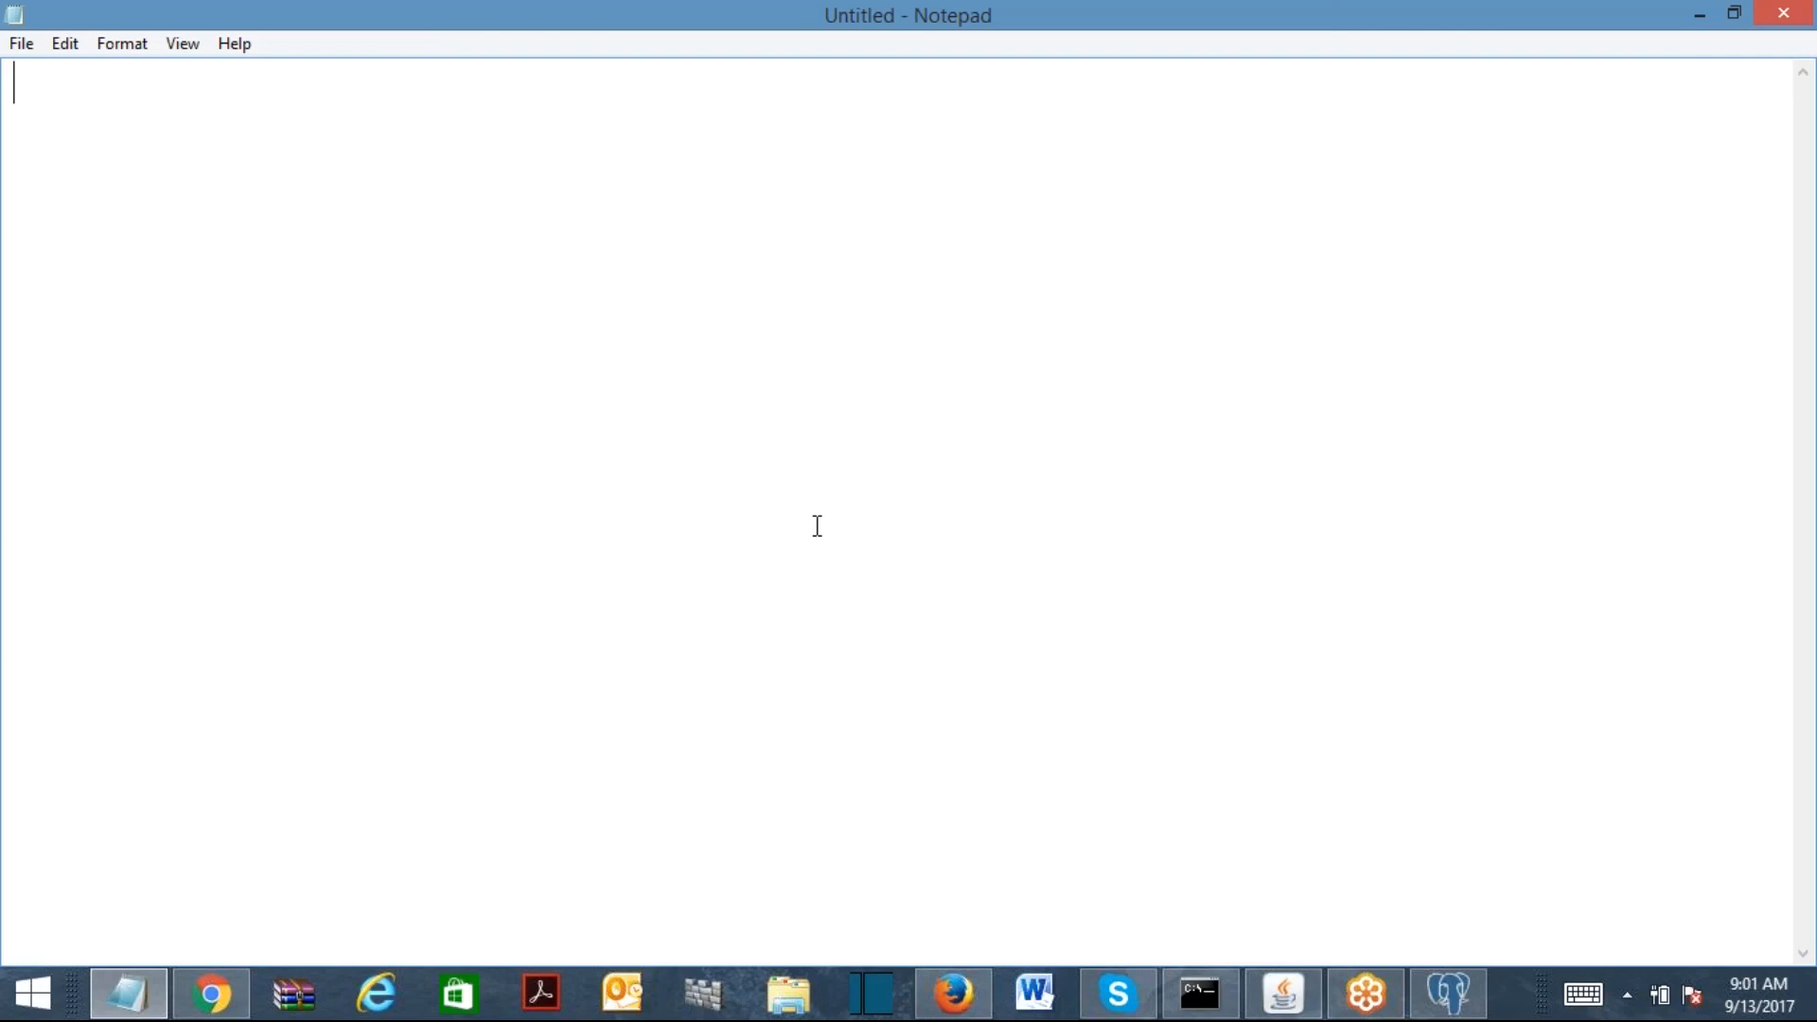
Step: Type the Employee, Manager and CEO headings on separate lines in Notepad
key(Return)
text(Employee)
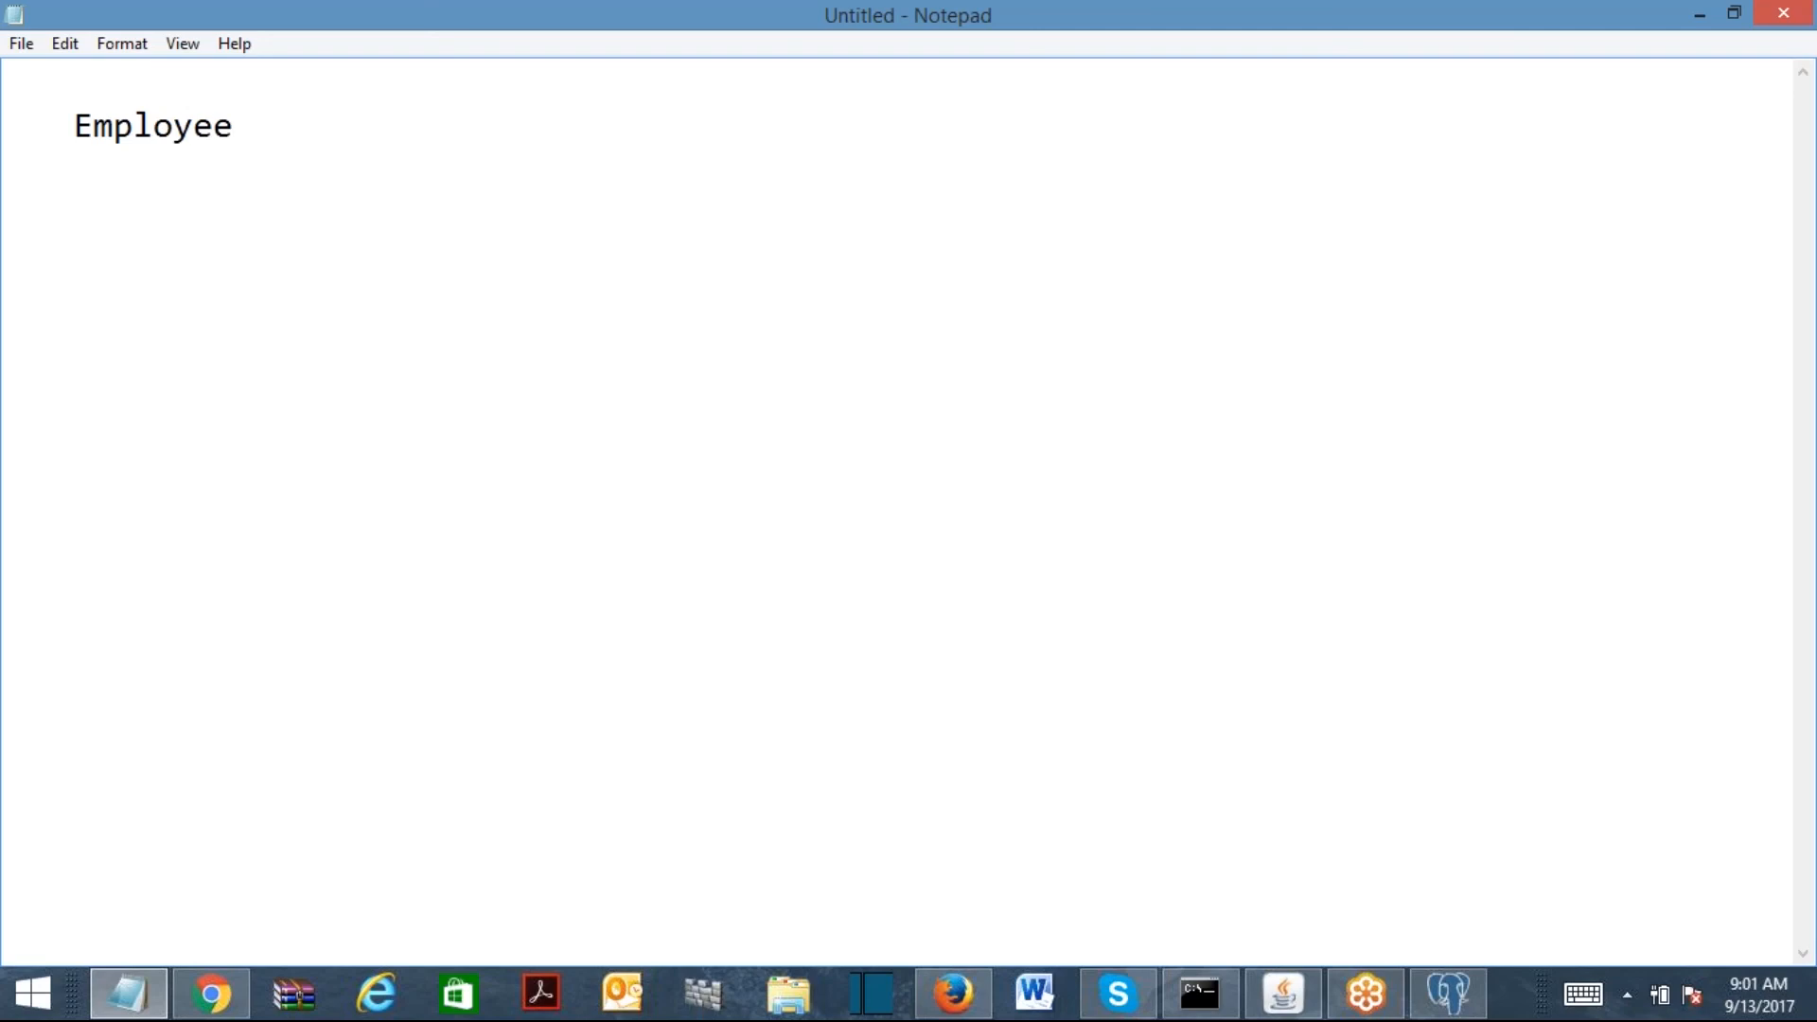
key(Return)
key(Return)
key(BackSpace)
text(Manager)
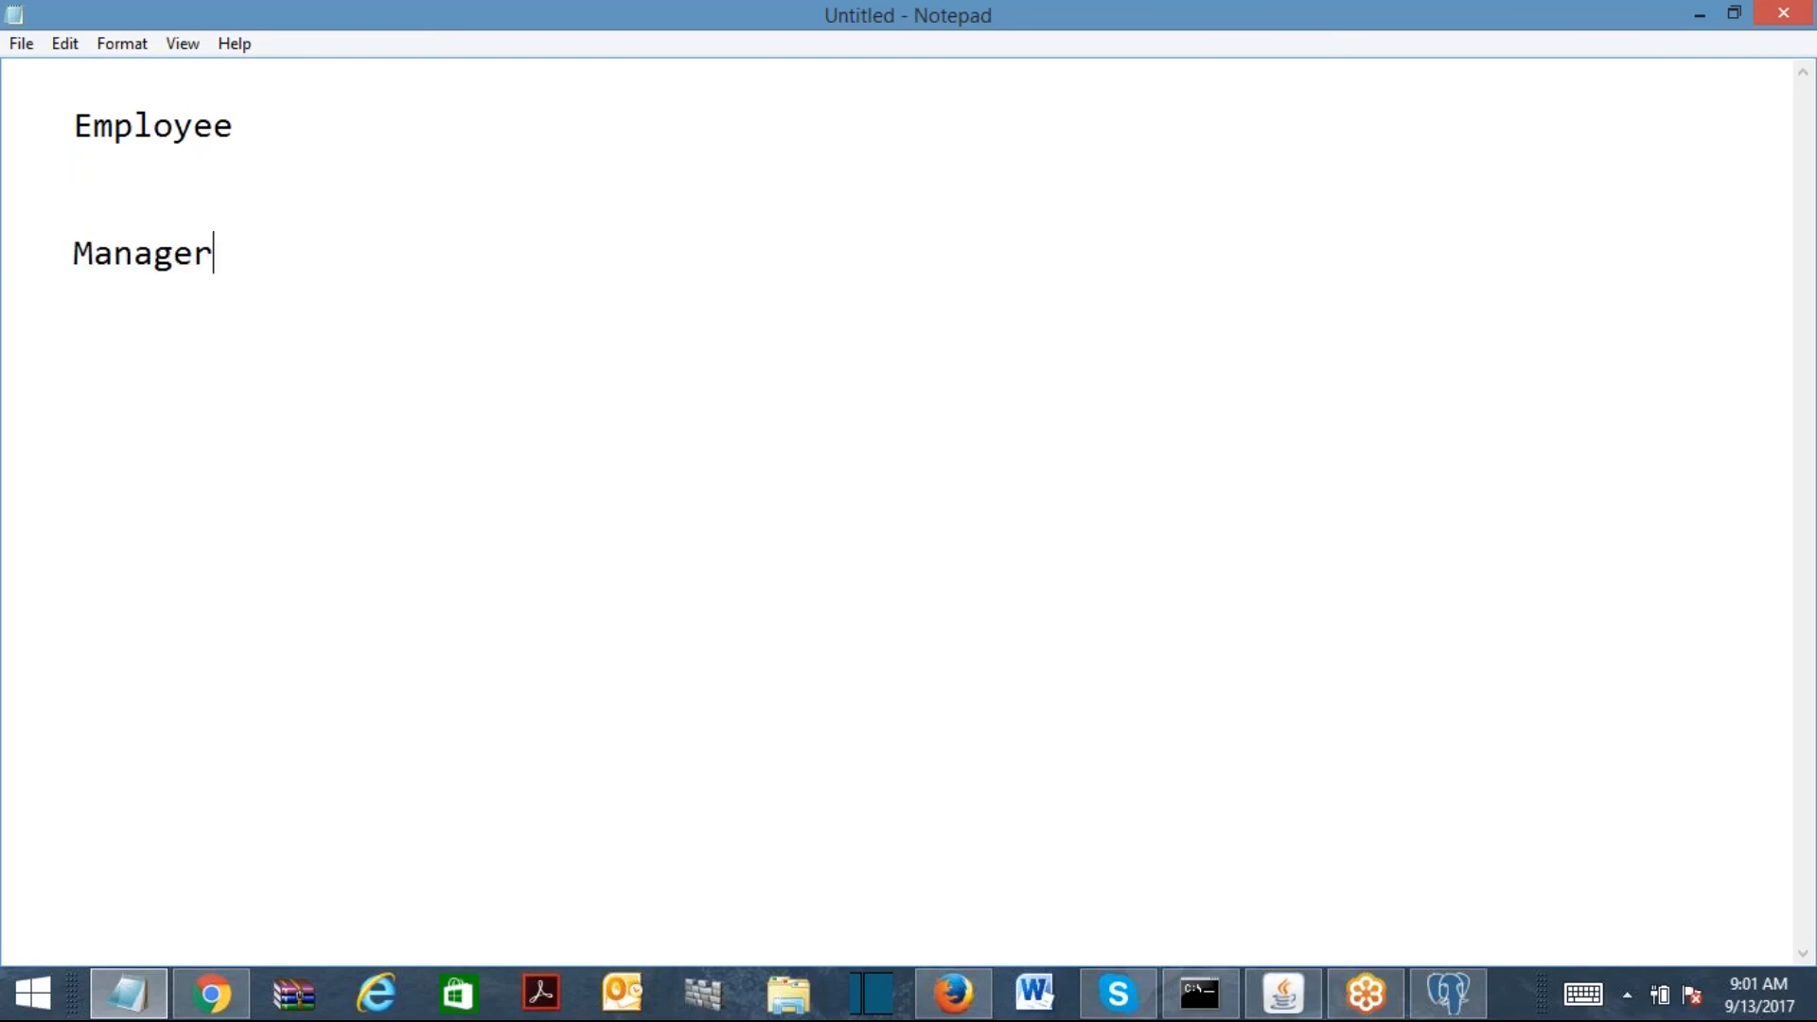
key(Return)
text(CEO)
Step: List FirstName, LastName, Age, Gender, State, City and ZIP under Employee
text(FirstName)
key(Return)
text(LastName)
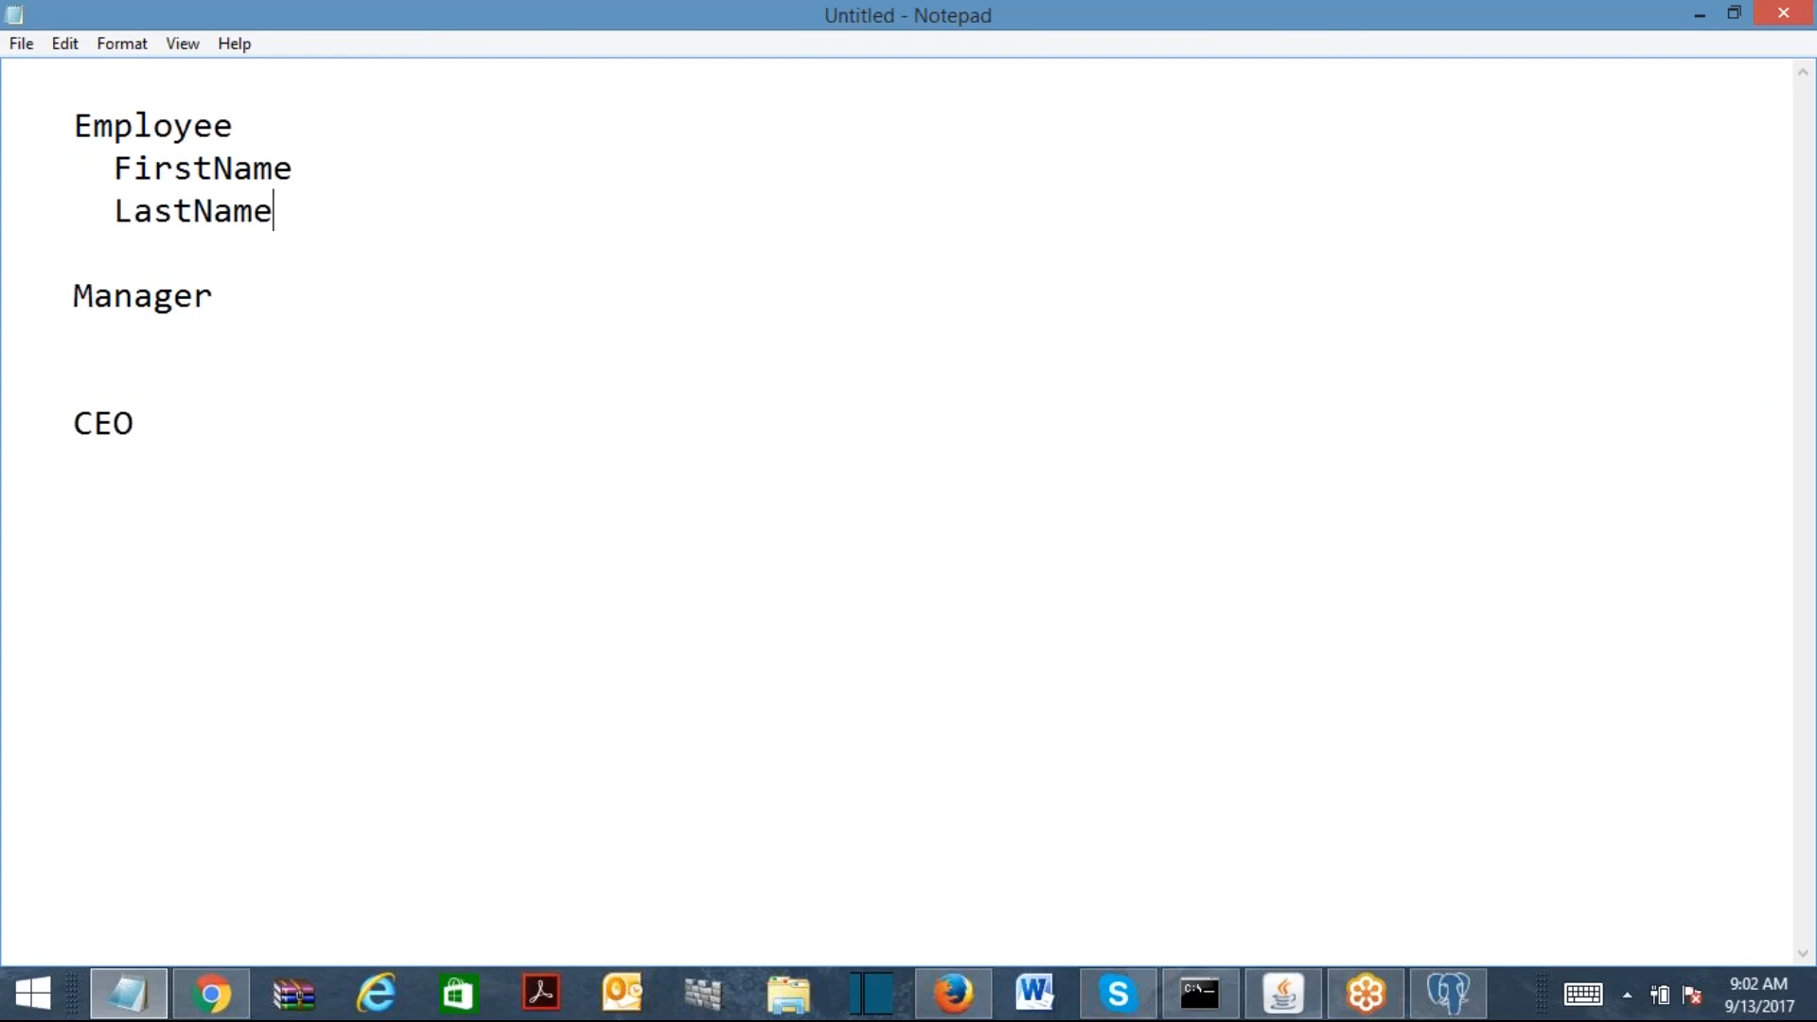
key(Return)
text(Age)
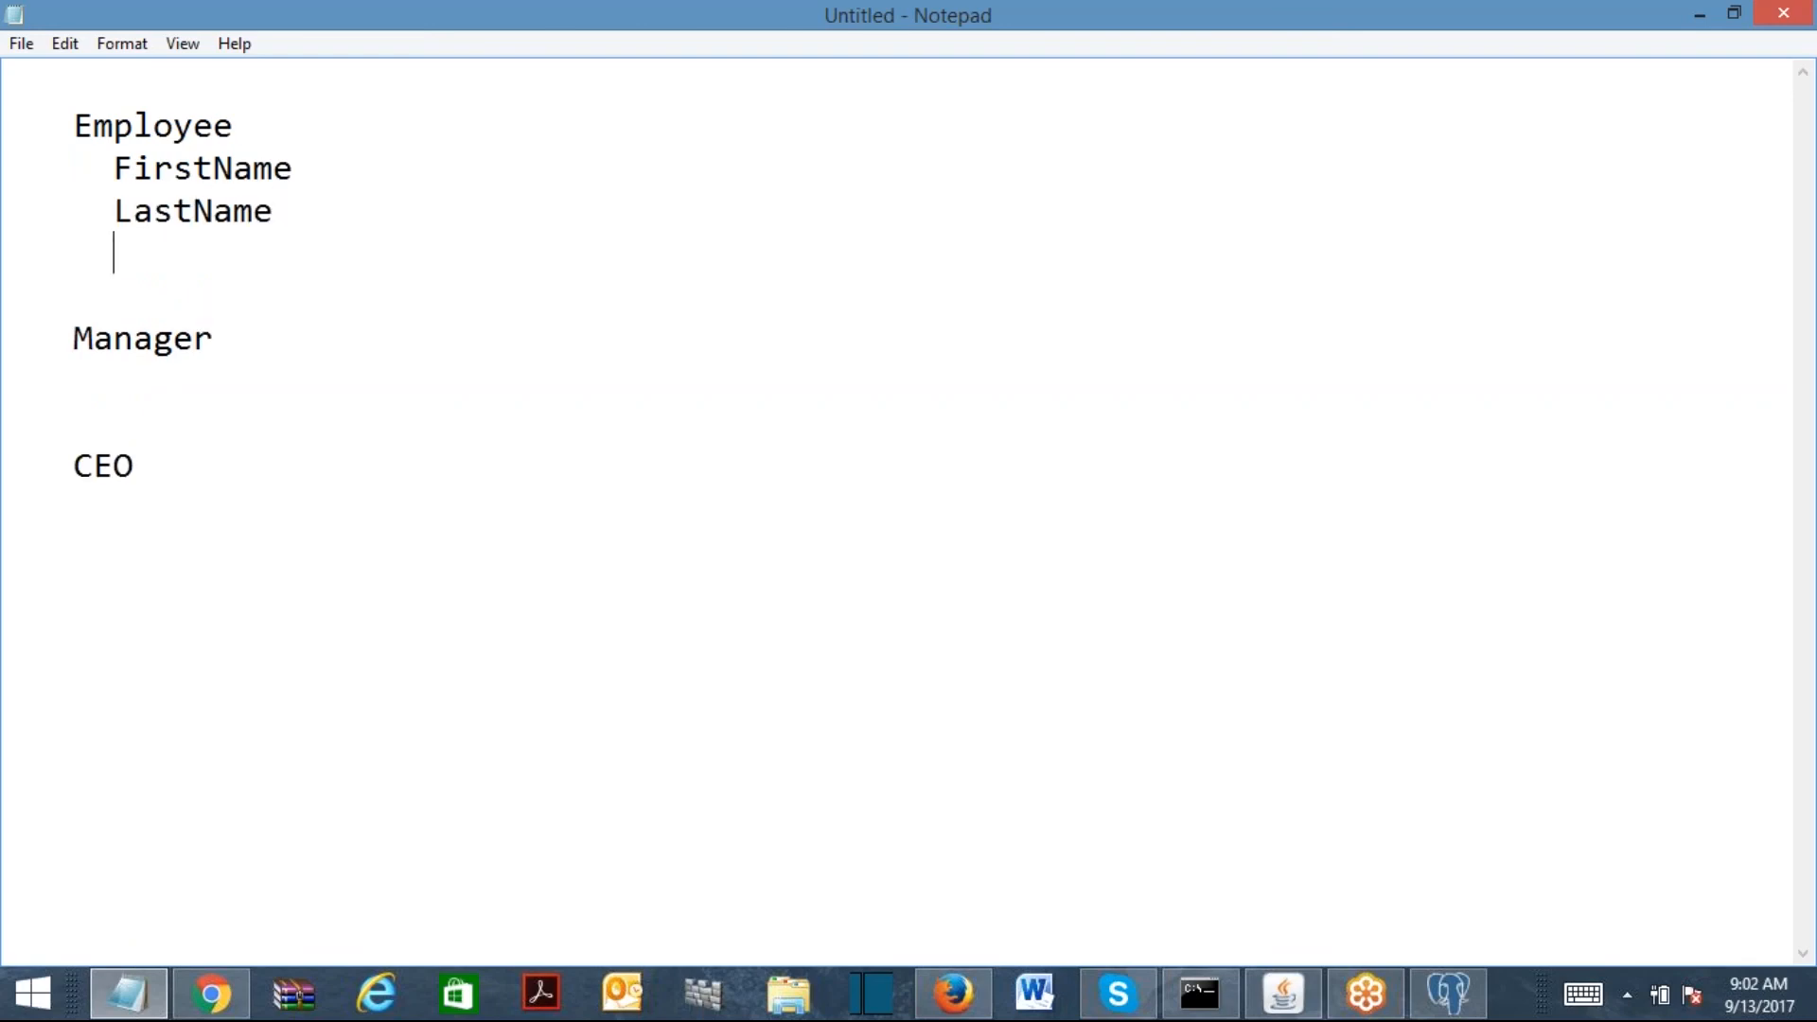
key(Return)
text(Gender)
key(Return)
text(State)
key(Return)
text(City)
key(Return)
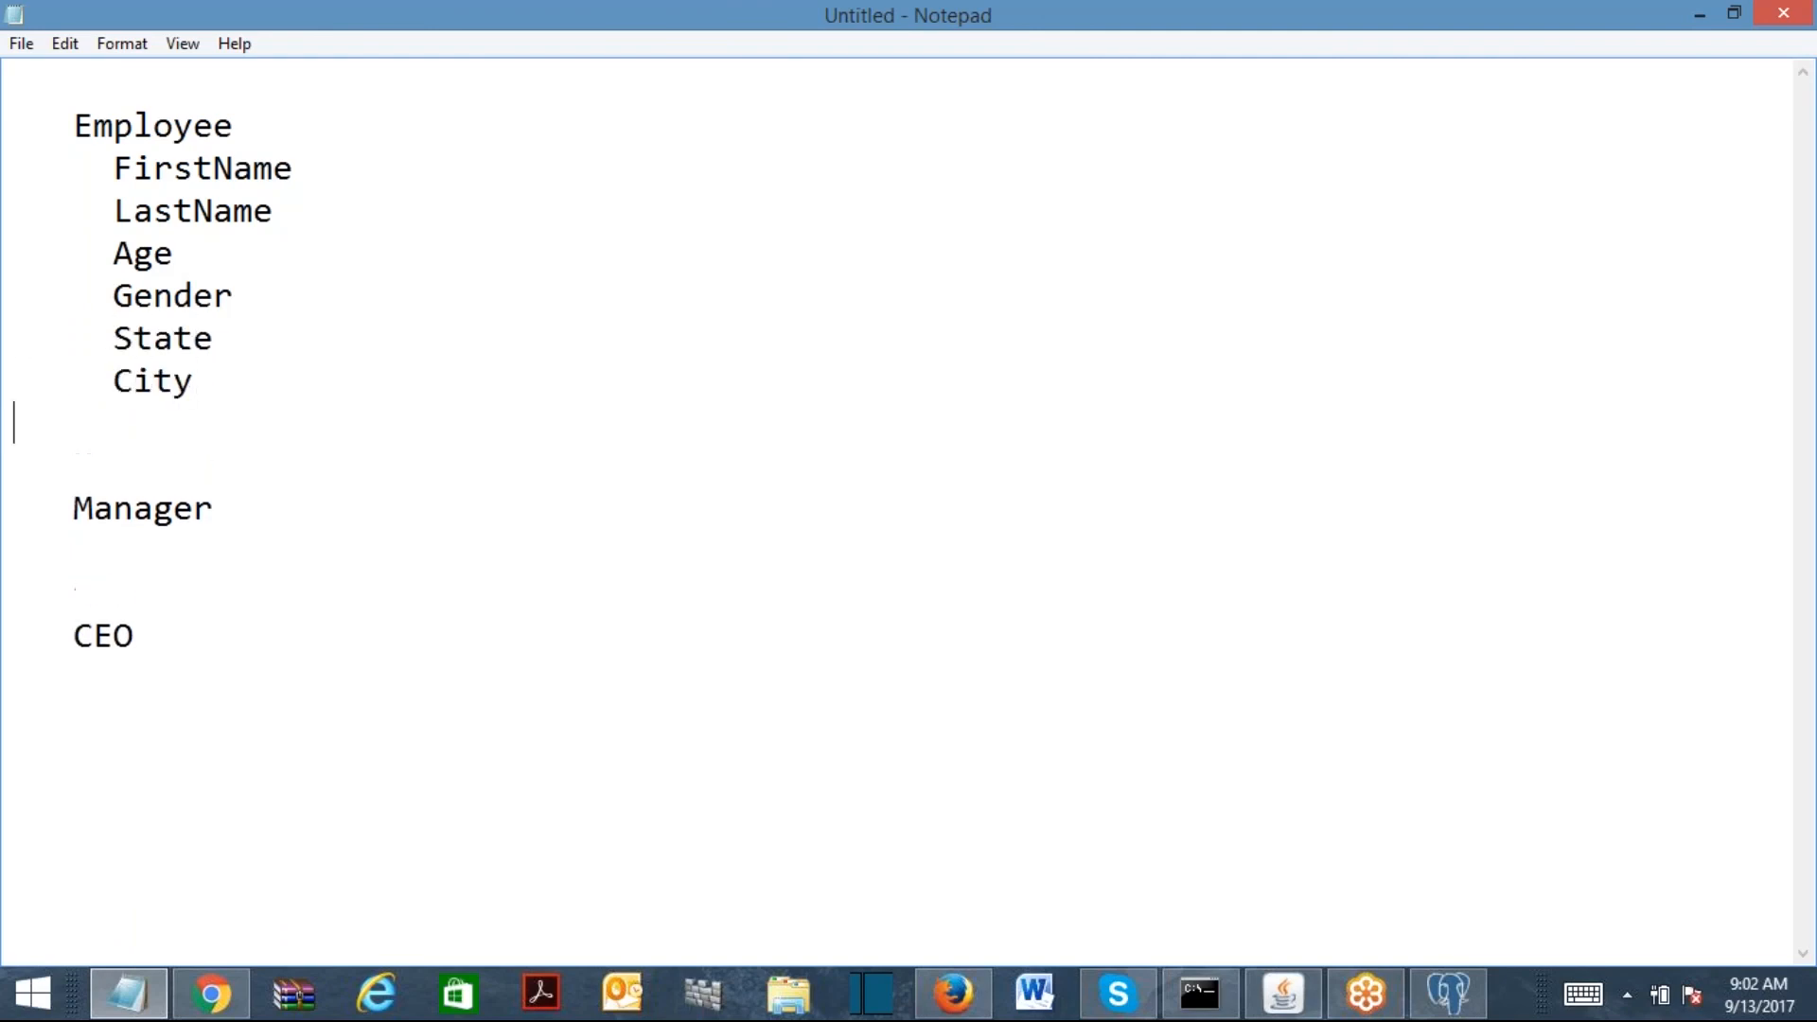
text(ZIP)
Step: Paste the same field list under the Manager and CEO headings
shift+click(113, 171)
key(ctrl+c)
click(386, 405)
click(150, 541)
key(ctrl+v)
click(175, 892)
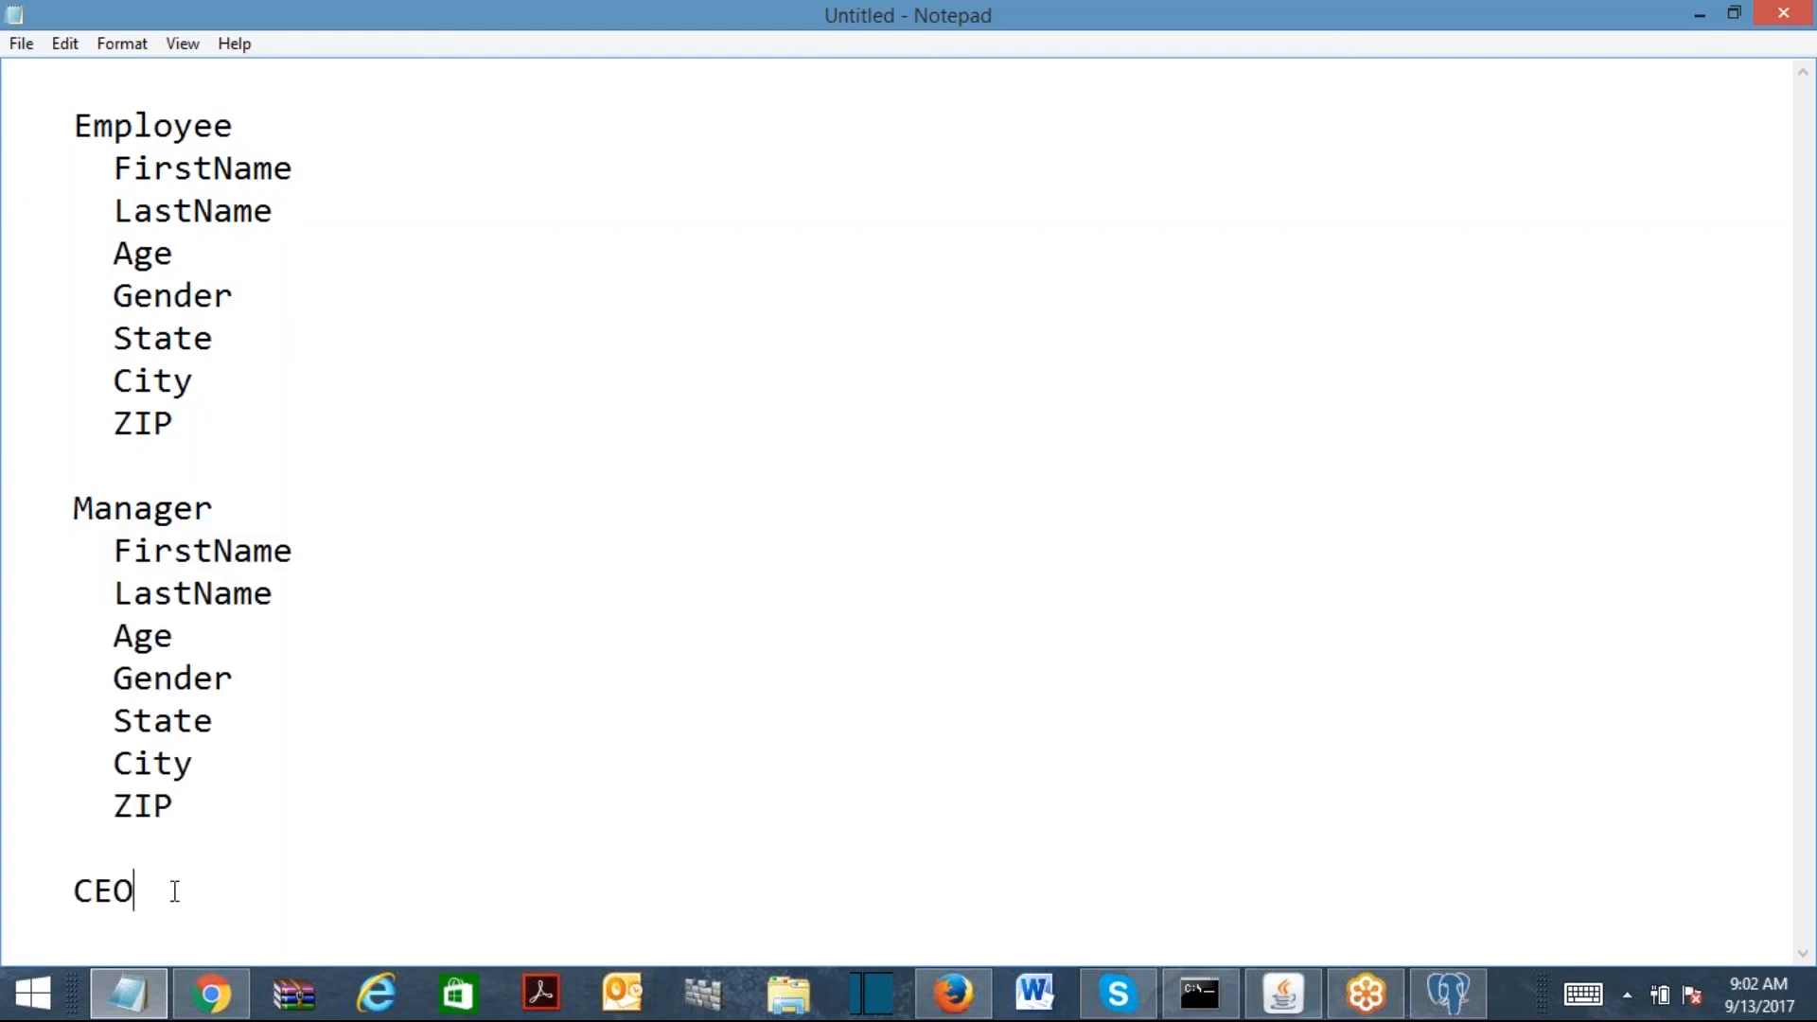
key(Return)
key(ctrl+v)
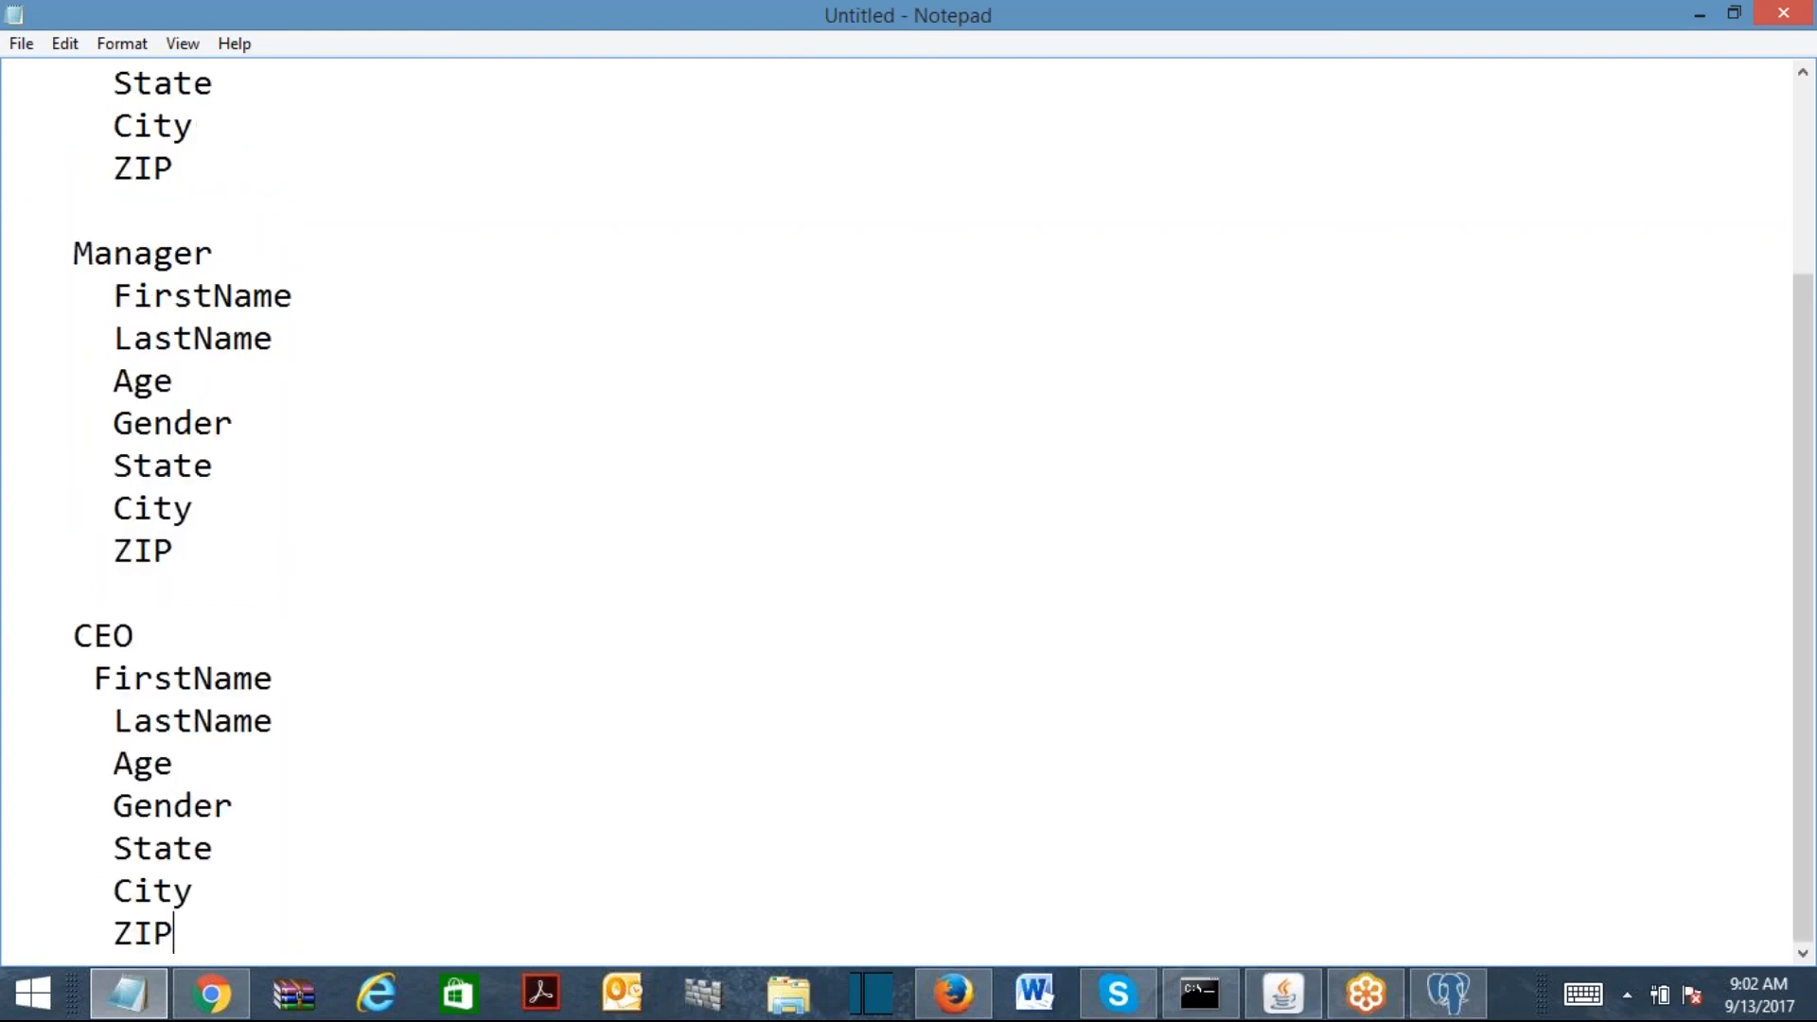
drag(1801, 494, 1802, 301)
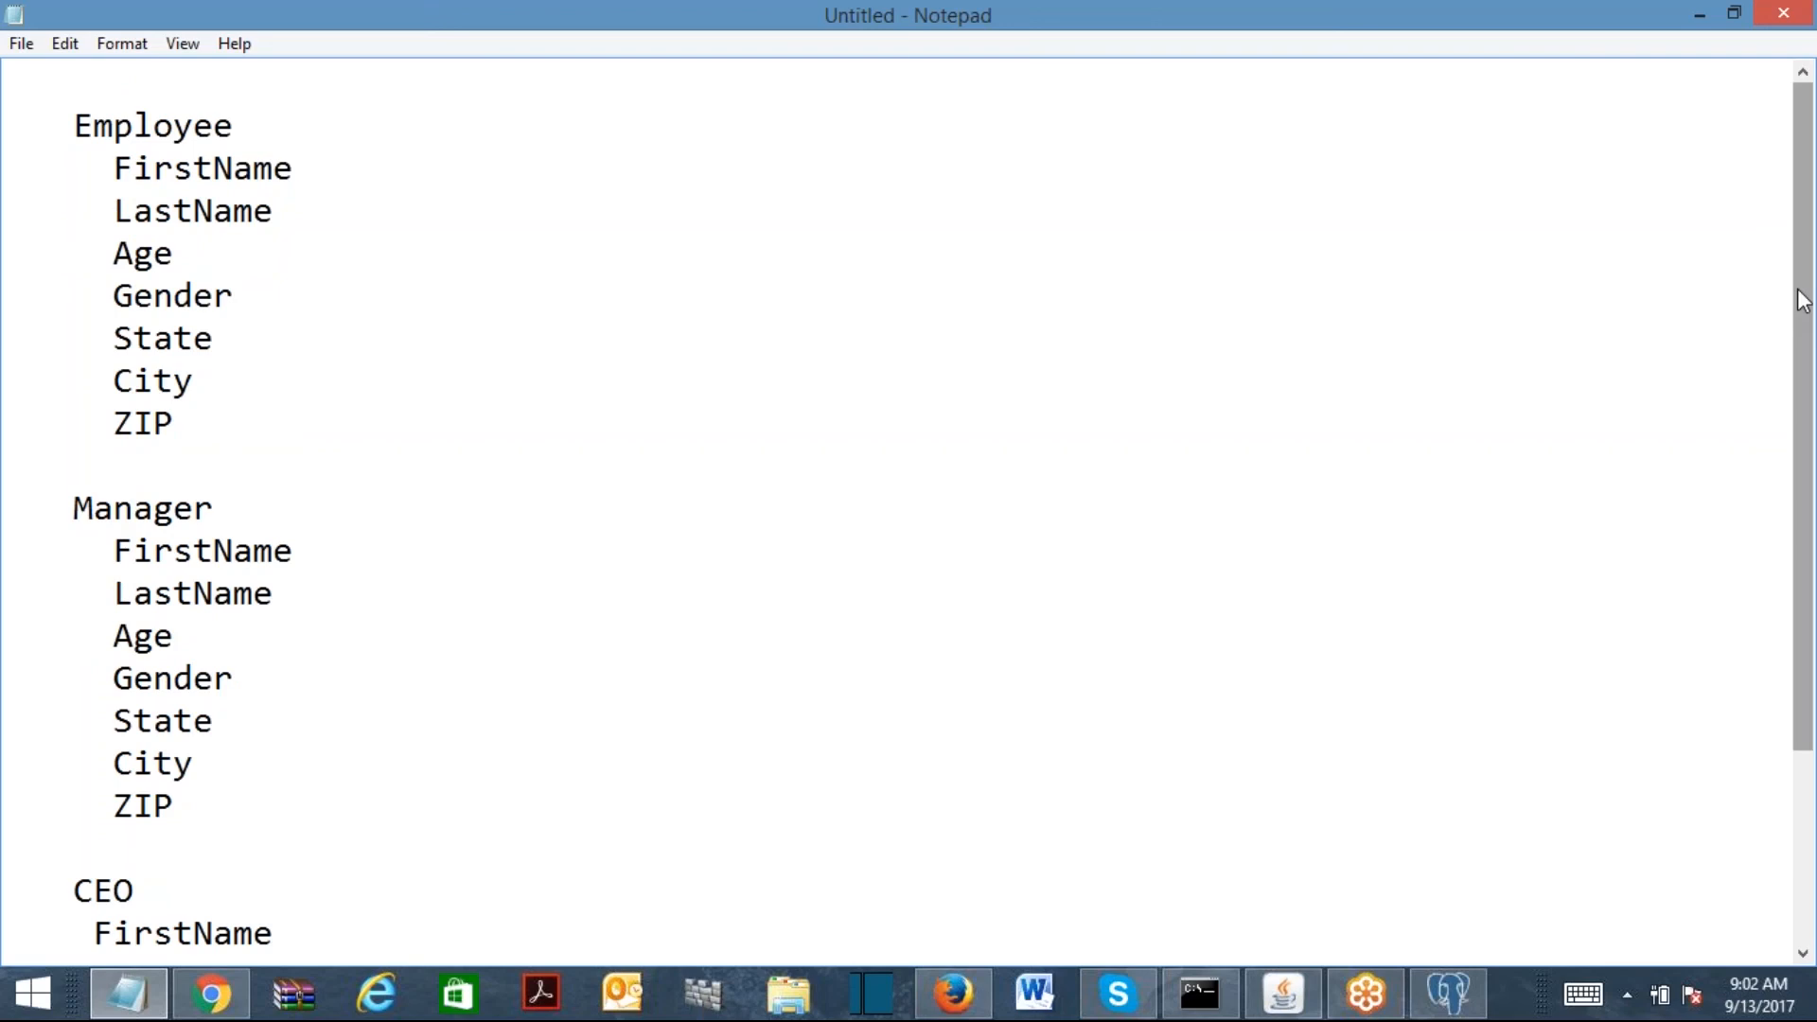
click(952, 994)
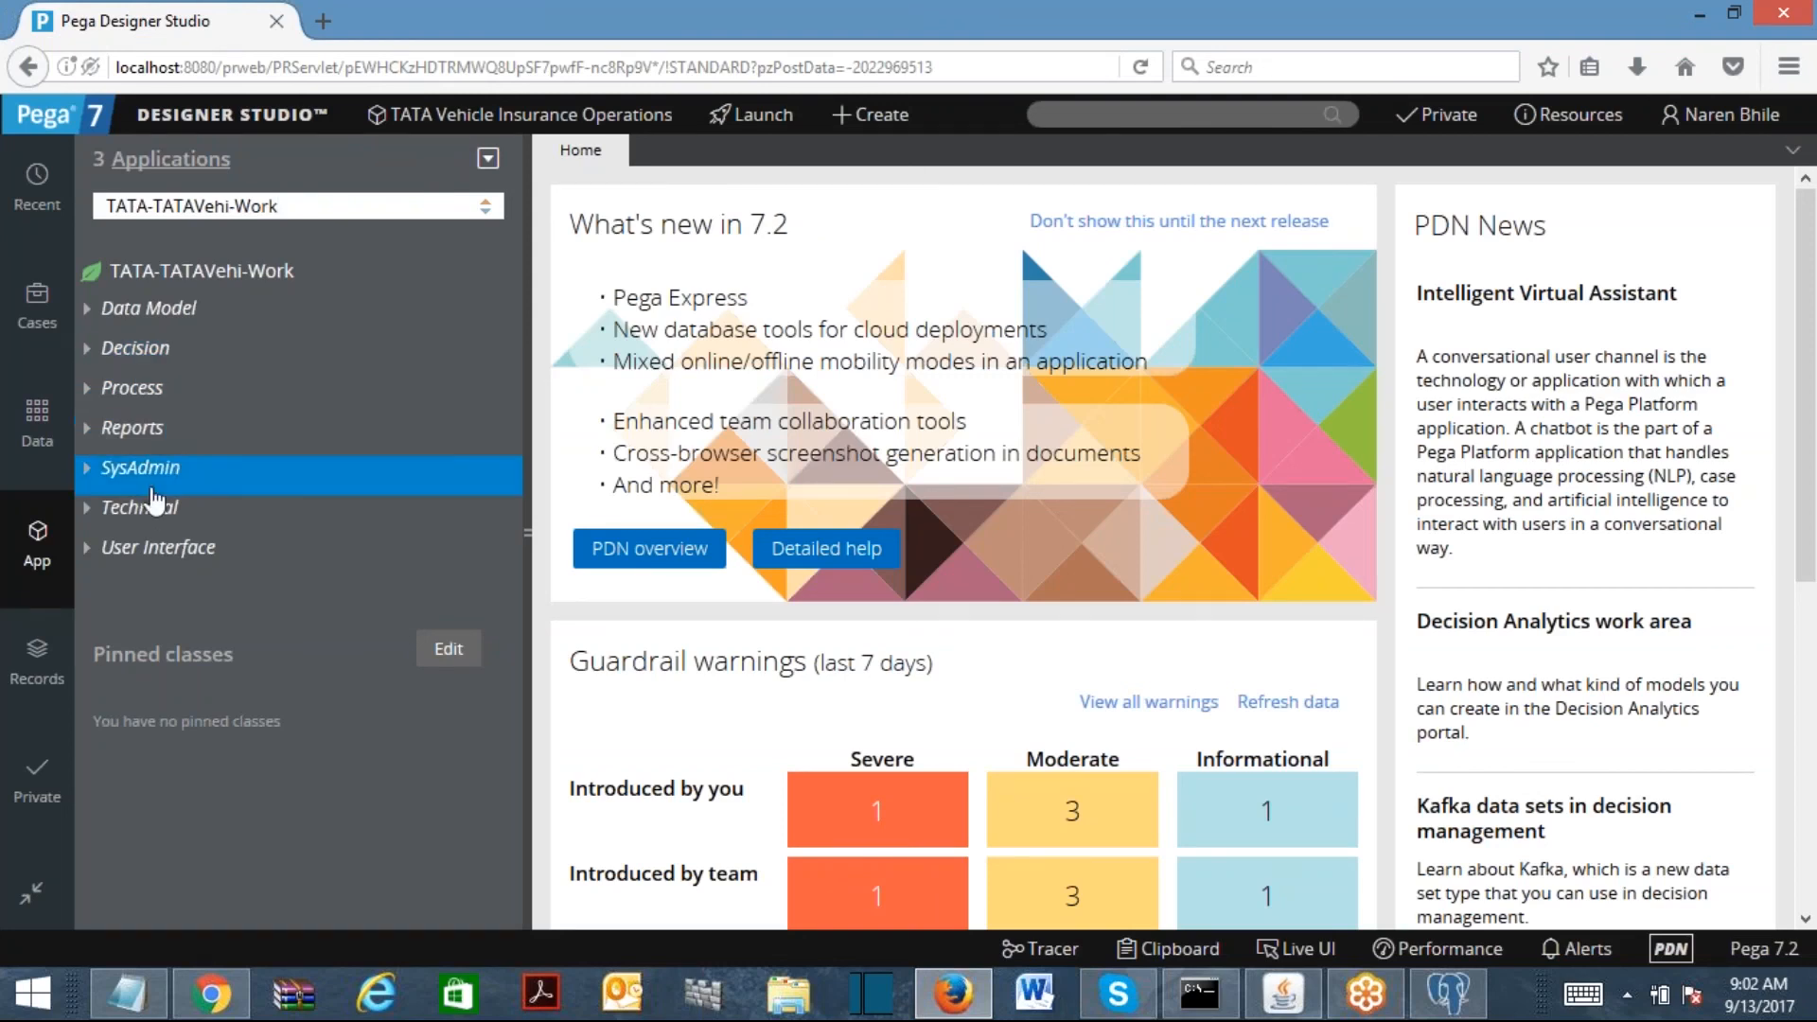
Step: Create a new User Interface section named ManagerDetails
click(141, 566)
right_click(140, 566)
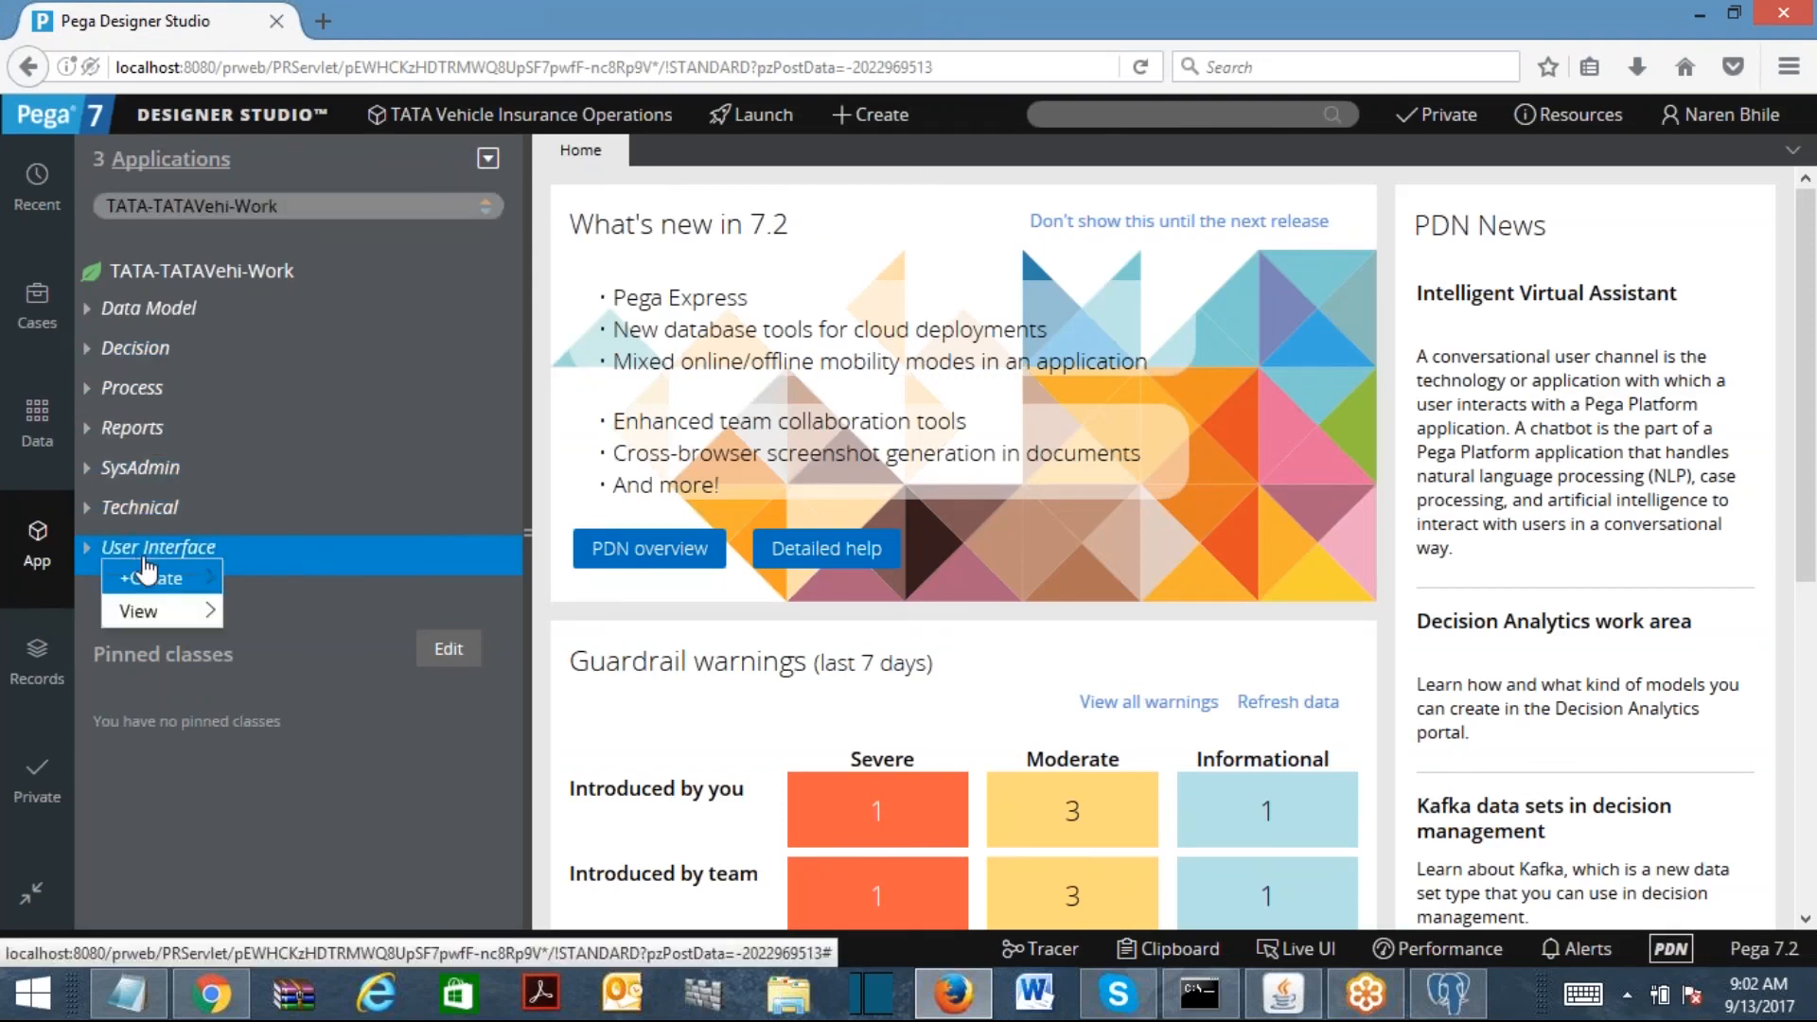
mouse_move(175, 580)
click(257, 742)
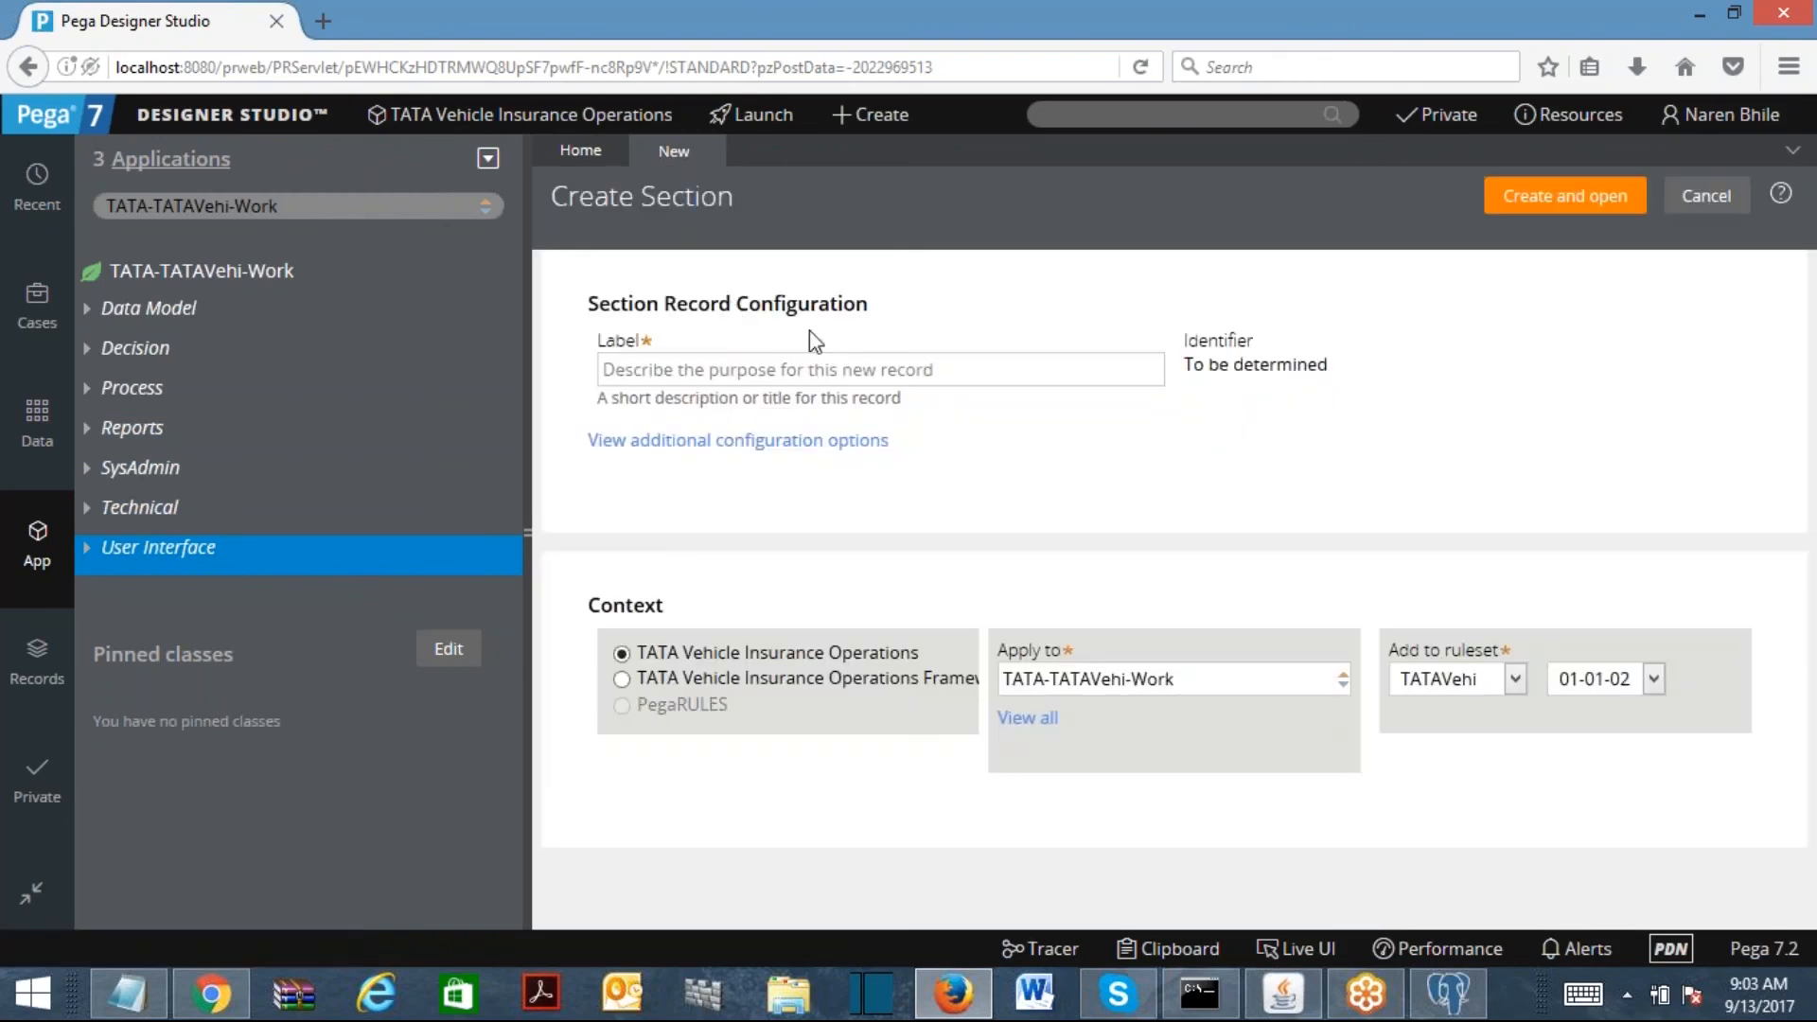
text(ManagerDeta)
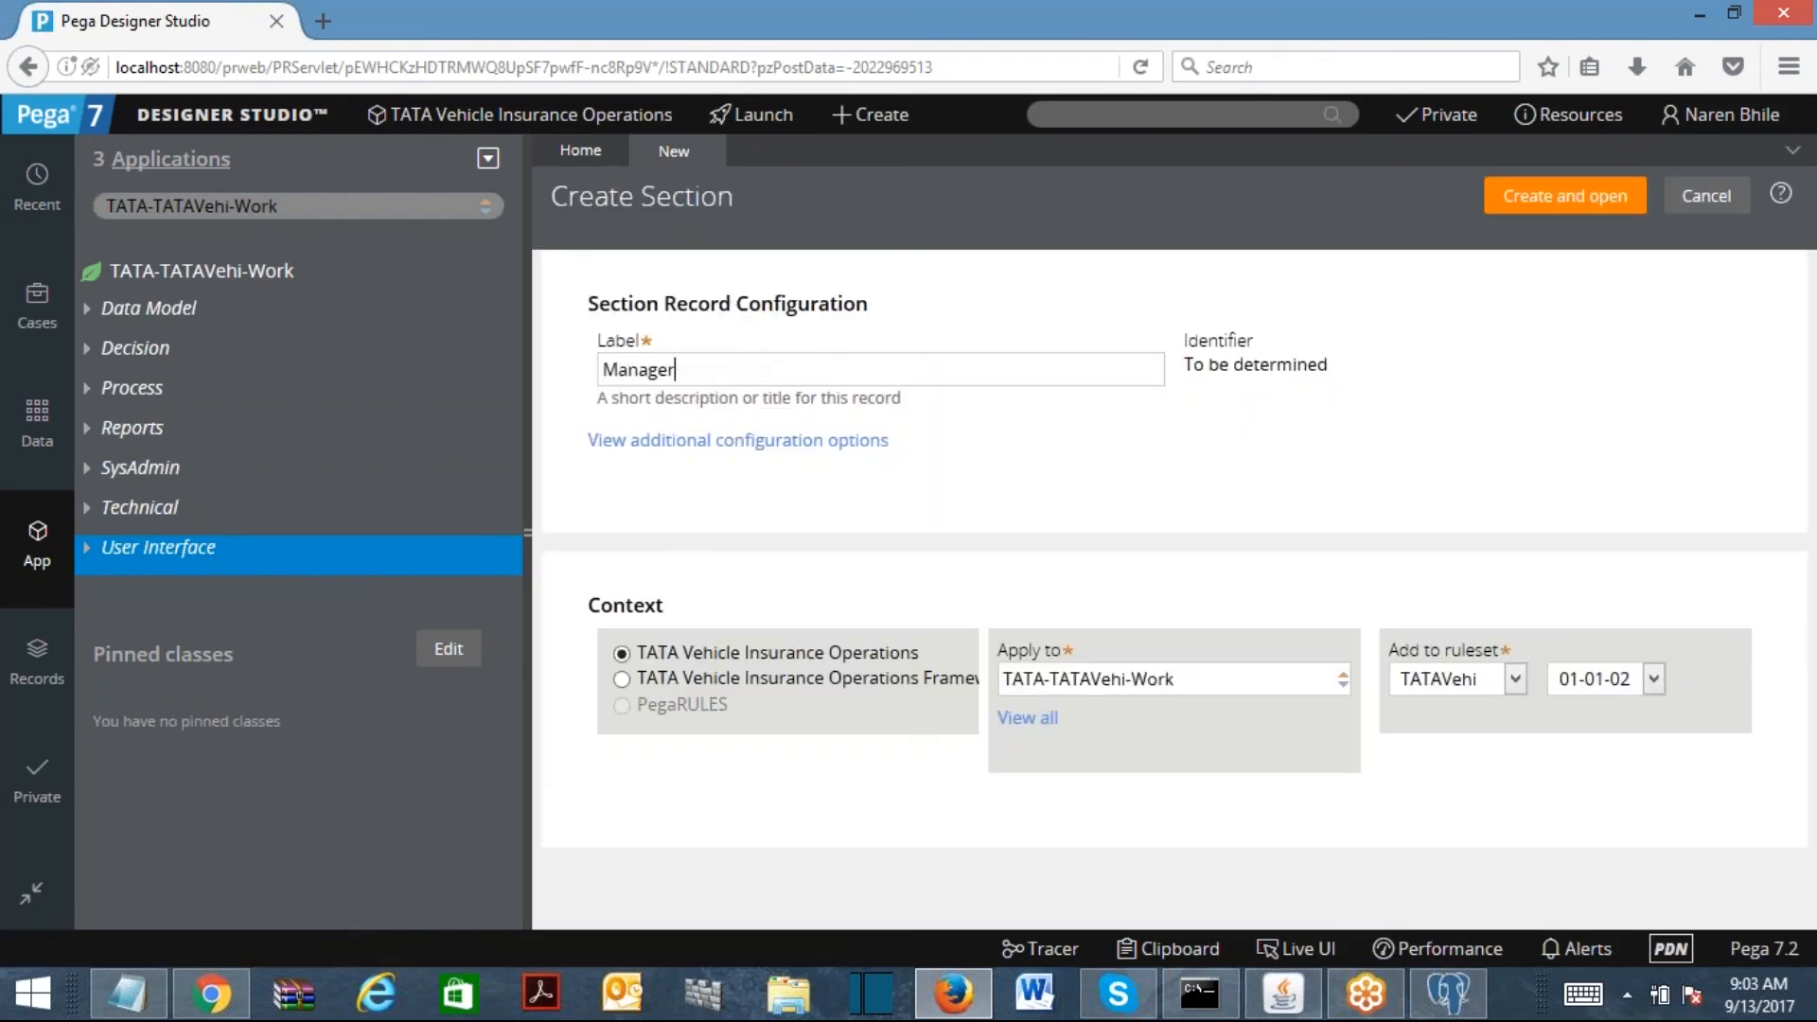
text(ils)
click(1540, 202)
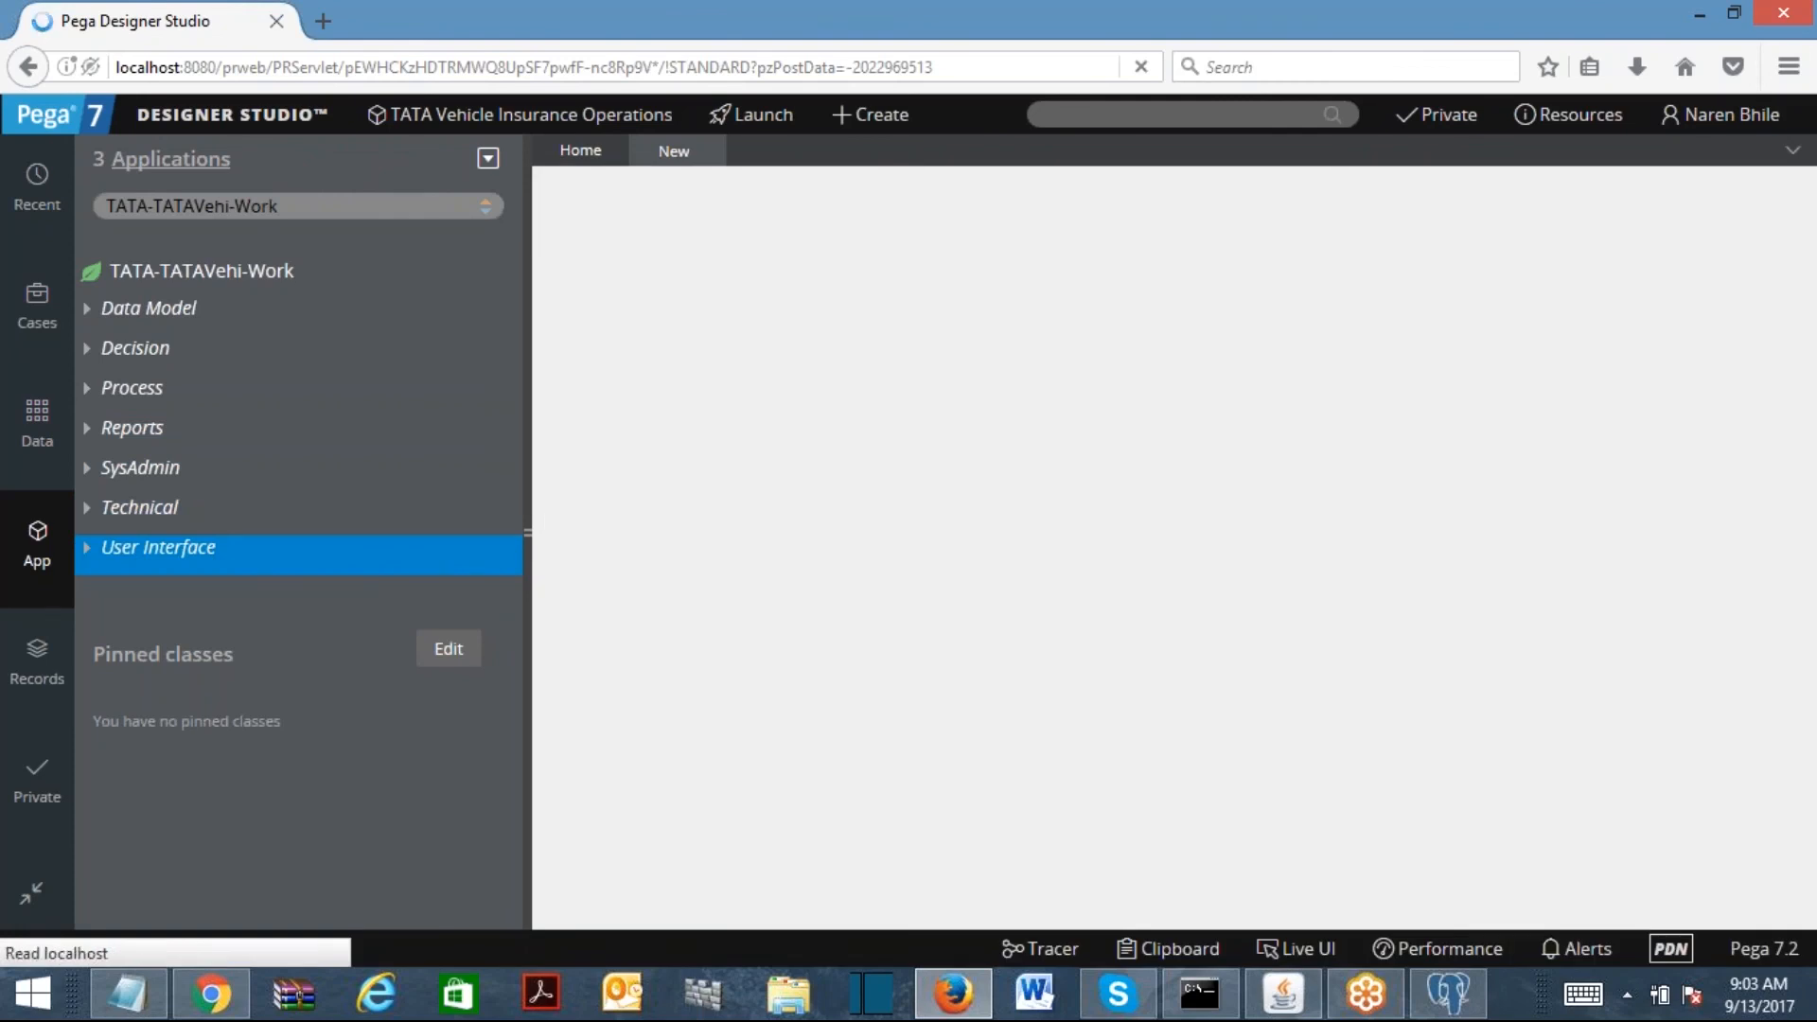
Step: Add the FirstName and LastName properties to the section's dynamic layout, then log off
click(88, 310)
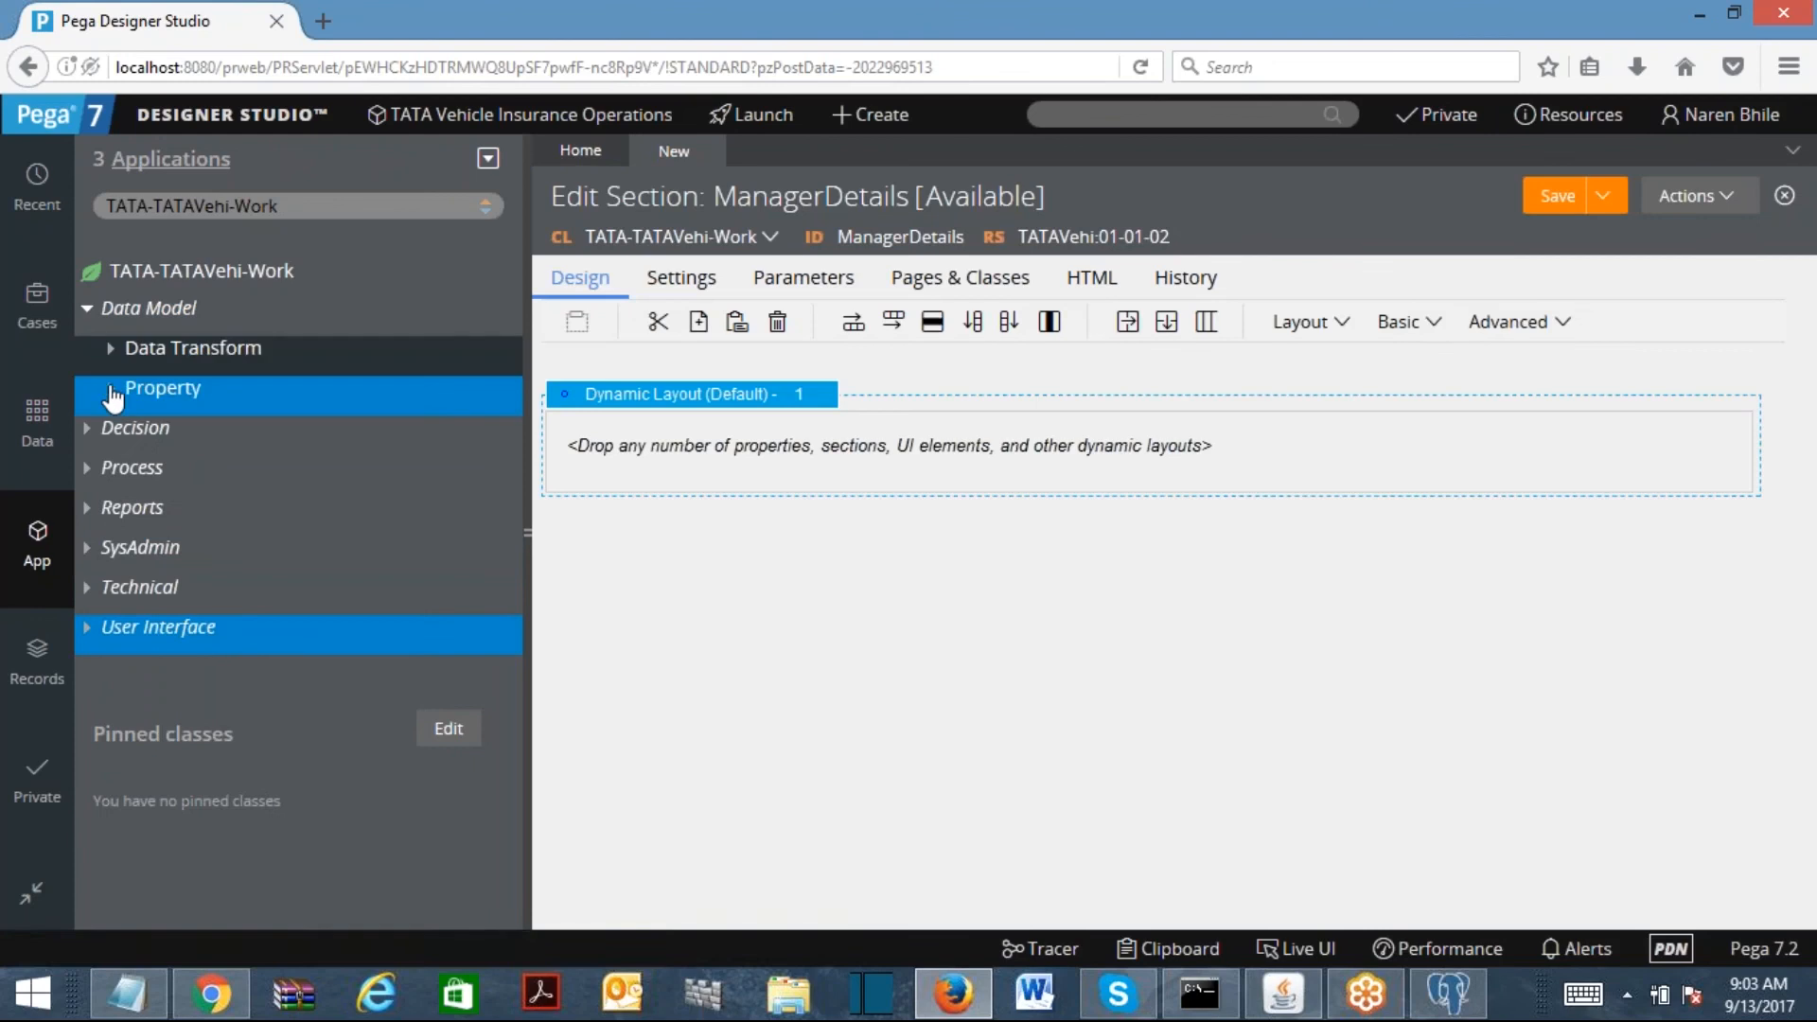
click(112, 393)
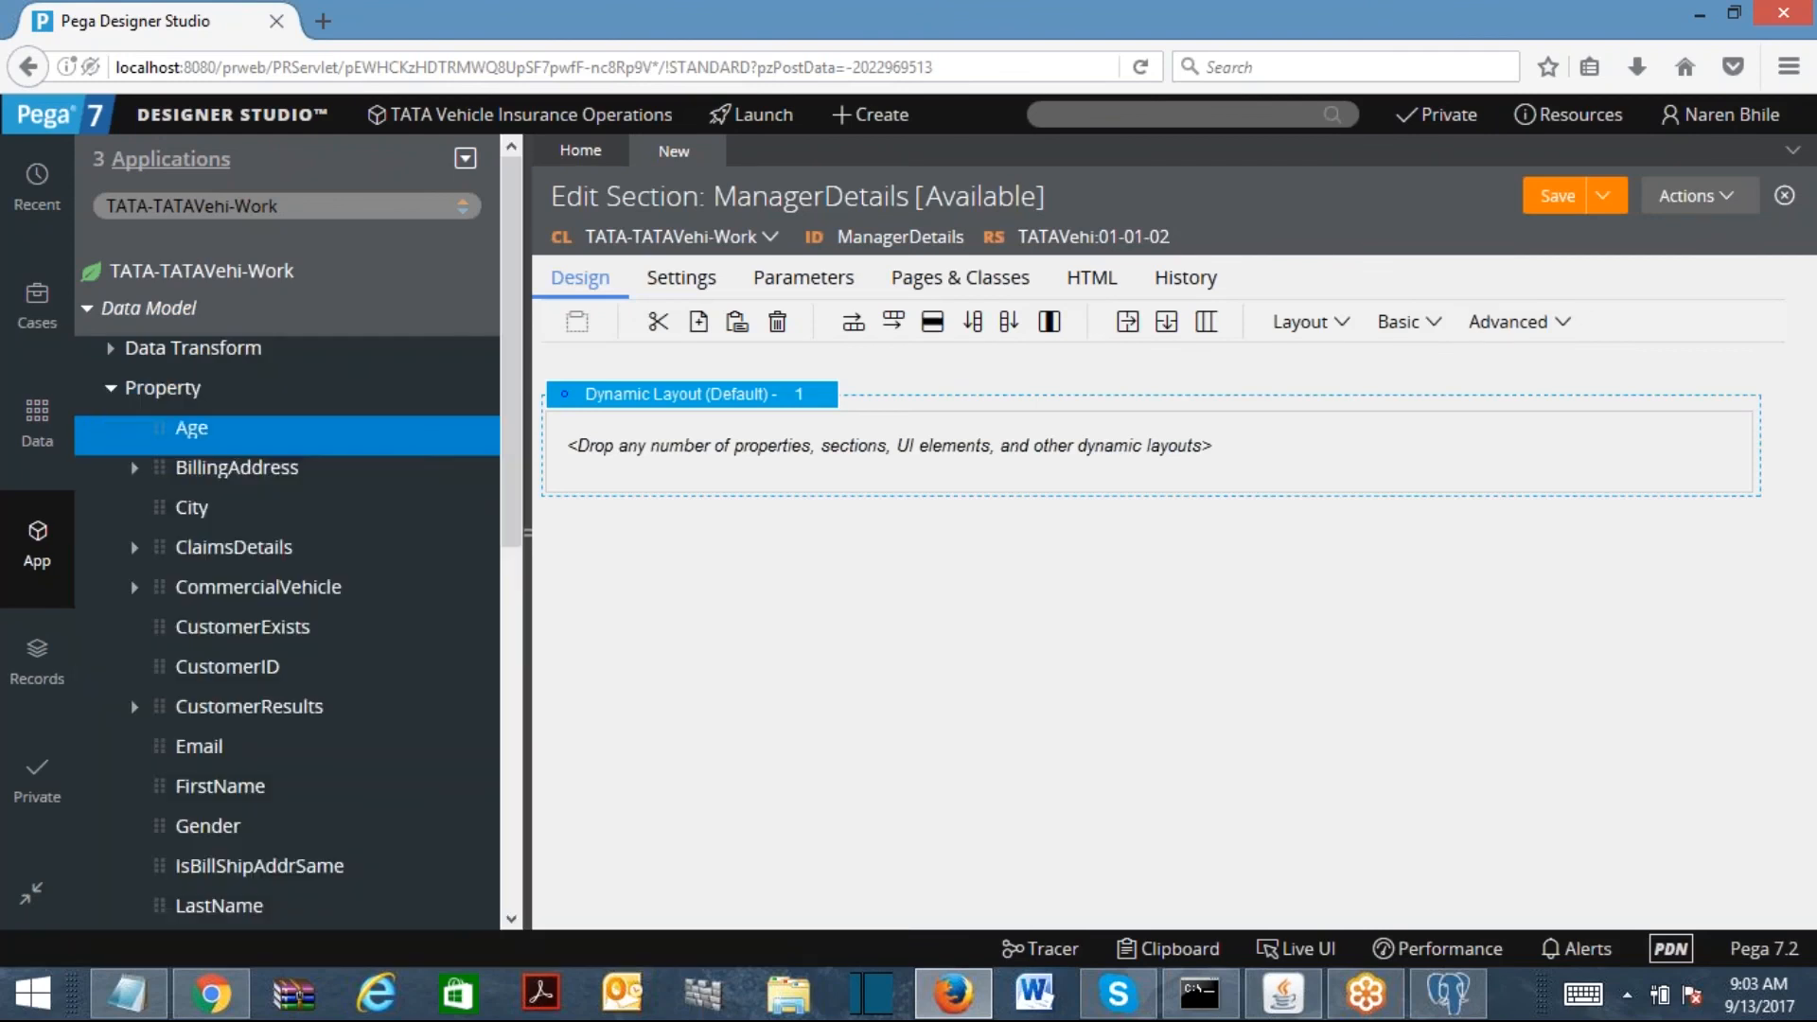
drag(511, 359, 511, 530)
drag(243, 481, 455, 495)
click(168, 601)
drag(168, 602, 726, 511)
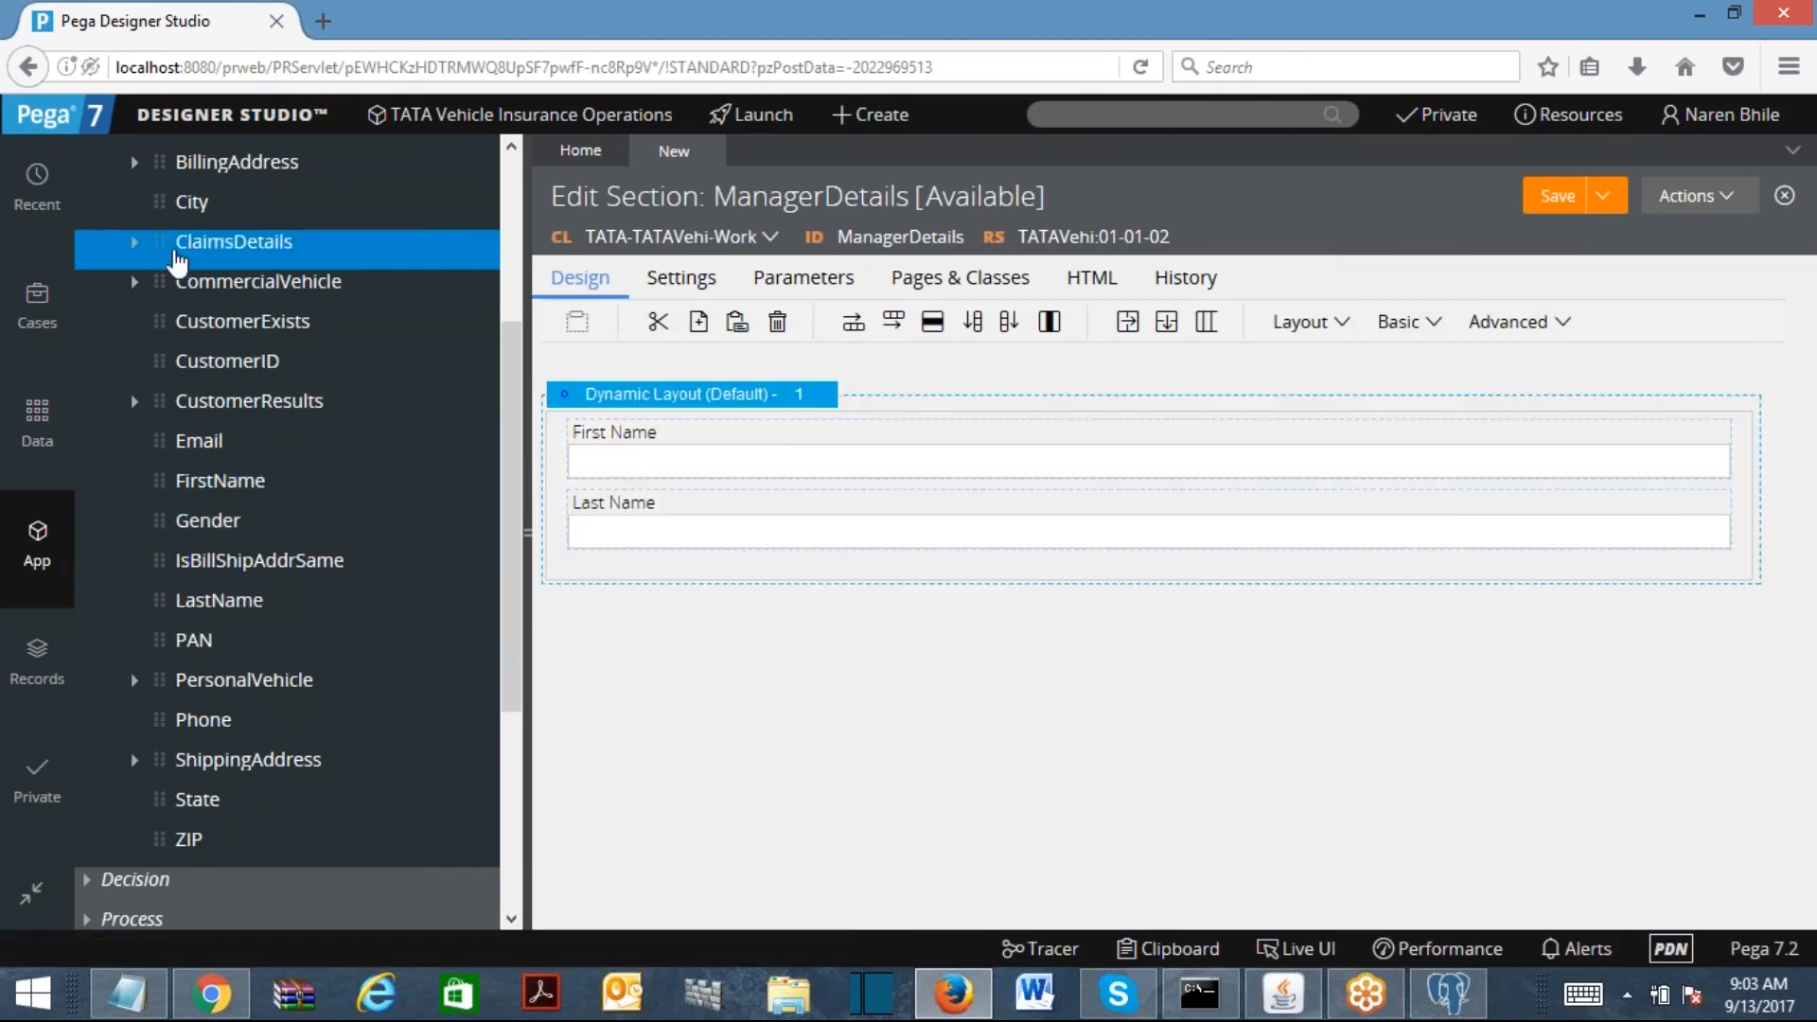
drag(512, 339, 509, 322)
click(1722, 113)
click(1665, 321)
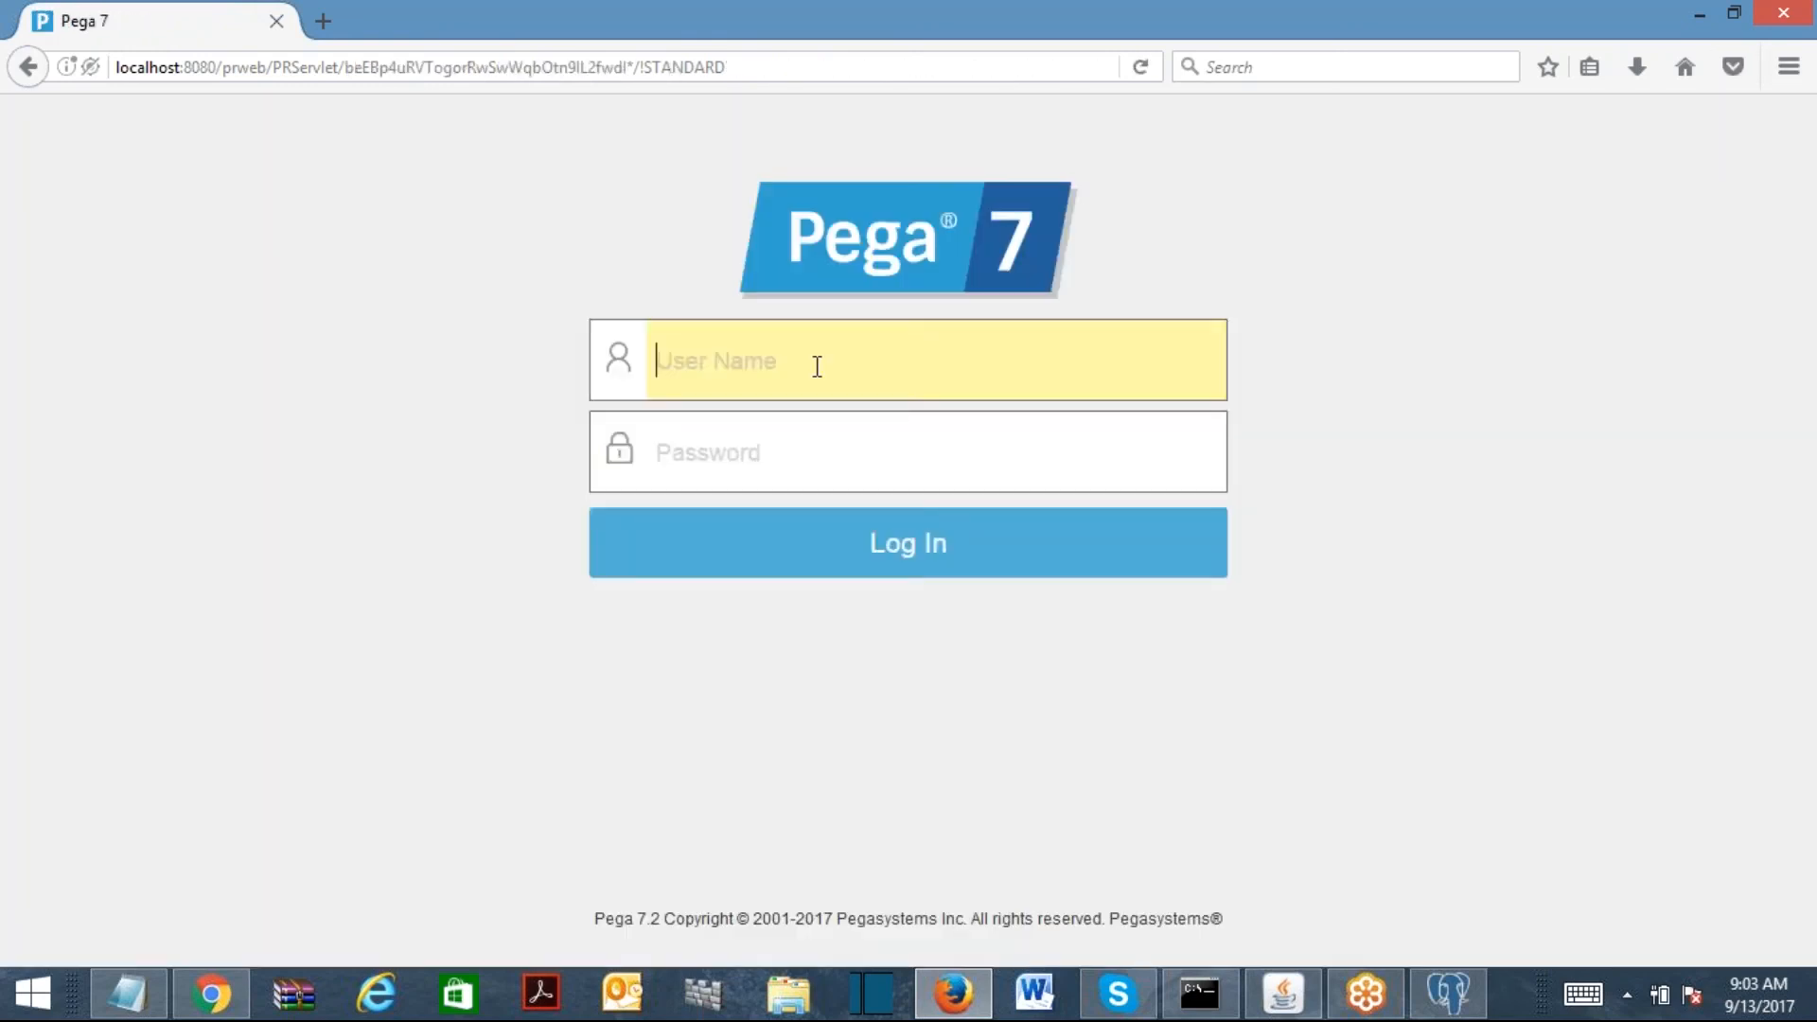
Step: Log in to Designer Studio as the admin user with the account password
text(admin)
key(Down)
click(763, 464)
click(763, 464)
text(rules)
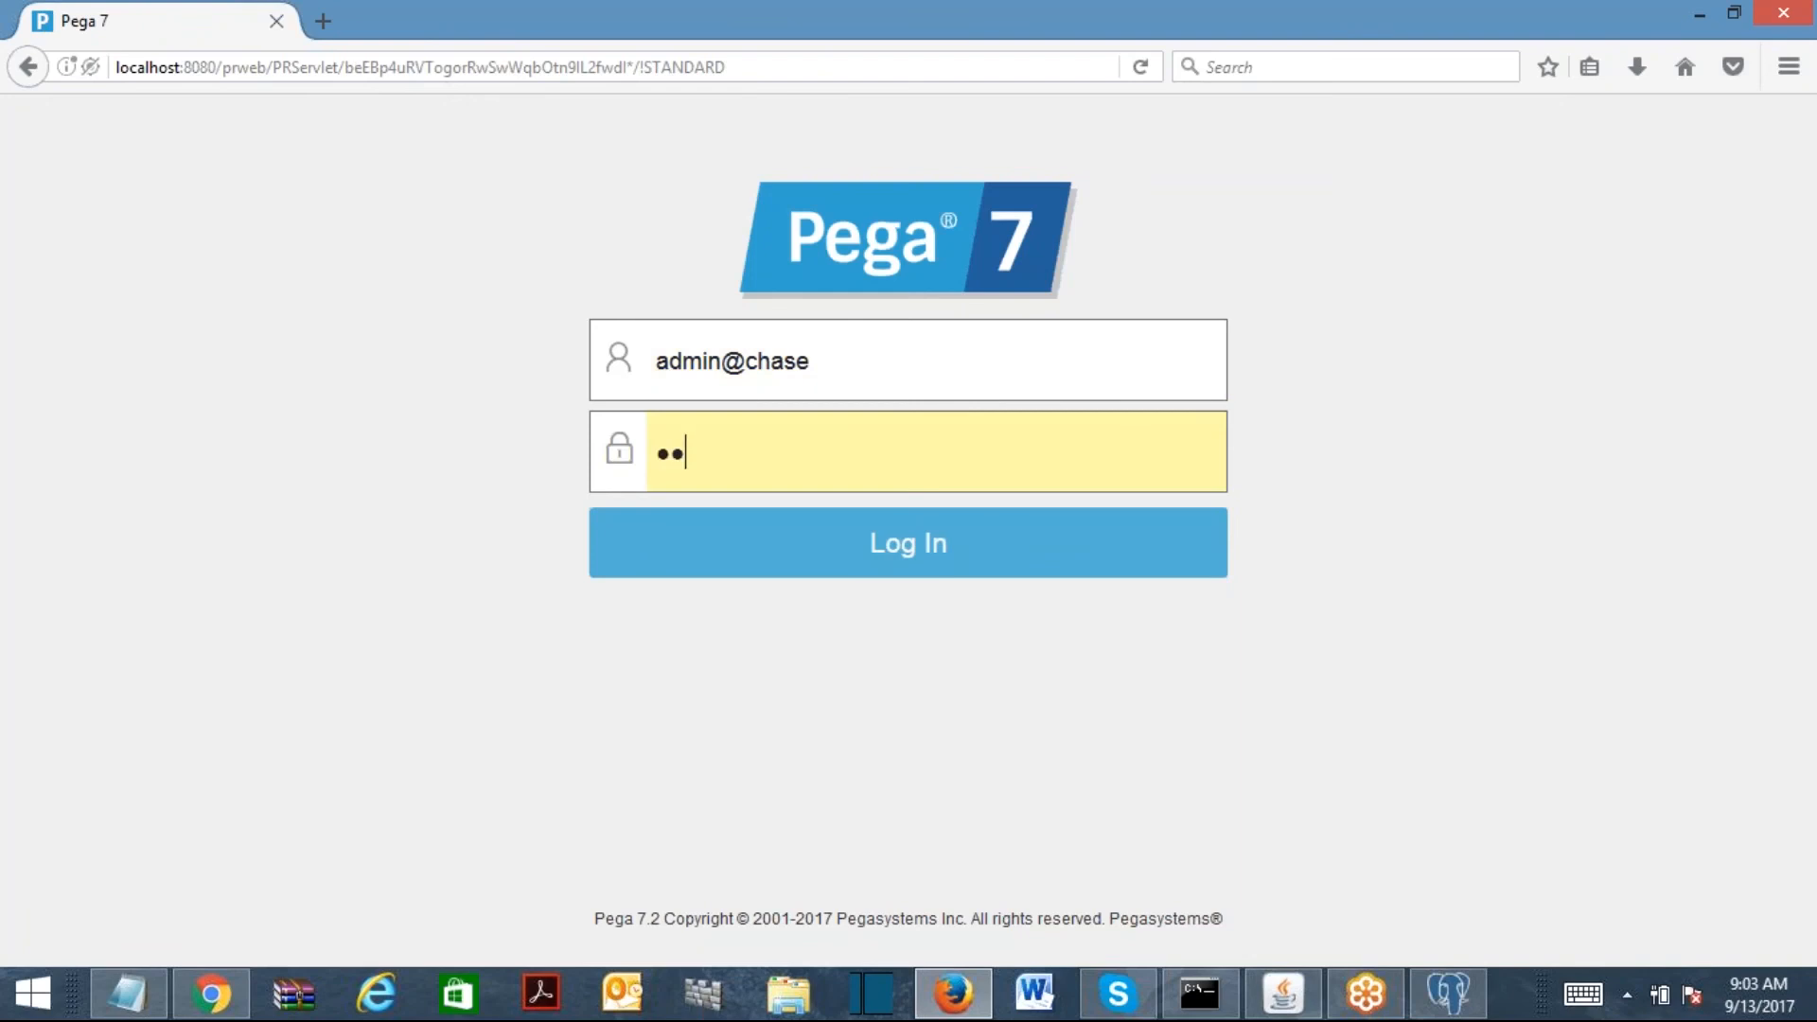
key(Return)
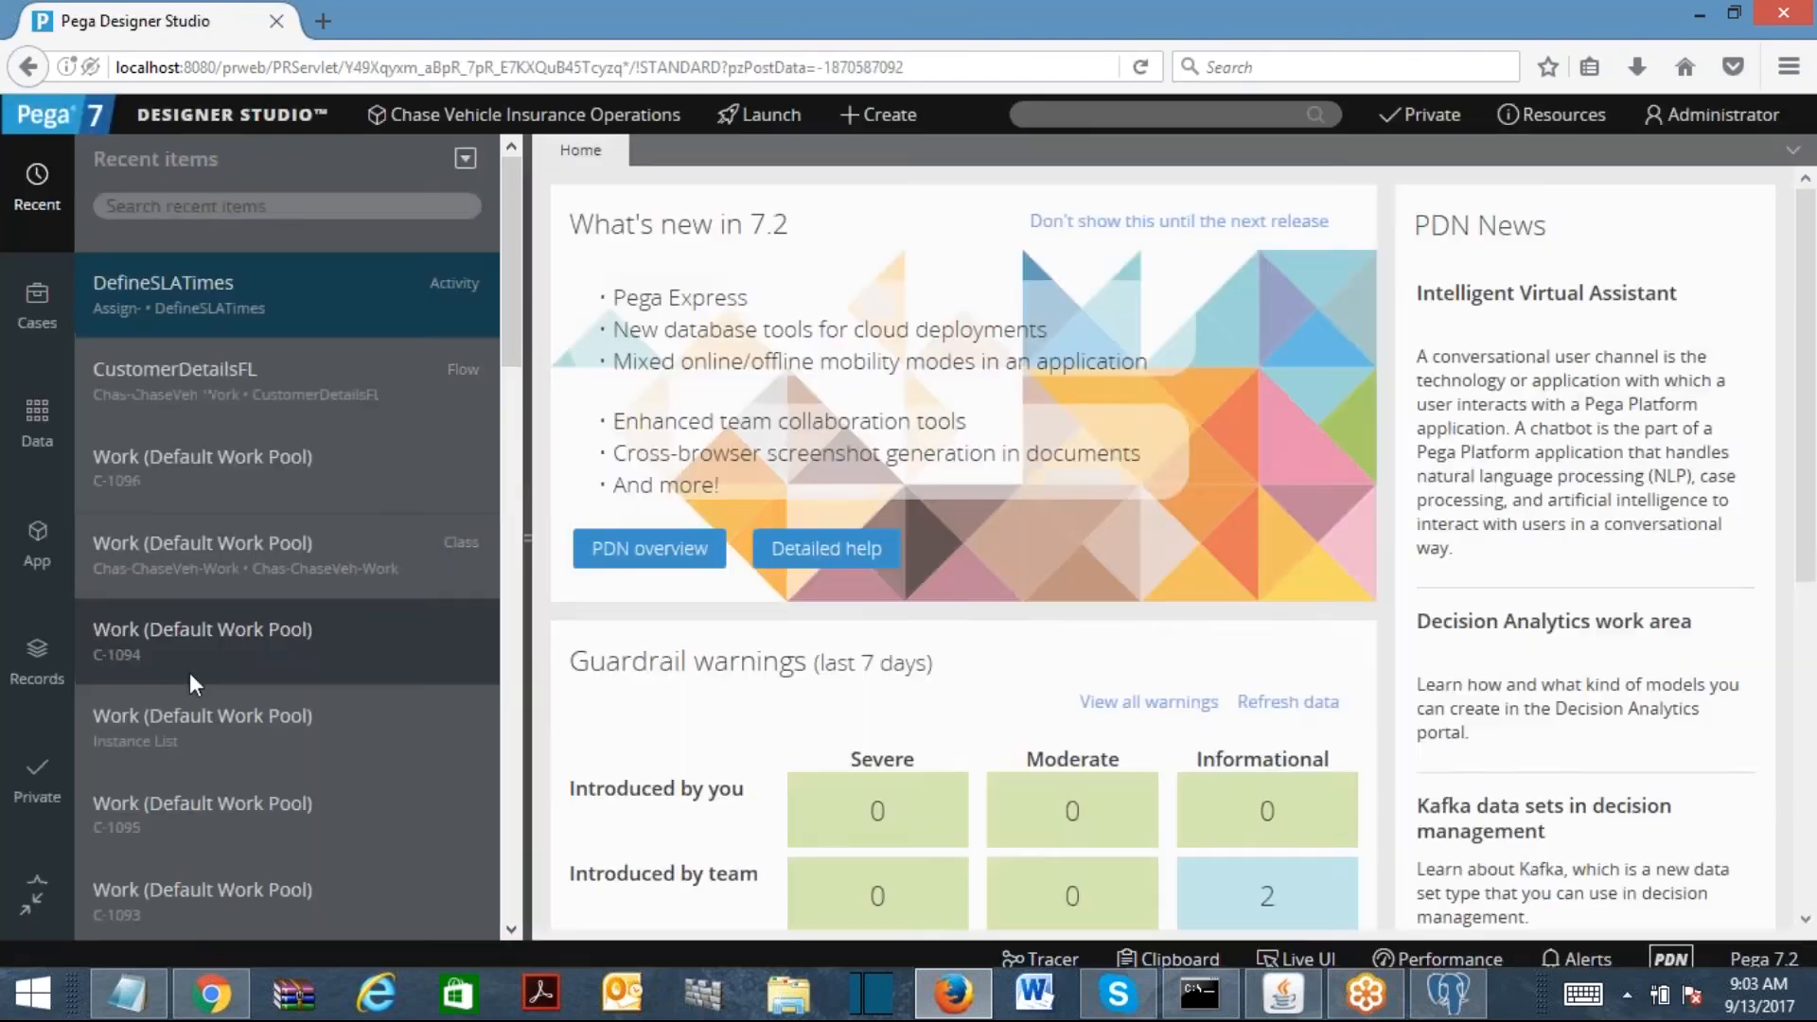
Step: Start a new User Interface section labelled EmployeeDetailsSec
click(36, 544)
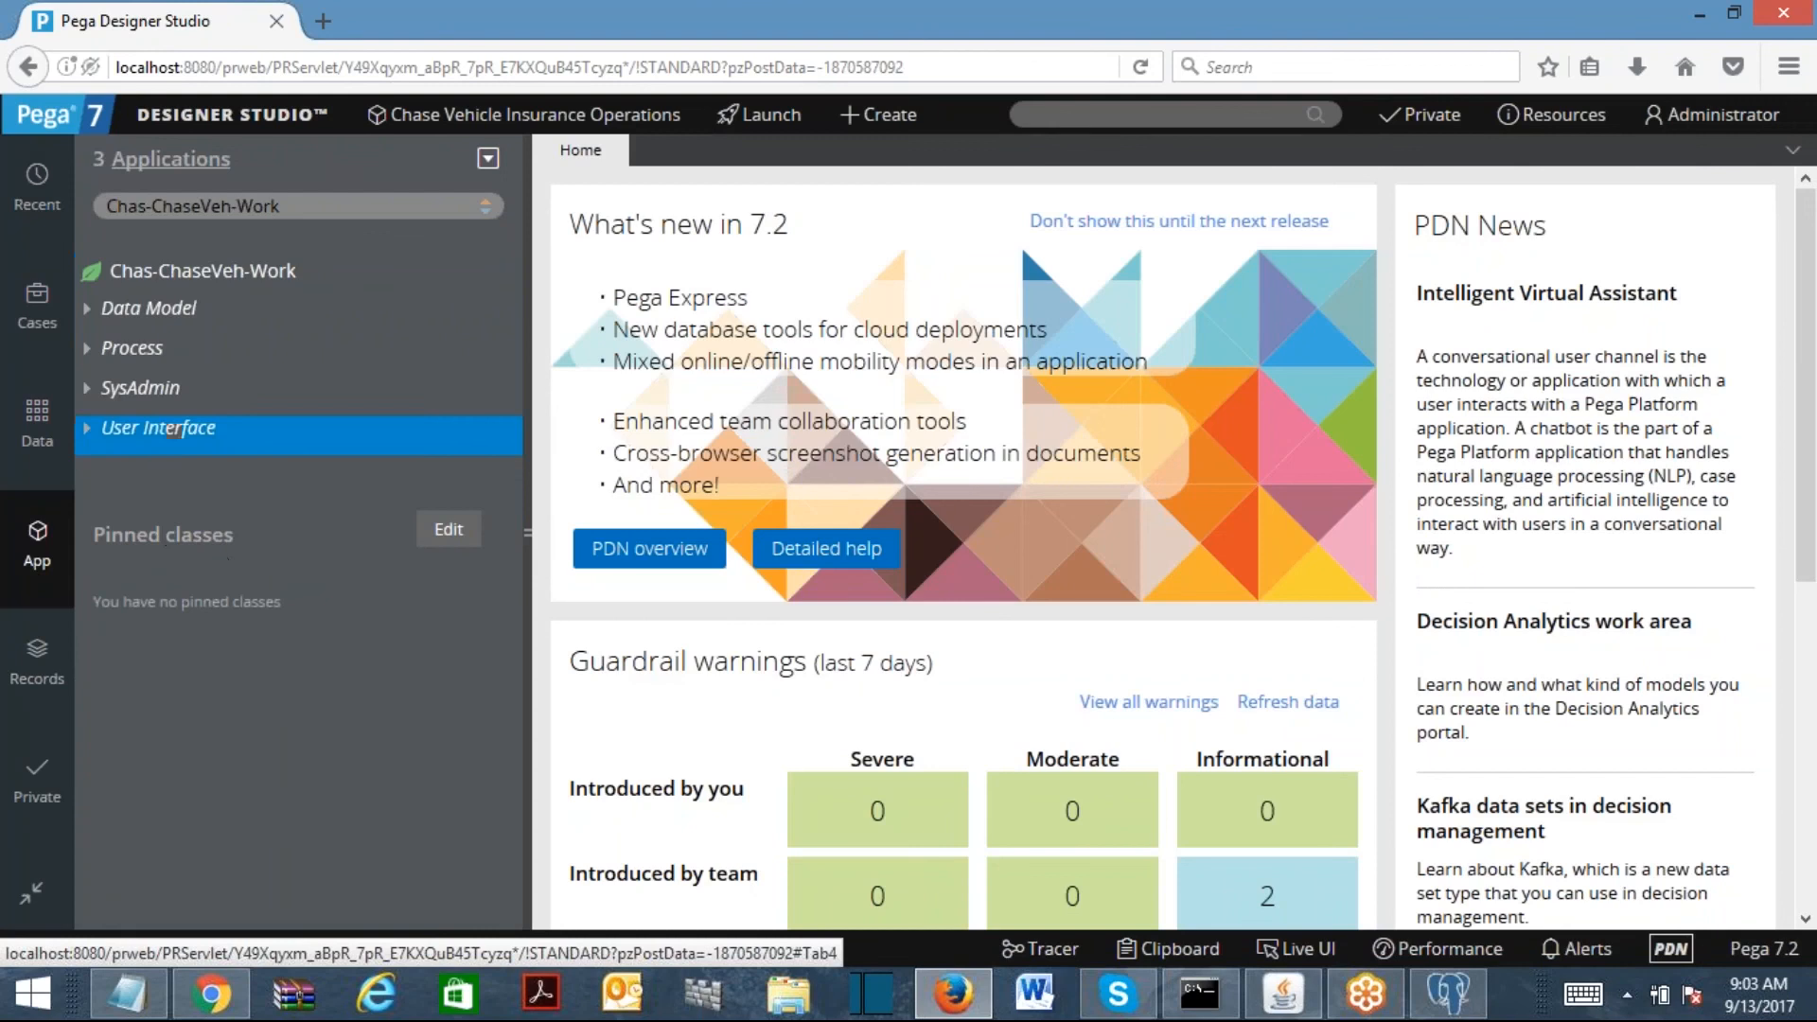
right_click(157, 459)
mouse_move(142, 470)
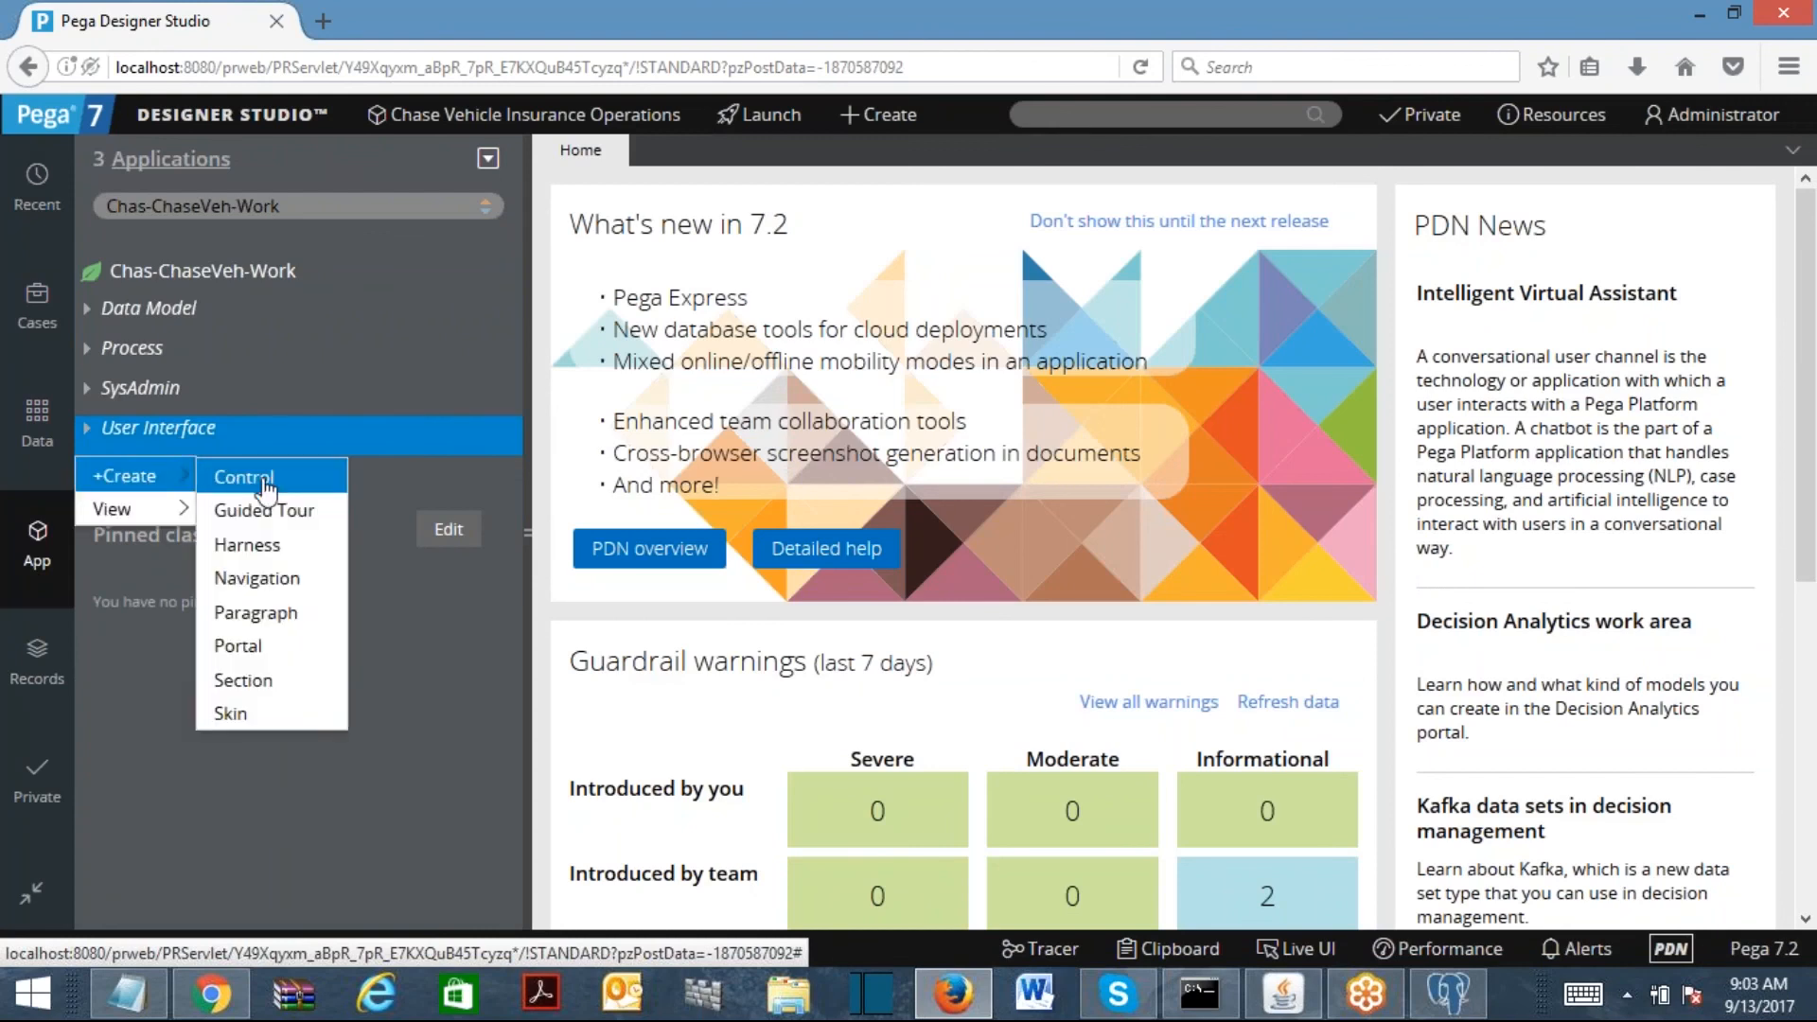
click(237, 677)
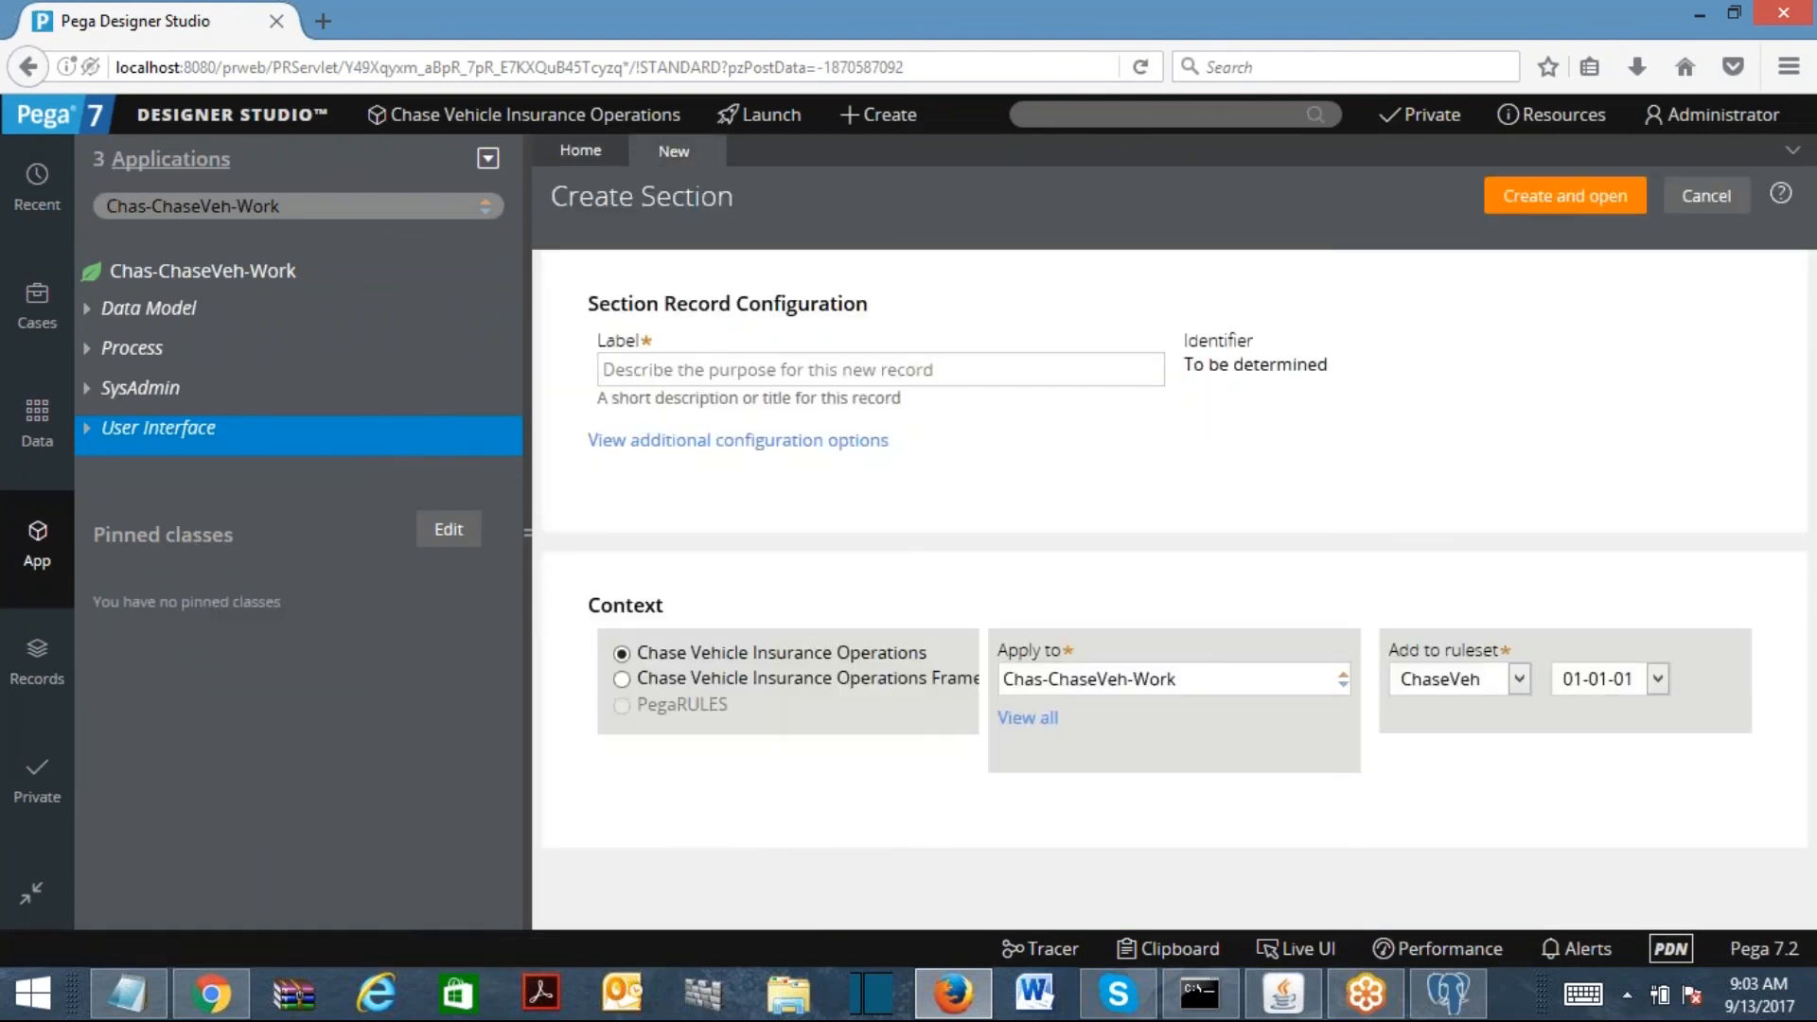
text(EmployeeDetailsSec)
Step: Drag FirstName, LastName, Age, Gender, State, City and ZipCode into EmployeeDetailsSec and save
click(1564, 196)
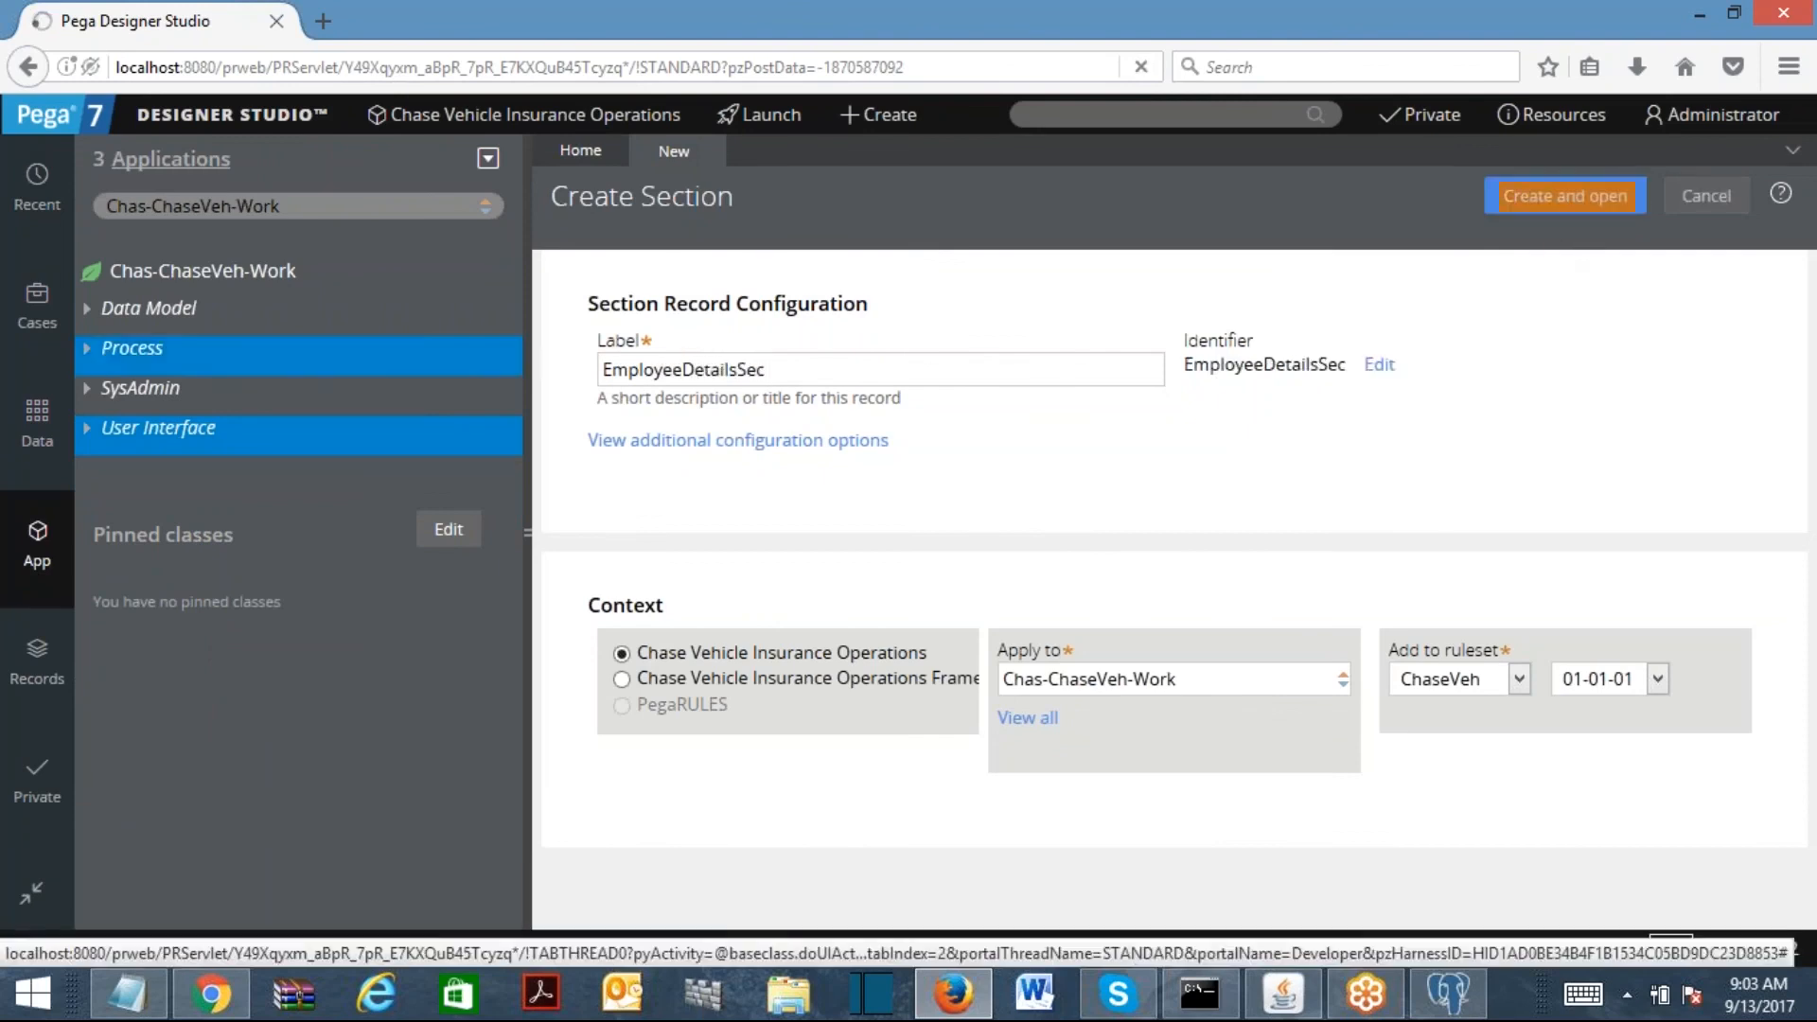
click(110, 352)
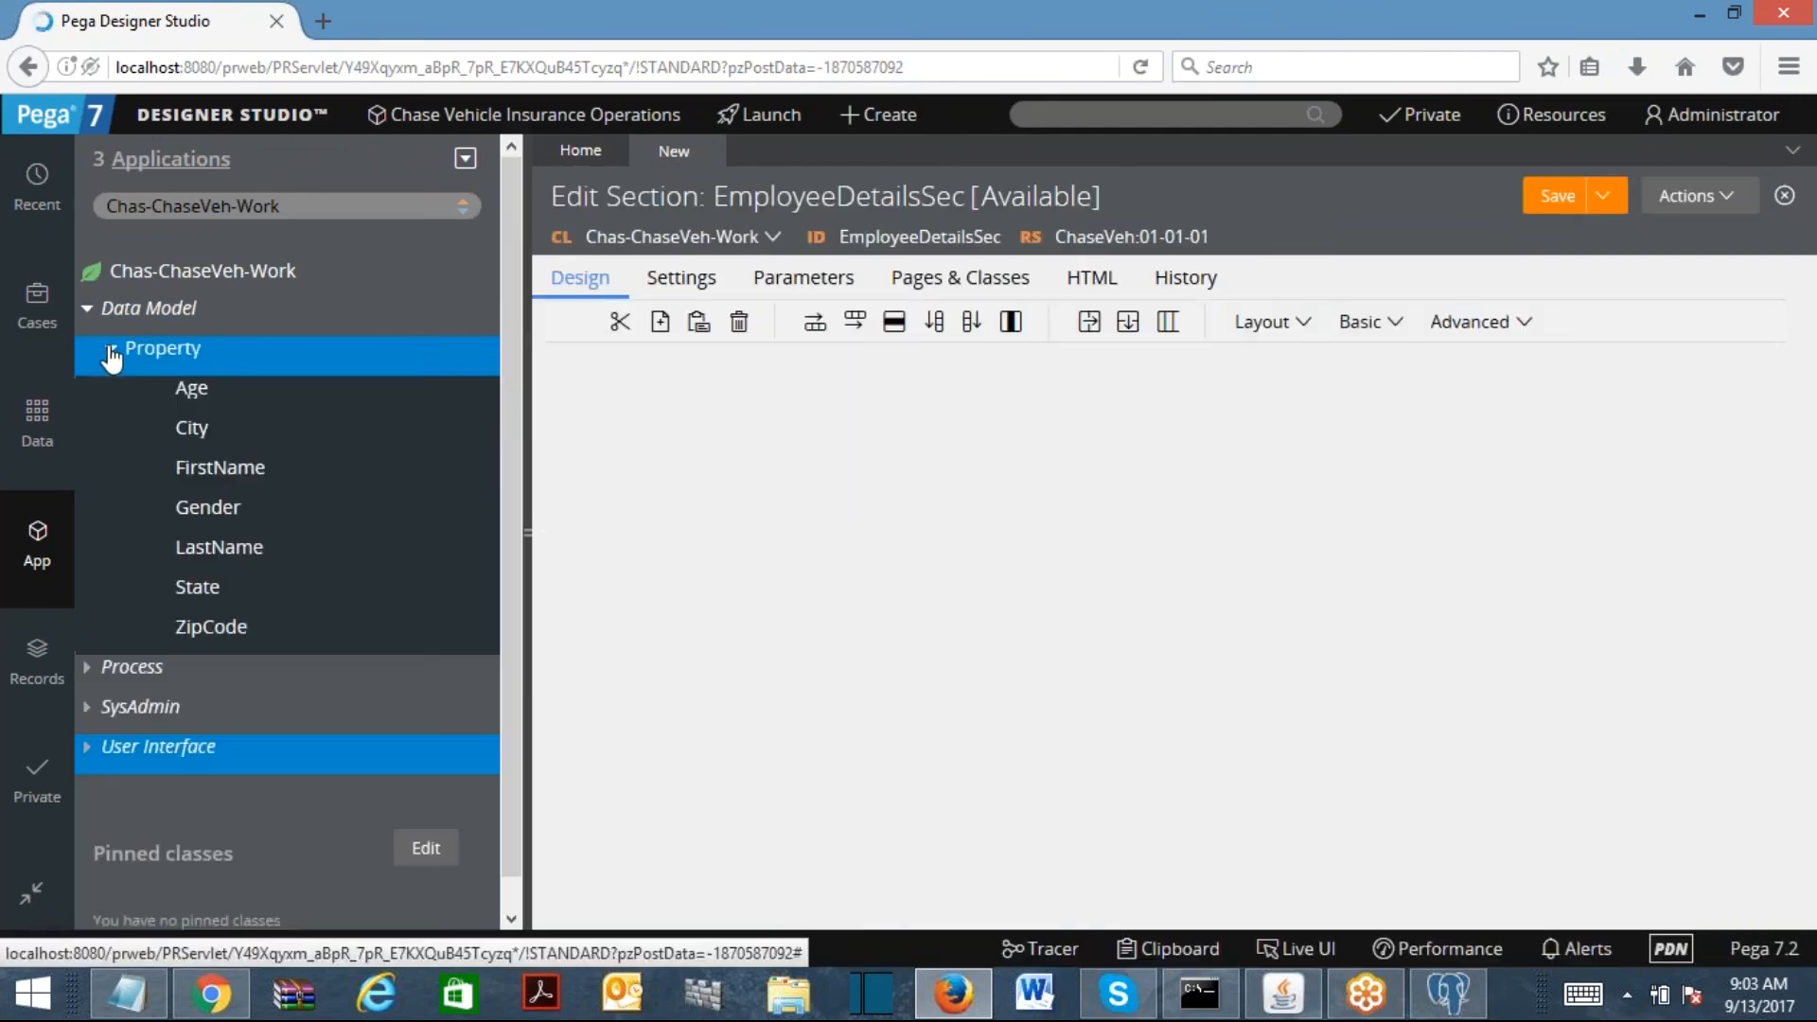
drag(665, 438, 637, 454)
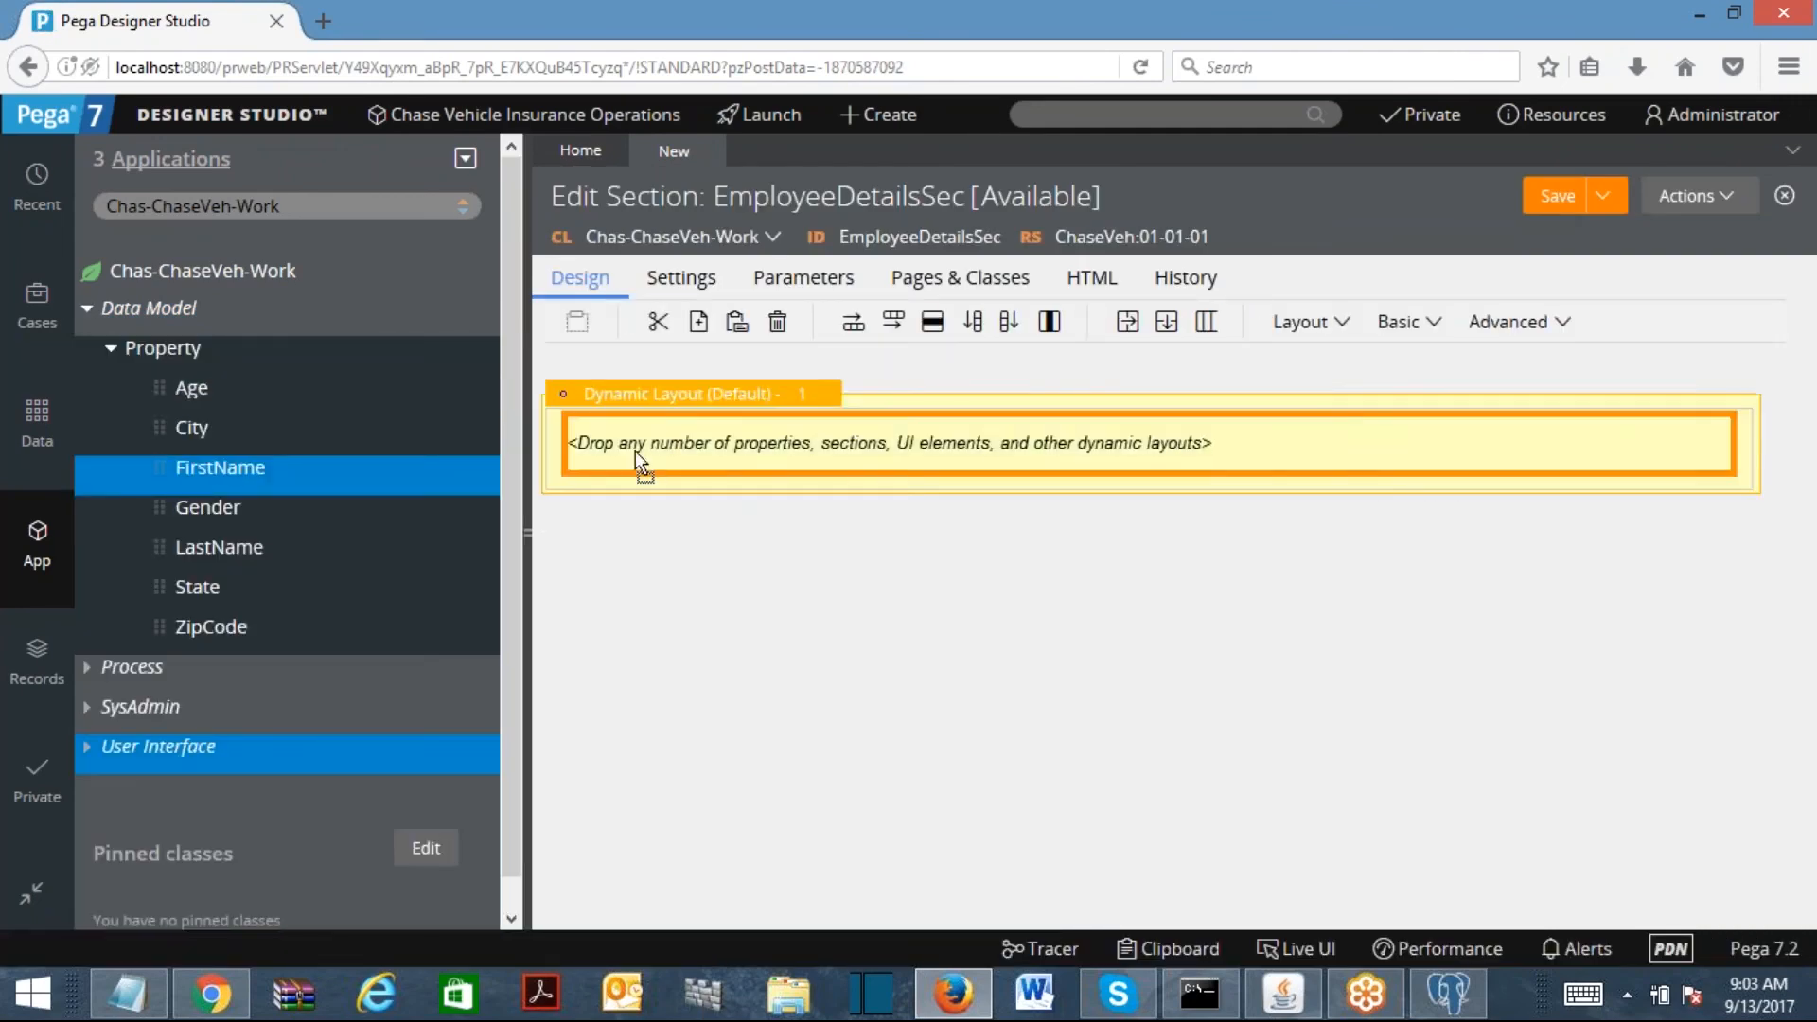
drag(156, 547, 754, 513)
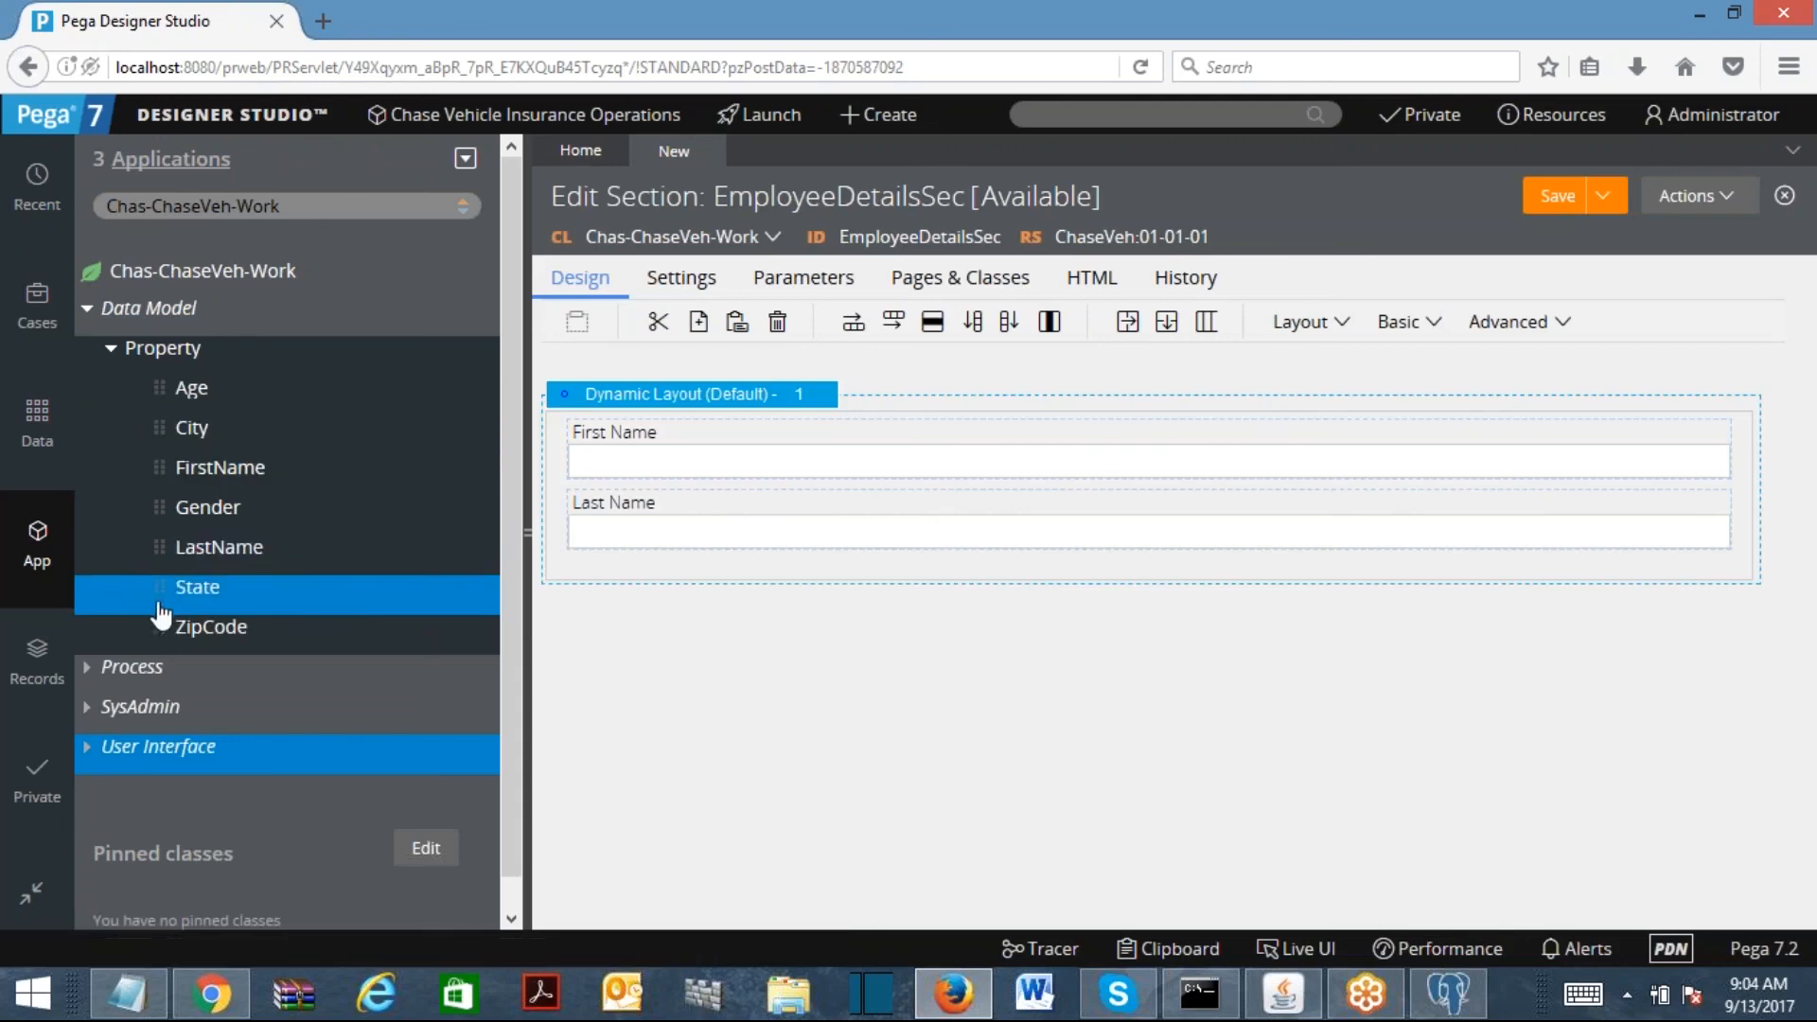
drag(158, 388, 770, 577)
drag(206, 527, 640, 649)
drag(154, 583, 653, 747)
drag(162, 428, 750, 852)
drag(805, 612, 811, 907)
click(1568, 206)
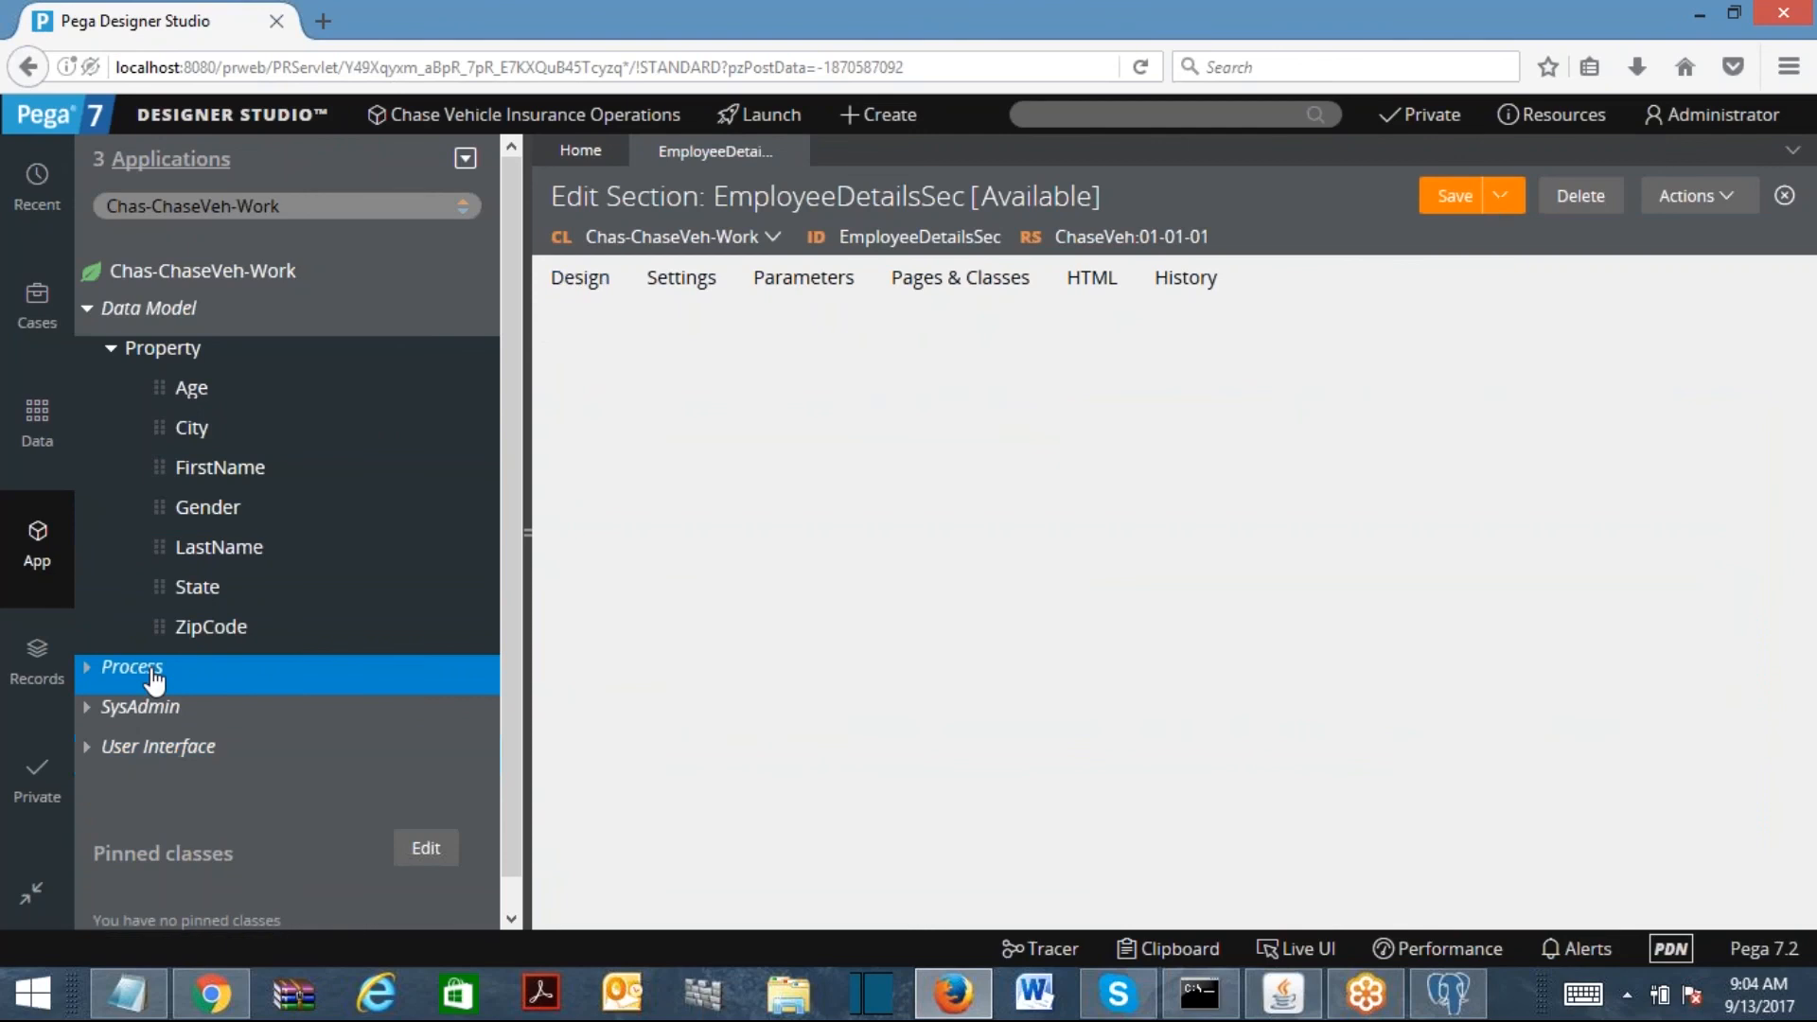
Step: Create flow action EmployeeDetailsFA, set its section to EmployeeDetailsSec, and save it
right_click(154, 679)
mouse_move(127, 705)
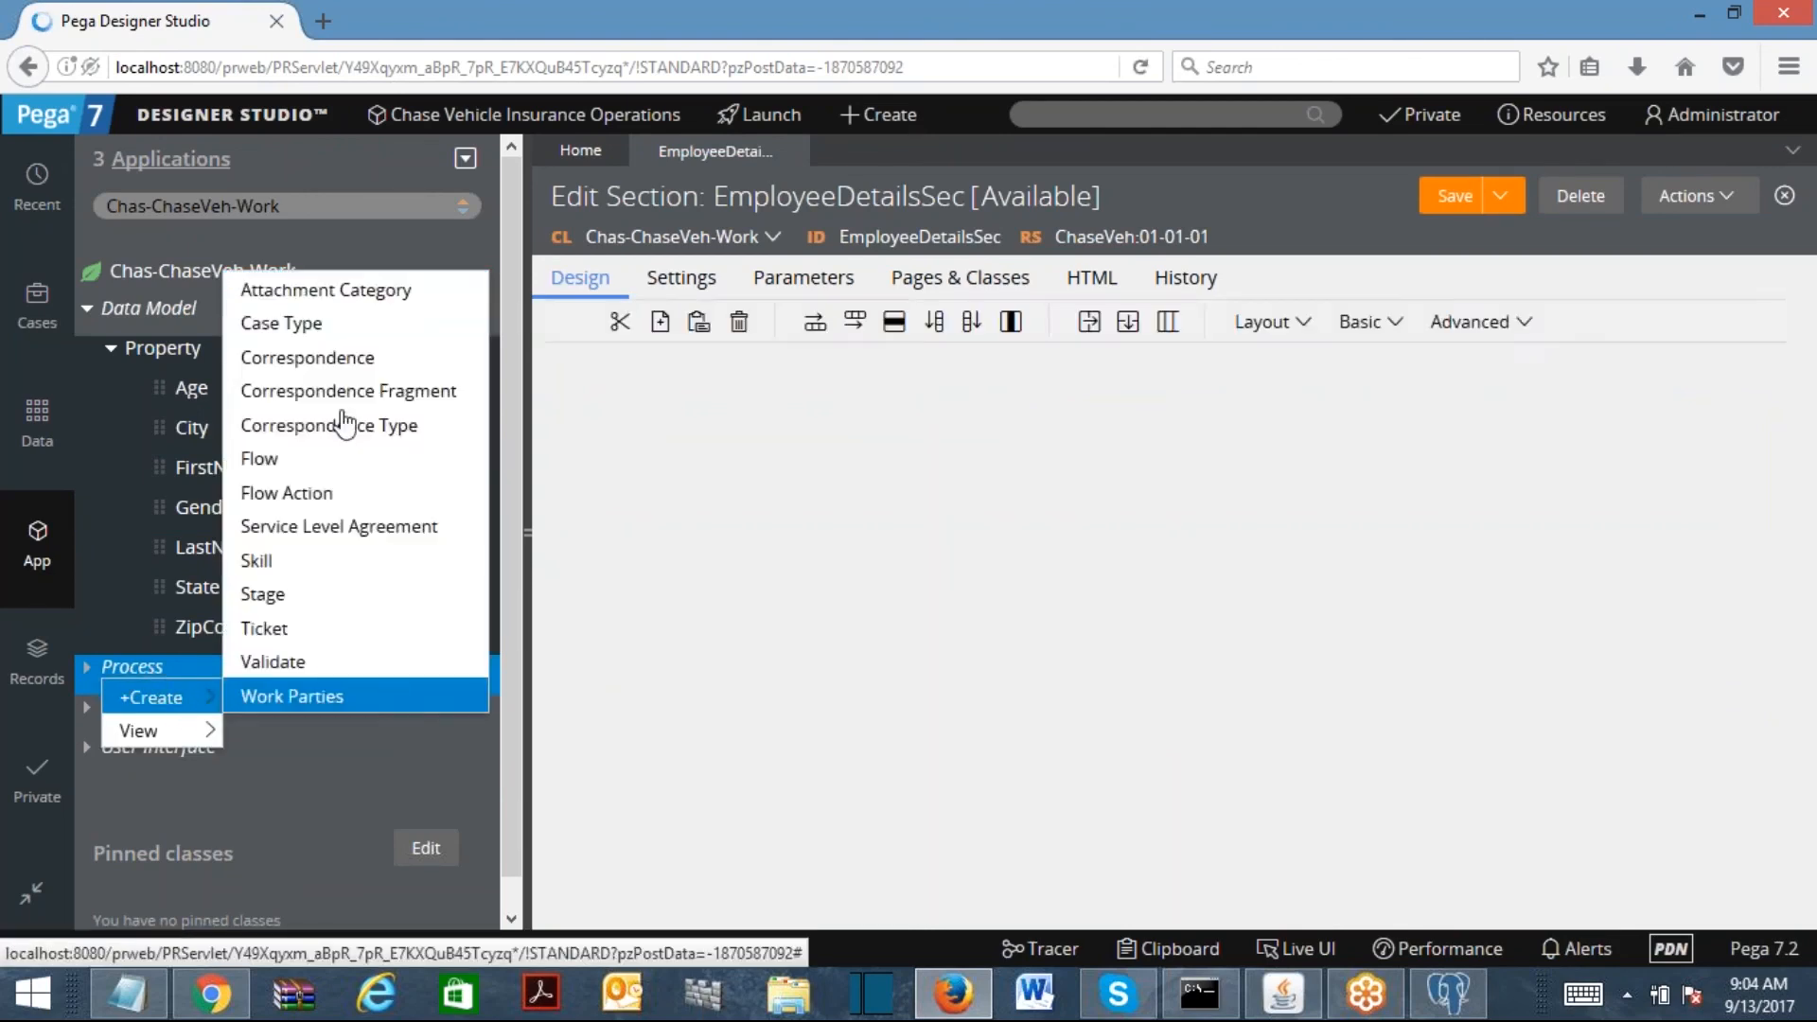
click(302, 513)
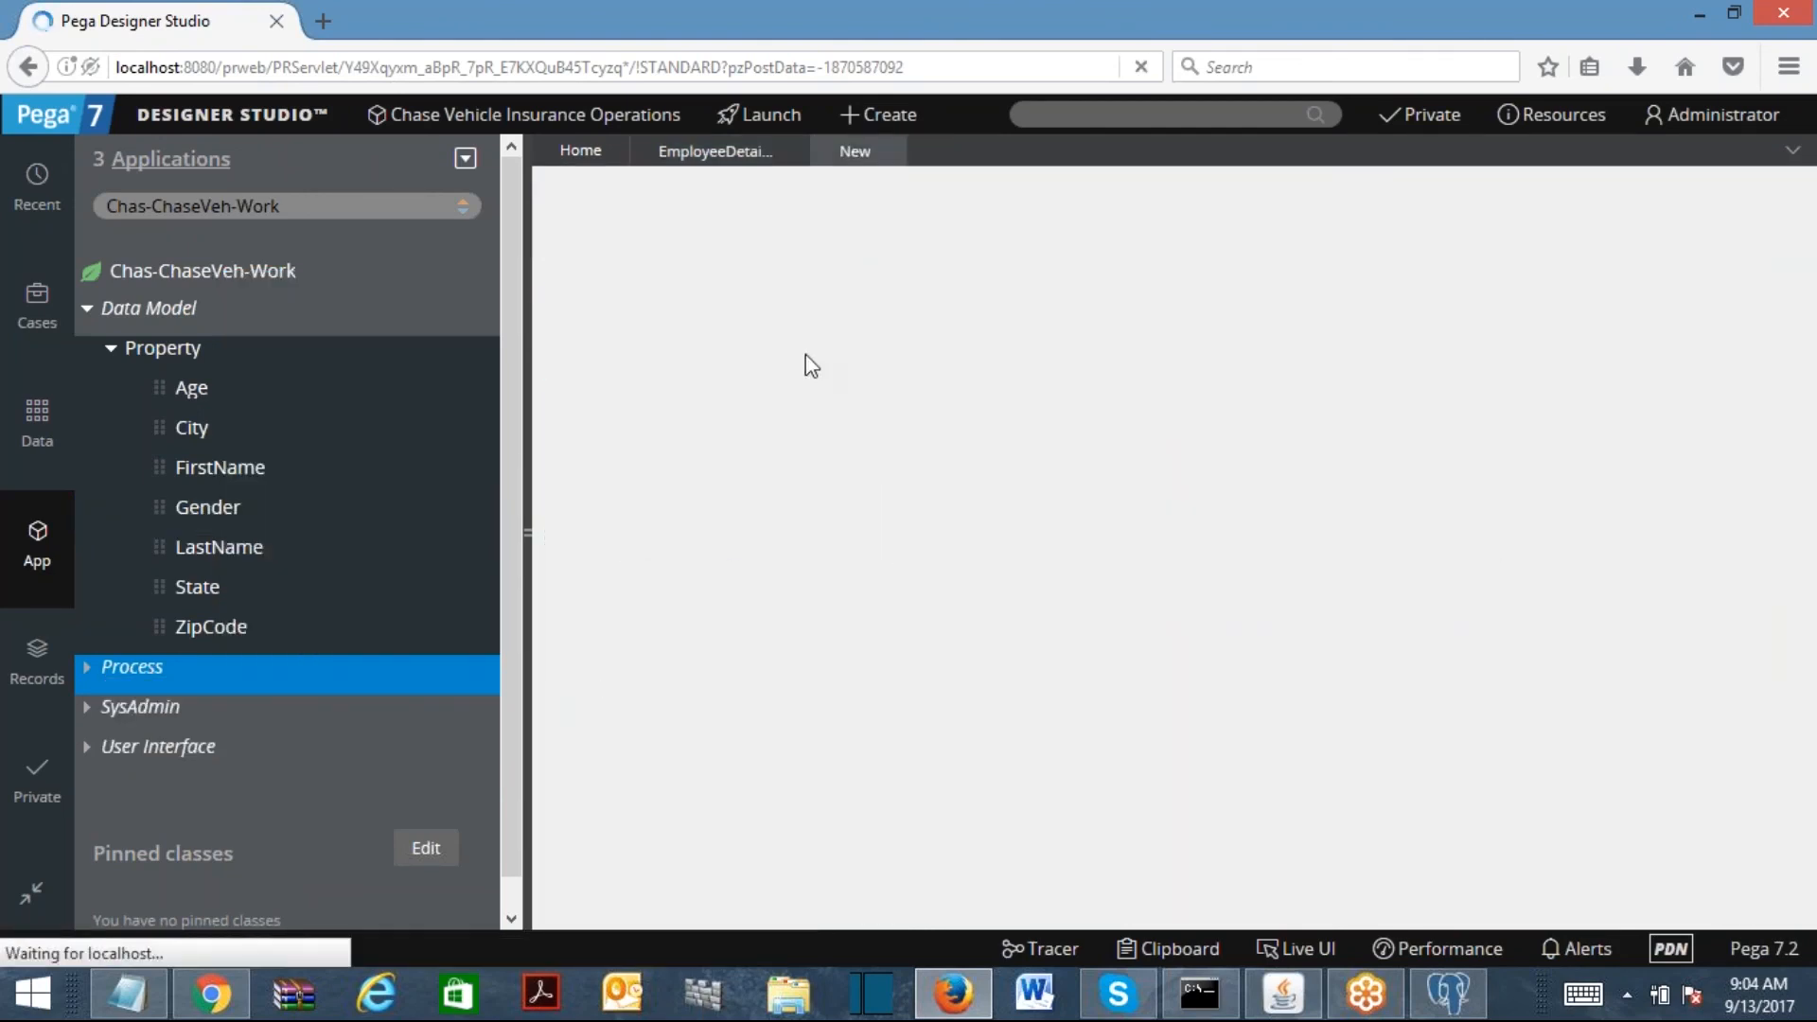
text(EmployeeDe)
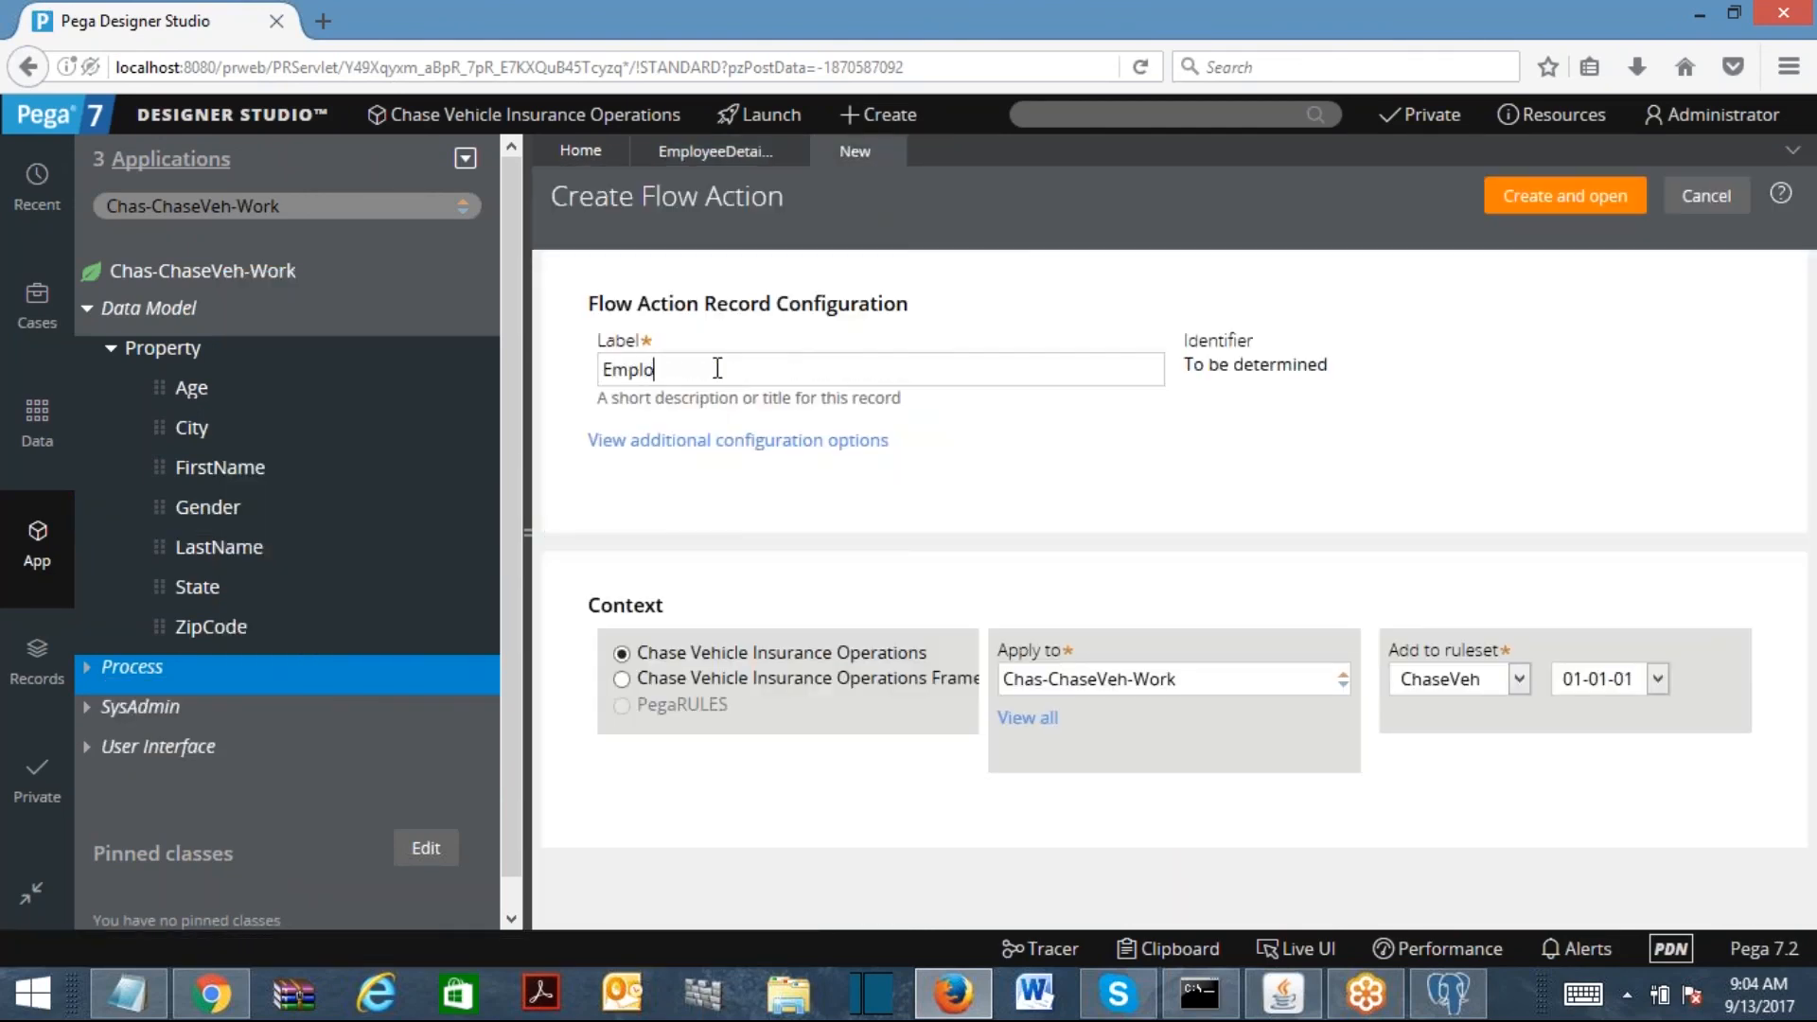
text(tailsFA)
click(1559, 201)
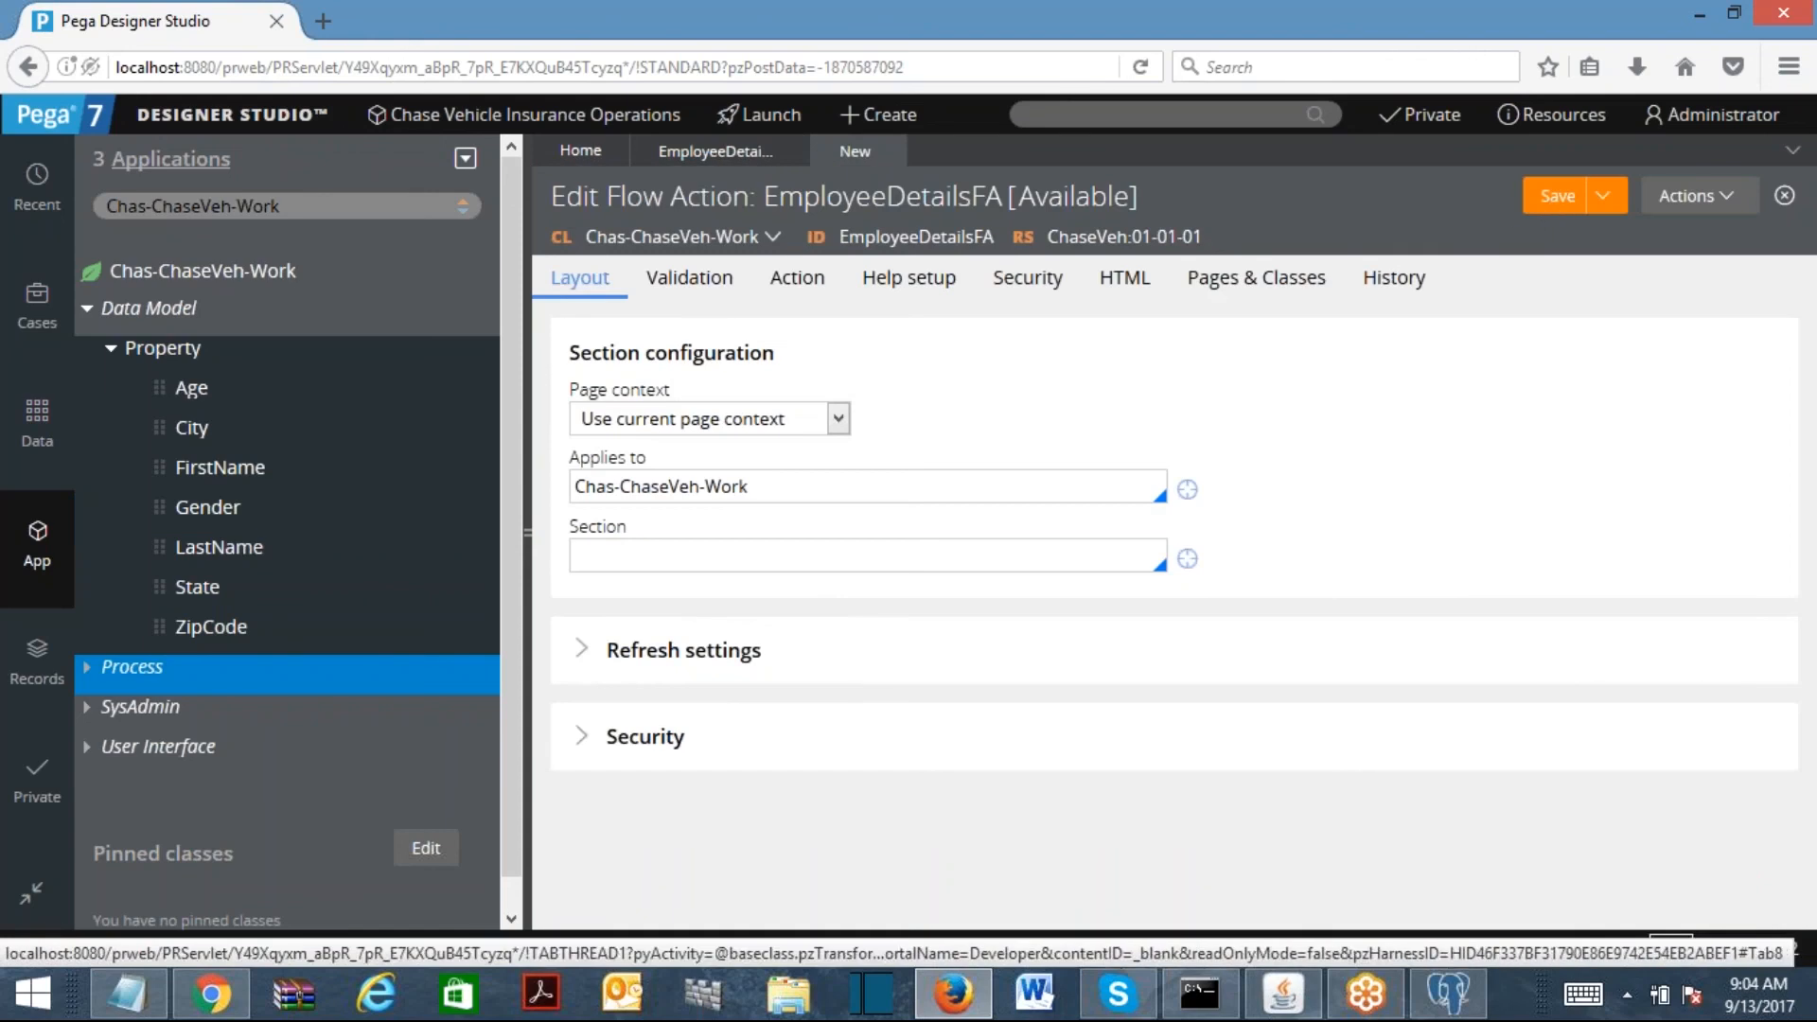
click(778, 558)
text(empl)
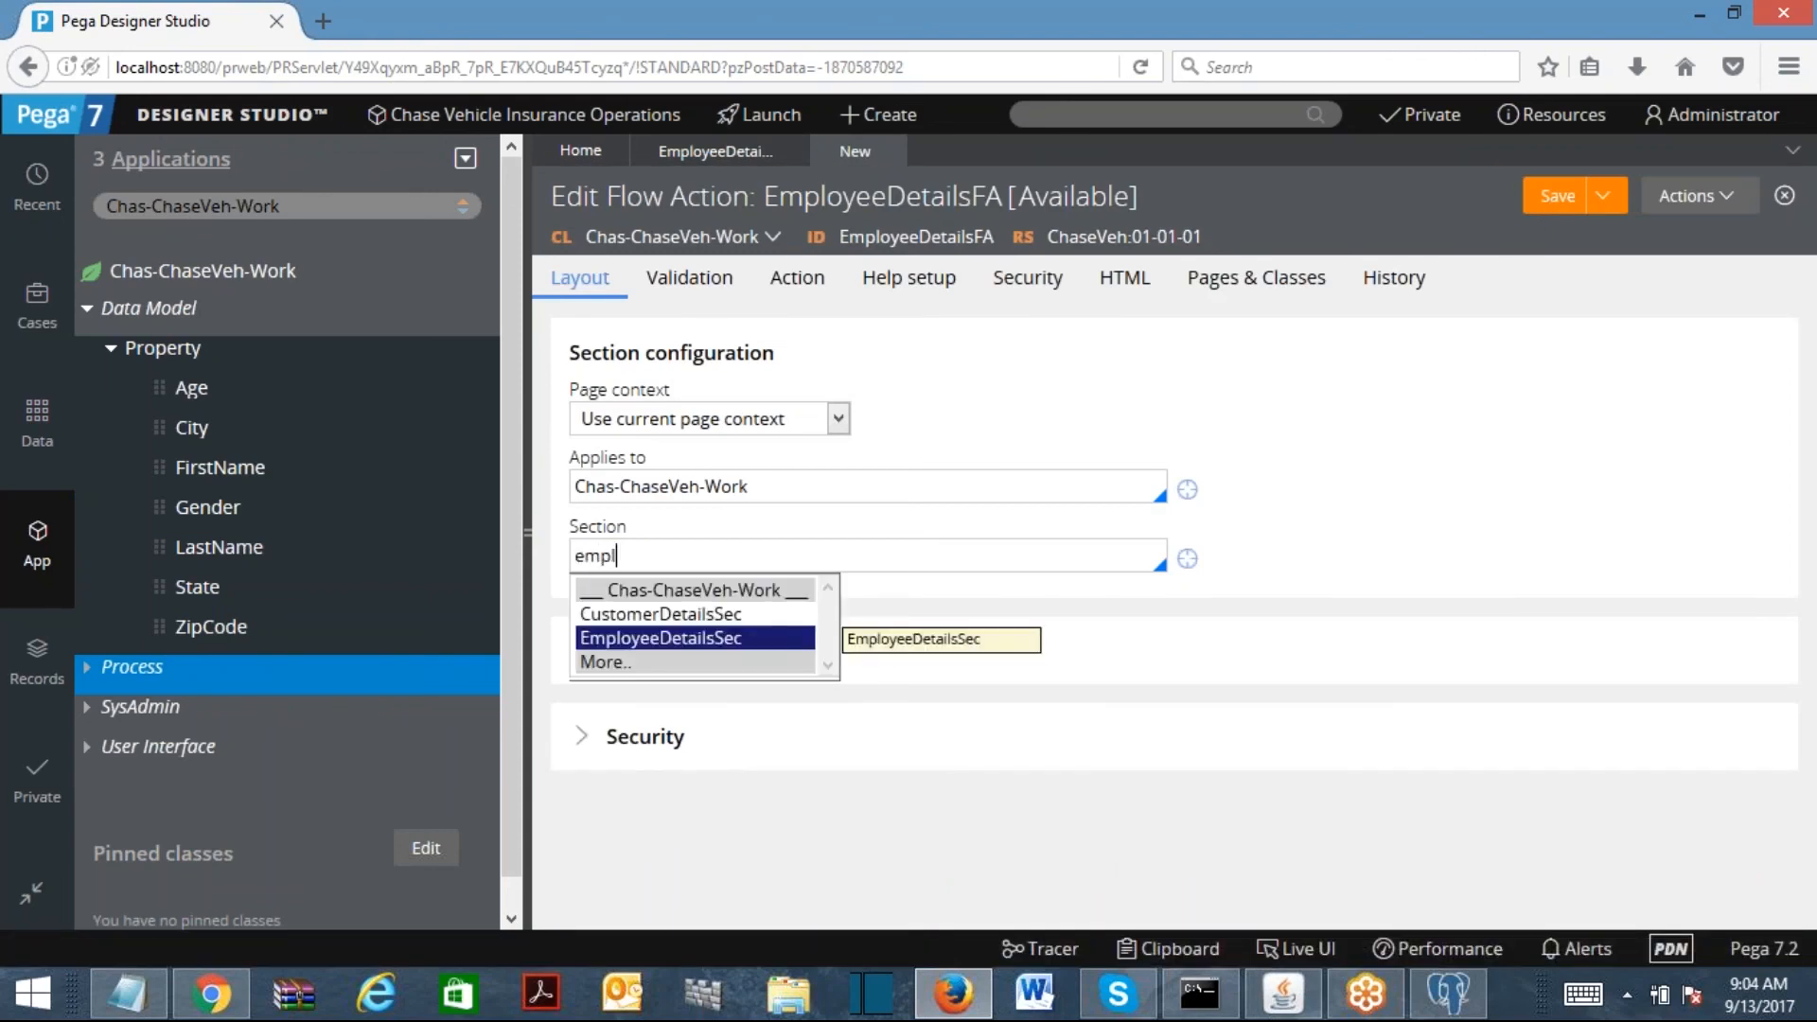
click(662, 637)
click(1563, 197)
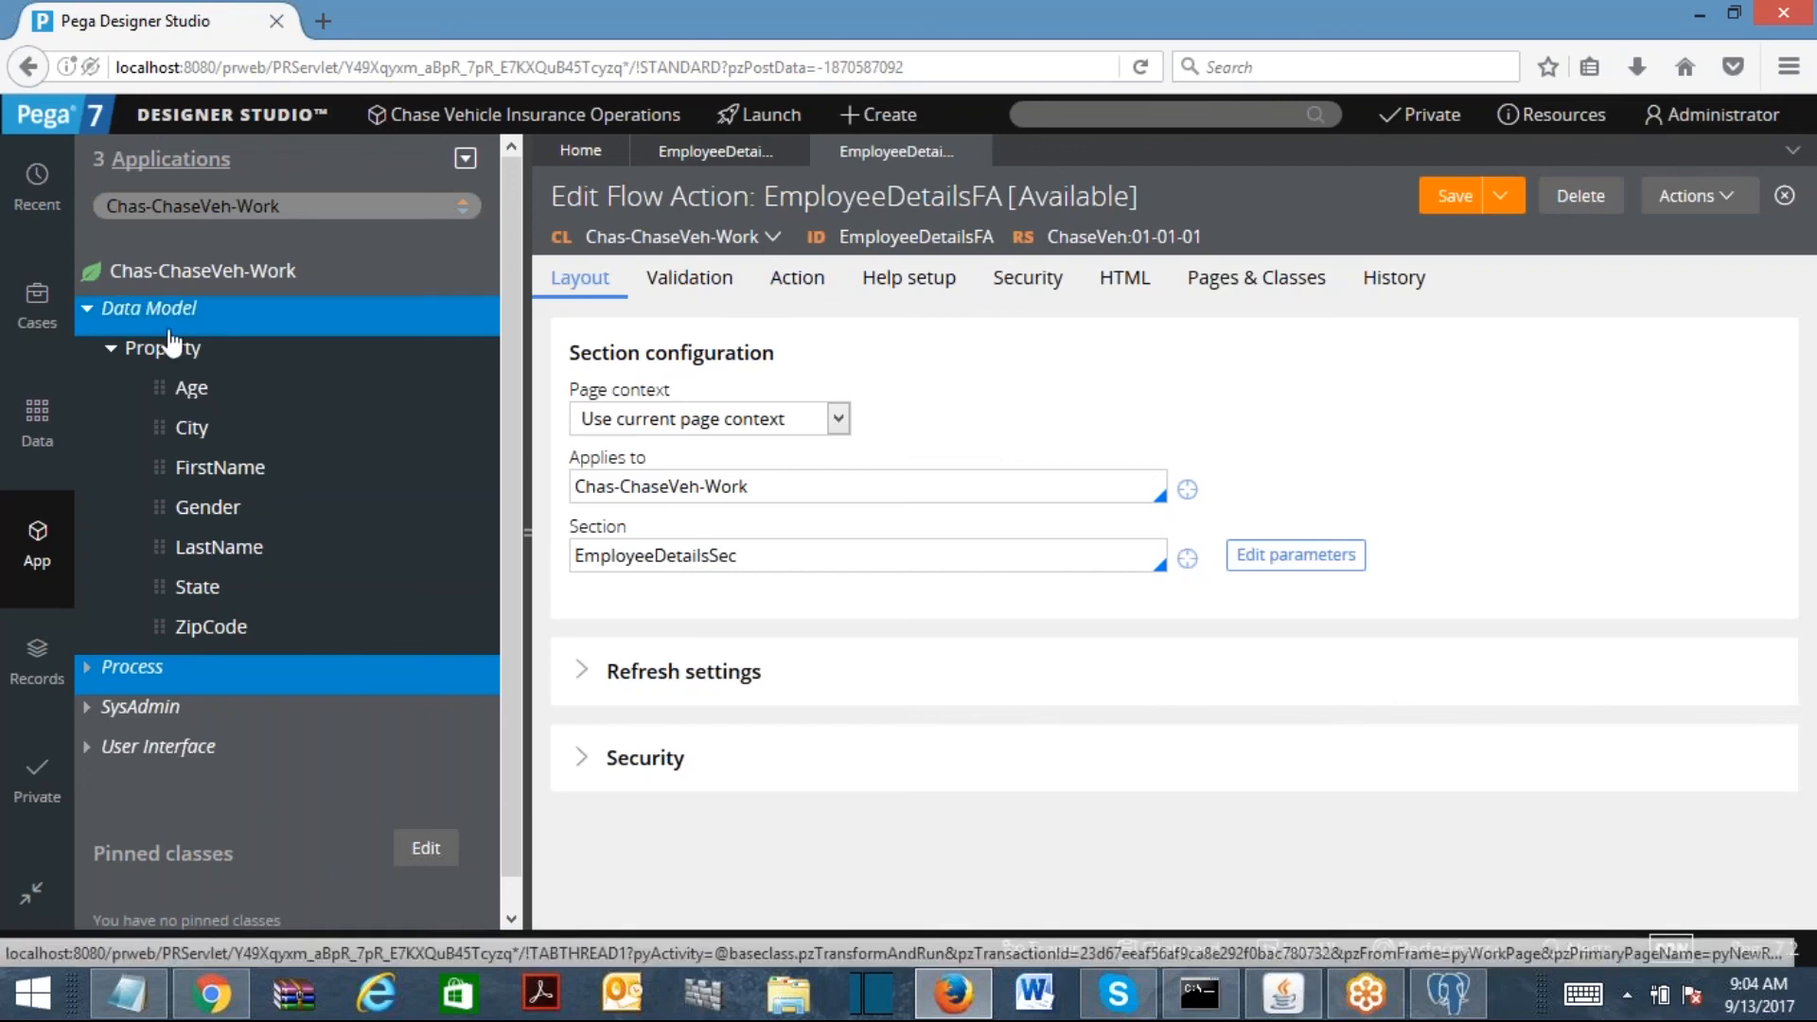
Step: Open CustomerDetailsFL and add a second assignment connected to the End shape
click(87, 309)
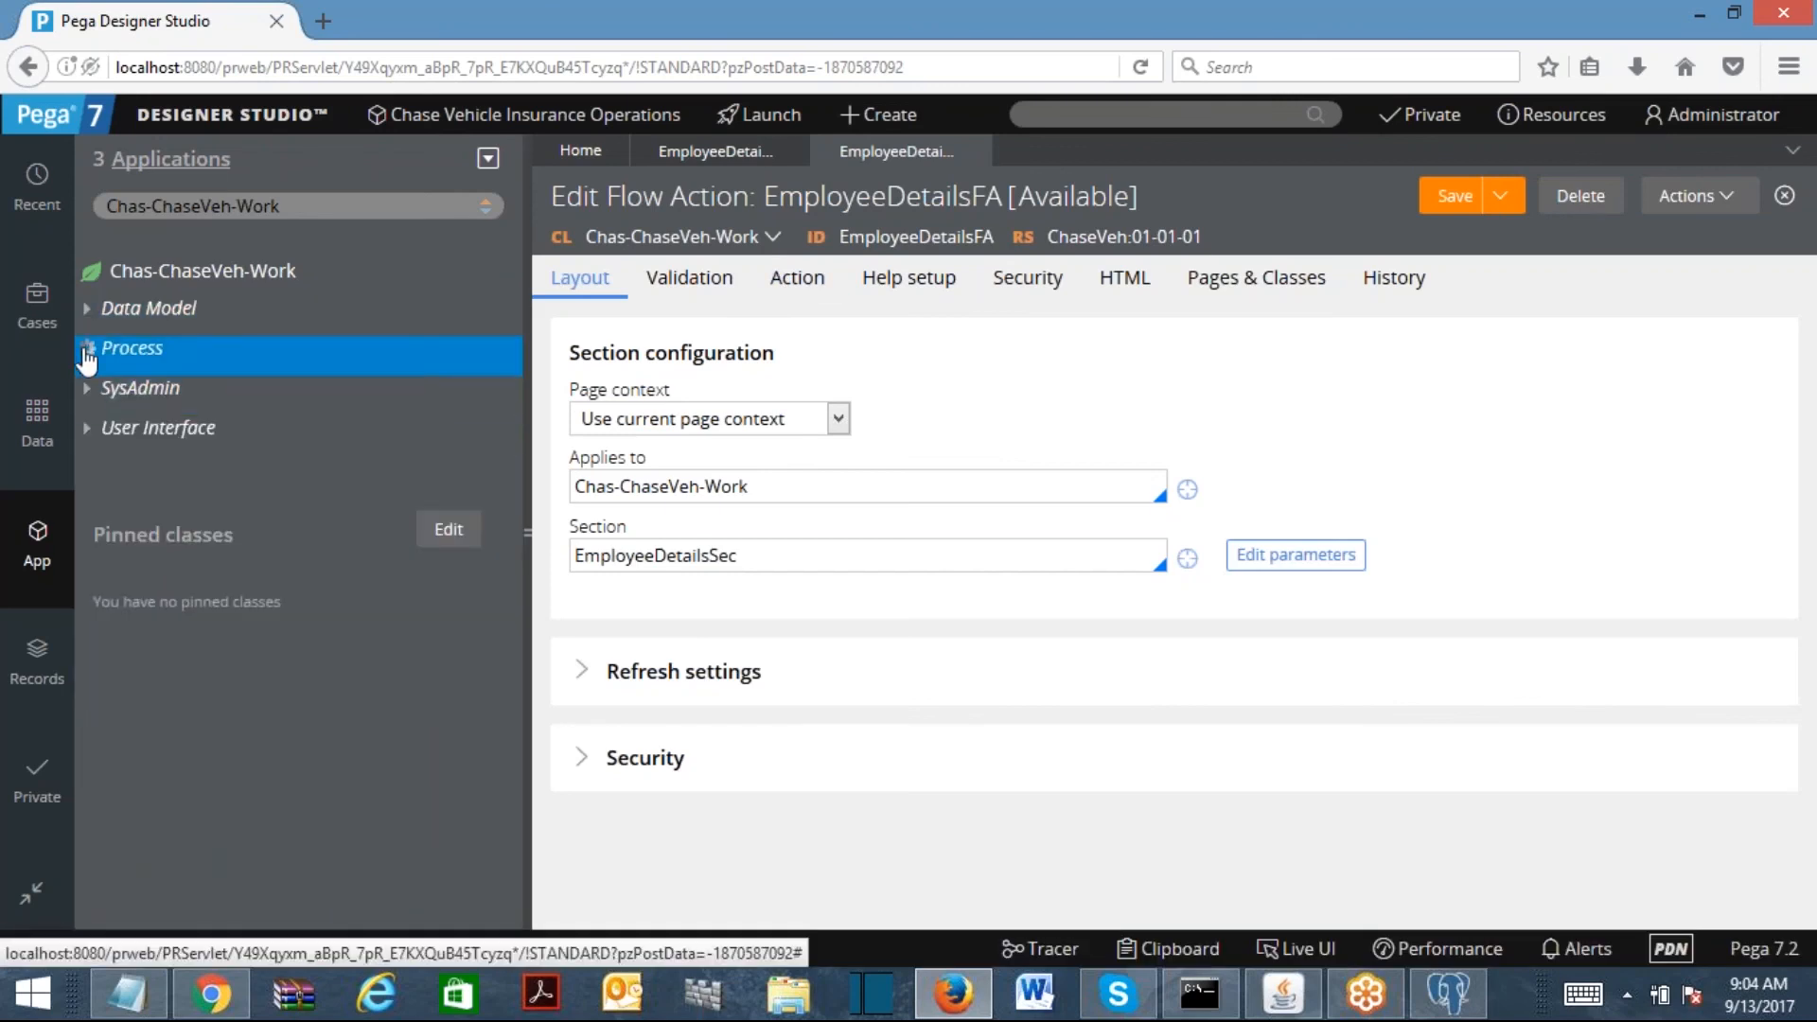
click(86, 347)
click(111, 388)
click(227, 431)
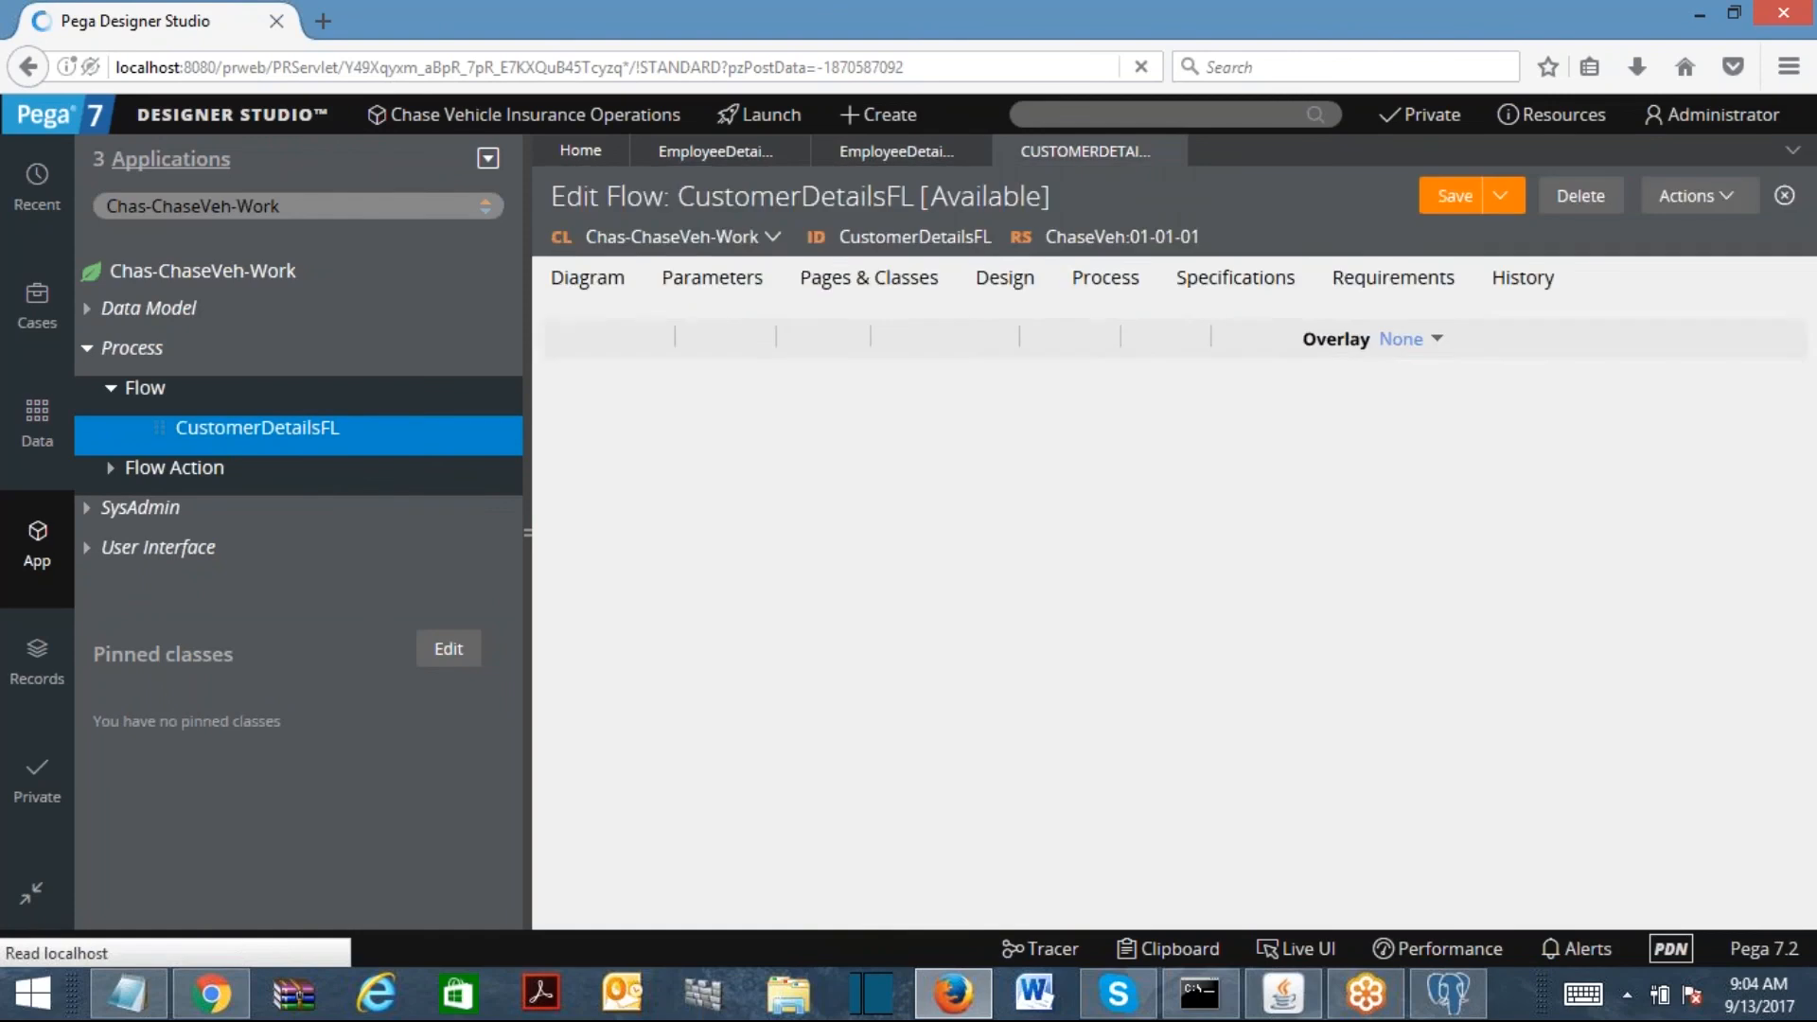
click(722, 337)
click(765, 357)
click(1050, 662)
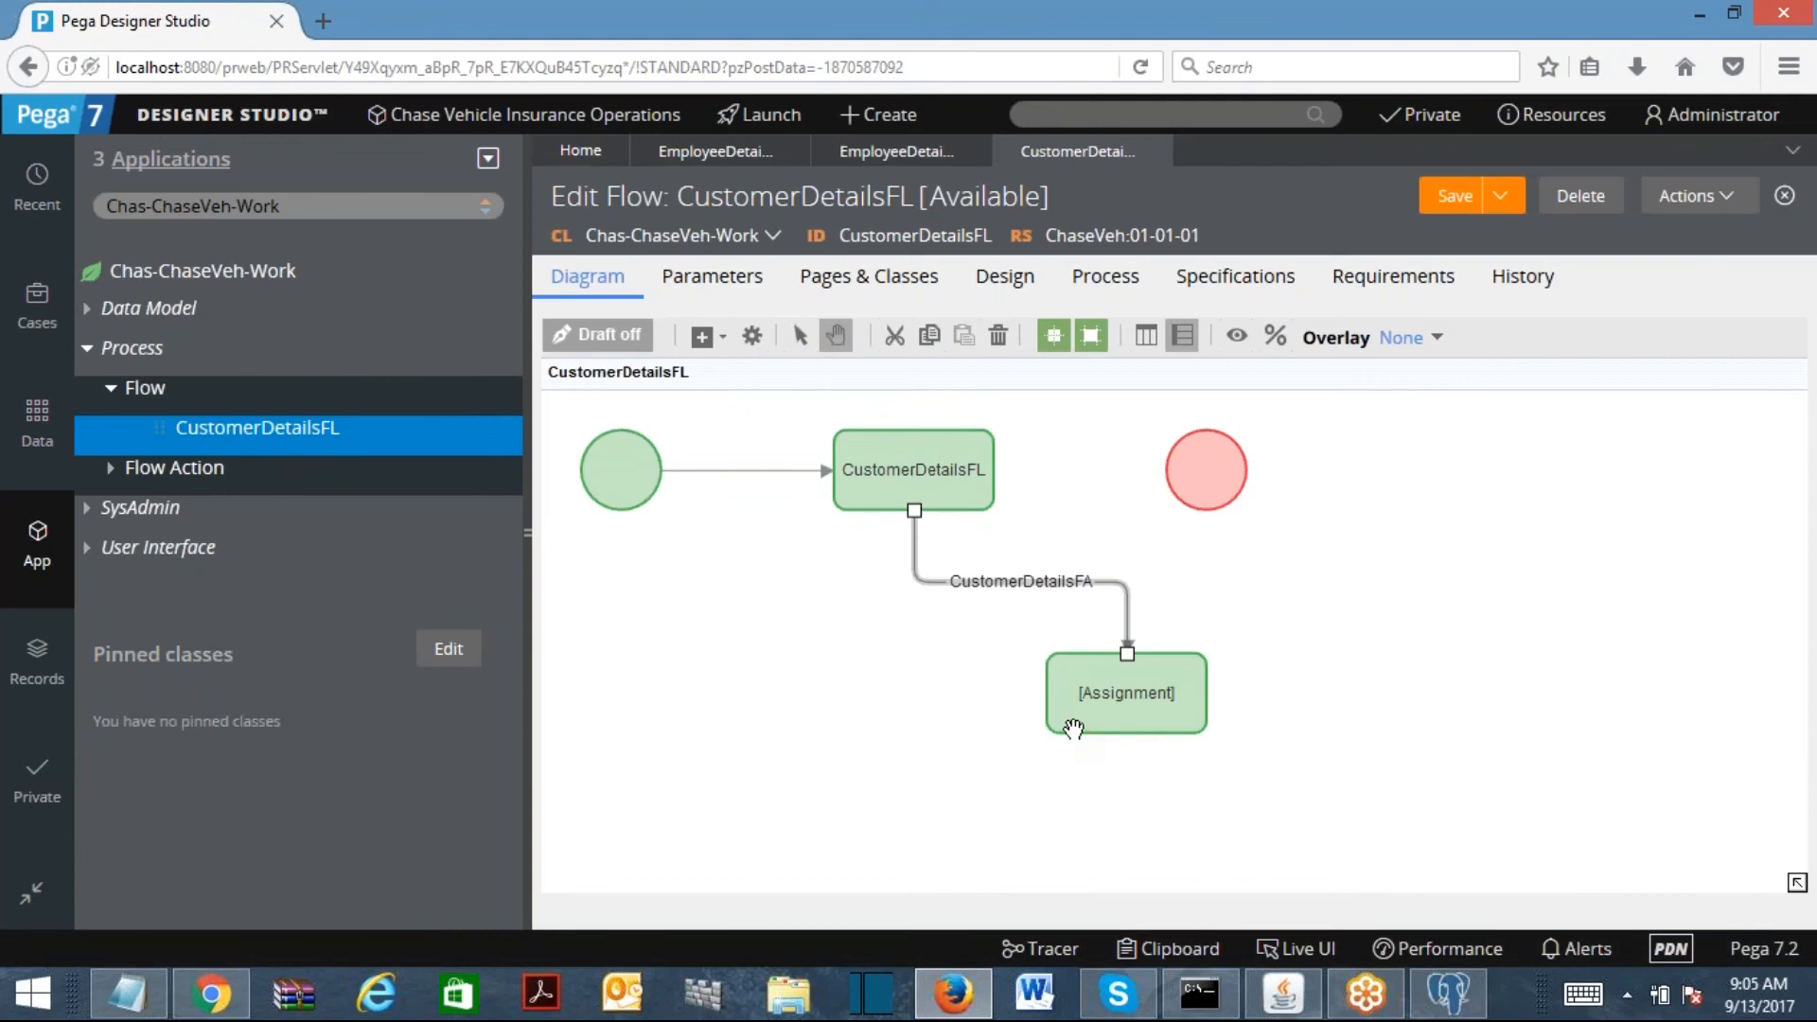
drag(1198, 469, 1372, 508)
drag(1228, 694, 1379, 516)
Step: Align the flow's shapes horizontally in a single row
right_click(1563, 513)
mouse_move(1635, 569)
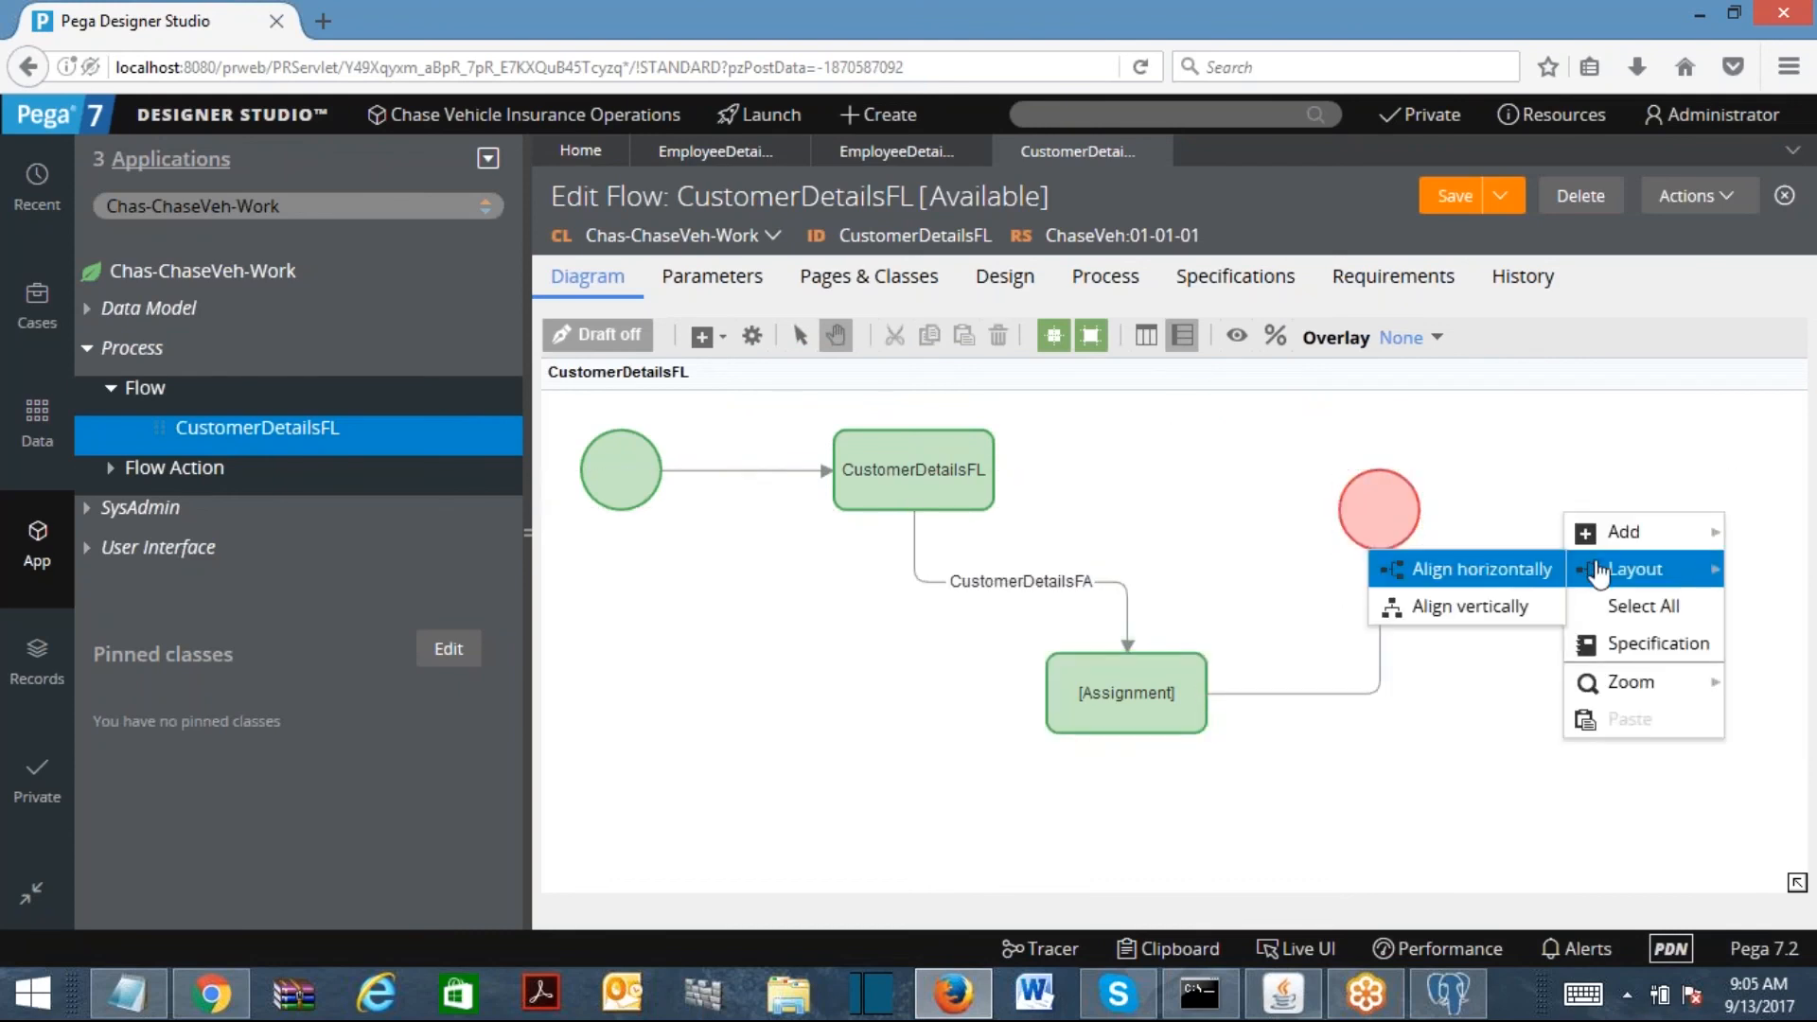
click(1491, 569)
drag(1297, 487, 1643, 493)
drag(1084, 489, 1274, 482)
Step: Set the assignment-to-end connector's flow action to EmployeeDetailsFA and save the flow
double_click(1412, 507)
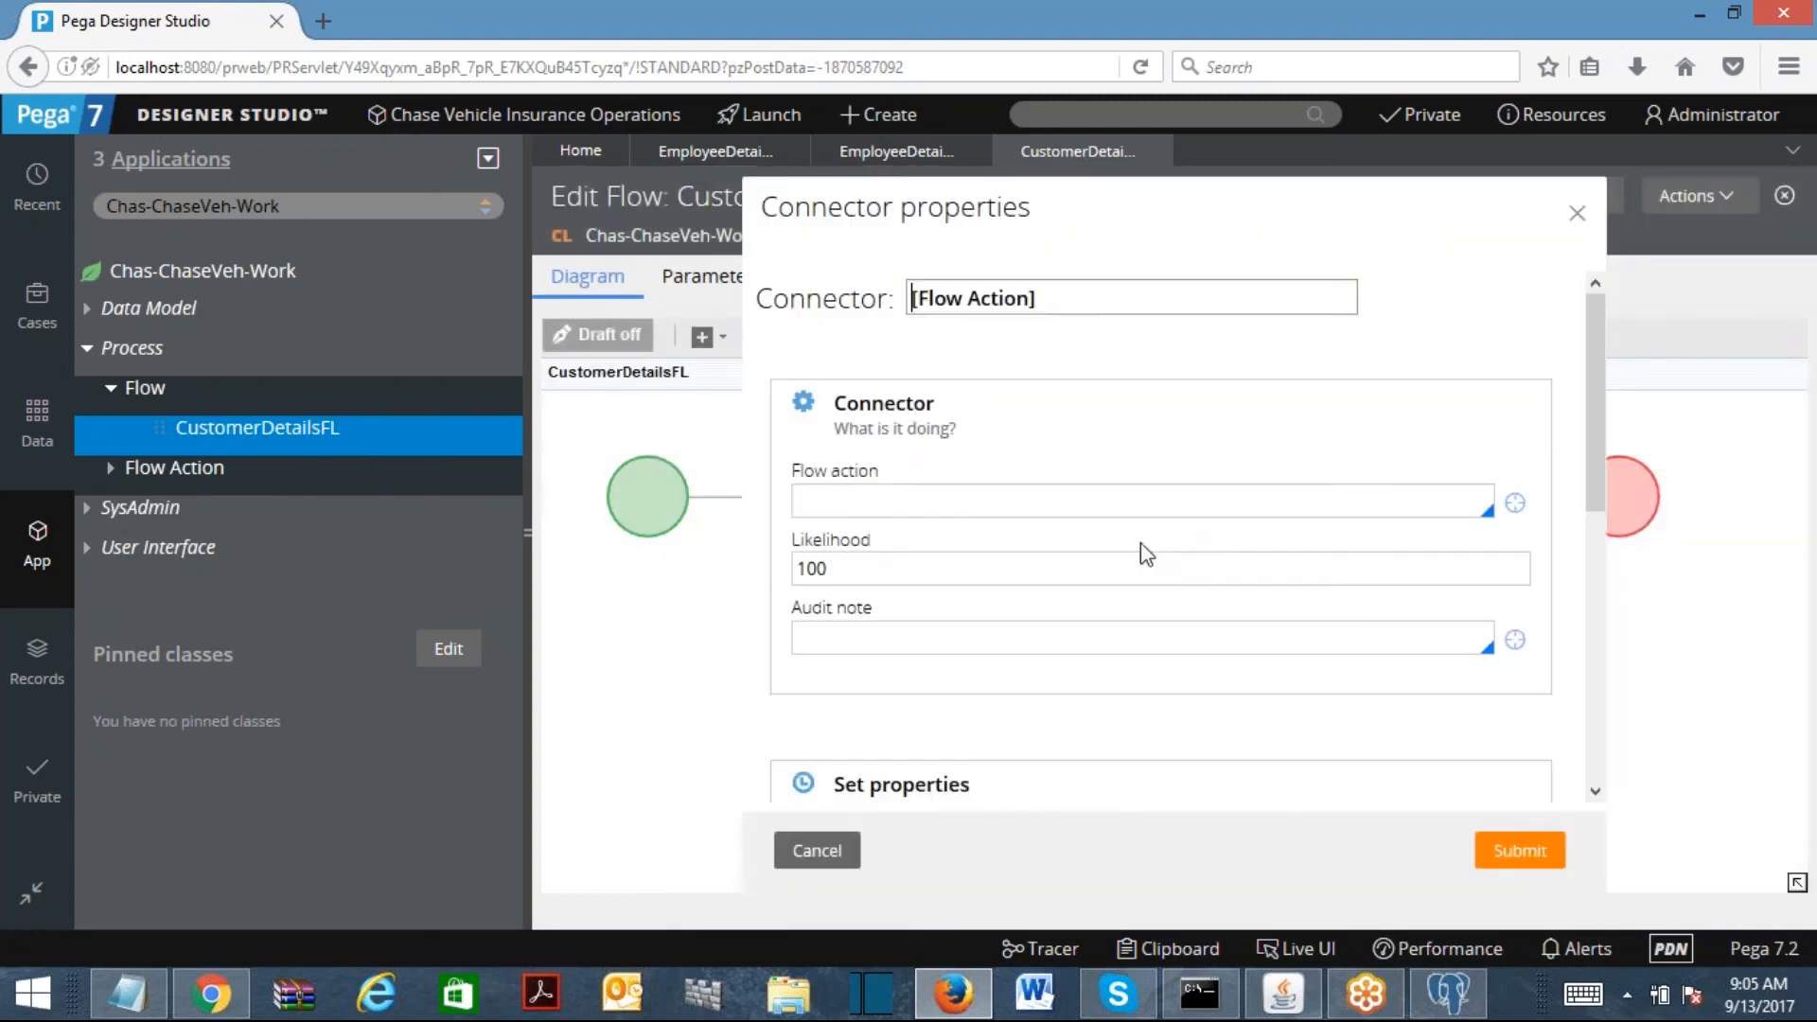
click(1055, 502)
key(Down)
click(878, 580)
click(1515, 502)
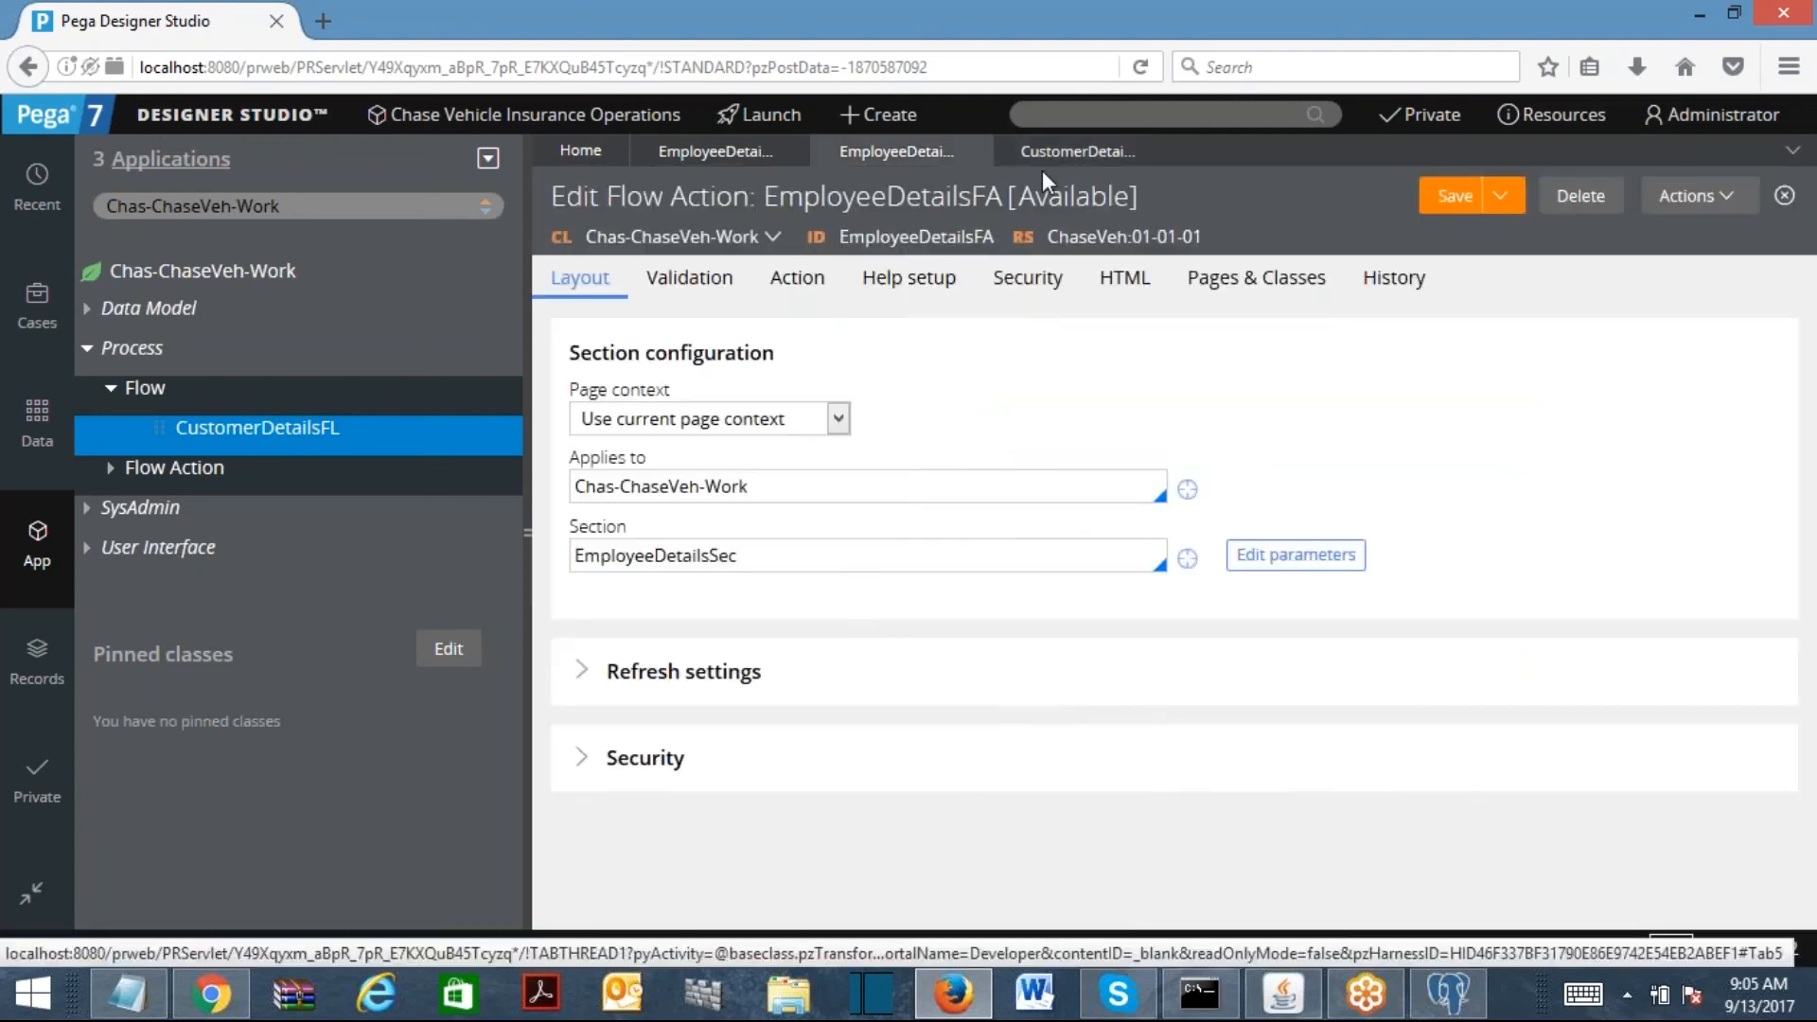
click(1098, 151)
click(1519, 849)
click(1471, 196)
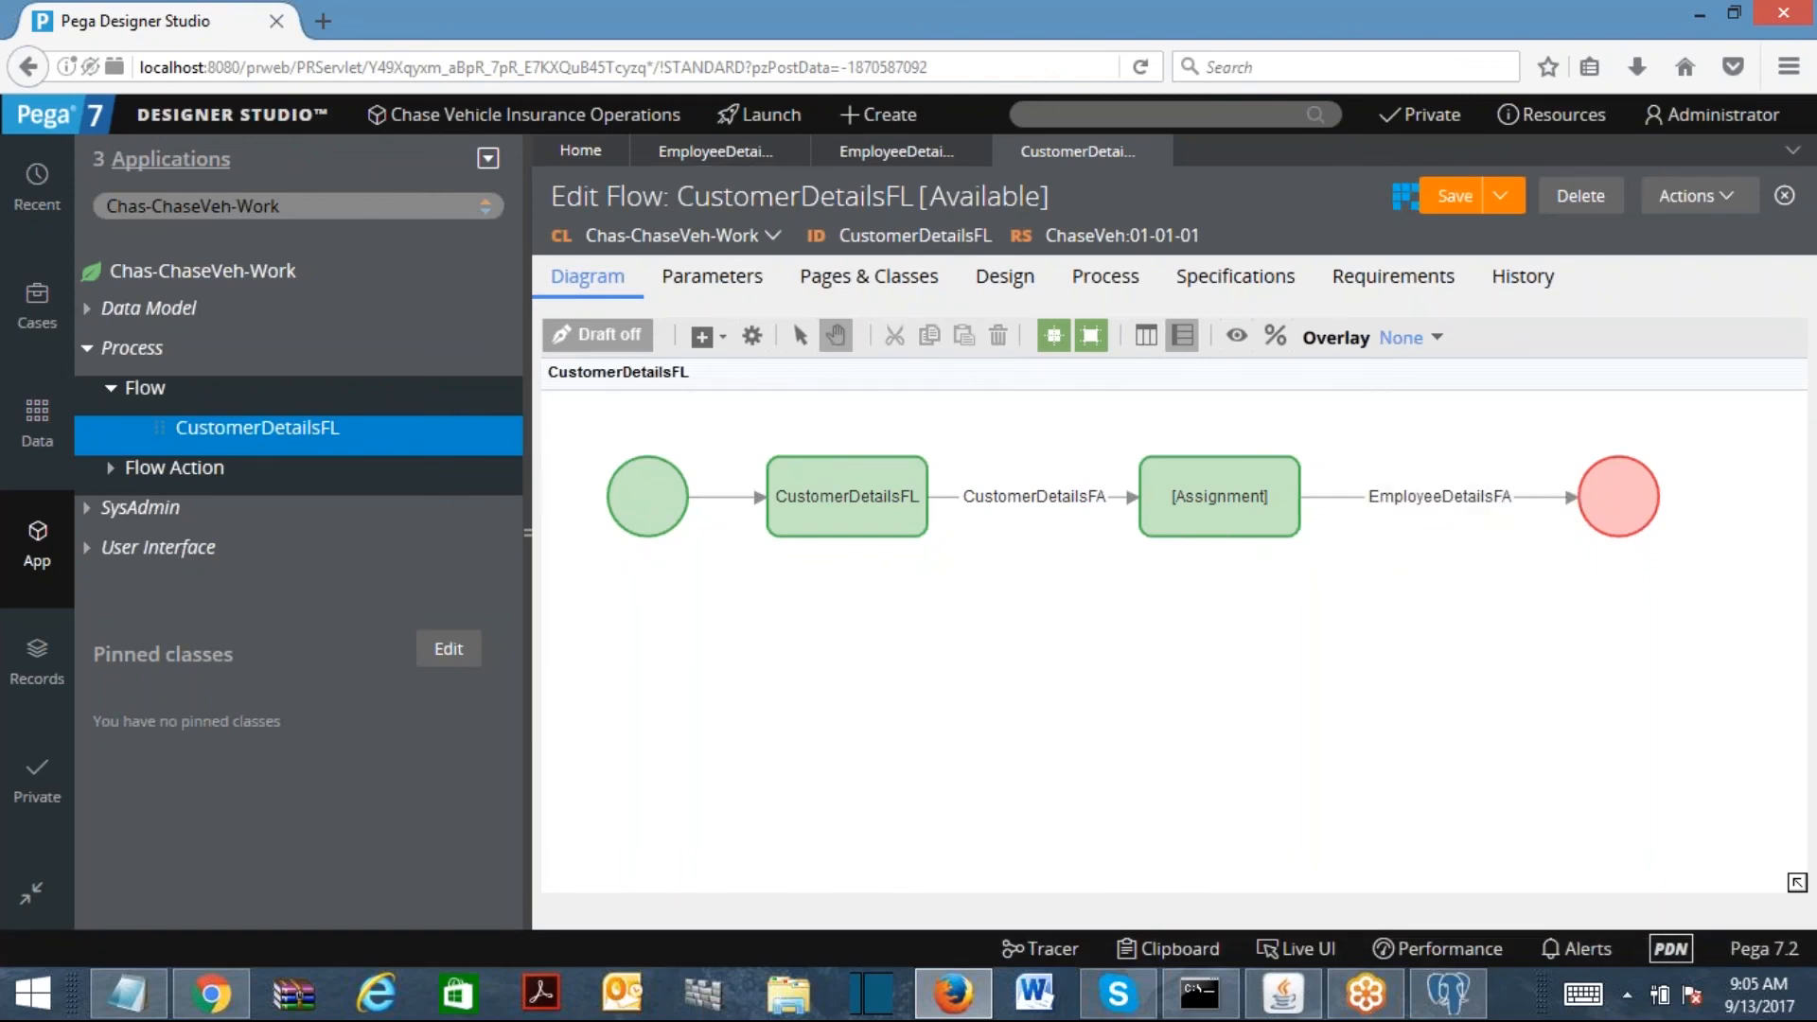
Step: Run the flow as a new case and enter a sample first name, last name and age 31
click(1673, 199)
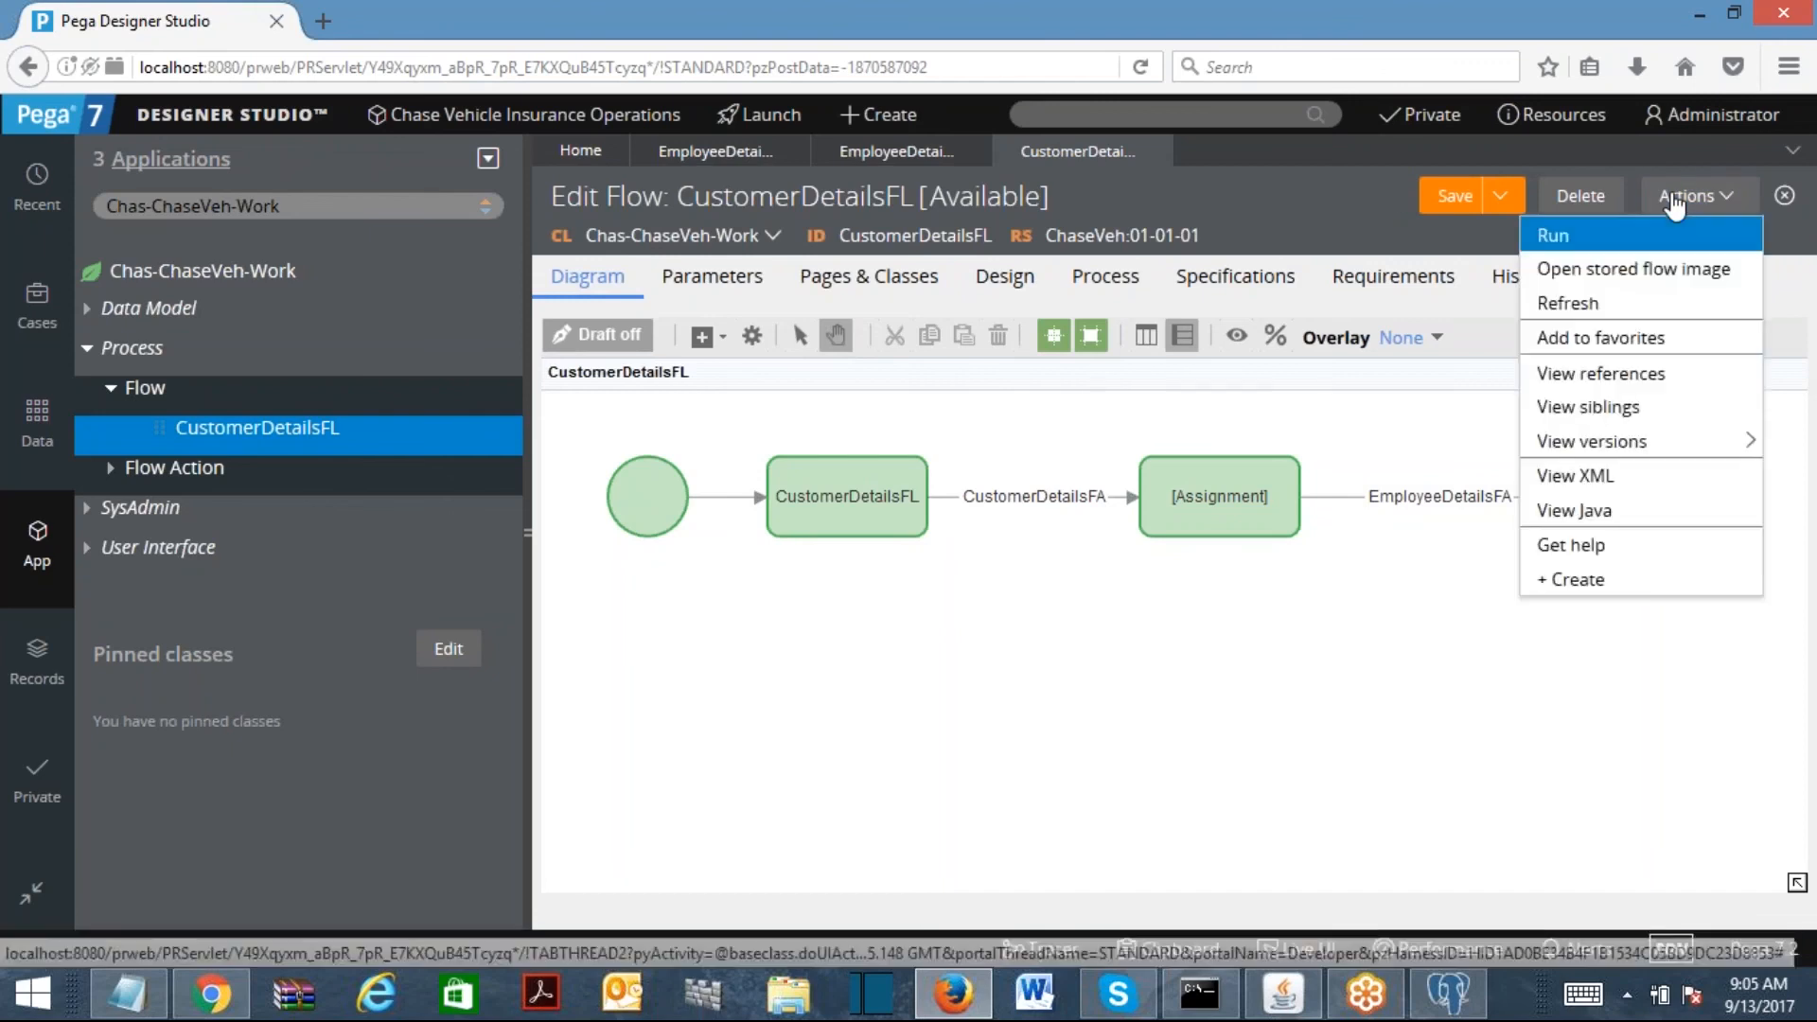
click(1557, 231)
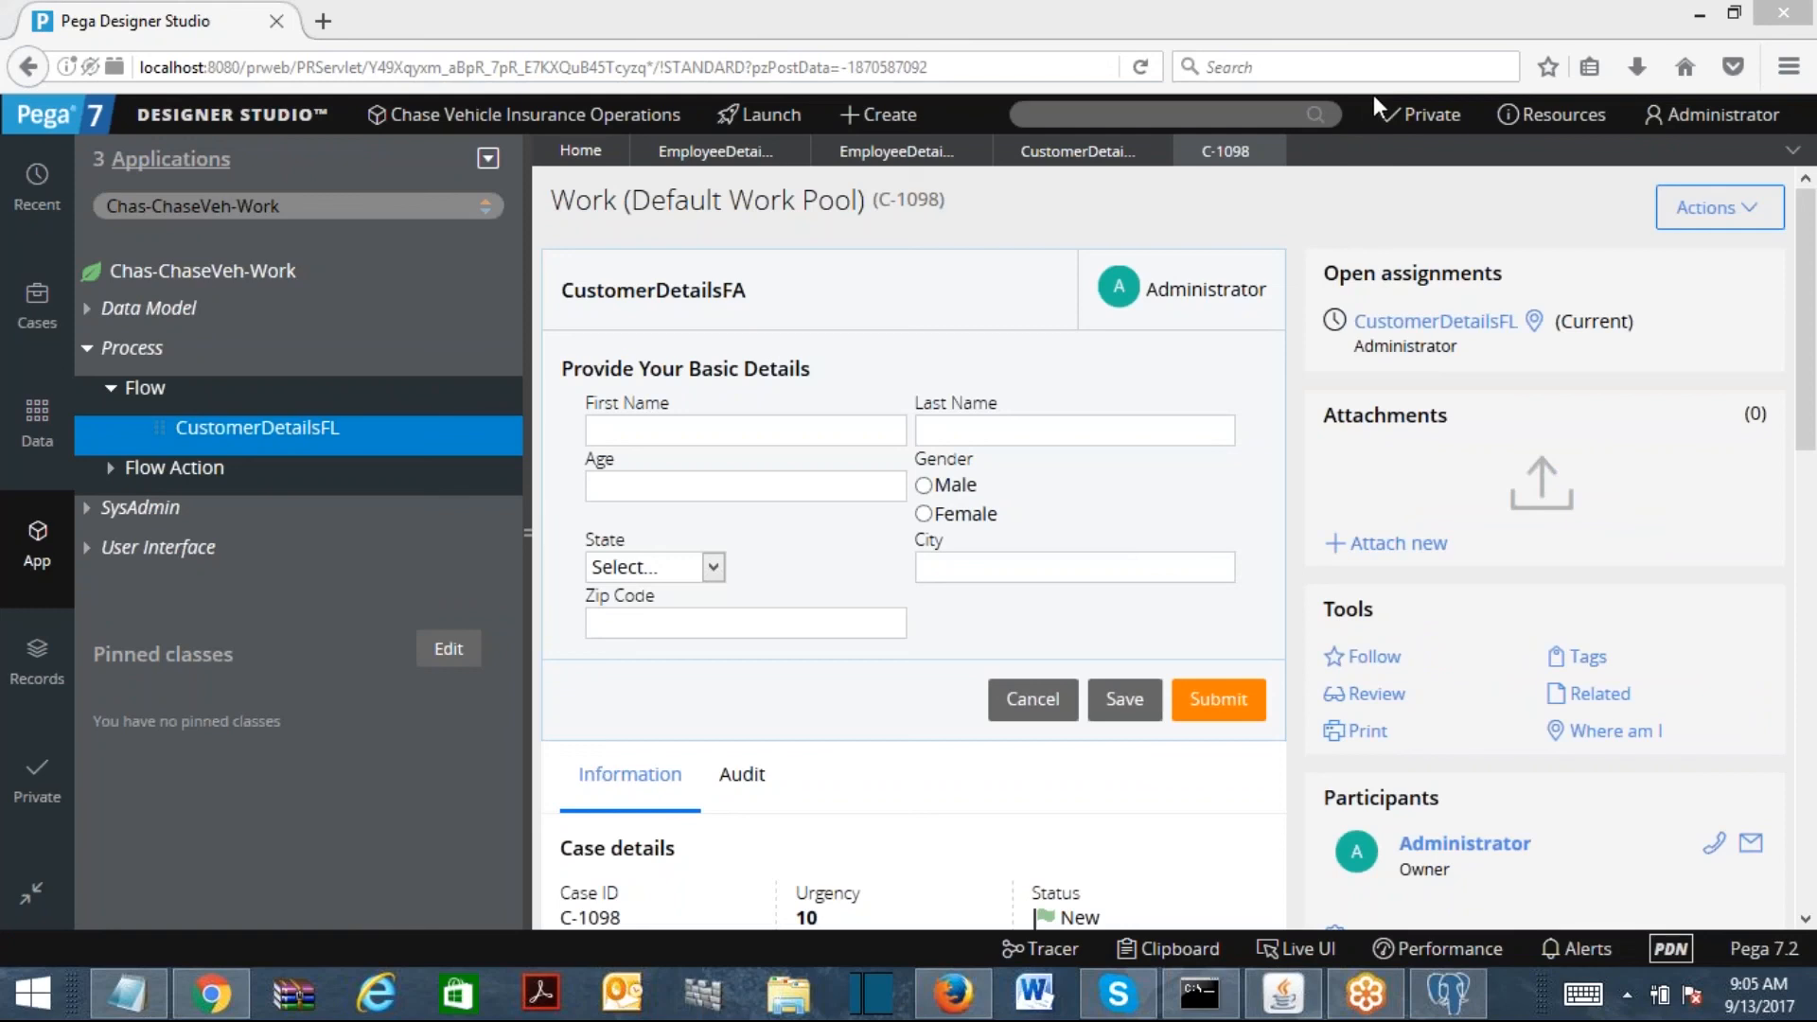
click(695, 435)
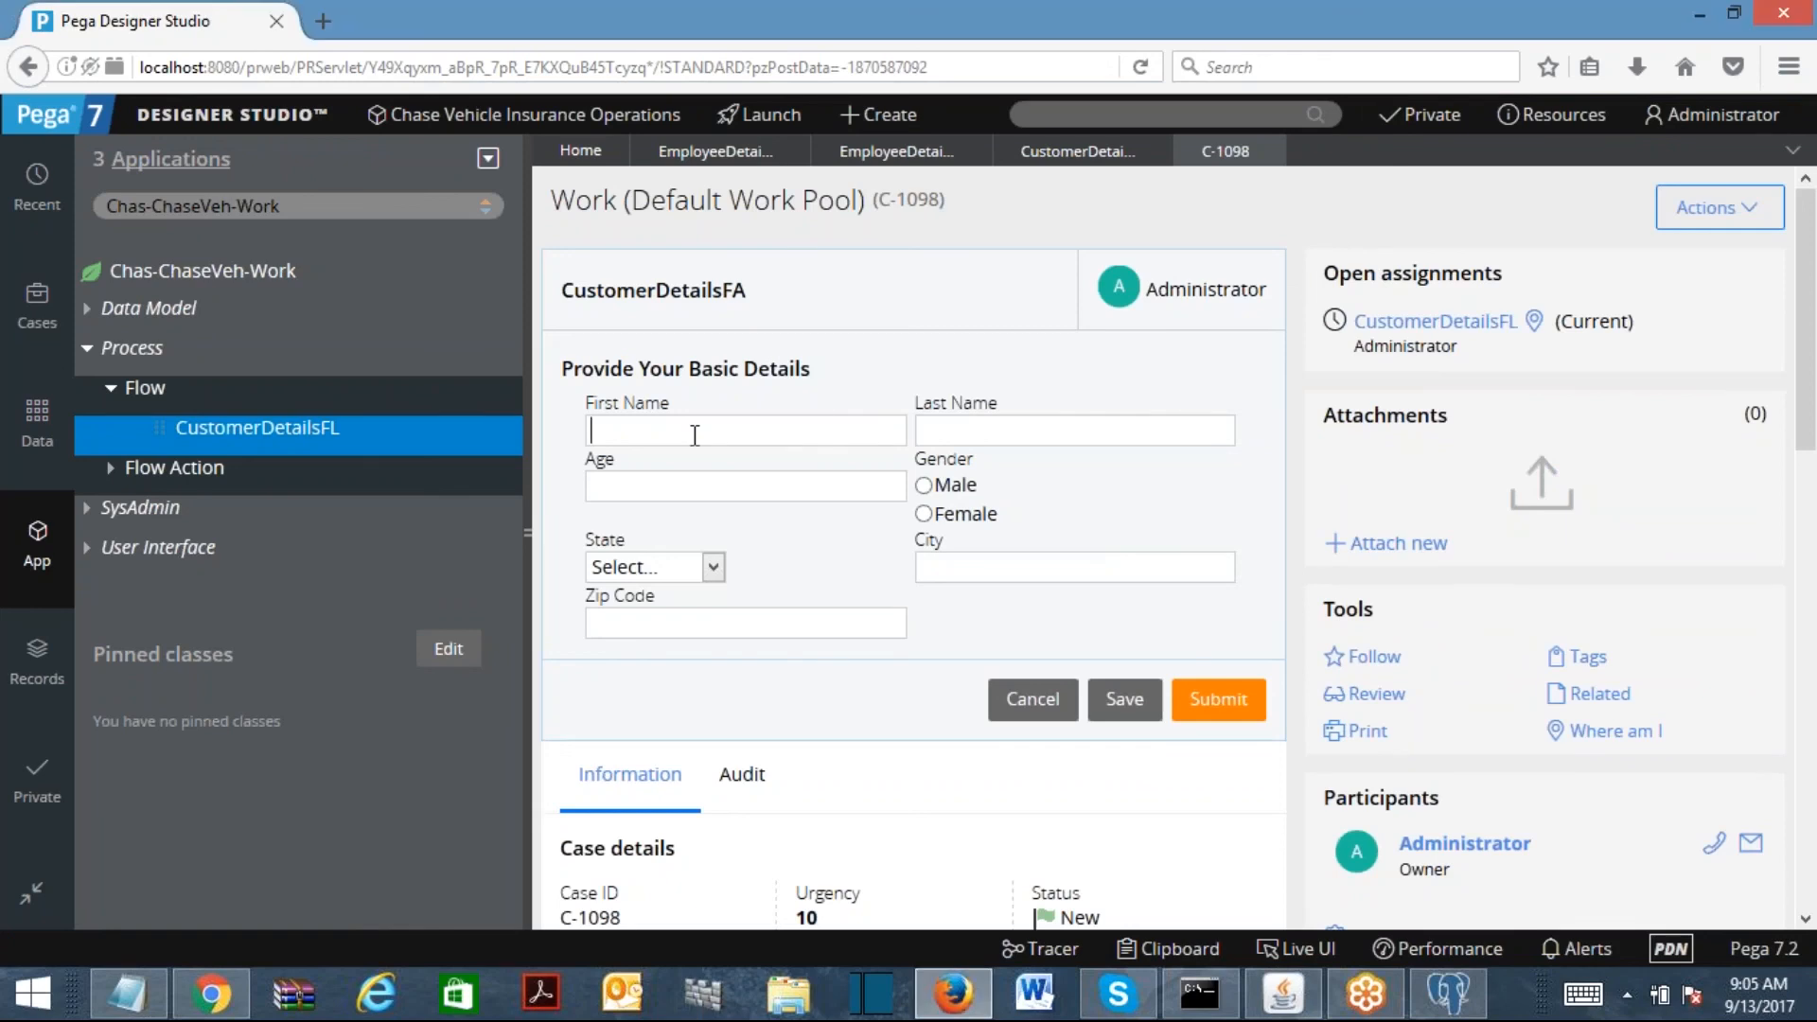
key(Tab)
key(Tab)
text(31)
Step: Choose gender male, state ALASKA, city Kolkata, zip 256325, and submit the form
click(924, 484)
click(653, 568)
click(626, 649)
click(968, 572)
text(Kol)
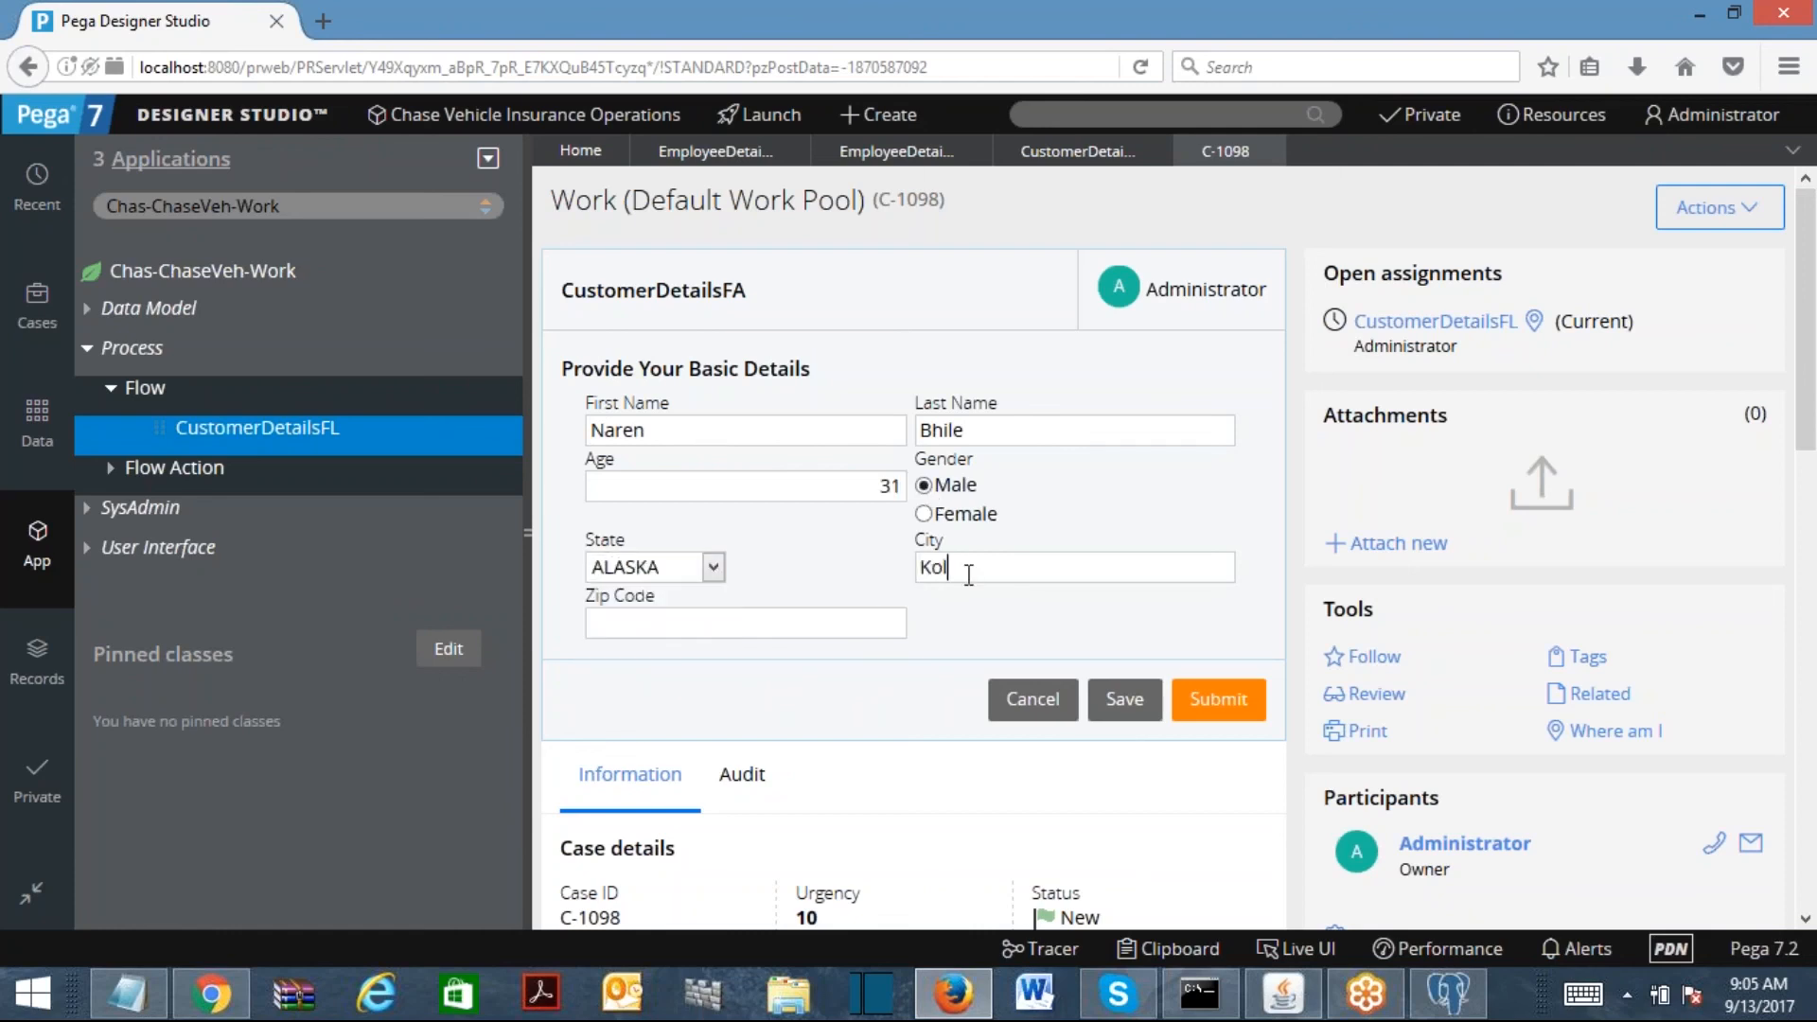
text(kata)
key(Tab)
text(256325)
click(1217, 698)
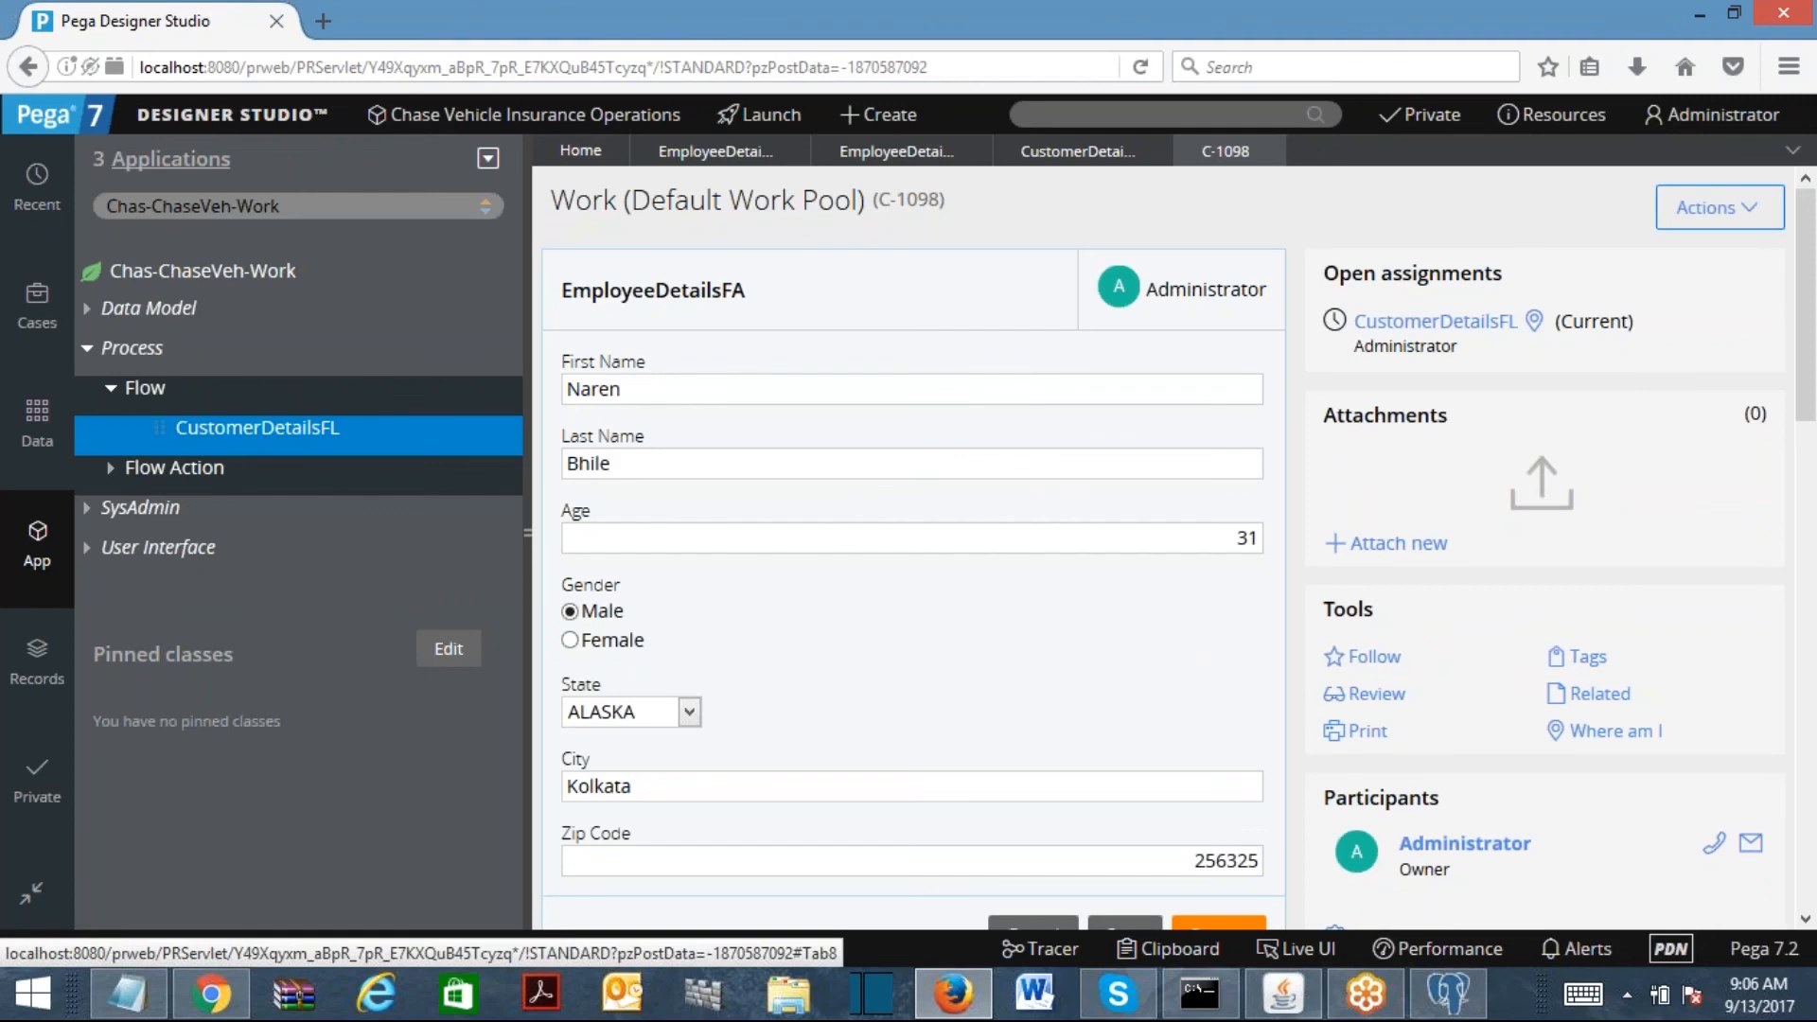
Step: Replace the first and last name with a different sample name and set age to 25
double_click(647, 383)
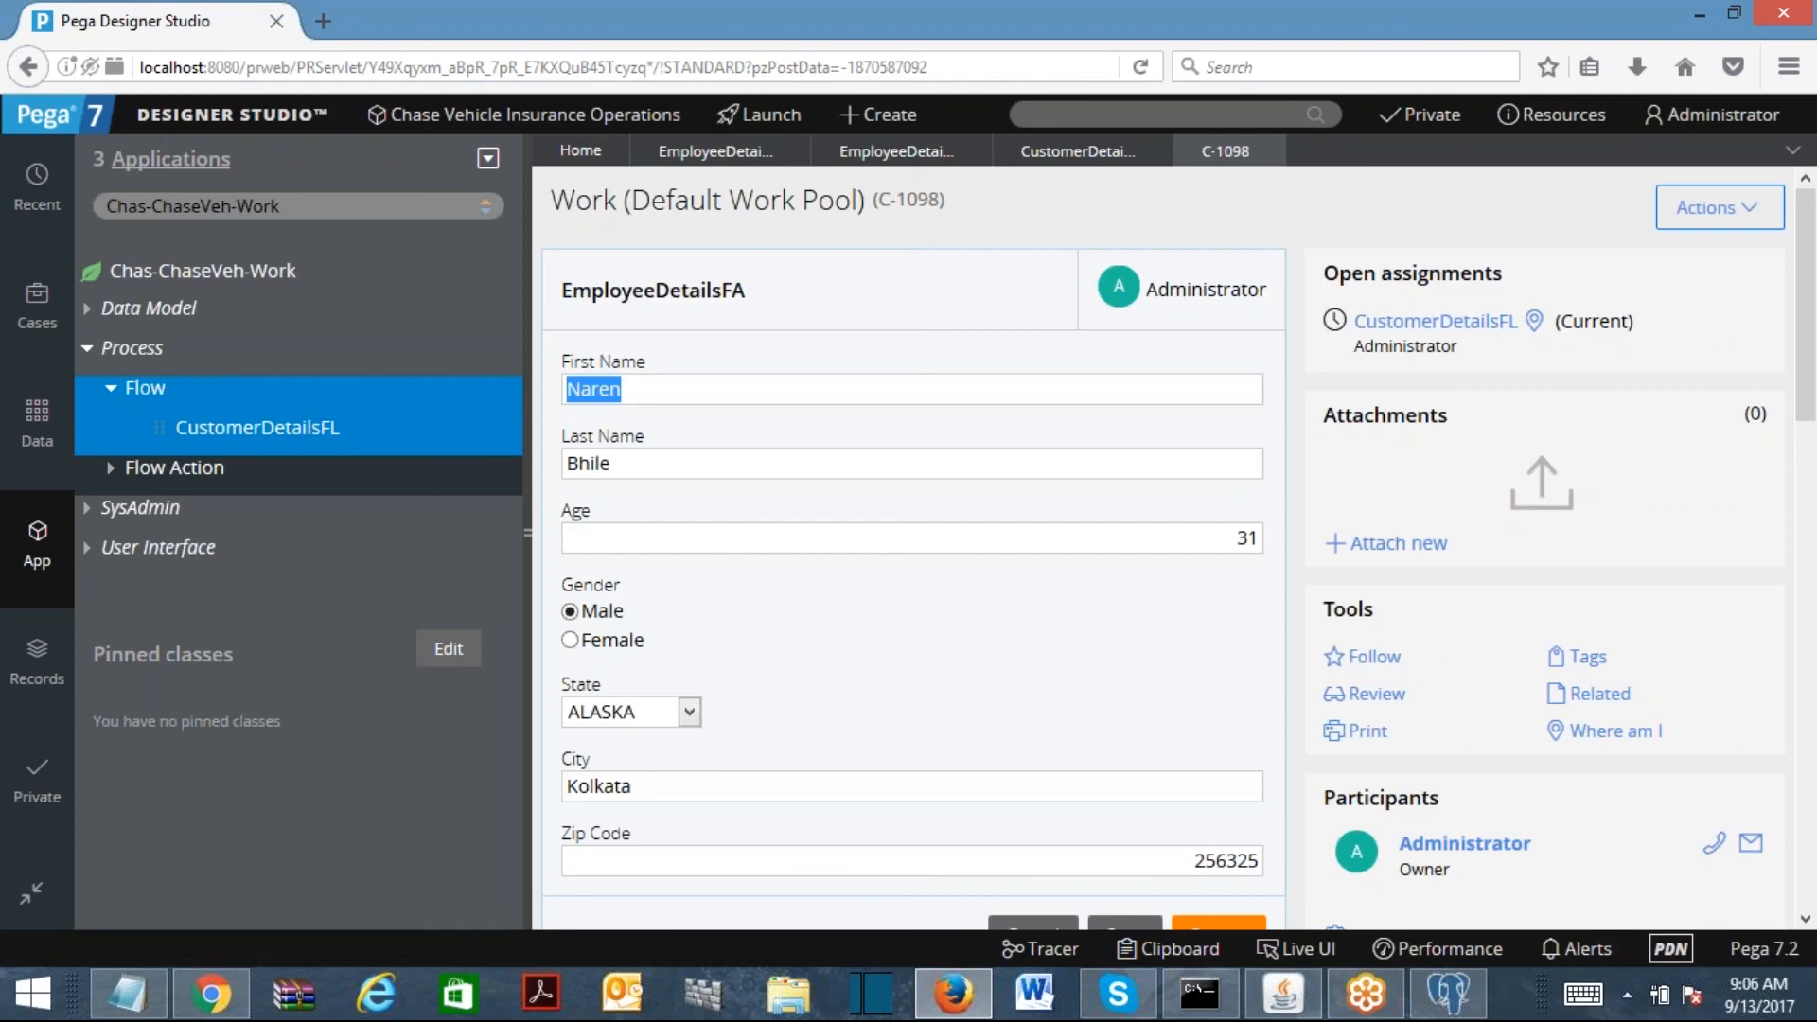
text(Abdhul)
key(Tab)
text(Kalam)
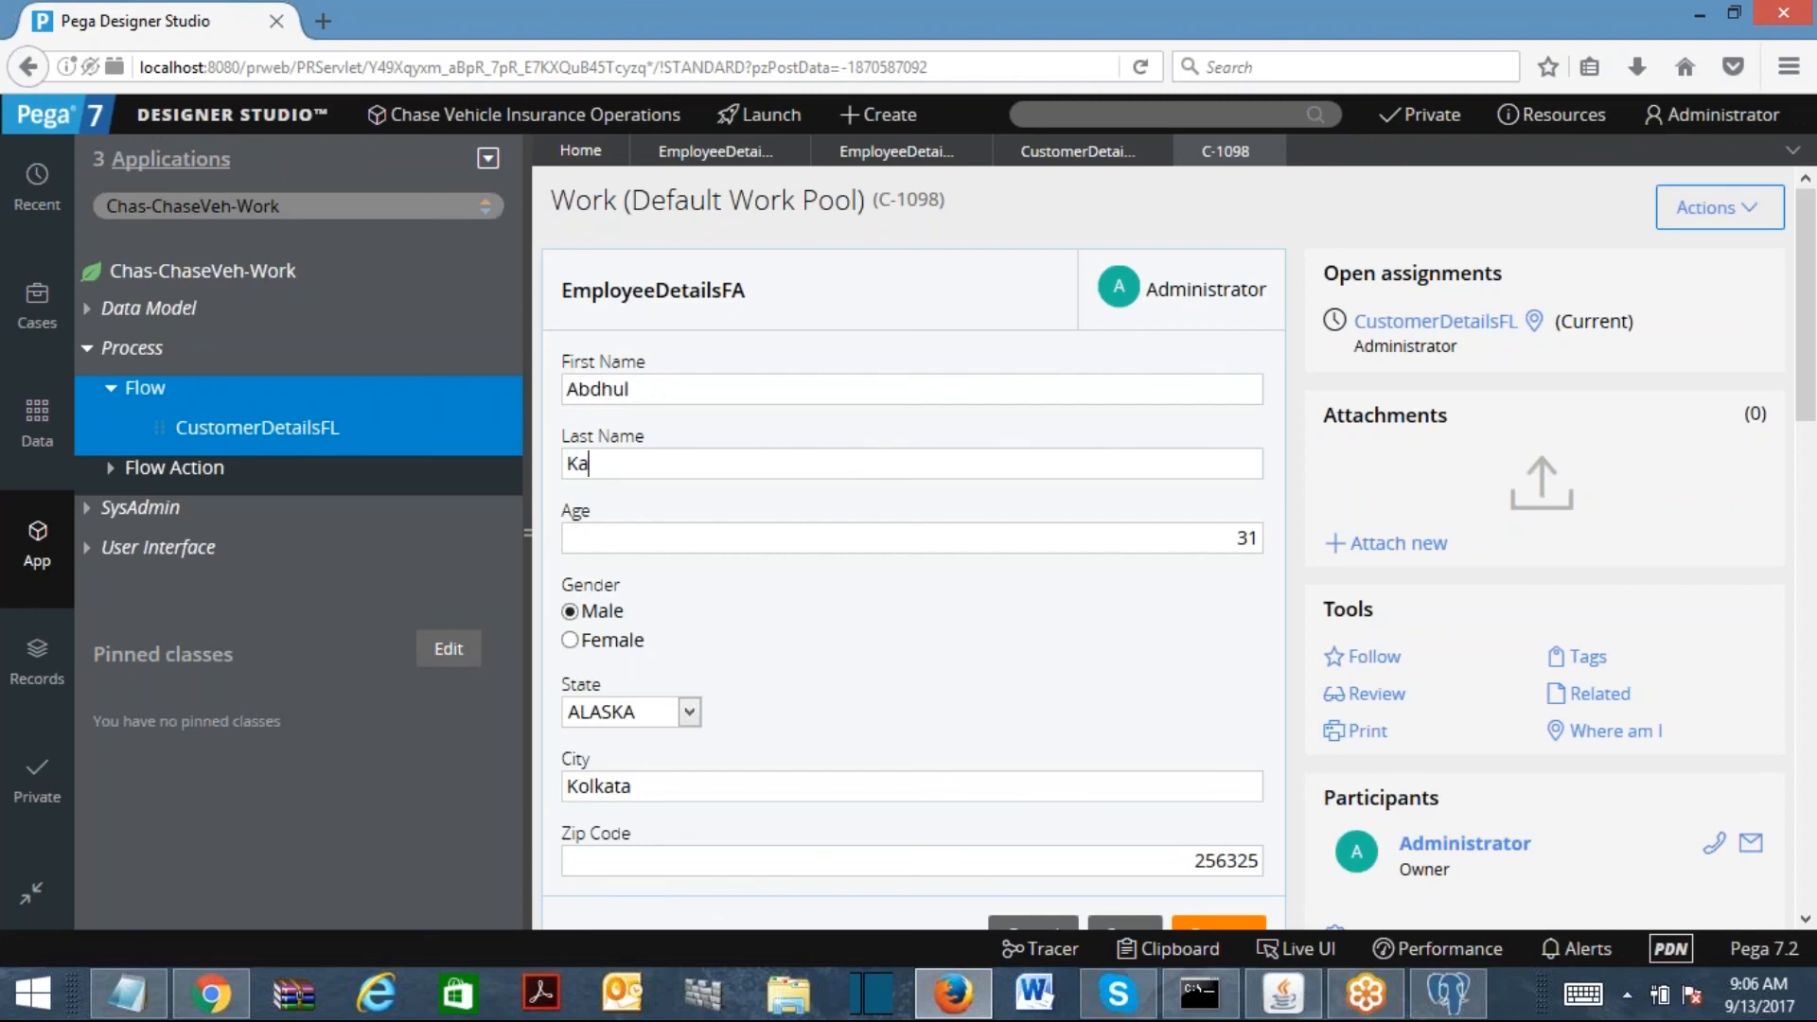
key(Tab)
text(25)
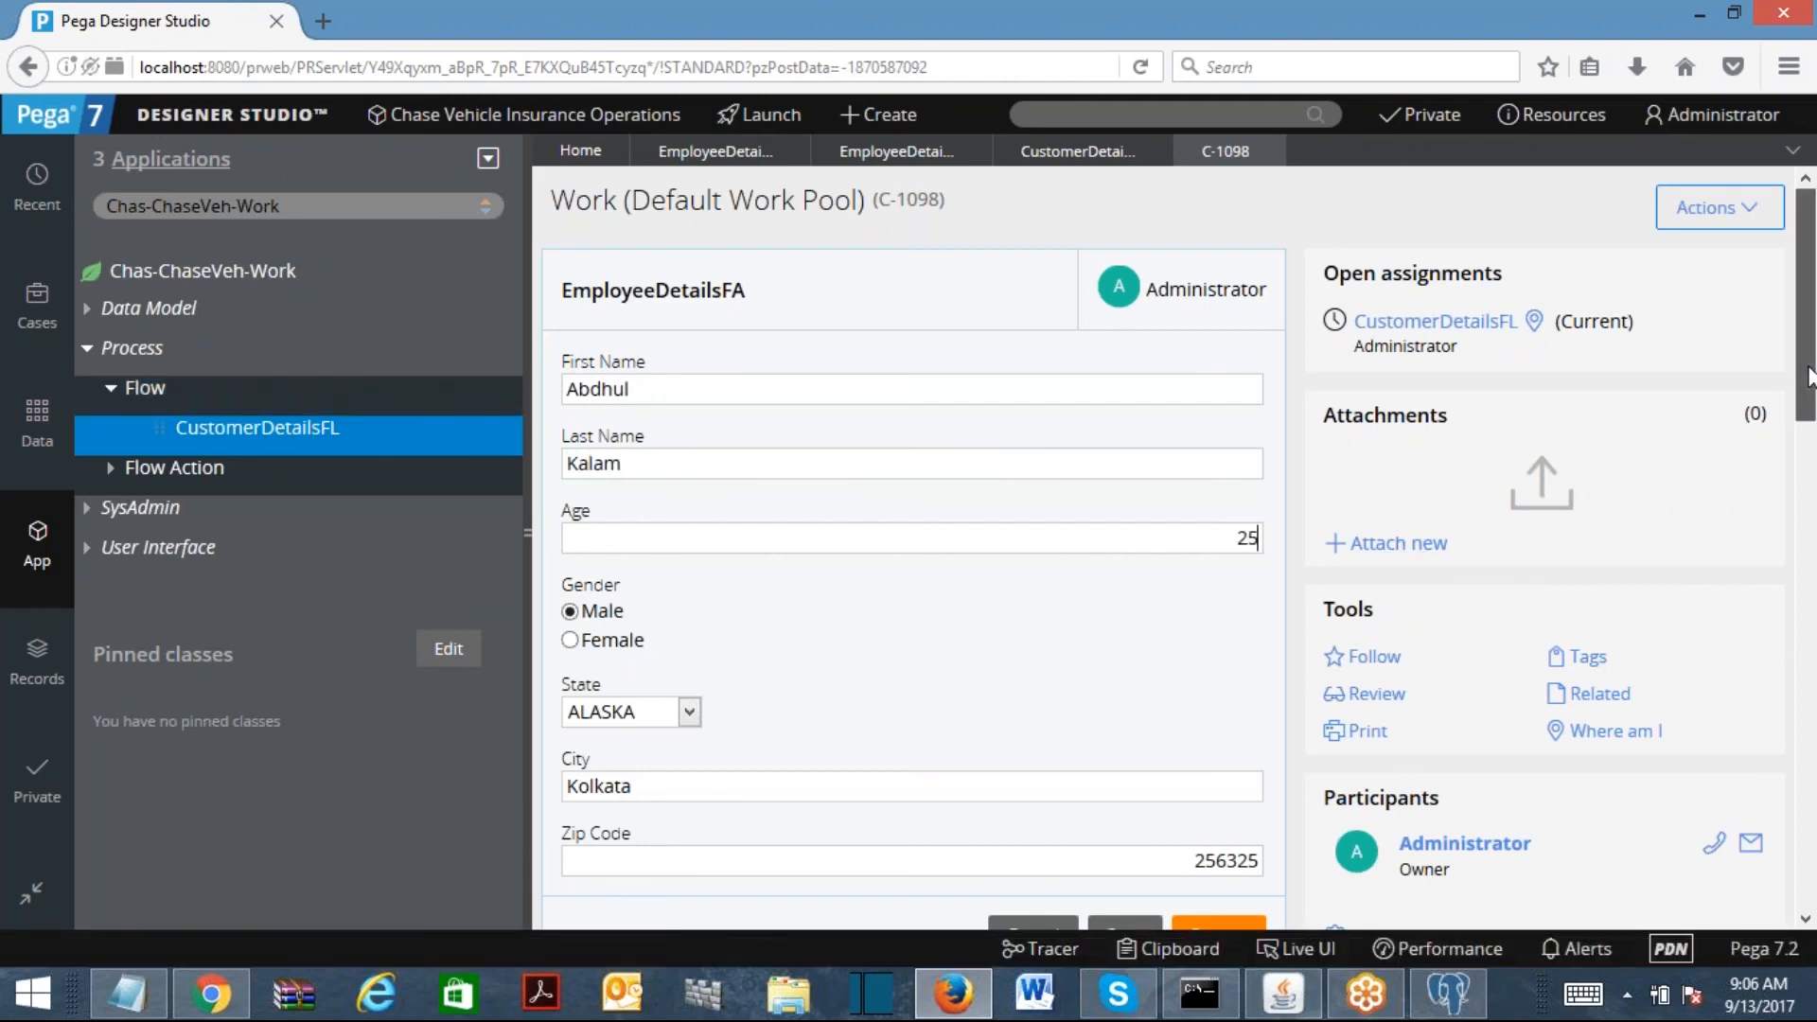
drag(1807, 376, 1807, 471)
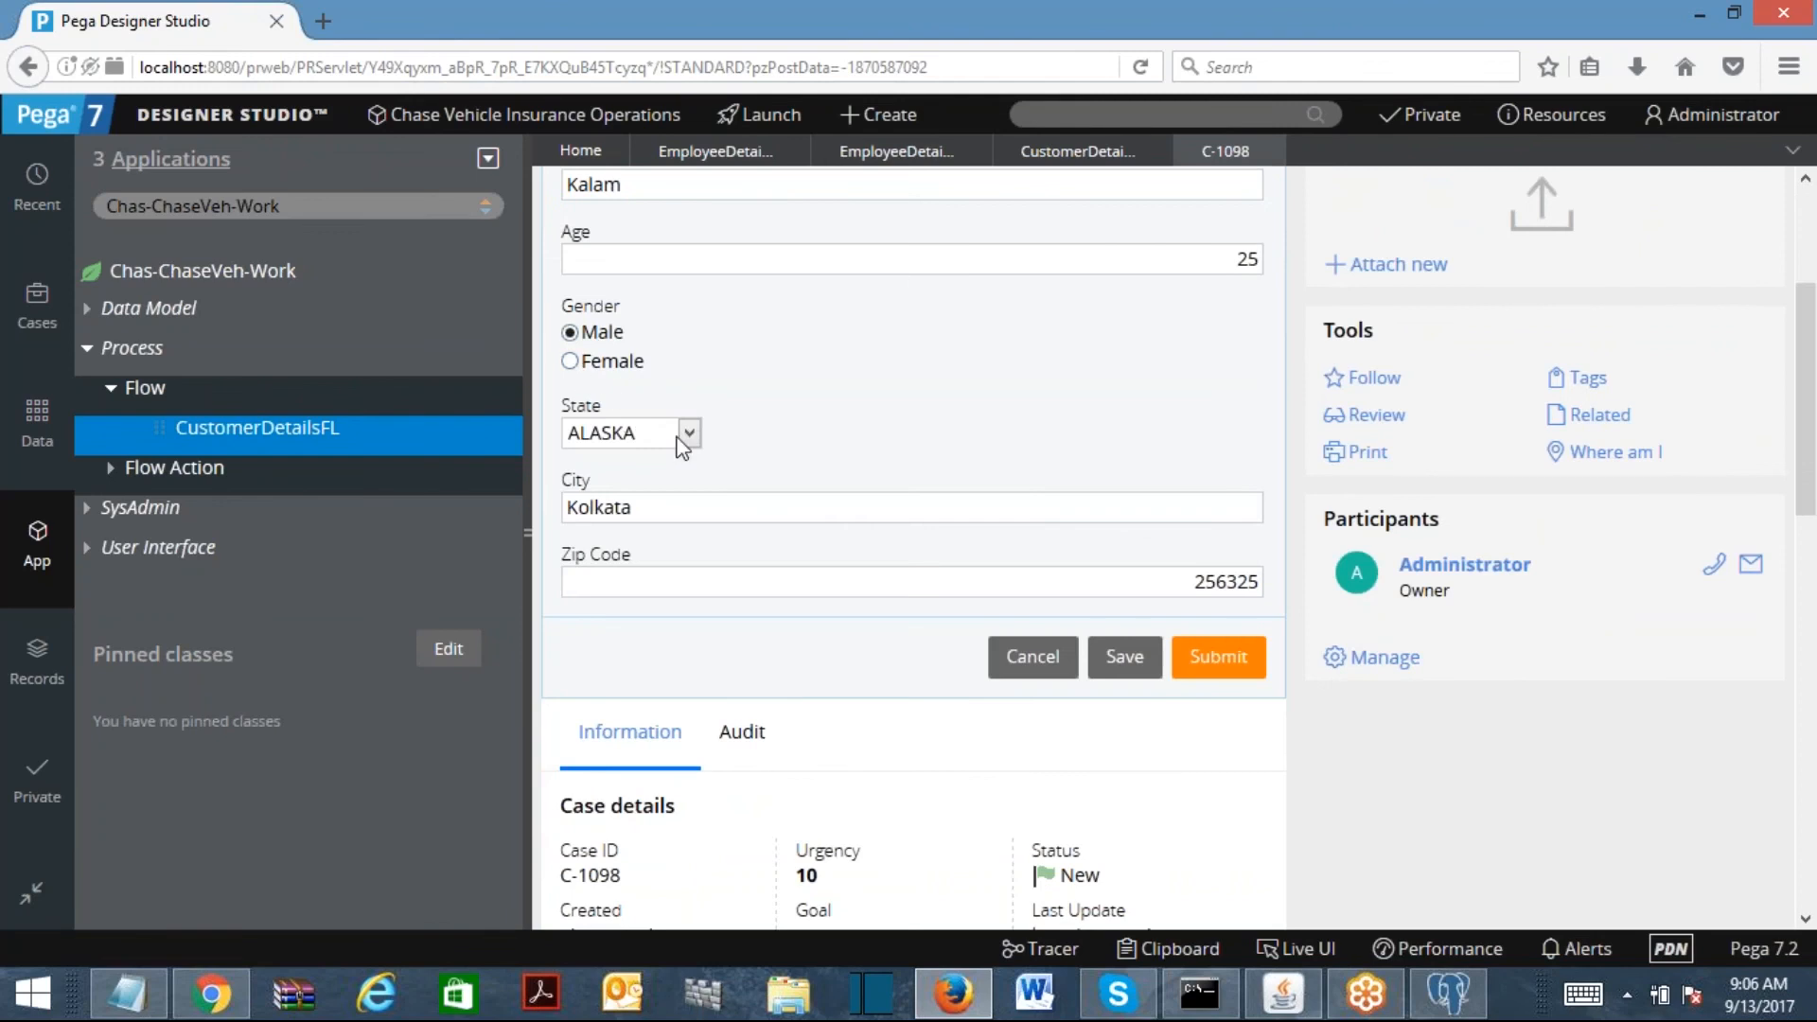
Step: Change city to Chennai, zip to 252874, state to ALABAMA, and submit
key(Tab)
text(Chenai)
key(BackSpace)
key(BackSpace)
text(nai)
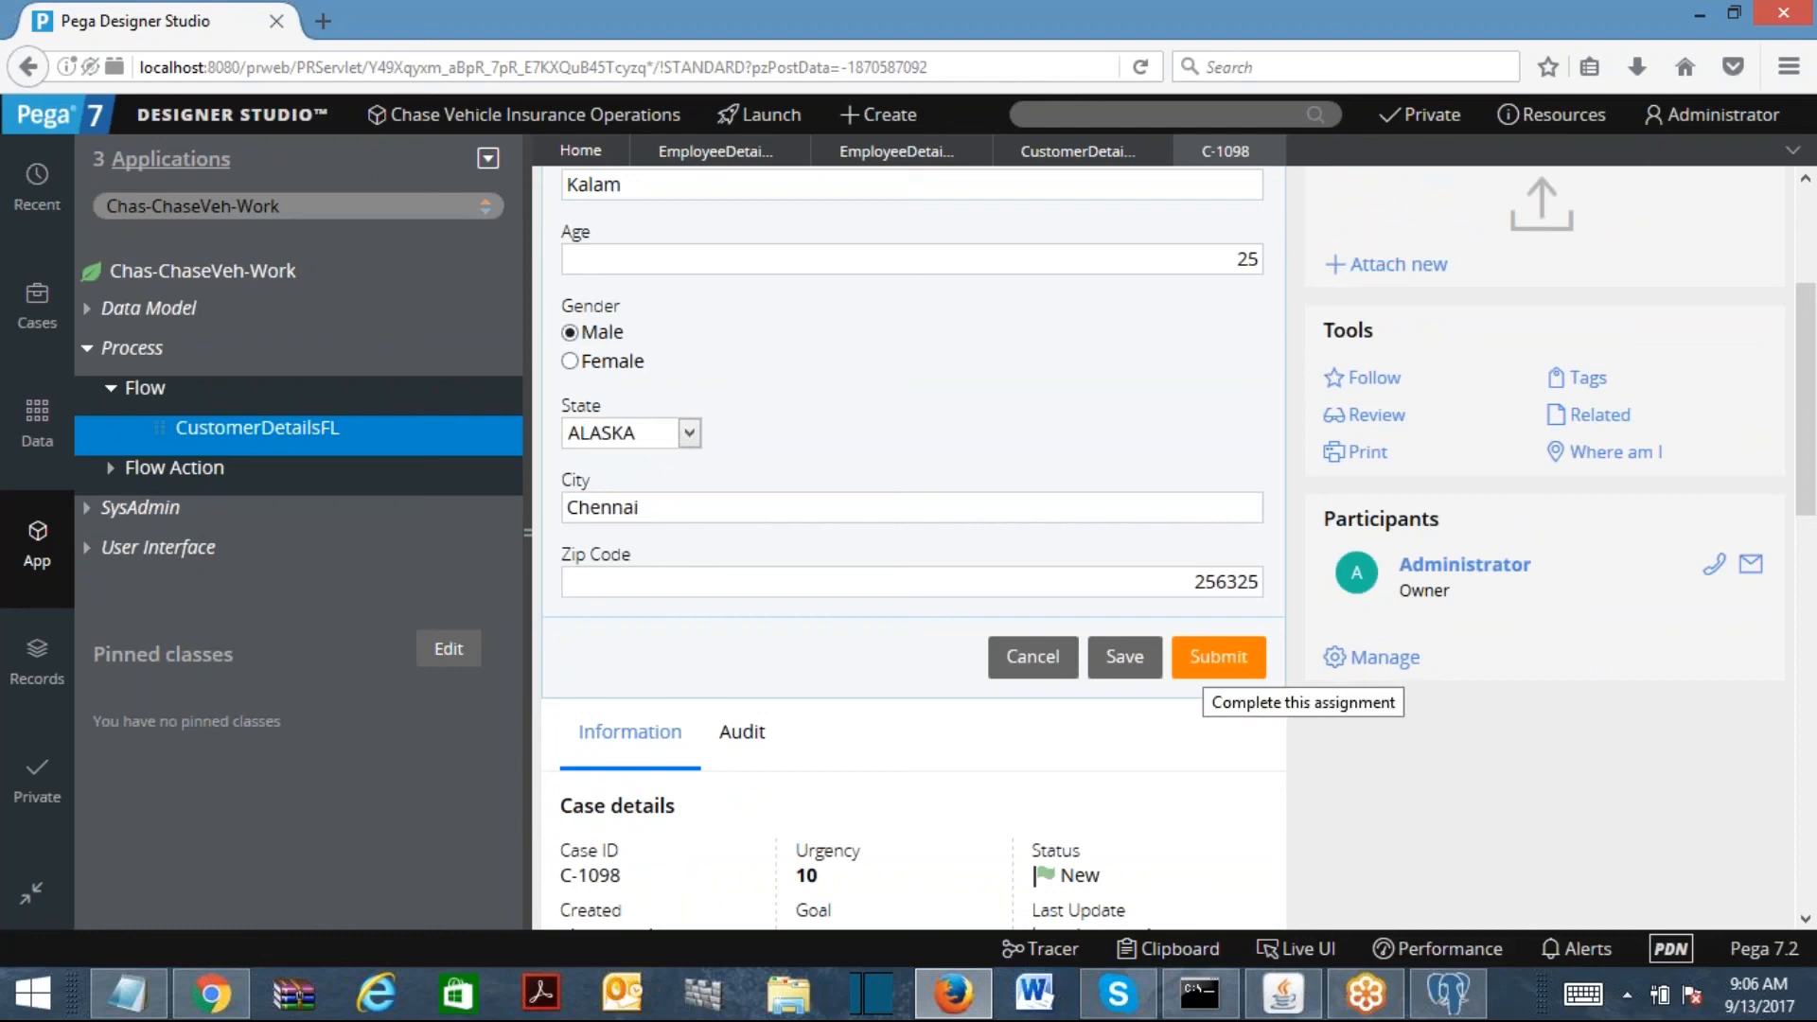
drag(1183, 580, 1326, 604)
text(25287)
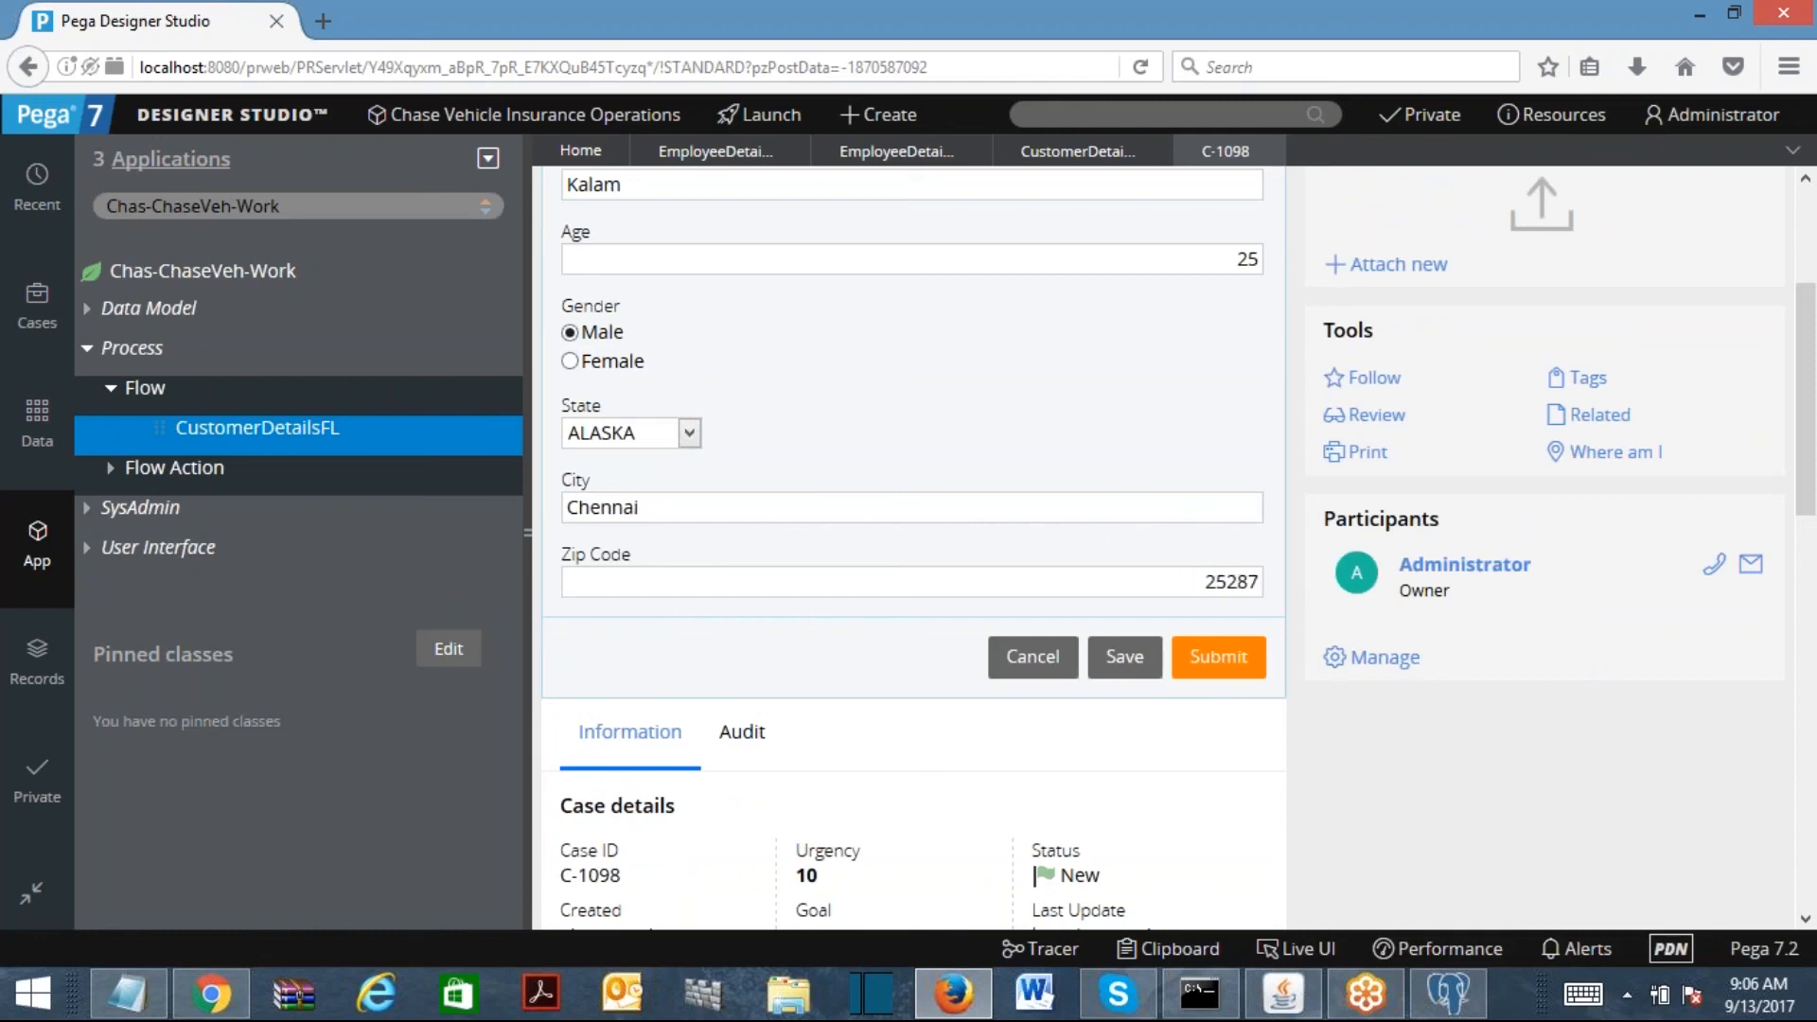
text(4)
click(690, 433)
click(627, 482)
click(1217, 656)
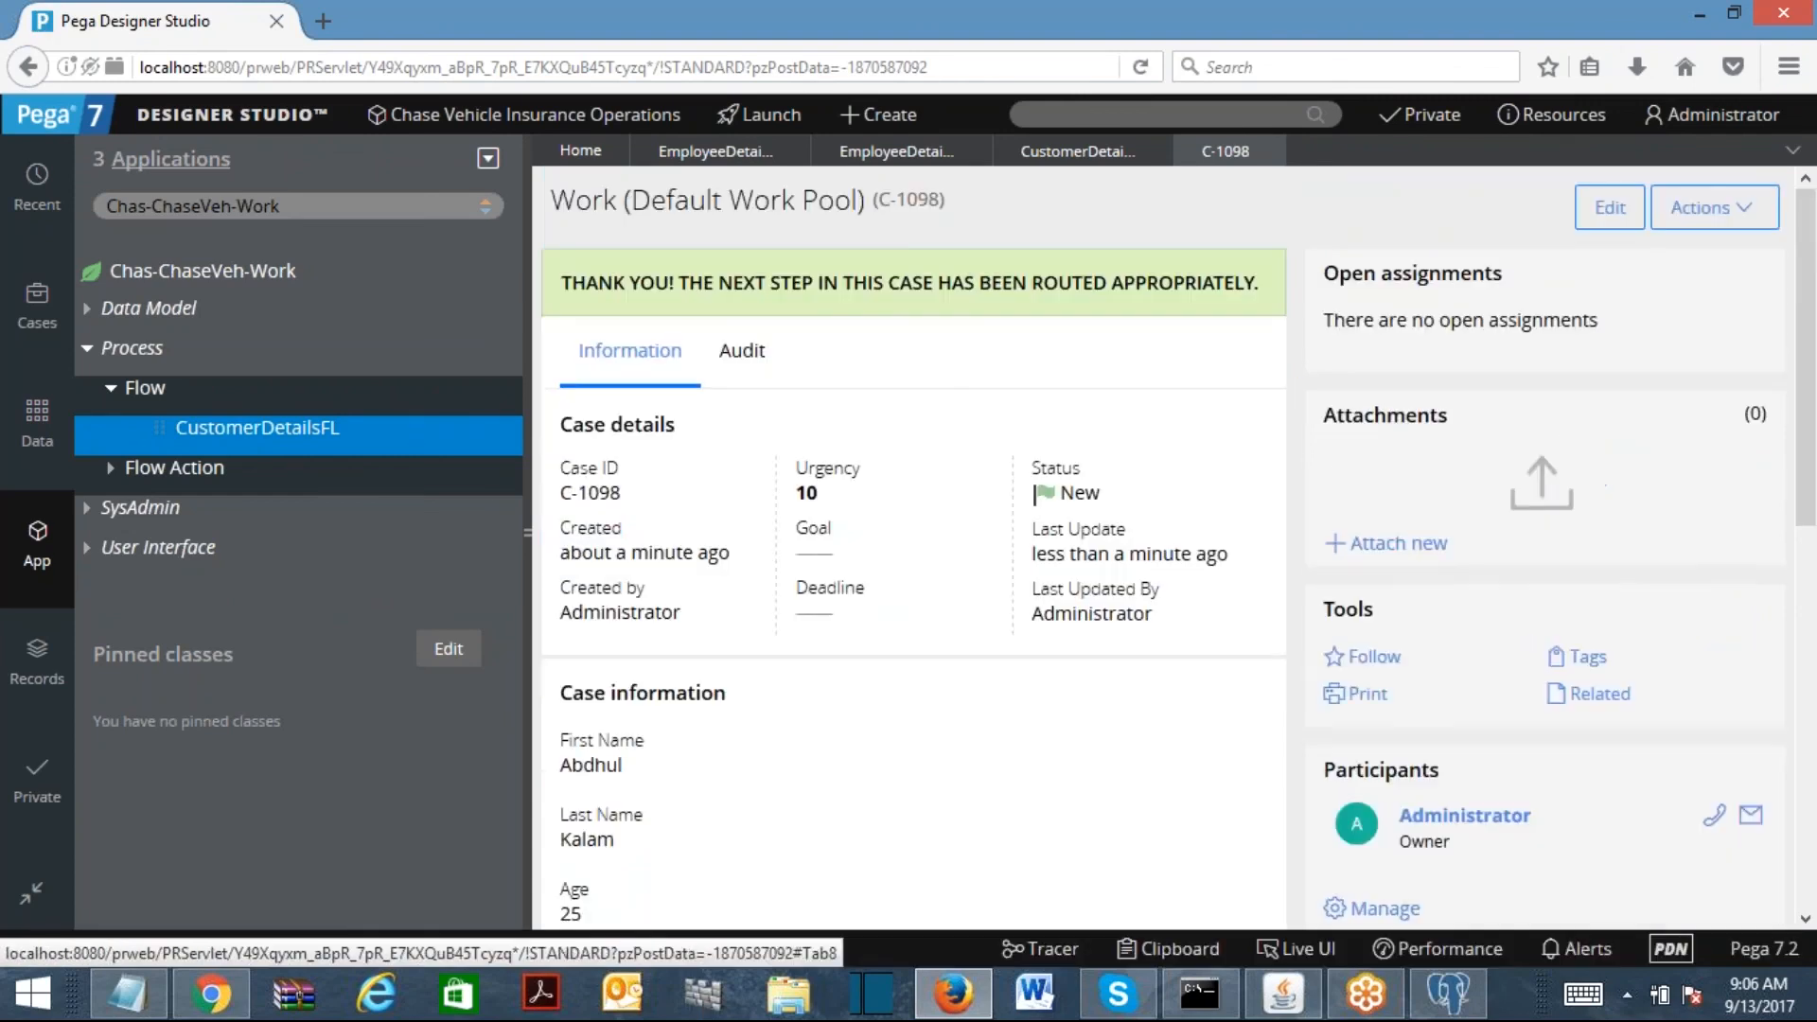
click(1157, 947)
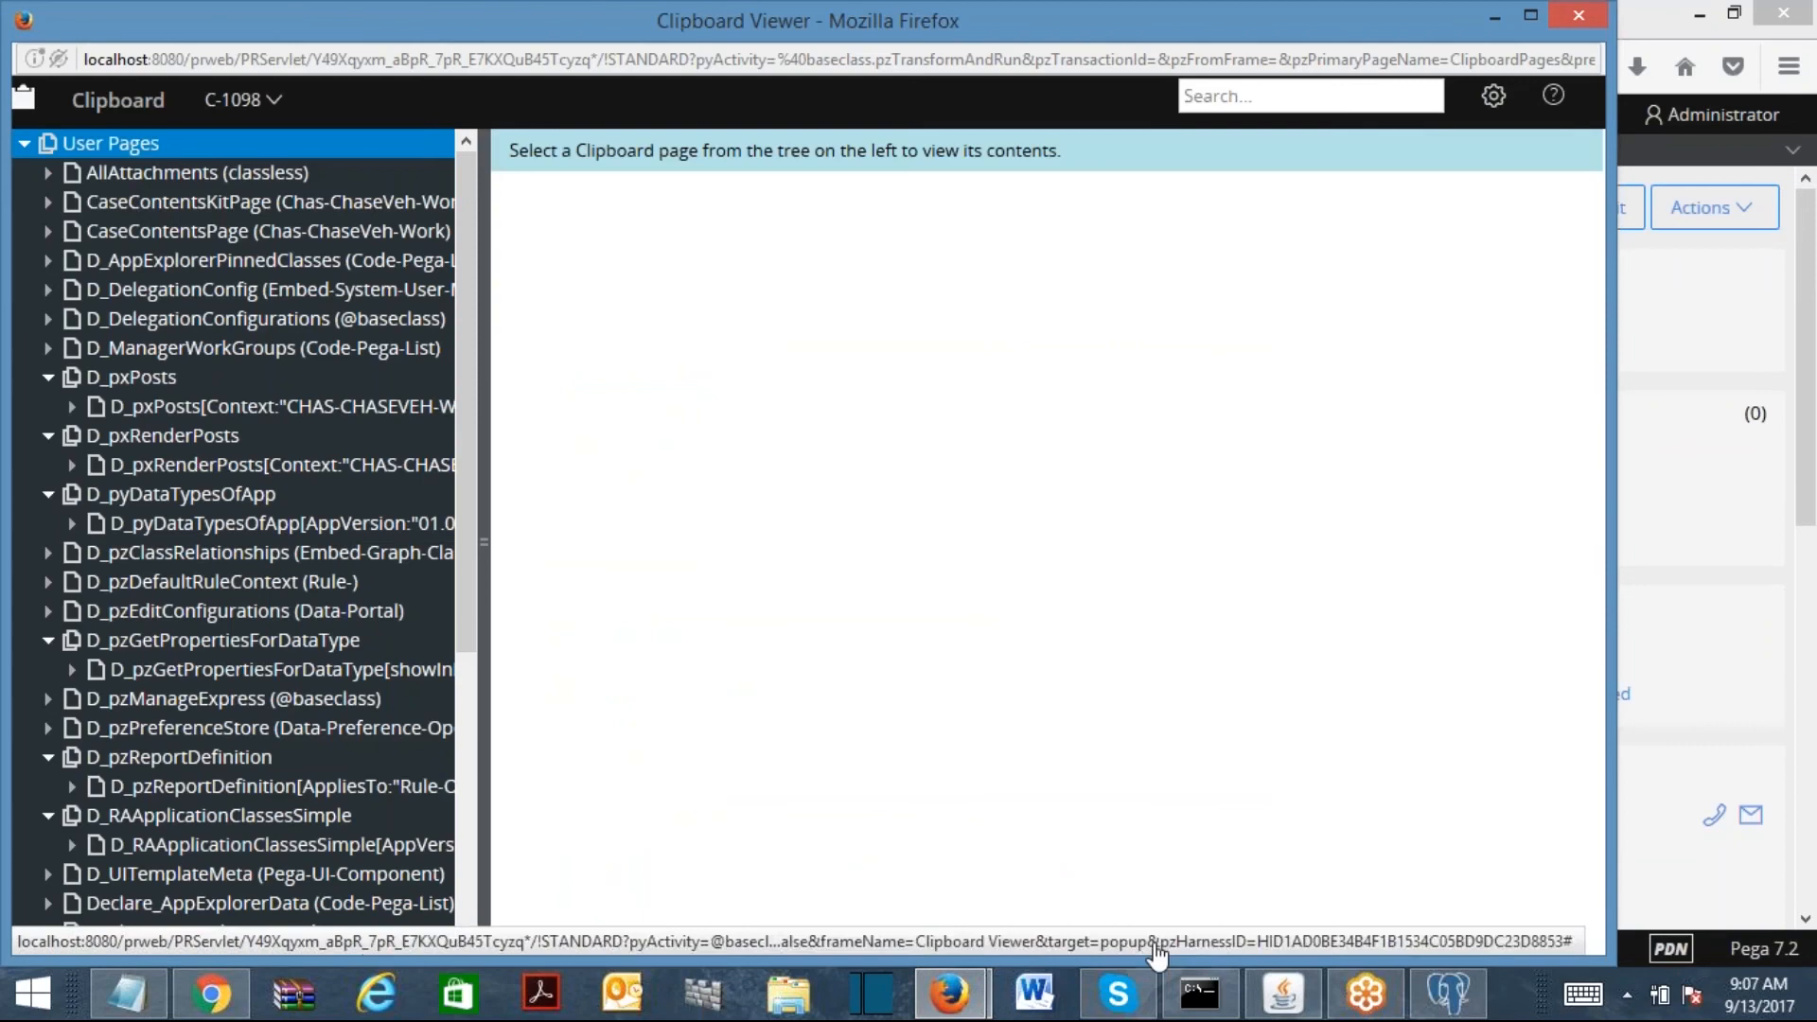
drag(474, 369, 498, 751)
click(196, 771)
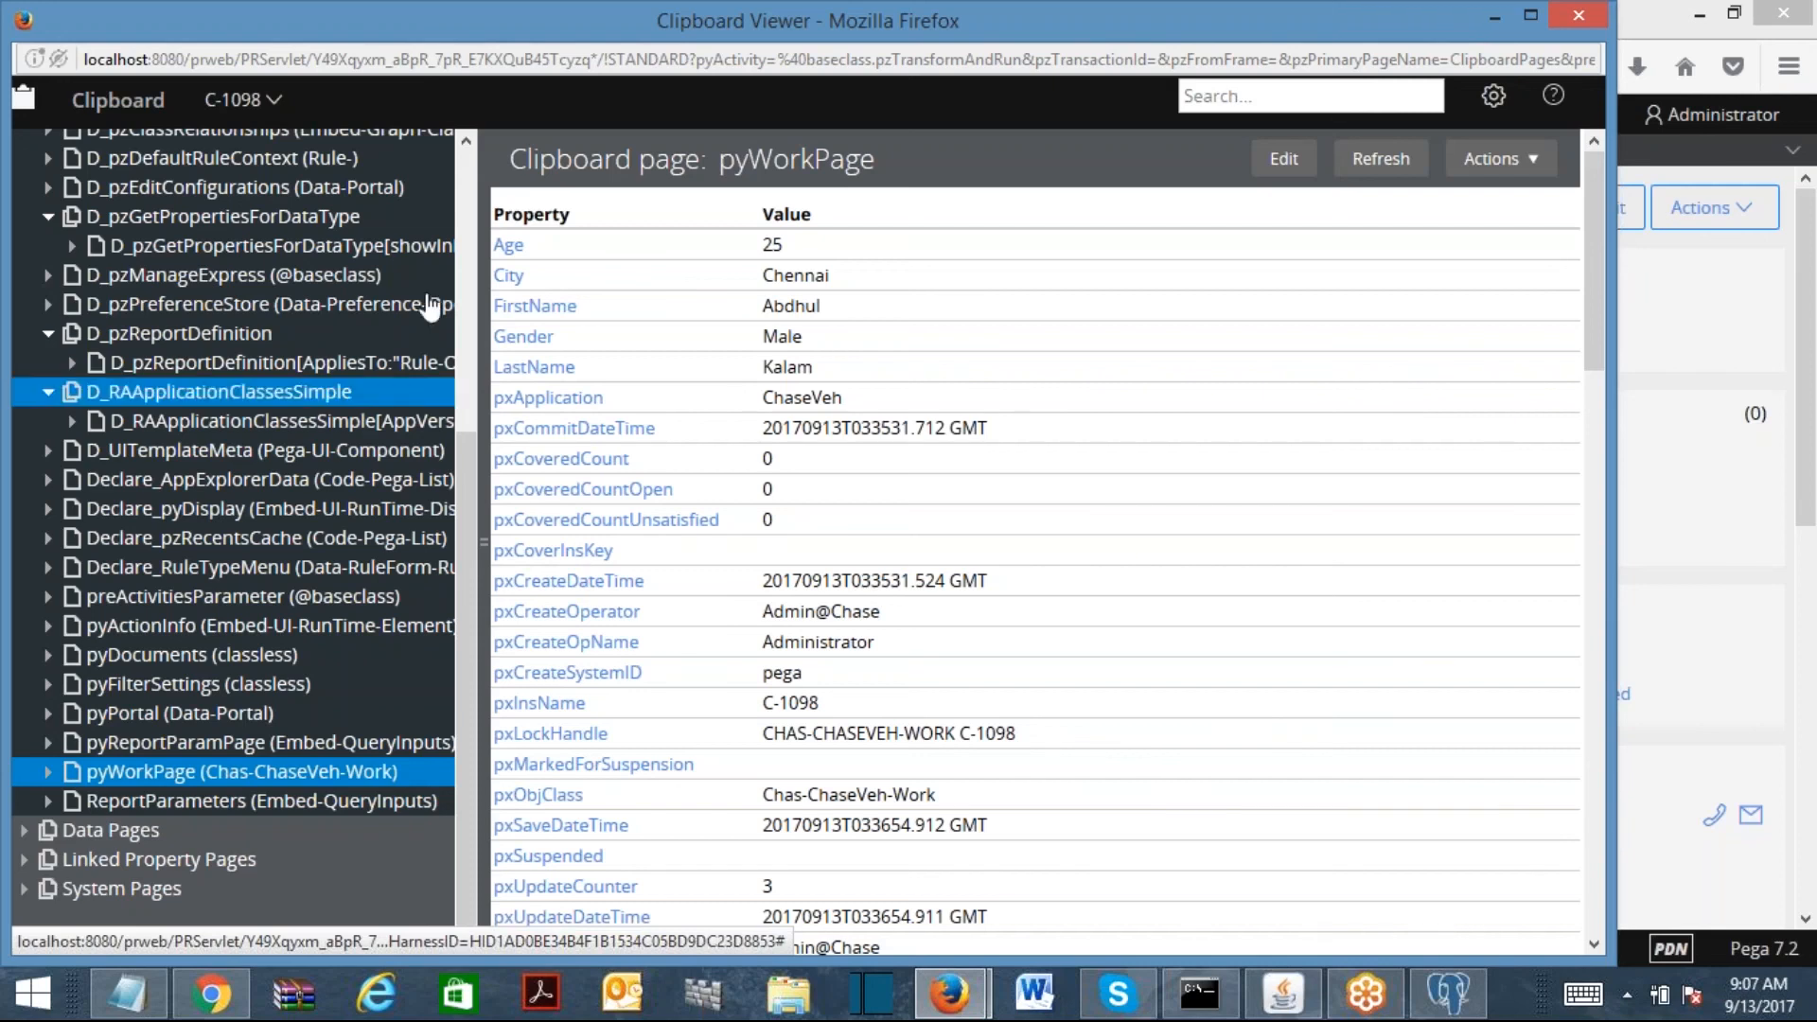
click(1571, 19)
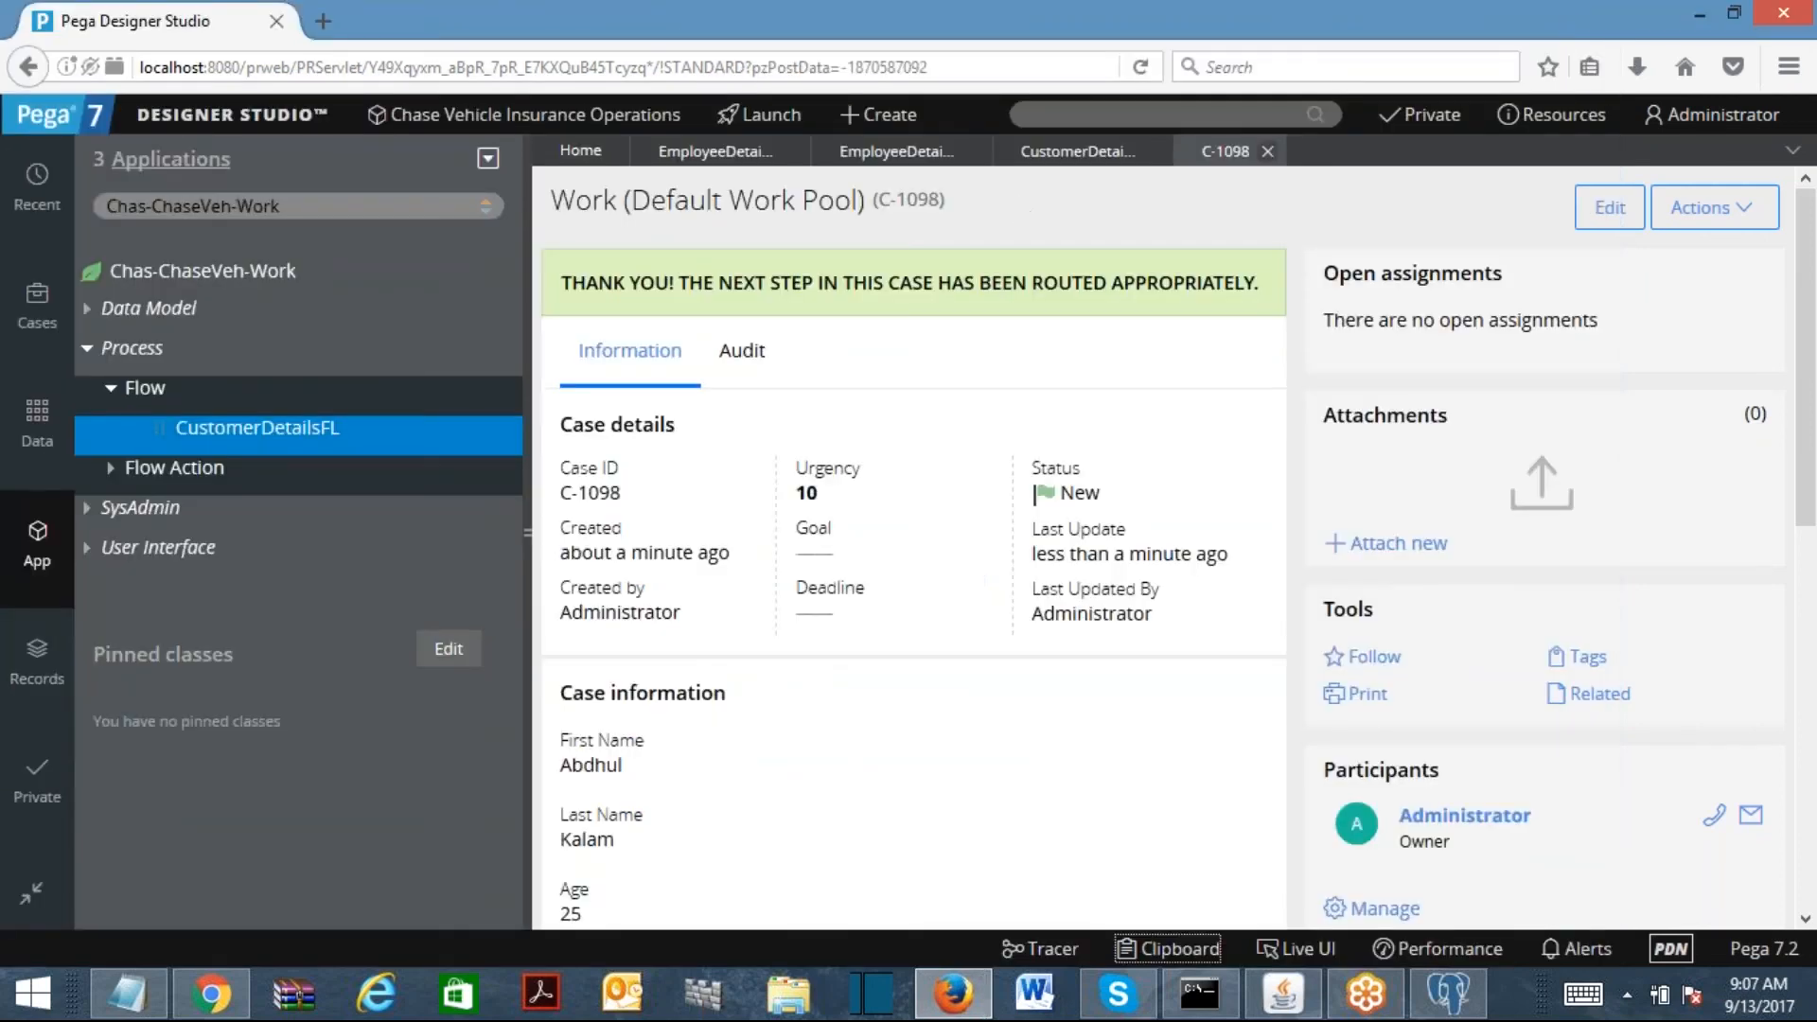
Step: Close the C-1098 case tab and expand then collapse Data Model in the App Explorer
click(1270, 152)
click(95, 310)
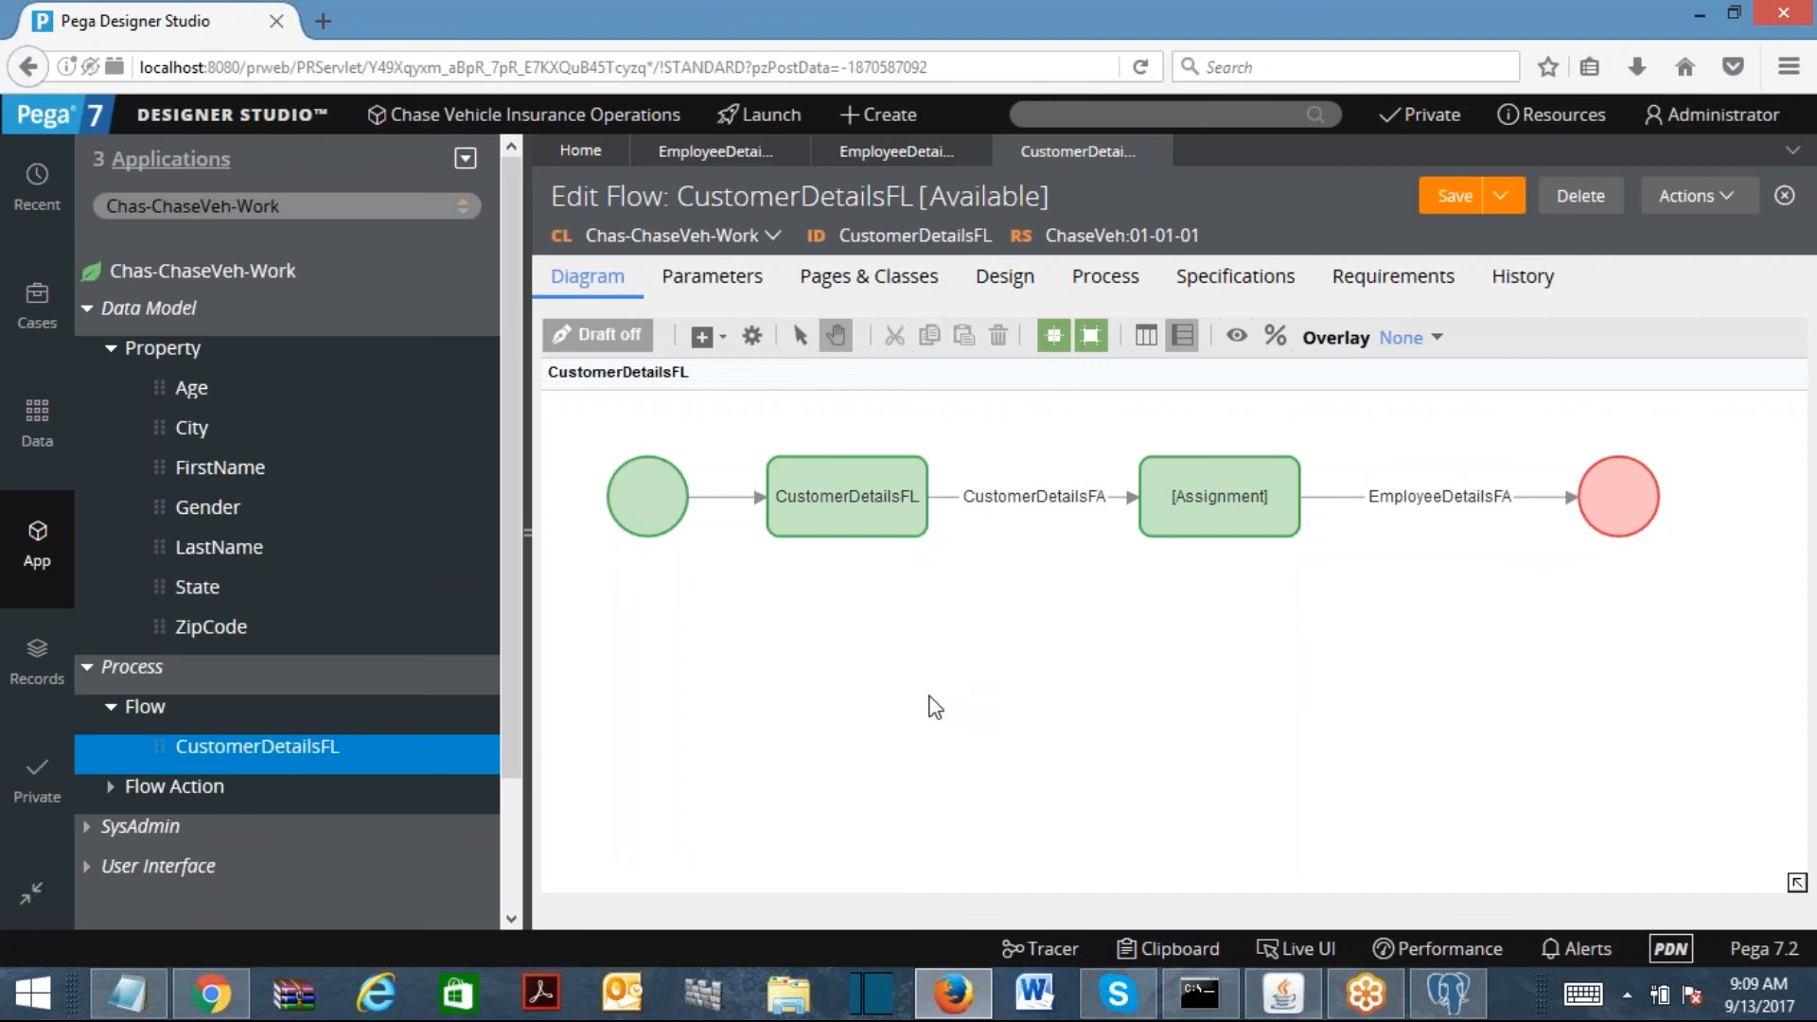
click(87, 308)
Step: Filter the App Explorer to show the Chas-ChaseVeh-Data class
click(297, 204)
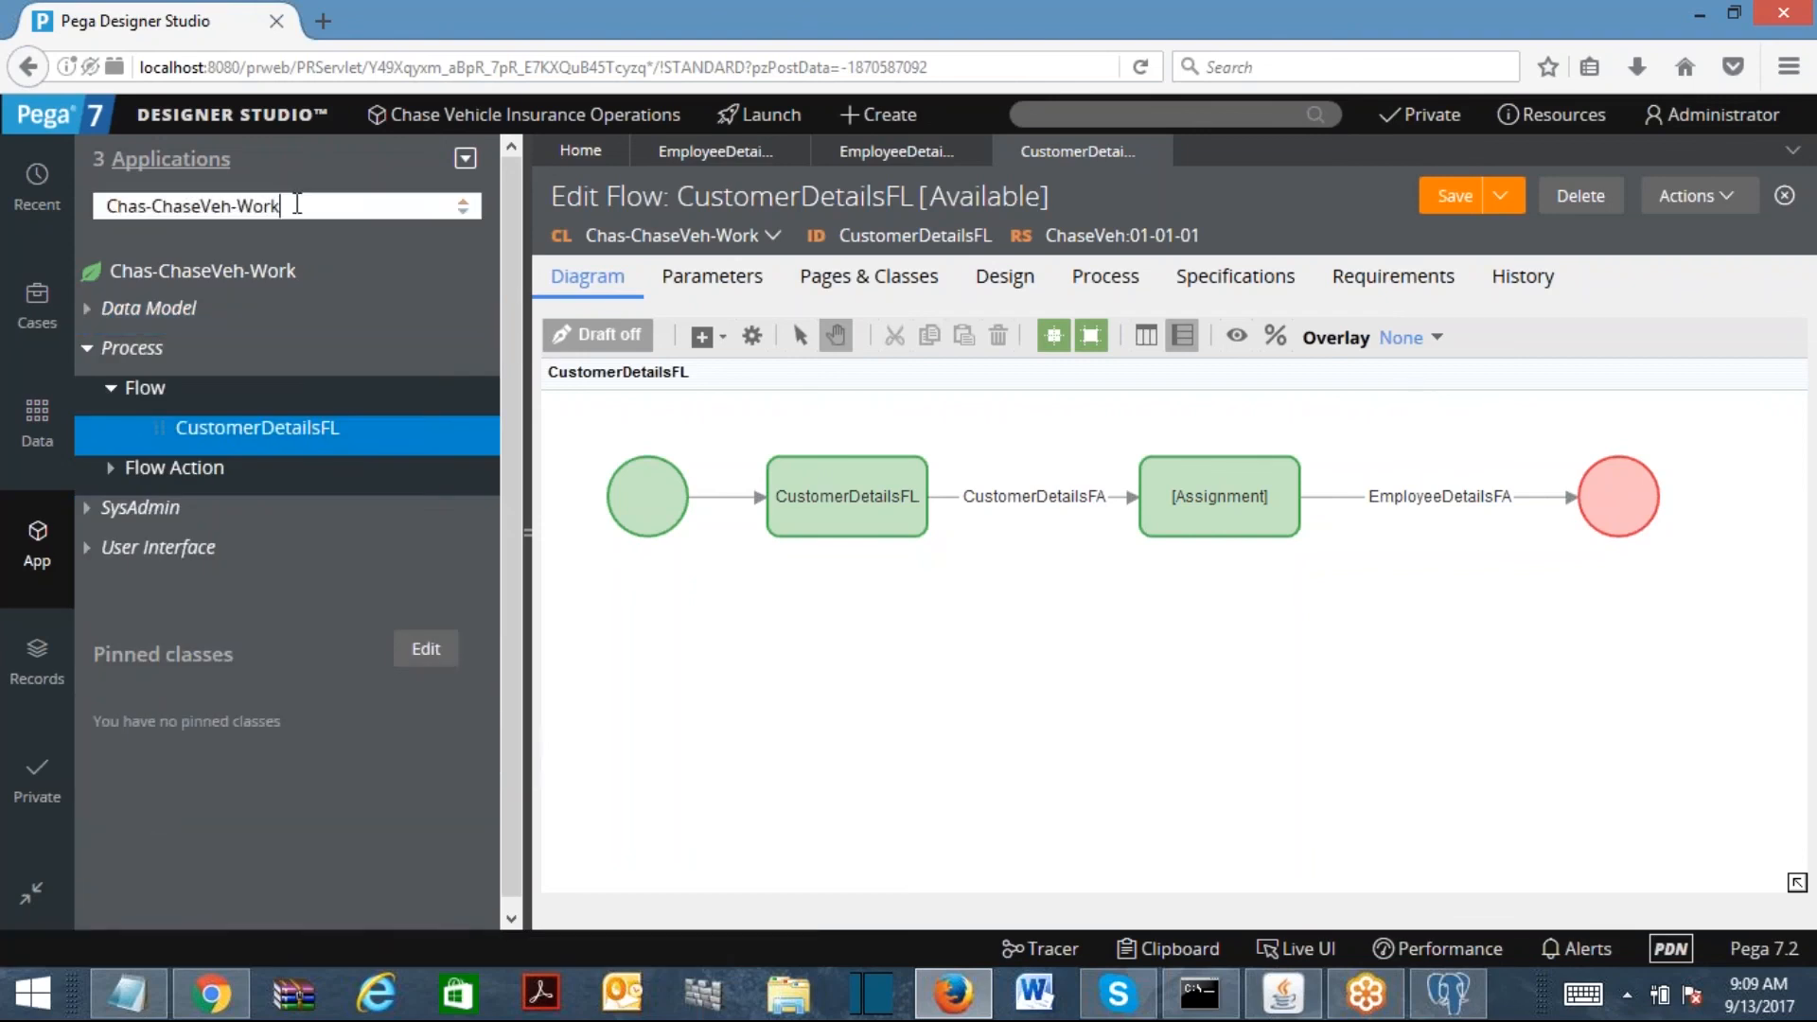
key(BackSpace)
key(BackSpace)
key(BackSpace)
key(BackSpace)
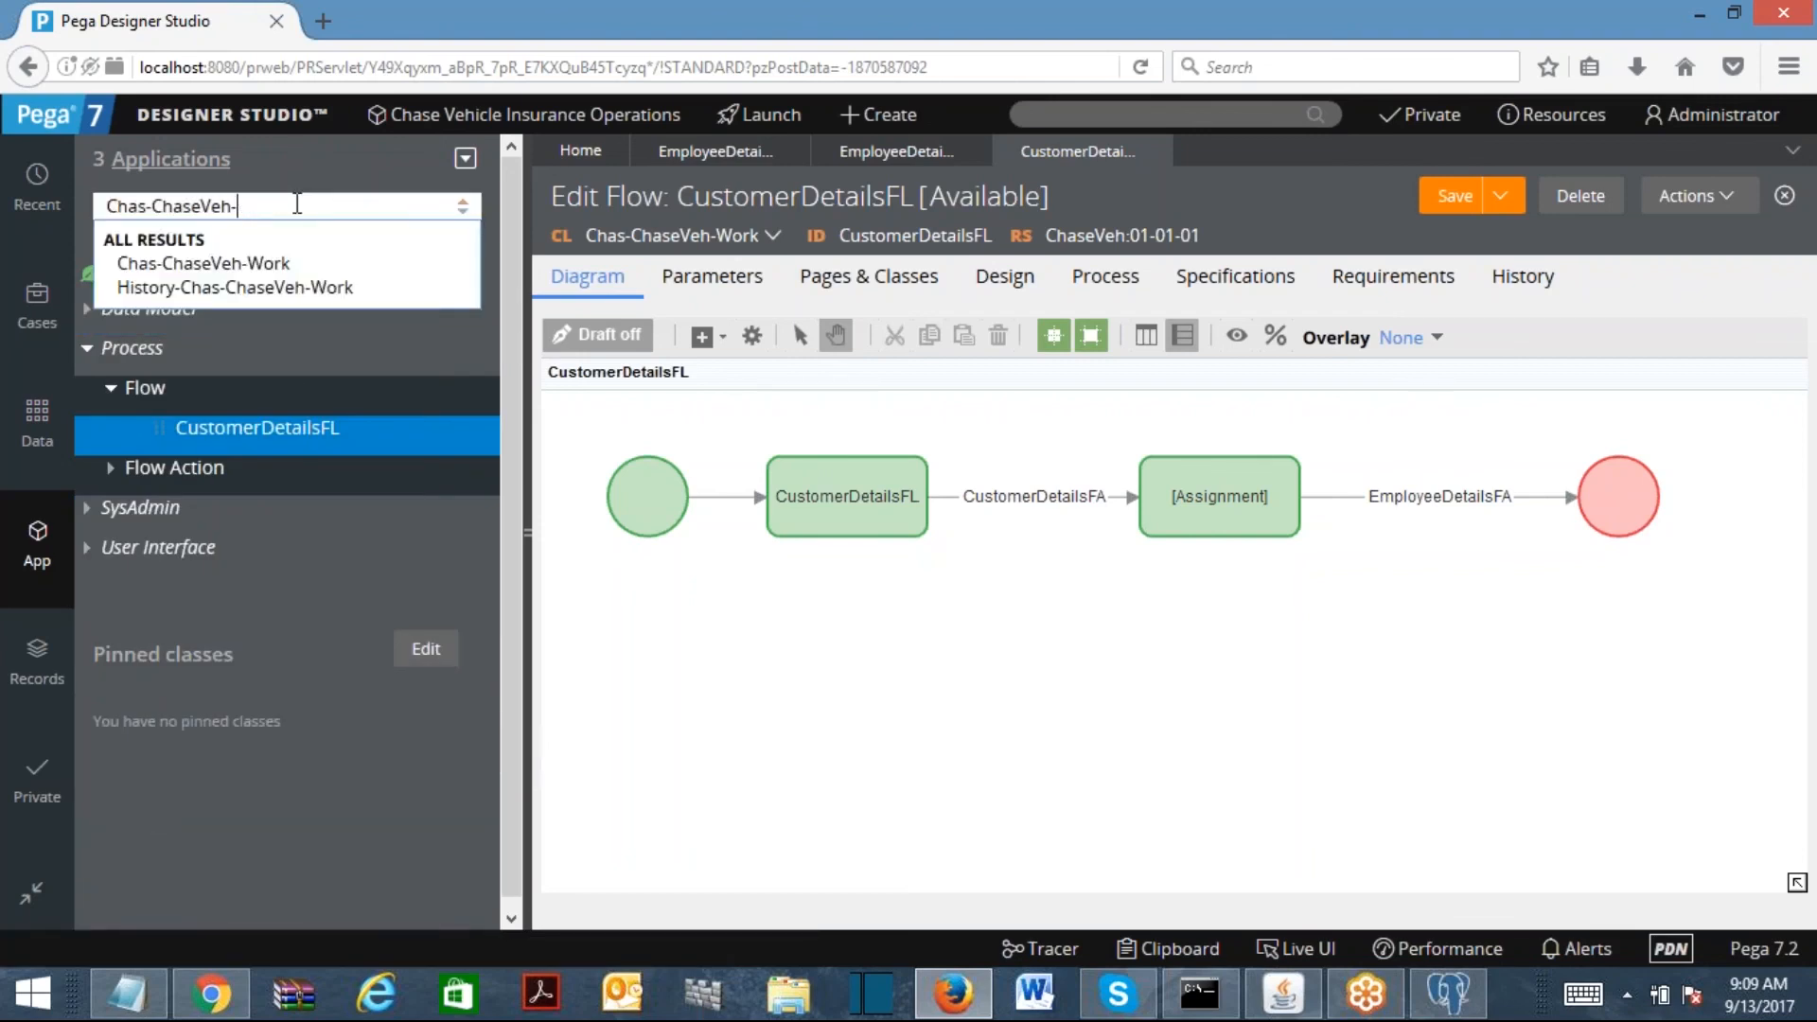
text(Data)
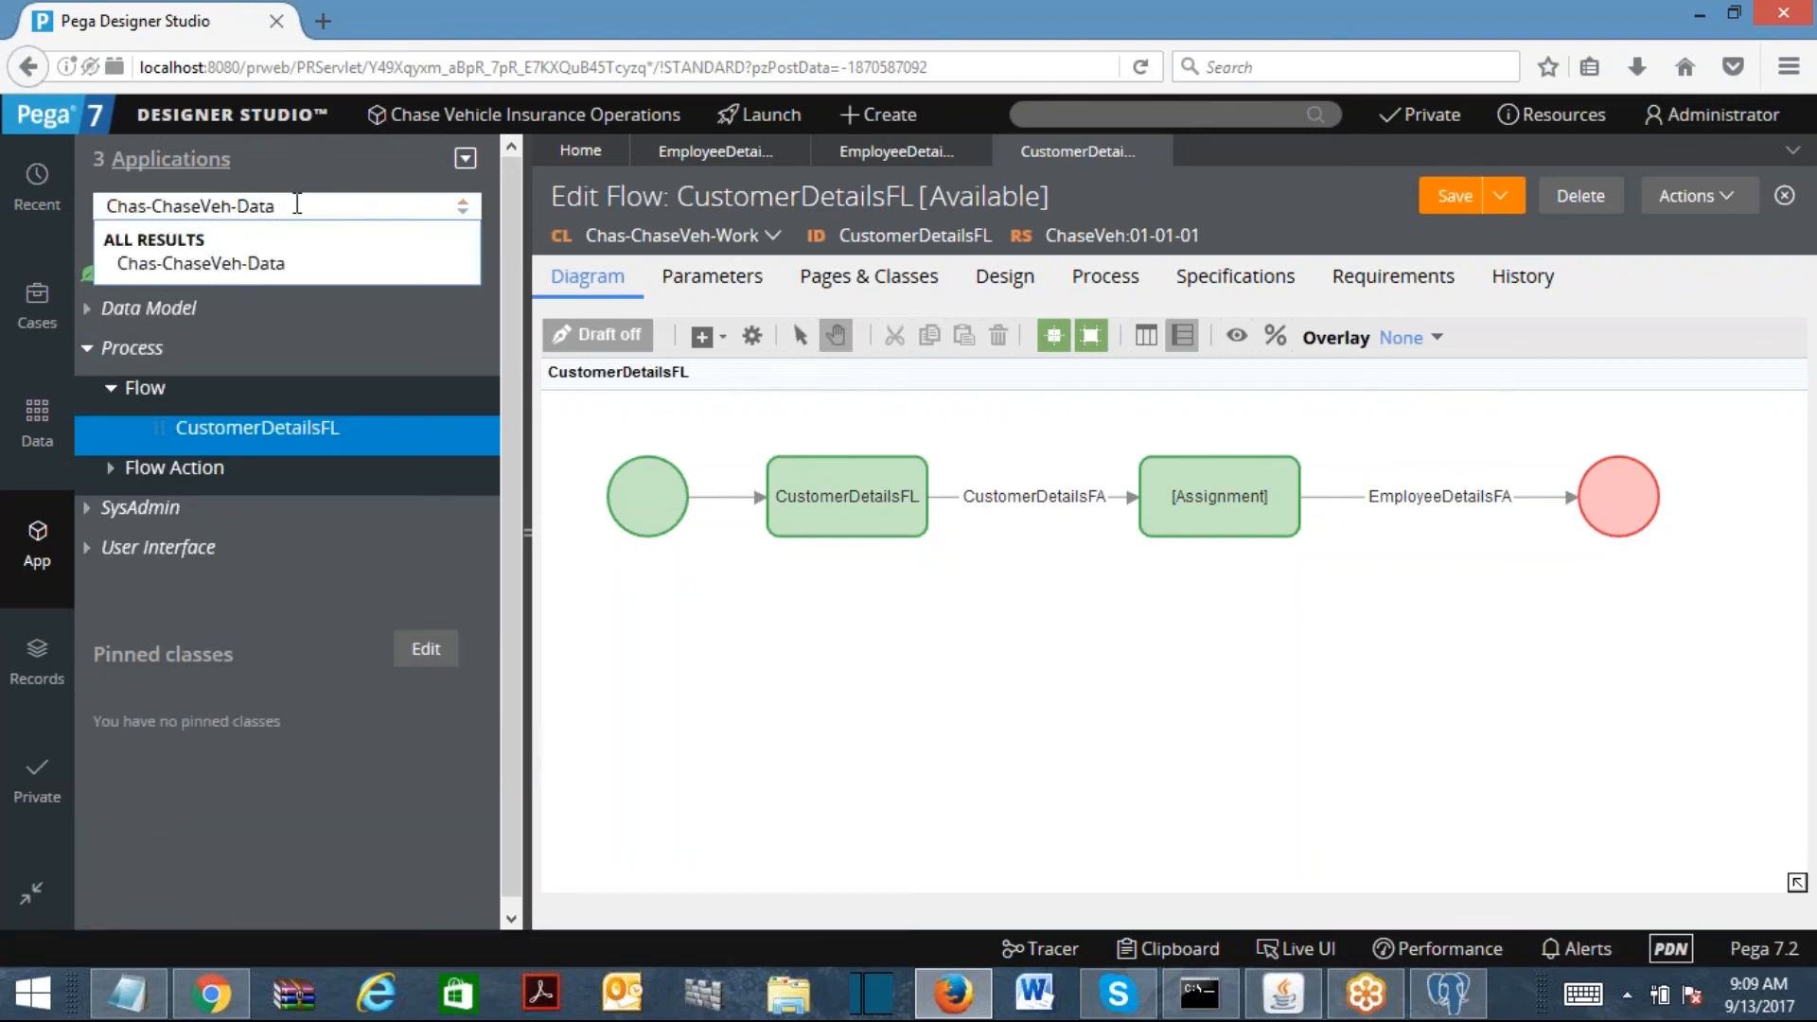
click(201, 263)
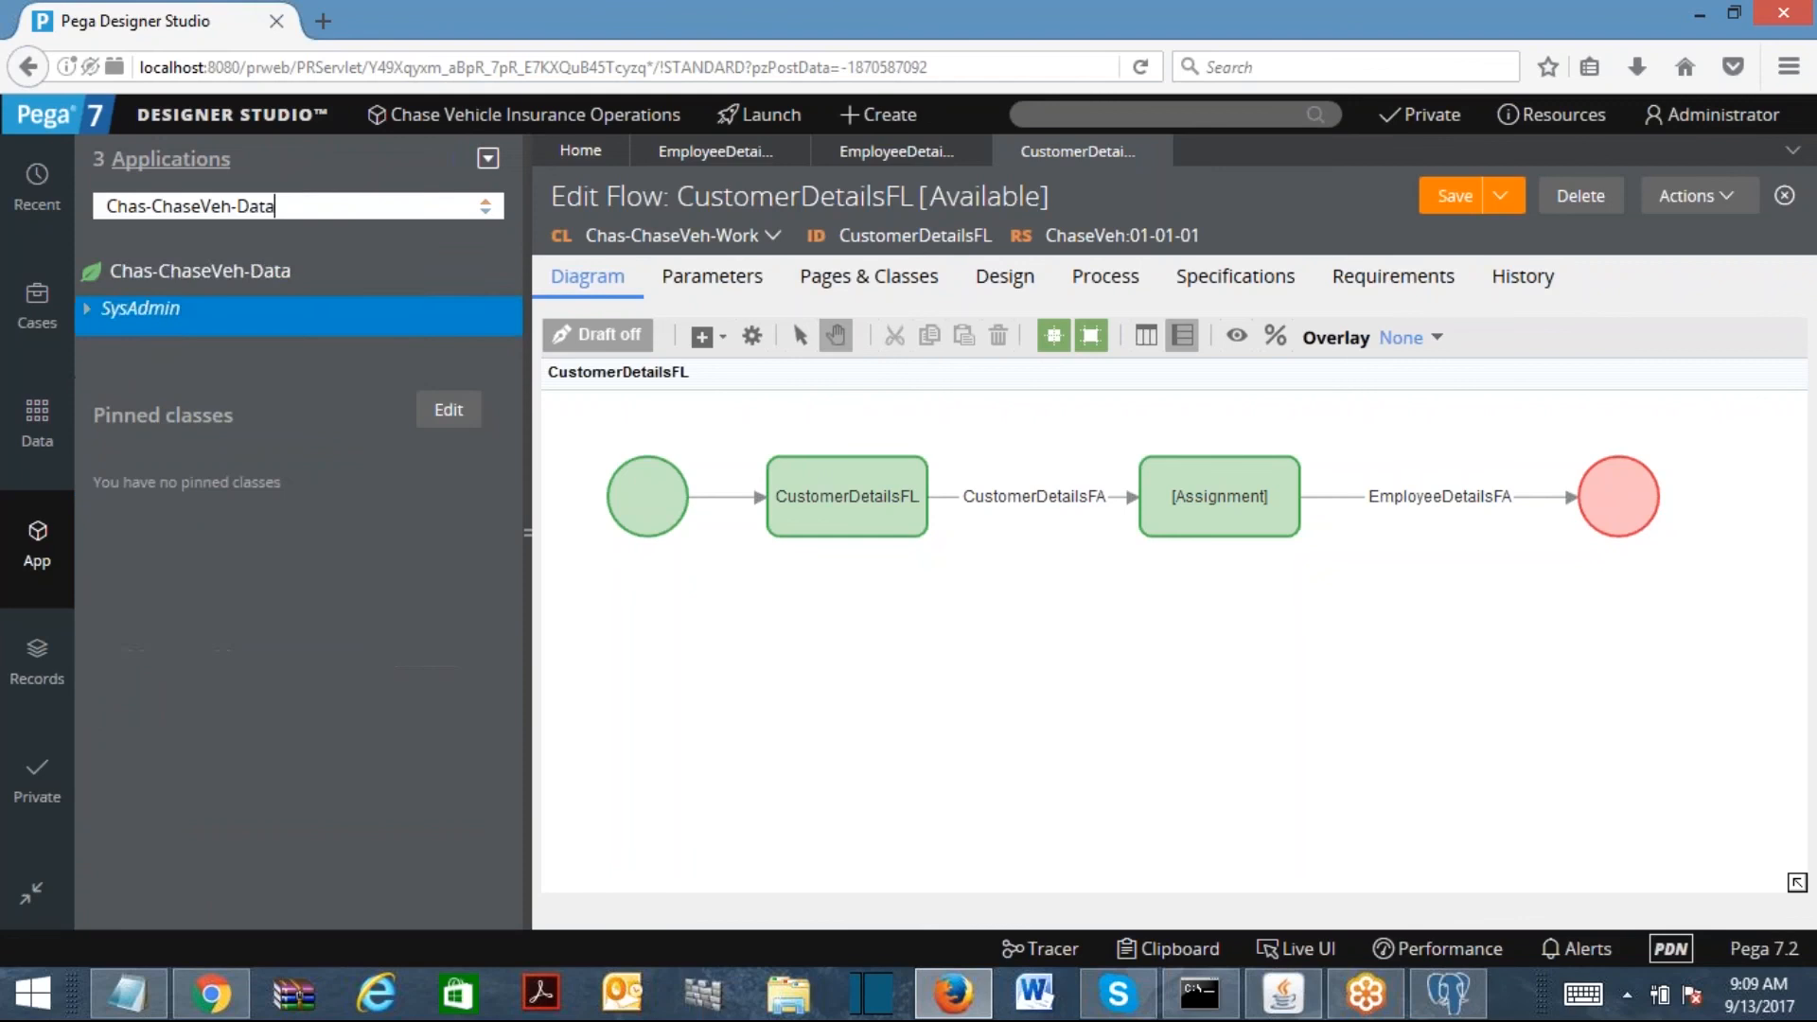
Step: Create class Chas-ChaseVeh-Data-Person with the same label, open it, and set it Concrete
right_click(210, 285)
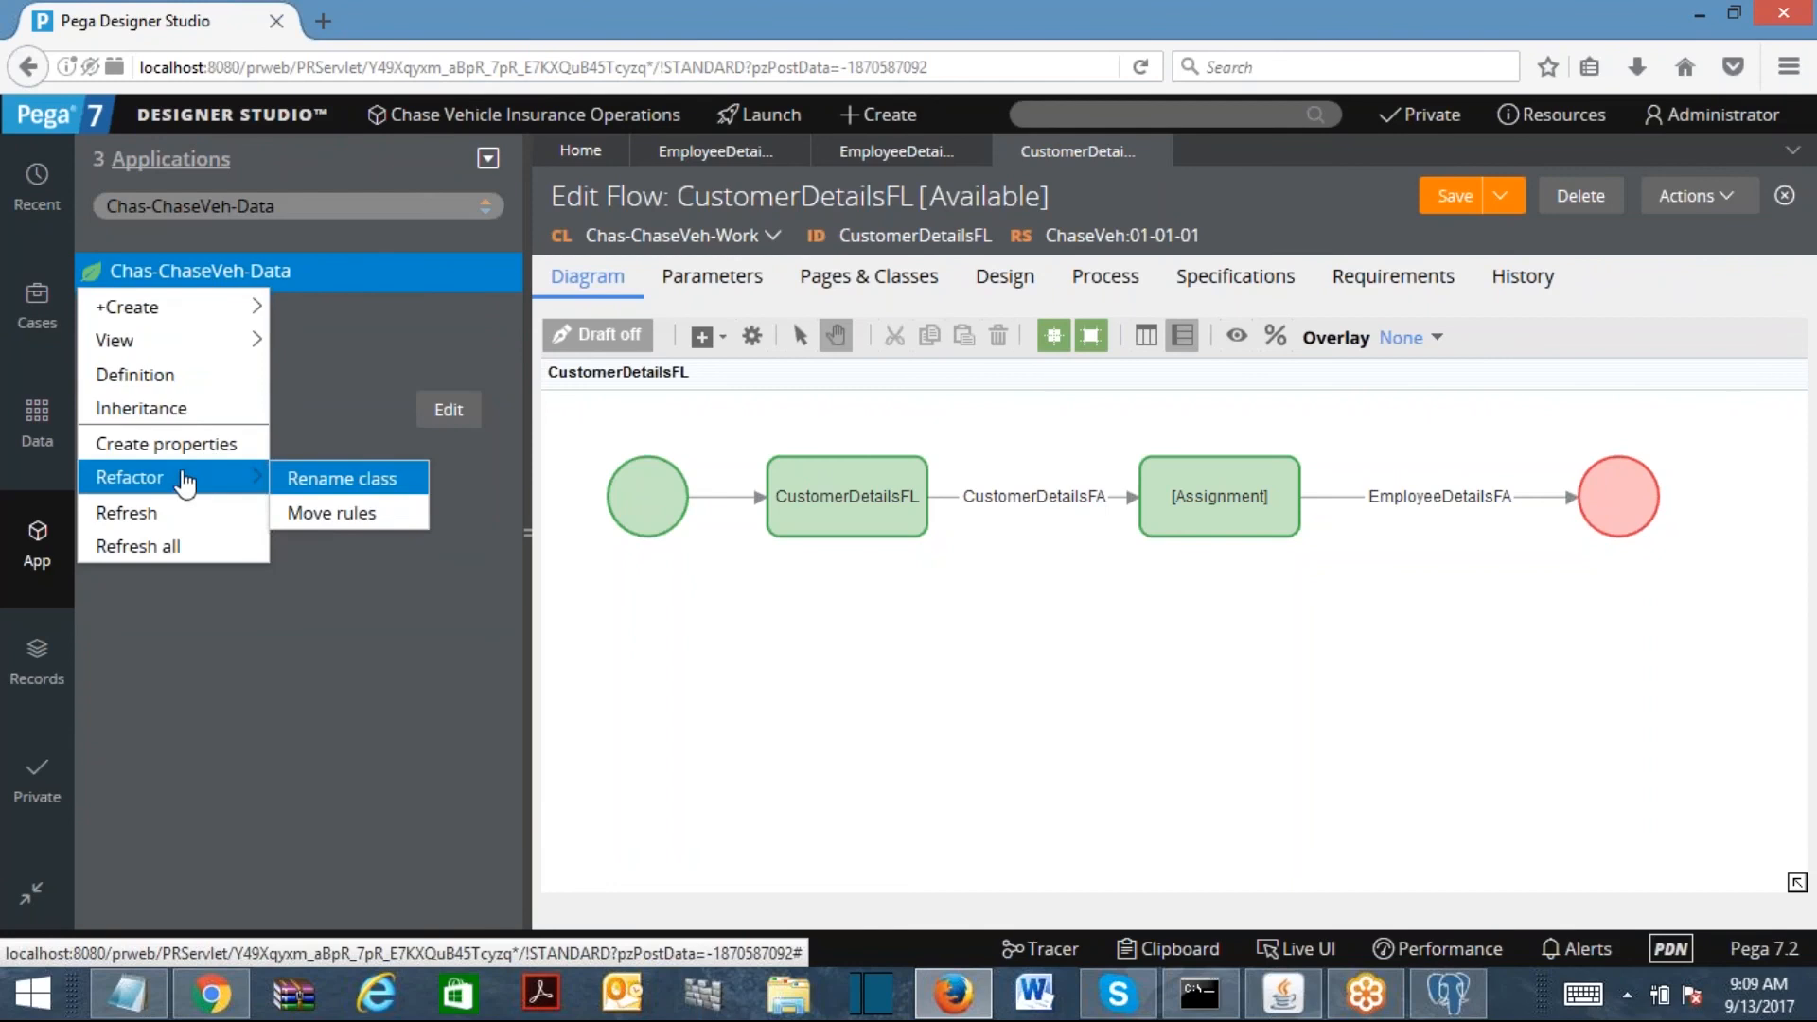
mouse_move(142, 306)
mouse_move(342, 682)
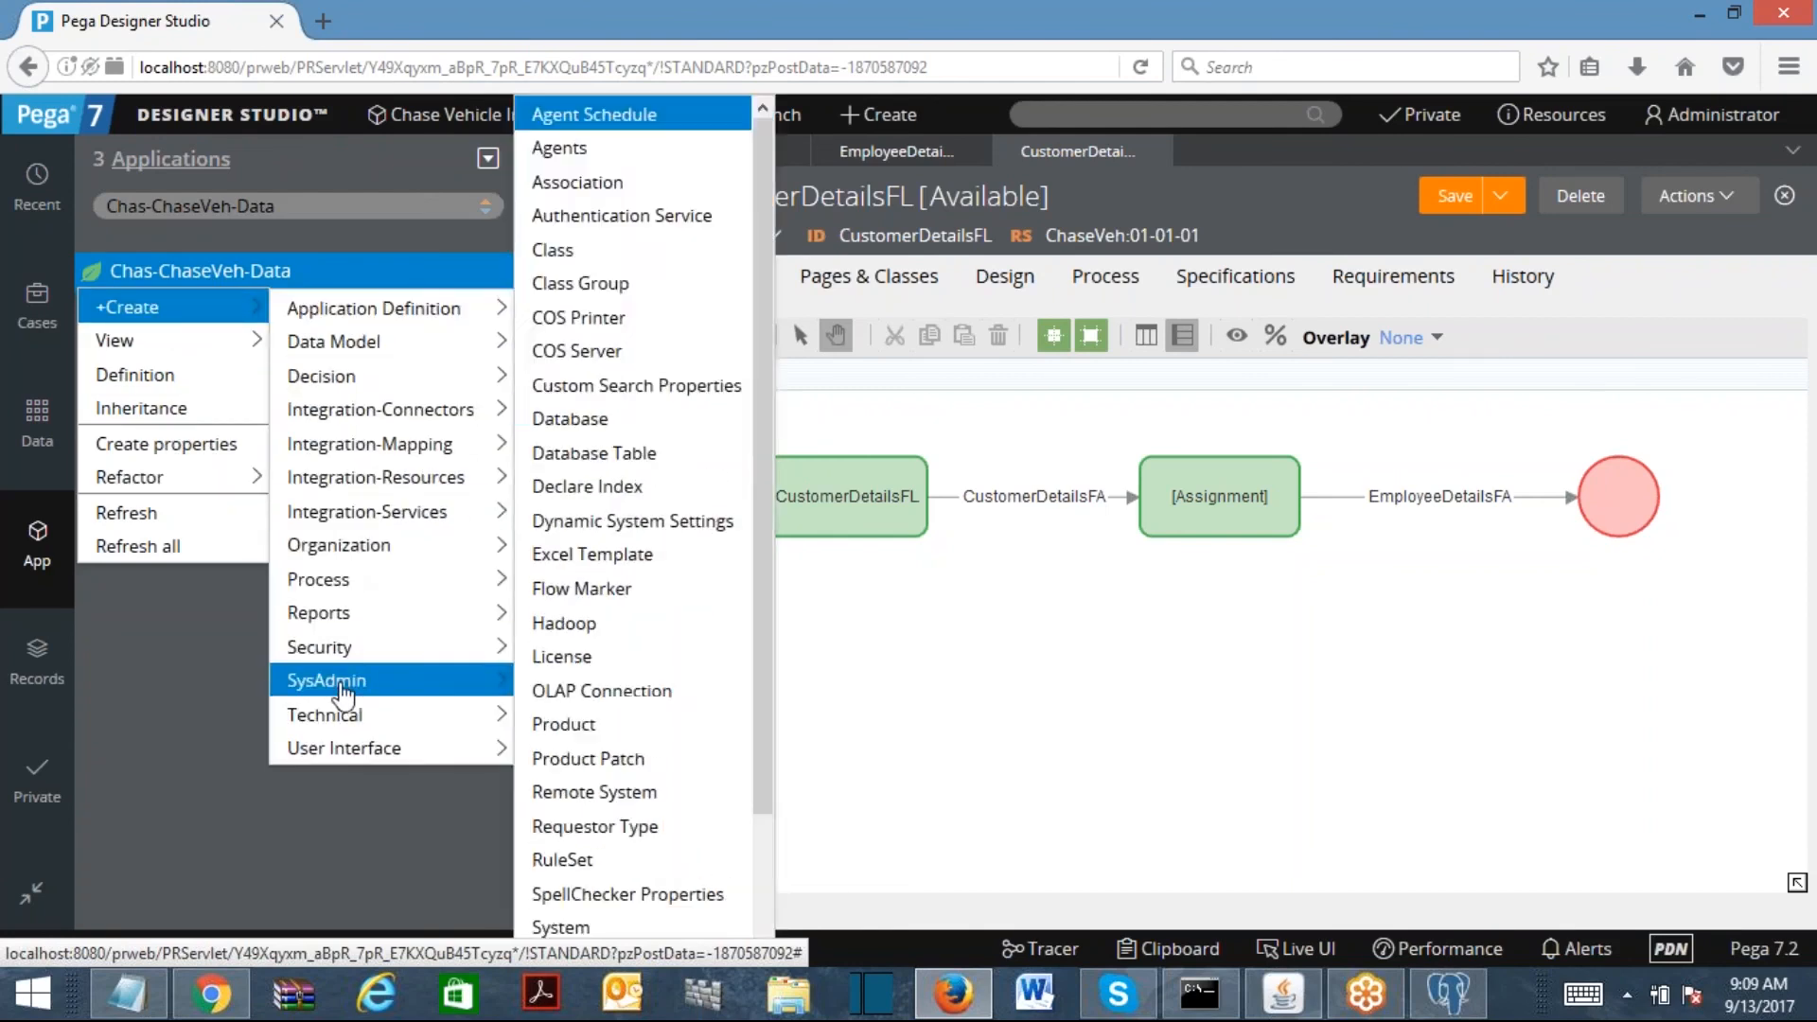
click(553, 249)
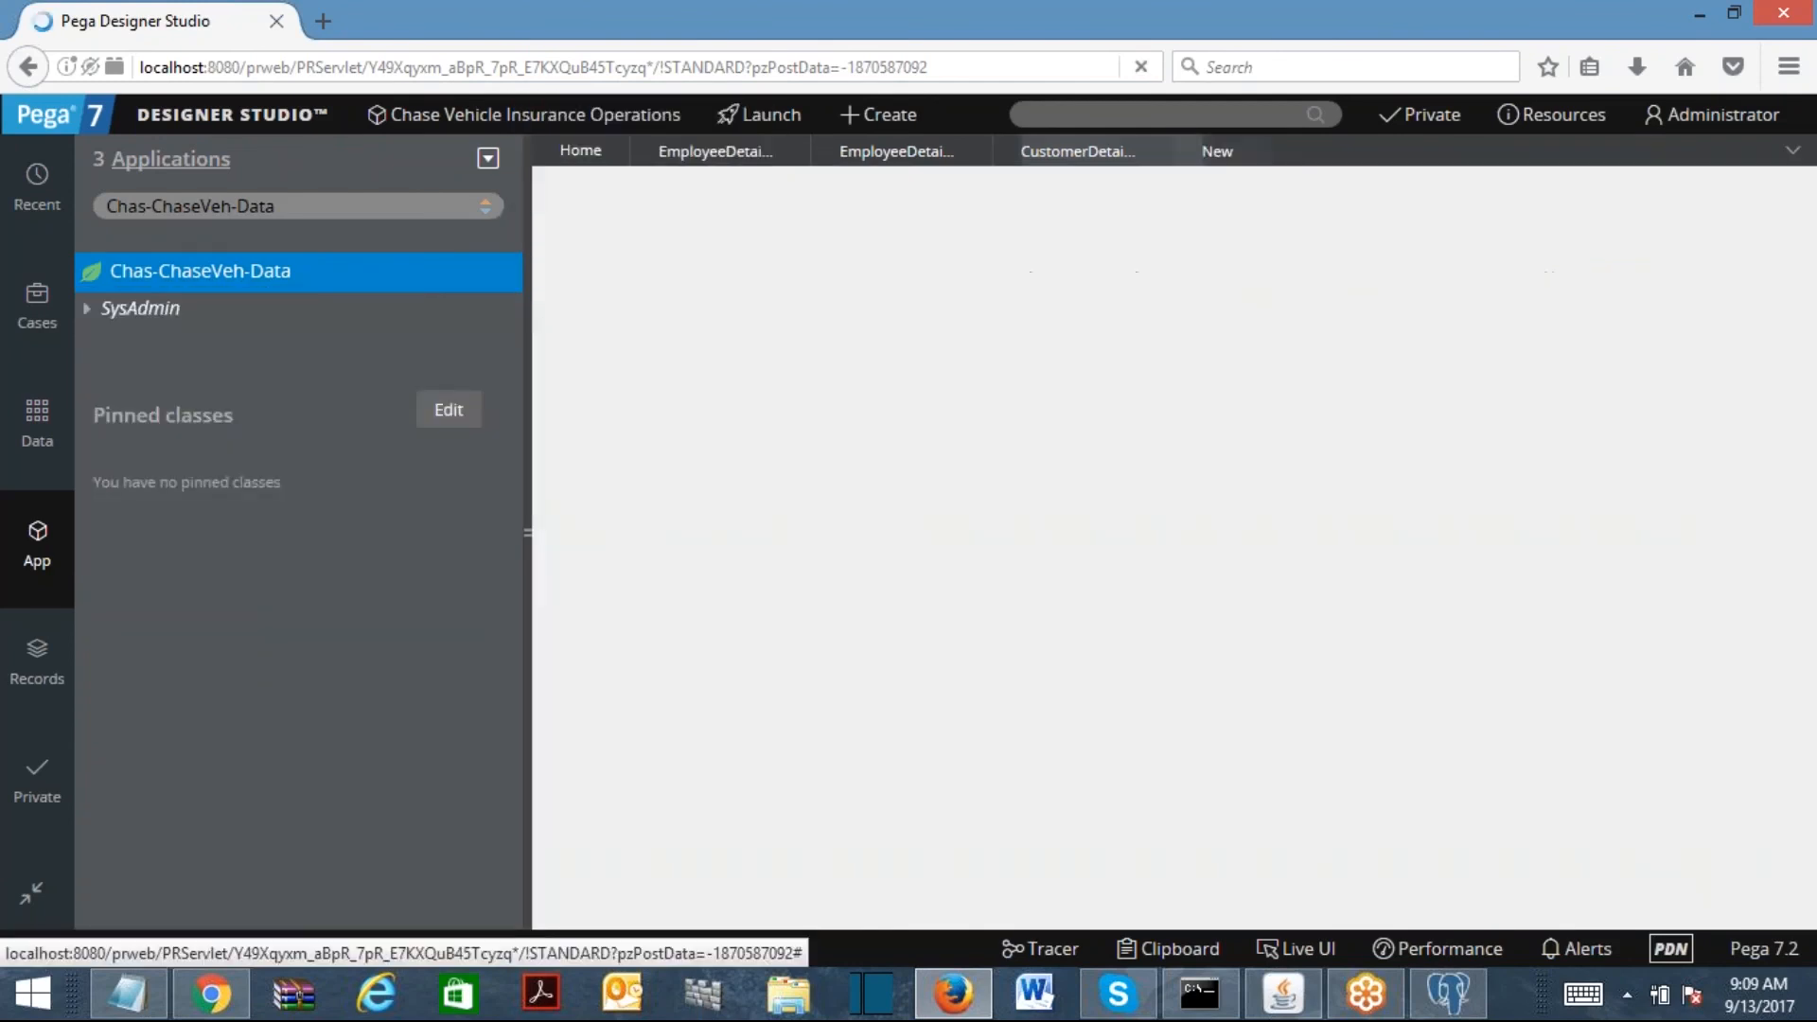
text(-Person)
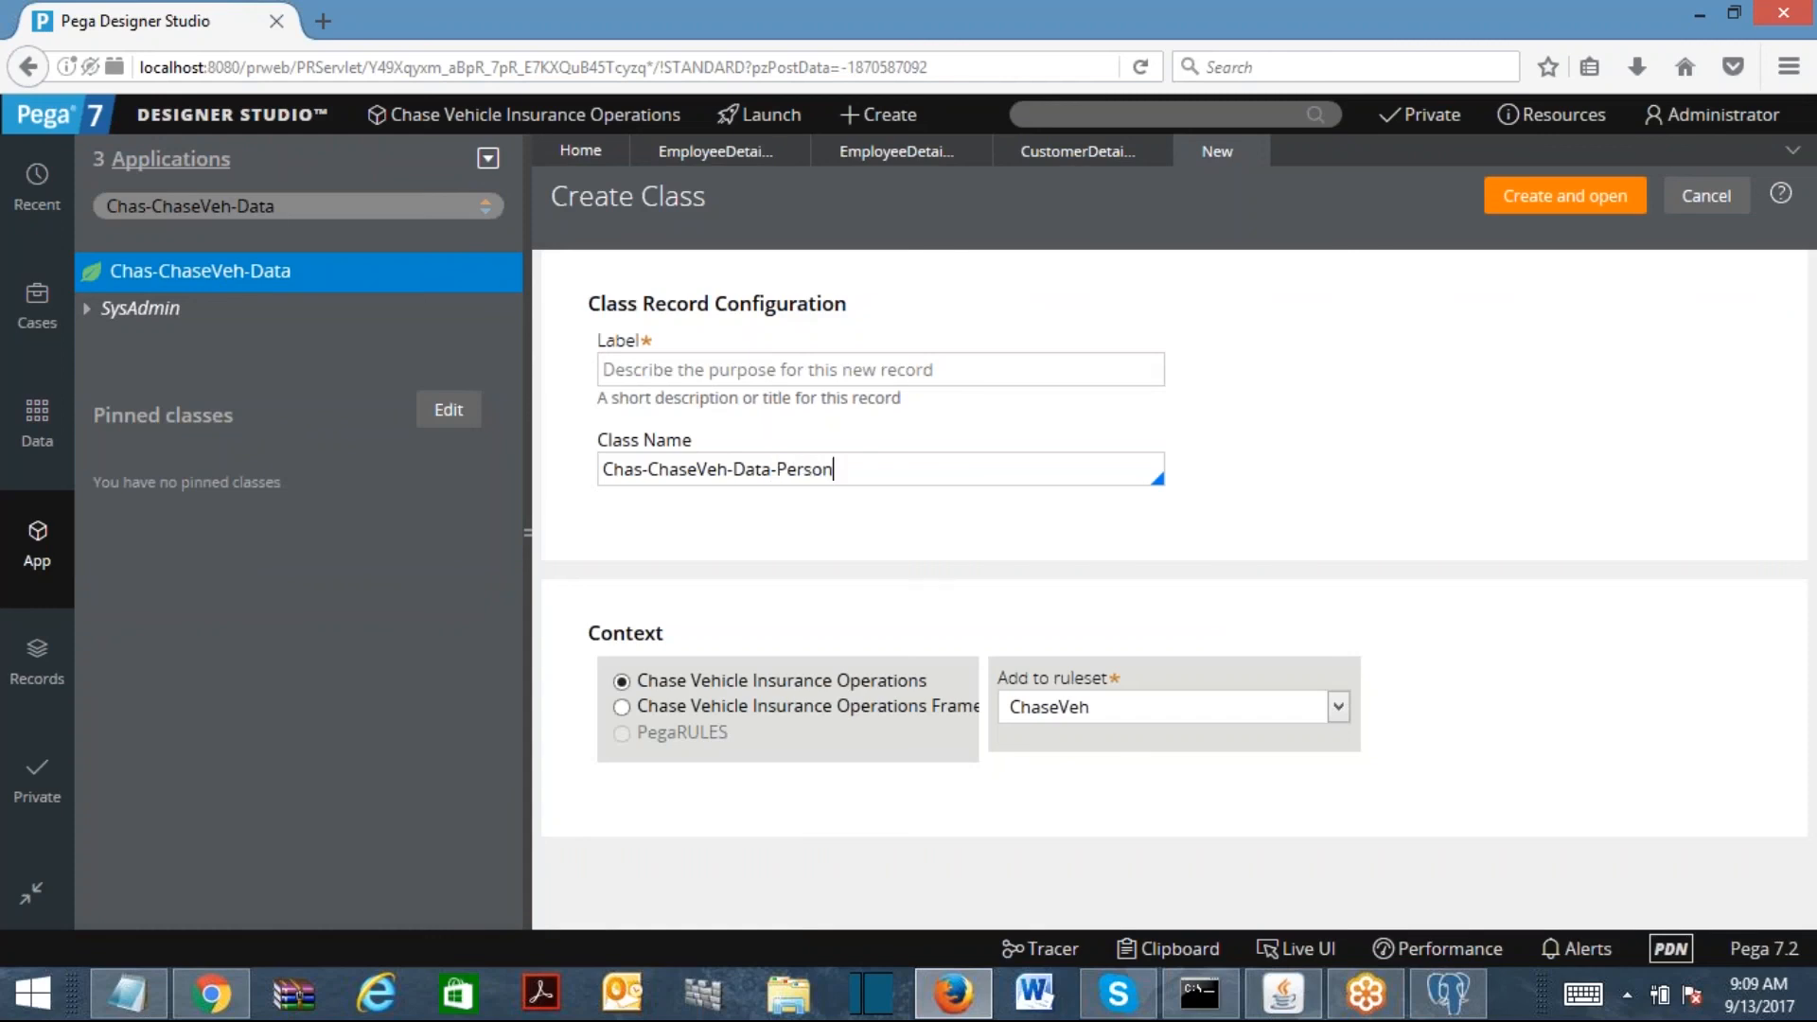
key(ctrl+a)
key(ctrl+c)
click(748, 369)
key(ctrl+v)
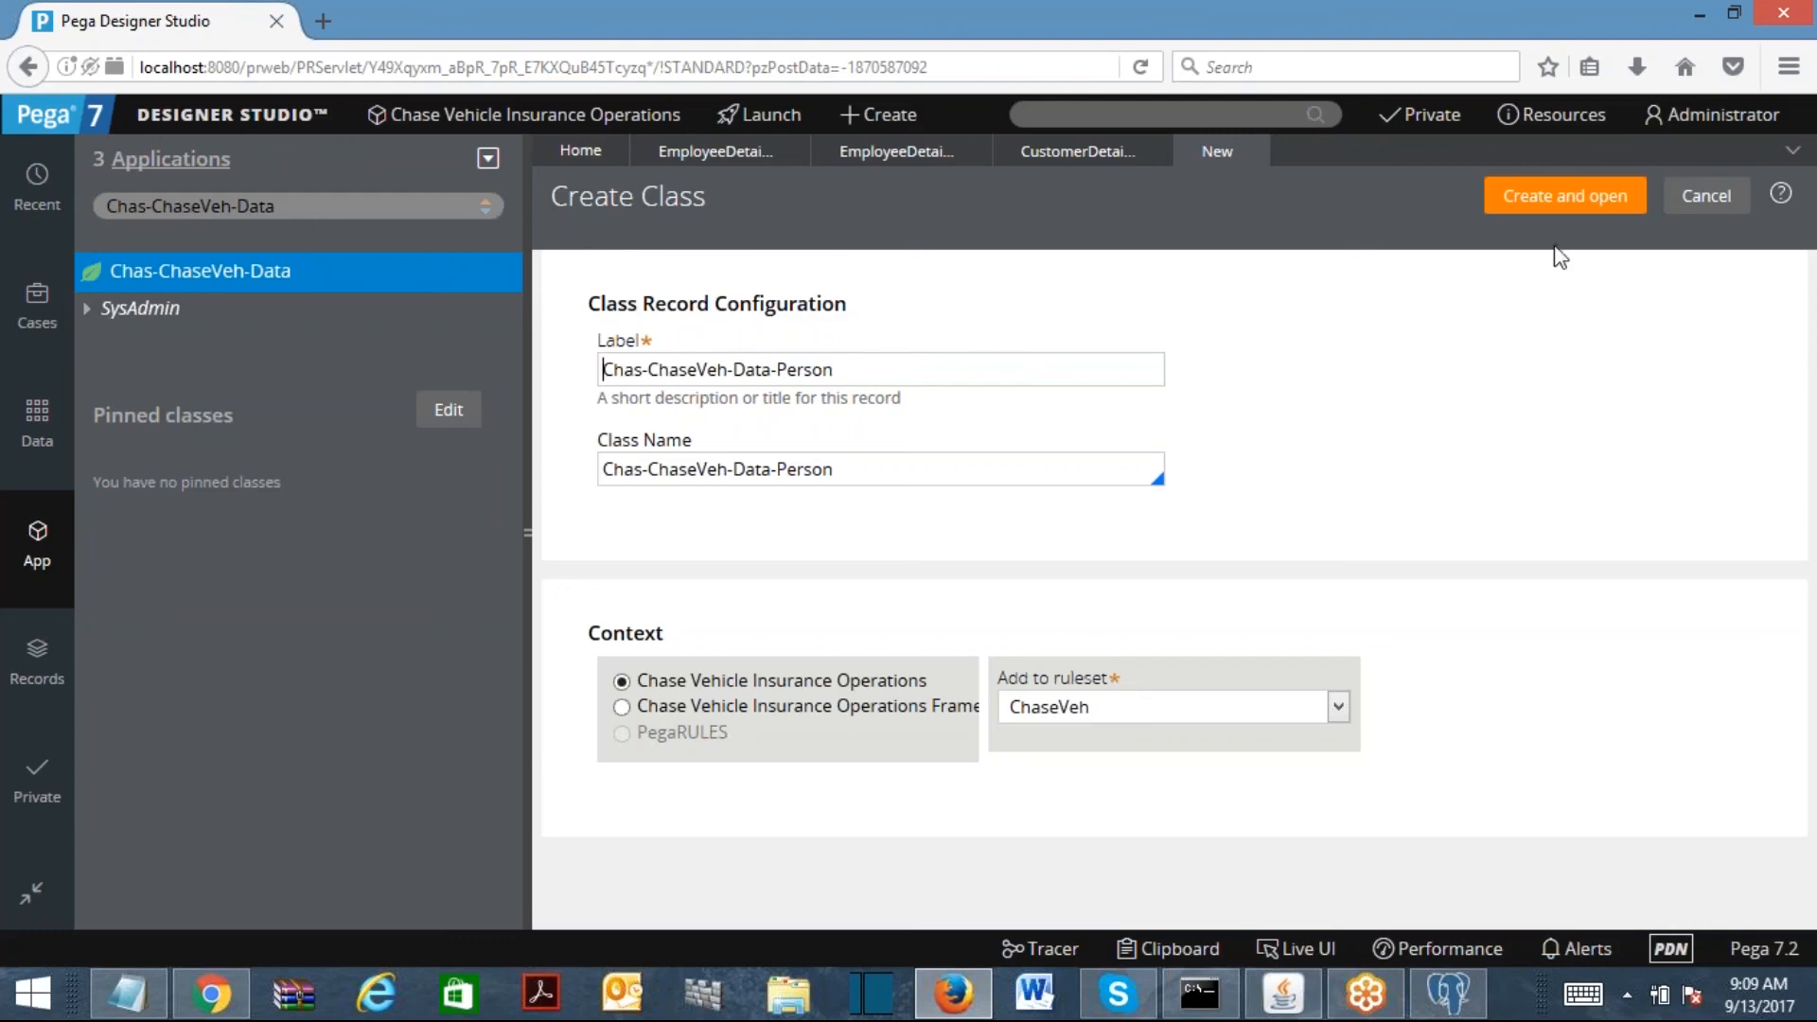
click(1565, 196)
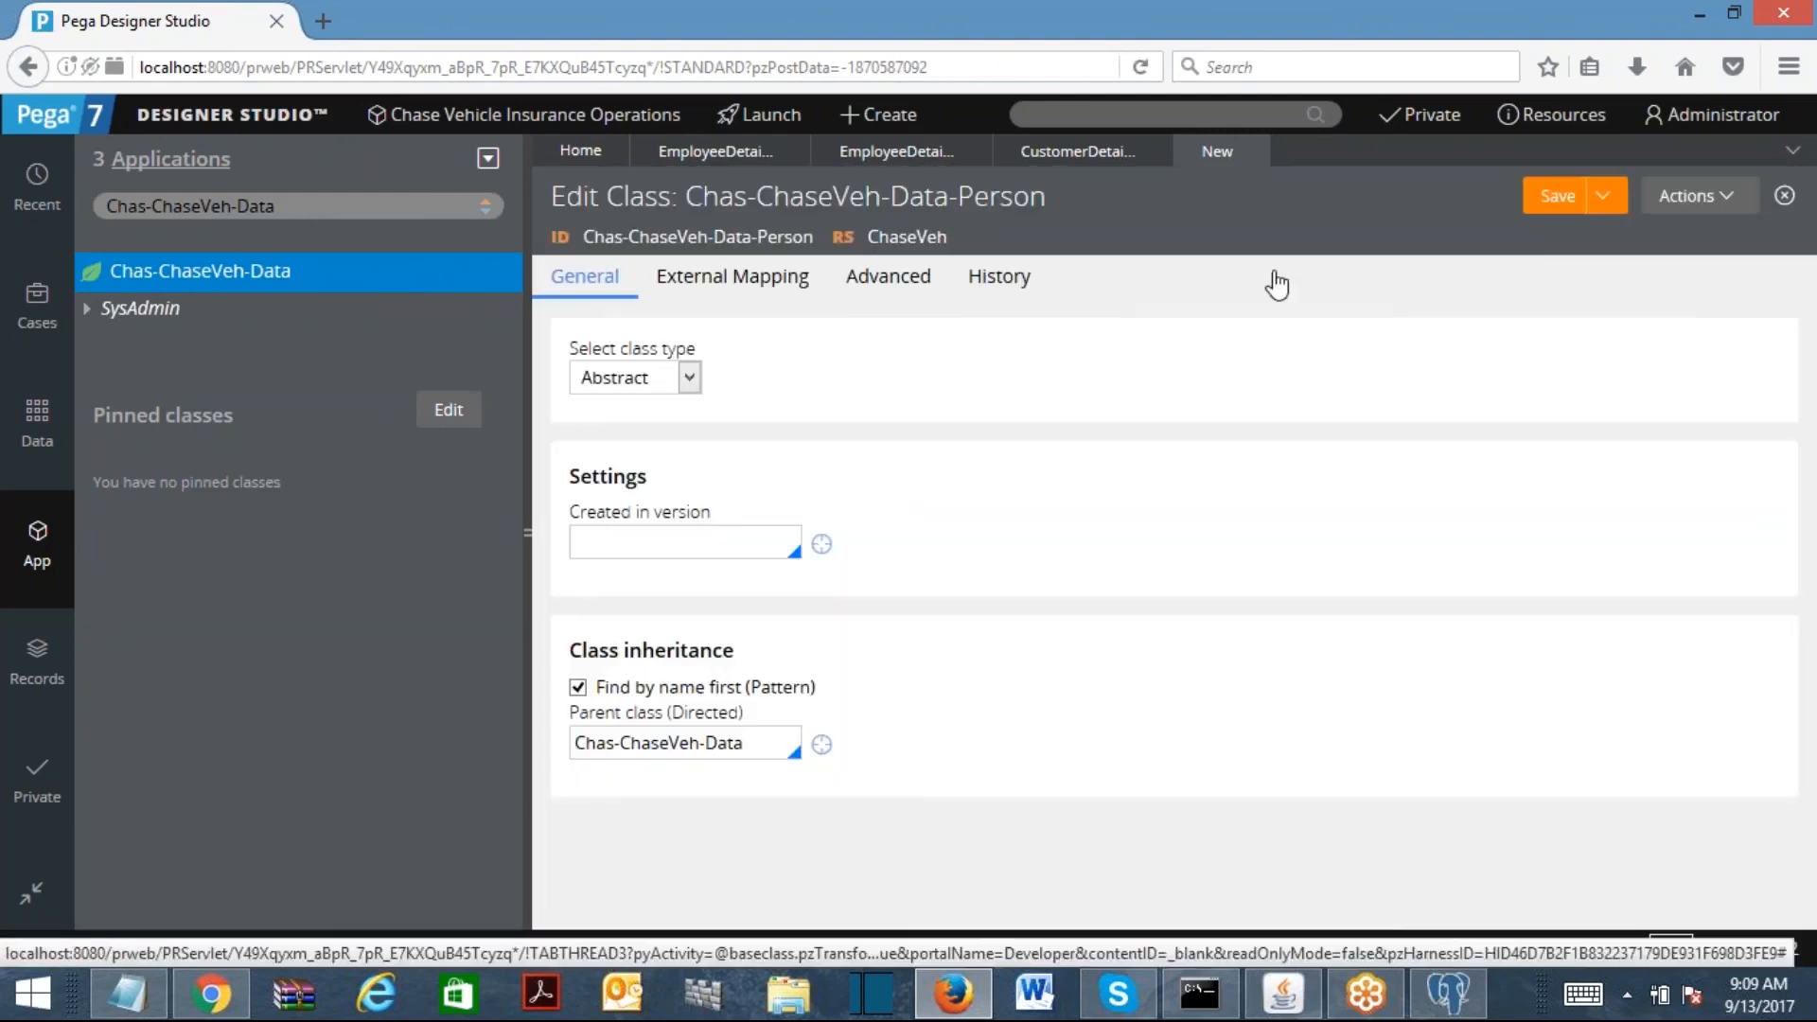
click(693, 378)
click(686, 431)
Step: Set Created in version to 01-01-01 and mark the class as not belonging to a class group
click(693, 537)
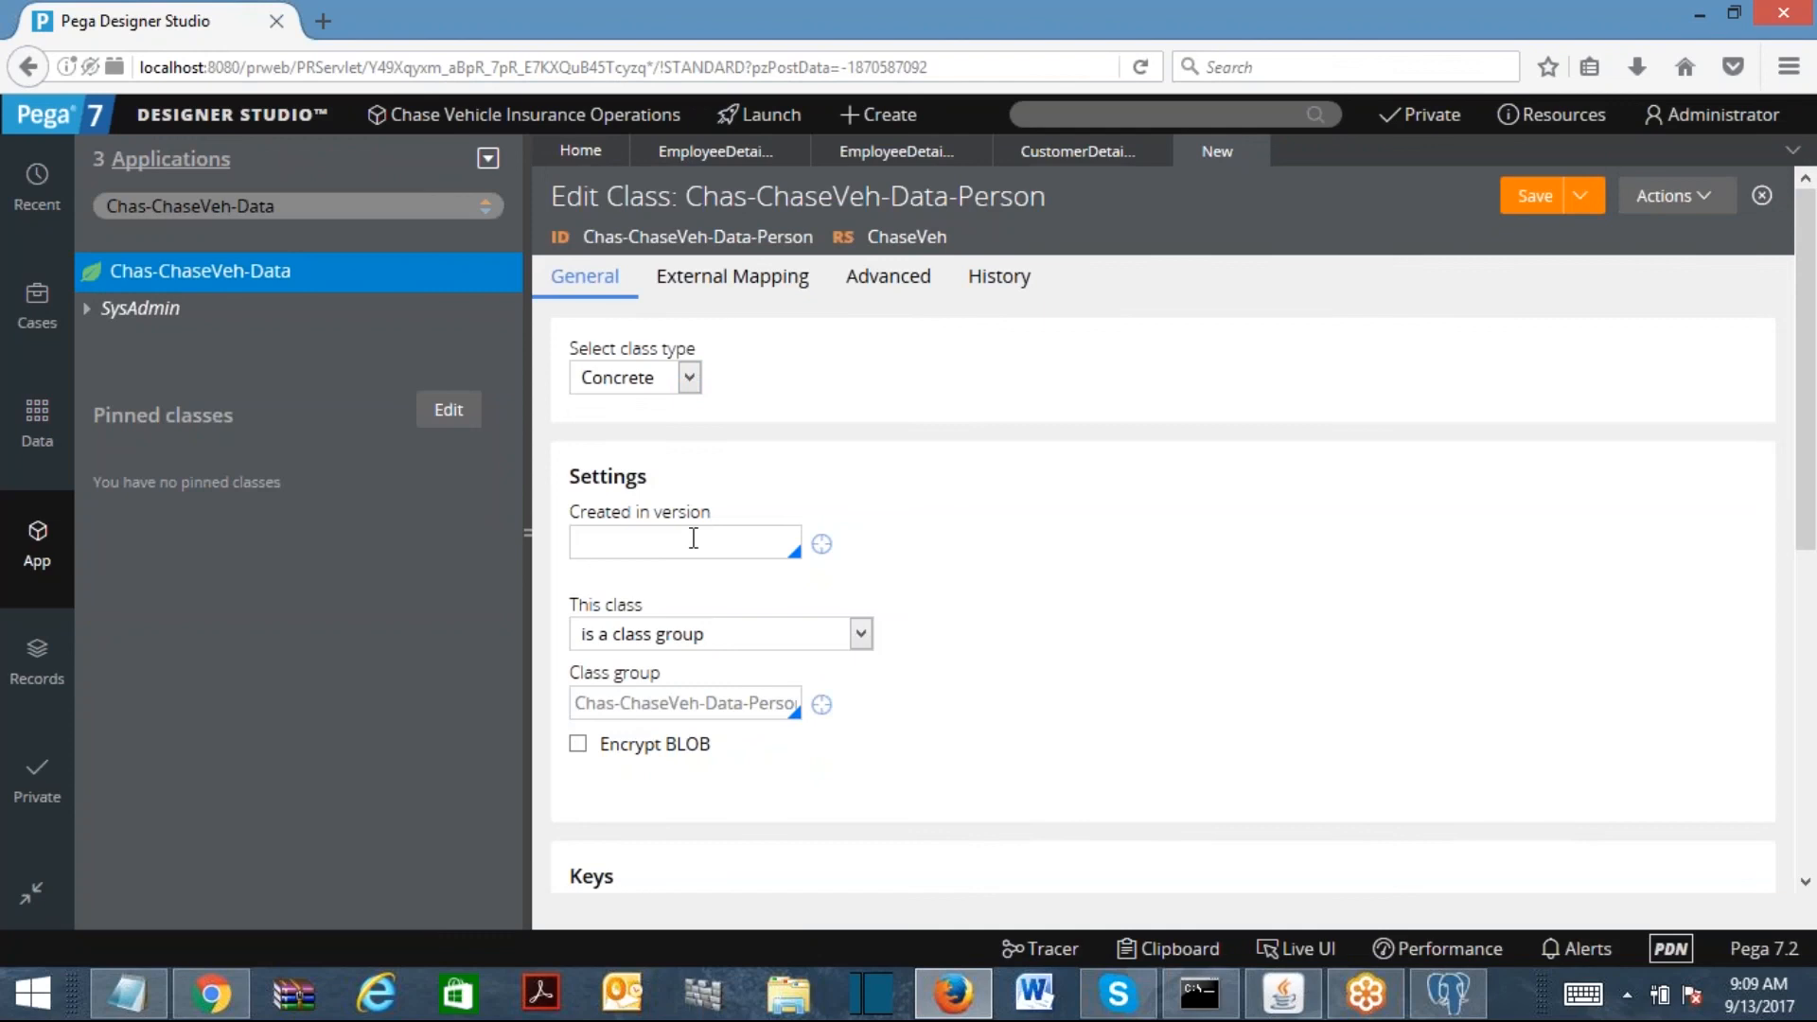
click(653, 571)
click(776, 652)
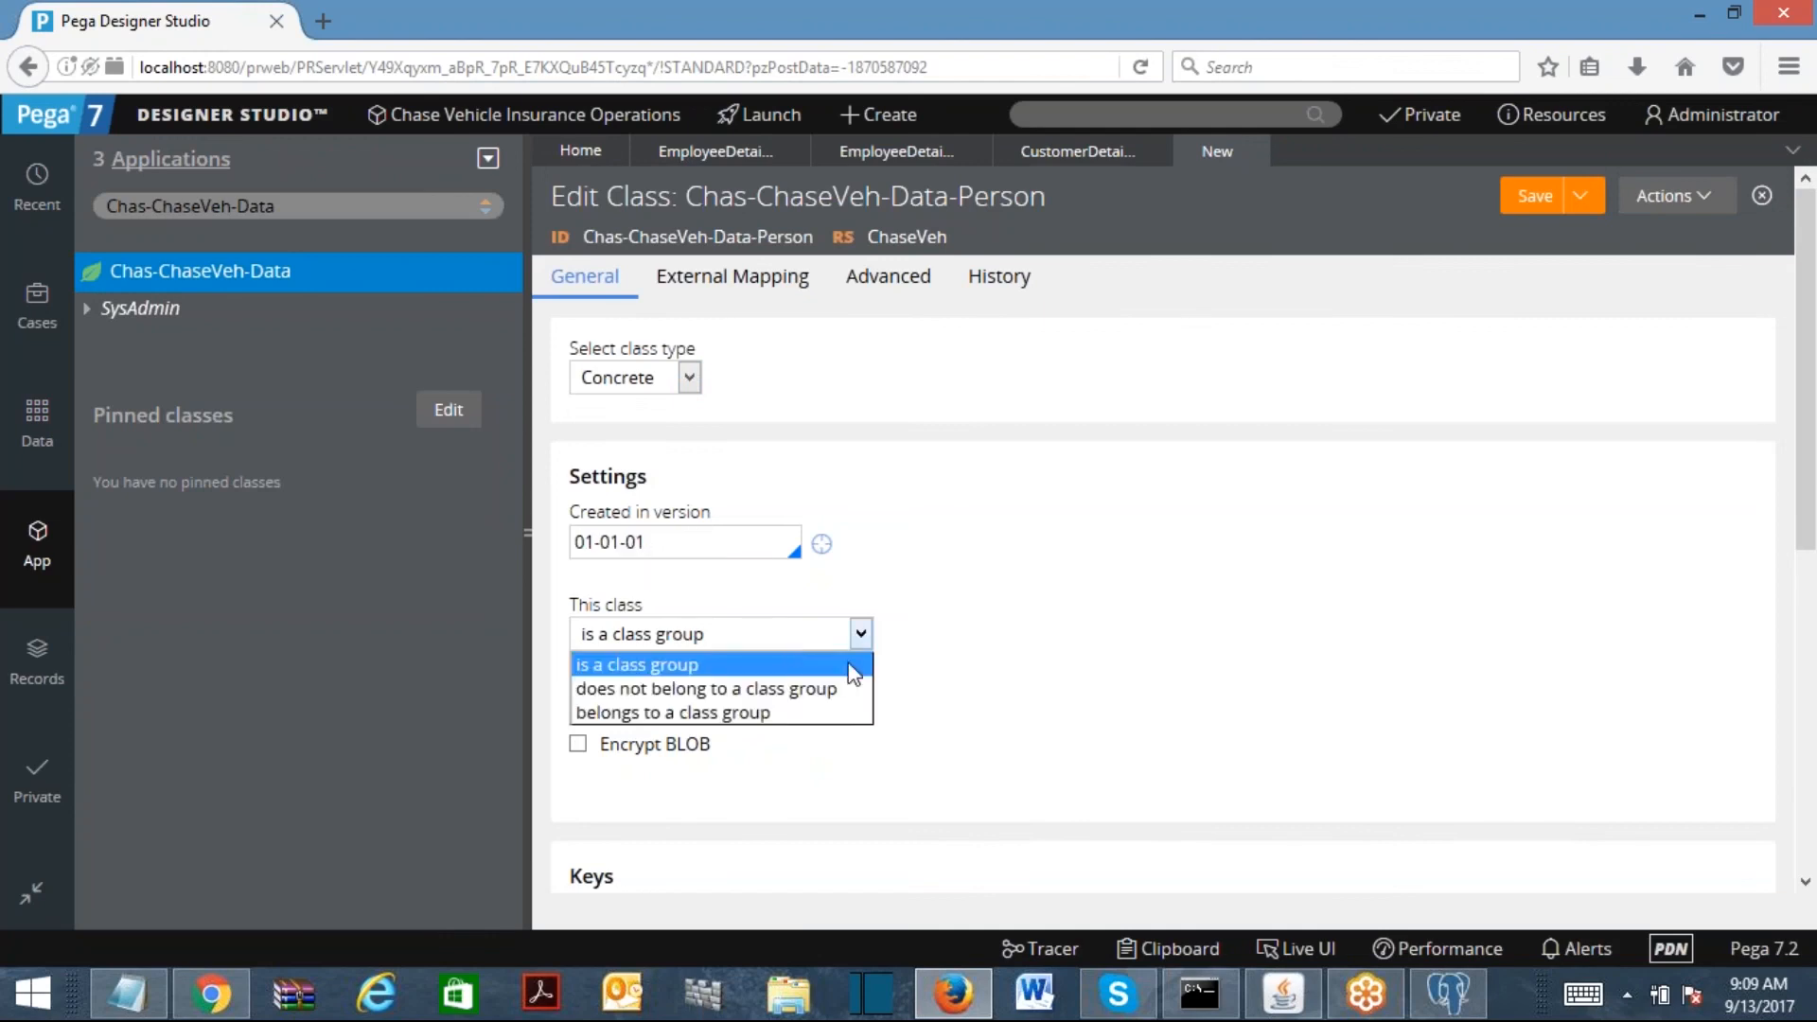
click(800, 689)
scroll(1162, 568, down, 5)
scroll(1162, 567, up, 5)
Step: Fill in the History description and usage fields, then save the Person class
click(1102, 274)
click(731, 417)
text(gsgfsgd)
click(779, 690)
text(fgfd)
click(585, 276)
click(1531, 195)
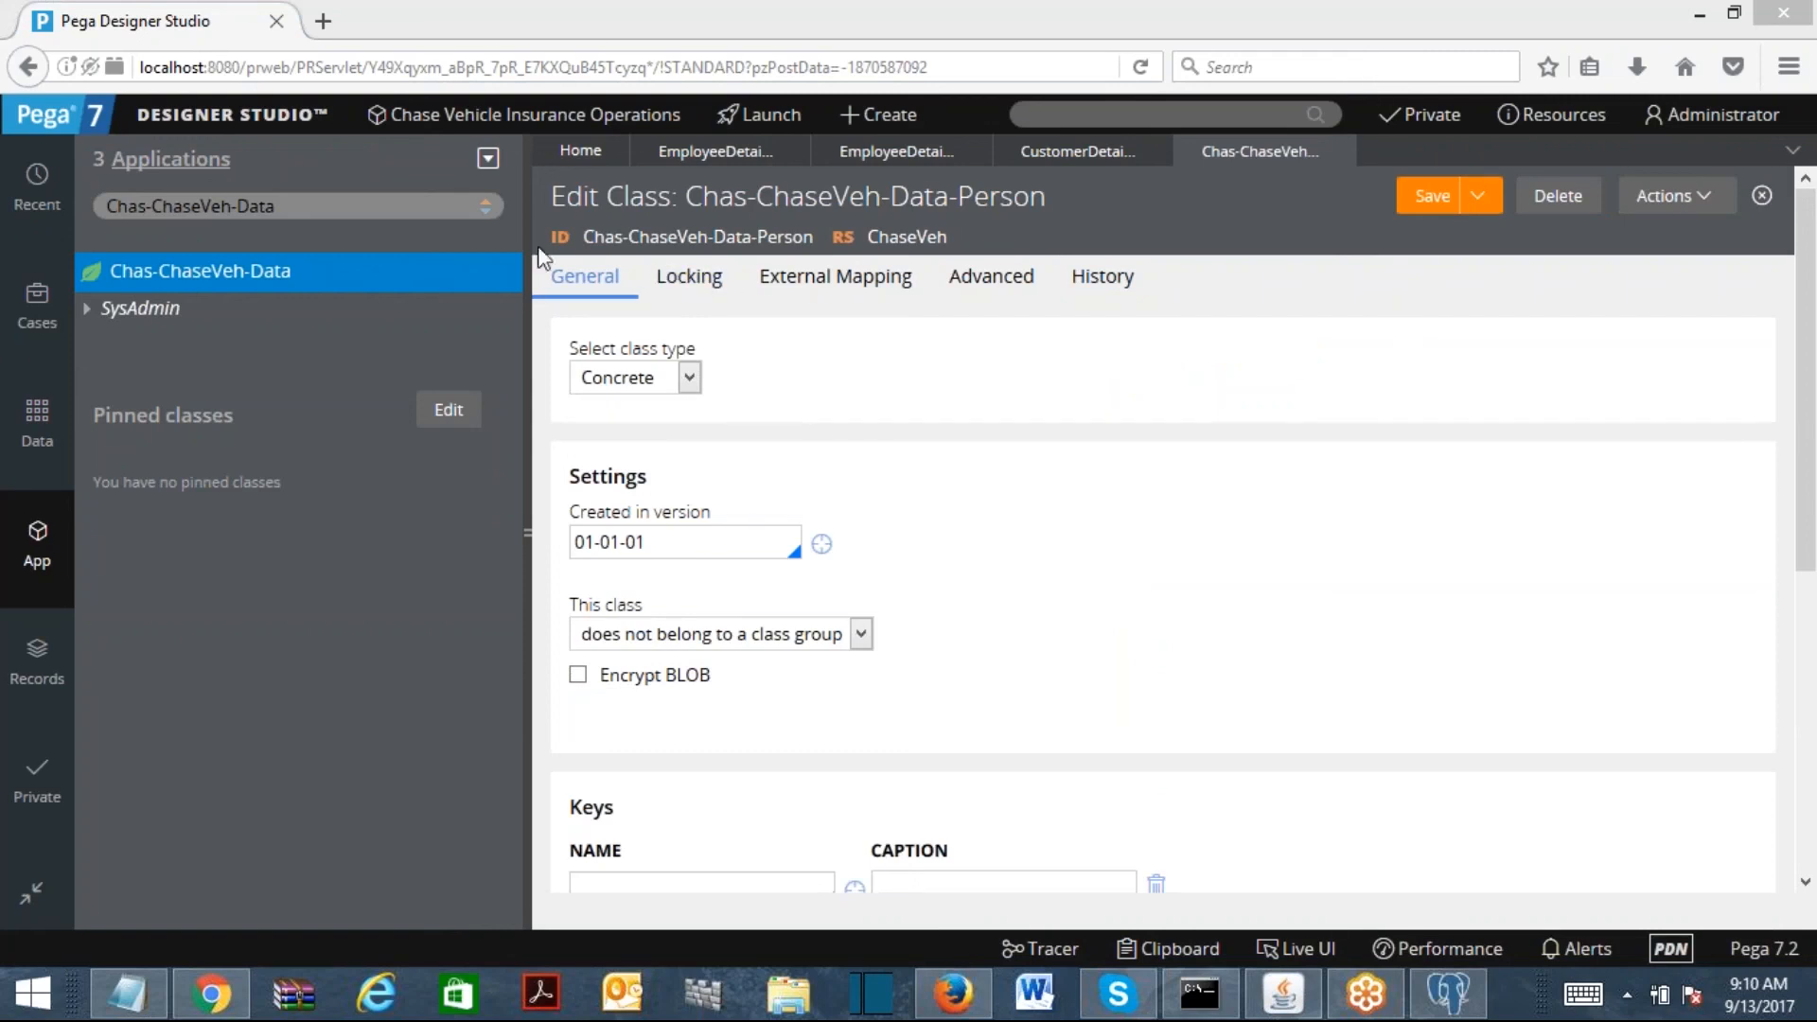
click(304, 206)
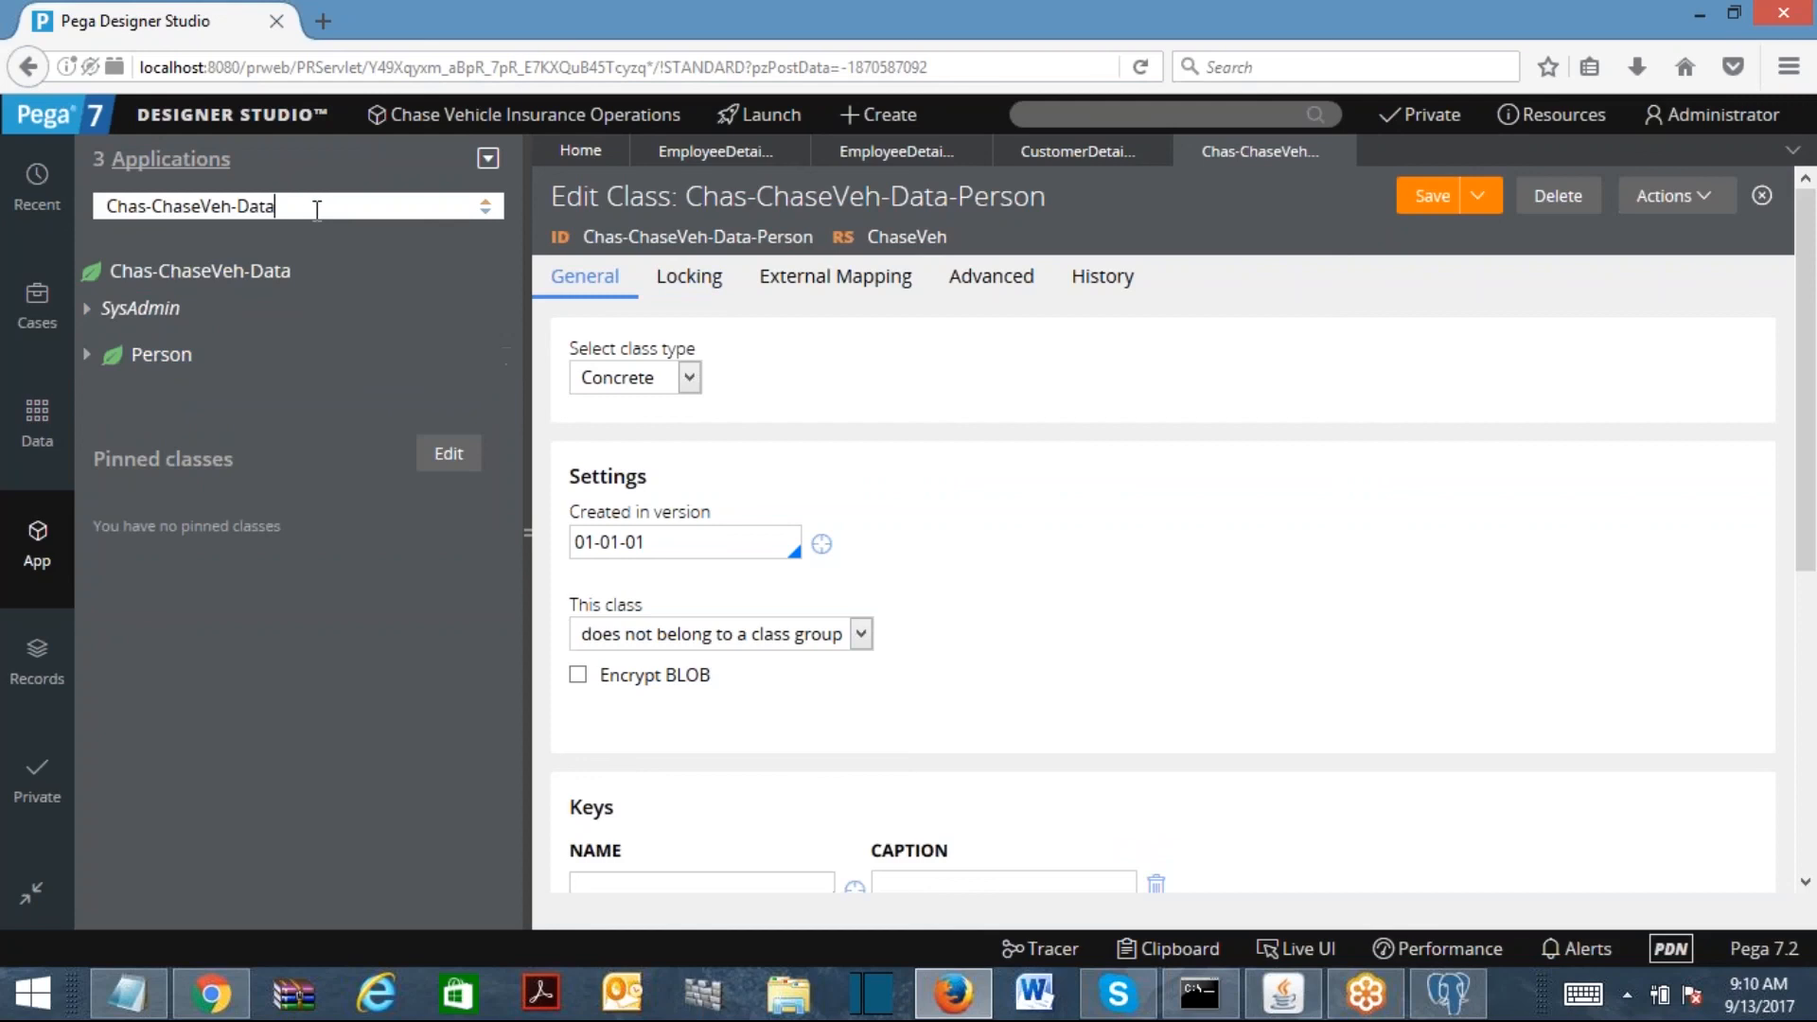
Step: Show the Chas-ChaseVeh-Data-Person class in the explorer and bring up its actions
text(-Person)
click(289, 271)
right_click(206, 289)
mouse_move(222, 305)
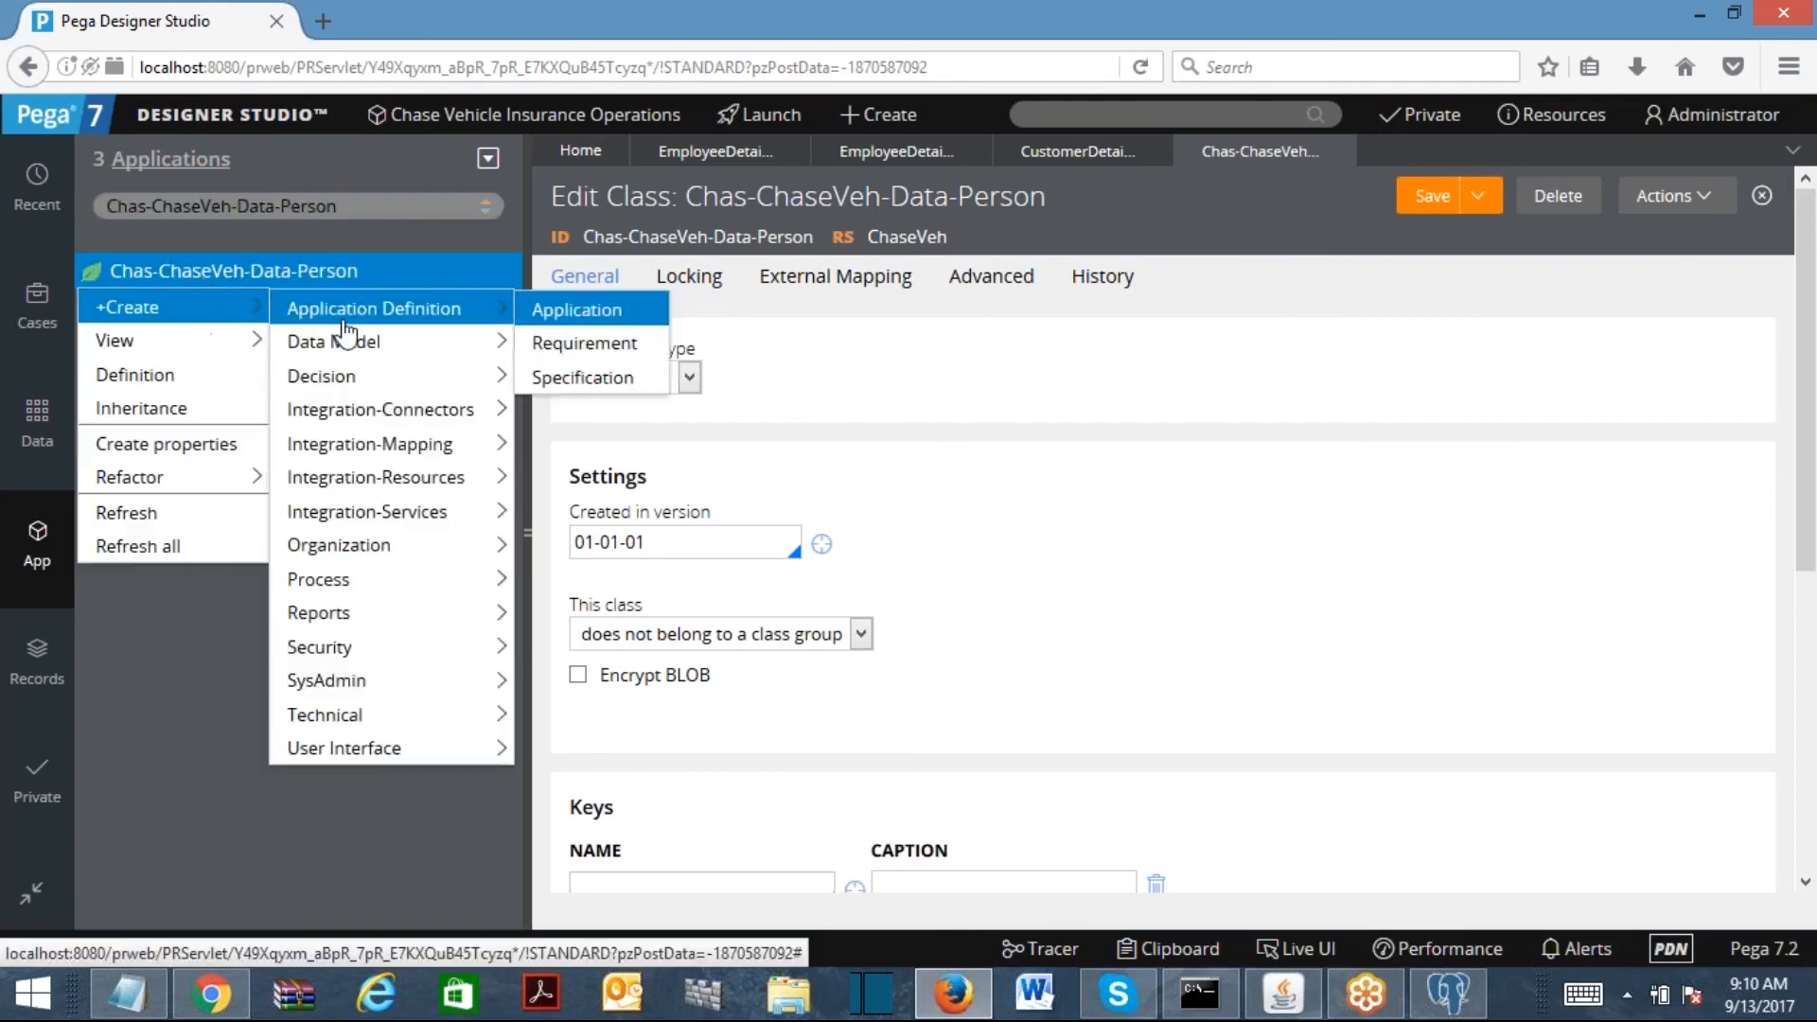
mouse_move(345, 343)
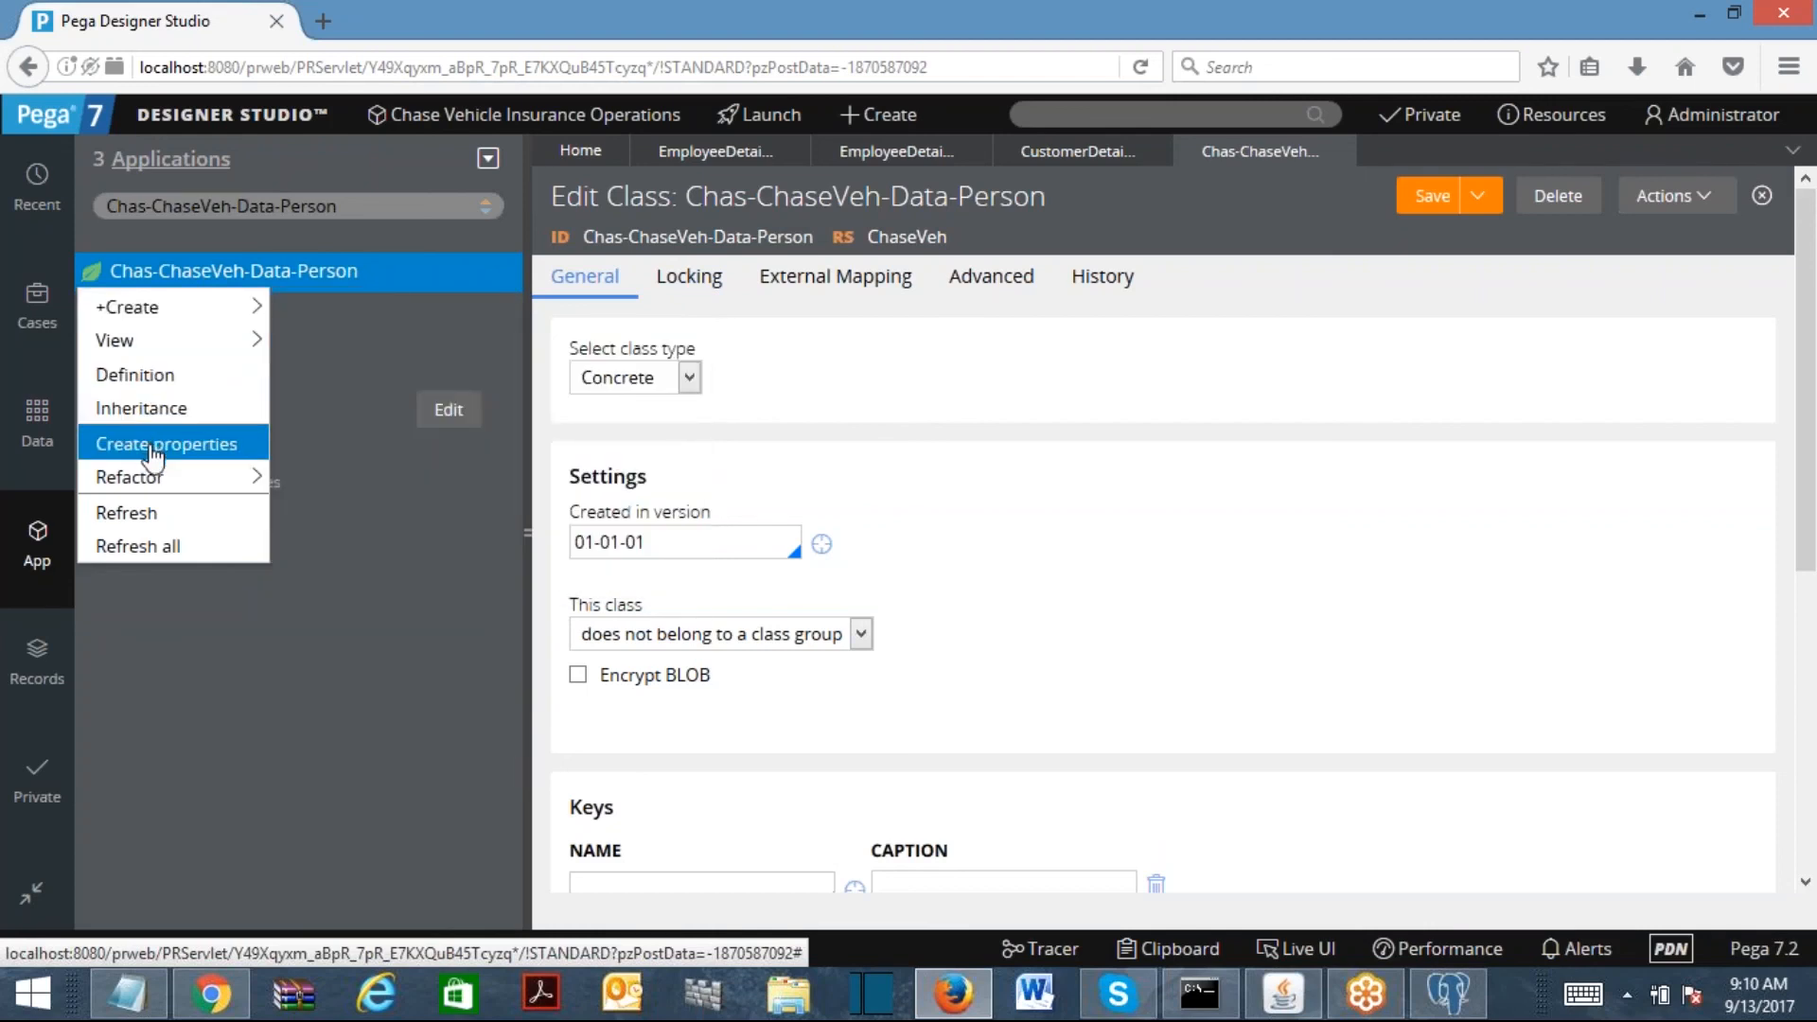
mouse_move(156, 312)
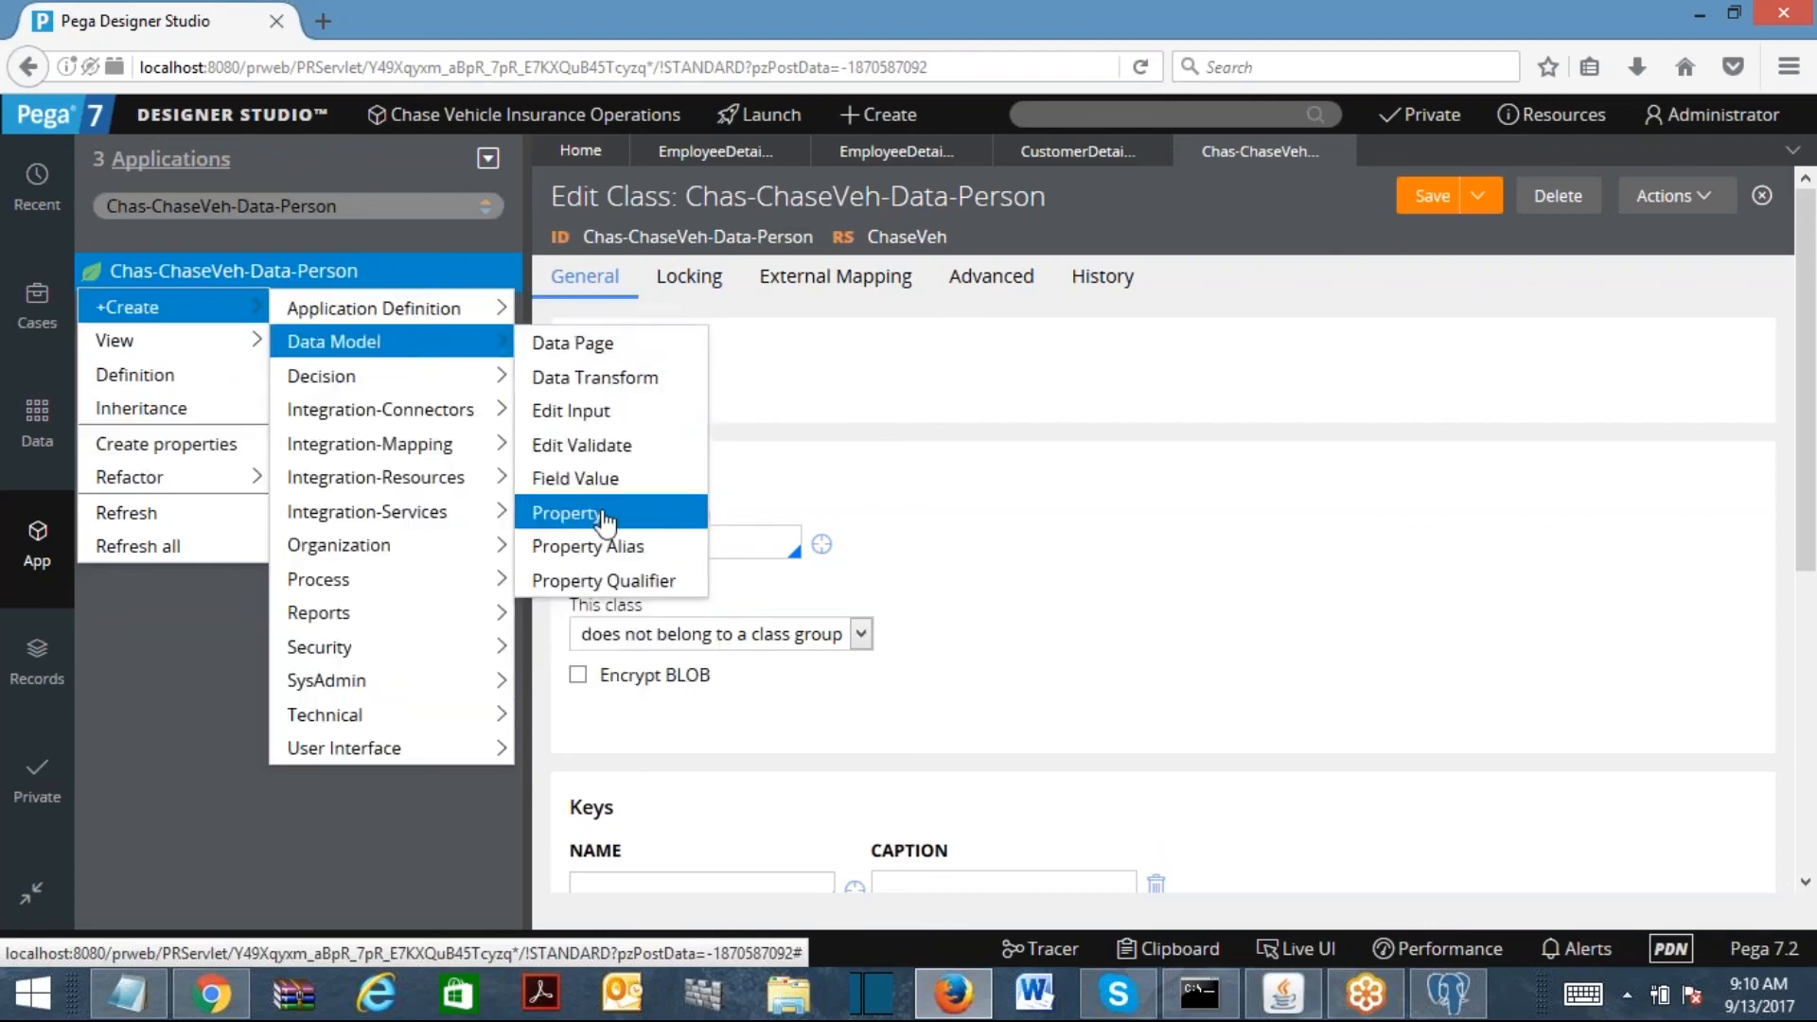
Step: Create and save a First Name property in the Person class
click(605, 512)
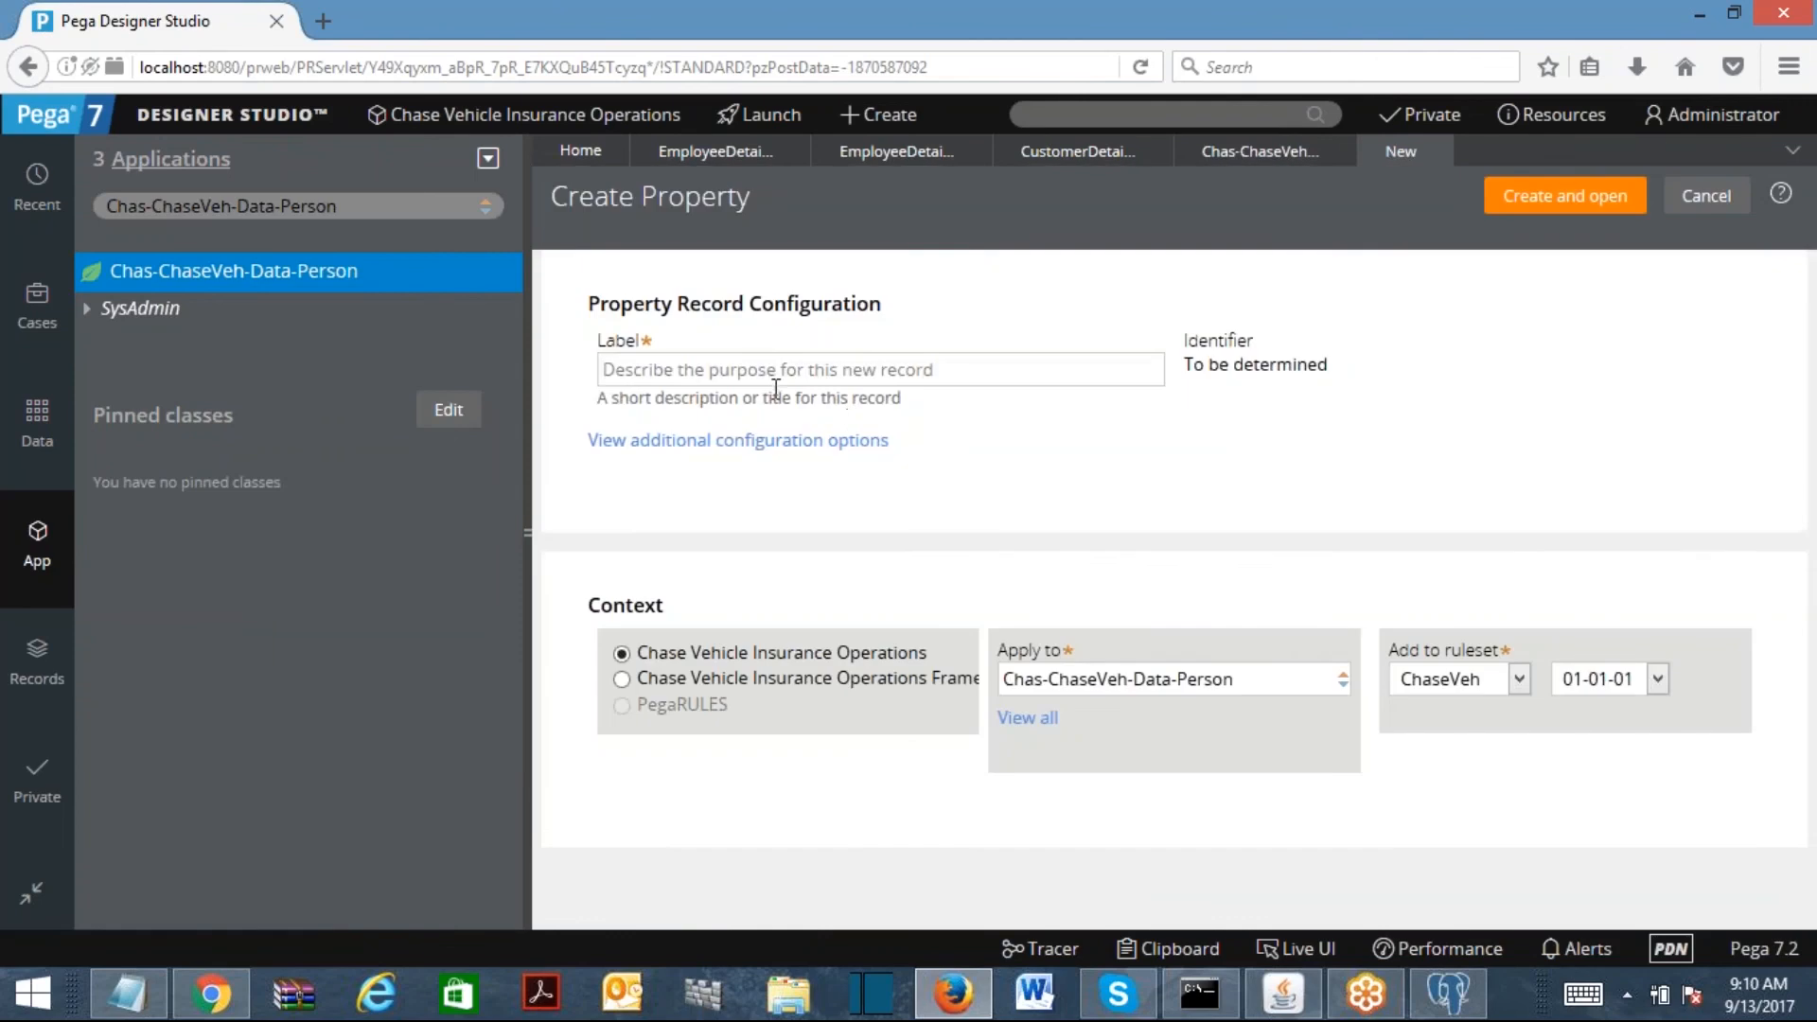
click(771, 373)
text(First Name)
key(Left)
key(Left)
key(Left)
key(Left)
key(End)
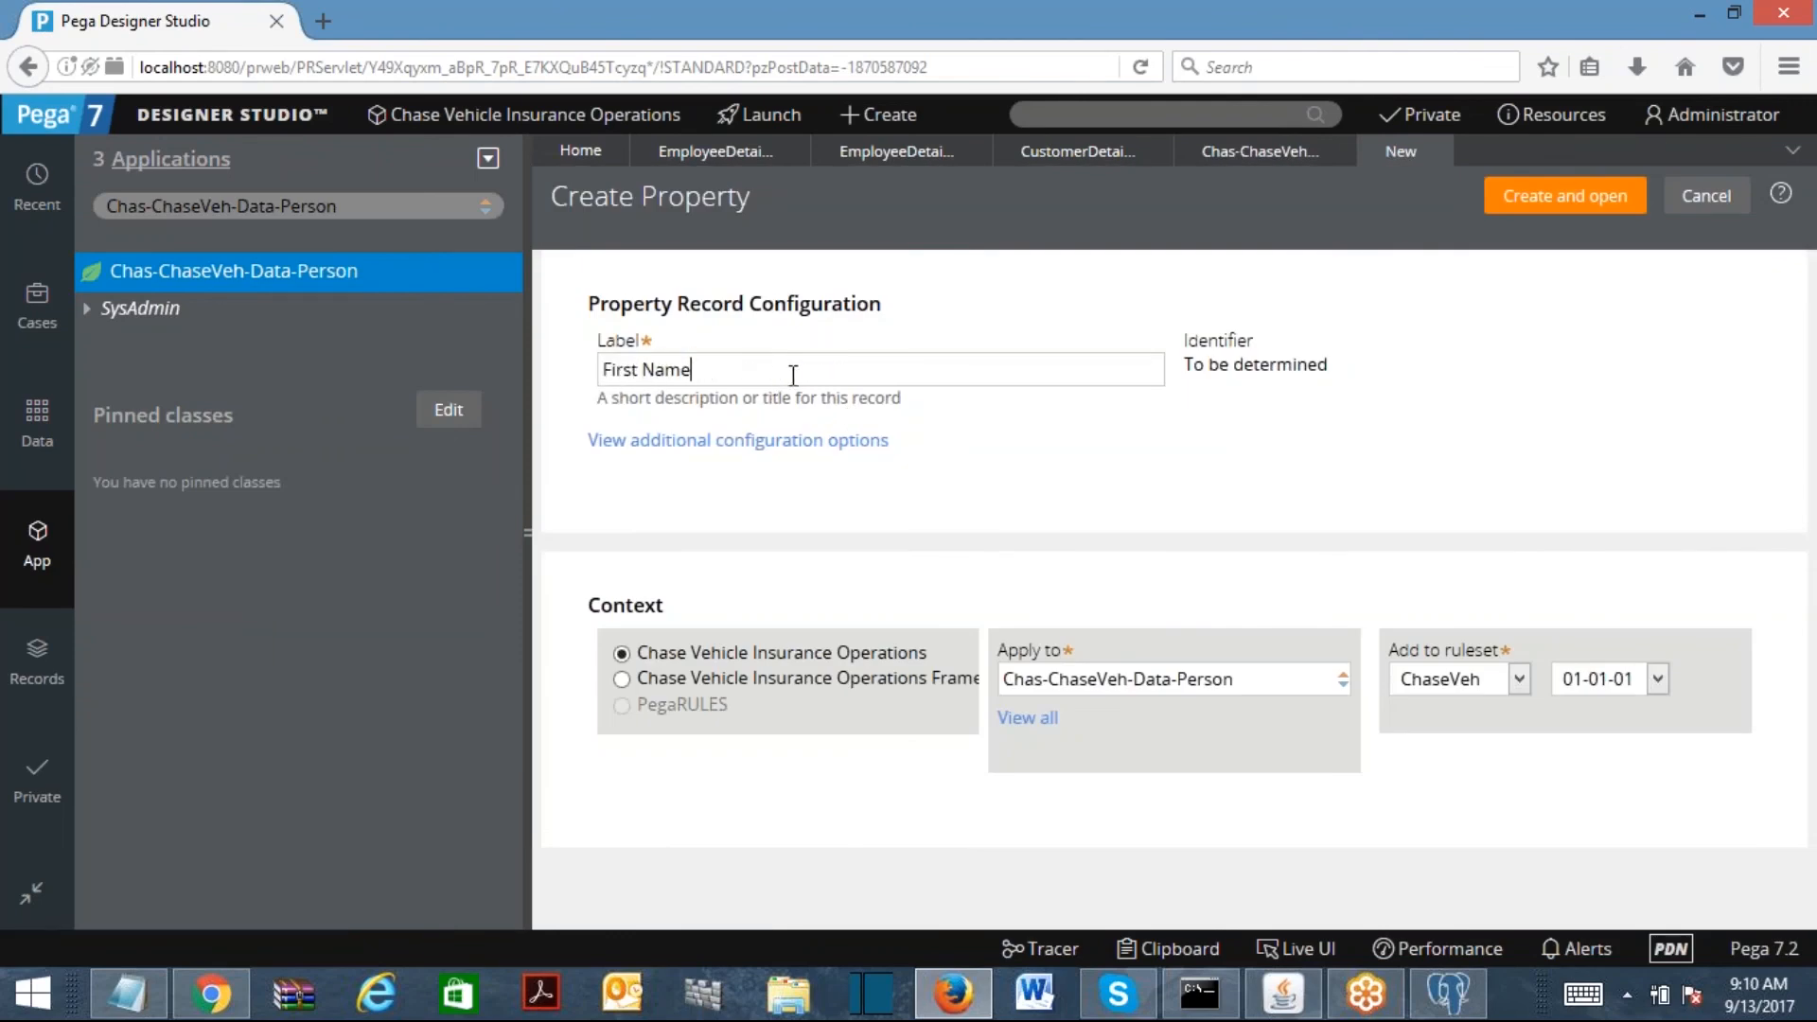
click(1563, 196)
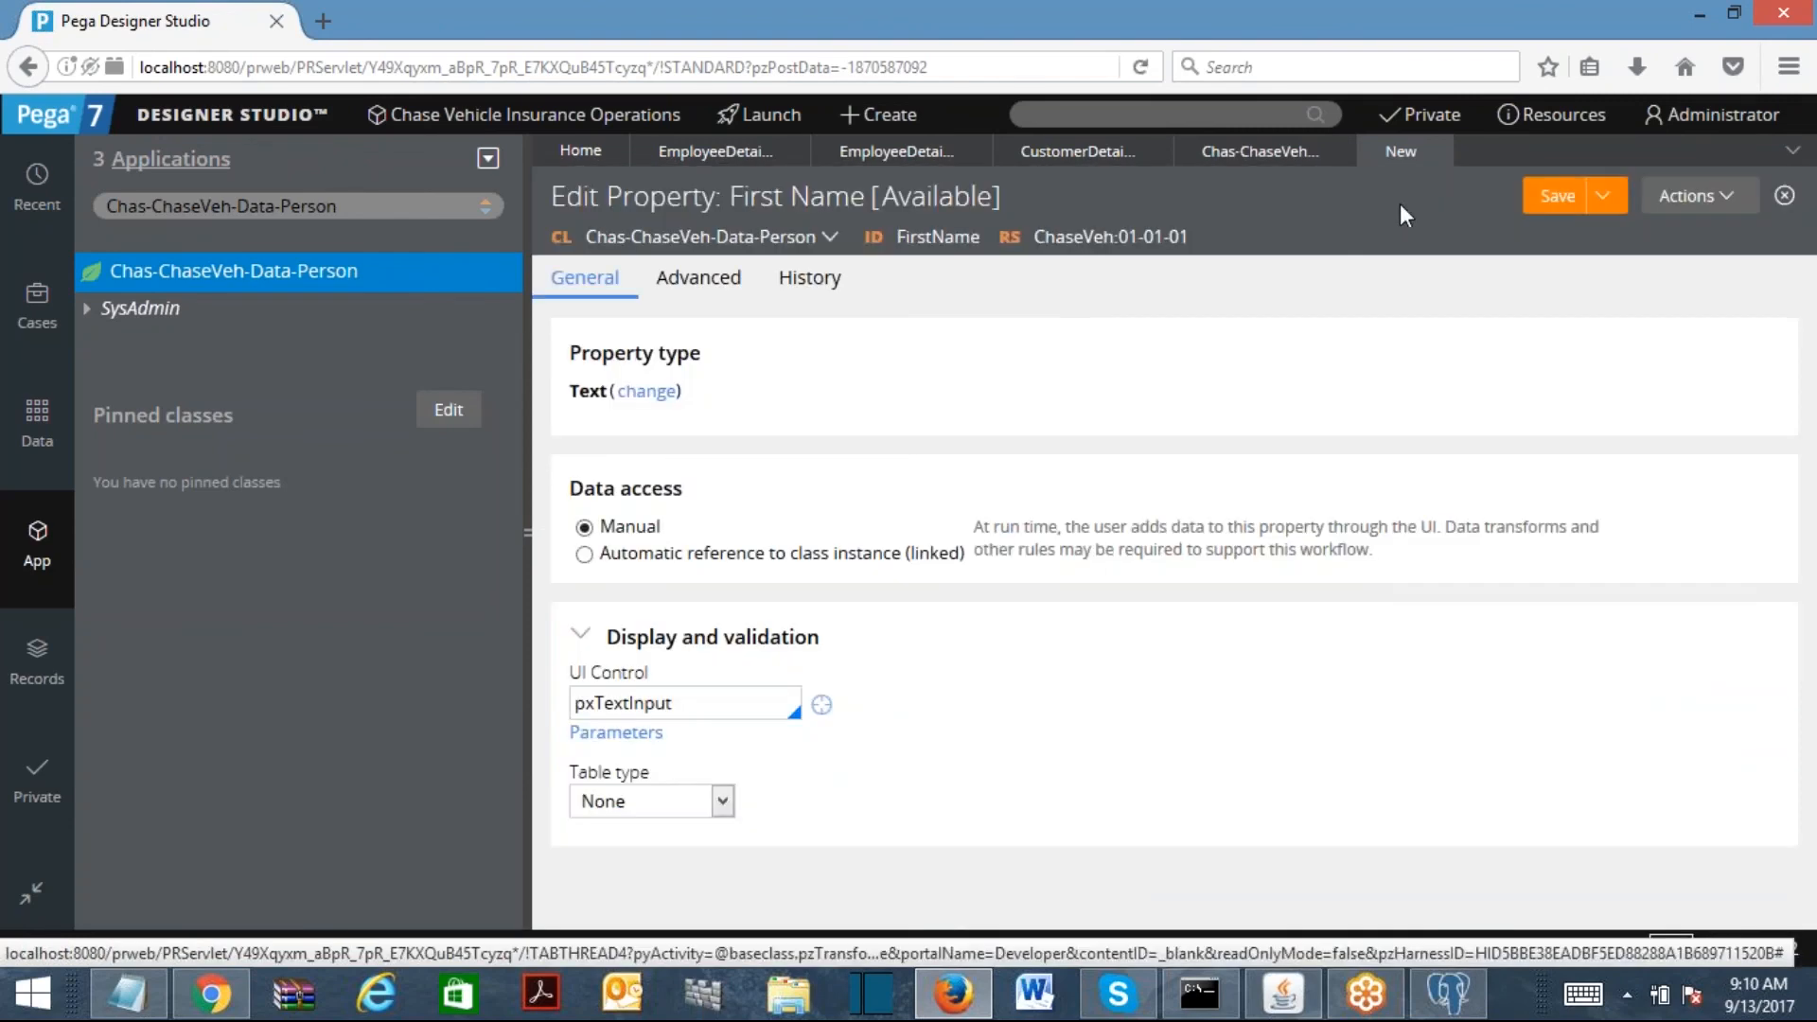
click(1556, 196)
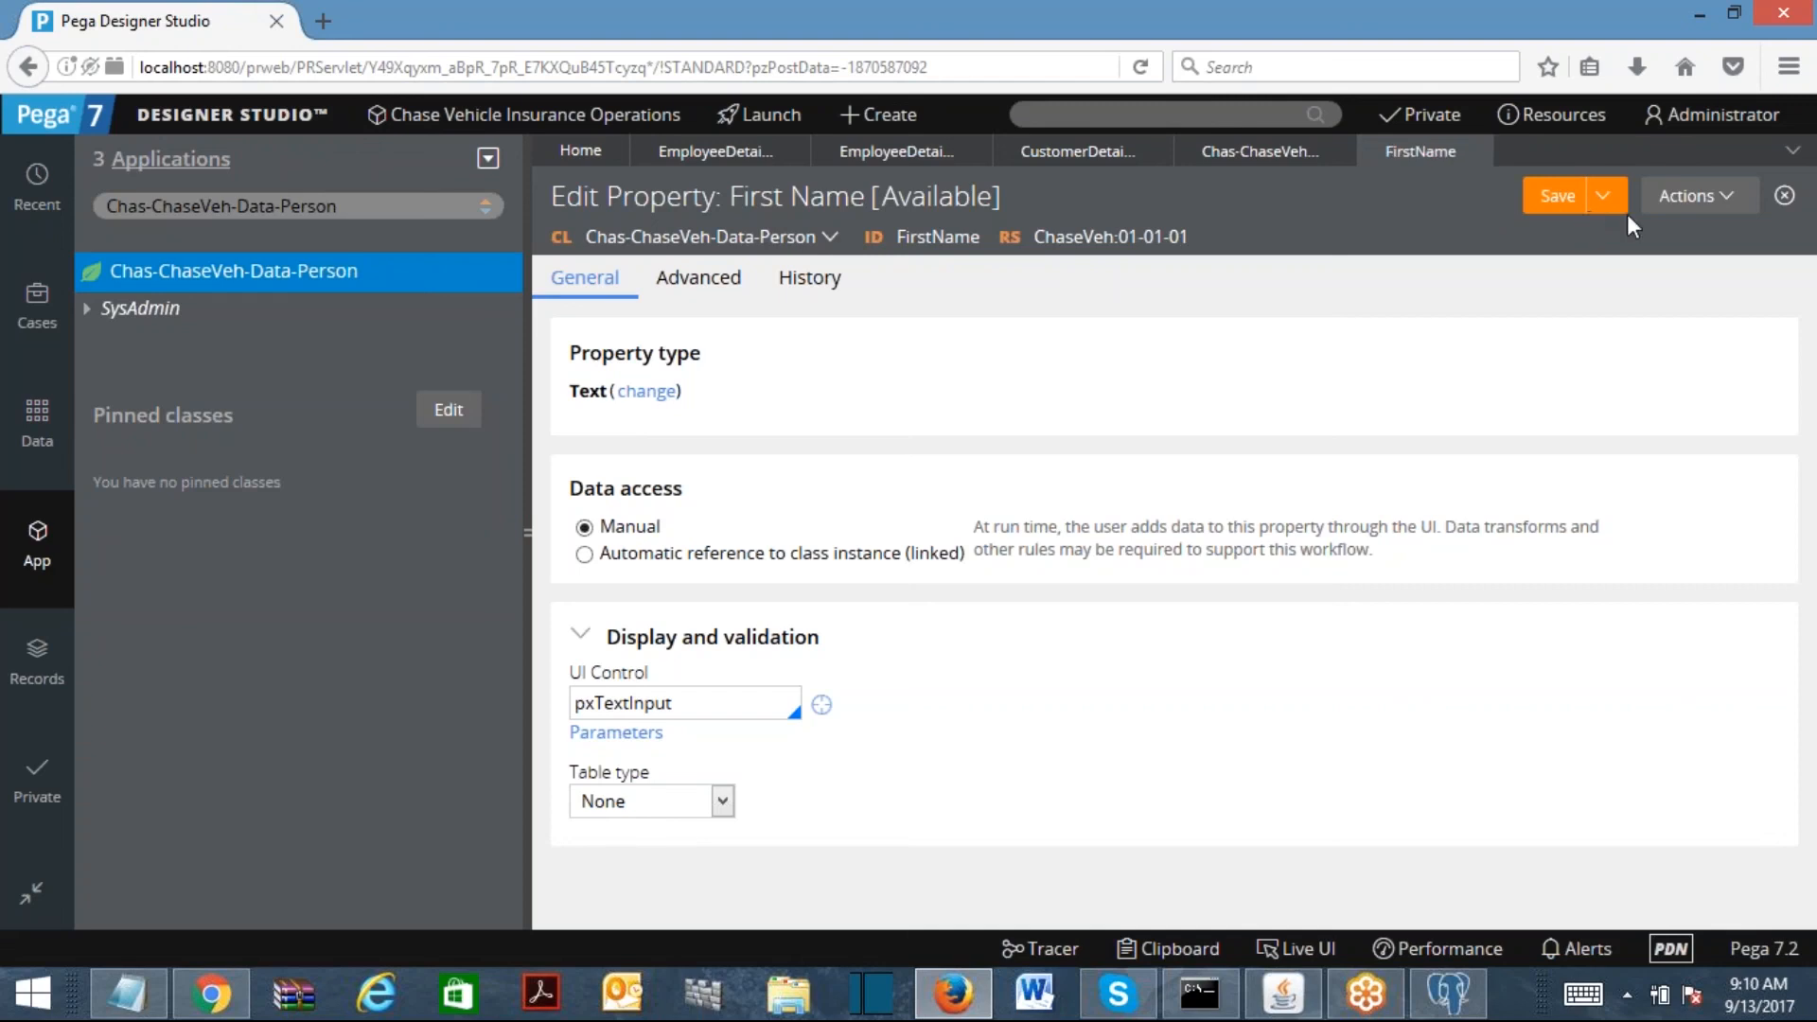
Step: Create a Last Name property in the Person class
click(1713, 199)
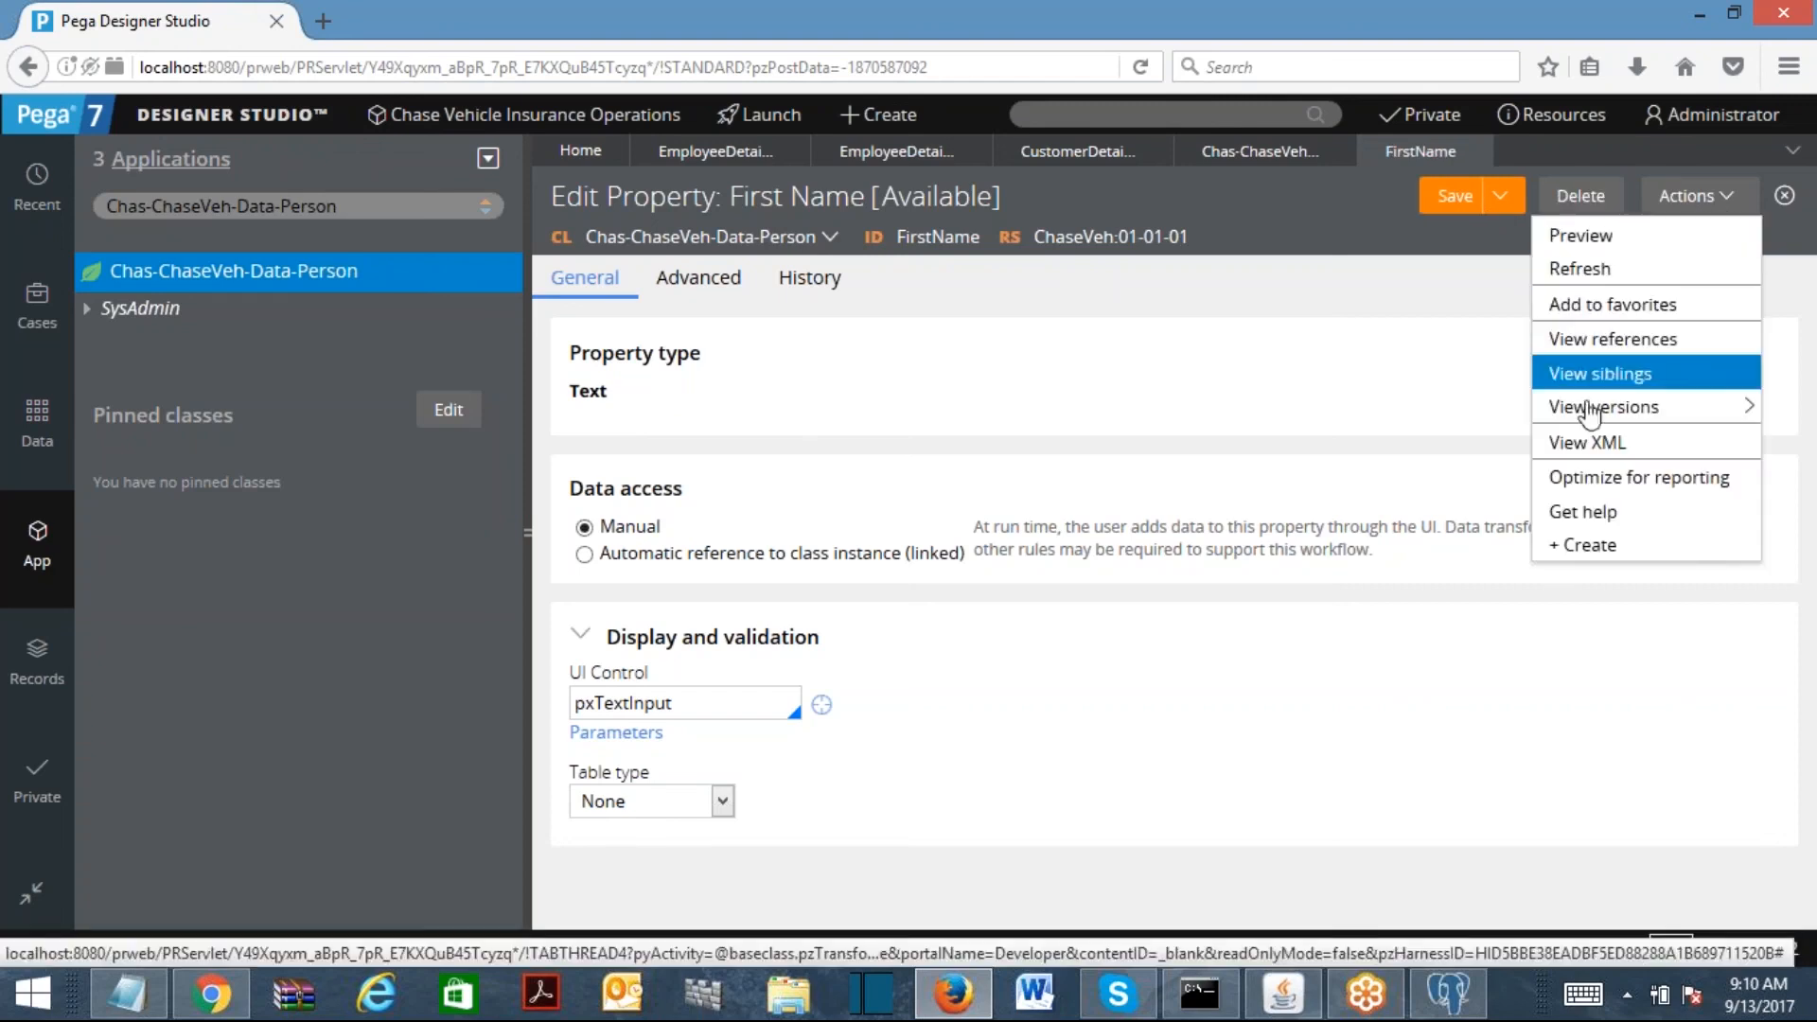
click(1580, 545)
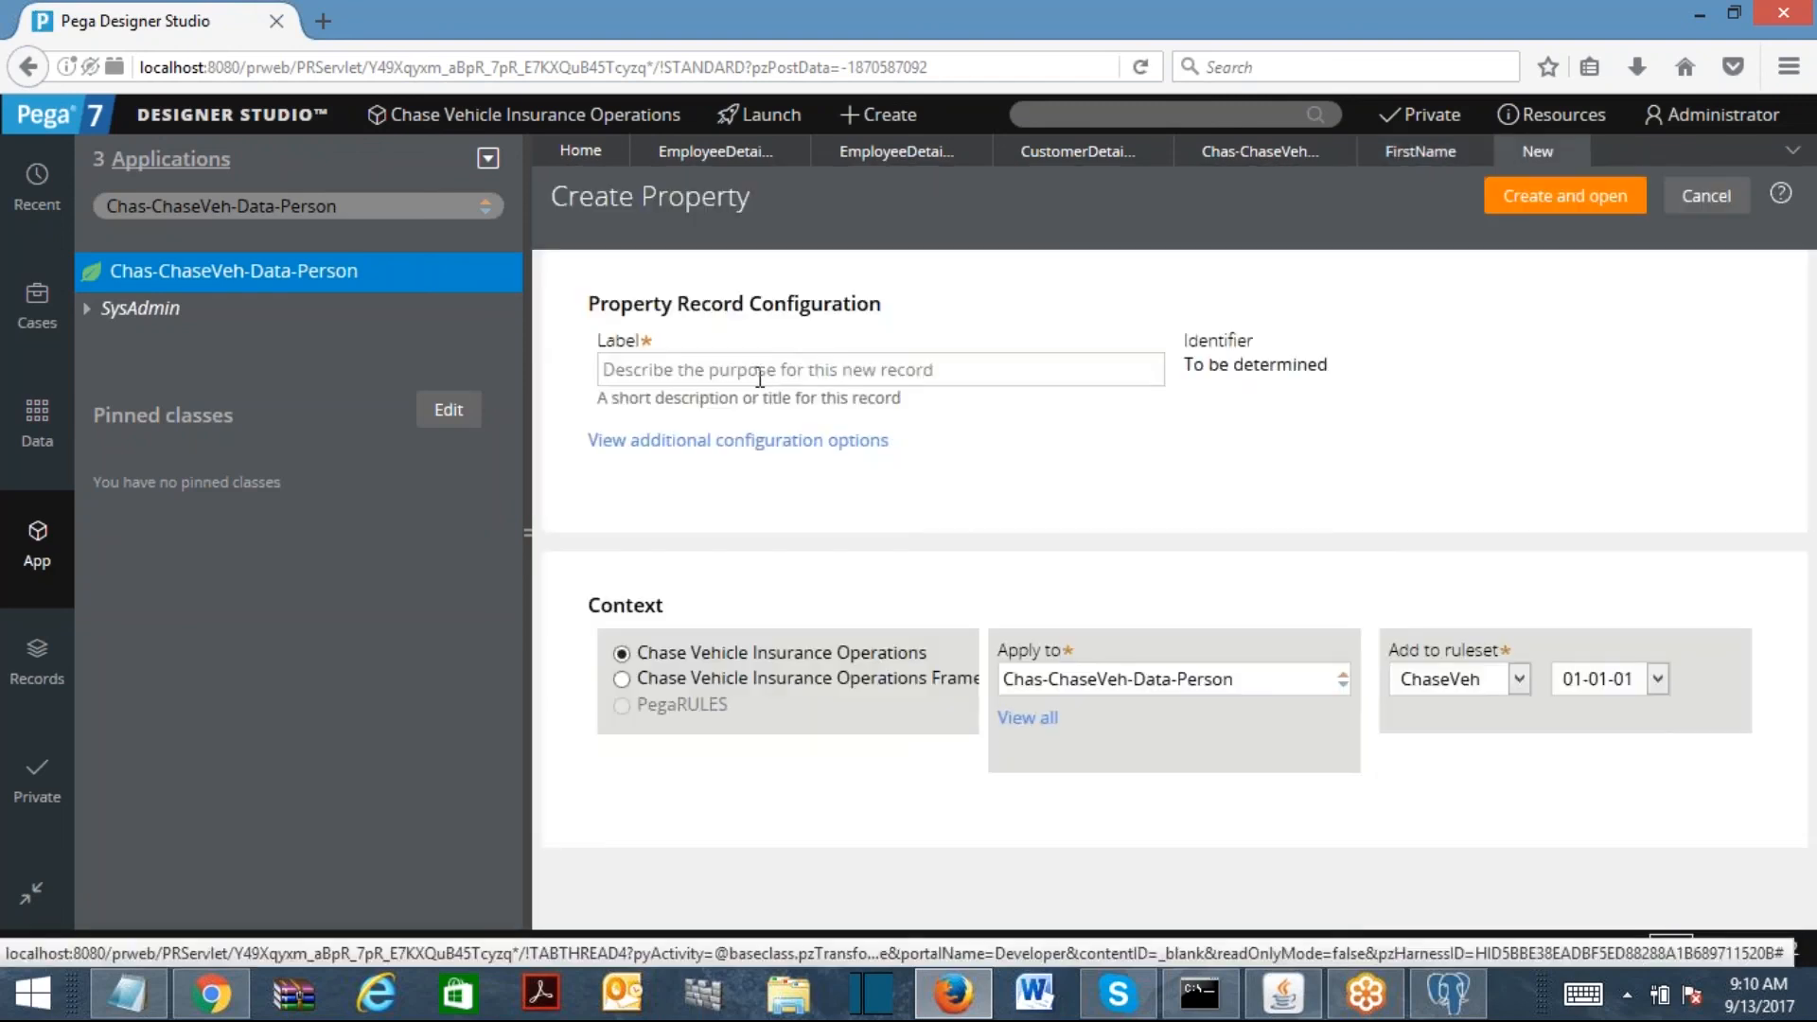
text(Last Name)
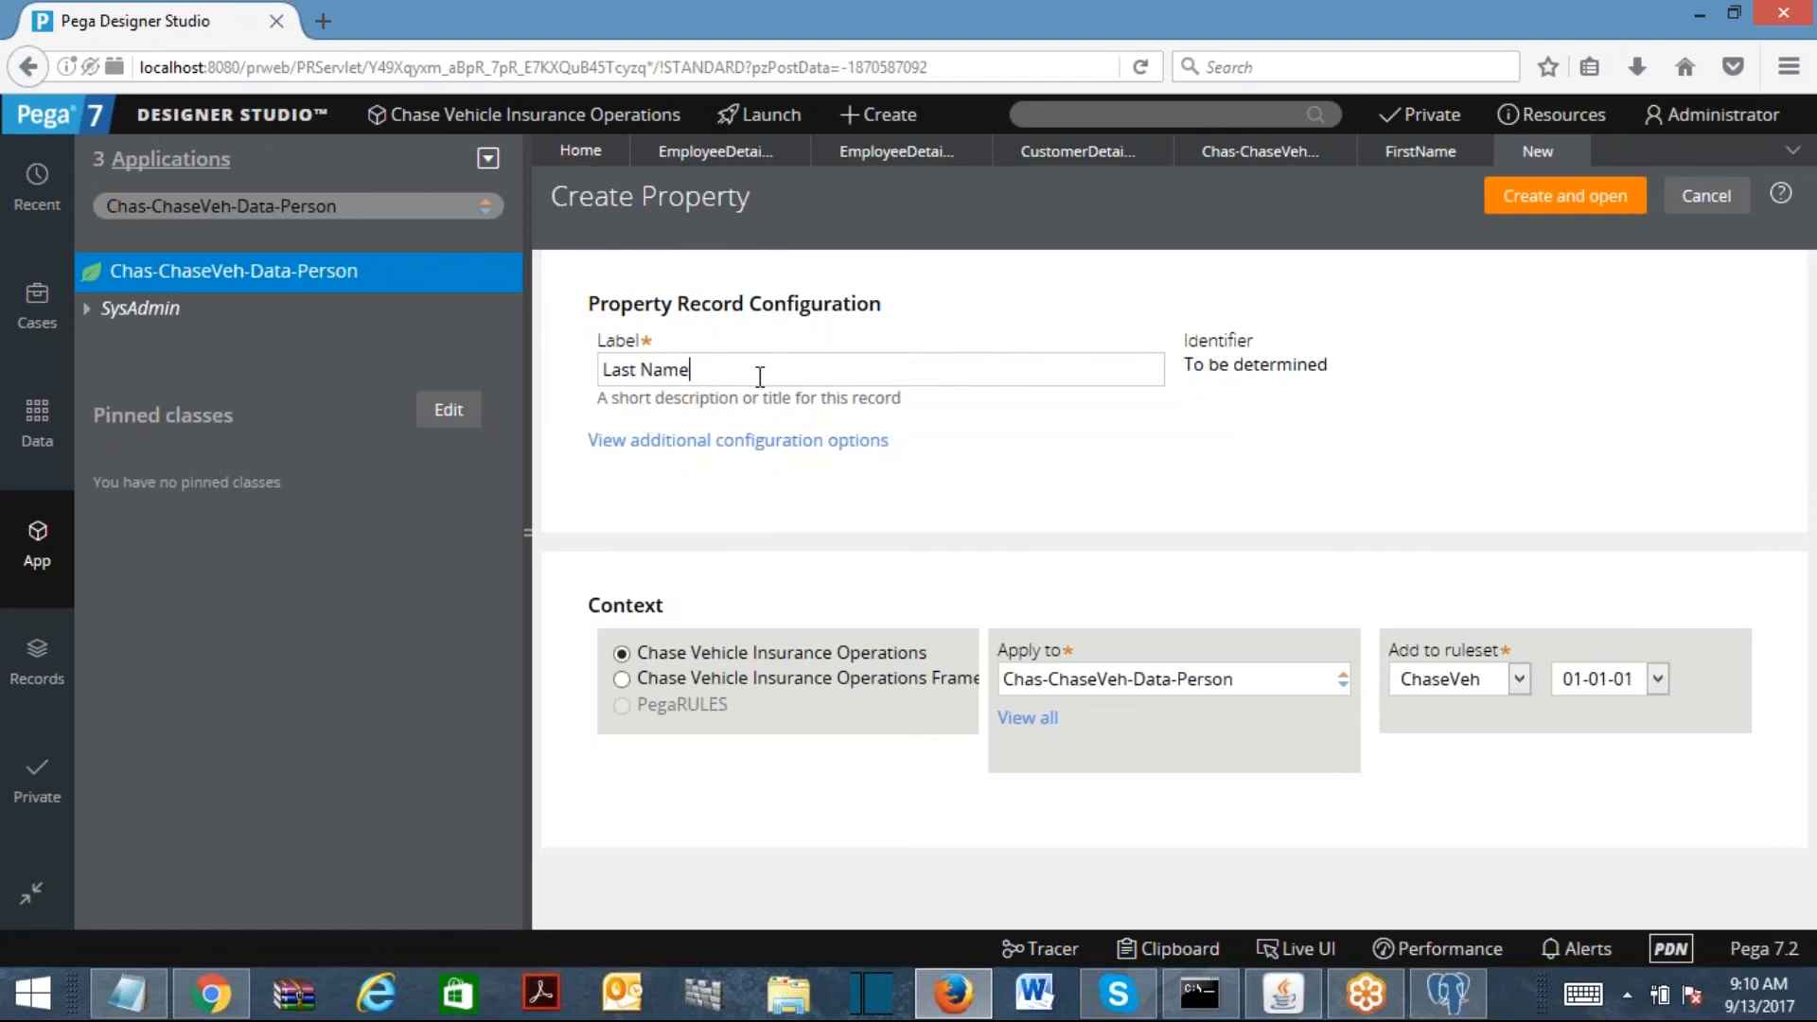
click(1524, 201)
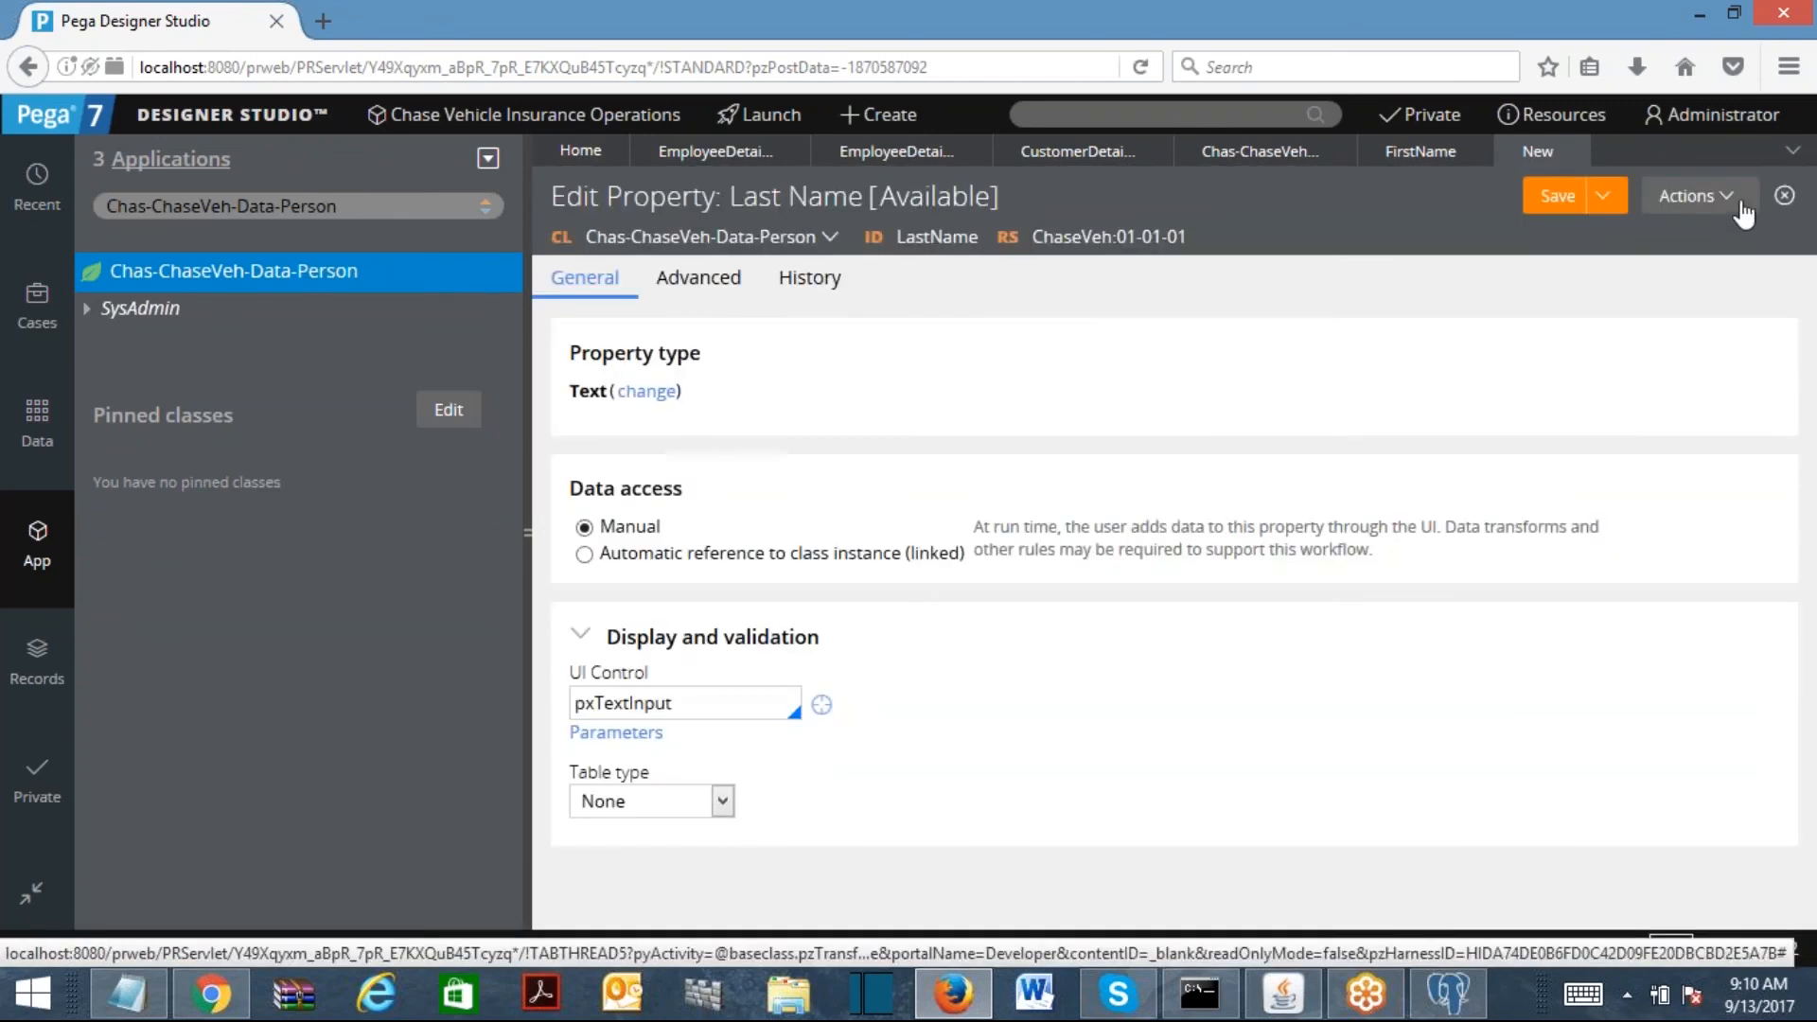
Step: Create a Gender property displayed with the pxRadioButtons control
click(1733, 199)
click(1608, 407)
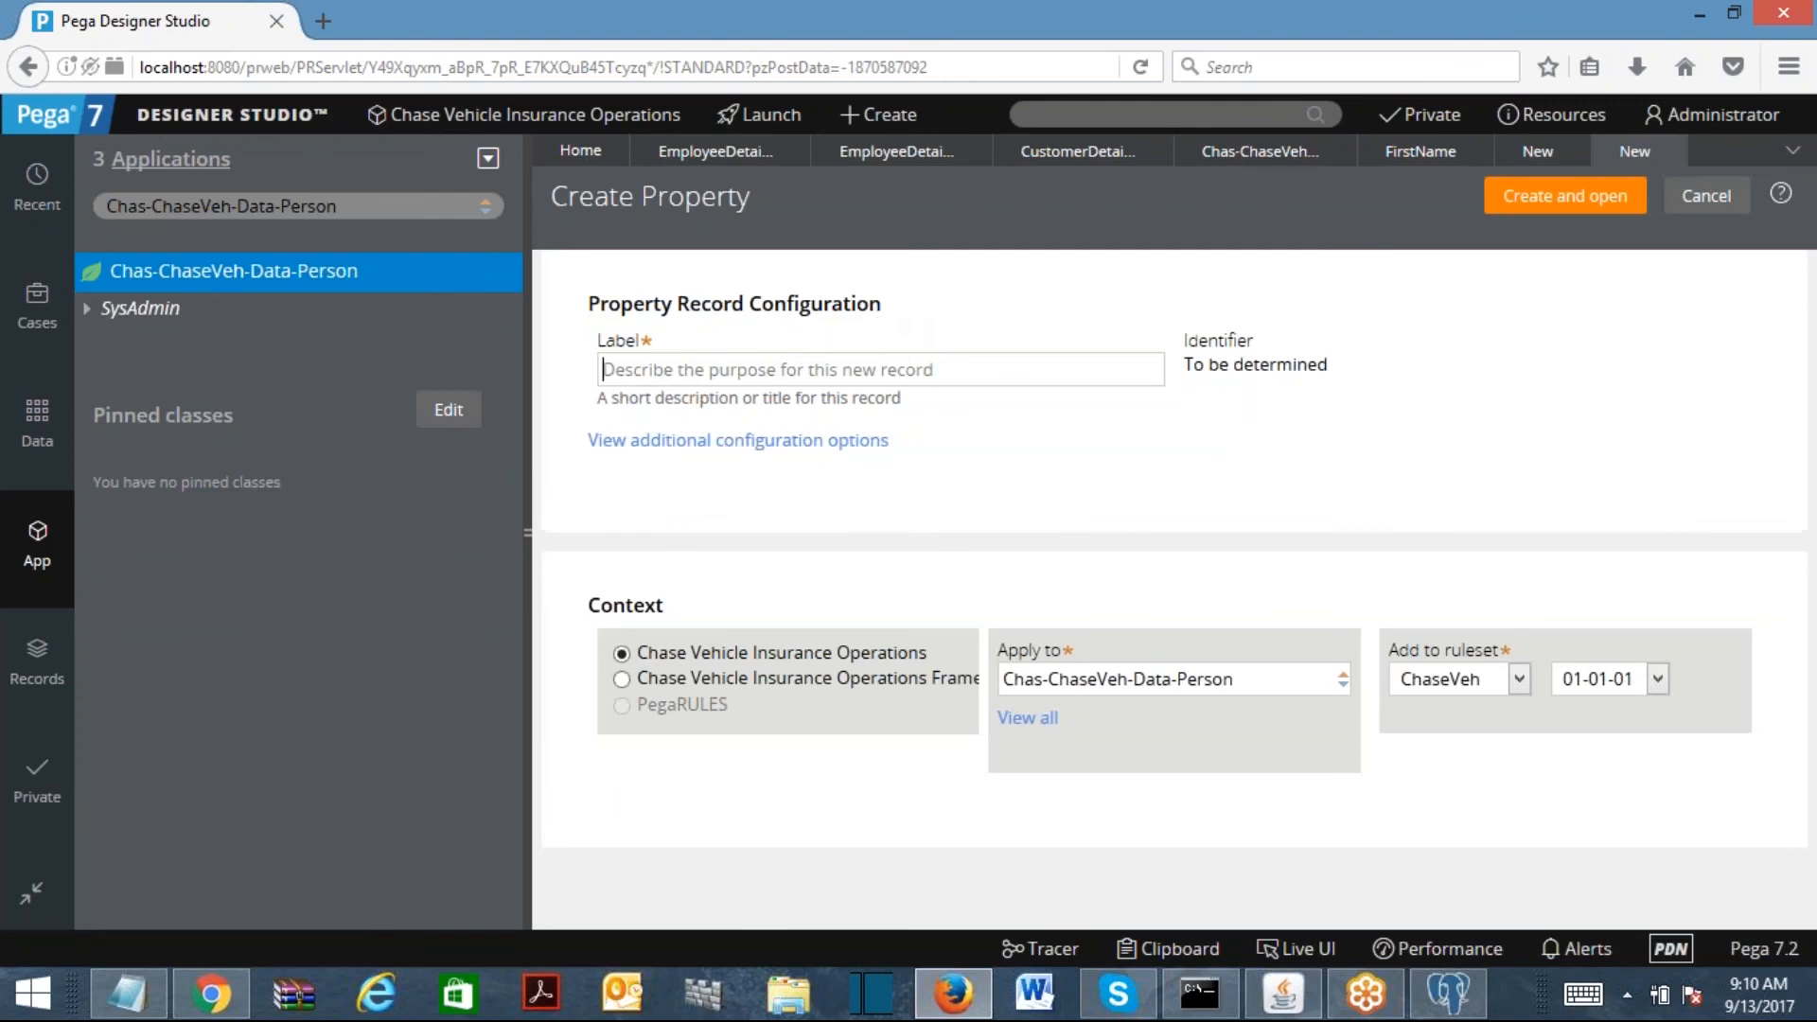
text(Gender)
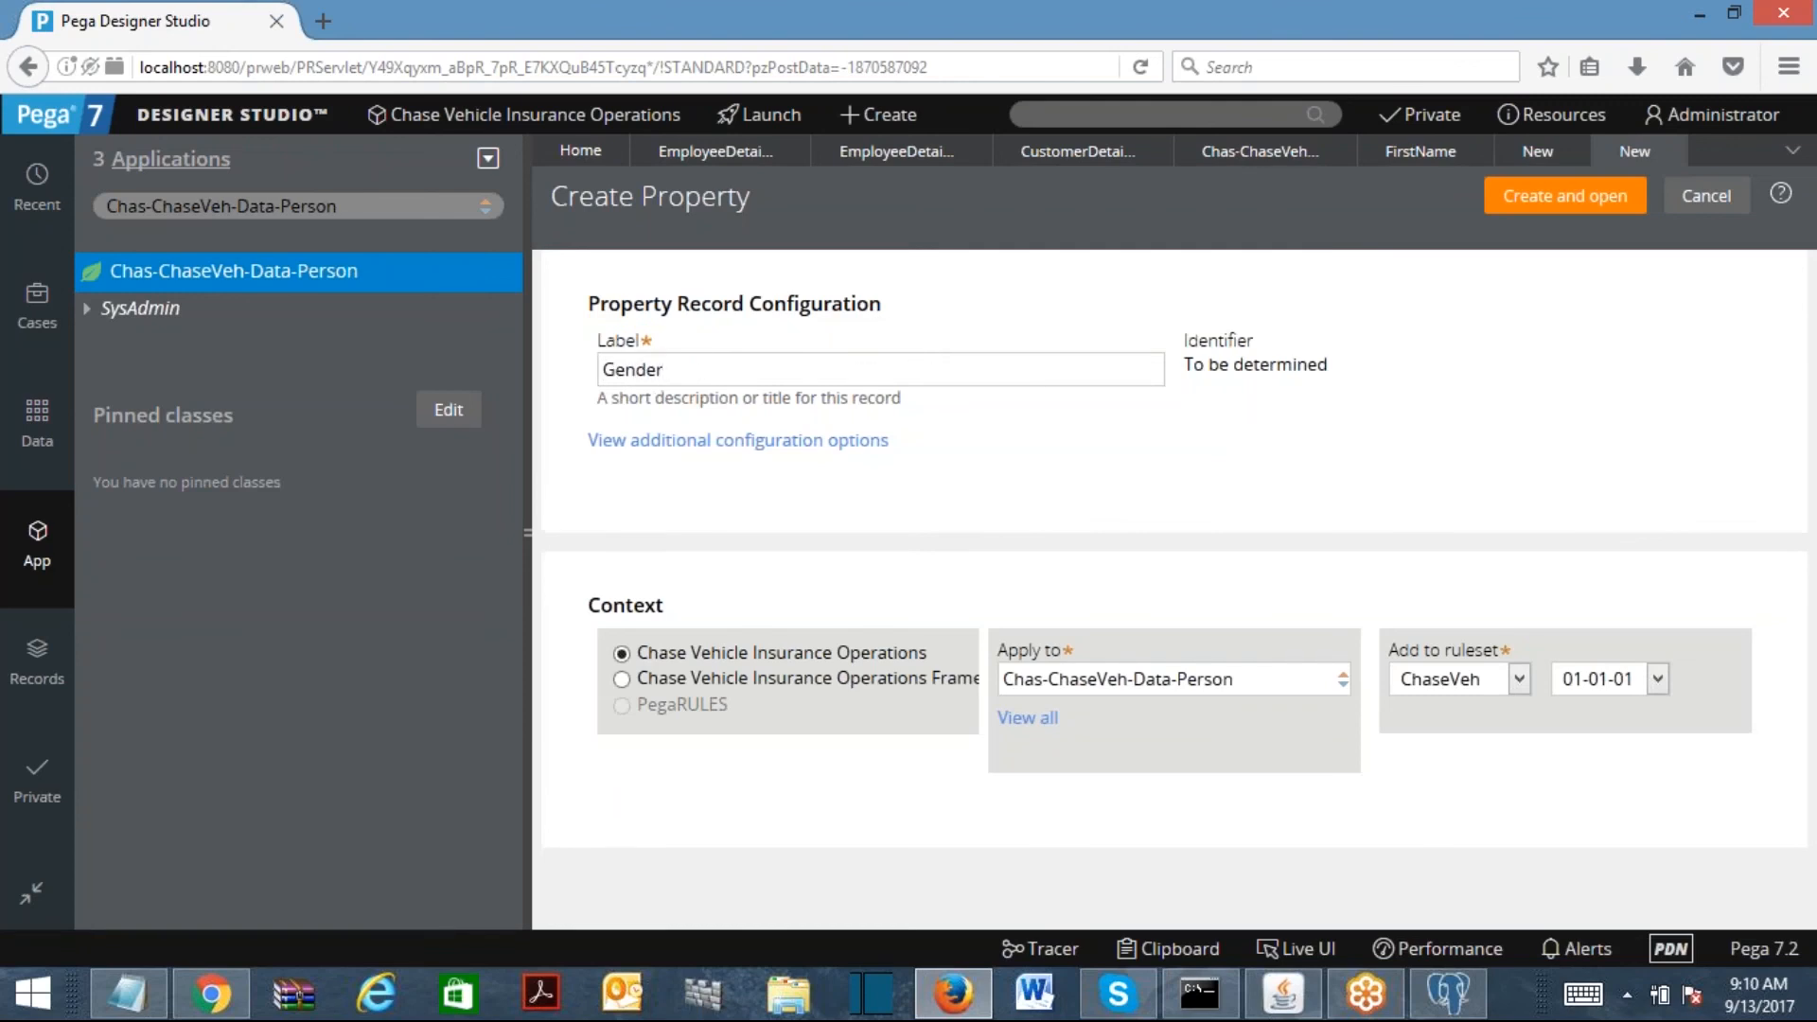
click(1557, 199)
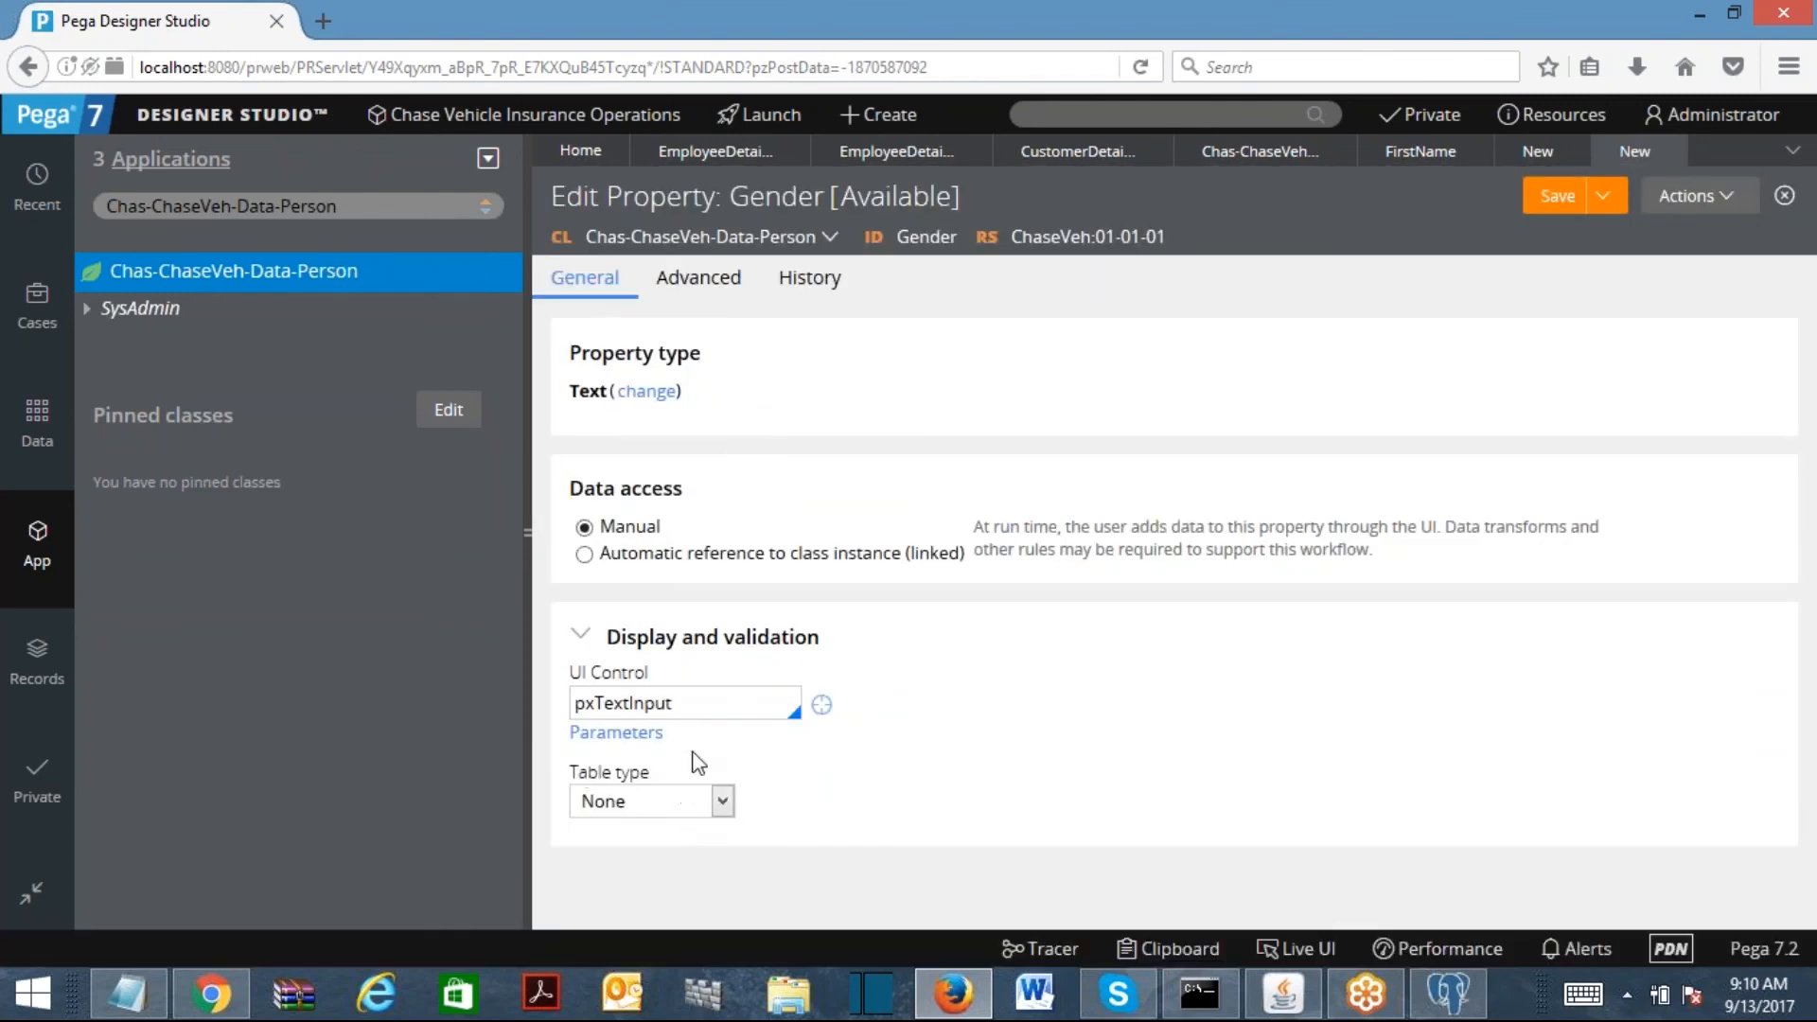
drag(594, 703, 840, 719)
text(Radio)
key(Return)
Step: Give Gender a local list of allowed values Male and Female, and save it
click(702, 797)
click(639, 853)
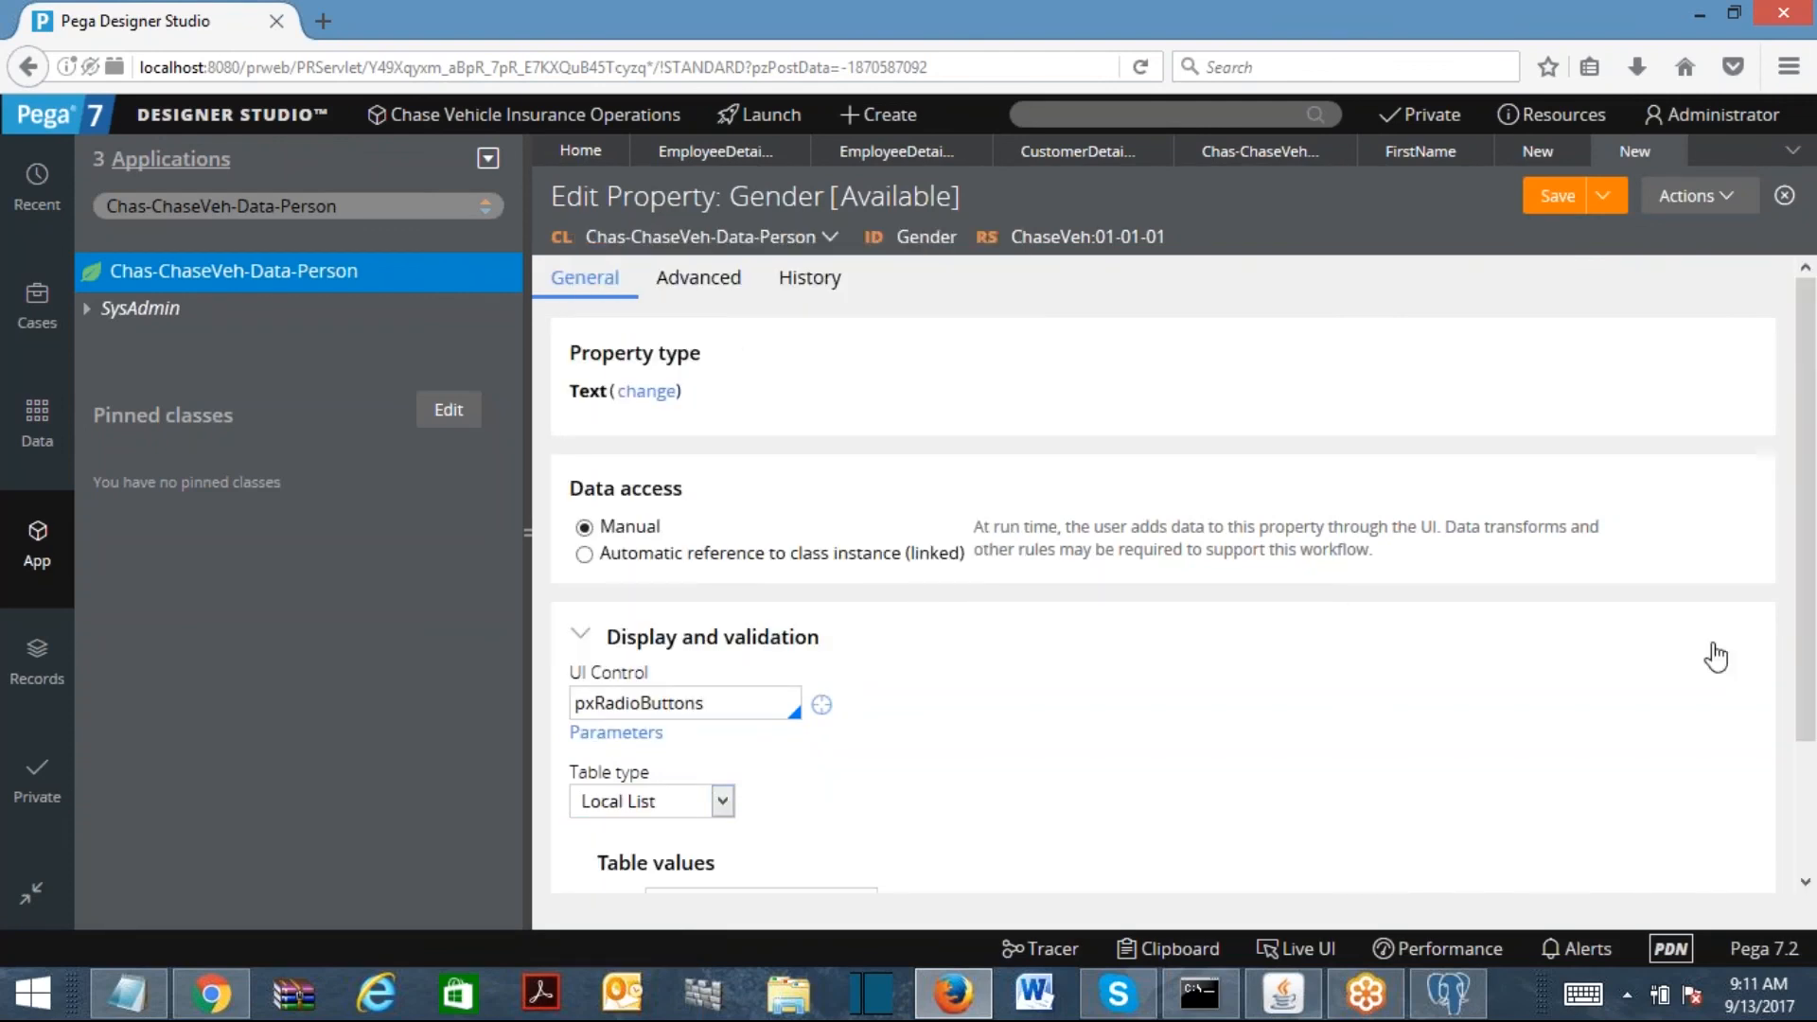
scroll(1789, 662, down, 2)
click(748, 746)
text(Male)
click(606, 788)
text(Female)
click(1549, 194)
Step: Save the Last Name property and close all rule tabs, leaving only Home
click(1541, 156)
click(1552, 198)
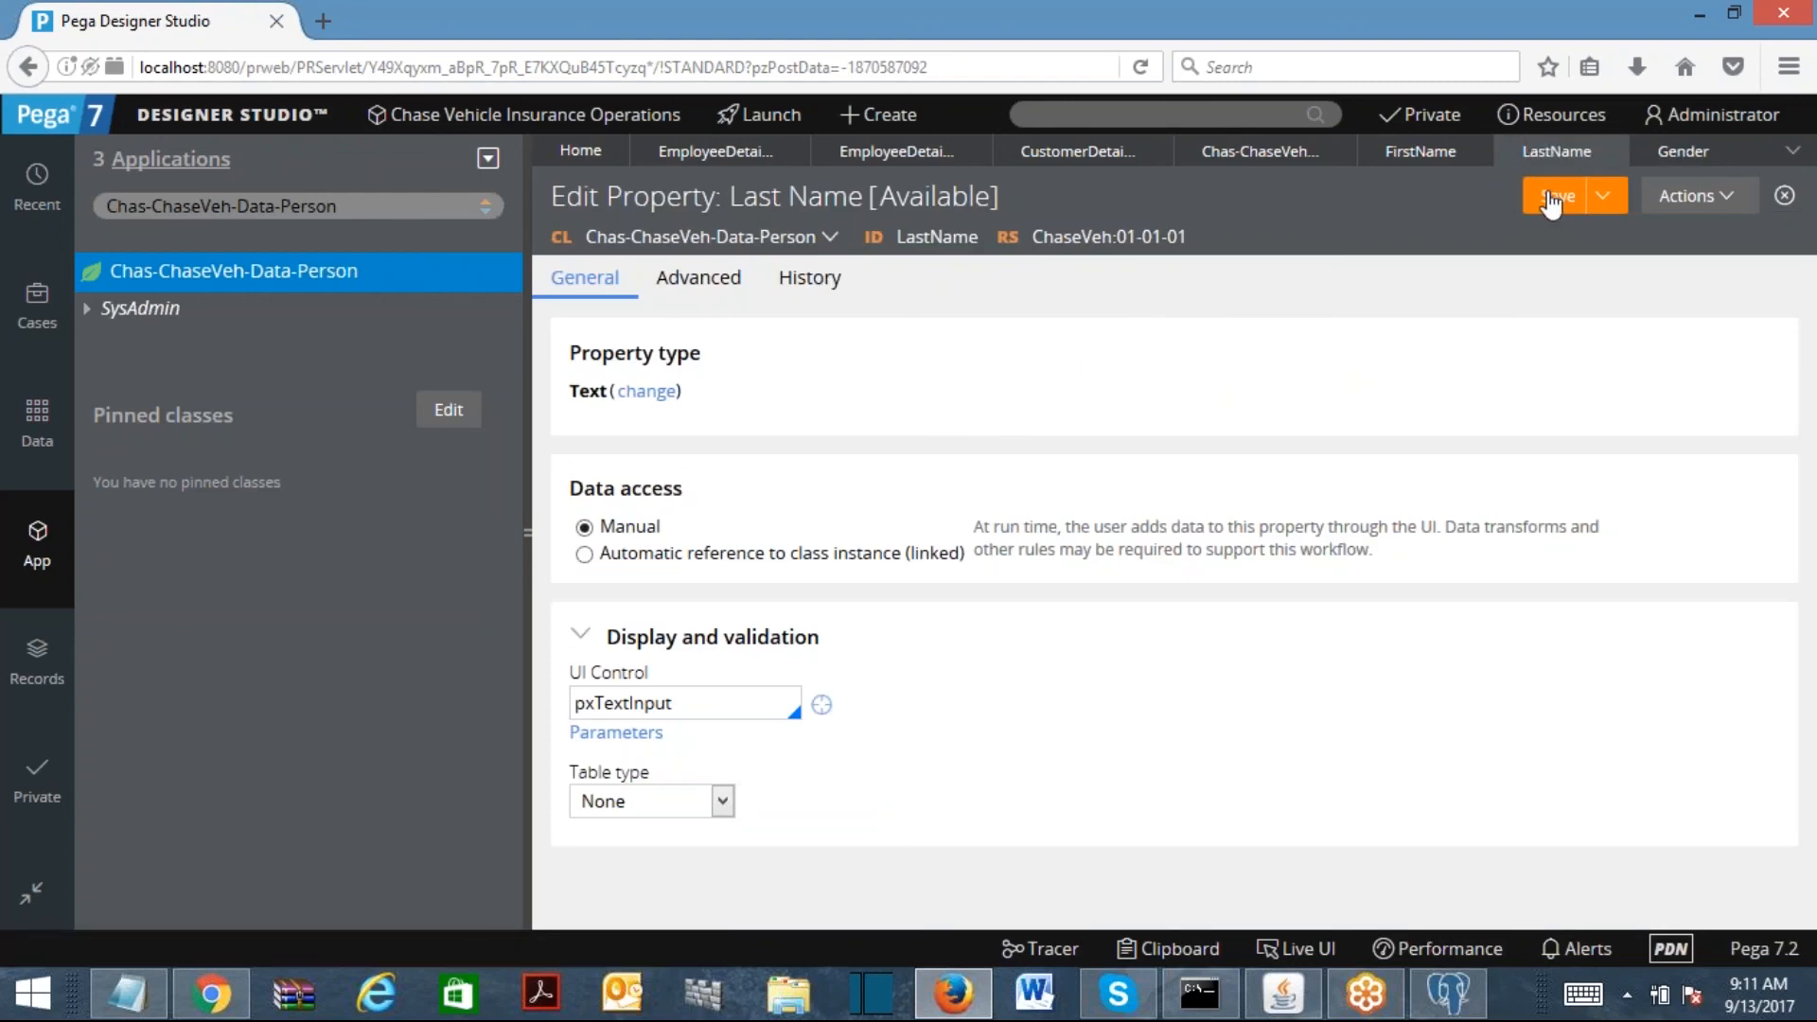
click(1479, 153)
click(1473, 153)
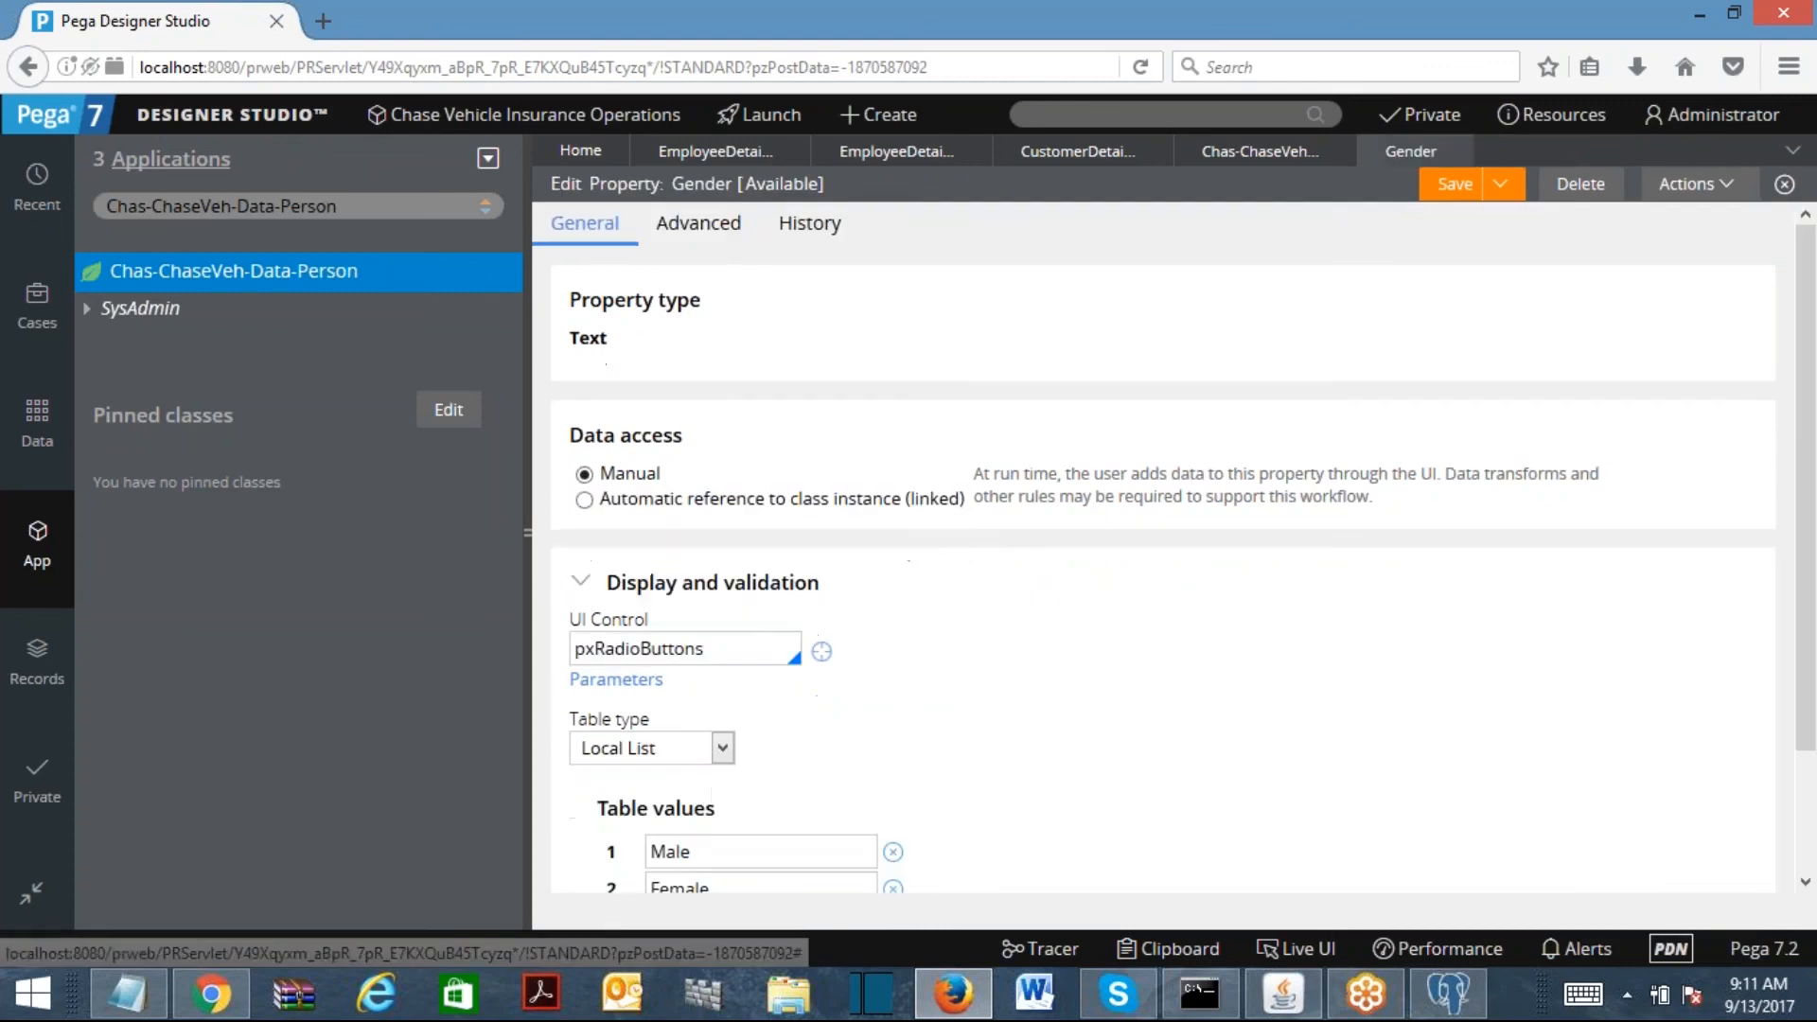
click(1472, 152)
click(1792, 149)
click(1727, 356)
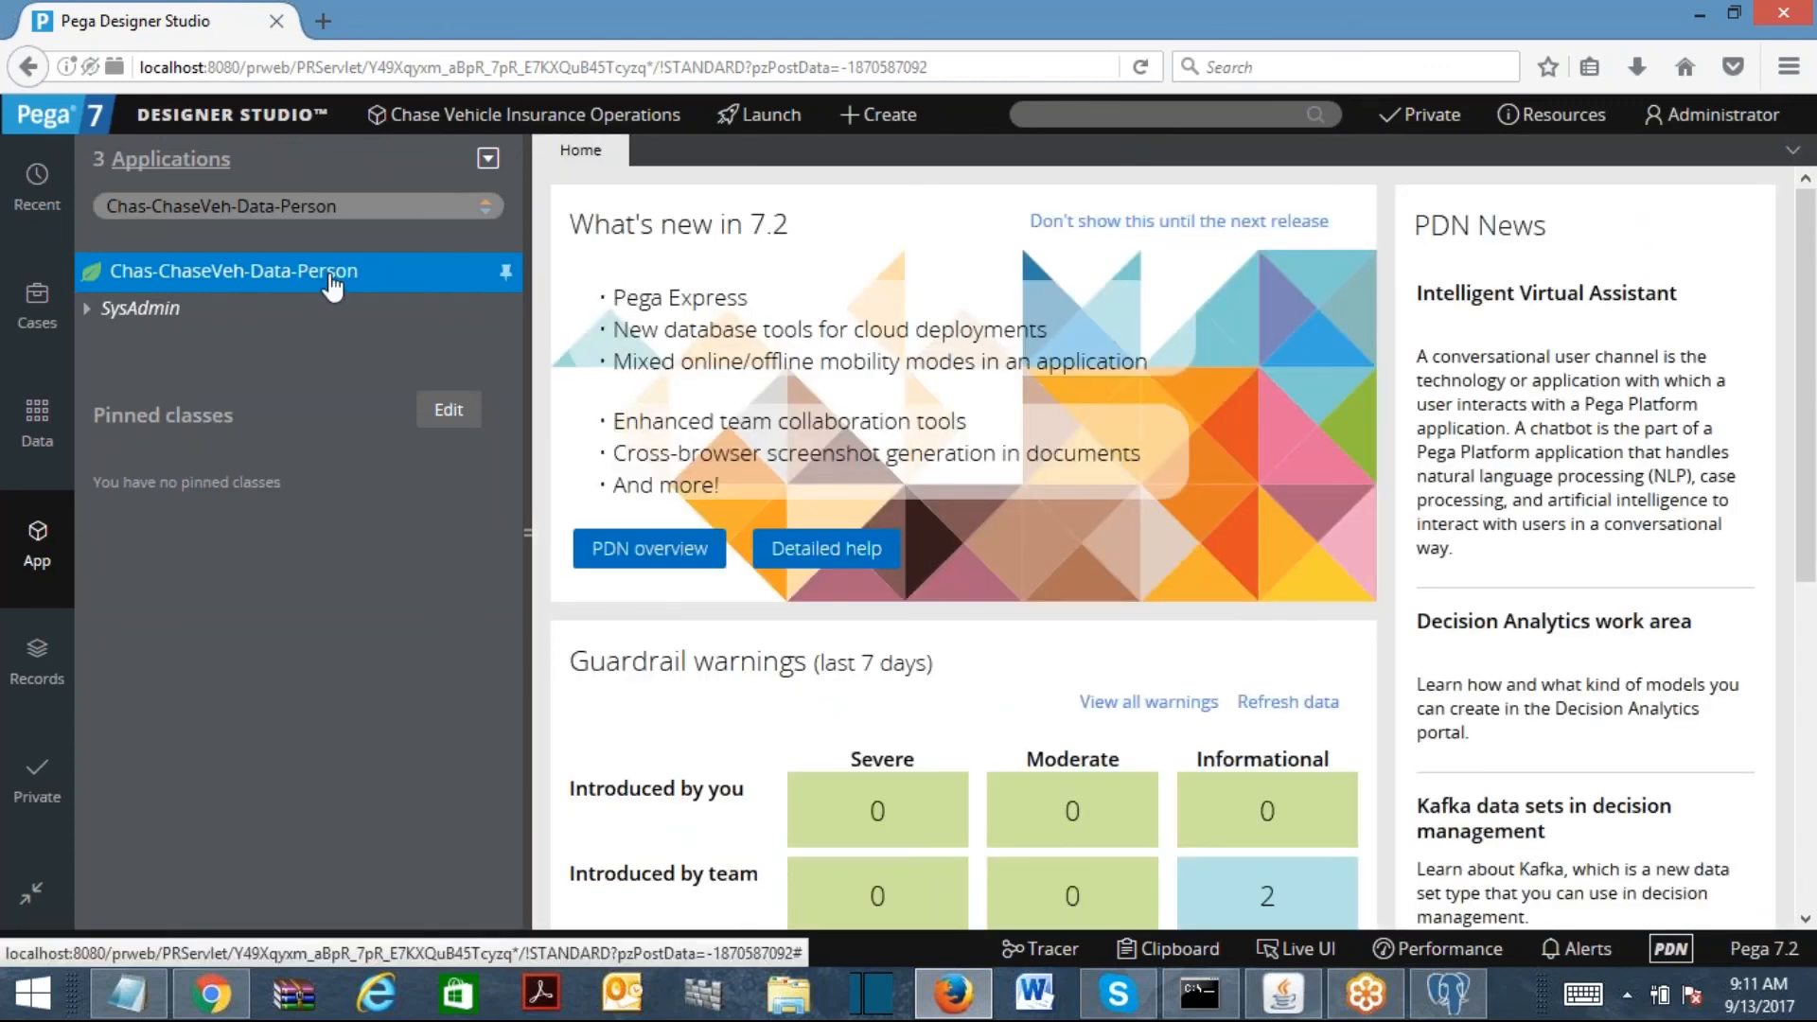
Step: Refresh the explorer and list the Person class's FirstName, Gender and LastName properties
right_click(90, 282)
click(222, 504)
click(142, 309)
click(111, 350)
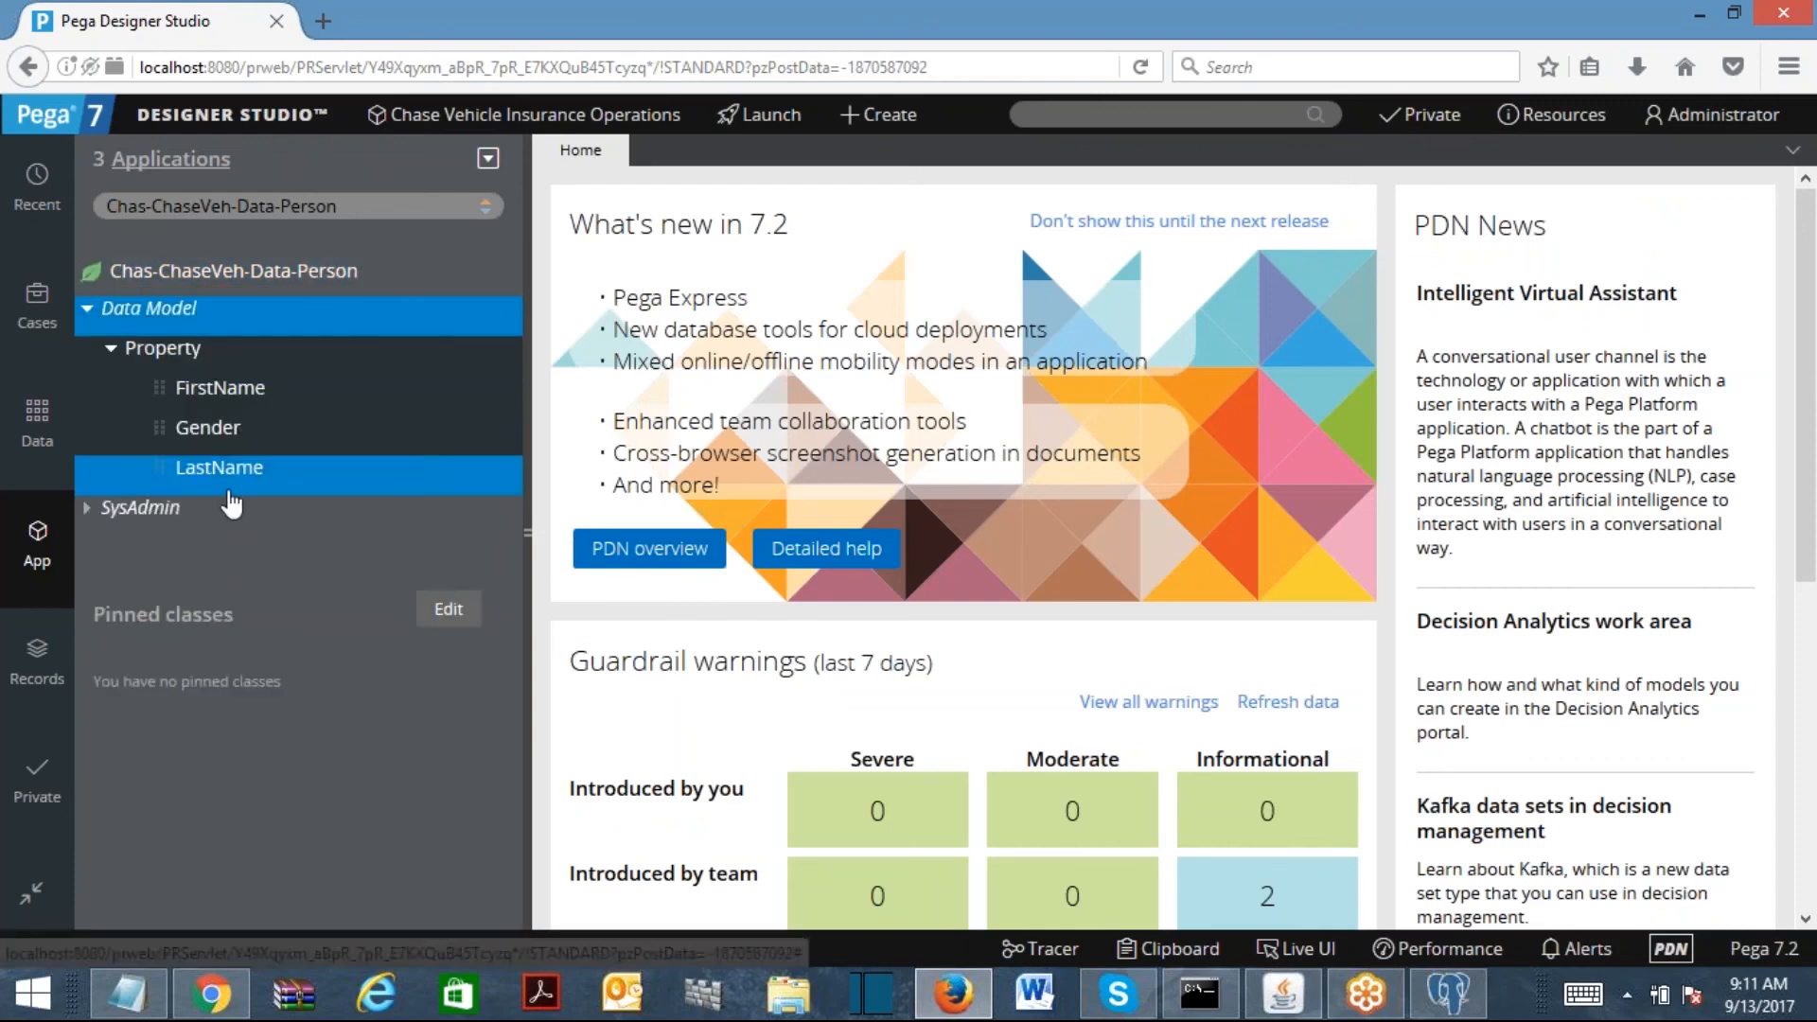
Step: Switch the explorer to Chas-ChaseVeh-Work and create a Customer property
drag(236, 206, 336, 207)
text(Work)
key(Return)
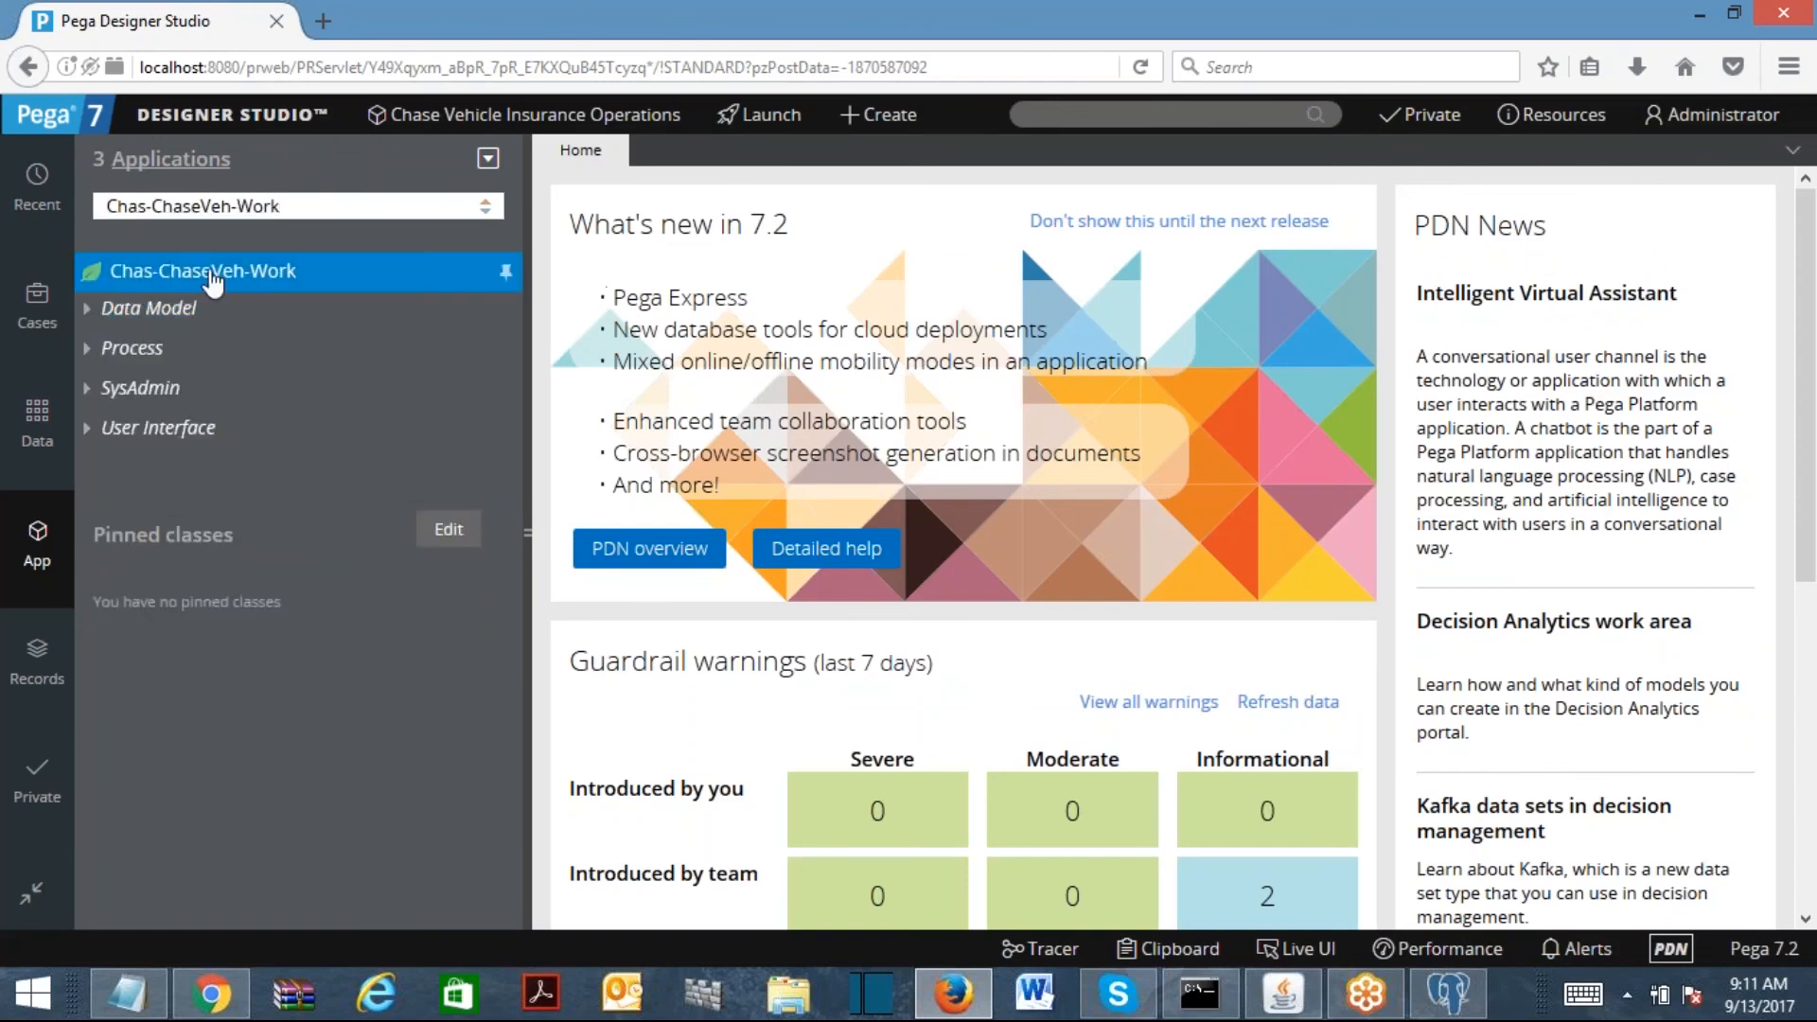
right_click(168, 311)
mouse_move(189, 339)
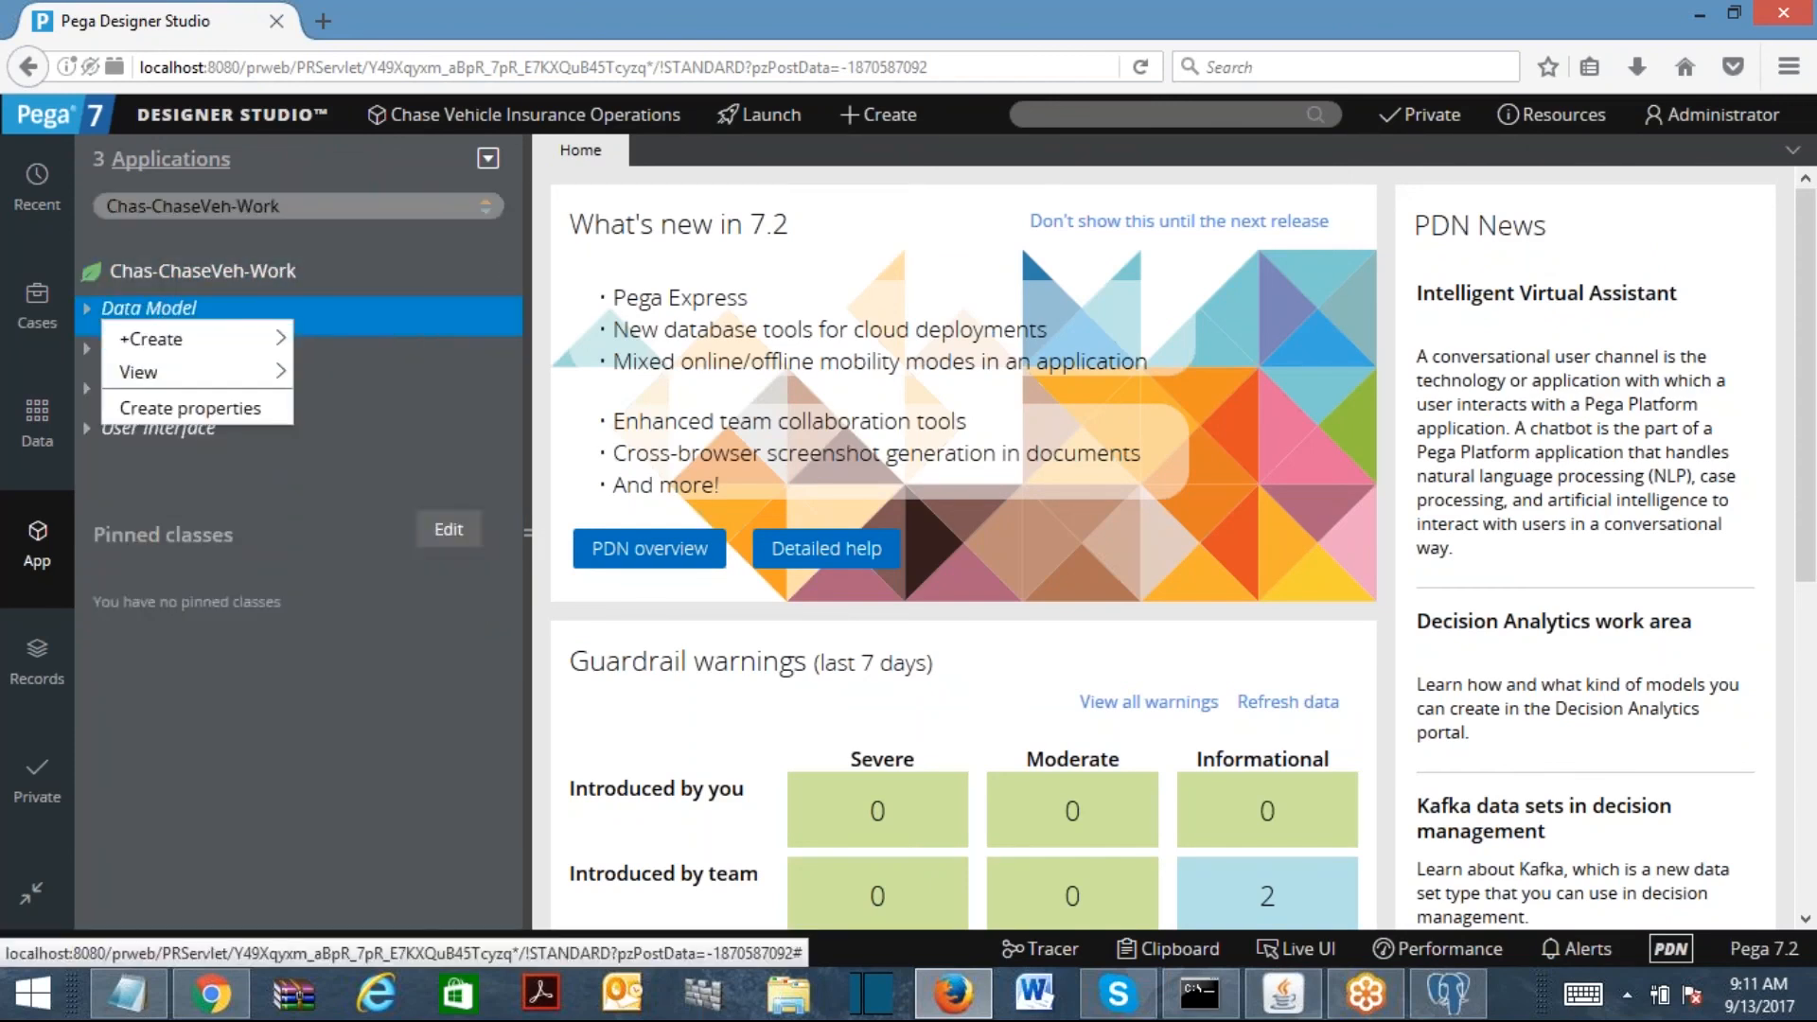
click(369, 509)
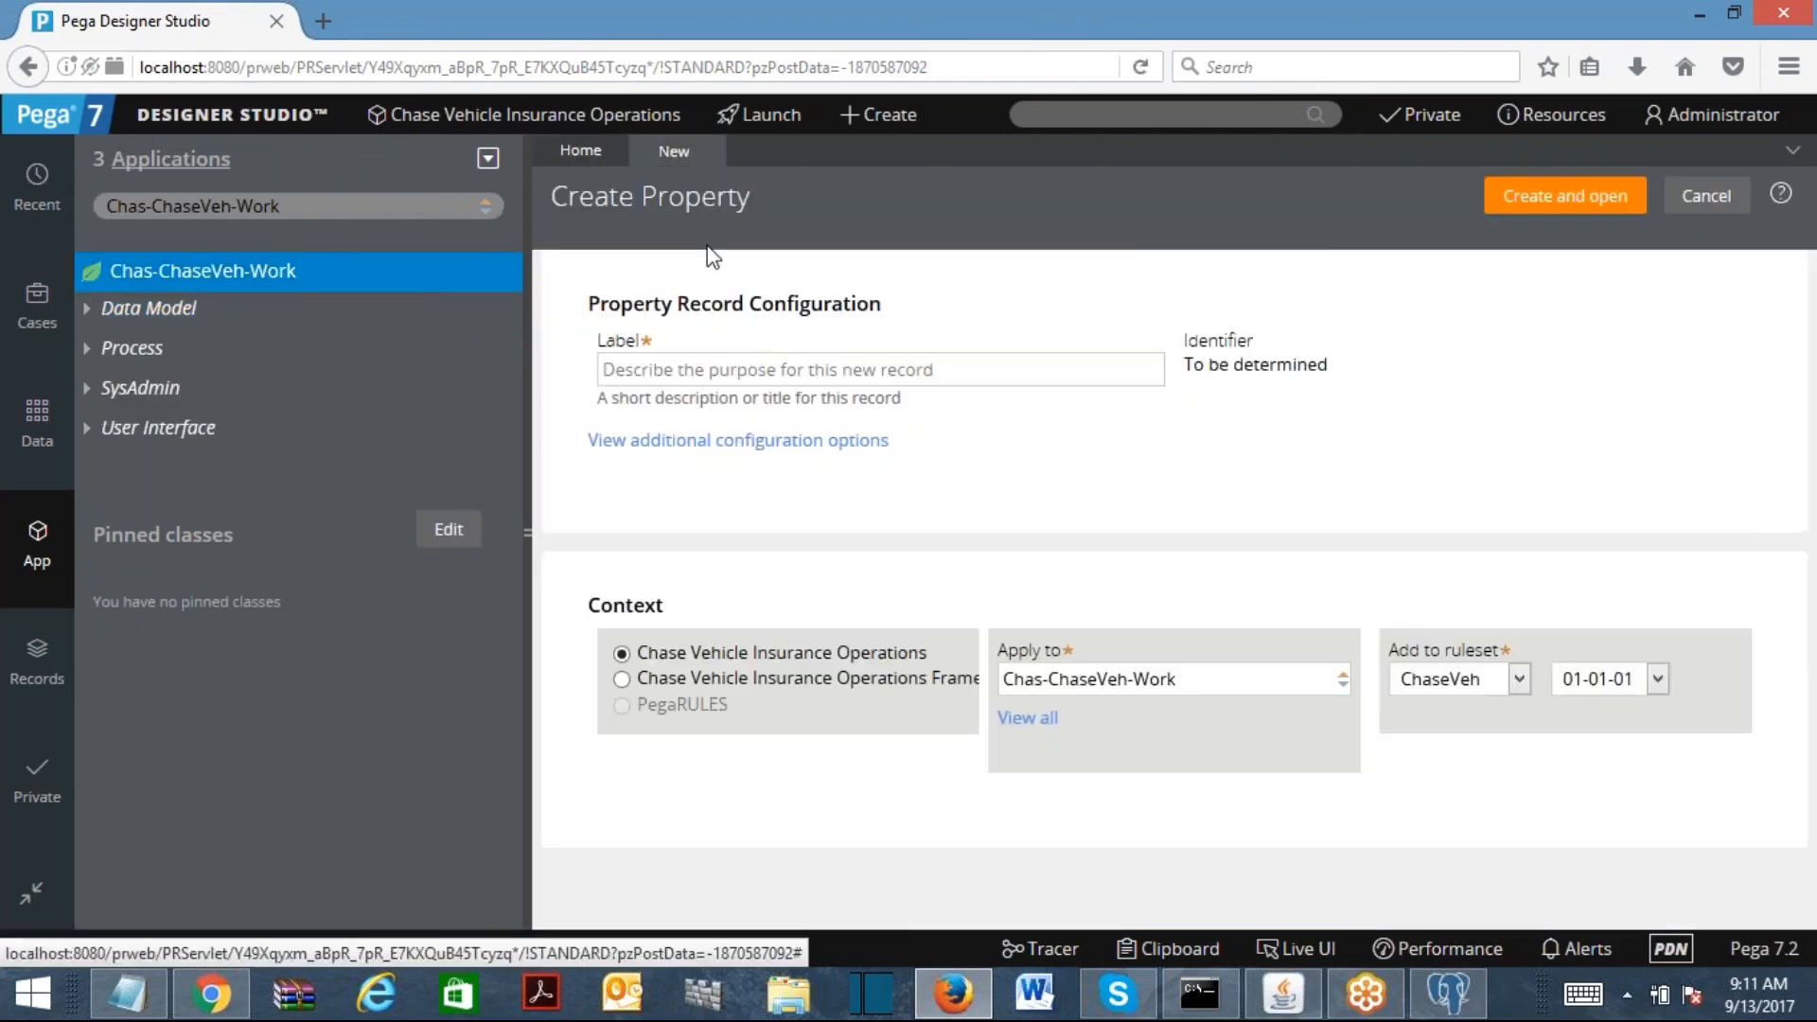
click(711, 368)
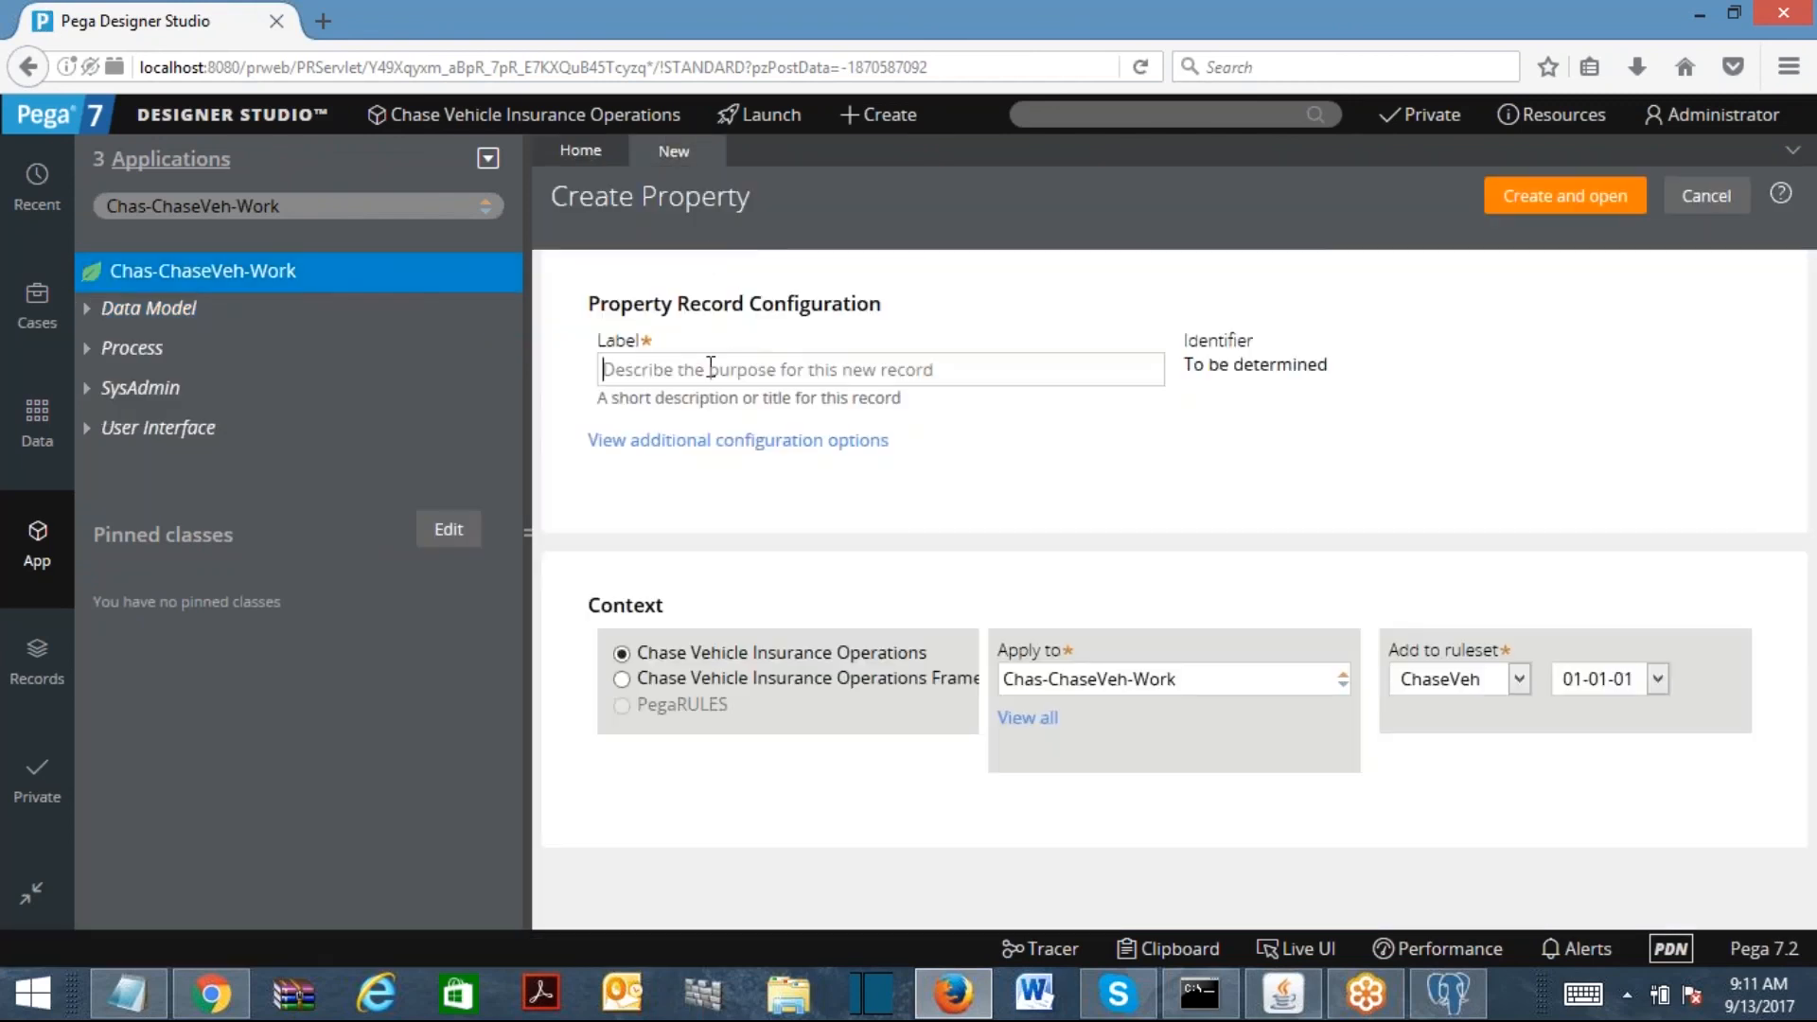
text(Custom)
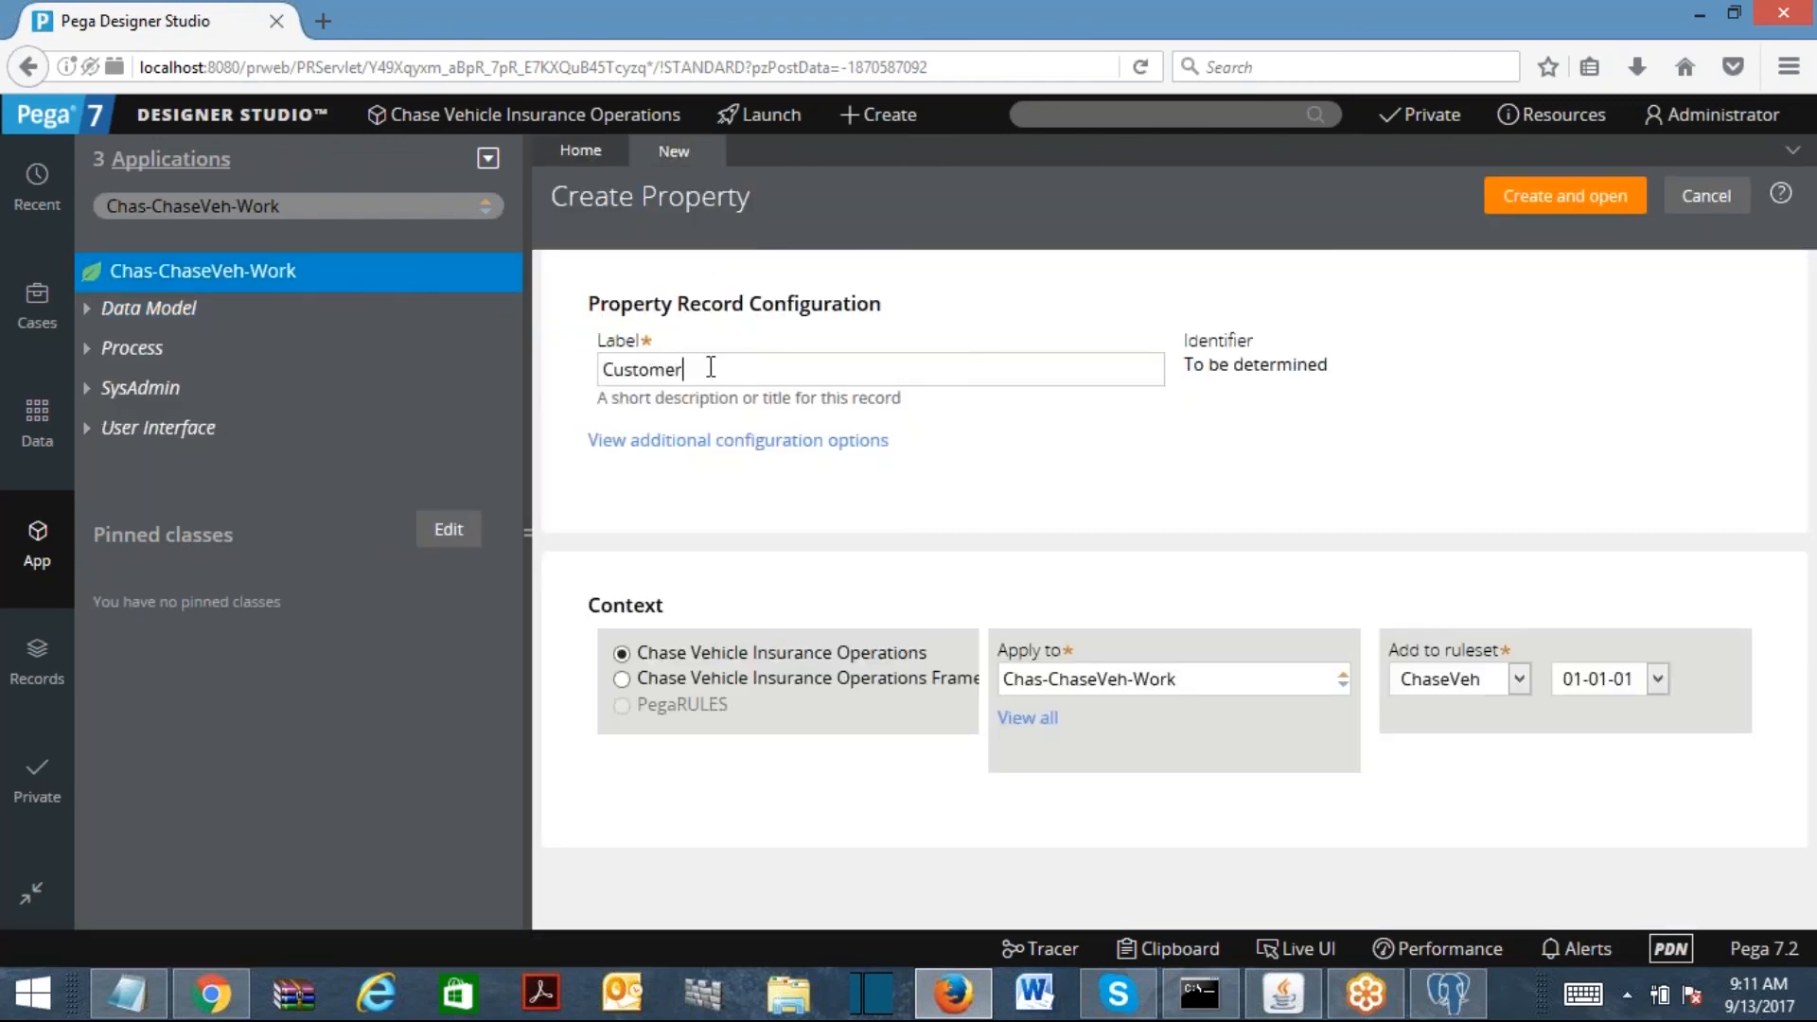
text(er)
click(1564, 195)
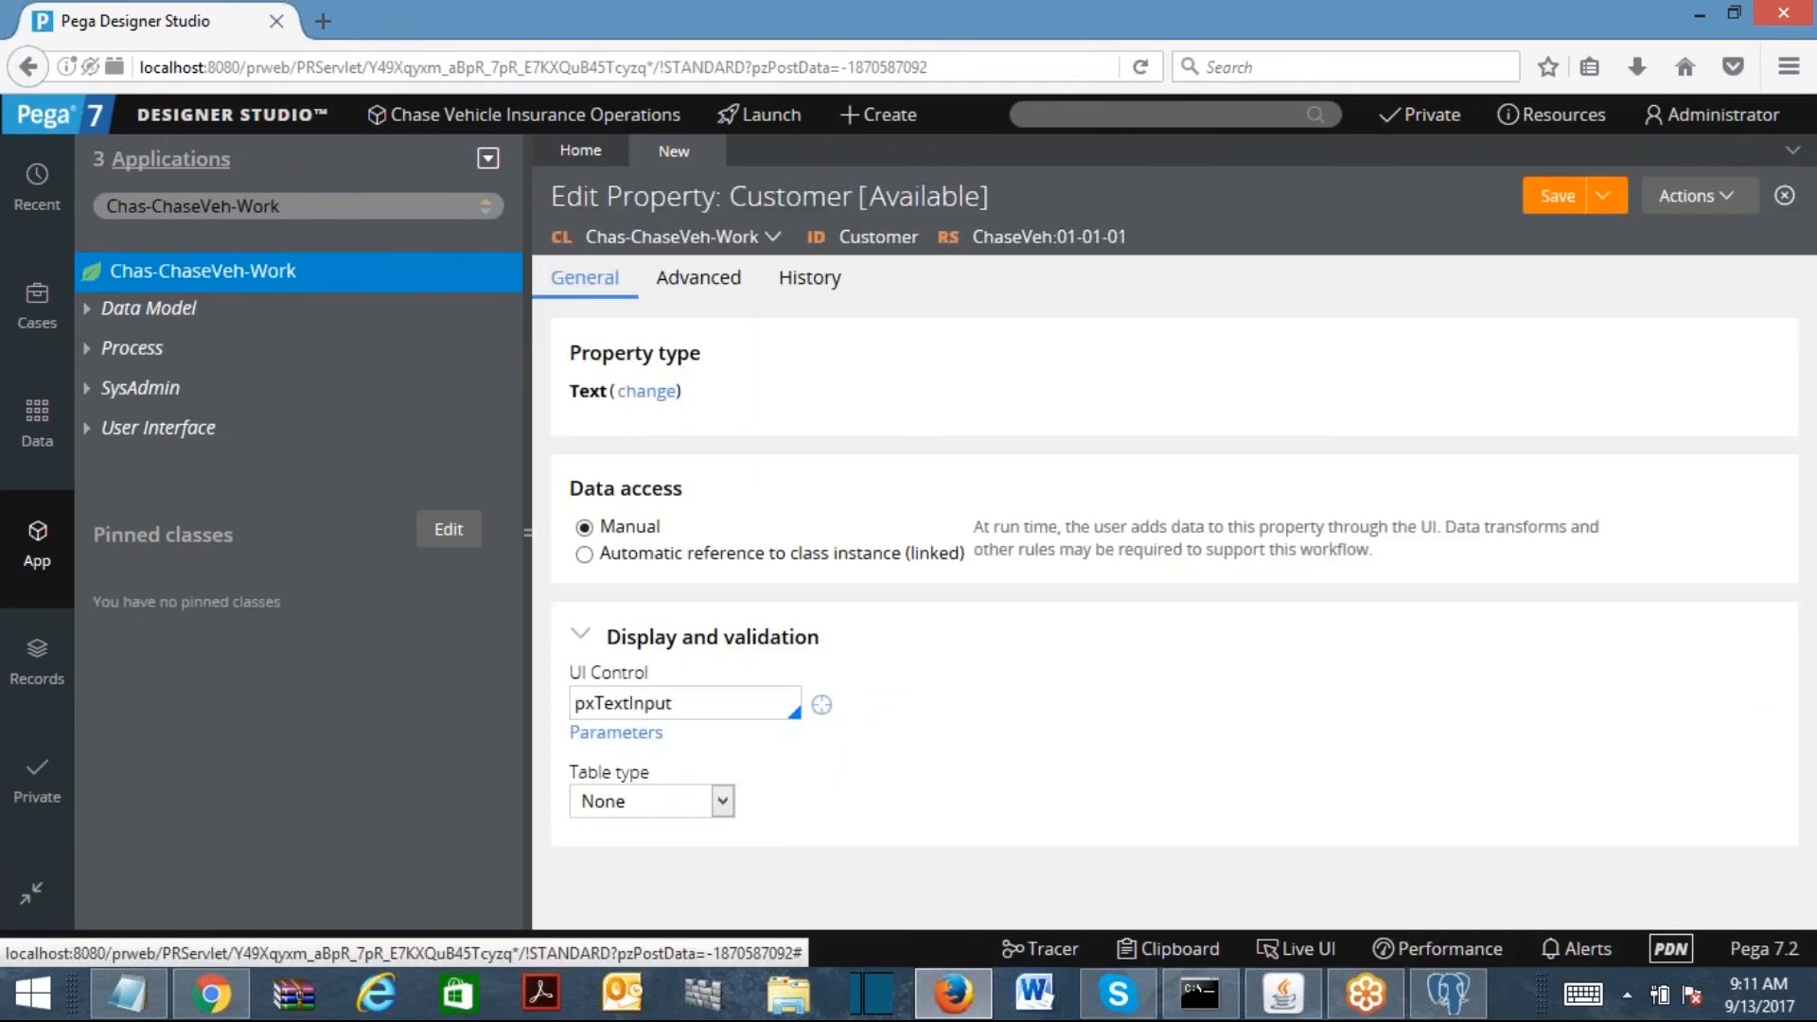
Step: Make Customer a Single Page with page definition Chas-ChaseVeh-Data-Person and save it
click(644, 392)
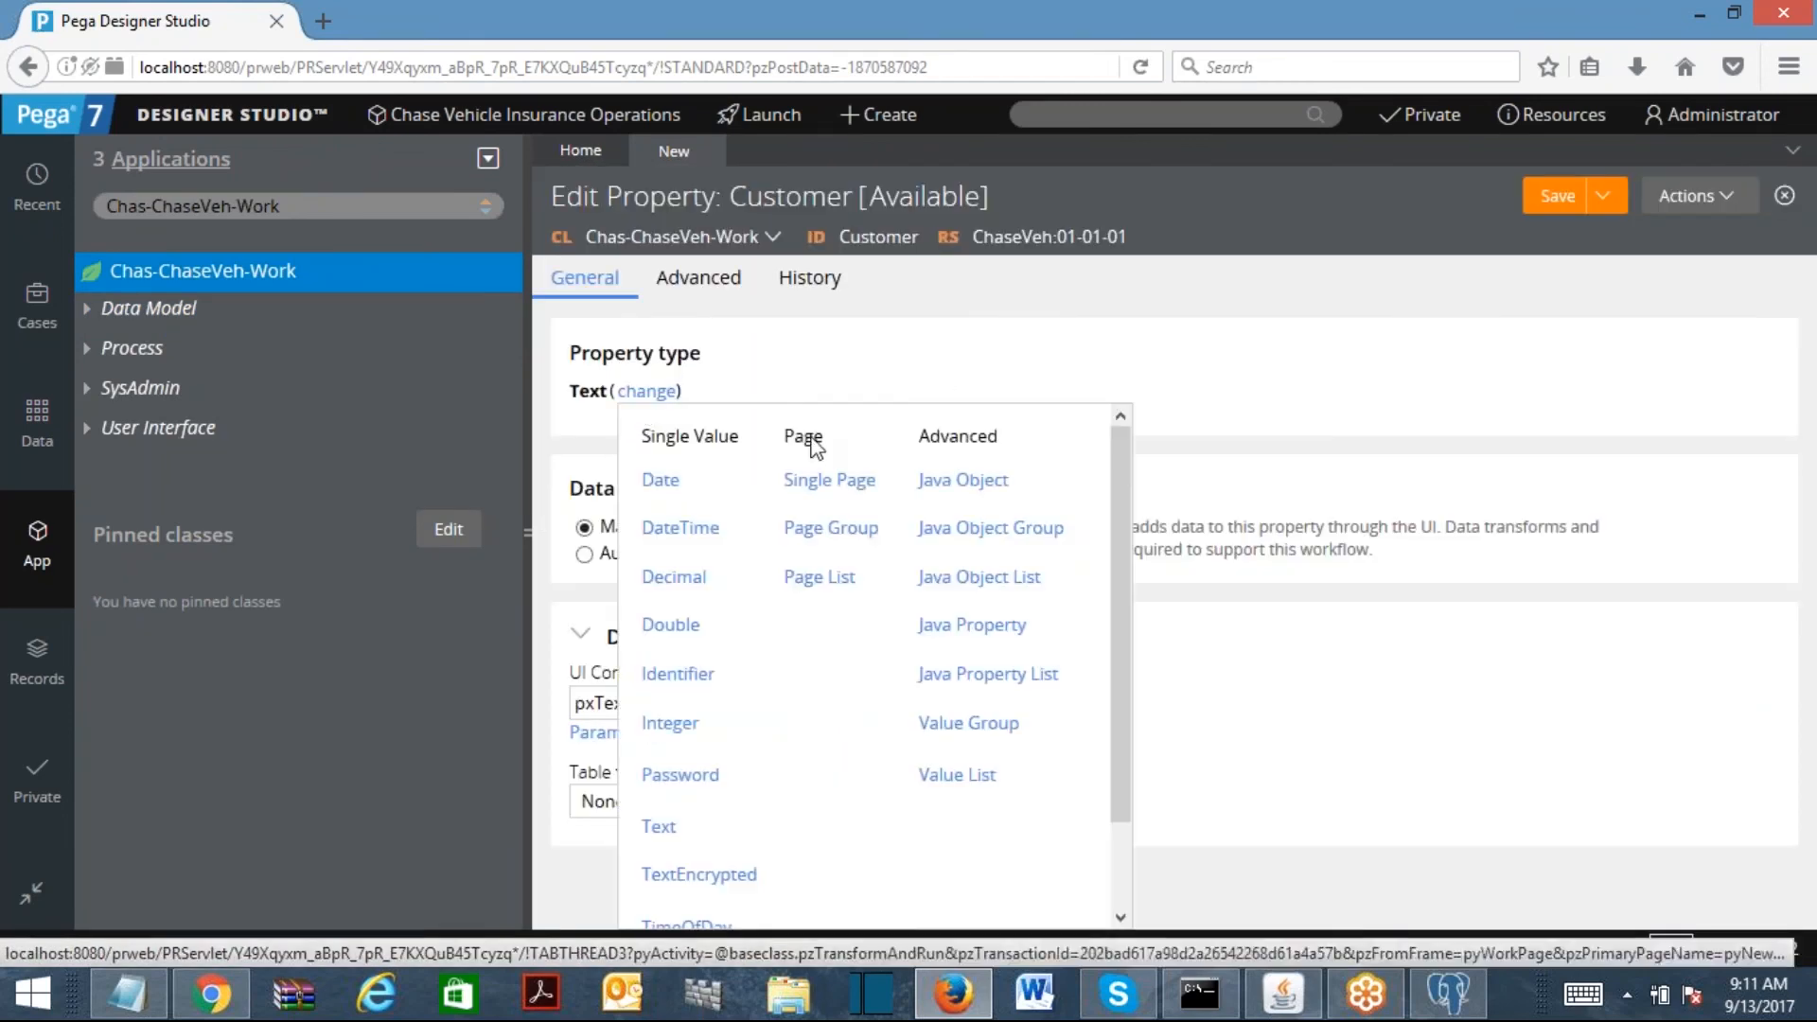
click(825, 484)
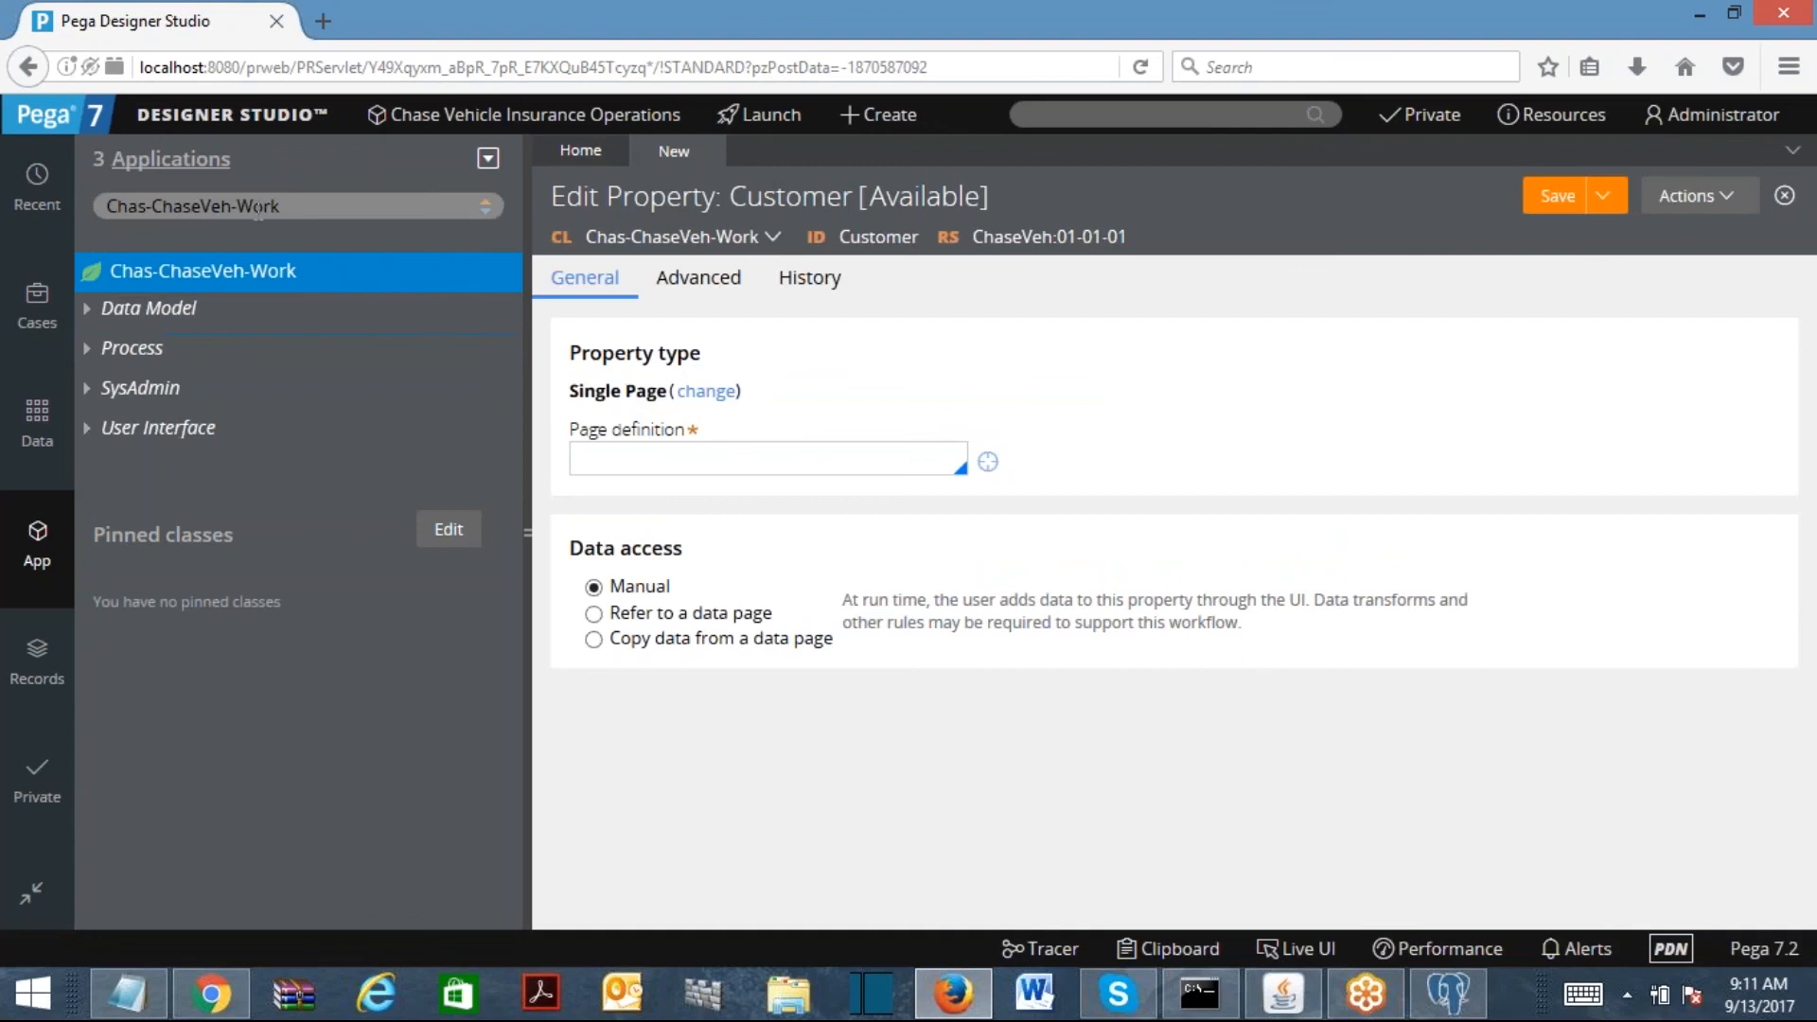
click(301, 192)
key(ctrl+a)
key(ctrl+c)
click(640, 470)
key(ctrl+v)
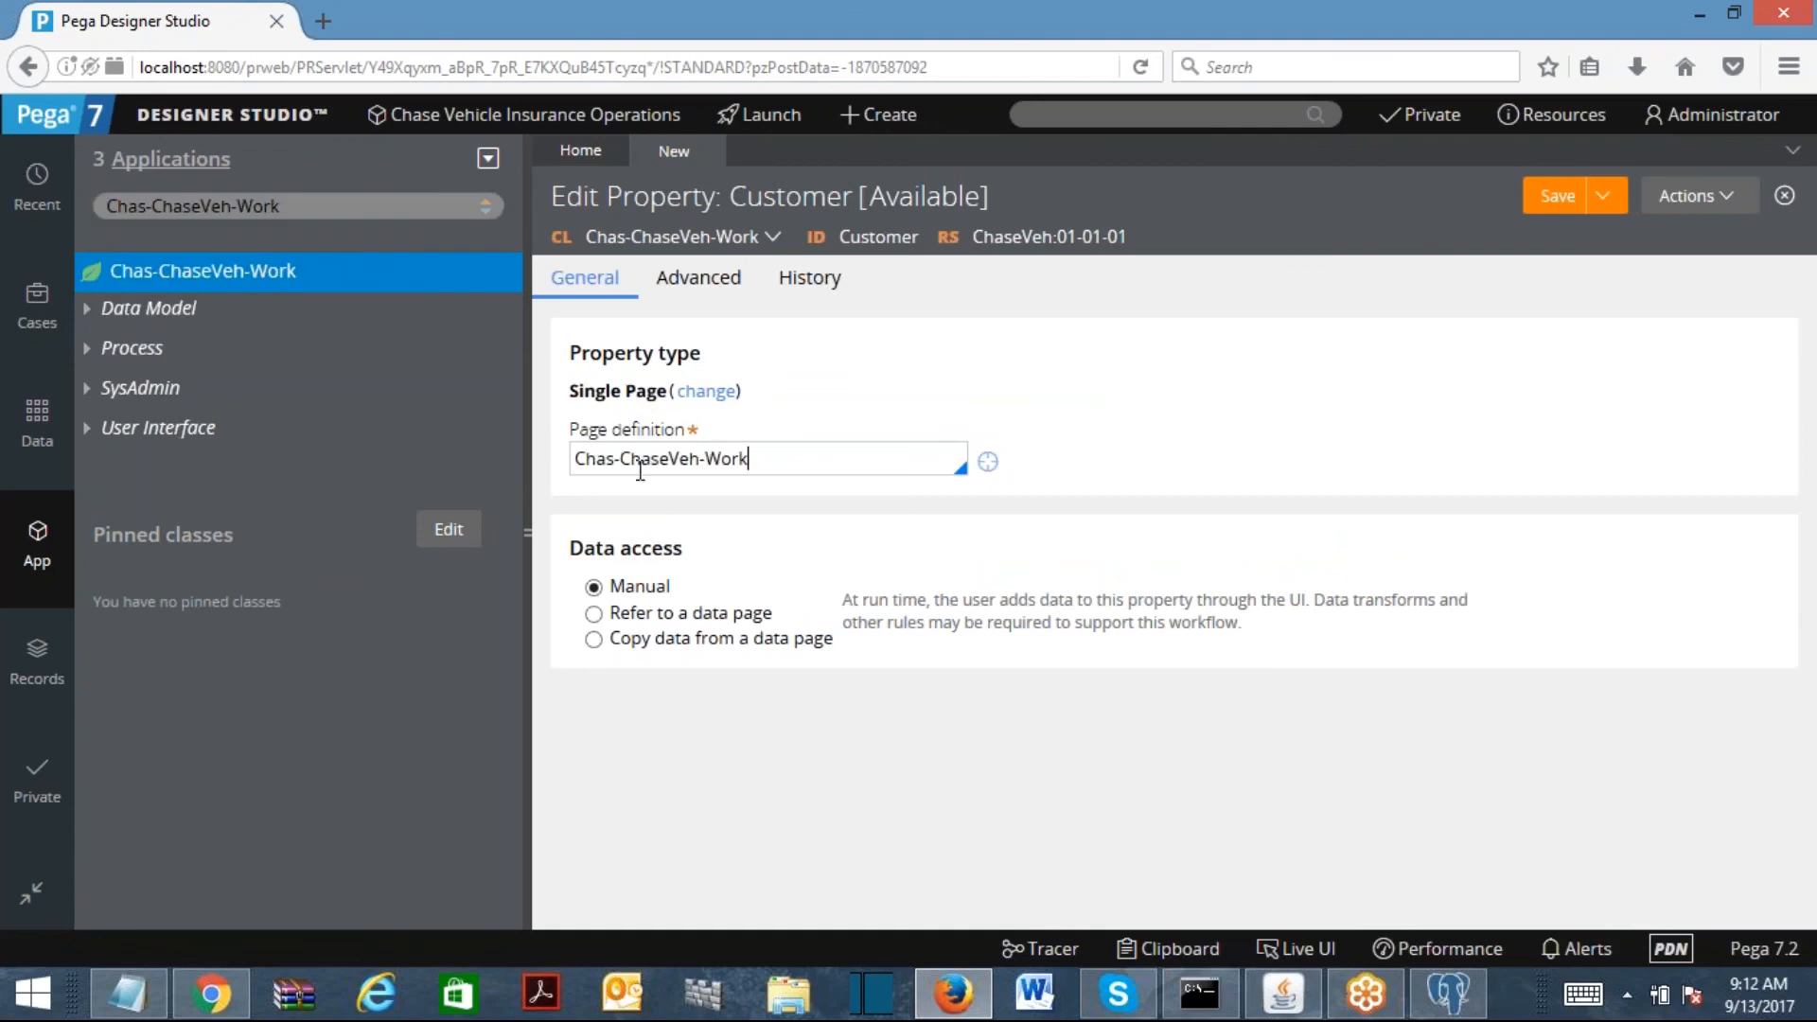
double_click(711, 458)
text(ta)
key(Down)
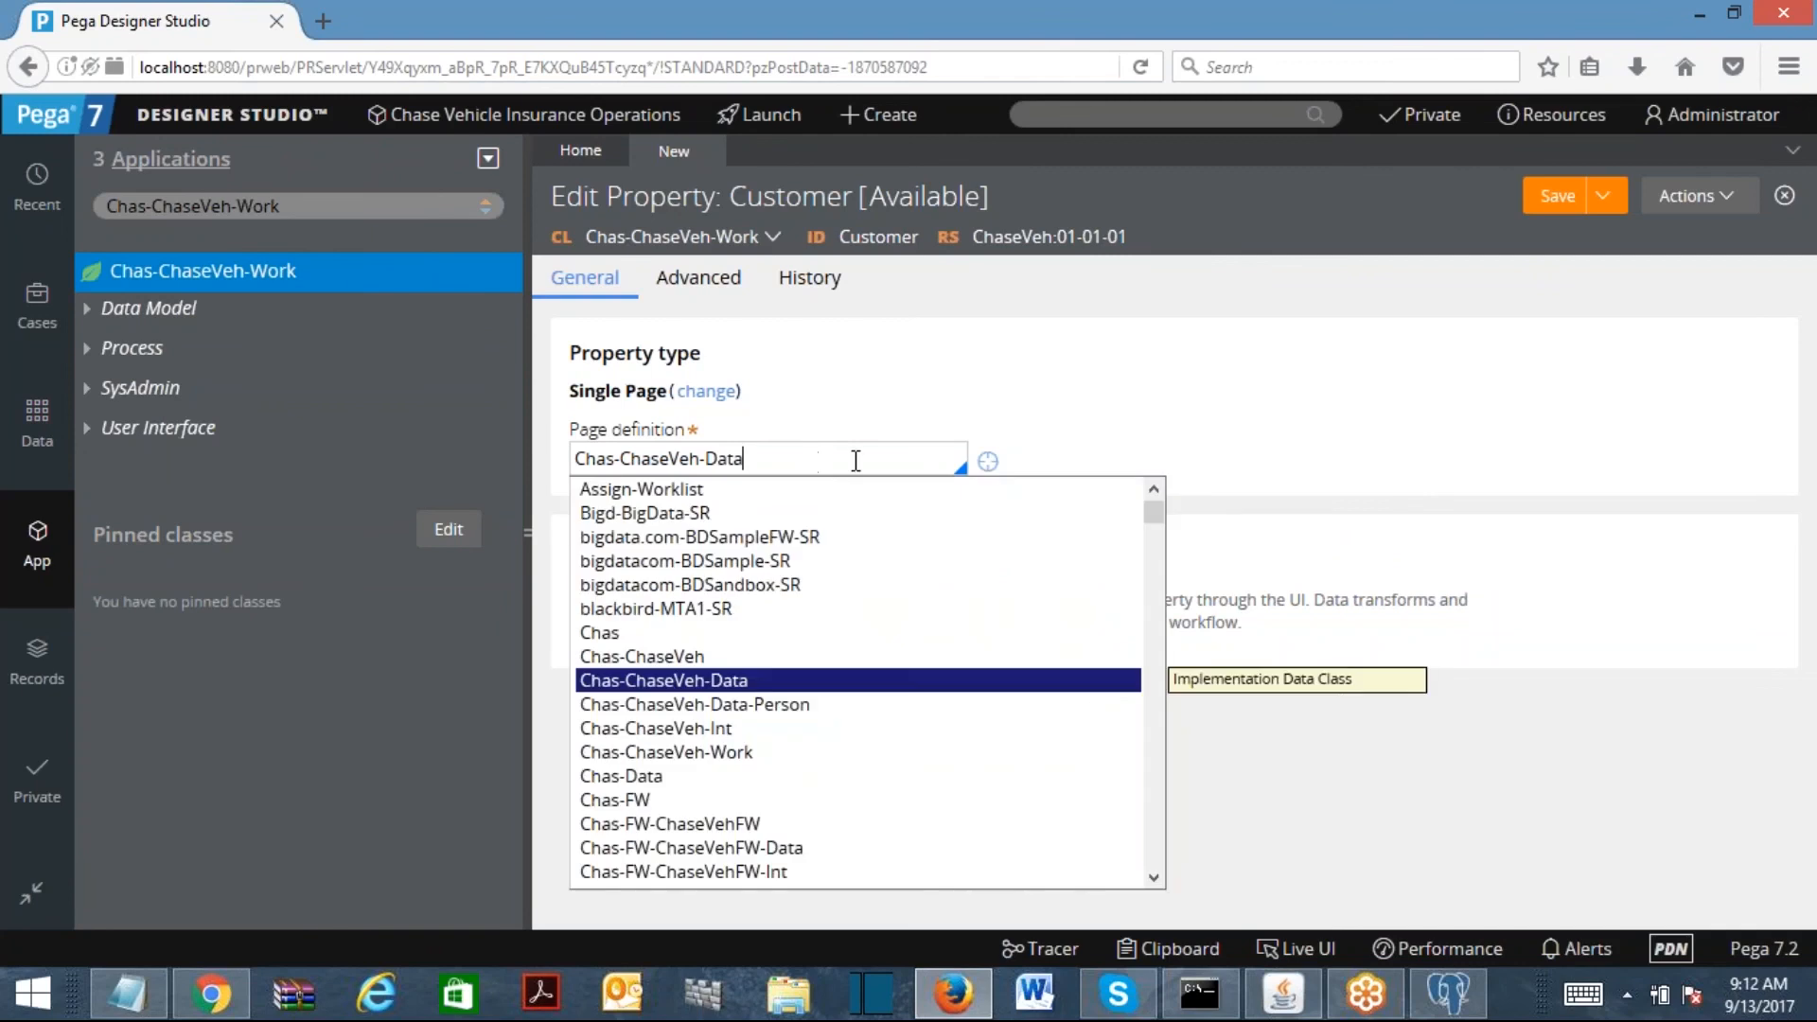
click(756, 712)
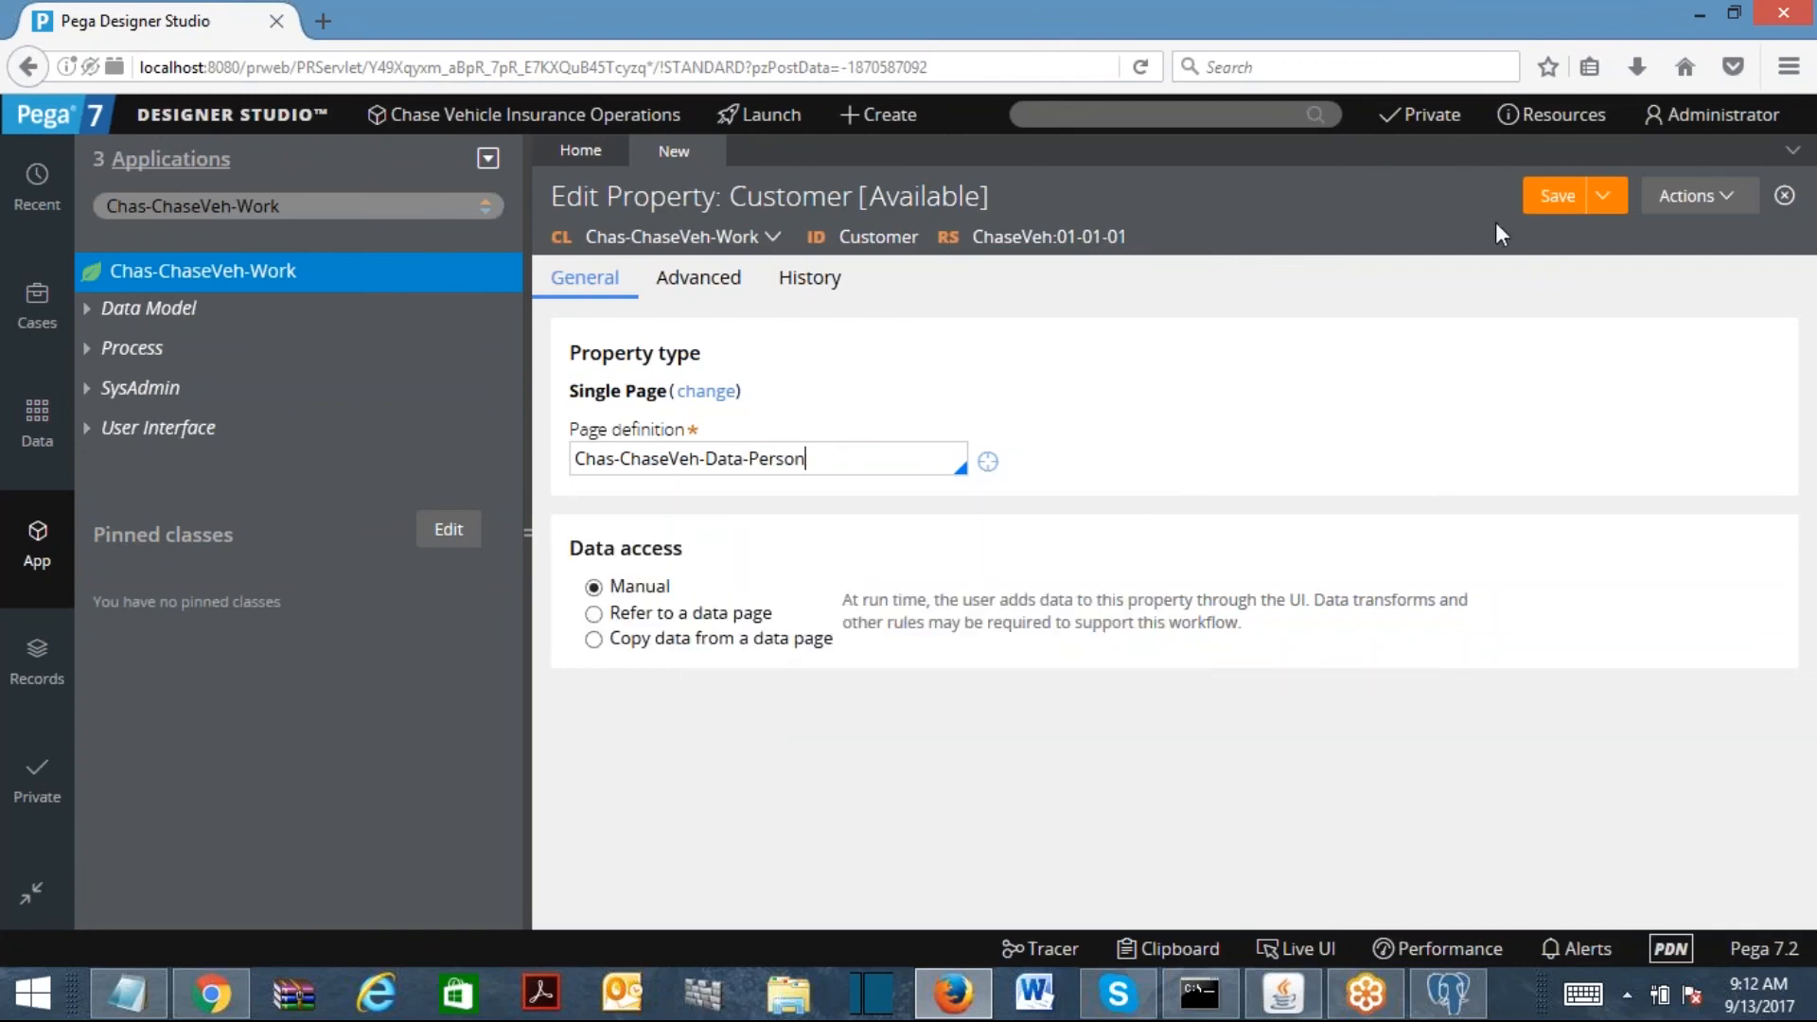
click(1541, 206)
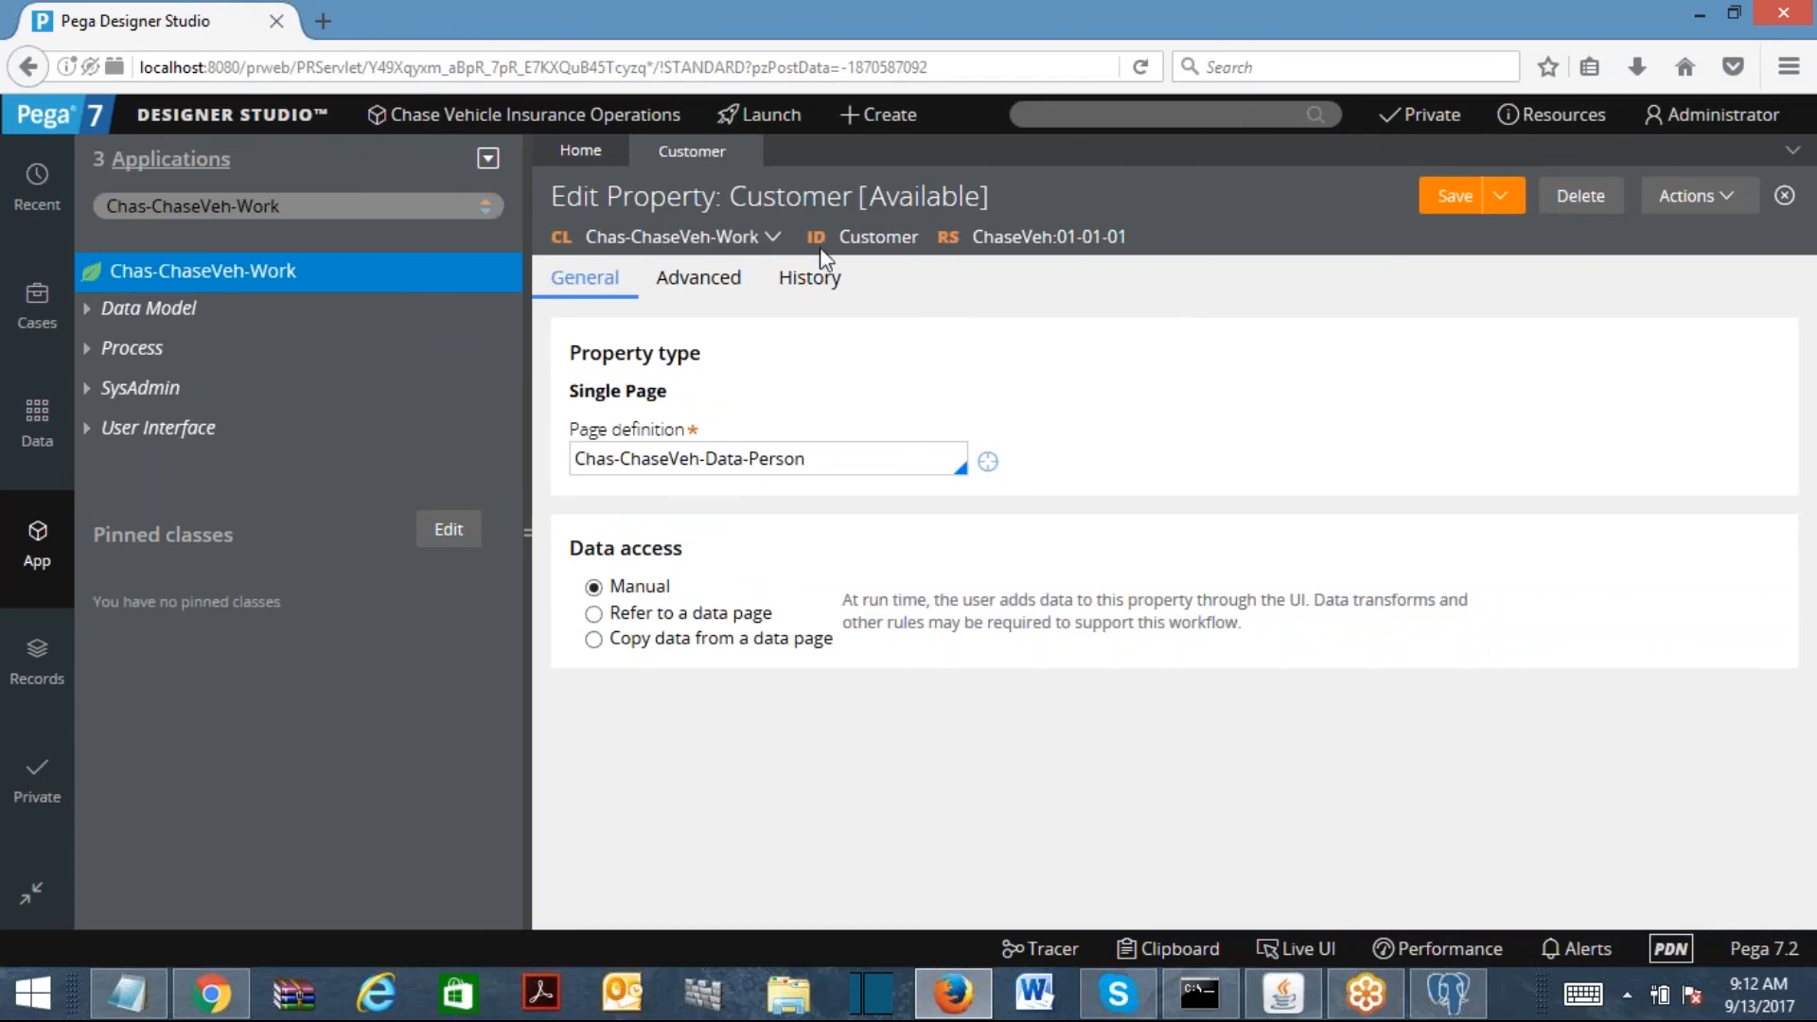
double_click(830, 466)
Step: Refresh the Chas-ChaseVeh-Work tree and list its Data Model properties
click(247, 278)
right_click(248, 276)
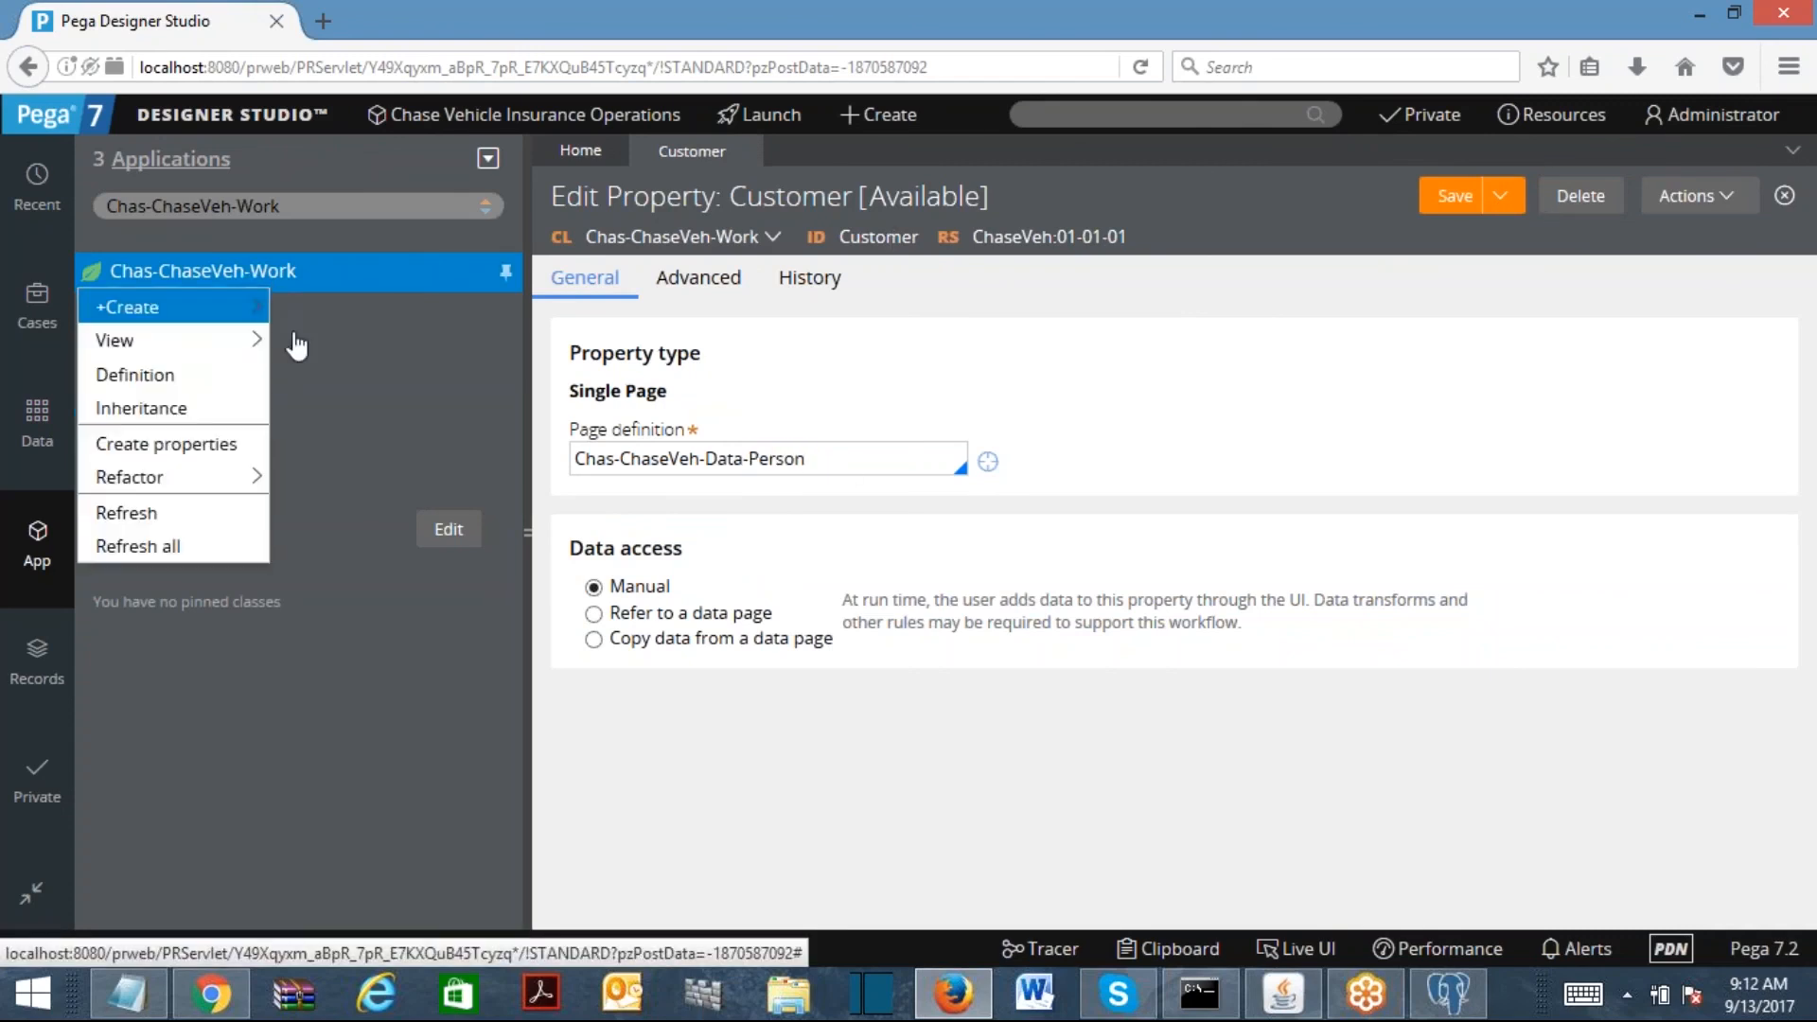
click(119, 512)
click(88, 311)
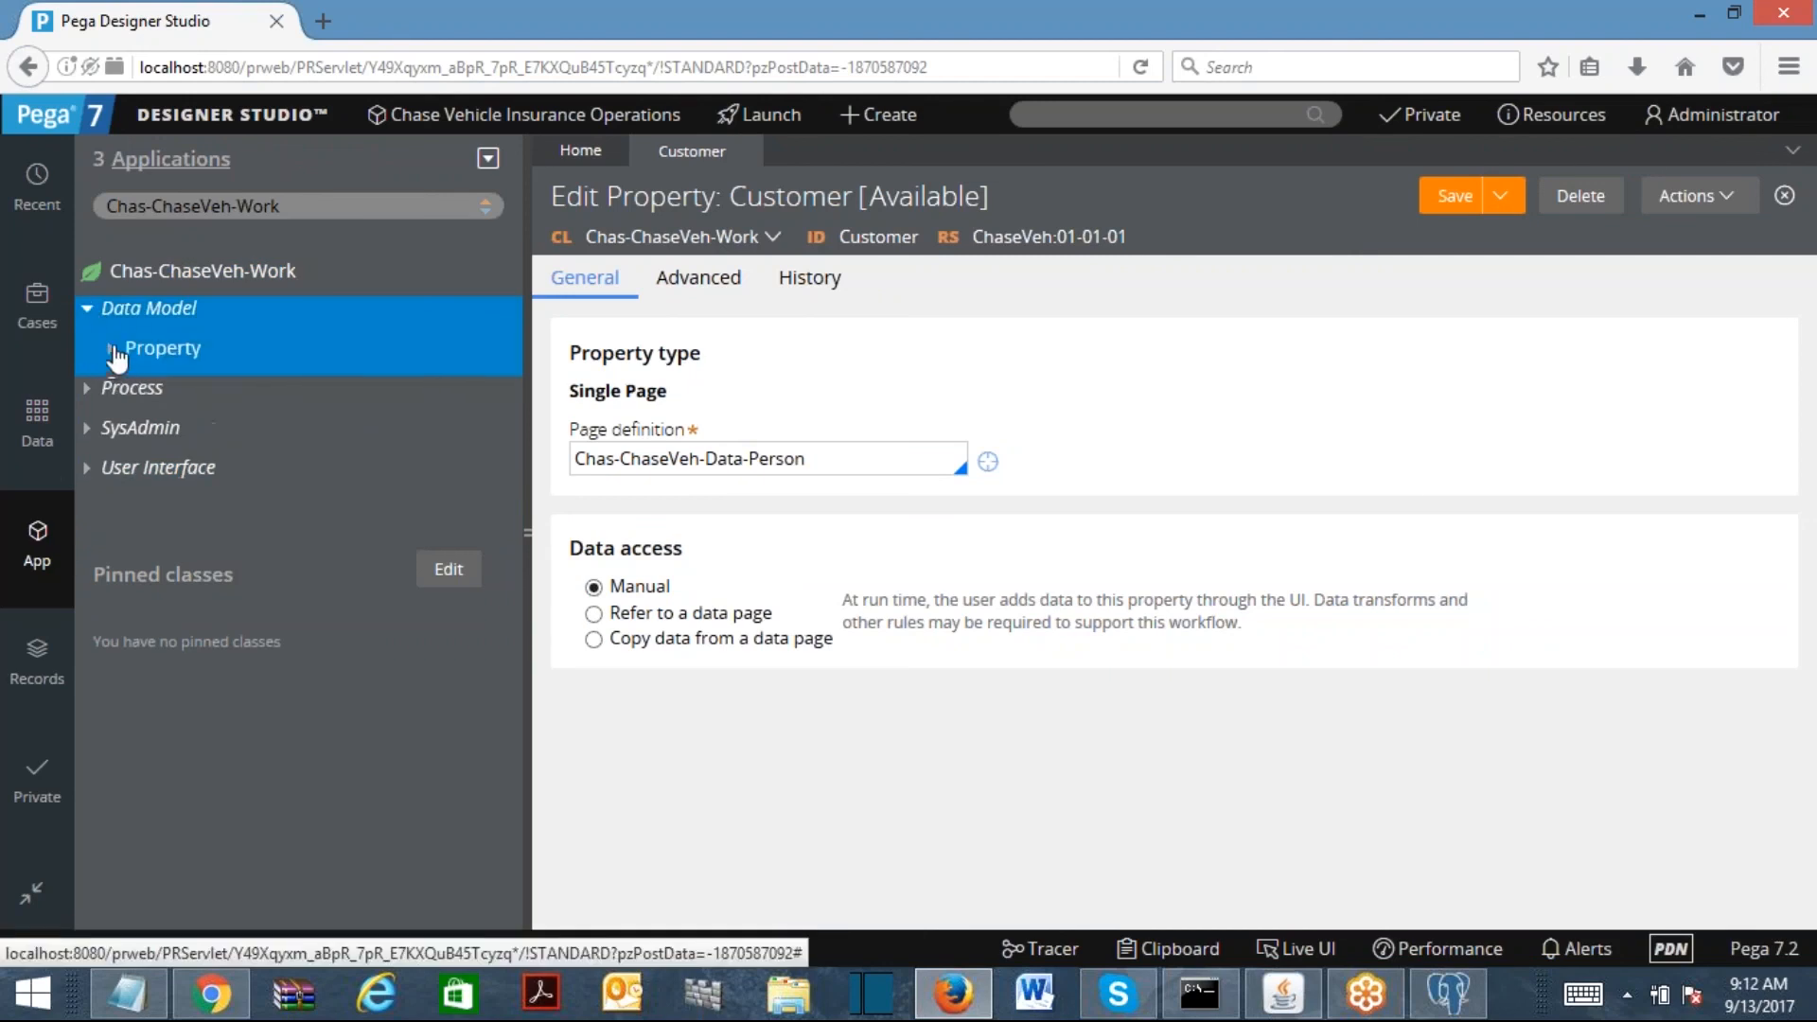
click(111, 349)
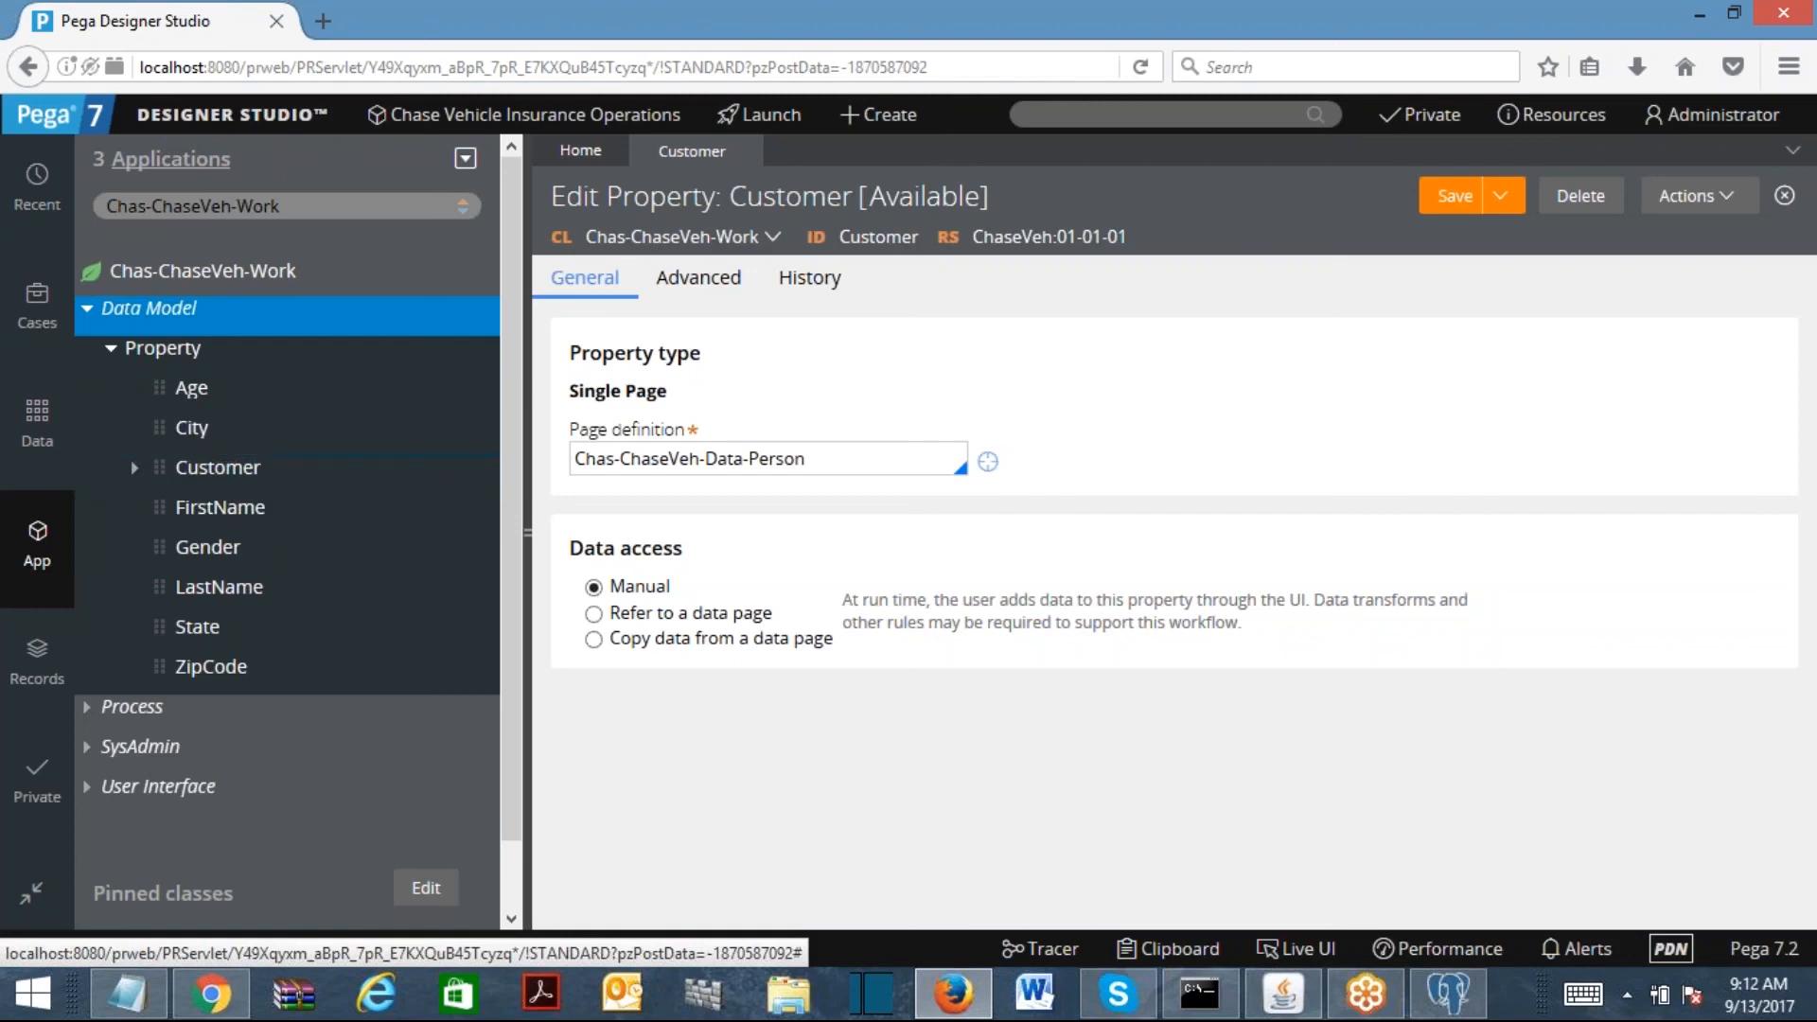
Step: Review Customer's Single Page type and Chas-ChaseVeh-Data-Person definition, expanding its fields
drag(690, 394, 558, 397)
drag(856, 462, 378, 437)
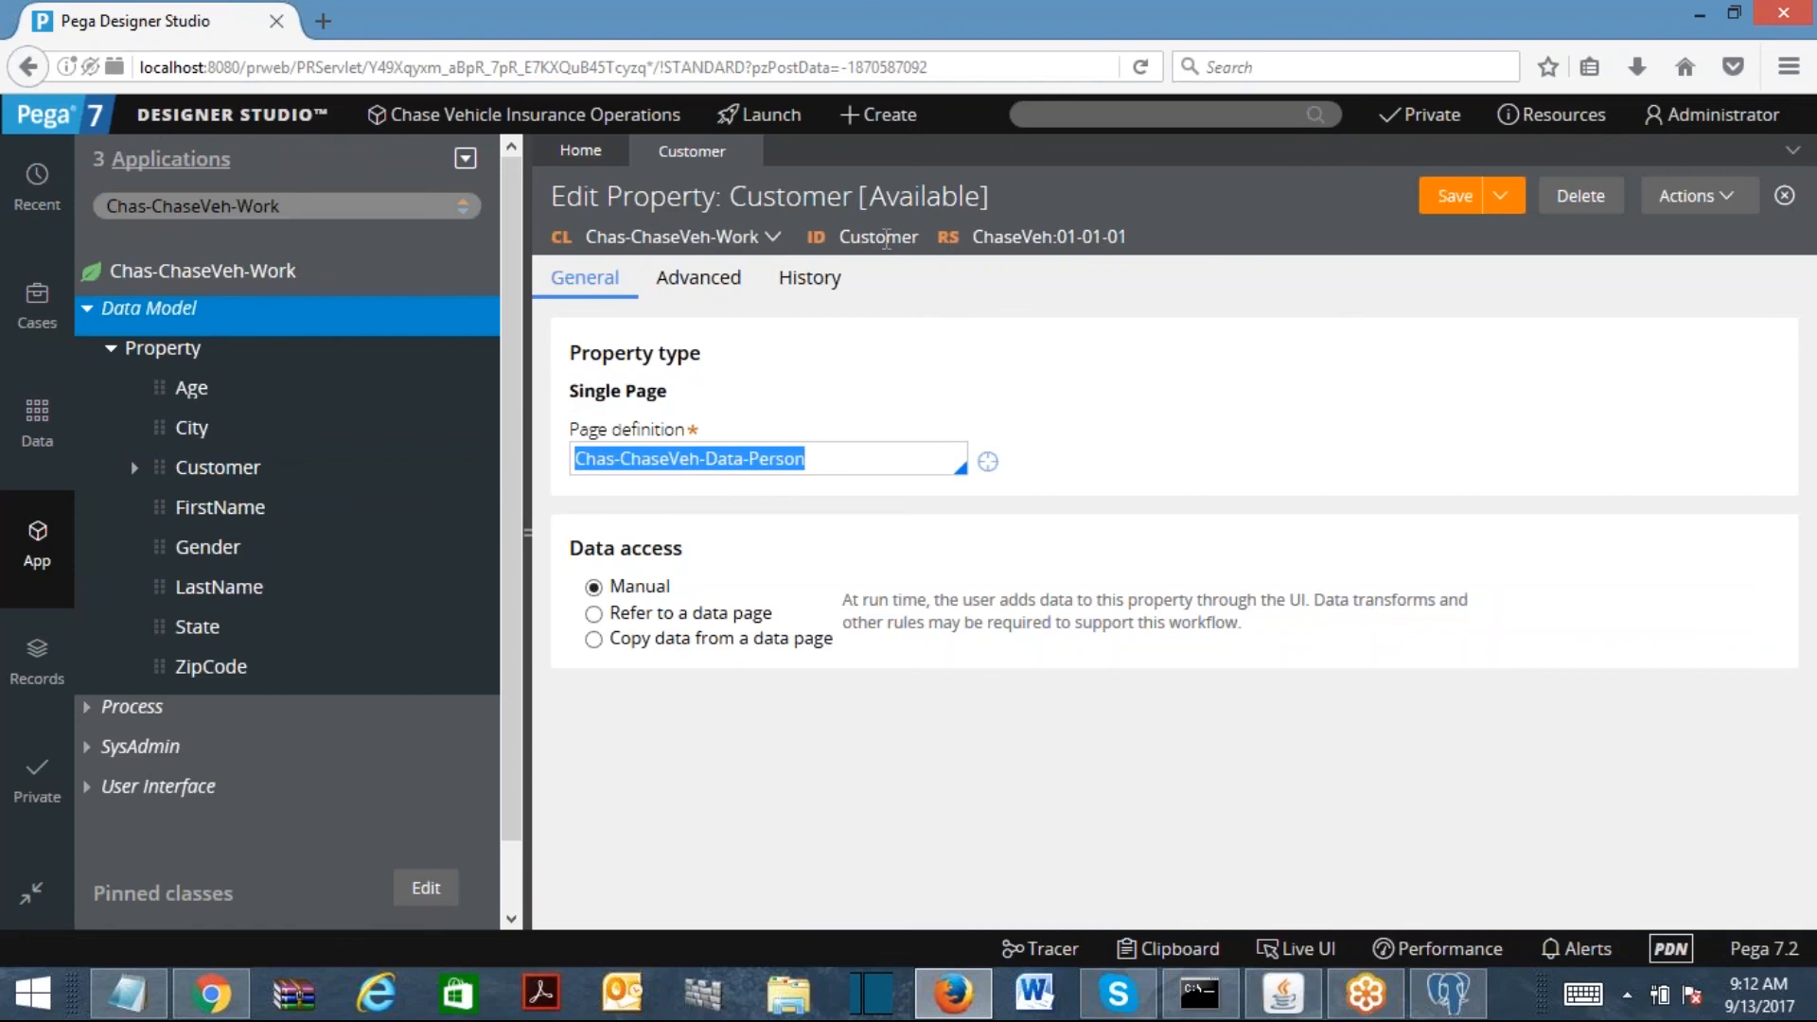
triple_click(855, 465)
click(135, 471)
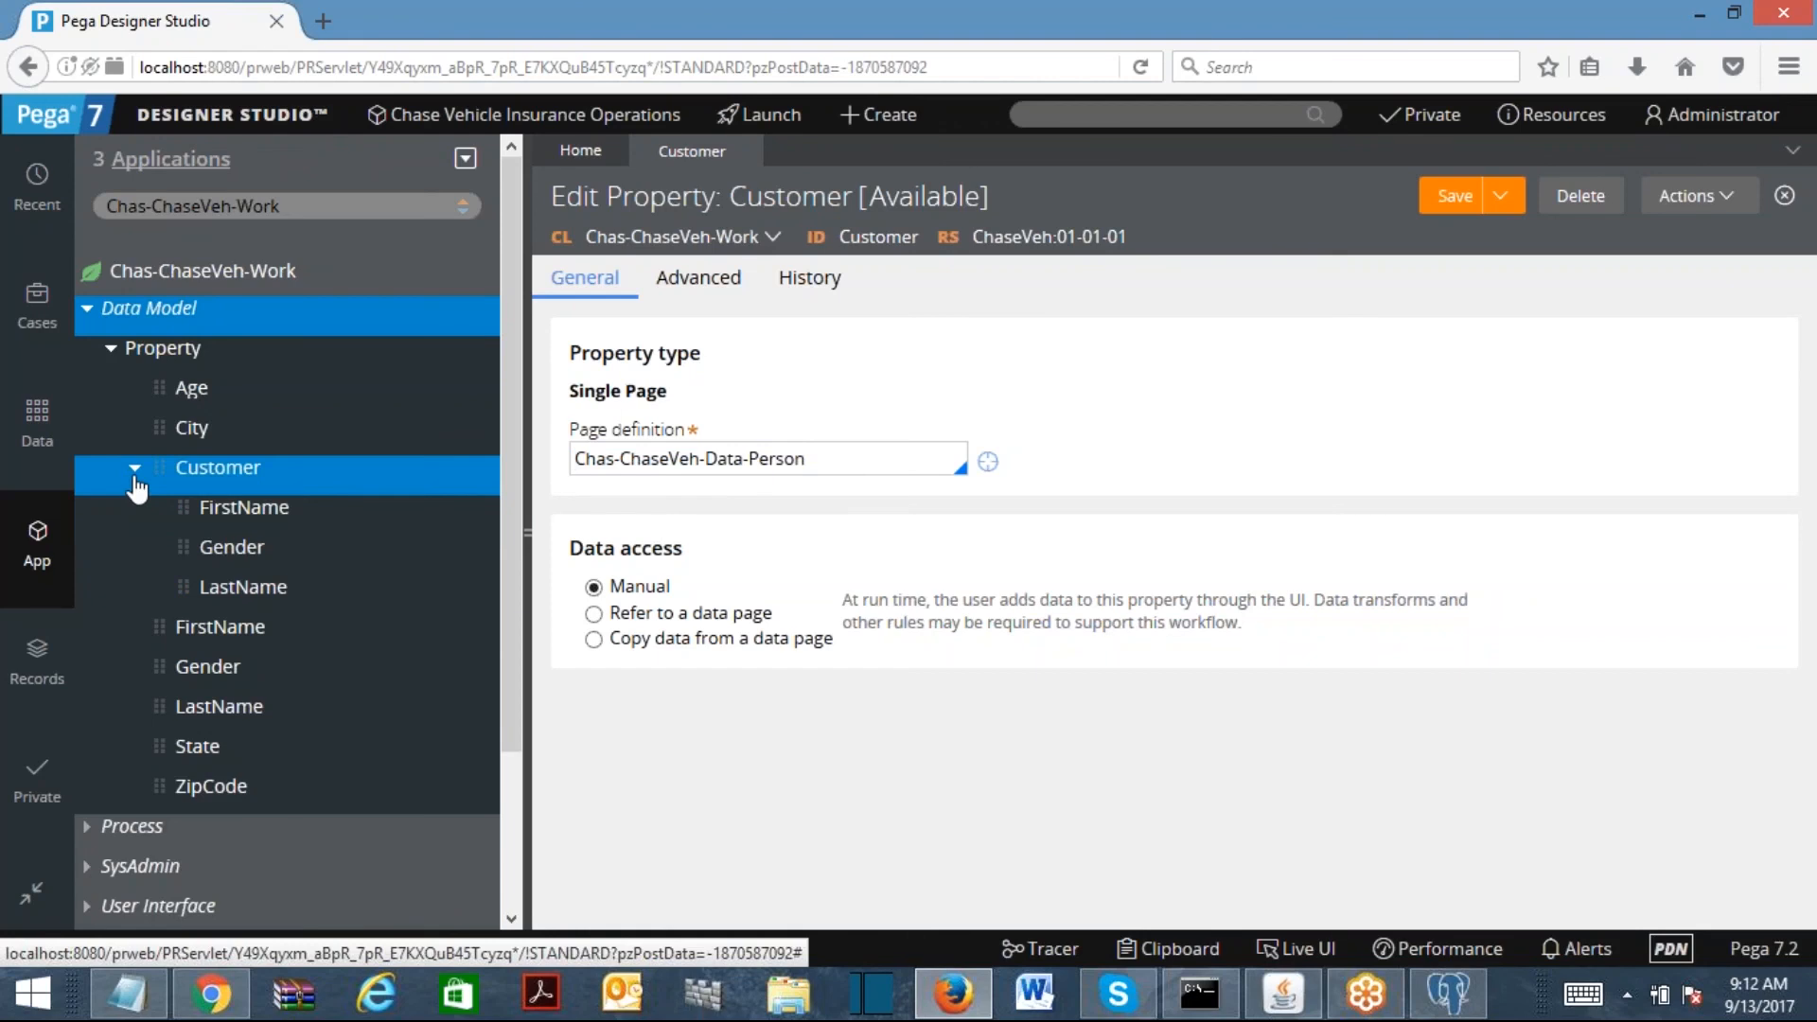
click(136, 470)
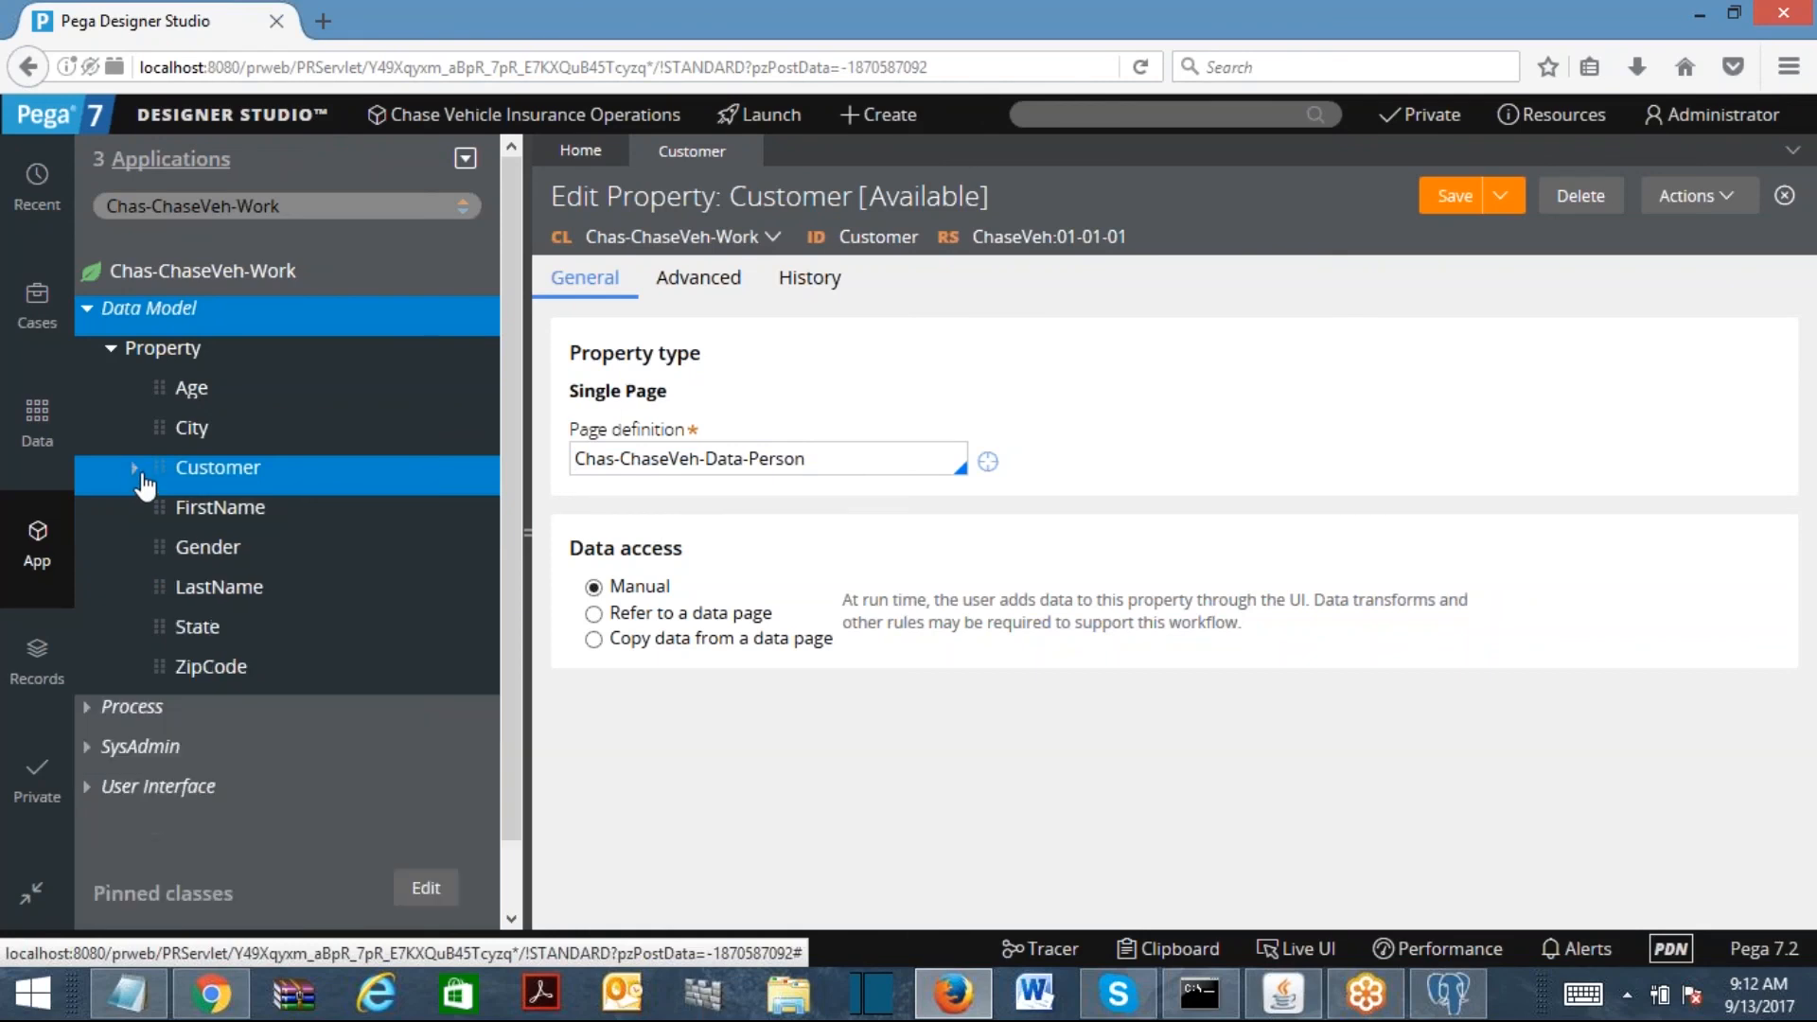
click(1740, 199)
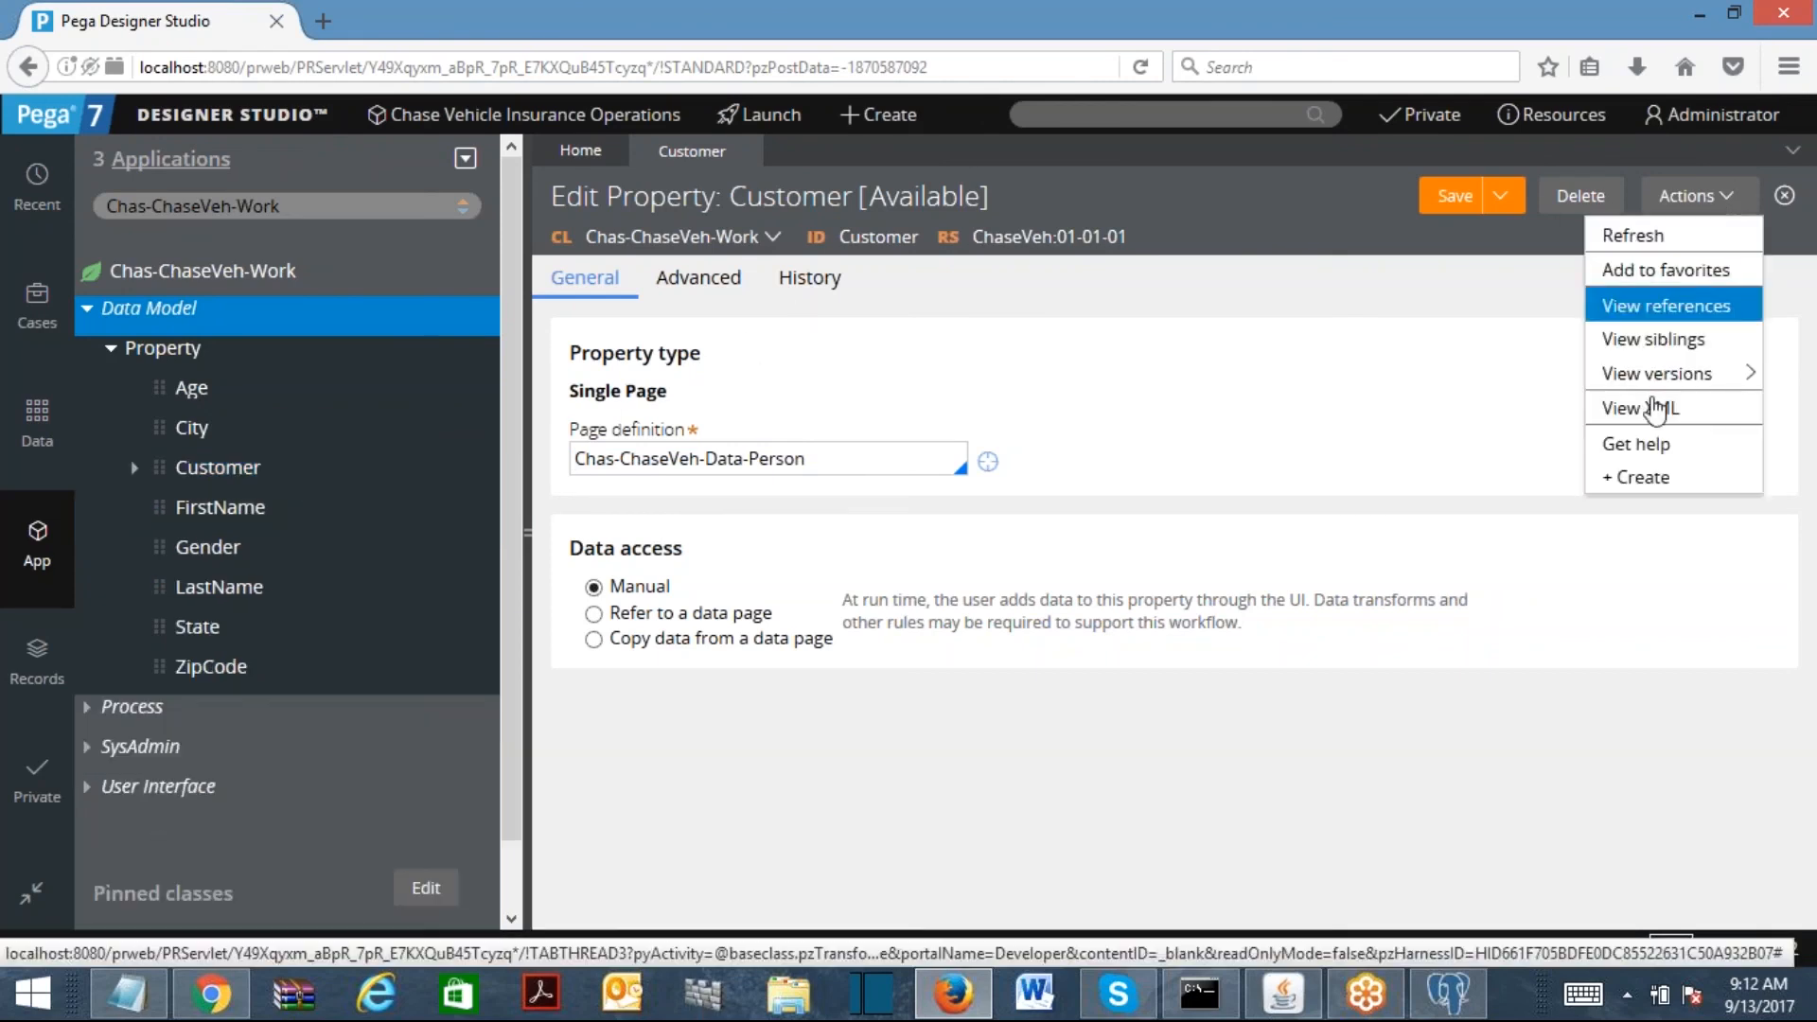
Step: Create an Employee property and make it a Single Page
click(1526, 474)
text(Employee)
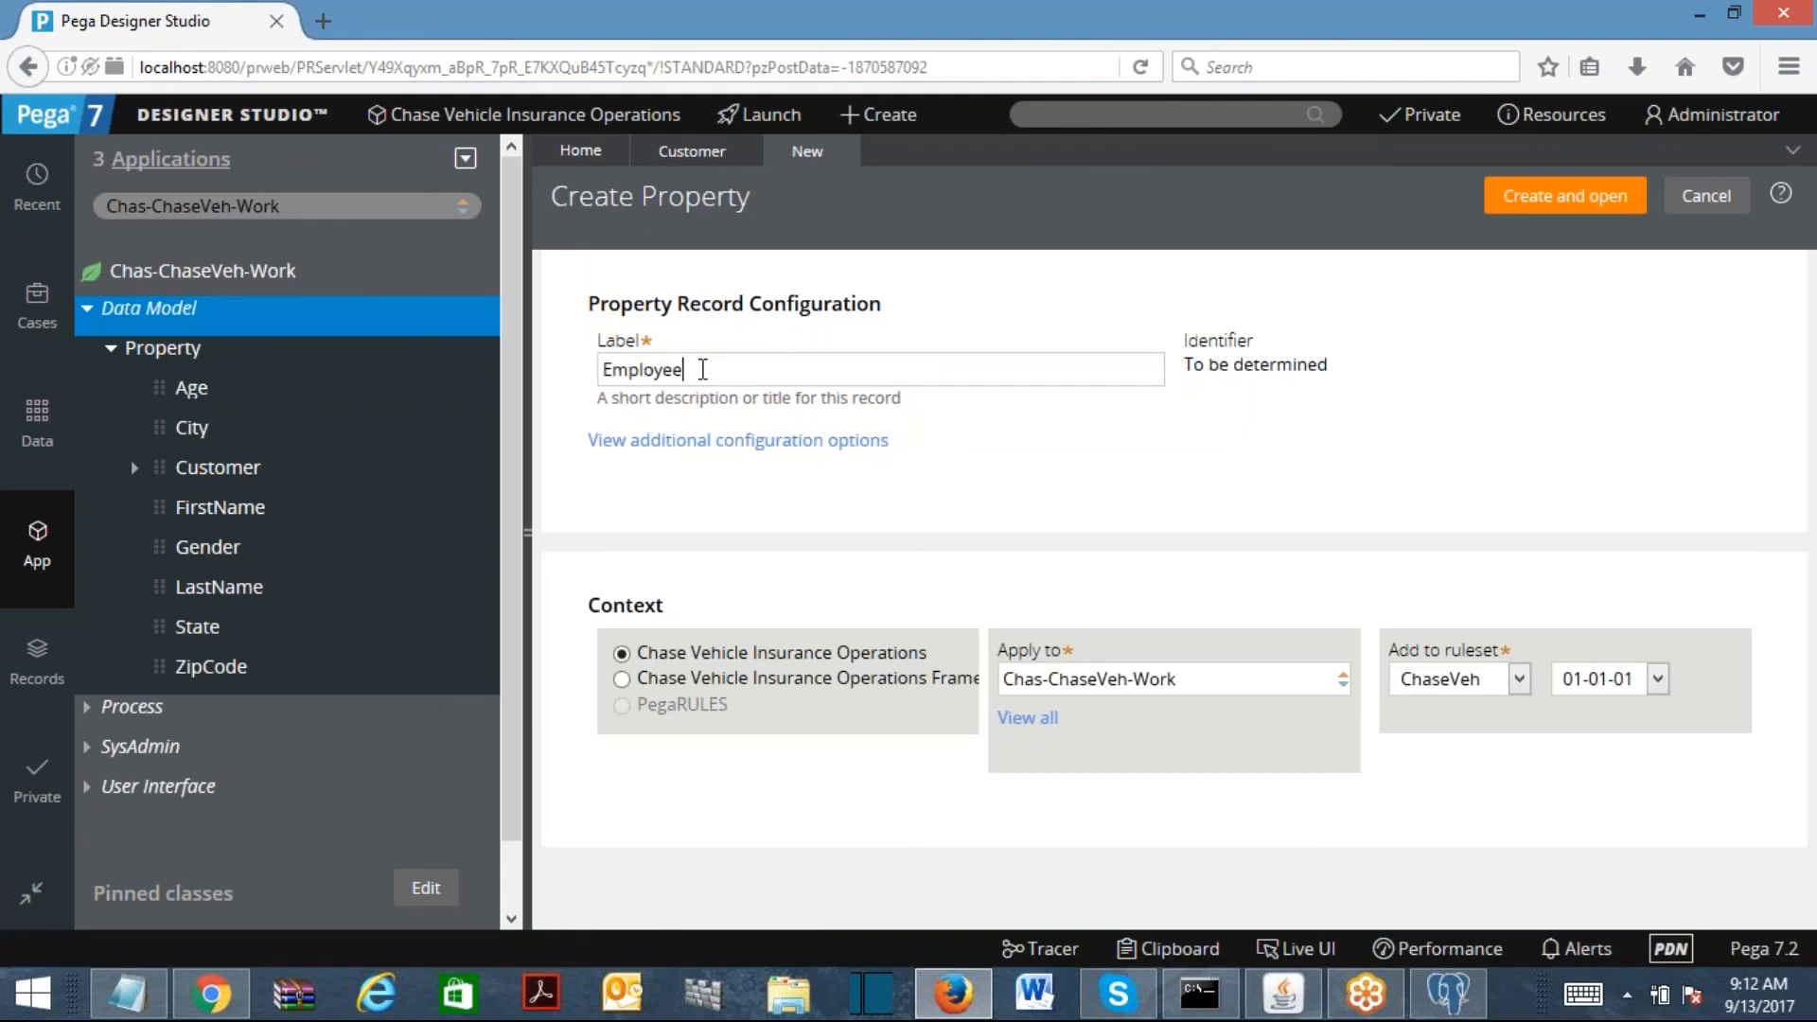
click(1525, 203)
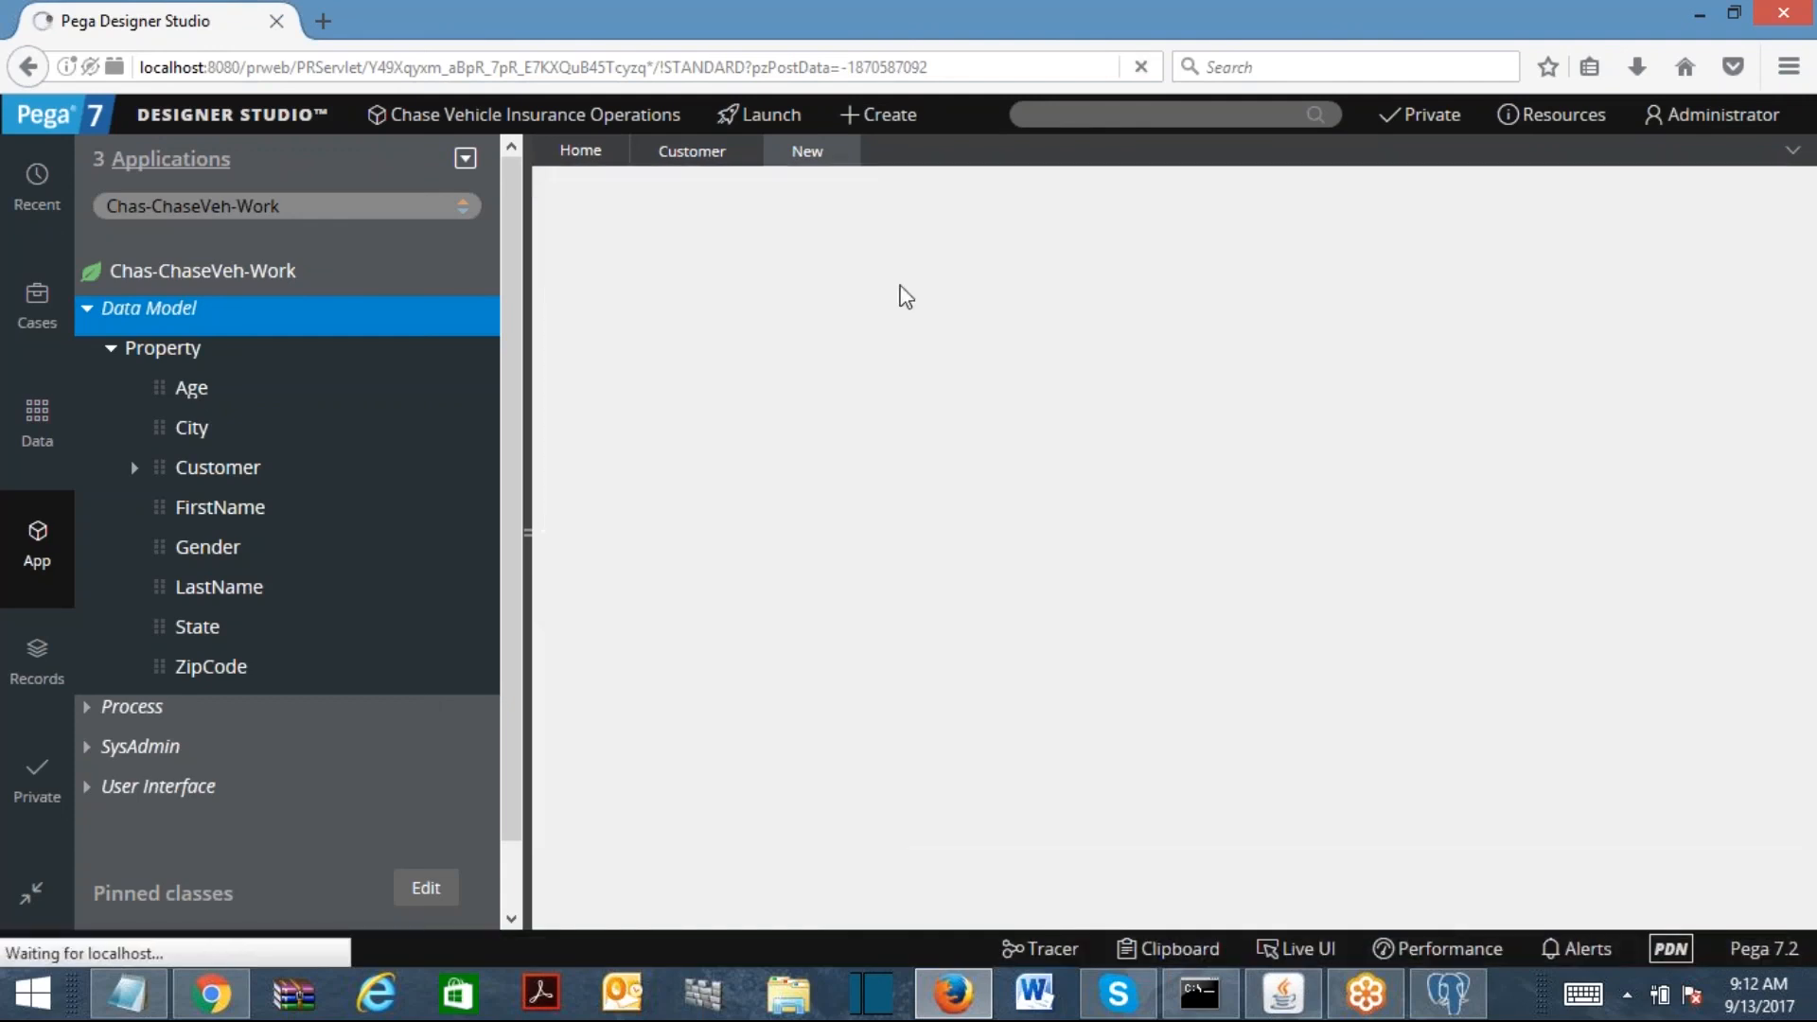
click(662, 392)
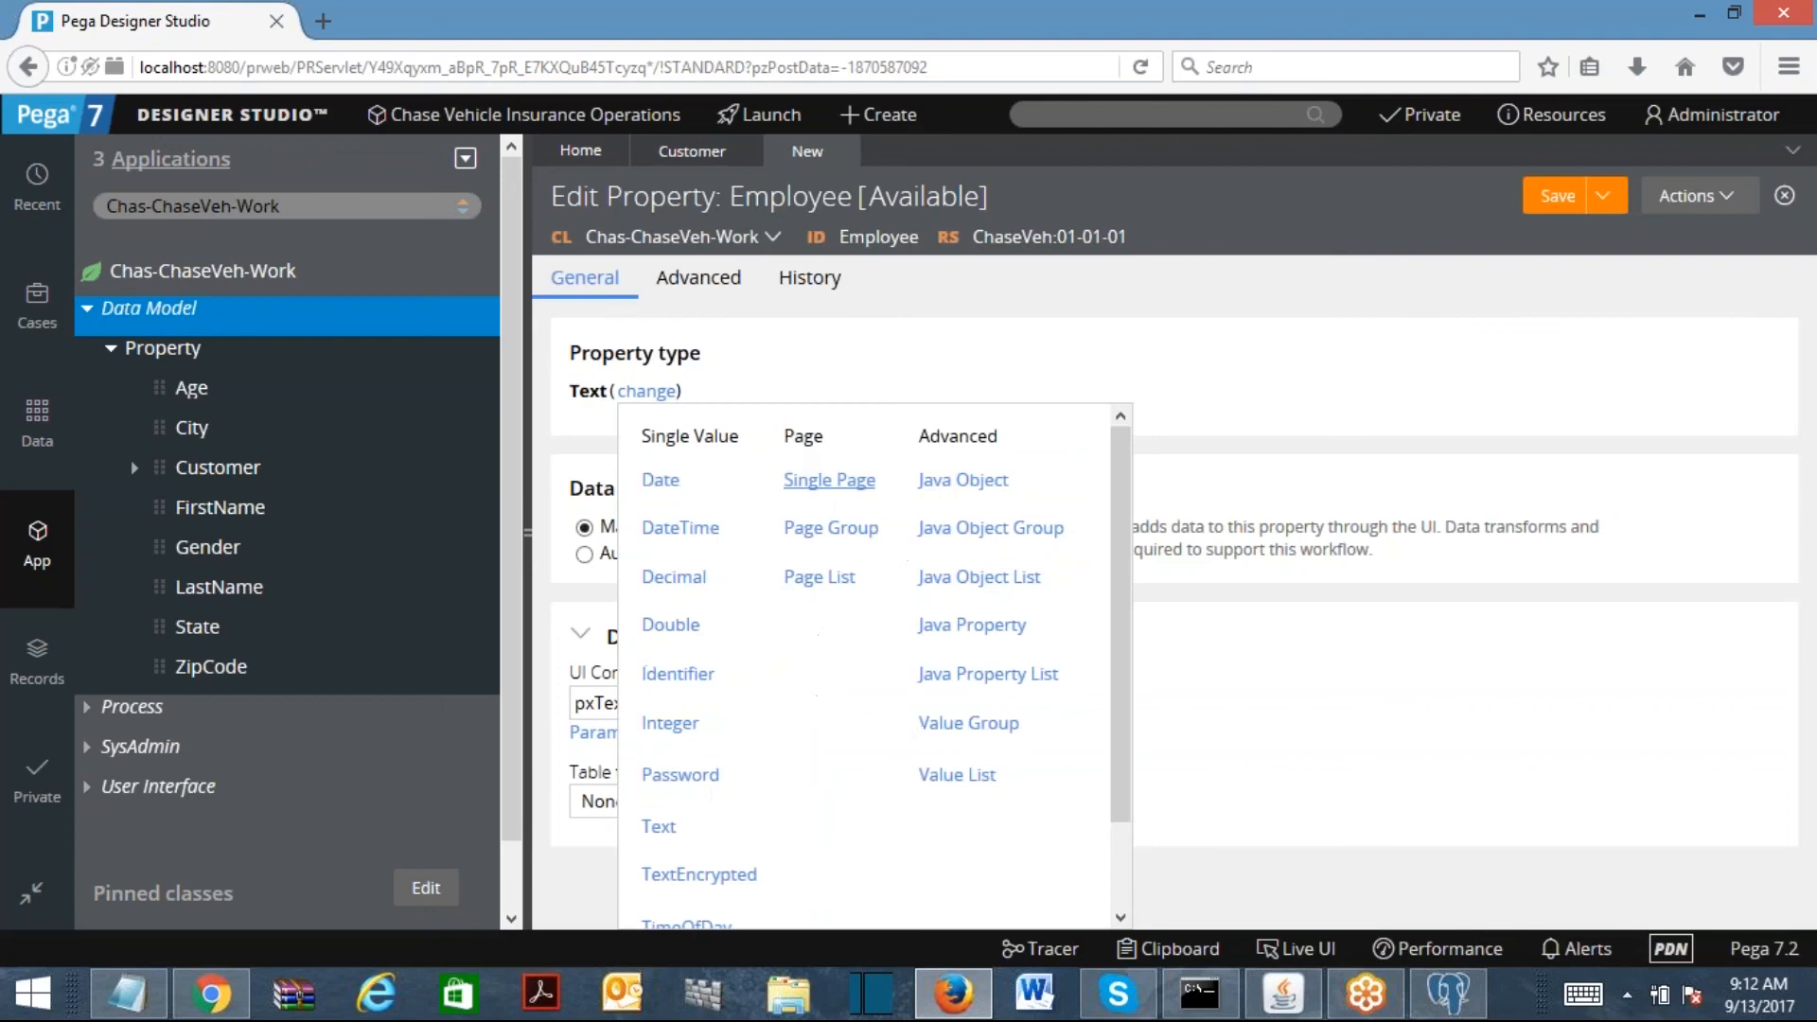
click(829, 480)
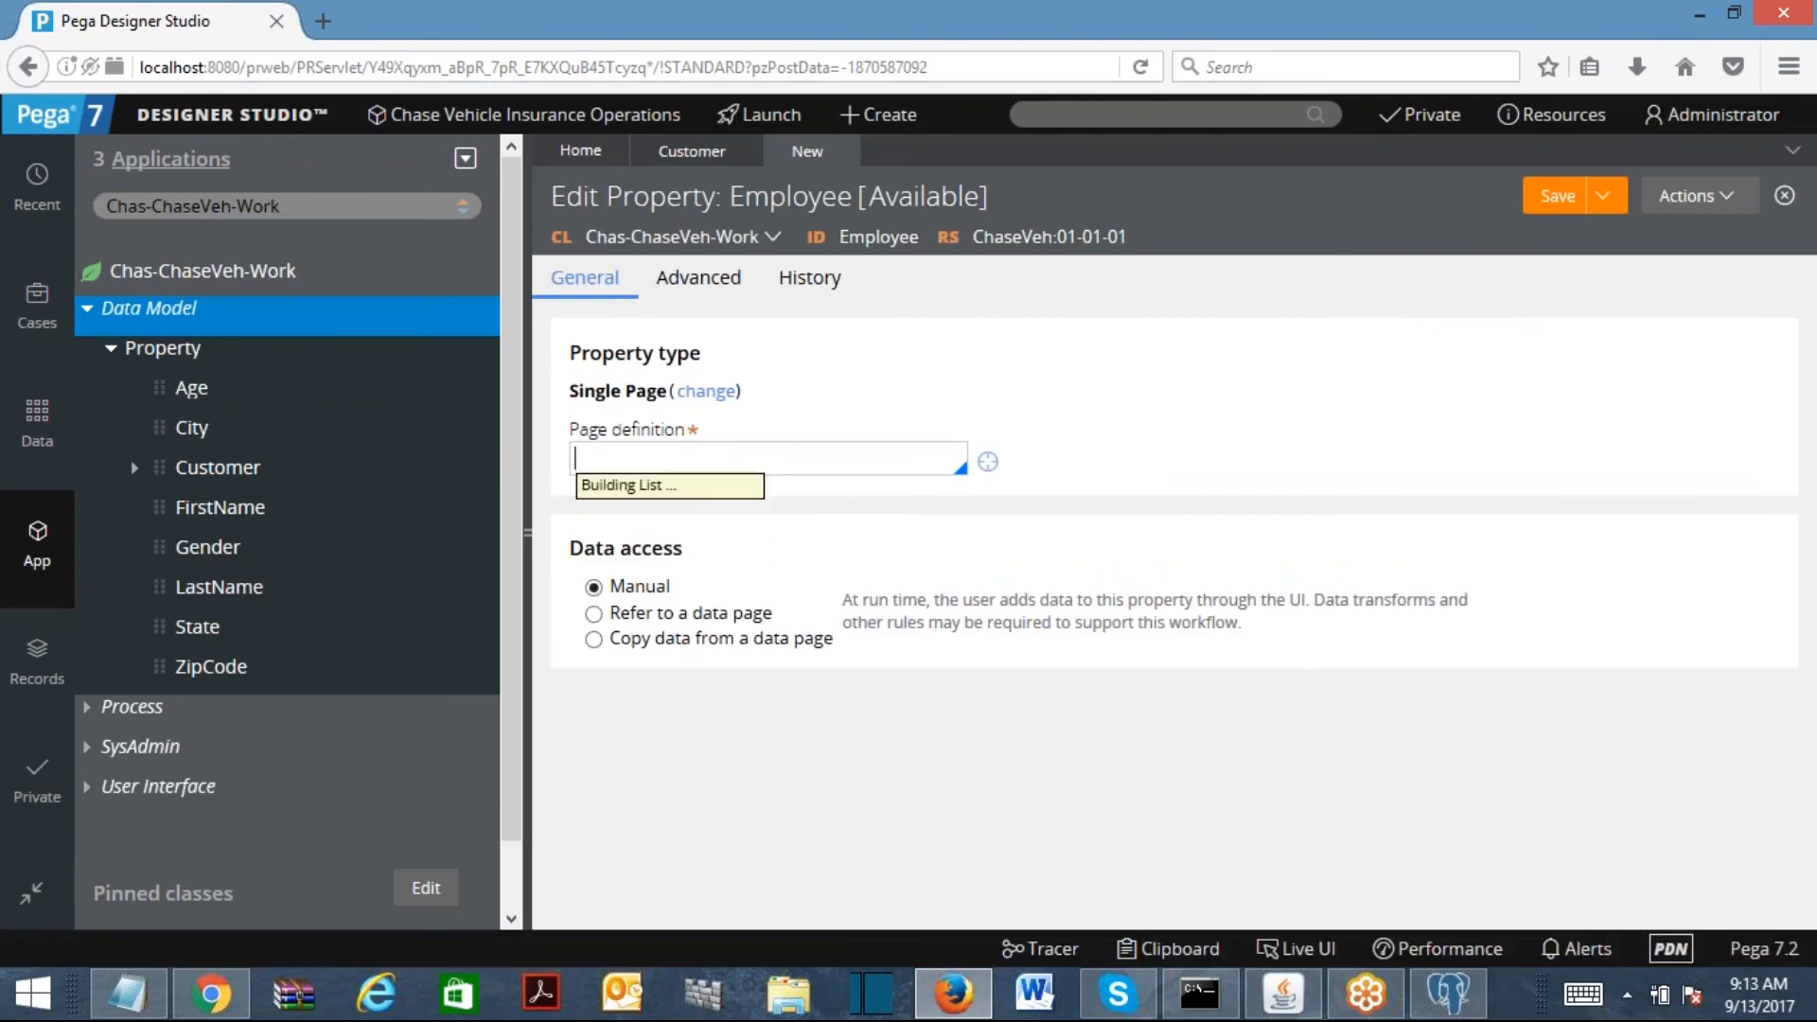
Step: Set Employee's page definition to Chas-ChaseVeh-Data-Person and save it
text(cahse)
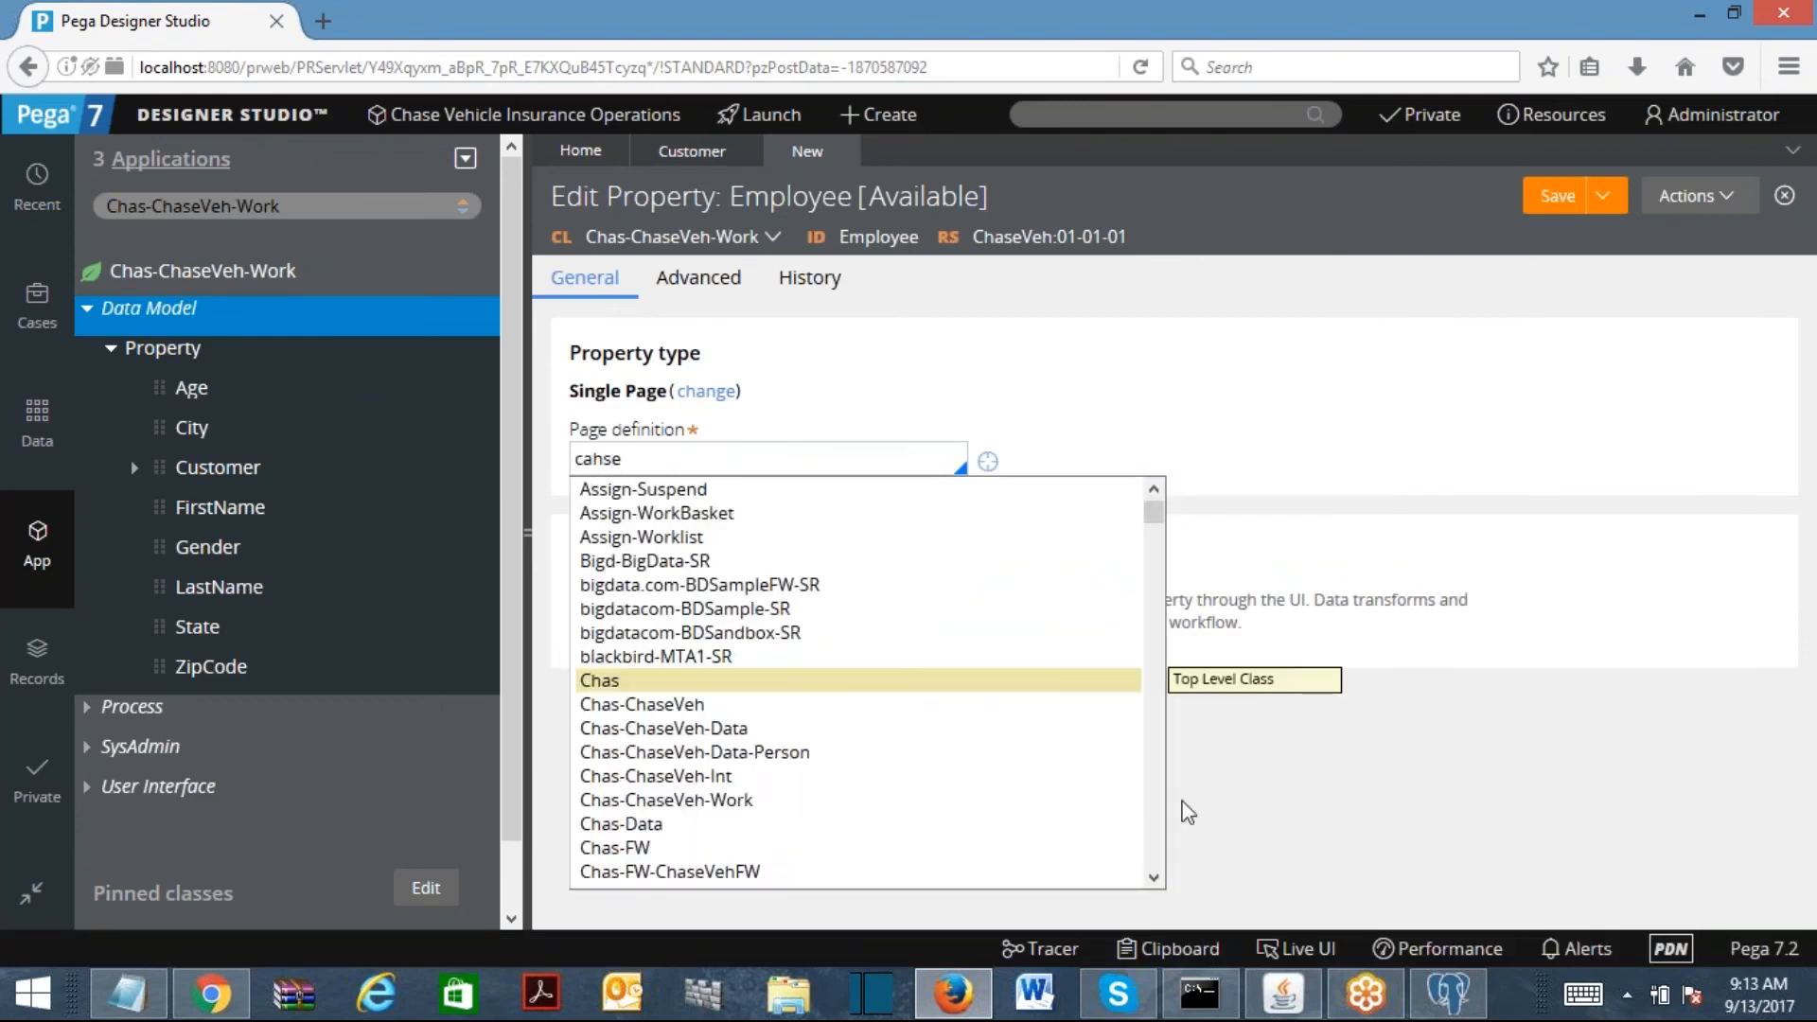
scroll(1145, 805, down, 4)
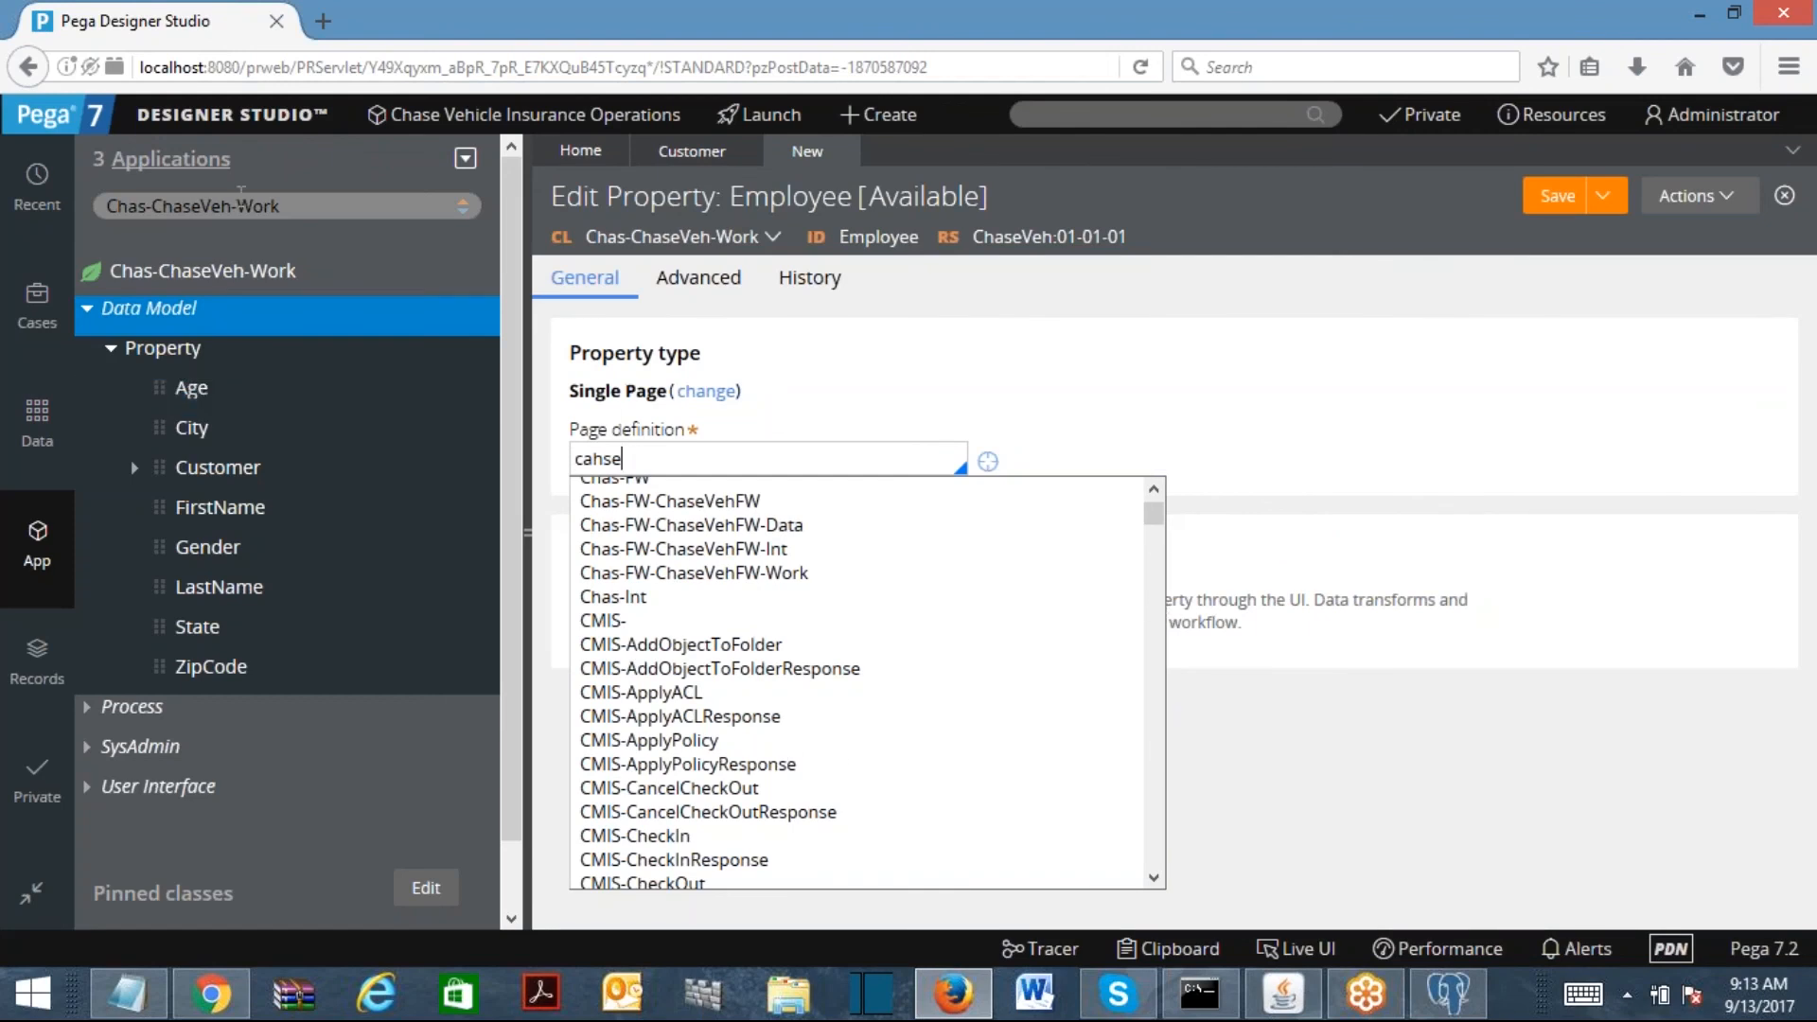
drag(239, 202, 64, 218)
key(ctrl+c)
drag(667, 464, 473, 470)
key(ctrl+v)
text(Data-)
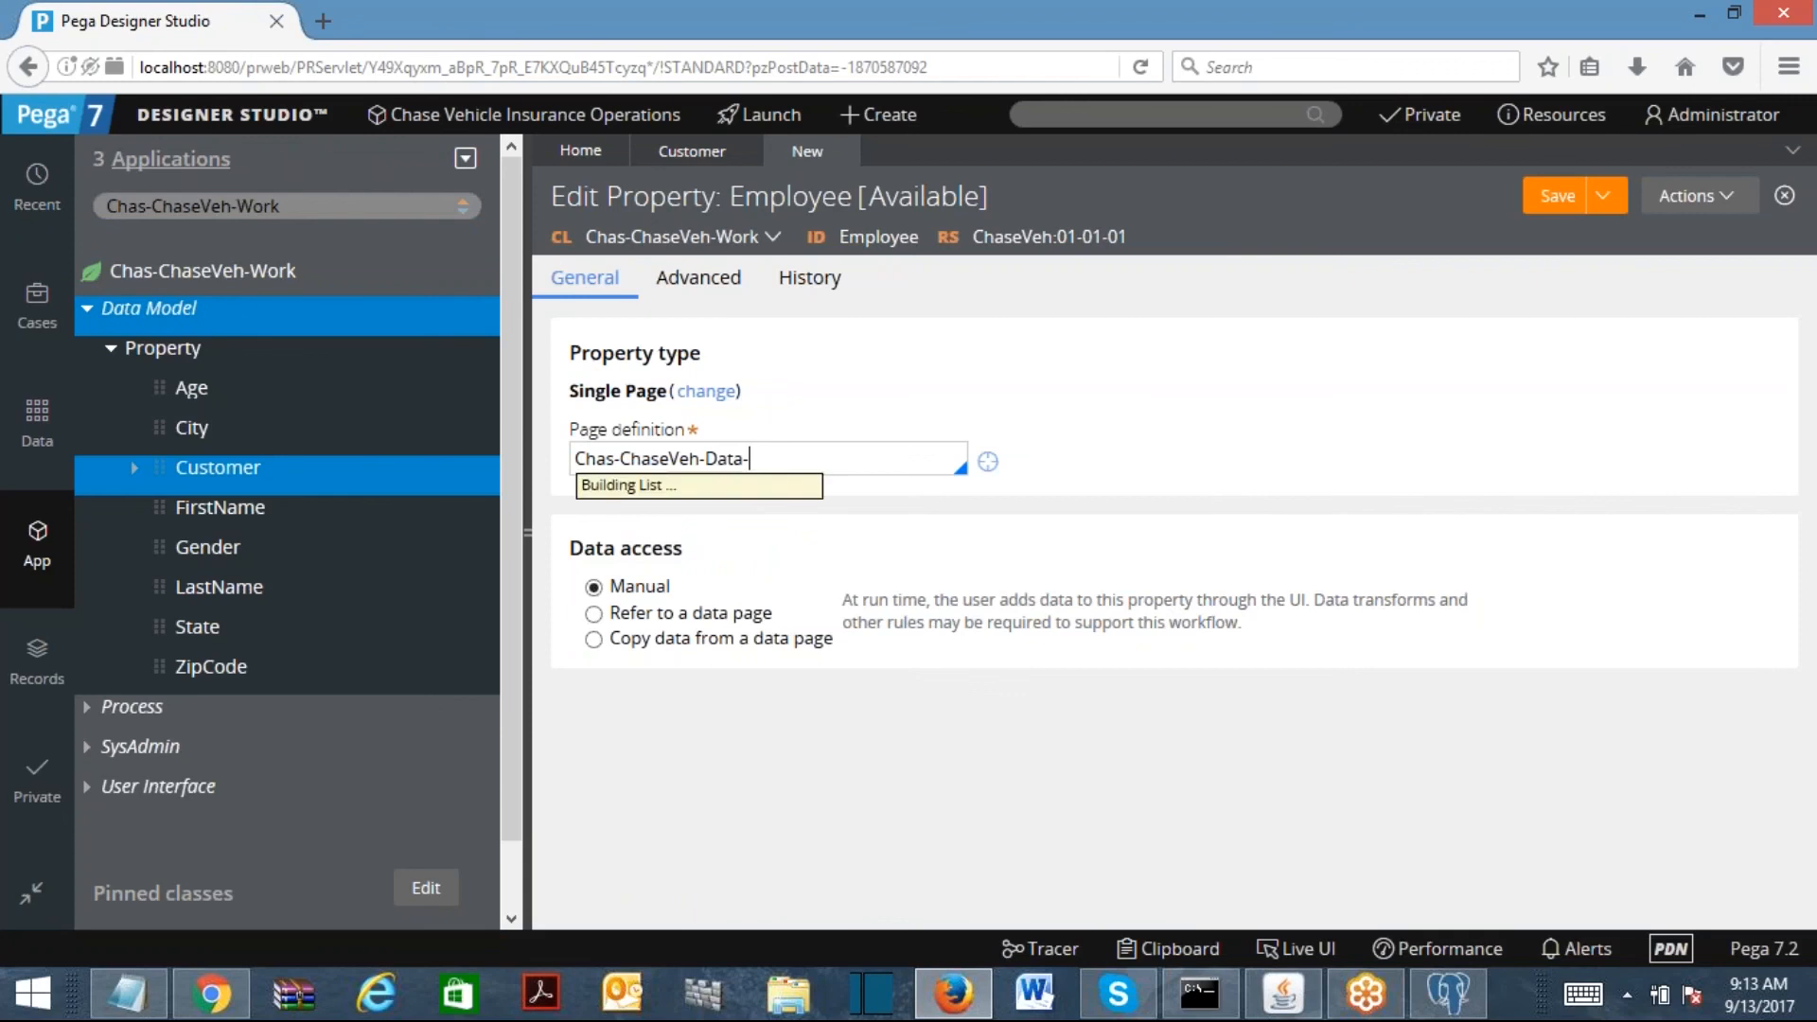
text(Person)
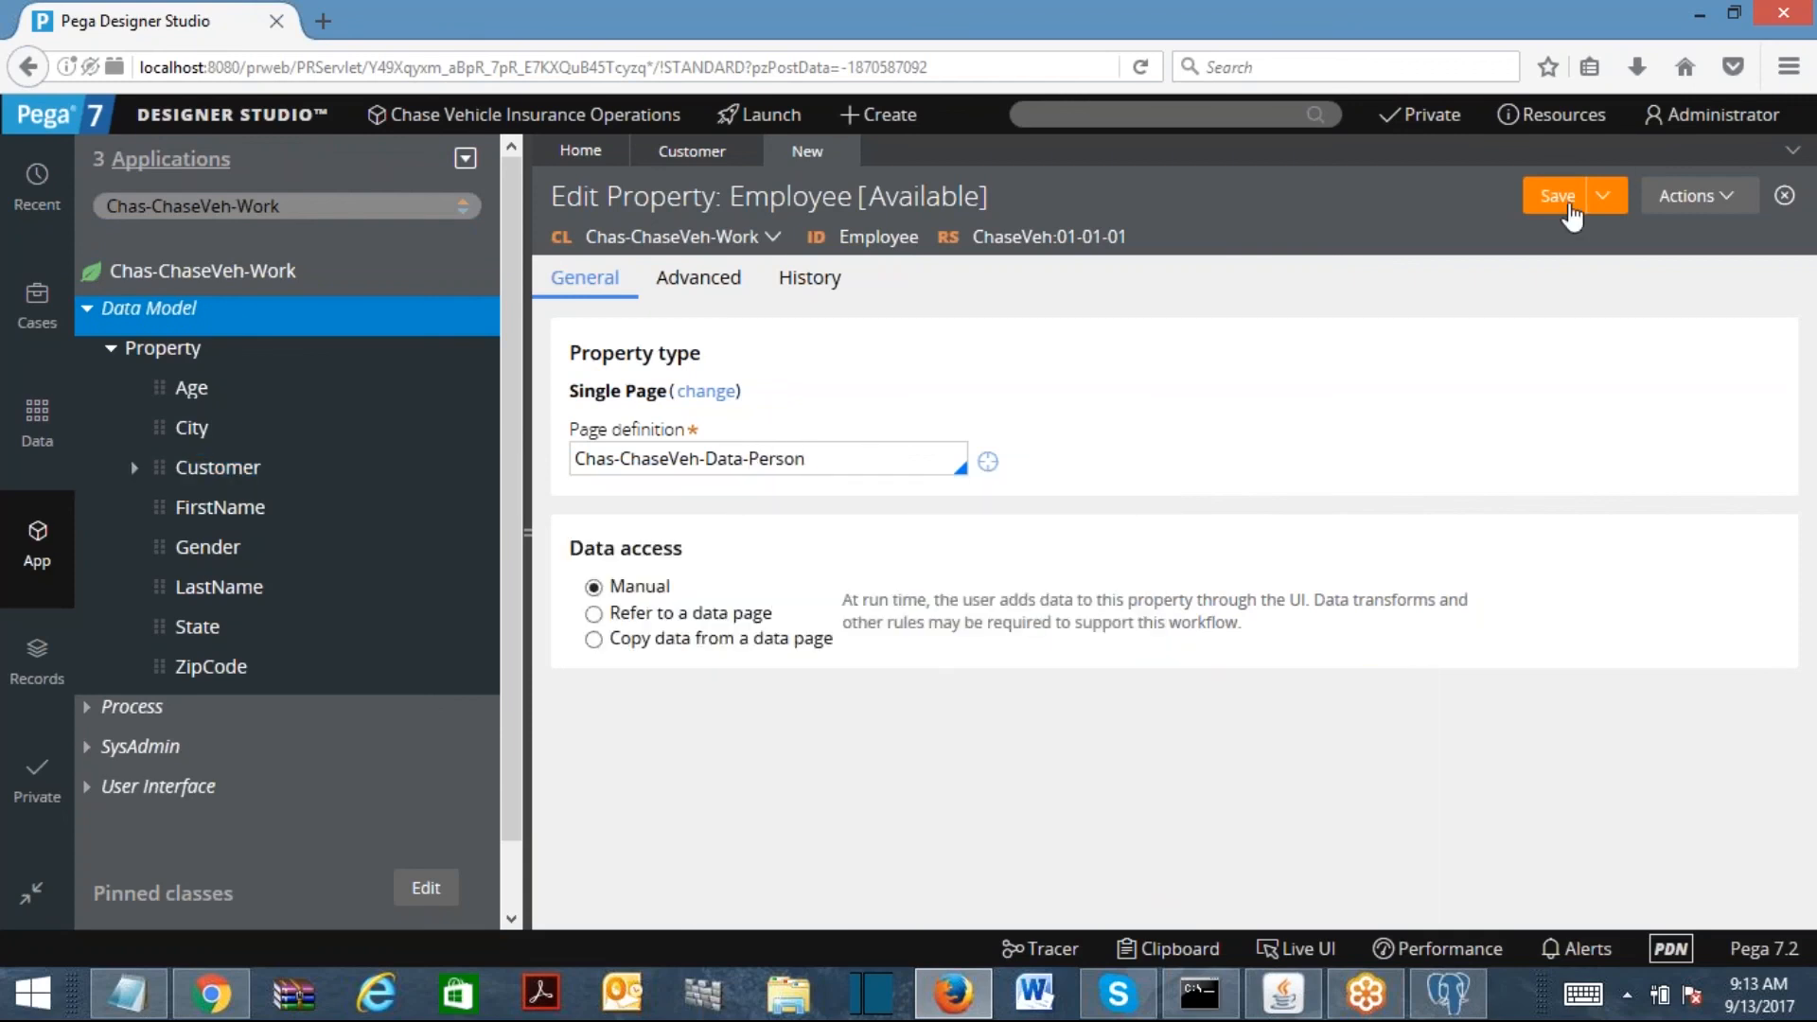
click(1567, 208)
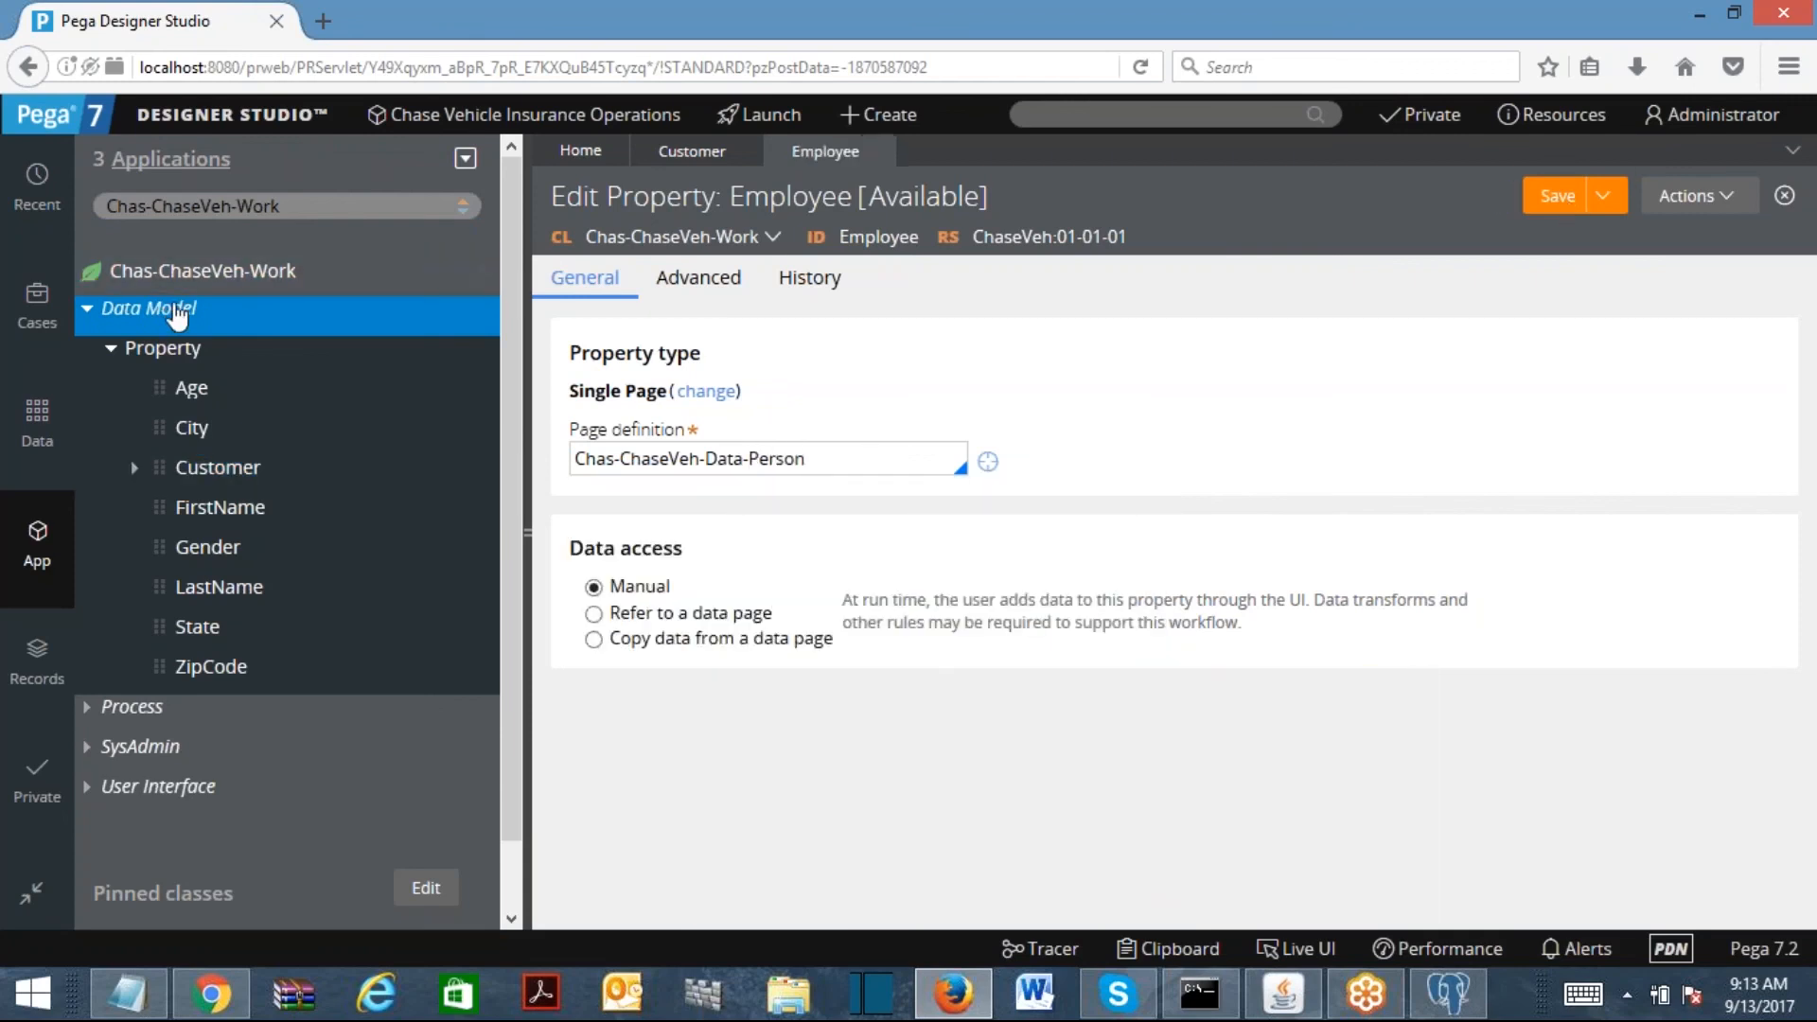
Step: Refresh the Chas-ChaseVeh-Work tree and expand Property, Customer and Employee to show their fields
right_click(177, 315)
mouse_move(199, 340)
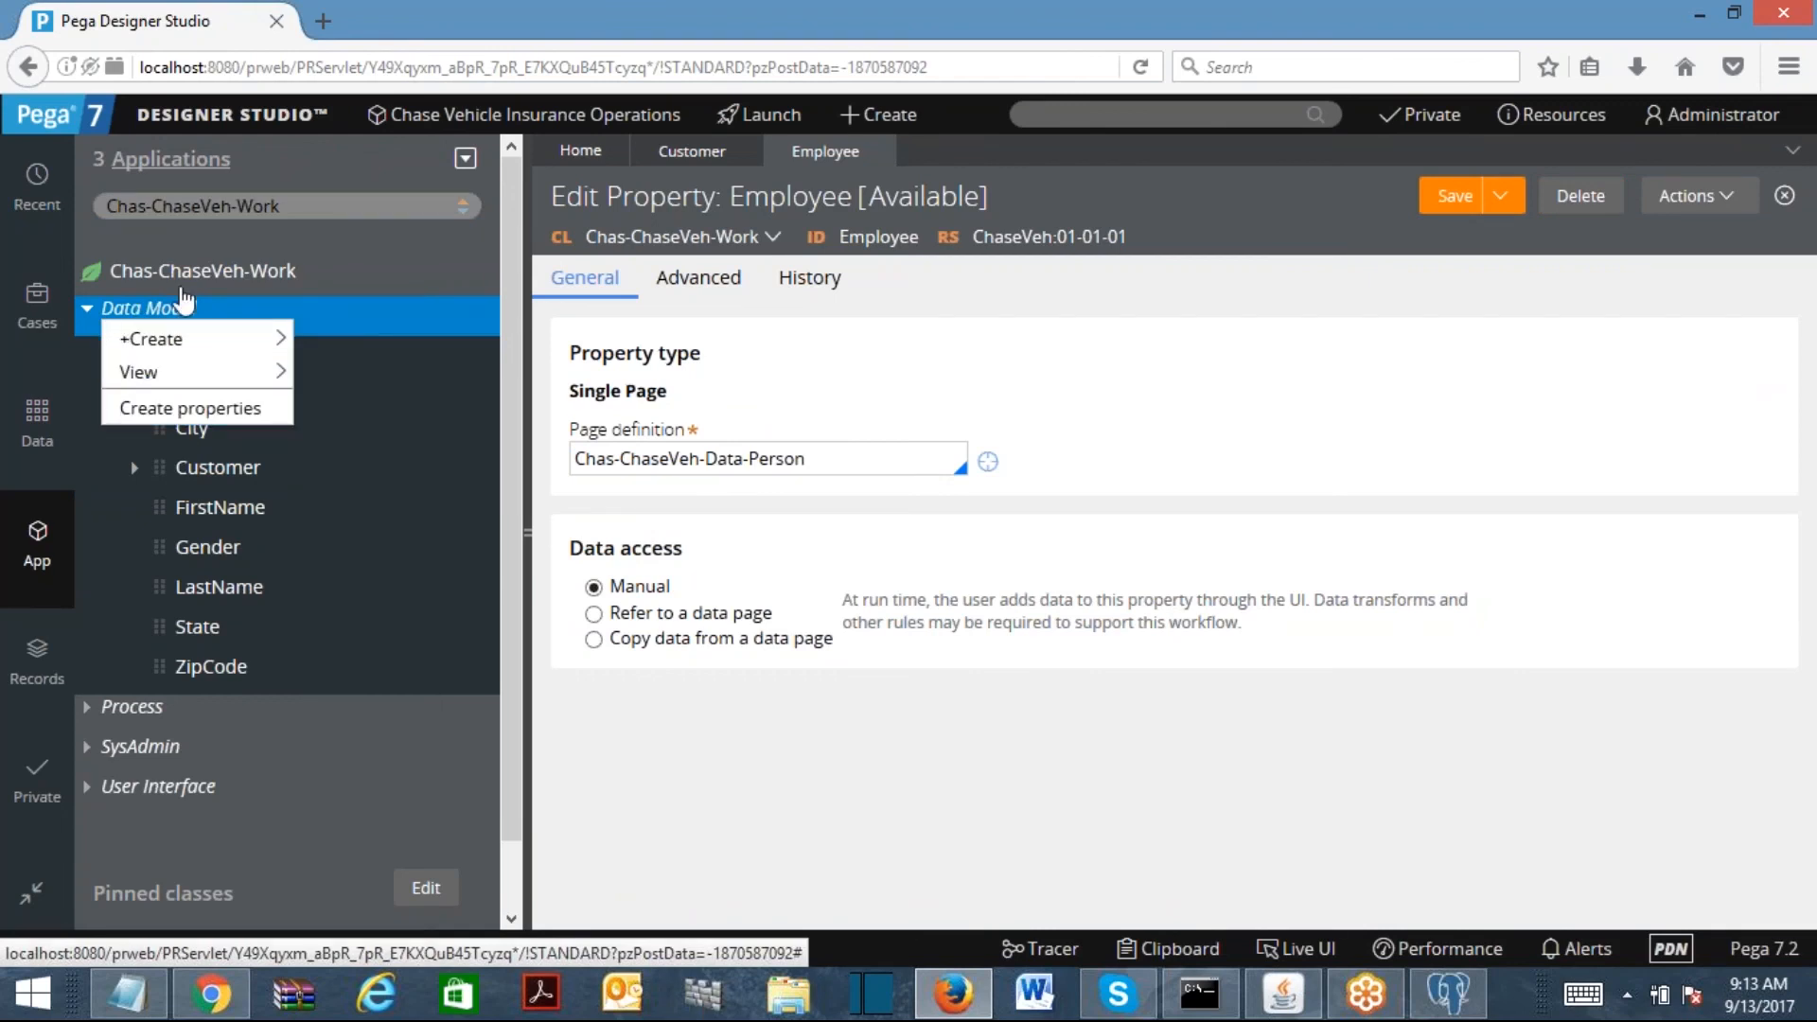
right_click(185, 274)
click(123, 514)
click(104, 312)
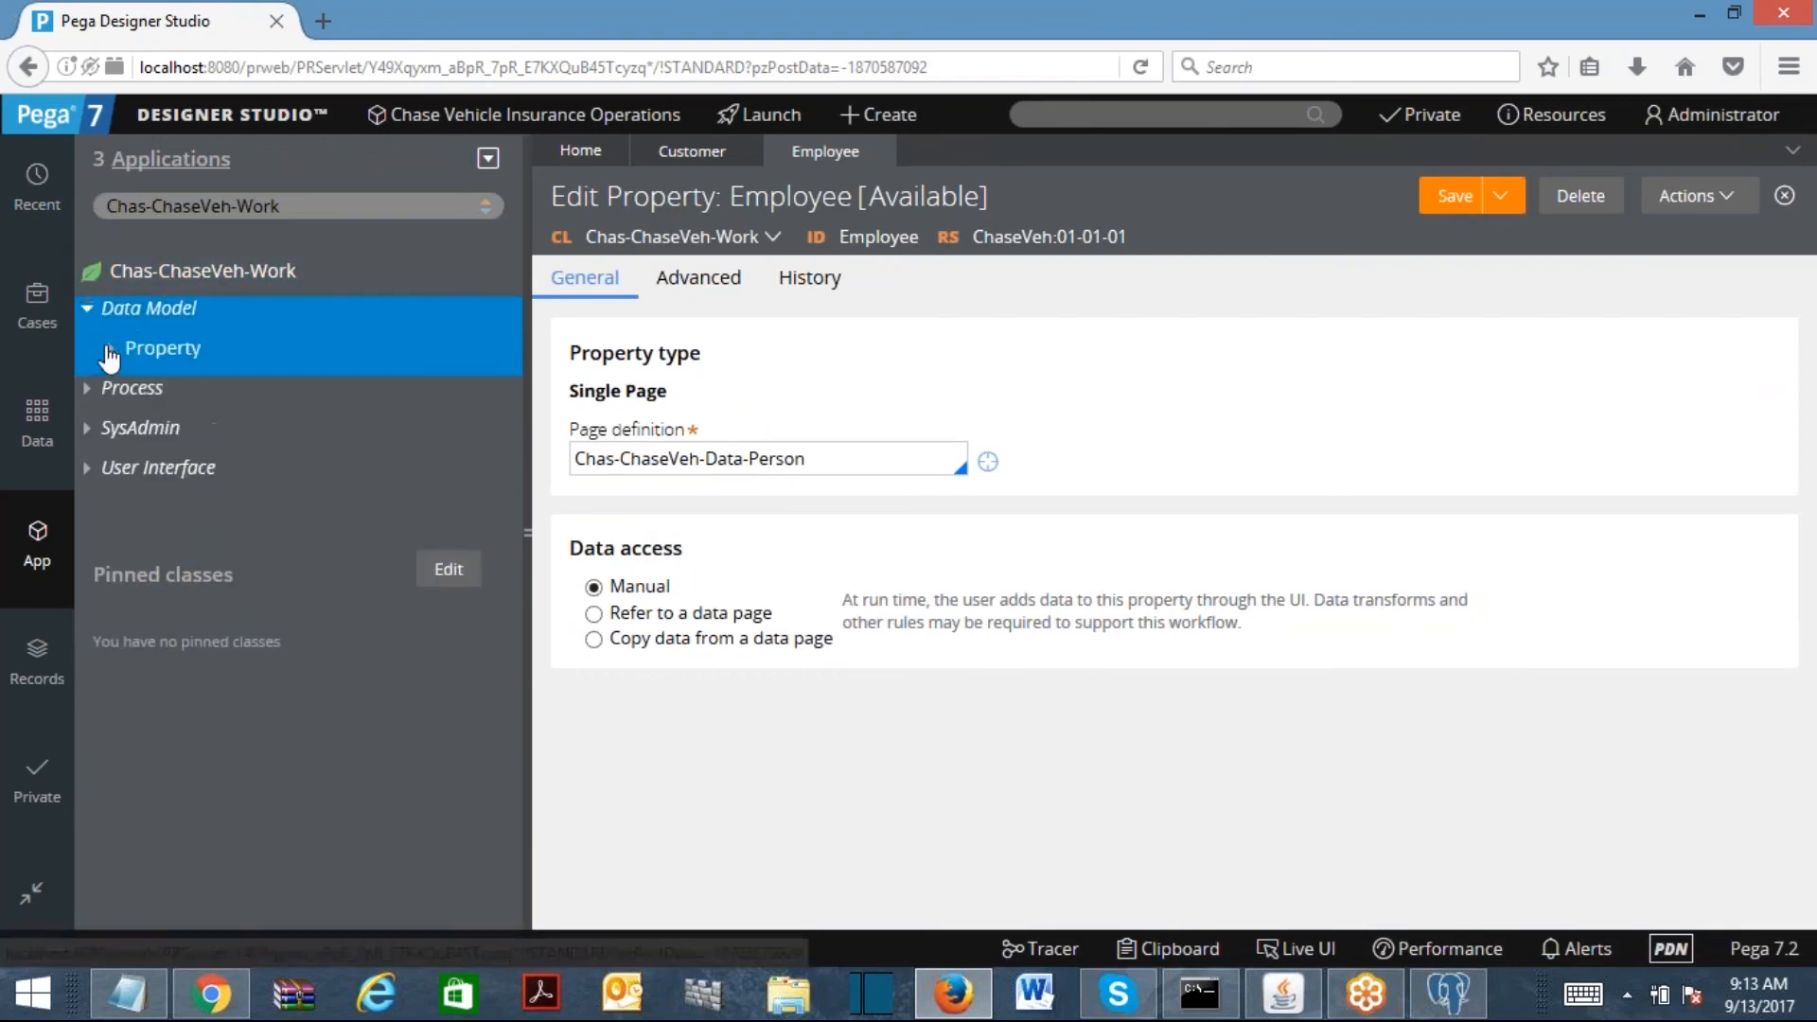
click(108, 352)
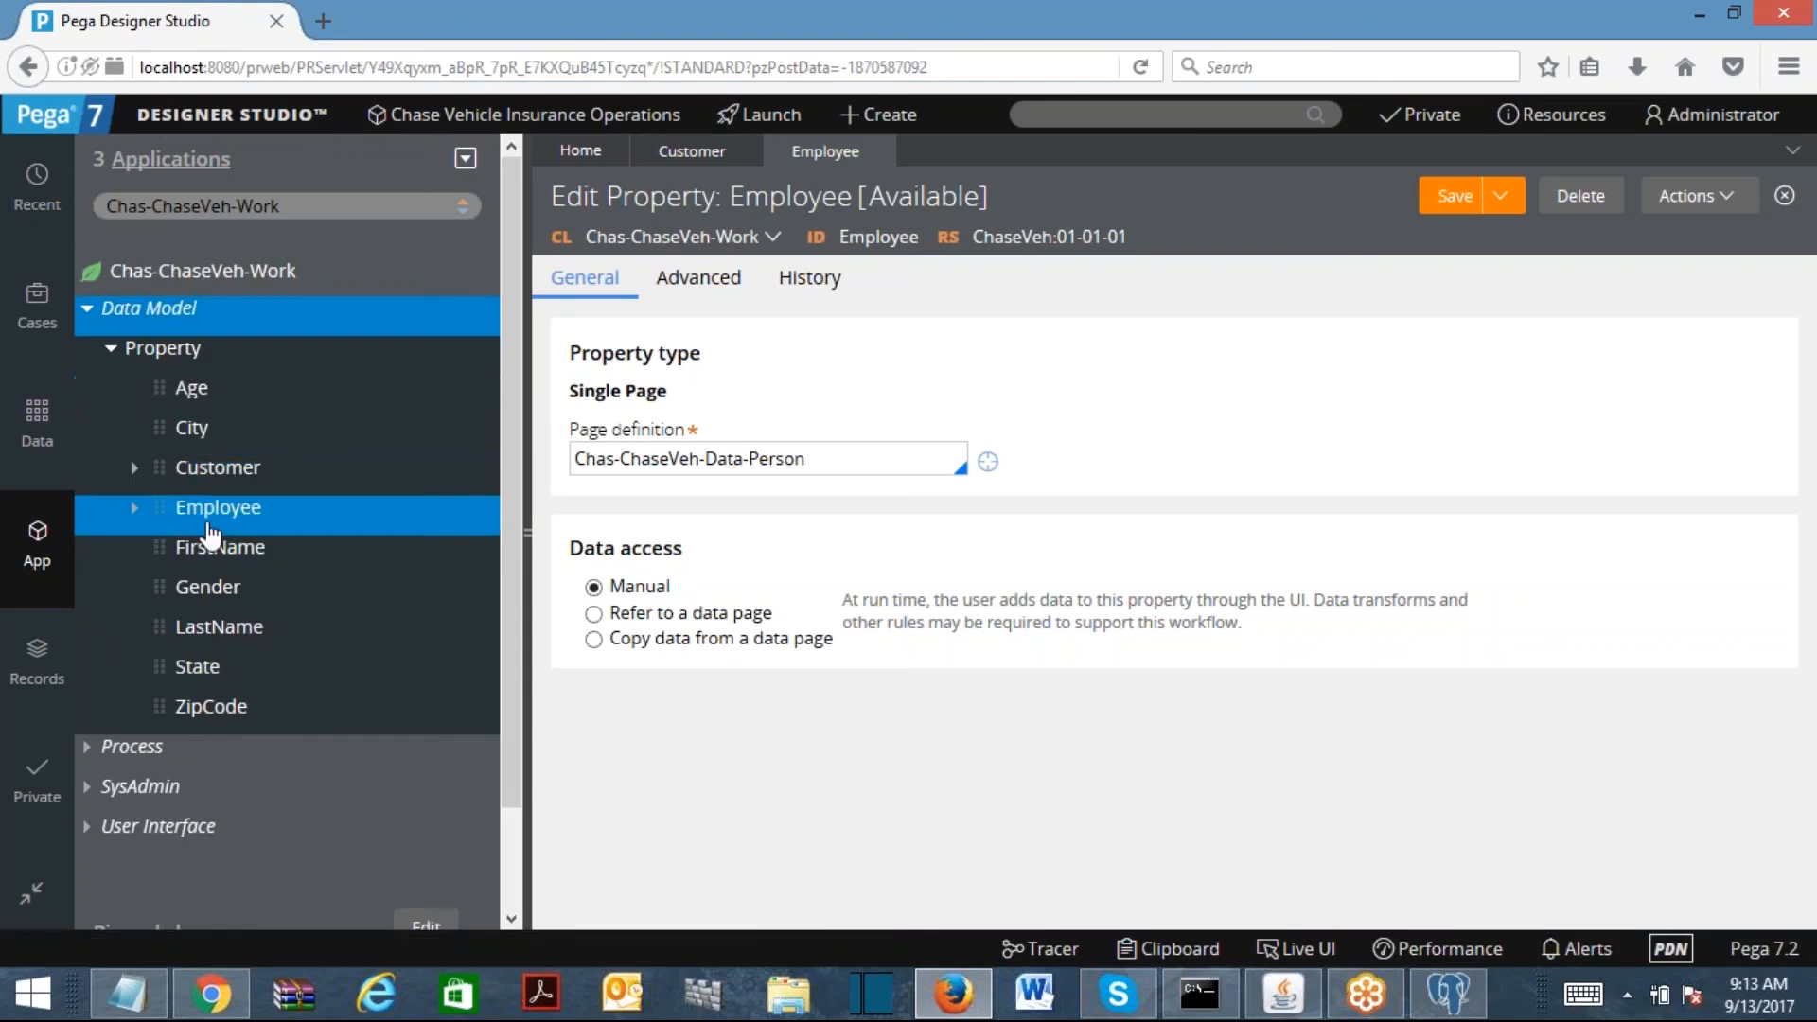
click(134, 467)
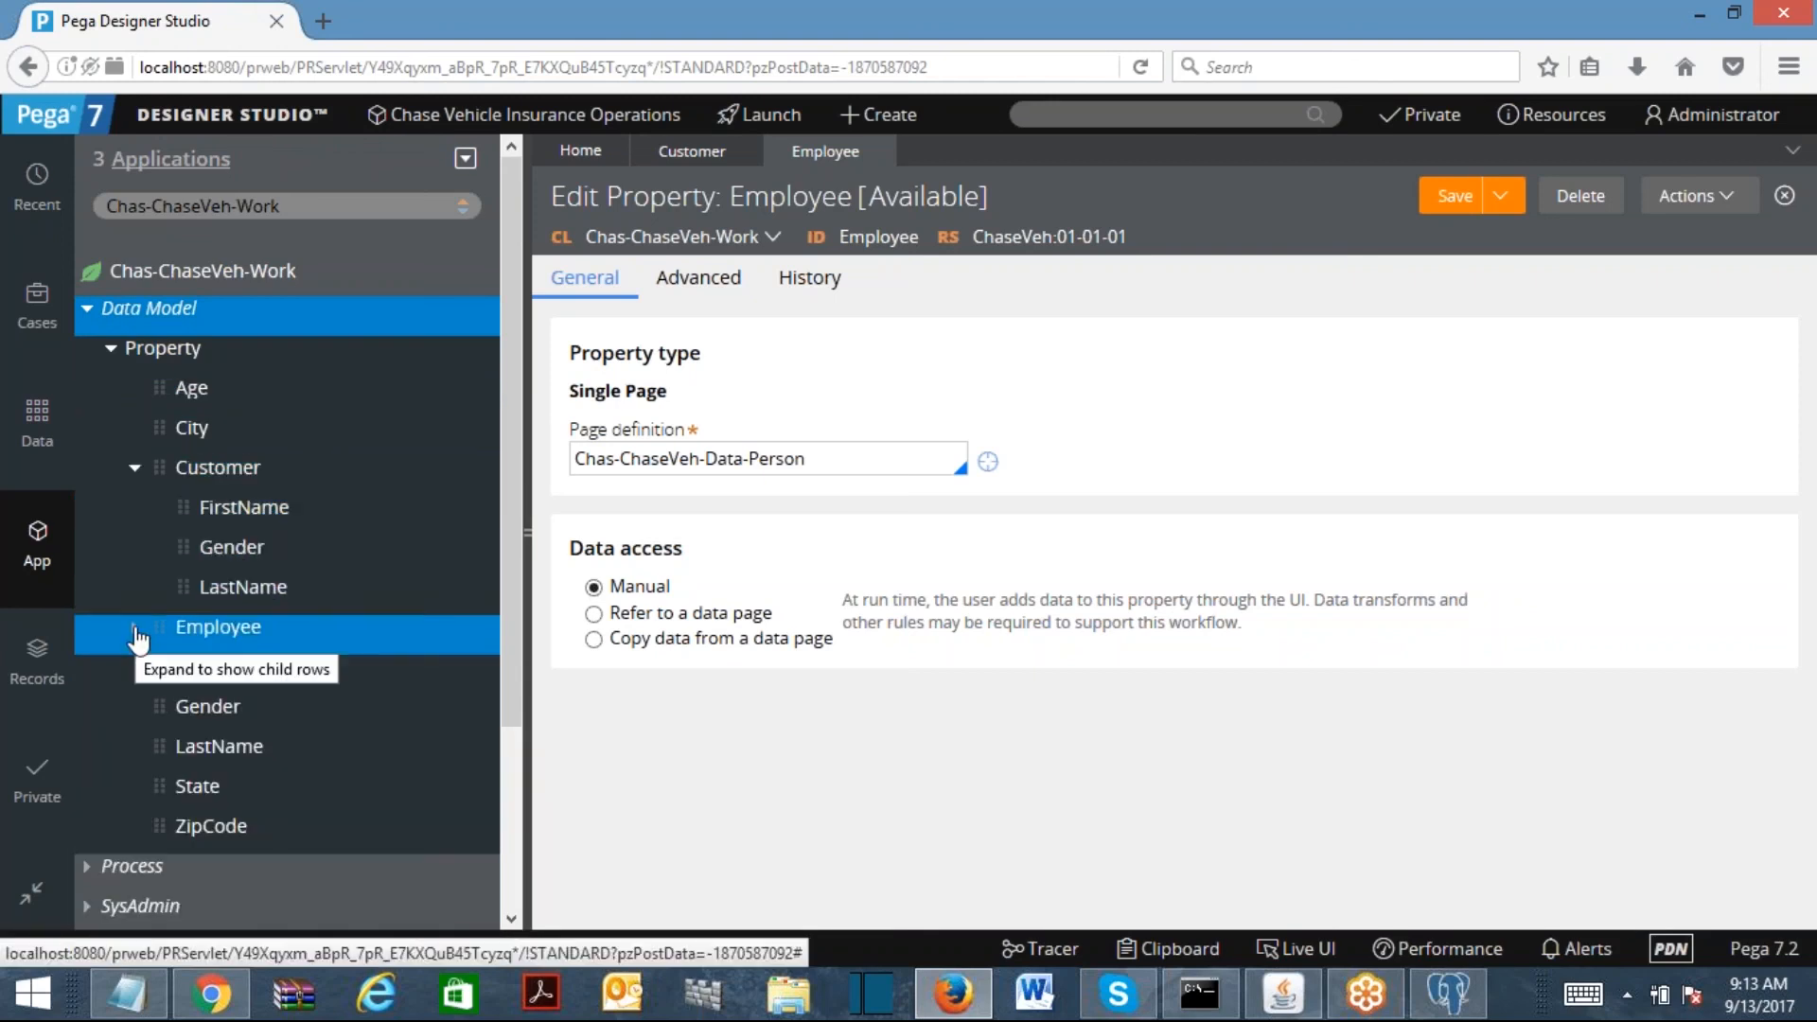
click(135, 629)
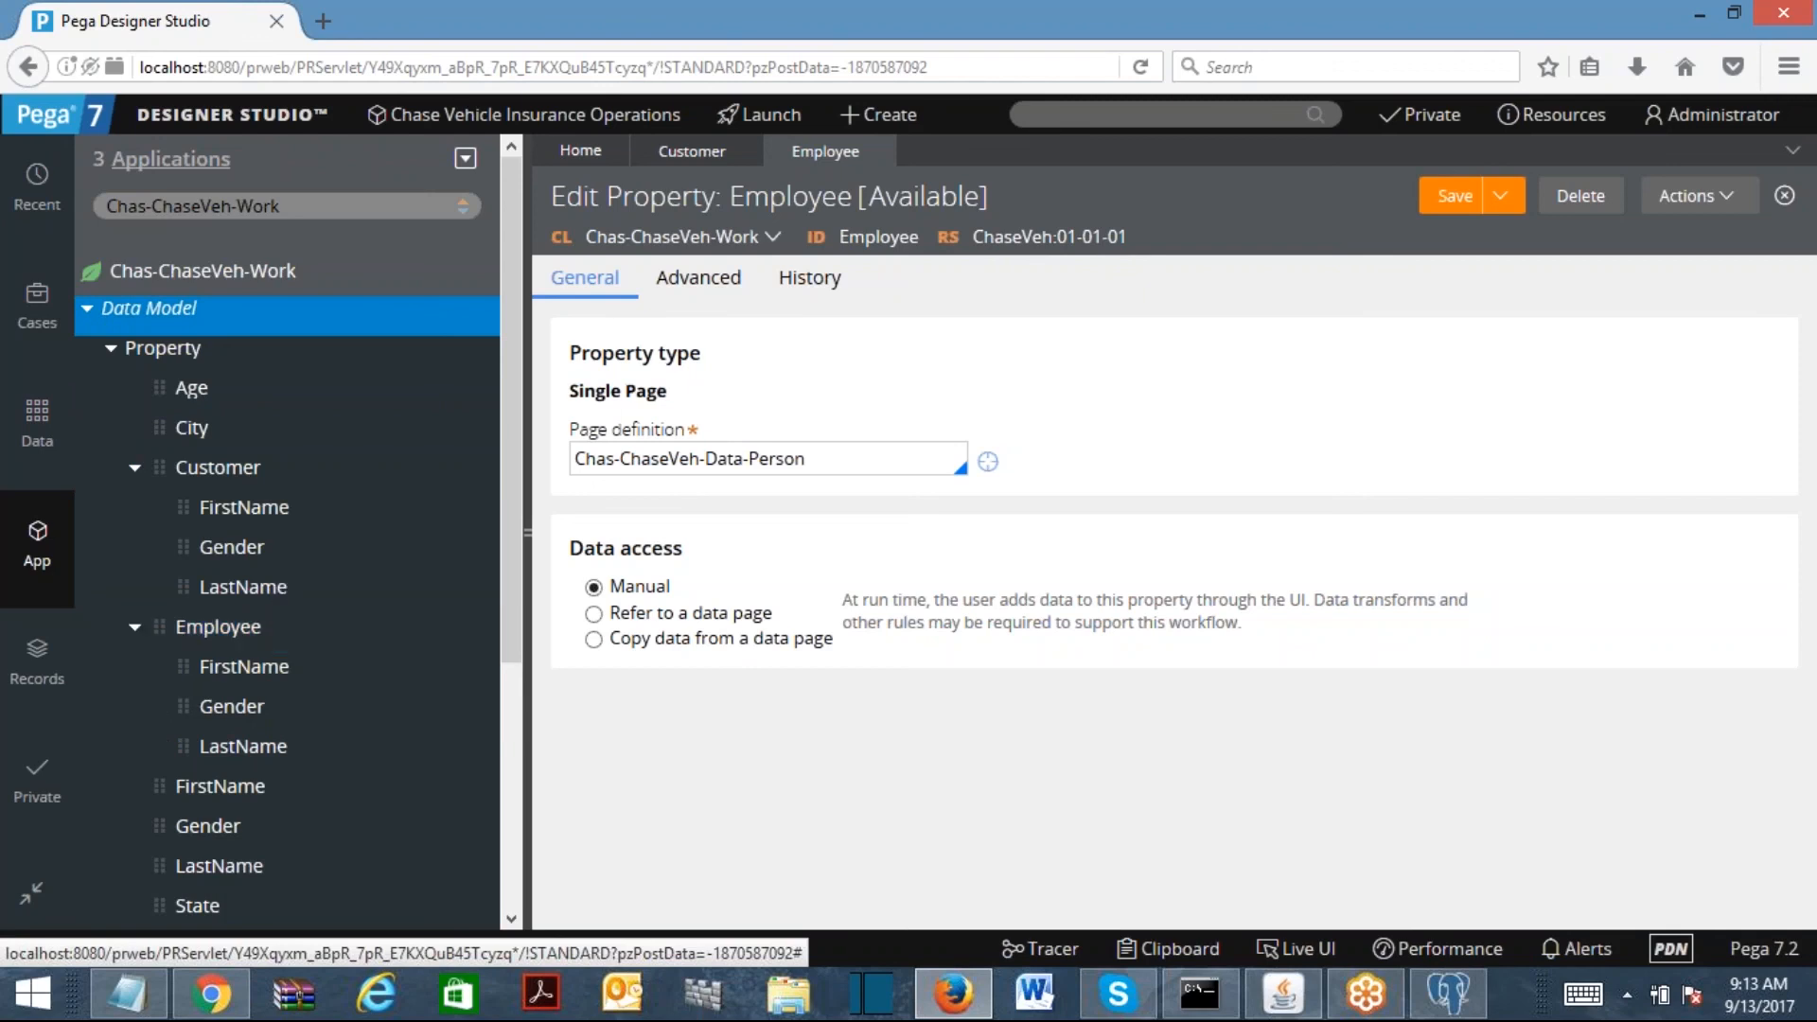
click(200, 275)
Step: Create a new section named CustomerSec in the work class and open it
mouse_move(236, 305)
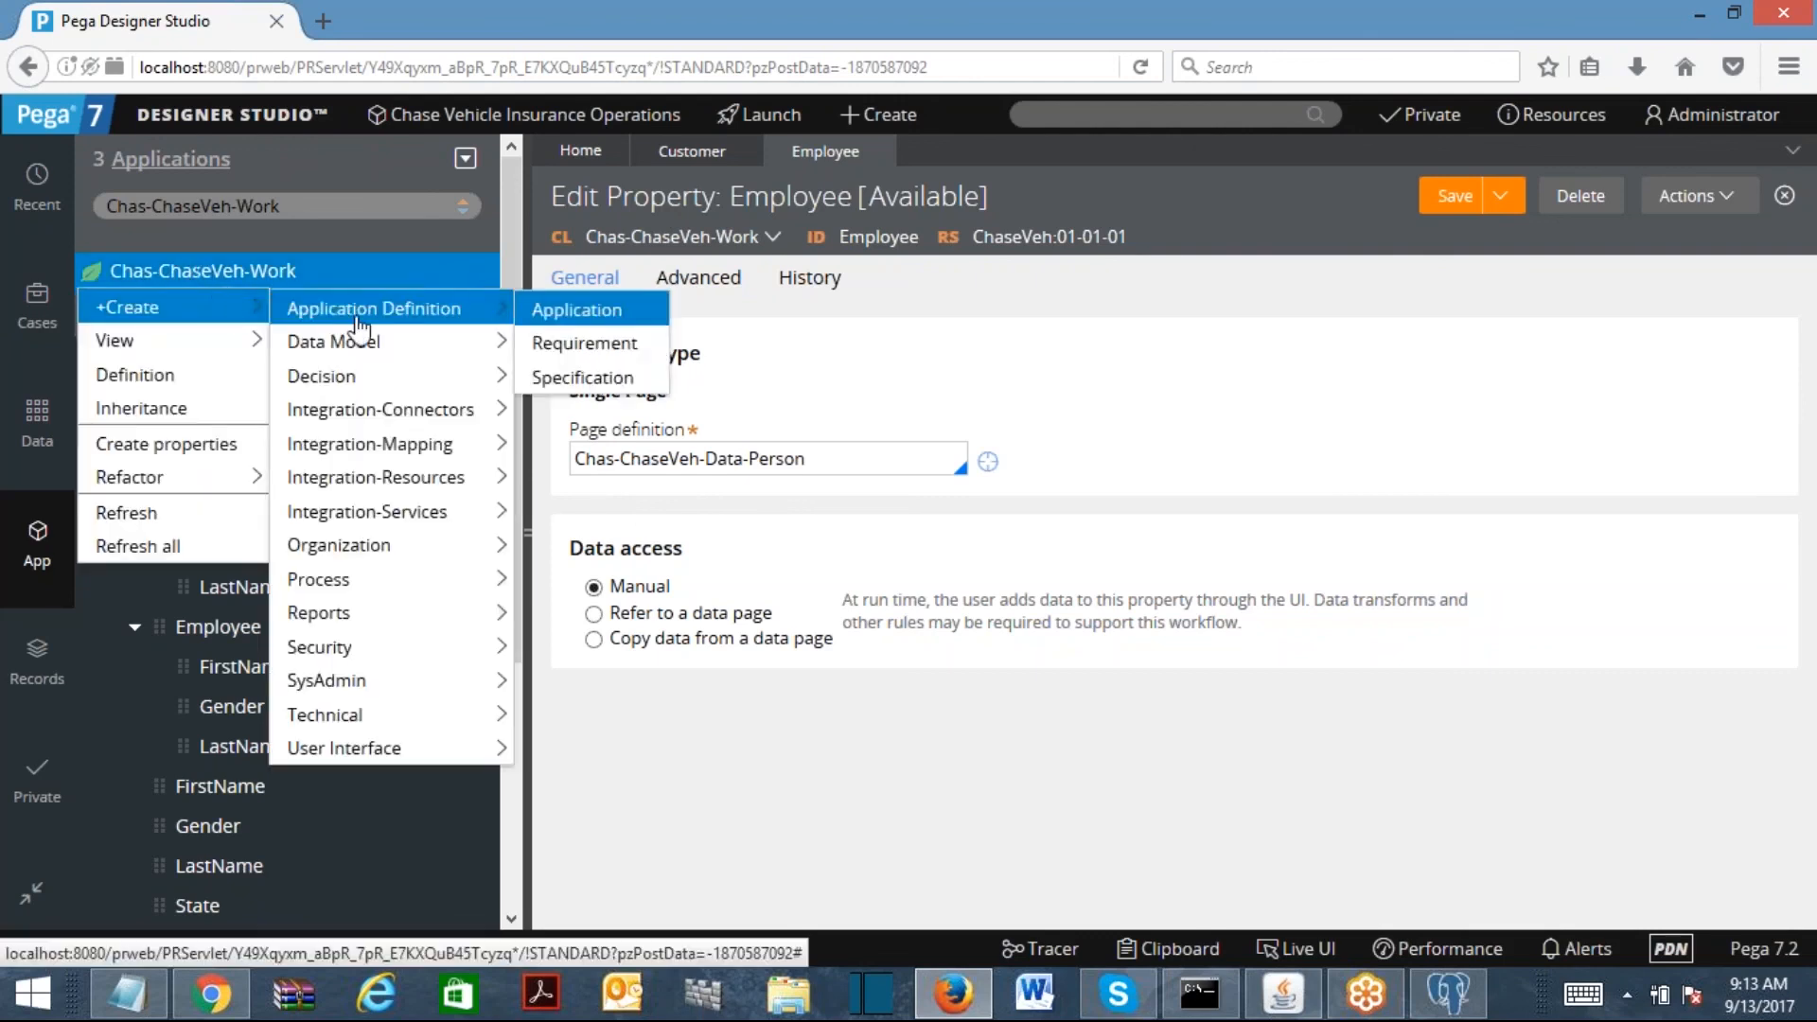
mouse_move(341, 748)
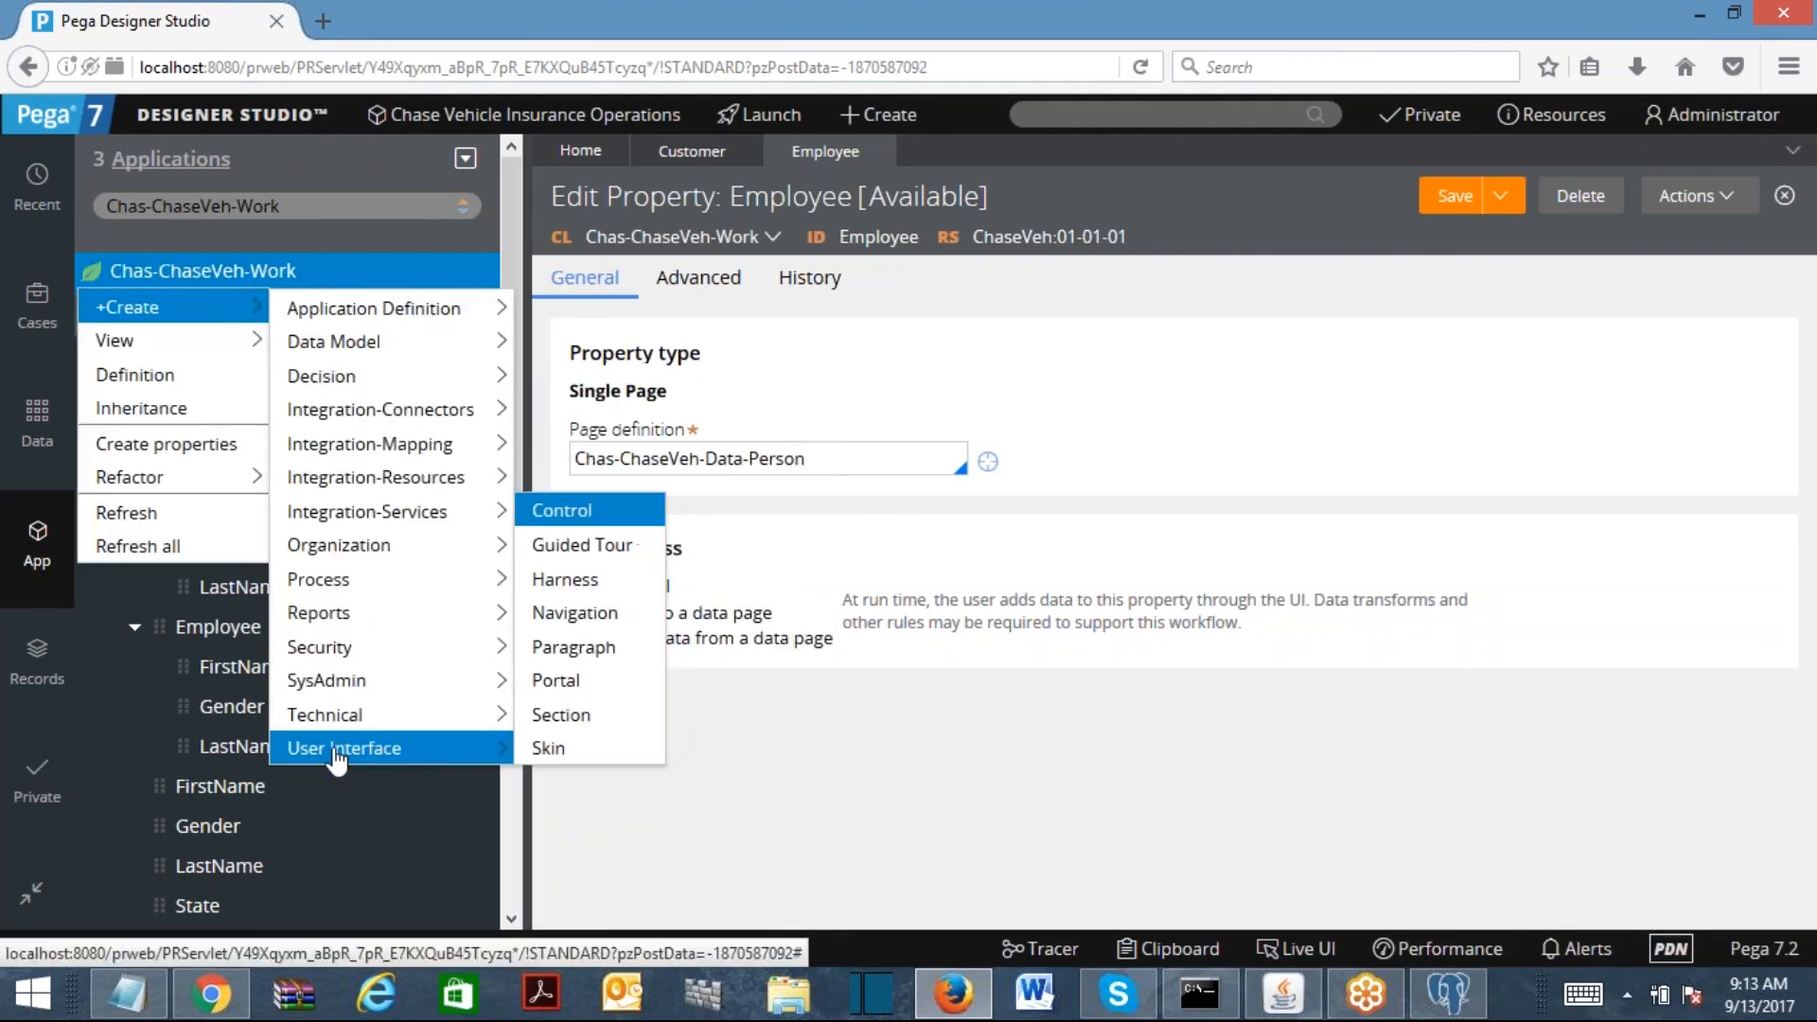
click(613, 714)
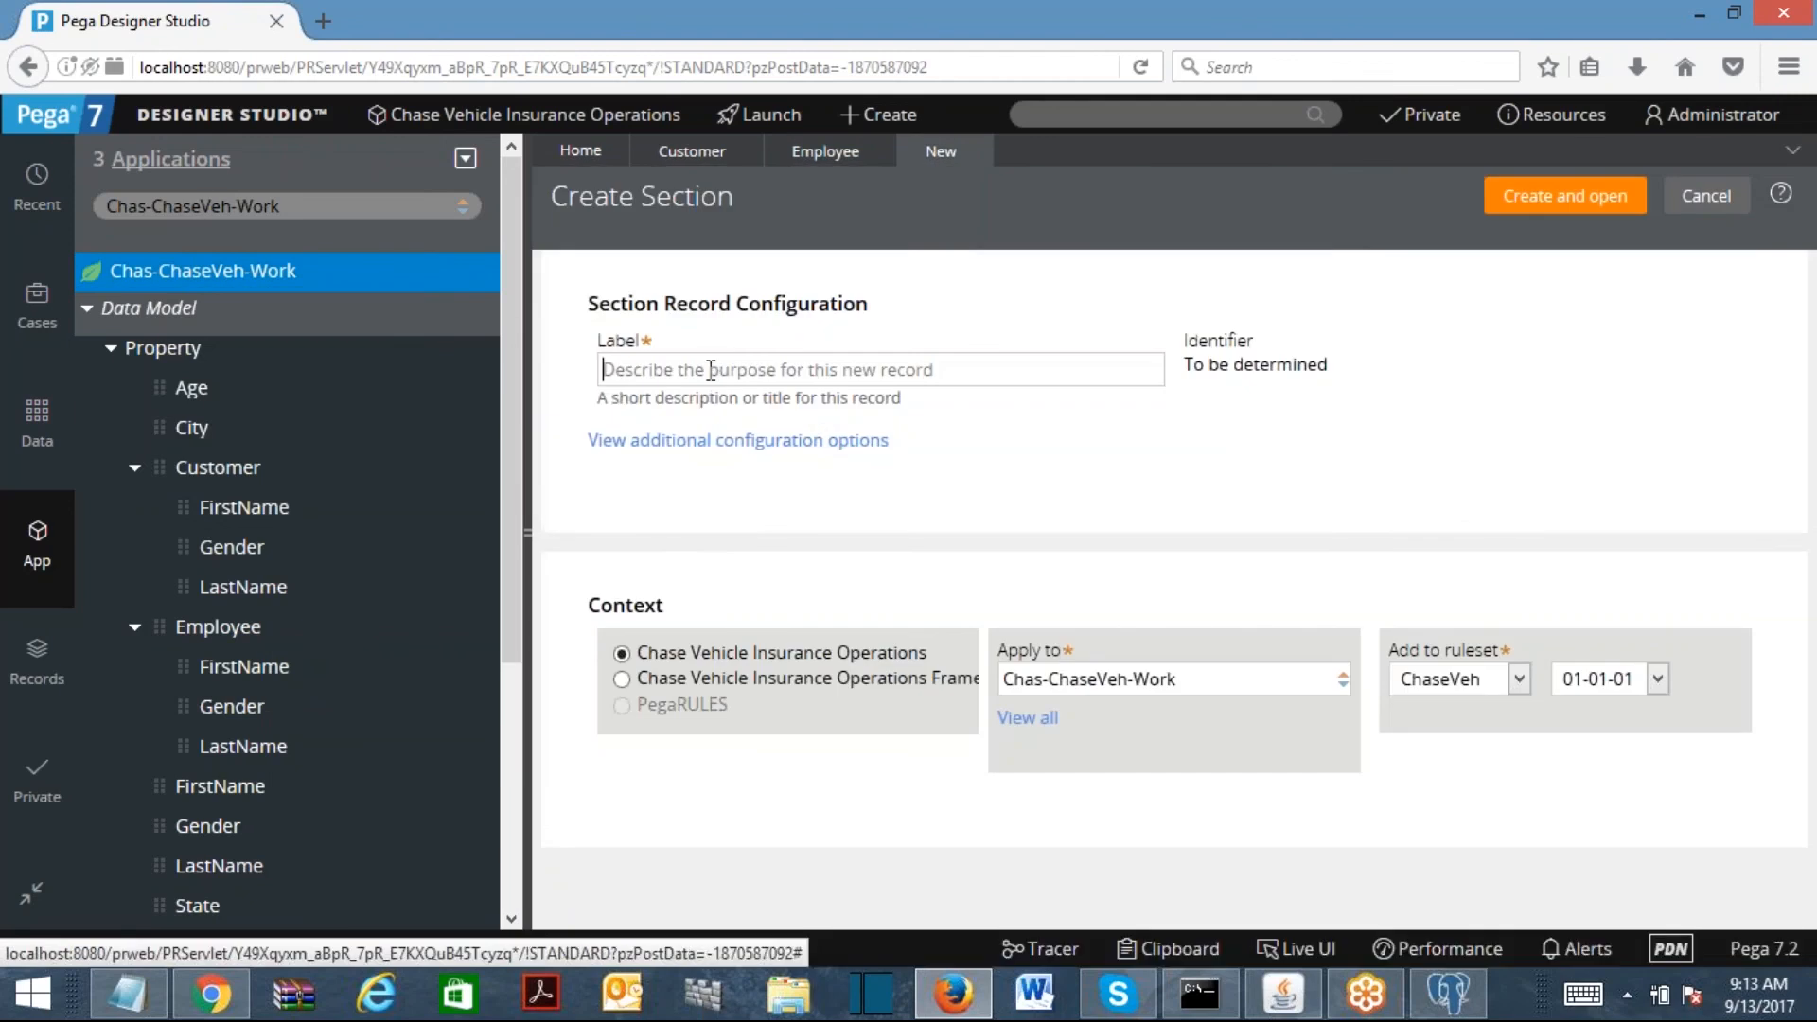
text(CustomerSec)
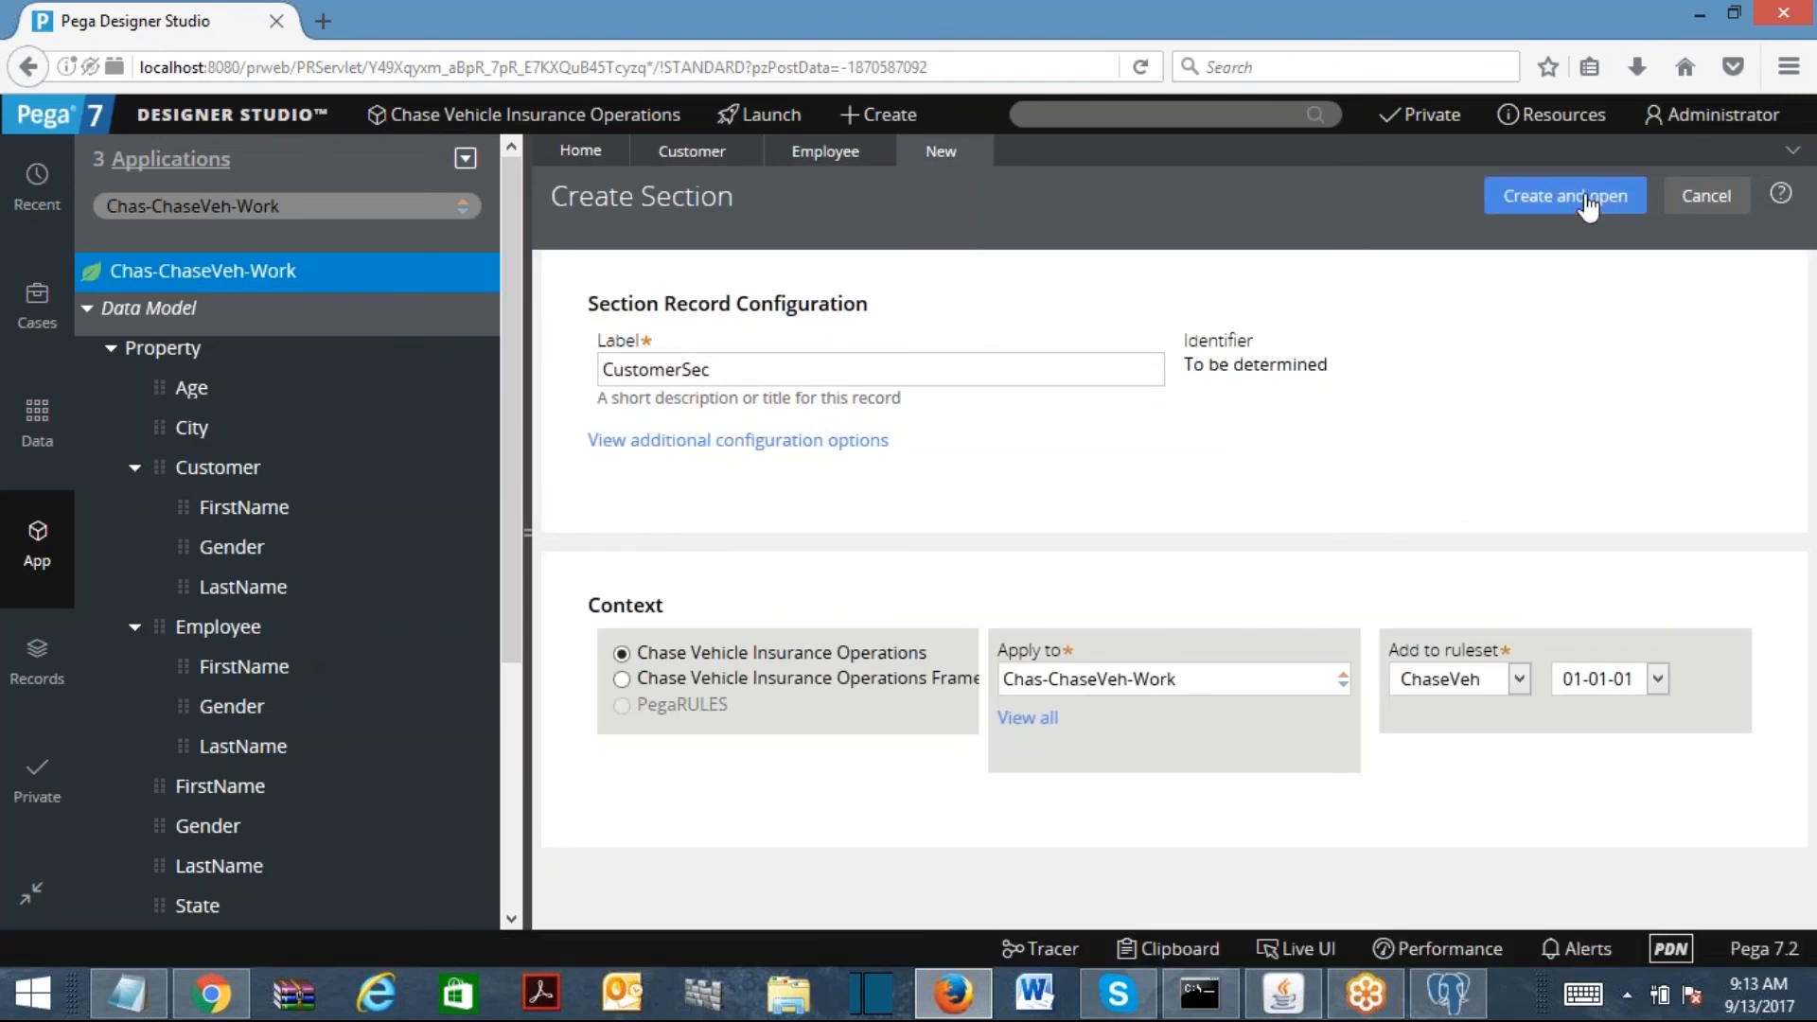
click(1532, 195)
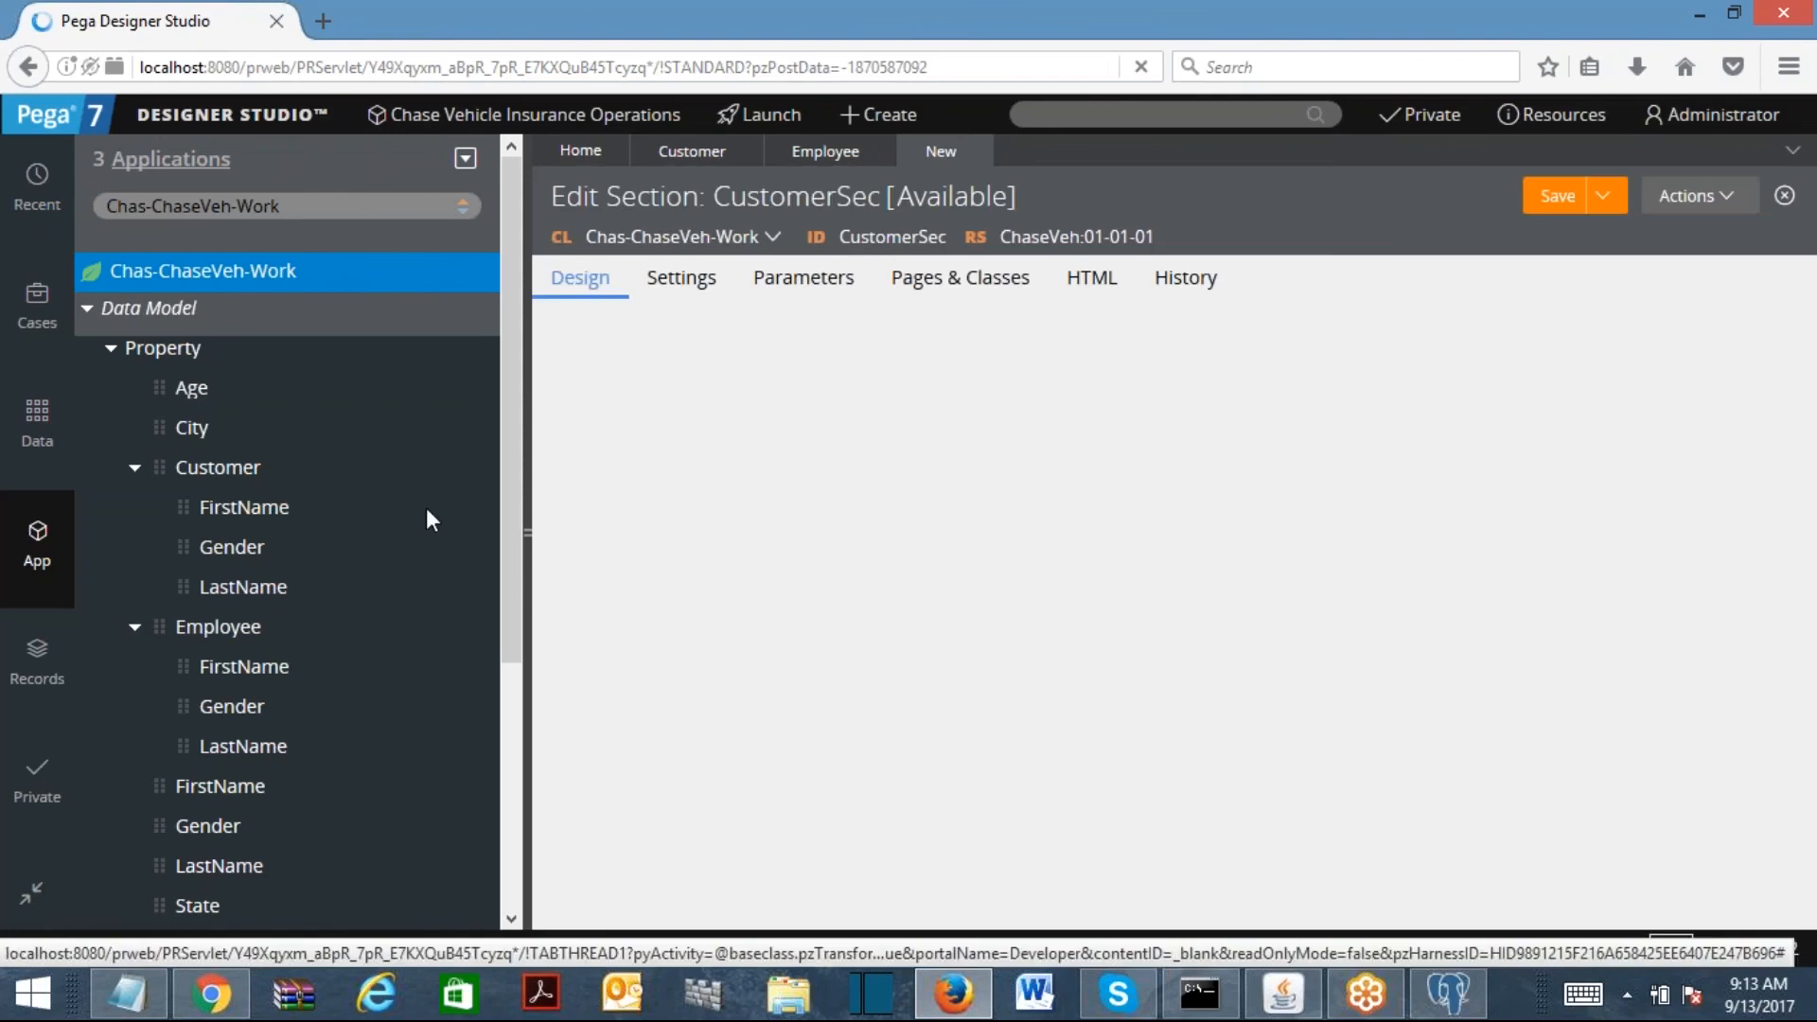
Step: Drop the Customer property into the layout, remove it, then place FirstName in the dynamic layout
click(161, 469)
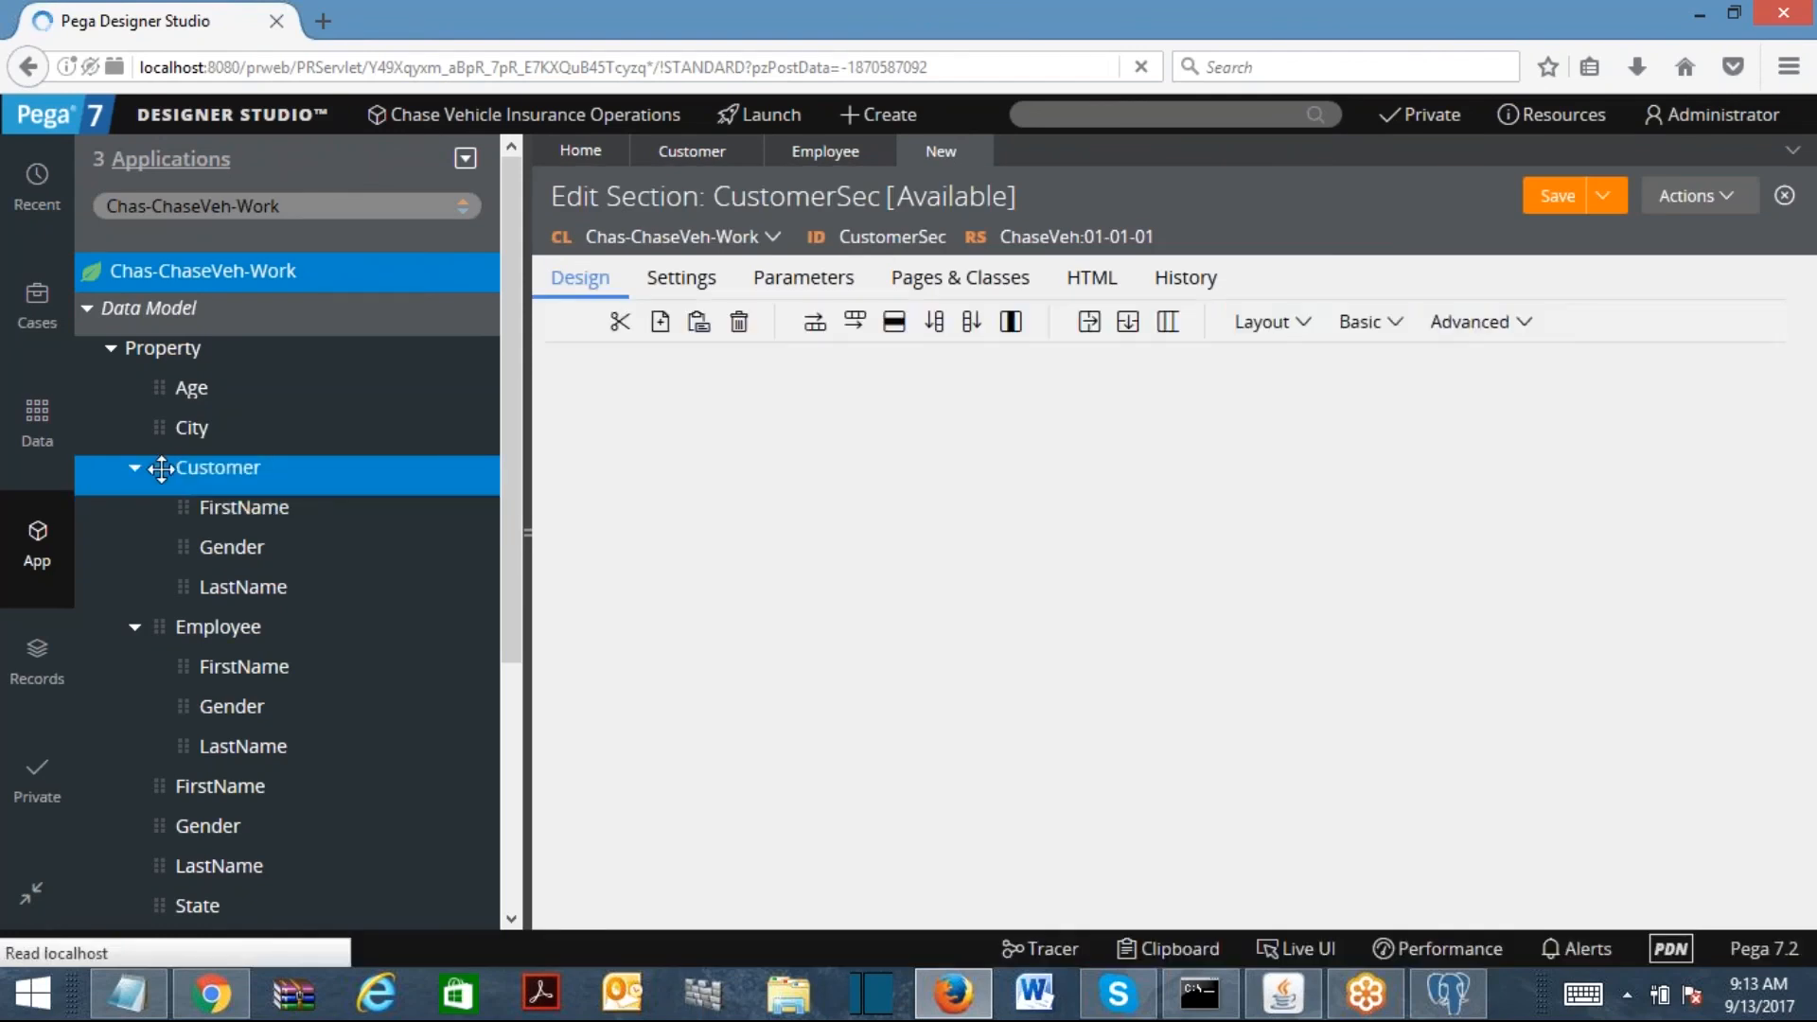
drag(161, 467, 644, 445)
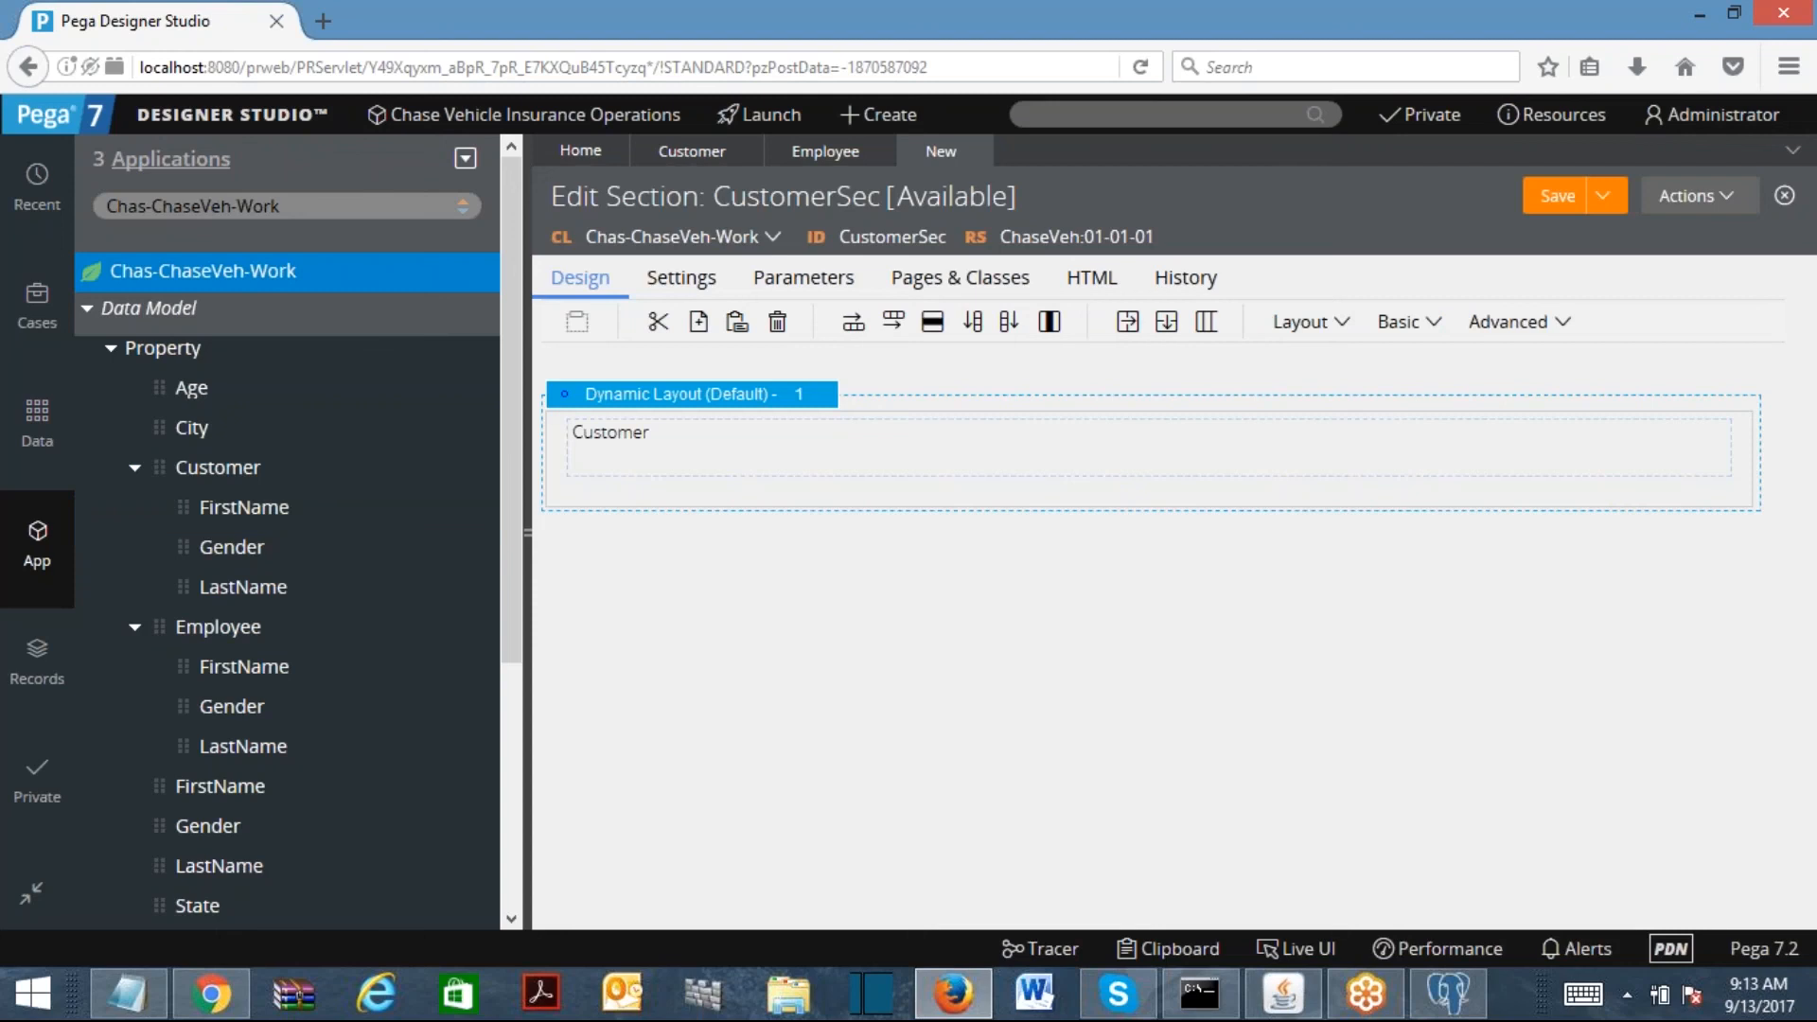
right_click(609, 442)
click(655, 560)
drag(183, 507, 742, 403)
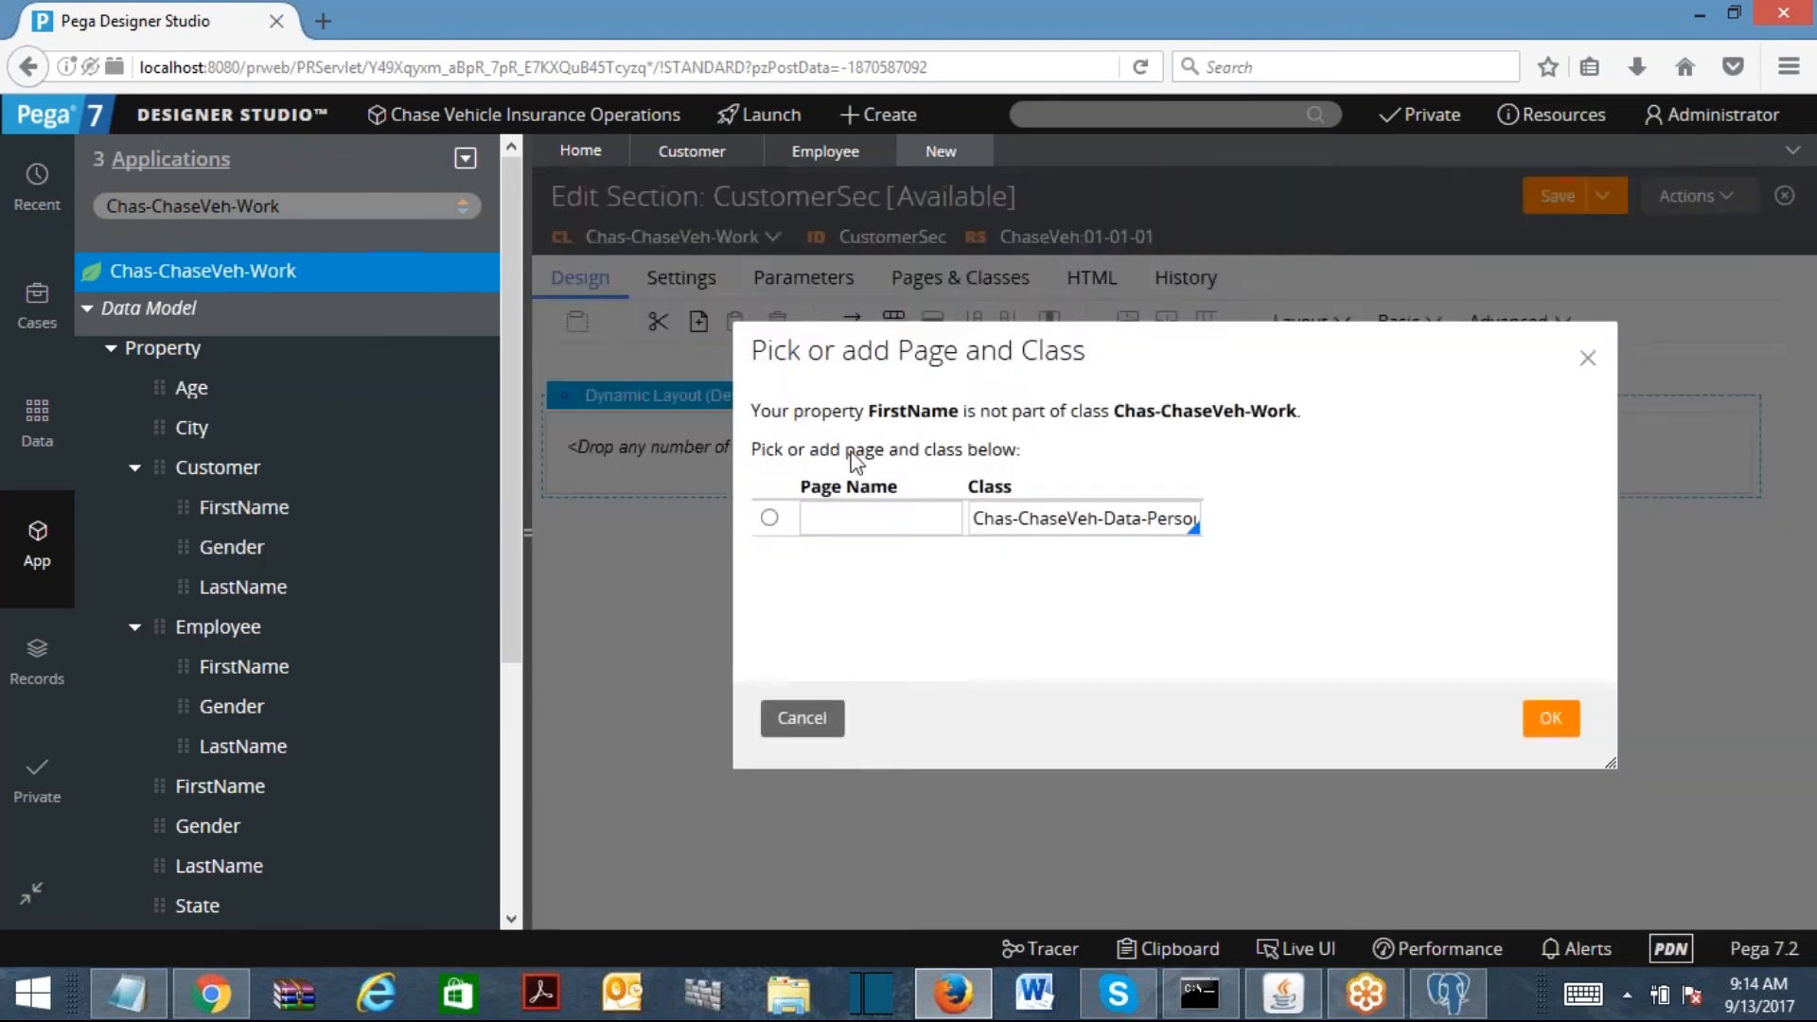
click(805, 729)
Step: Add a Text Input, paste a copy below it, and add a Radio Buttons group
click(1398, 323)
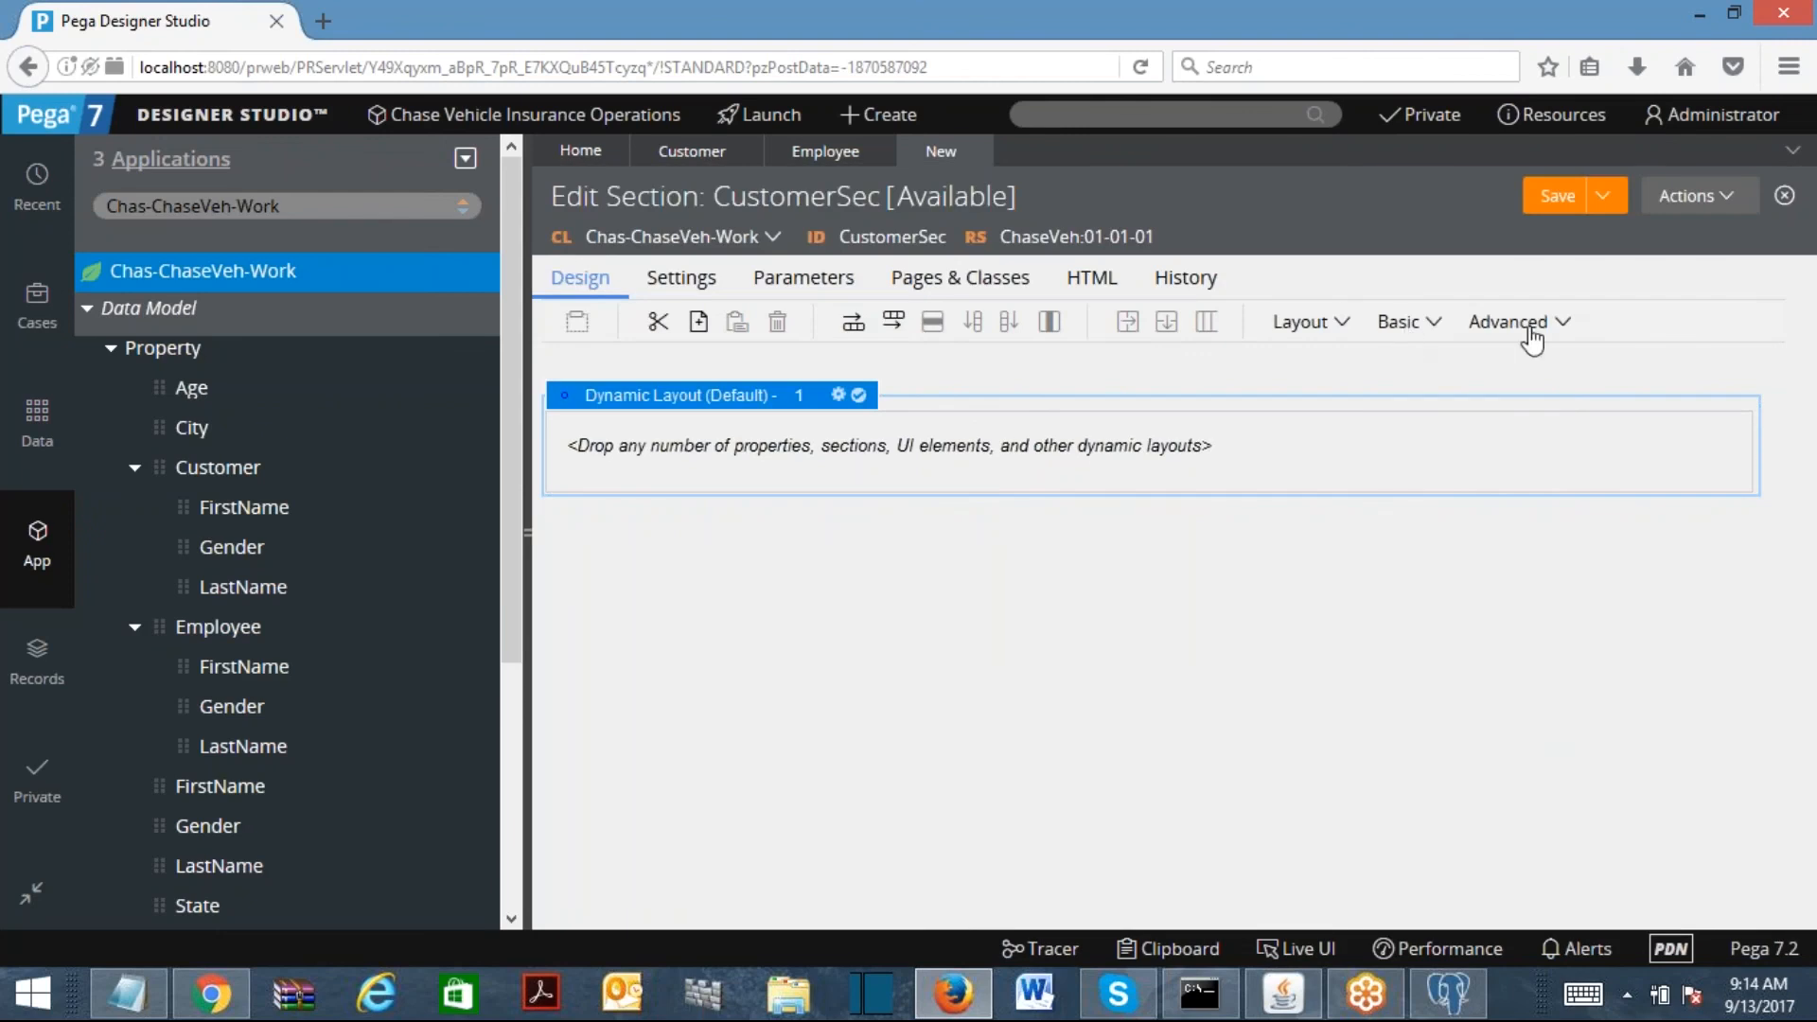
drag(1433, 490, 850, 451)
right_click(872, 455)
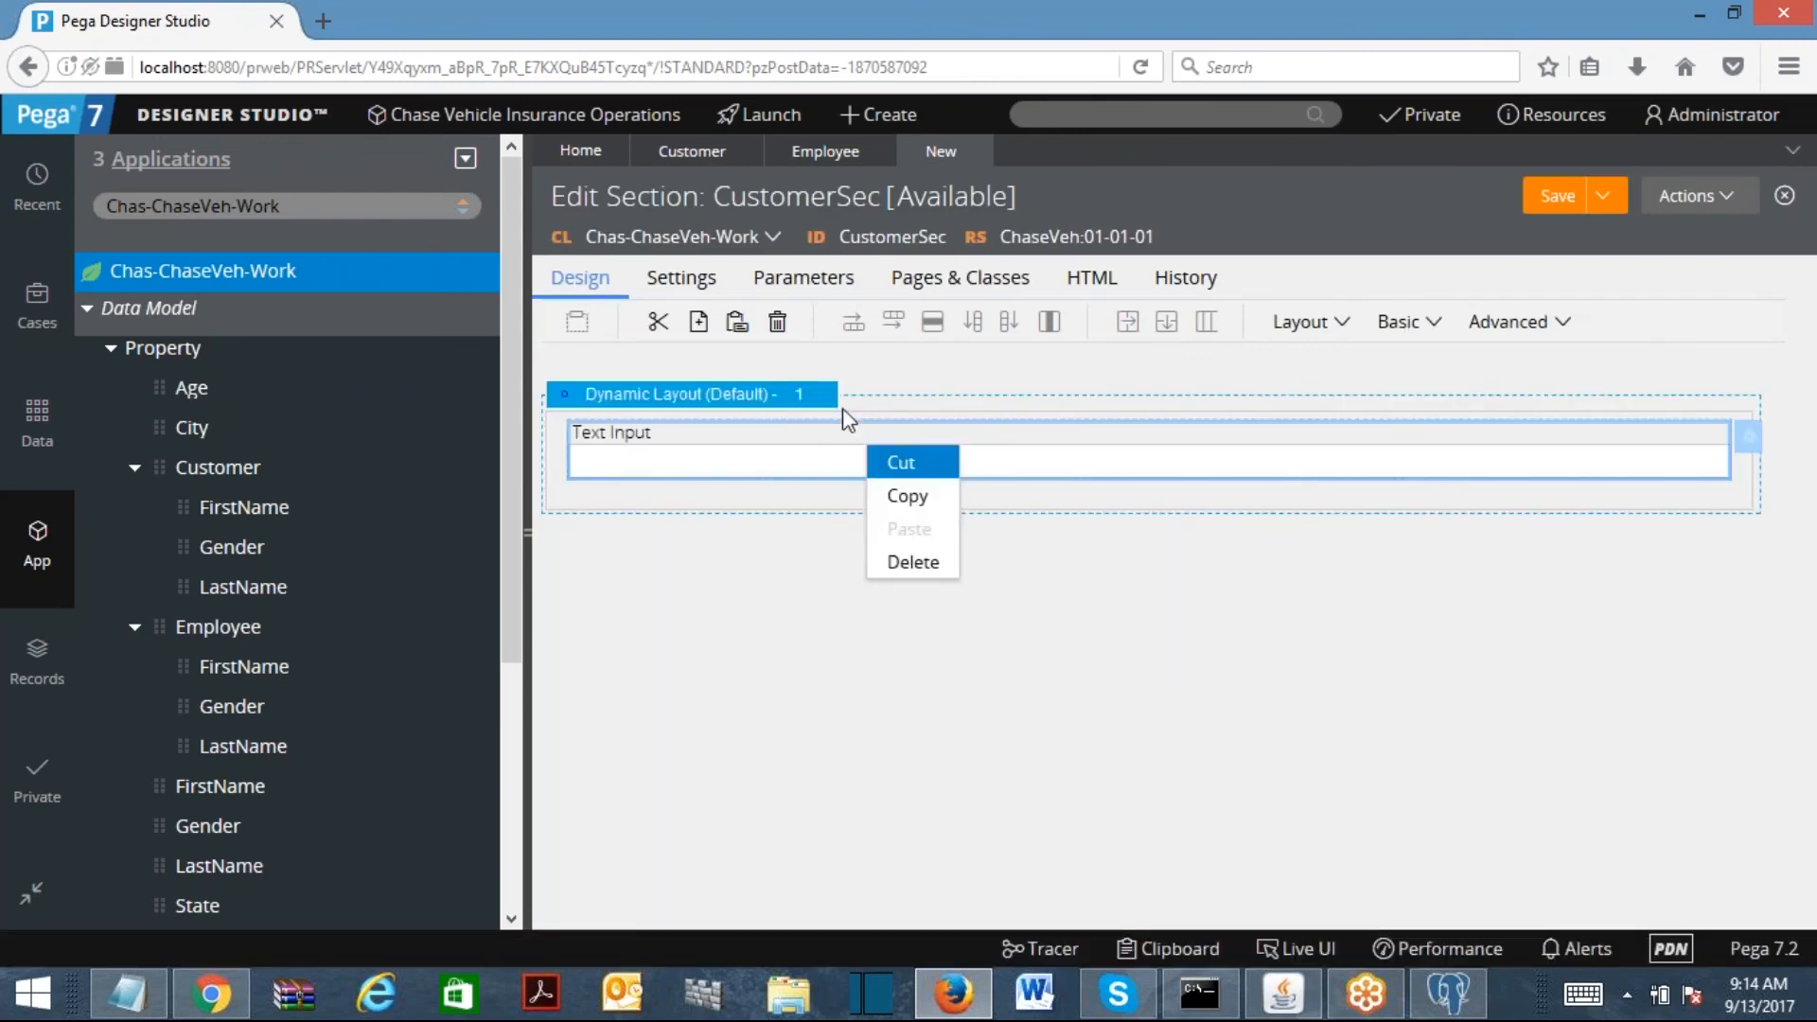
click(900, 491)
right_click(764, 466)
click(807, 533)
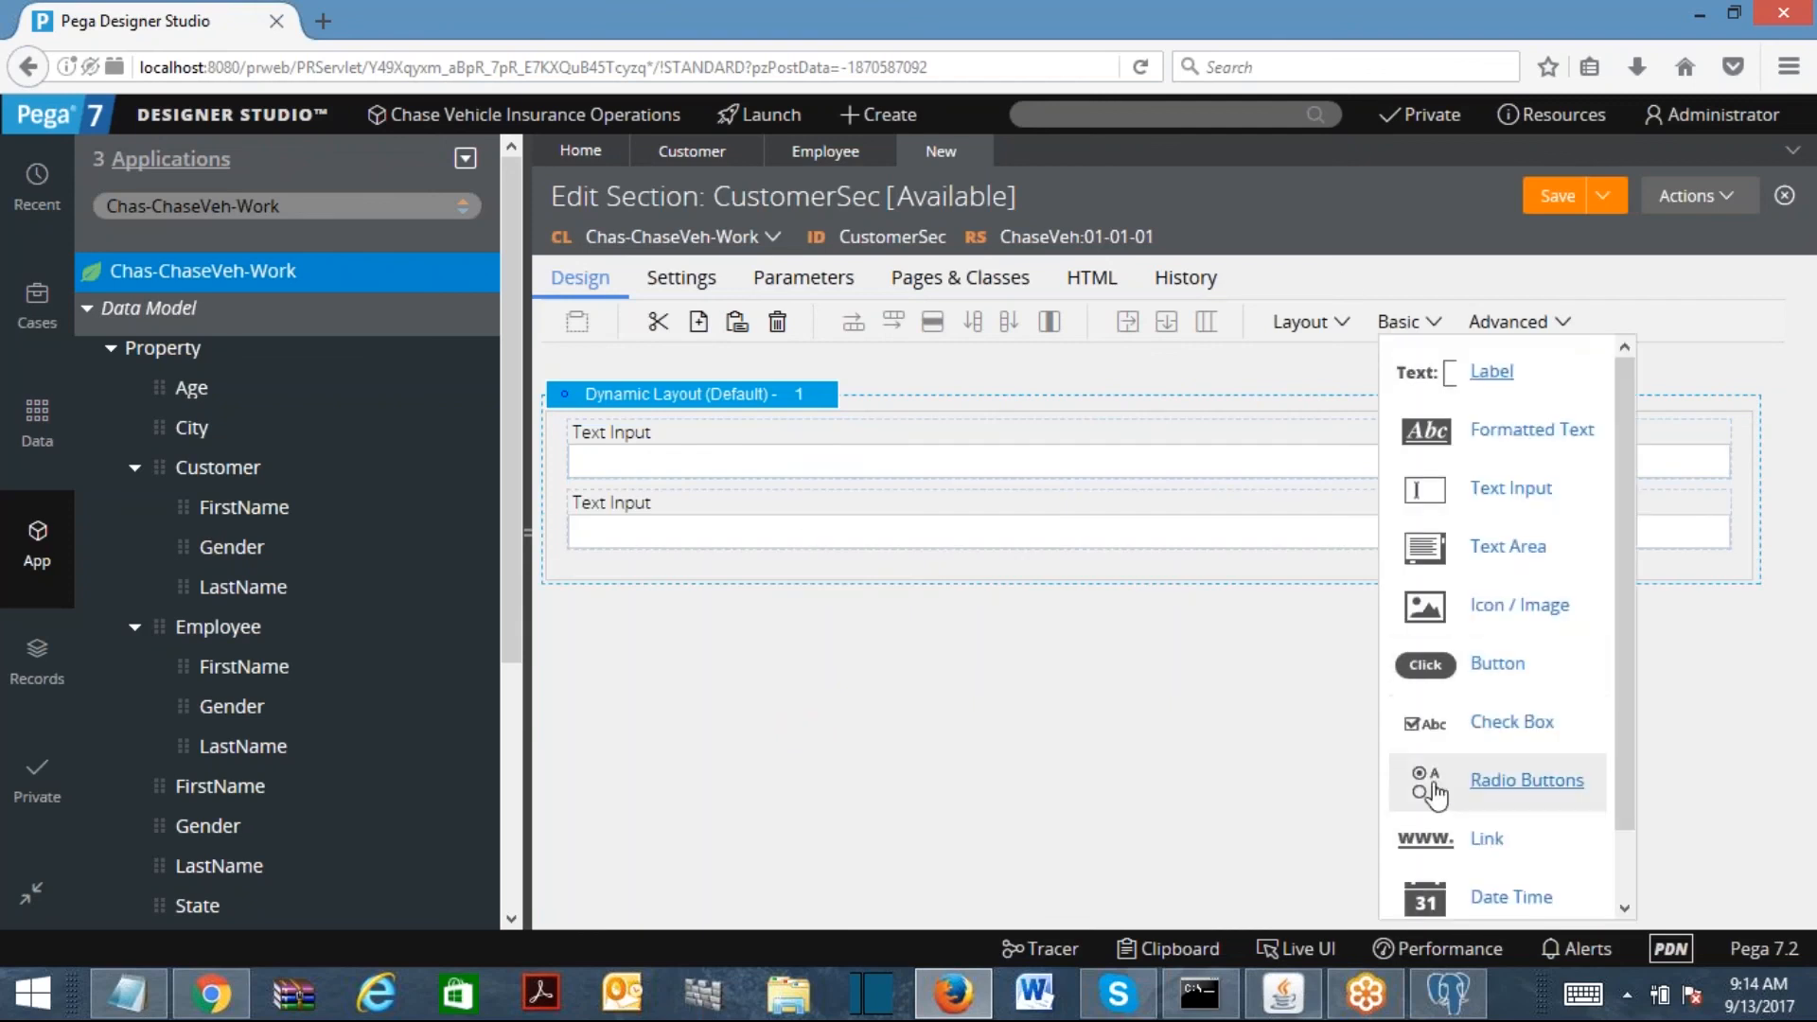
drag(1428, 783, 771, 577)
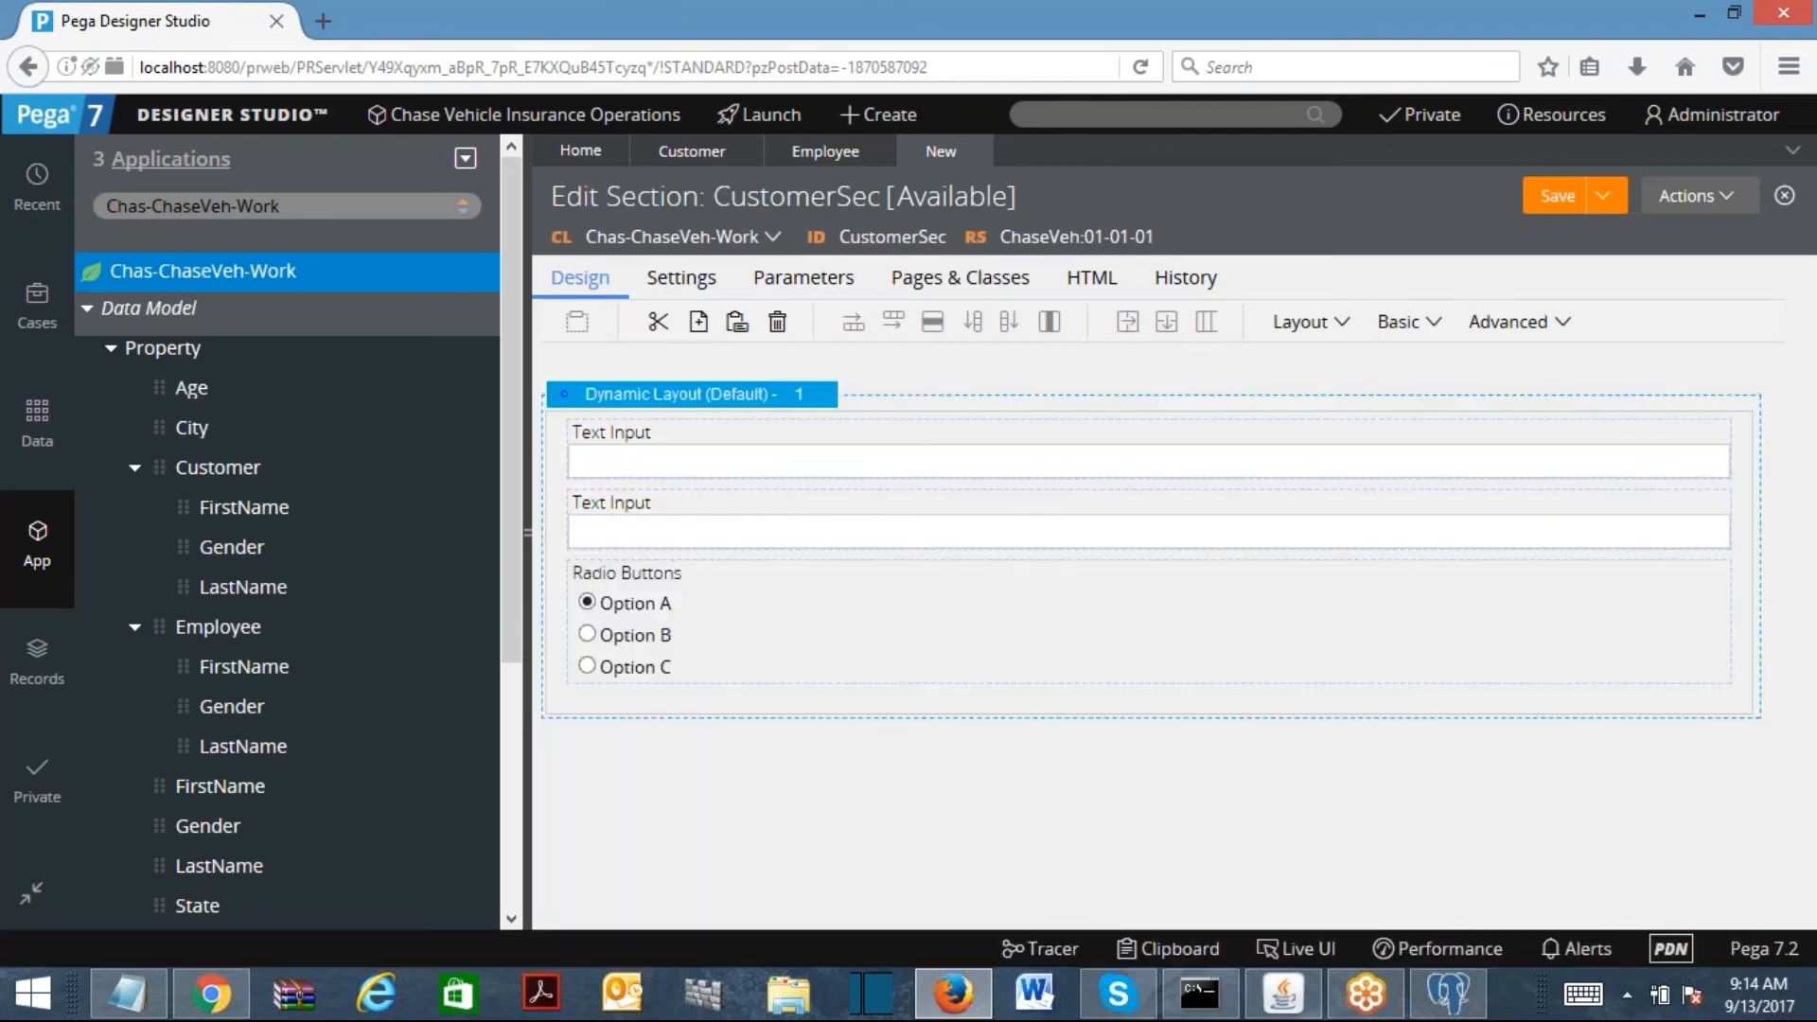
click(677, 461)
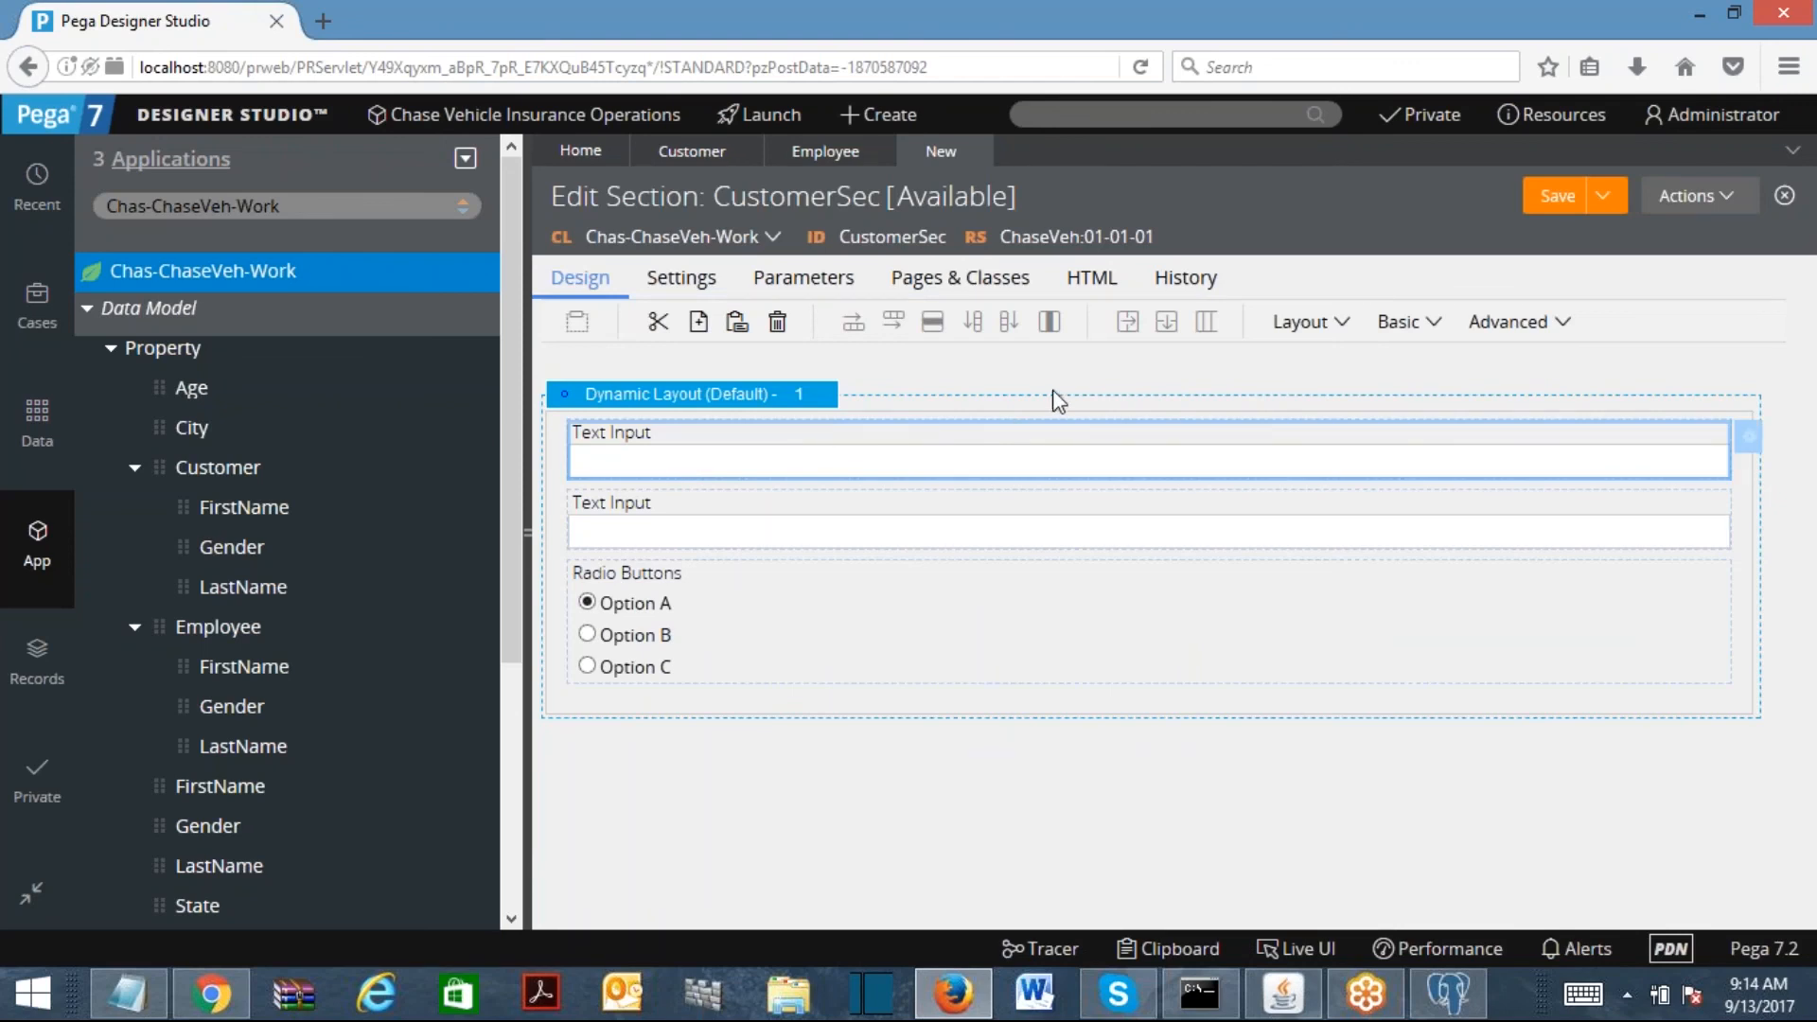
Step: Bind the first text input to .Customer.FirstName
double_click(980, 443)
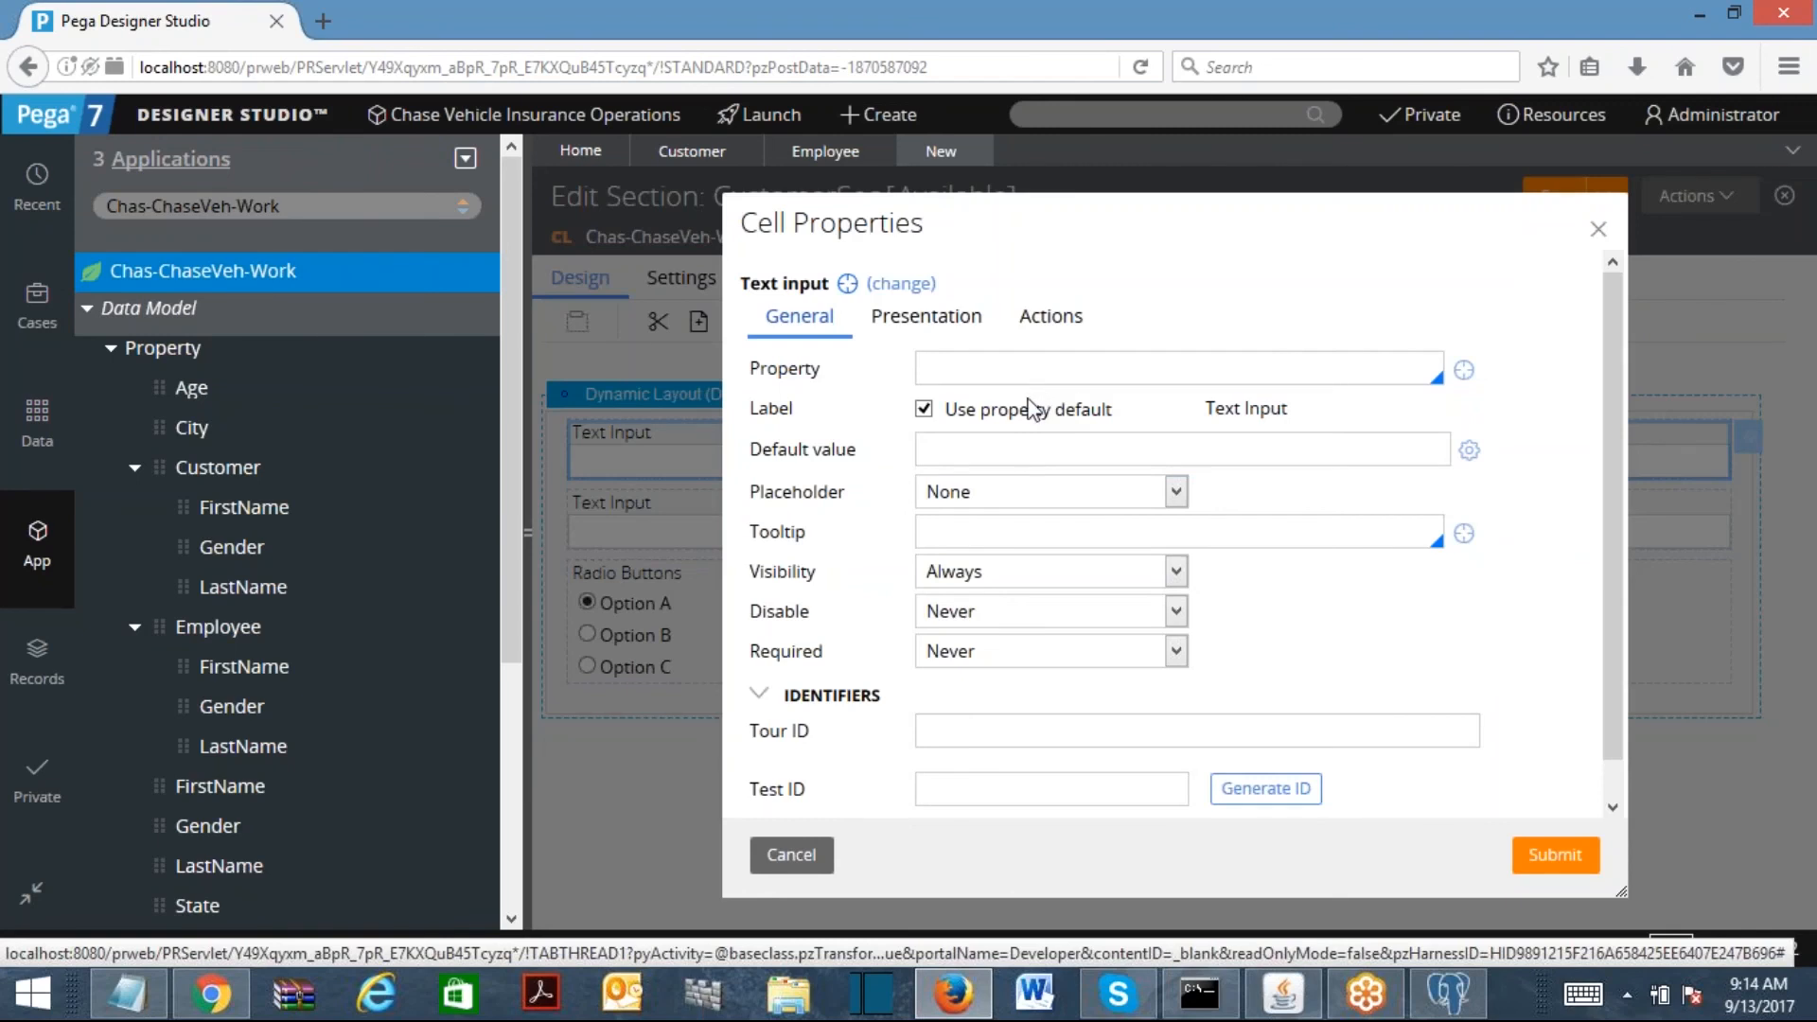
click(978, 361)
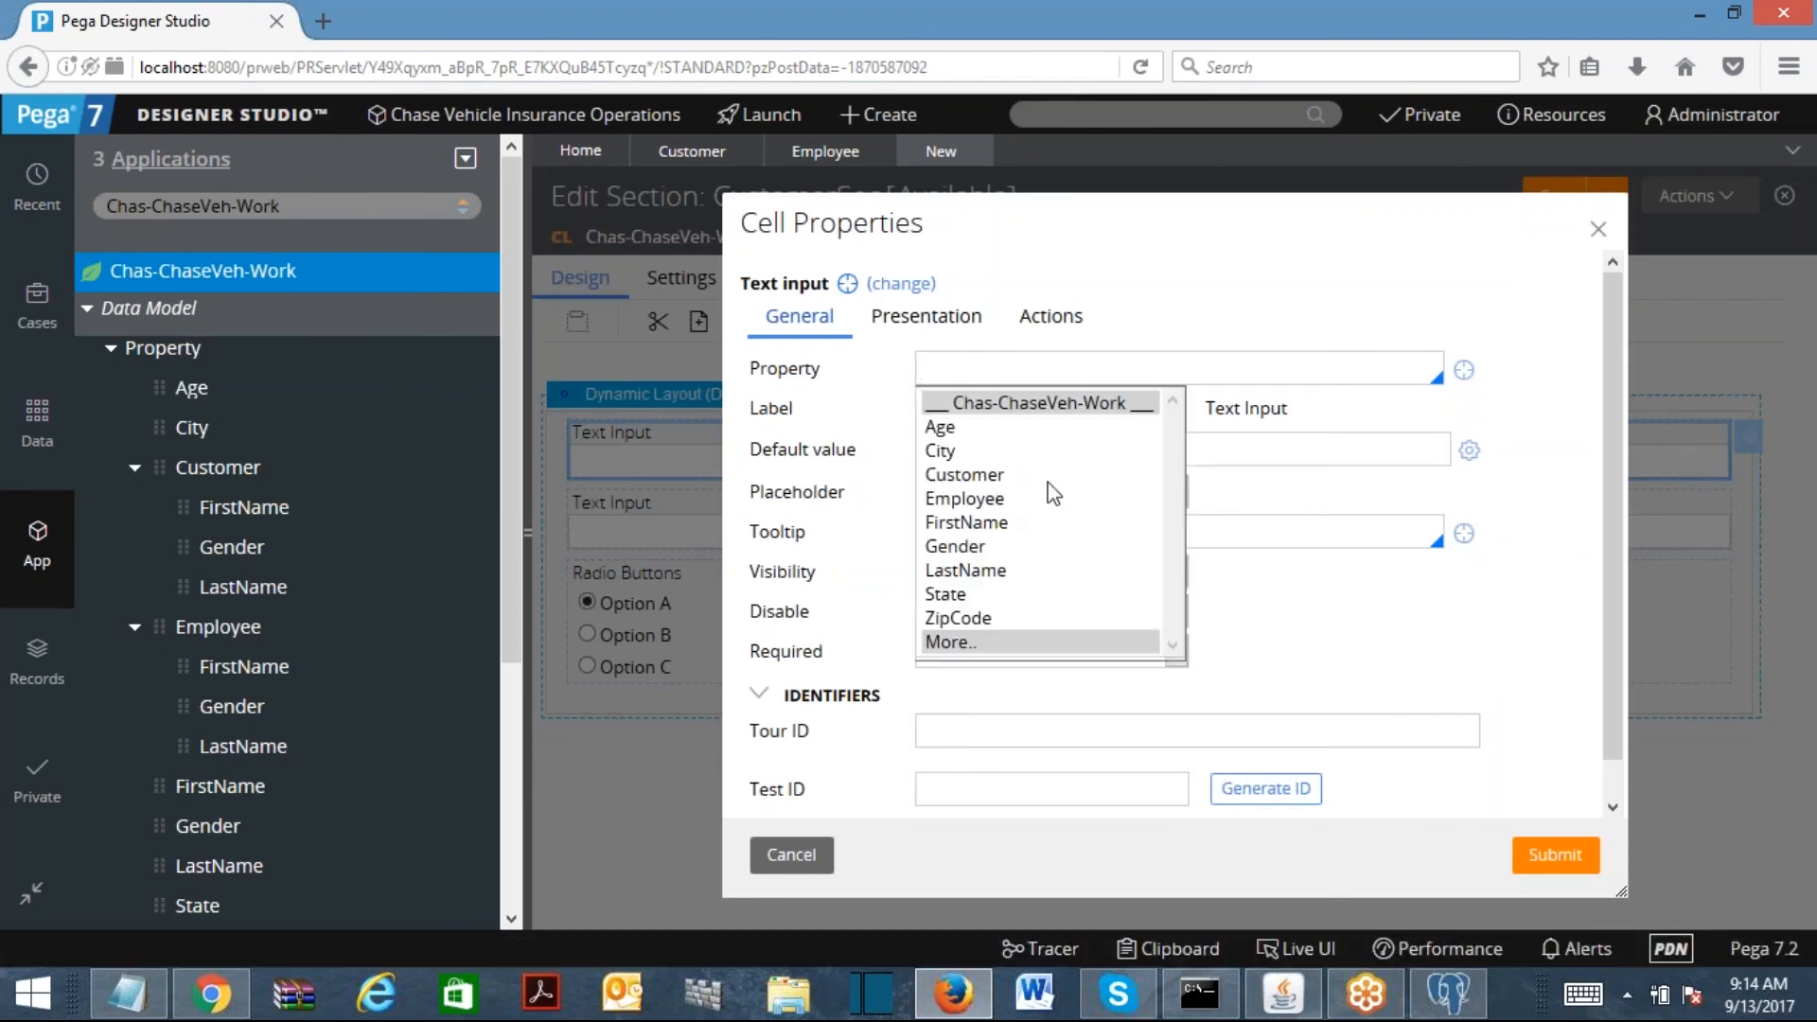
click(1045, 476)
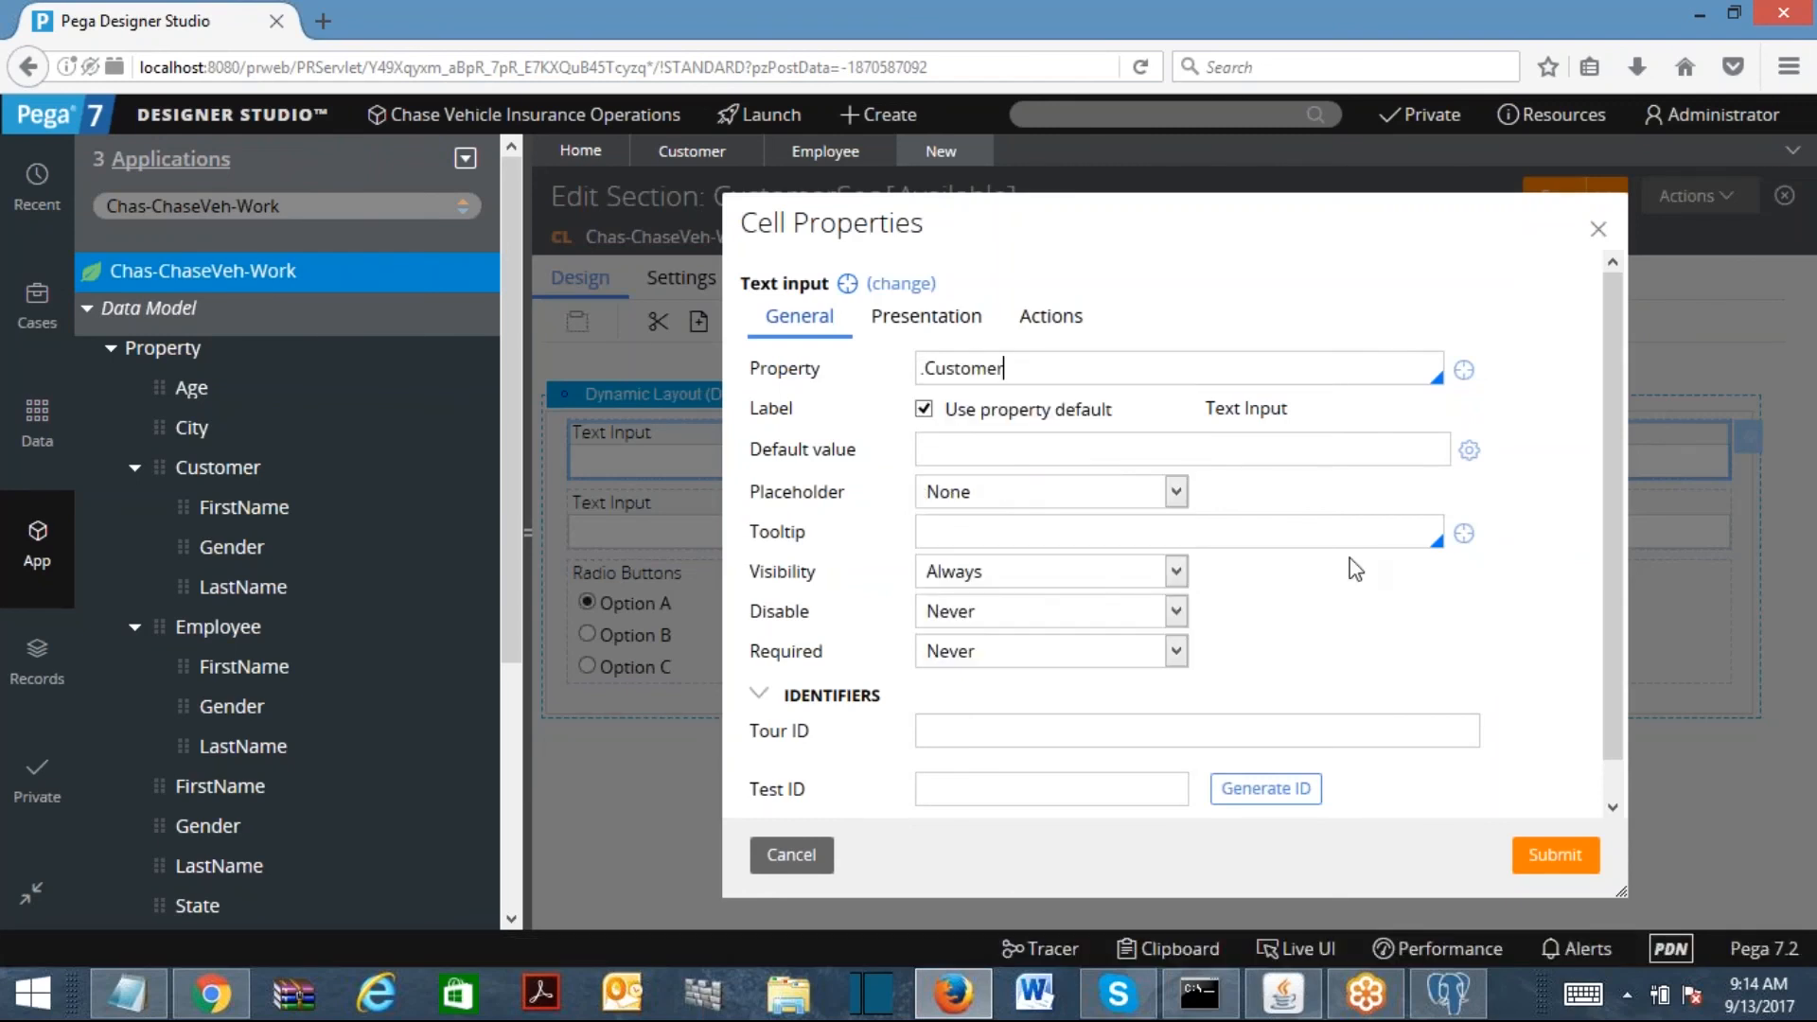
text(.)
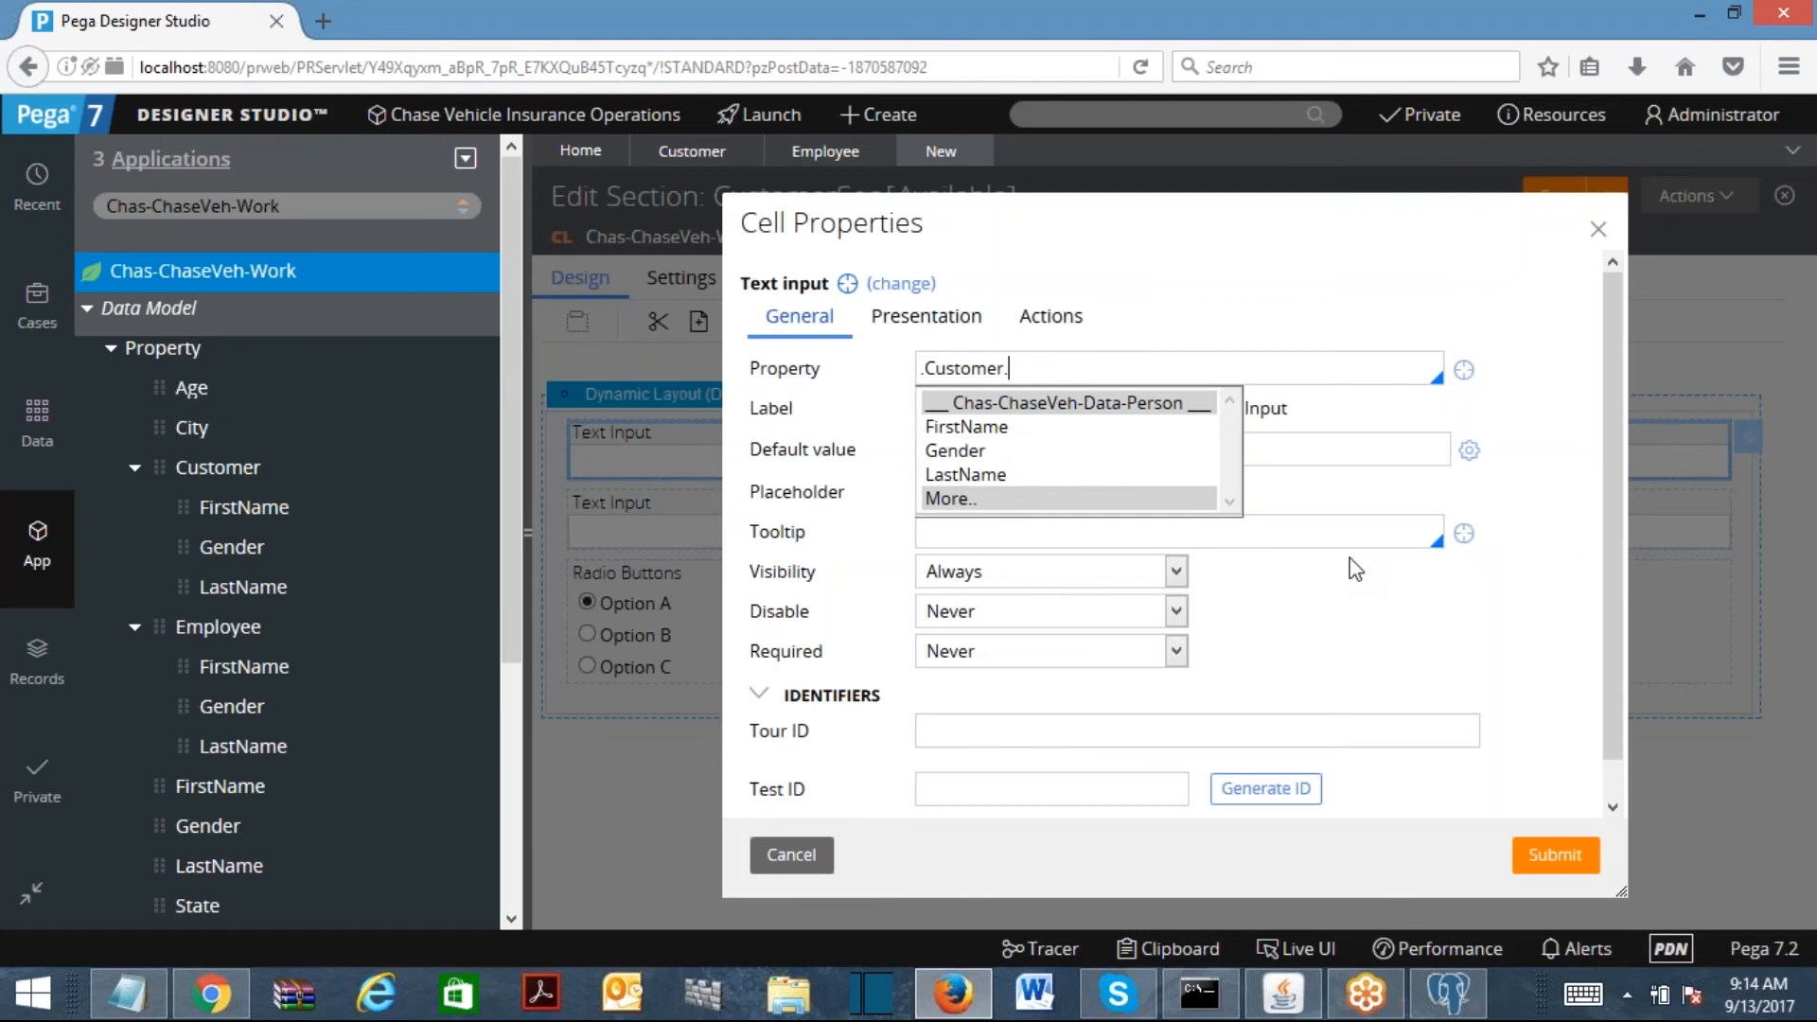
click(995, 432)
click(1521, 850)
Step: Bind the second text input to .Customer.LastName
double_click(600, 524)
text(.Customer)
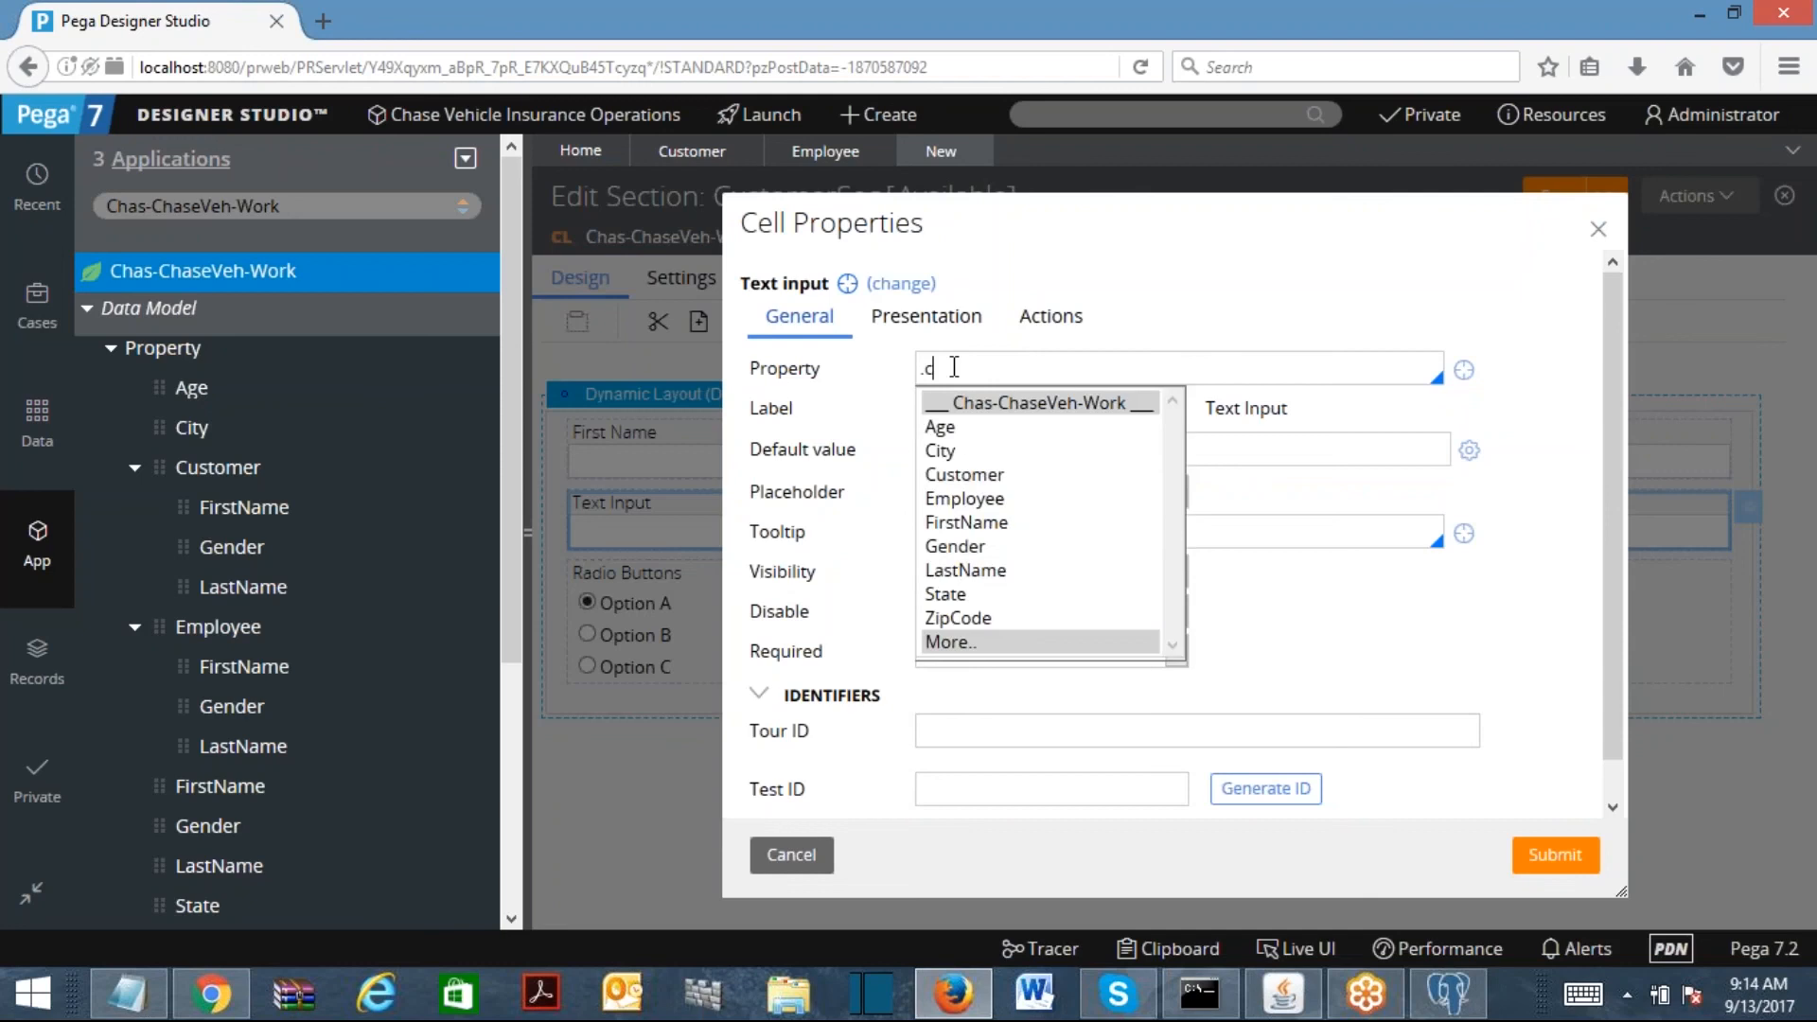
text(.la)
key(Return)
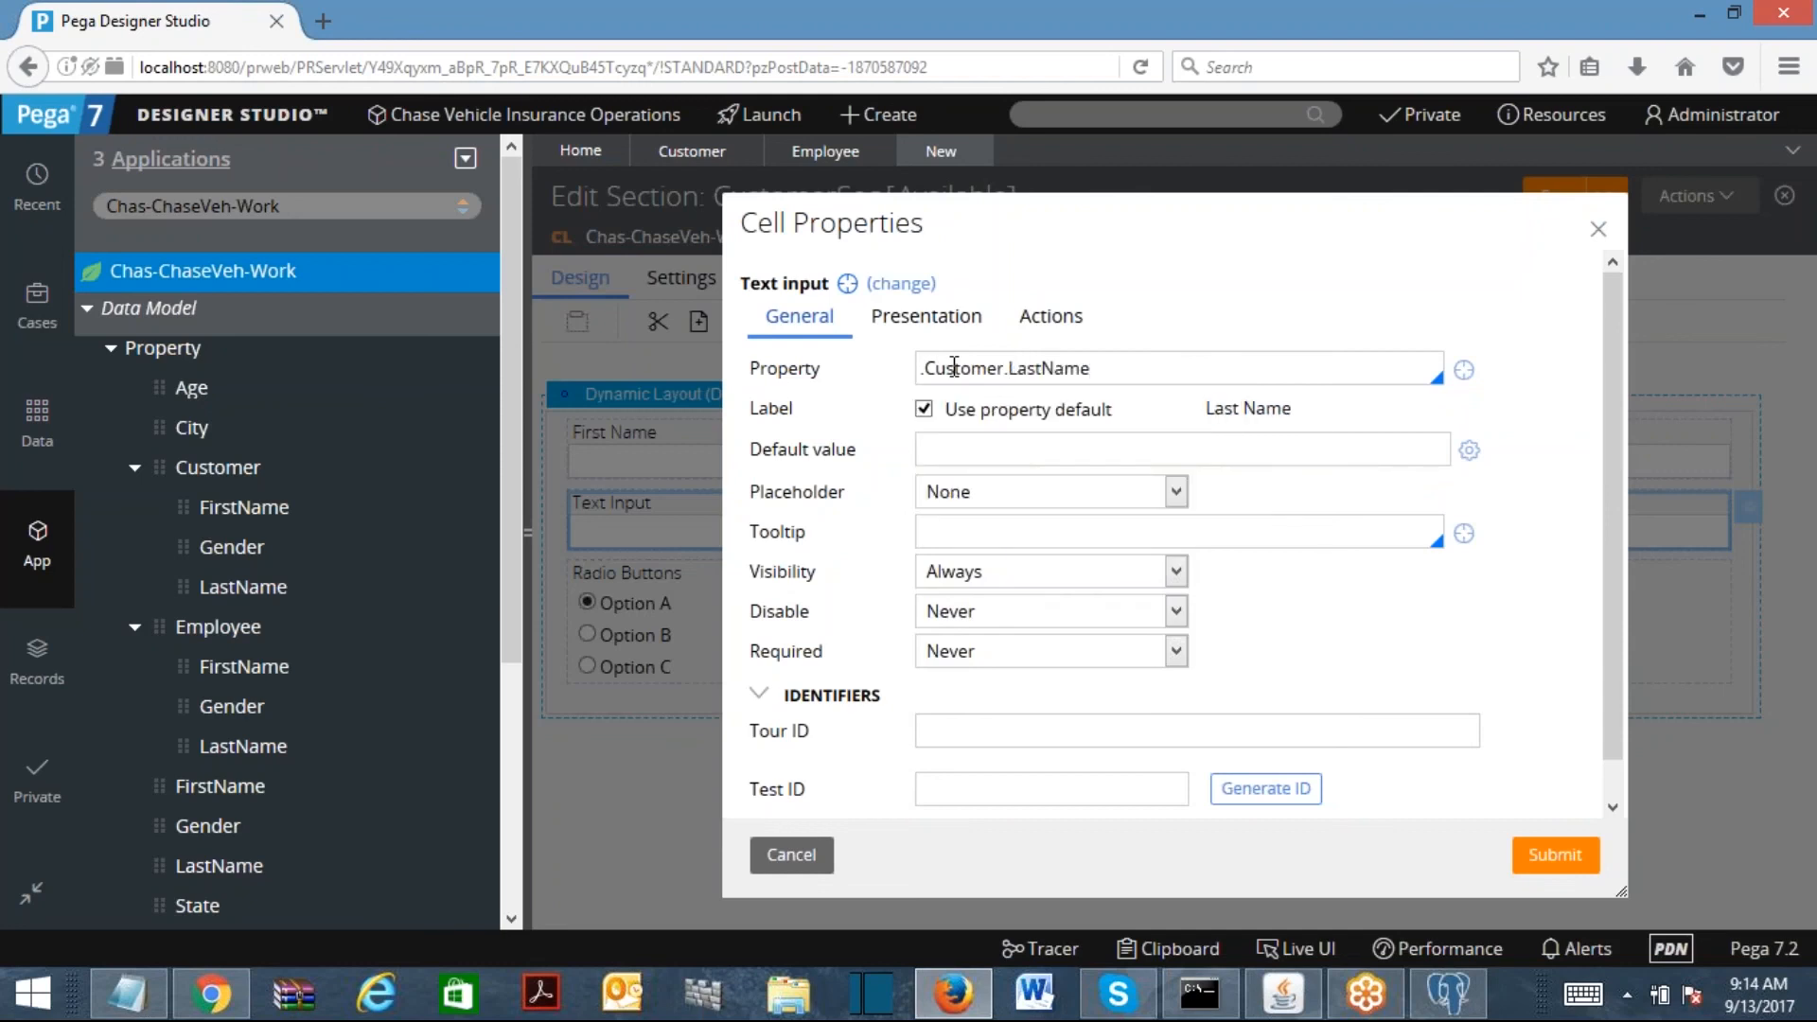
click(1533, 857)
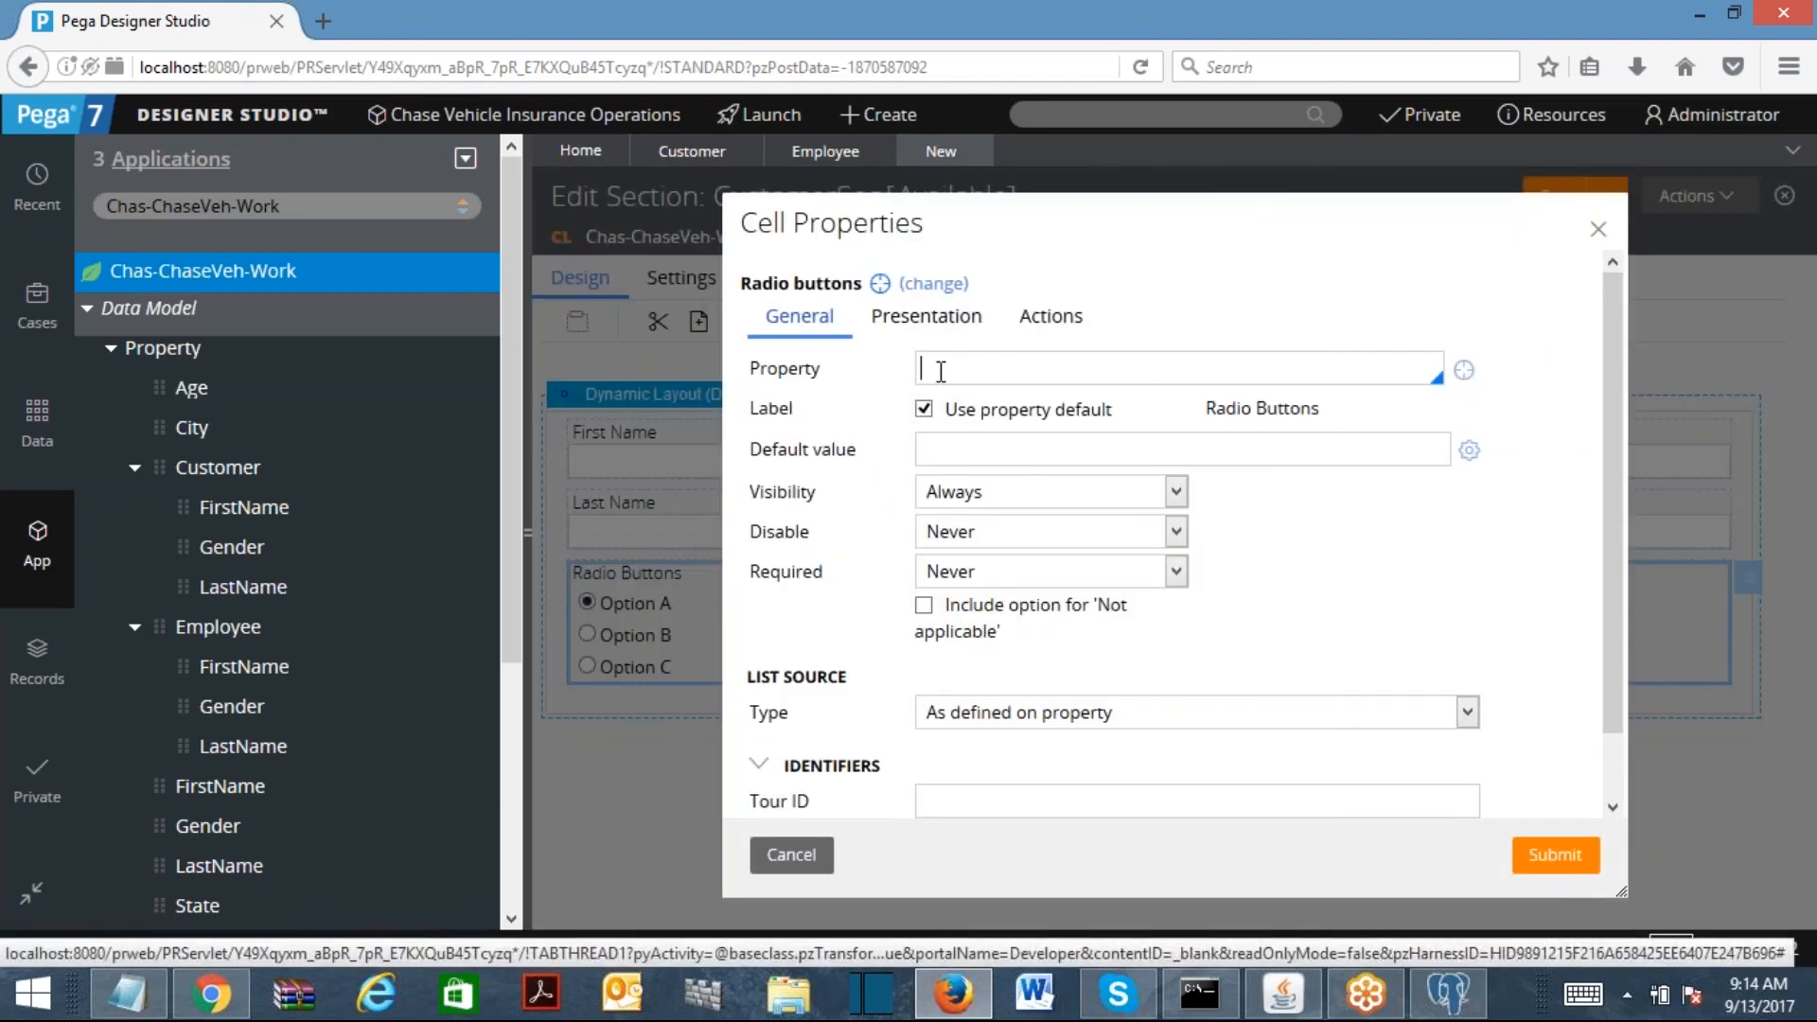
Step: Bind the radio buttons to .Customer.Gender and save the CustomerSec section
text(.c)
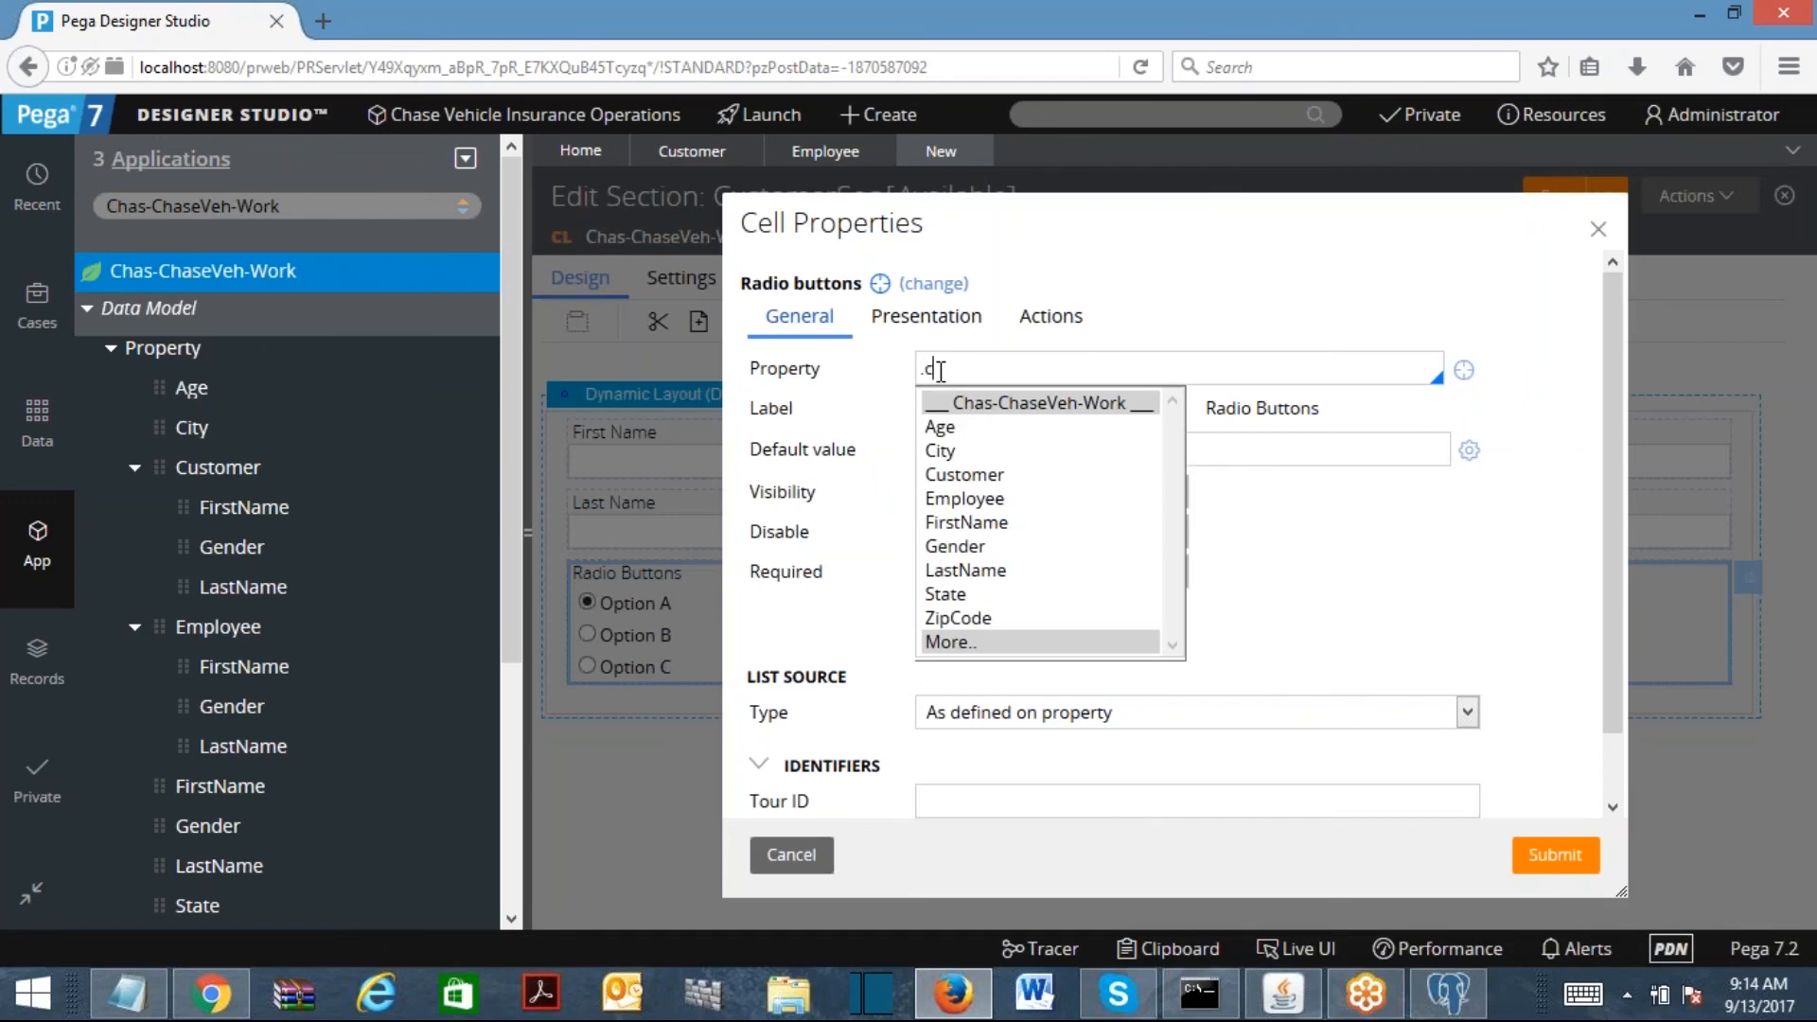
text(us)
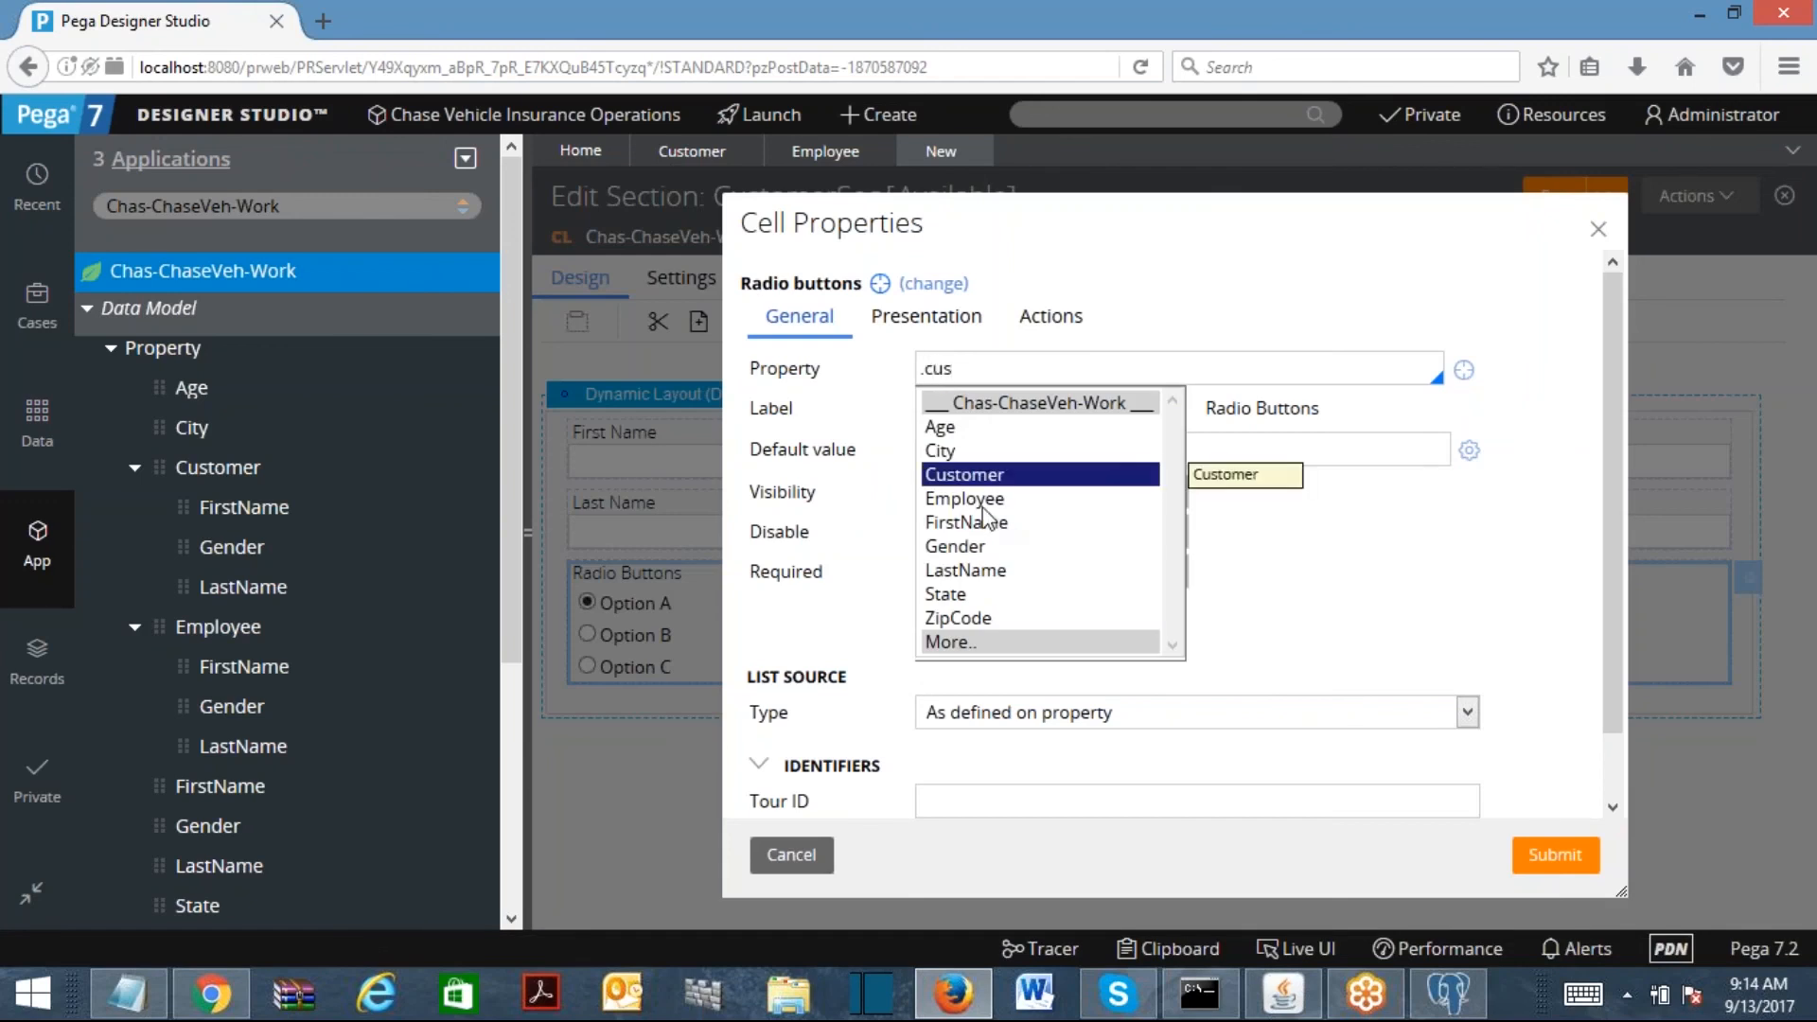
click(994, 476)
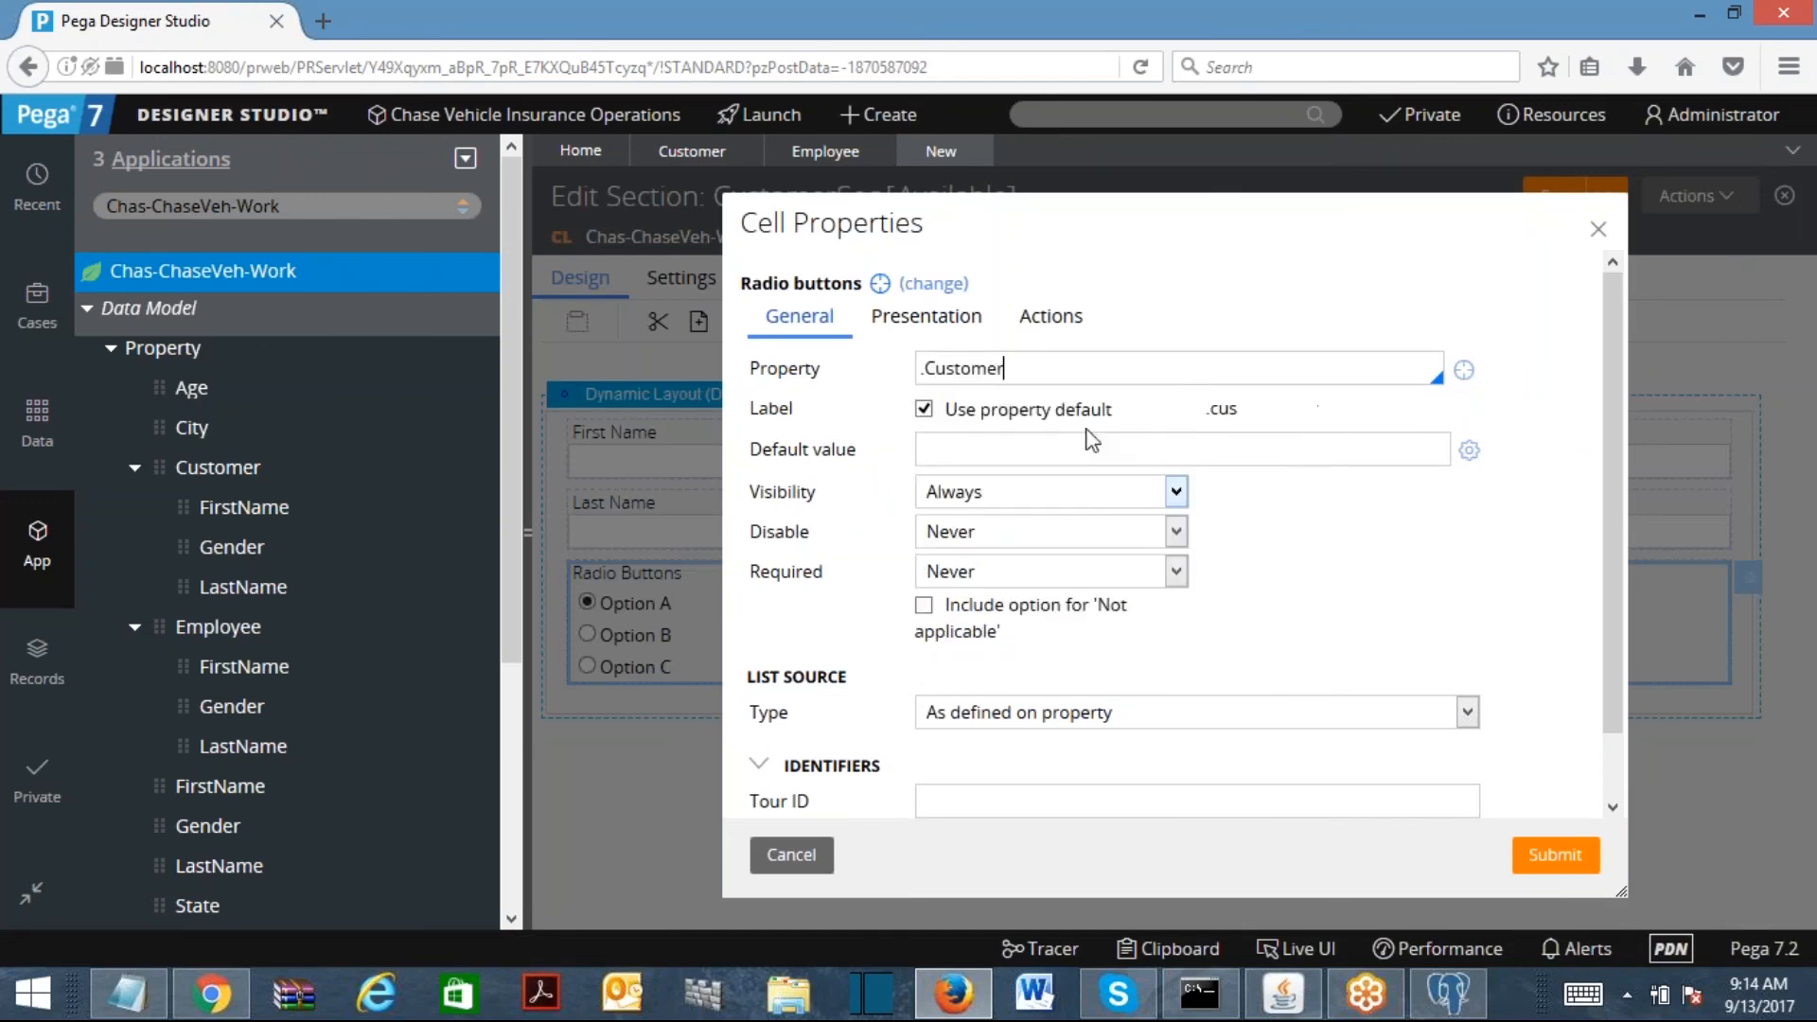
text(.ge)
key(Return)
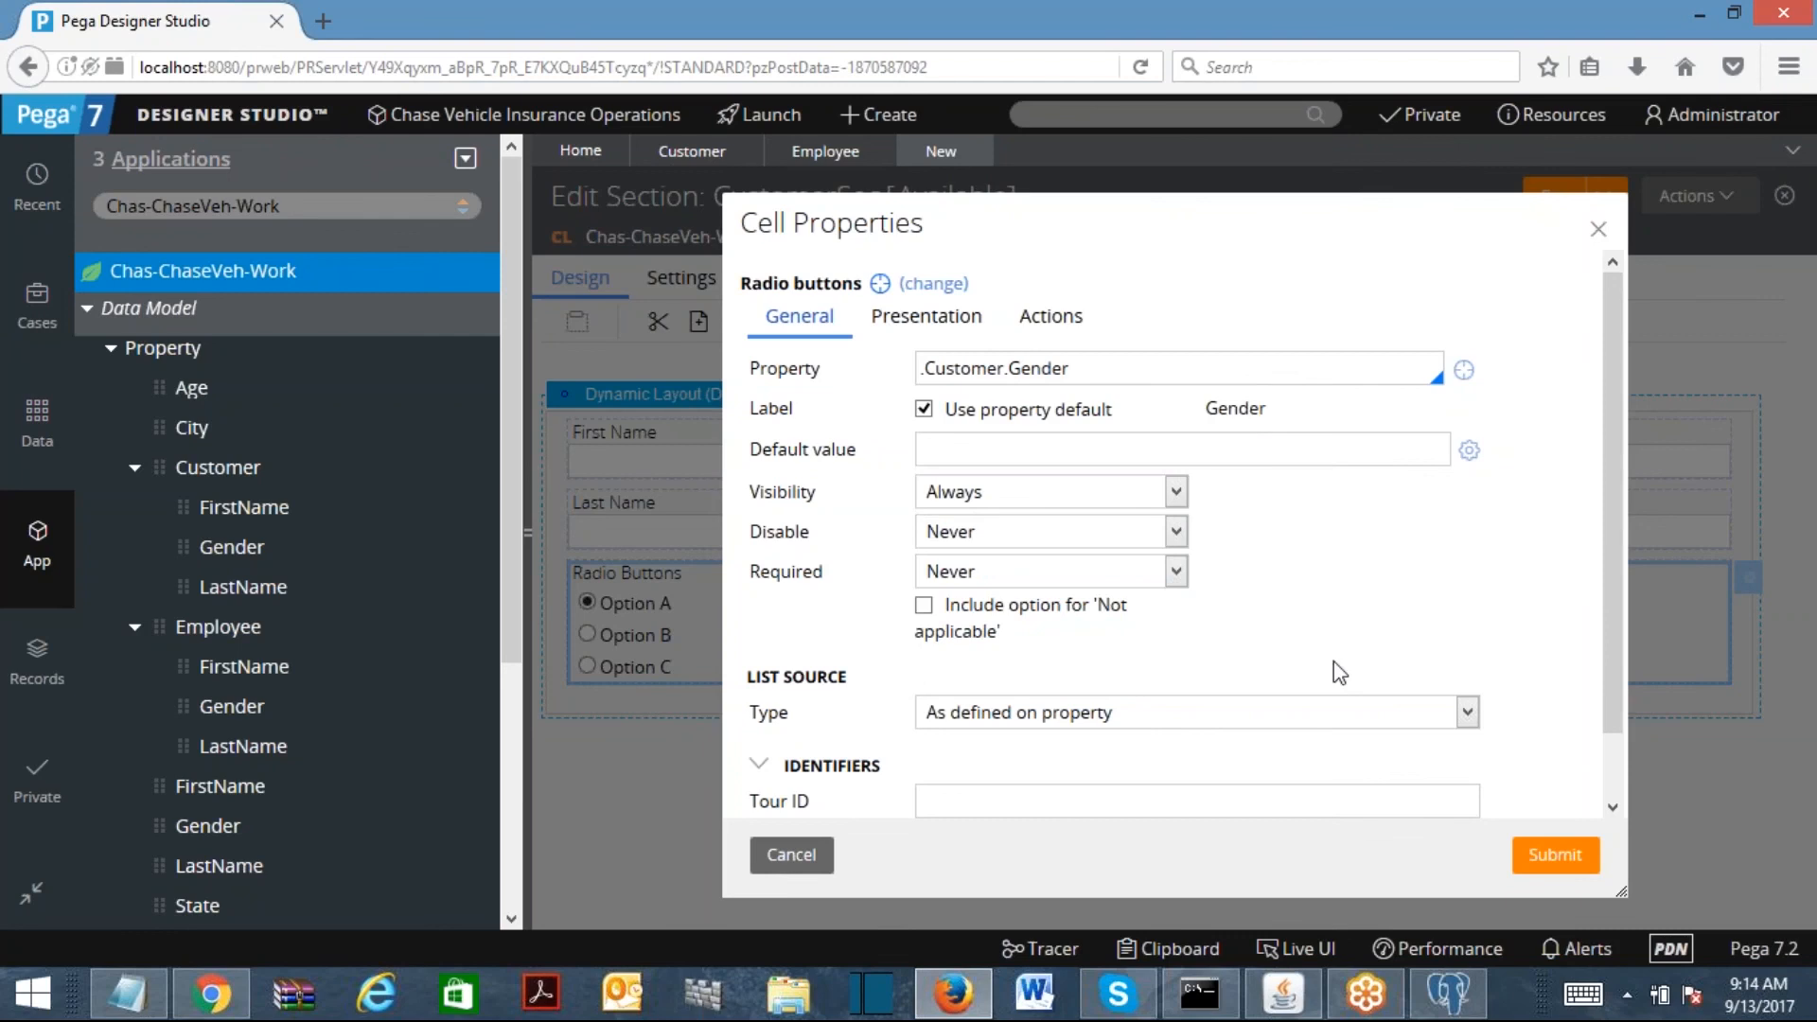
click(1555, 854)
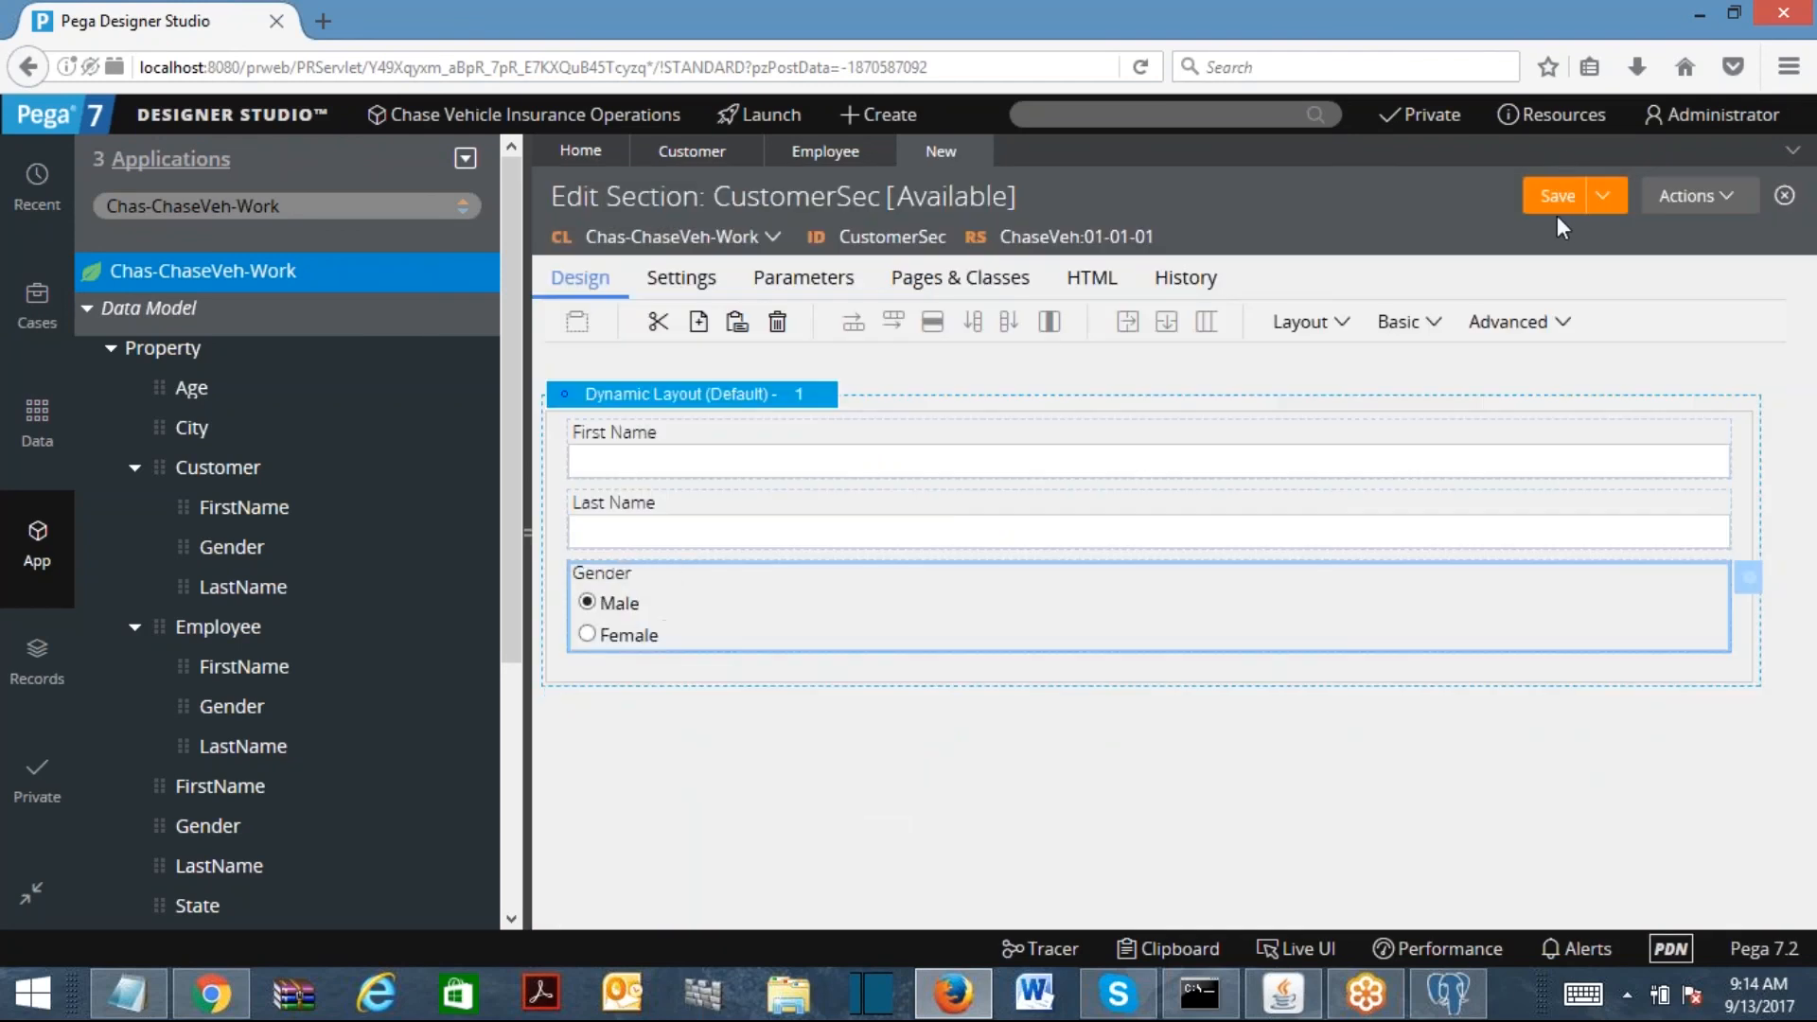
click(1557, 201)
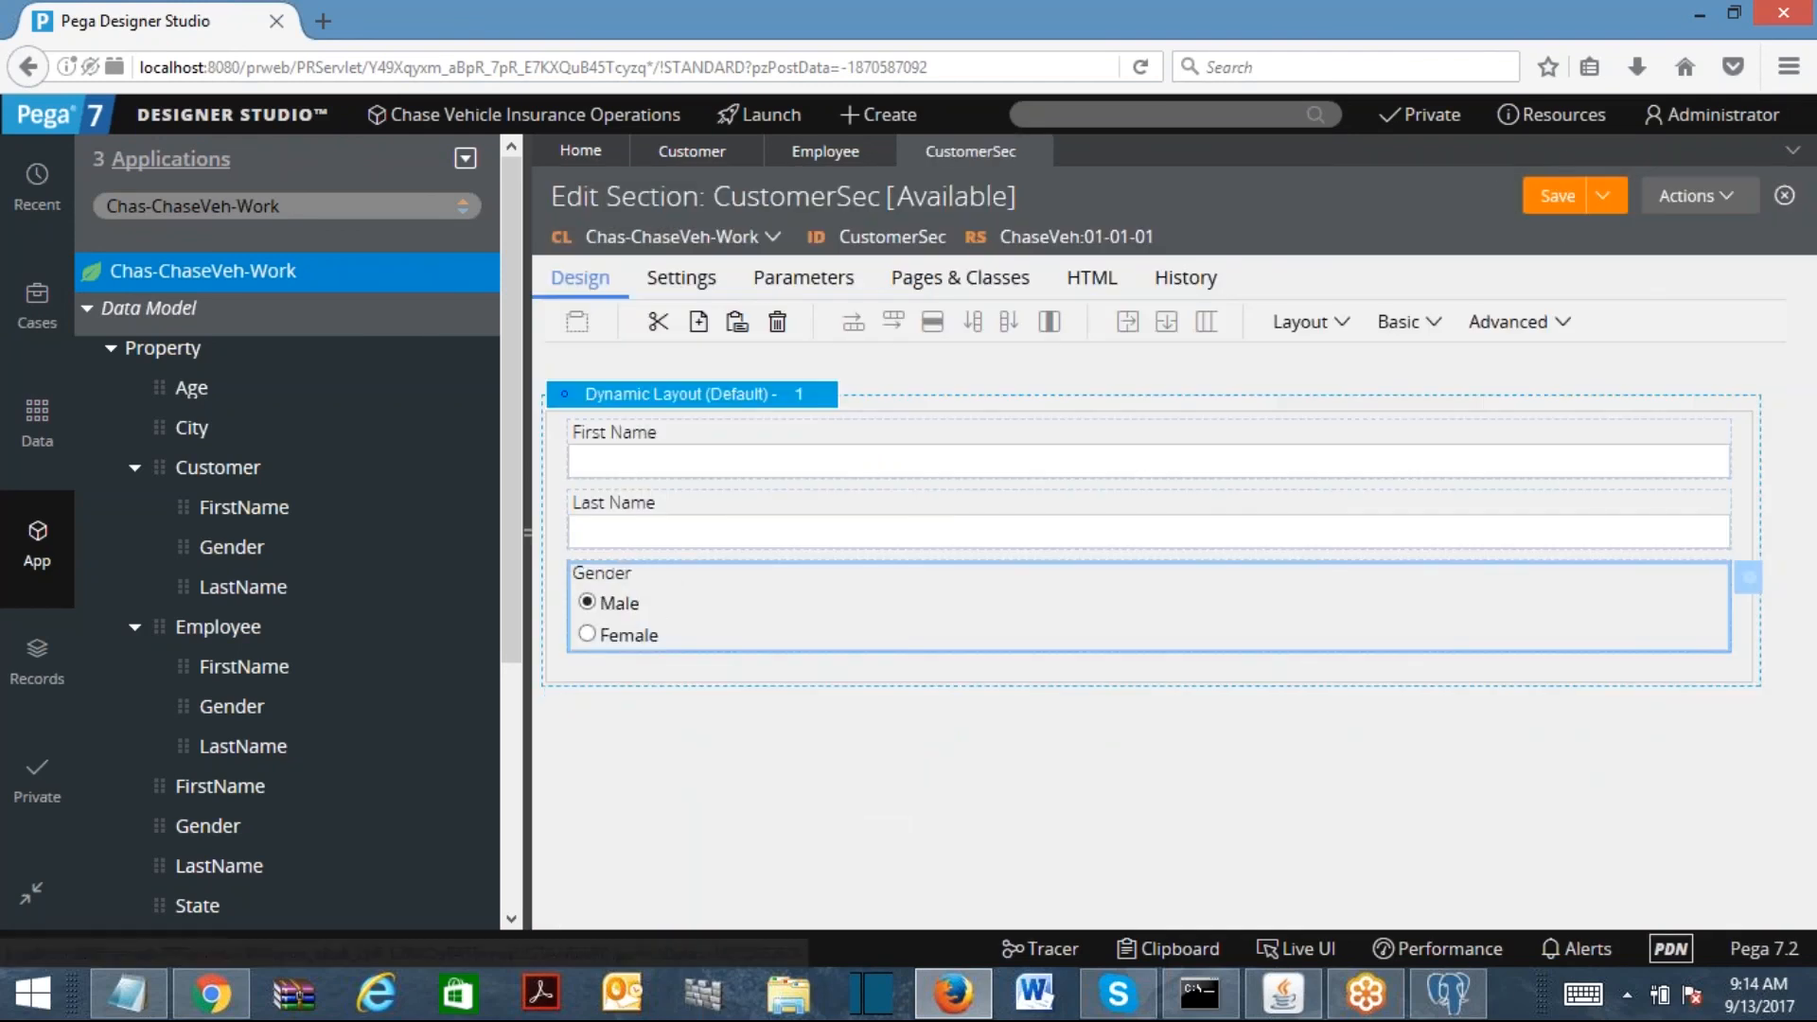
Step: Create a blank EmployeeSec section, then close it without using it
click(1694, 196)
click(1614, 577)
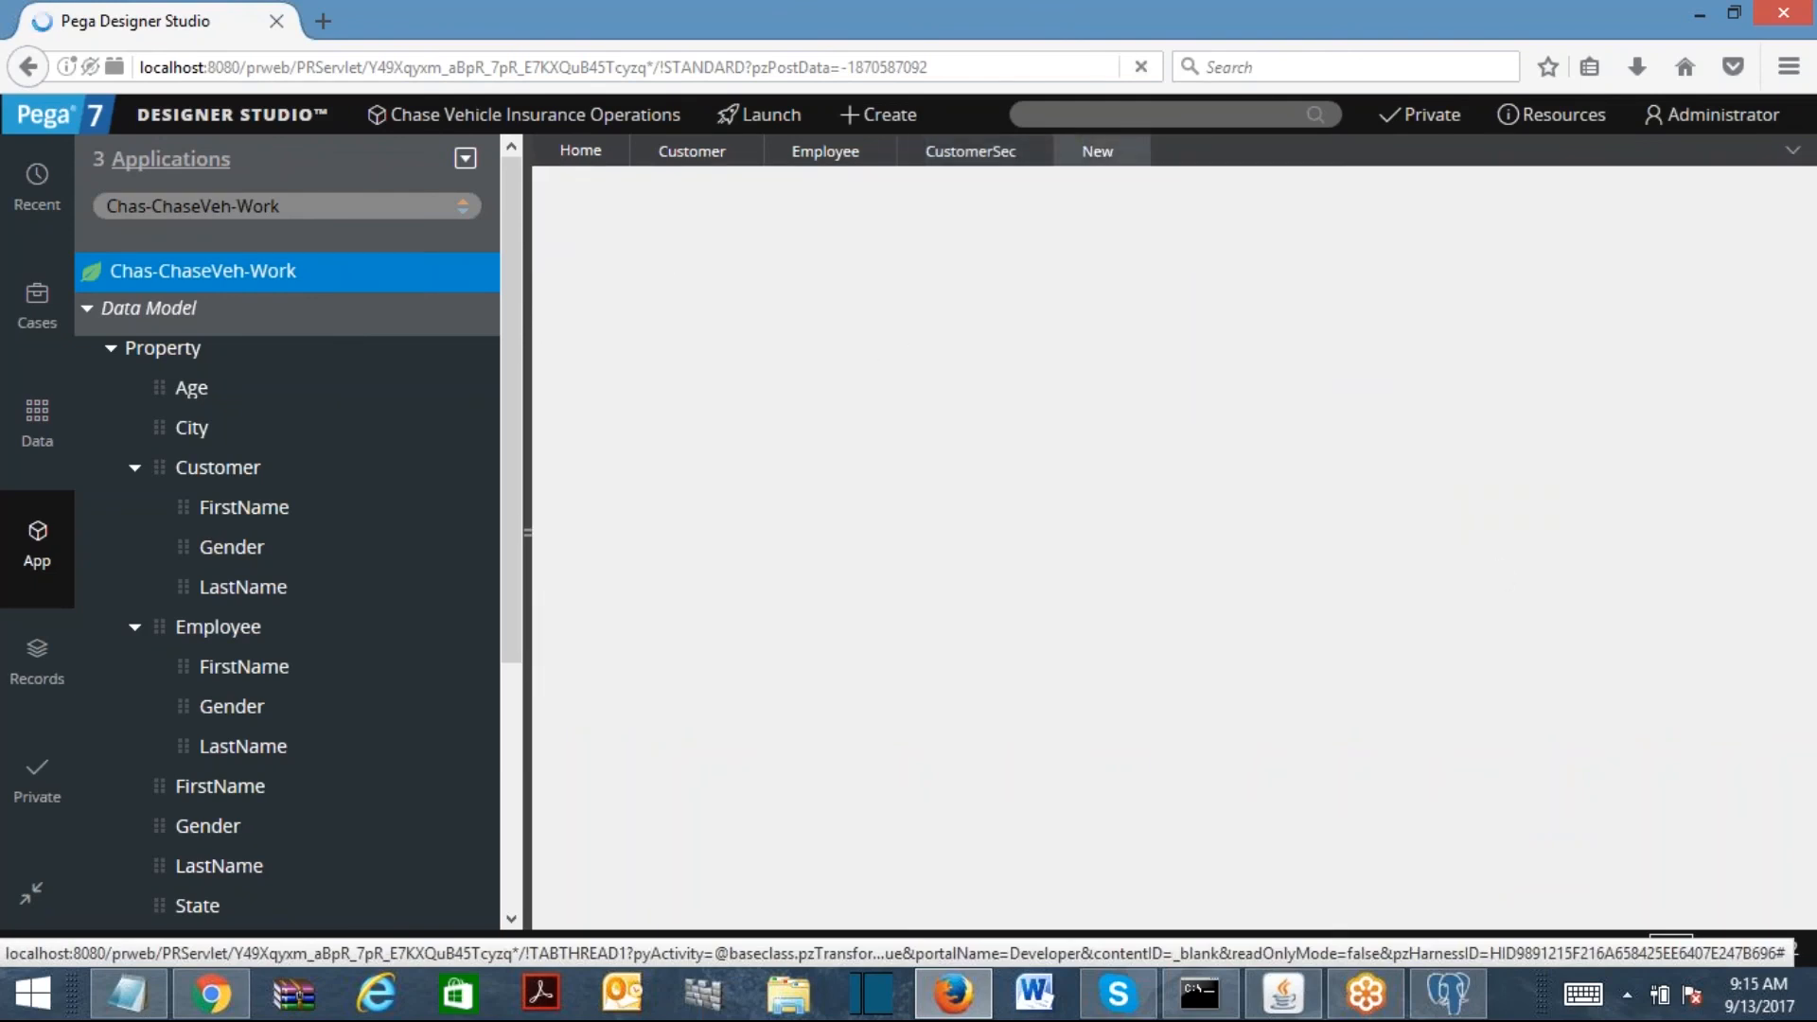
text(Employee)
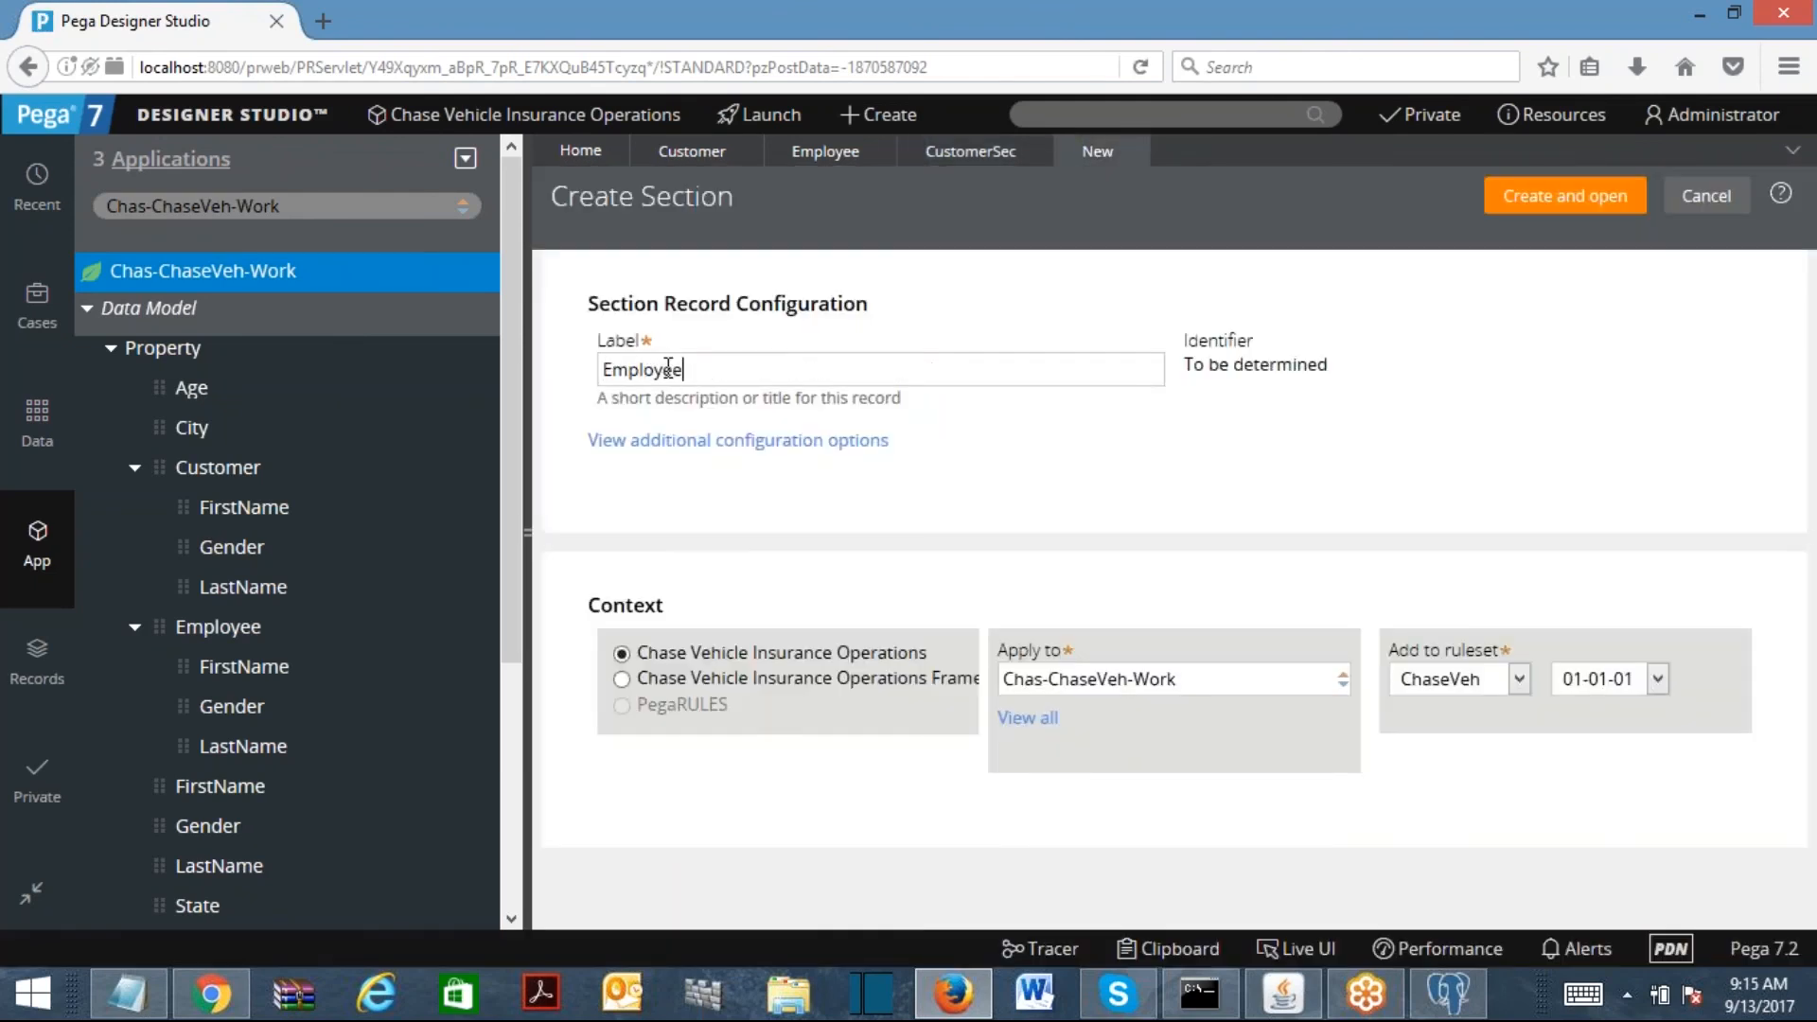
click(1563, 194)
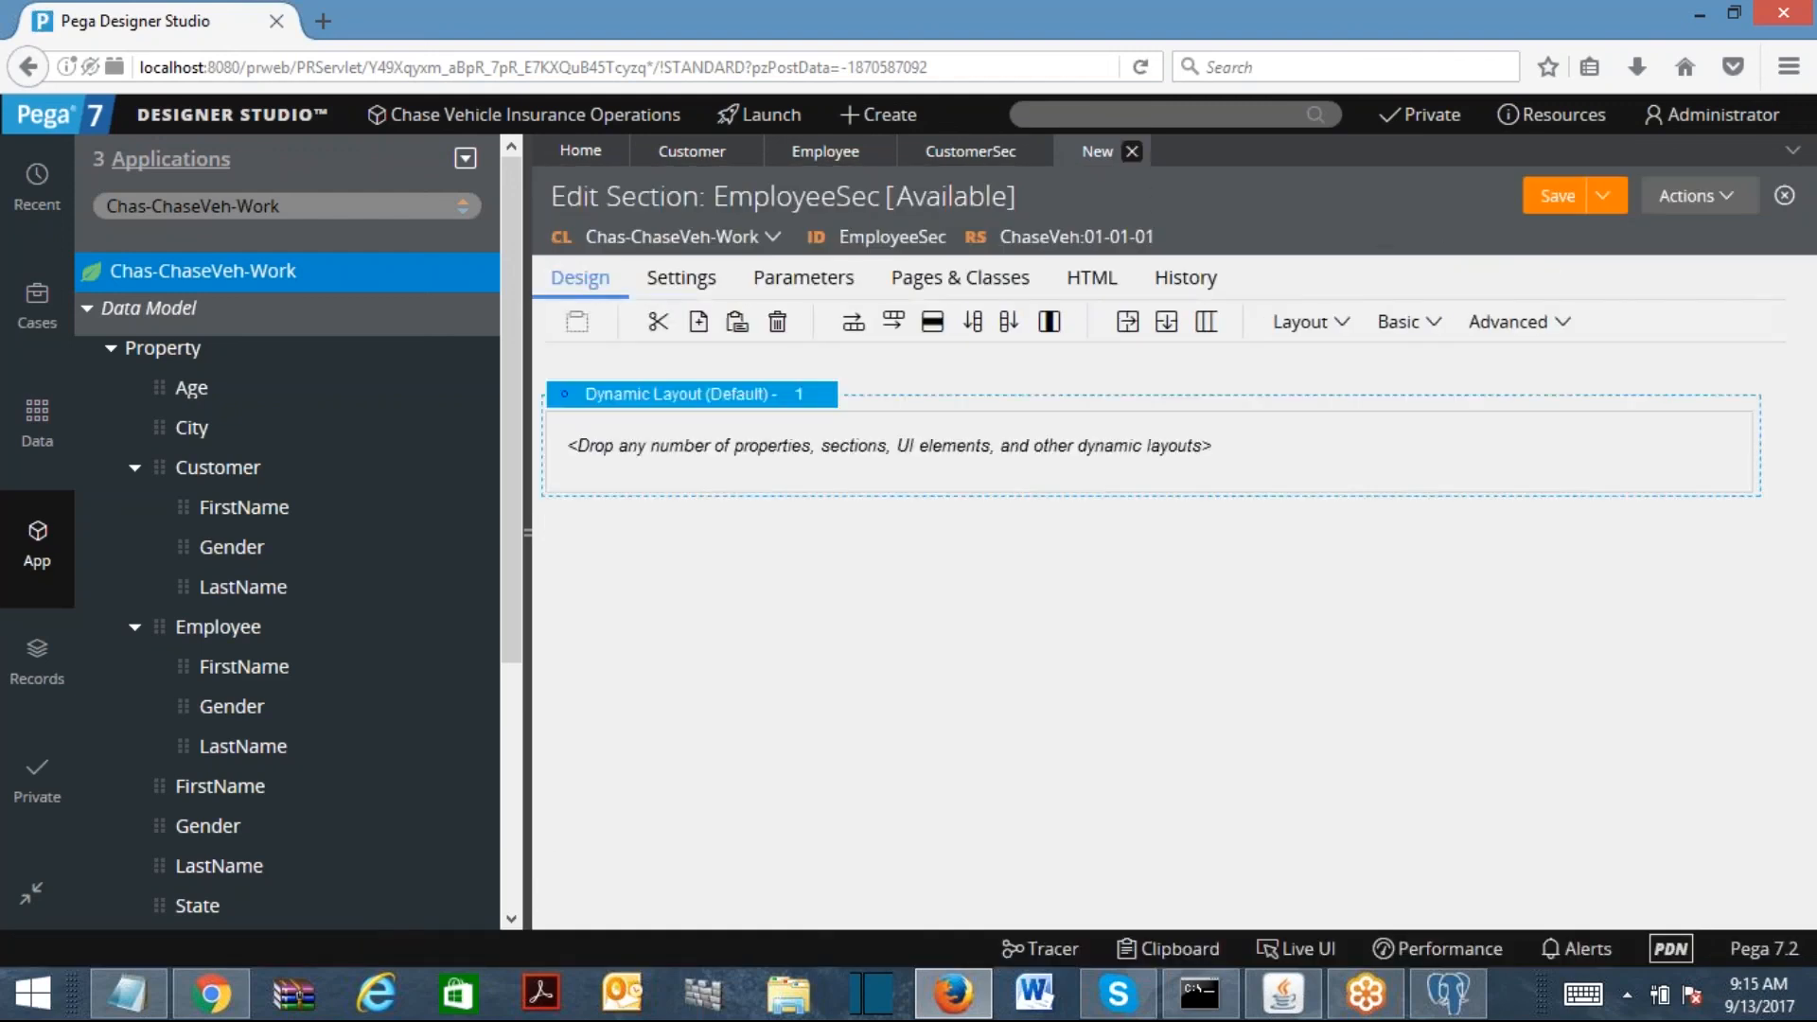
click(1131, 151)
Step: Save CustomerSec as a copy labelled EmployeeSec and open it
click(1500, 196)
click(1278, 231)
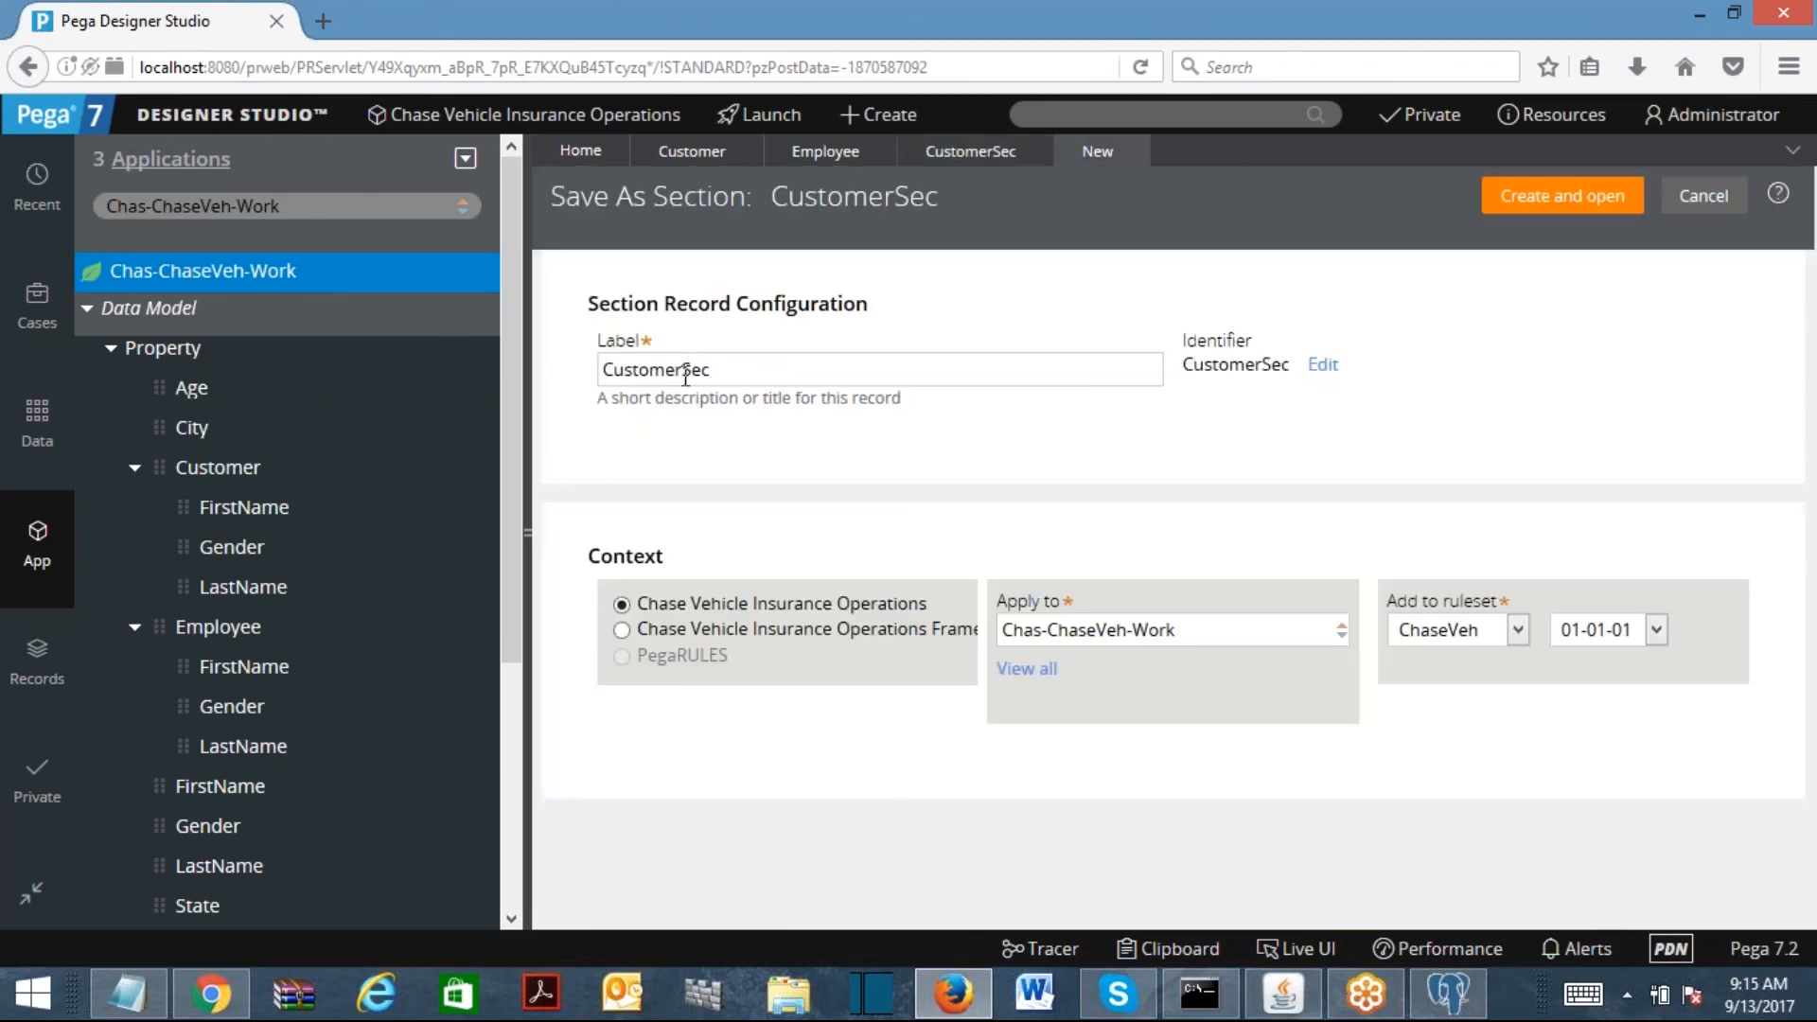
double_click(647, 370)
text(EmployeeSec)
click(1520, 201)
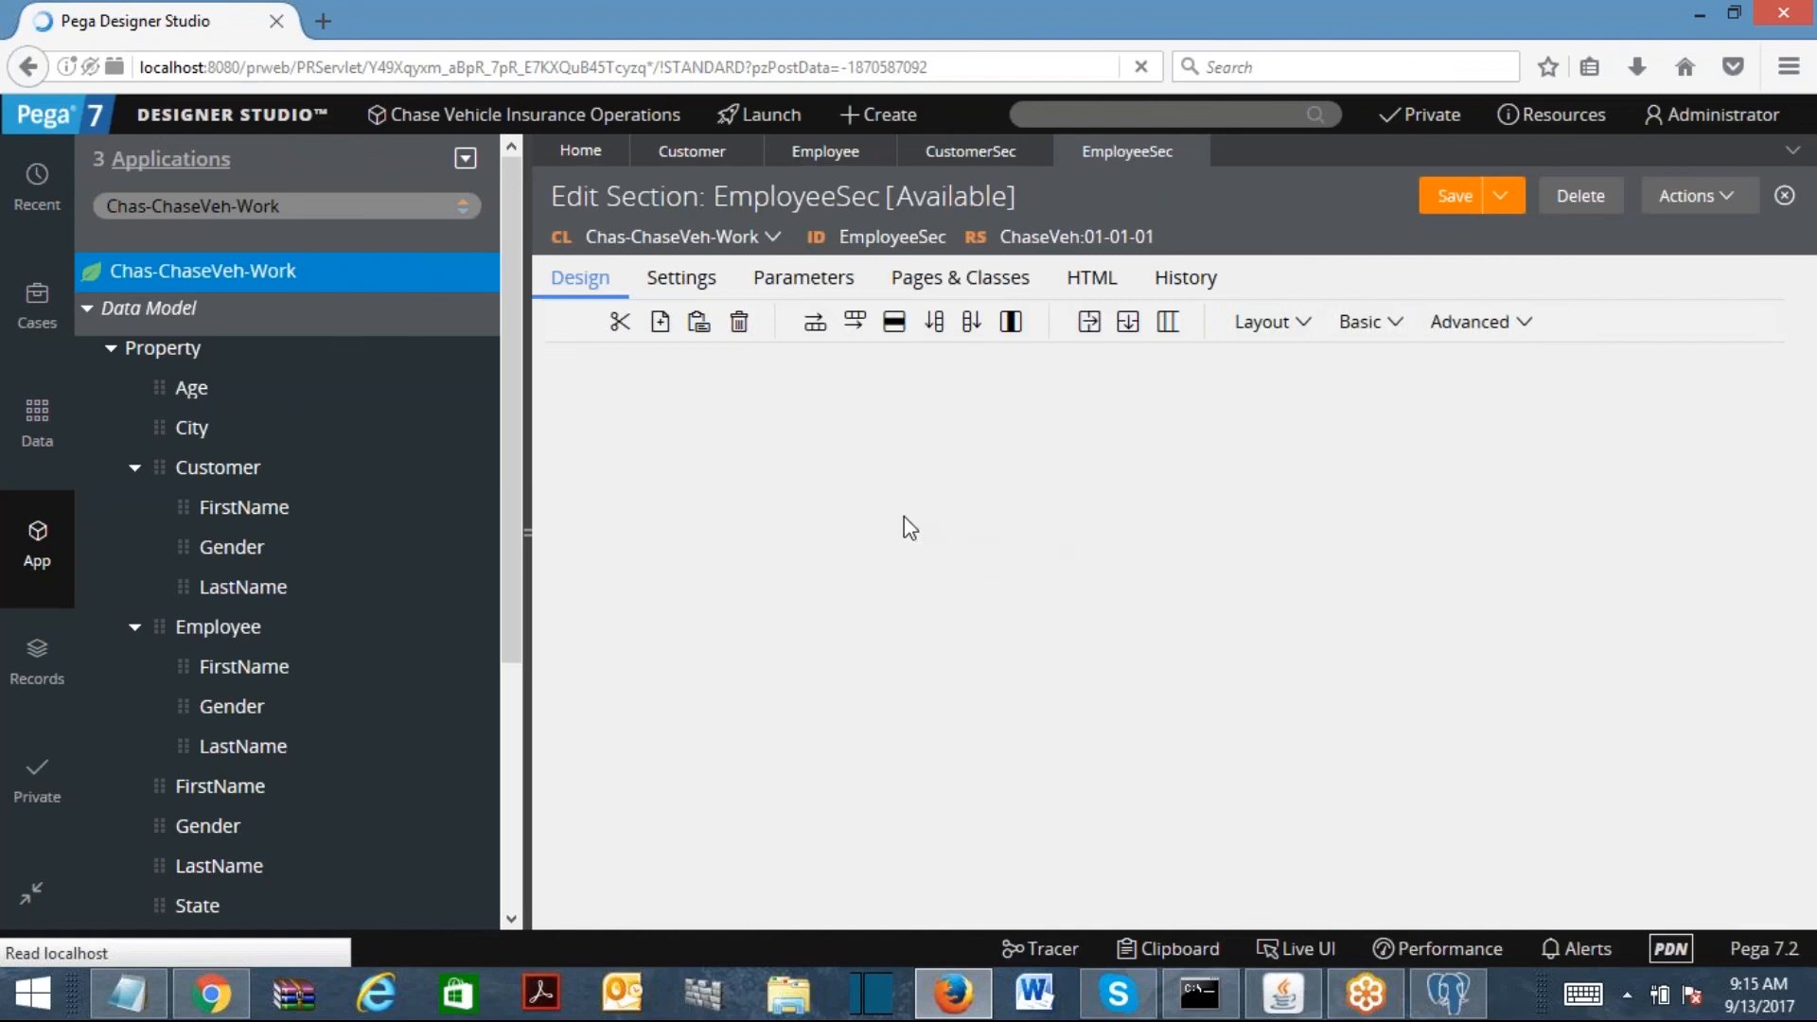
Step: Rebind the First Name field to .Employee.FirstName
double_click(793, 457)
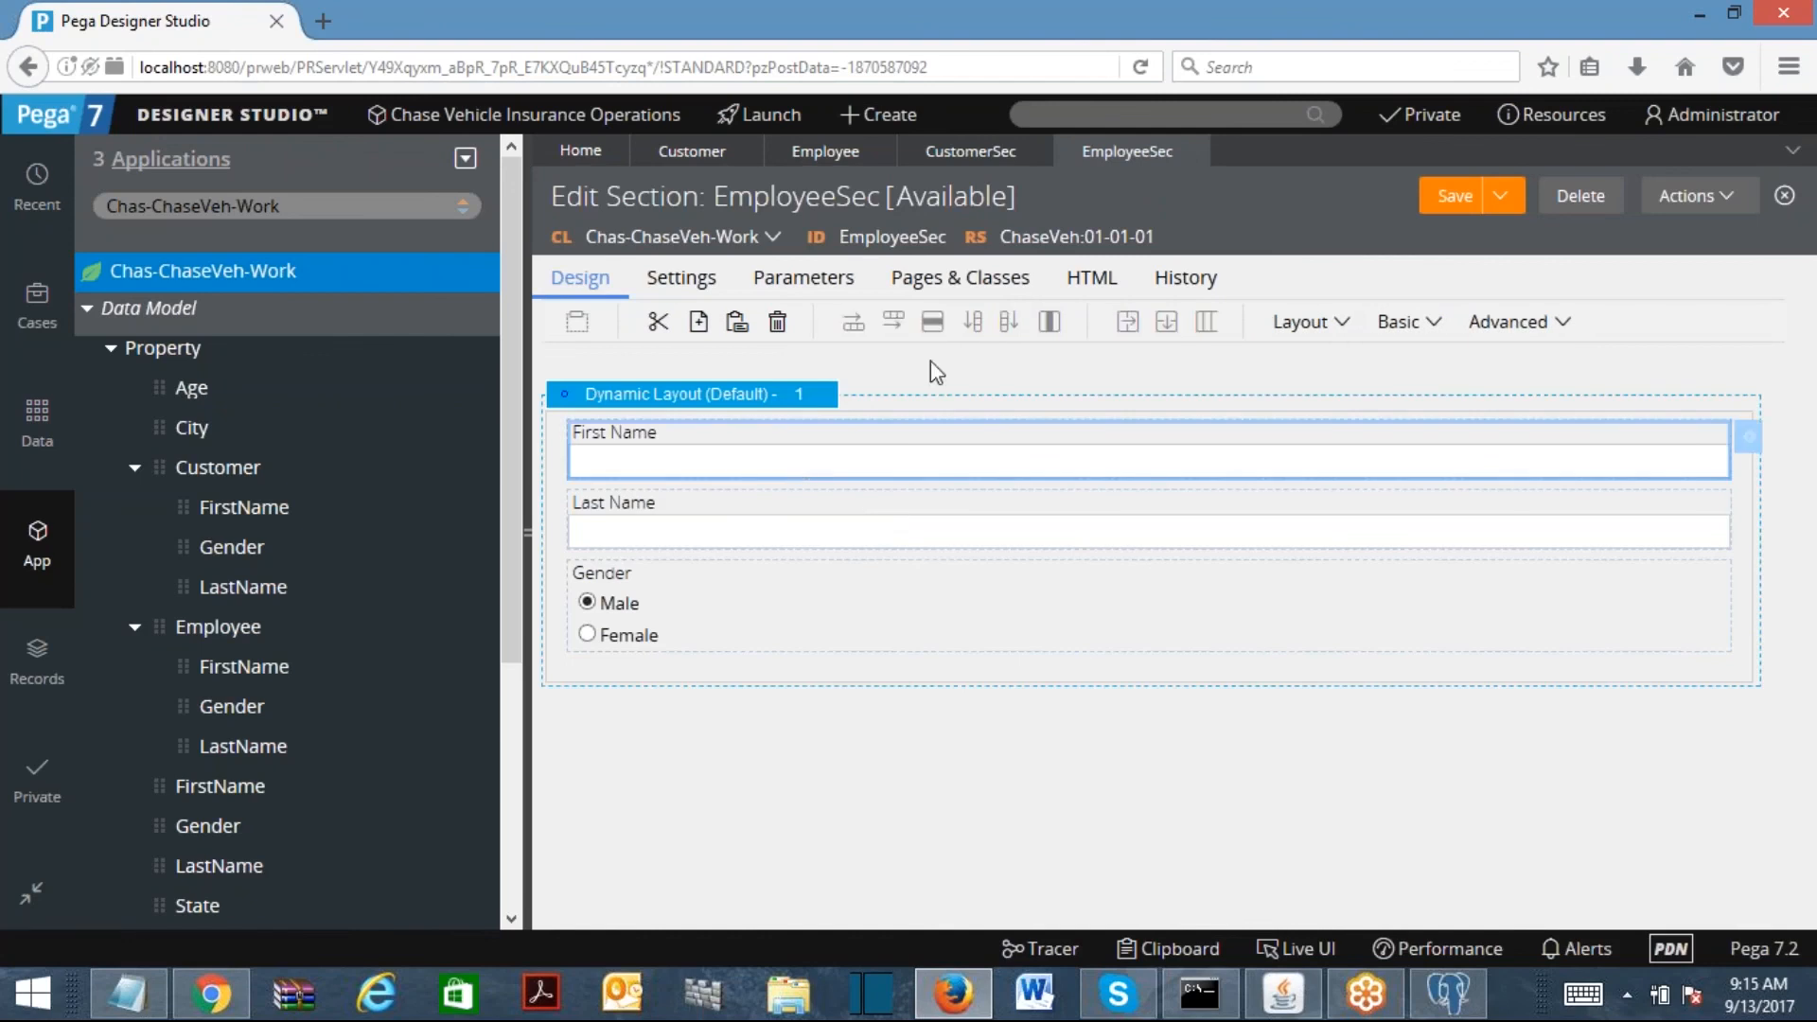
key(ctrl+a)
text(.)
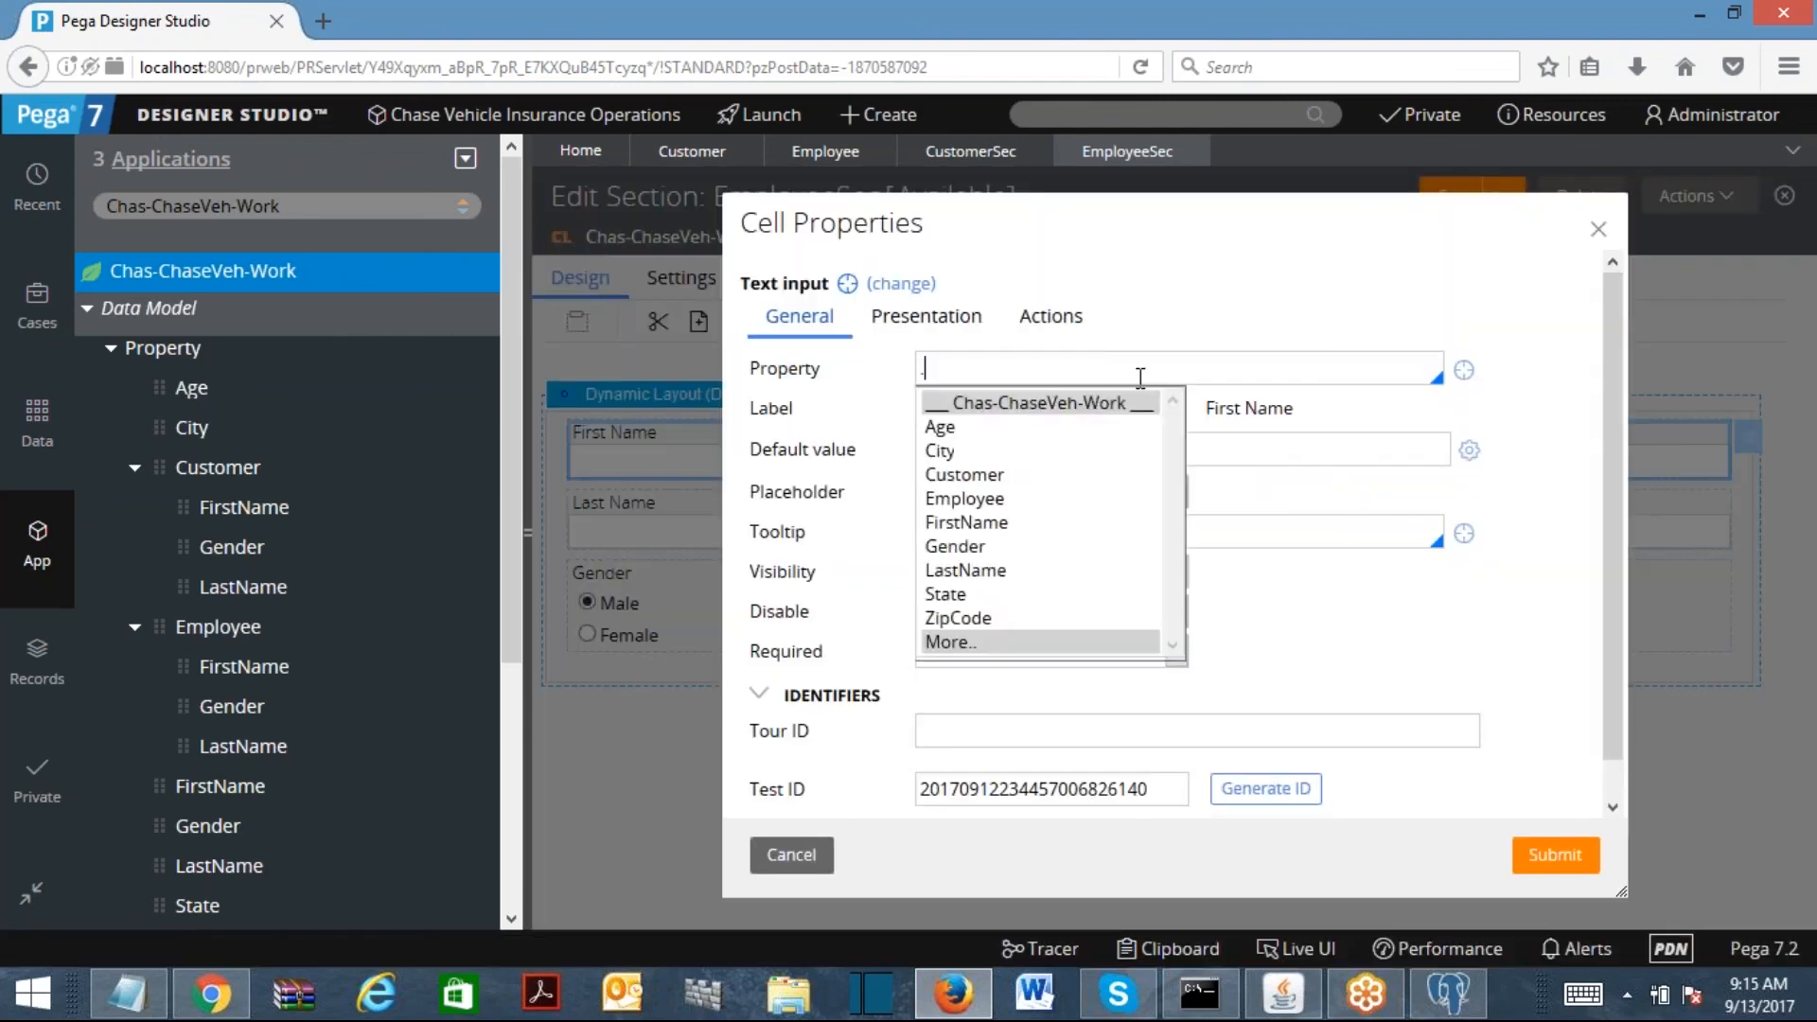
text(Employee)
key(Return)
text(.f)
key(Down)
key(Return)
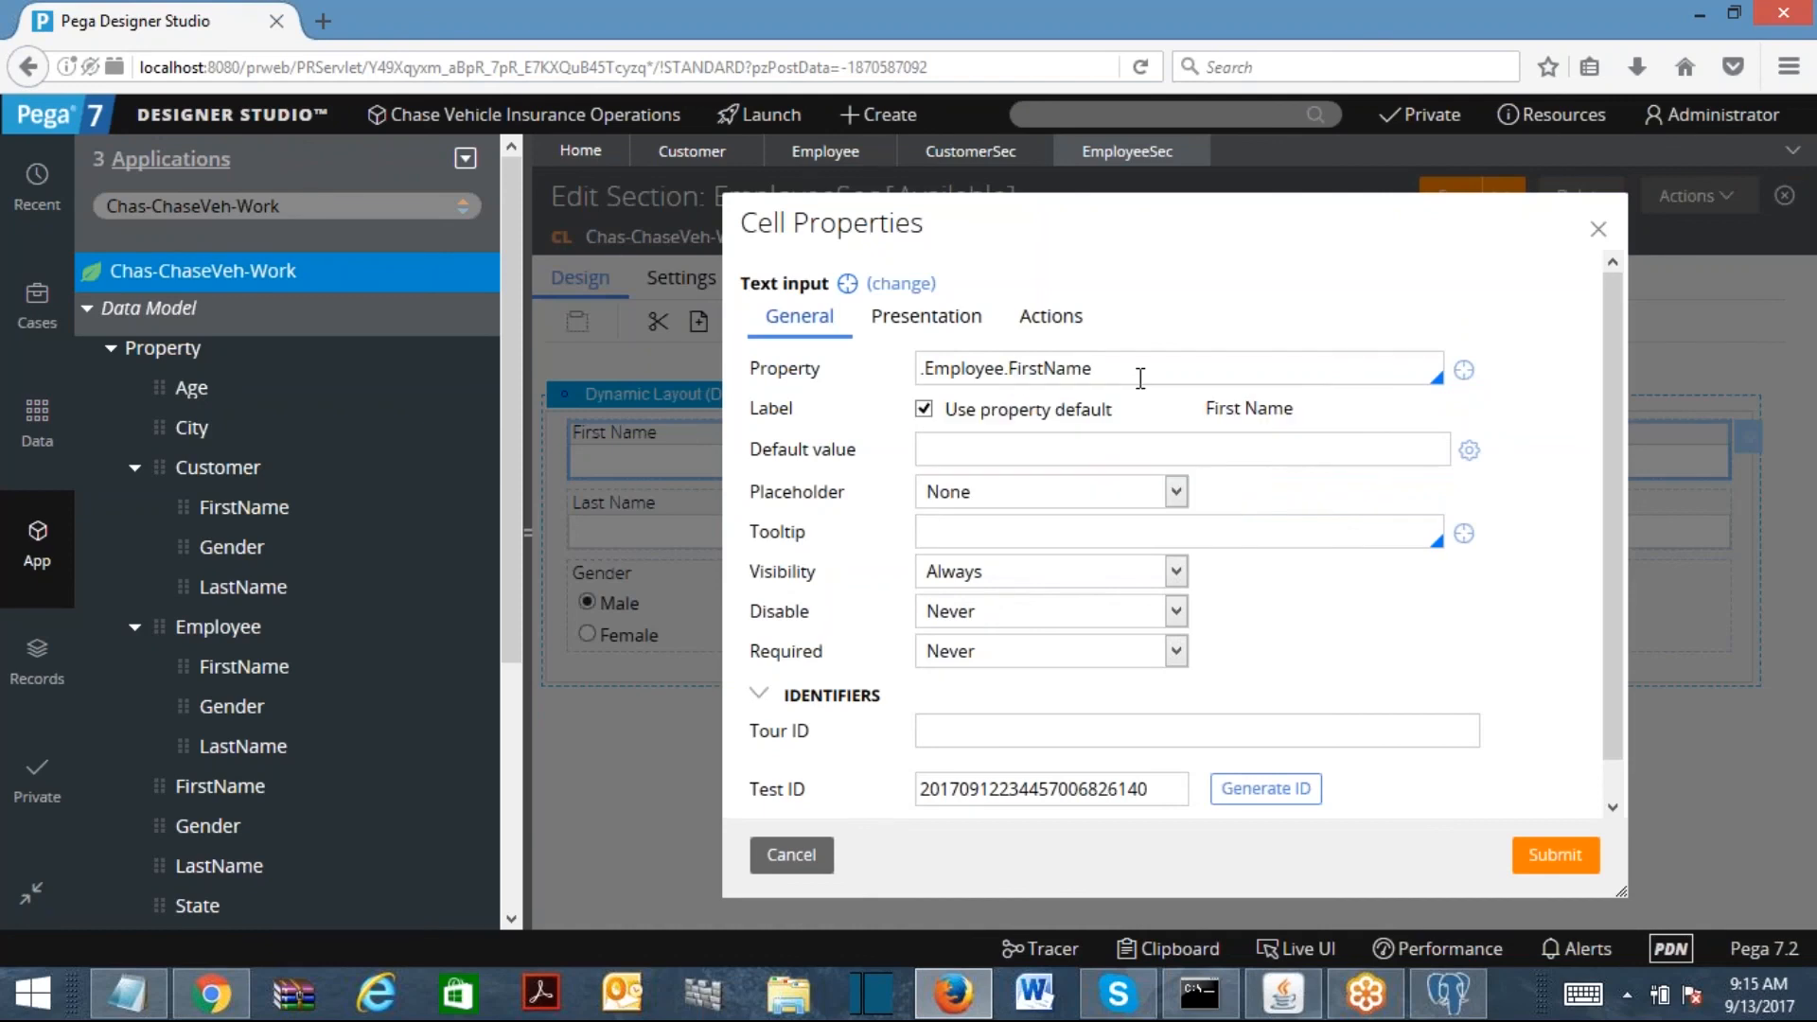
click(1552, 853)
Step: Rebind Last Name to .Employee.LastName and the Gender radio buttons to .Employee.Gender
double_click(712, 498)
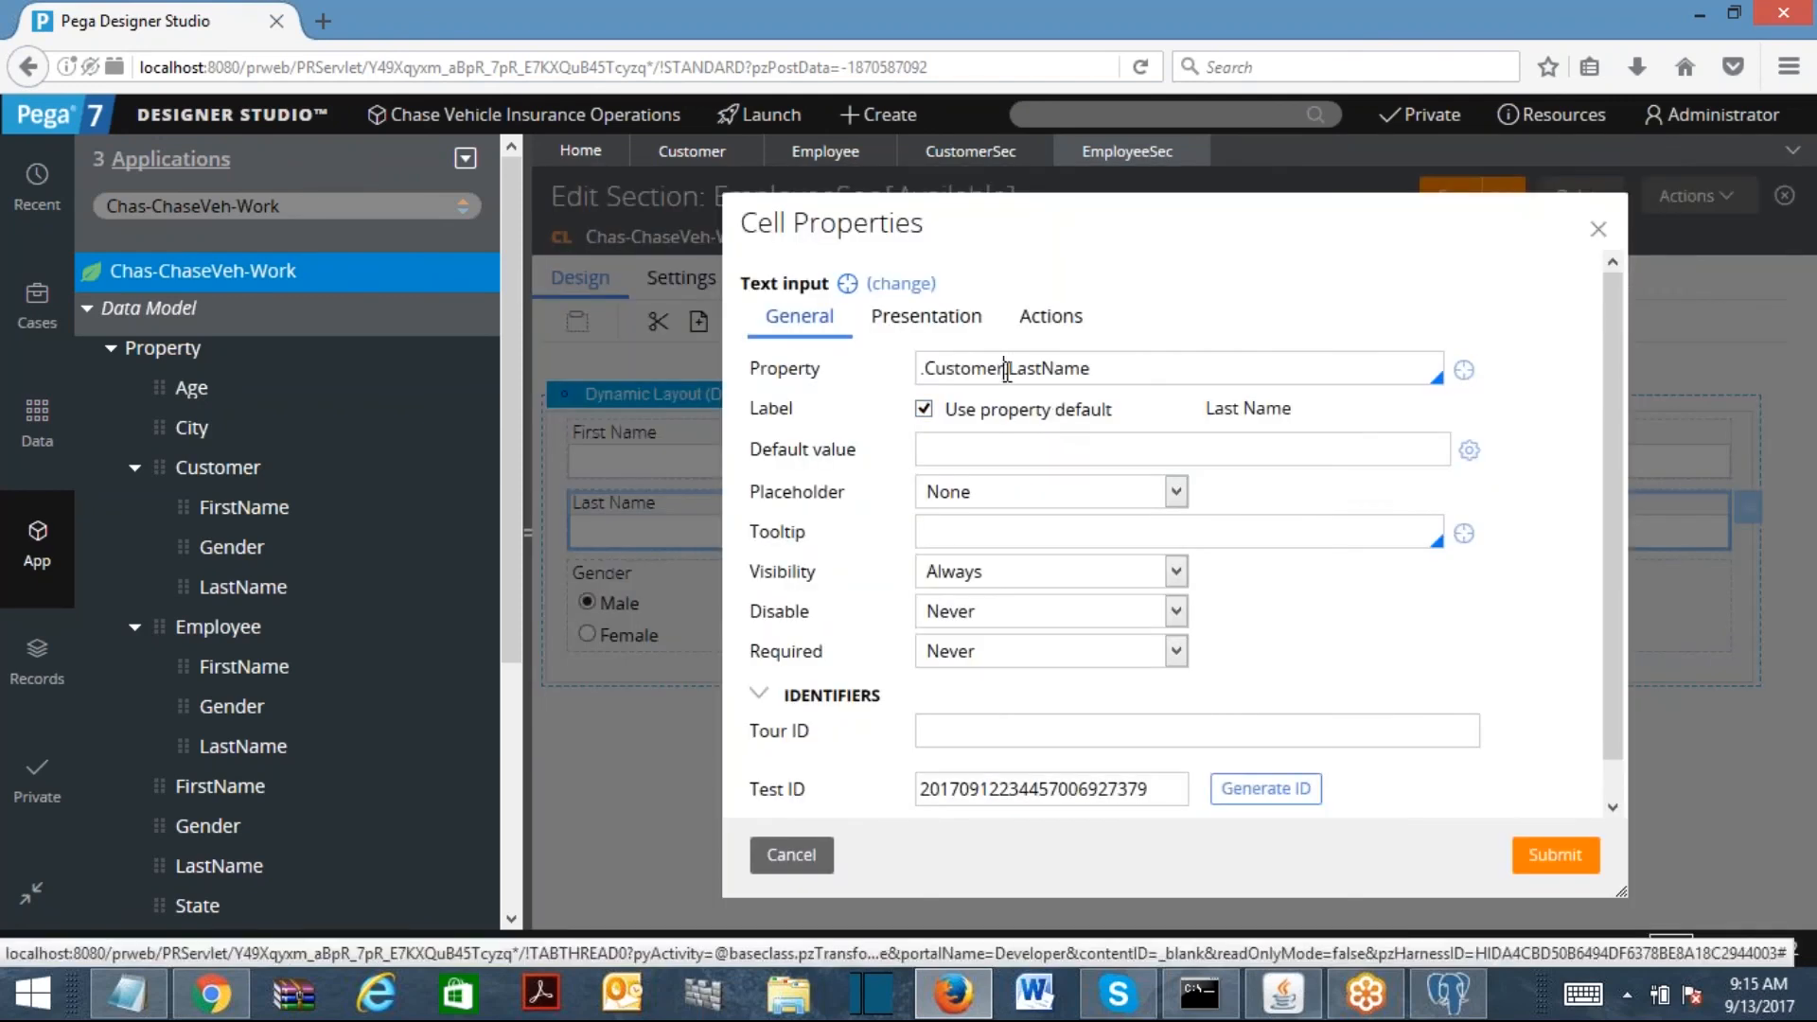
double_click(1006, 371)
text(Em)
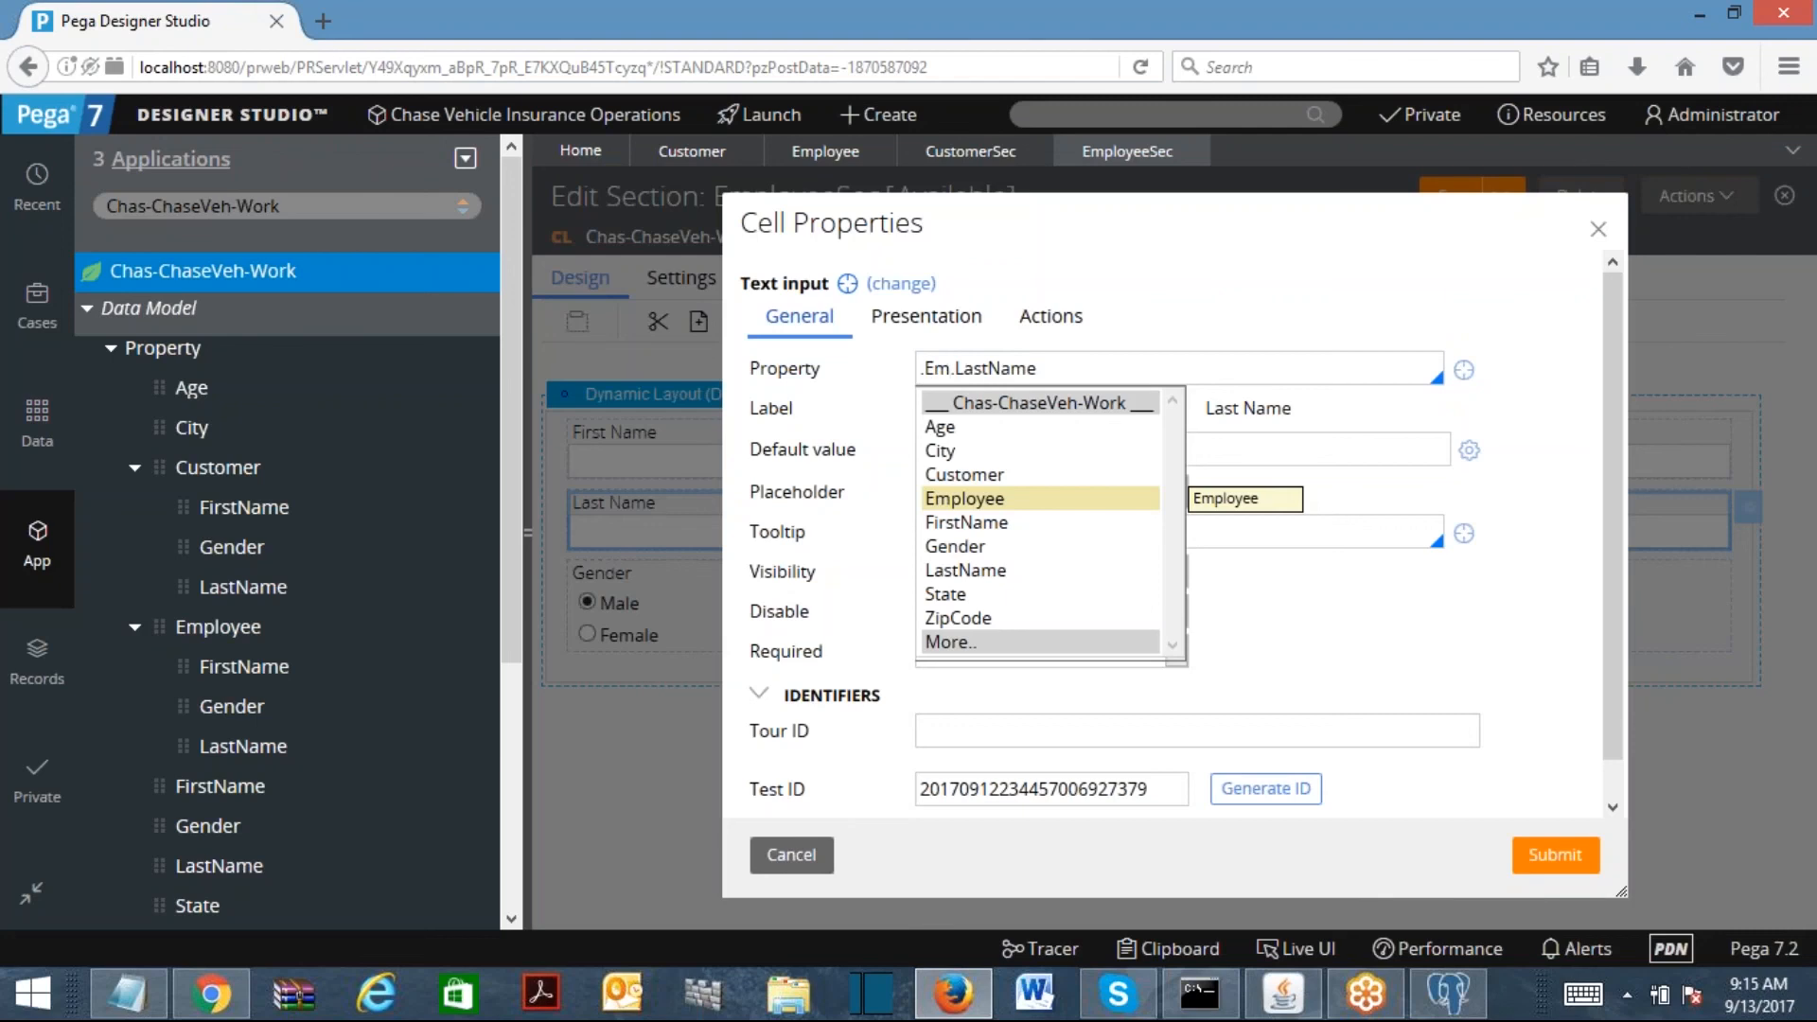
click(1003, 501)
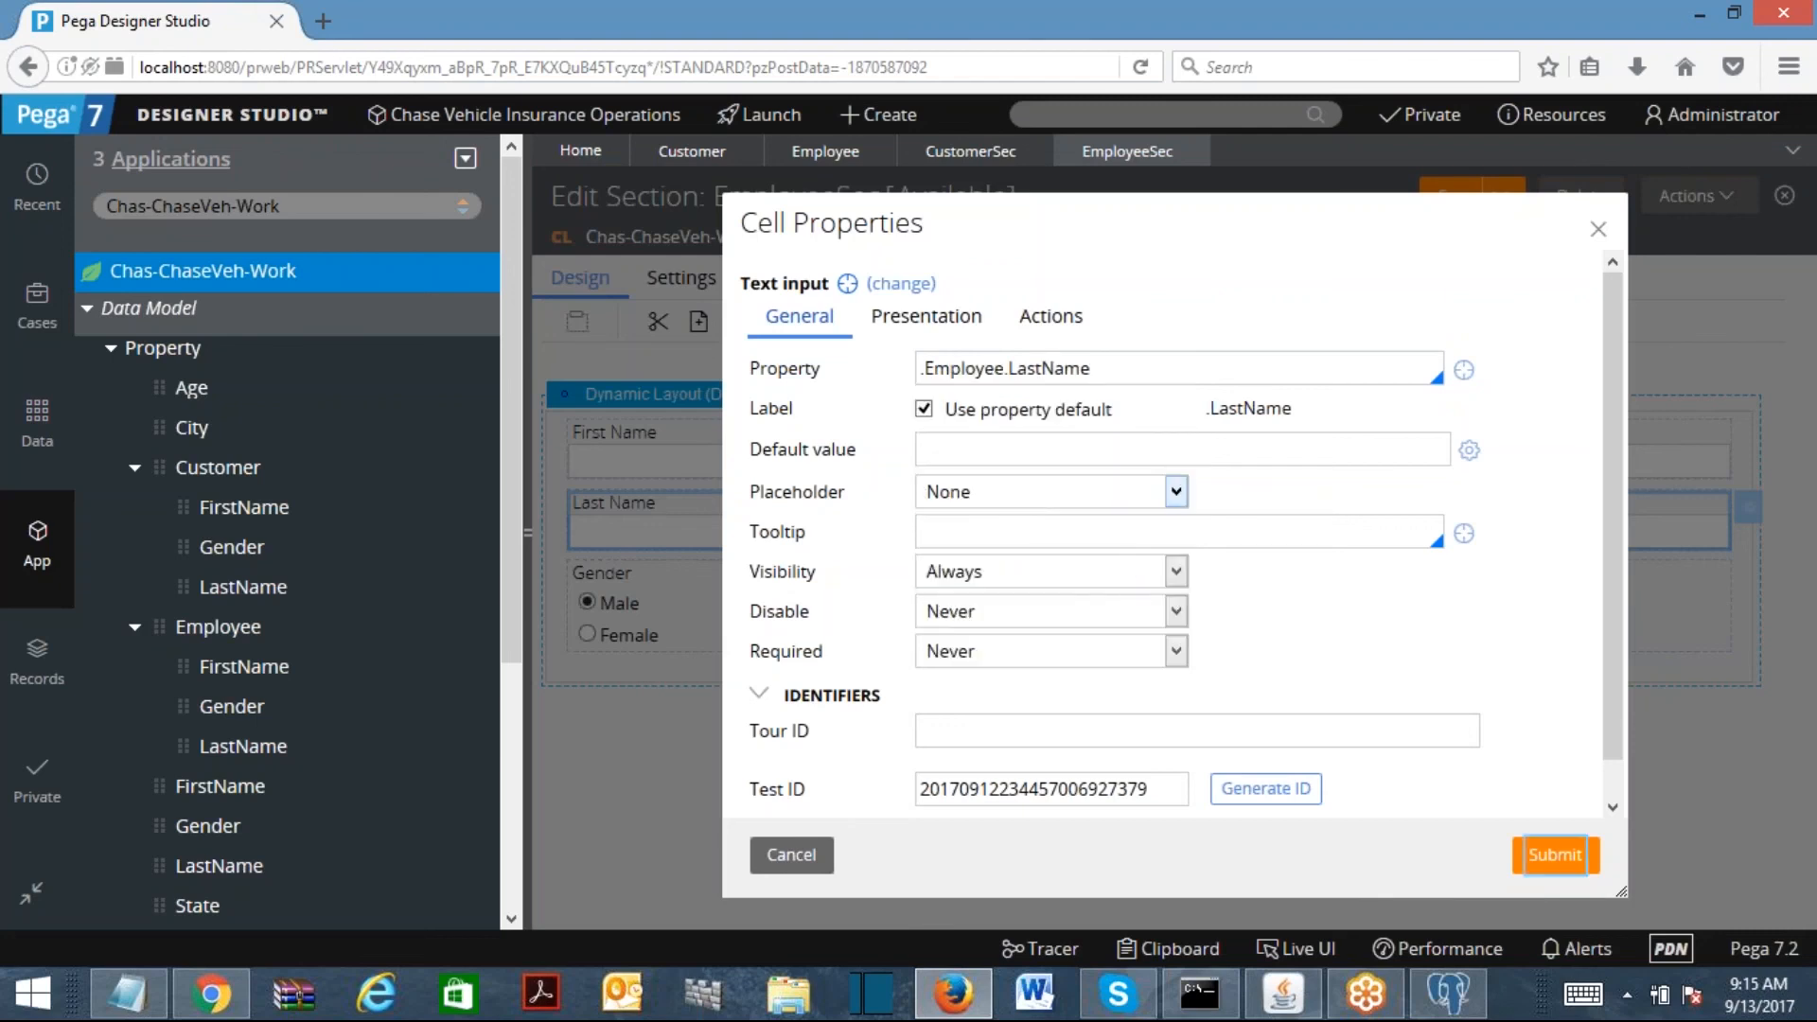
click(1555, 855)
click(747, 648)
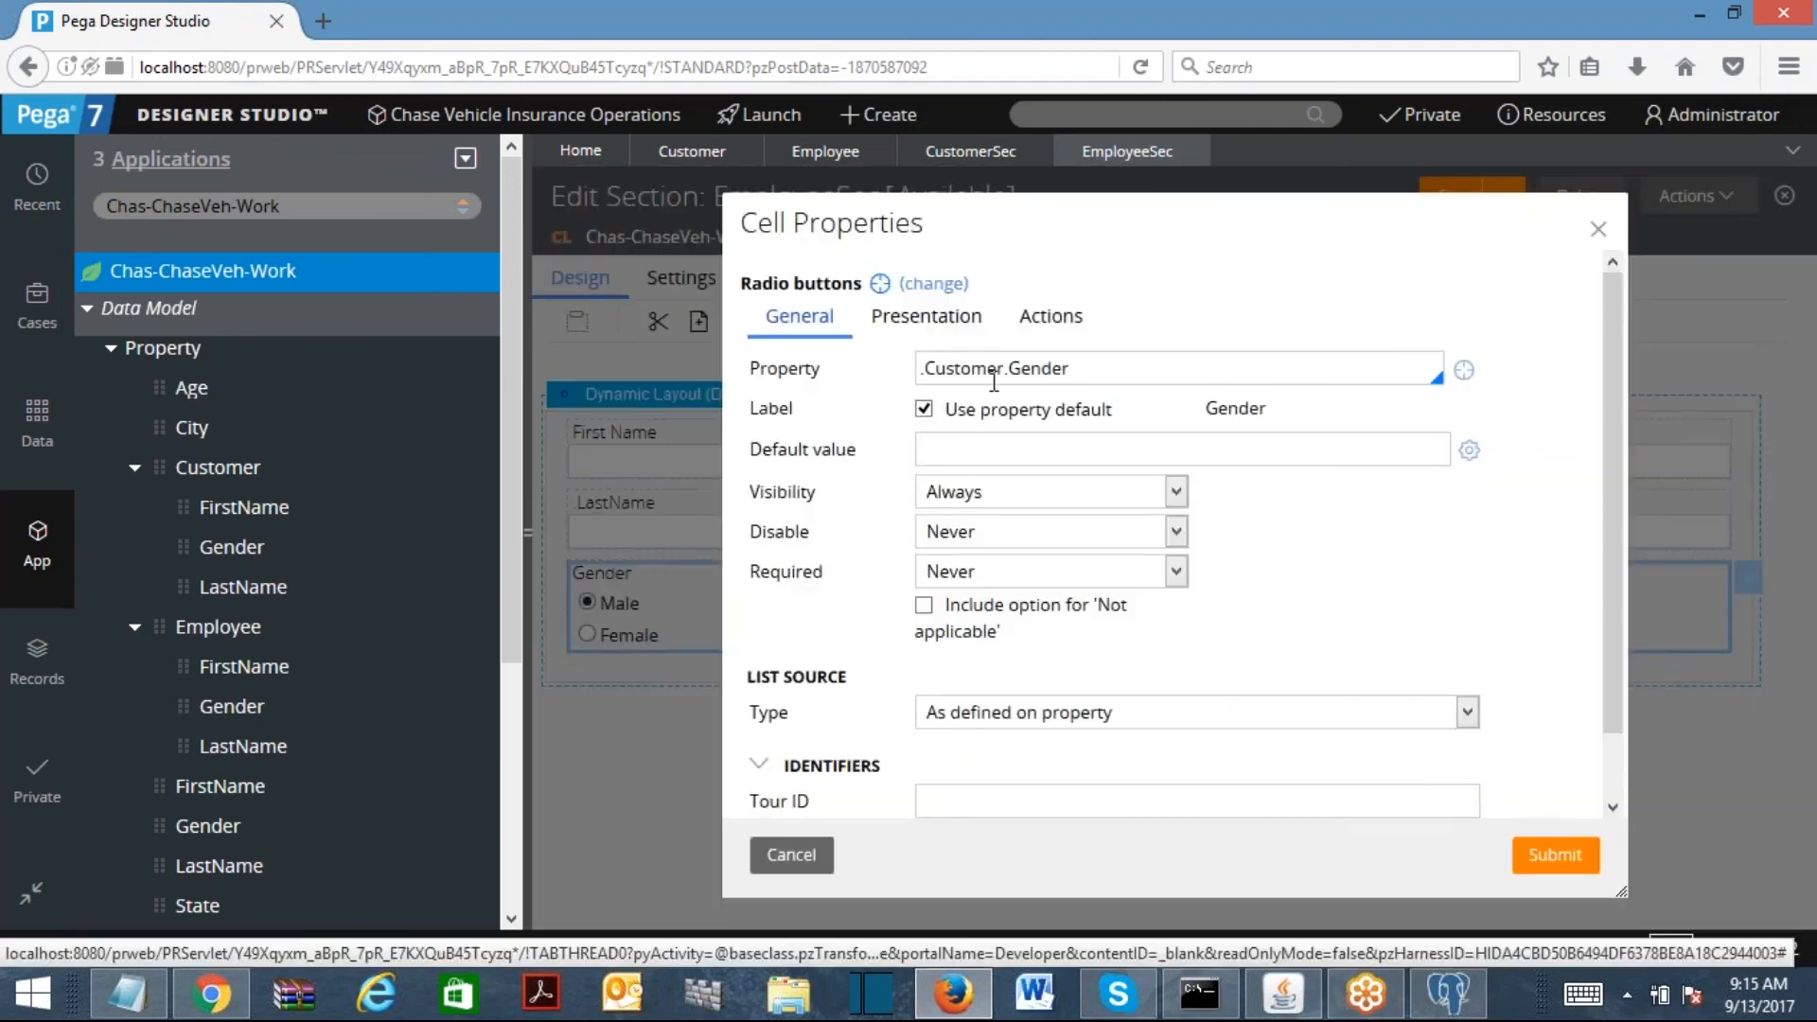
double_click(1004, 371)
text(em)
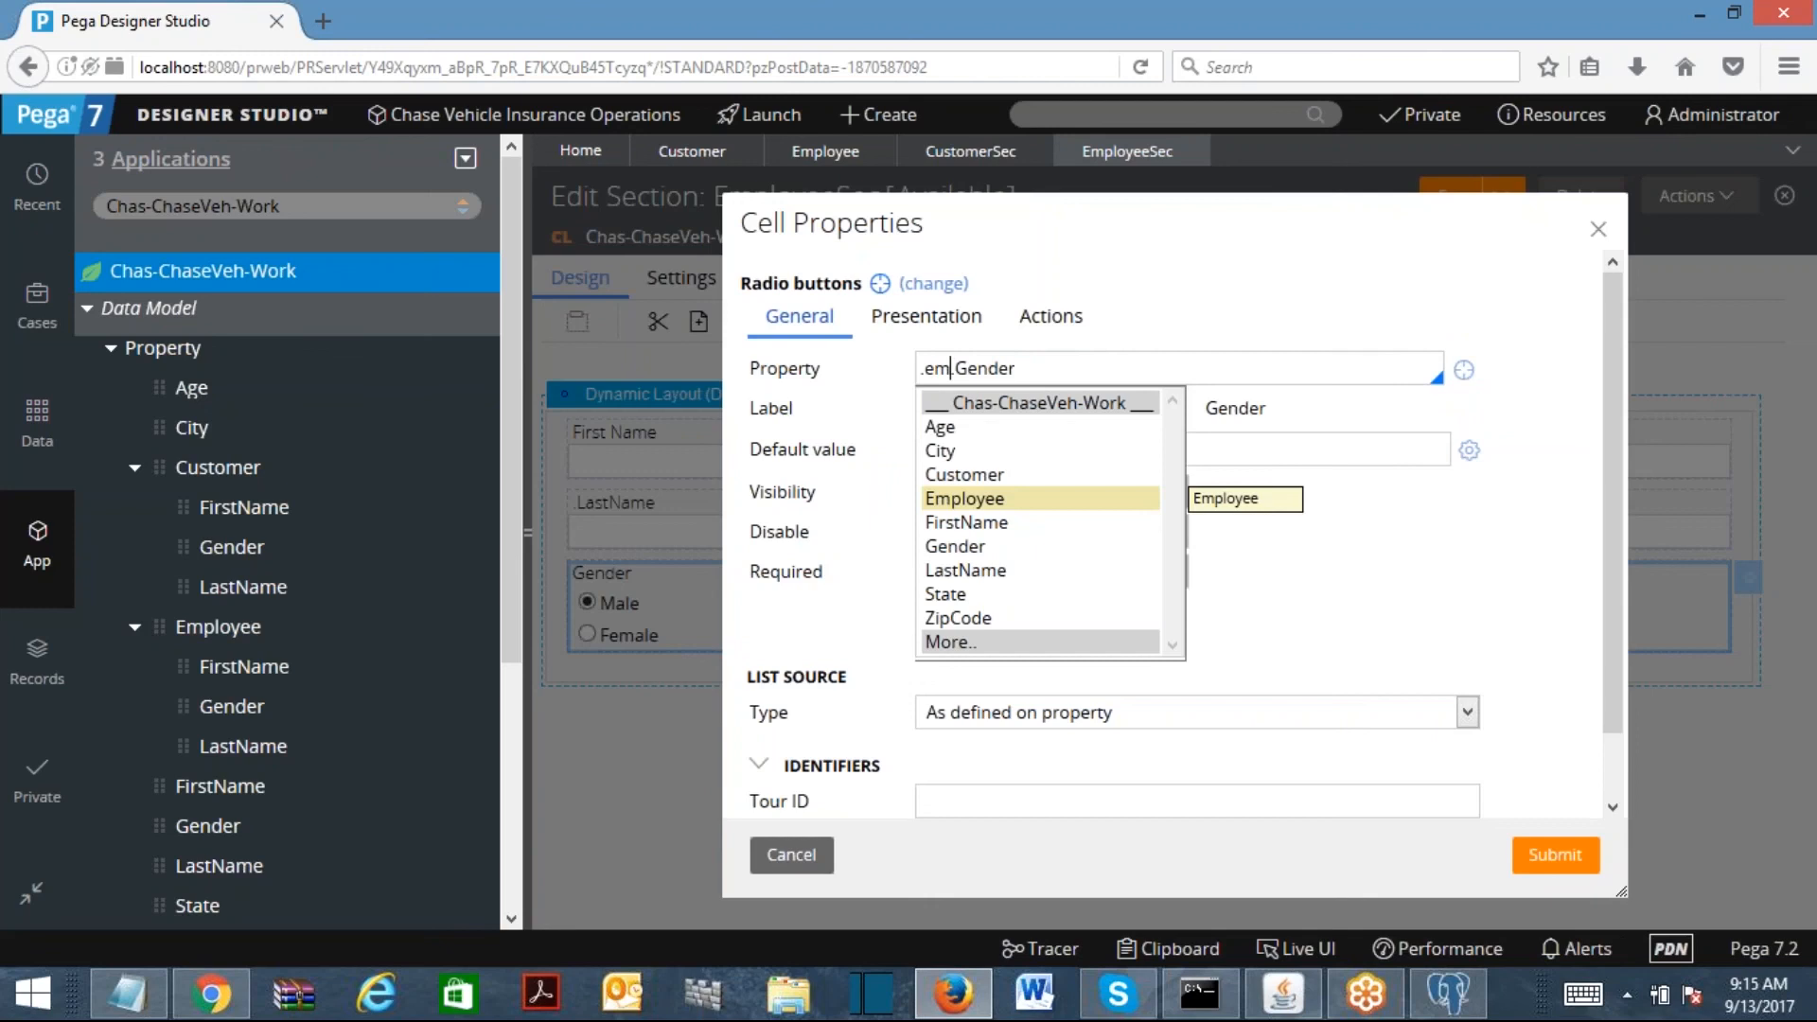
click(968, 498)
click(1554, 857)
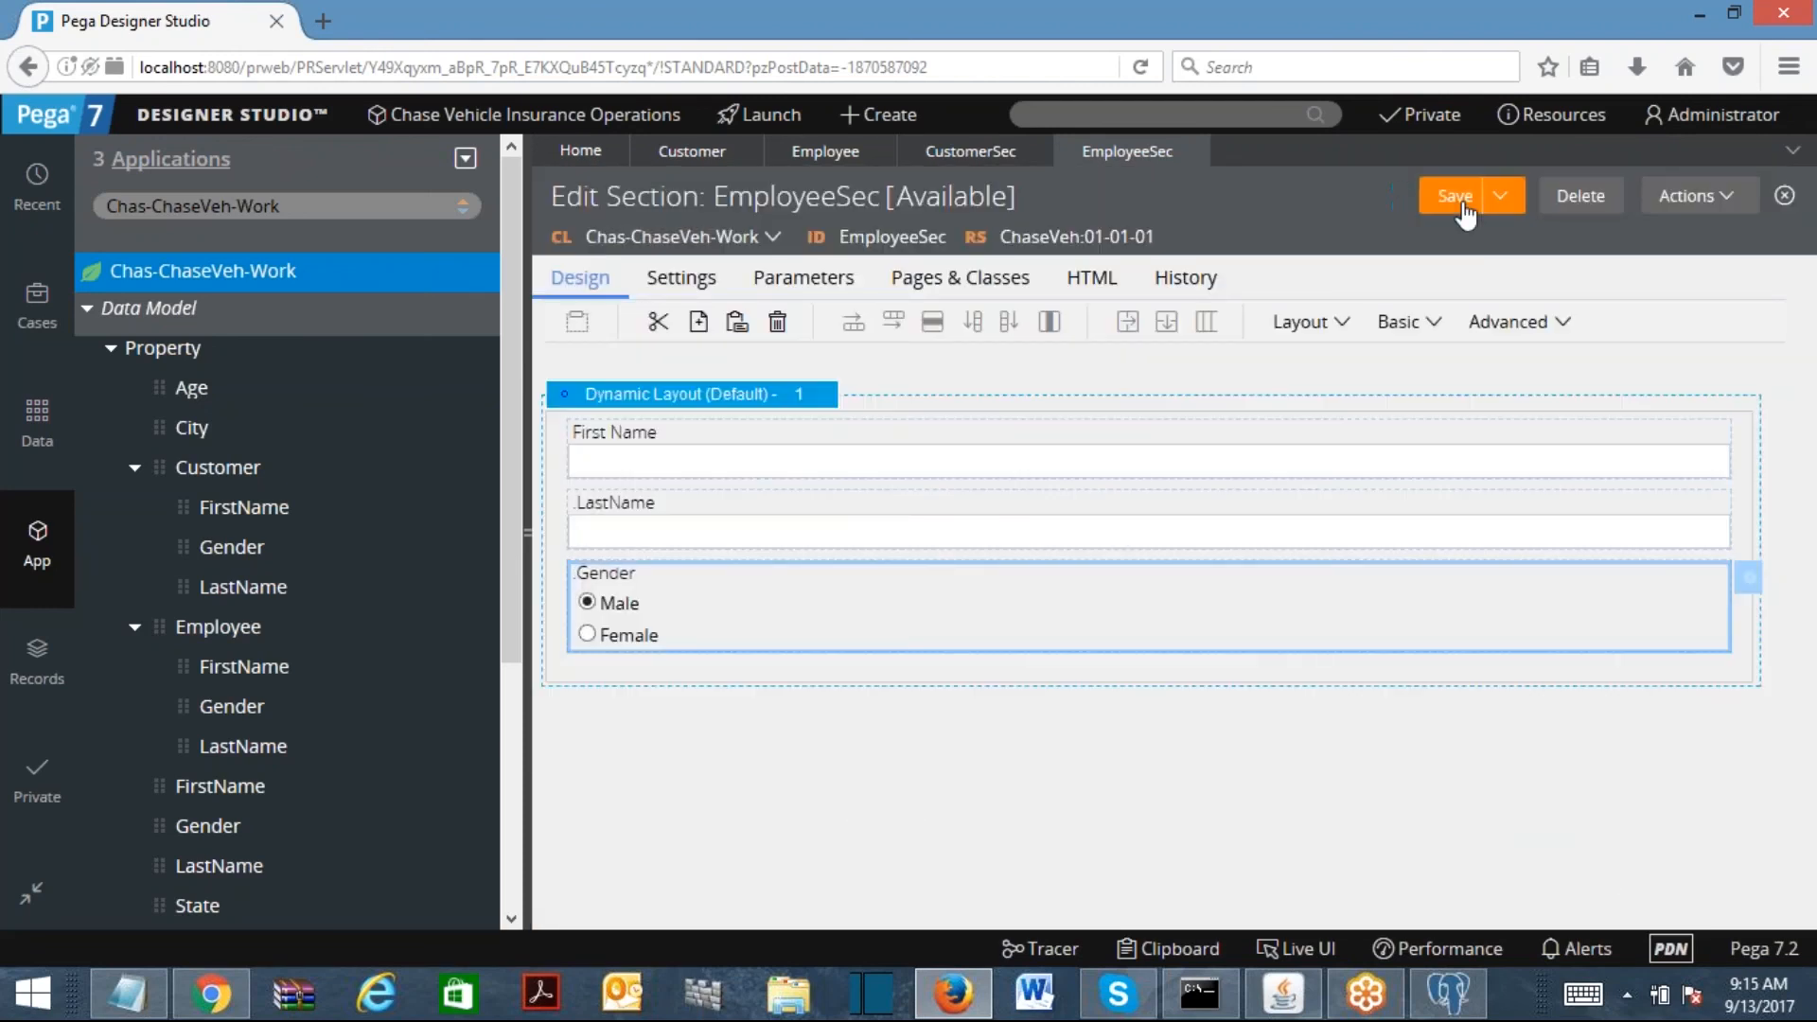
Step: Collapse the Data Model tree and bring up the create options for Process rules
click(87, 309)
right_click(163, 443)
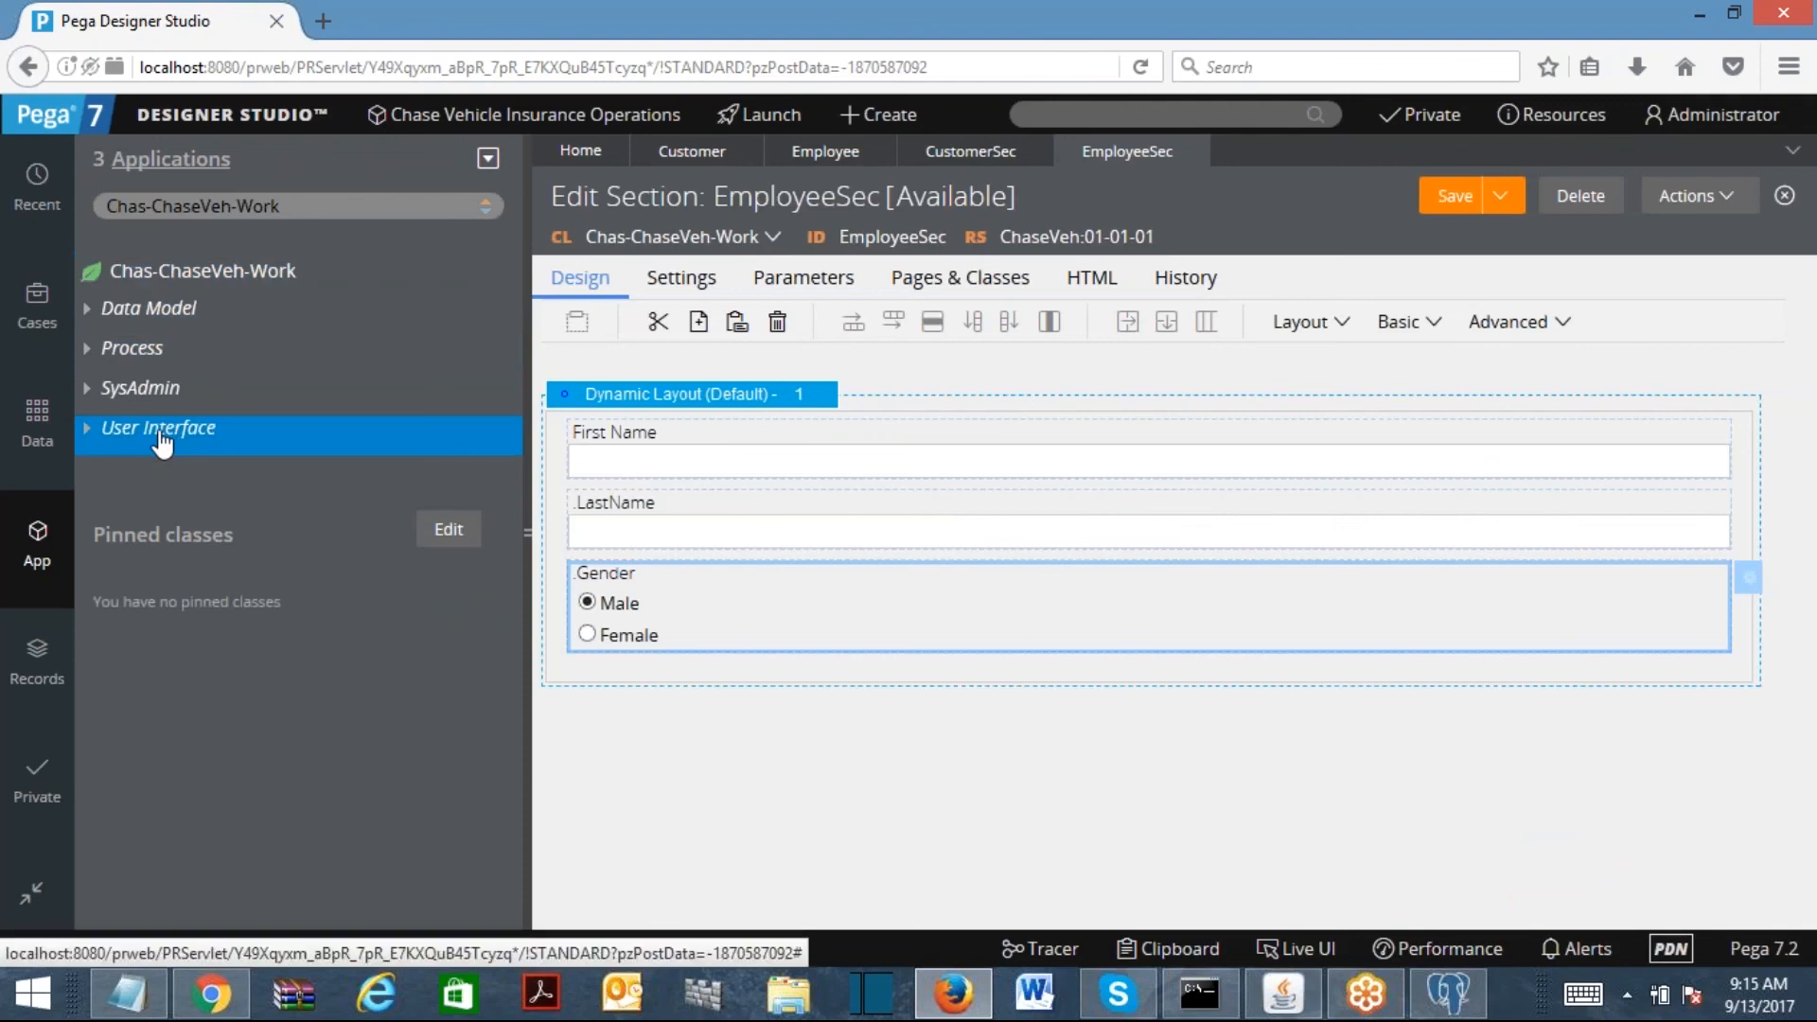
right_click(120, 363)
right_click(119, 363)
Step: Create the CustomerFA flow action showing the CustomerSec section and save it
mouse_move(152, 374)
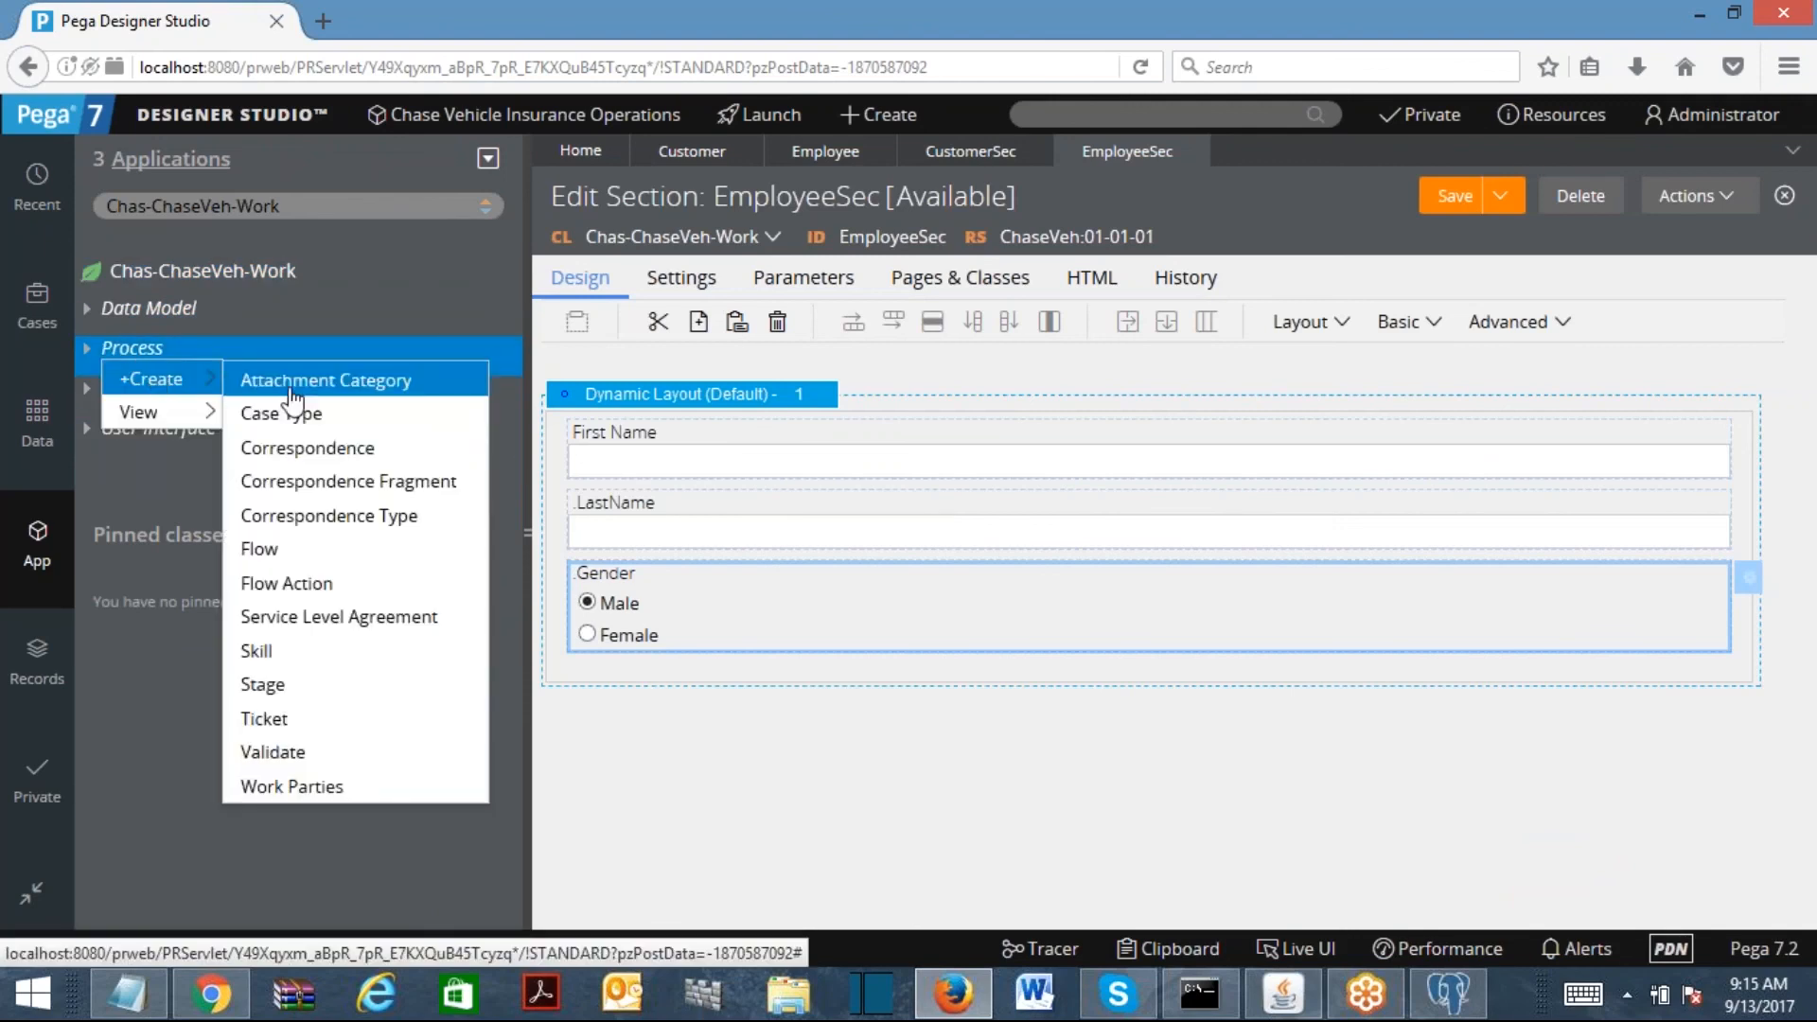
click(289, 584)
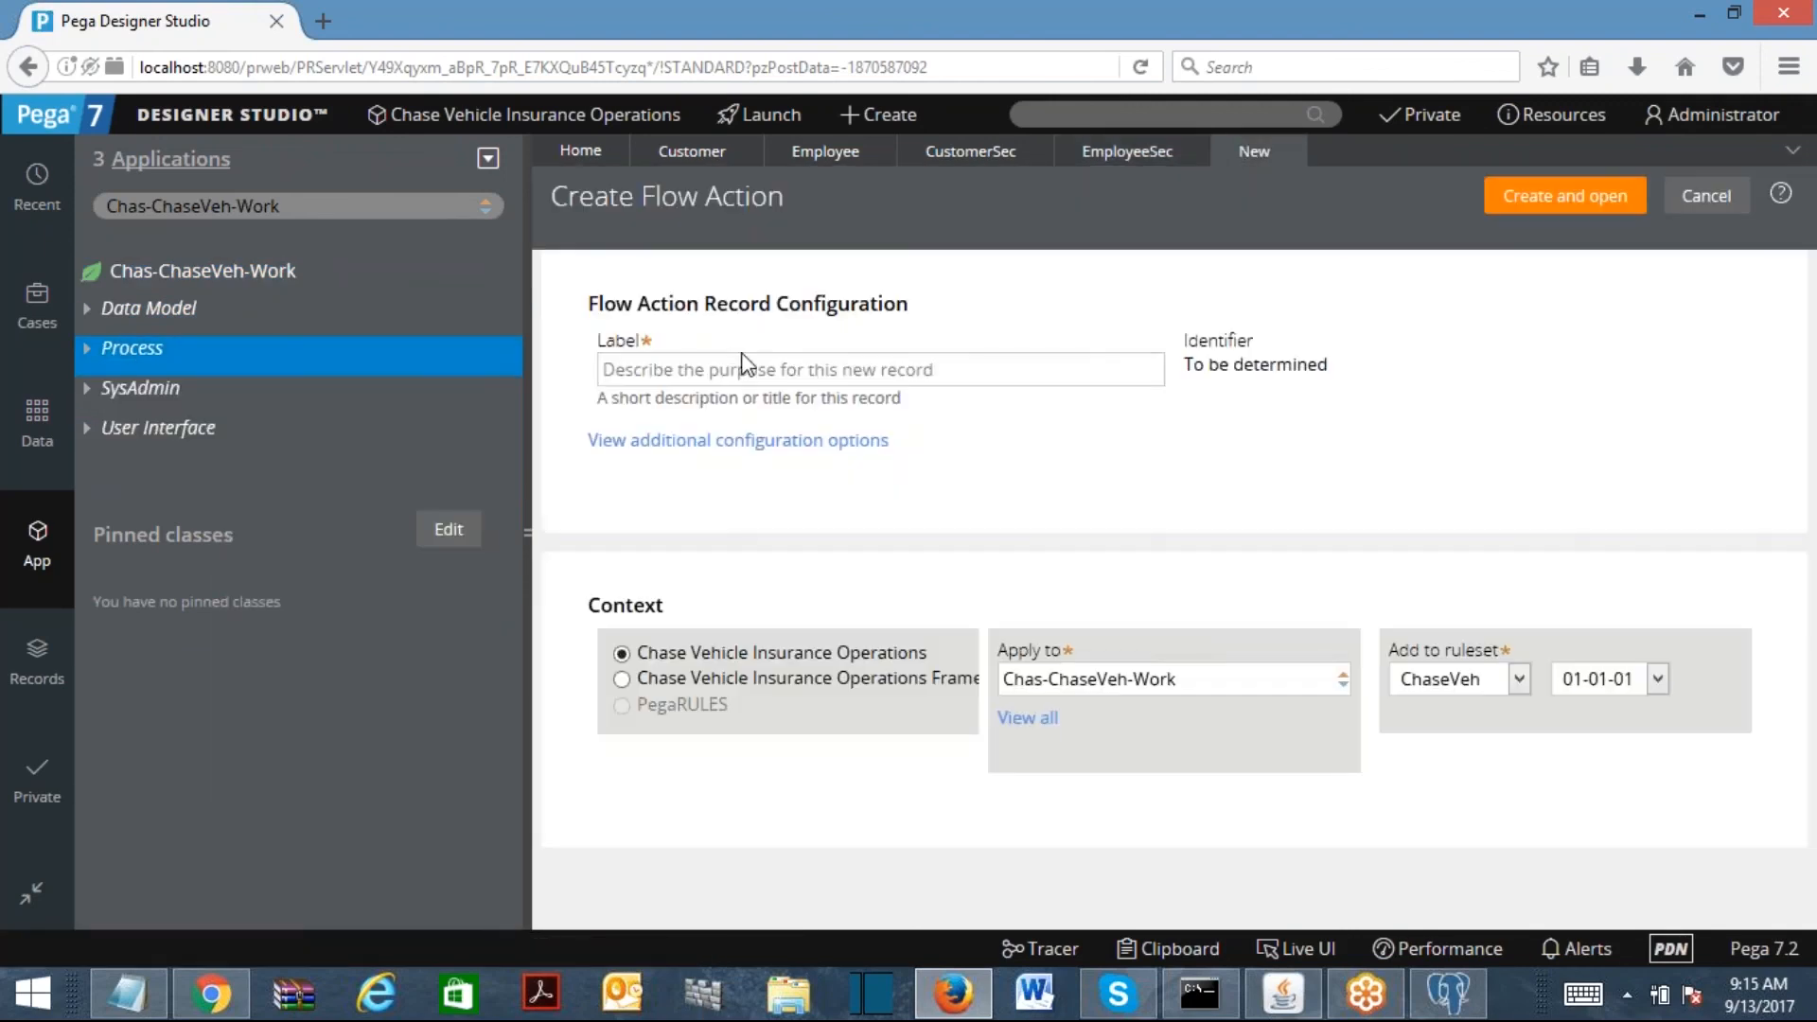
text(Custome)
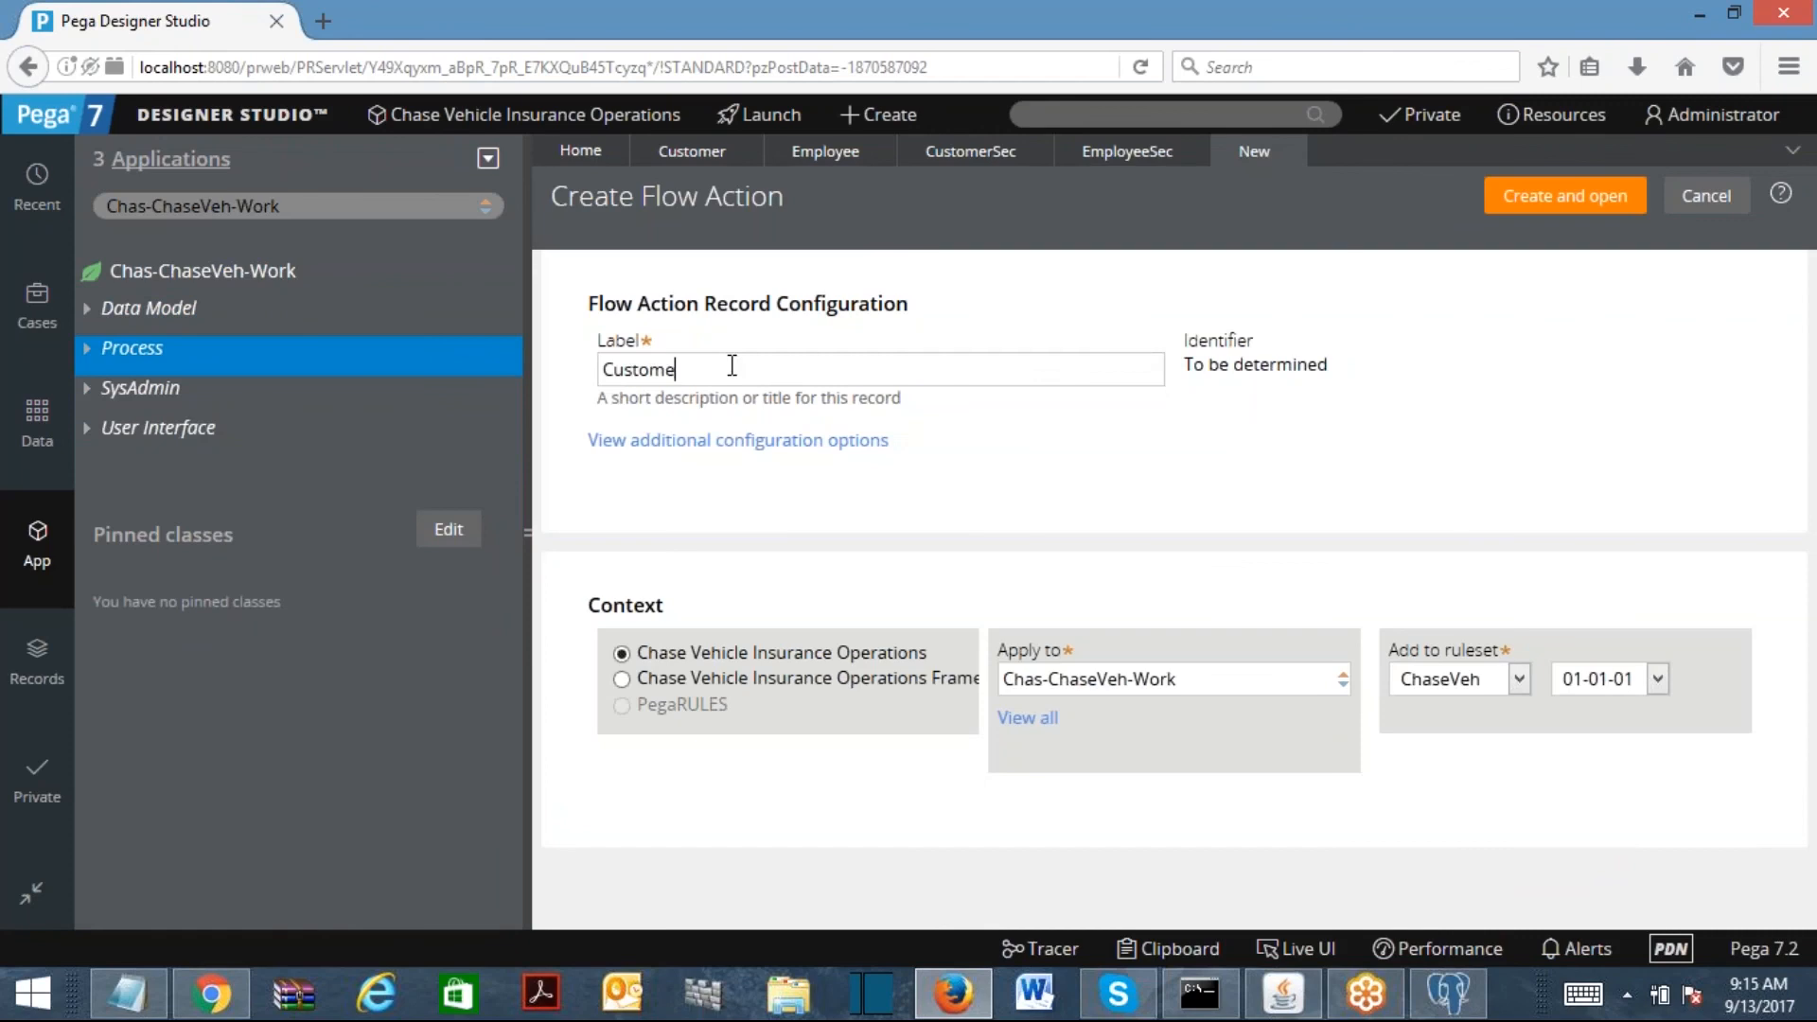
click(1517, 202)
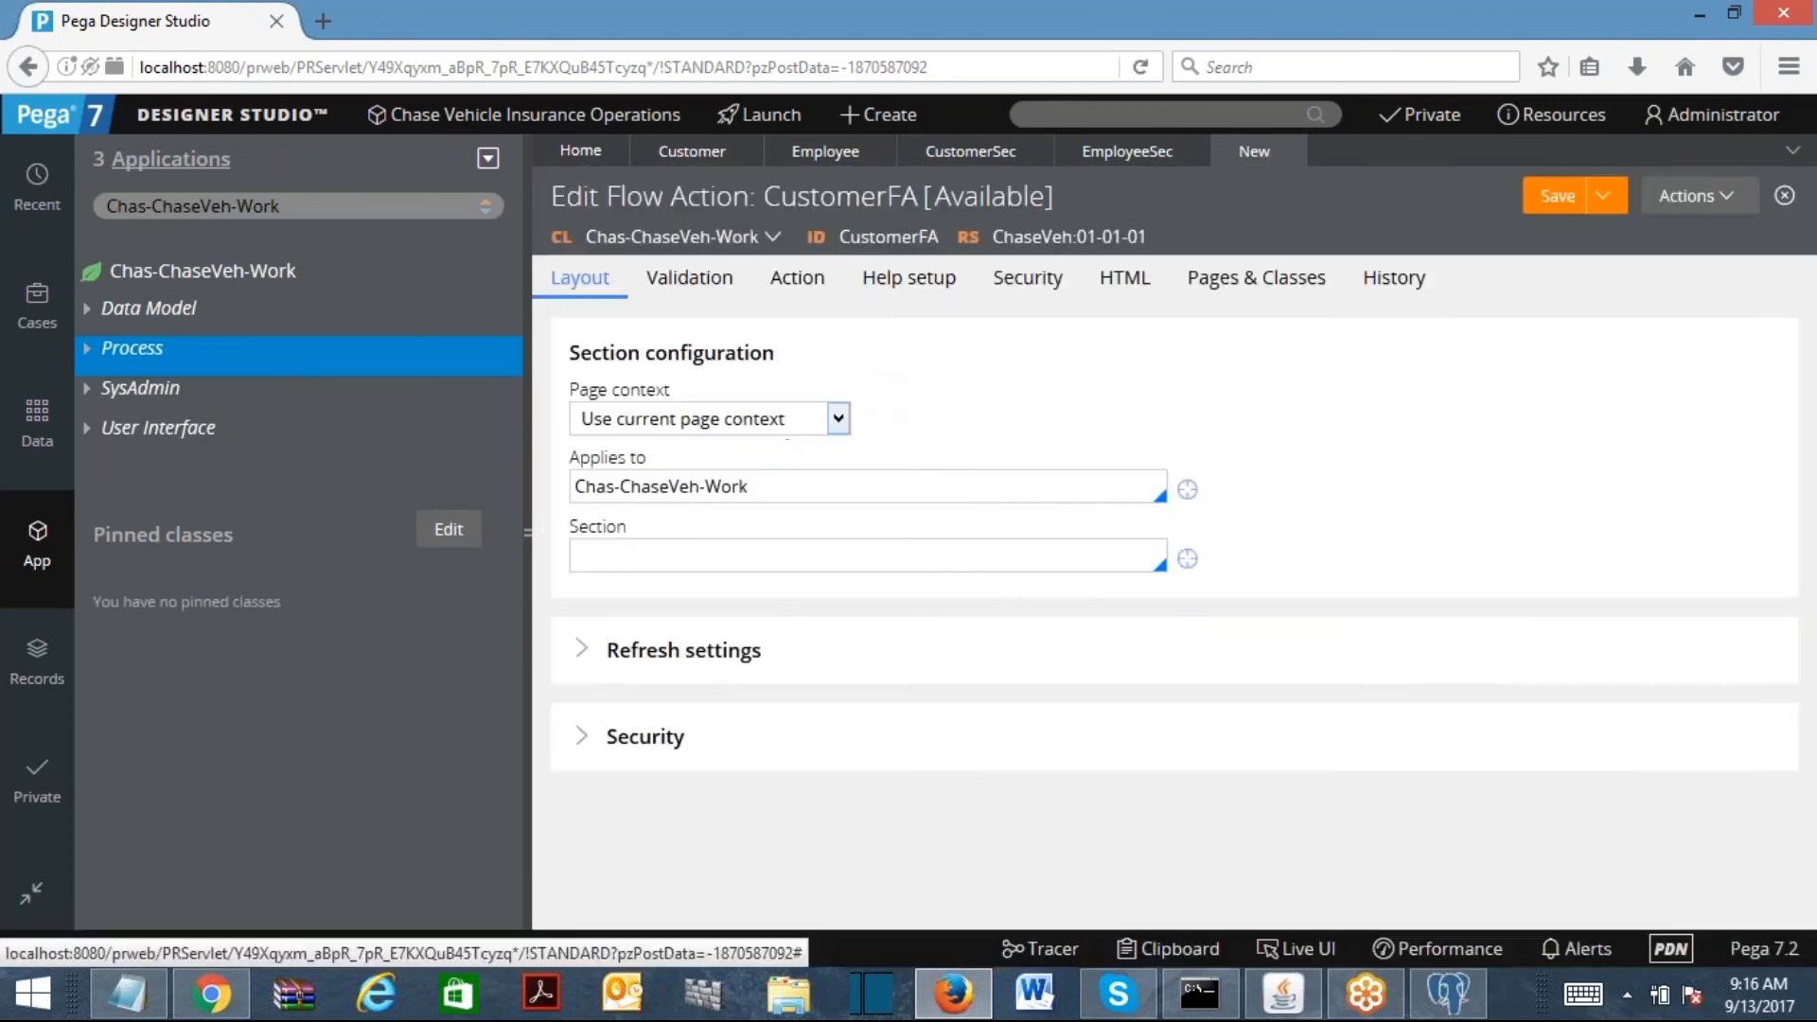
click(705, 556)
text(cus)
key(Return)
key(ctrl+a)
text(c)
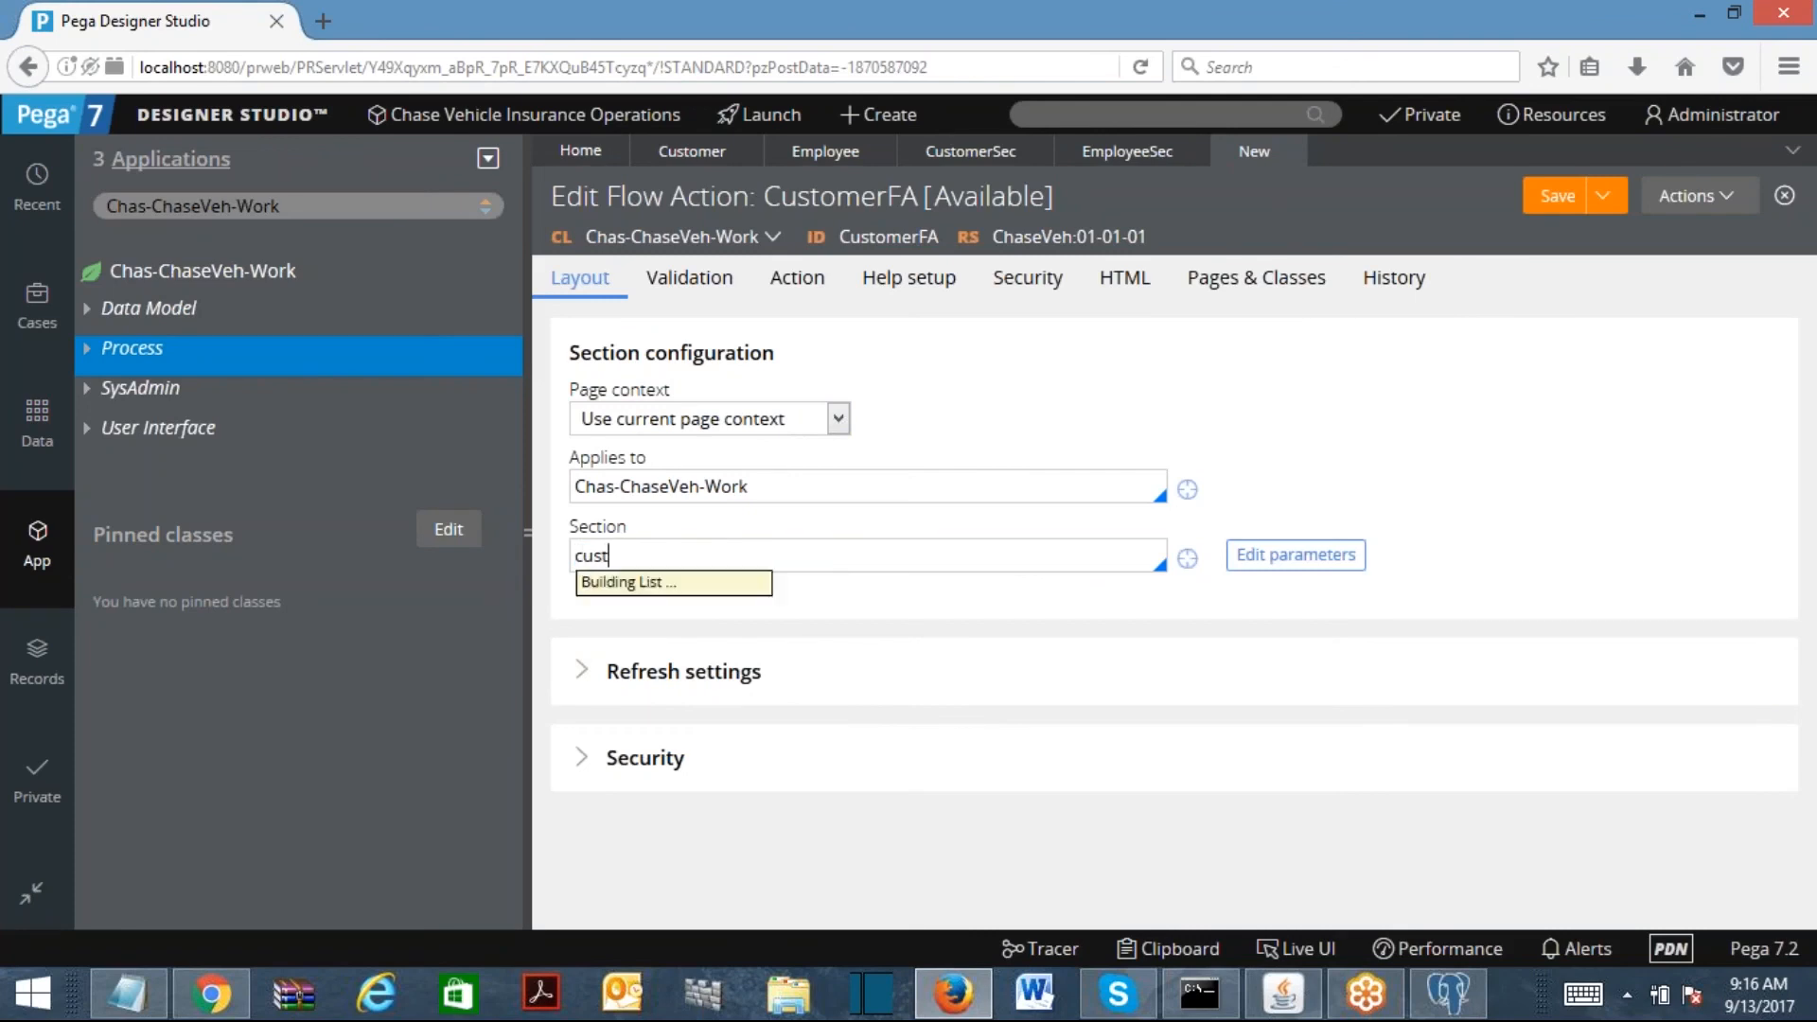
click(697, 639)
click(1552, 196)
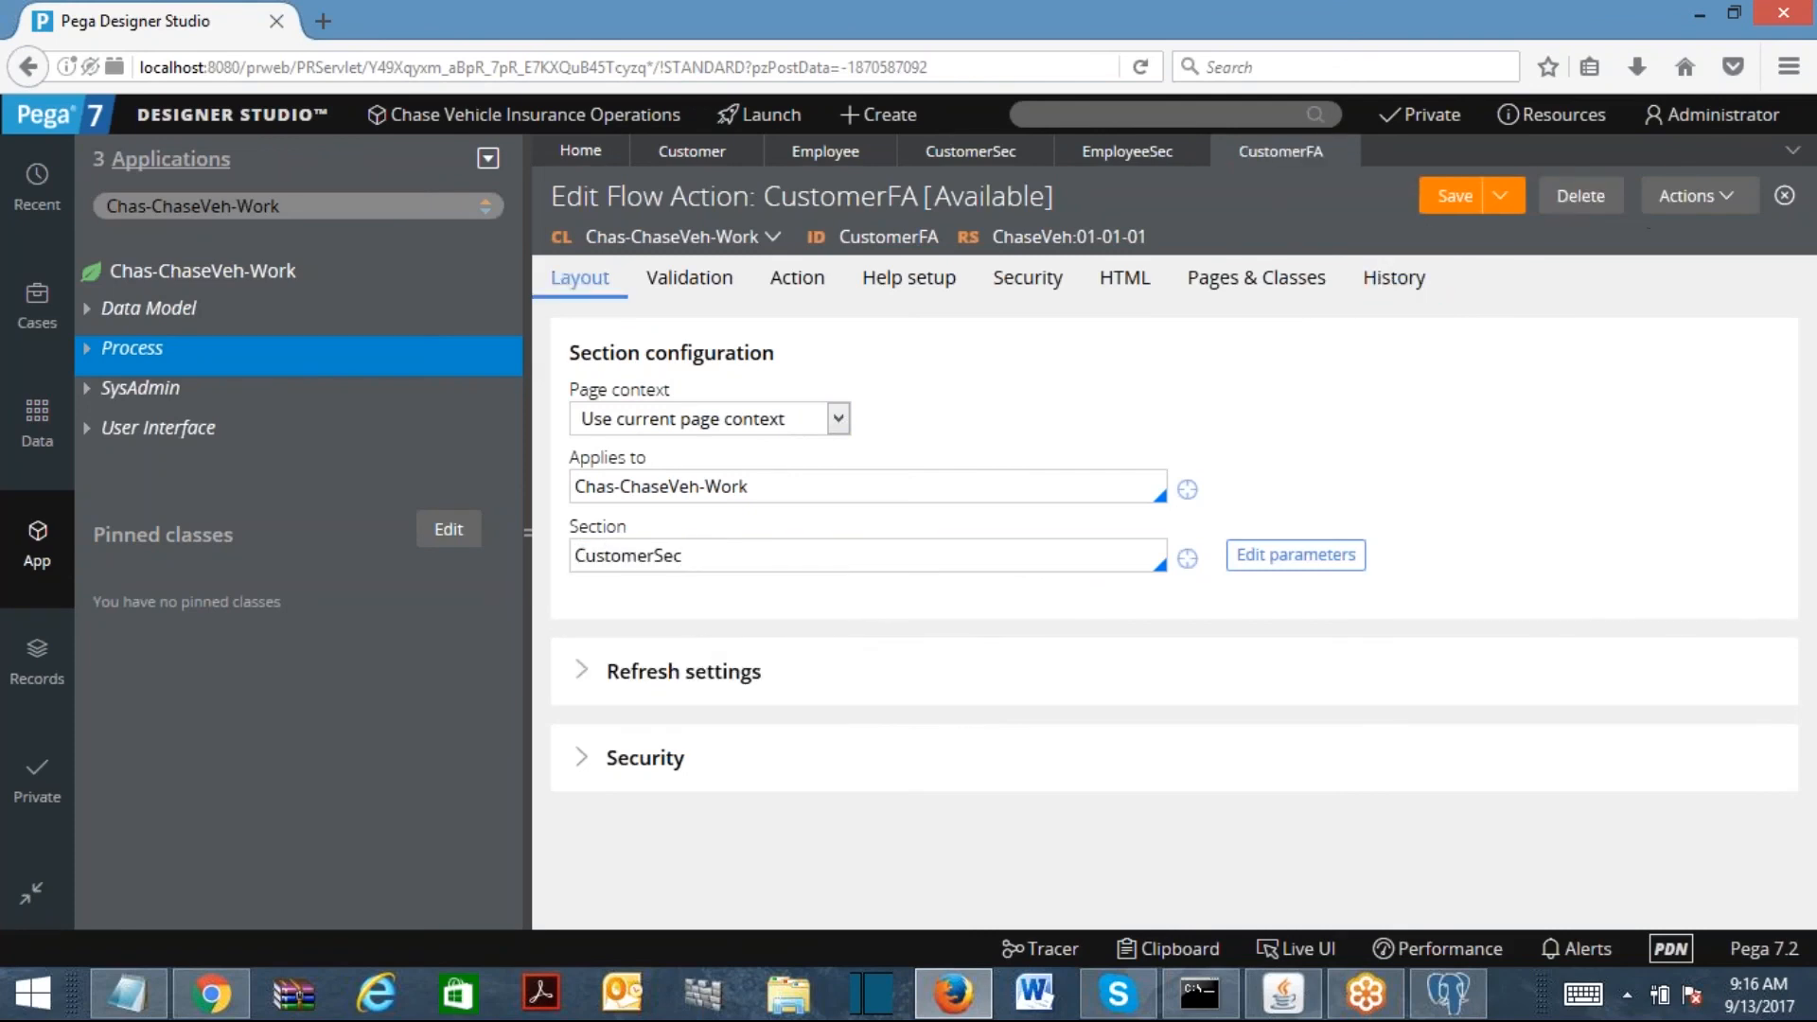
Step: Create the EmployeeFA flow action showing the EmployeeSec section and save it
click(1687, 201)
click(1582, 579)
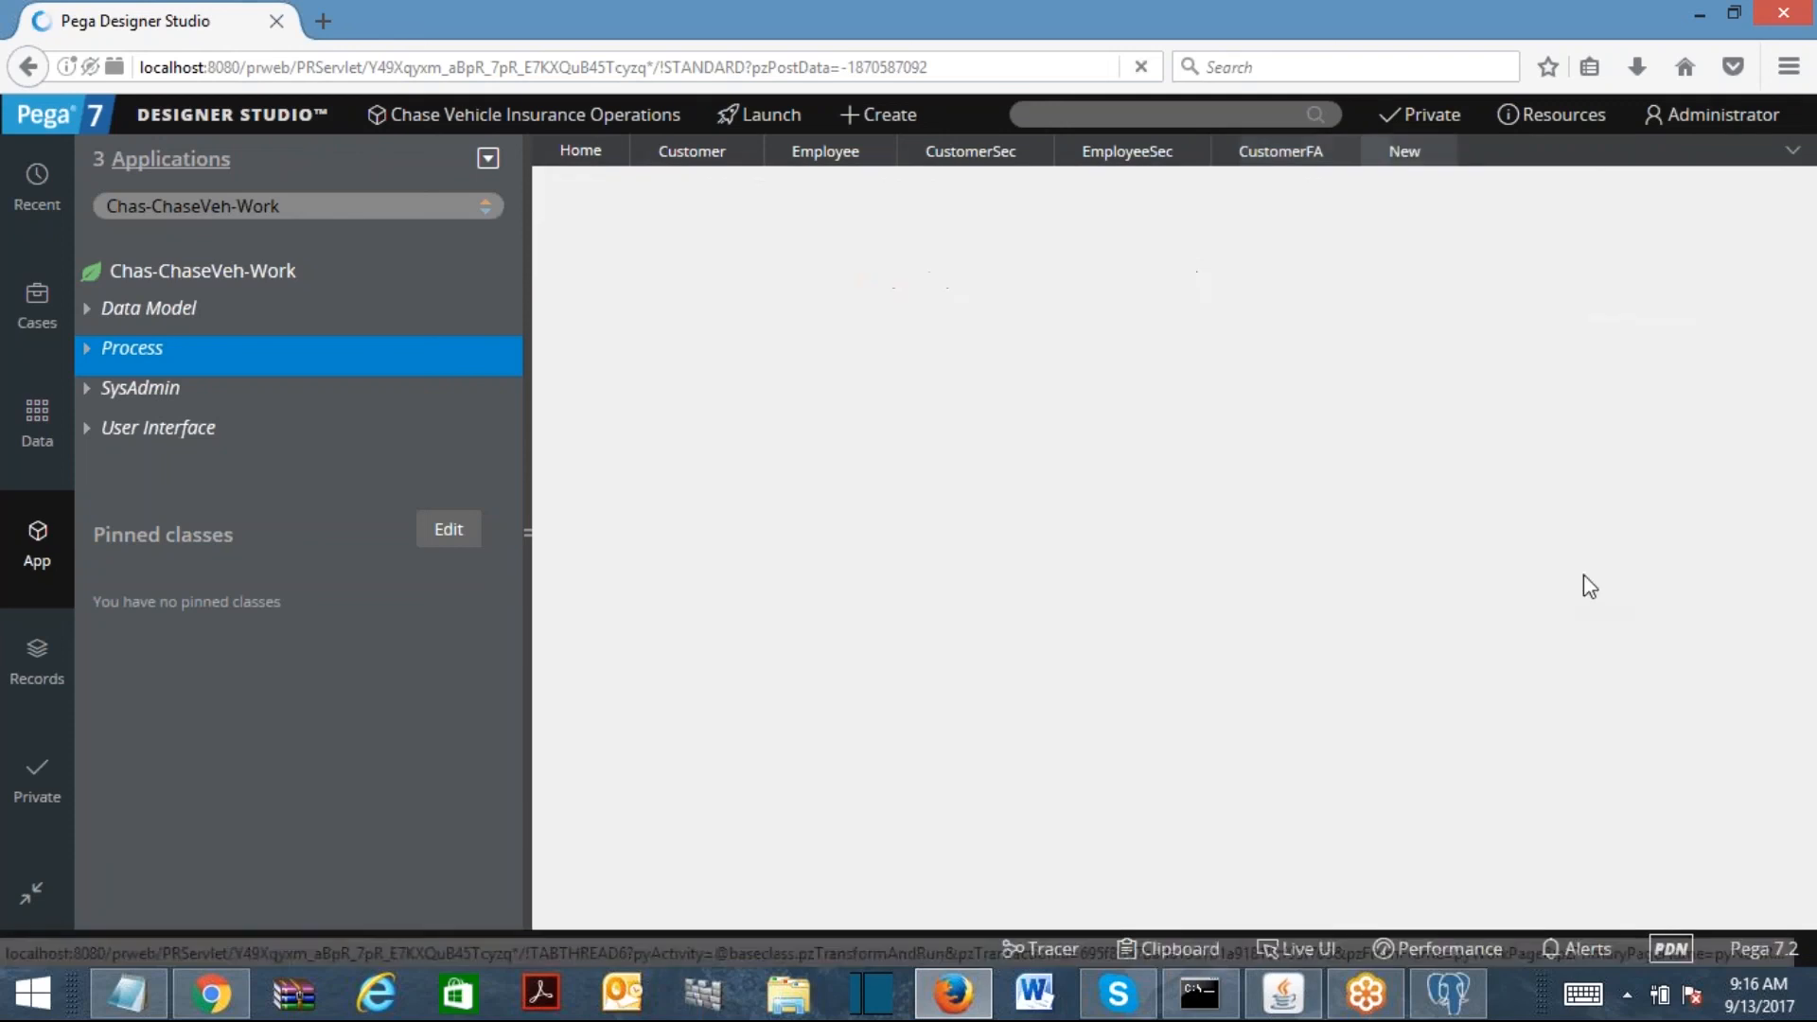
text(EmployeeFA)
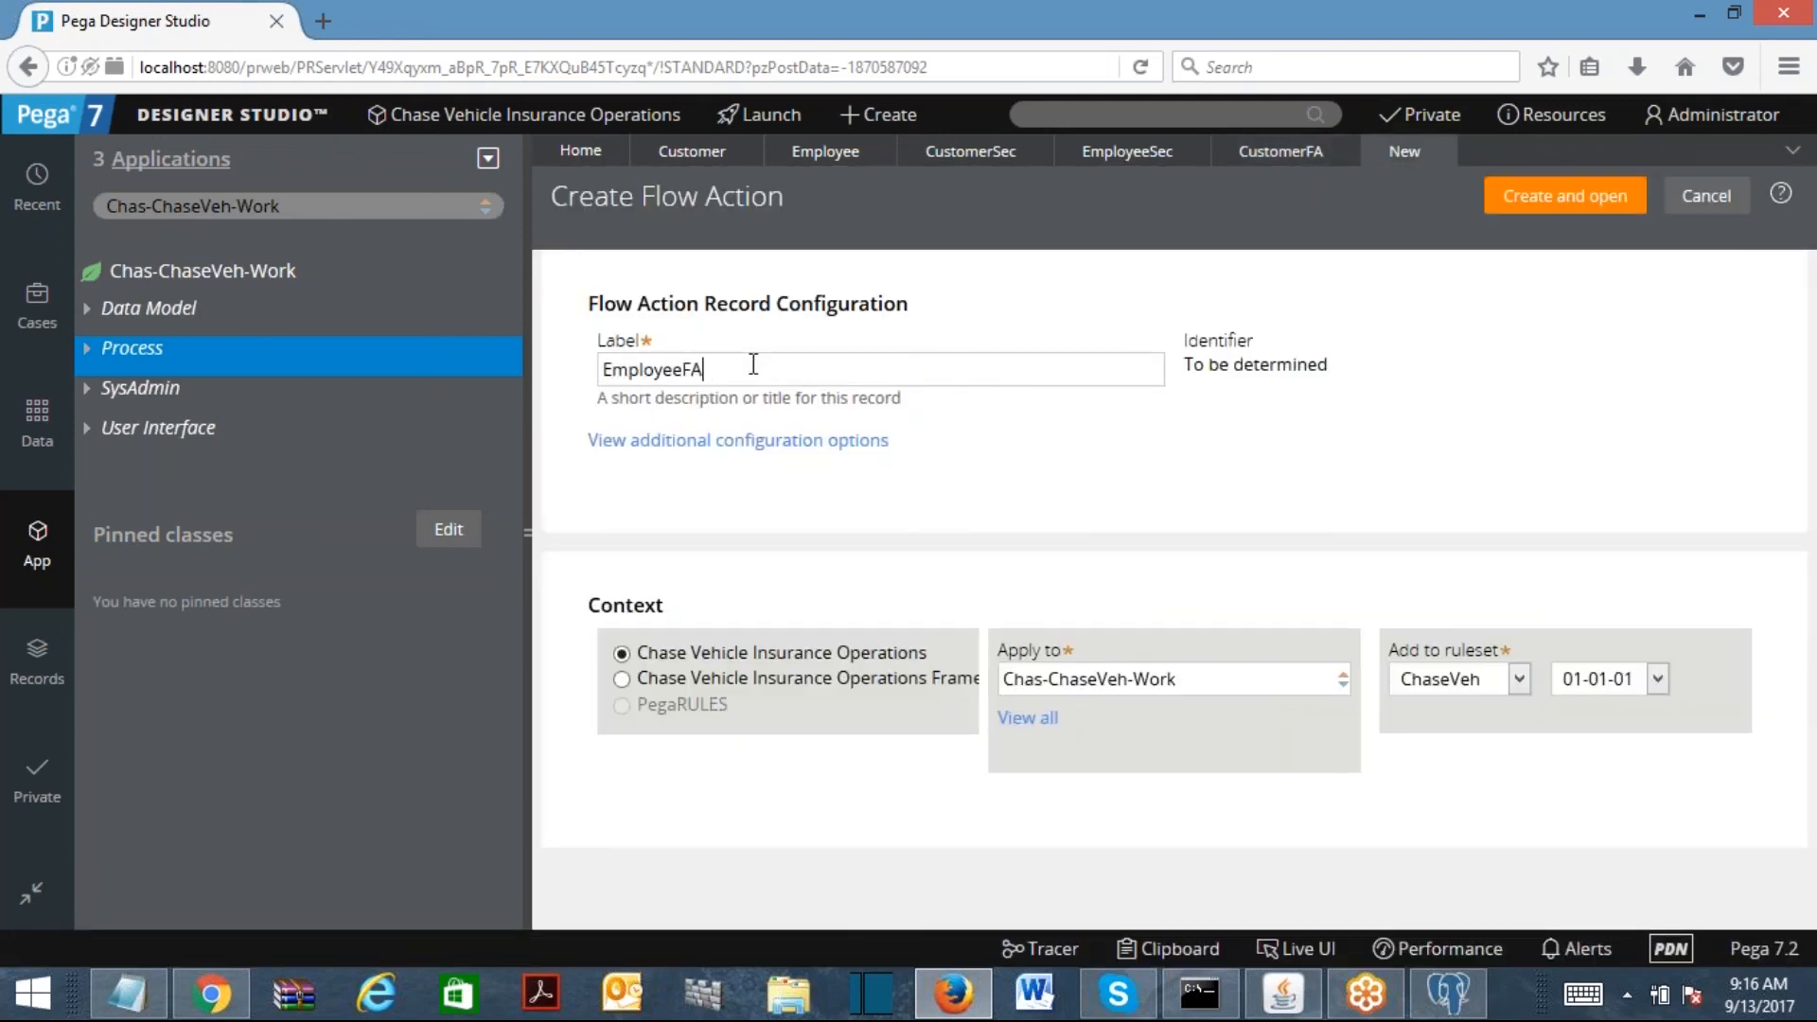
key(Return)
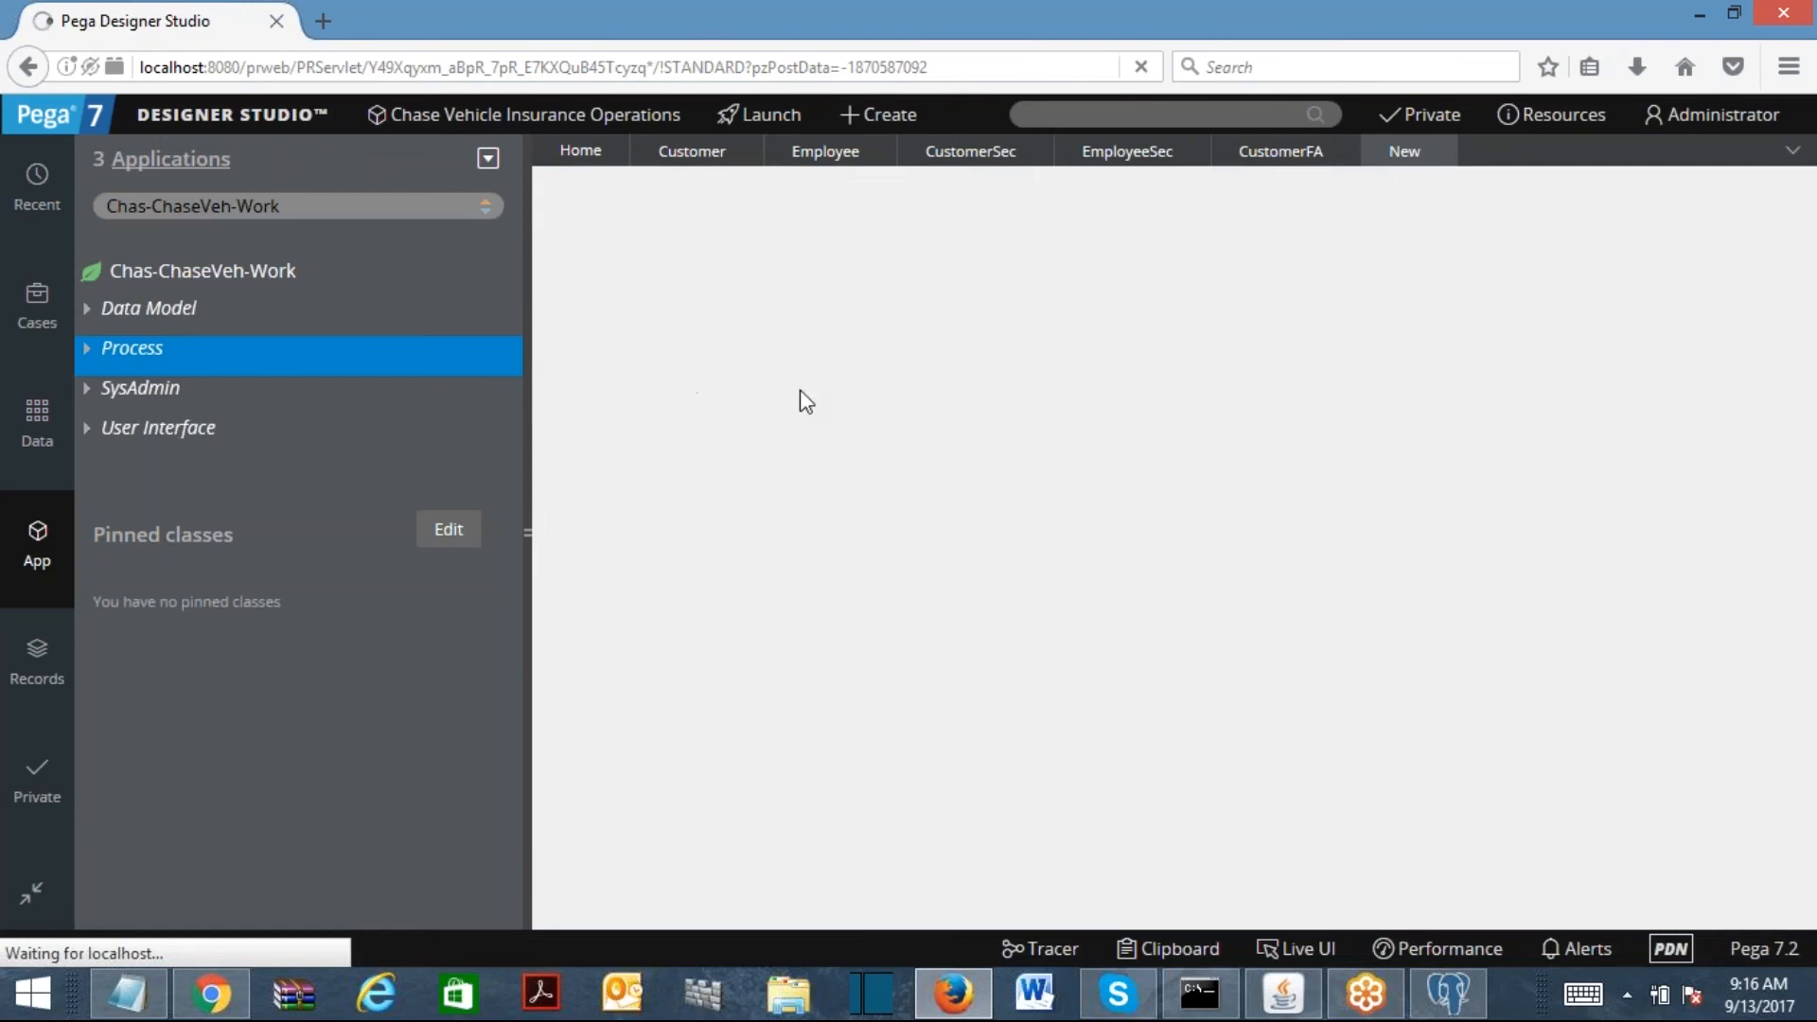
click(651, 557)
text(employe)
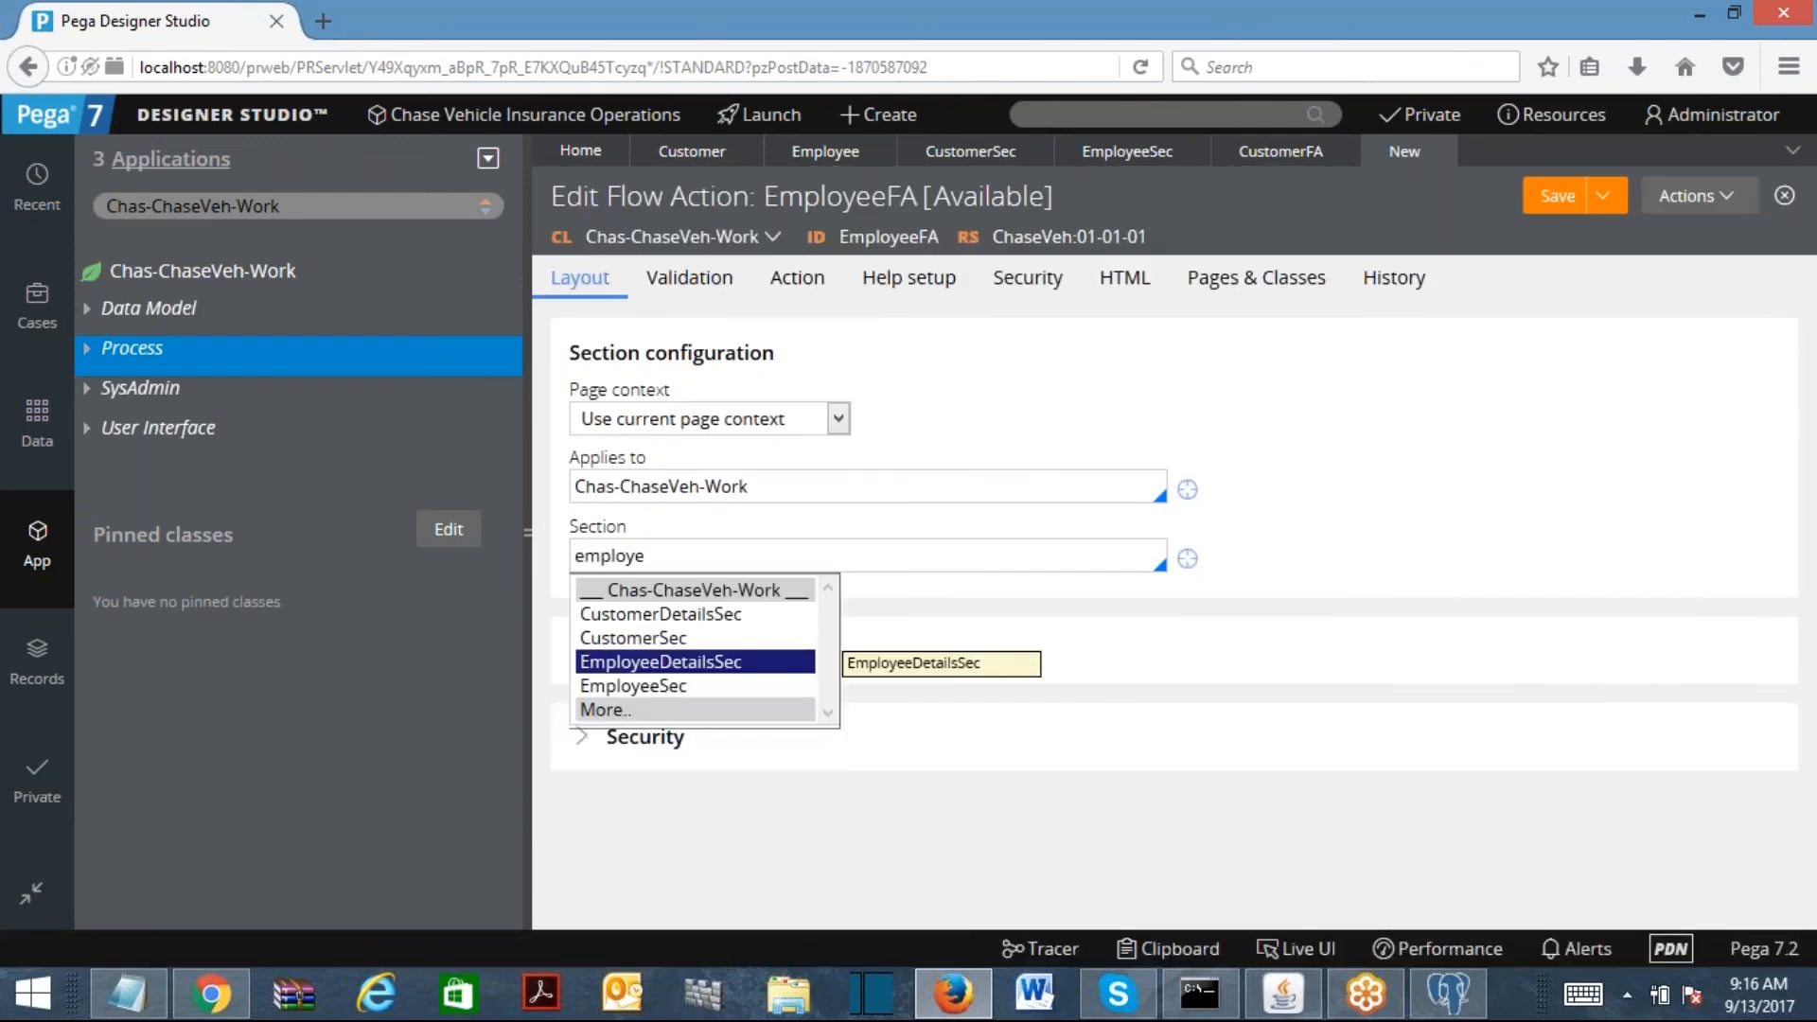
key(Down)
key(Return)
click(1543, 196)
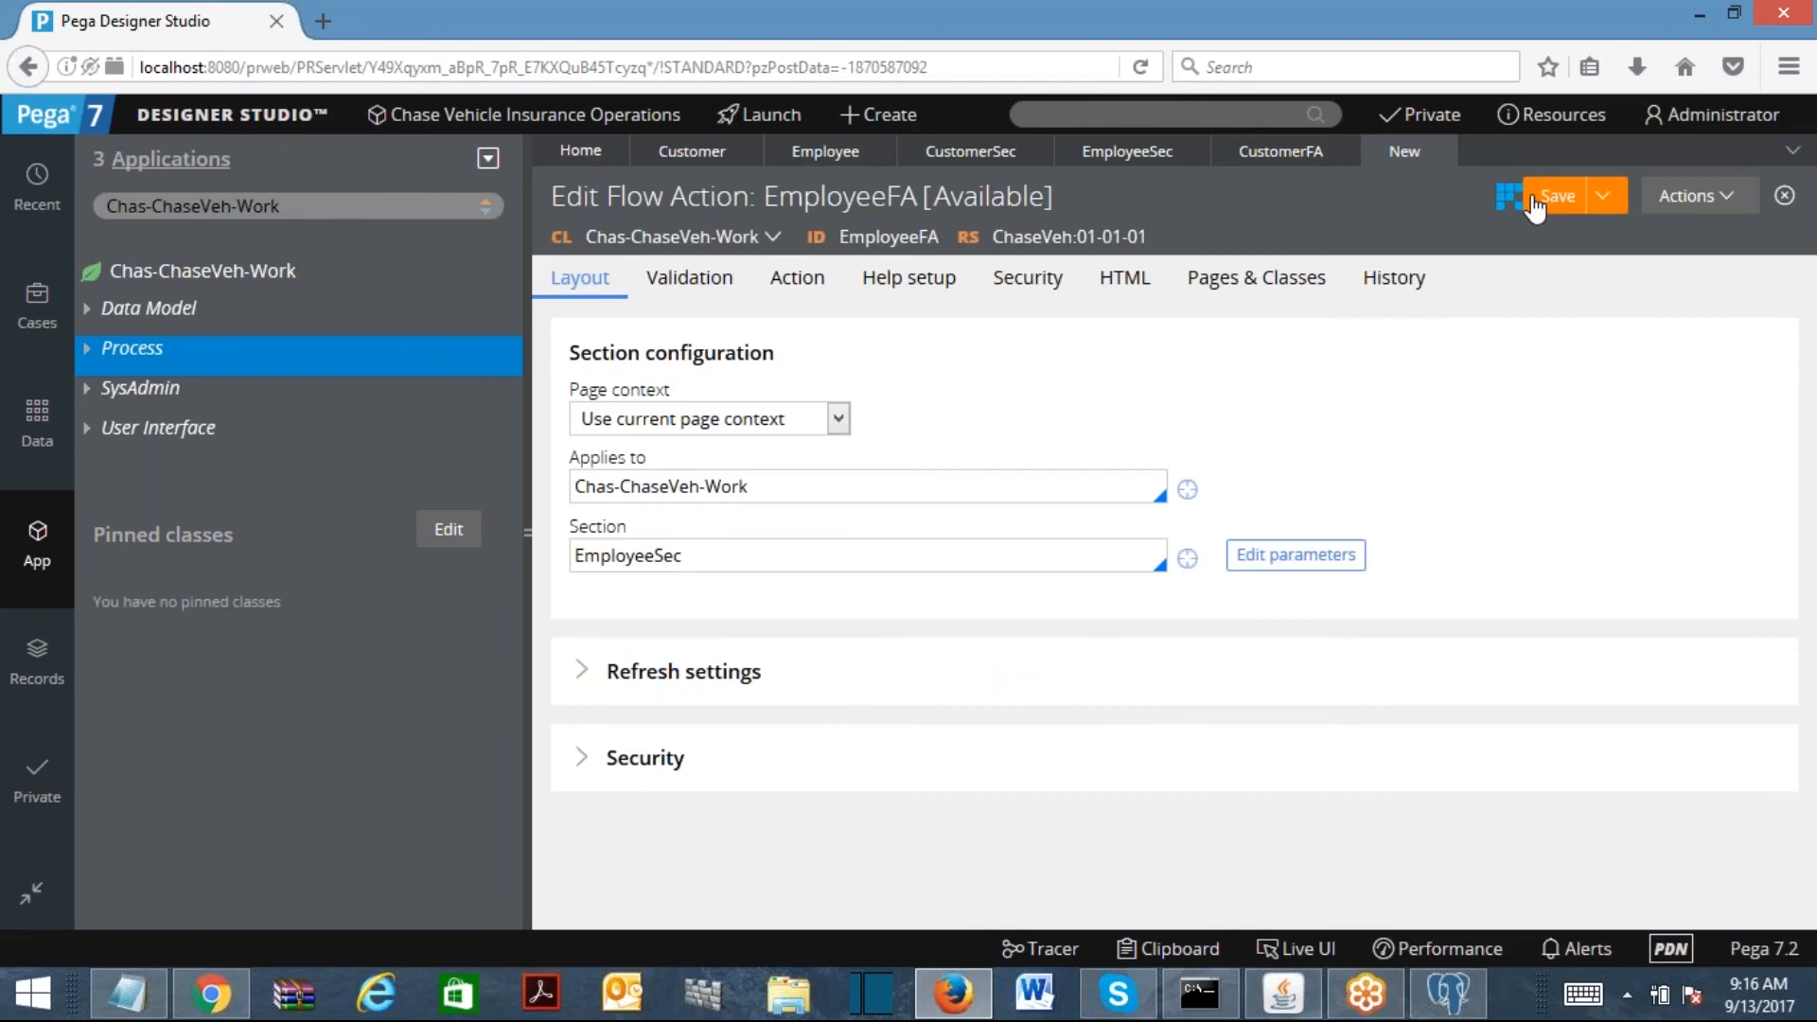
Step: Open the CustomerDetailsFL flow and set the first connector's flow action to CustomerFA
click(88, 351)
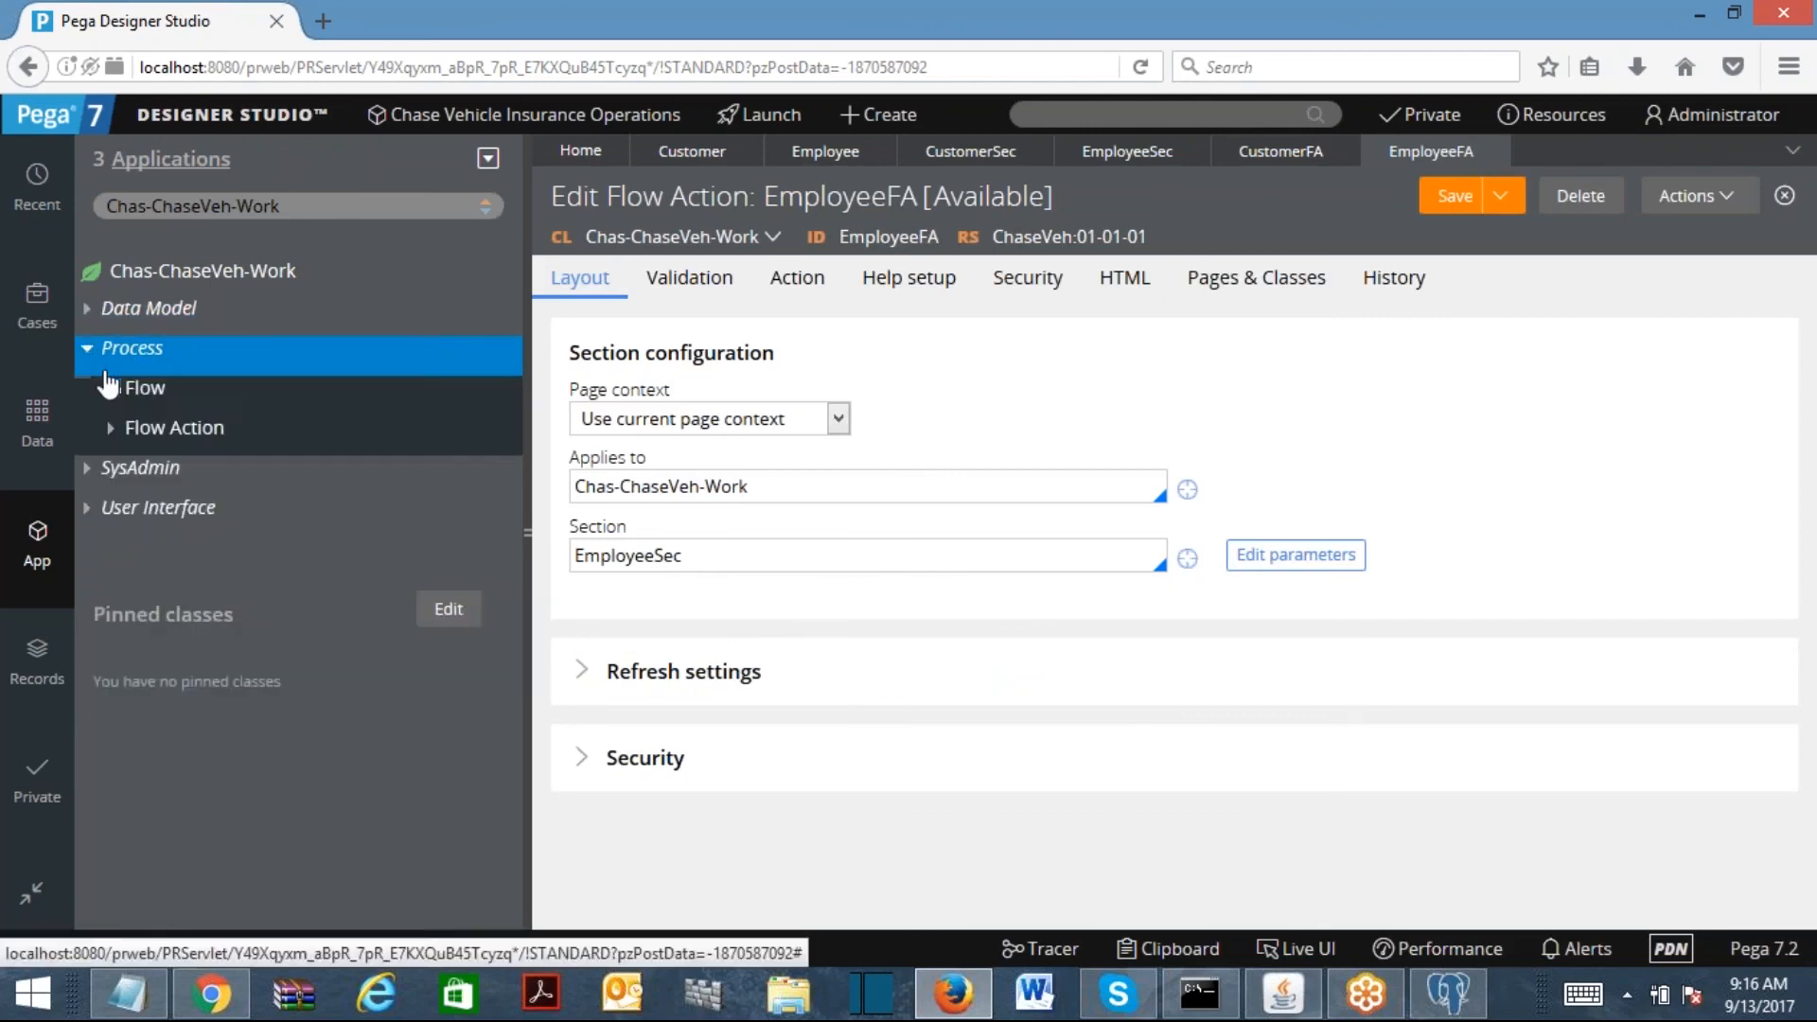
click(111, 388)
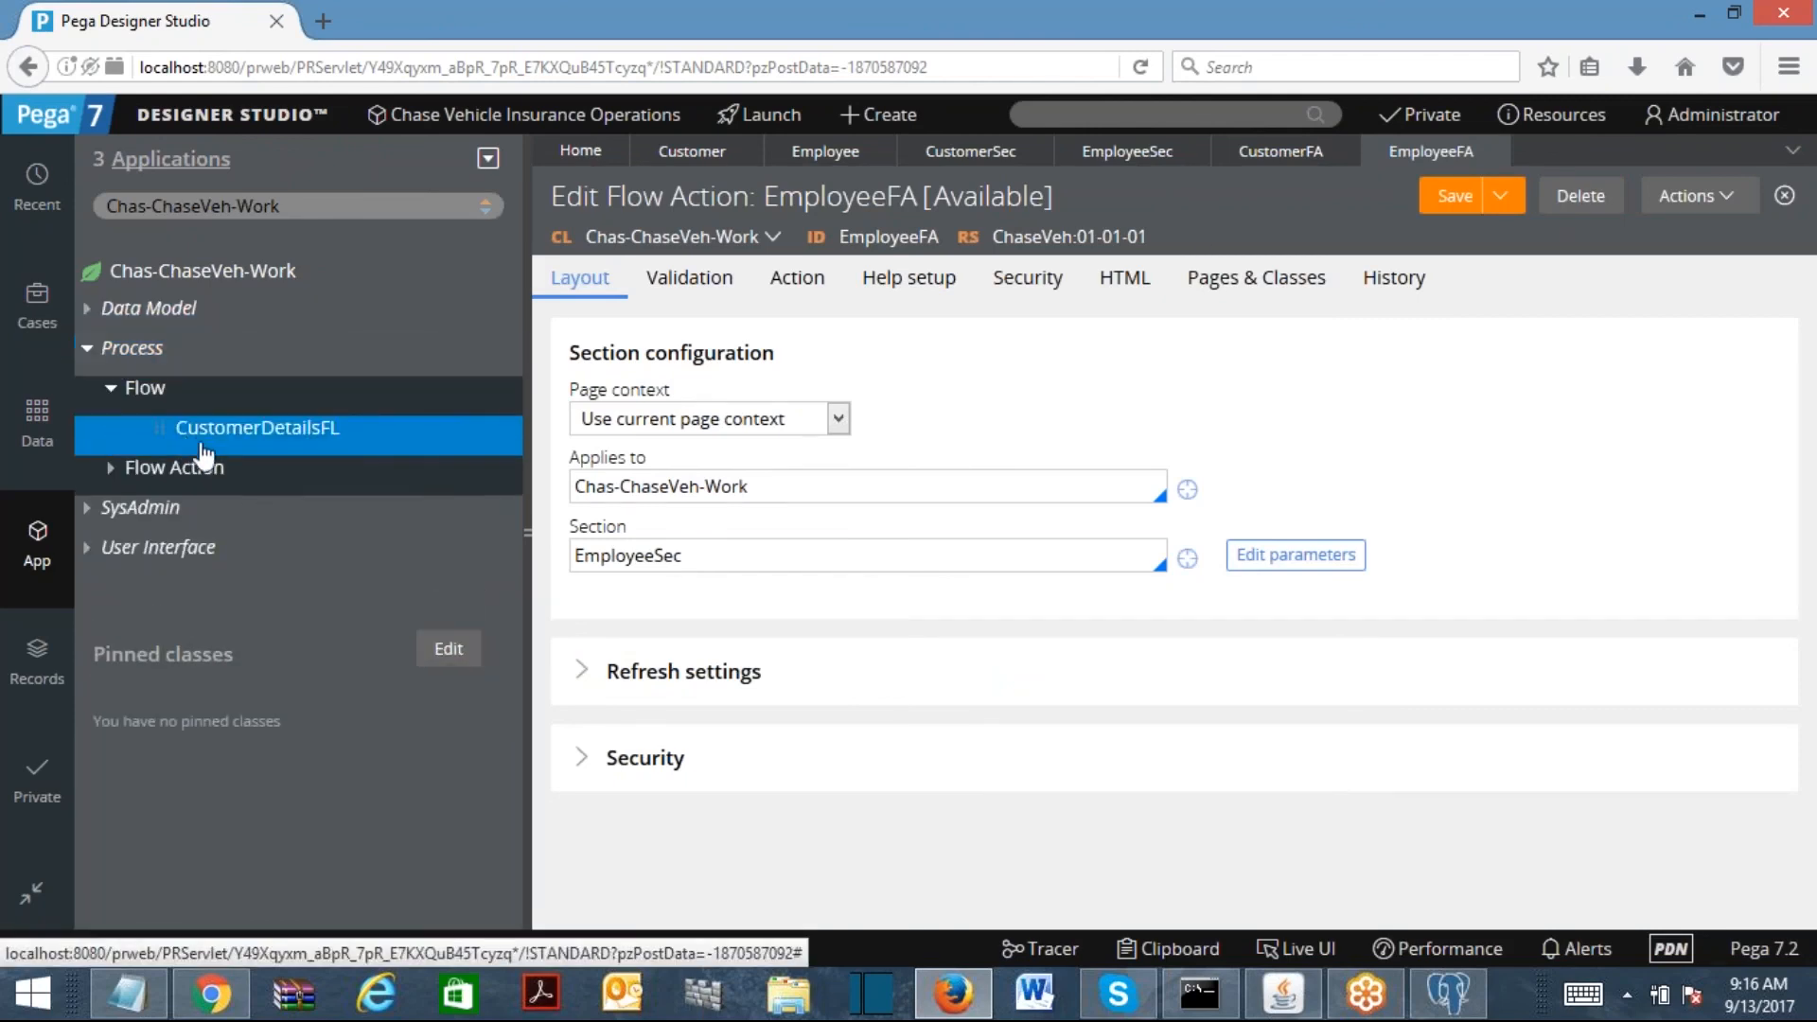
click(255, 433)
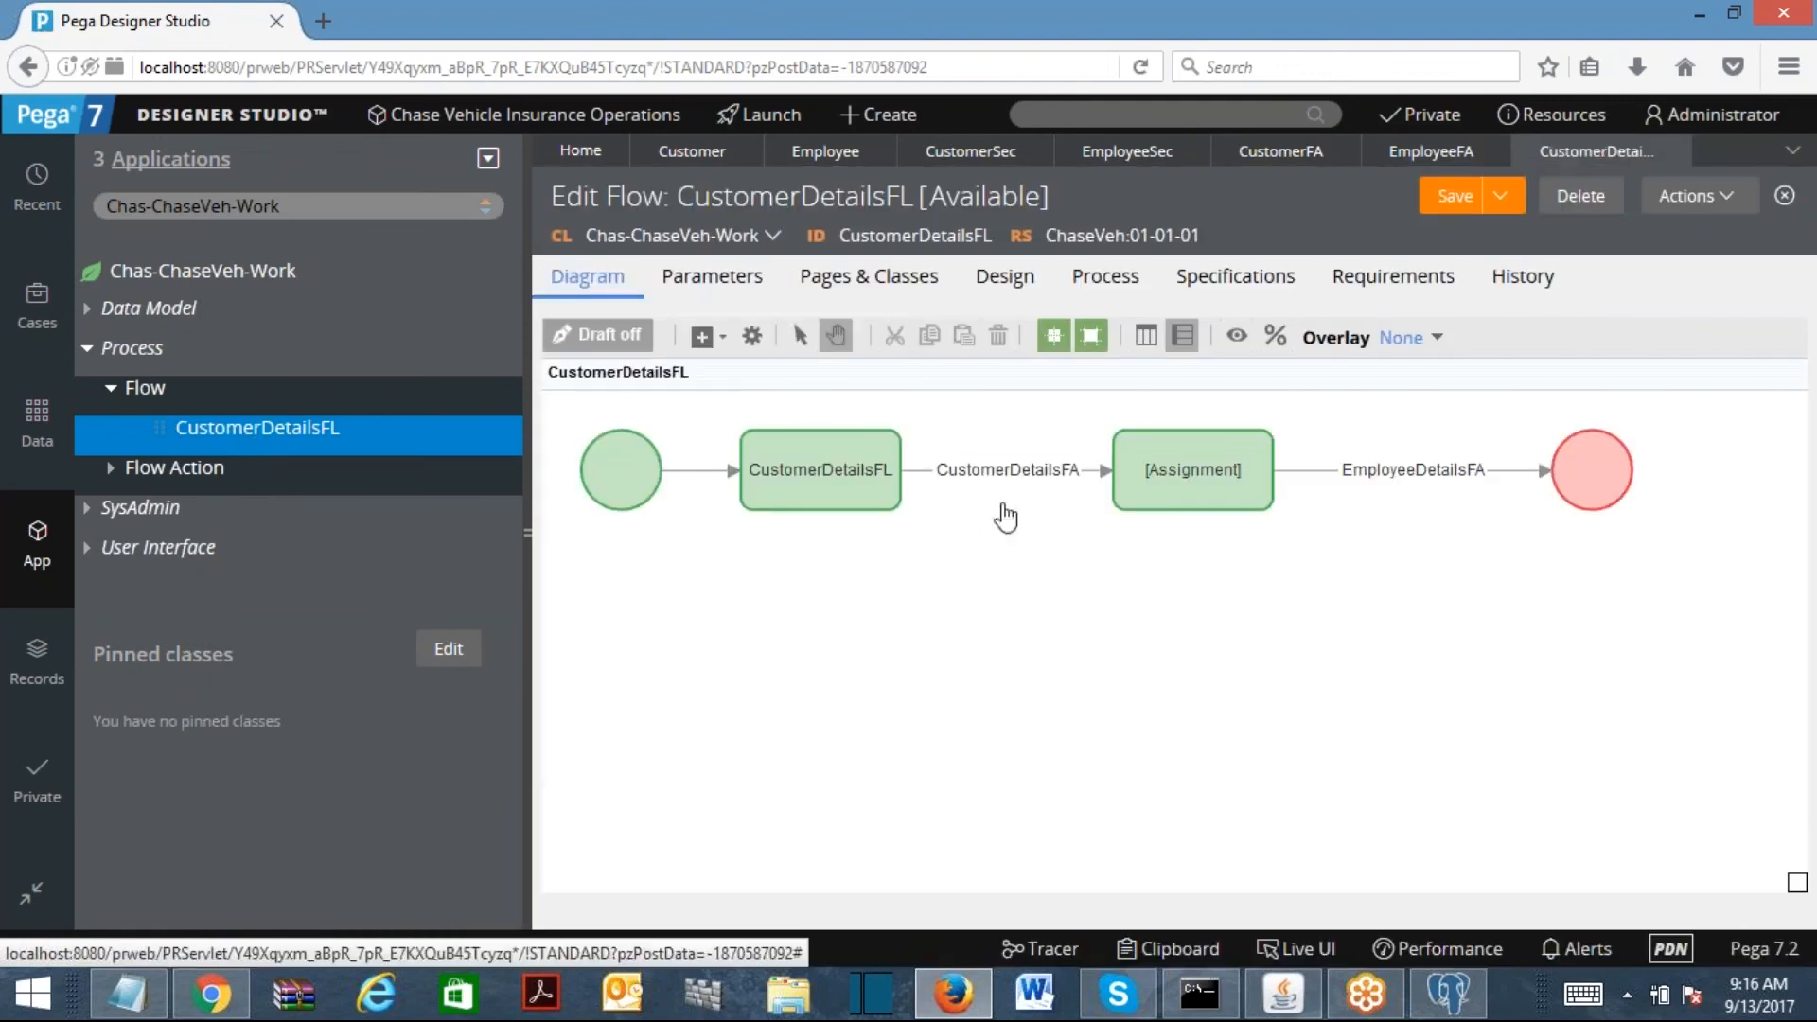
double_click(1006, 471)
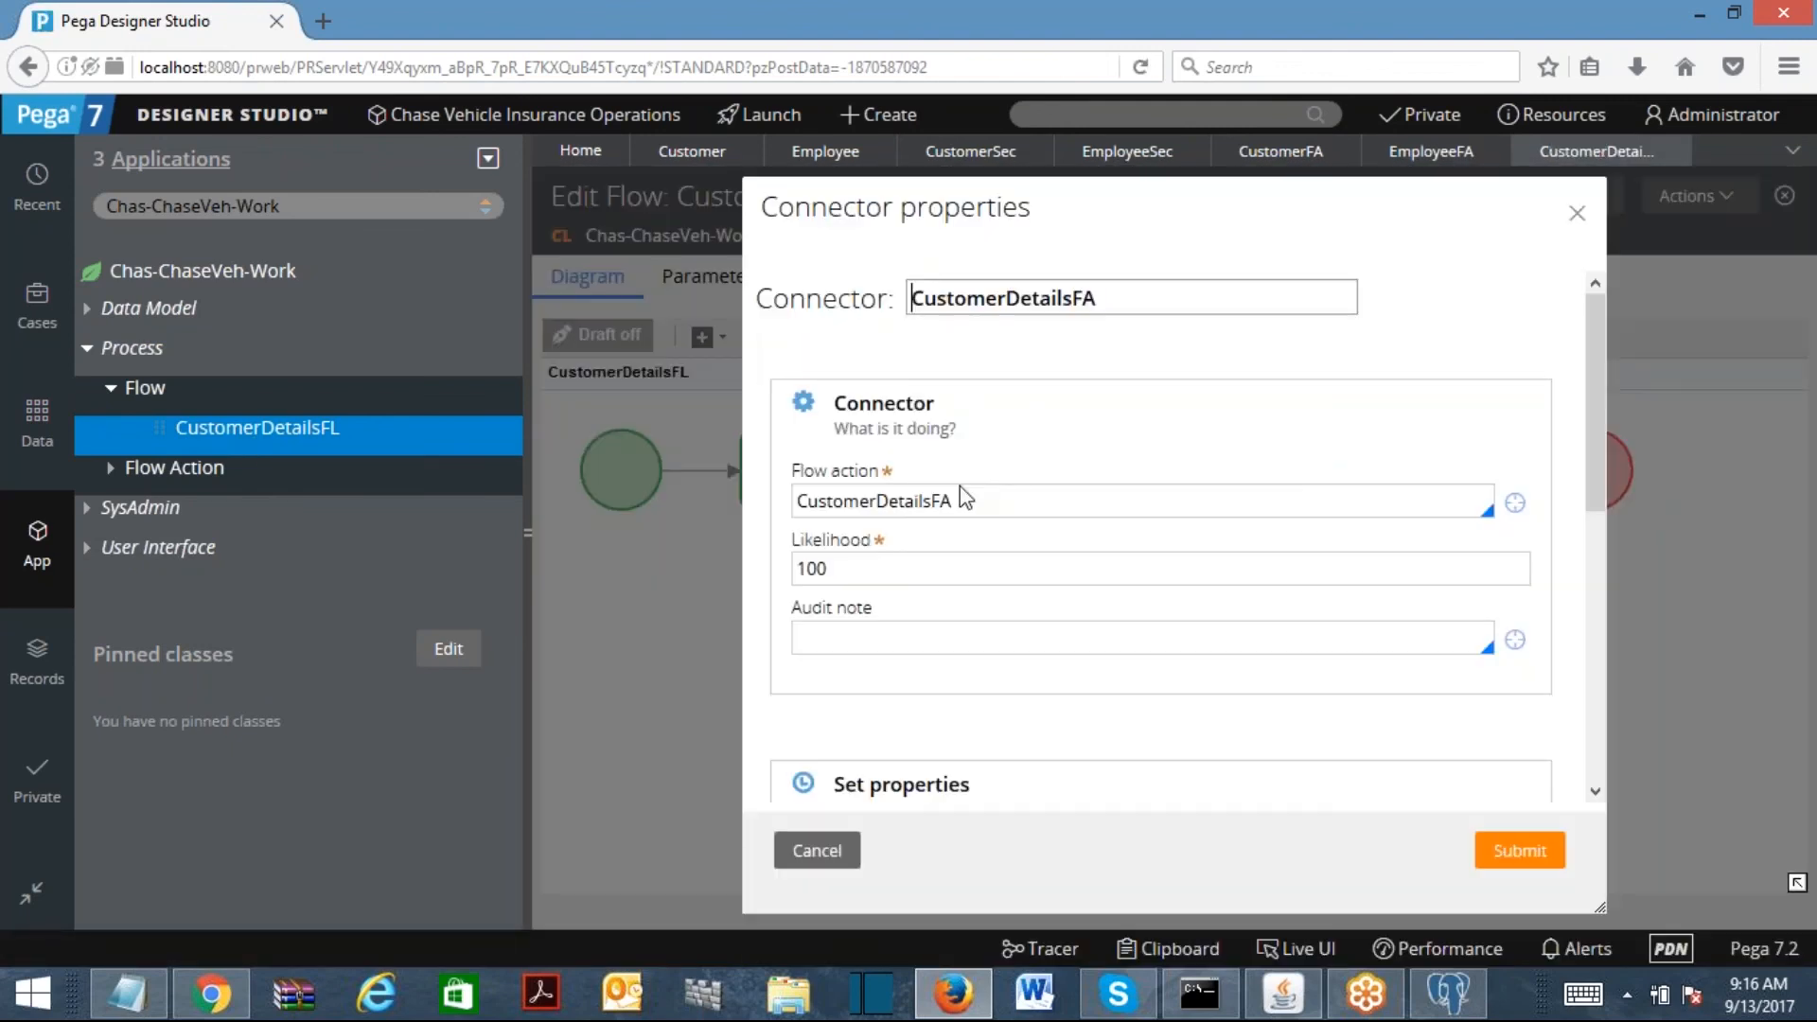
double_click(964, 499)
text(cust)
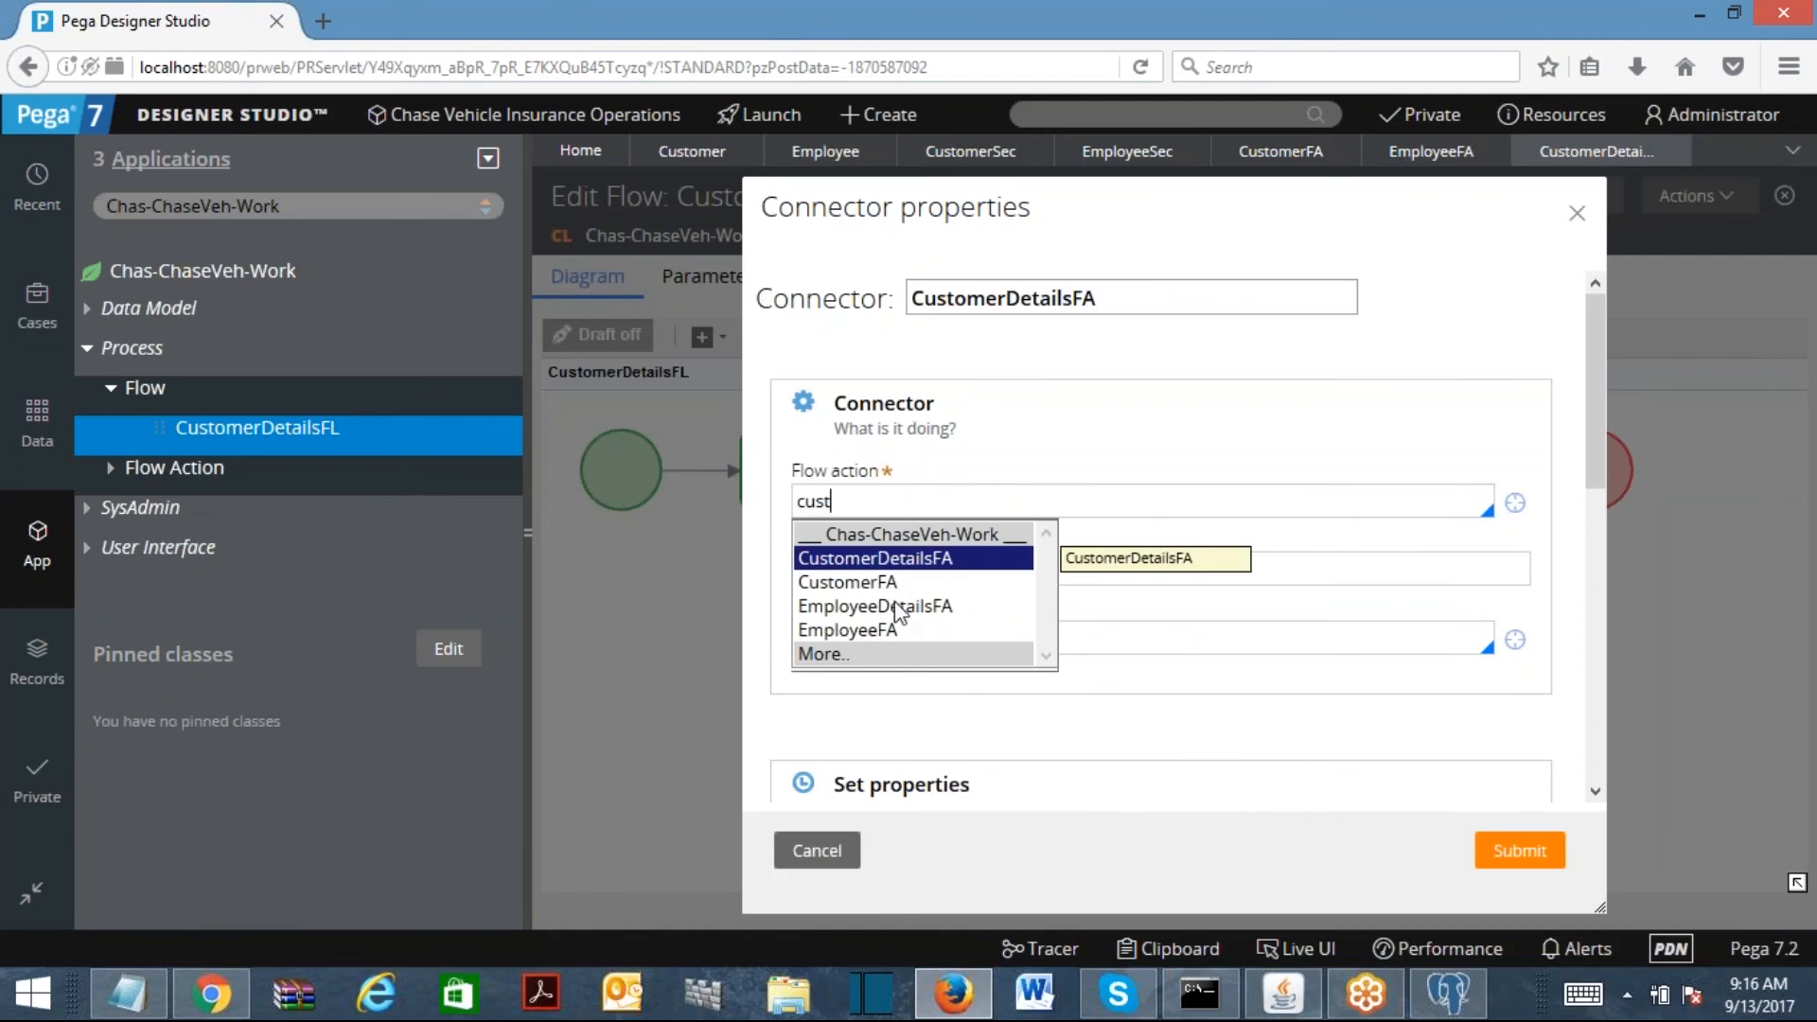
click(892, 580)
key(Return)
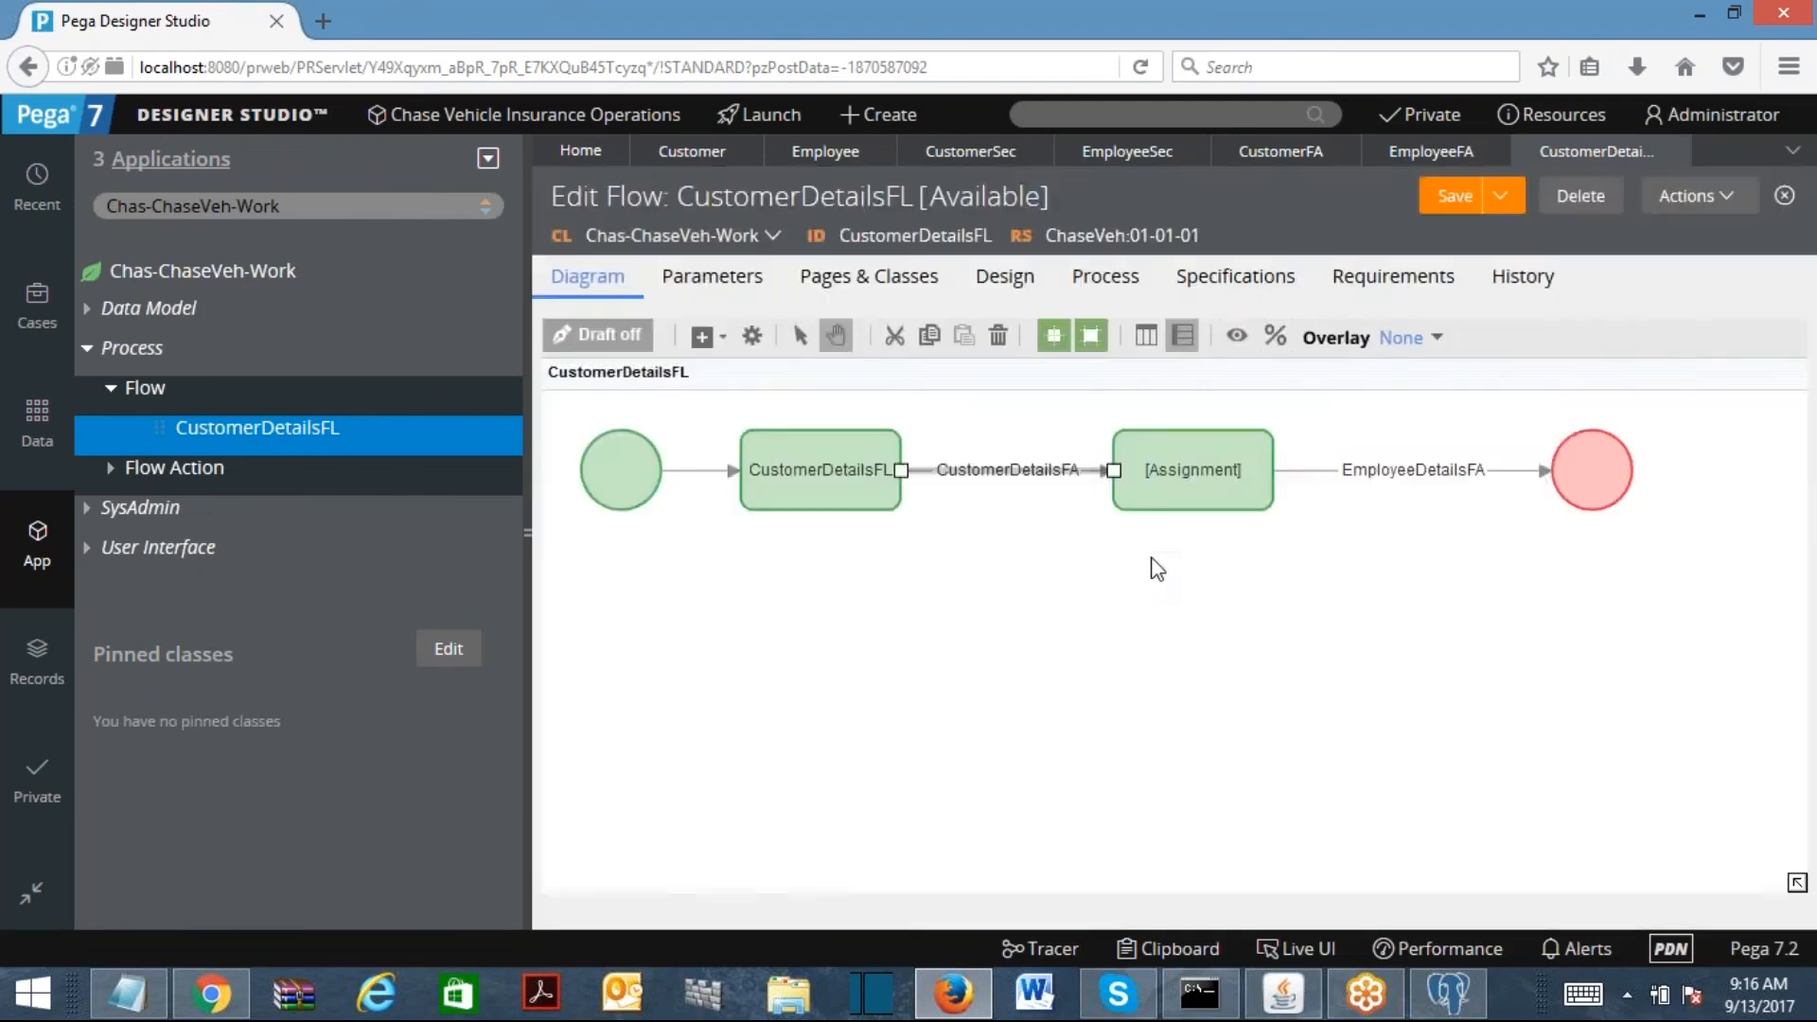
Step: Set the second connector's flow action to EmployeeFA, then run the flow as a new case
double_click(1382, 472)
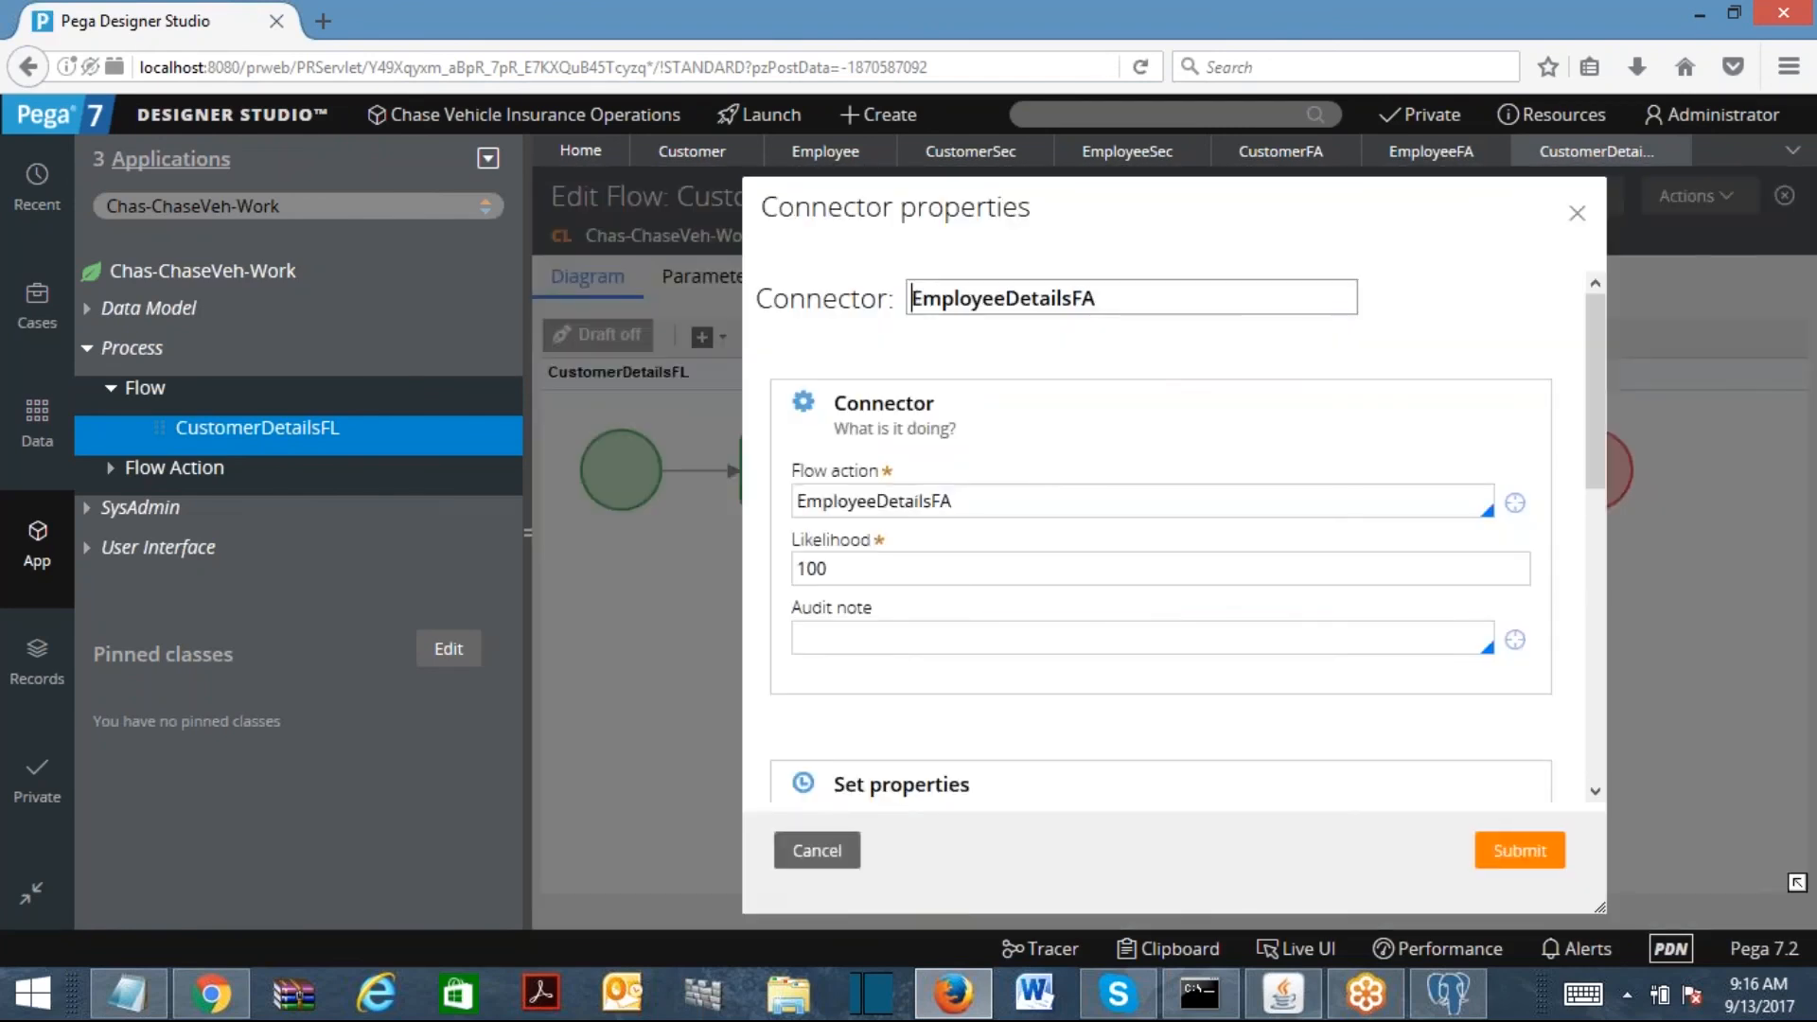
key(ctrl+a)
text(employee)
key(Return)
drag(878, 501, 951, 500)
key(BackSpace)
text(Fa)
key(Return)
click(1519, 851)
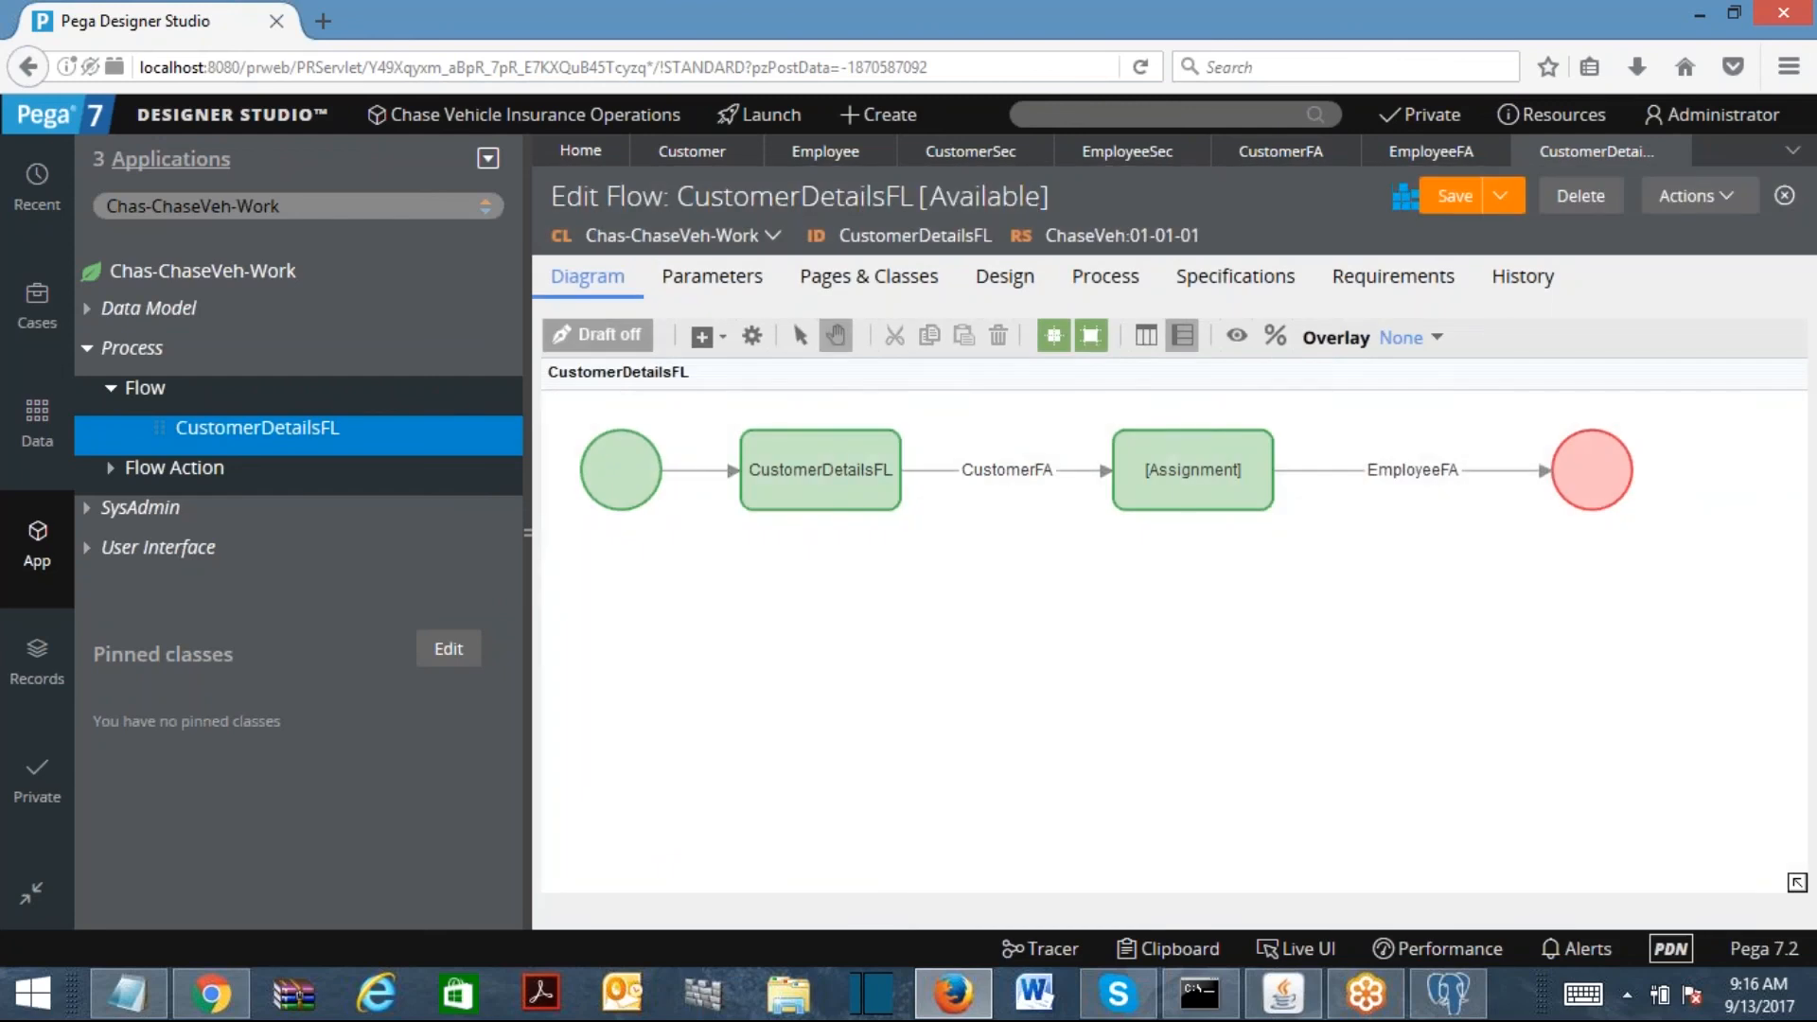
click(1710, 208)
click(1578, 232)
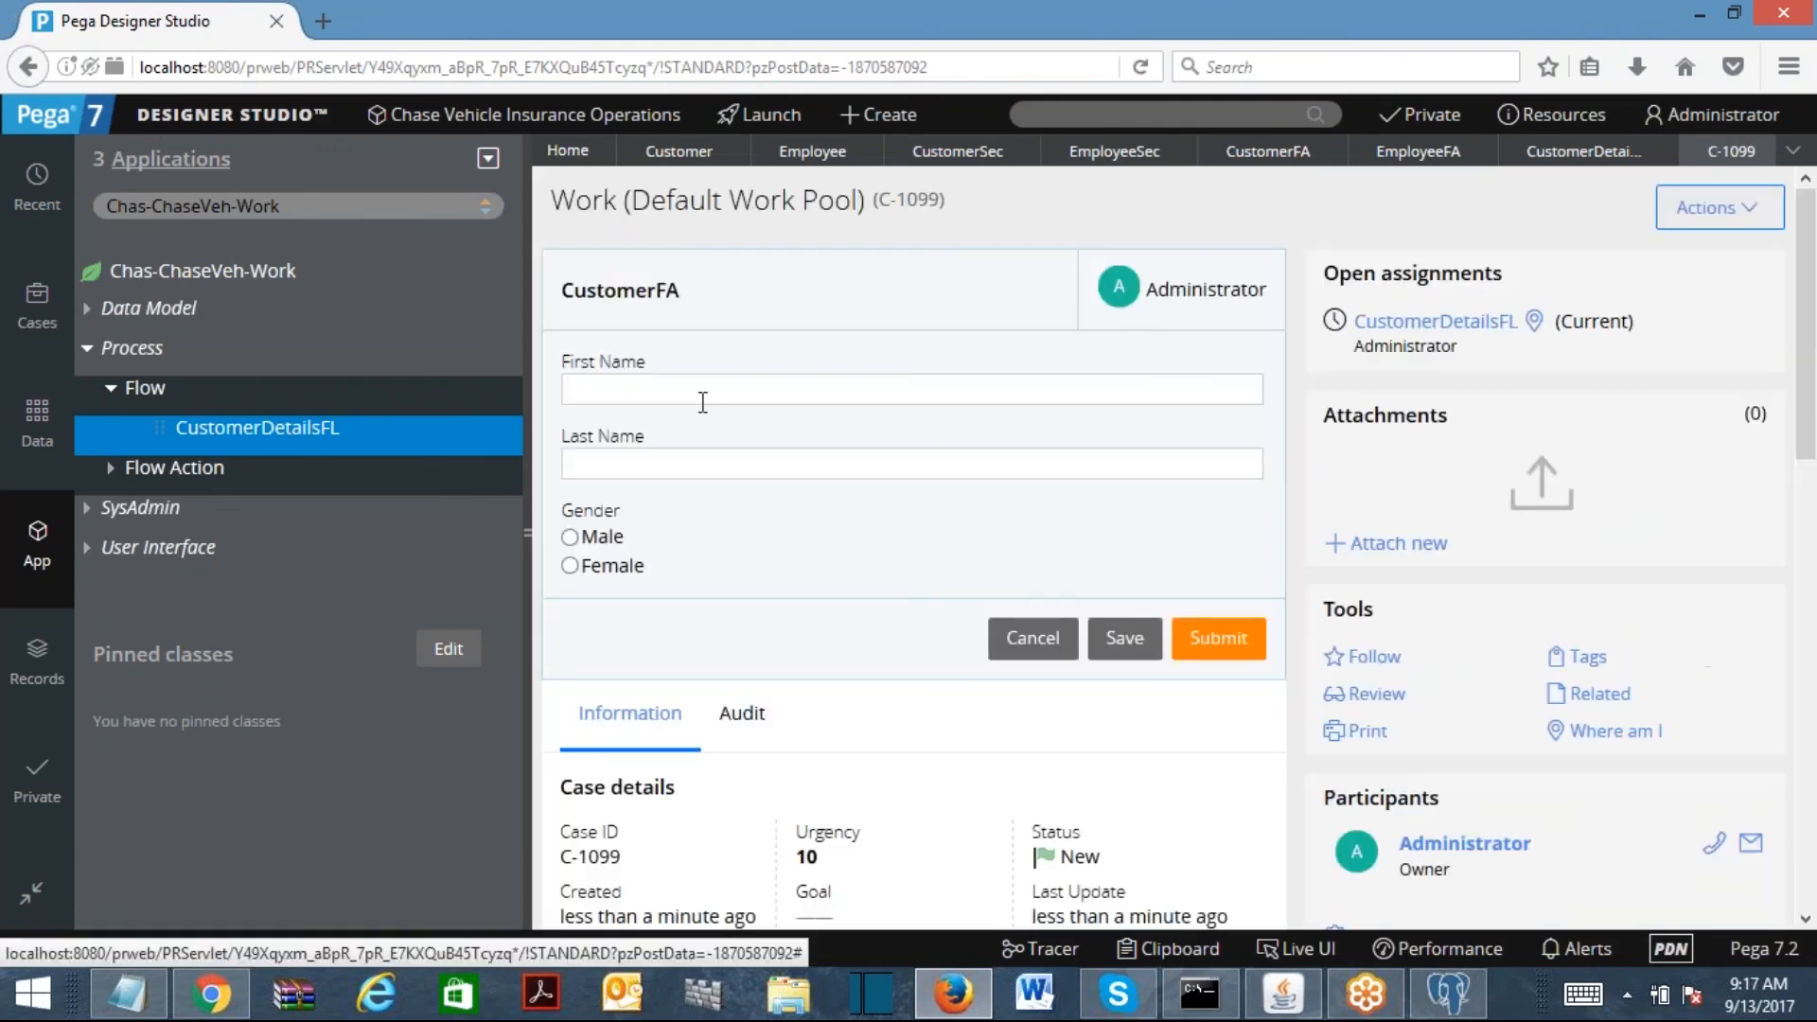
Step: Enter the customer's first name, choose Male, and submit the customer form
click(703, 403)
text(Naren)
key(Tab)
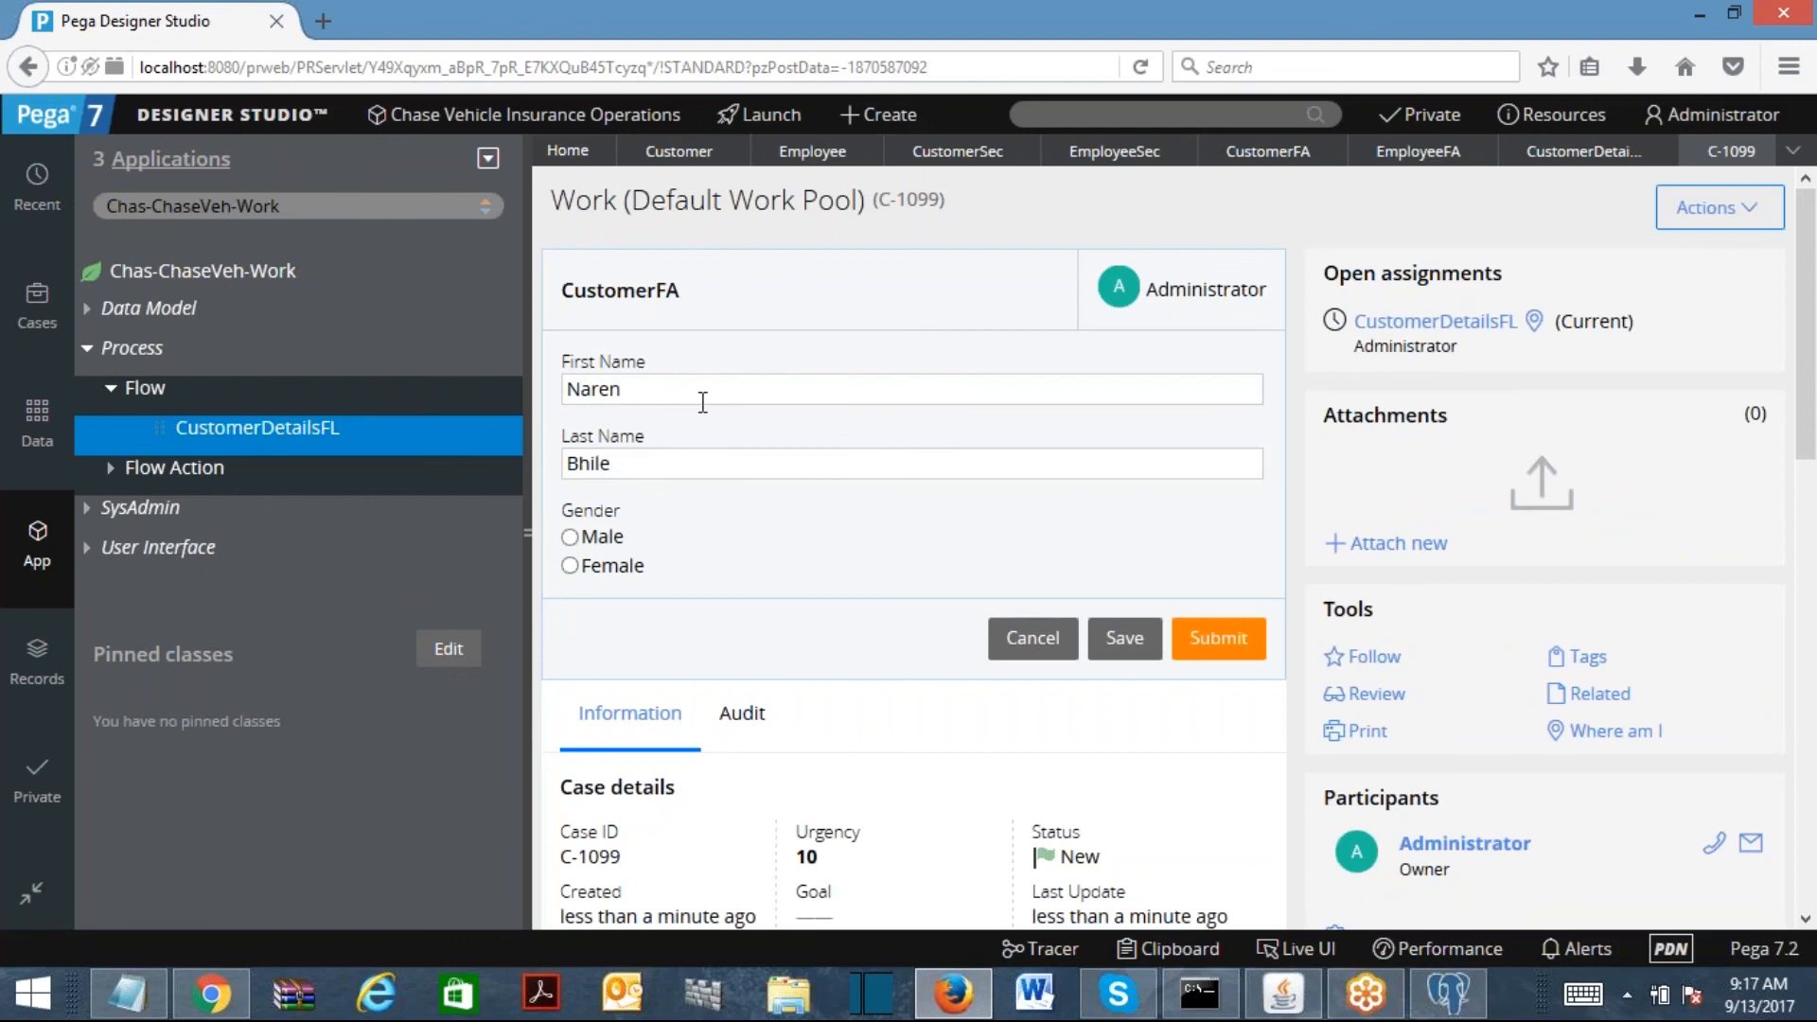
click(569, 536)
click(1189, 632)
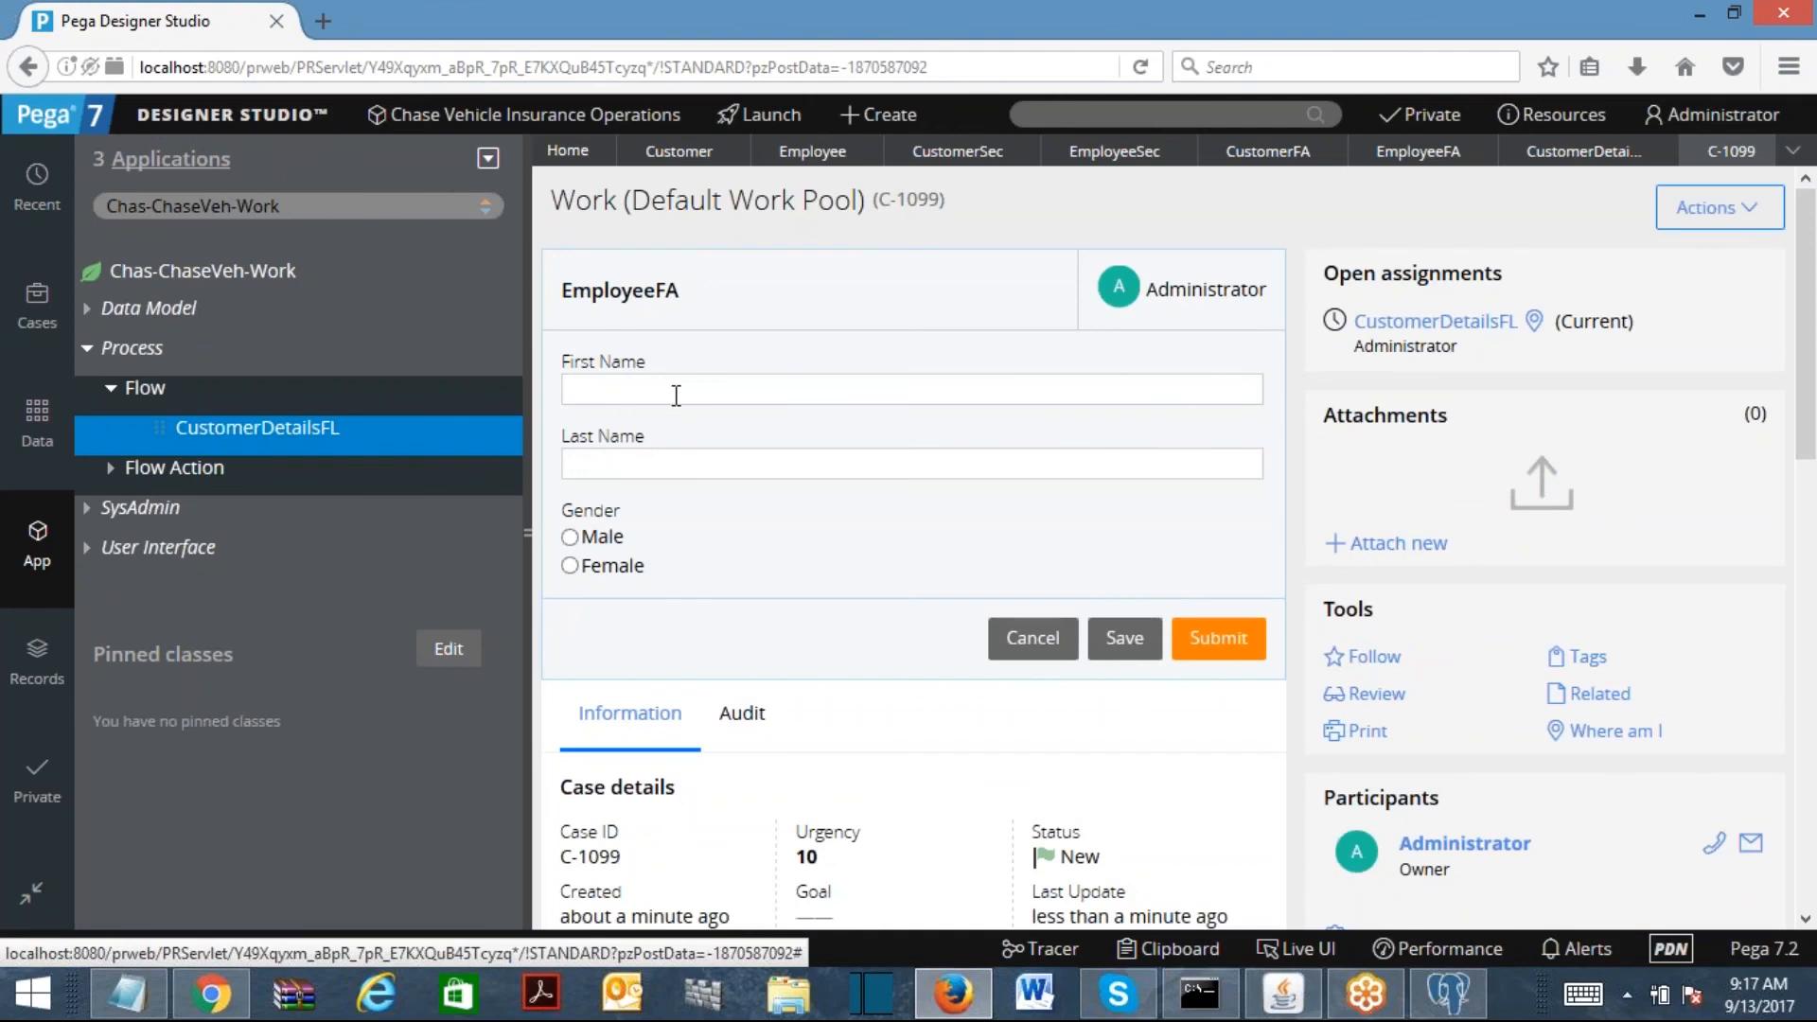
Step: Enter the employee's first and last name, choose Male, and submit the employee form
click(676, 396)
text(Abdhul)
key(Tab)
text(Kalam)
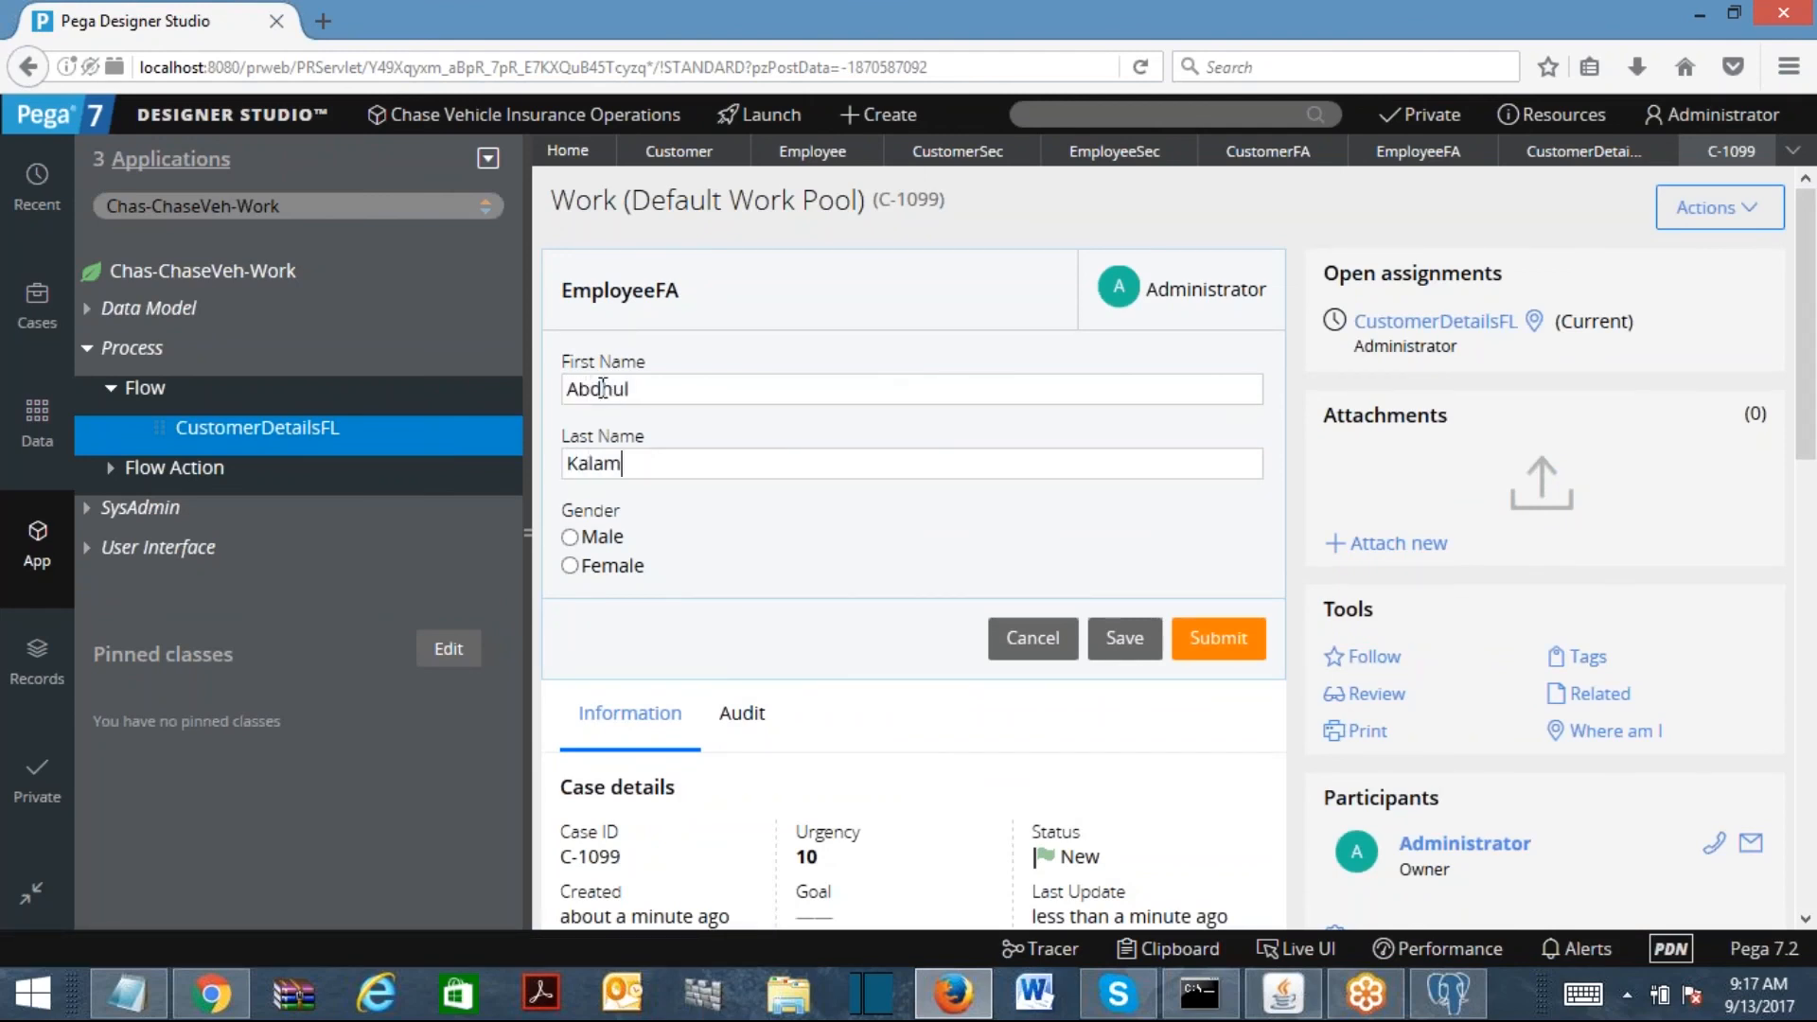
click(569, 537)
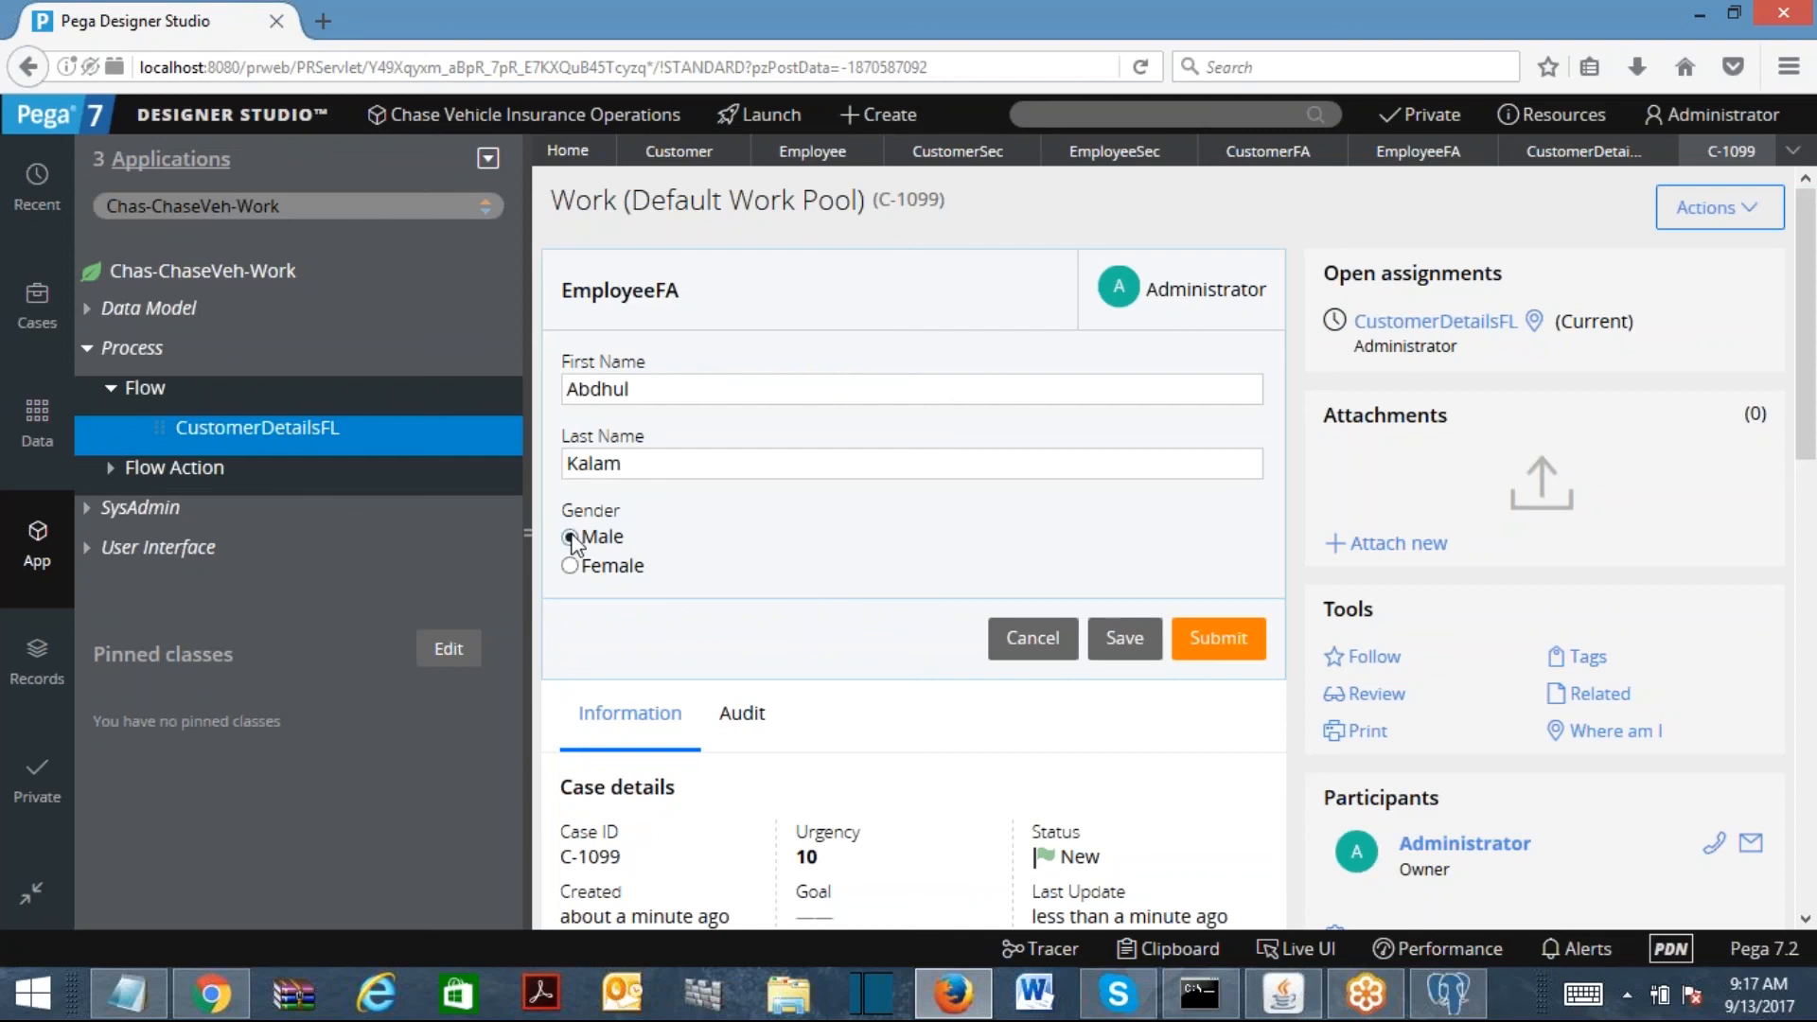
click(1217, 638)
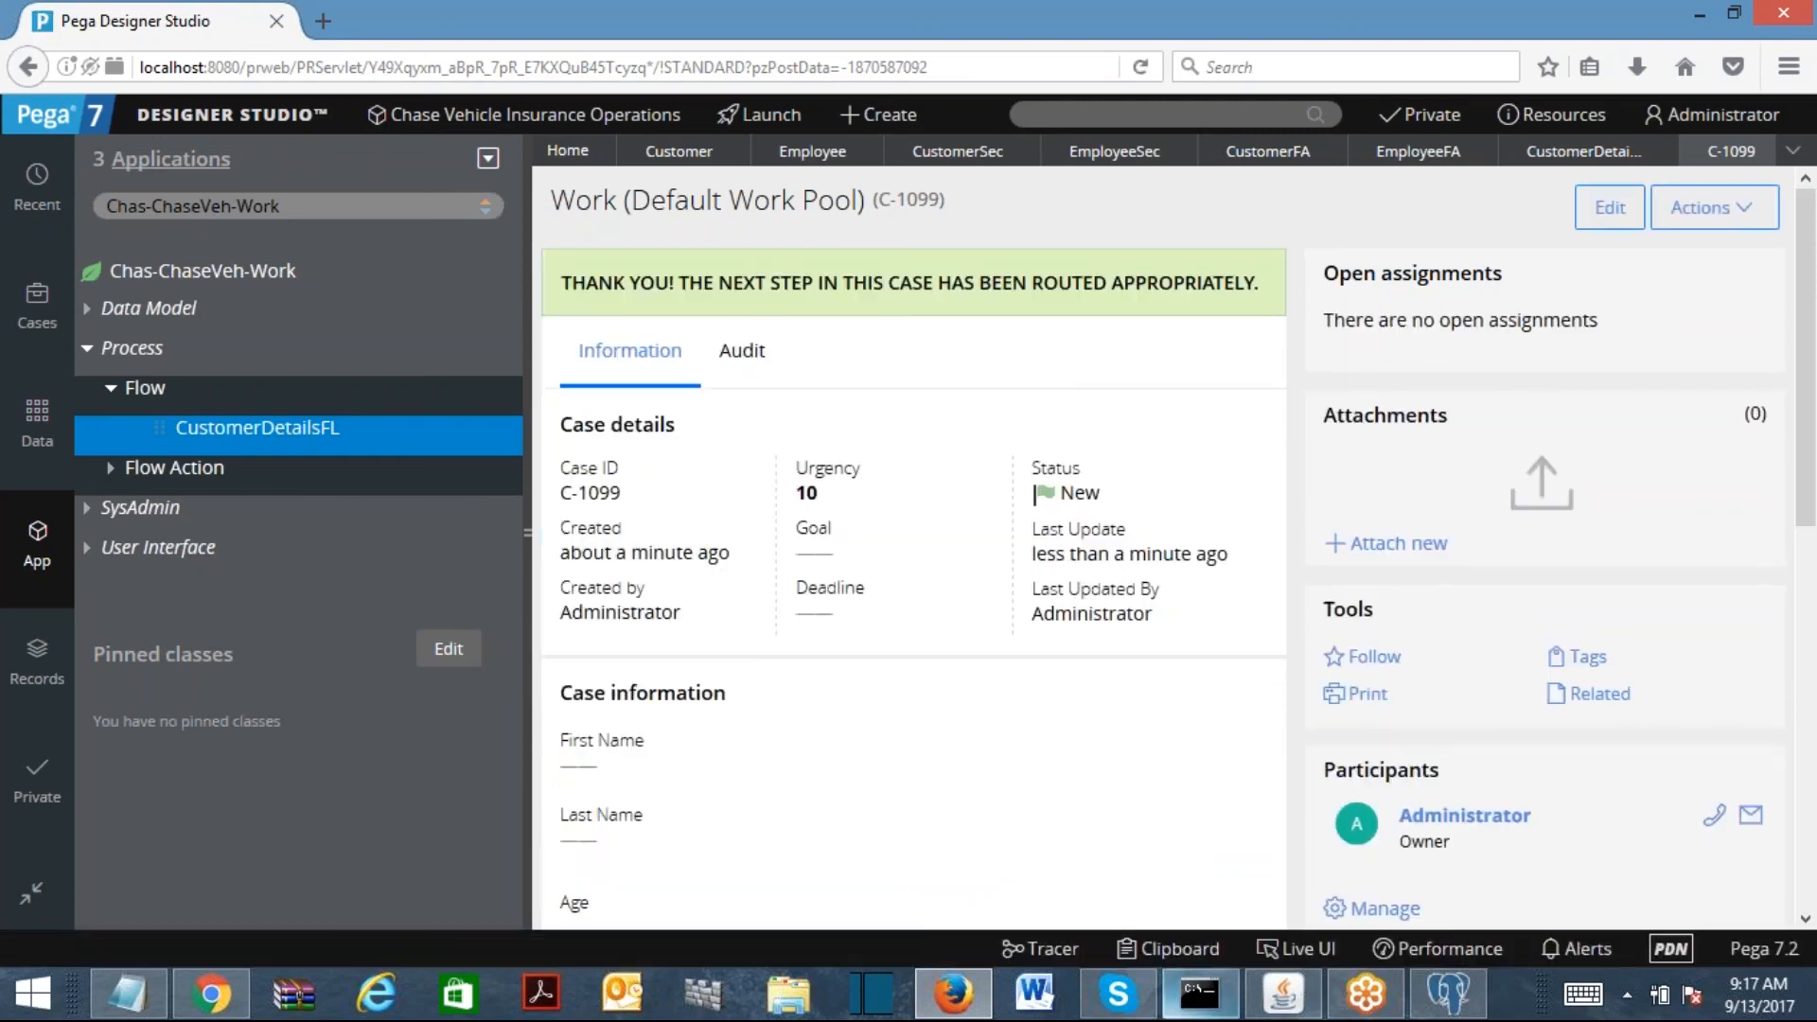
click(1167, 948)
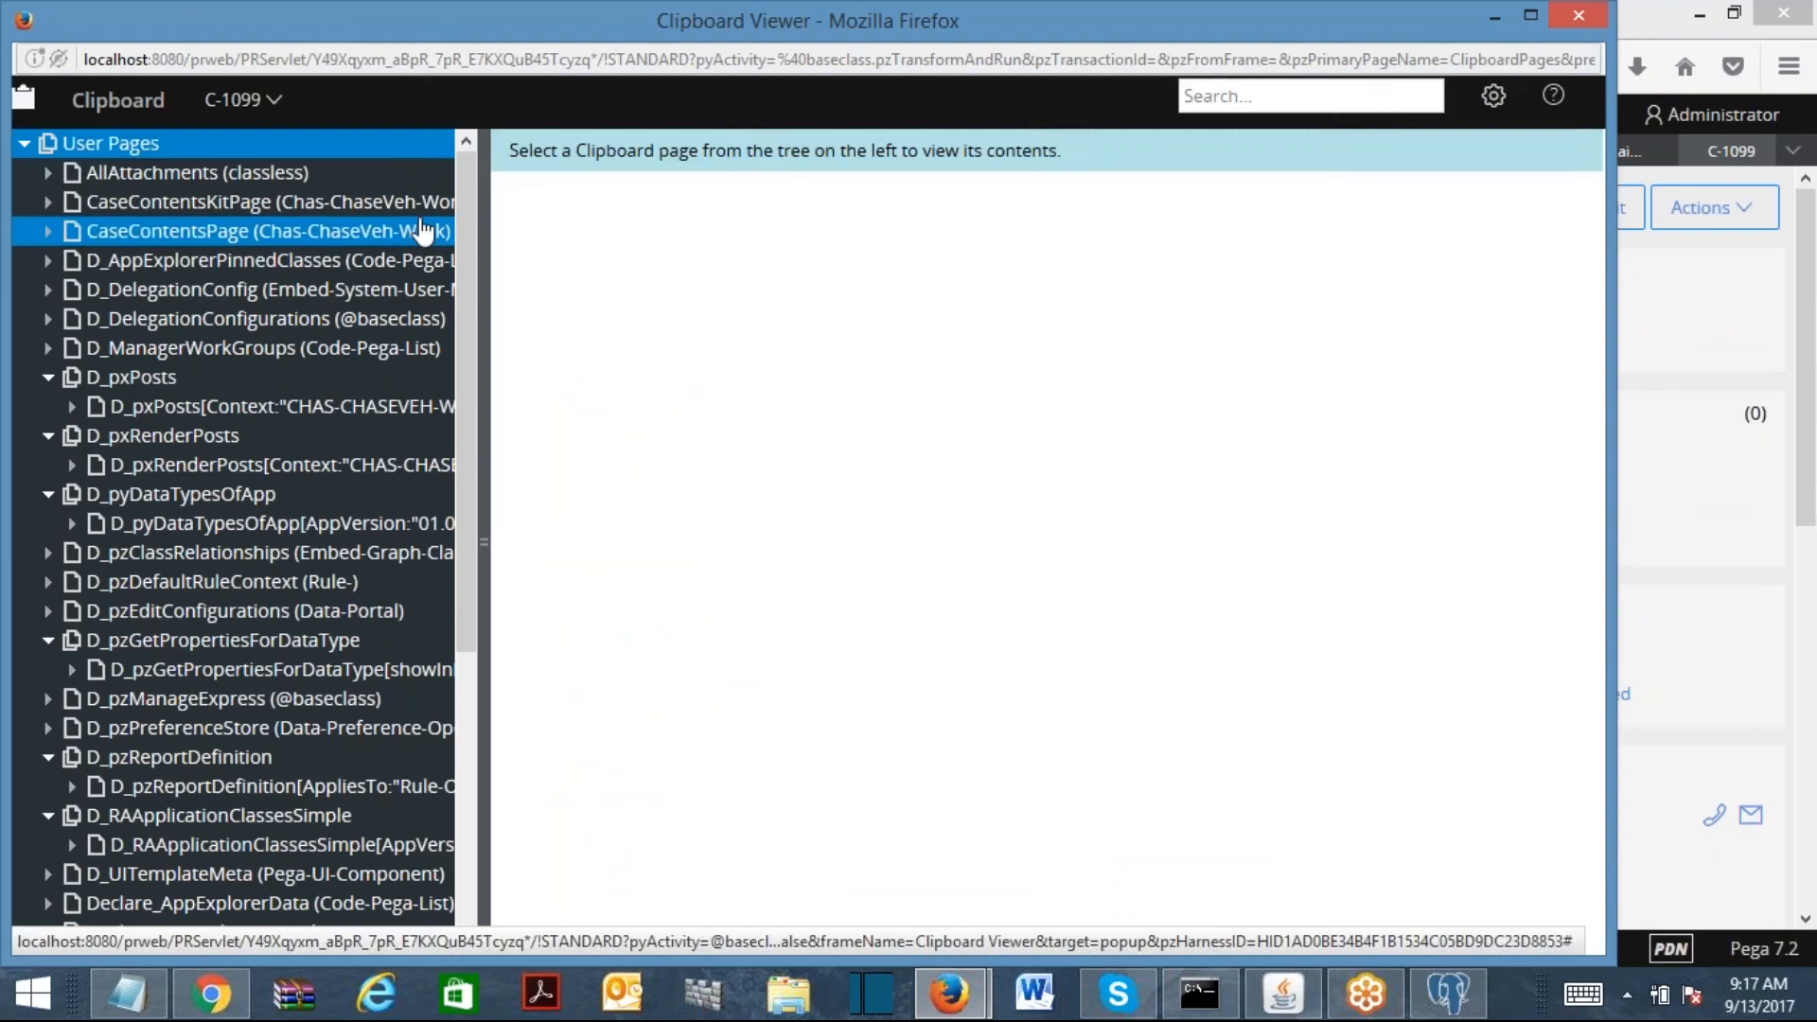
double_click(547, 30)
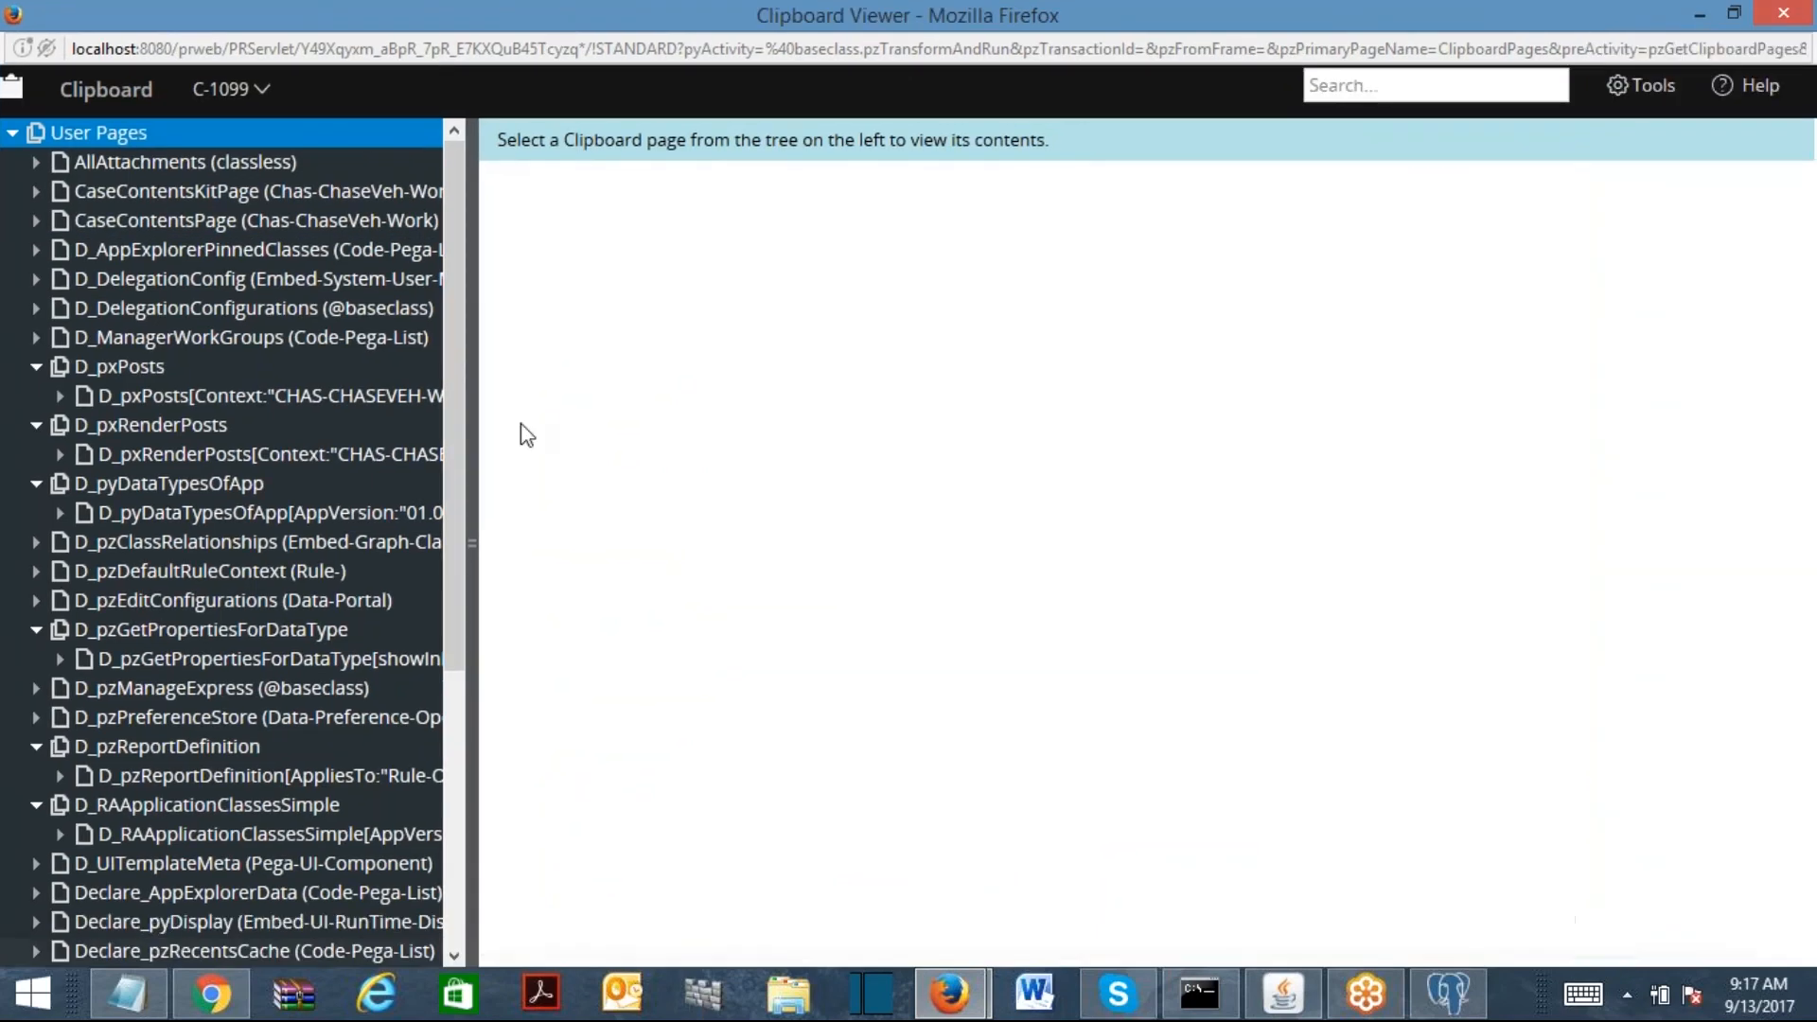
drag(472, 522, 606, 516)
scroll(584, 736, down, 3)
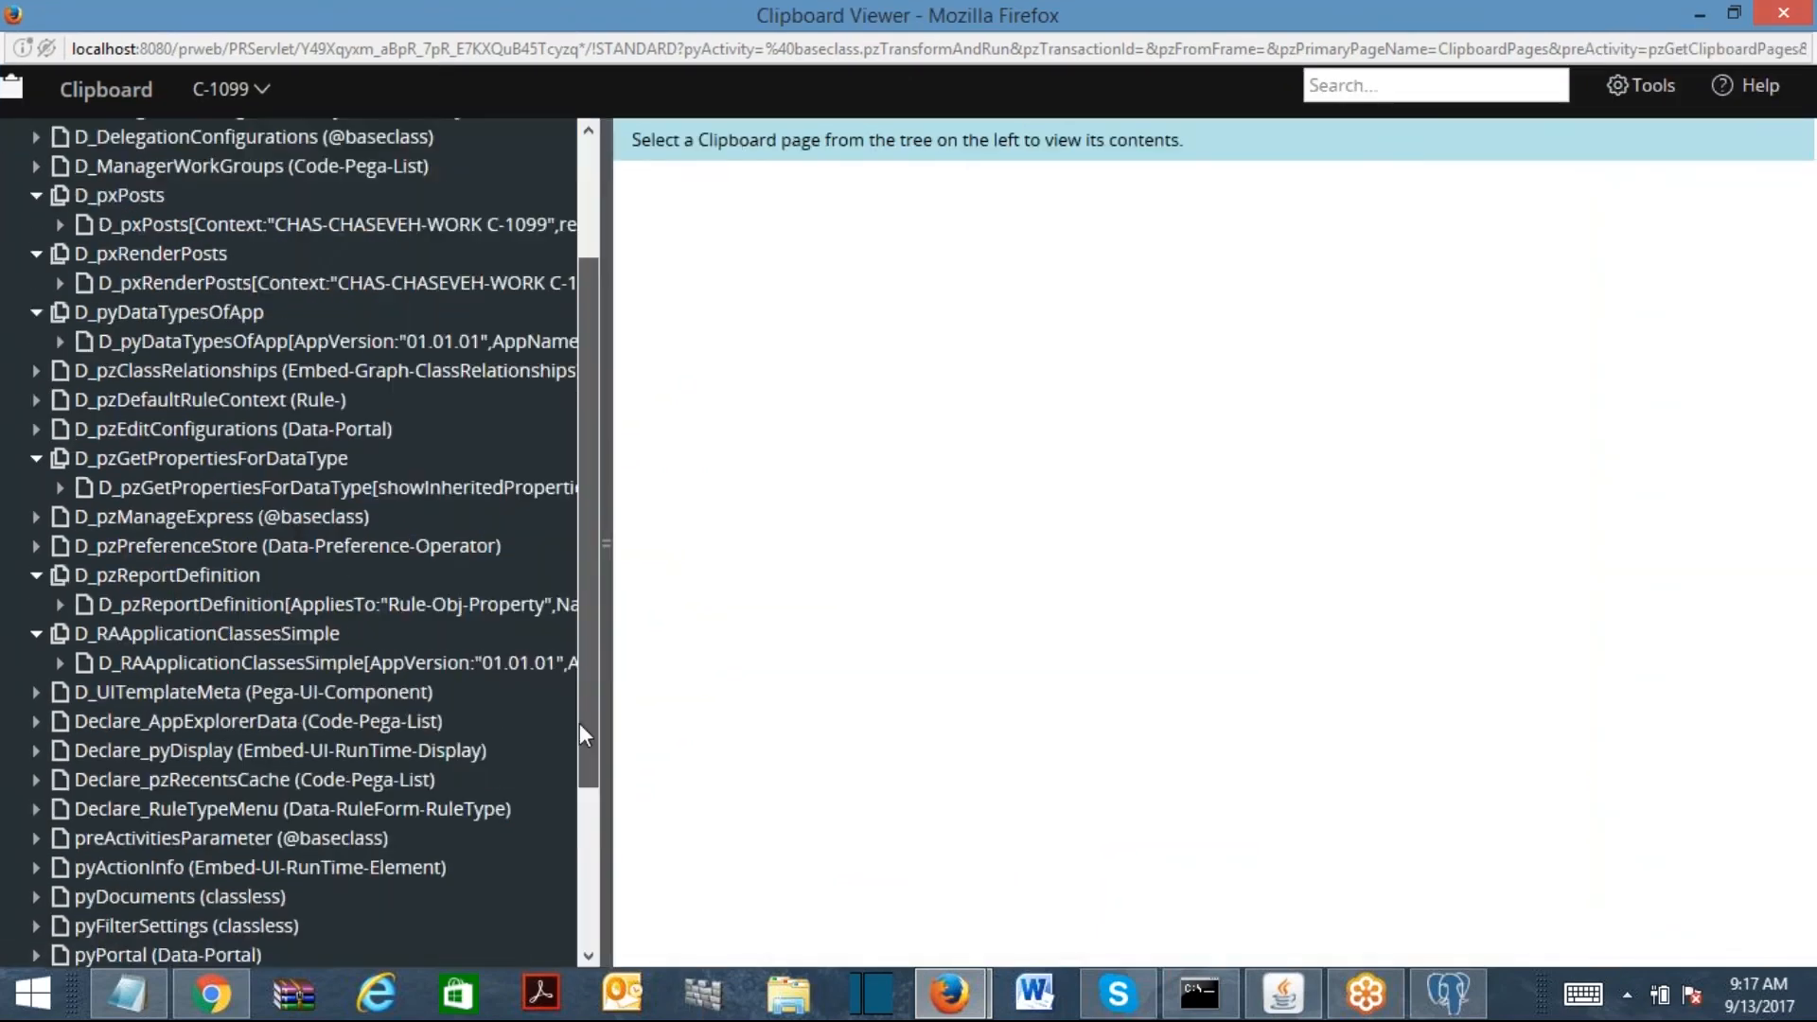
scroll(584, 736, down, 4)
click(112, 790)
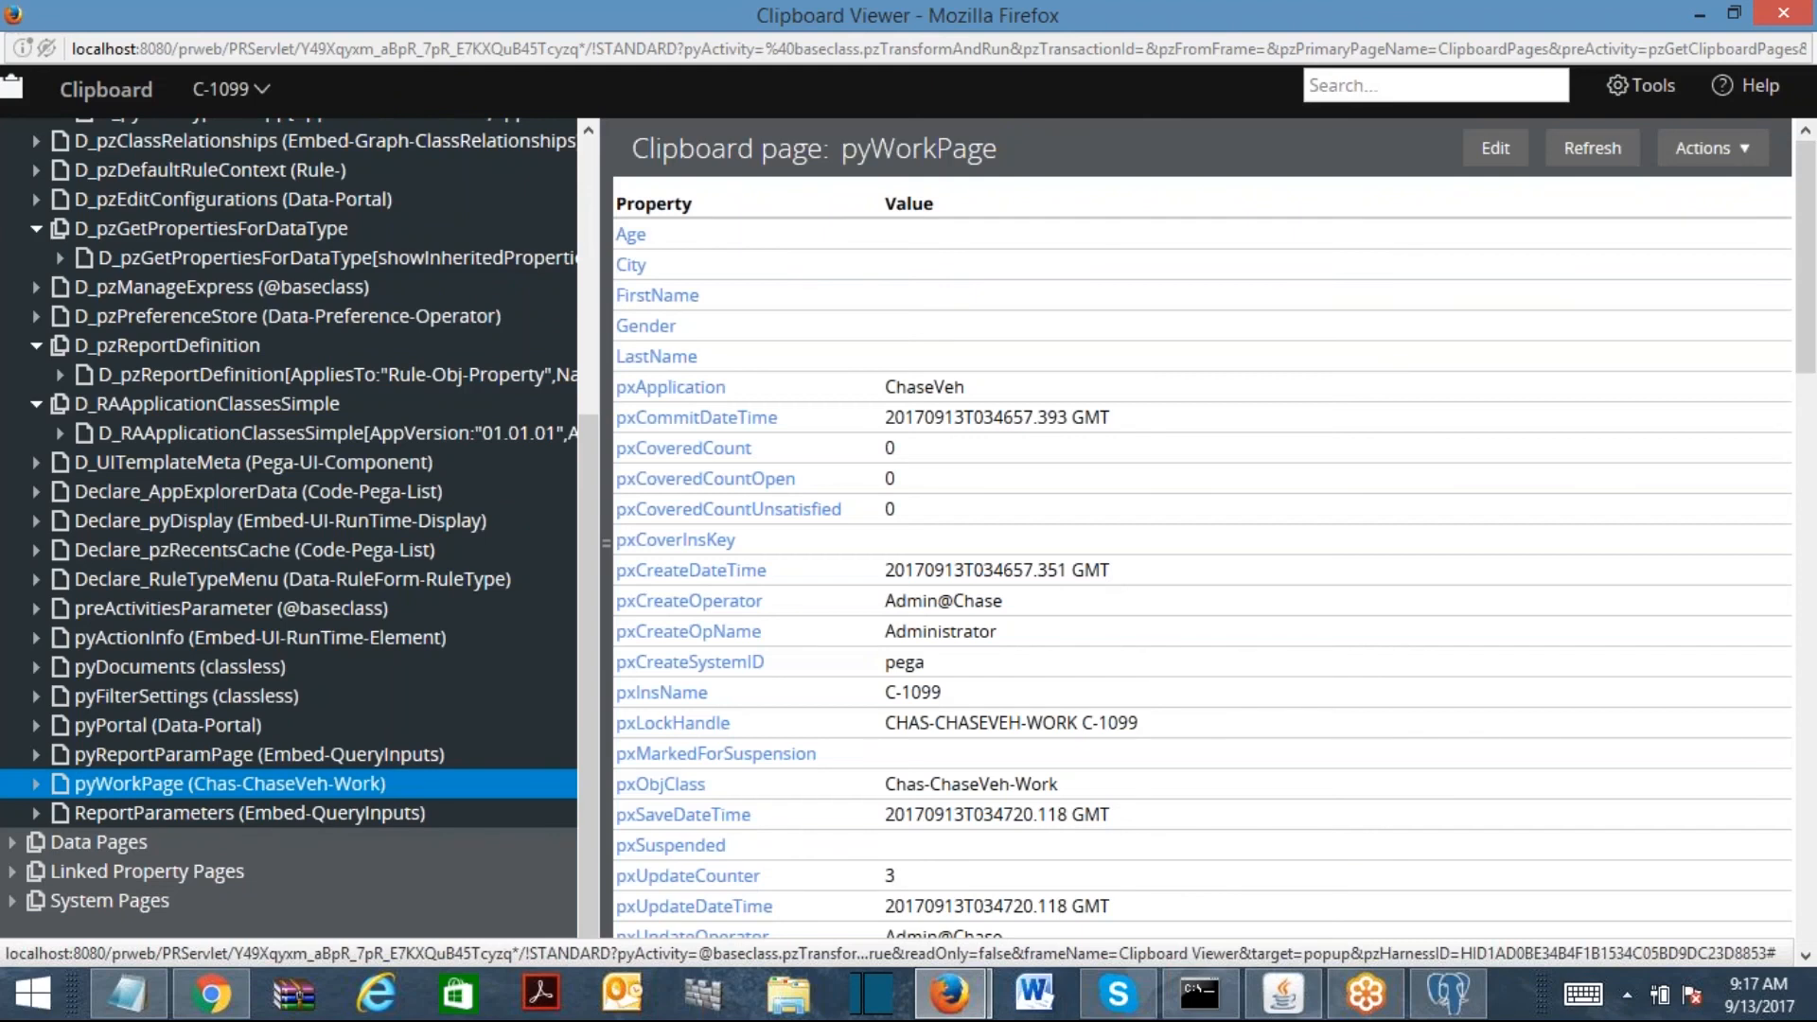
click(36, 784)
drag(591, 453, 596, 599)
click(185, 584)
click(184, 557)
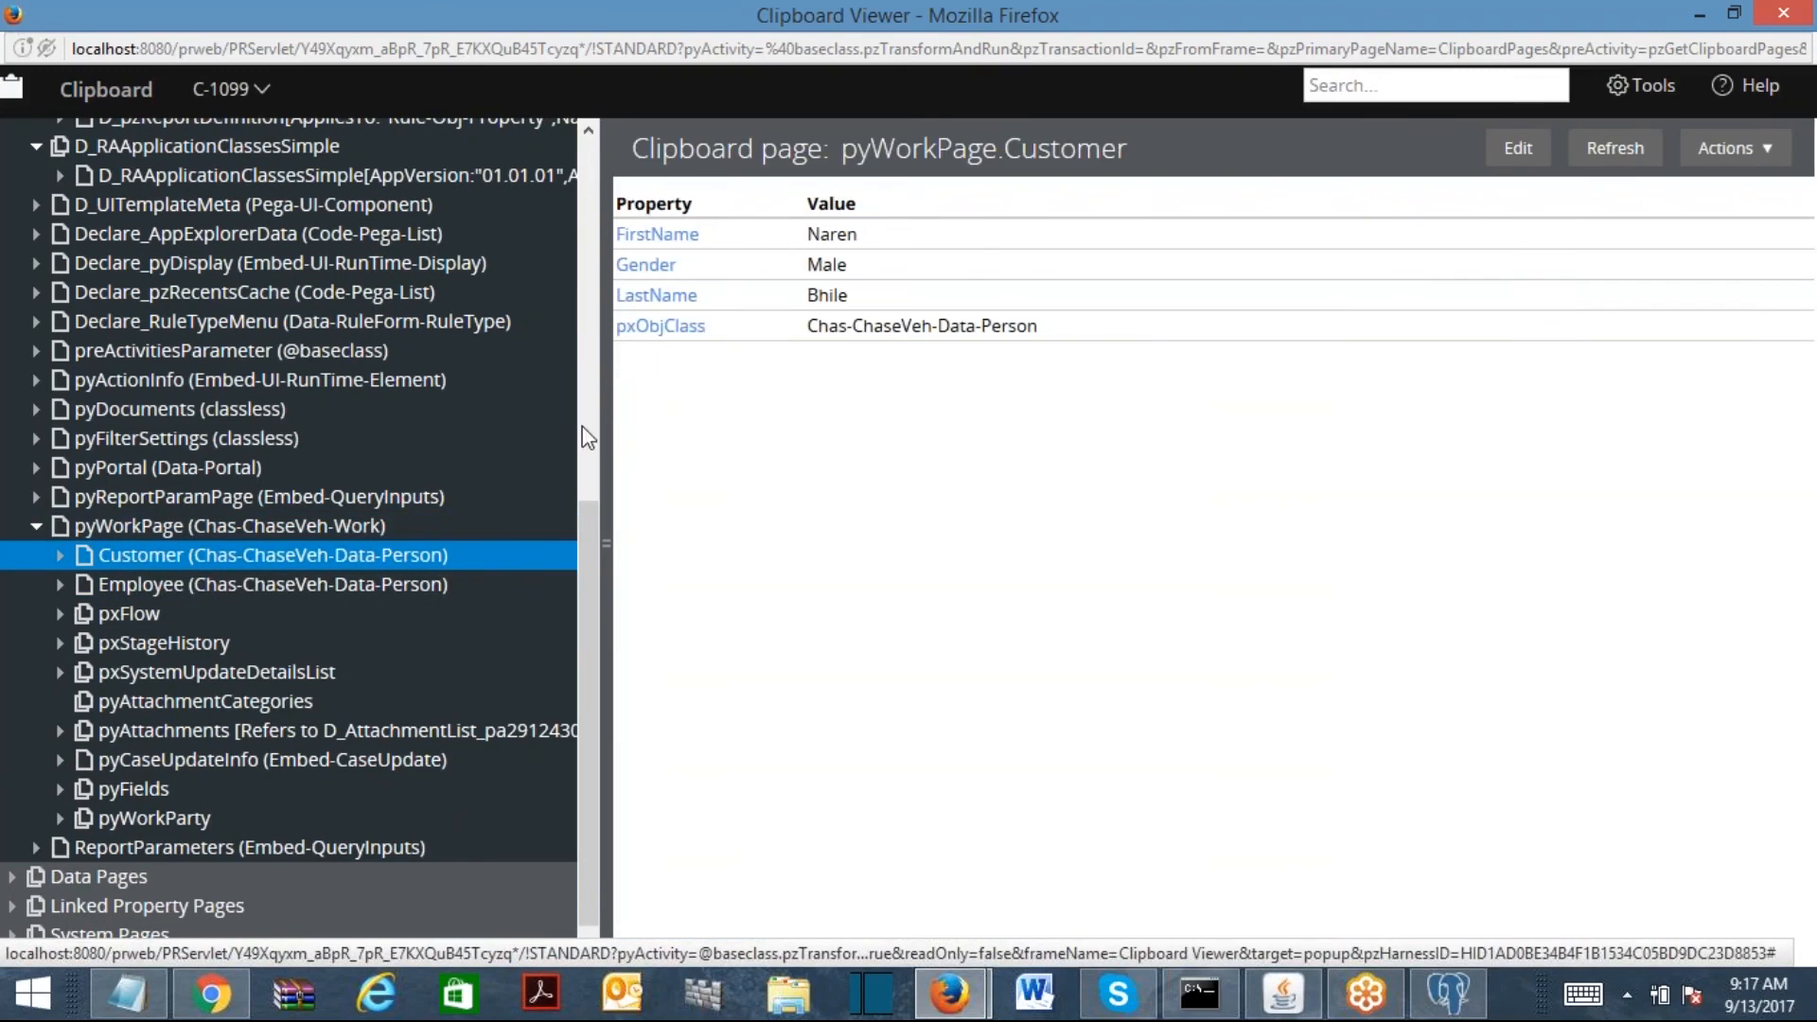
click(131, 584)
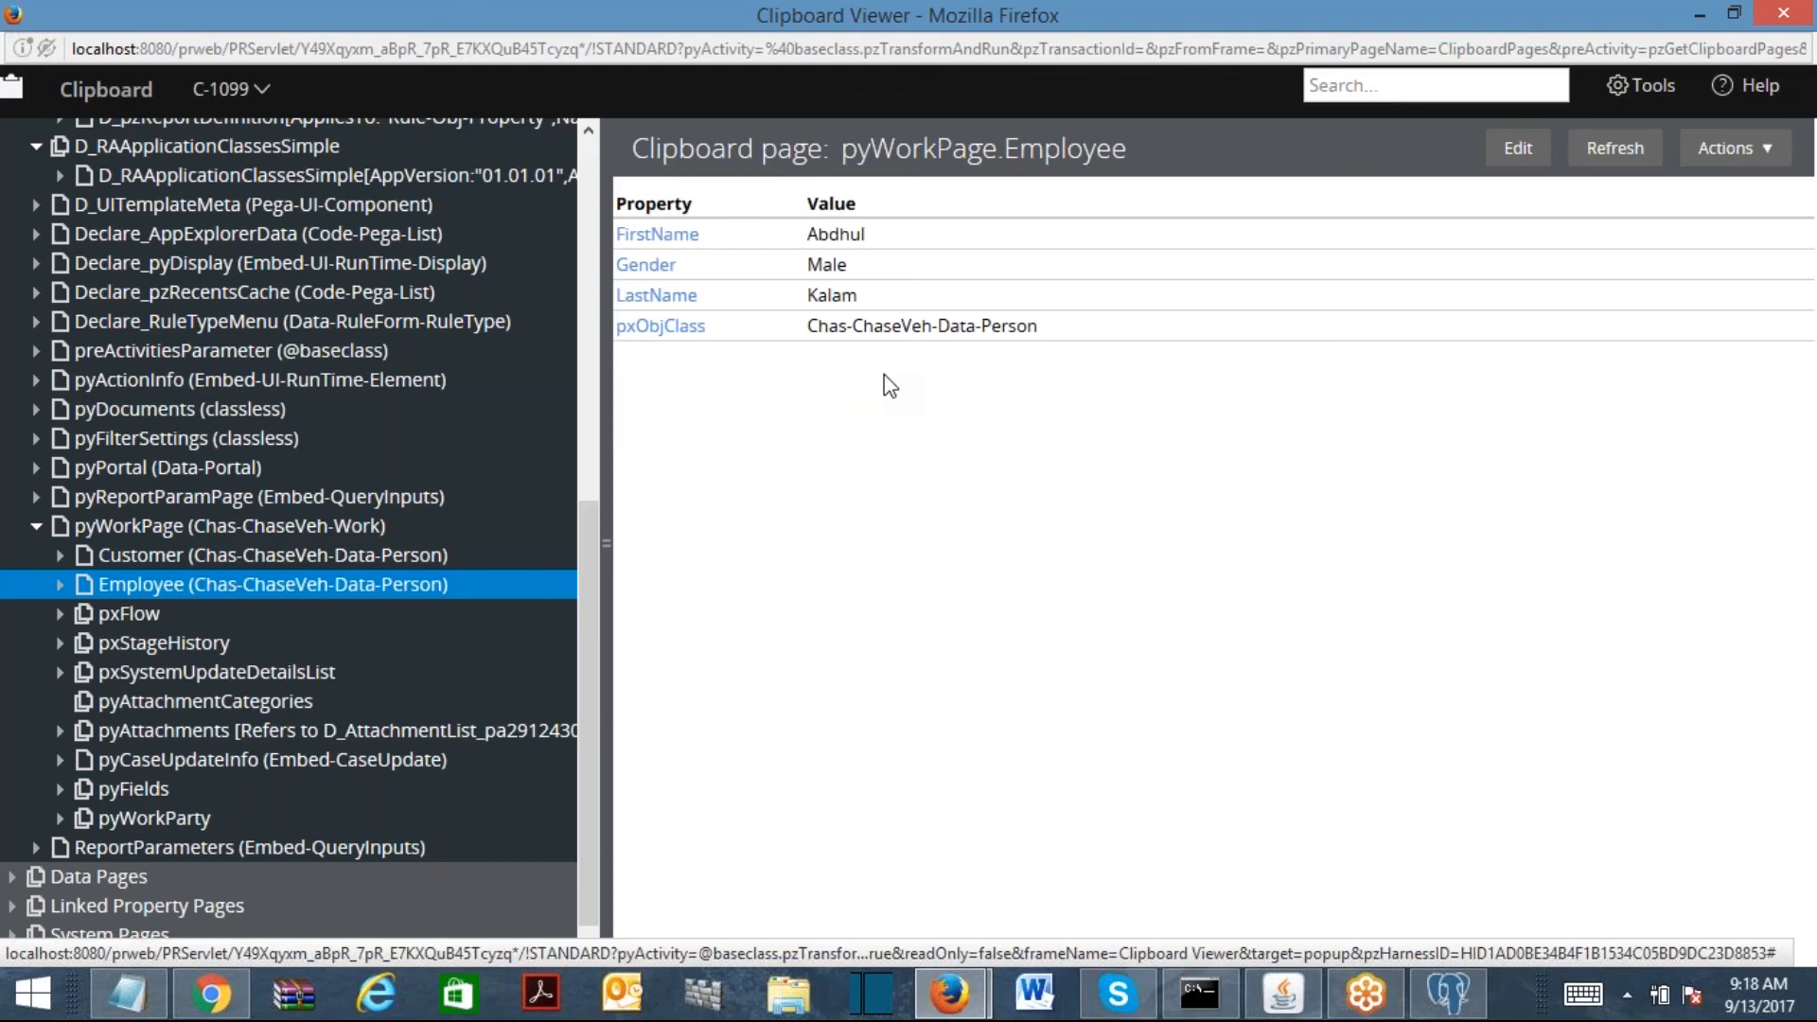
click(1783, 13)
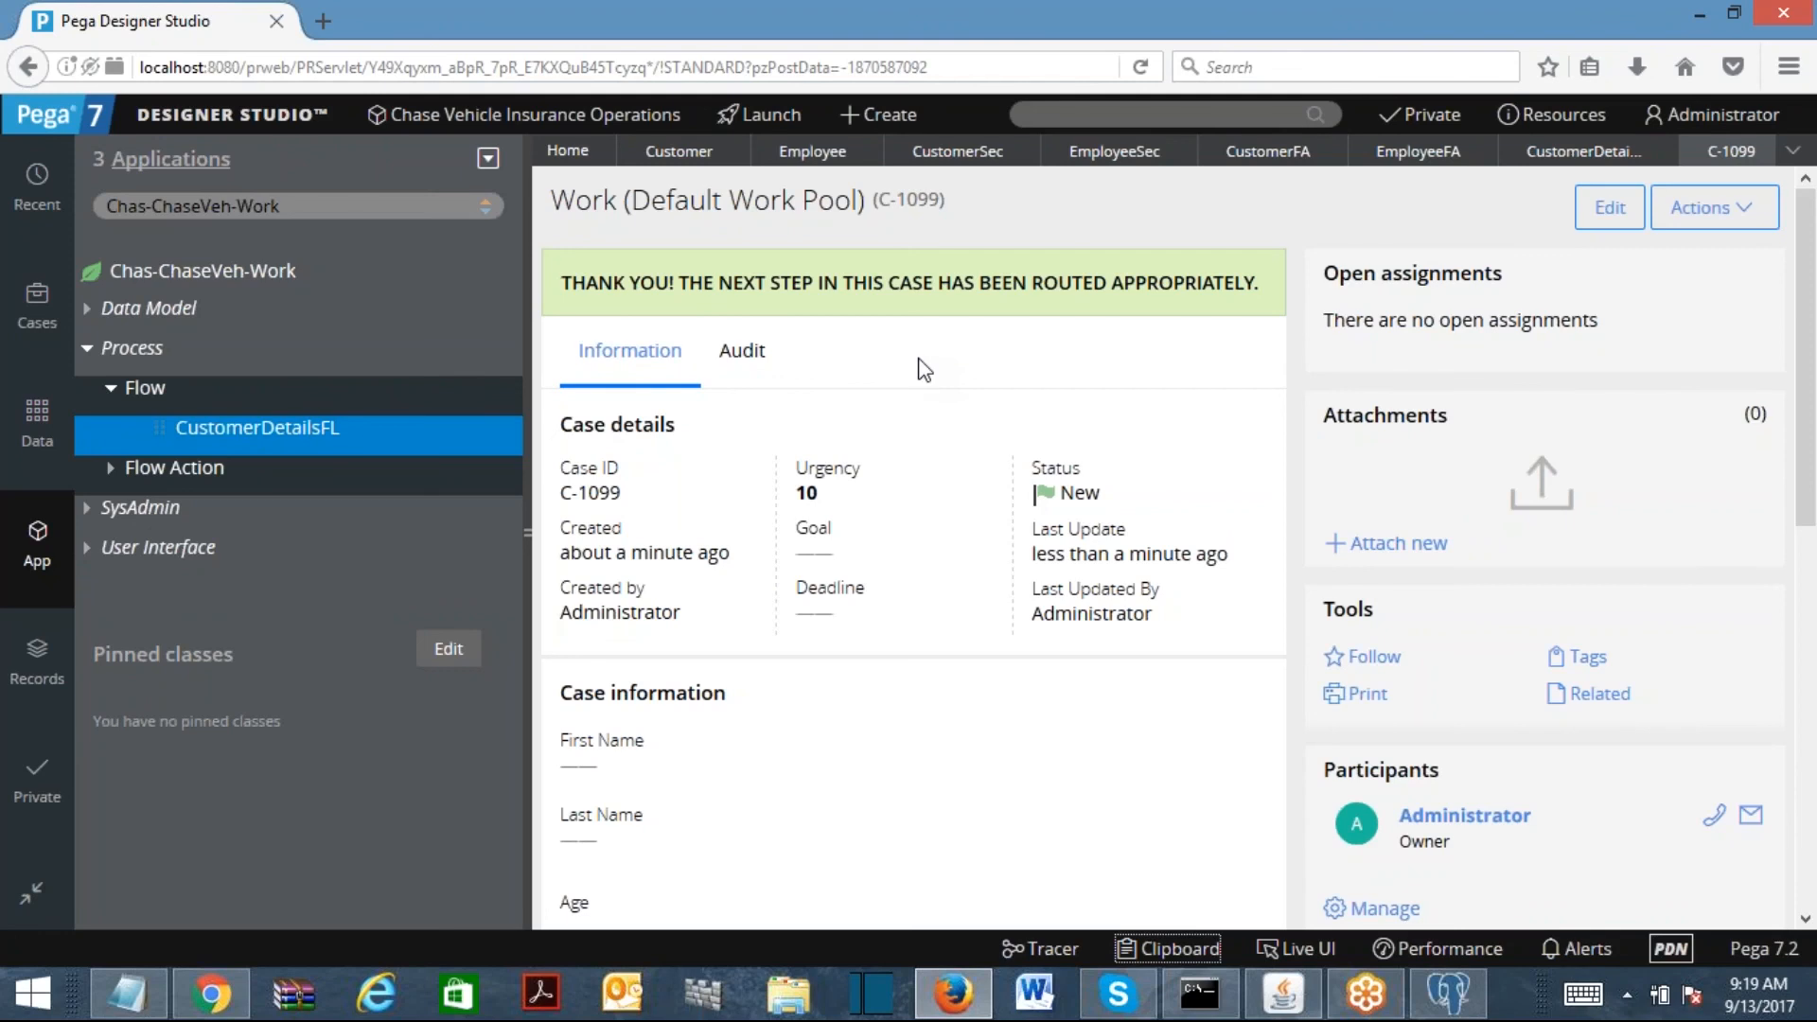
click(257, 205)
key(BackSpace)
key(BackSpace)
key(BackSpace)
key(BackSpace)
text(Data)
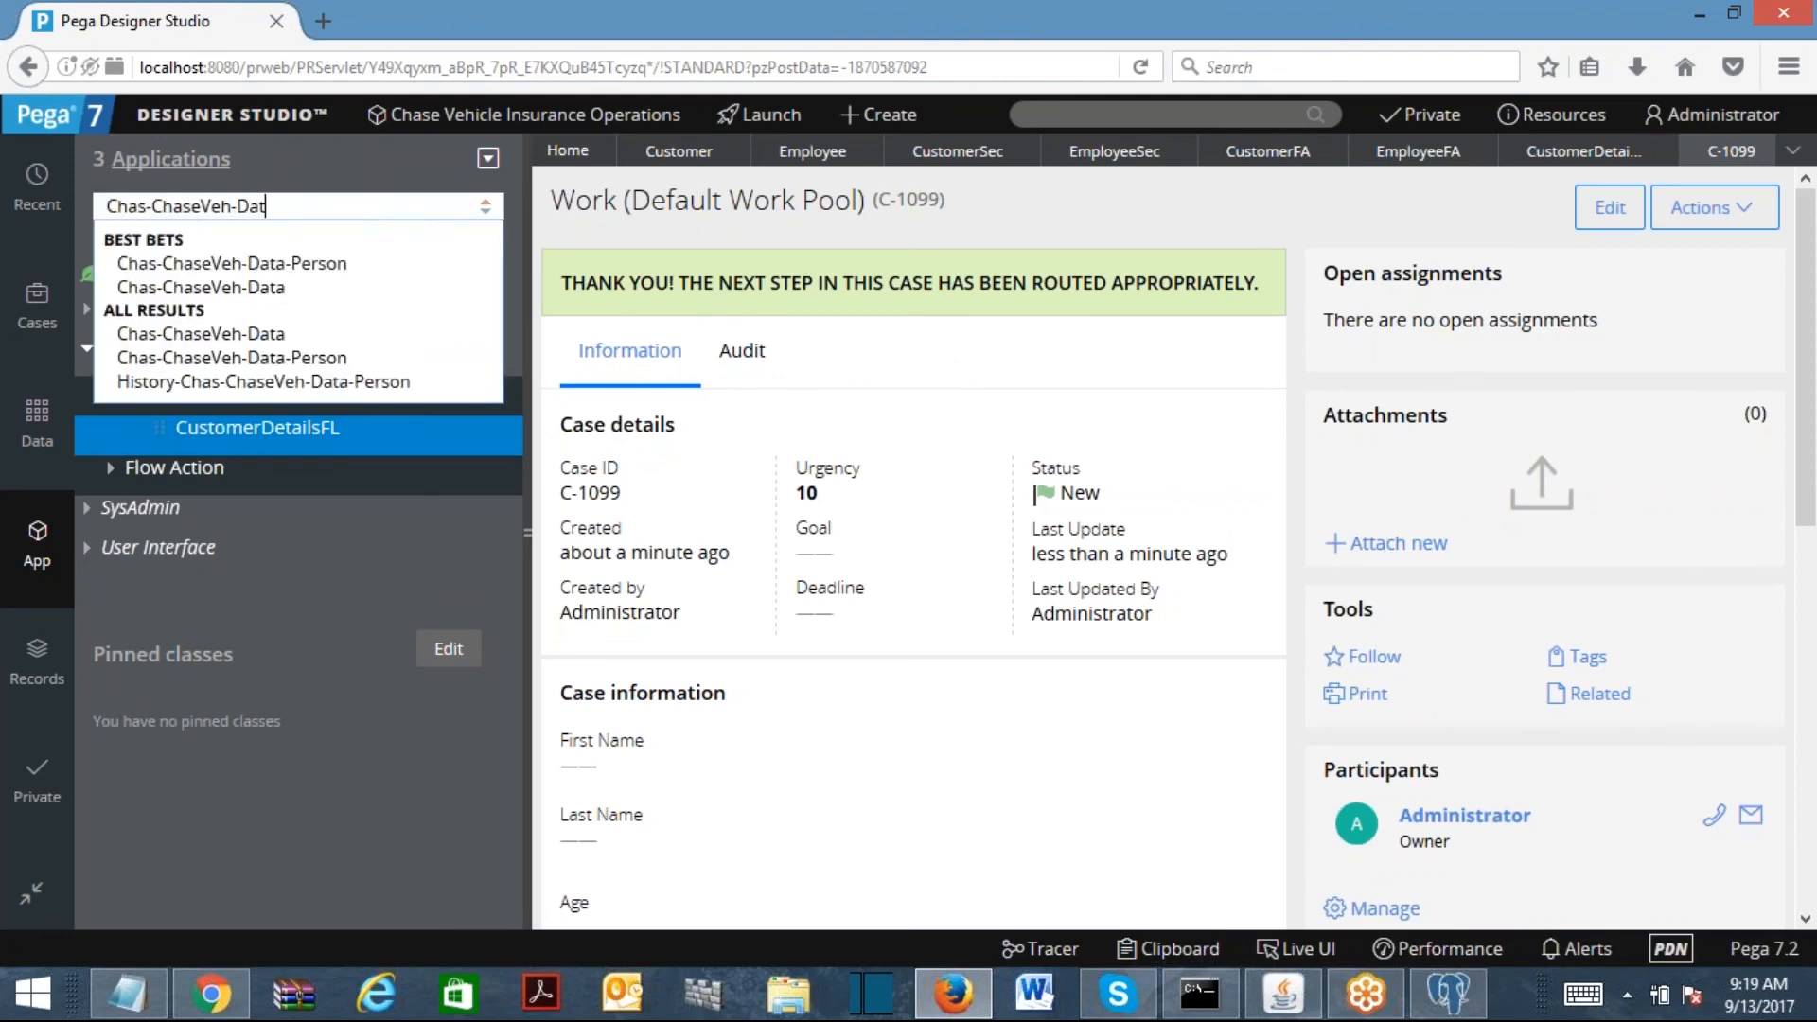
click(361, 258)
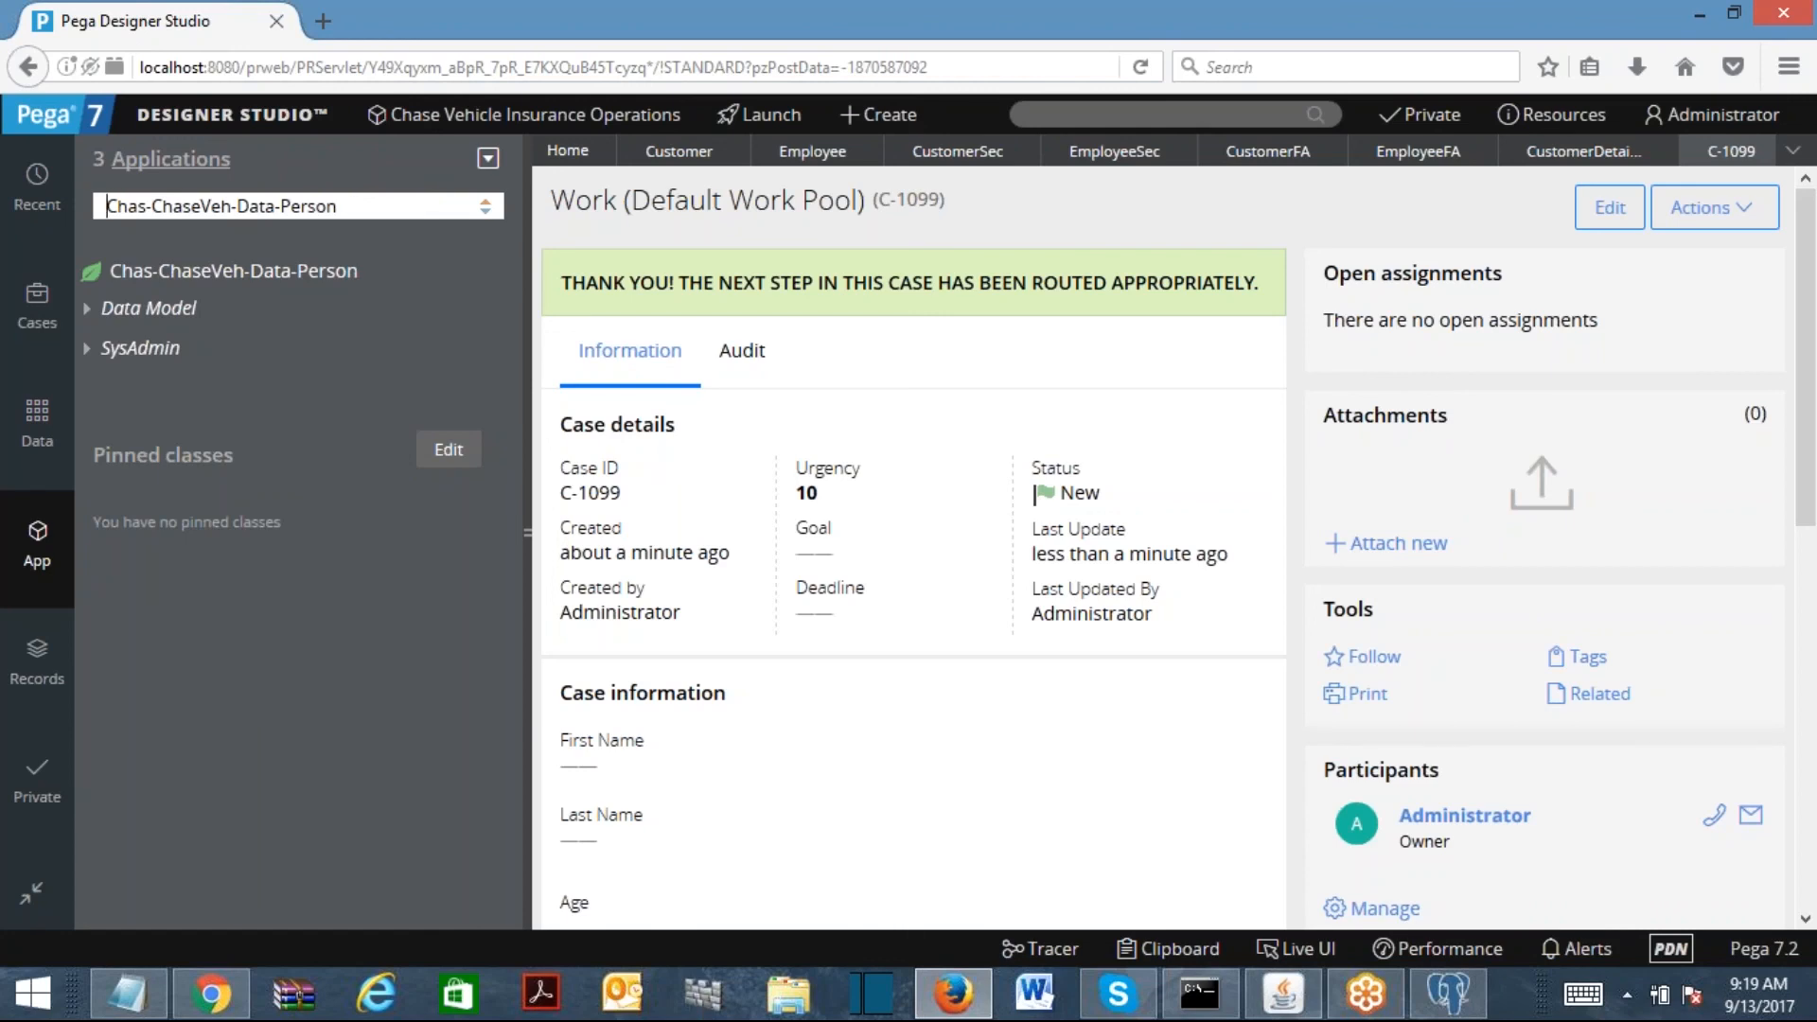
drag(339, 206, 66, 210)
click(406, 206)
drag(236, 206, 697, 274)
key(BackSpace)
text(-Work)
key(Return)
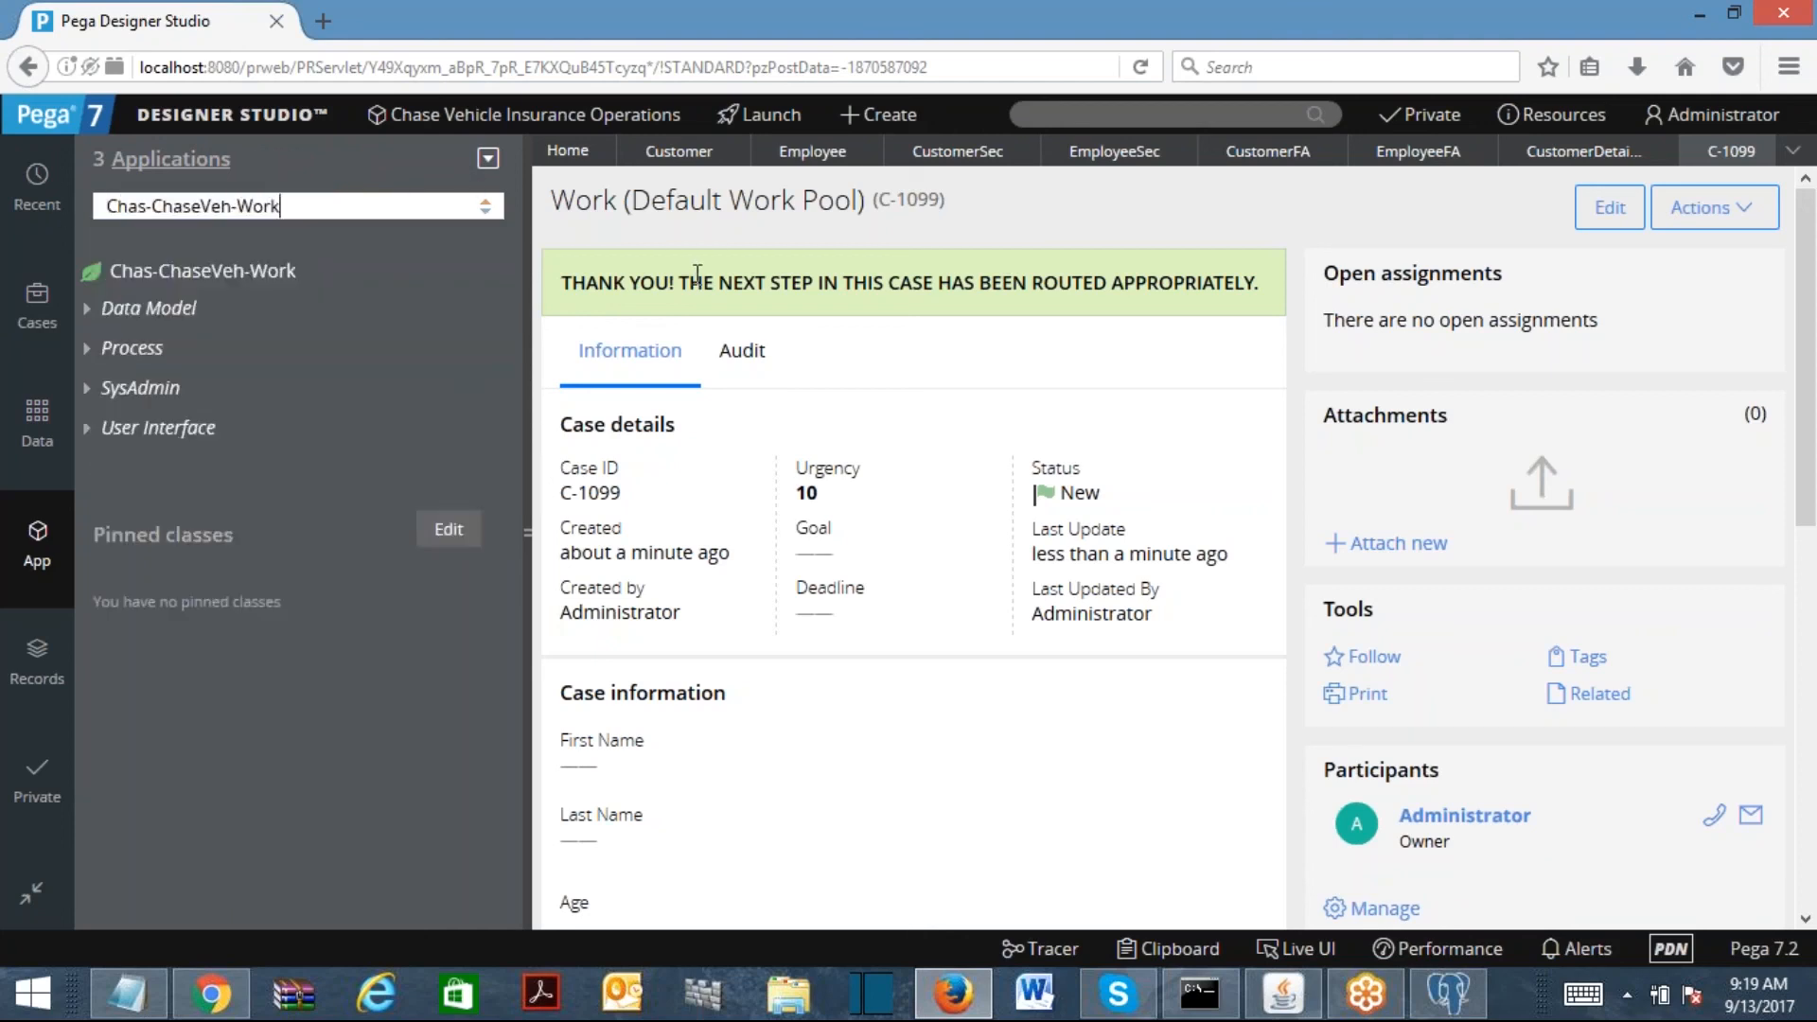
Step: Expand Data Model > Property, then Customer and Employee to reveal FirstName, Gender and LastName
click(105, 327)
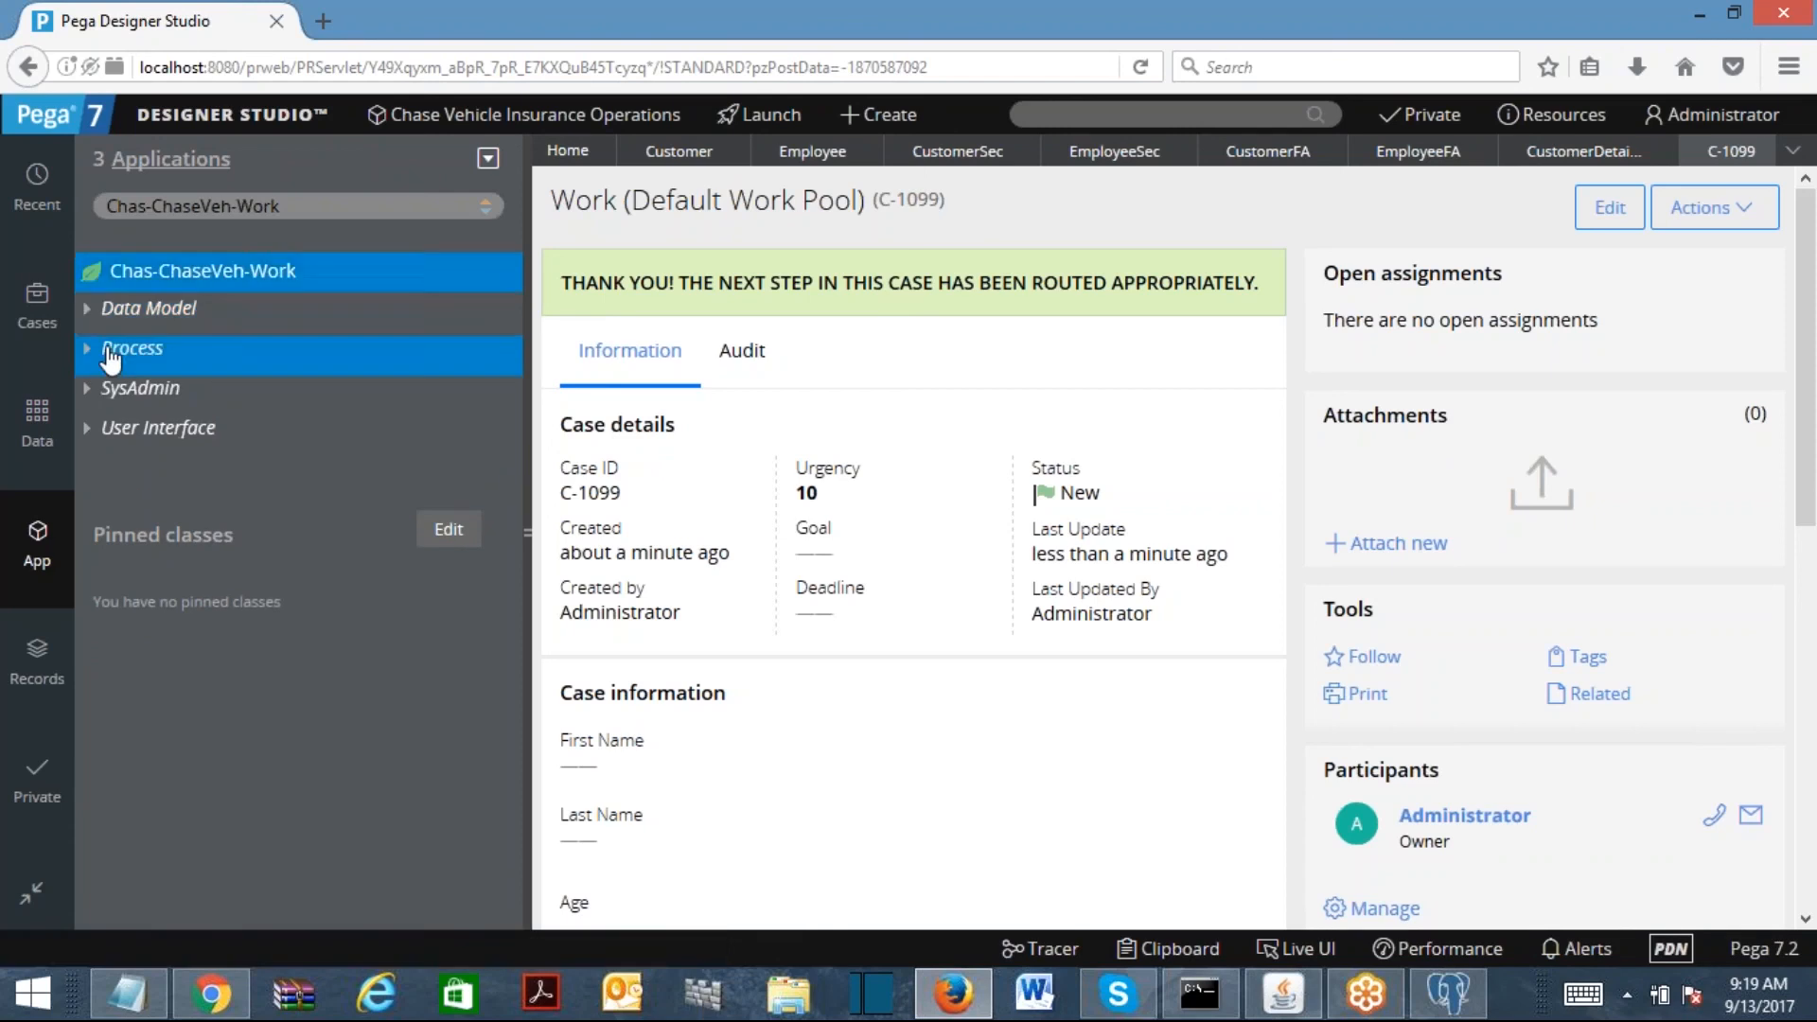
click(89, 313)
click(110, 349)
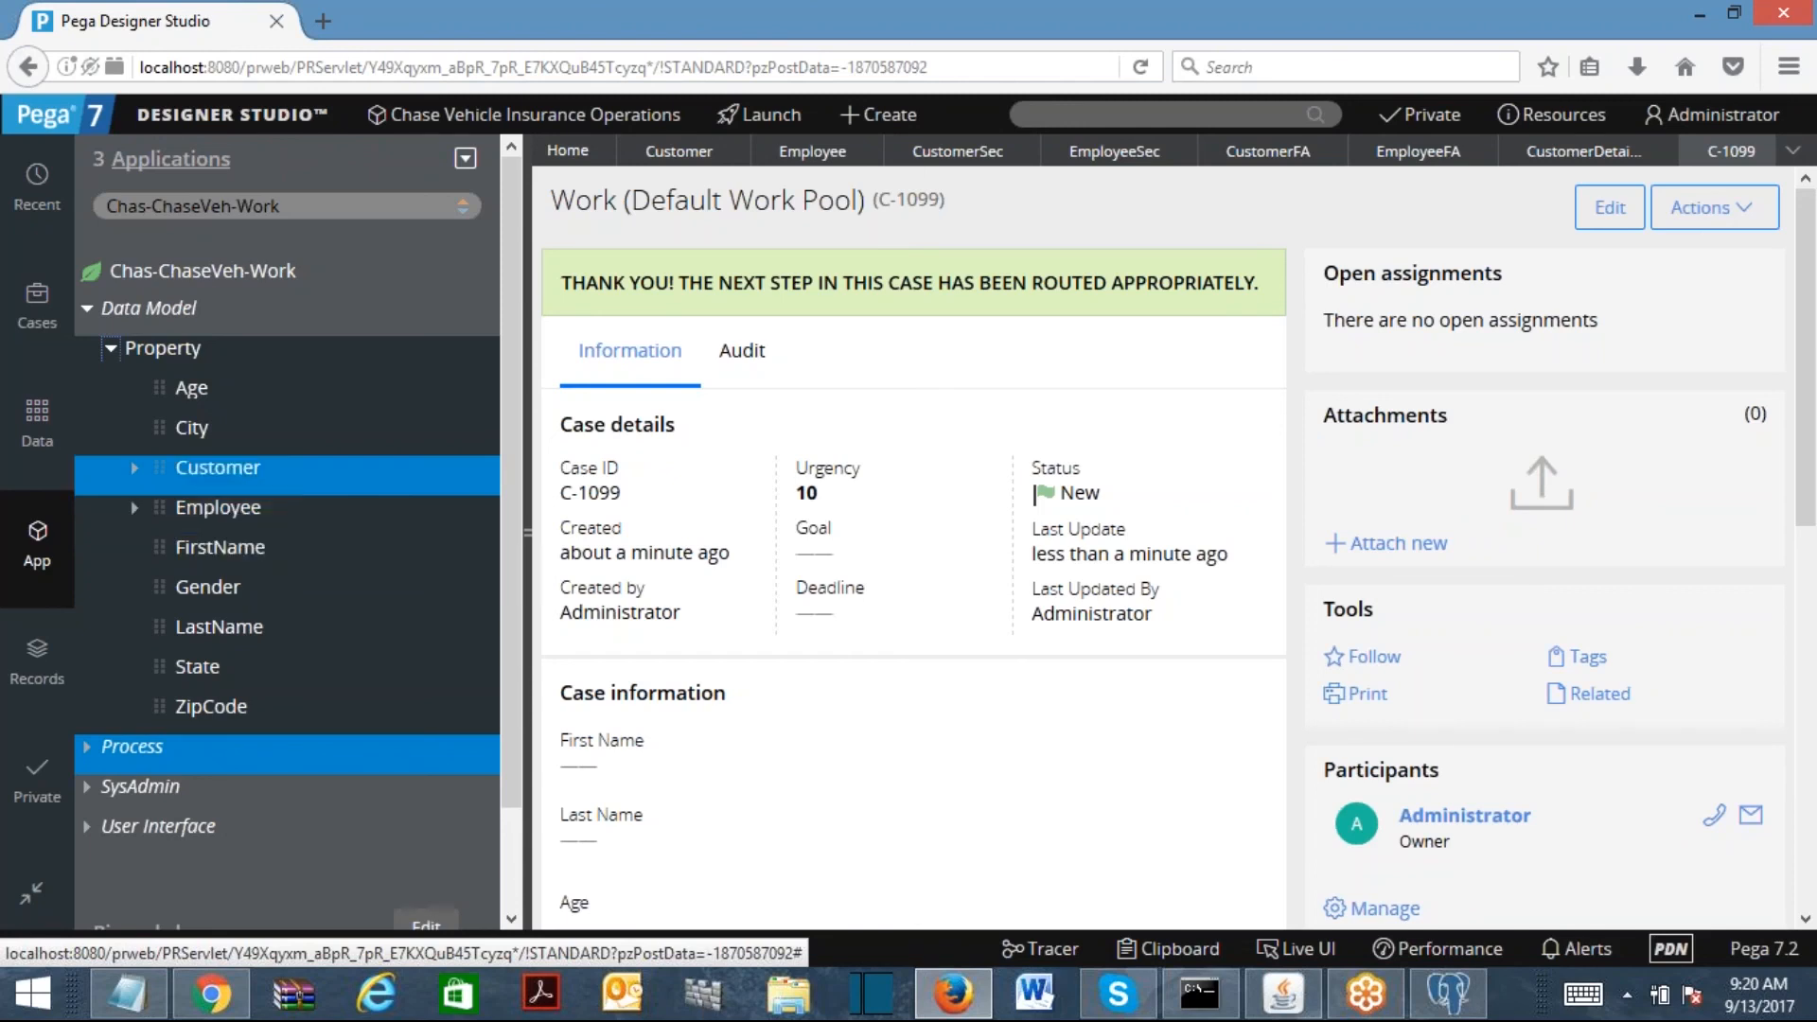
click(135, 469)
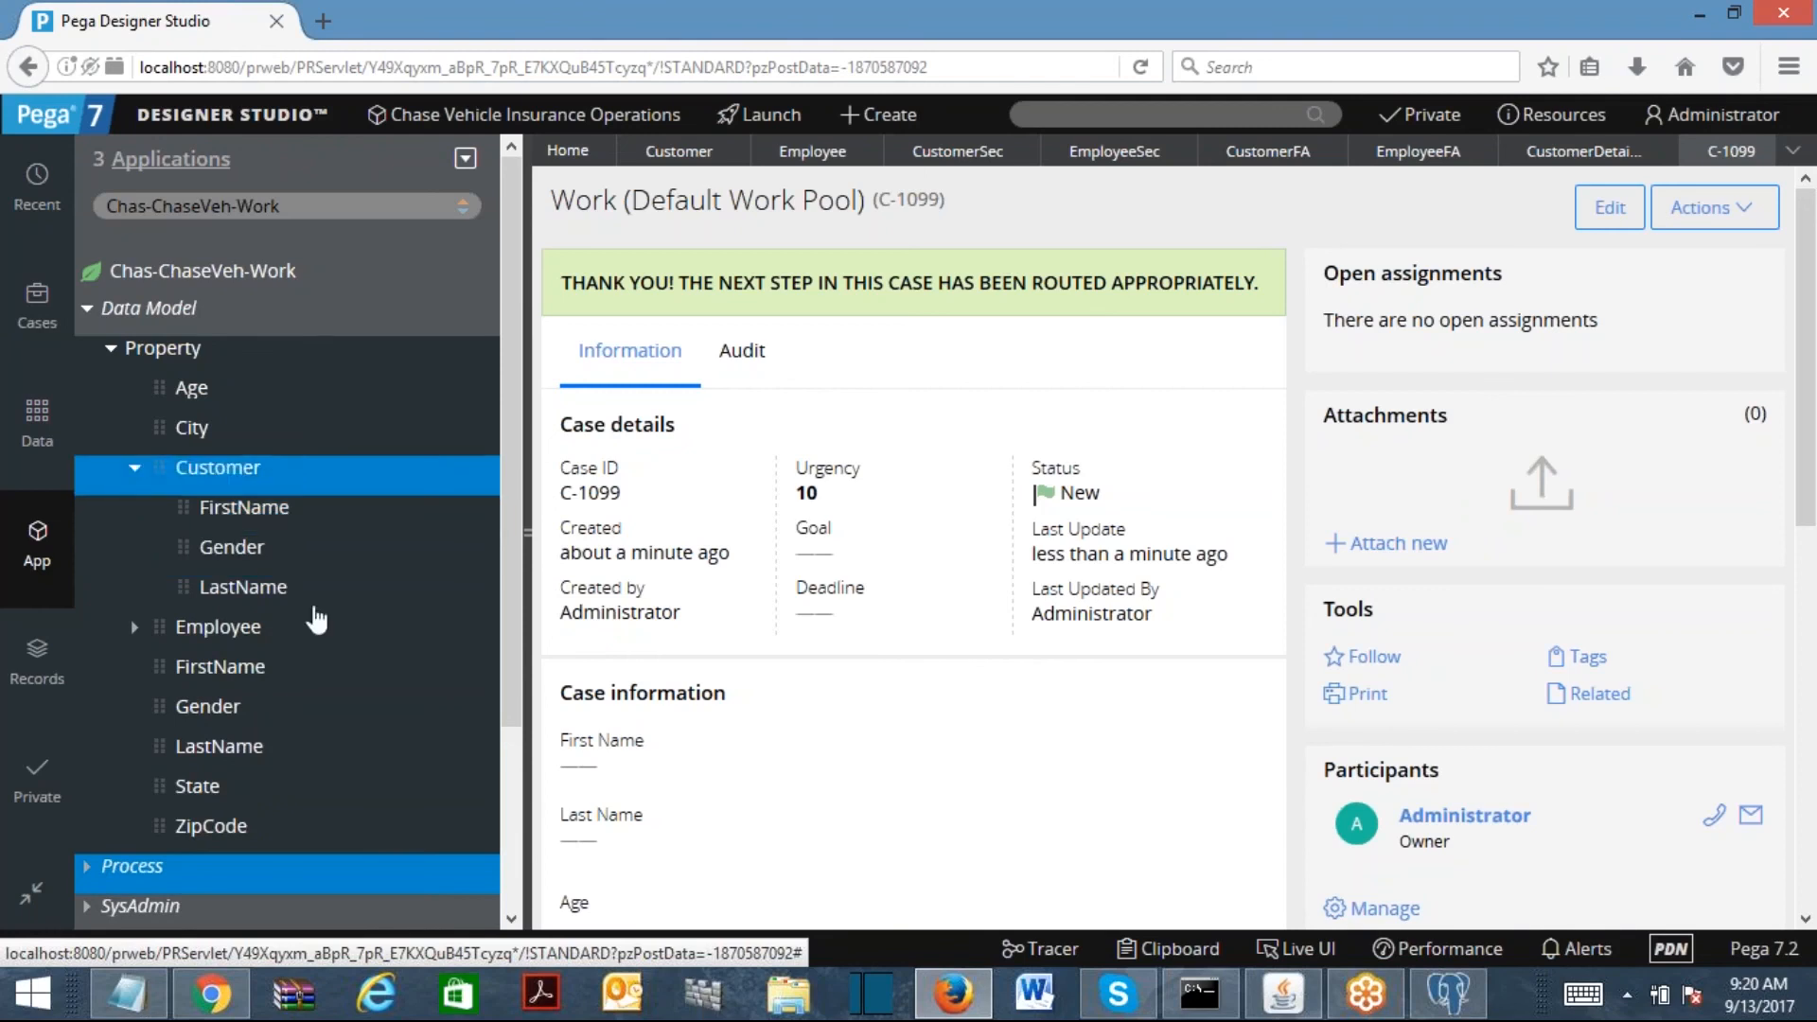
click(135, 627)
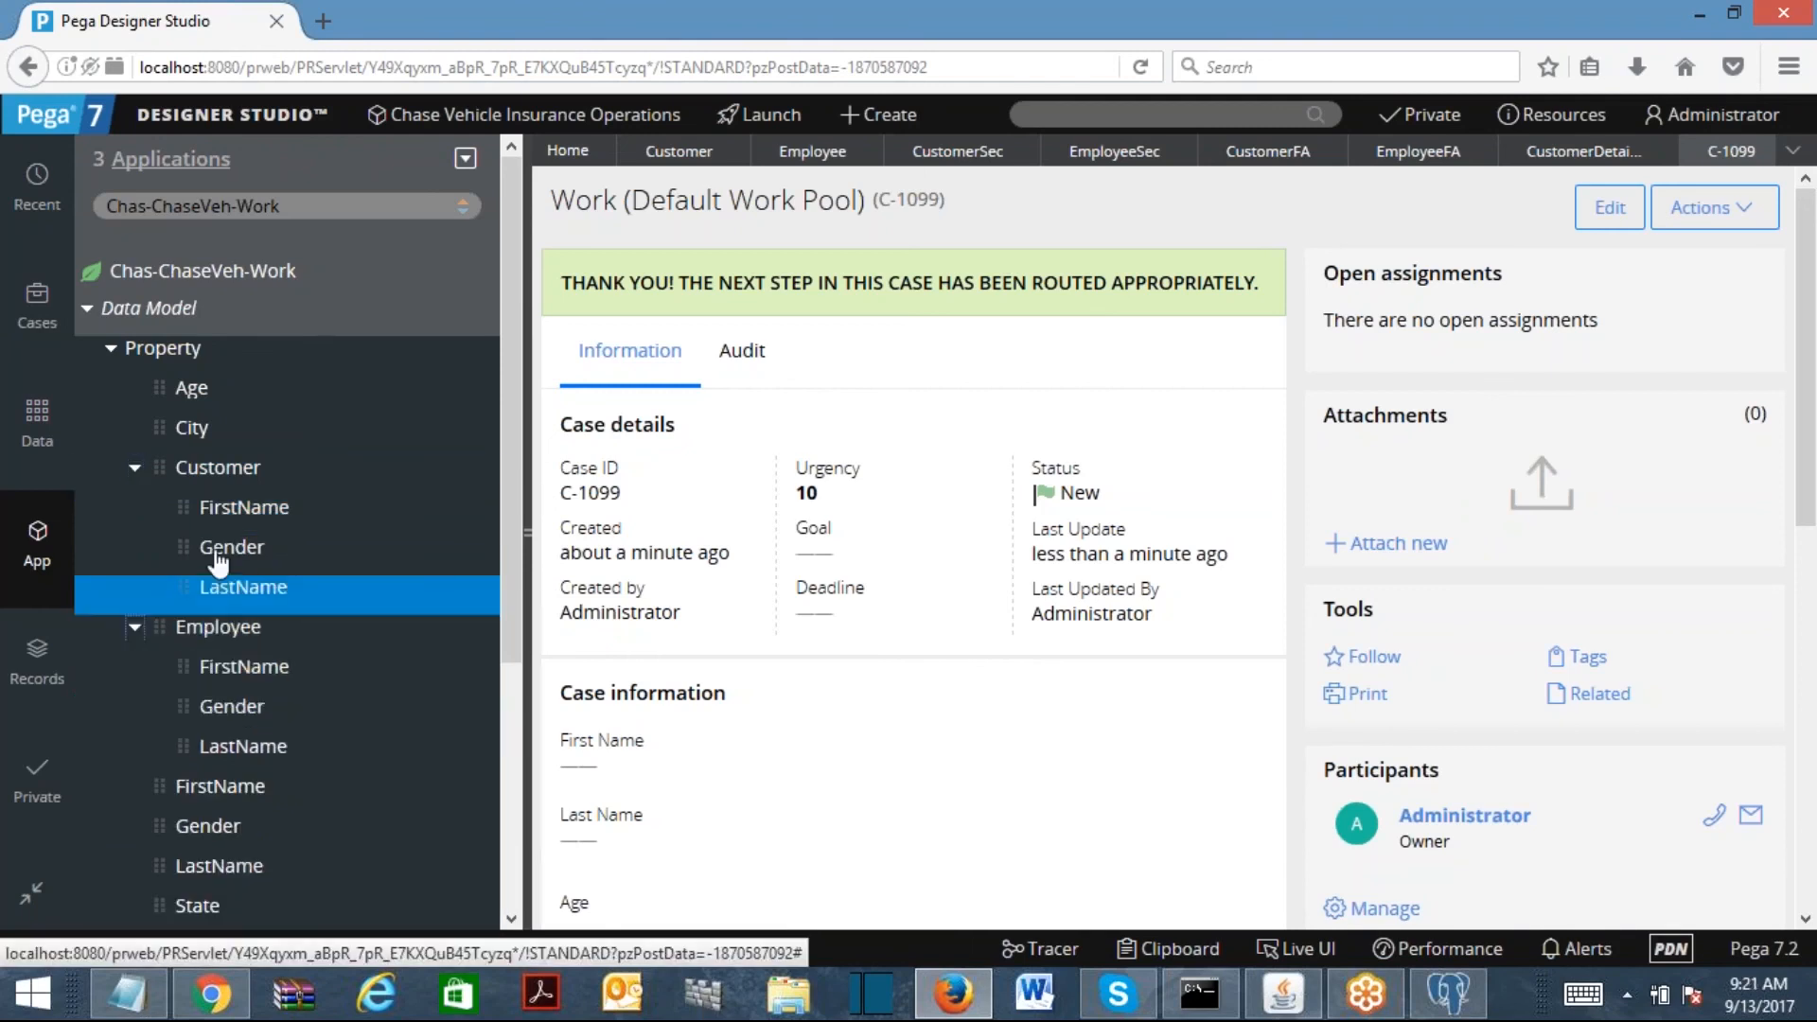
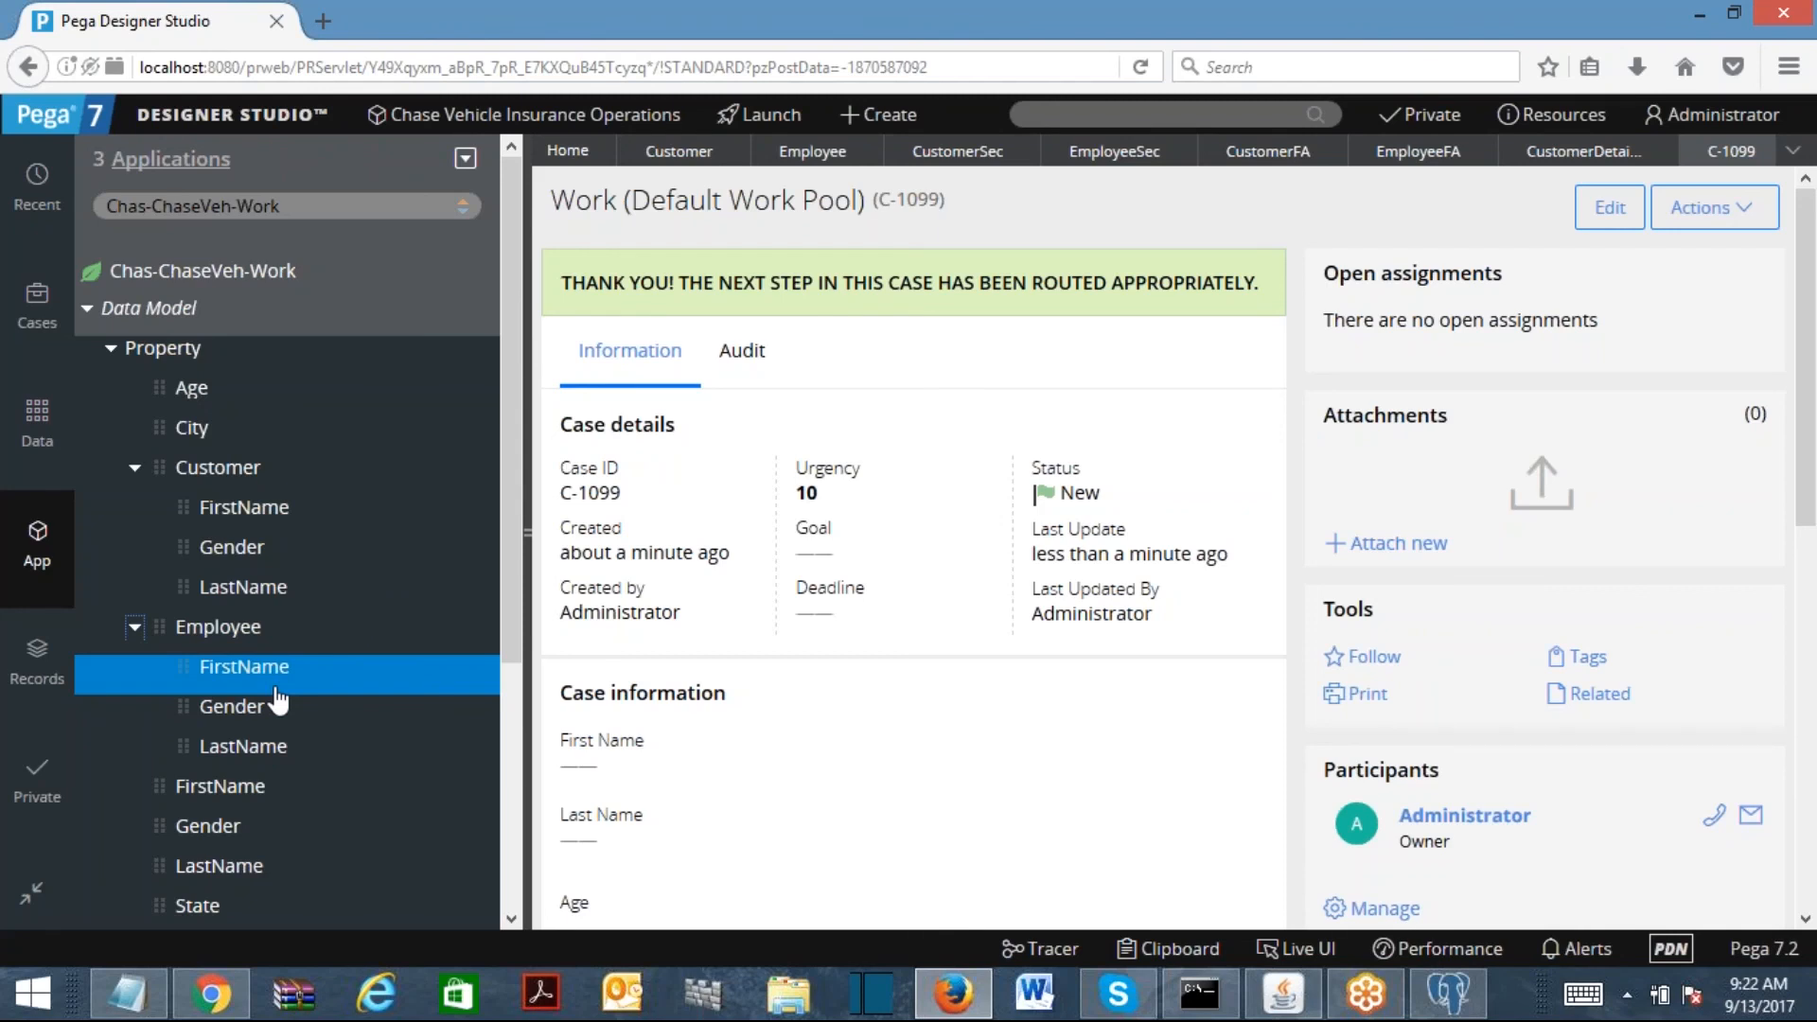
Step: Load Chas-ChaseVeh-Data-Person in App Explorer by replacing the Work ending with Data
double_click(359, 216)
key(BackSpace)
text(Data)
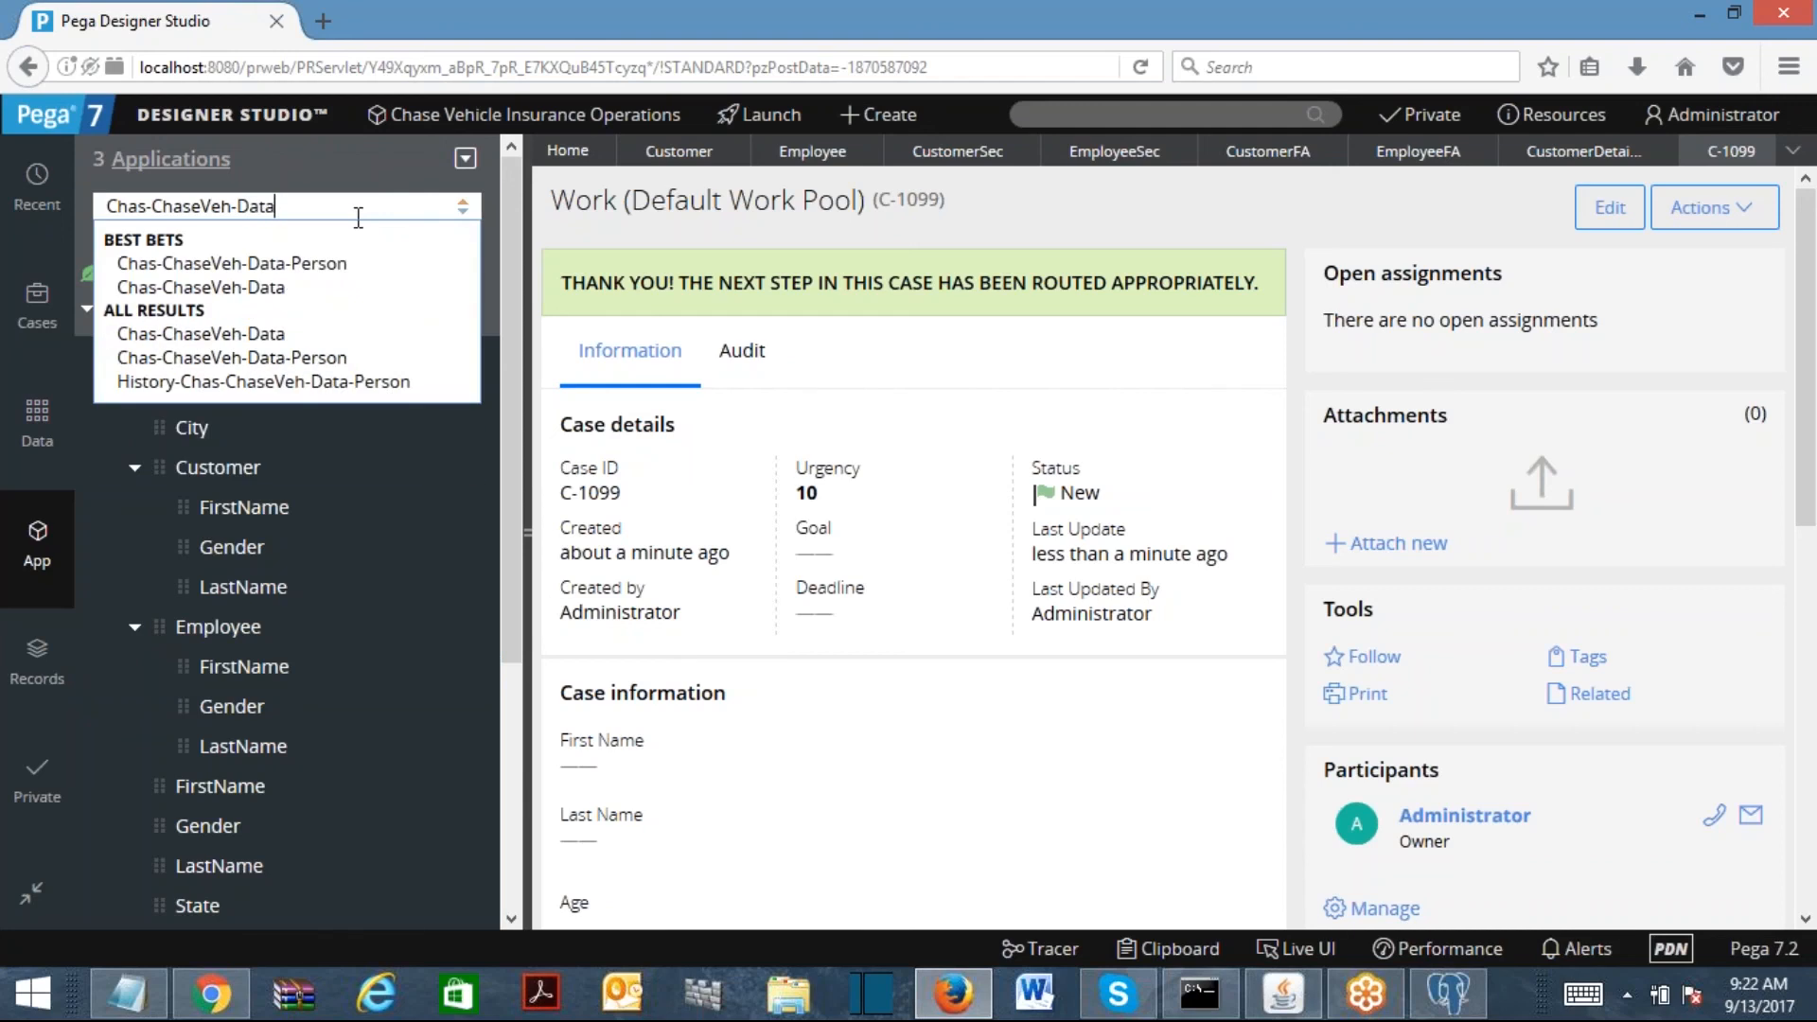
click(326, 265)
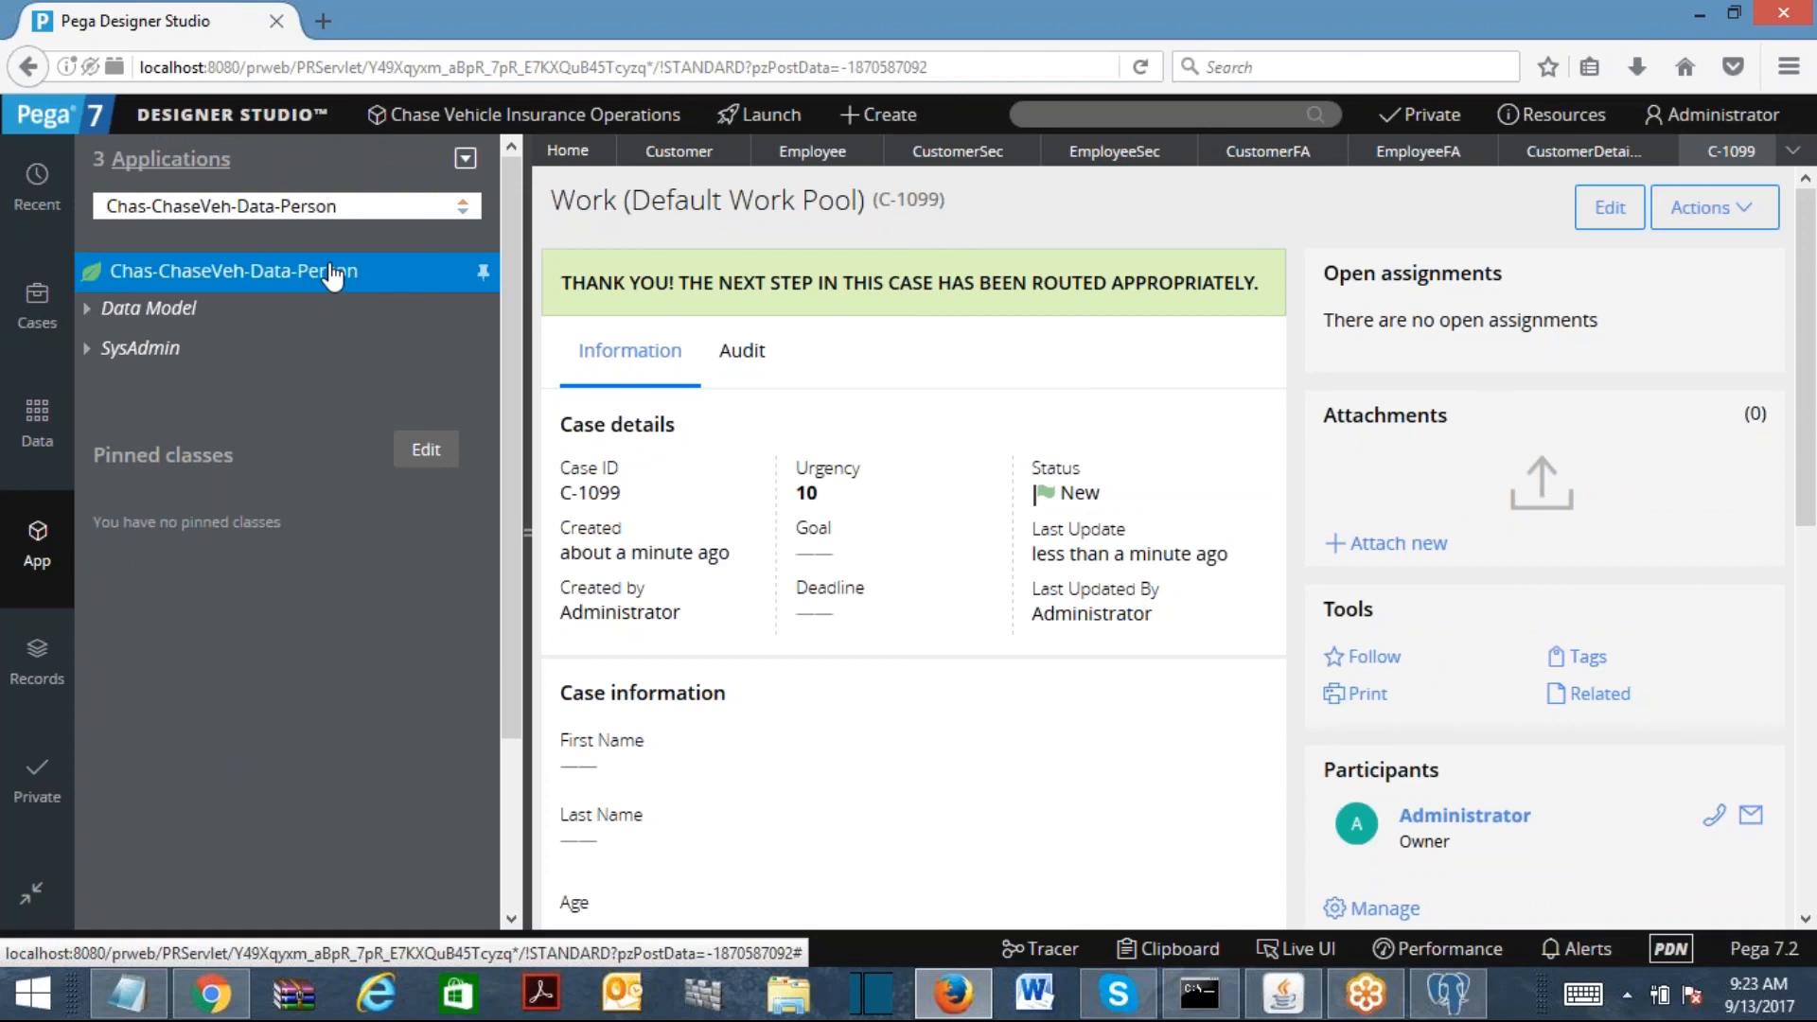
Step: Try loading the Chas-ChaseVeh-Data class and the incomplete Chas-ChaseVeh-Data- class
drag(275, 206, 338, 206)
key(BackSpace)
key(Return)
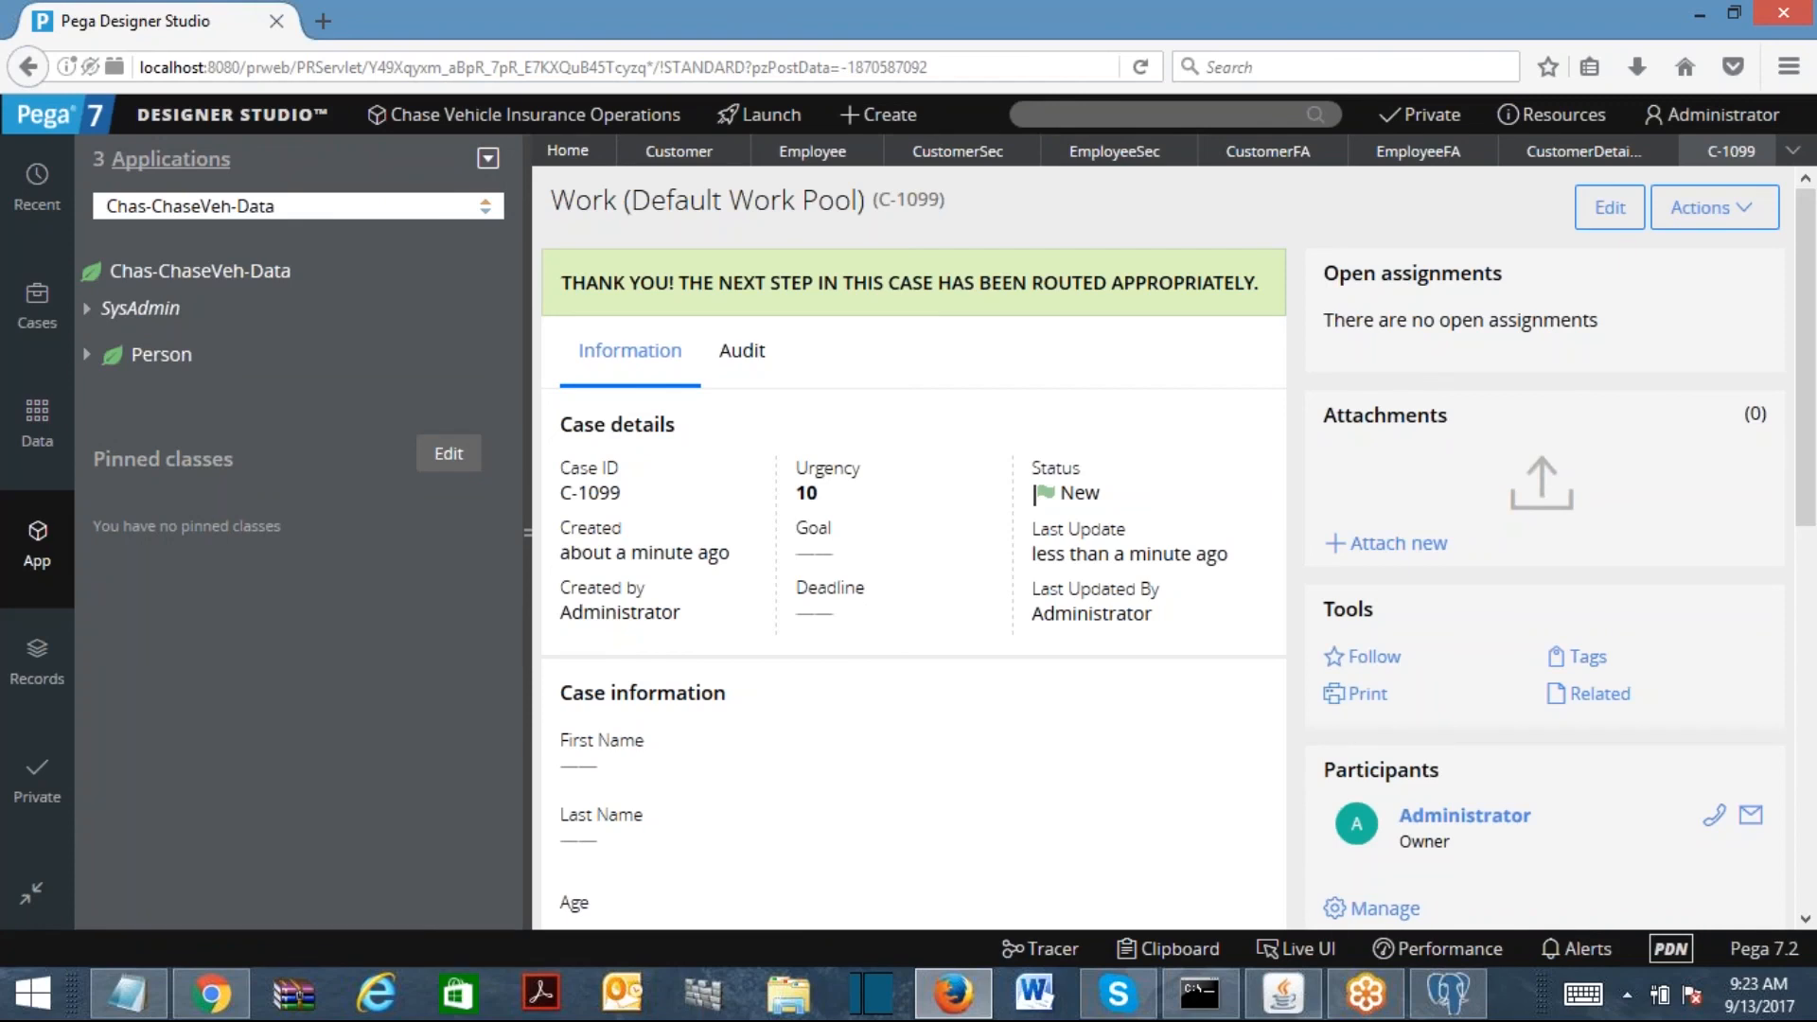
text(-)
key(Return)
Step: Reload Chas-ChaseVeh-Data-Person from Best Bets and bring up its class actions
click(334, 216)
text(Per)
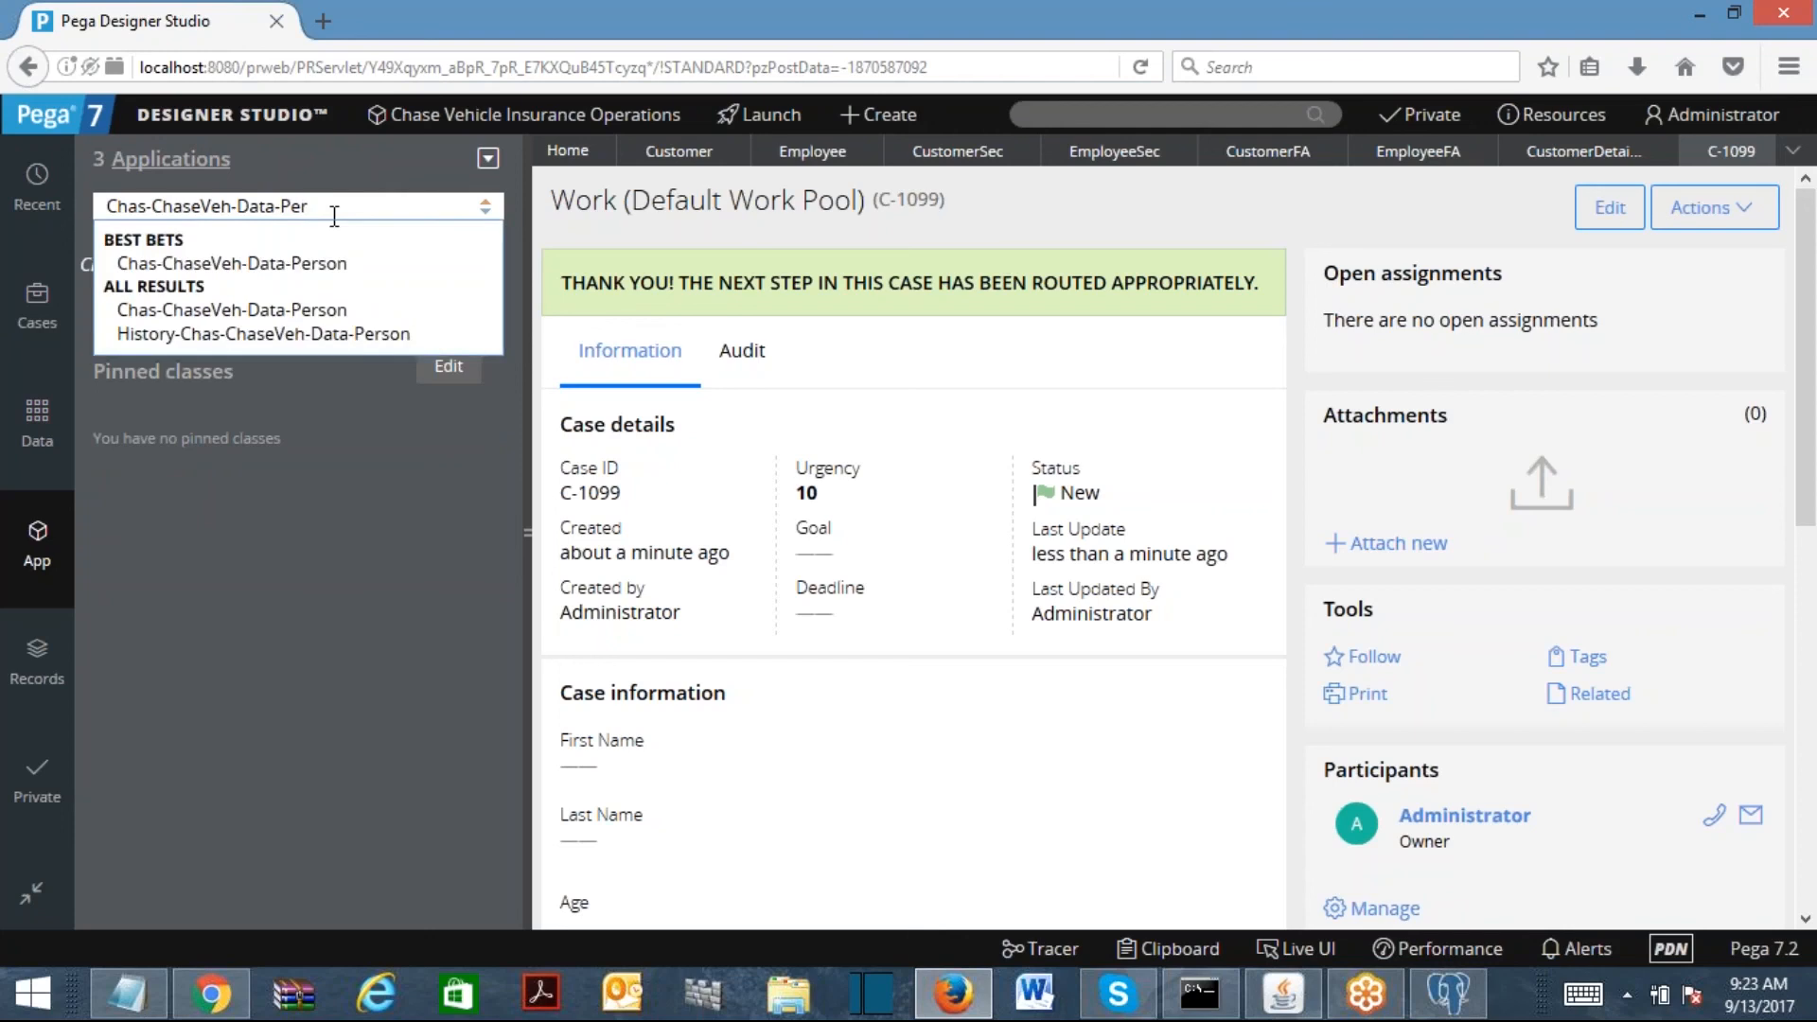
click(322, 300)
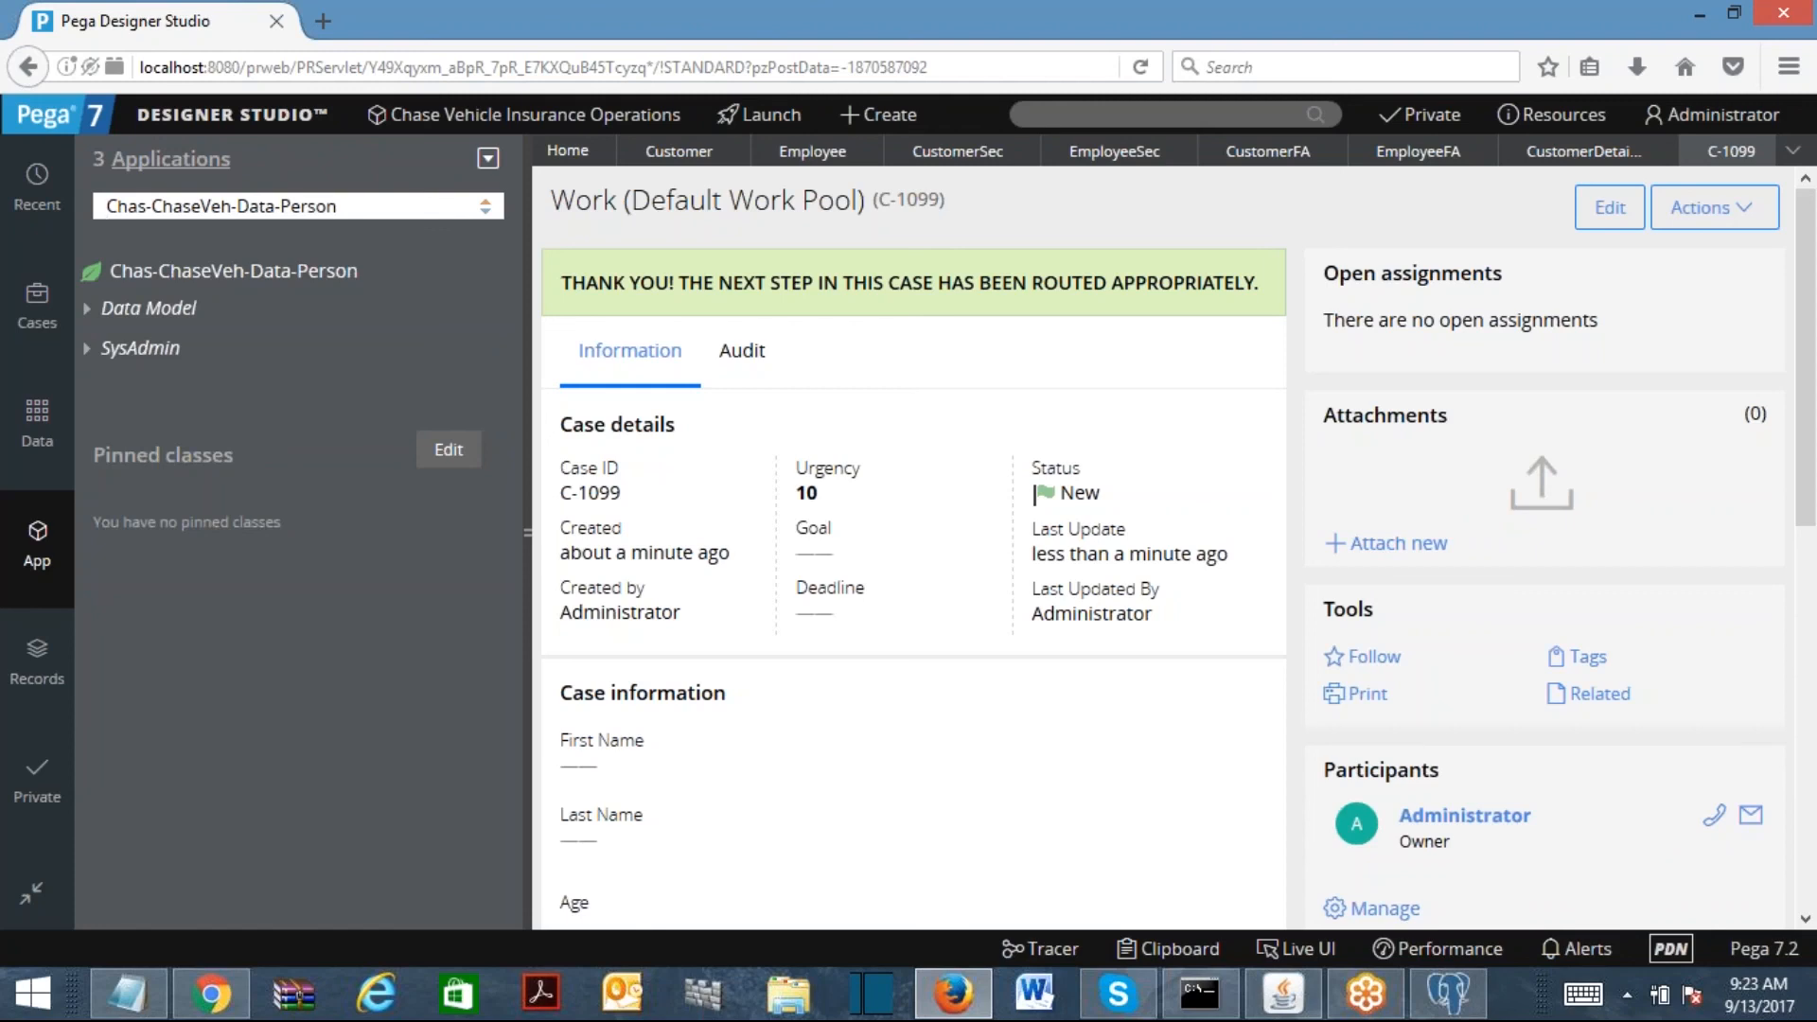
right_click(324, 282)
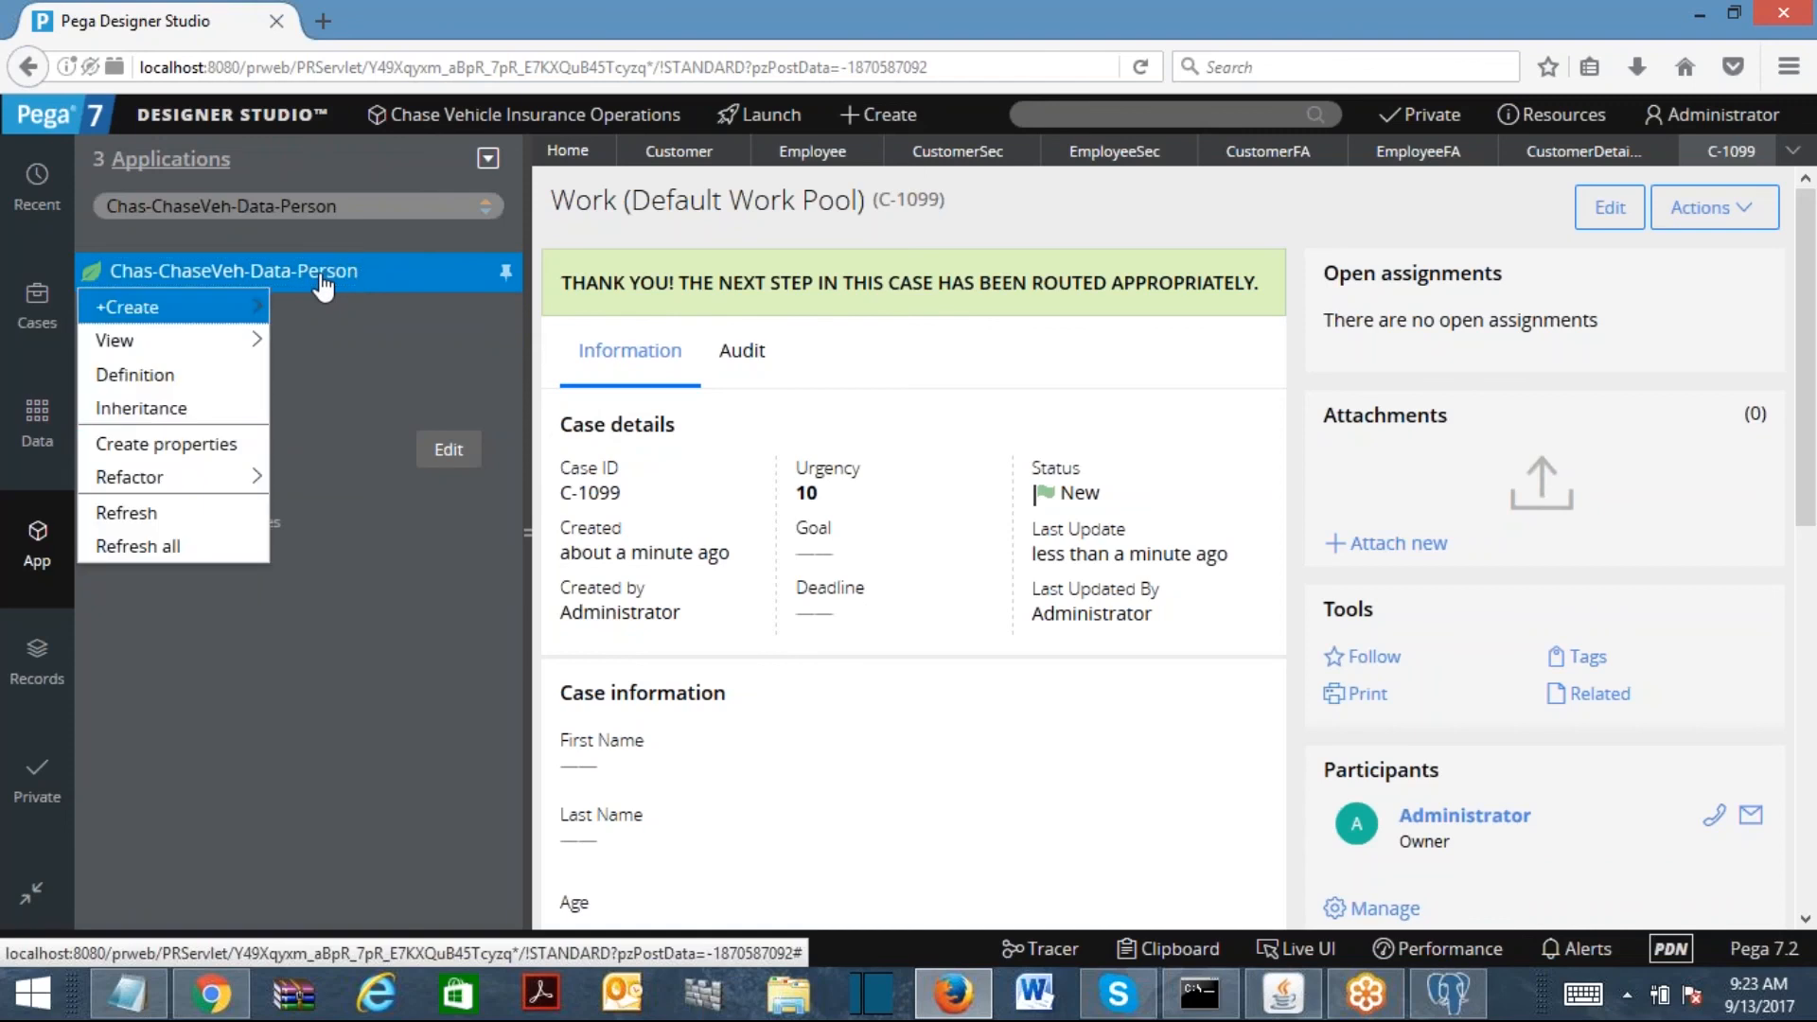
Step: Open the Chas-ChaseVeh-Data-Person definition and inspect its version and class group options
click(237, 376)
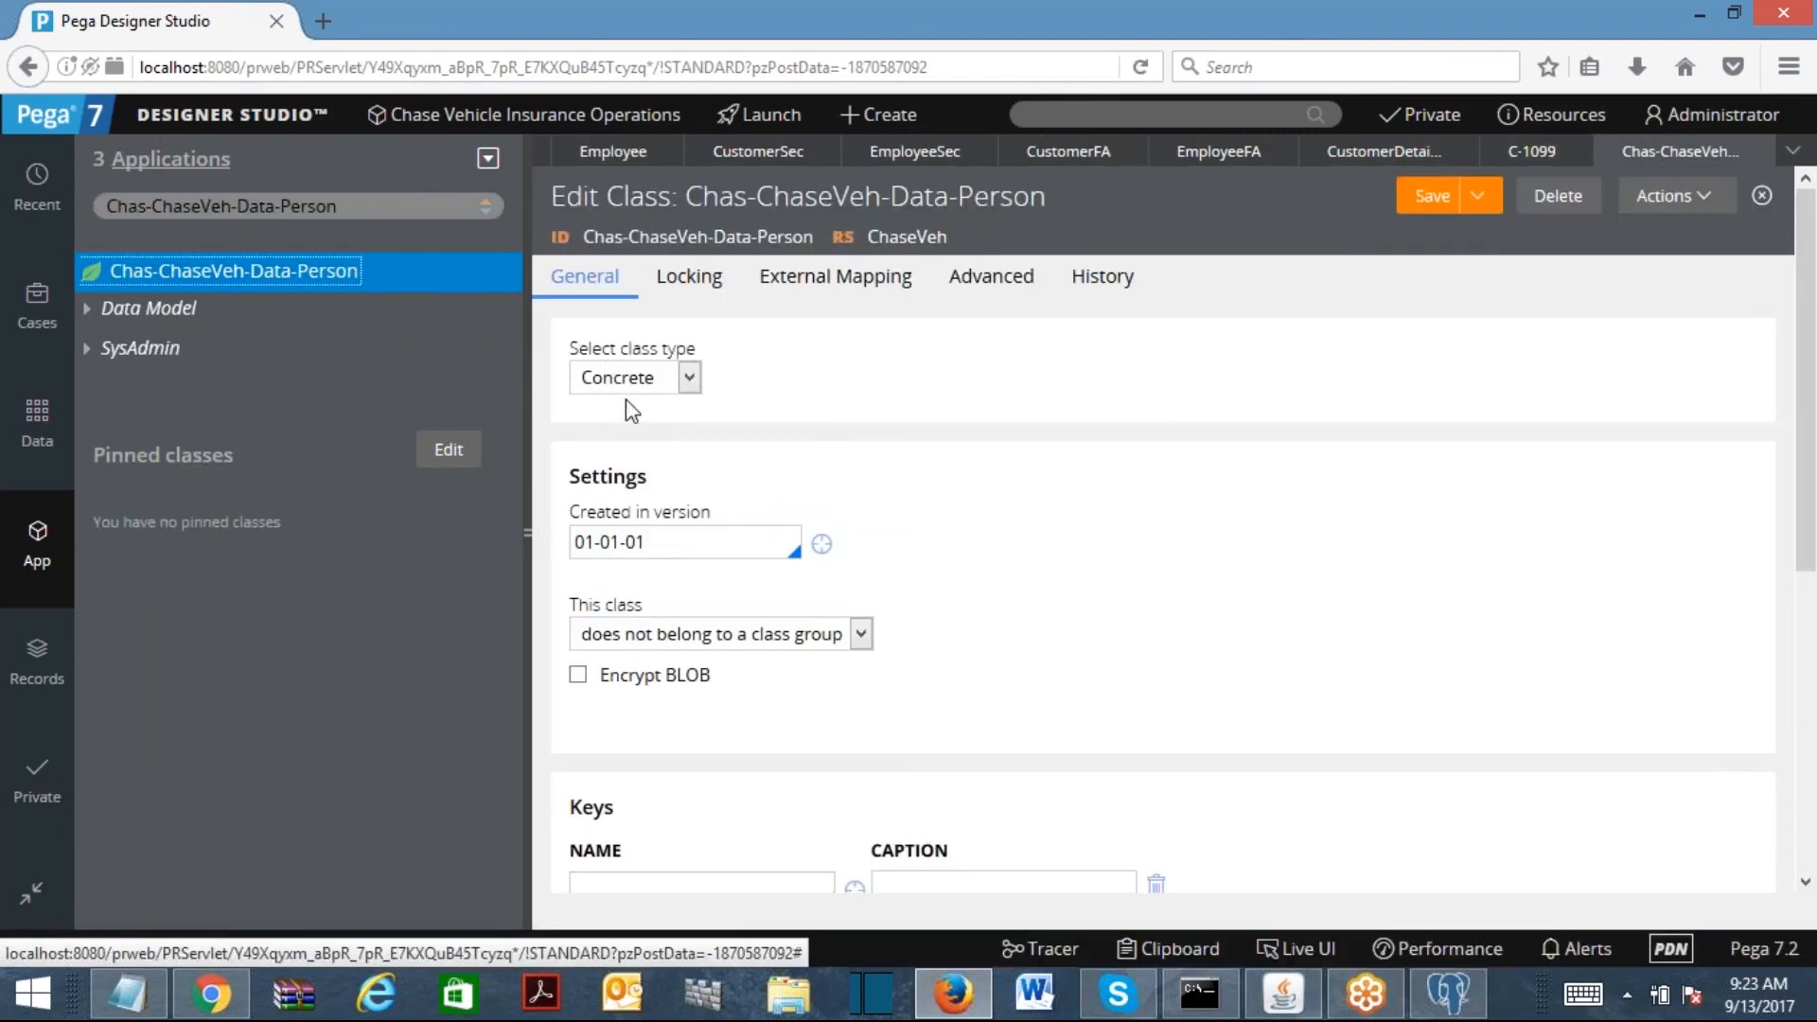
click(655, 551)
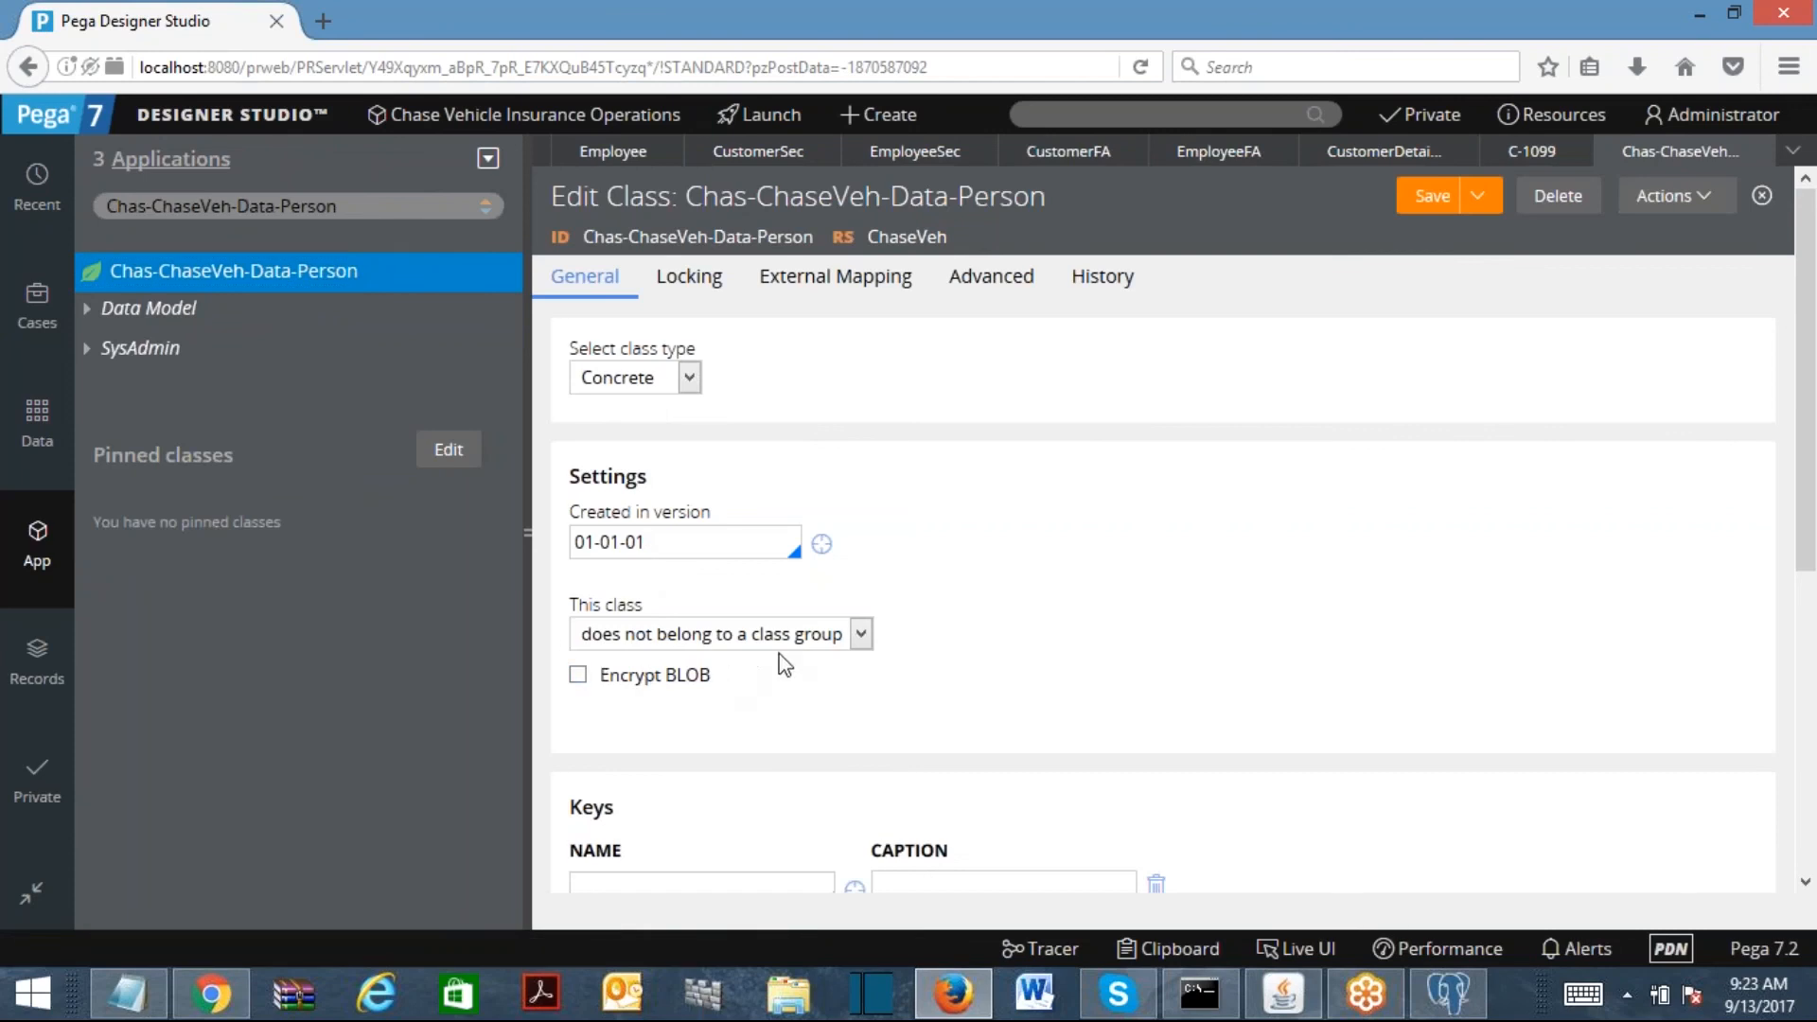
click(823, 642)
click(954, 480)
Step: Load the Chas-ChaseVeh-Work class and open its definition
click(240, 205)
key(shift+End)
text(Work)
key(Return)
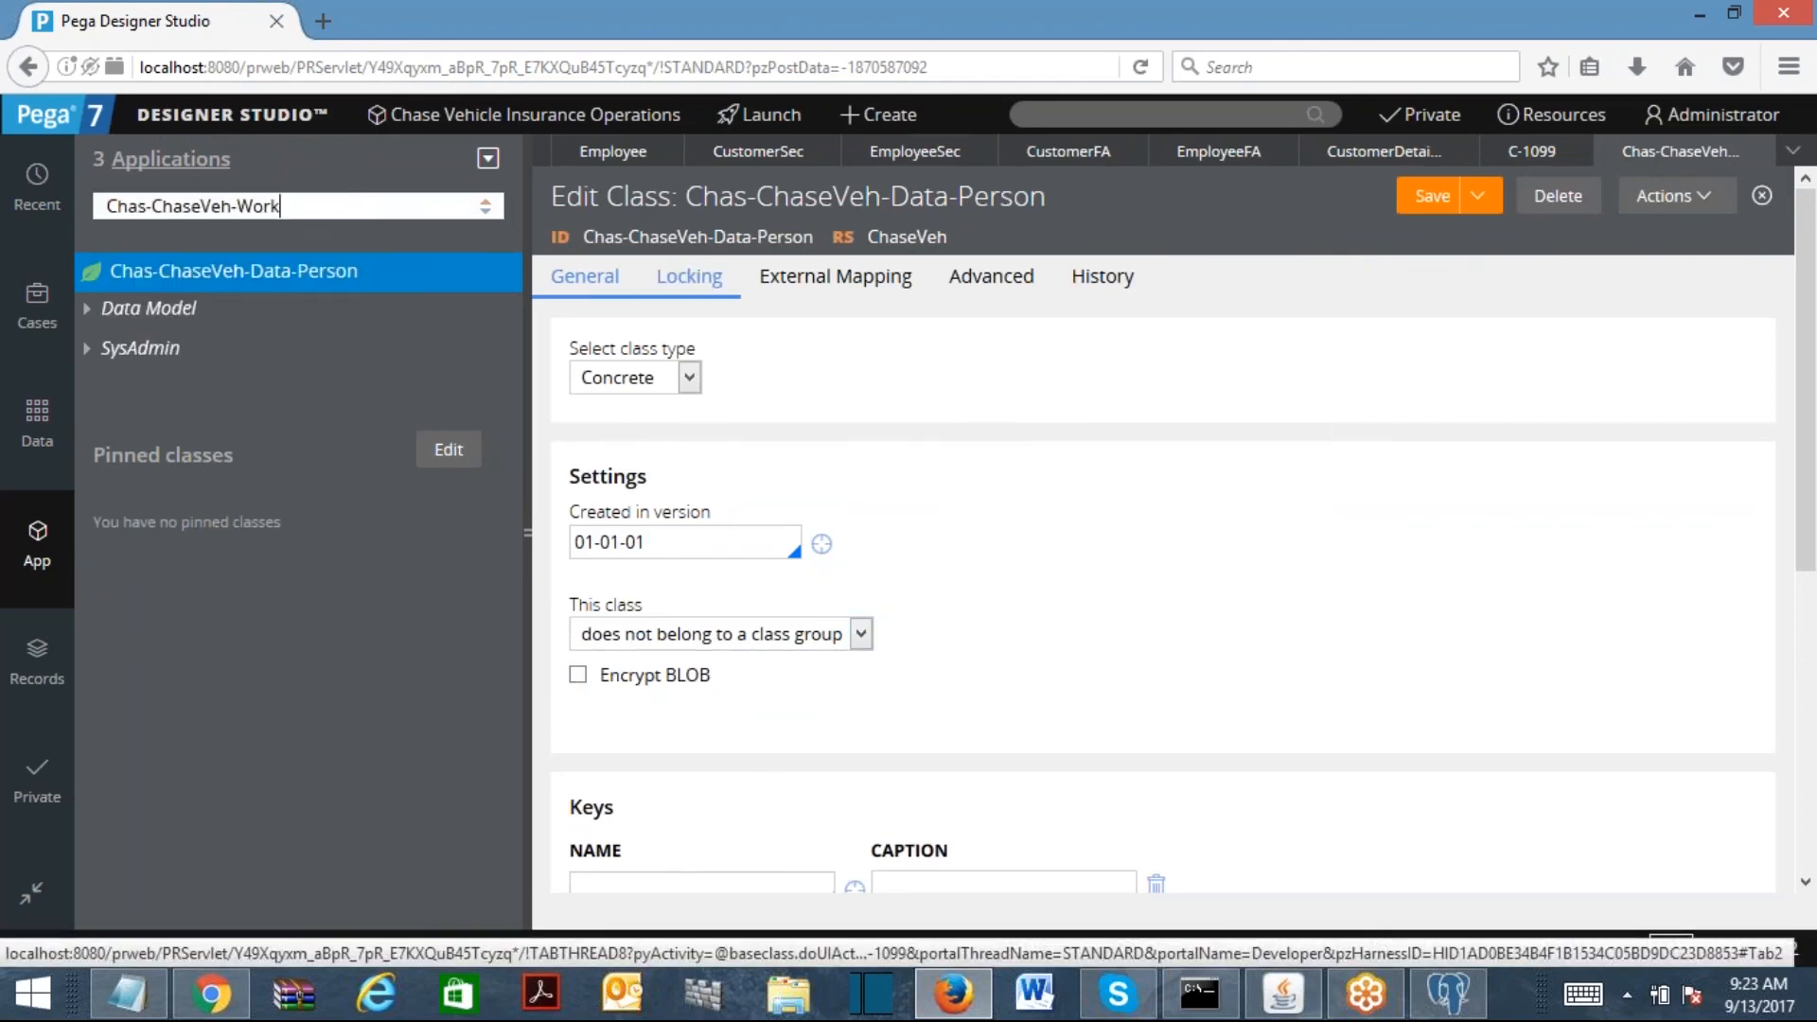
right_click(166, 275)
click(162, 375)
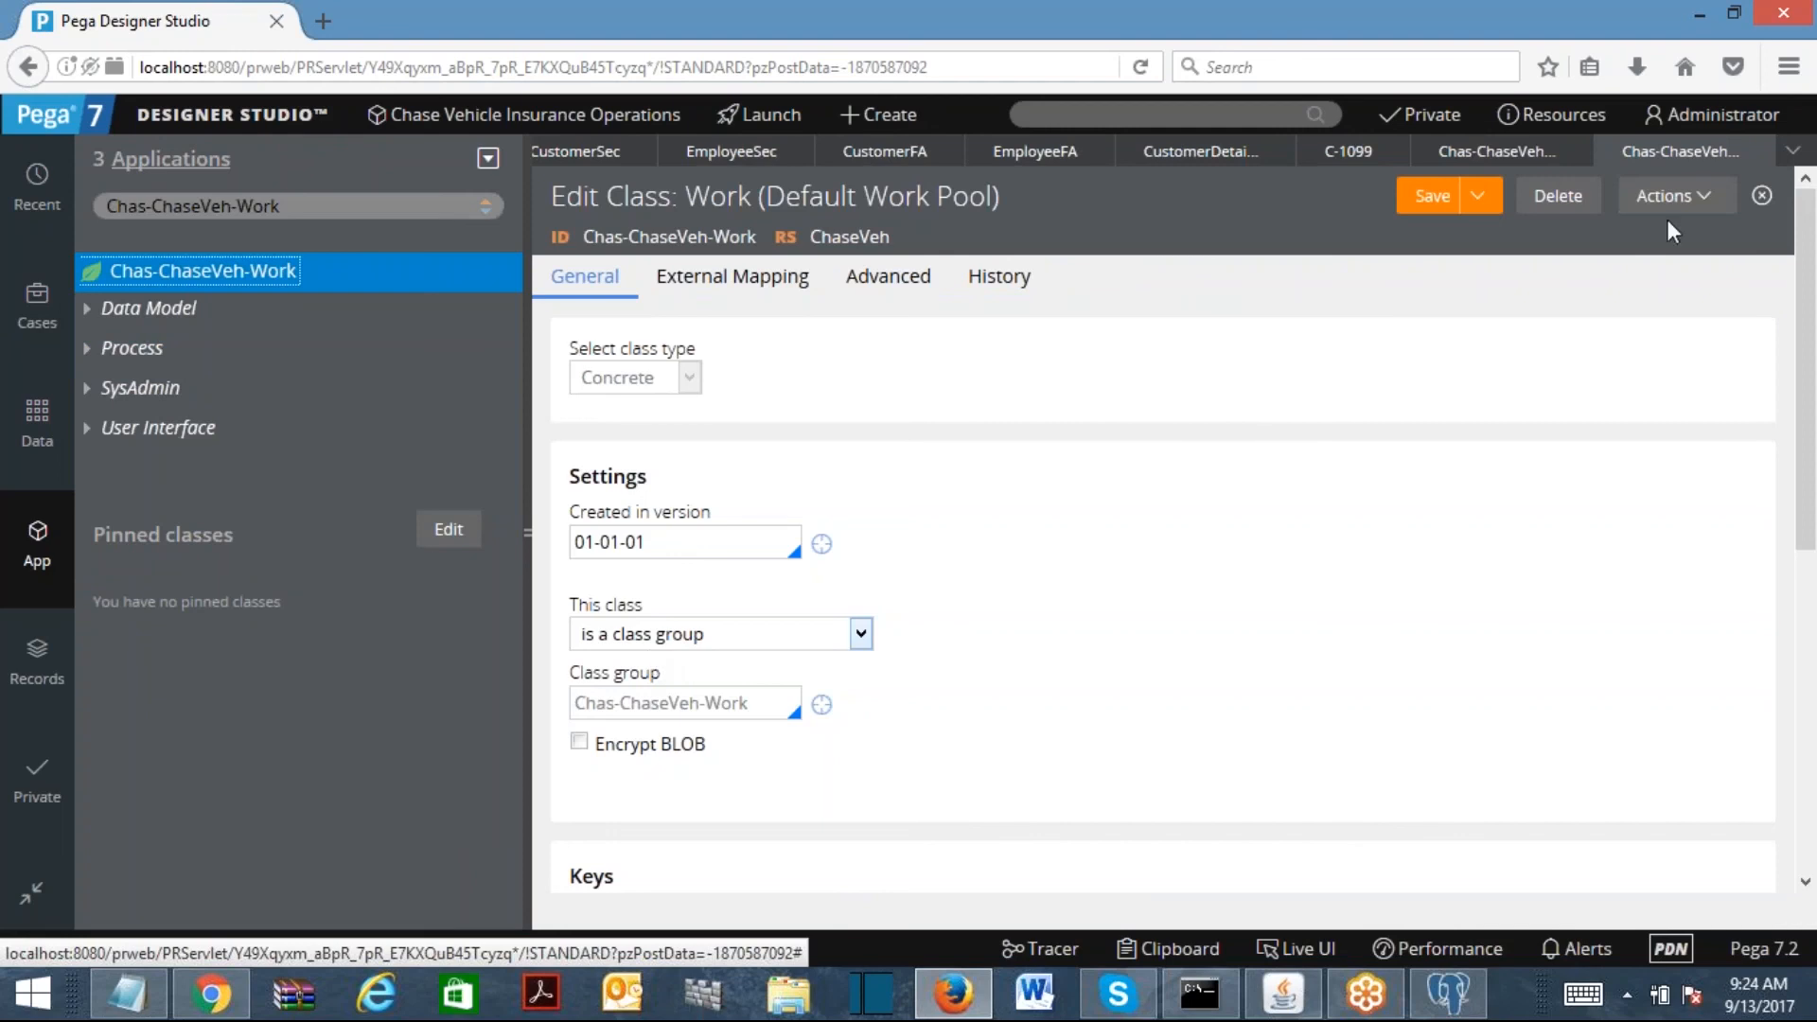
Step: Load the Chas-ChaseVeh-Data root class and open its definition
click(1522, 156)
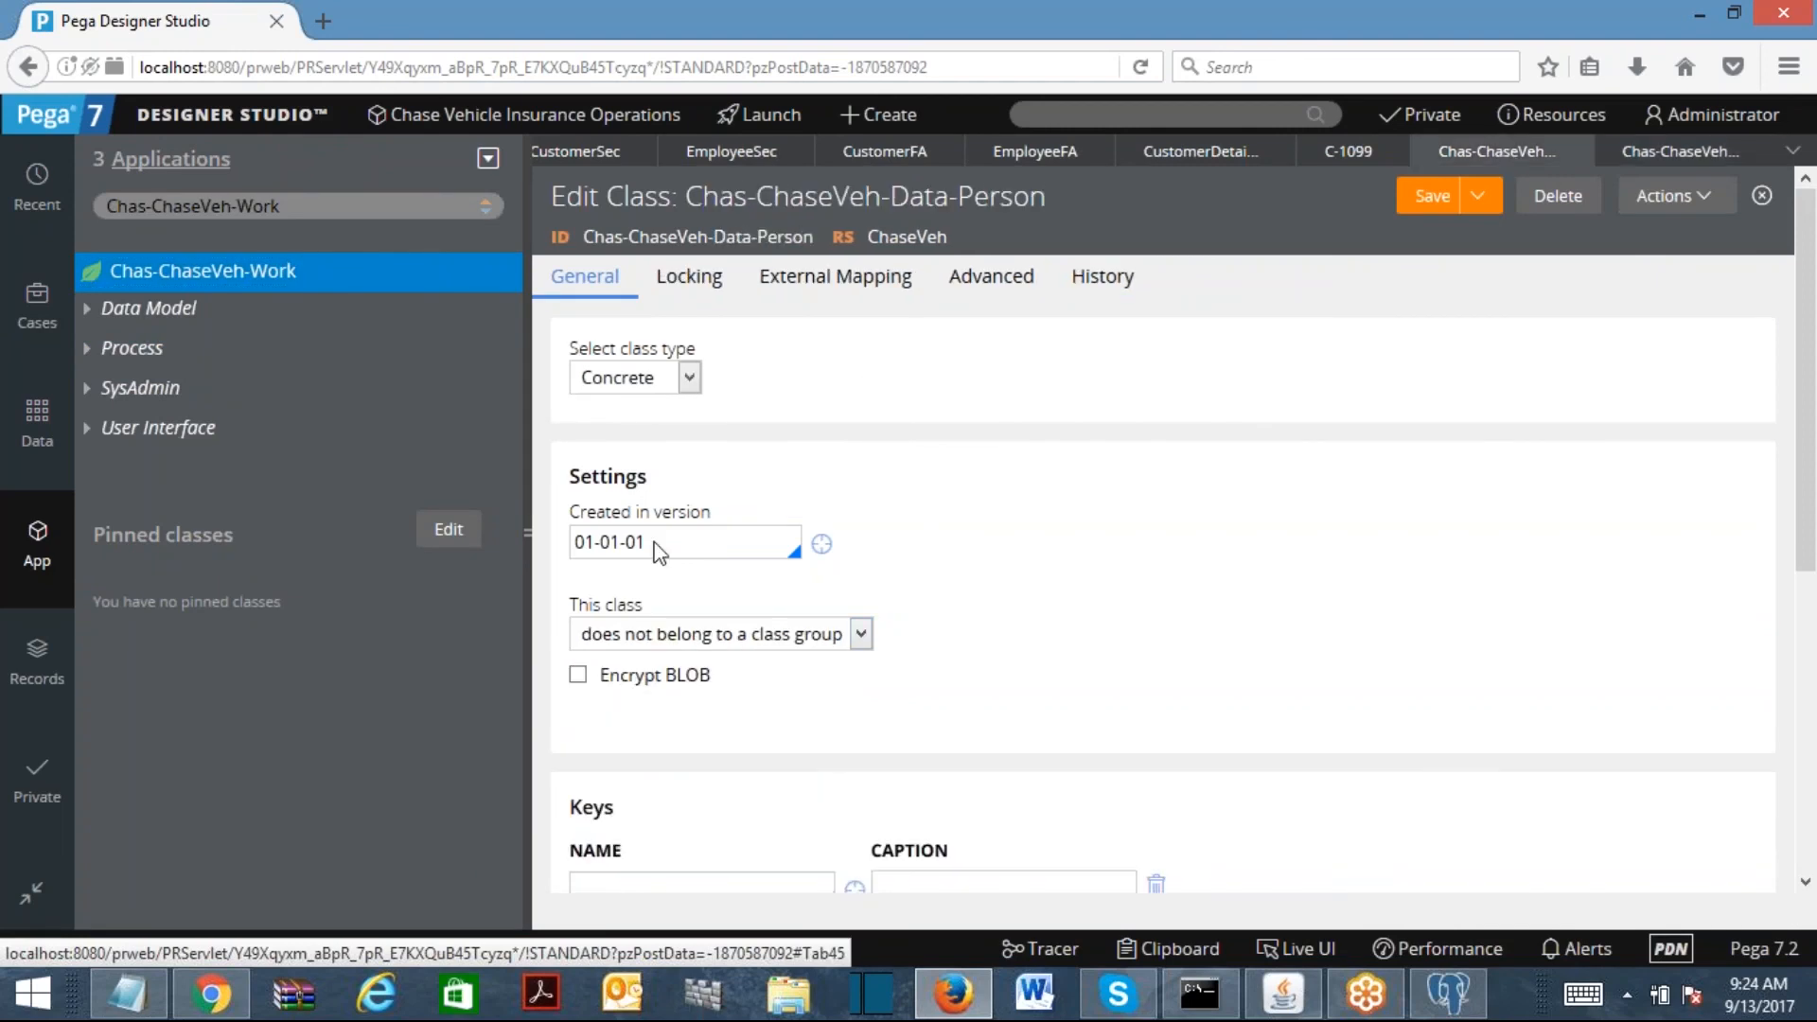
click(292, 204)
key(BackSpace)
key(BackSpace)
key(BackSpace)
key(BackSpace)
text(Data)
click(322, 284)
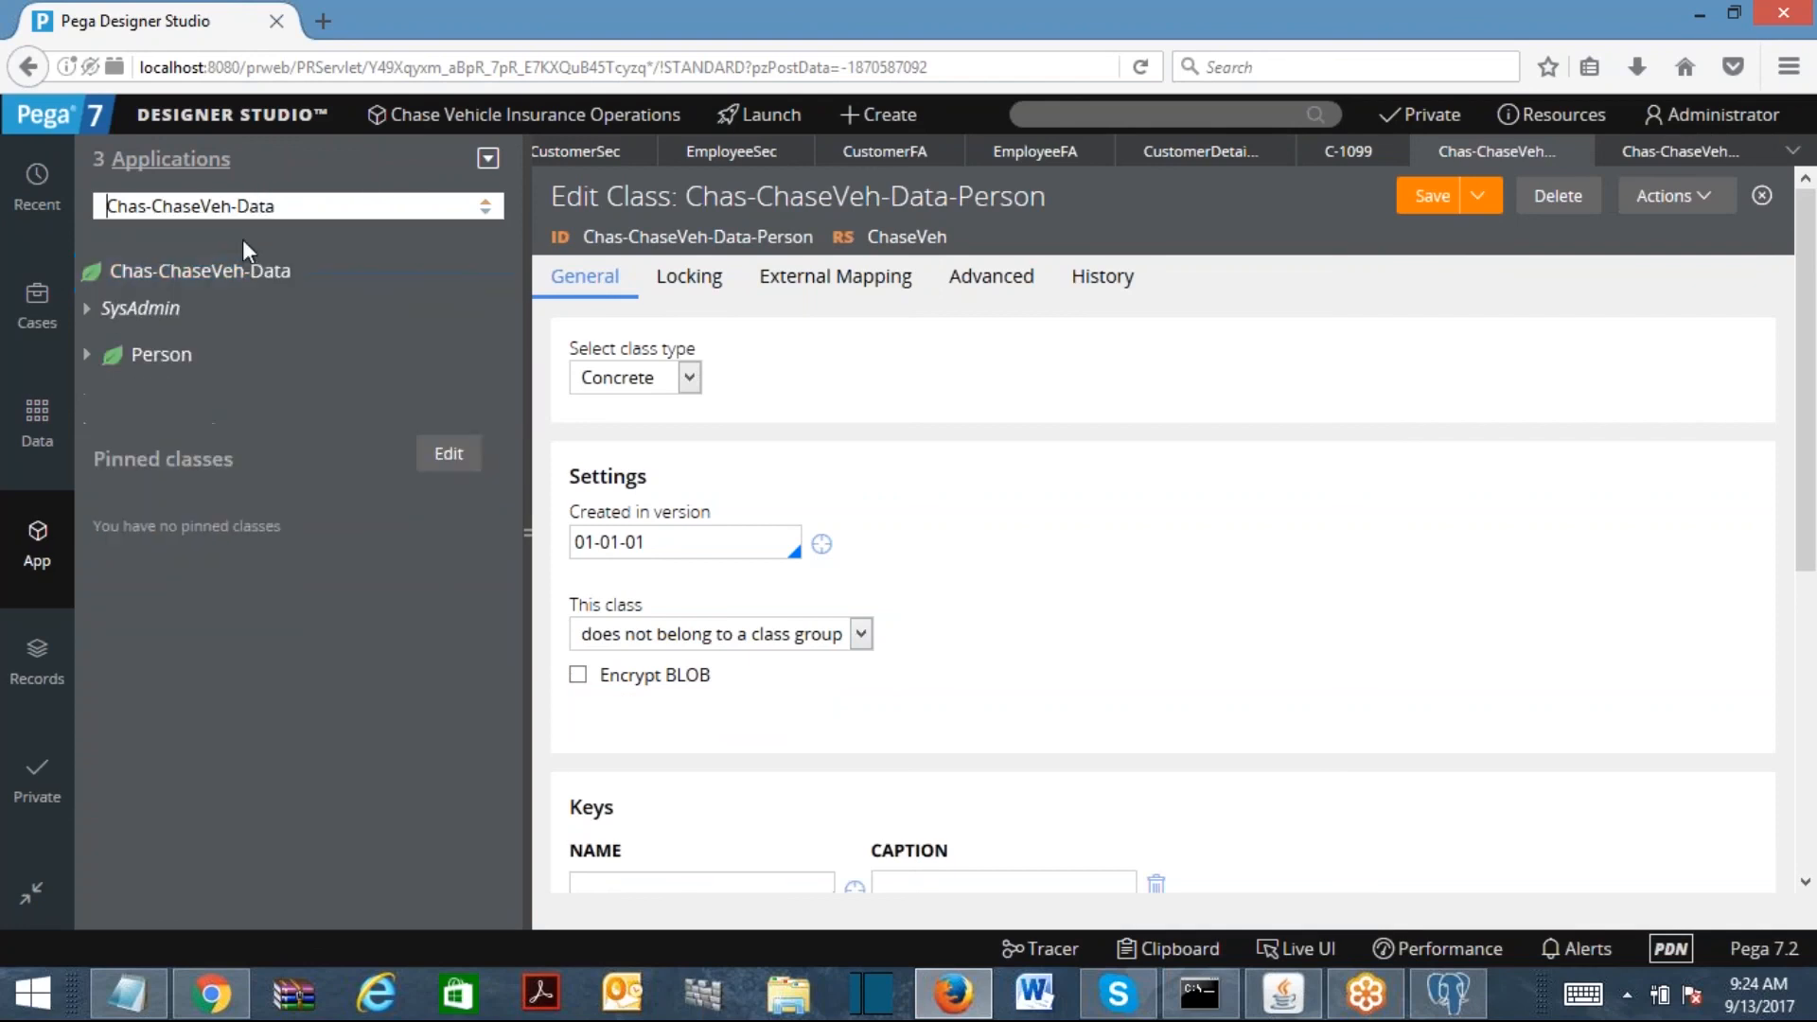
click(232, 265)
right_click(168, 279)
click(172, 371)
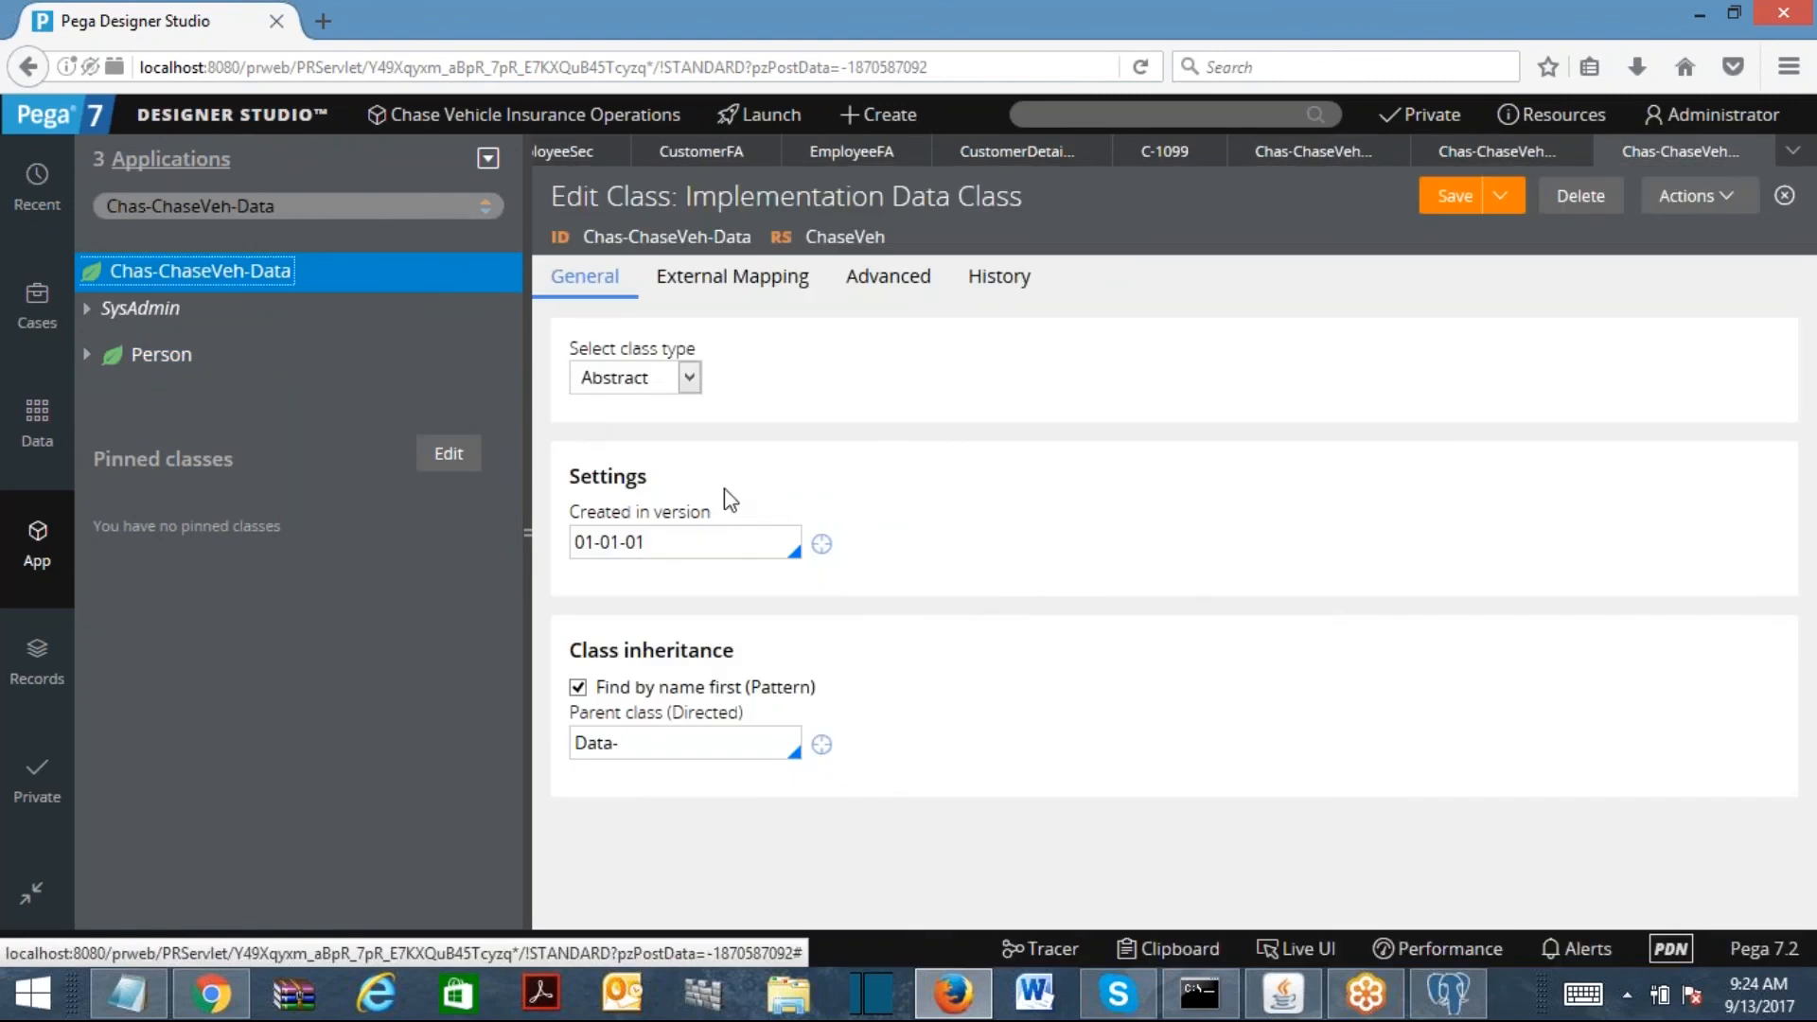
Step: Compare the definitions, select the Chas-ChaseVeh-Data-Person class ID, and select all Notepad text
click(1487, 153)
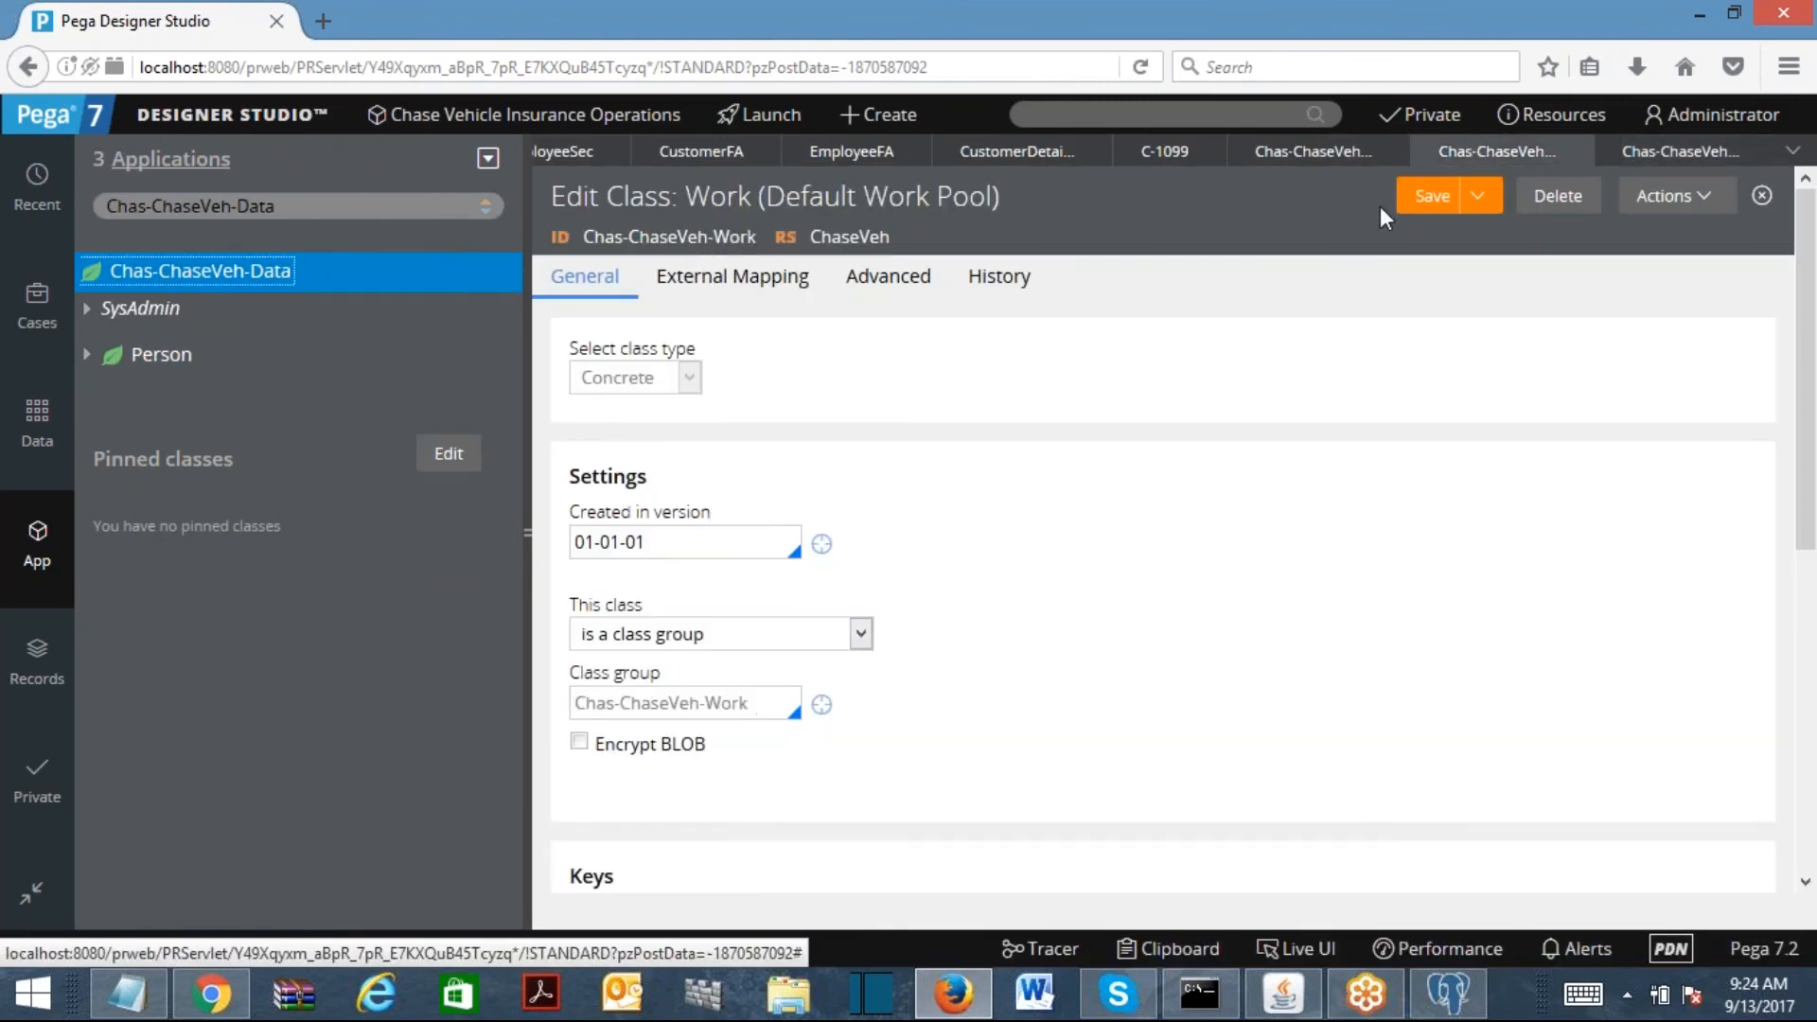
click(1325, 153)
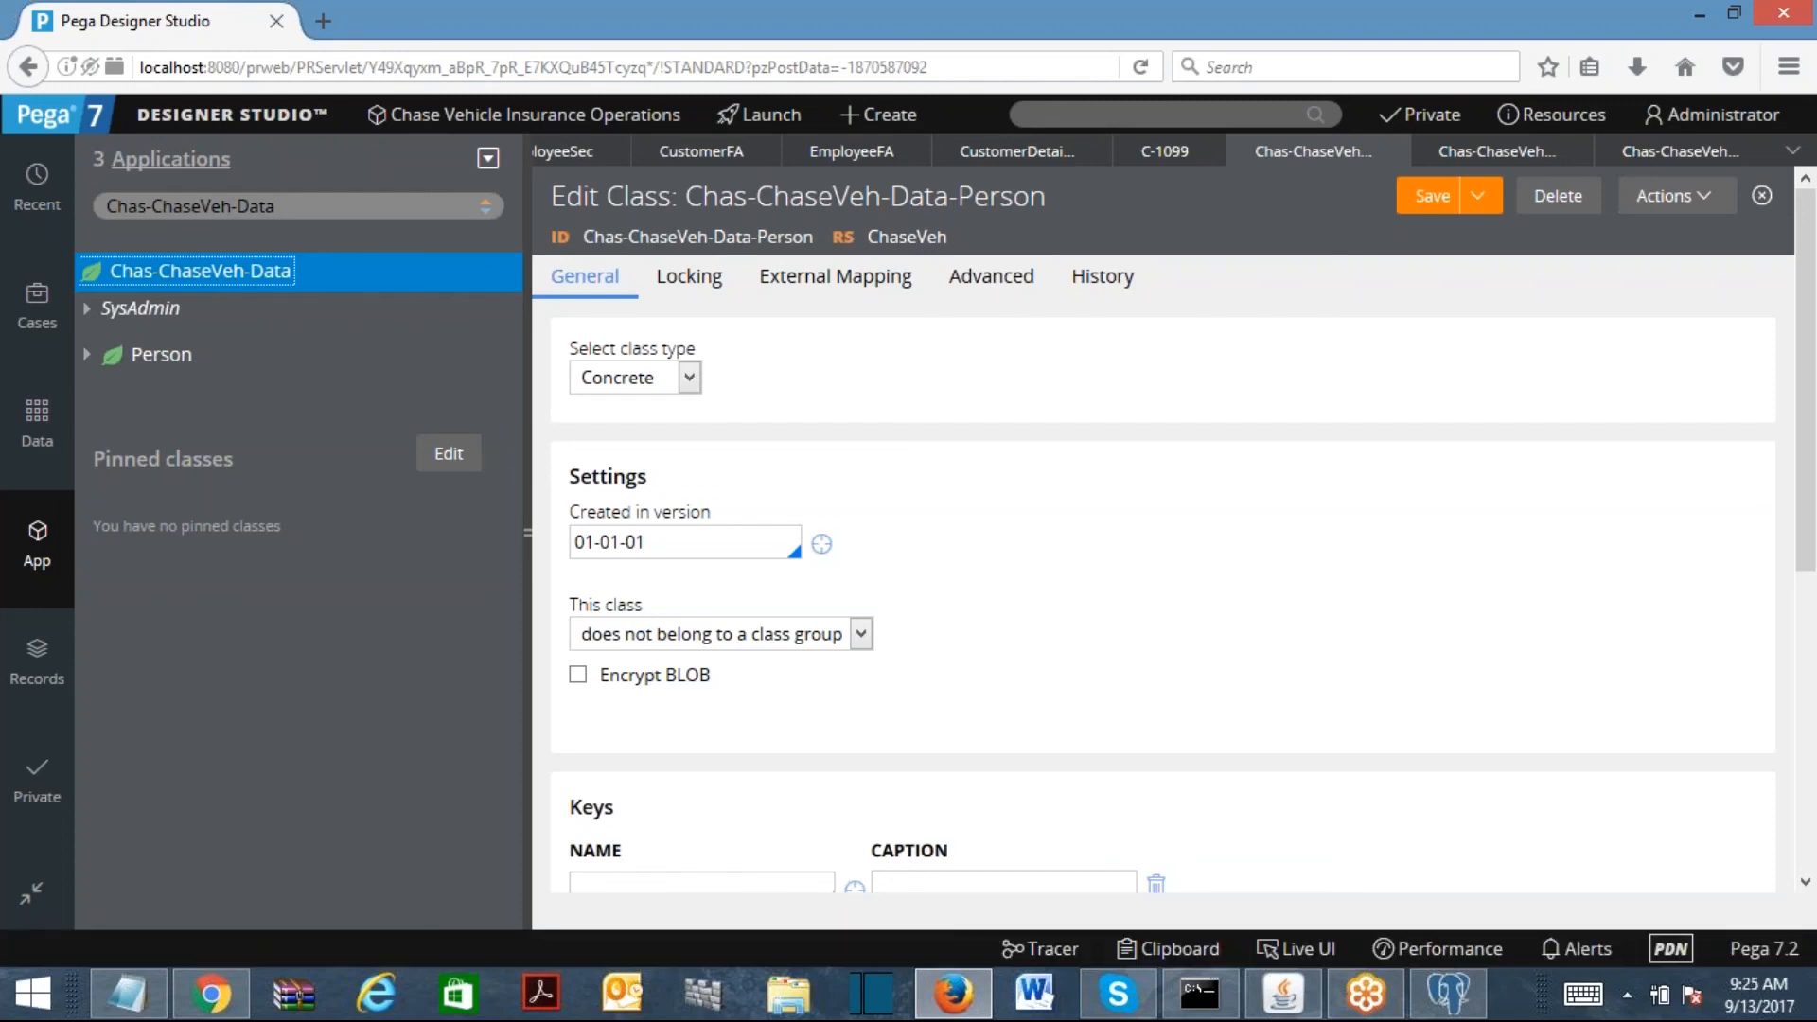
drag(812, 236, 584, 237)
key(ctrl+c)
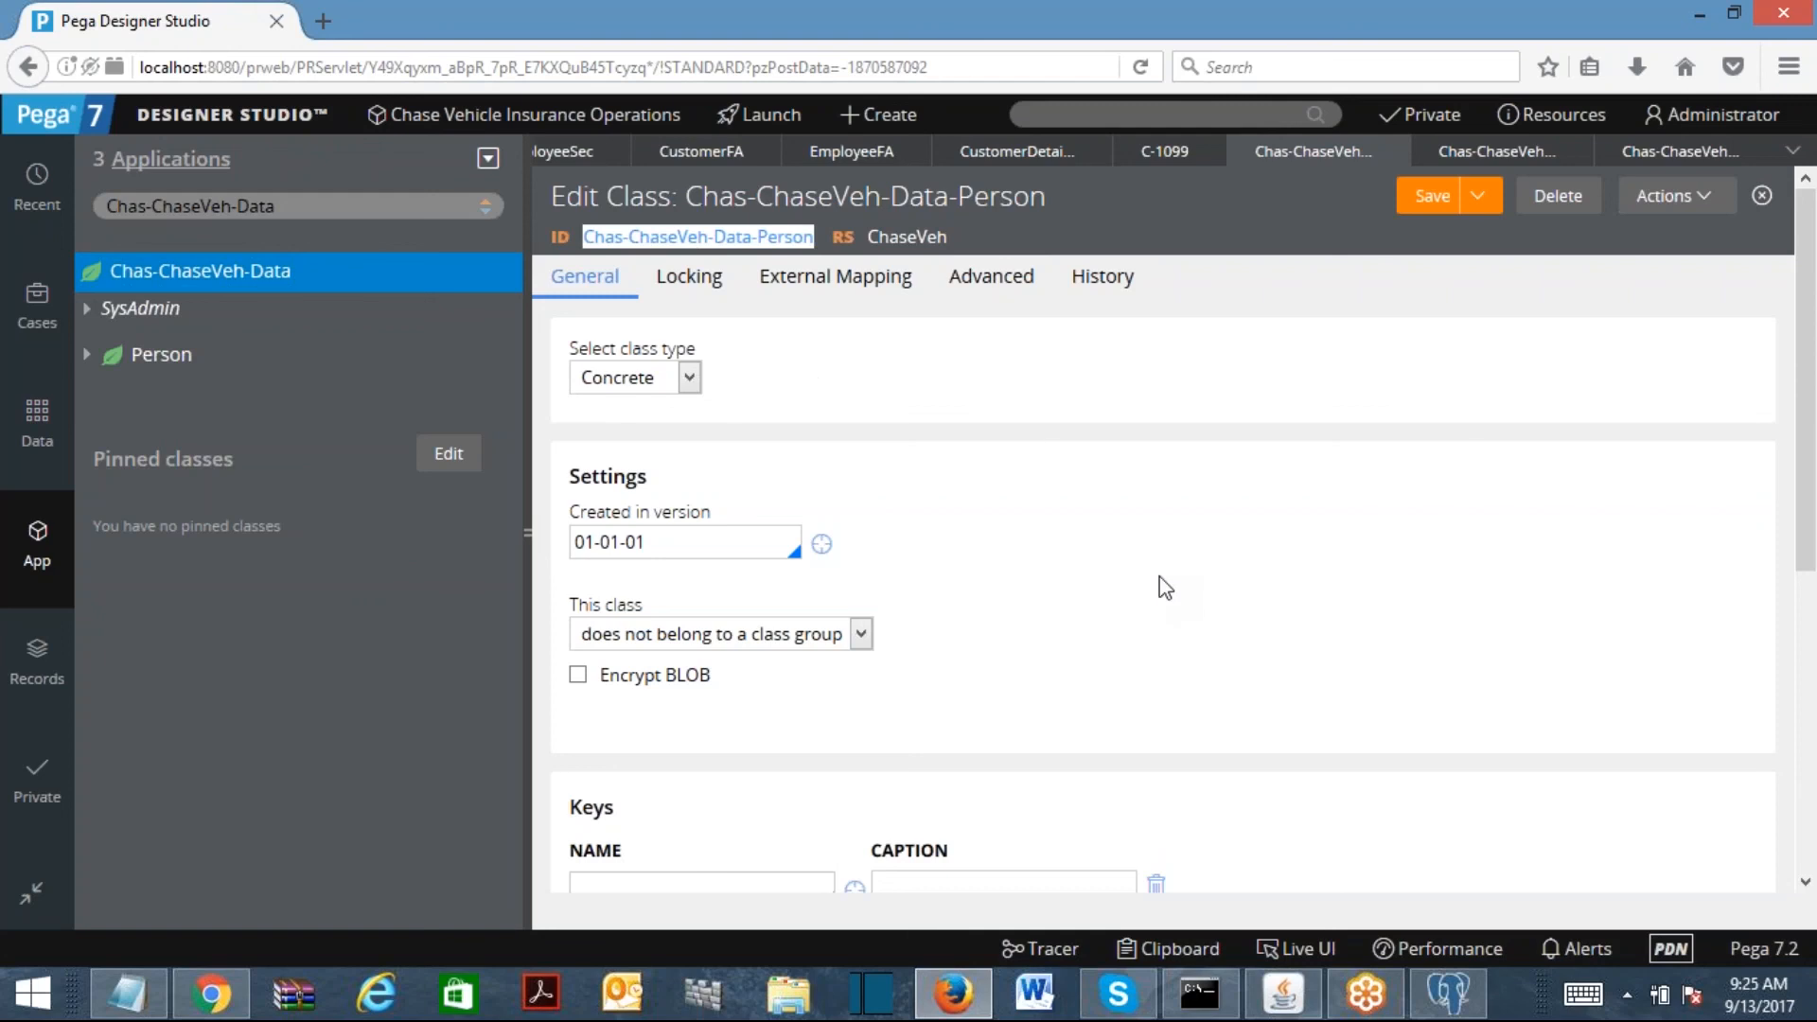
click(128, 994)
key(ctrl+a)
Step: Paste the Data-Person class ID and add a Chas-ChaseVeh-Work line above it
key(ctrl+v)
drag(35, 85, 296, 110)
key(ctrl+c)
click(32, 85)
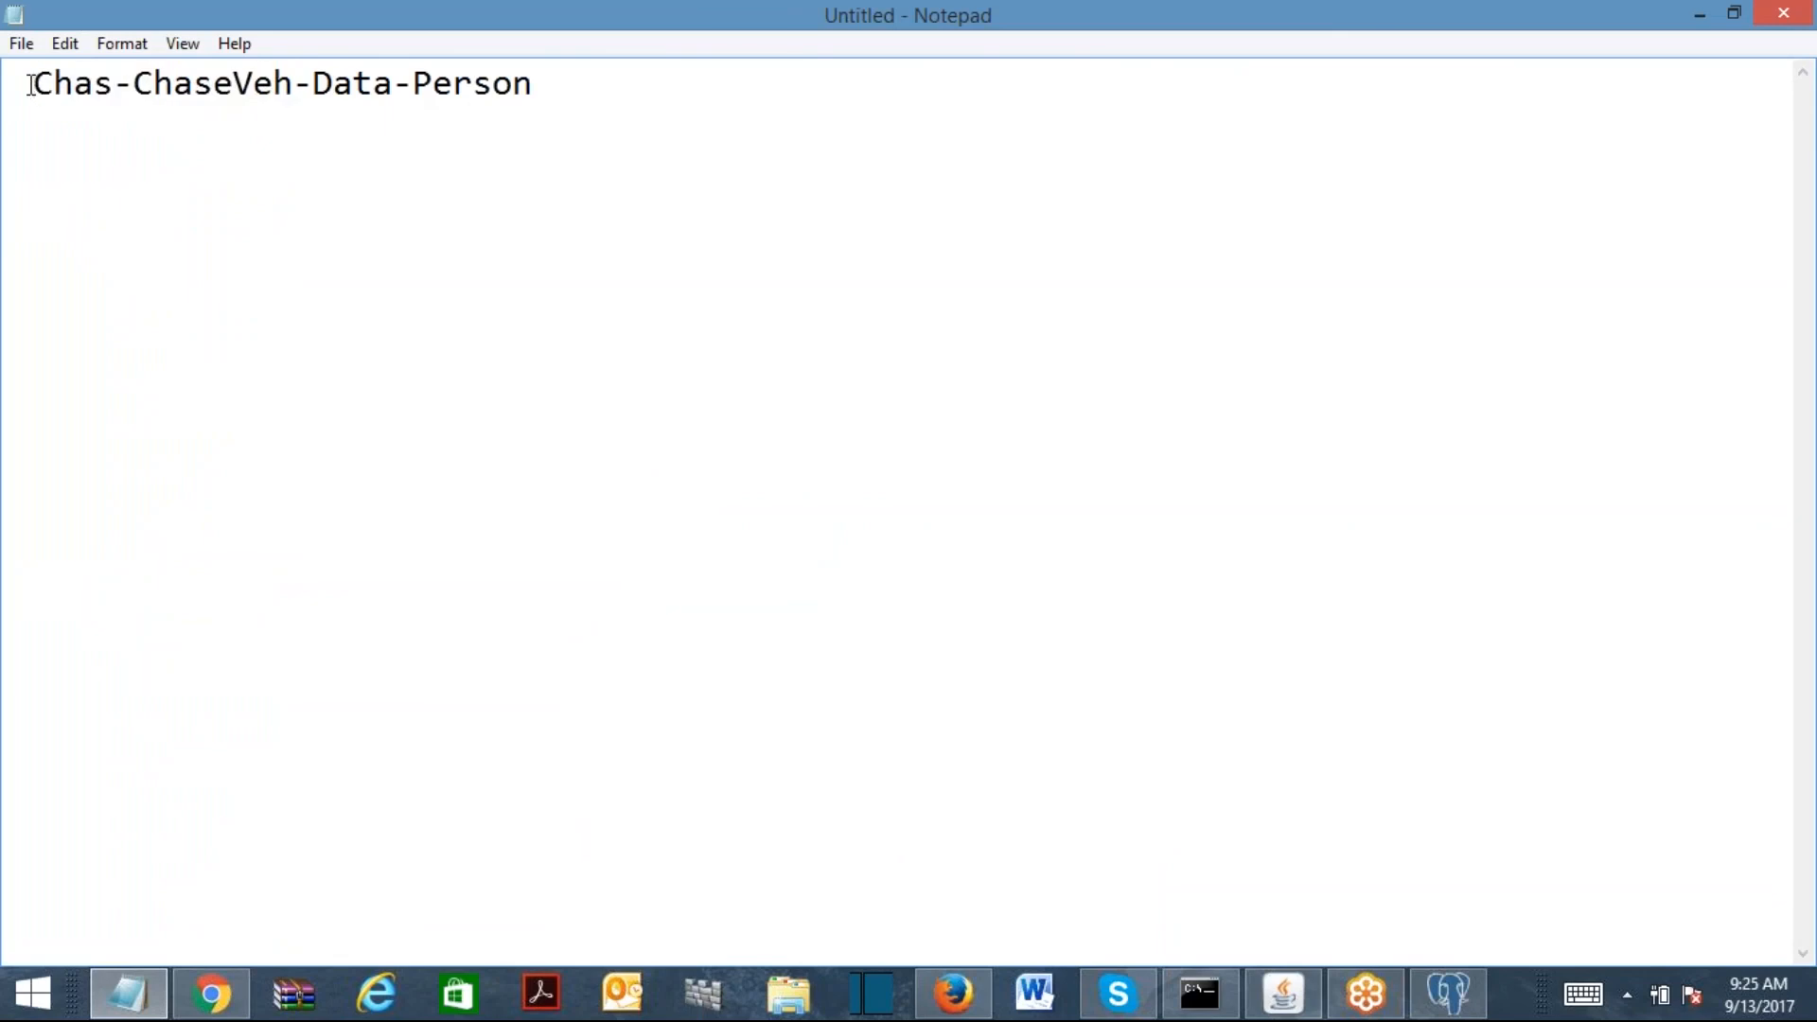
key(Return)
key(Up)
key(ctrl+v)
text(-Work)
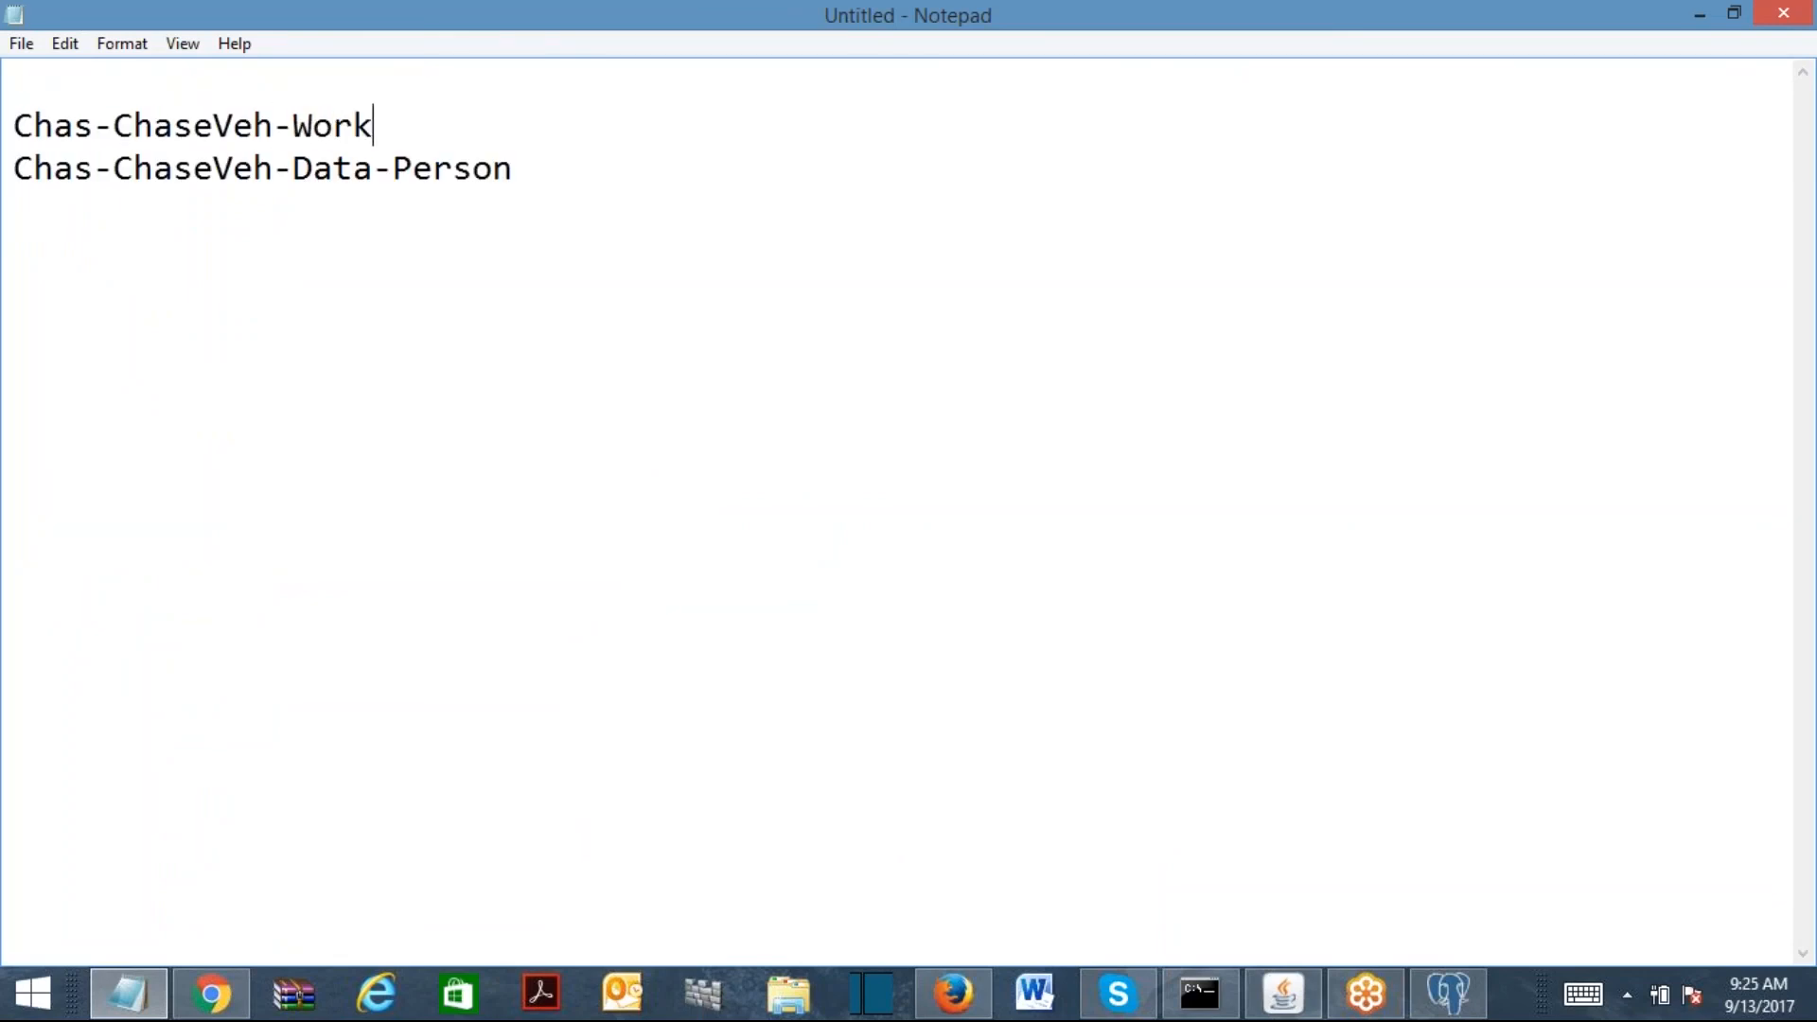
key(Return)
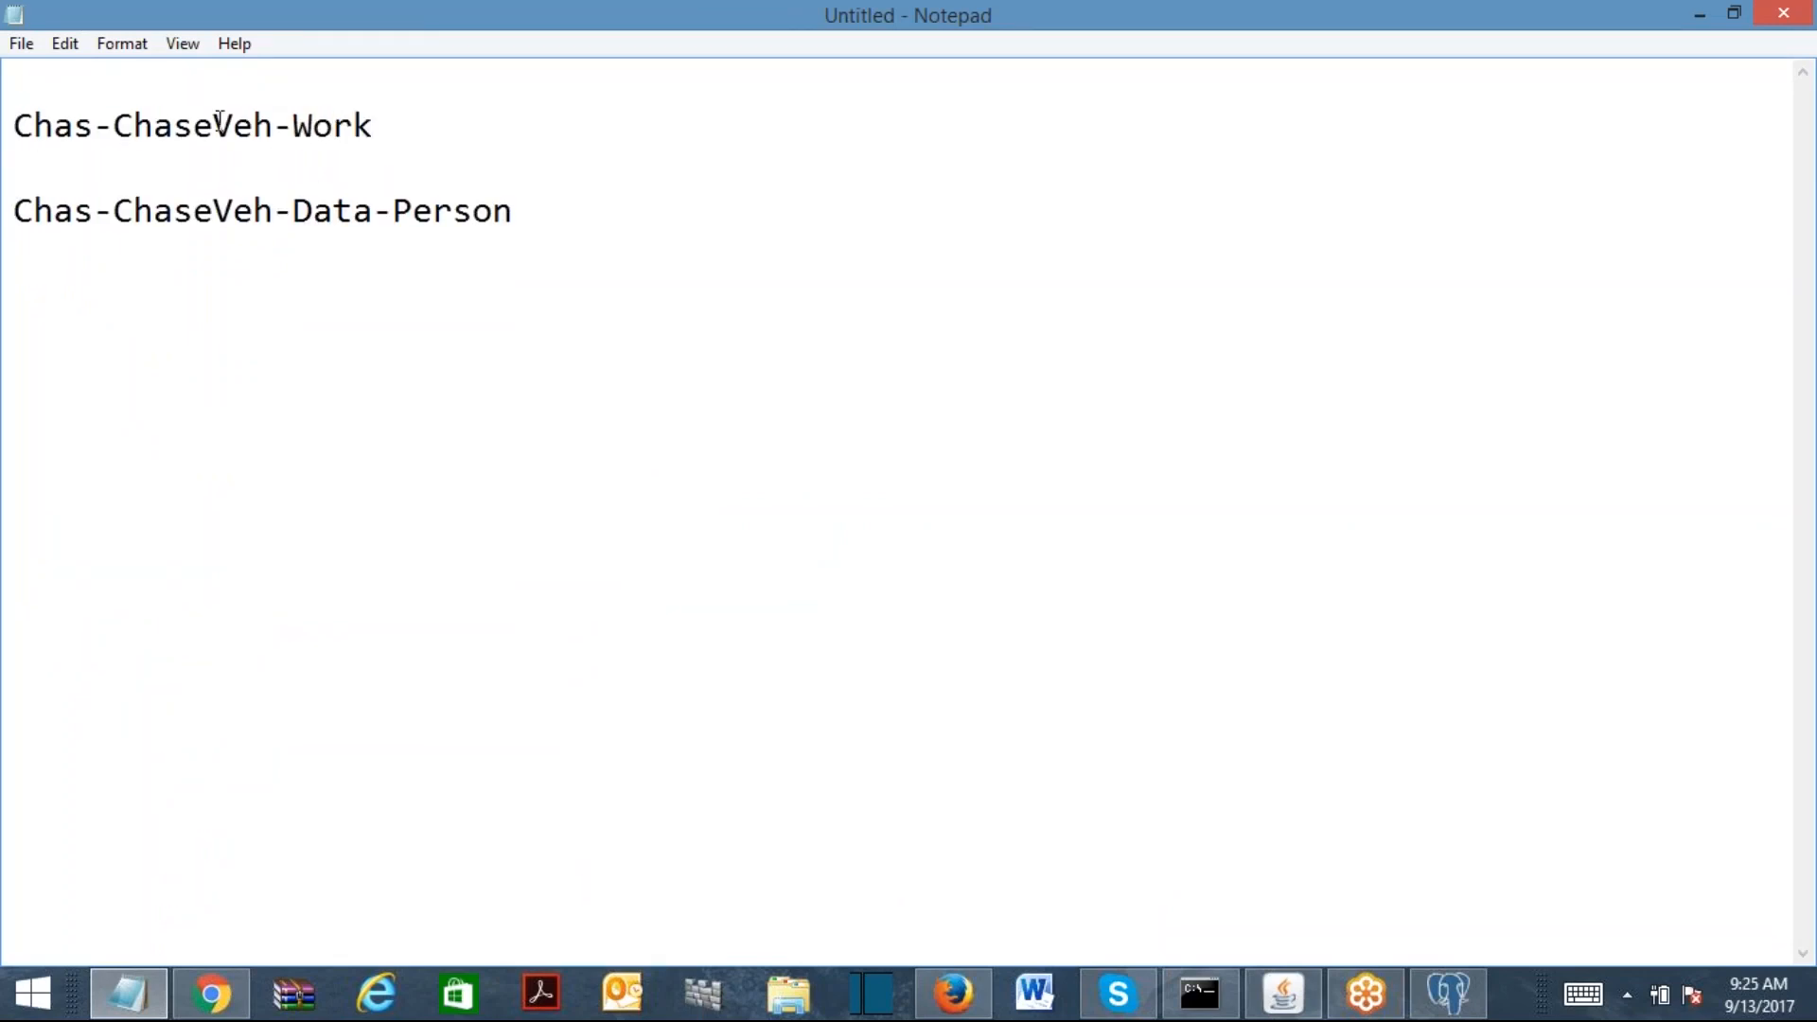
Step: Review both class lines, then label Chas-ChaseVeh-Data-Person as '(Global Class)'
drag(375, 126, 11, 126)
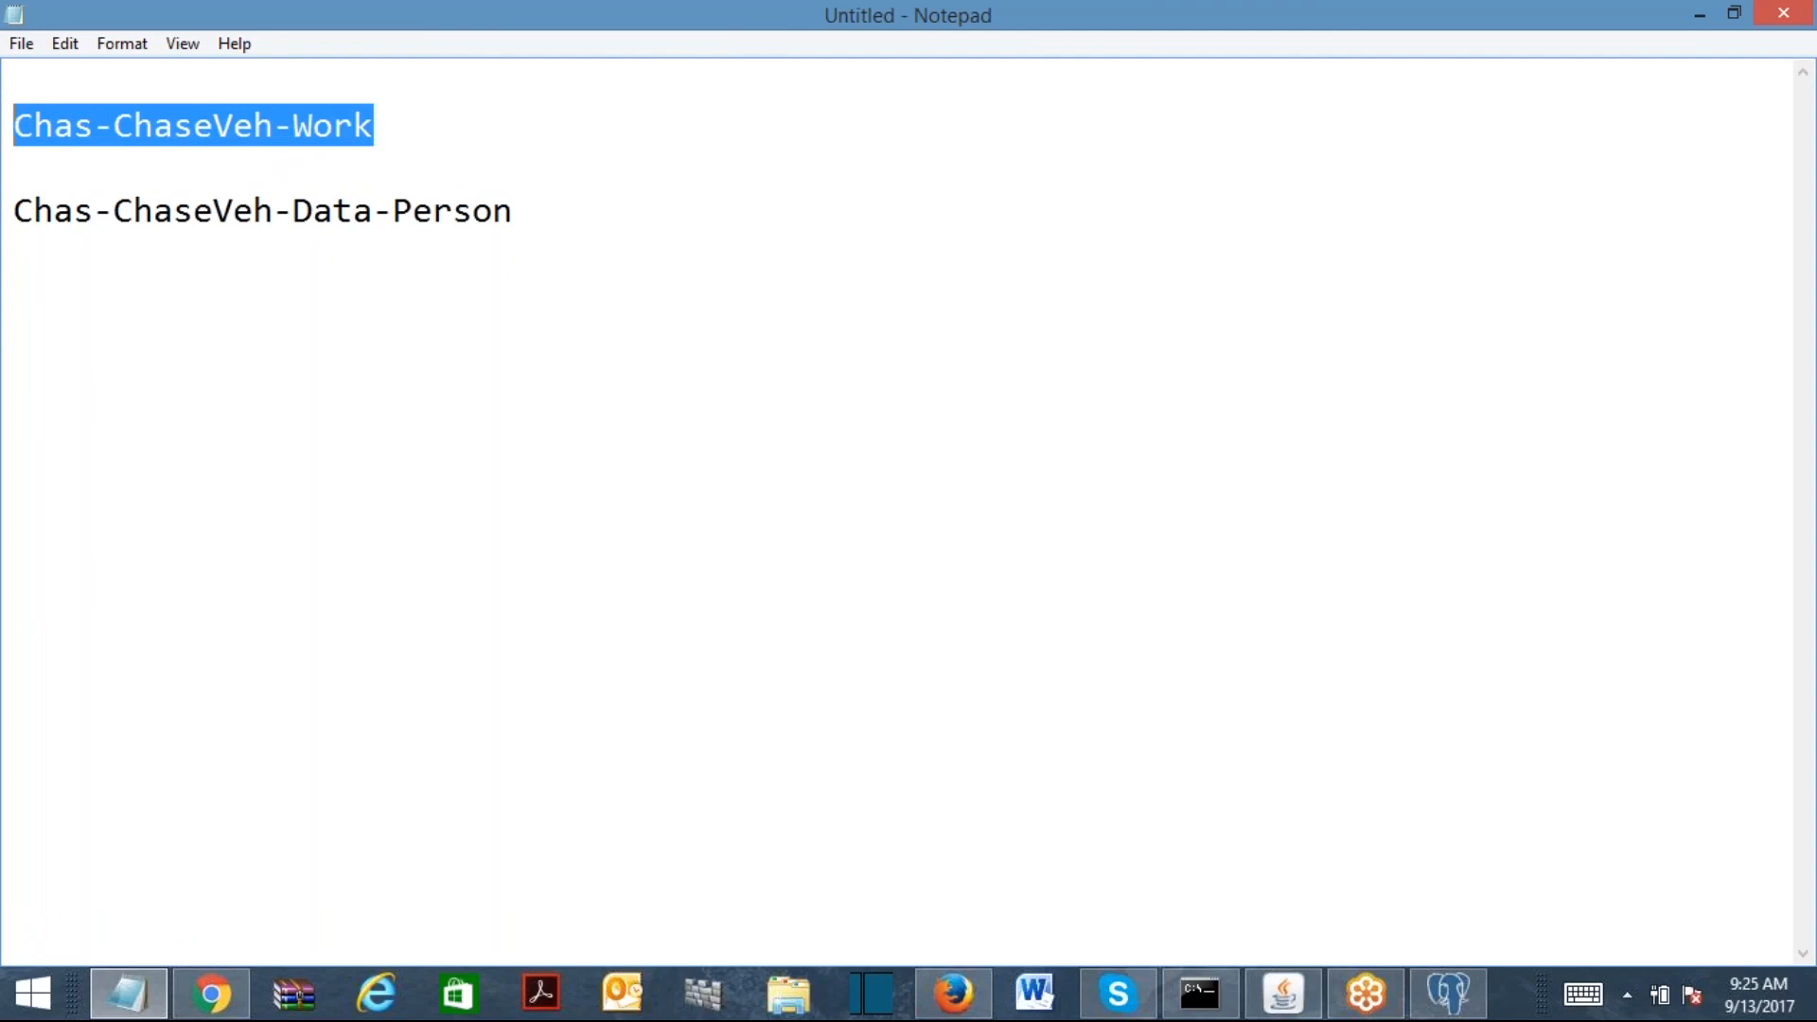
drag(628, 223, 14, 232)
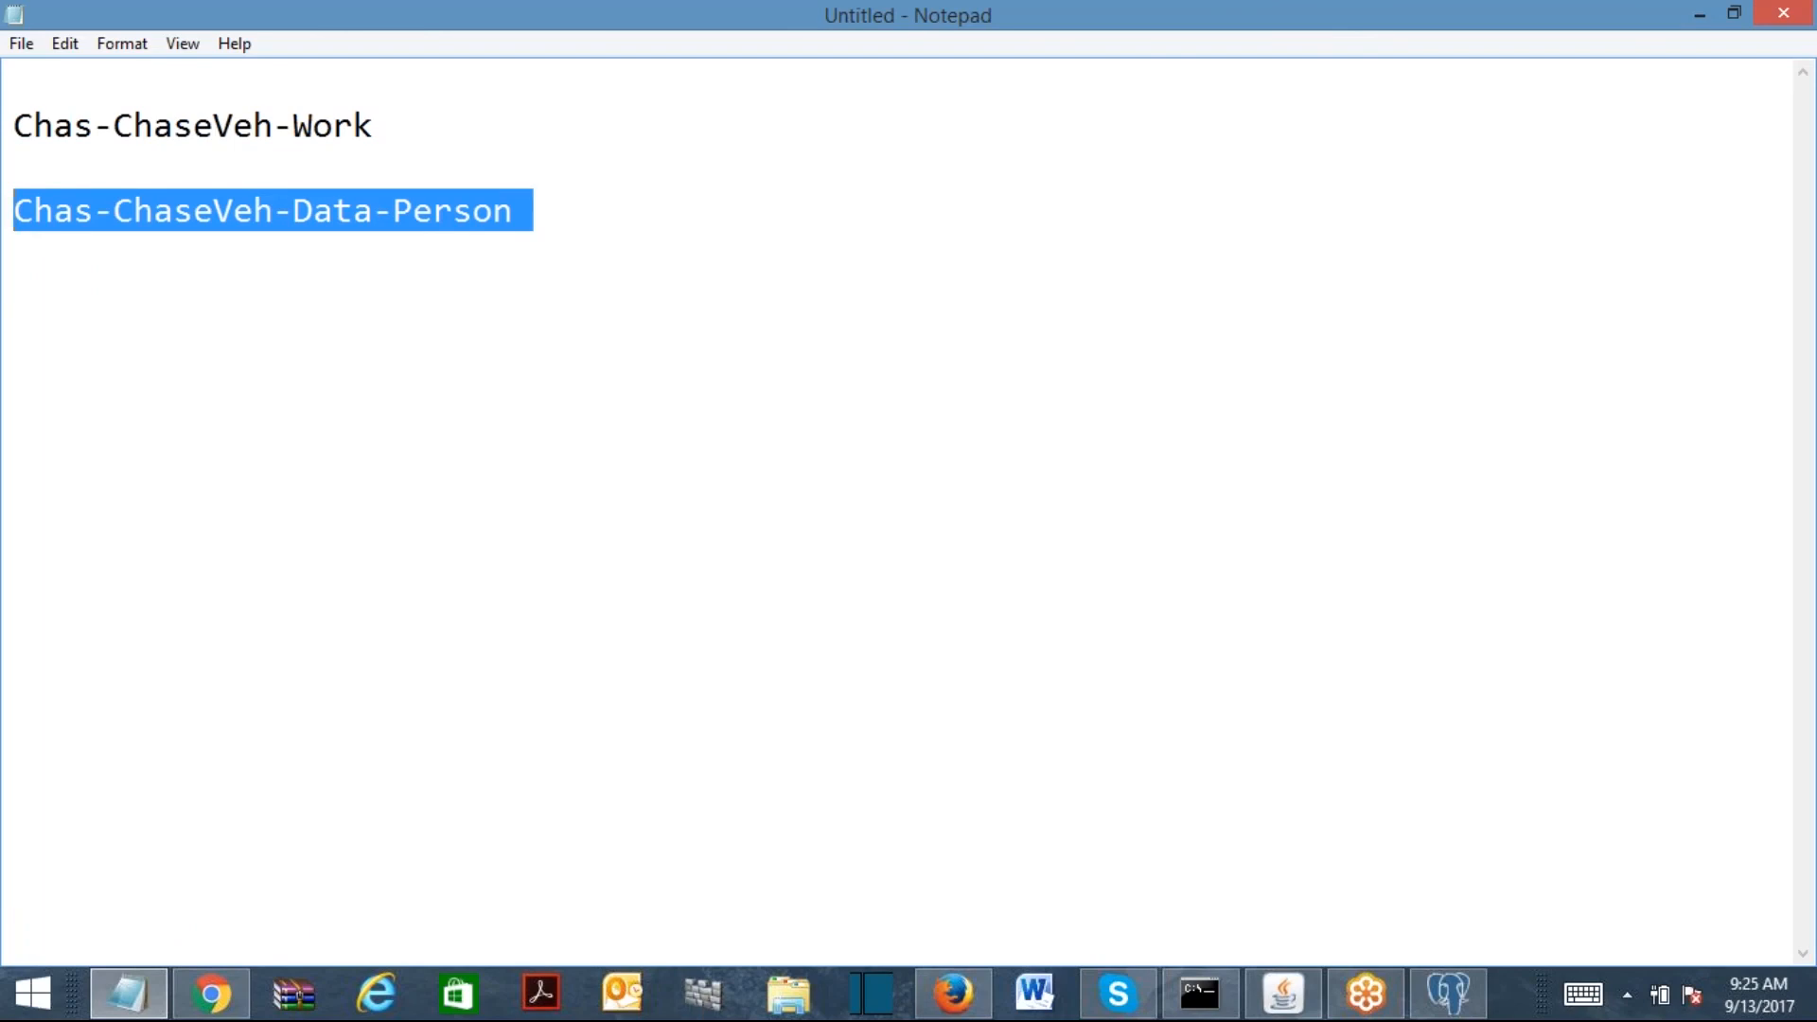
click(339, 128)
drag(113, 128, 273, 127)
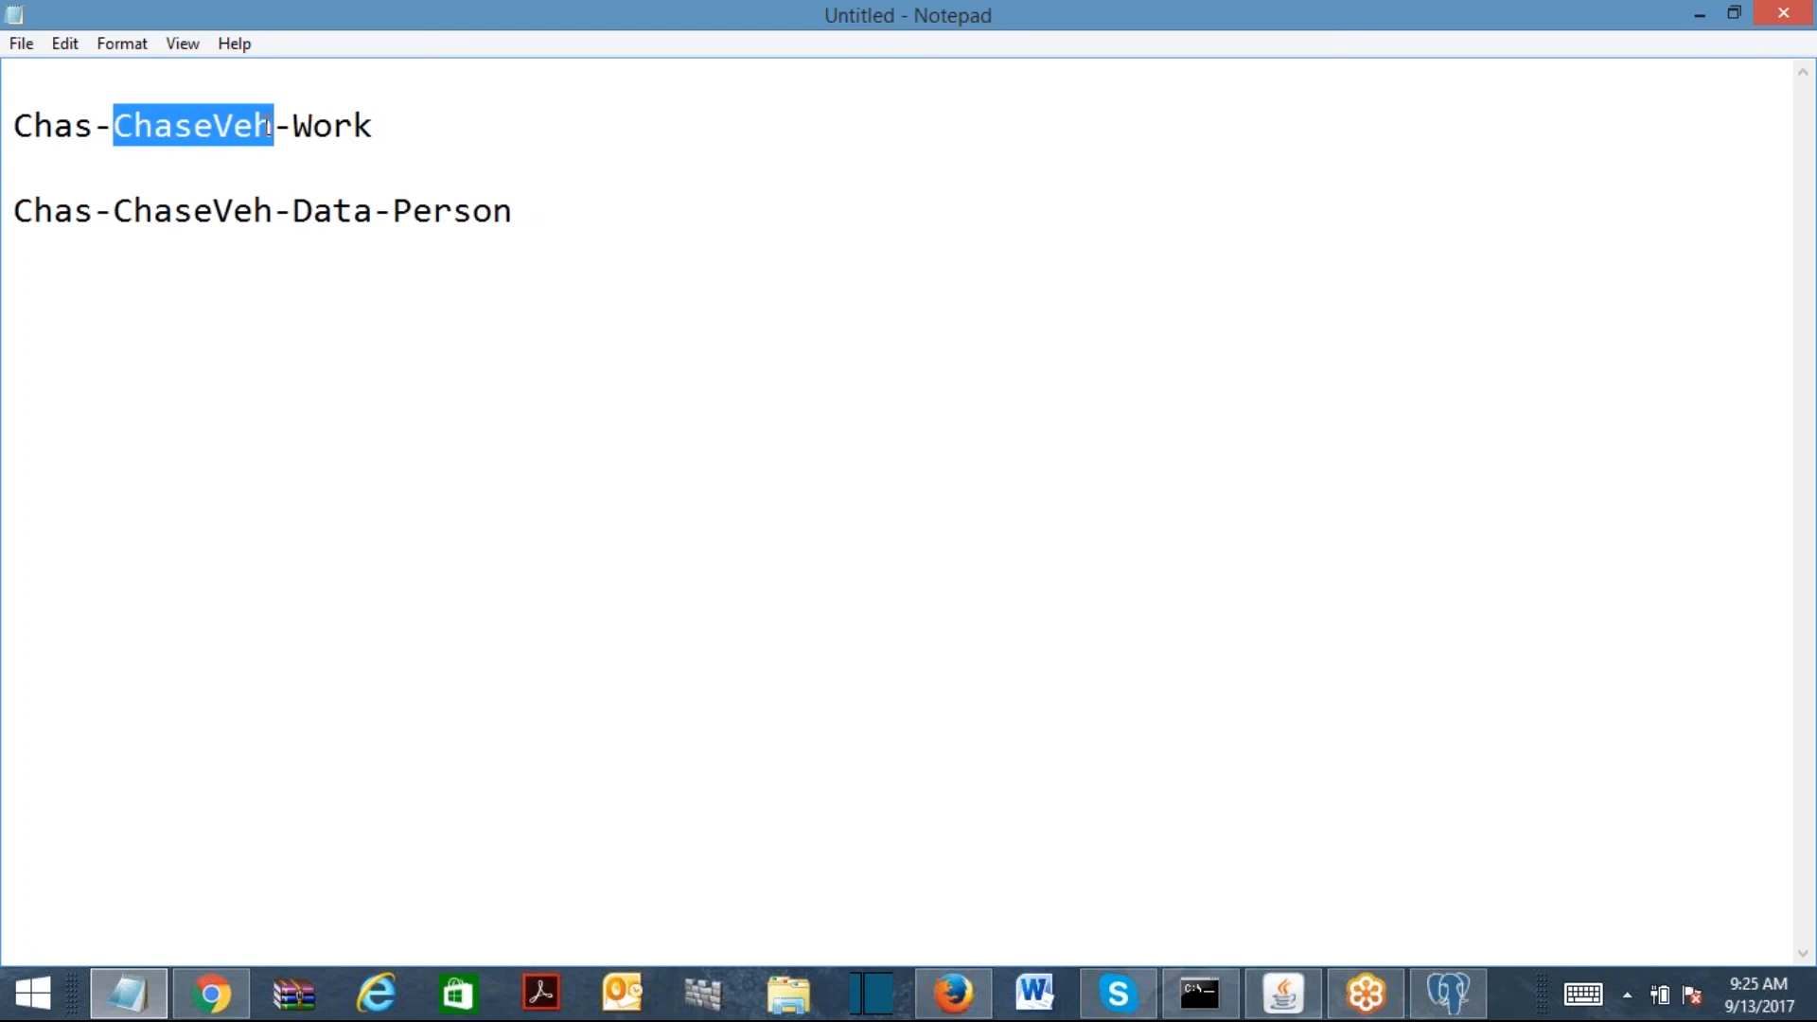
click(119, 125)
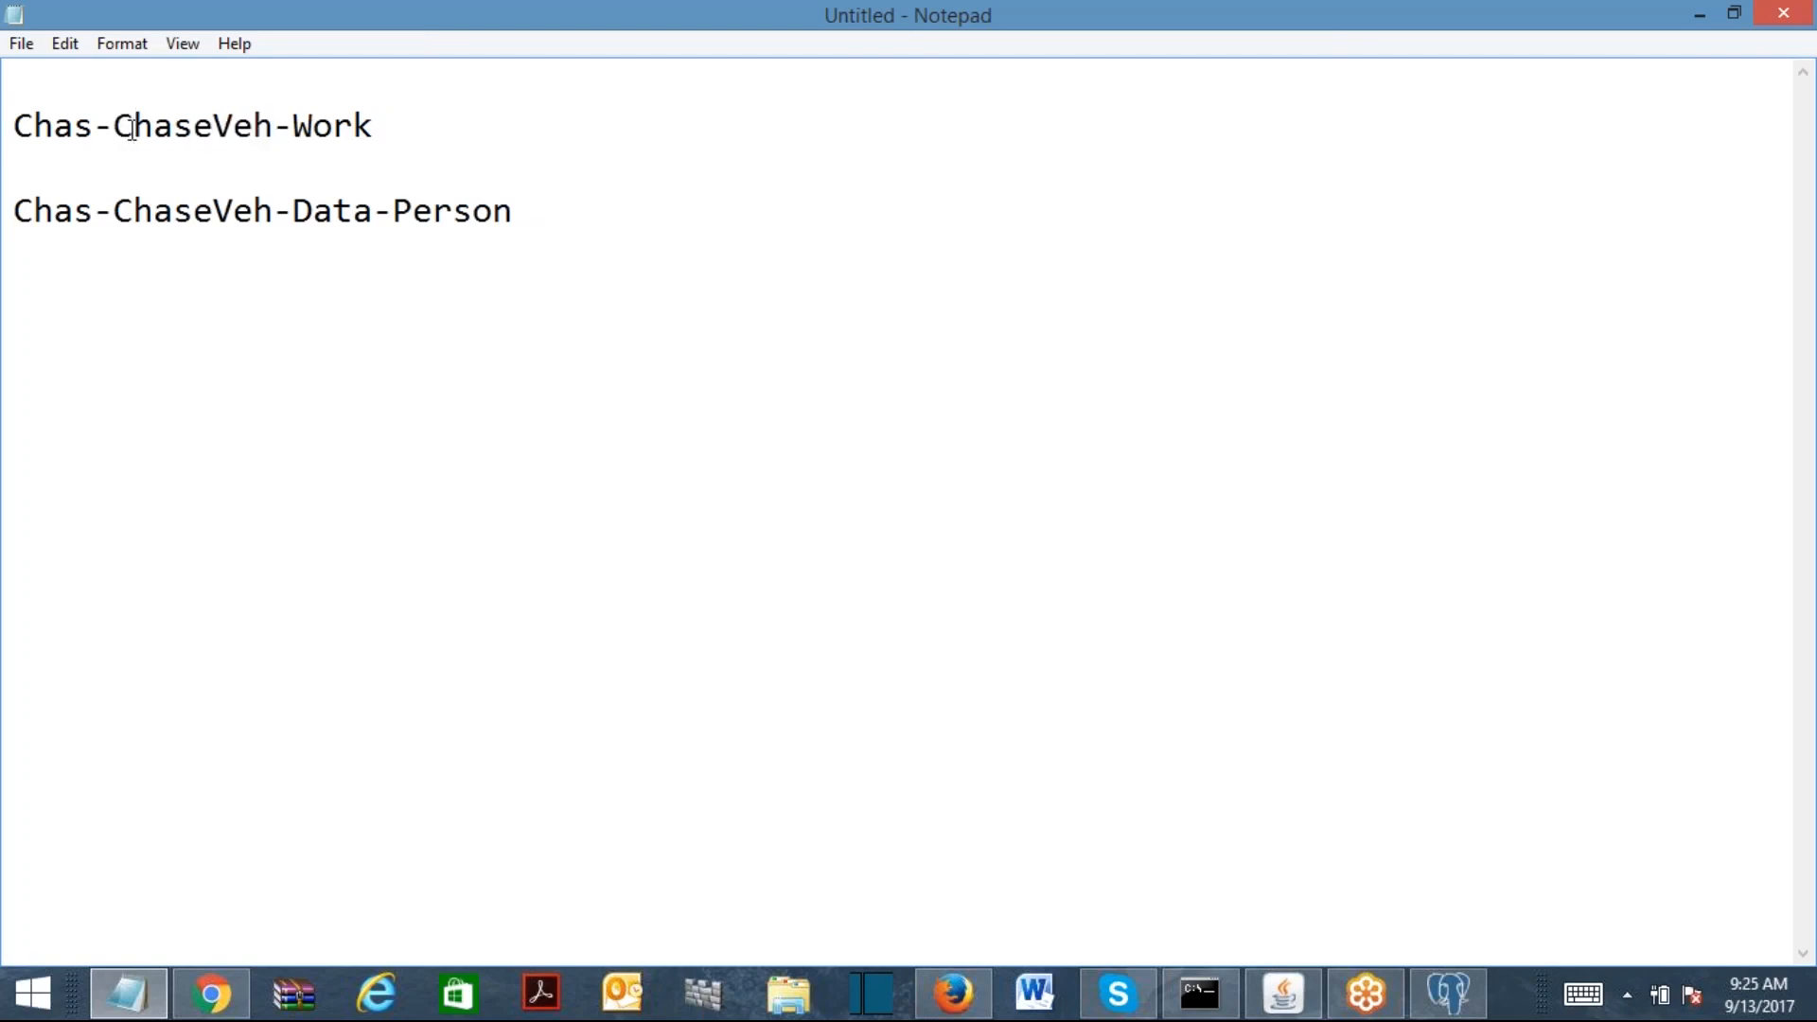
click(336, 132)
drag(555, 206, 14, 248)
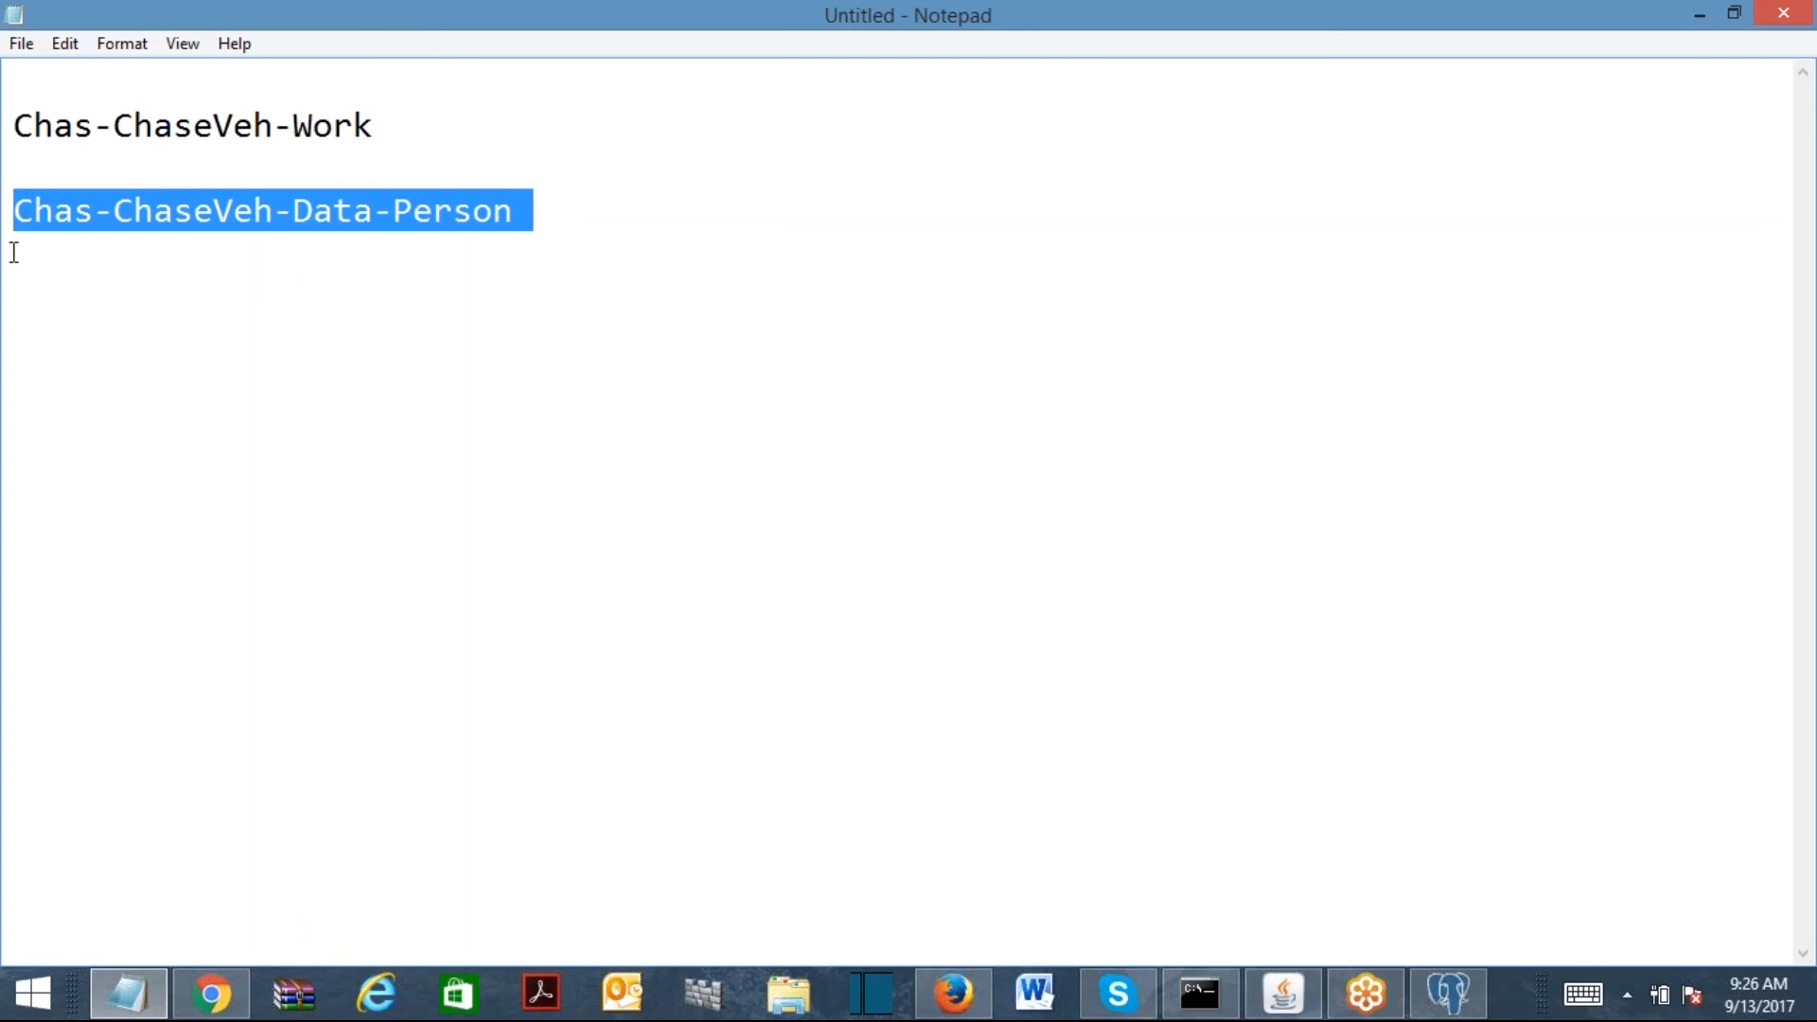
click(512, 212)
text(()
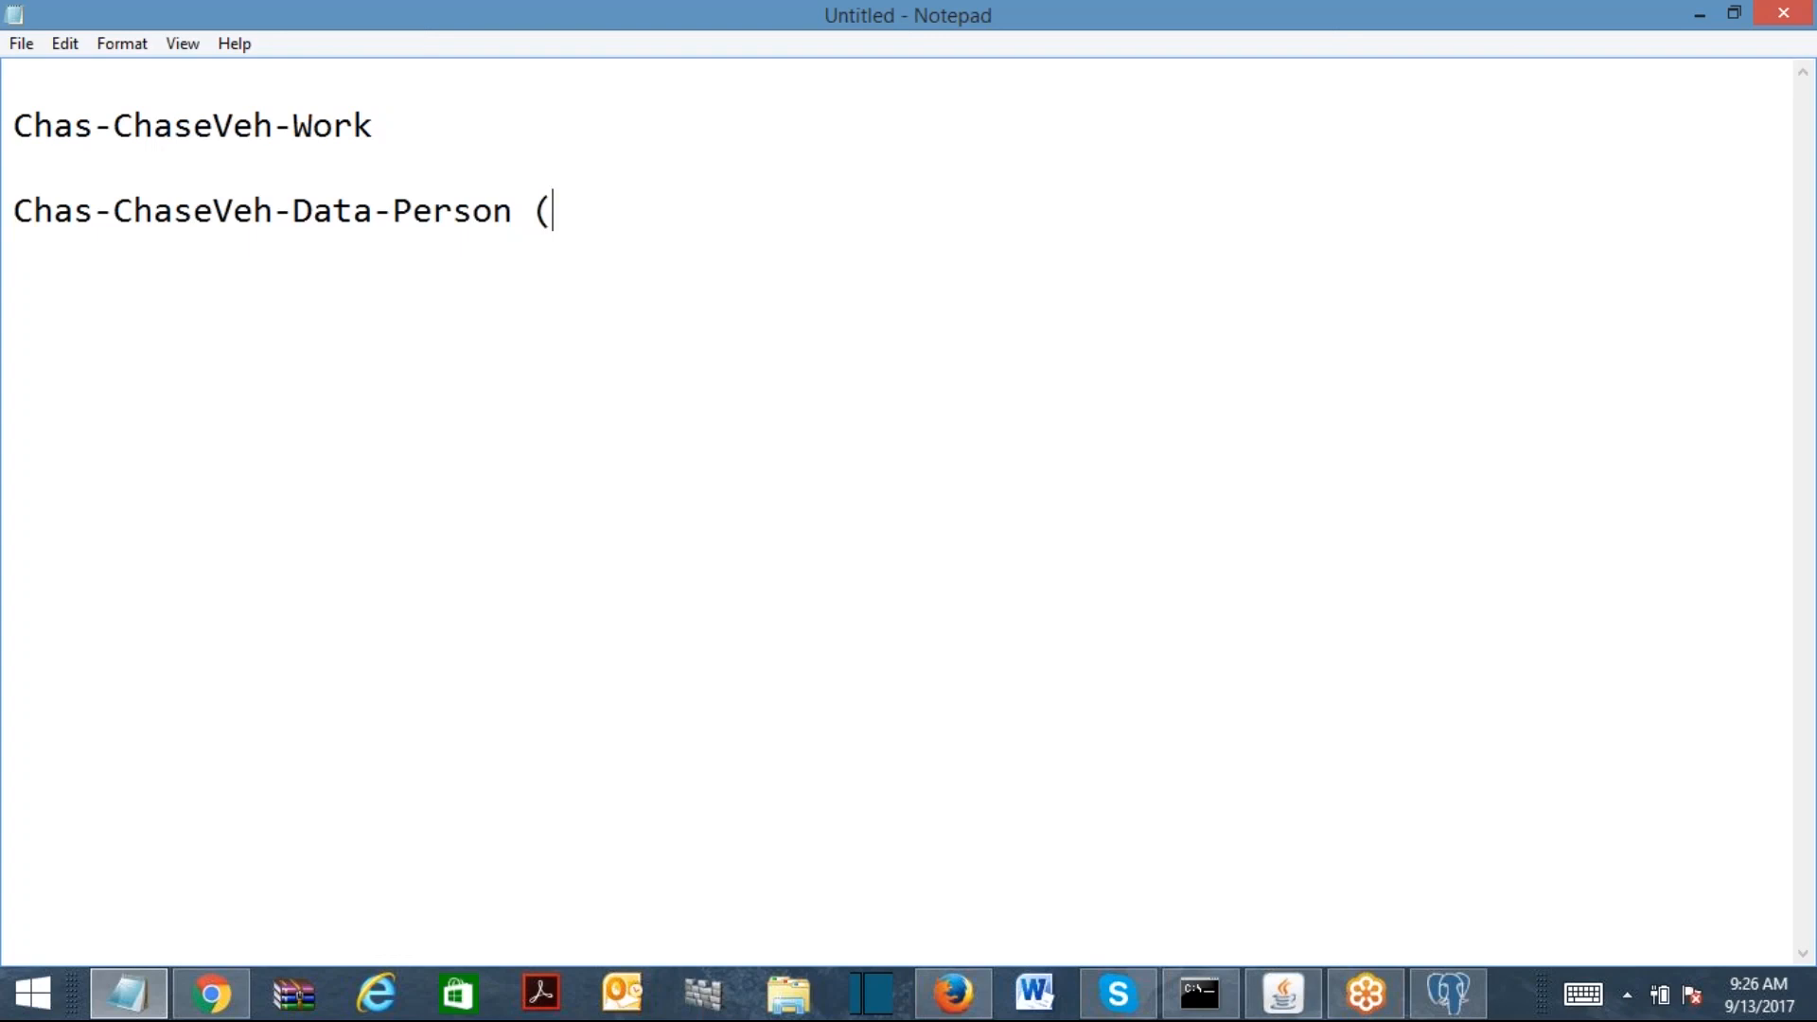
text(Global )
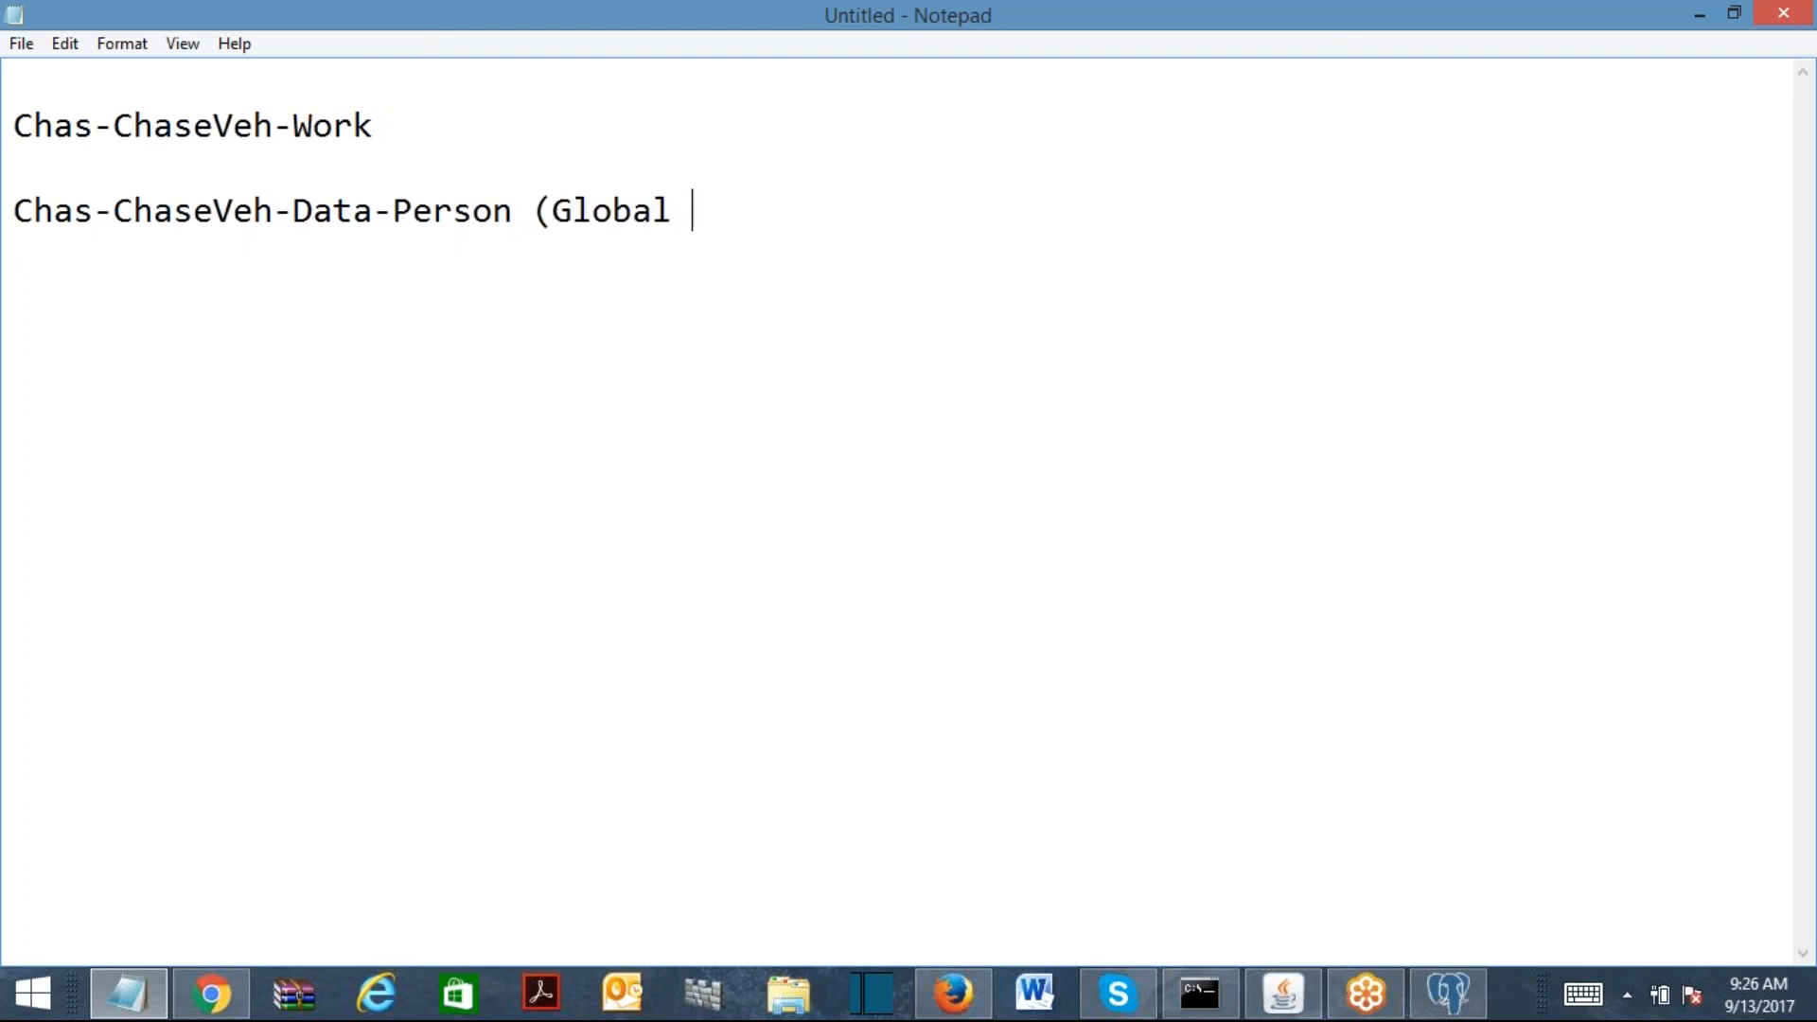
text(Class))
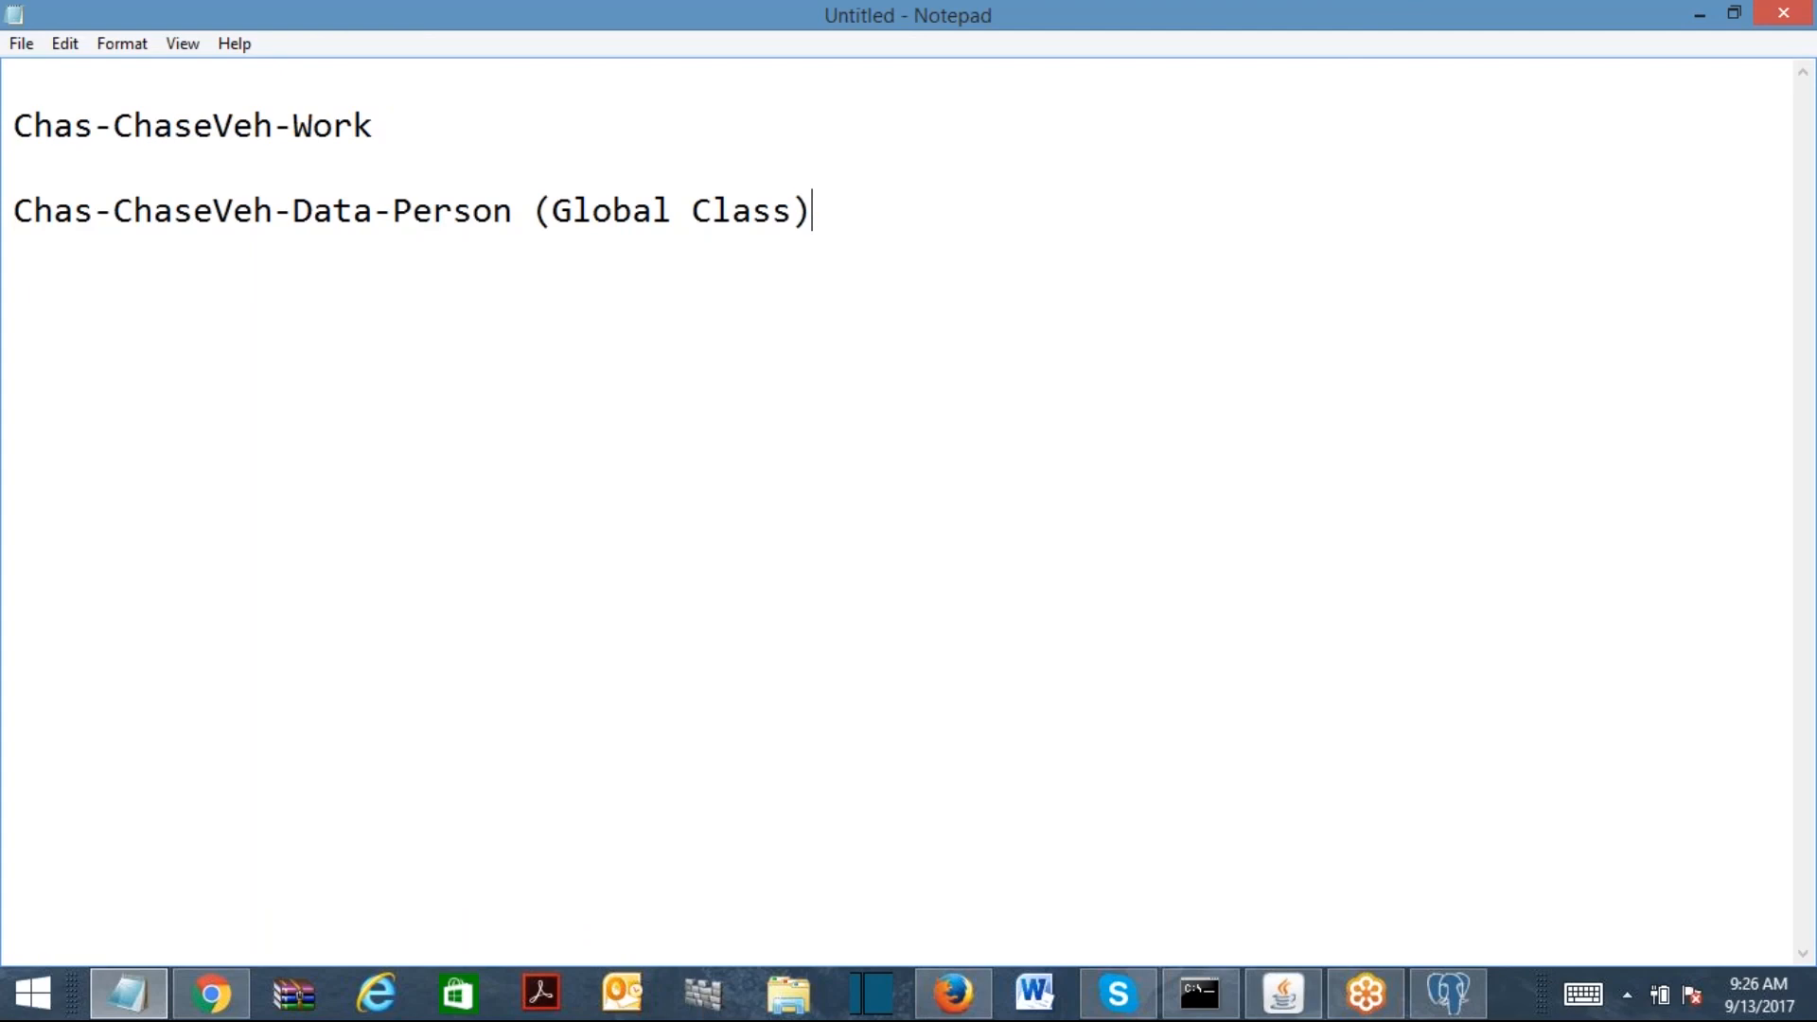
Step: Copy the Chas-ChaseVeh-Work line and add Chas-ChaseVeh-Work1 below it
click(405, 115)
key(shift+Home)
key(ctrl+c)
key(End)
key(Return)
key(Return)
key(ctrl+v)
drag(294, 210, 425, 217)
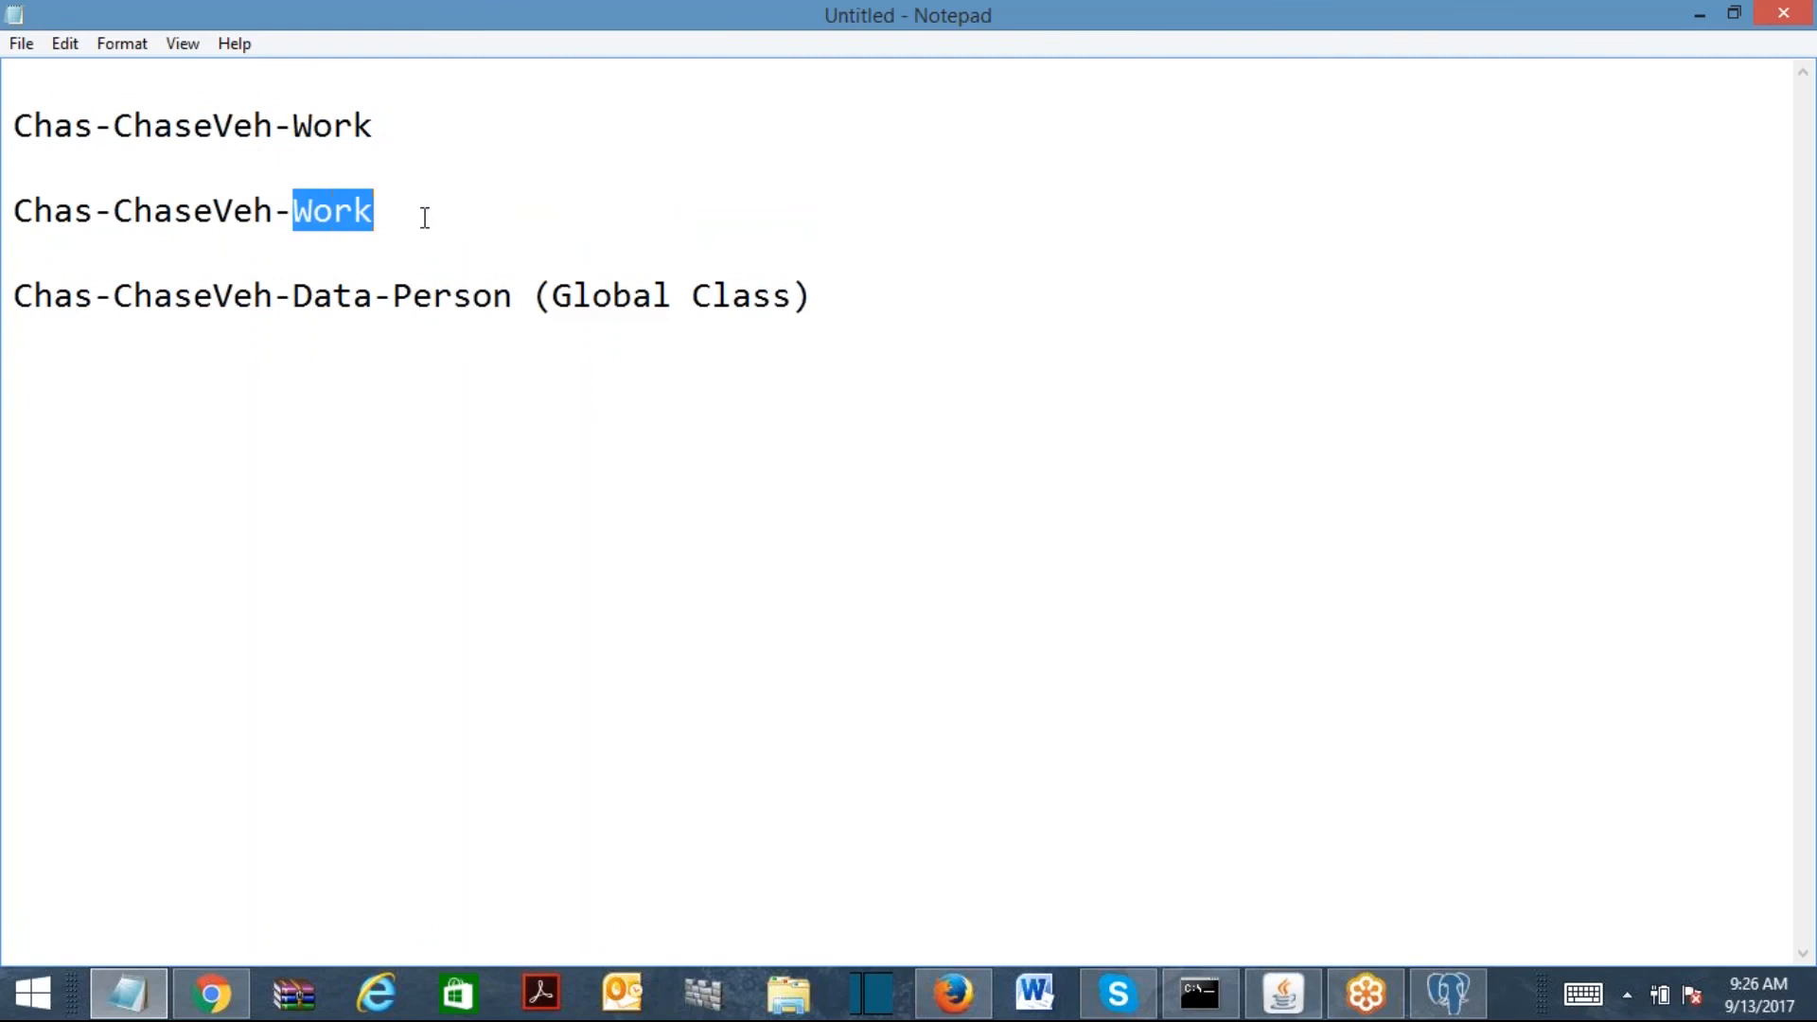
key(End)
text(1)
Step: Add Chas-ChaseVeh-Work2 and Chas-ChaseVeh-Work4 lines, then select the four Work class names
key(Return)
key(Return)
key(ctrl+v)
text(2)
key(Return)
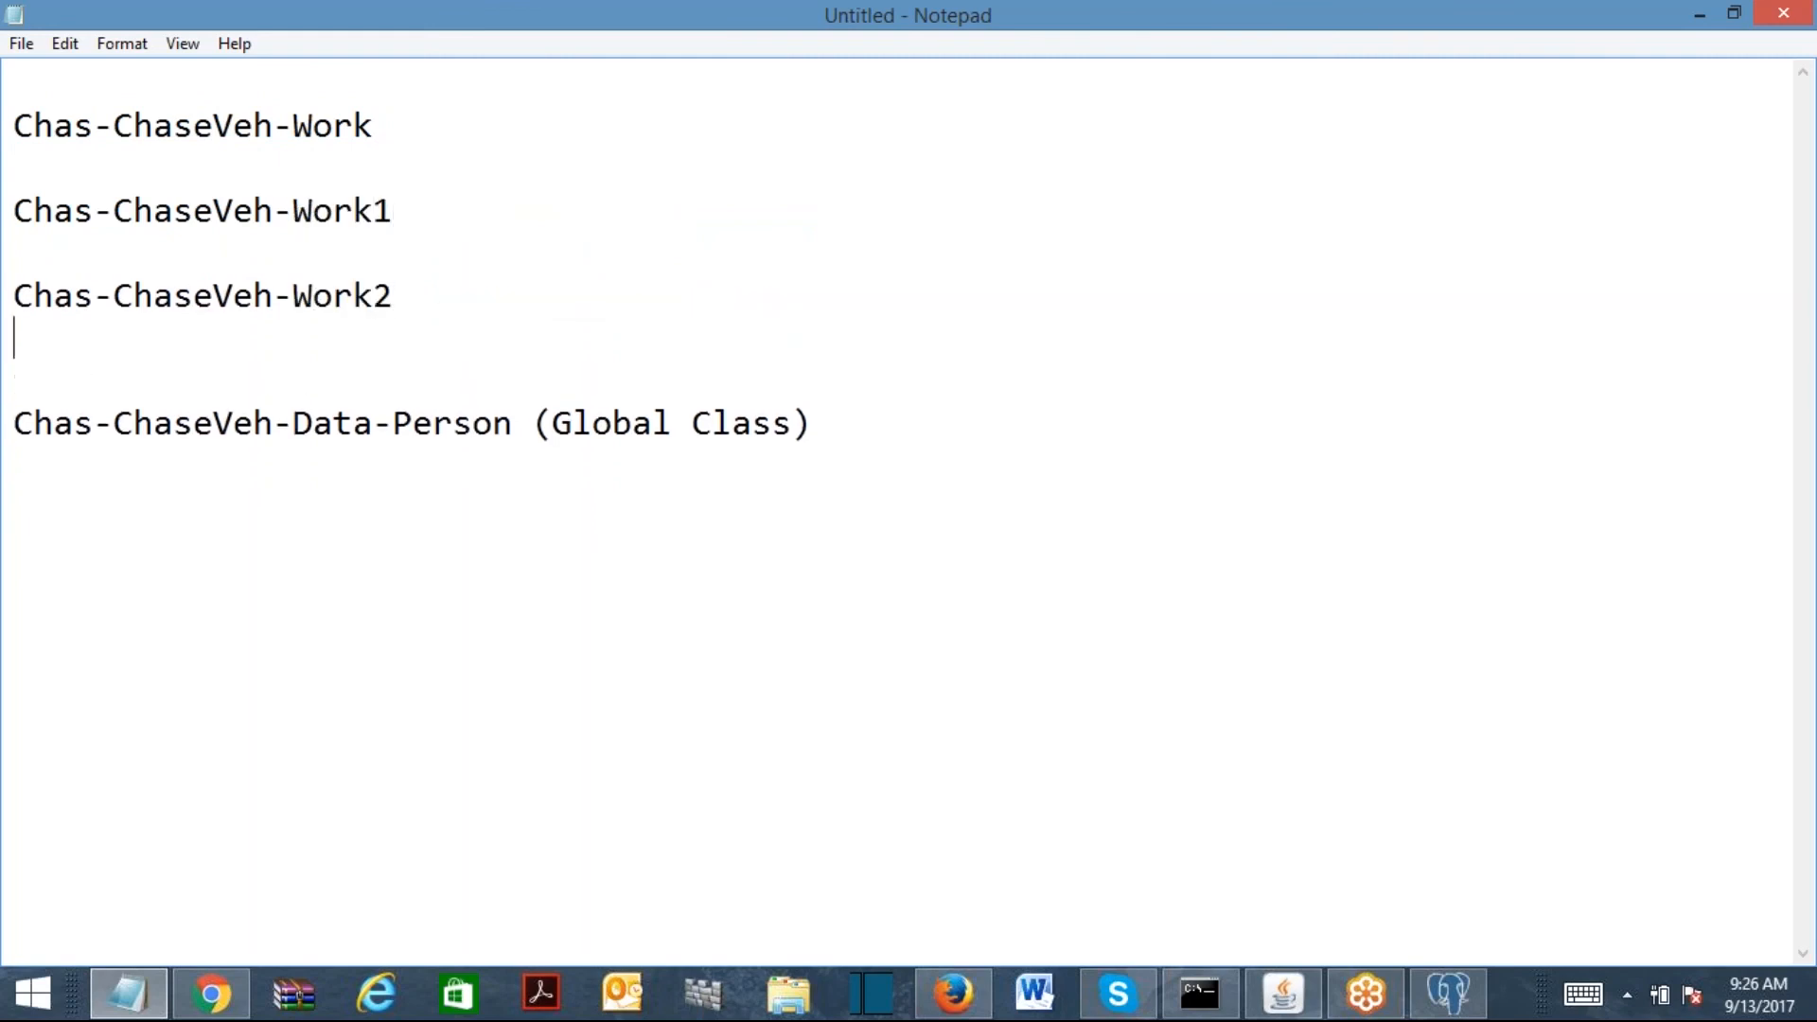
key(Return)
key(ctrl+v)
text(4)
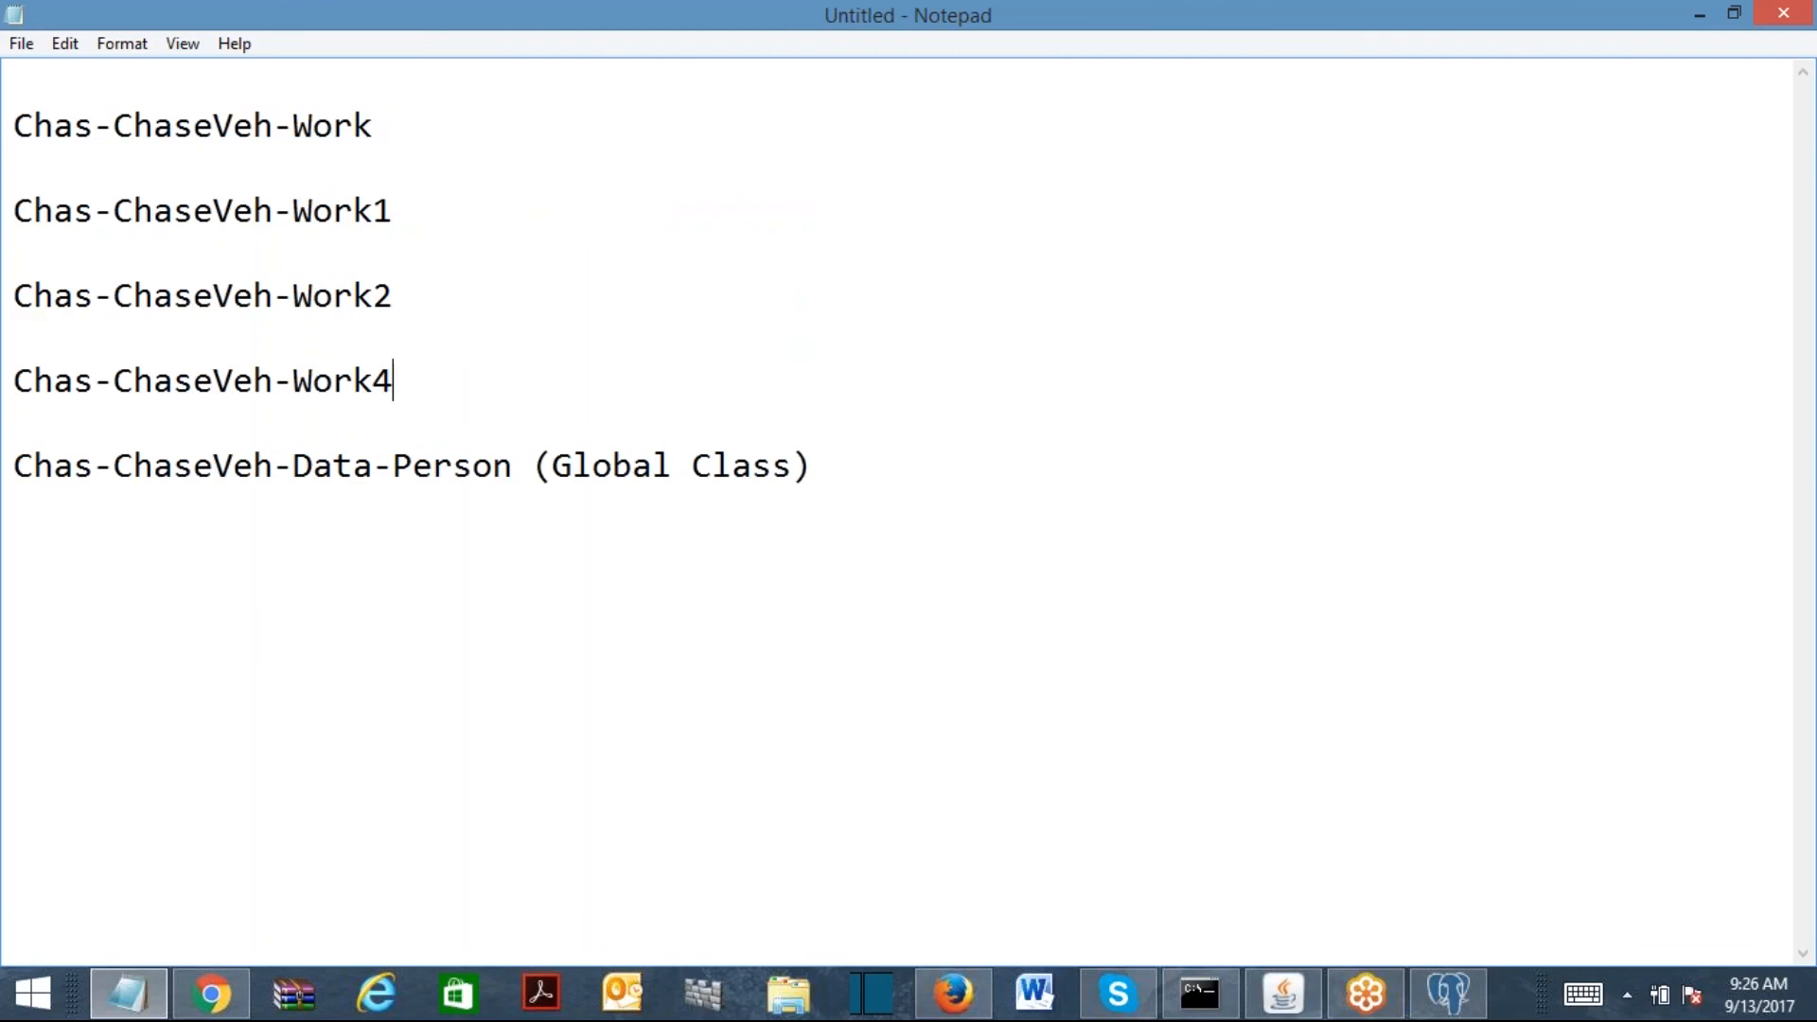
drag(532, 465, 13, 517)
drag(422, 378, 28, 67)
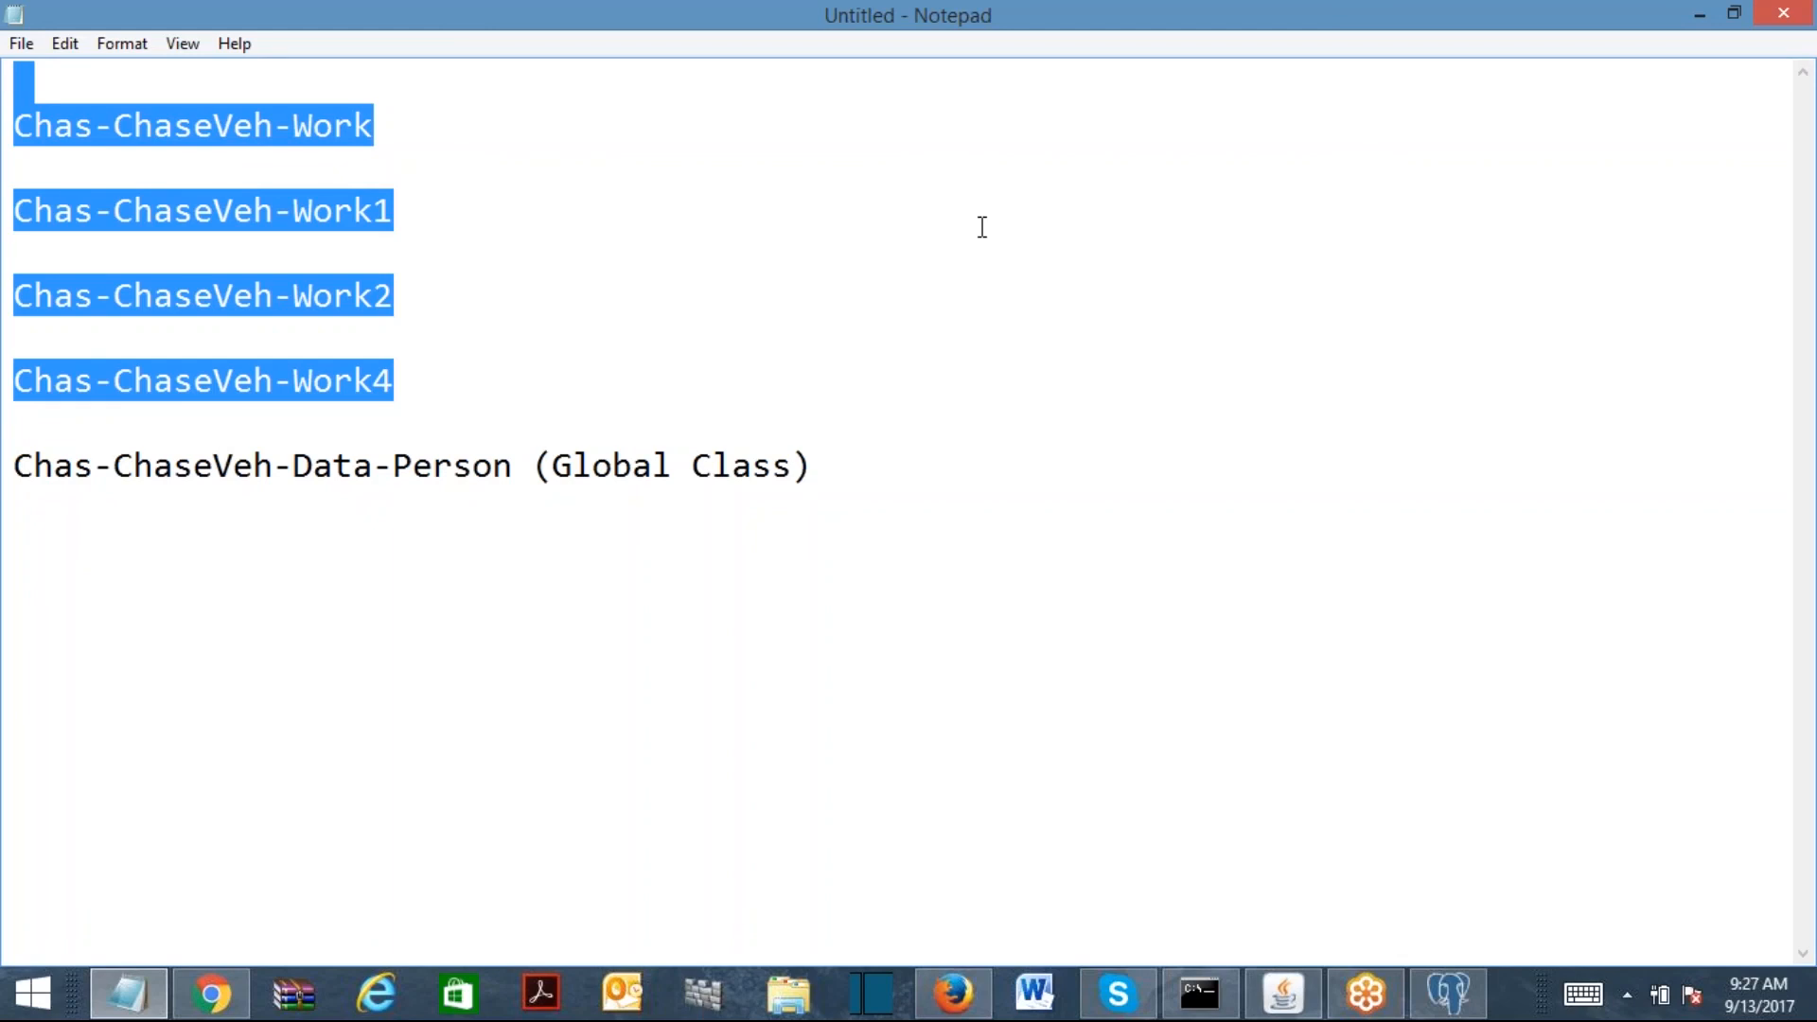
click(1296, 40)
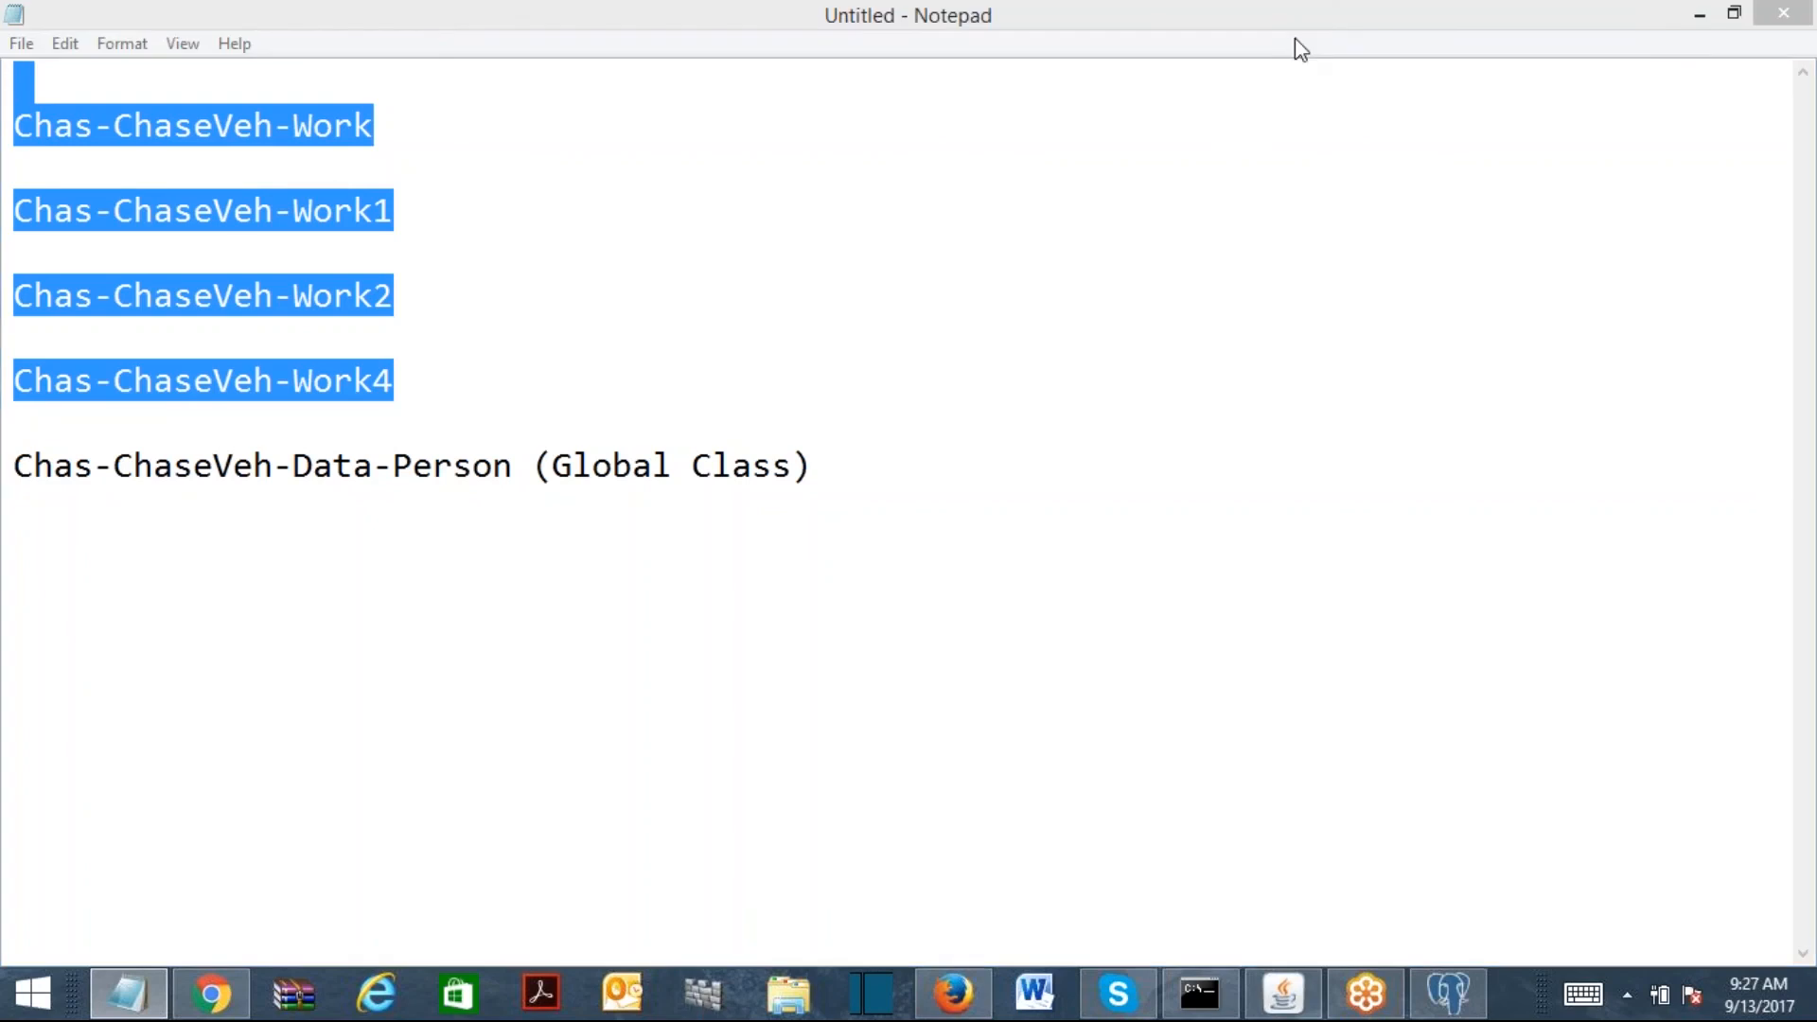
click(812, 441)
click(843, 454)
click(808, 474)
click(942, 509)
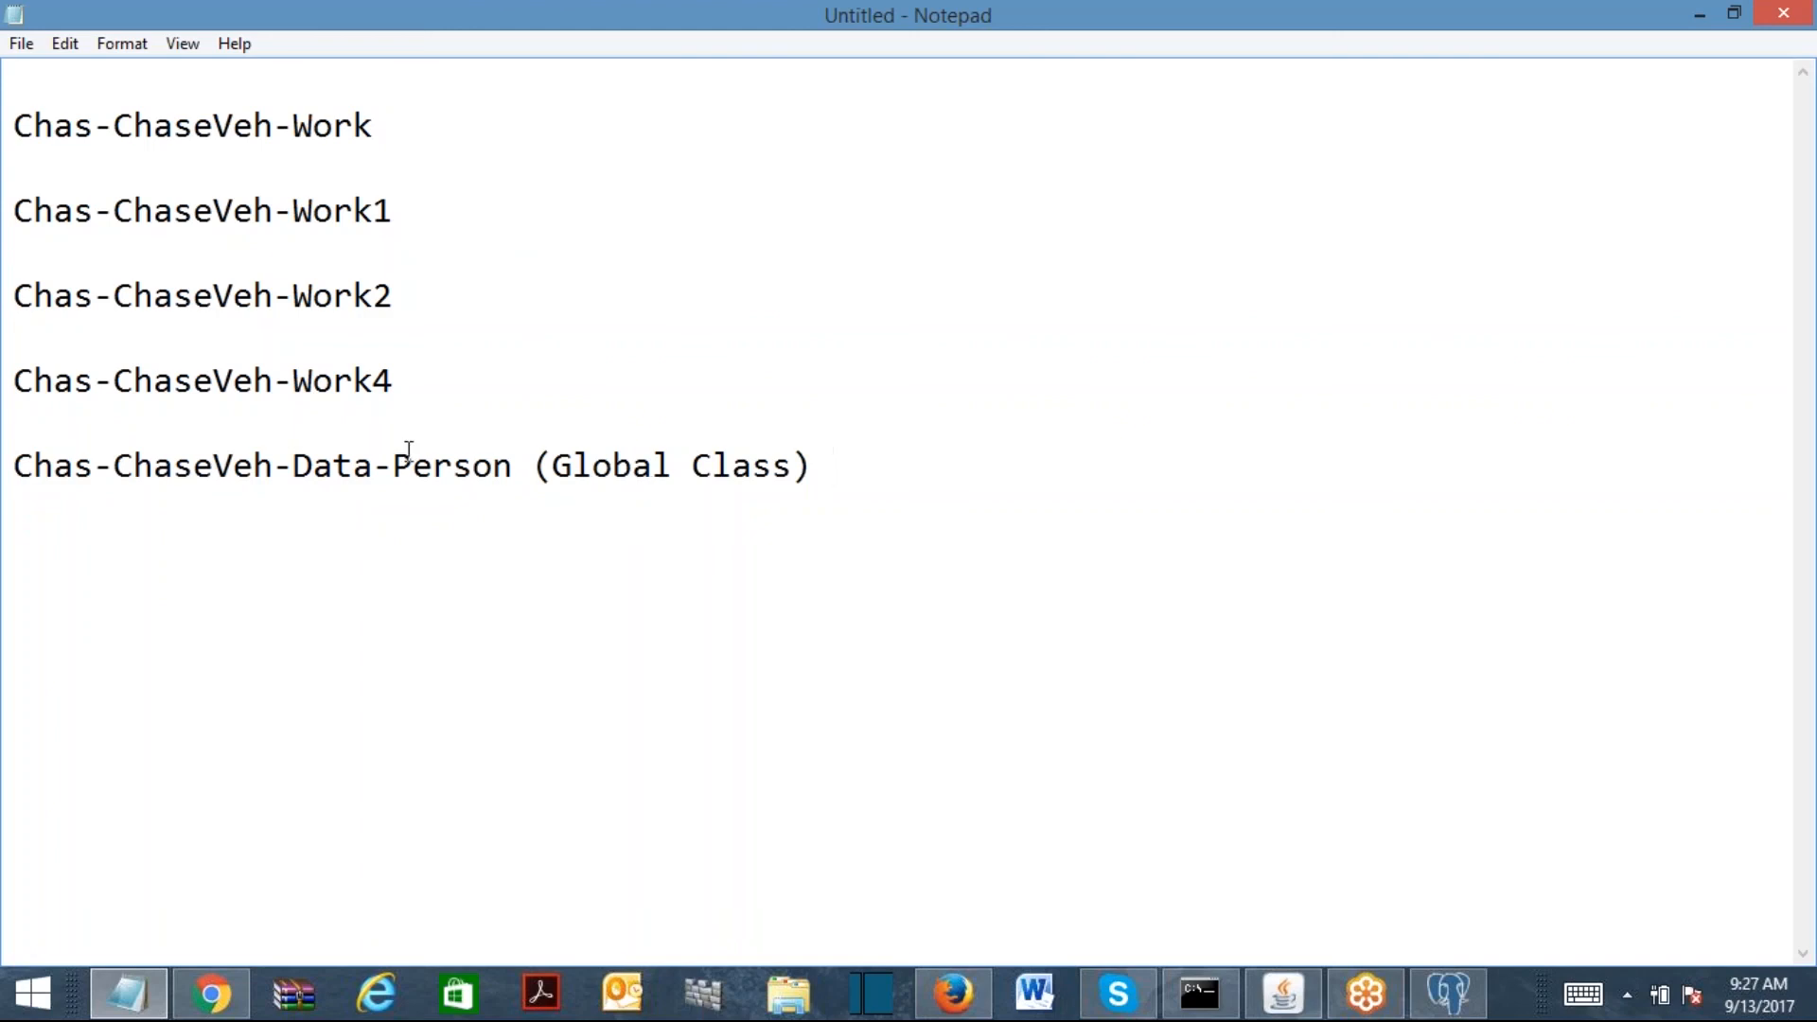
click(278, 161)
click(286, 248)
click(337, 337)
click(114, 432)
click(327, 132)
click(341, 225)
click(343, 303)
click(378, 380)
click(215, 125)
click(218, 154)
drag(514, 465, 13, 473)
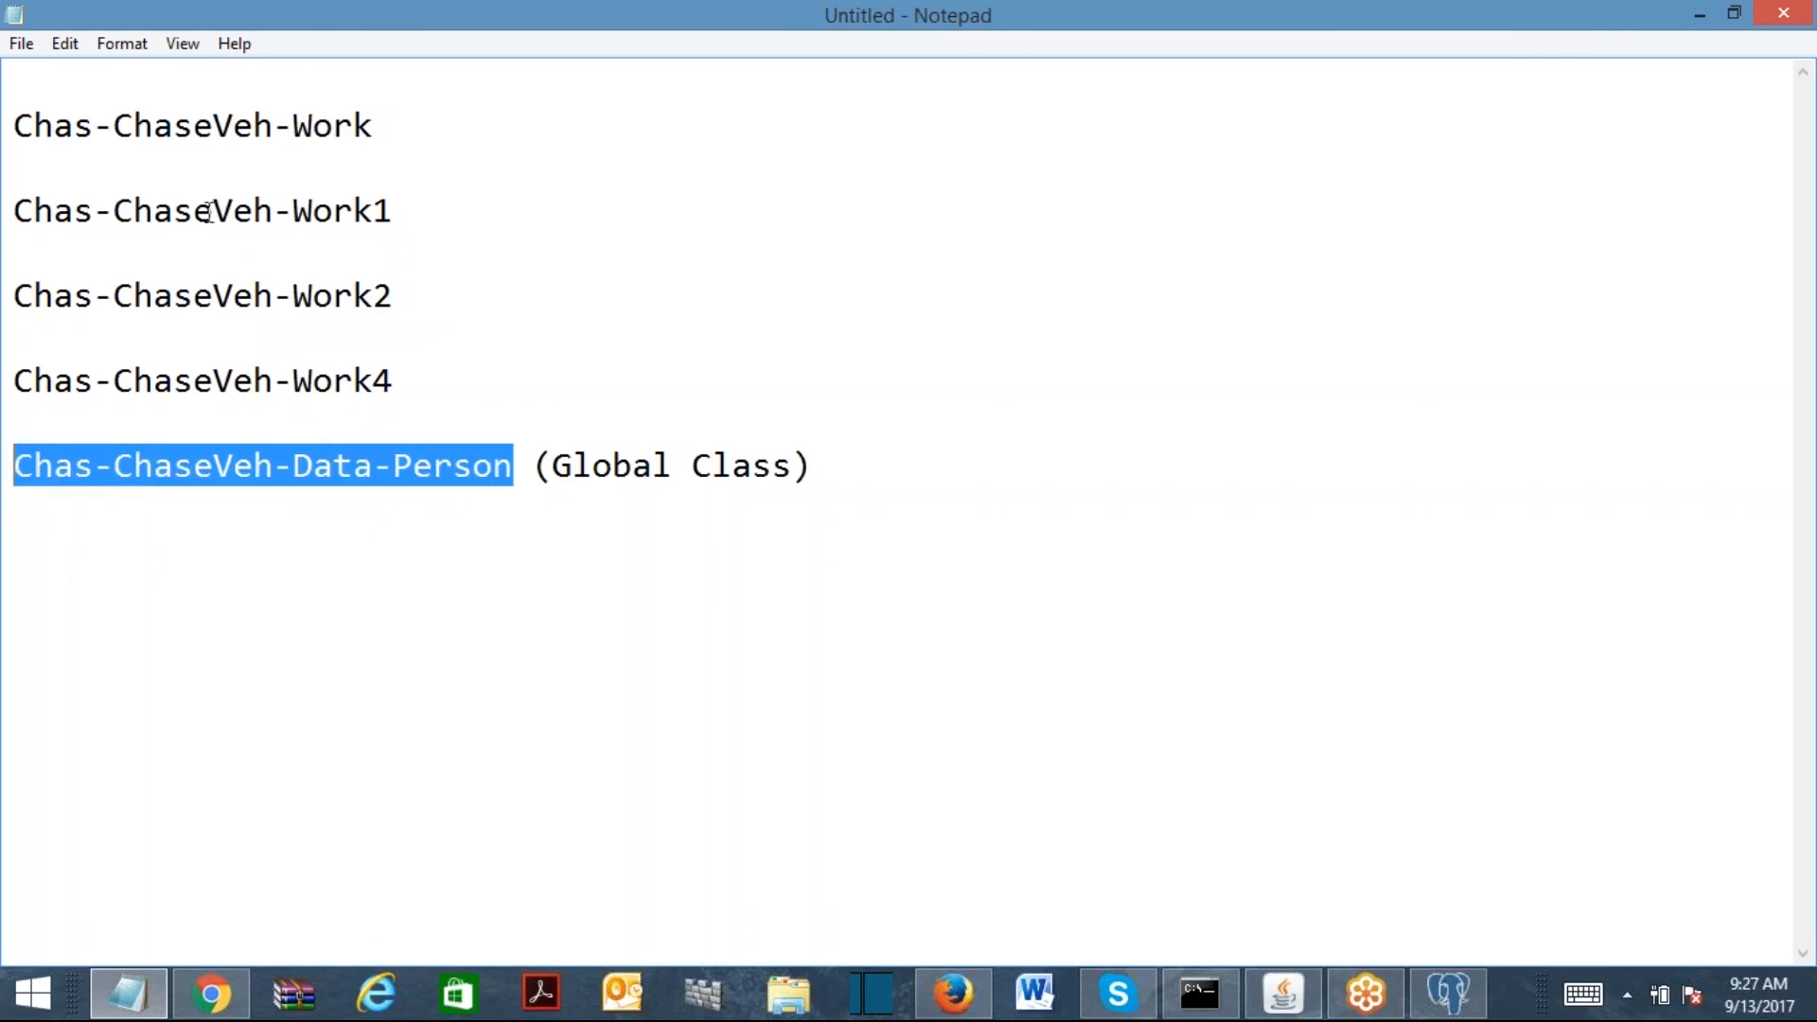
click(309, 125)
click(352, 297)
click(376, 370)
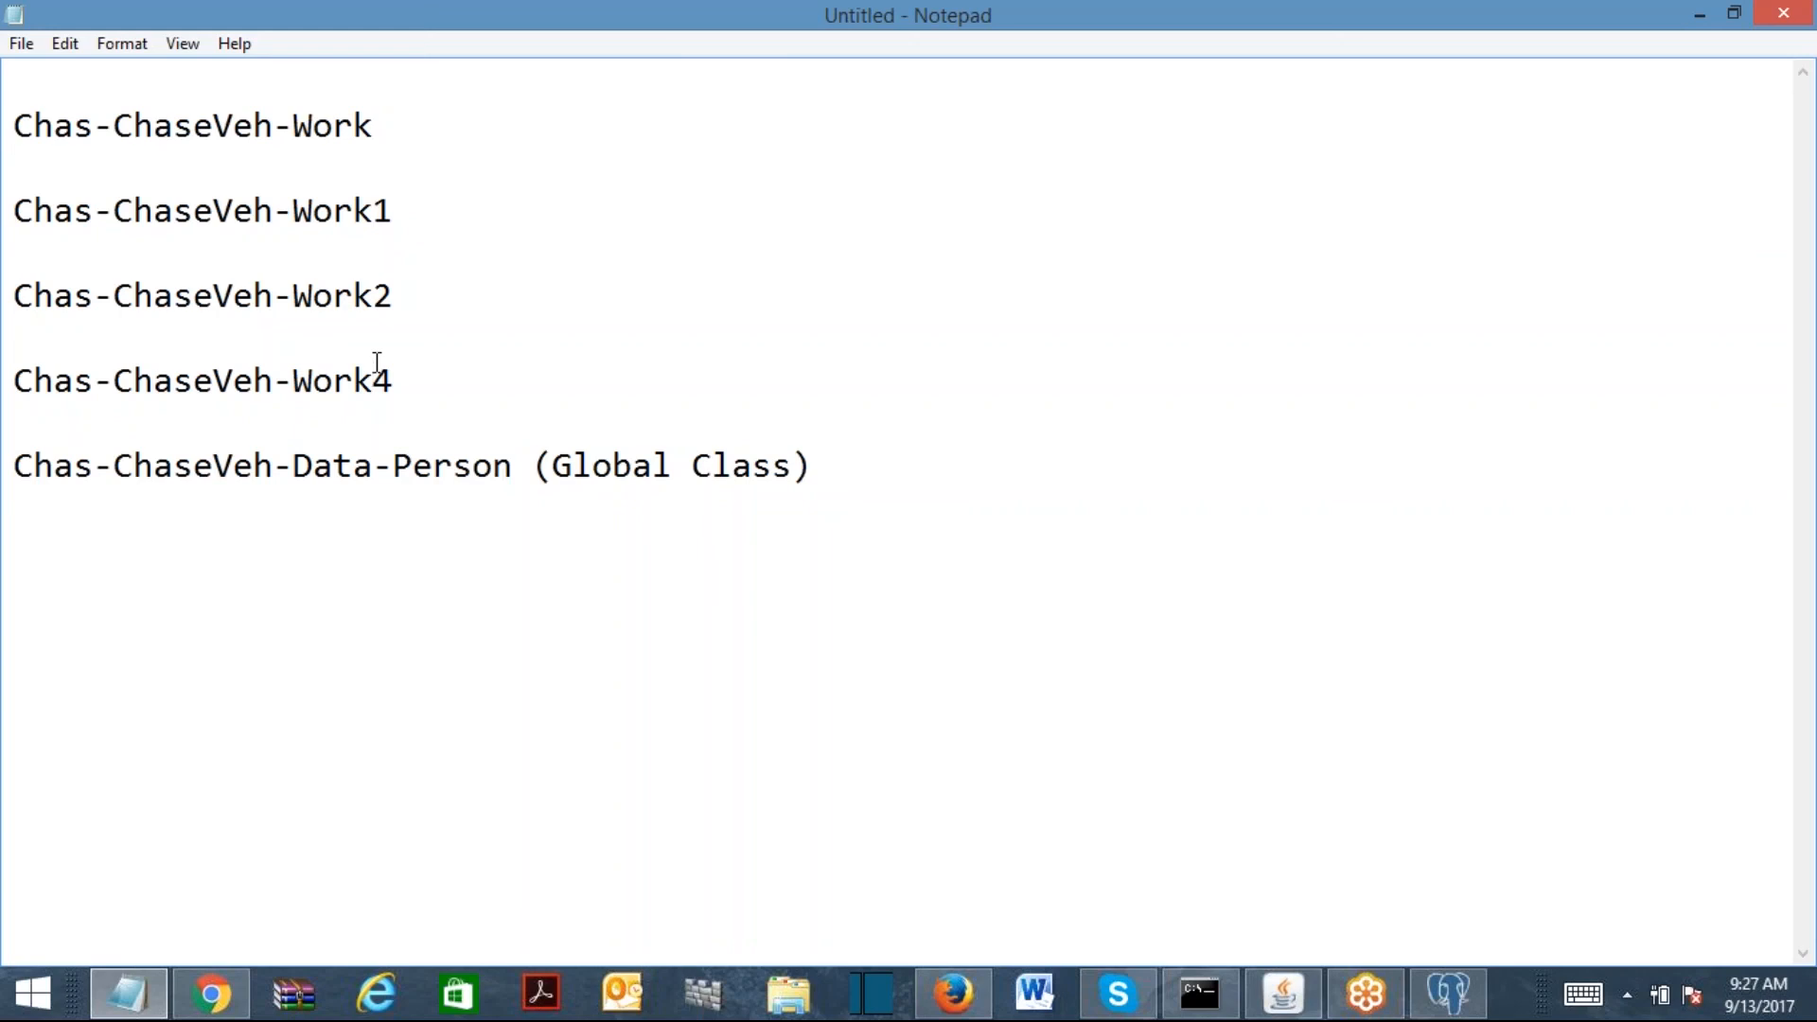
click(933, 454)
key(shift+Home)
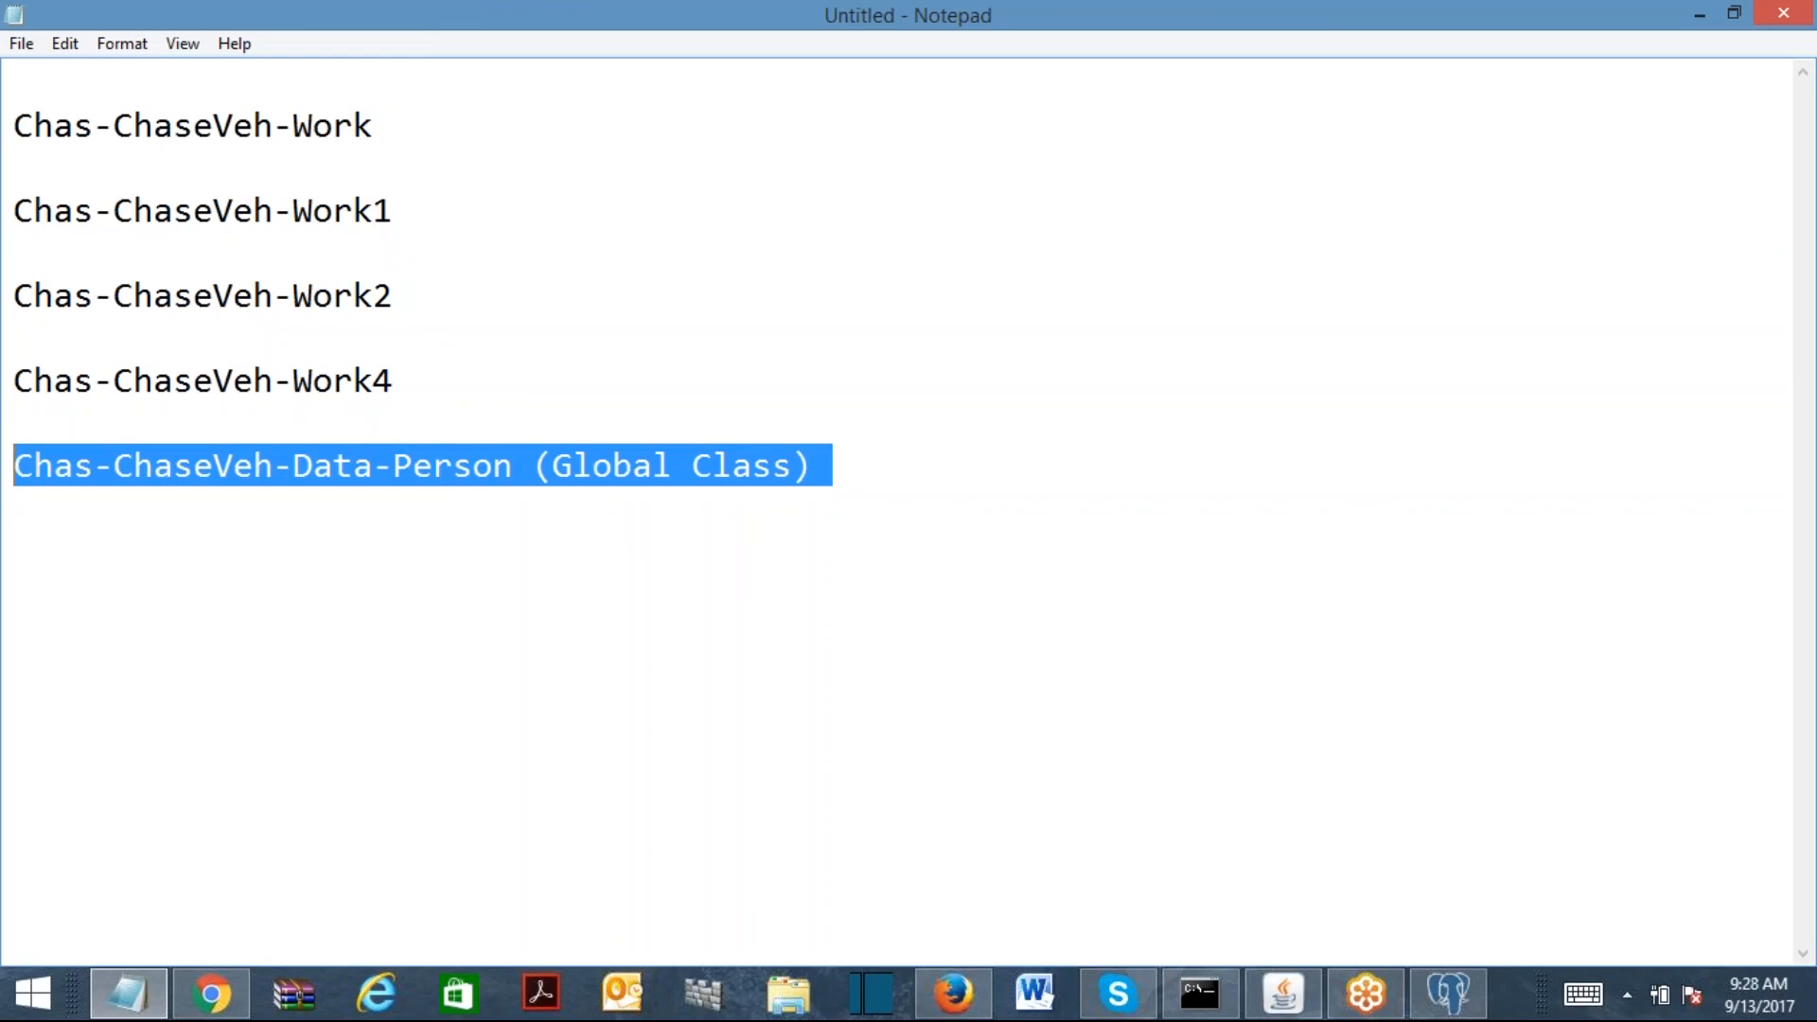
drag(17, 469, 272, 473)
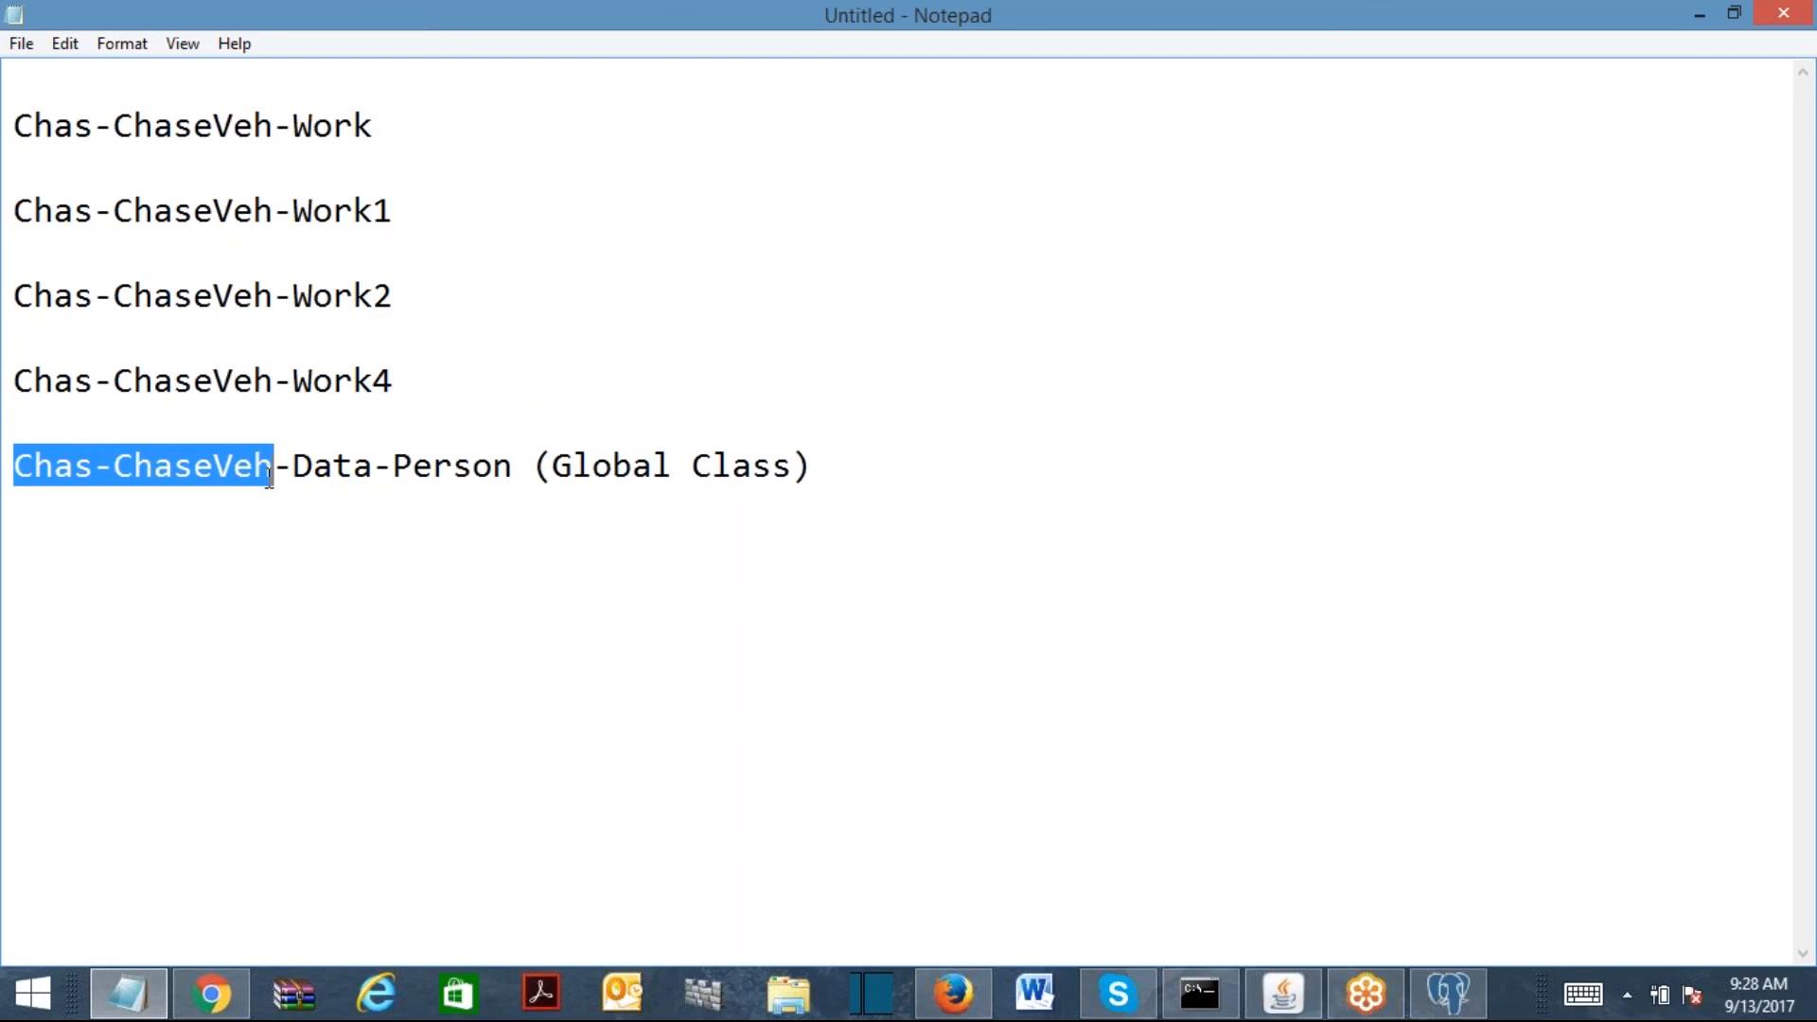
drag(519, 467, 14, 490)
key(ctrl+c)
drag(410, 374, 13, 380)
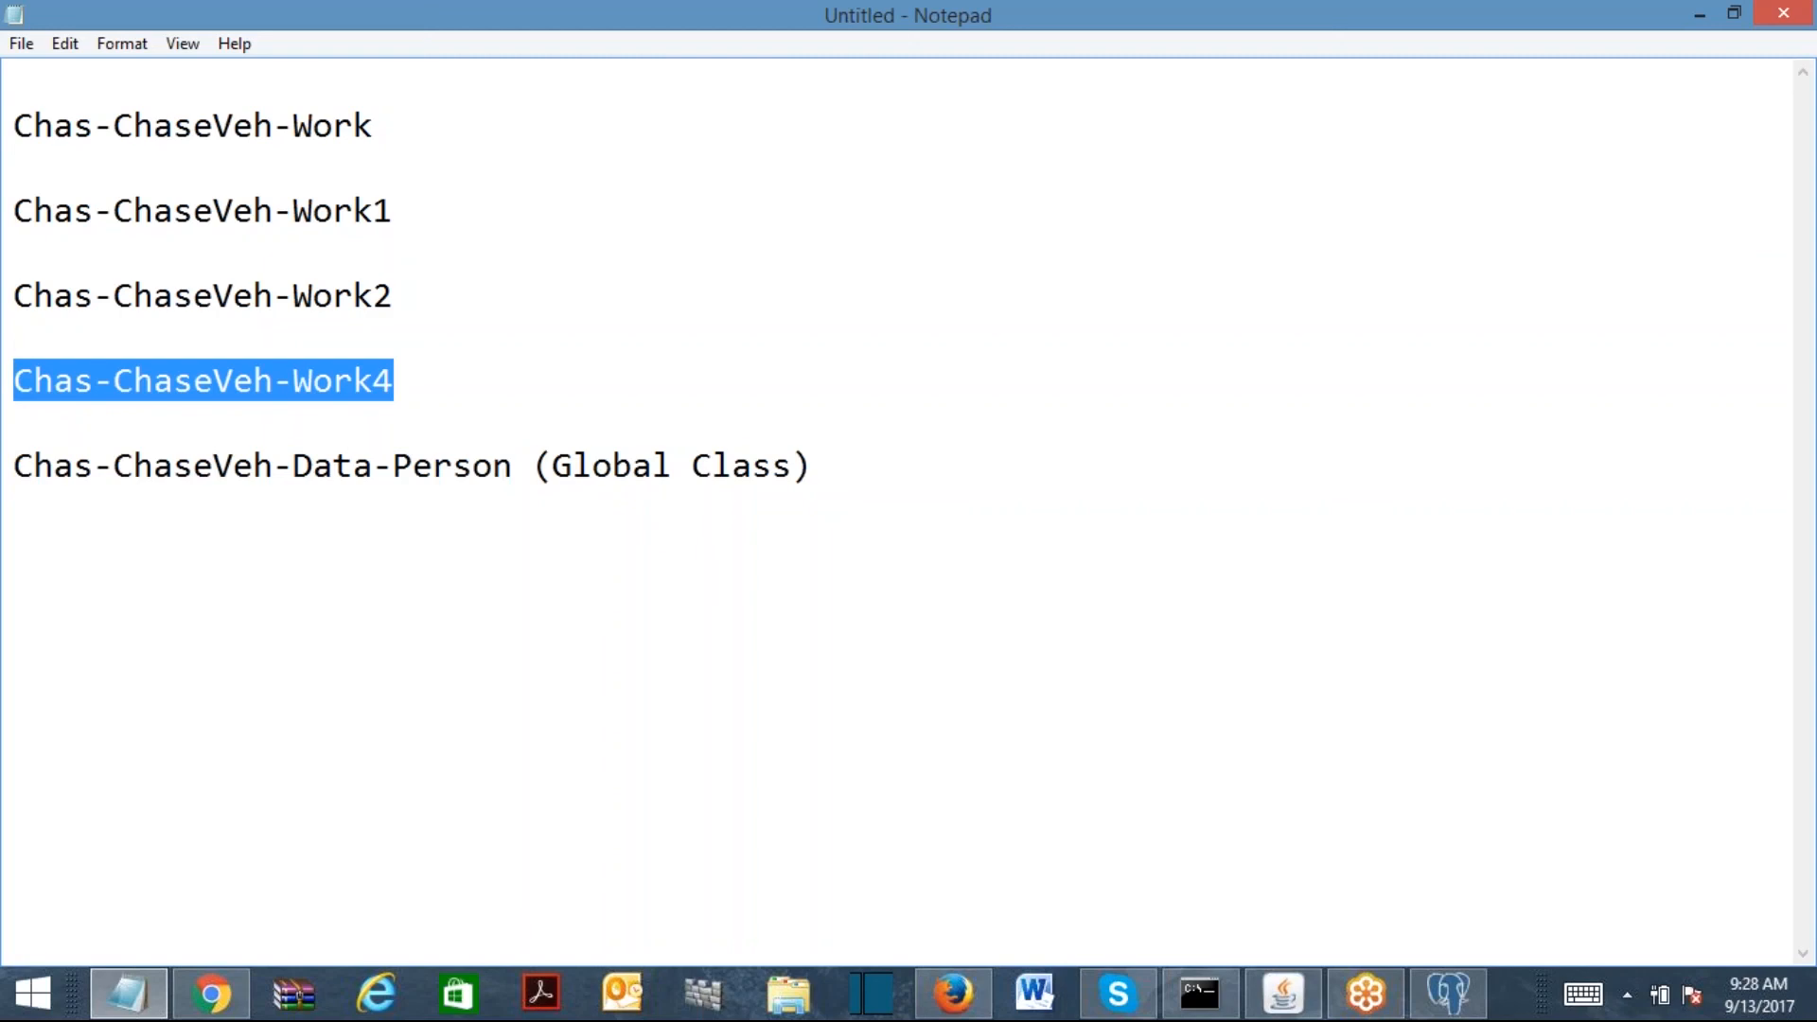
drag(536, 484, 12, 487)
click(457, 589)
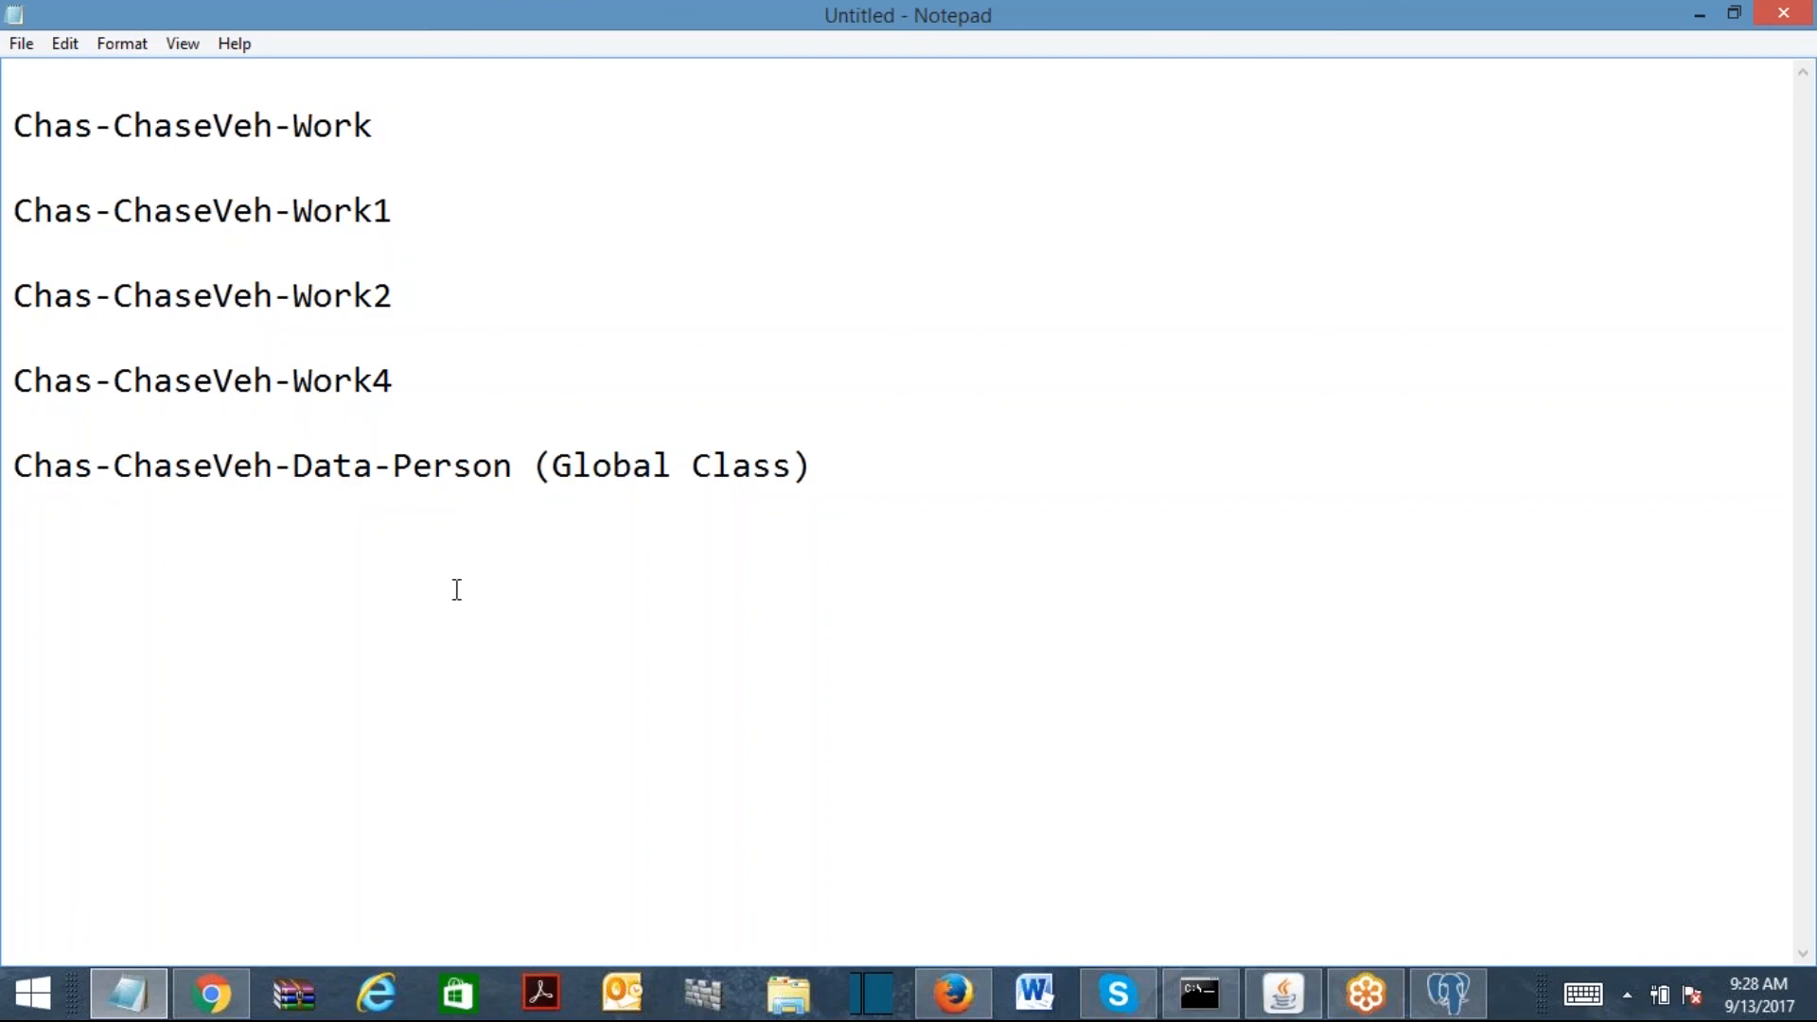
Step: Minimize Notepad, check the Data-Person Edit Class page's 01-01-01 version, then restore Notepad
click(1701, 14)
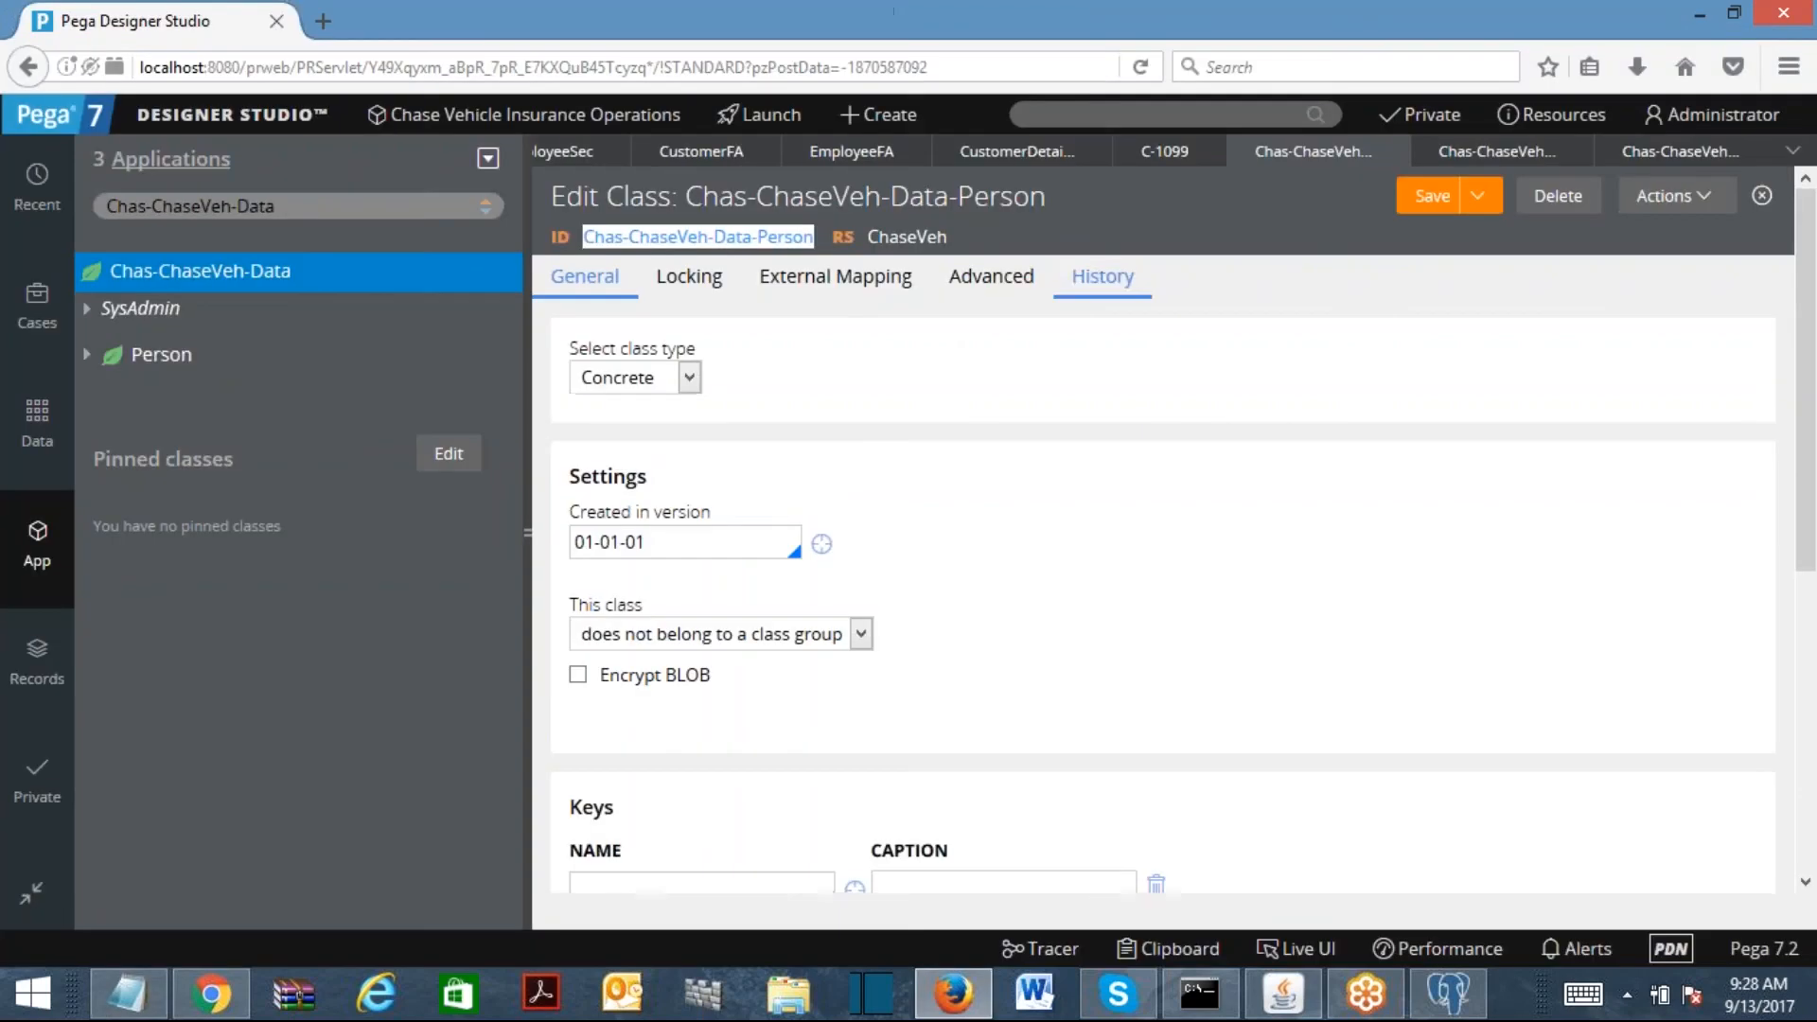
click(1076, 509)
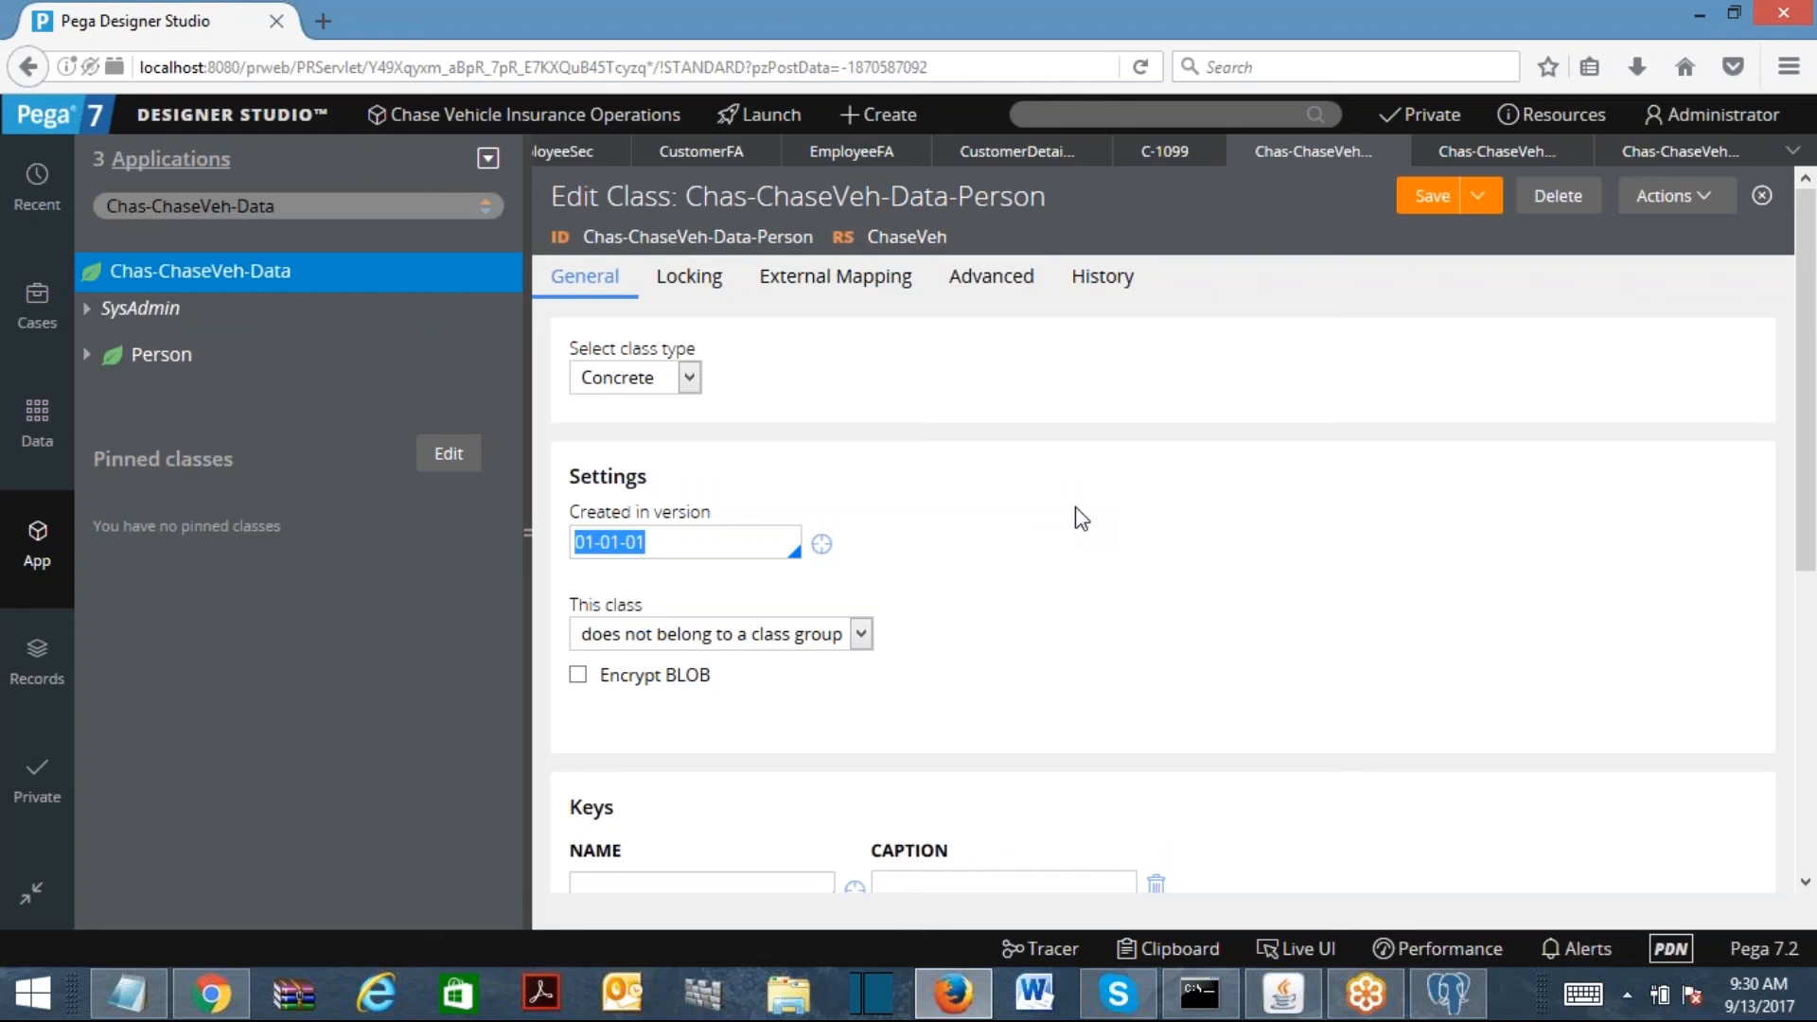
click(1279, 36)
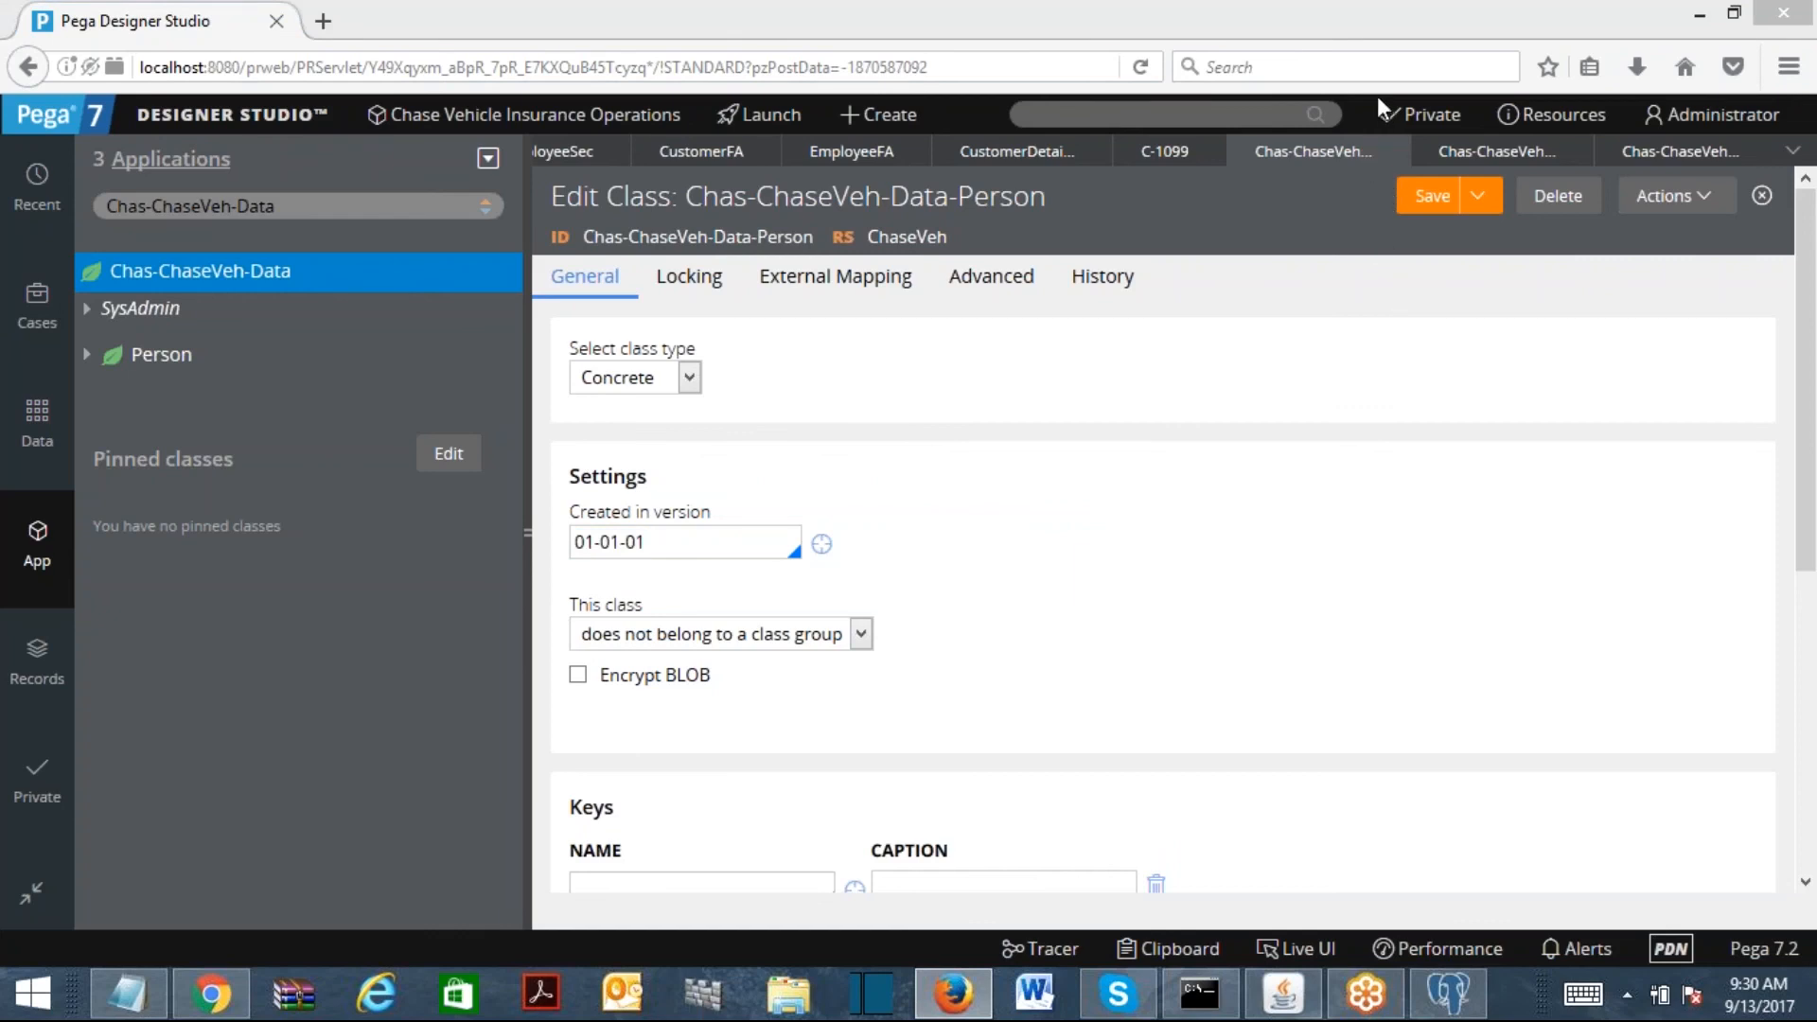
click(1220, 113)
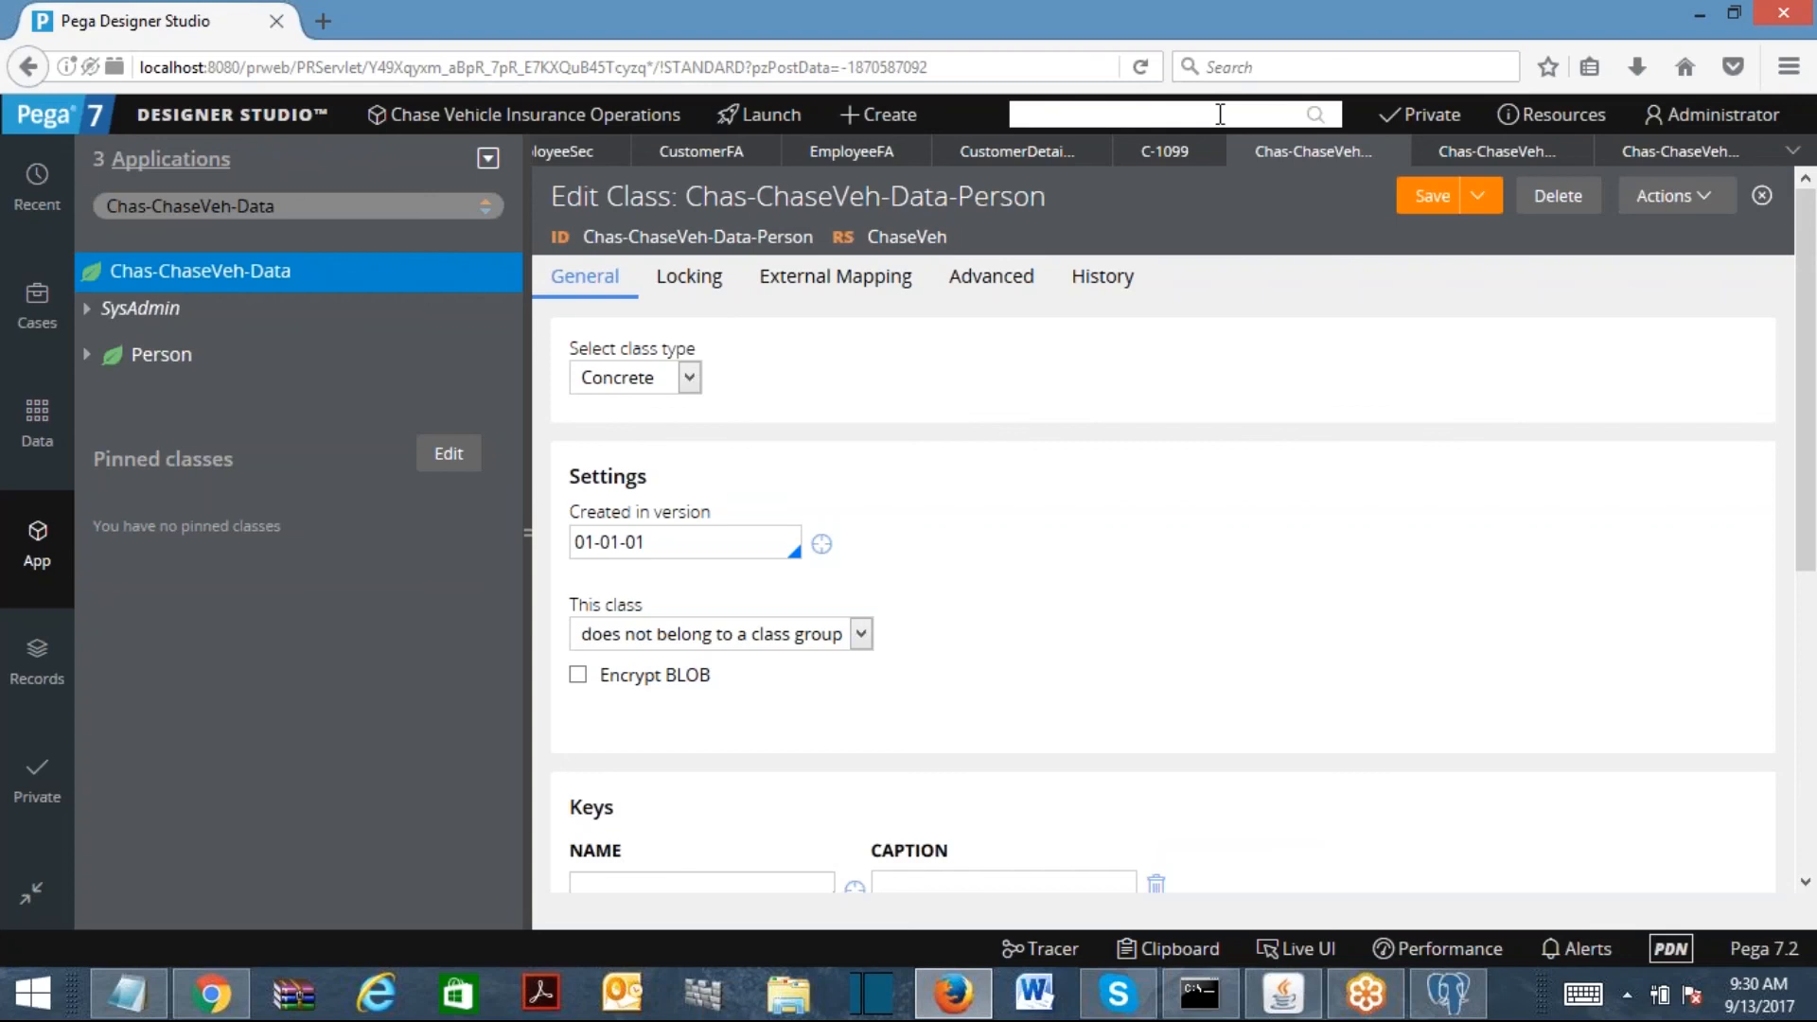
click(127, 993)
Step: Replace the notes with 'Page :-' and begin 'Page is Property', fixing the typo
key(ctrl+a)
text(Page  :-)
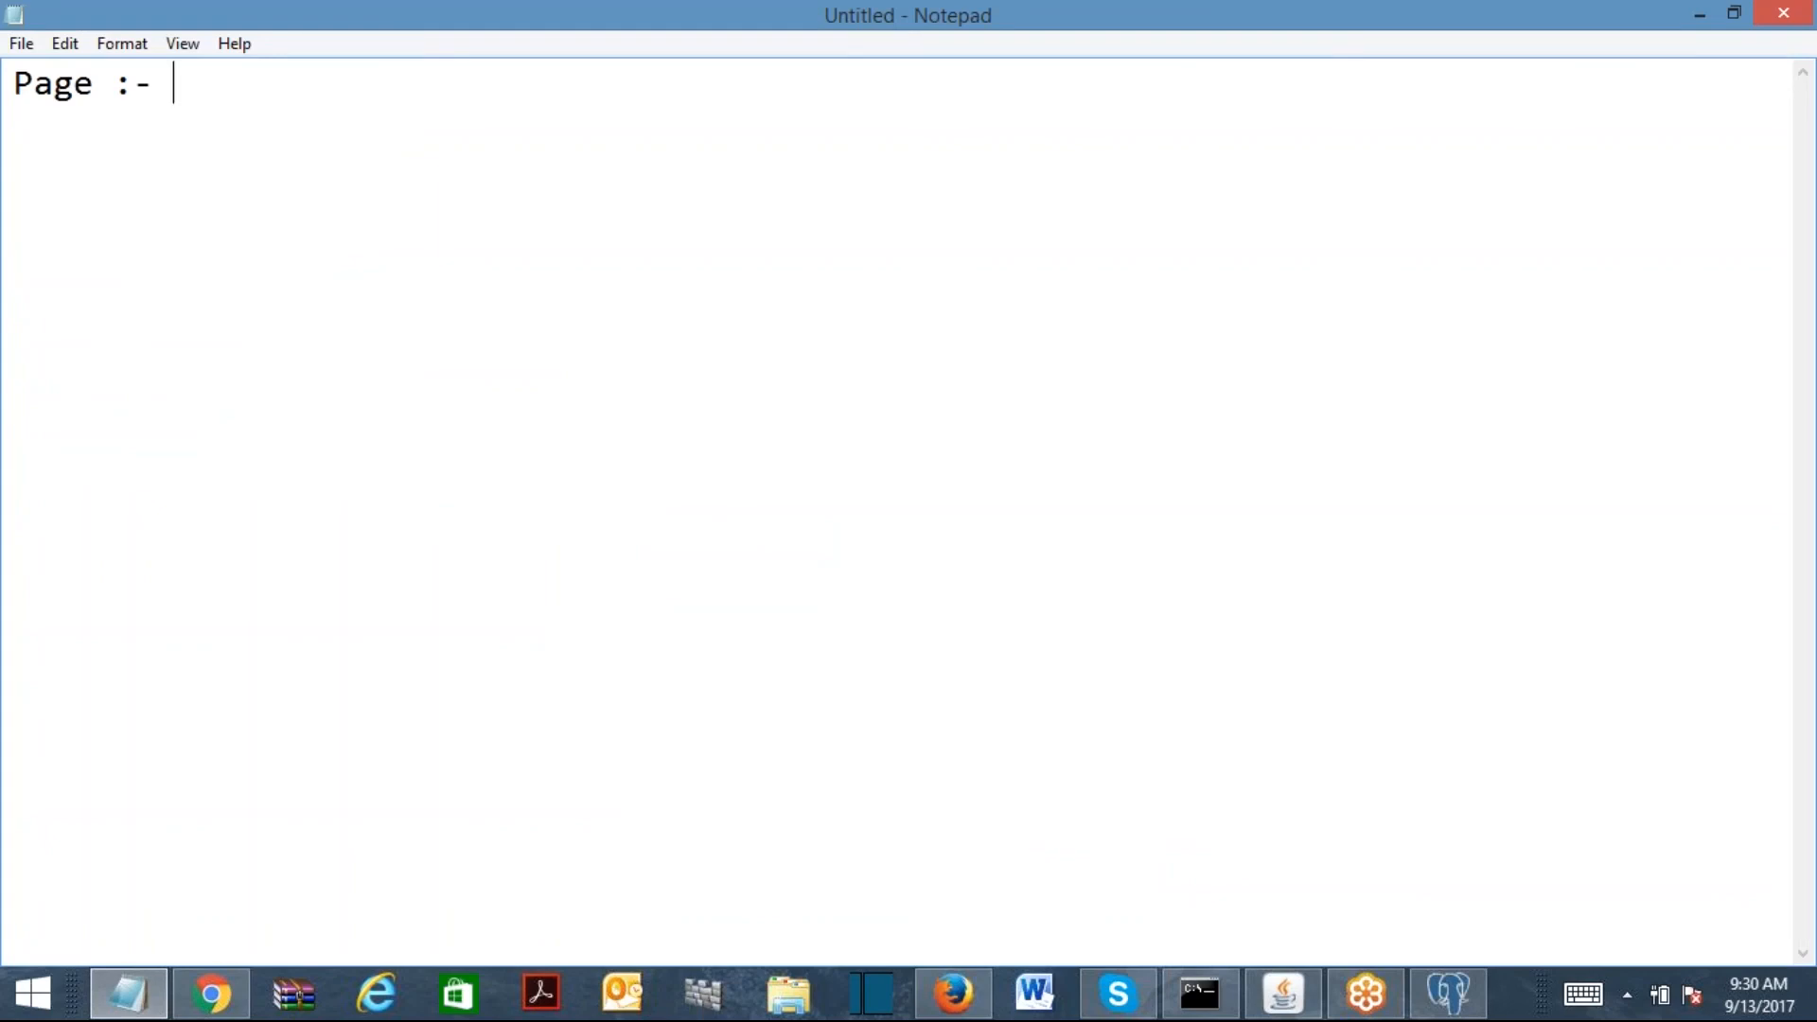
text(Page is )
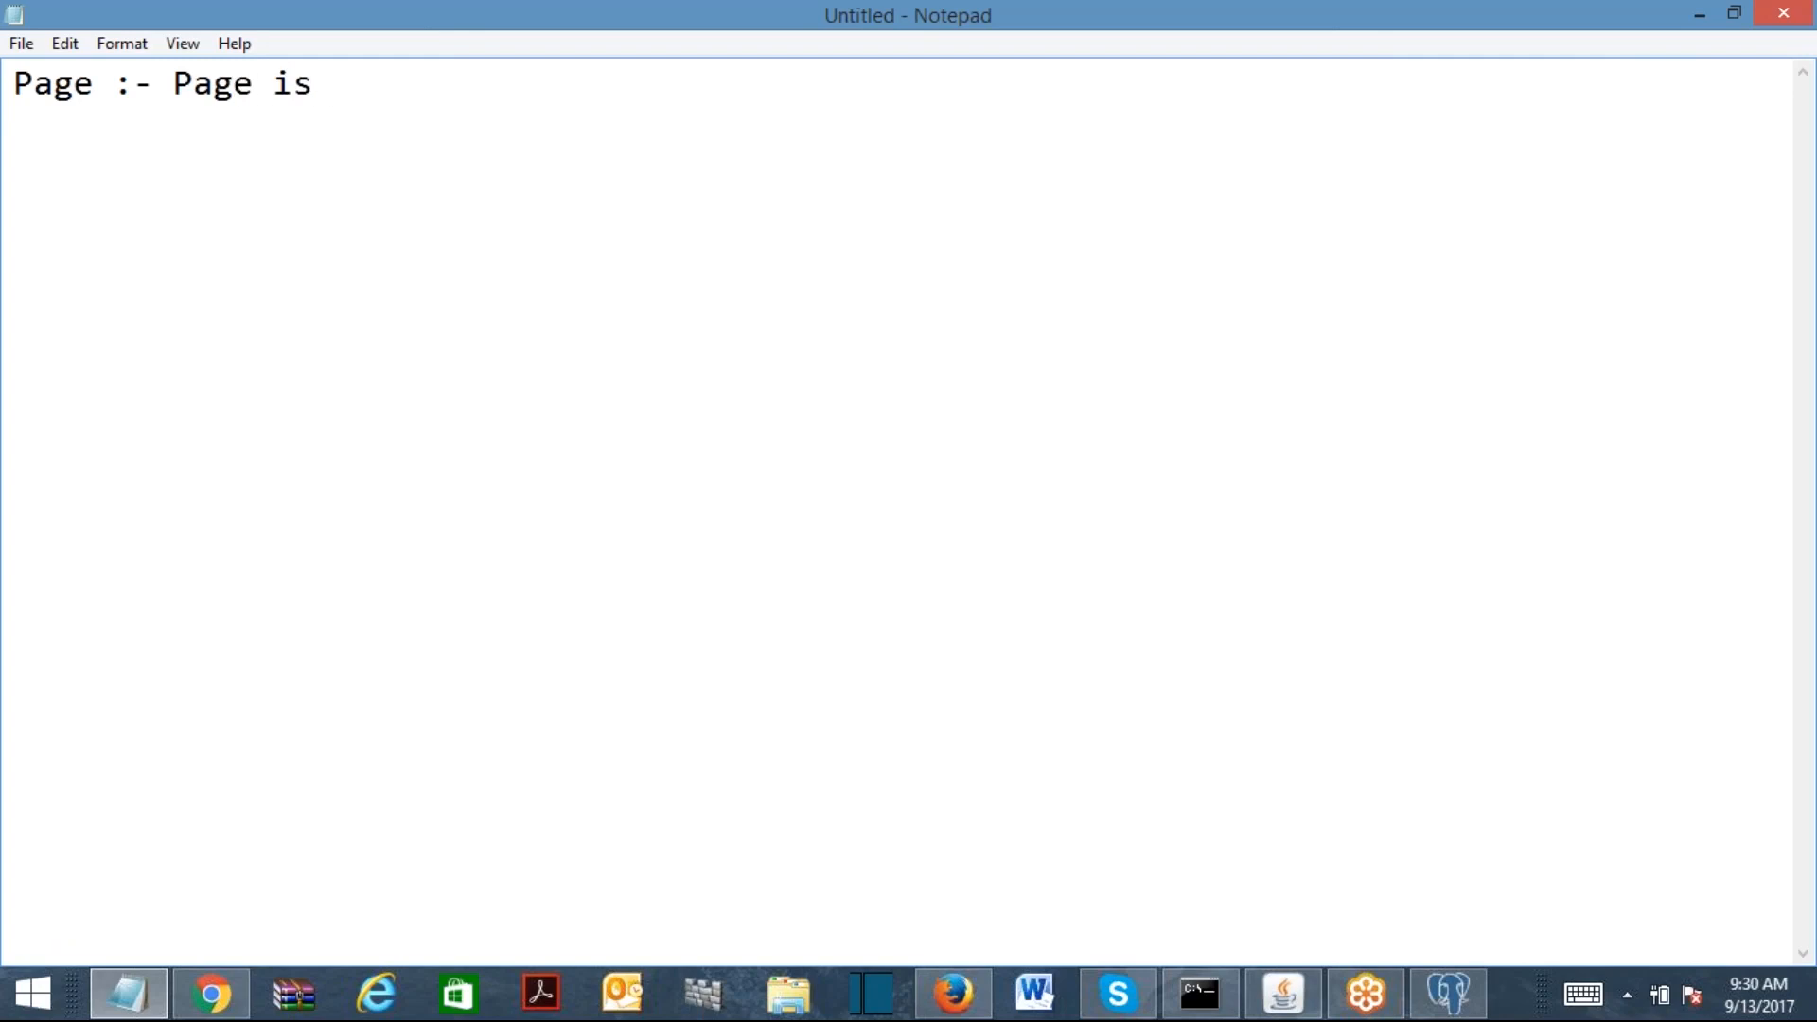
text(Peoprty)
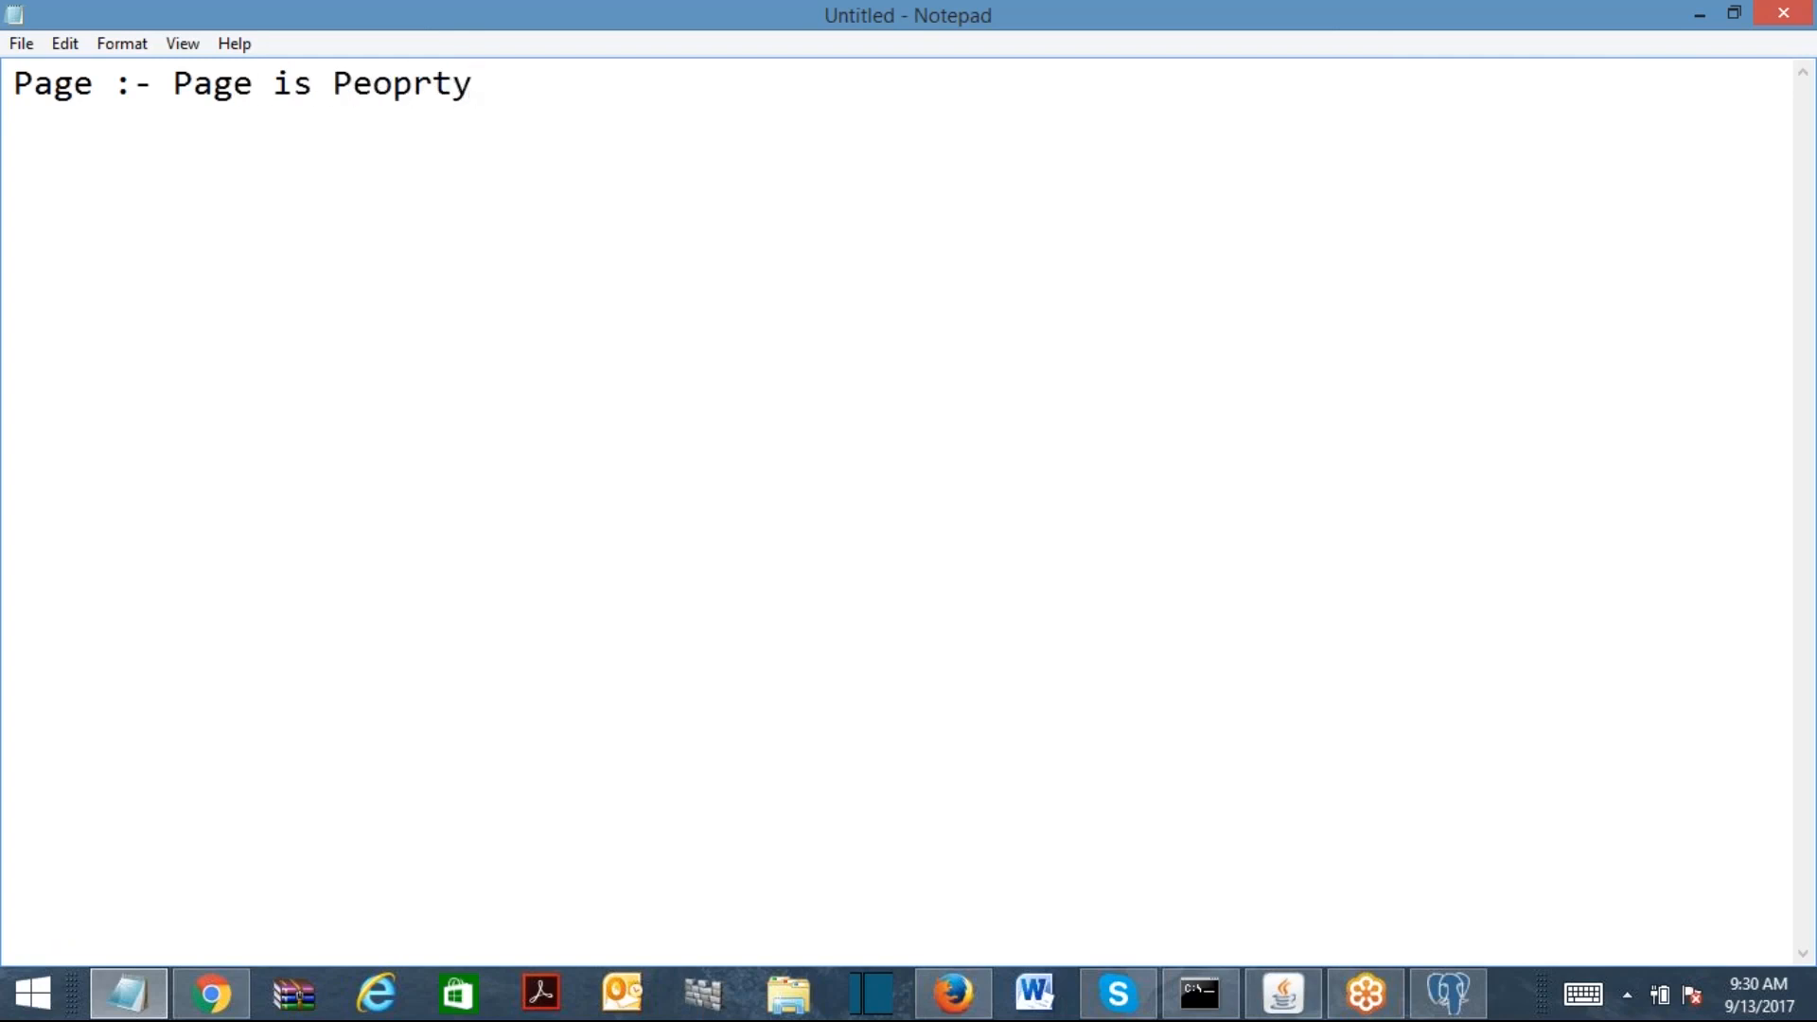
click(374, 94)
key(BackSpace)
text(o)
click(418, 87)
text(e)
click(588, 92)
Step: Finish the definition '...holds the properties of pointing class.' and start 'For Example :-'
text(which)
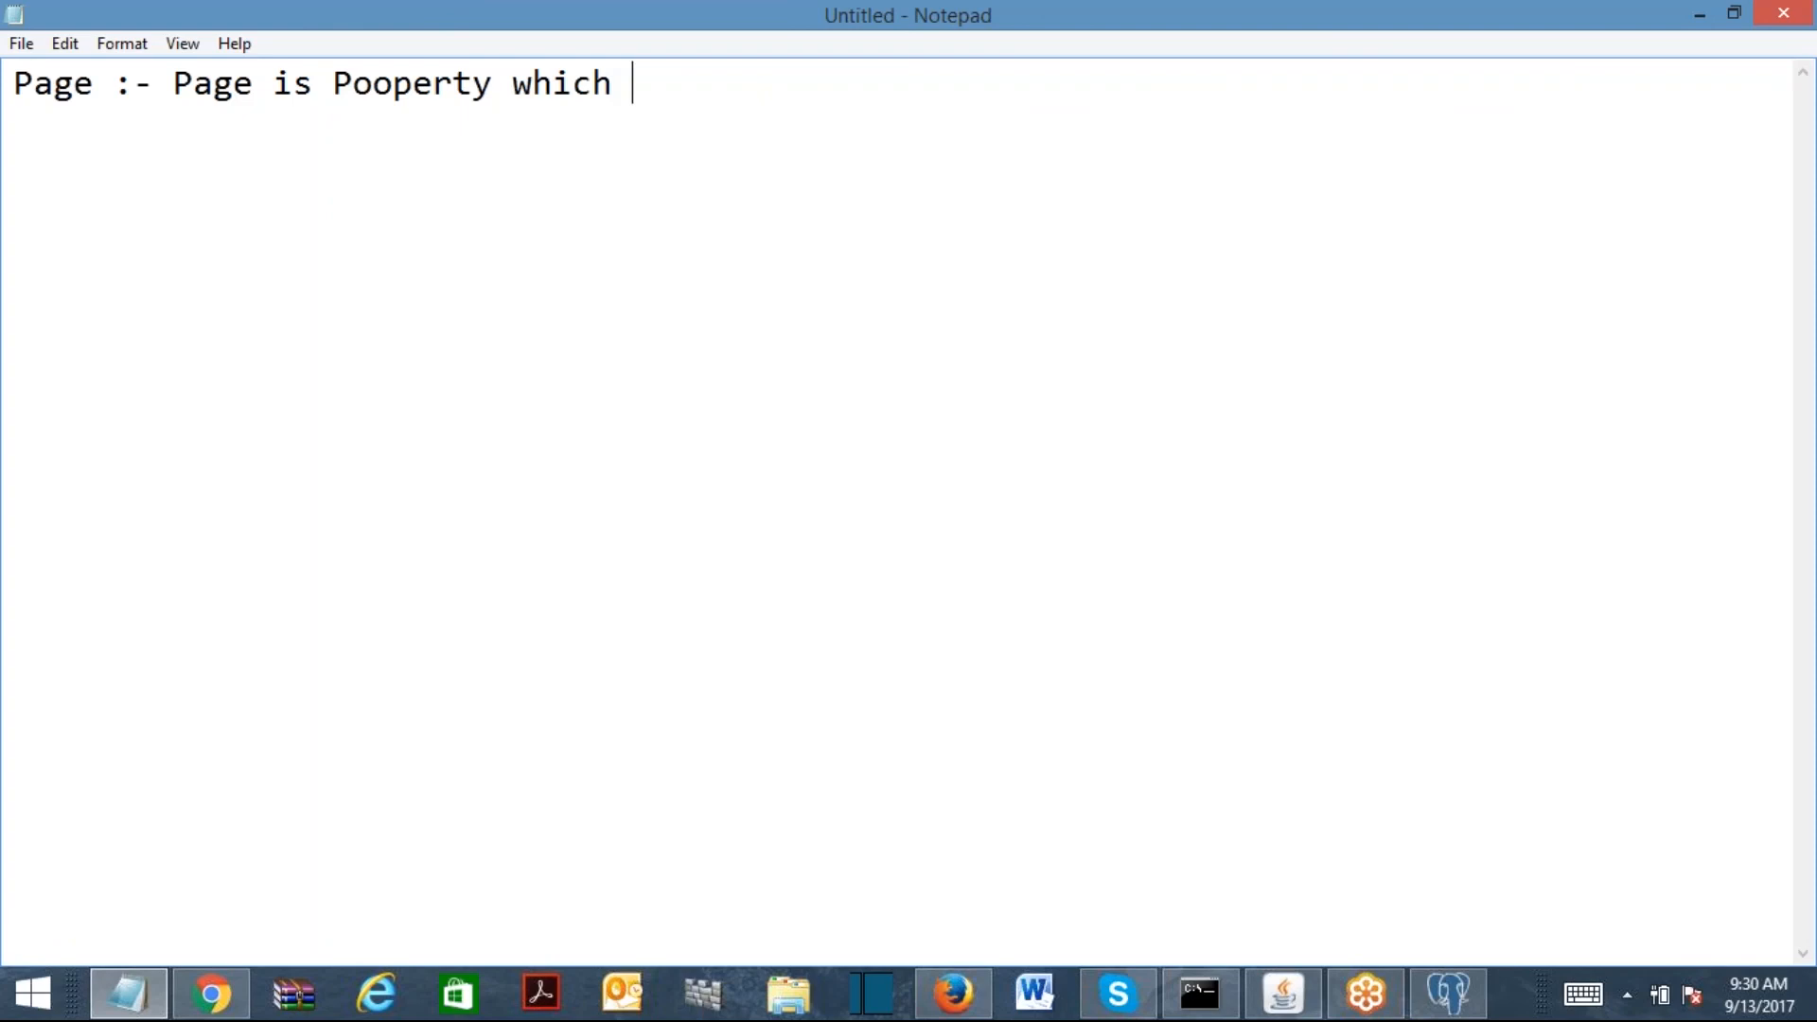
text( points to )
text(a call)
text(hold )
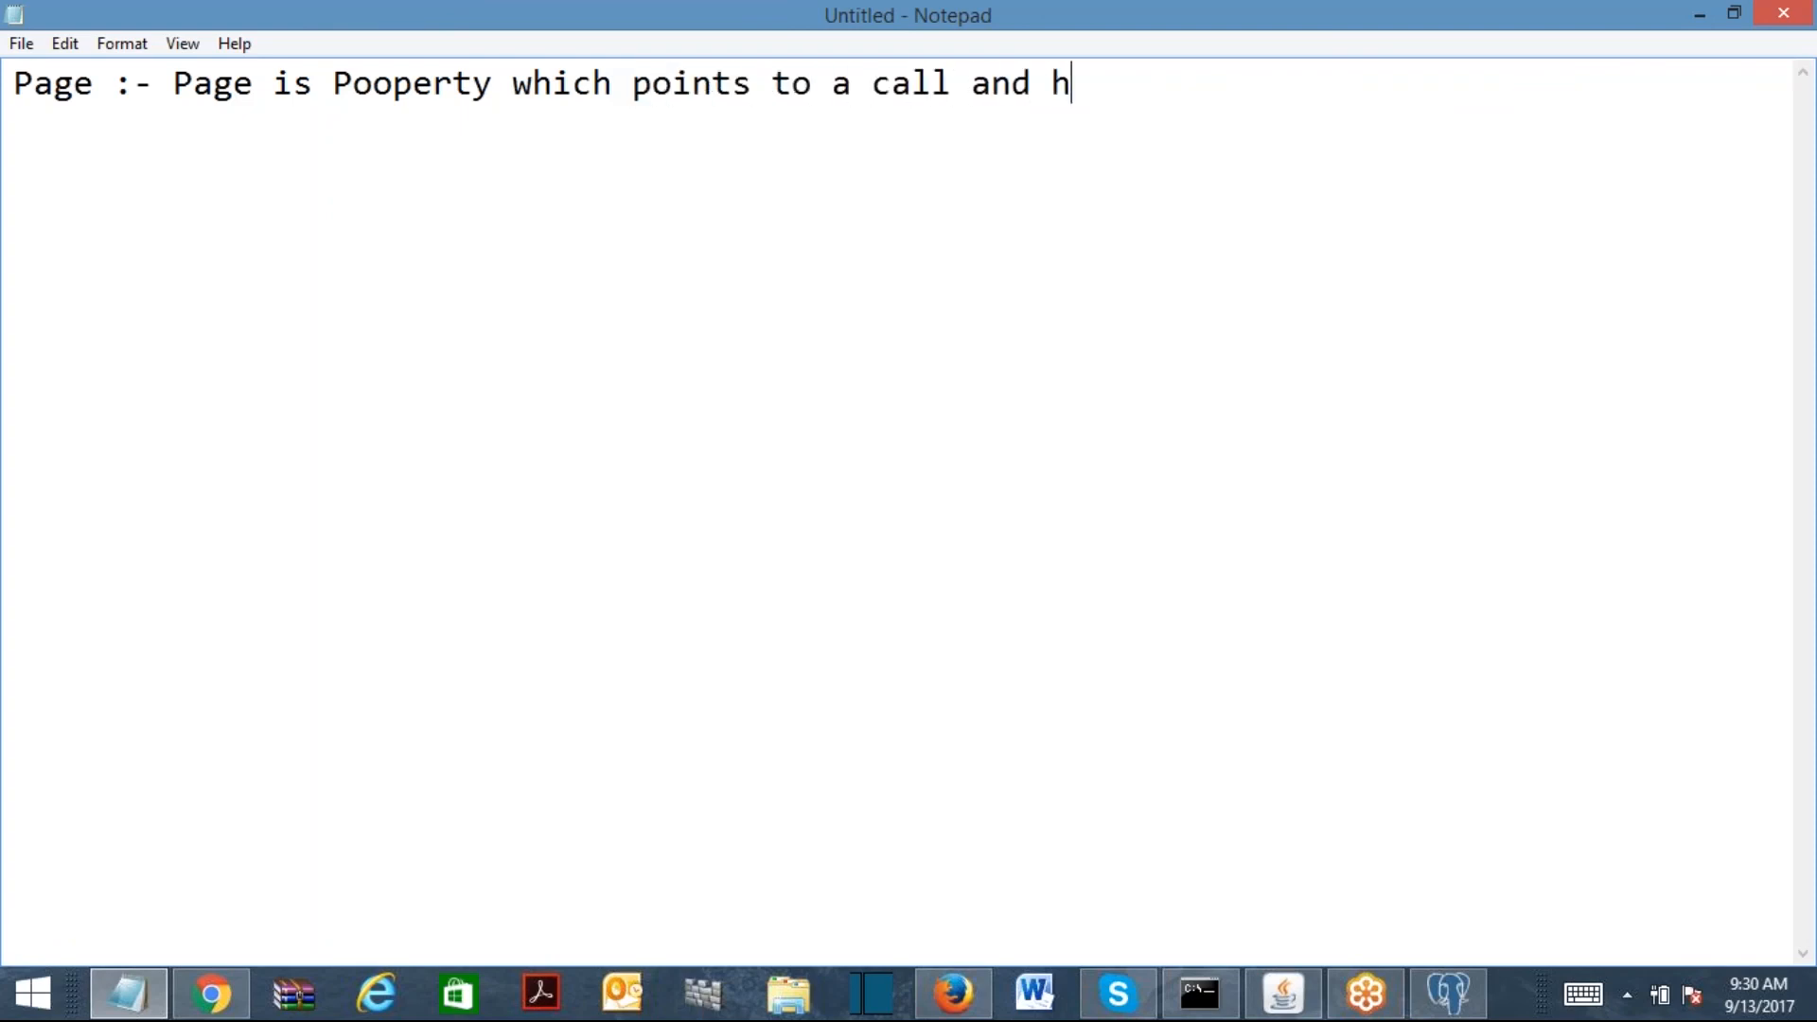
text(the )
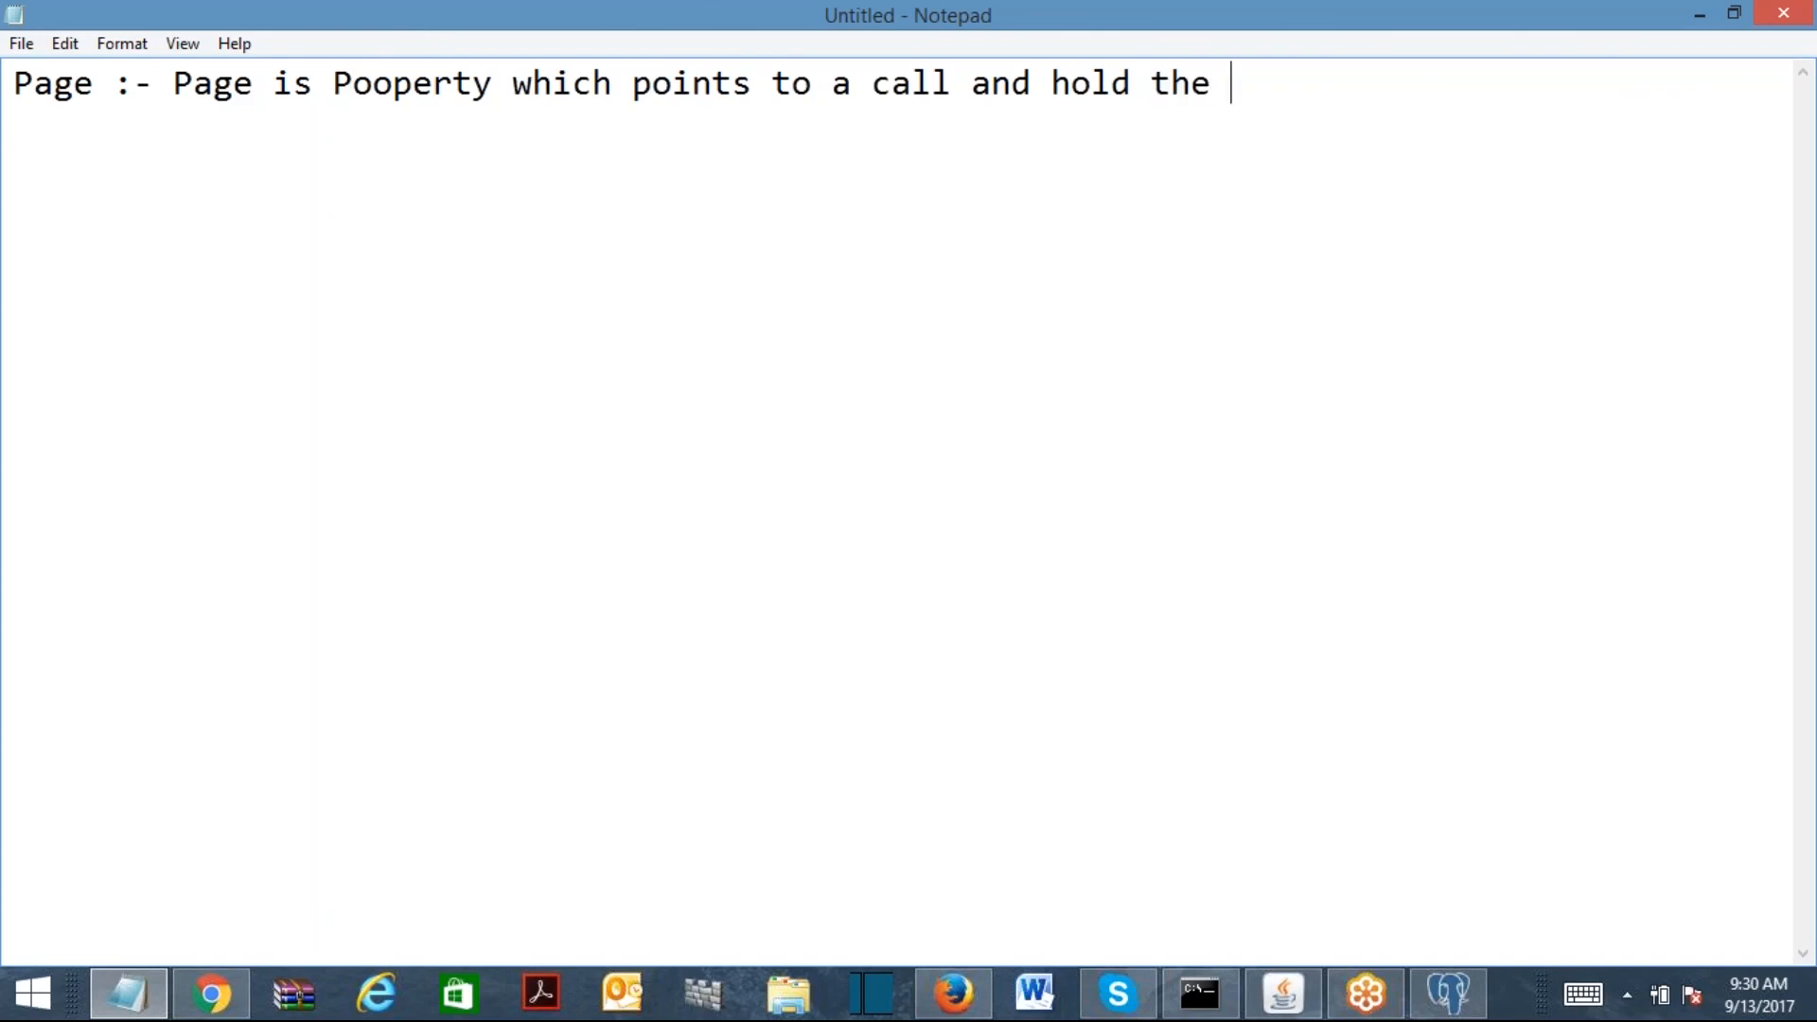
text(propertie)
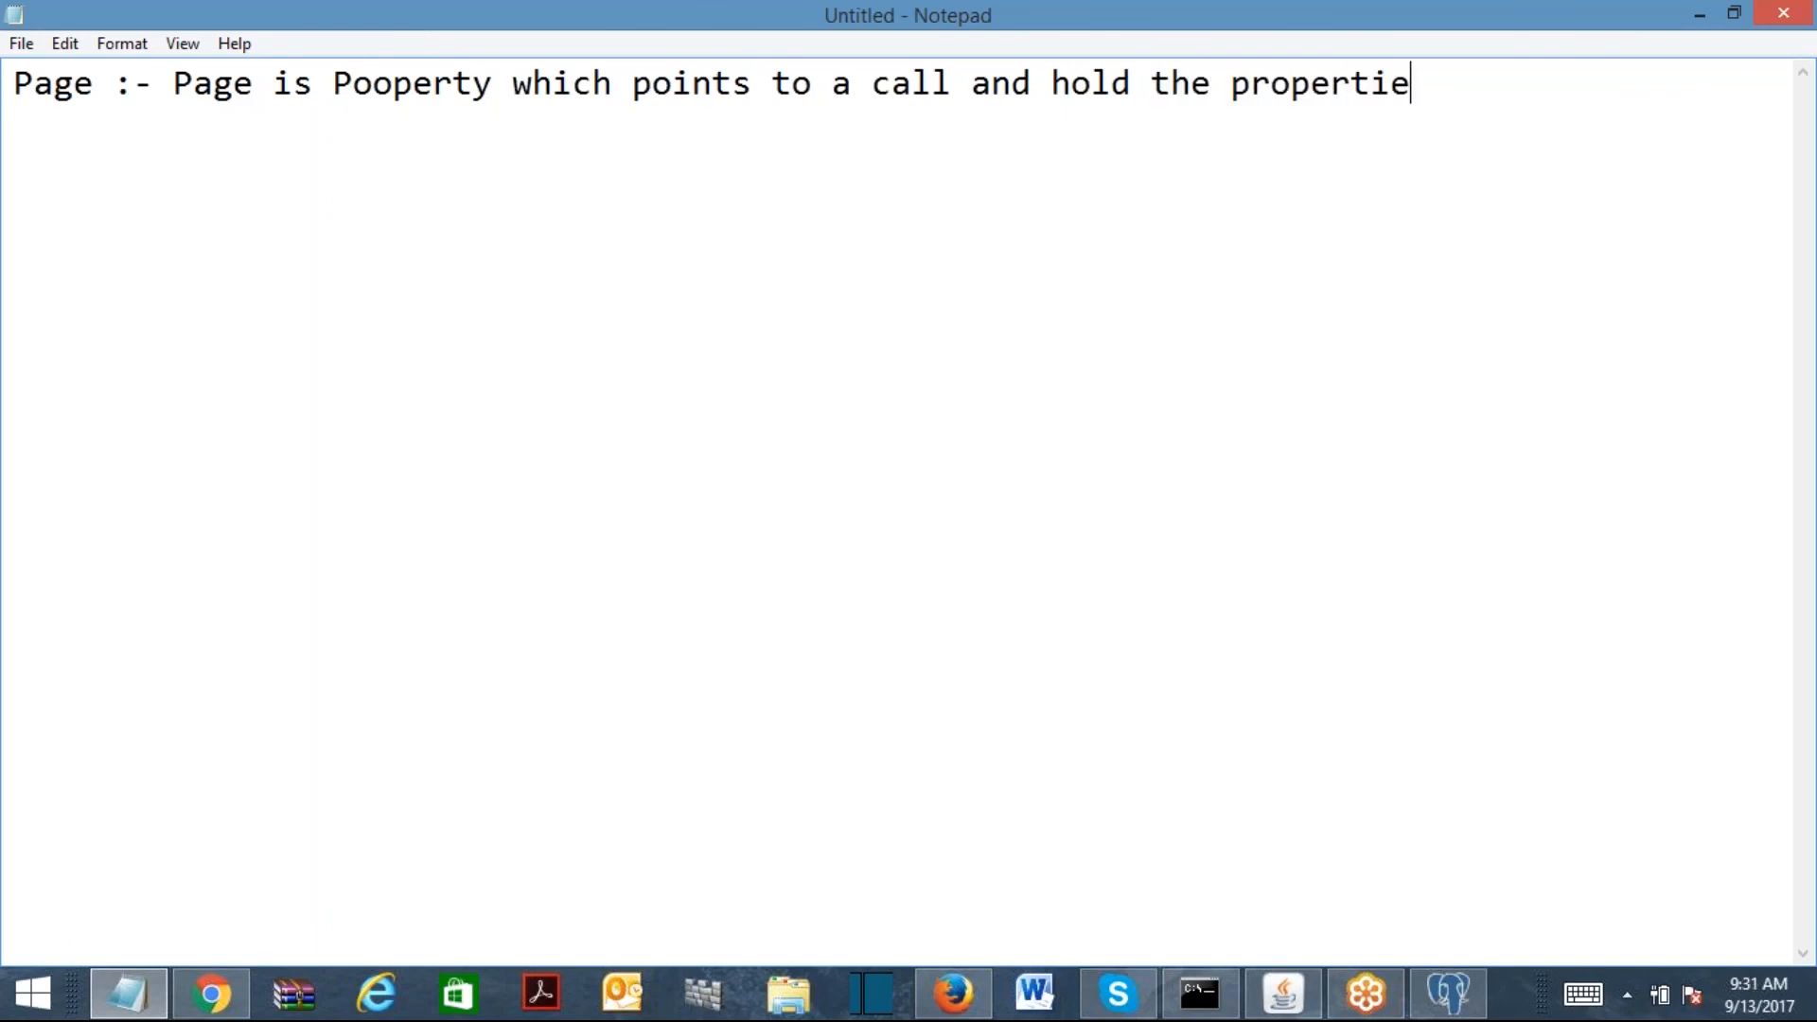
text(s of the cl)
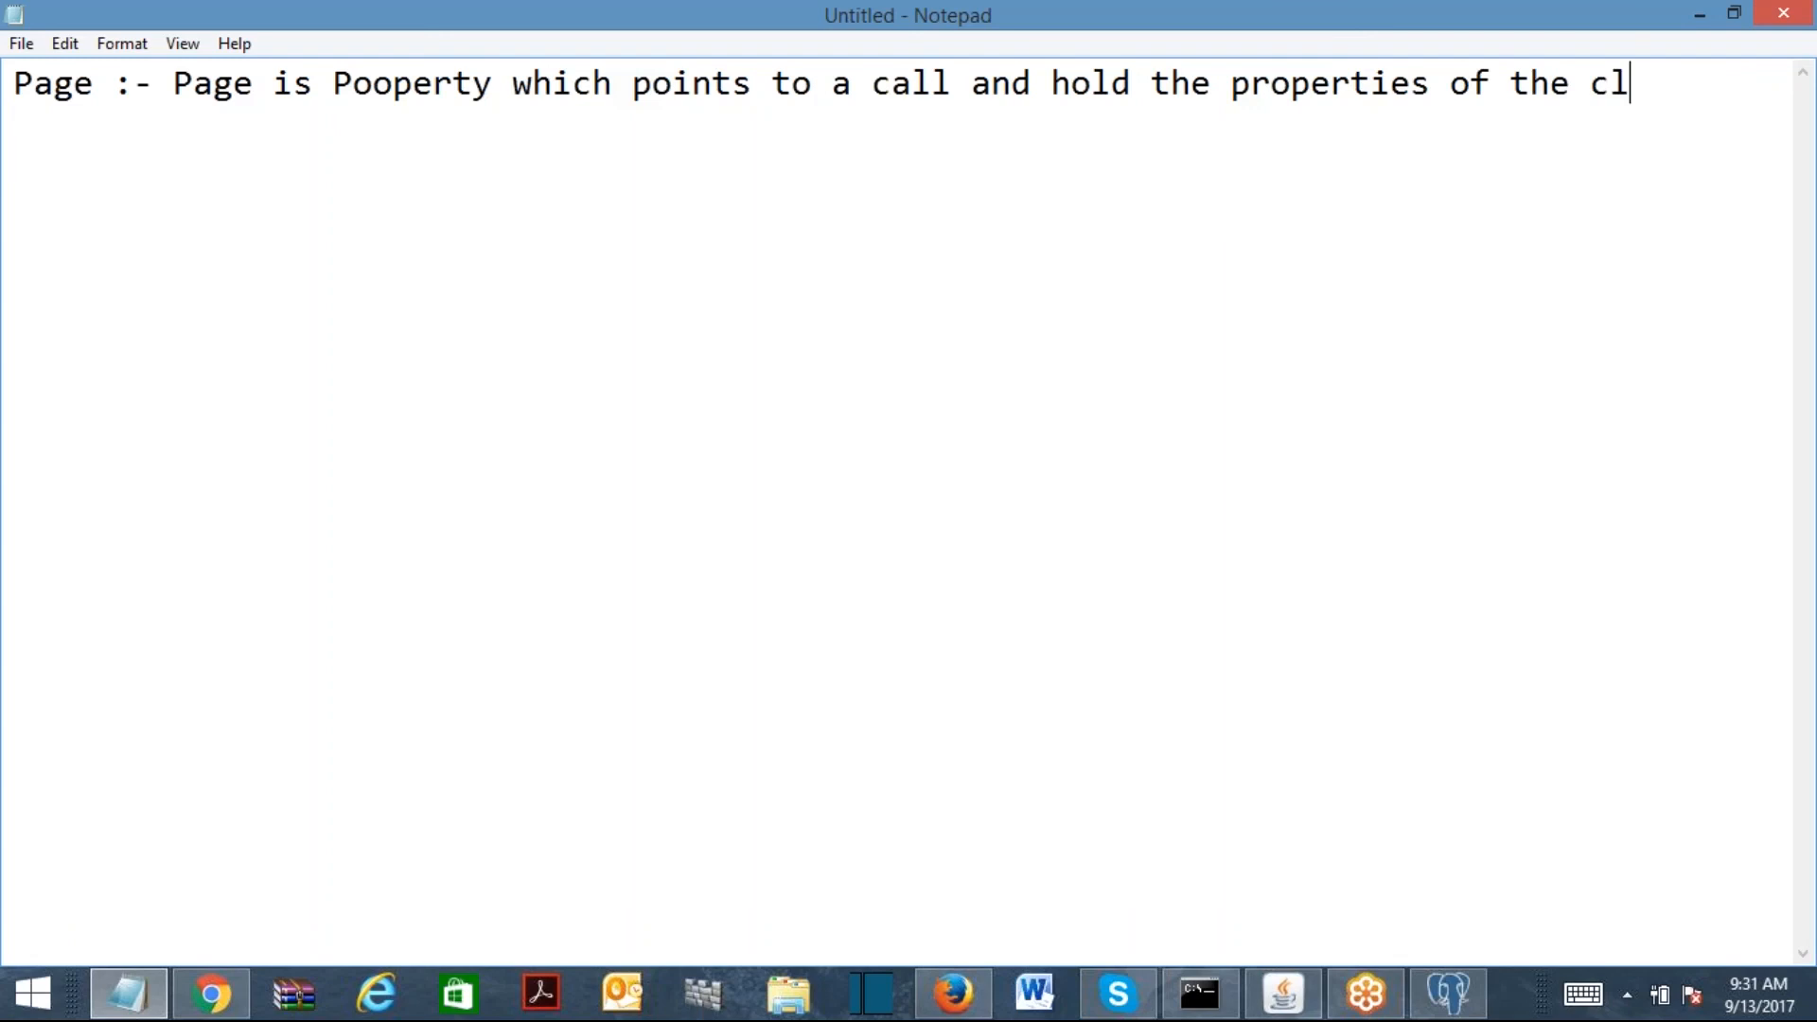
text(ass f)
key(BackSpace)
key(BackSpace)
key(BackSpace)
key(BackSpace)
key(BackSpace)
key(BackSpace)
key(BackSpace)
key(BackSpace)
key(BackSpace)
key(BackSpace)
key(BackSpace)
key(BackSpace)
key(BackSpace)
key(BackSpace)
text(of pointing l)
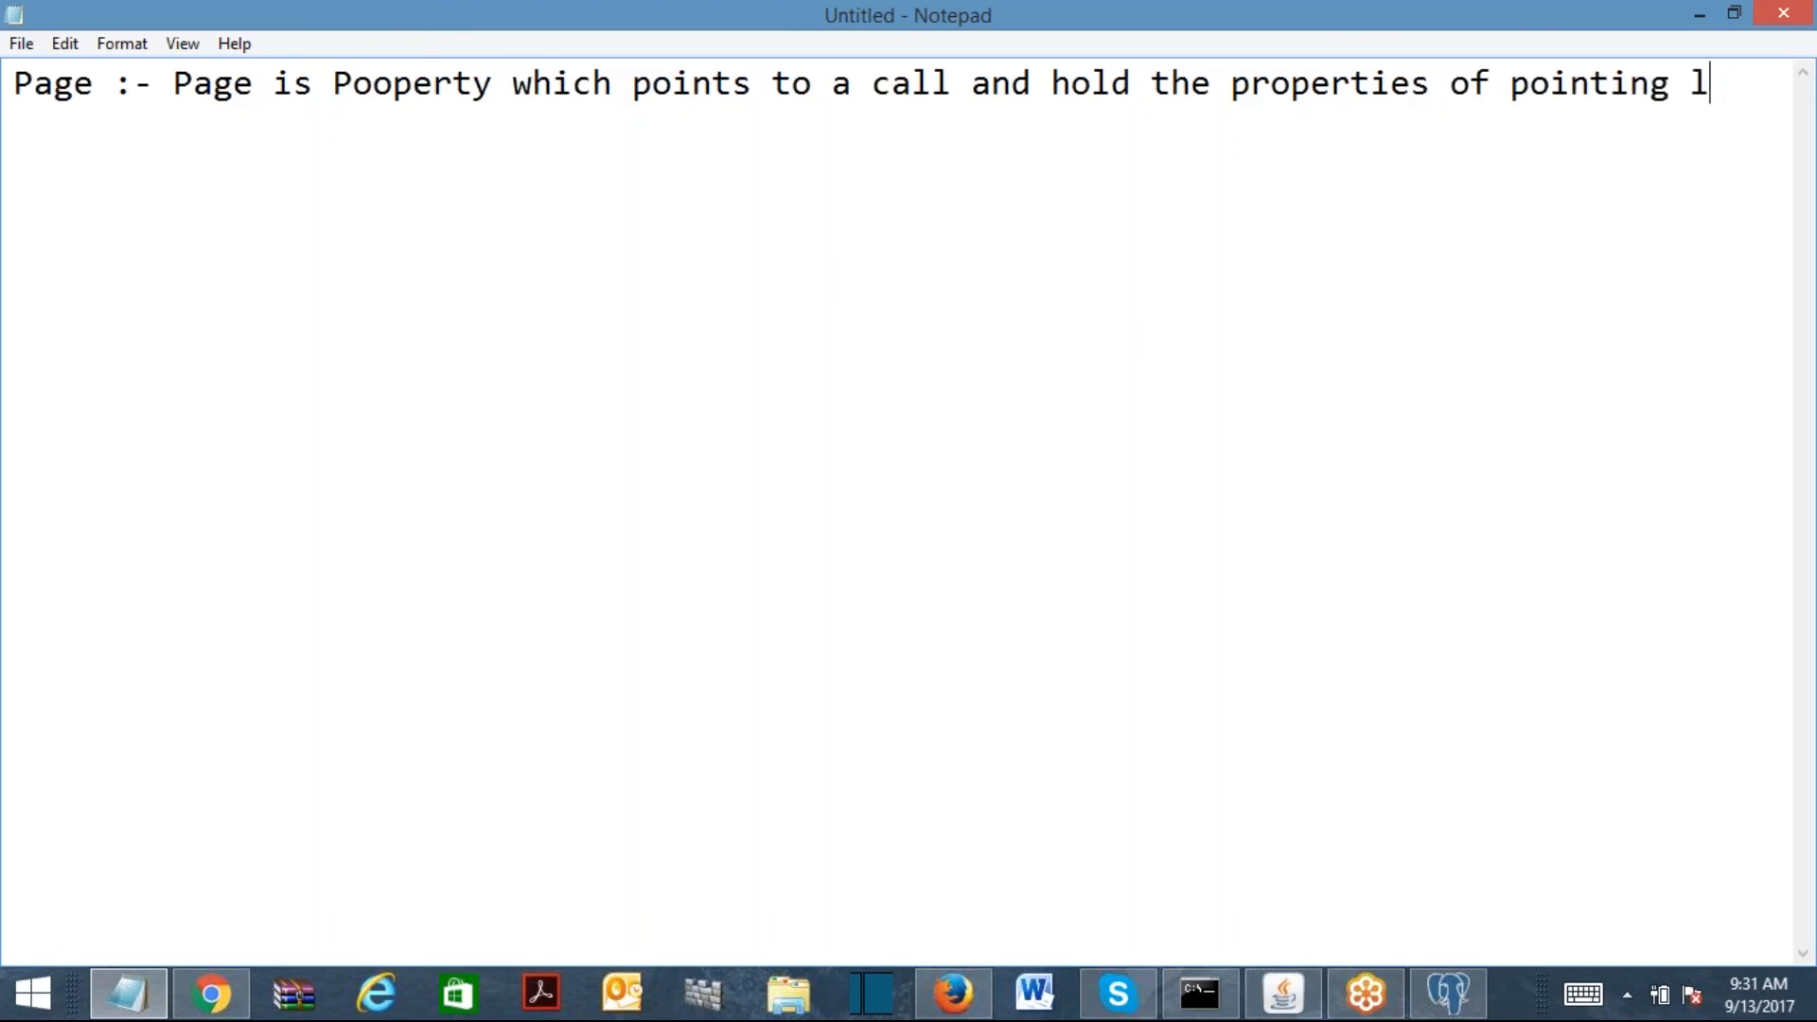
key(BackSpace)
text(class.)
key(Return)
key(Return)
text(For Exam)
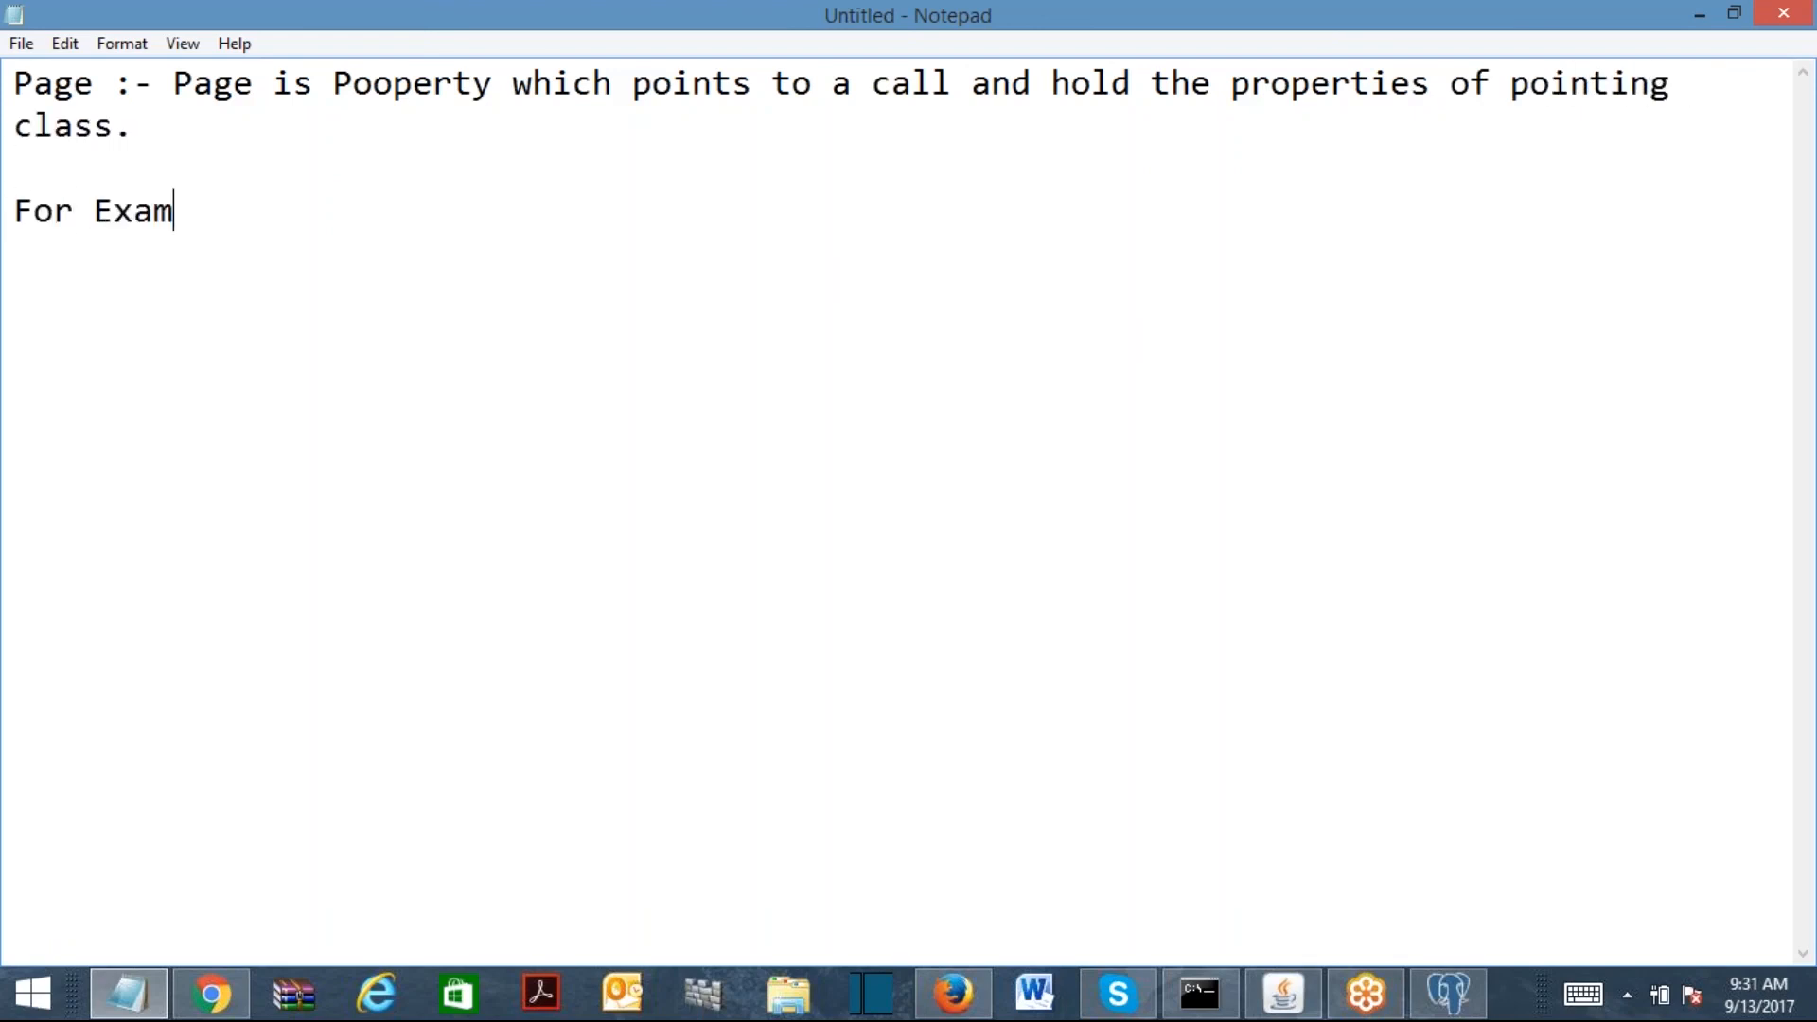
text(ple :-)
Step: Write the example class A-B-C with indented FirstName and LastName lines
key(Return)
key(Return)
text(A=B=C)
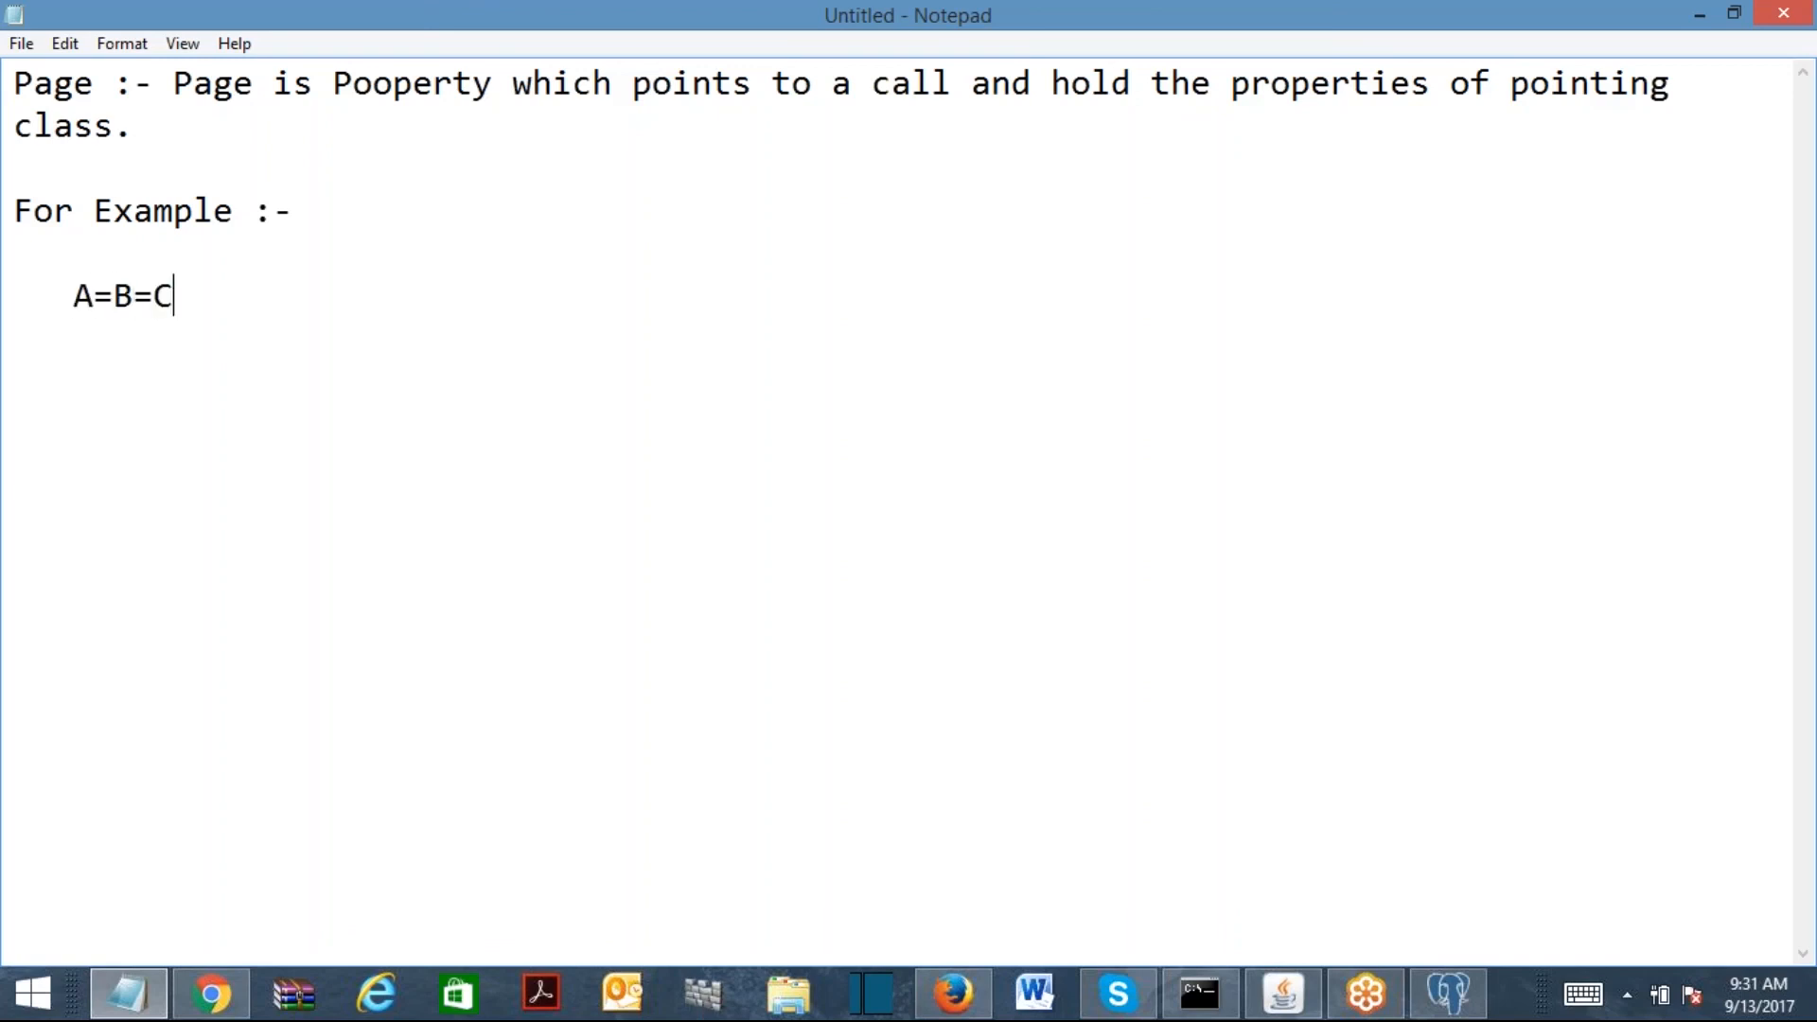
key(BackSpace)
key(BackSpace)
key(BackSpace)
key(BackSpace)
key(BackSpace)
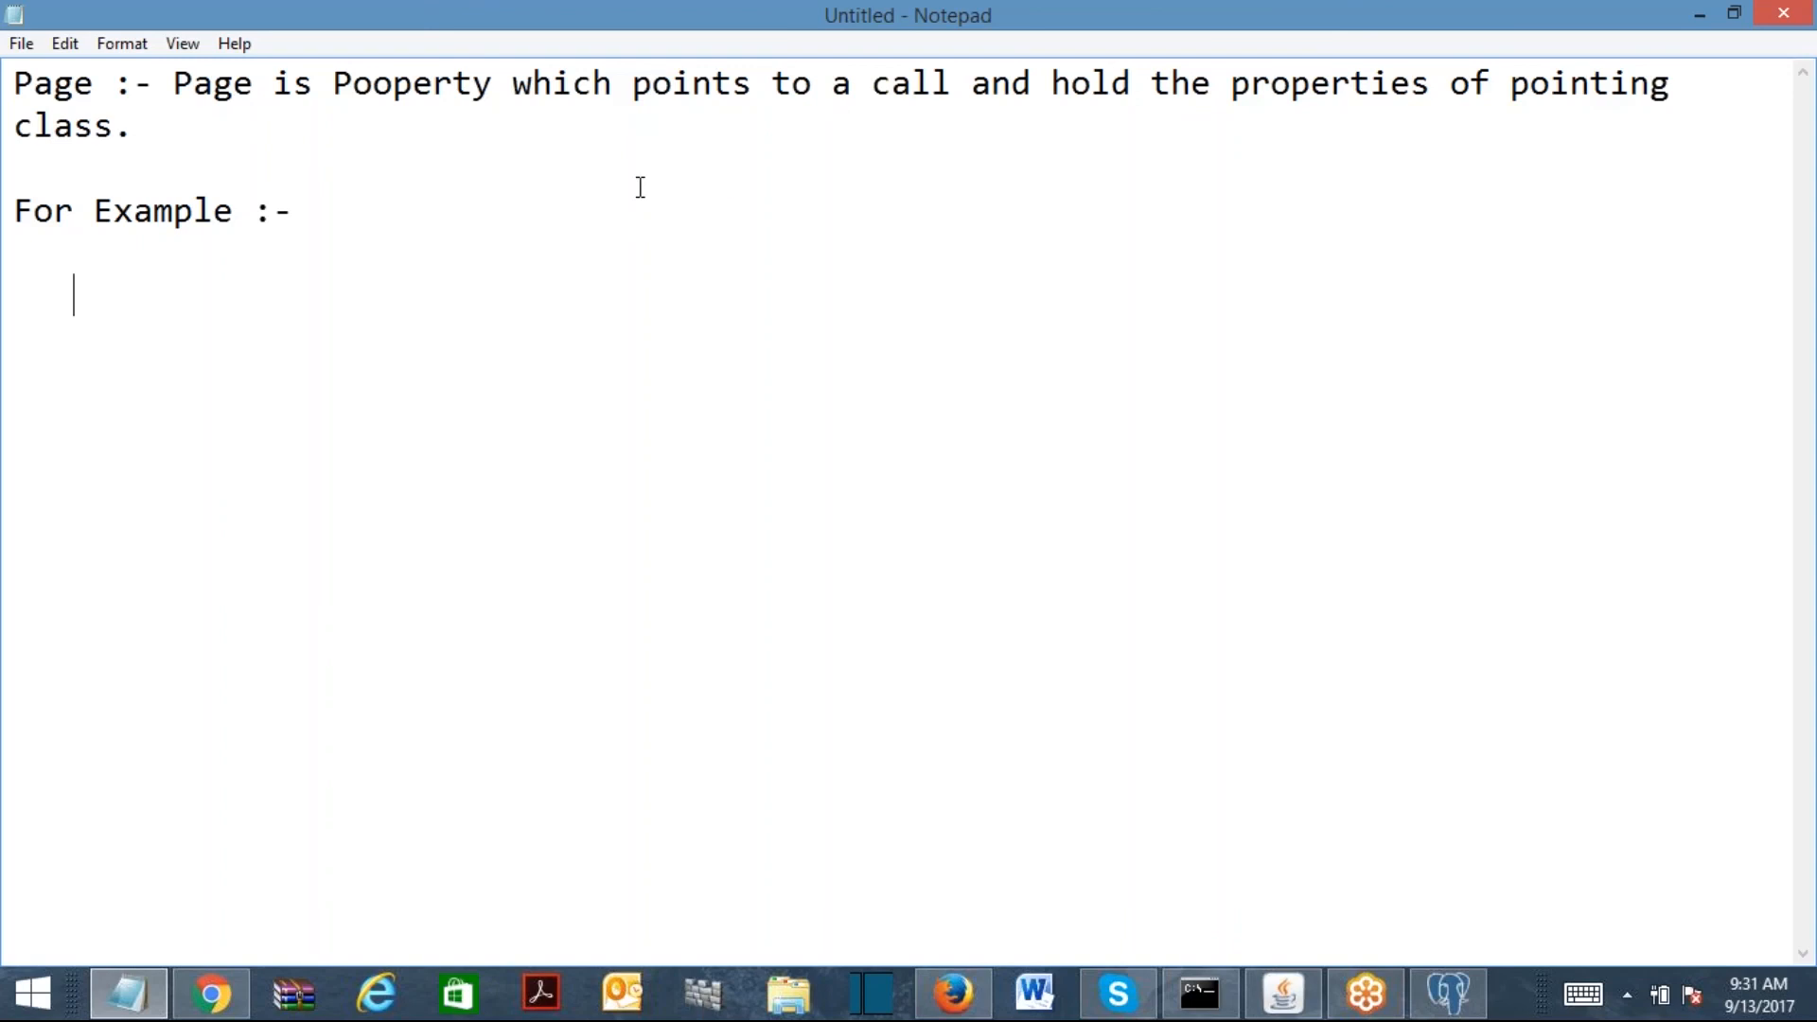
text(a)
key(BackSpace)
text(A-B-C)
key(Return)
text(FirsTName)
key(Return)
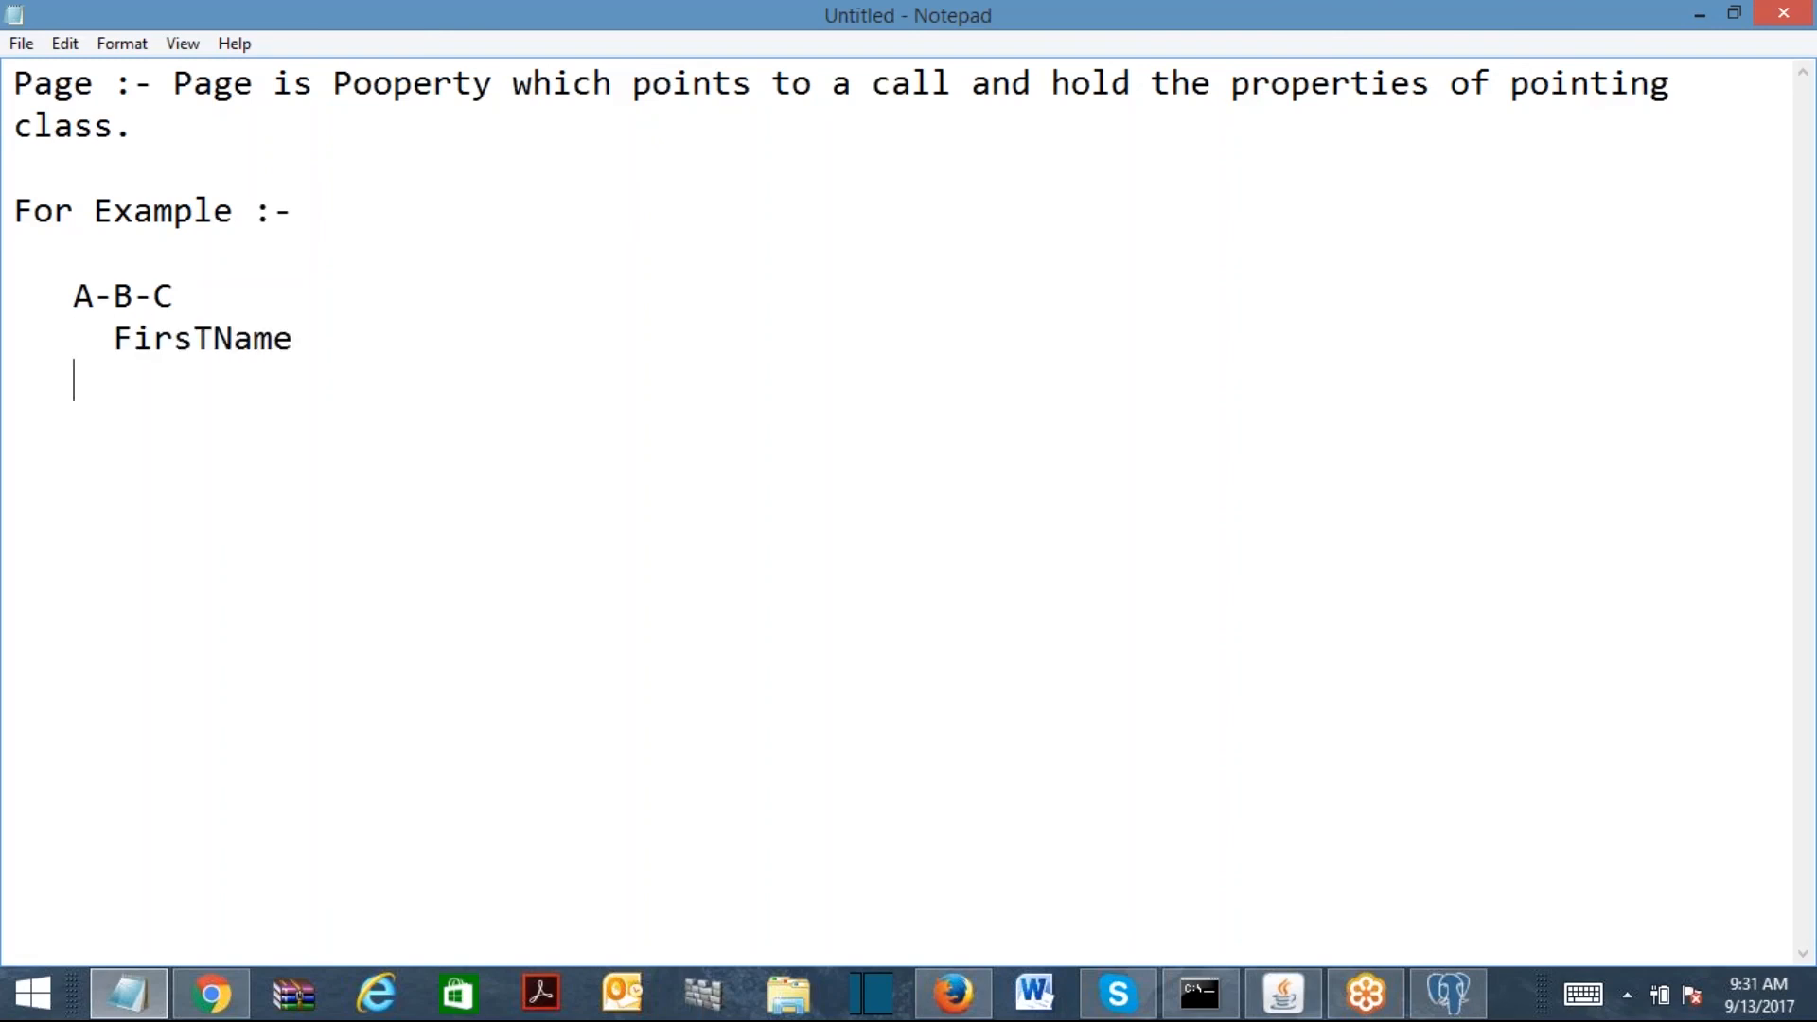
click(214, 338)
key(BackSpace)
text(t)
click(369, 338)
key(Return)
text(LastName)
key(Return)
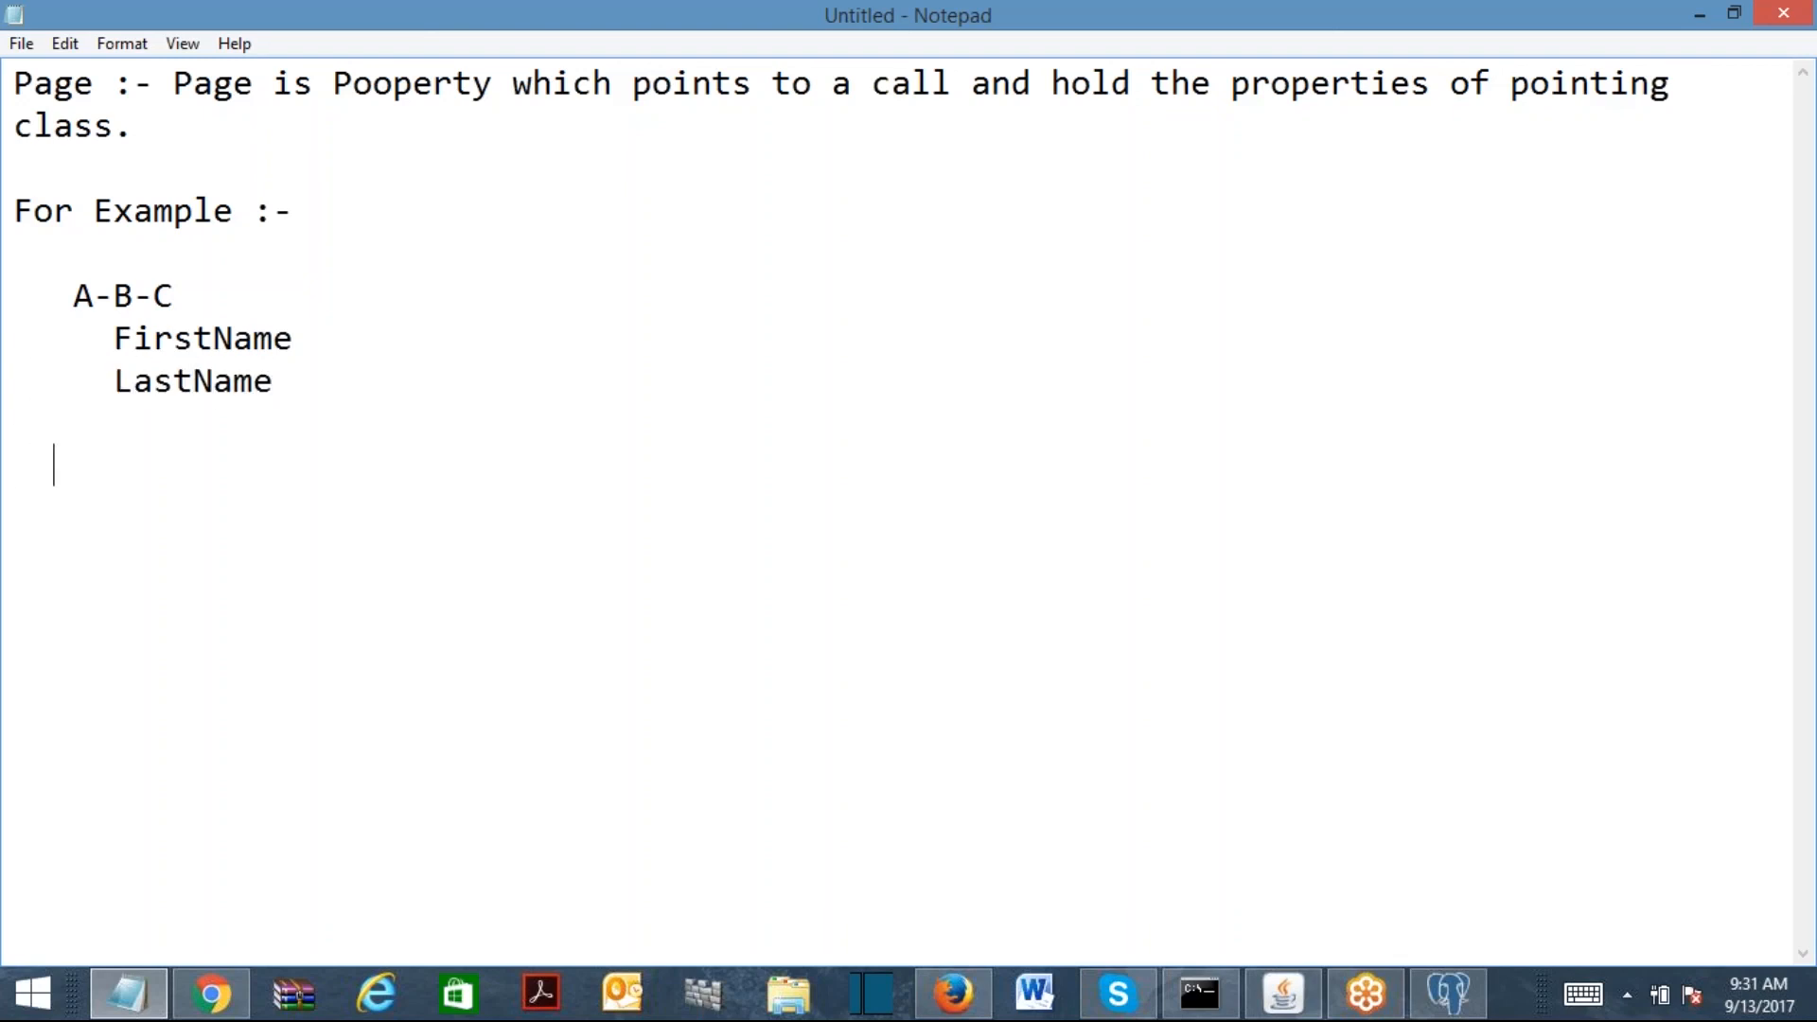
Step: Add 'Customer (A-B-C)' followed by Customer.FirstName and Customer.LastName lines
text(Pa)
key(BackSpace)
key(BackSpace)
key(Return)
text(Customer ()
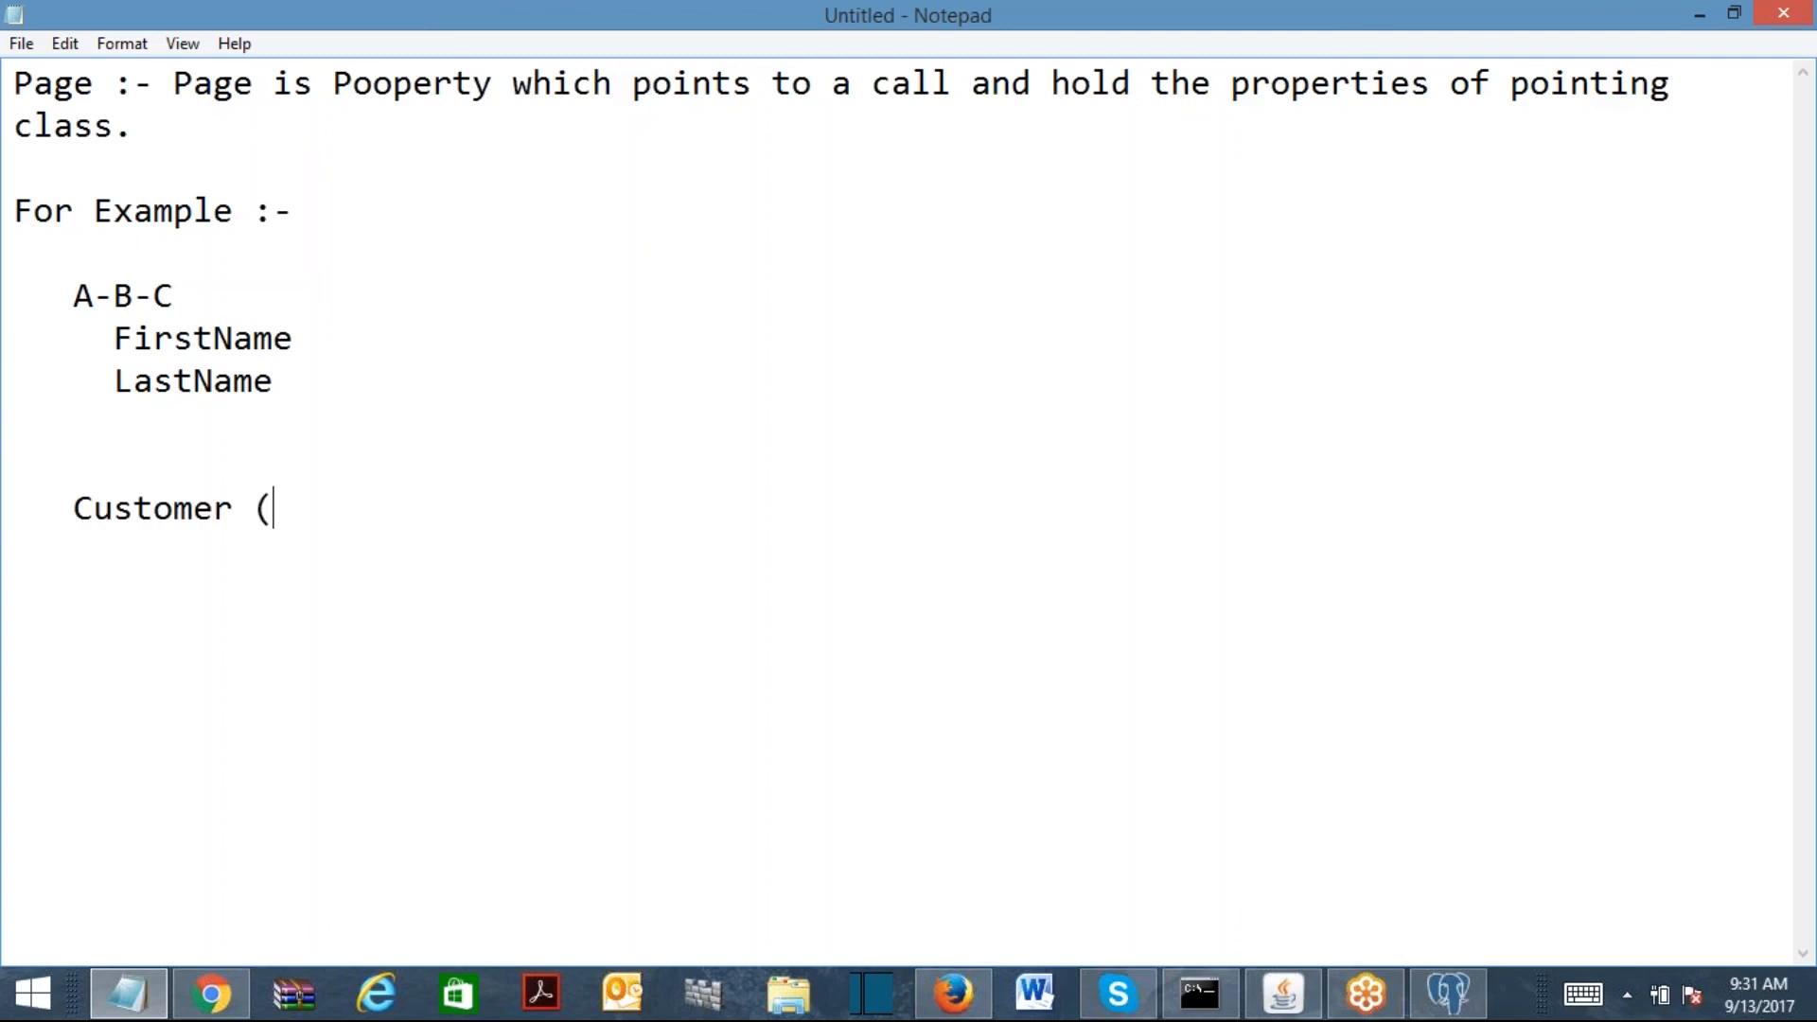
text(A-B-C))
key(Return)
key(Return)
key(Return)
click(163, 559)
key(Return)
key(Return)
text(Customer.)
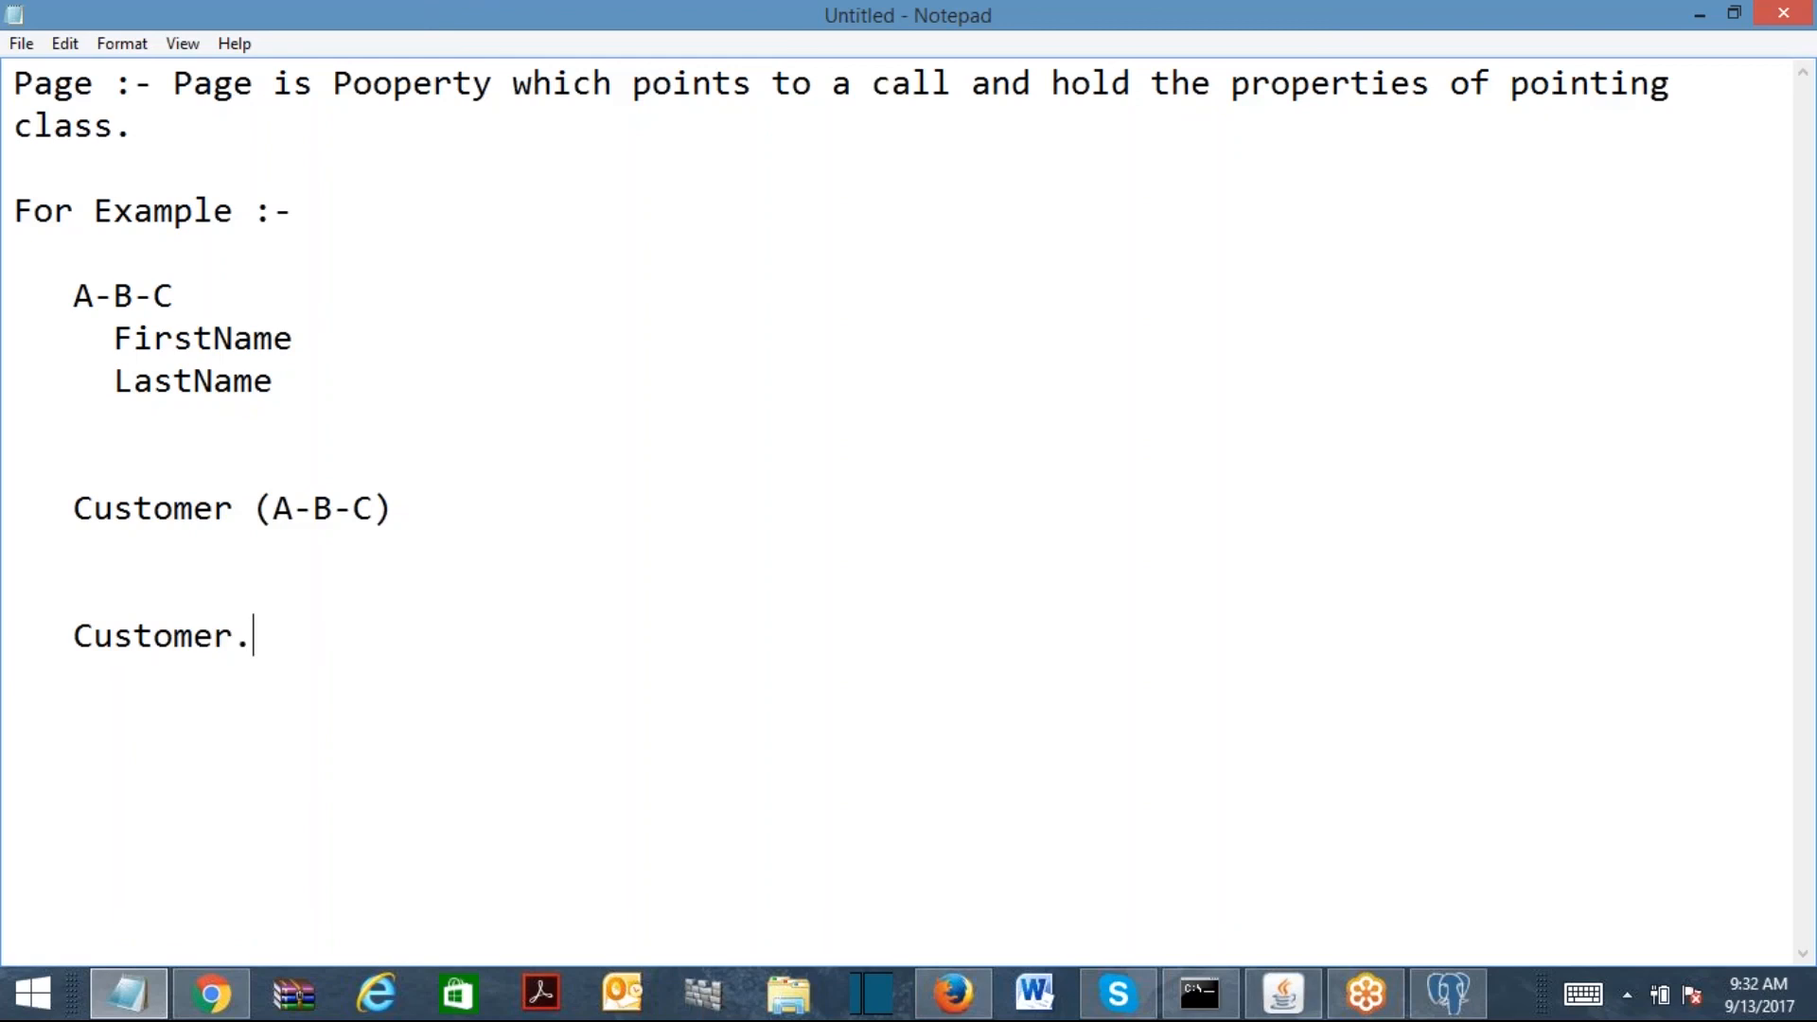
text(firstName)
key(Return)
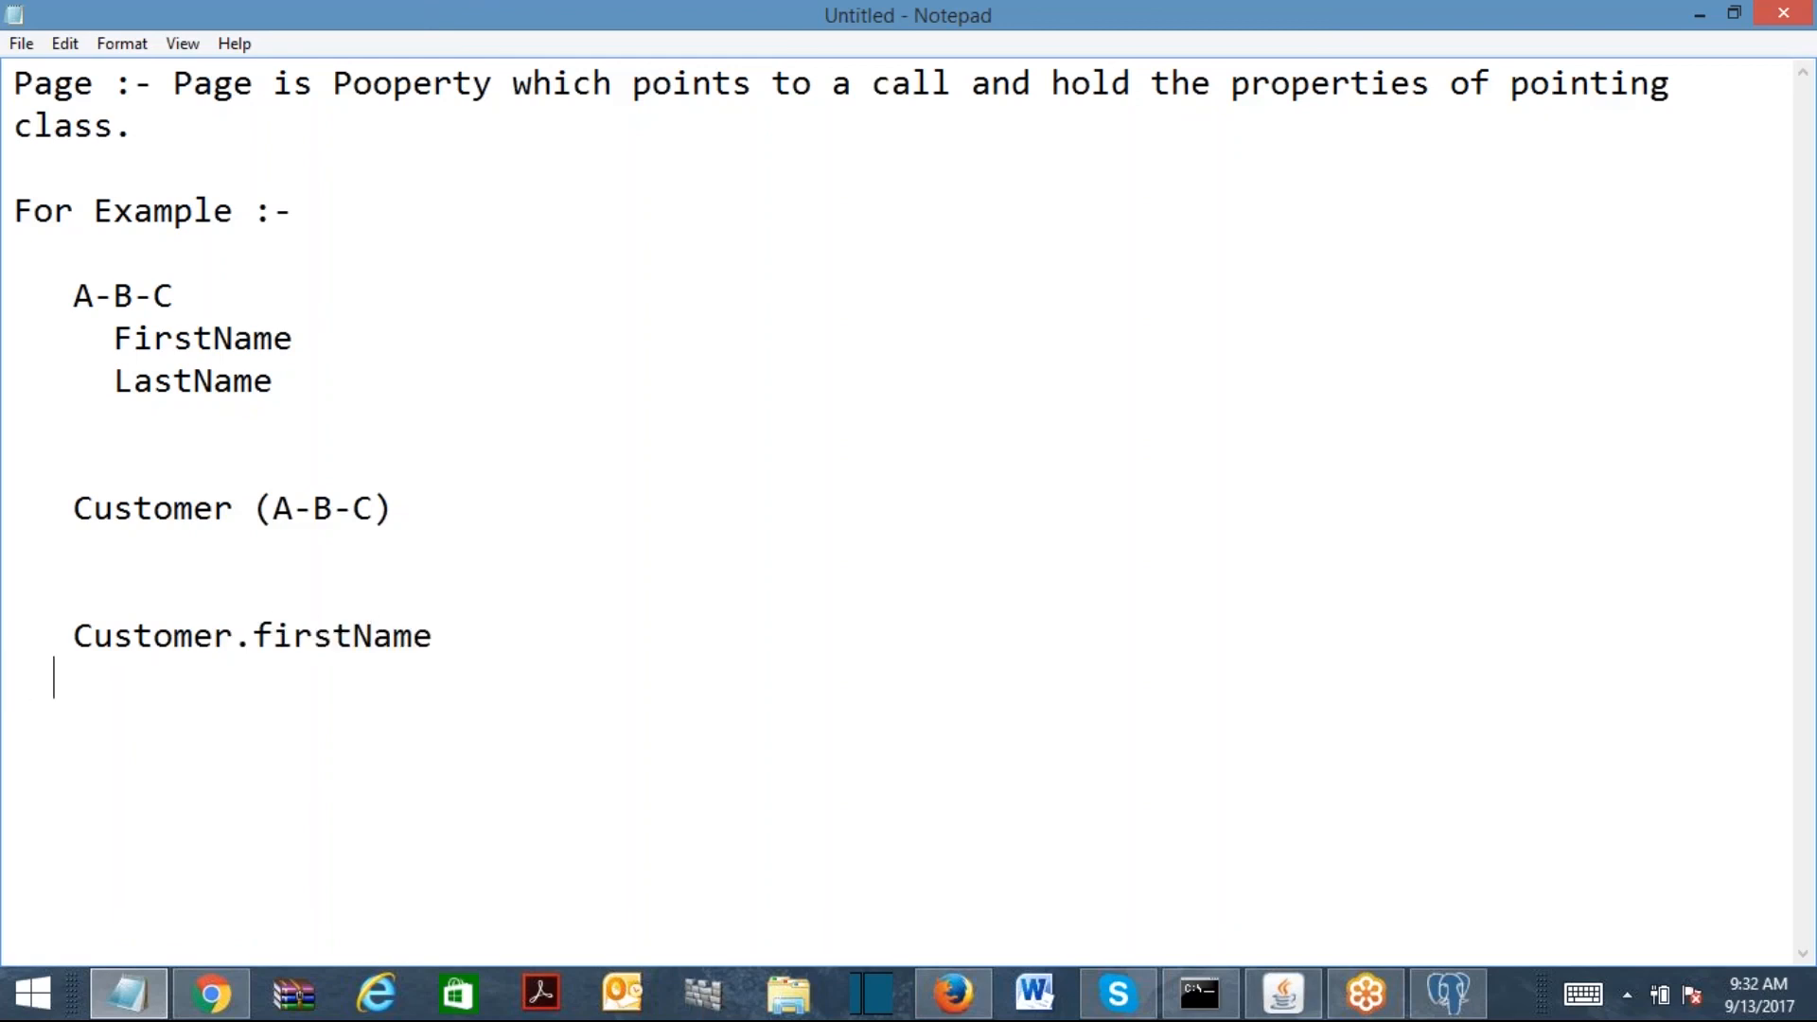
text(Customer.)
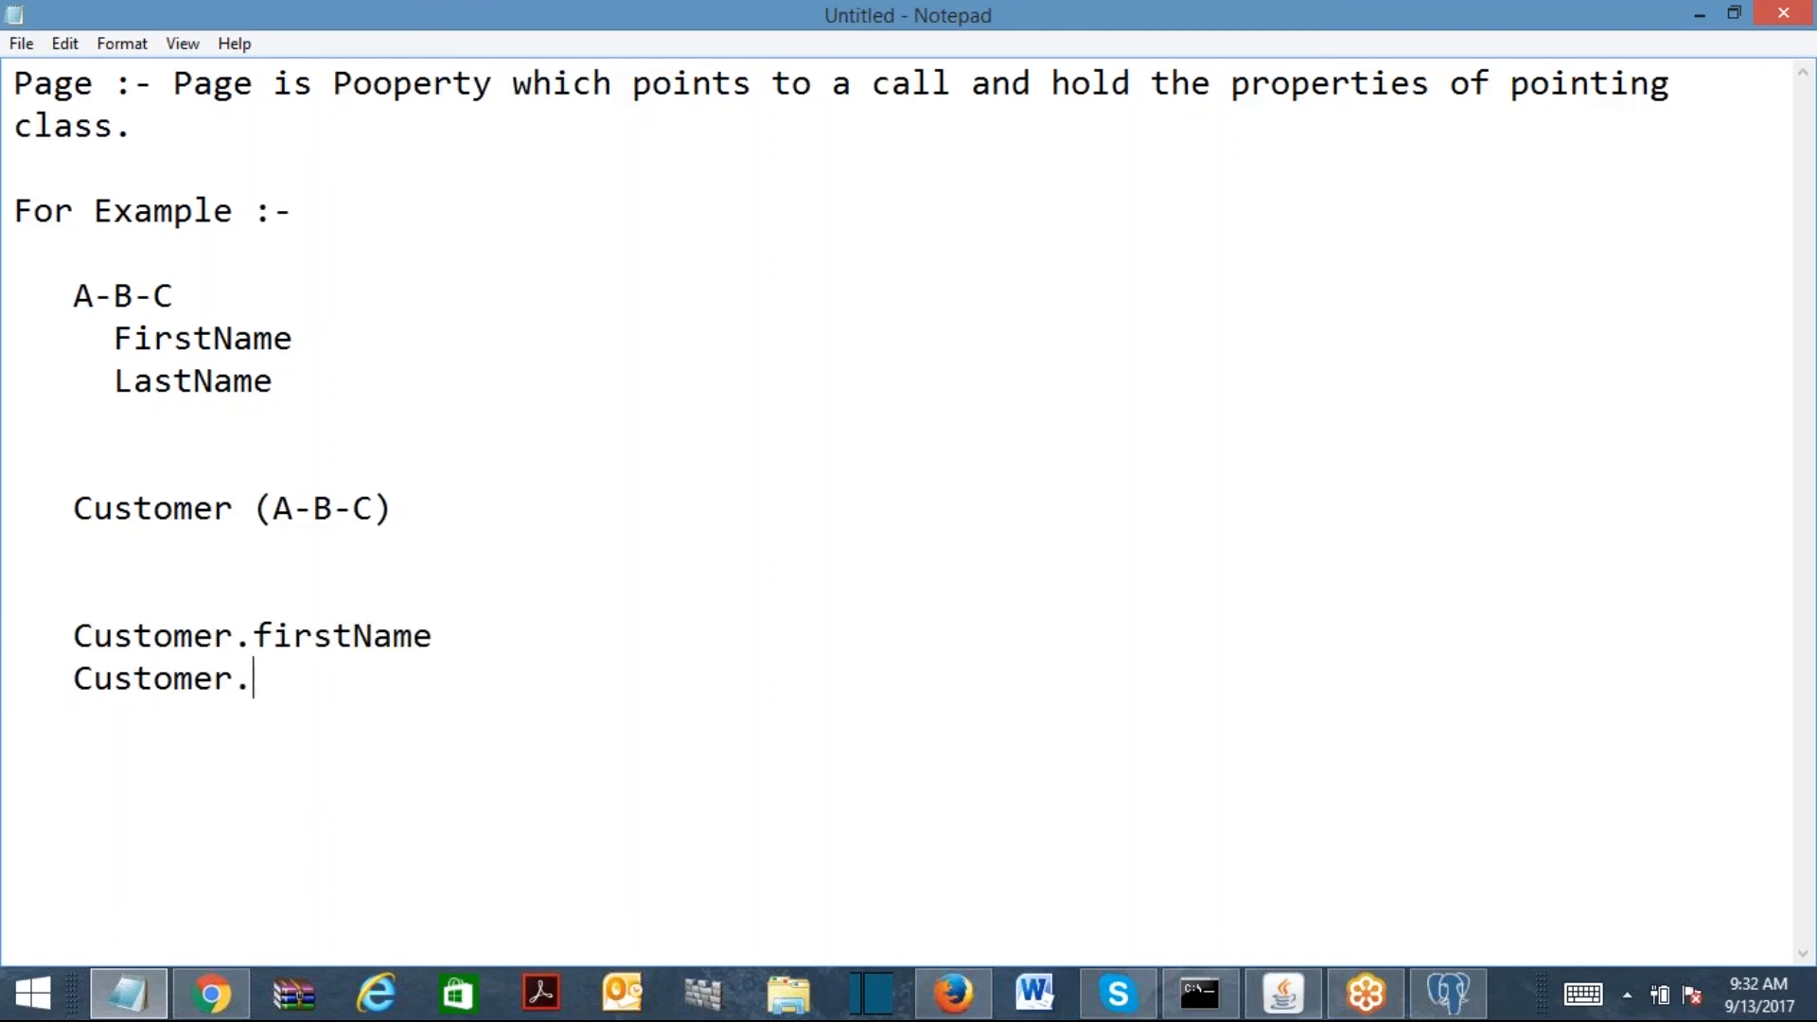
text(LastName)
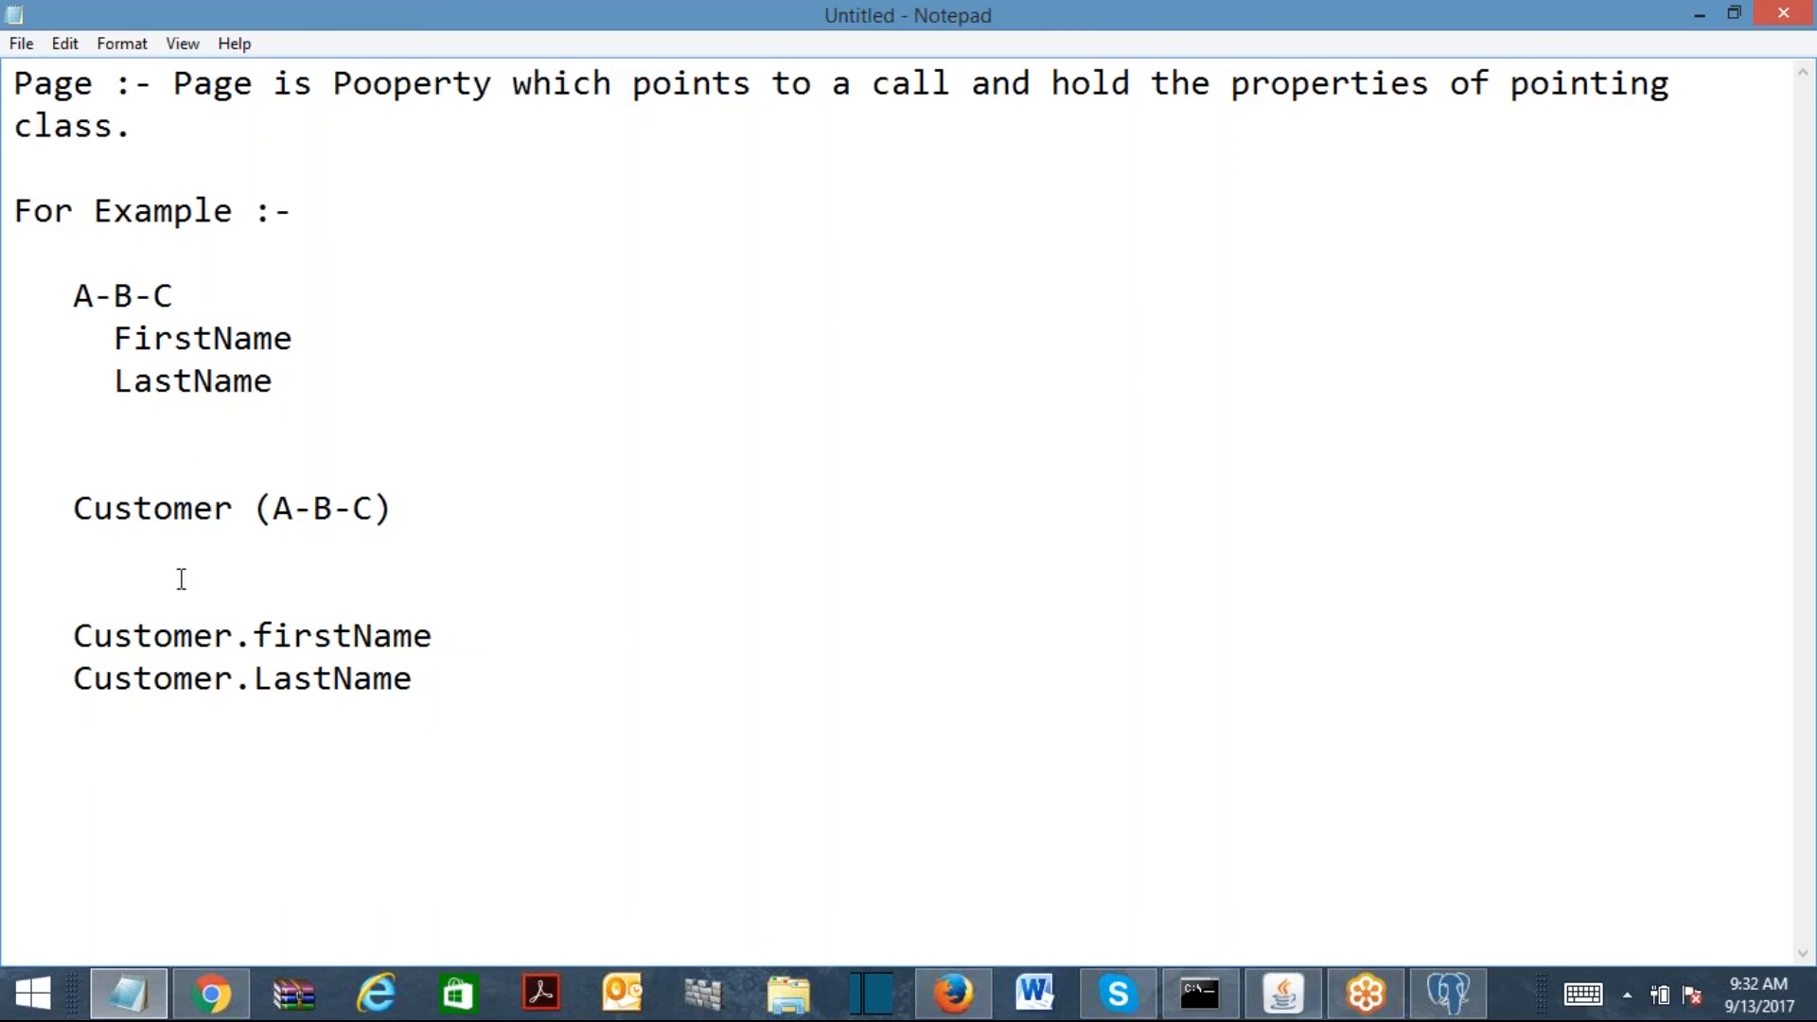
click(273, 636)
key(BackSpace)
text(F)
Step: Type 'Requirement :- Create a reusable Data Class "VehicleDetails".' plus the Personal/Commercial Vehicle(s) reuse line
click(639, 700)
text(Require)
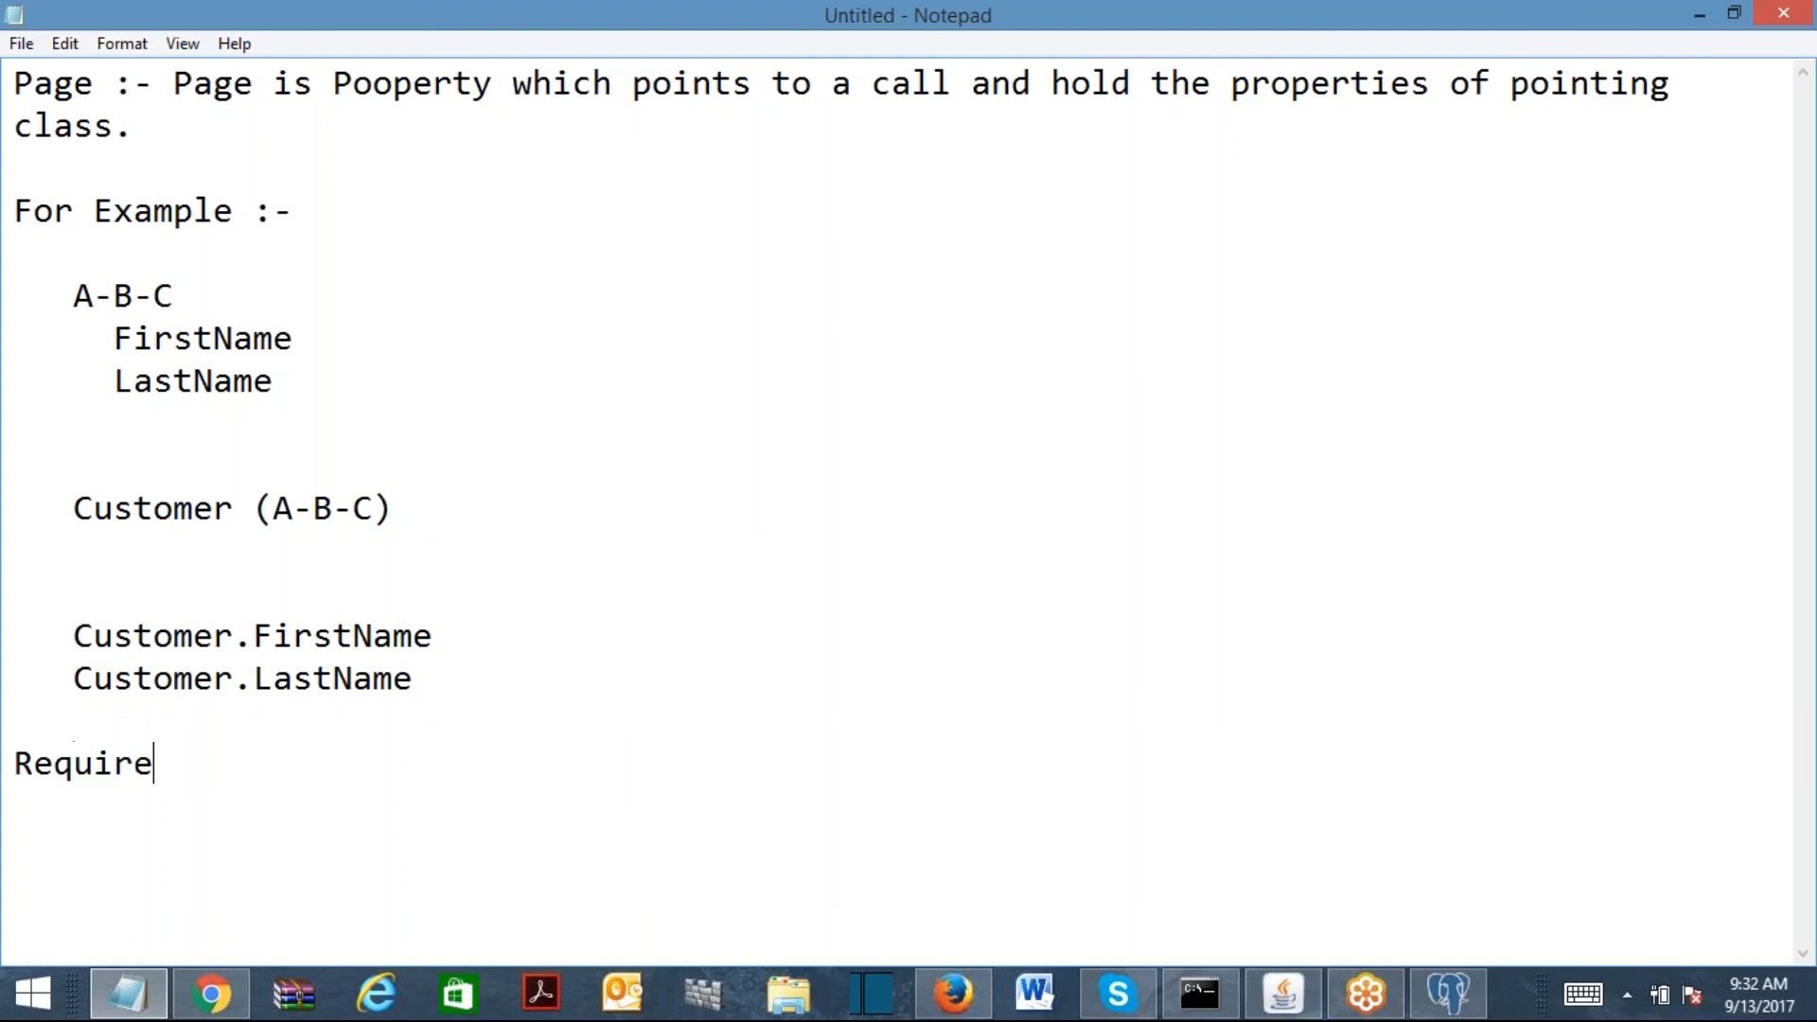
text(ment :- Create a )
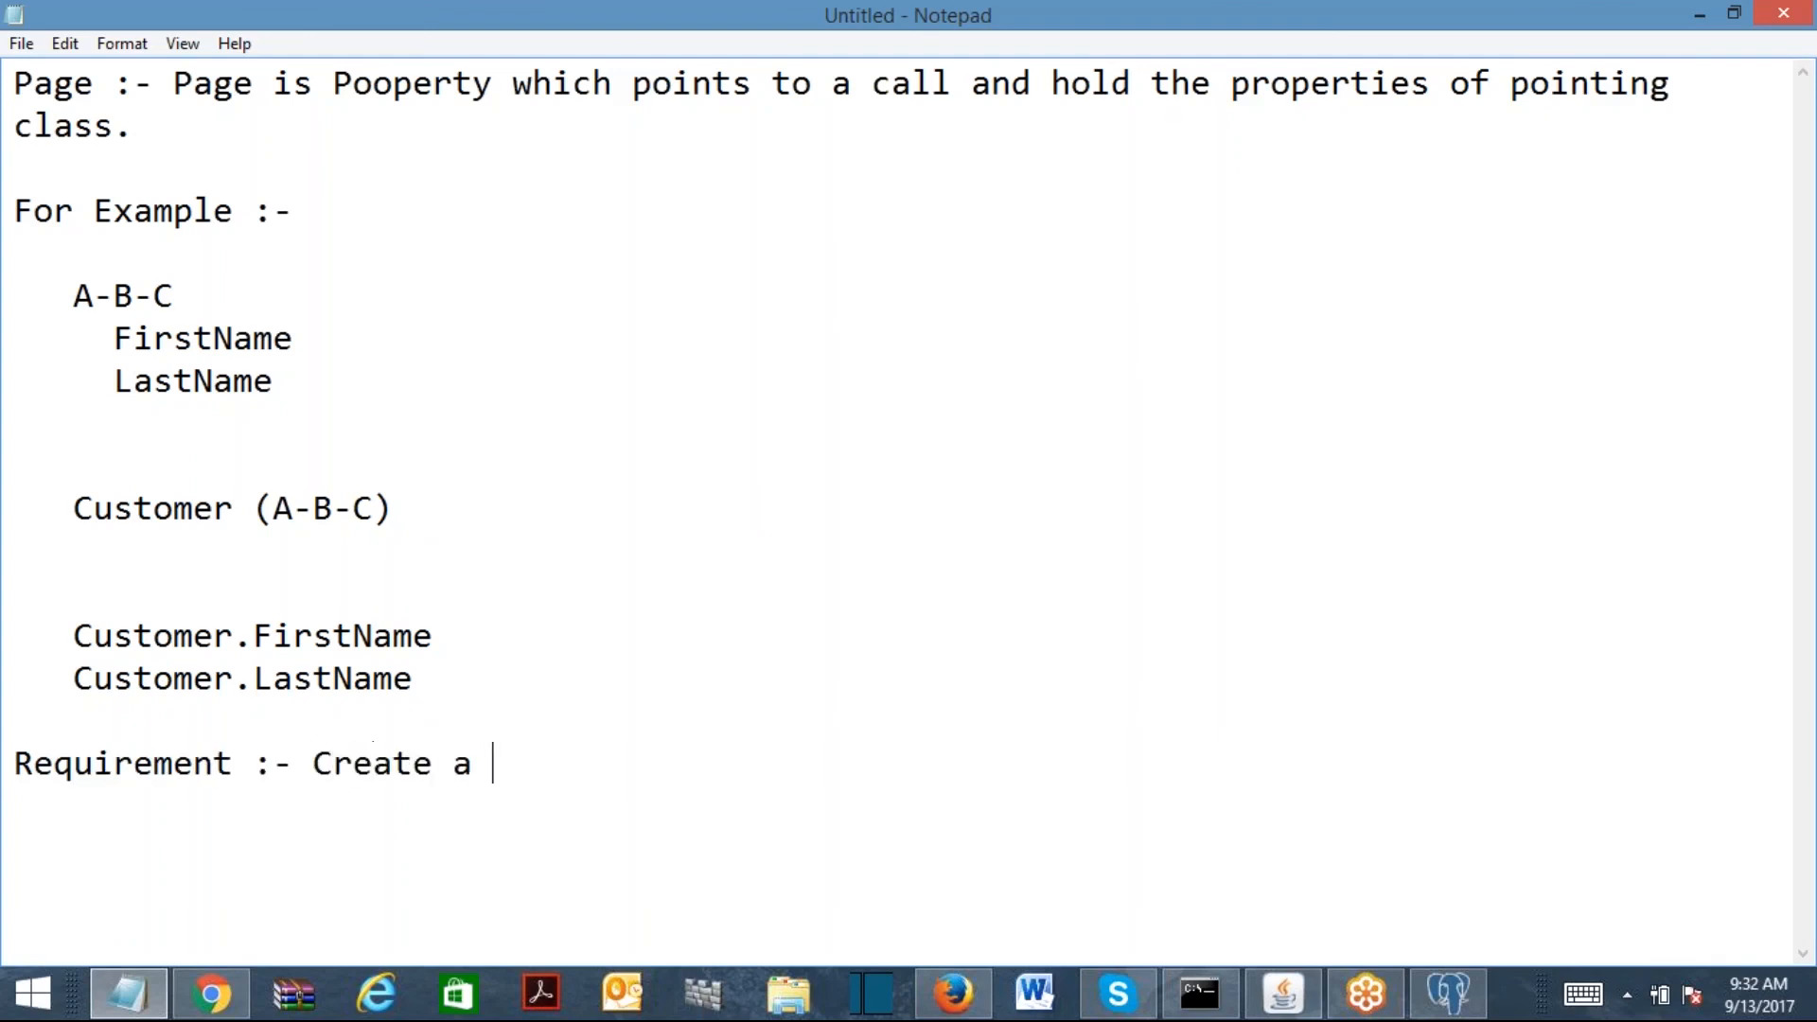
text(reusable Data Class )
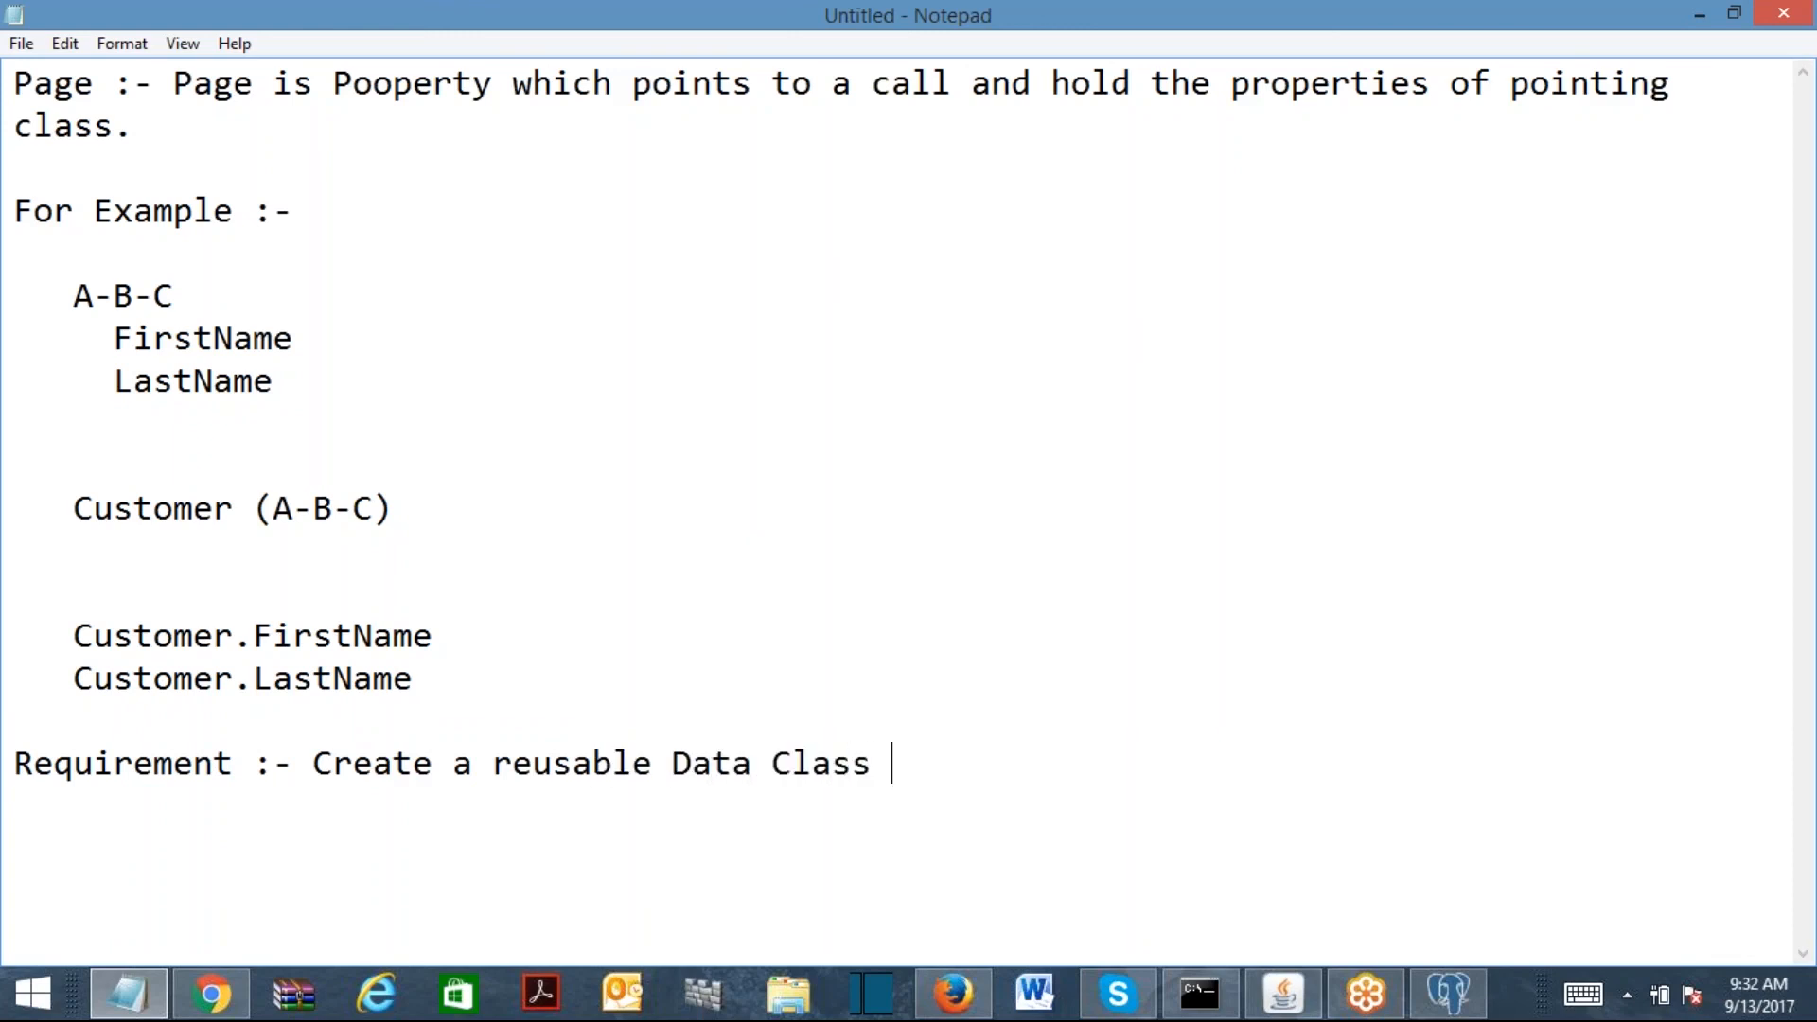
text("Vehicle)
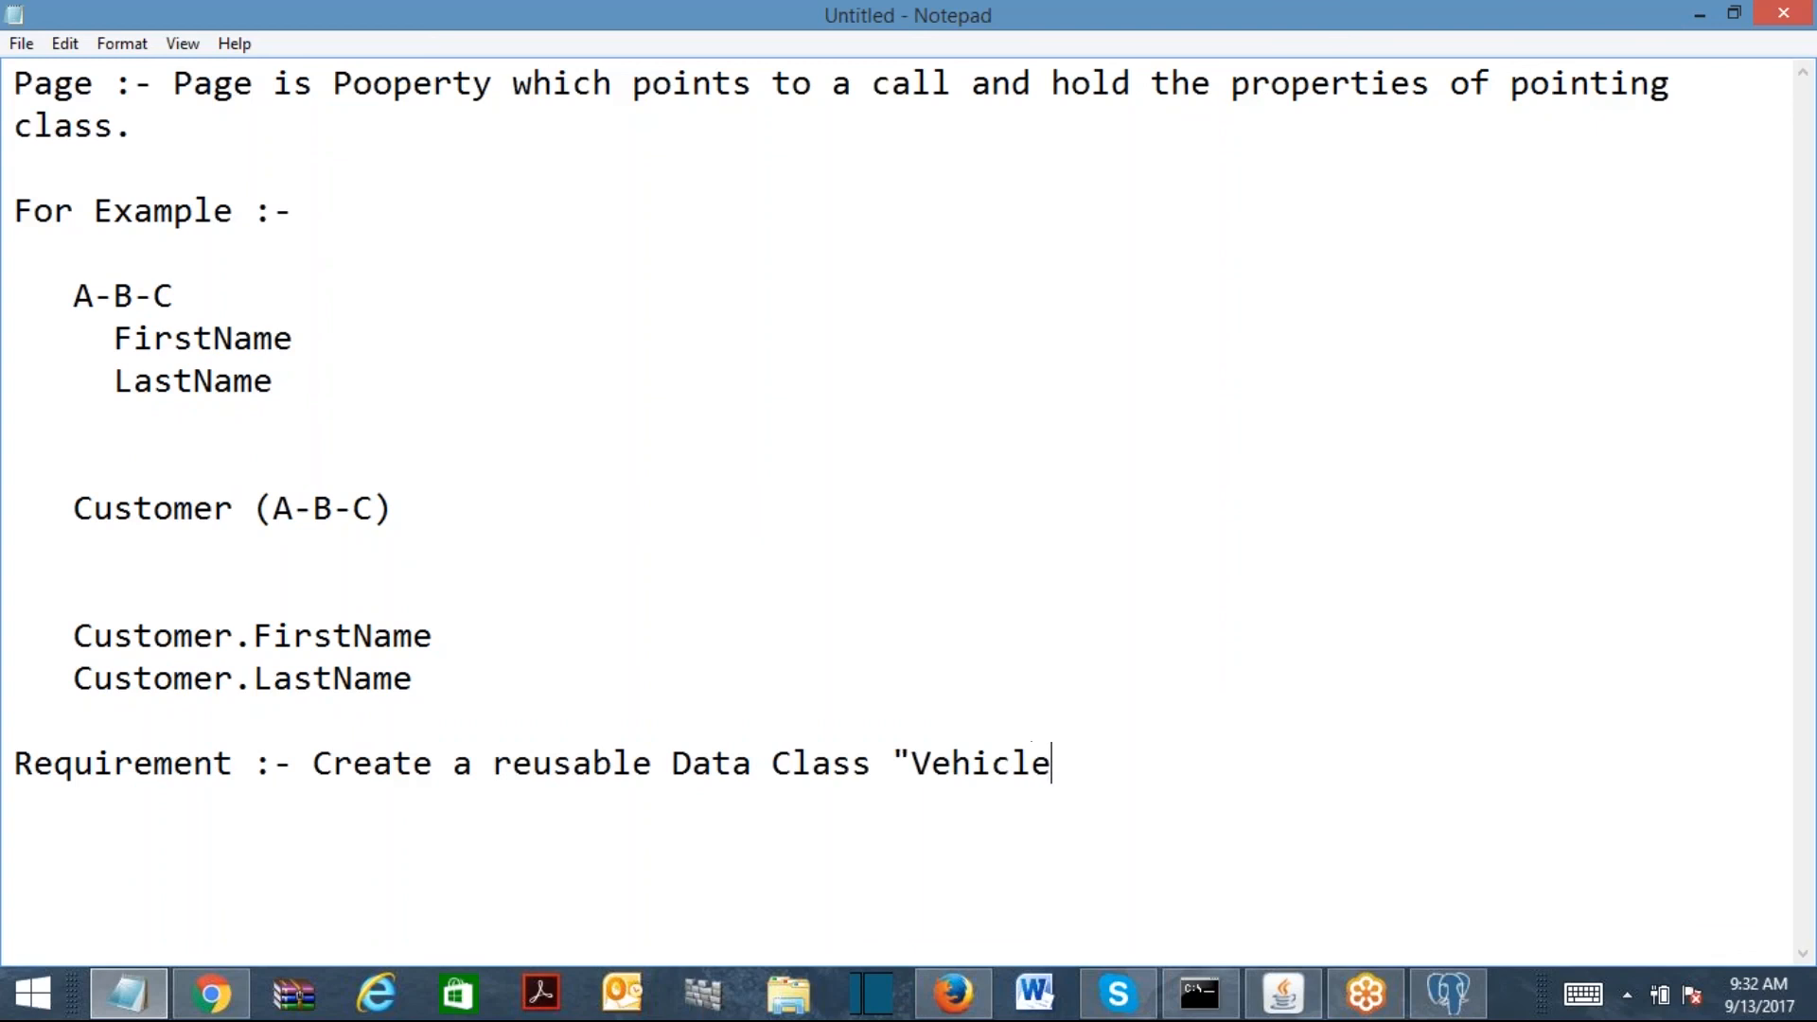
text(Details")
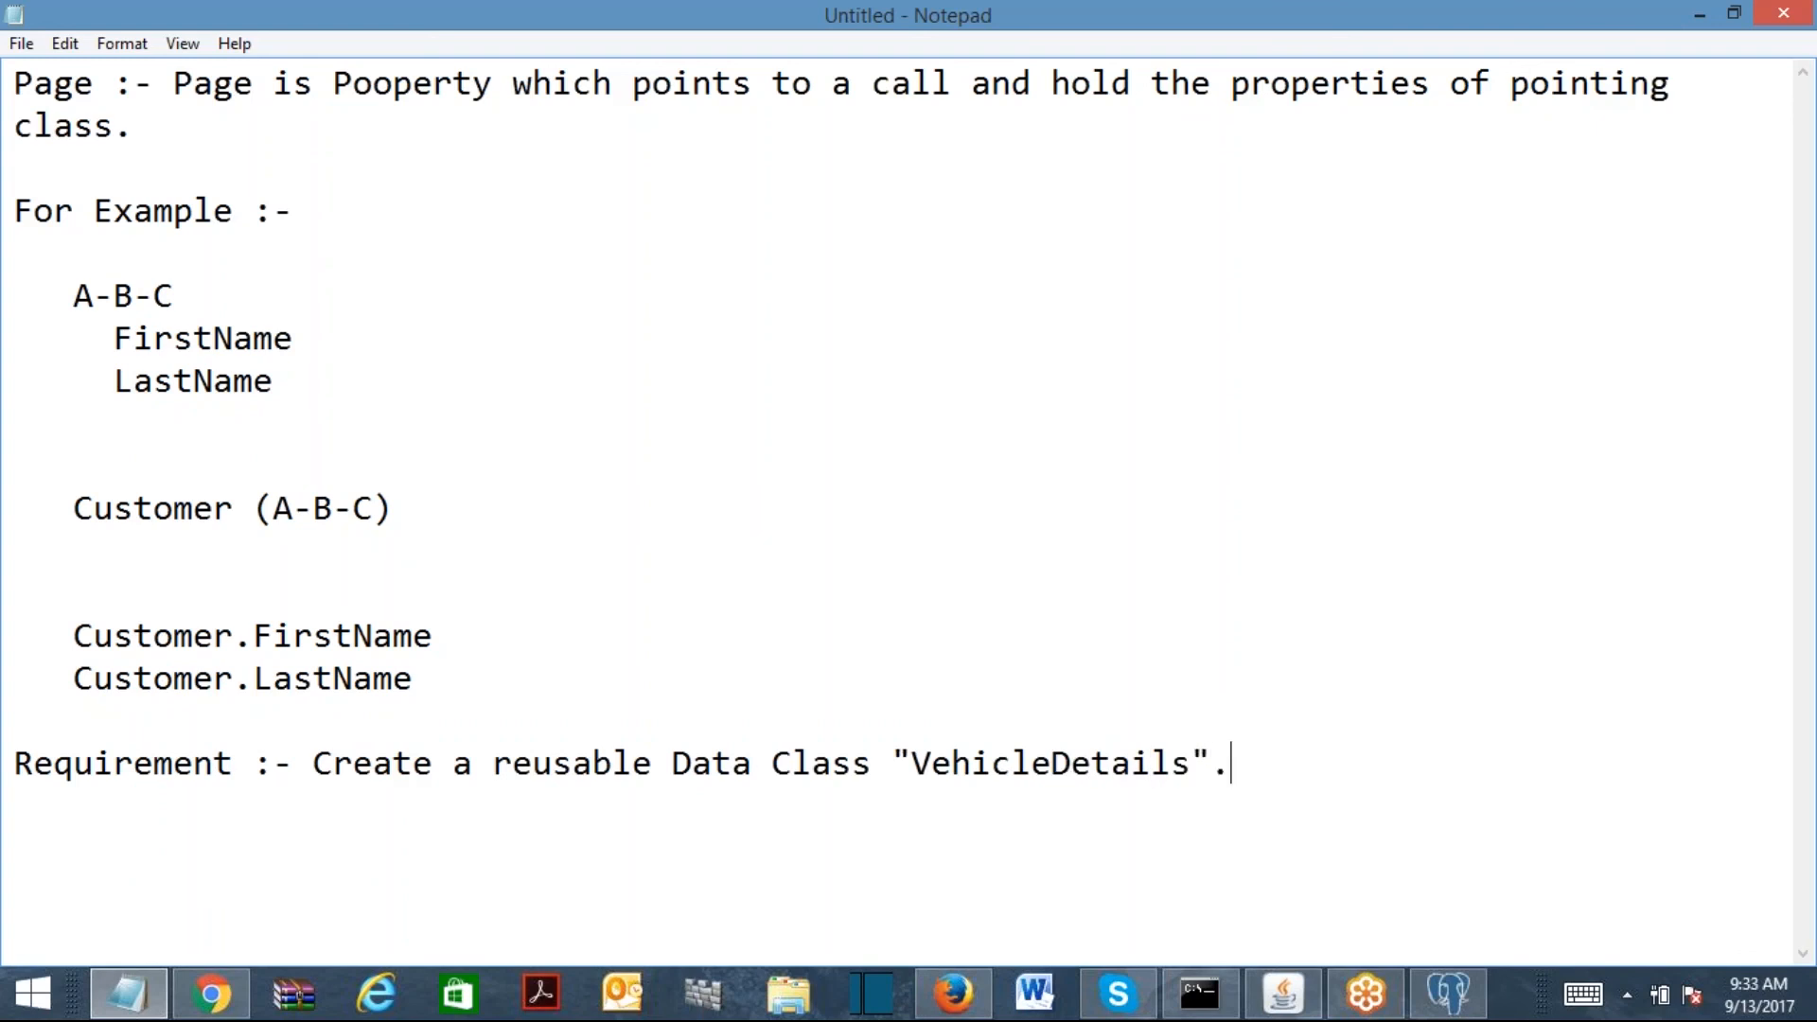
text(.)
key(Return)
key(Return)
text(This has )
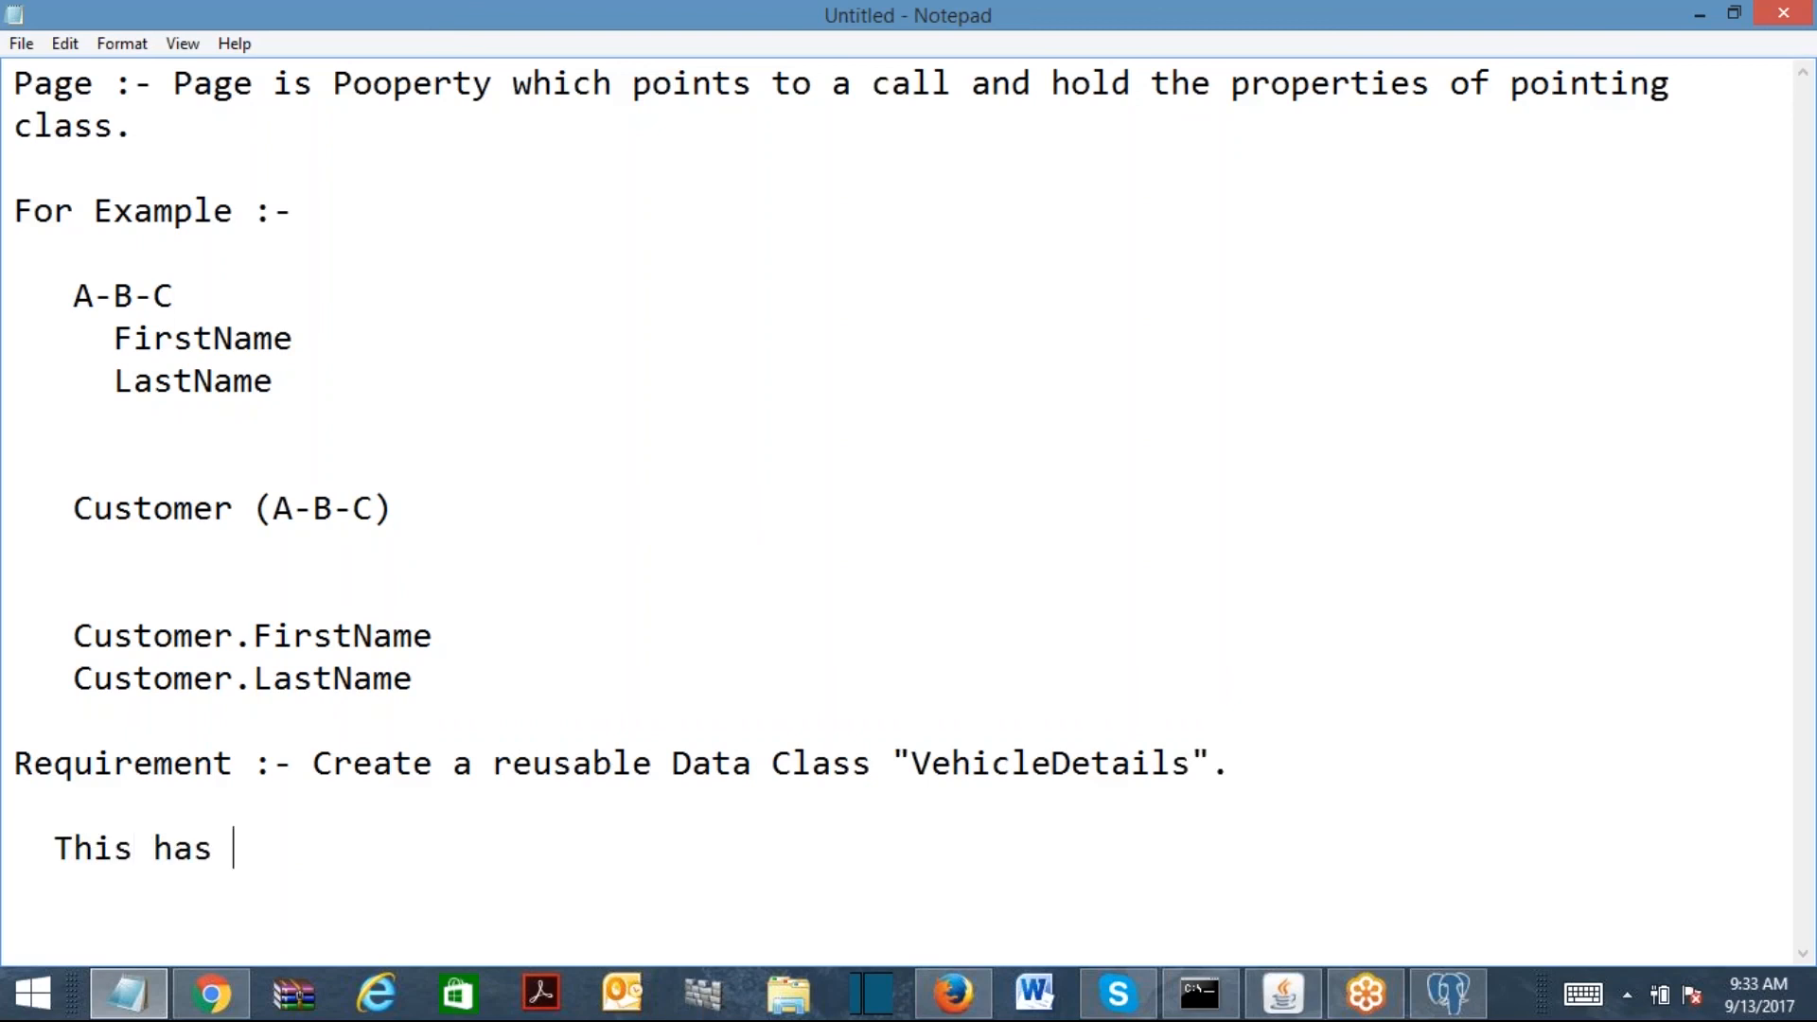
text(to be reus)
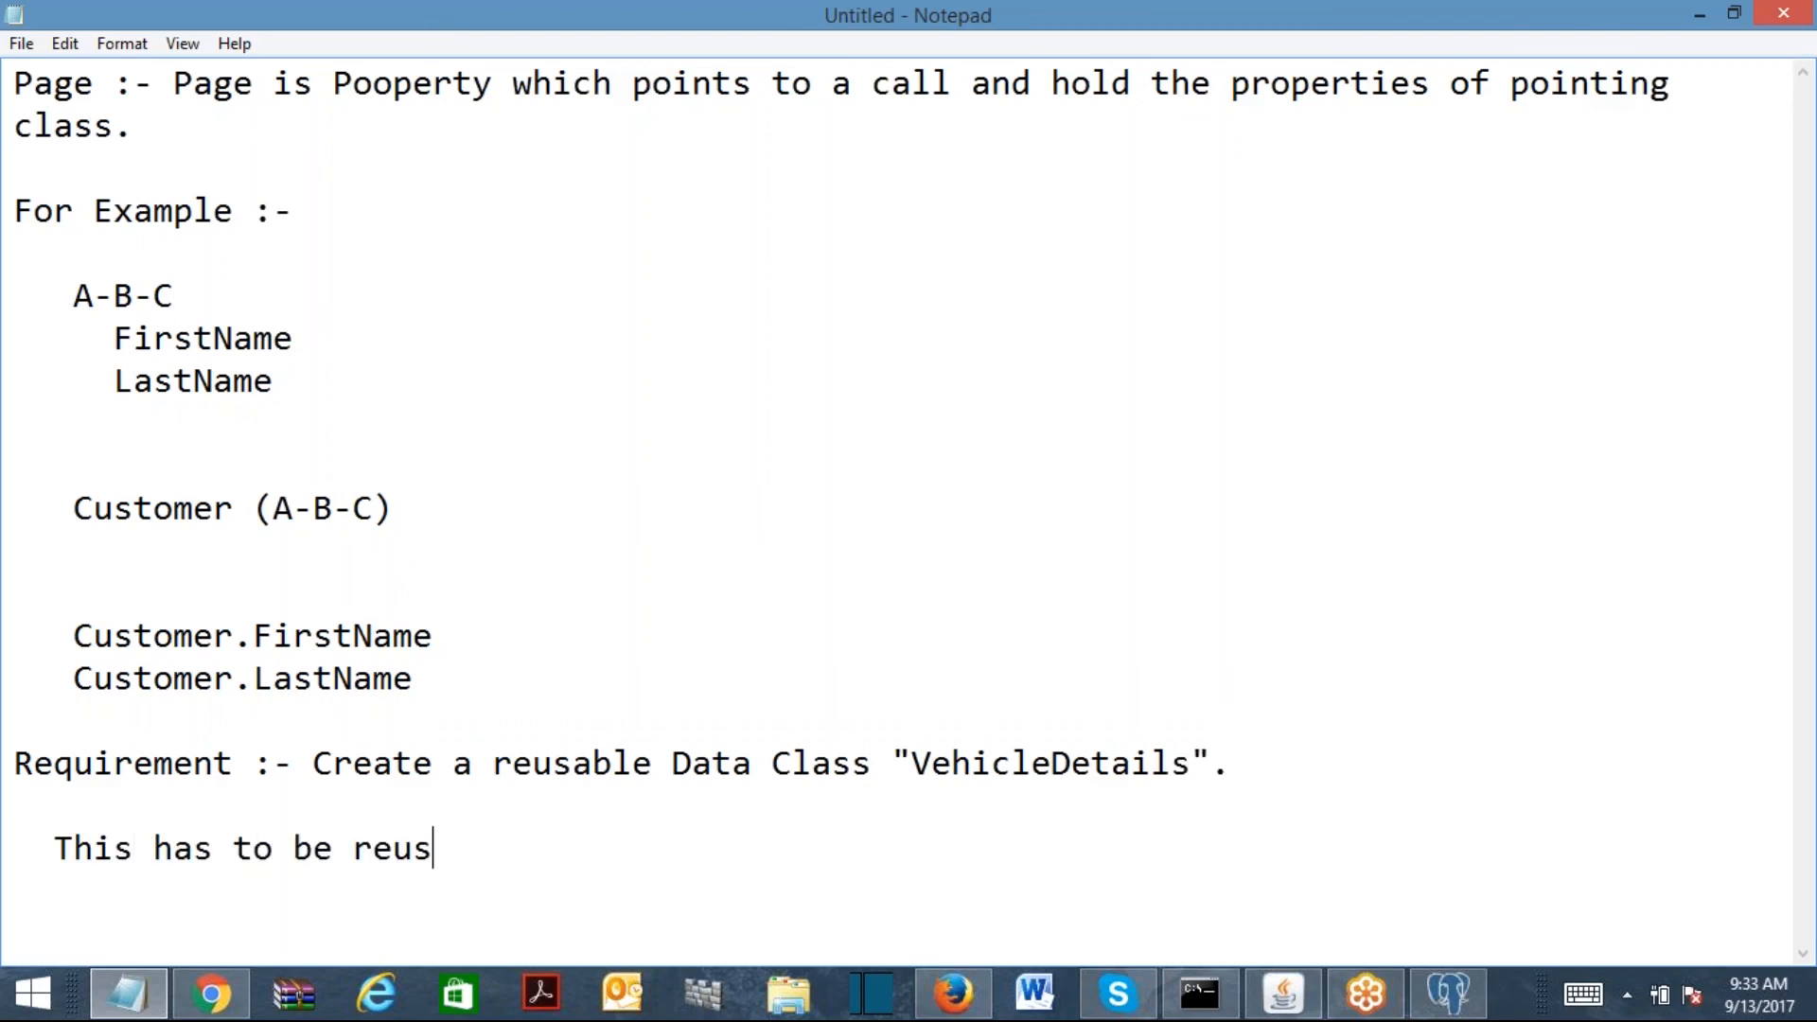
text(ed for "P)
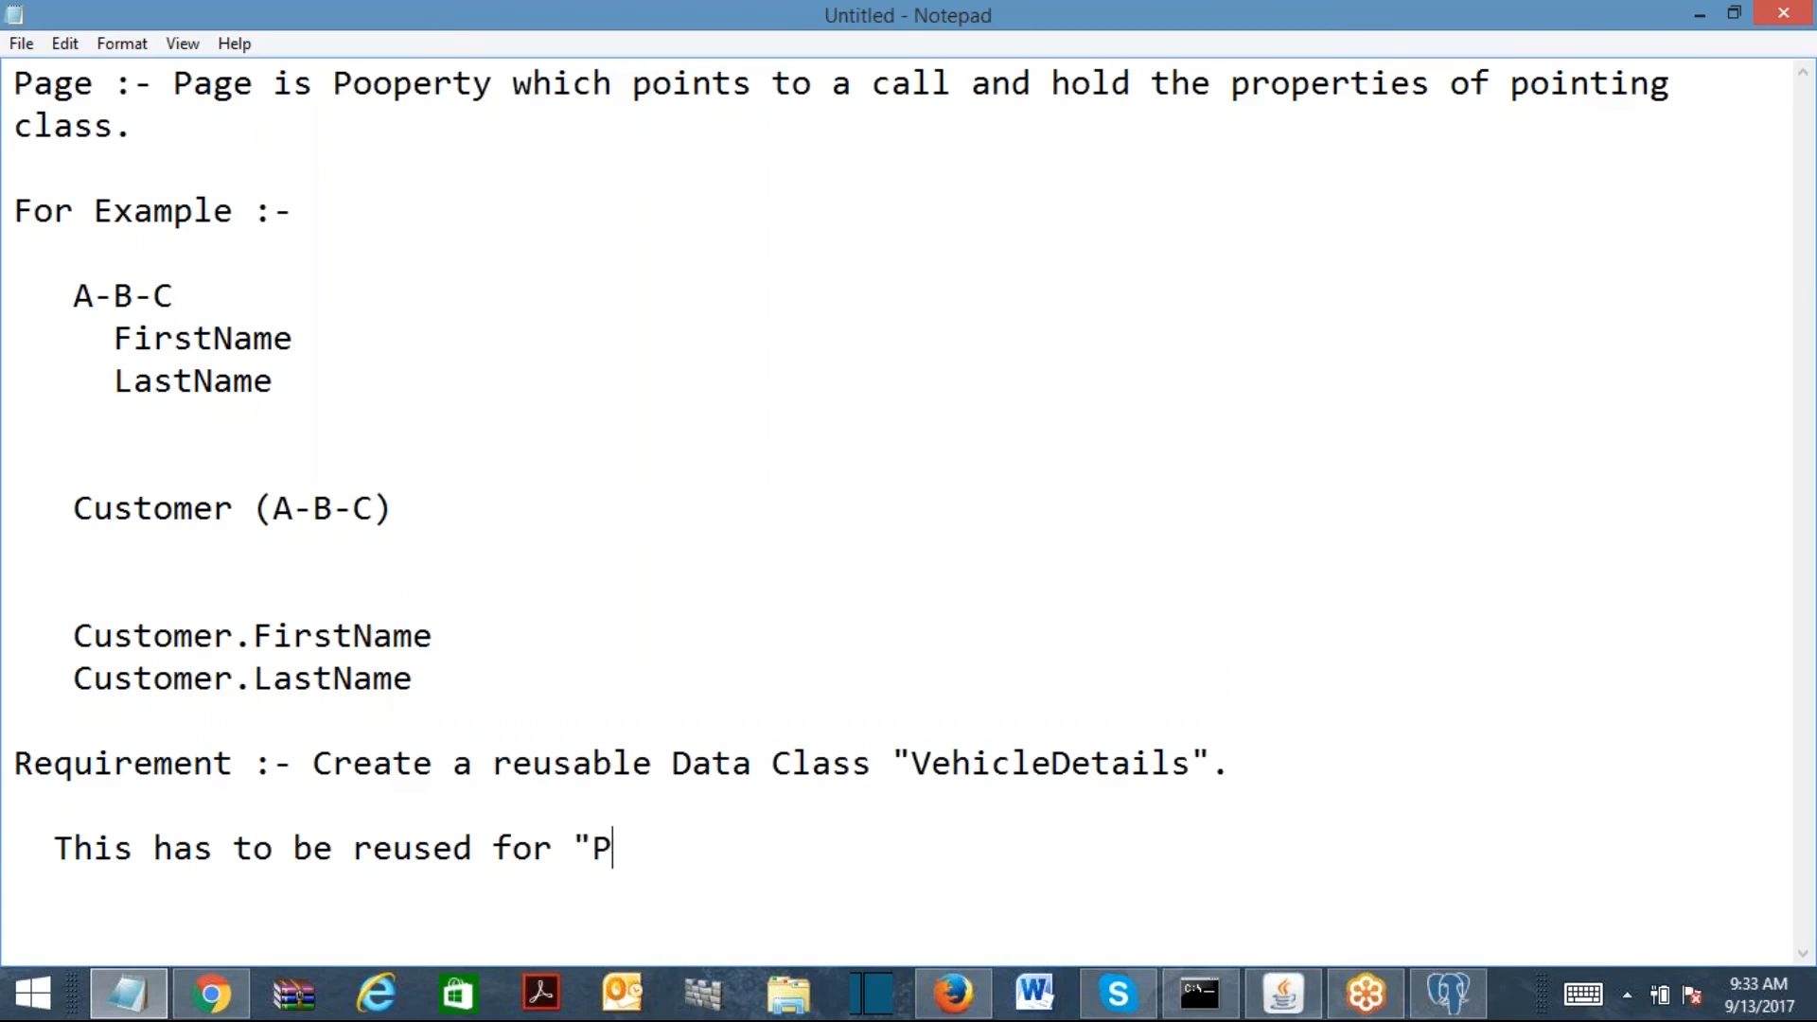
text(ersonal Vehicle" )
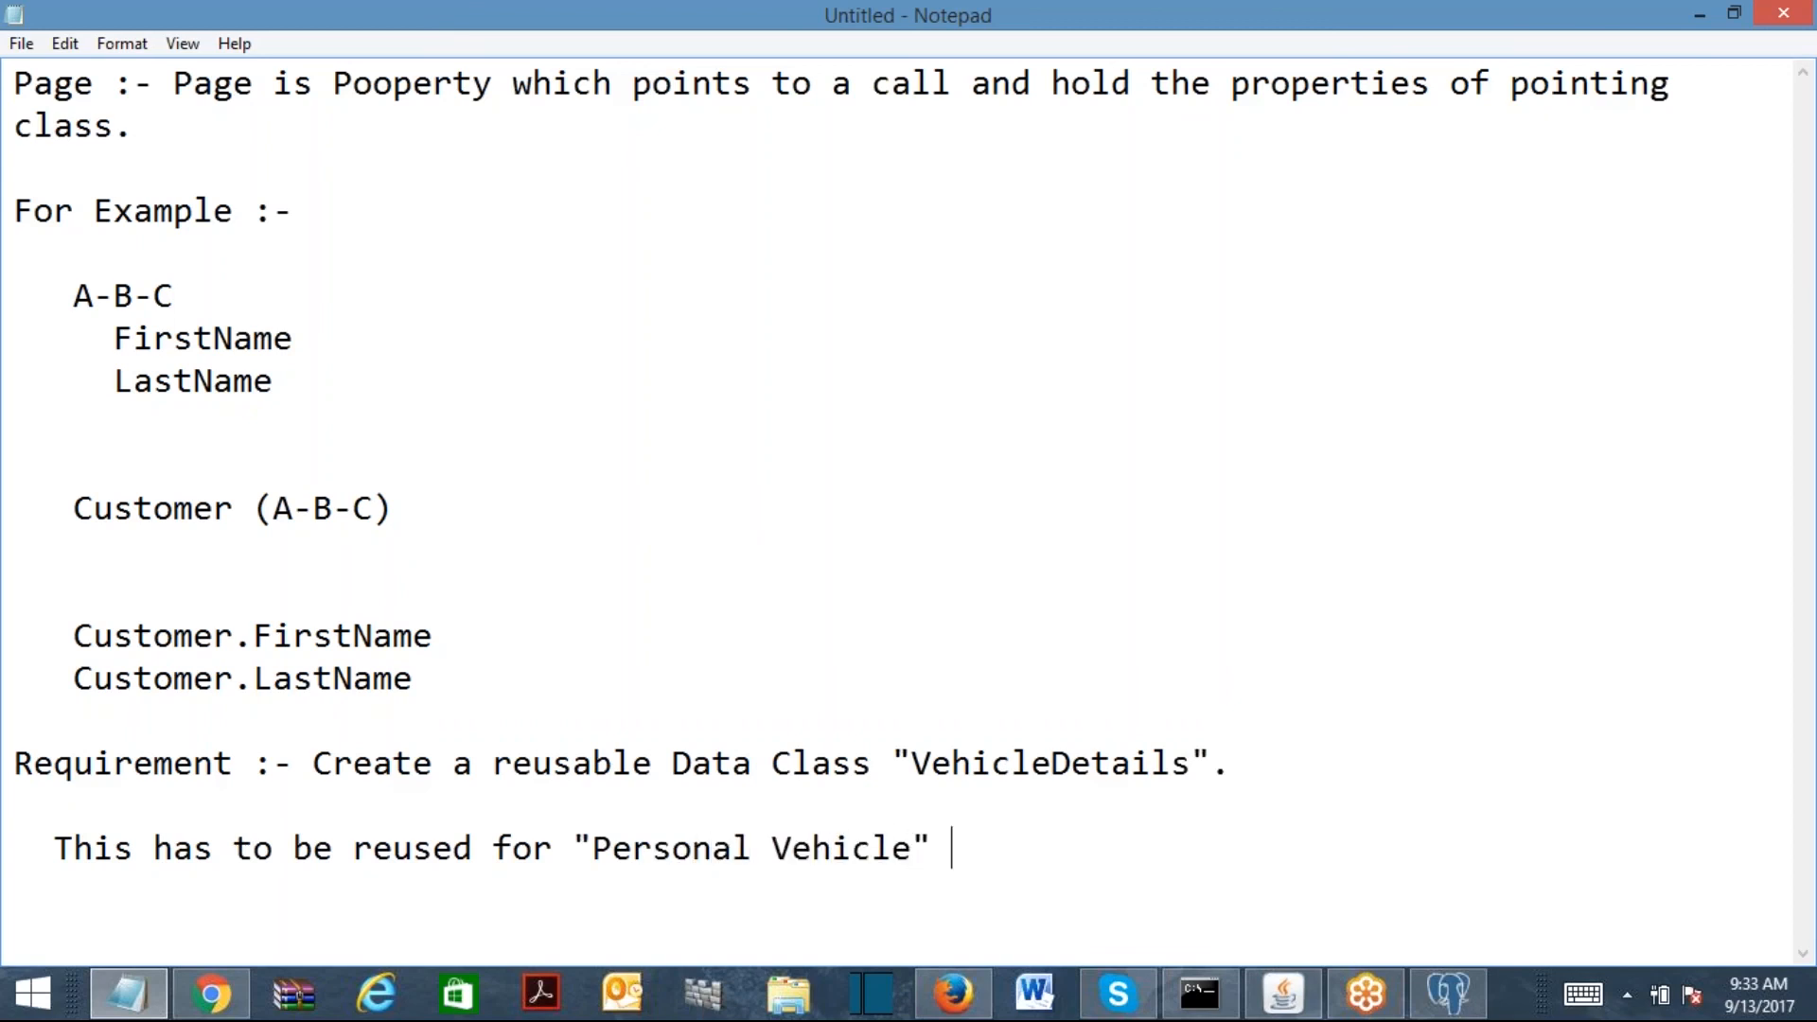
text(and "Co)
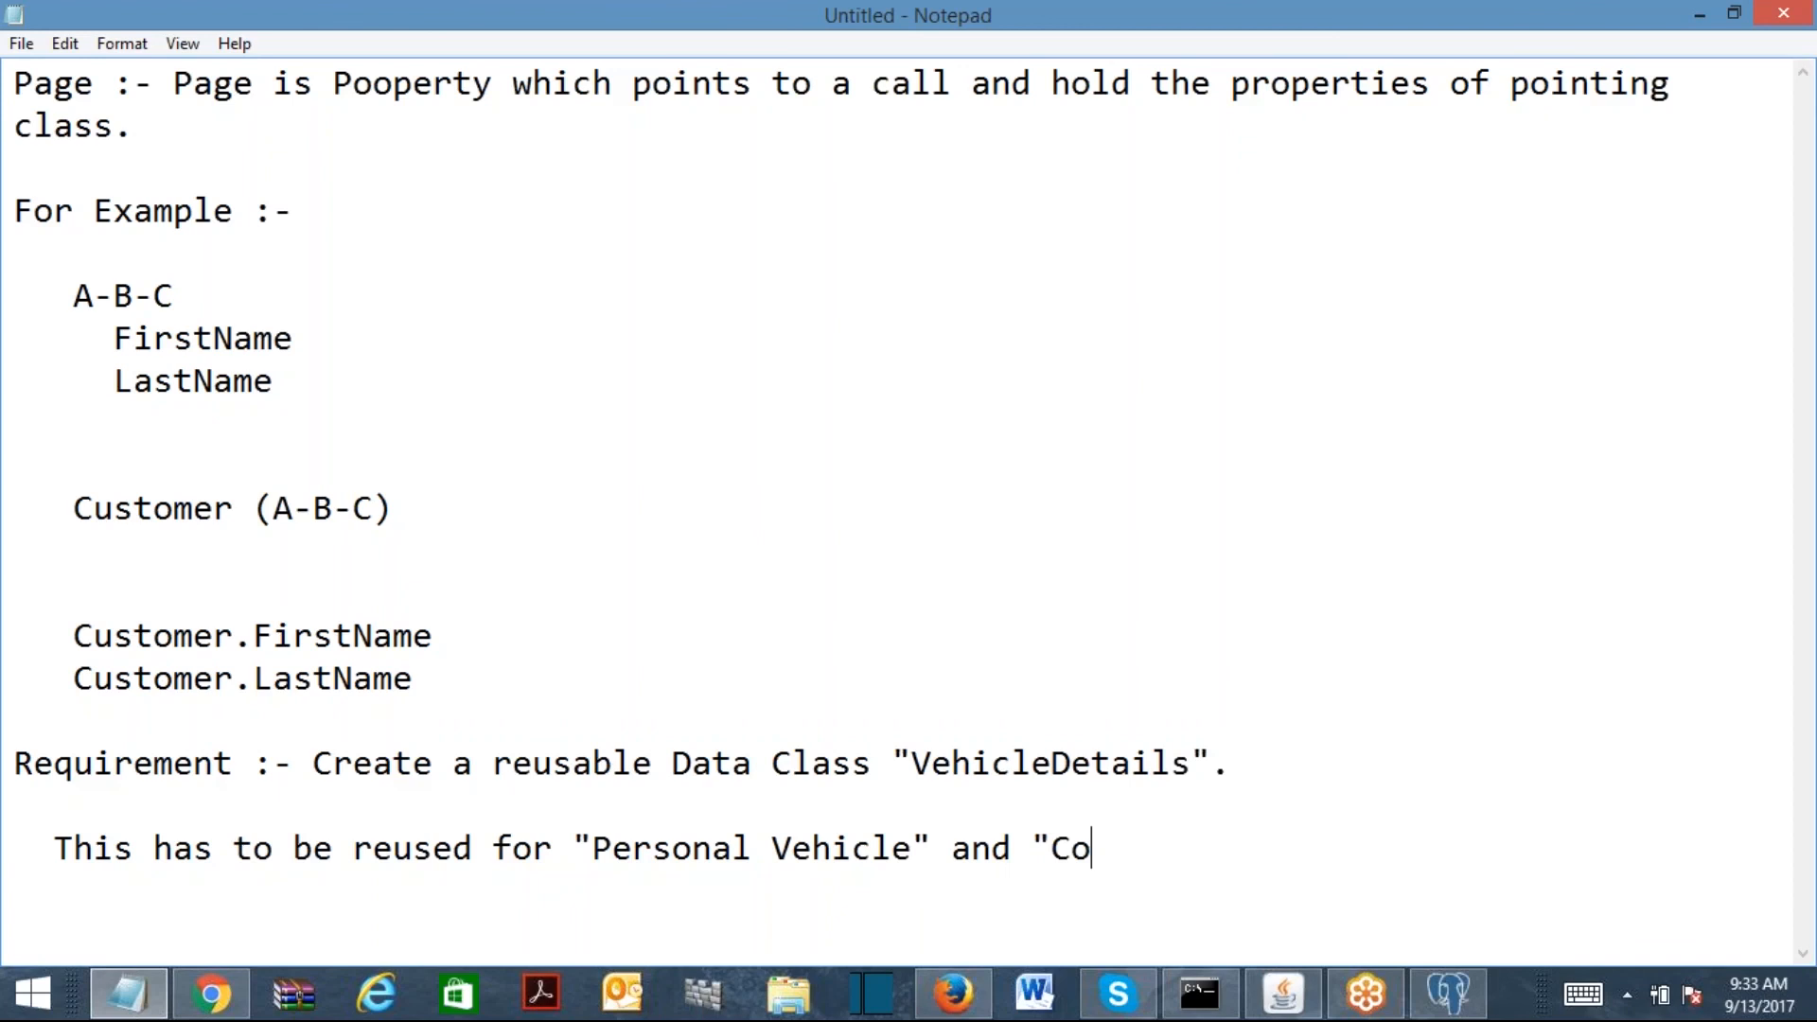
text(mmercil)
key(BackSpace)
text(al Vehicles)
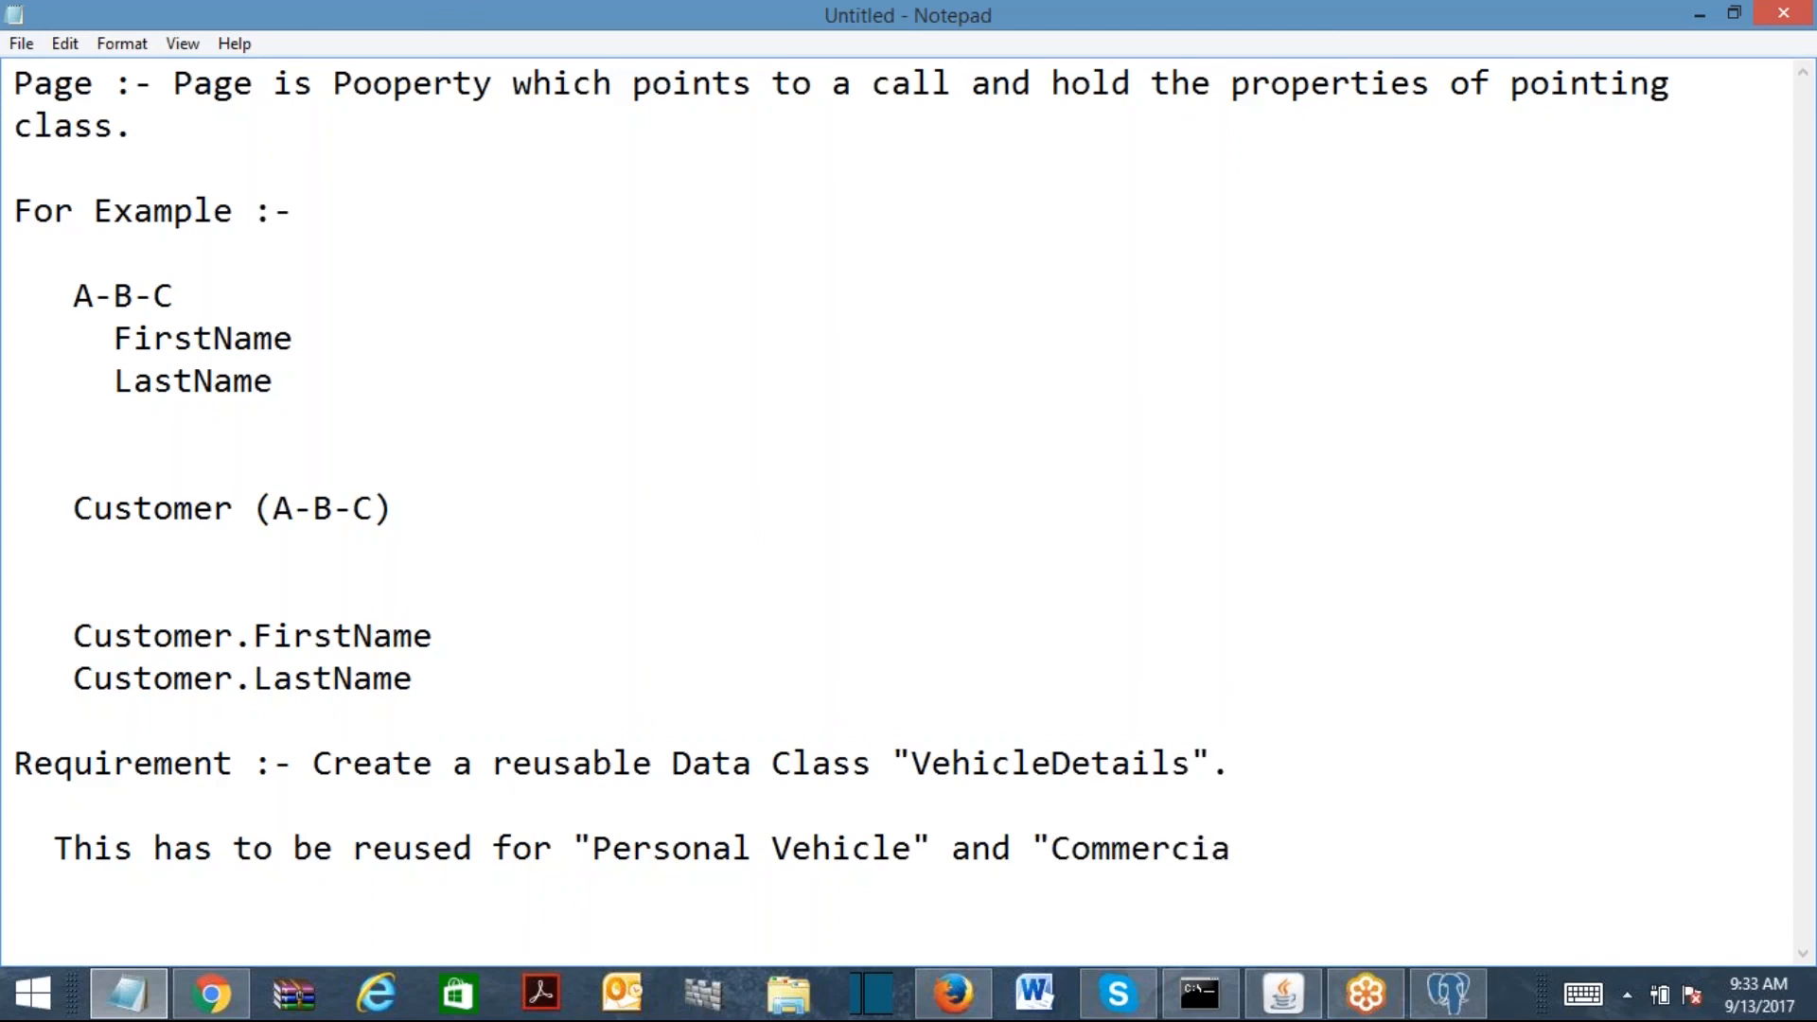
key(BackSpace)
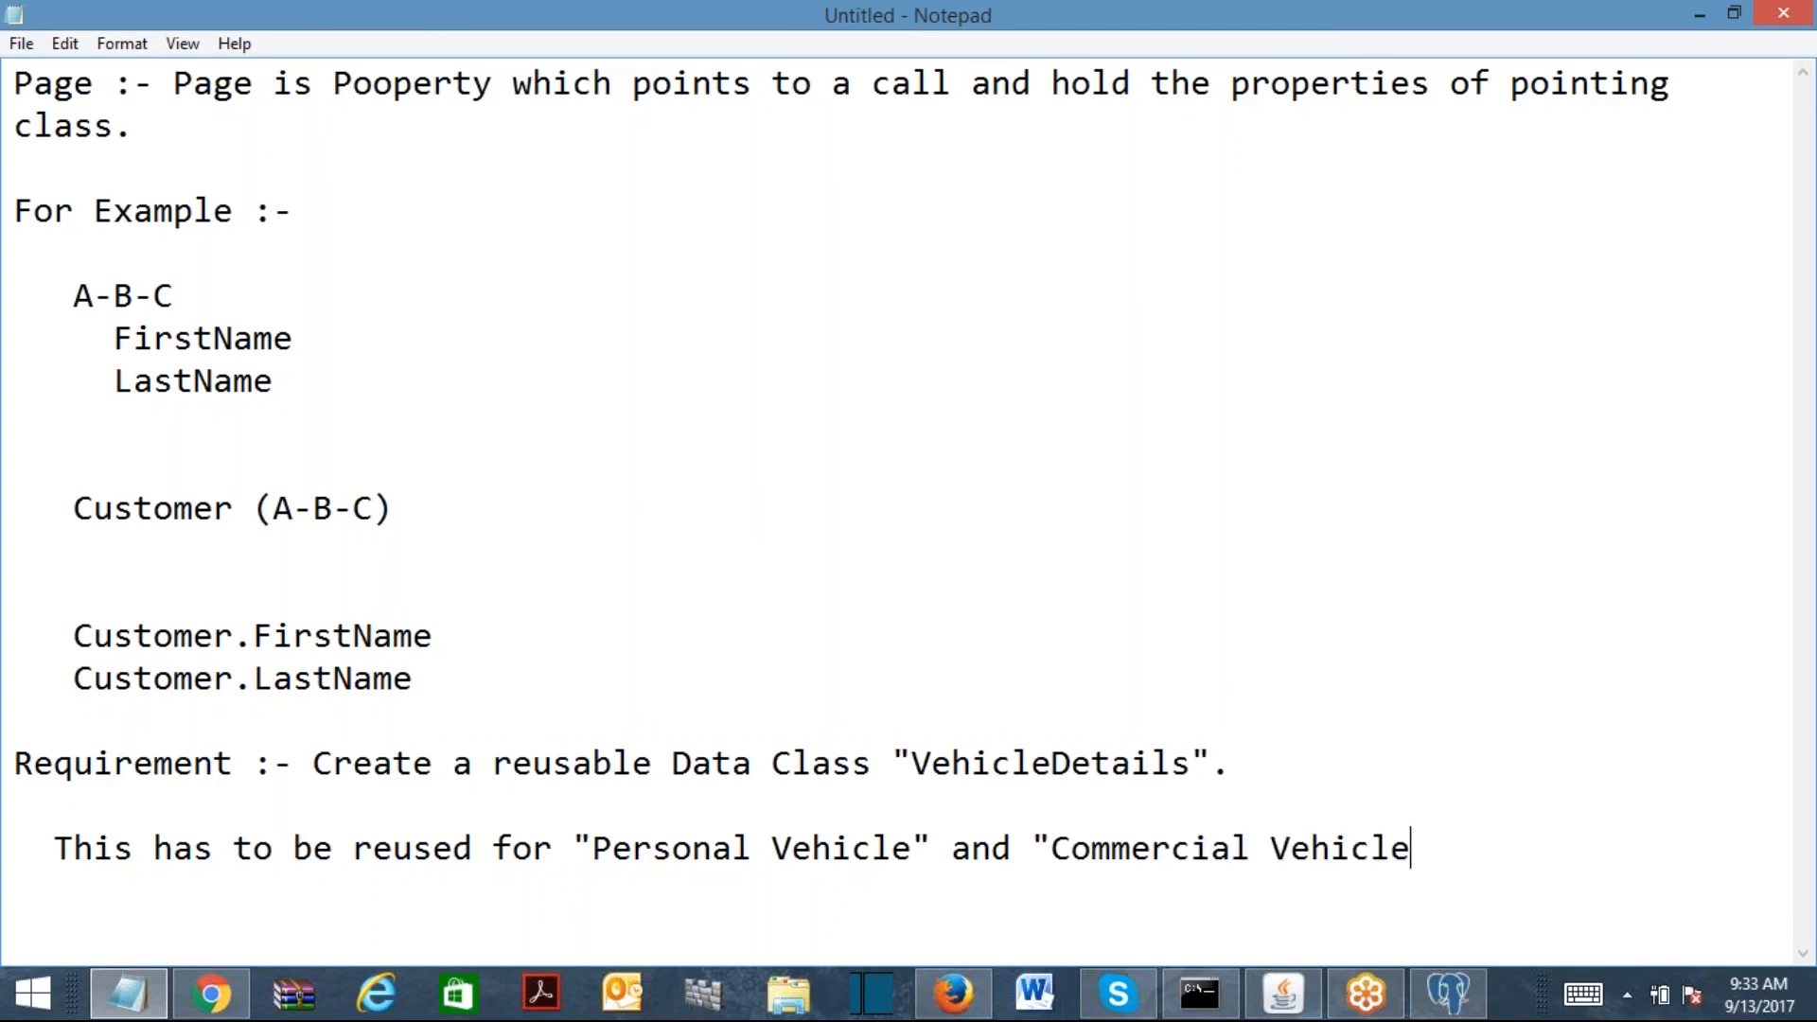
text((s)"...)
key(Return)
key(Return)
key(Return)
key(Return)
key(Return)
key(Return)
key(Return)
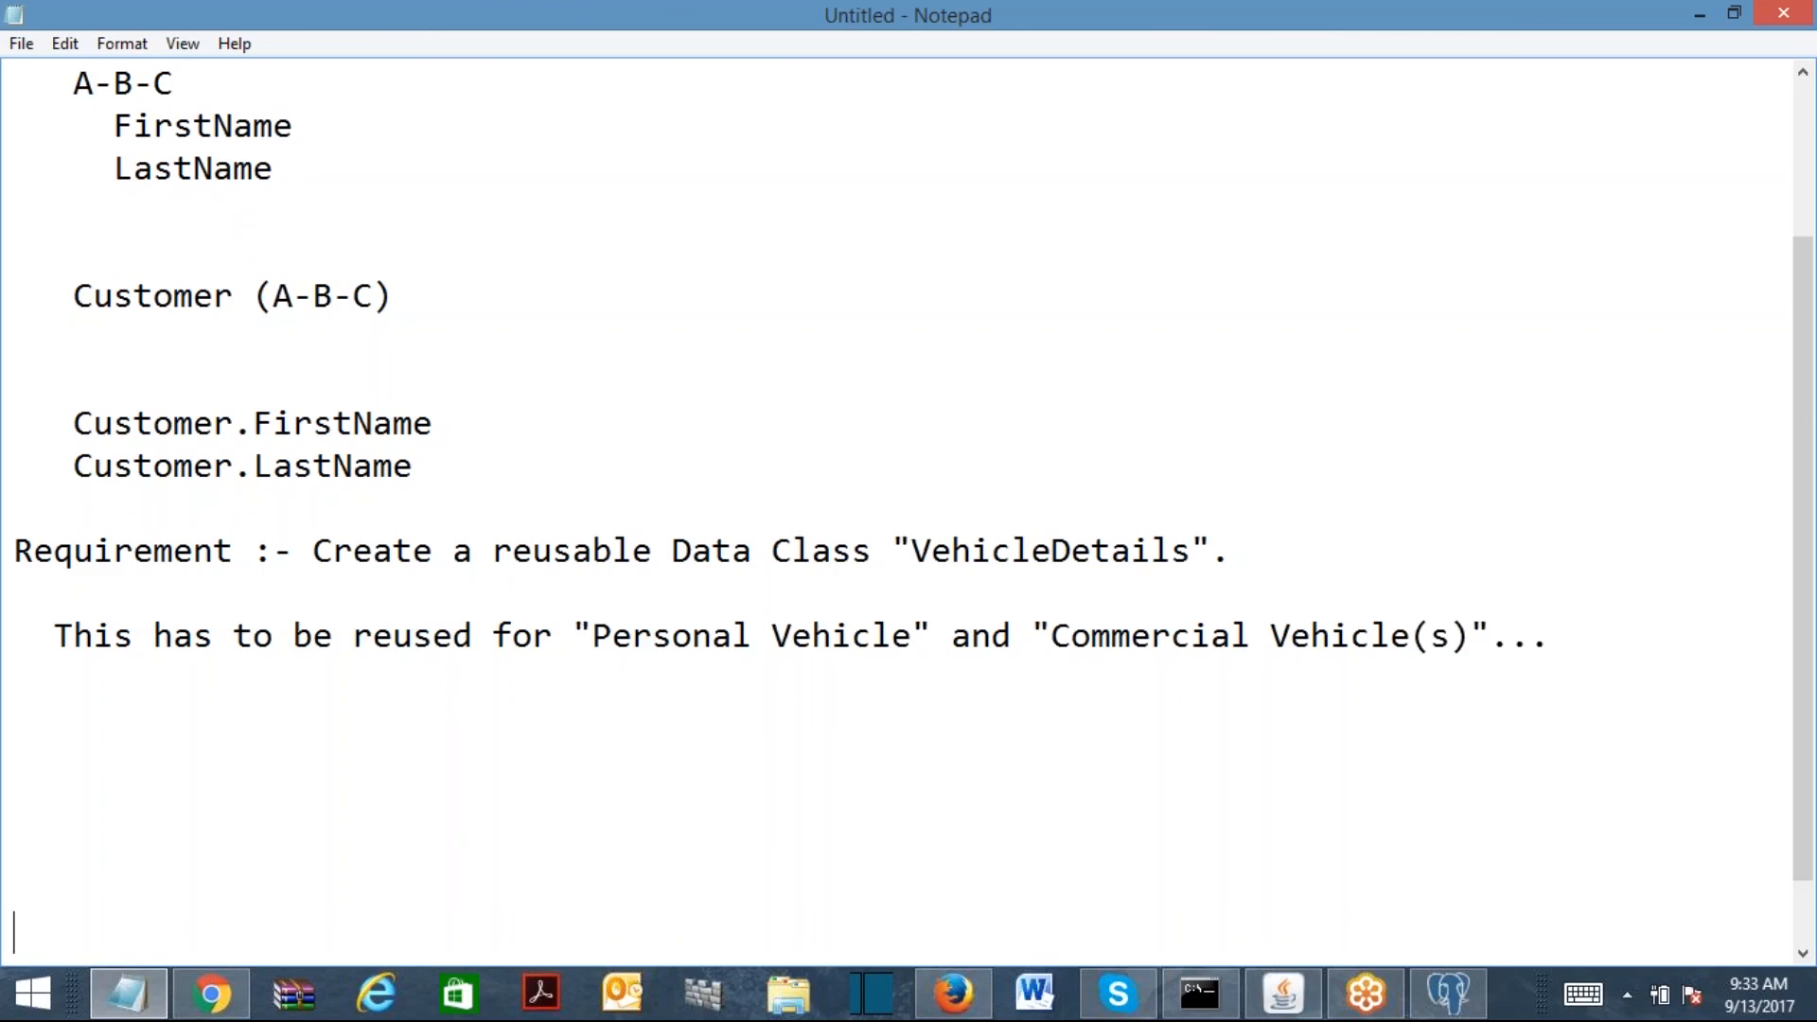
Step: Add the line 'Create this class under Implementation Data Layer.' below the reuse sentence
click(1640, 645)
key(Return)
key(Return)
key(Return)
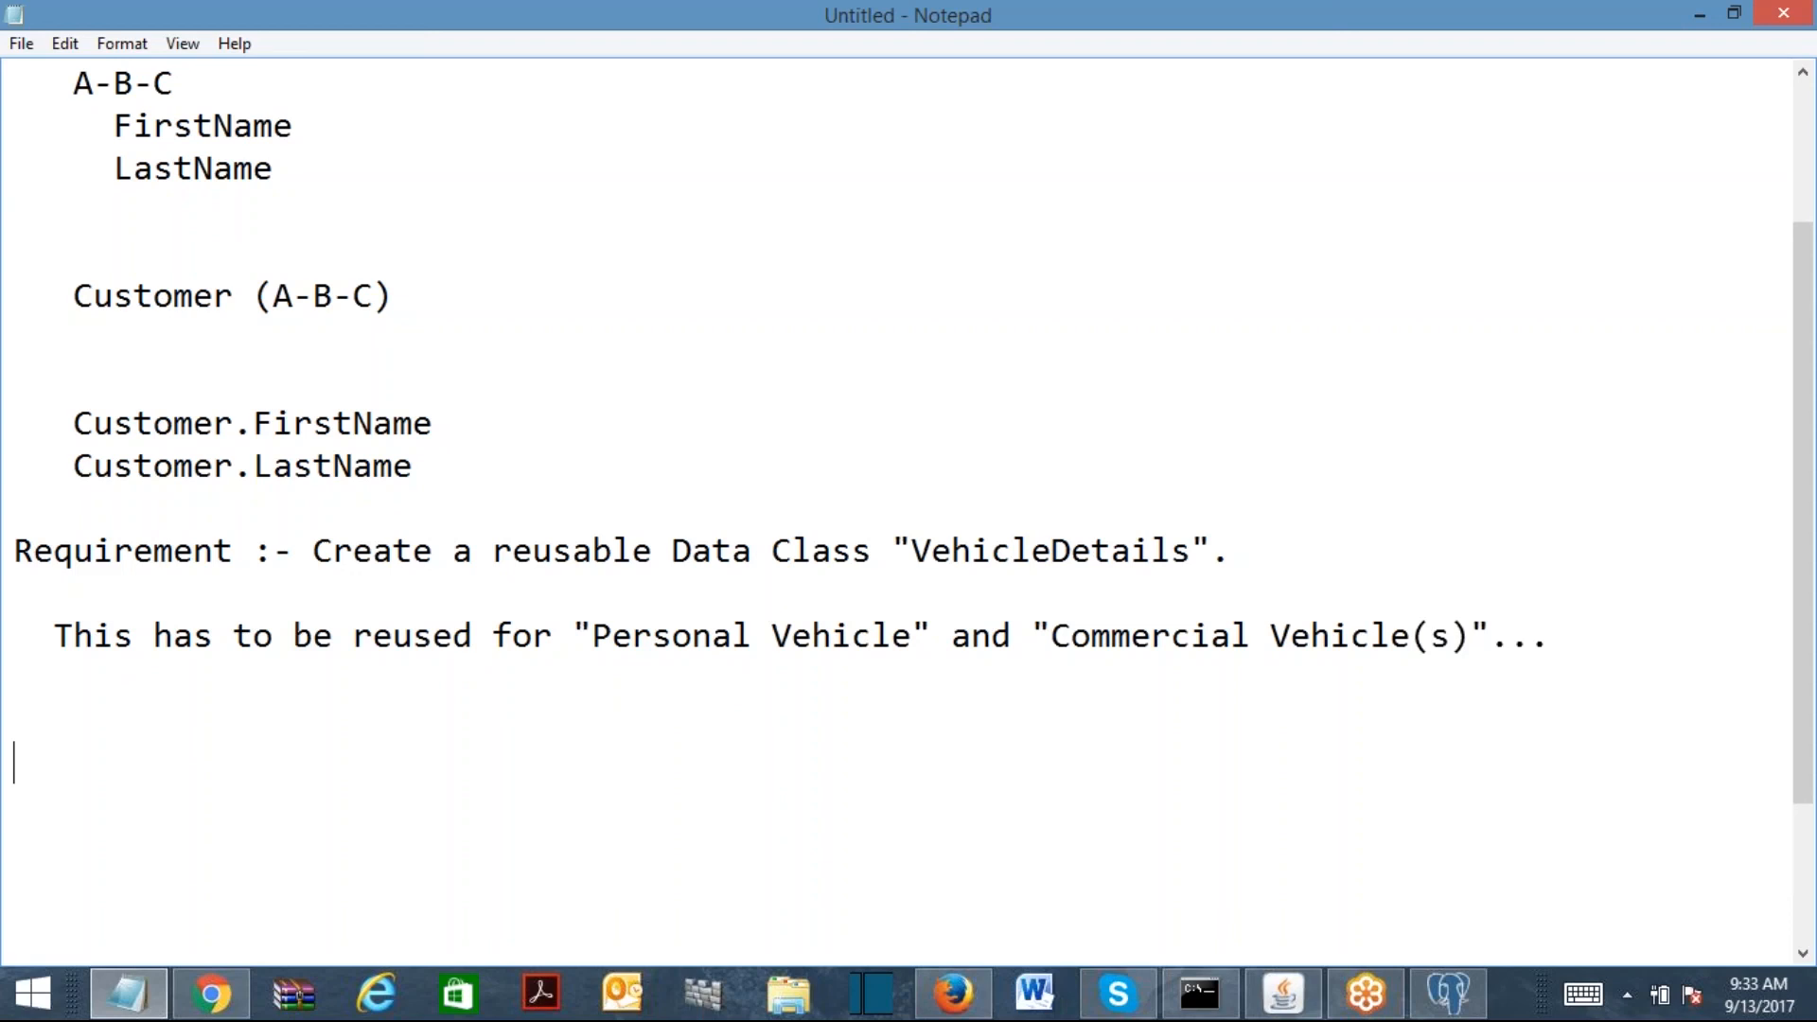
key(BackSpace)
key(BackSpace)
key(BackSpace)
text(Create t)
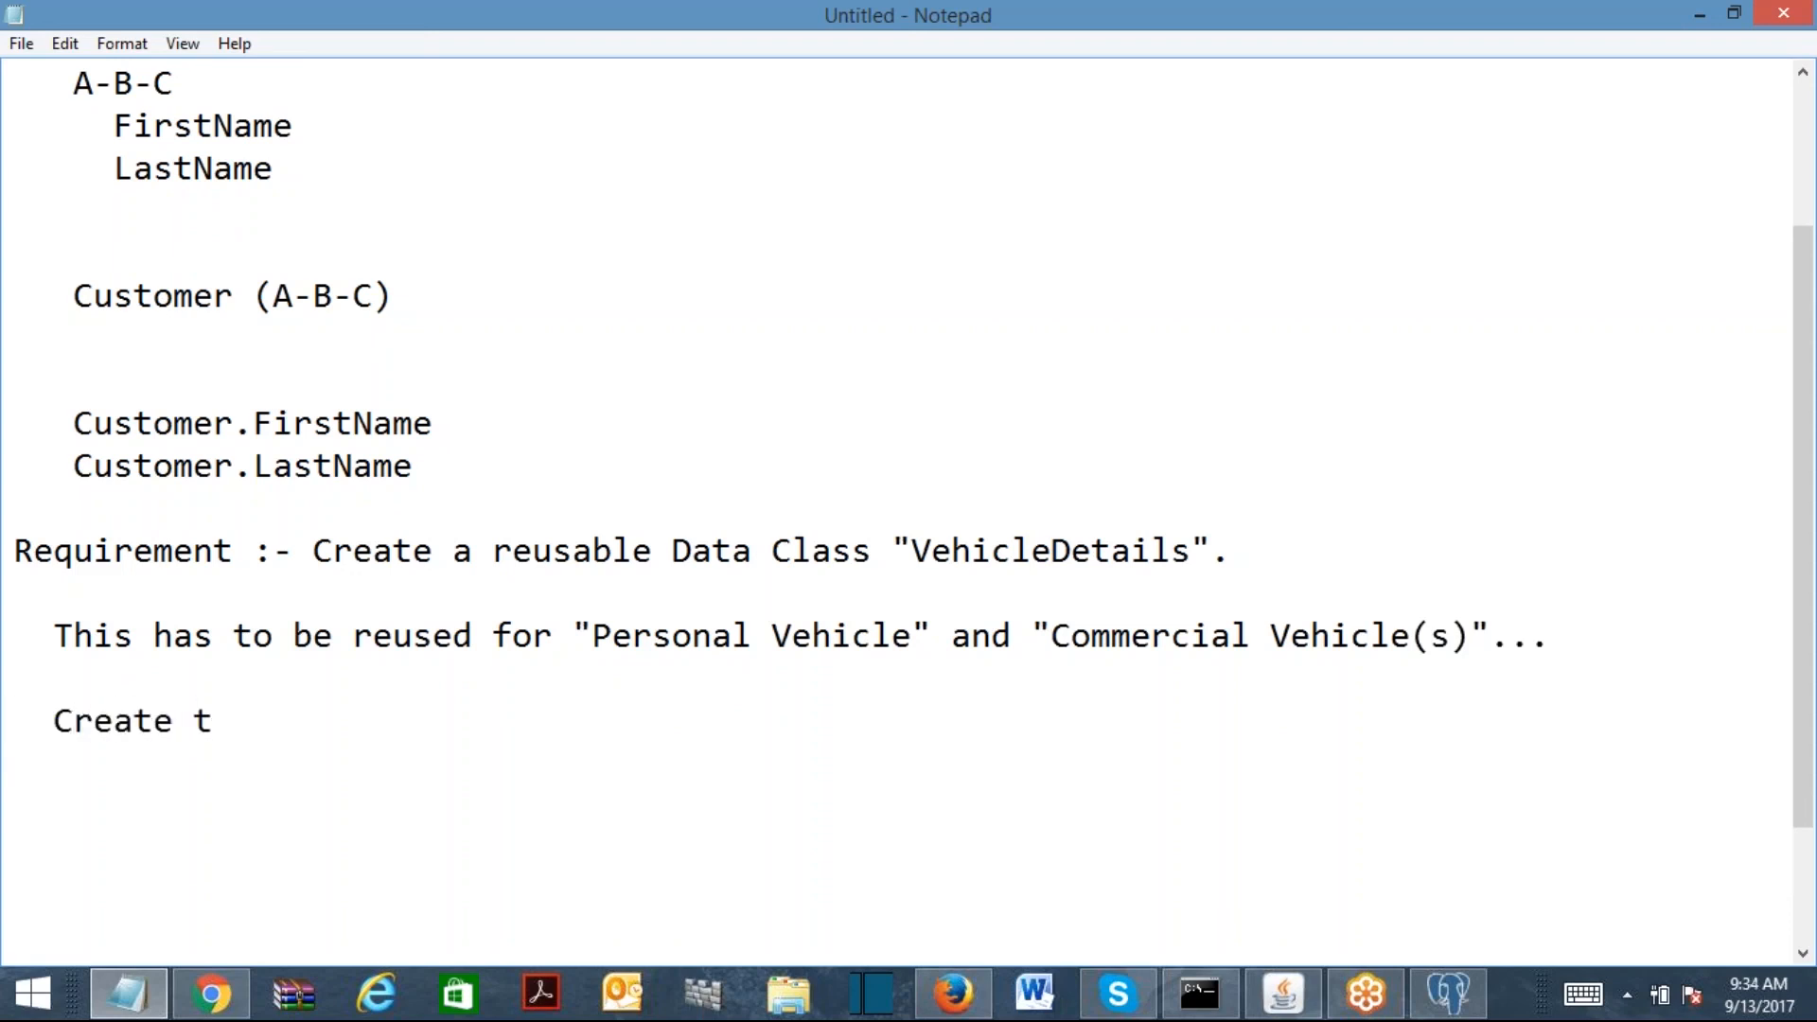
text(his class und)
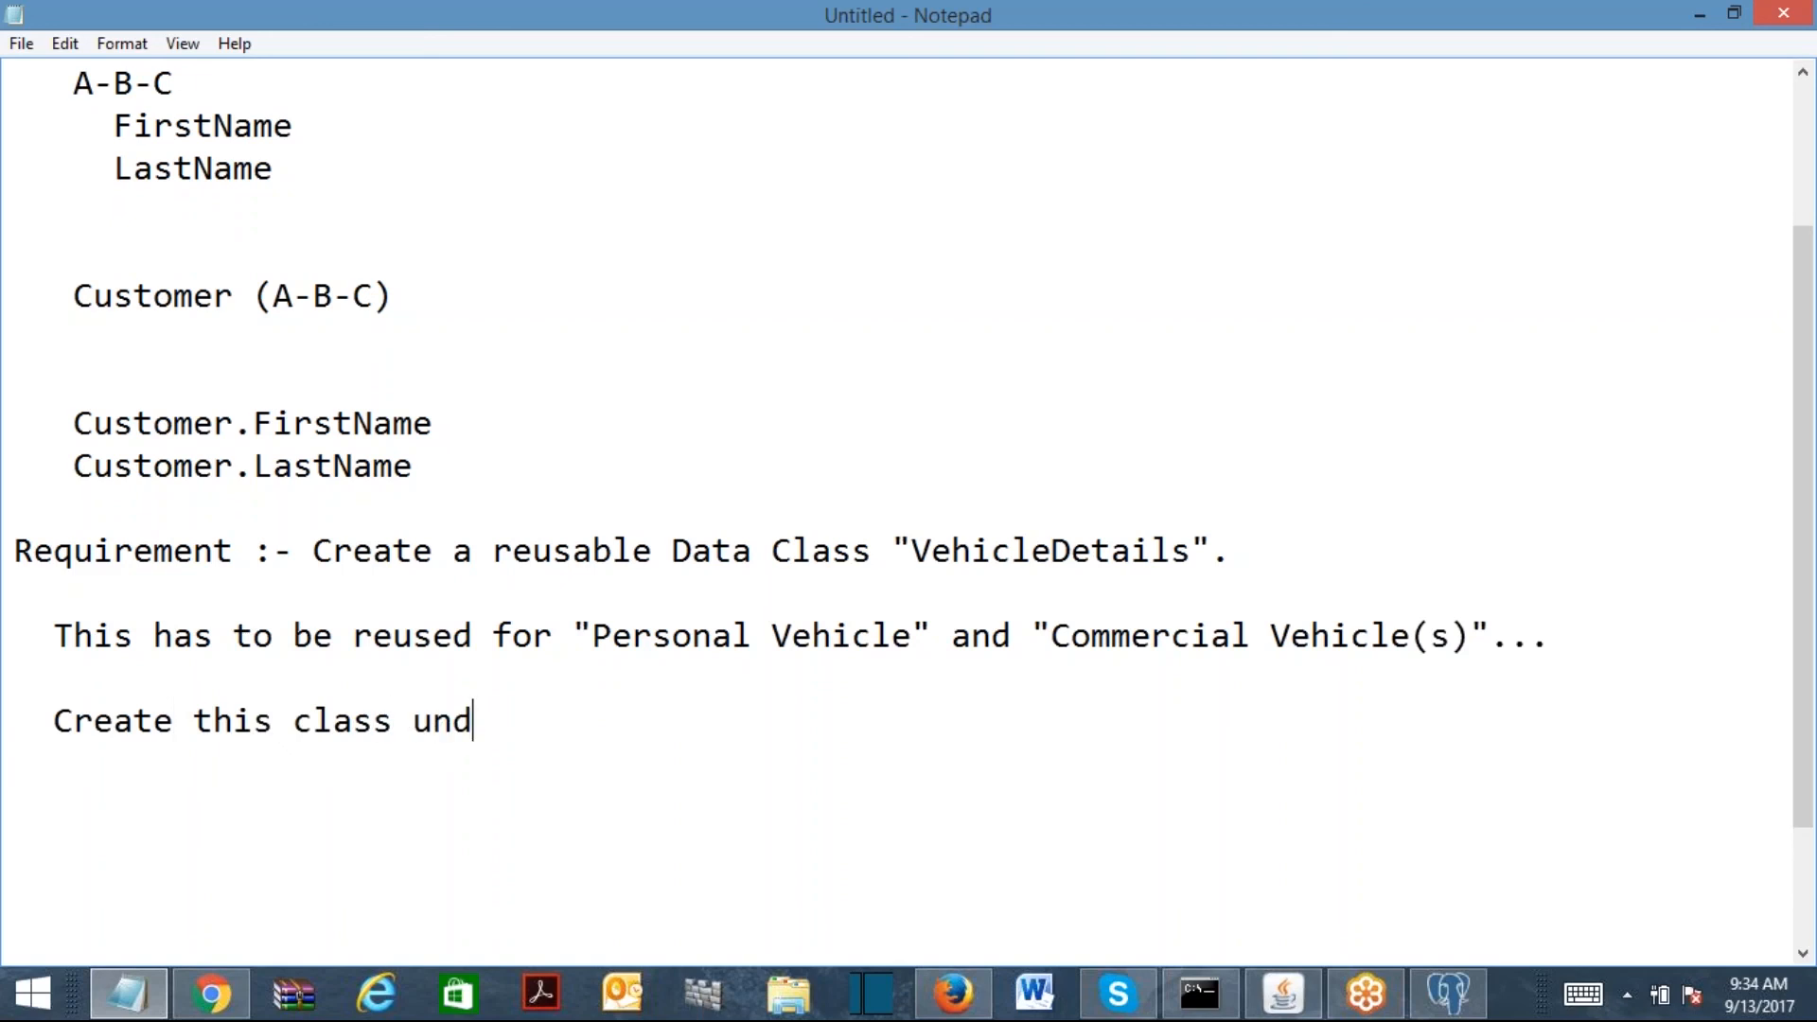
text(er Impl)
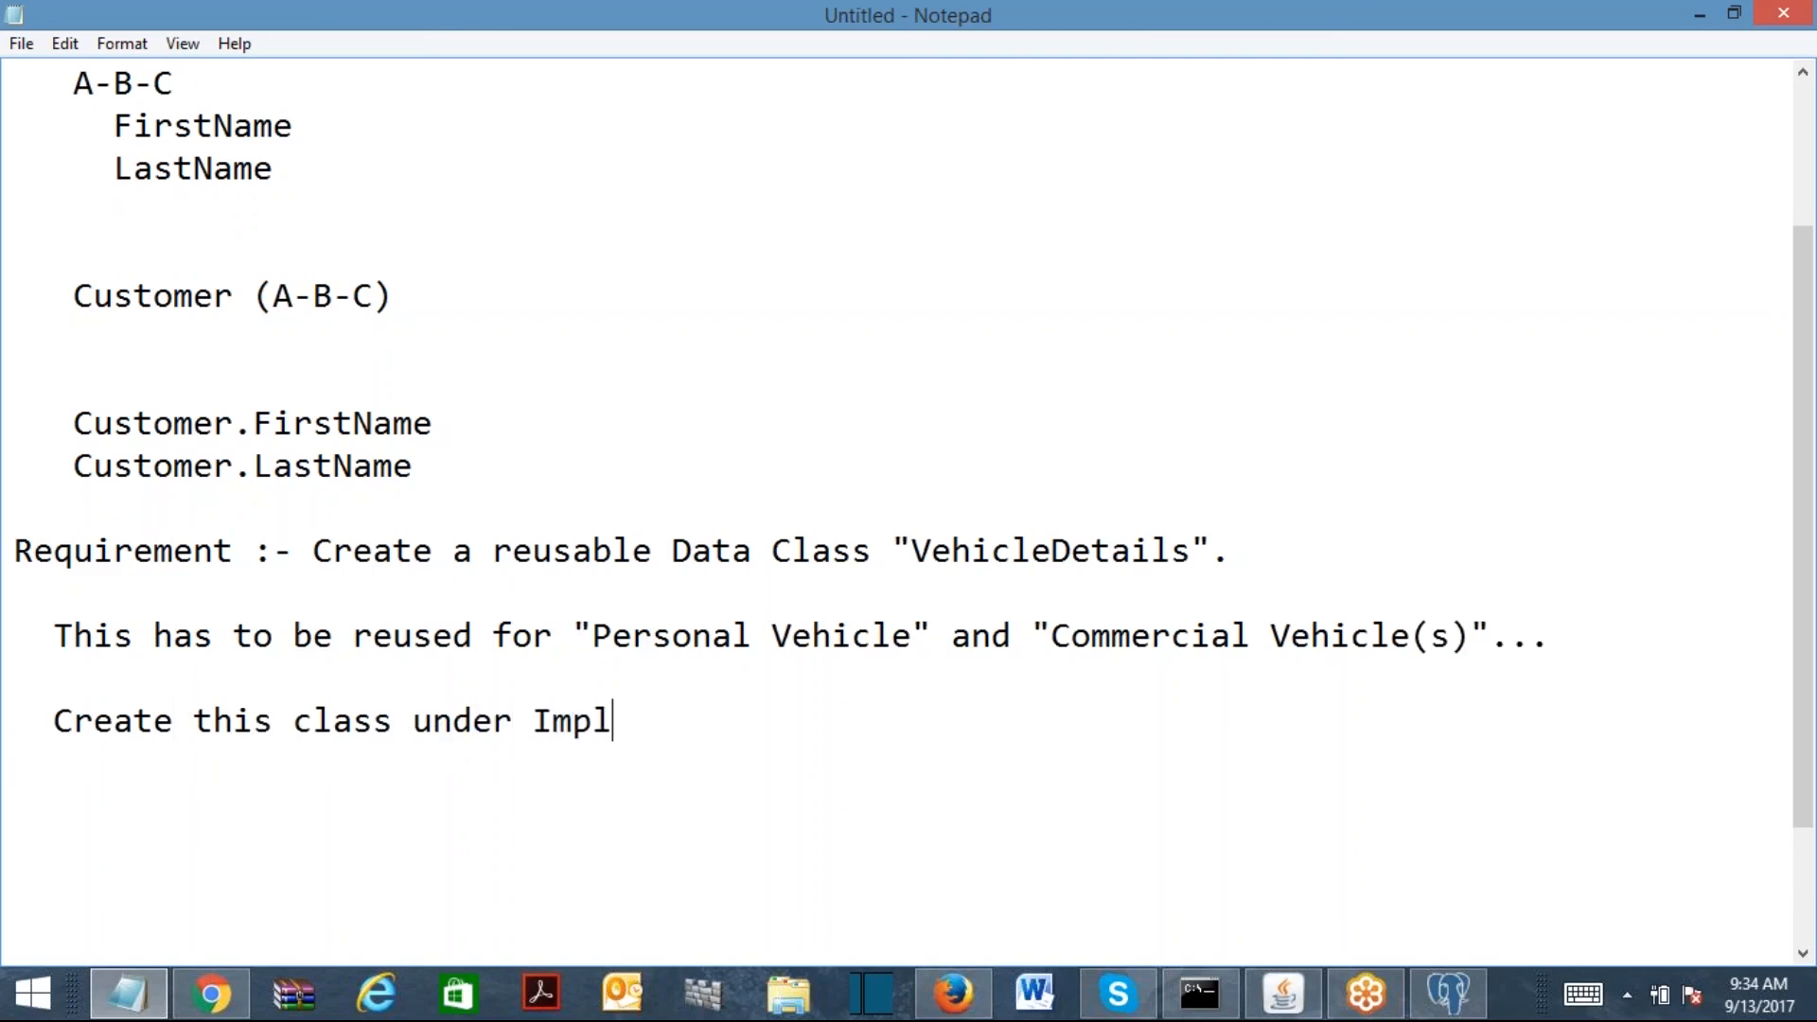
text(ementation D)
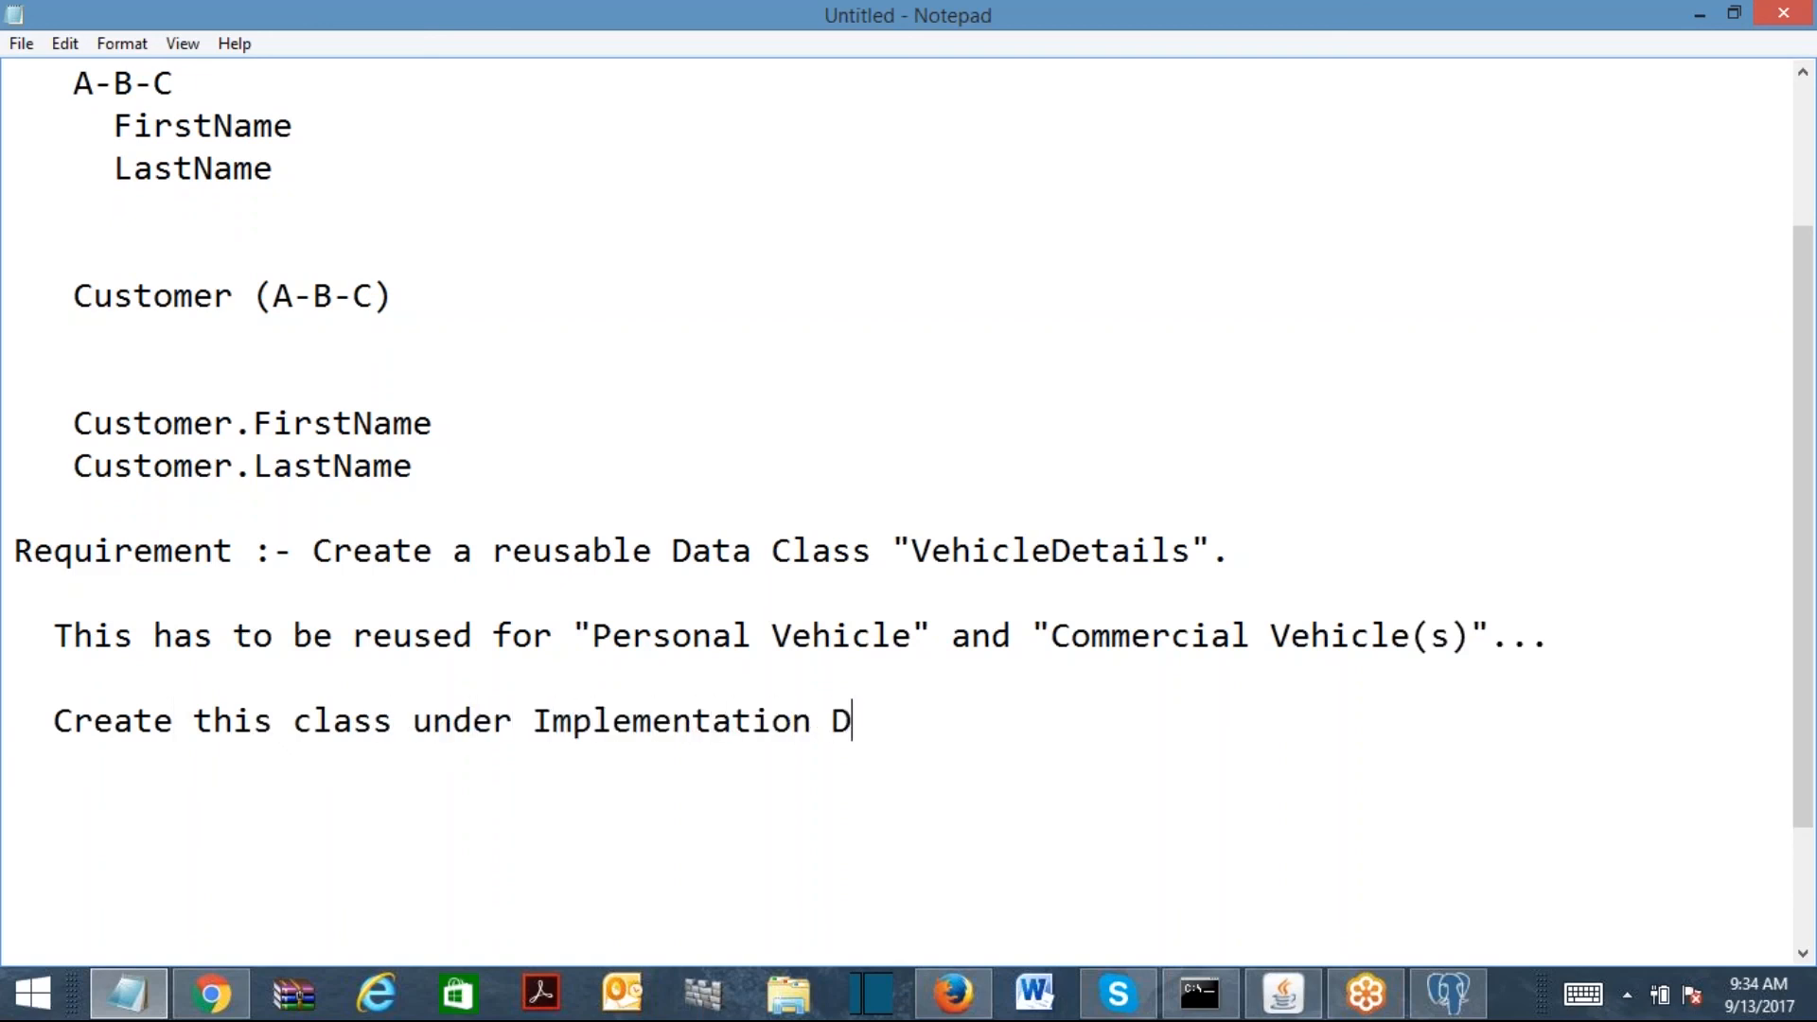
text(ata Layer.)
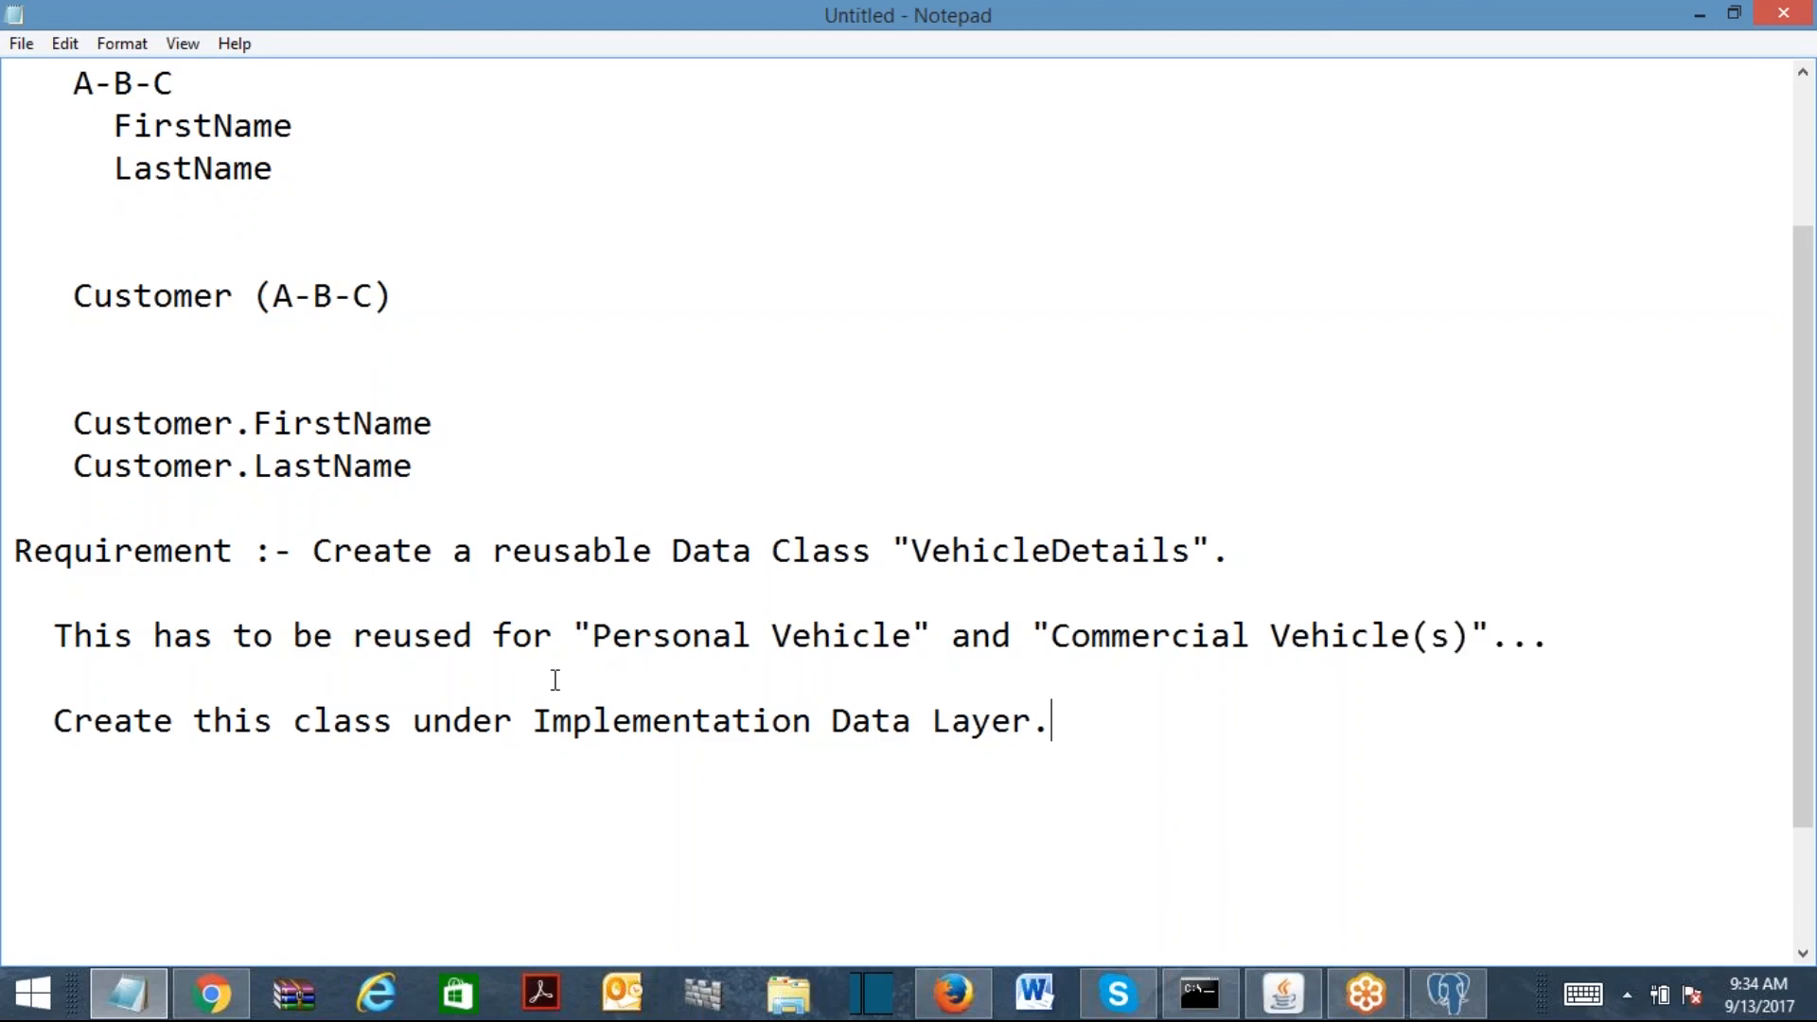
Step: Add the note line 'Create Personal and Commercial vehicle Page Properties under Work Class.' below the Data Layer sentence
click(1599, 642)
click(1105, 723)
key(Return)
key(Return)
text(Create Personal and C)
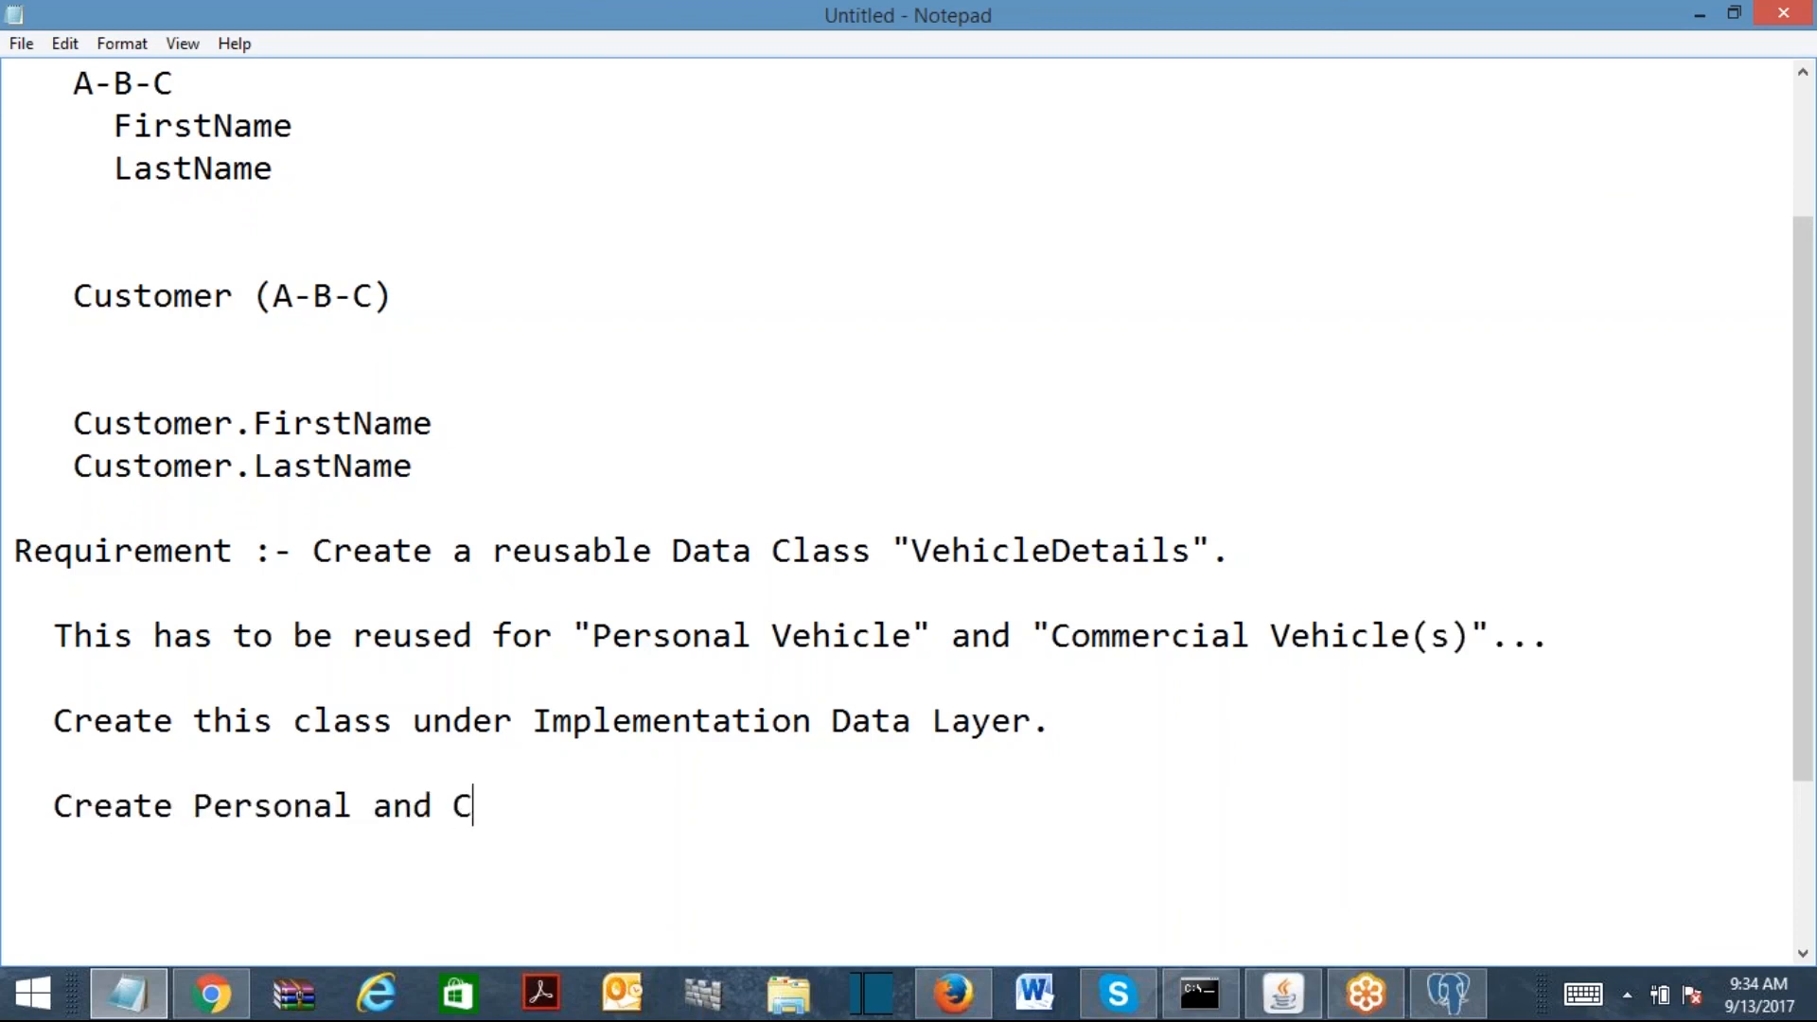
text(ommercial vehicle Page Properties under Work Class.)
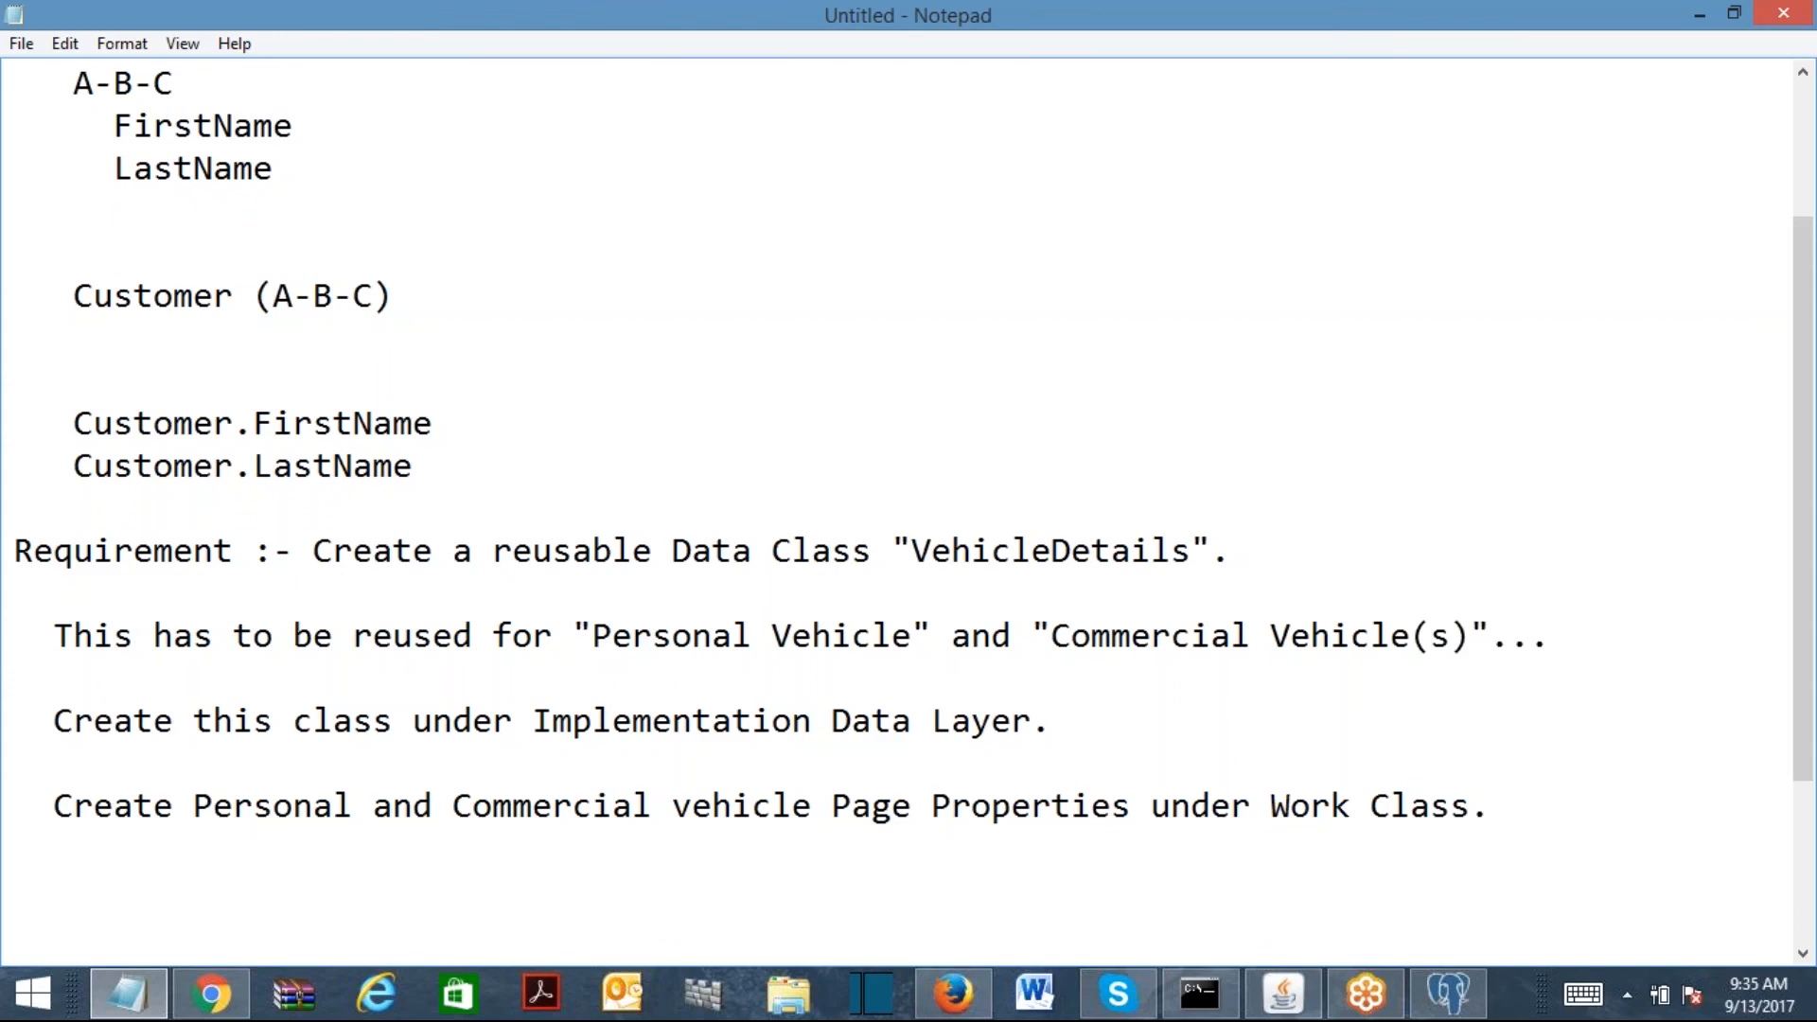
key(Return)
key(Return)
text(Implemntation)
Step: Switch the App Explorer class from Chas-ChaseVeh-Data to Chas-ChaseVeh-Work
click(1698, 15)
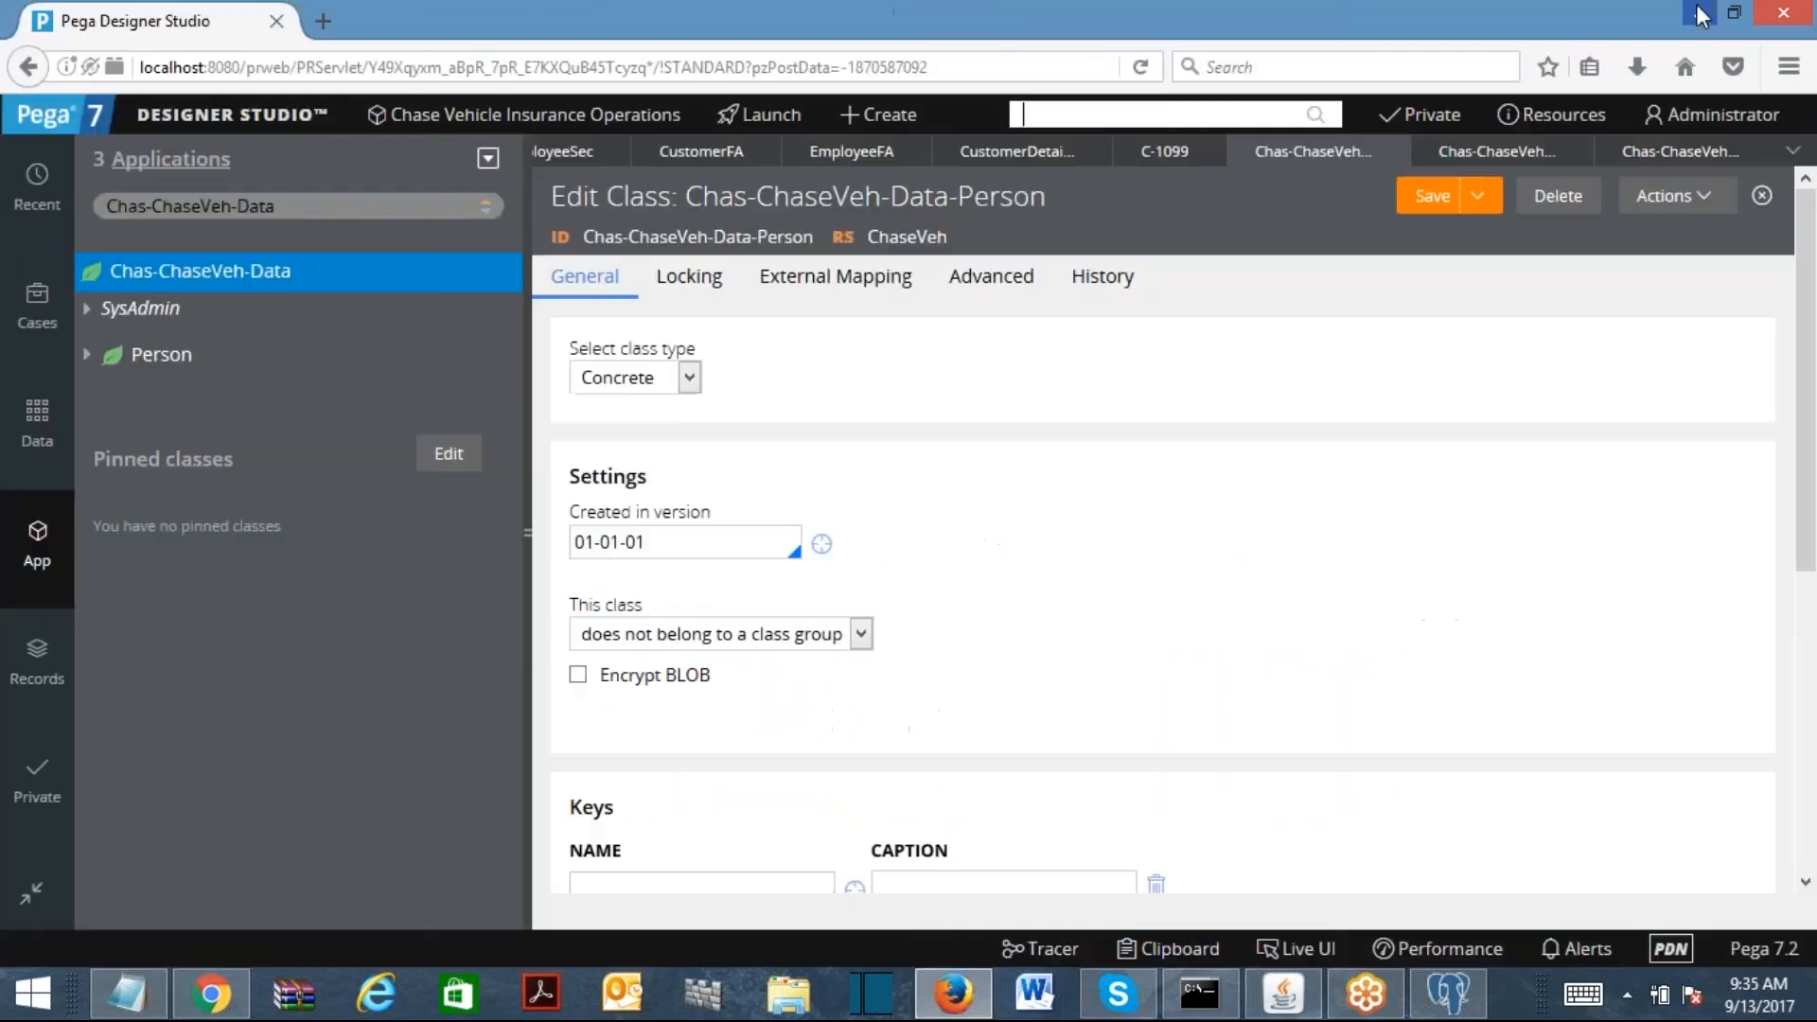
click(307, 208)
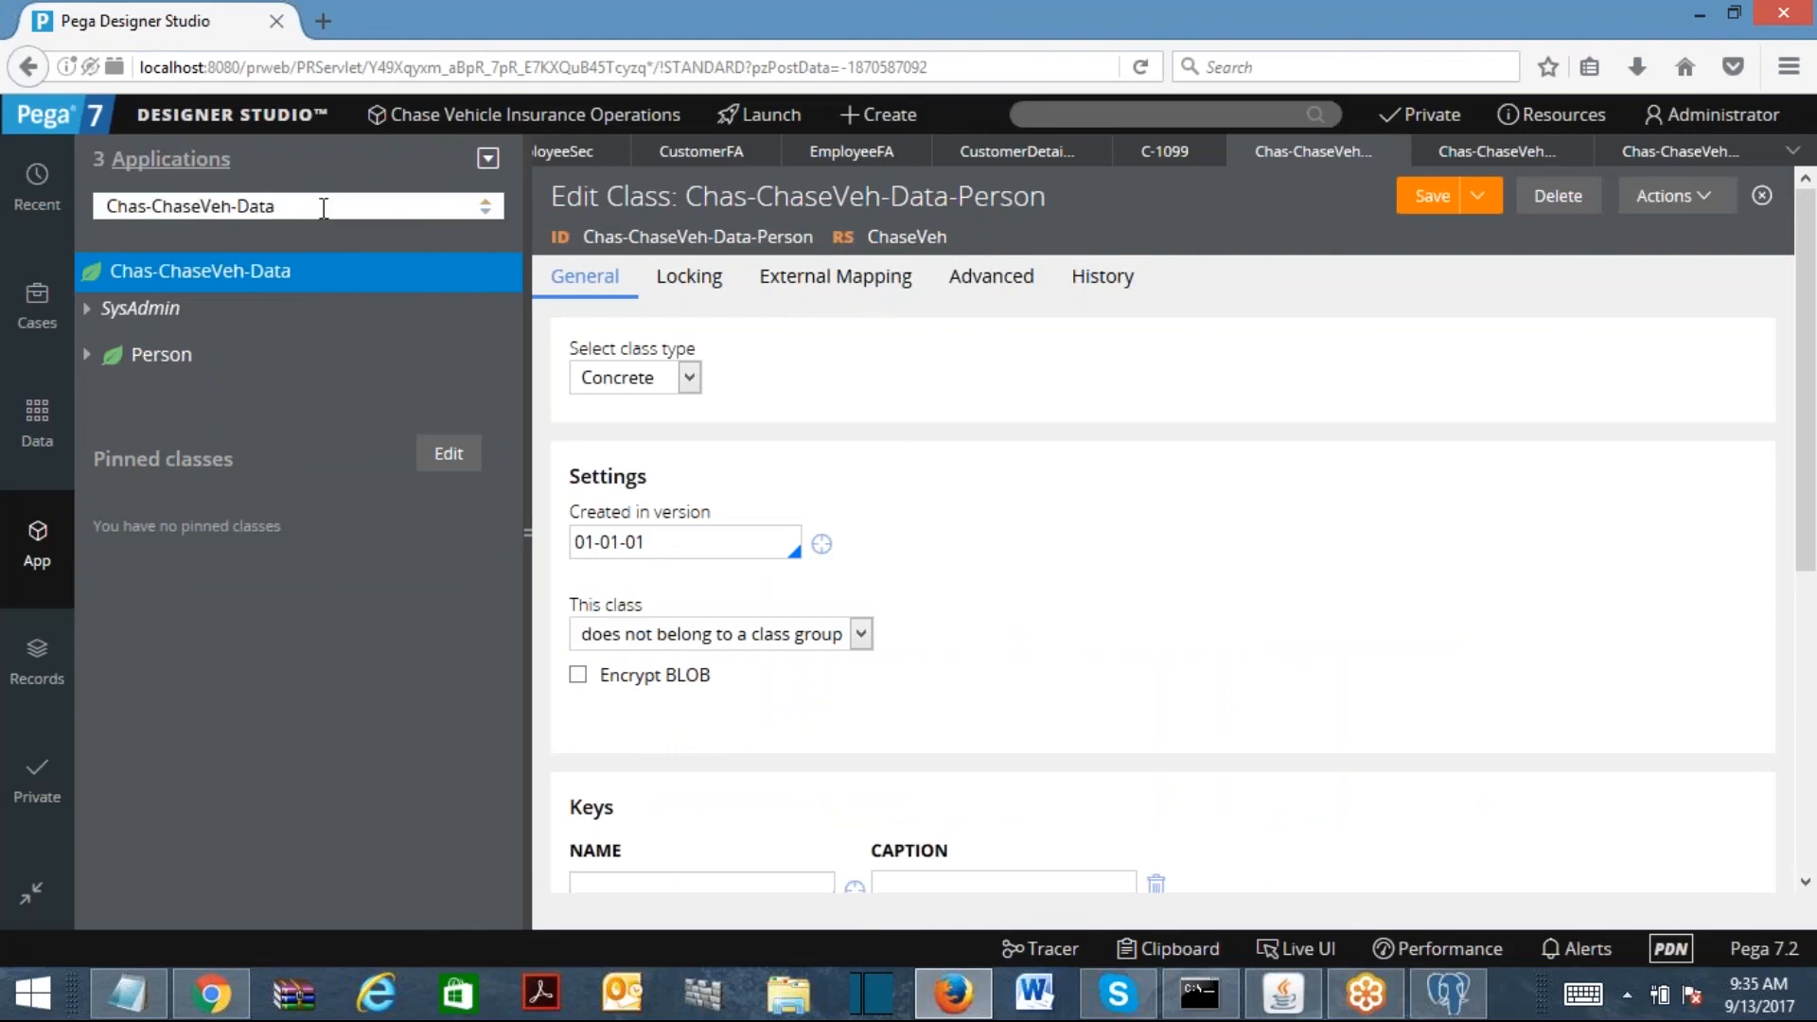
key(BackSpace)
key(BackSpace)
key(BackSpace)
key(BackSpace)
text(Work)
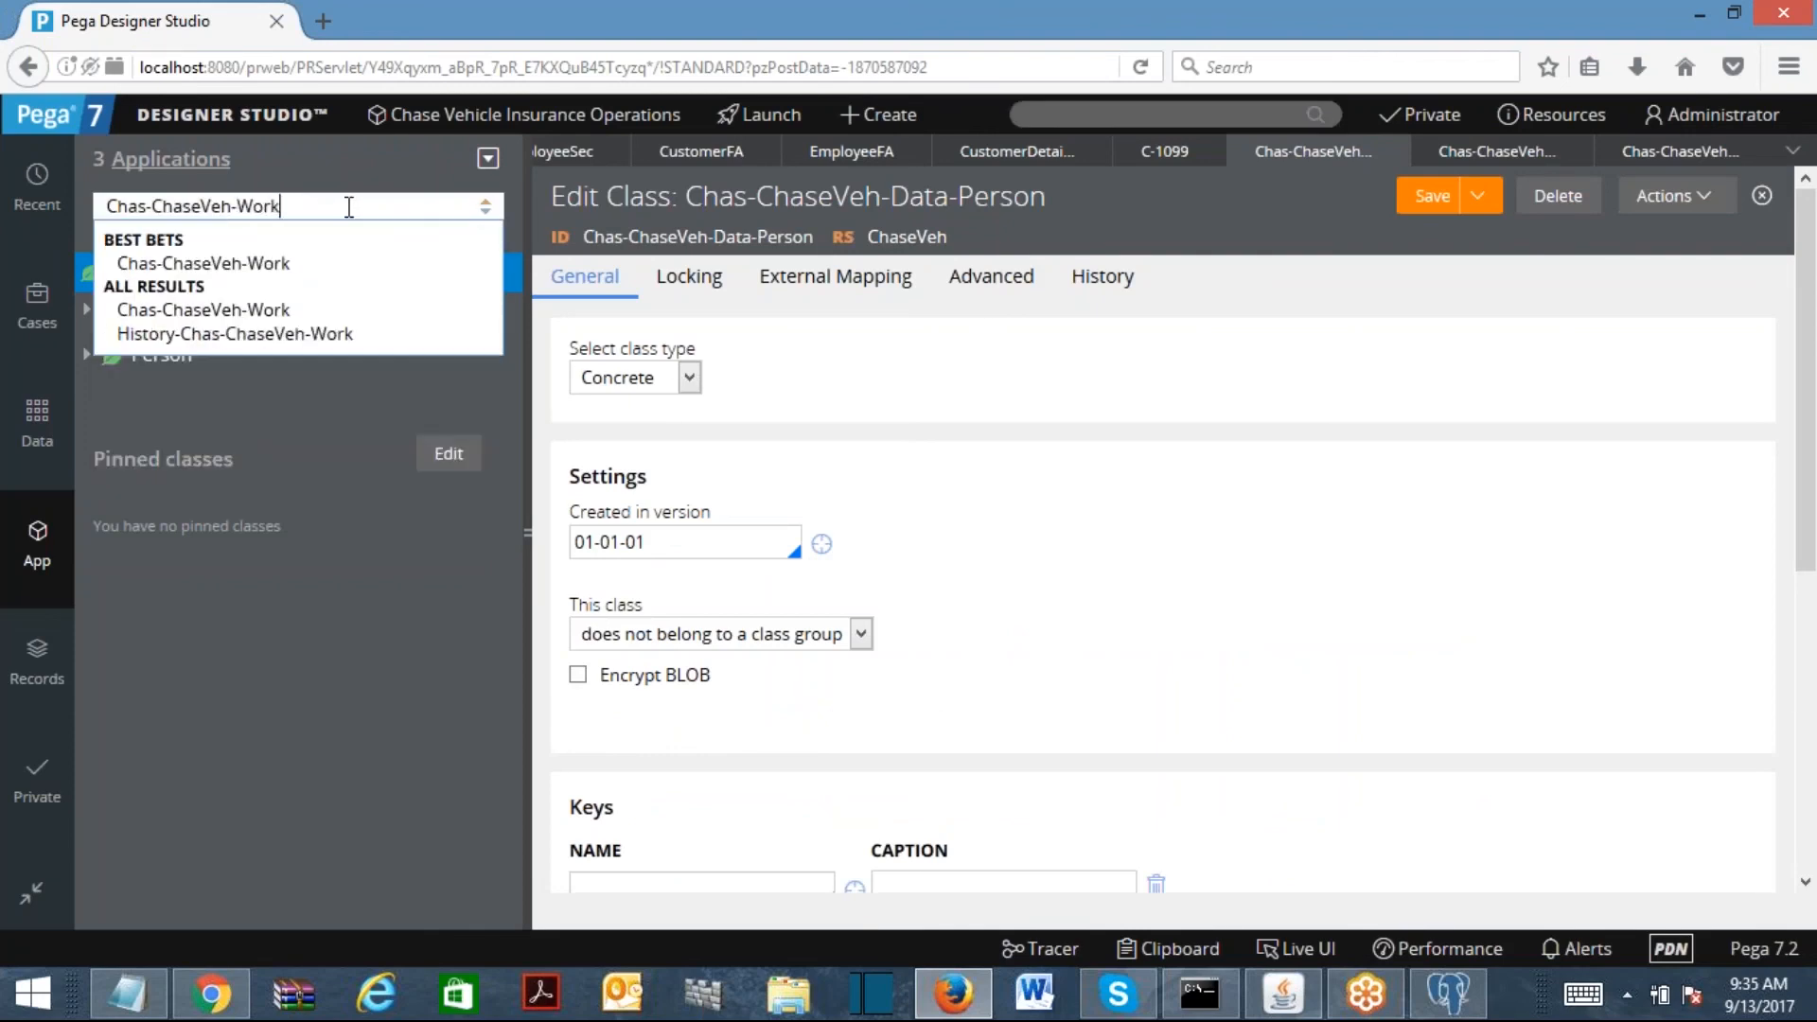
key(Return)
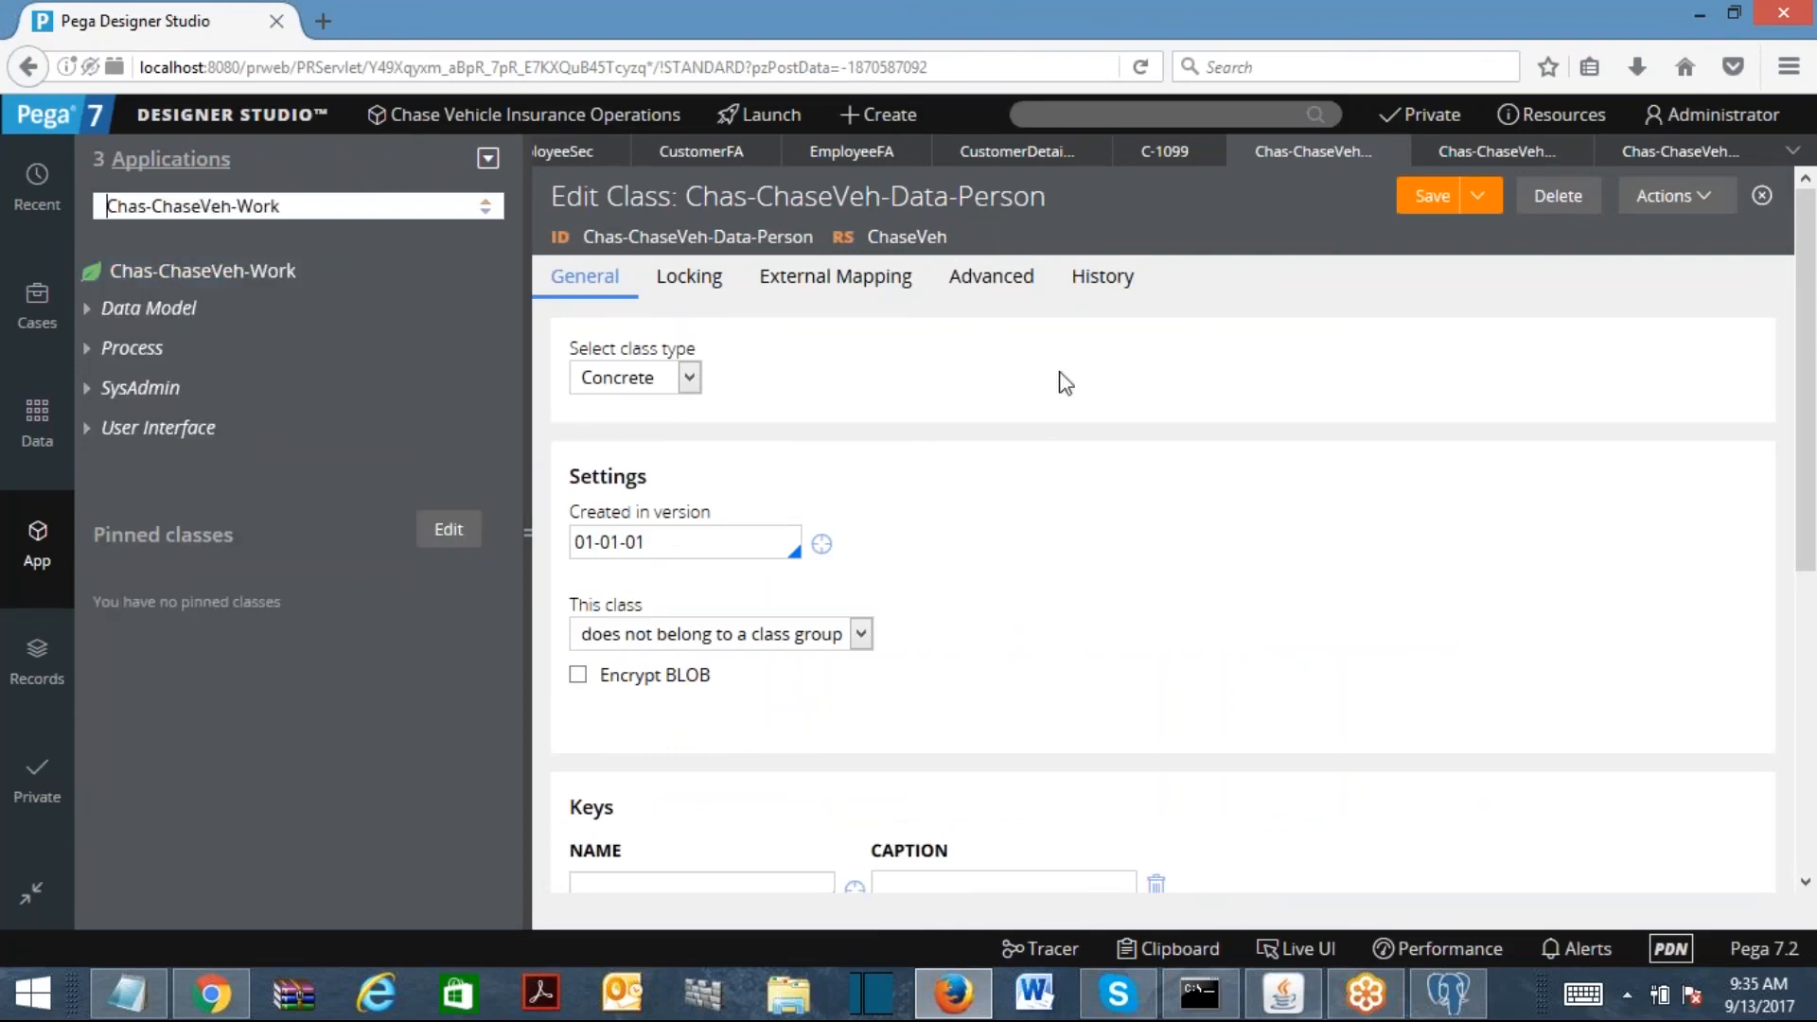
Step: Close all open rule tabs from the tab-overflow list
click(1792, 151)
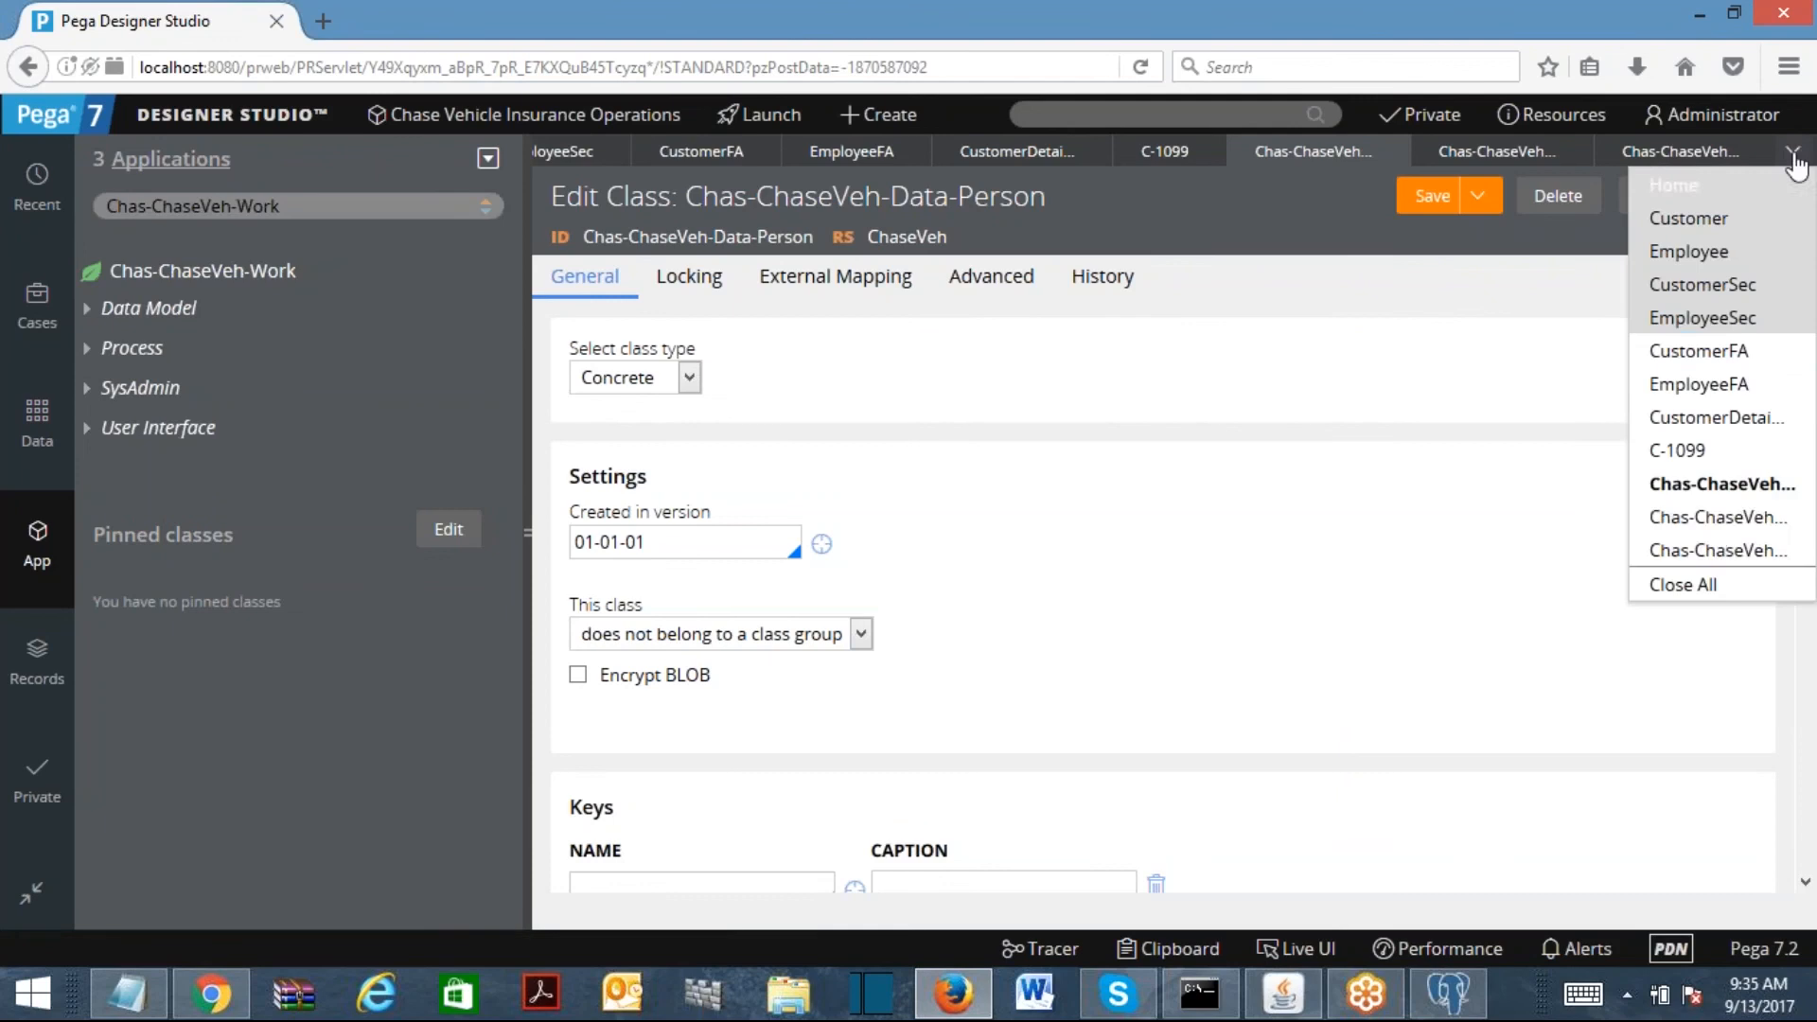
click(1703, 592)
click(1089, 115)
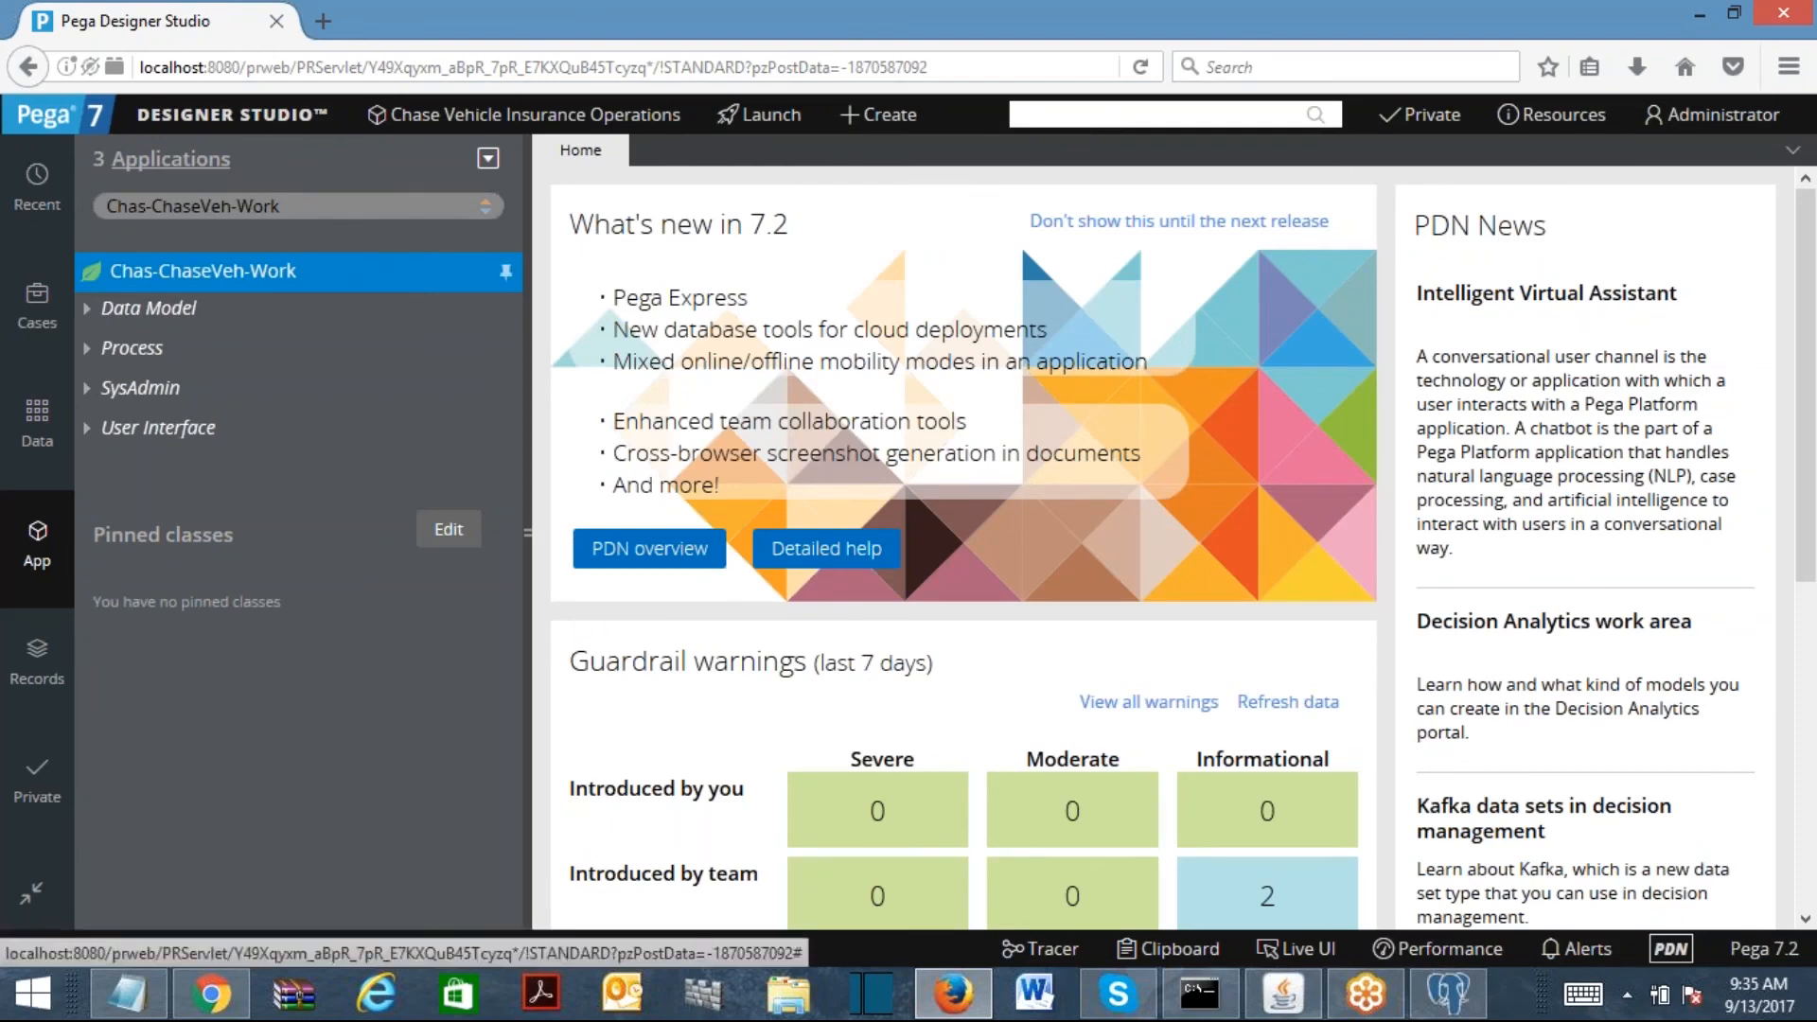
Step: Start a new SysAdmin Class from the Chas-ChaseVeh-Work context menu
right_click(90, 284)
mouse_move(261, 301)
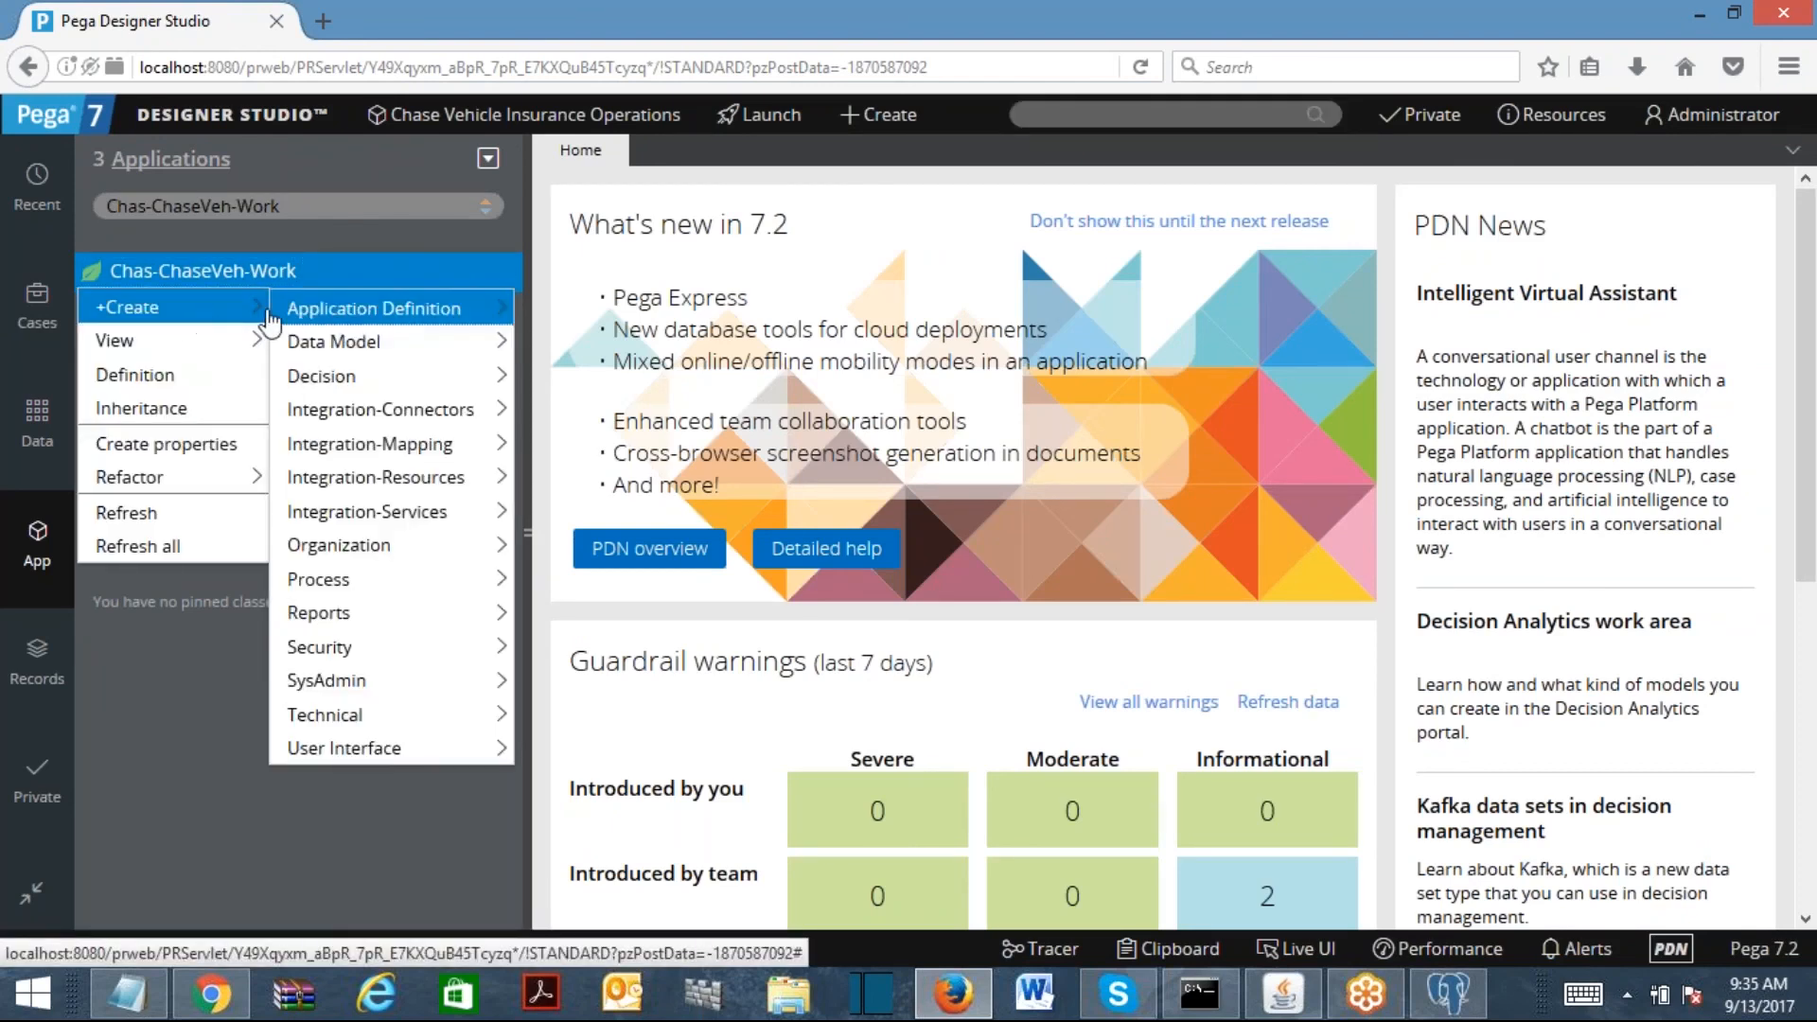
mouse_move(402, 690)
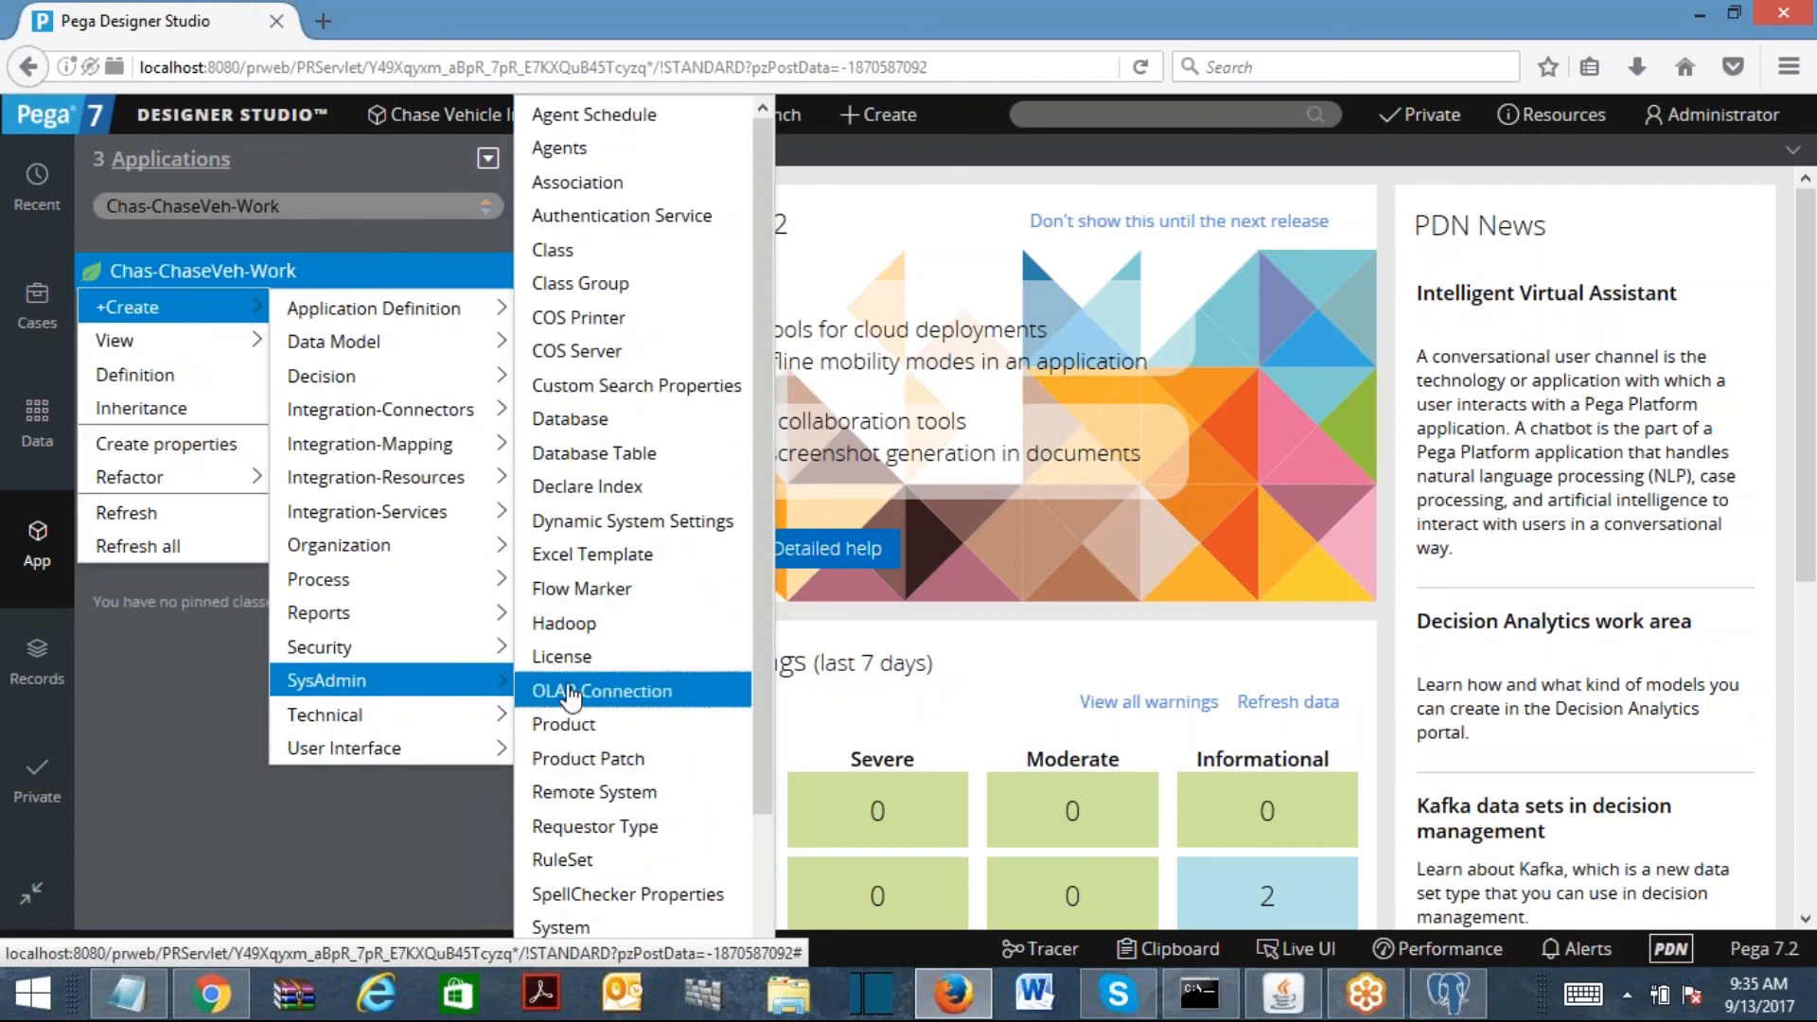
click(567, 253)
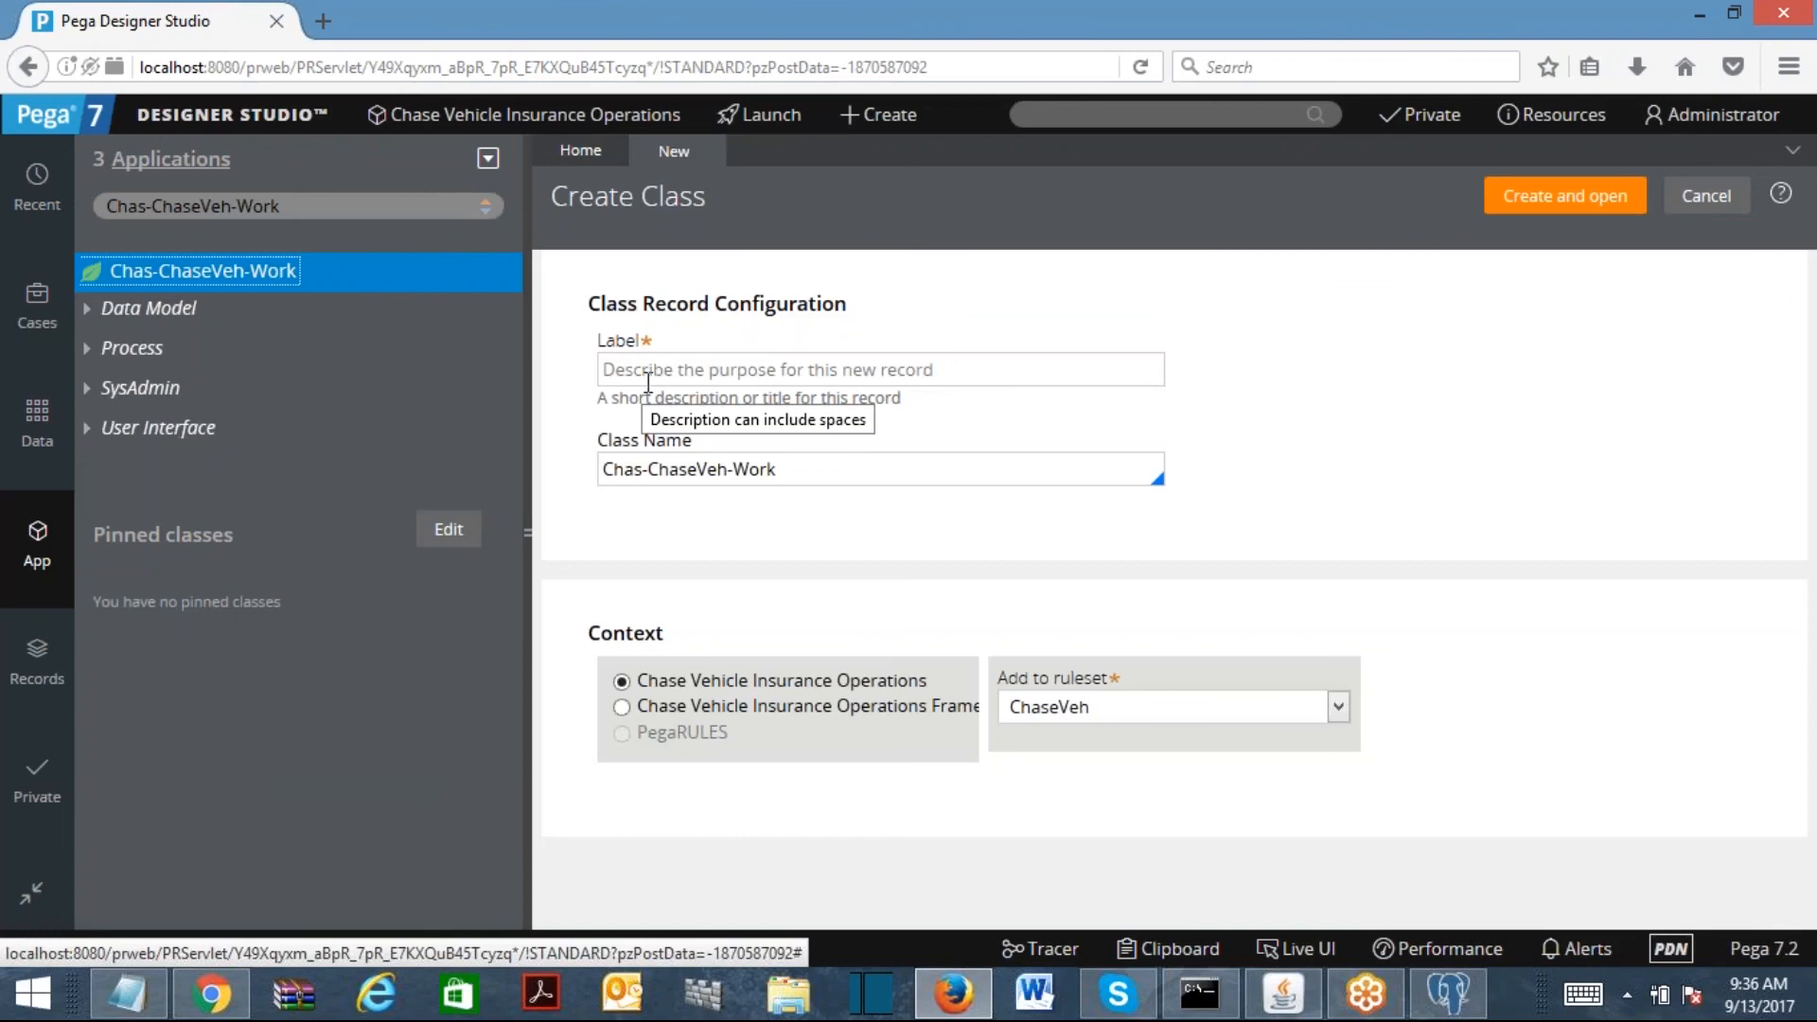
Step: Set the class name to Chas-ChaseVeh-Data-VehicleDetails
drag(815, 473, 530, 482)
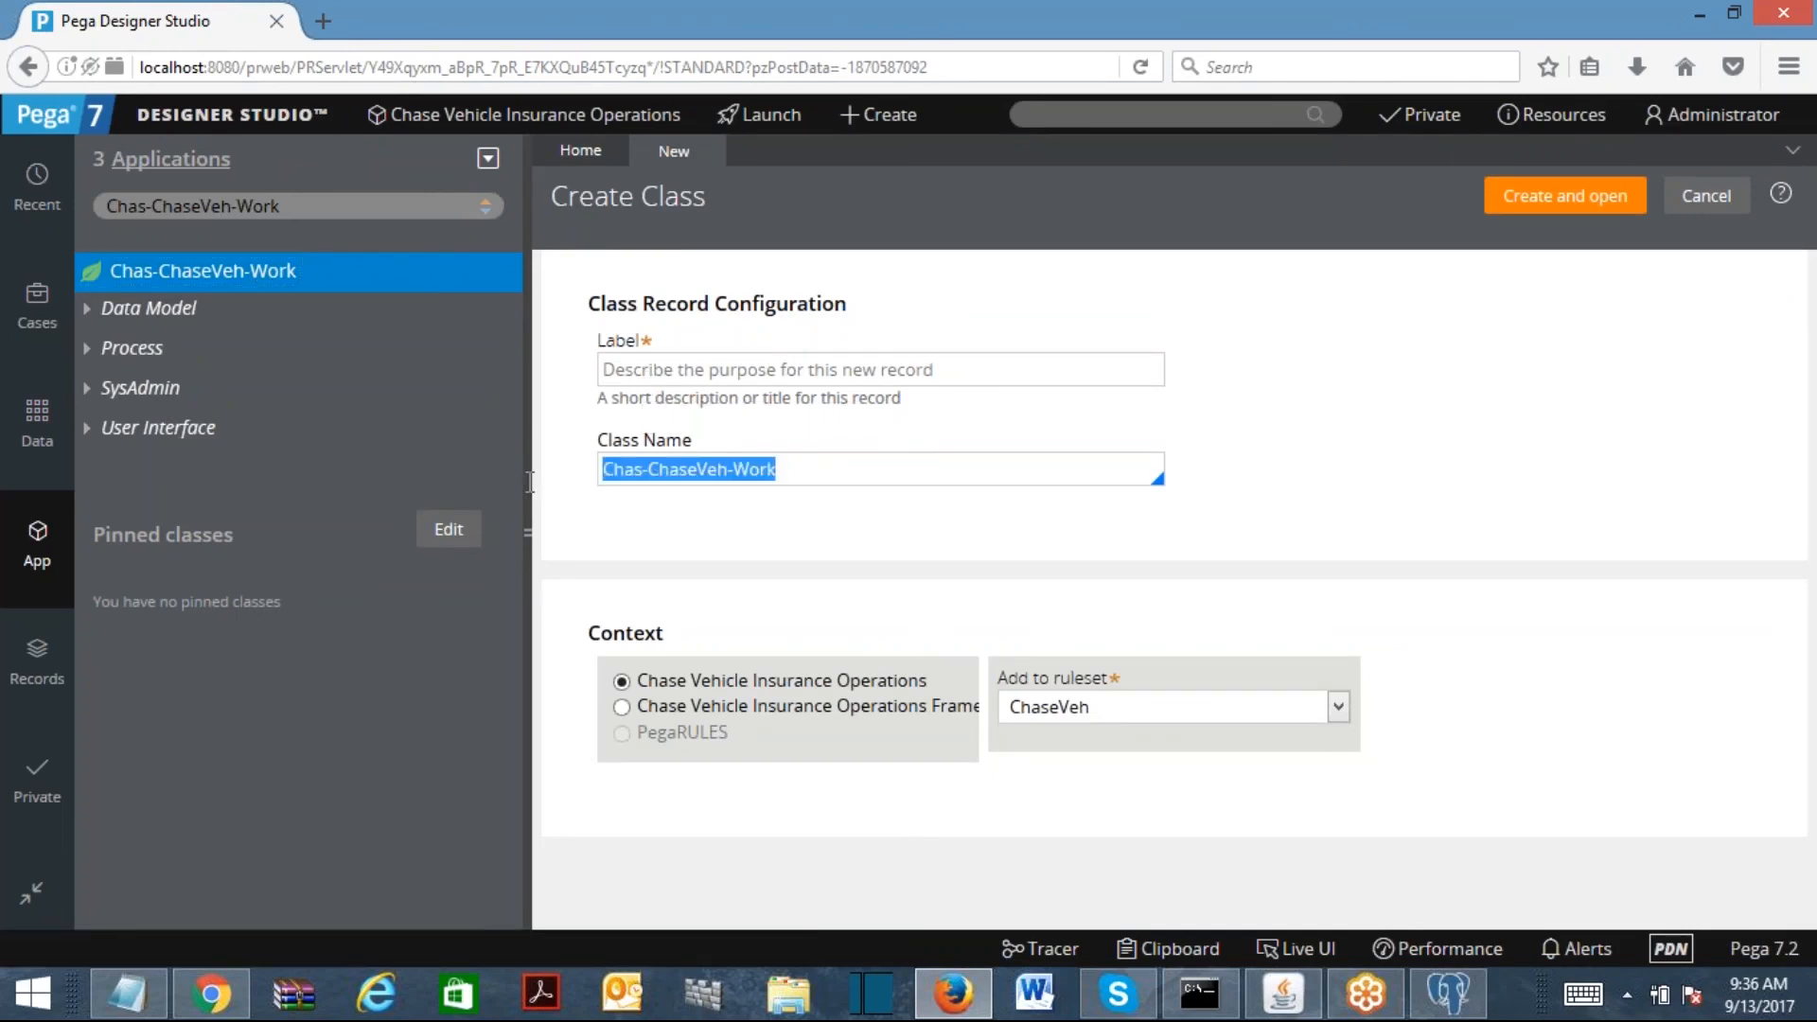
click(846, 466)
key(BackSpace)
key(BackSpace)
key(BackSpace)
key(BackSpace)
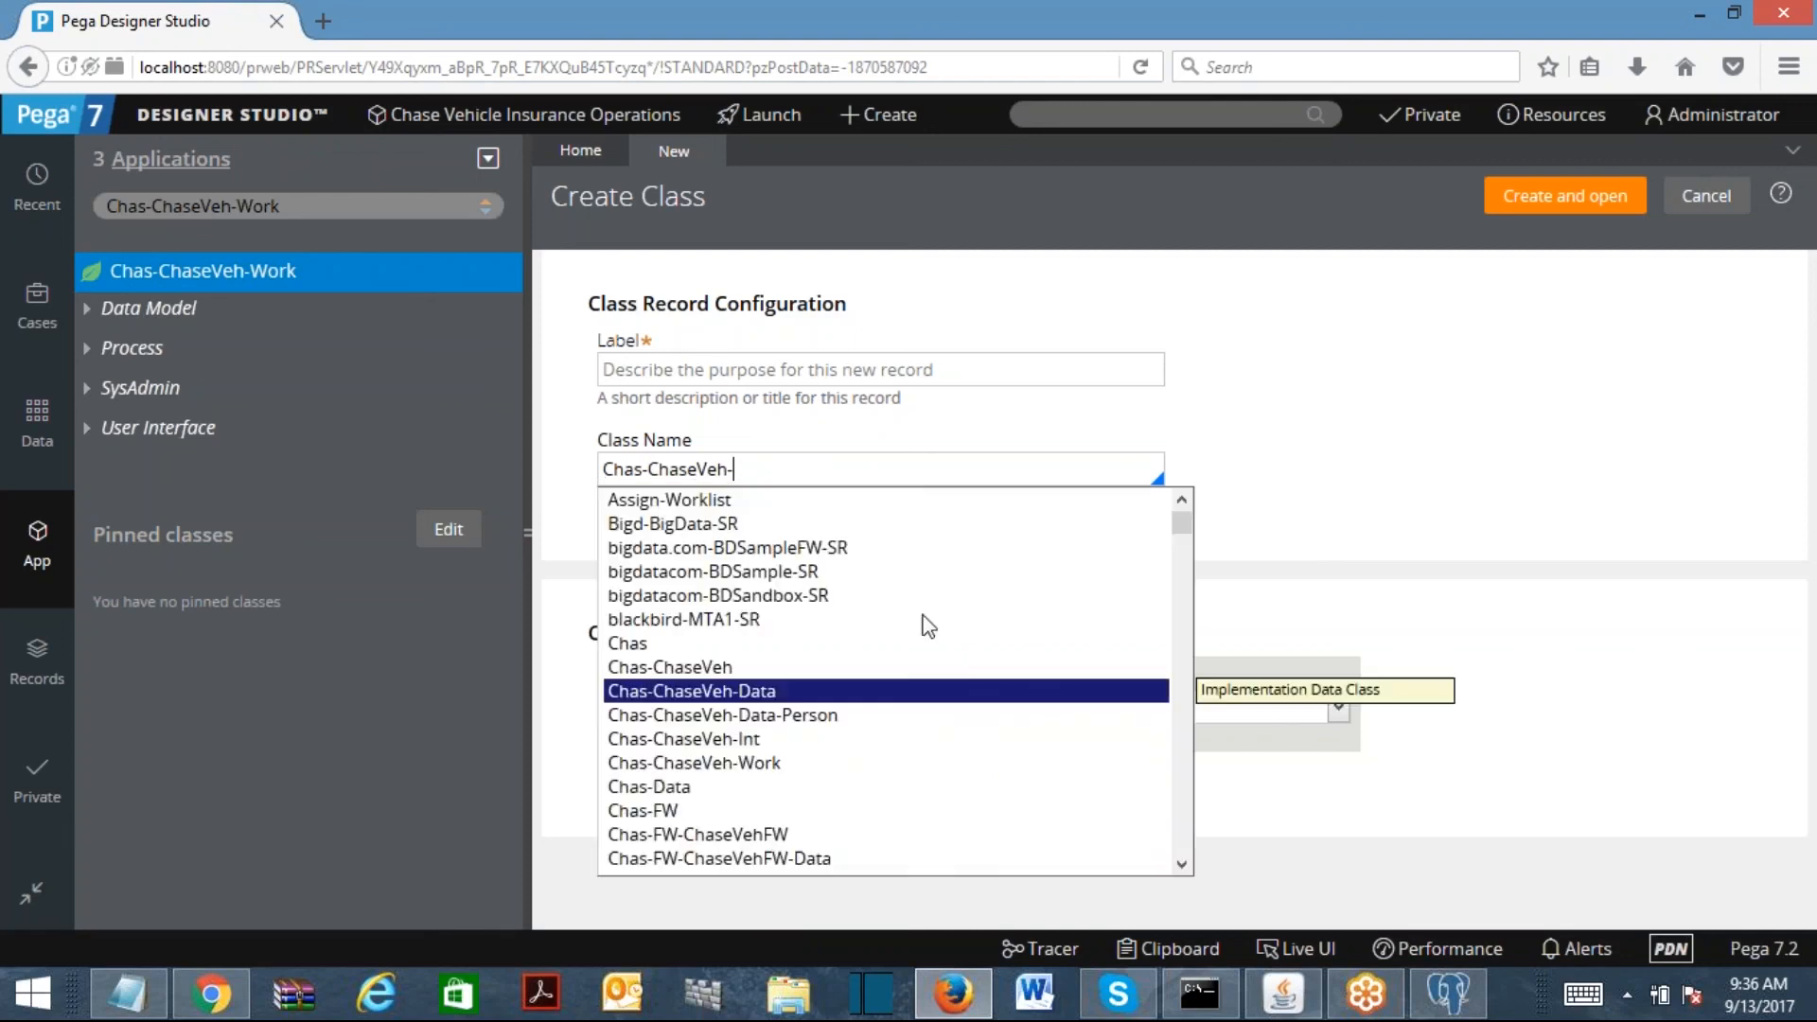
click(831, 690)
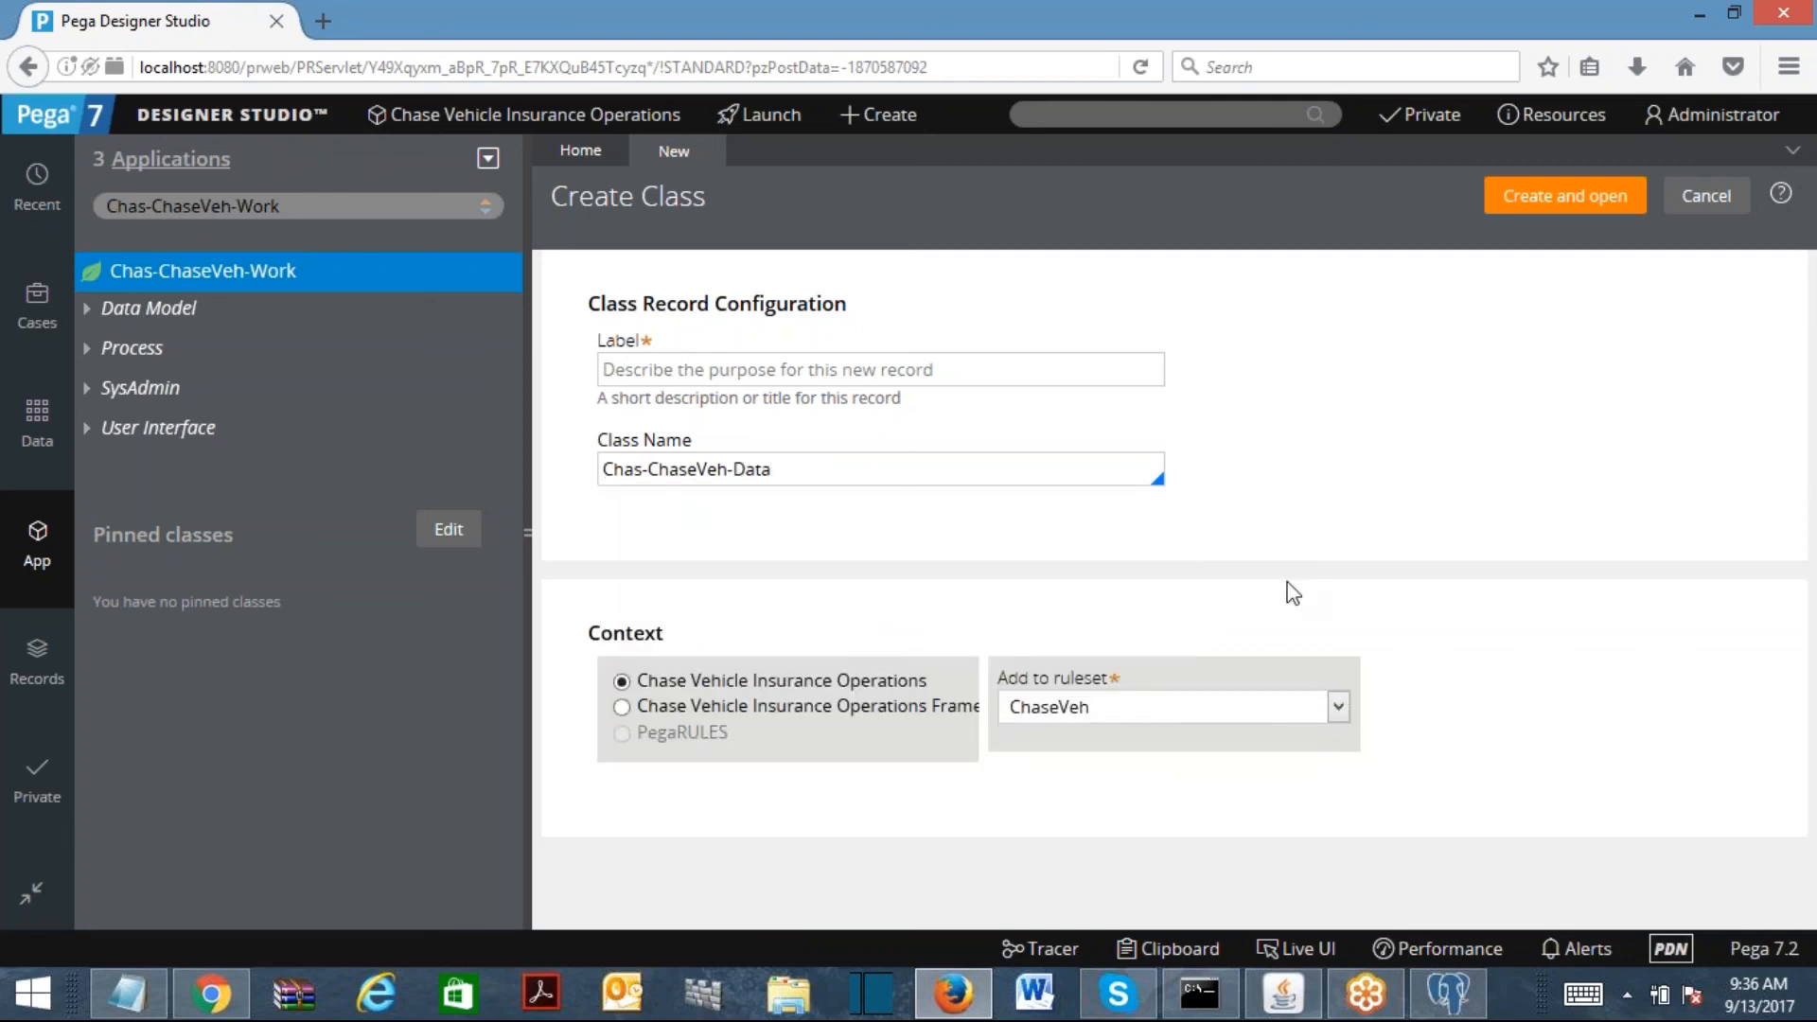
text(-VehicleDetails)
Step: Copy the full class name into the Label field
key(ctrl+a)
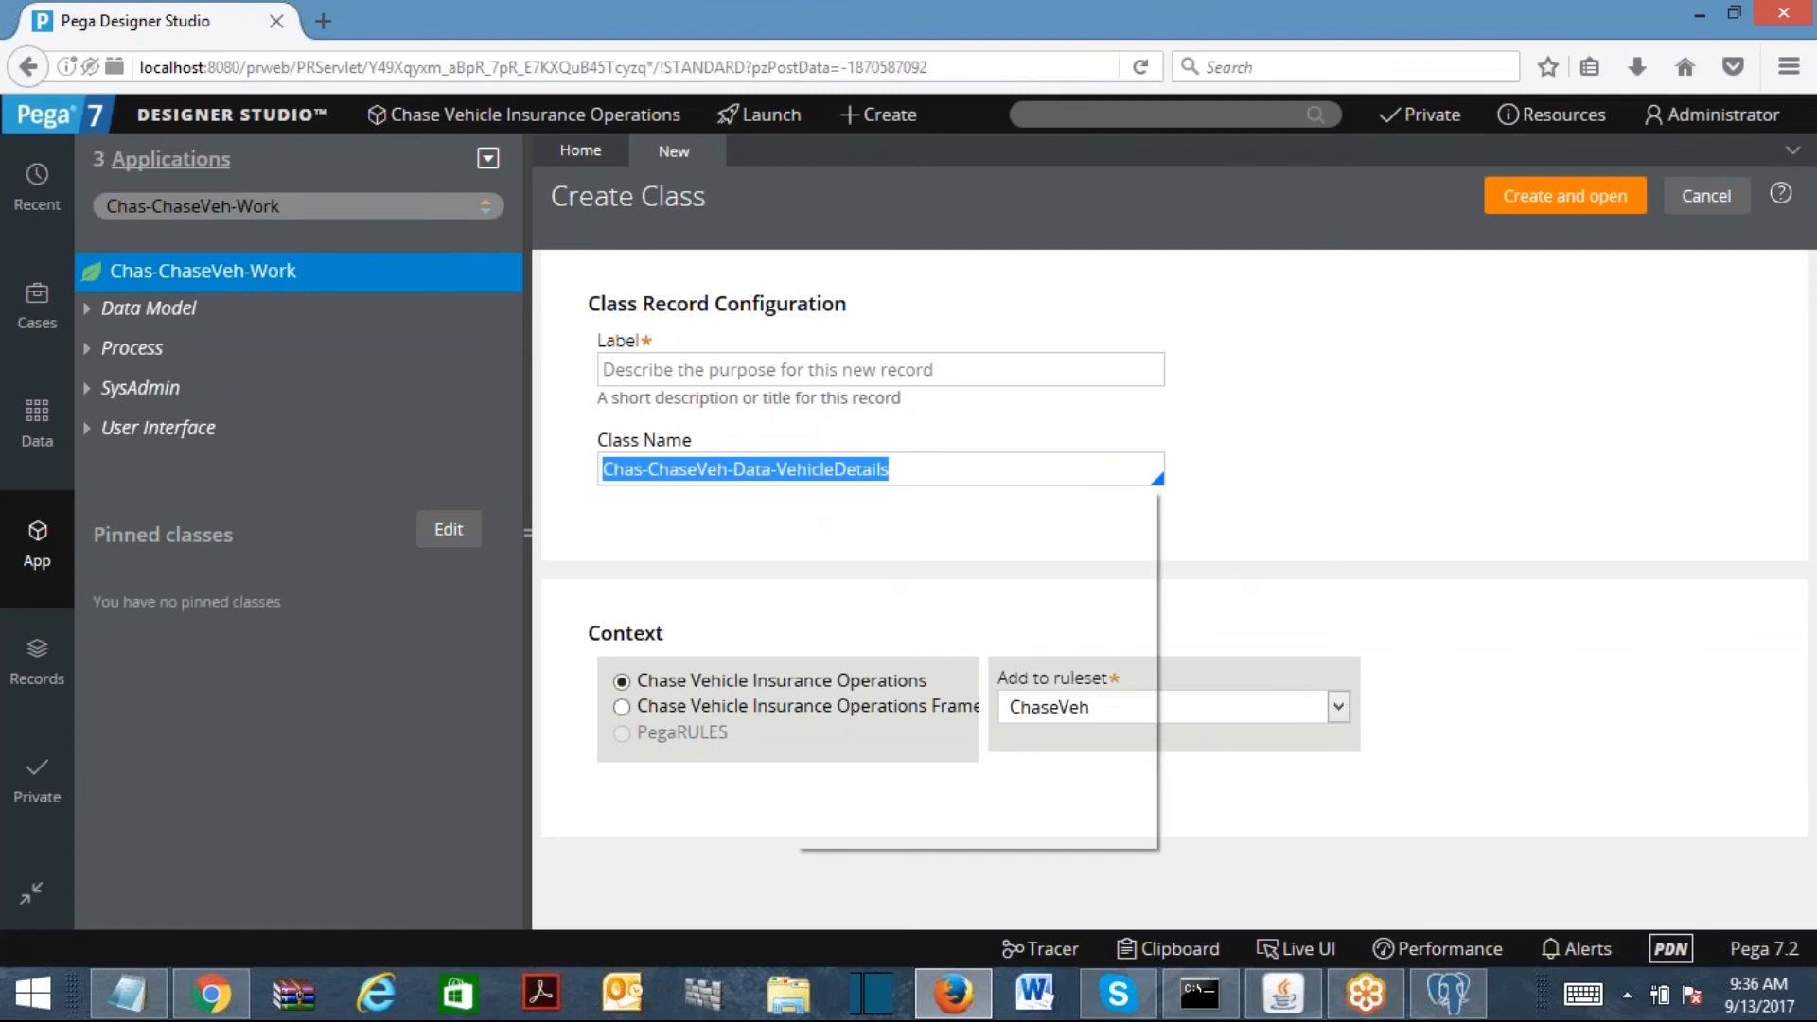
right_click(800, 499)
click(856, 571)
click(834, 369)
right_click(835, 369)
click(897, 482)
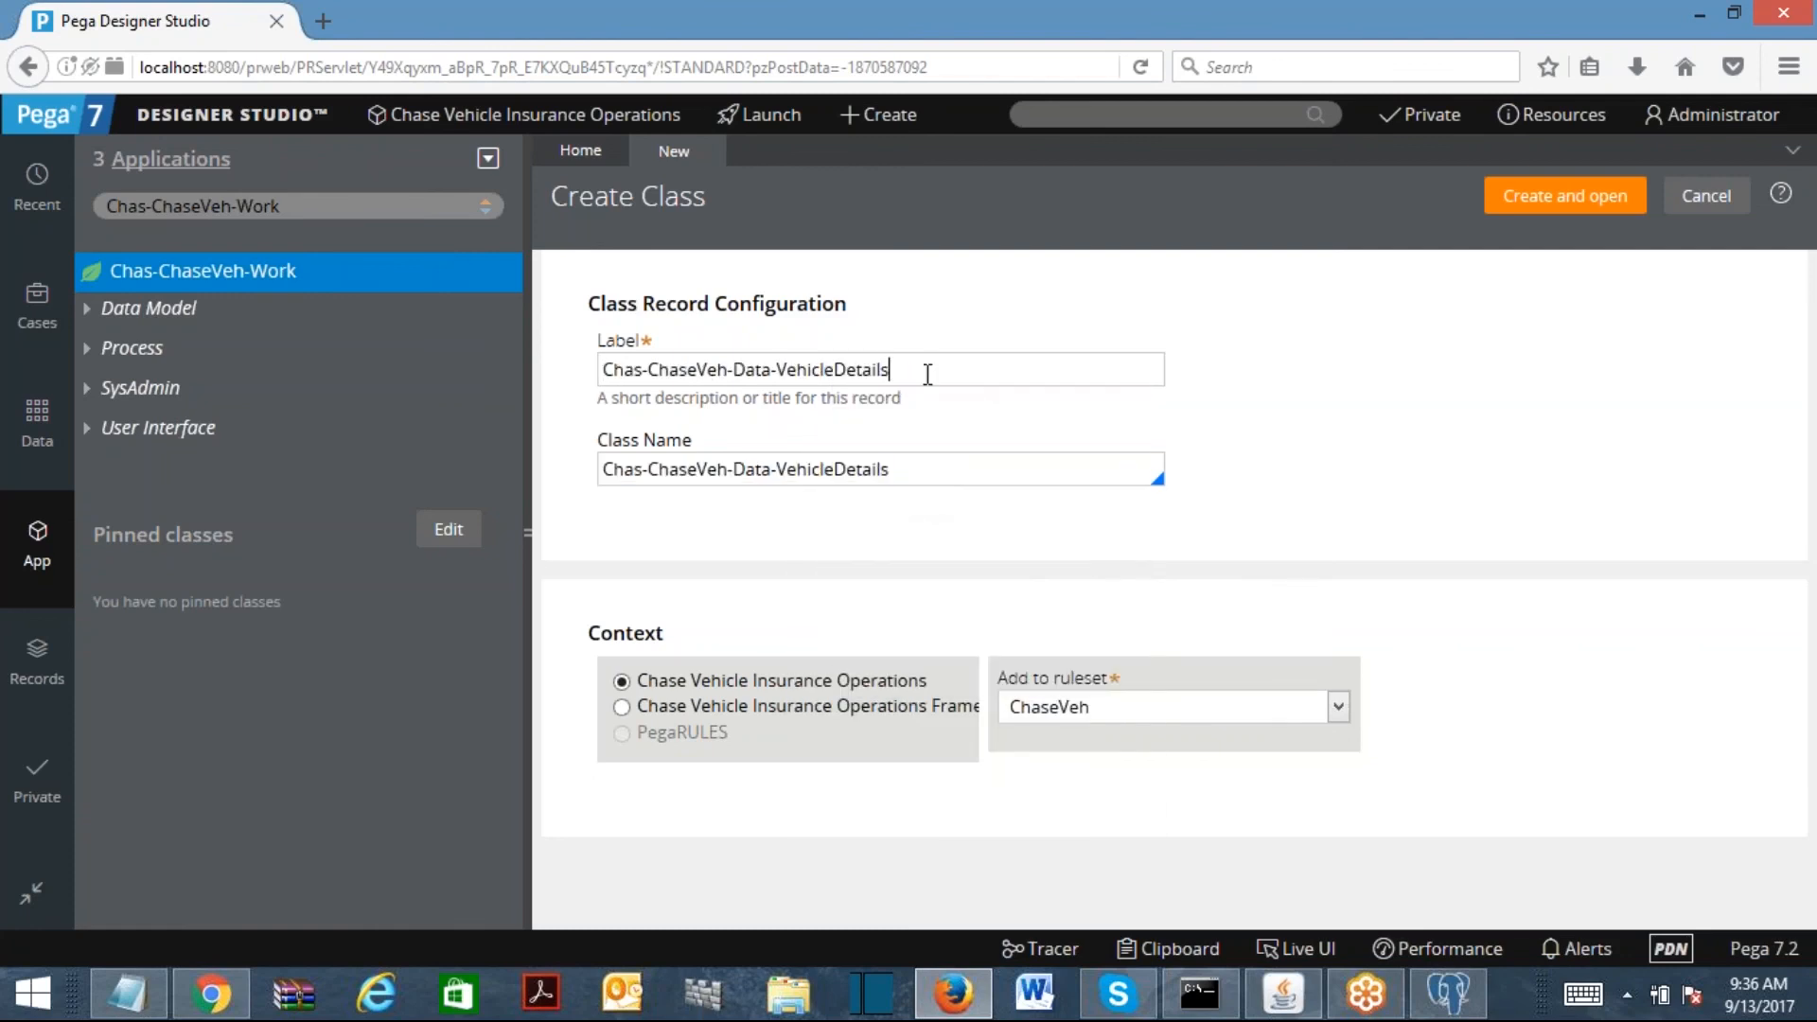
Step: Check the pasted label against the class name Chas-ChaseVeh-Data-VehicleDetails
drag(916, 370, 587, 380)
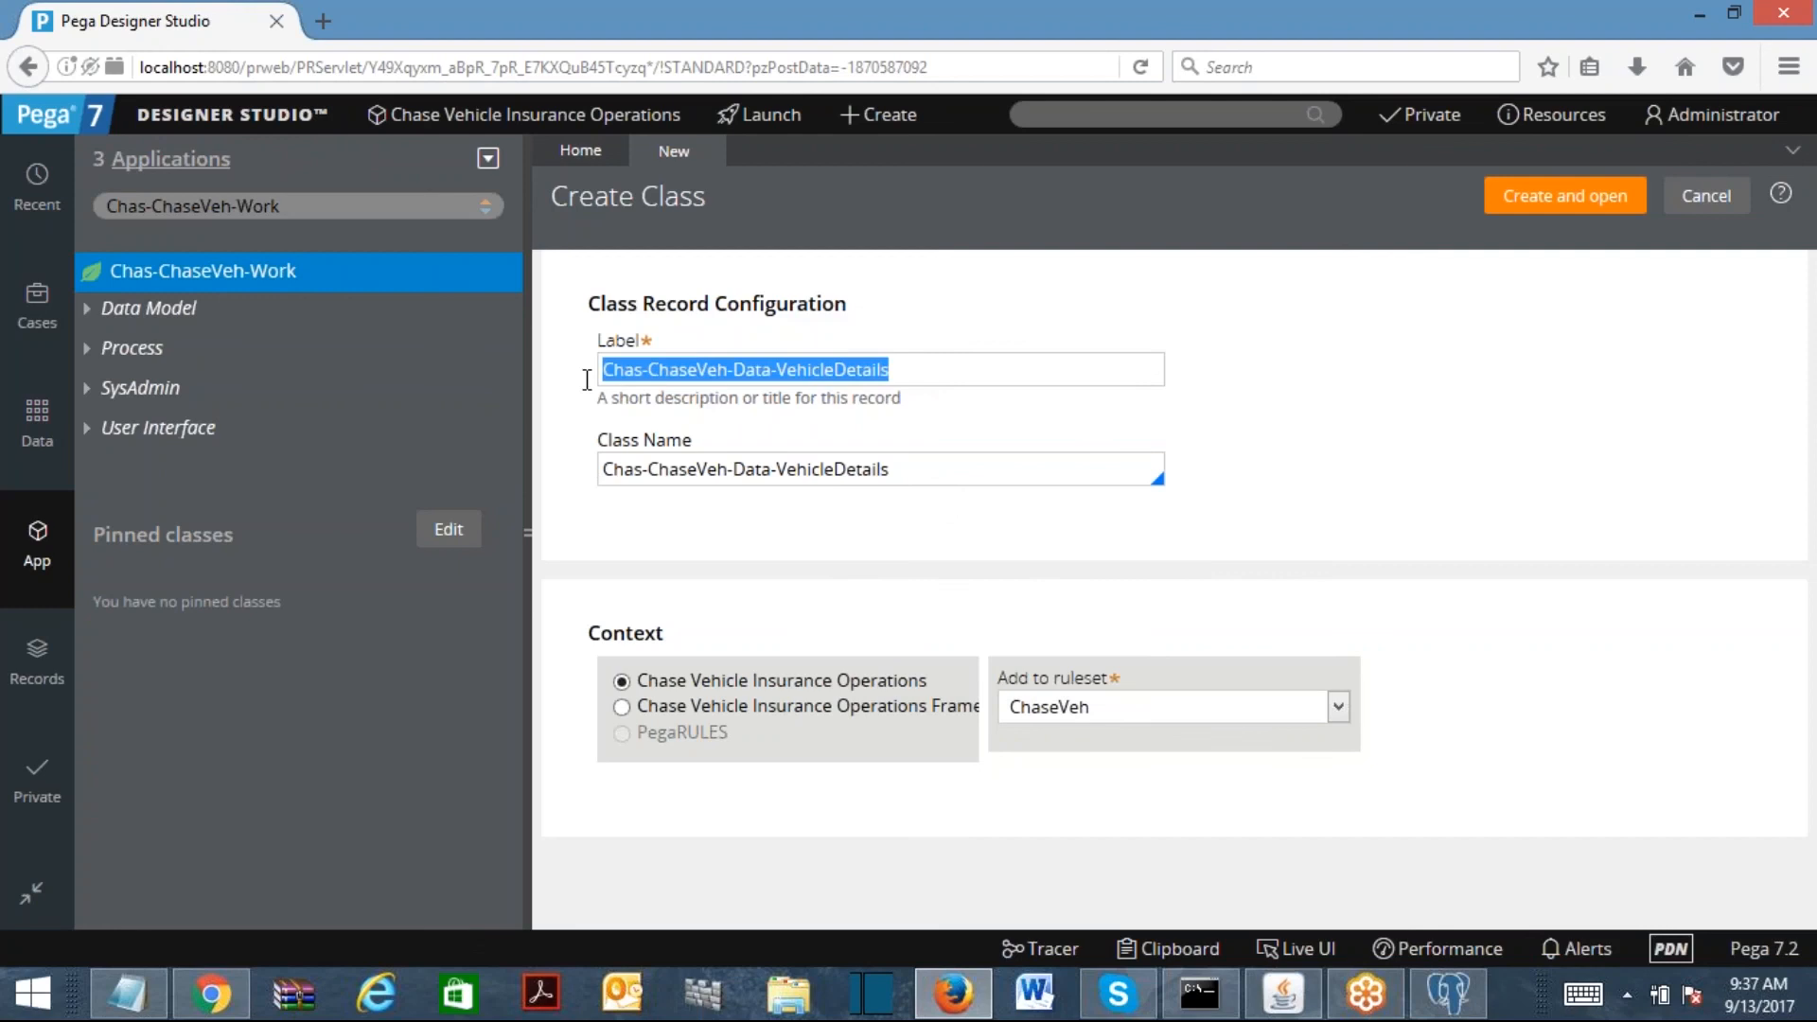
drag(946, 476, 576, 490)
drag(889, 369, 172, 386)
click(961, 358)
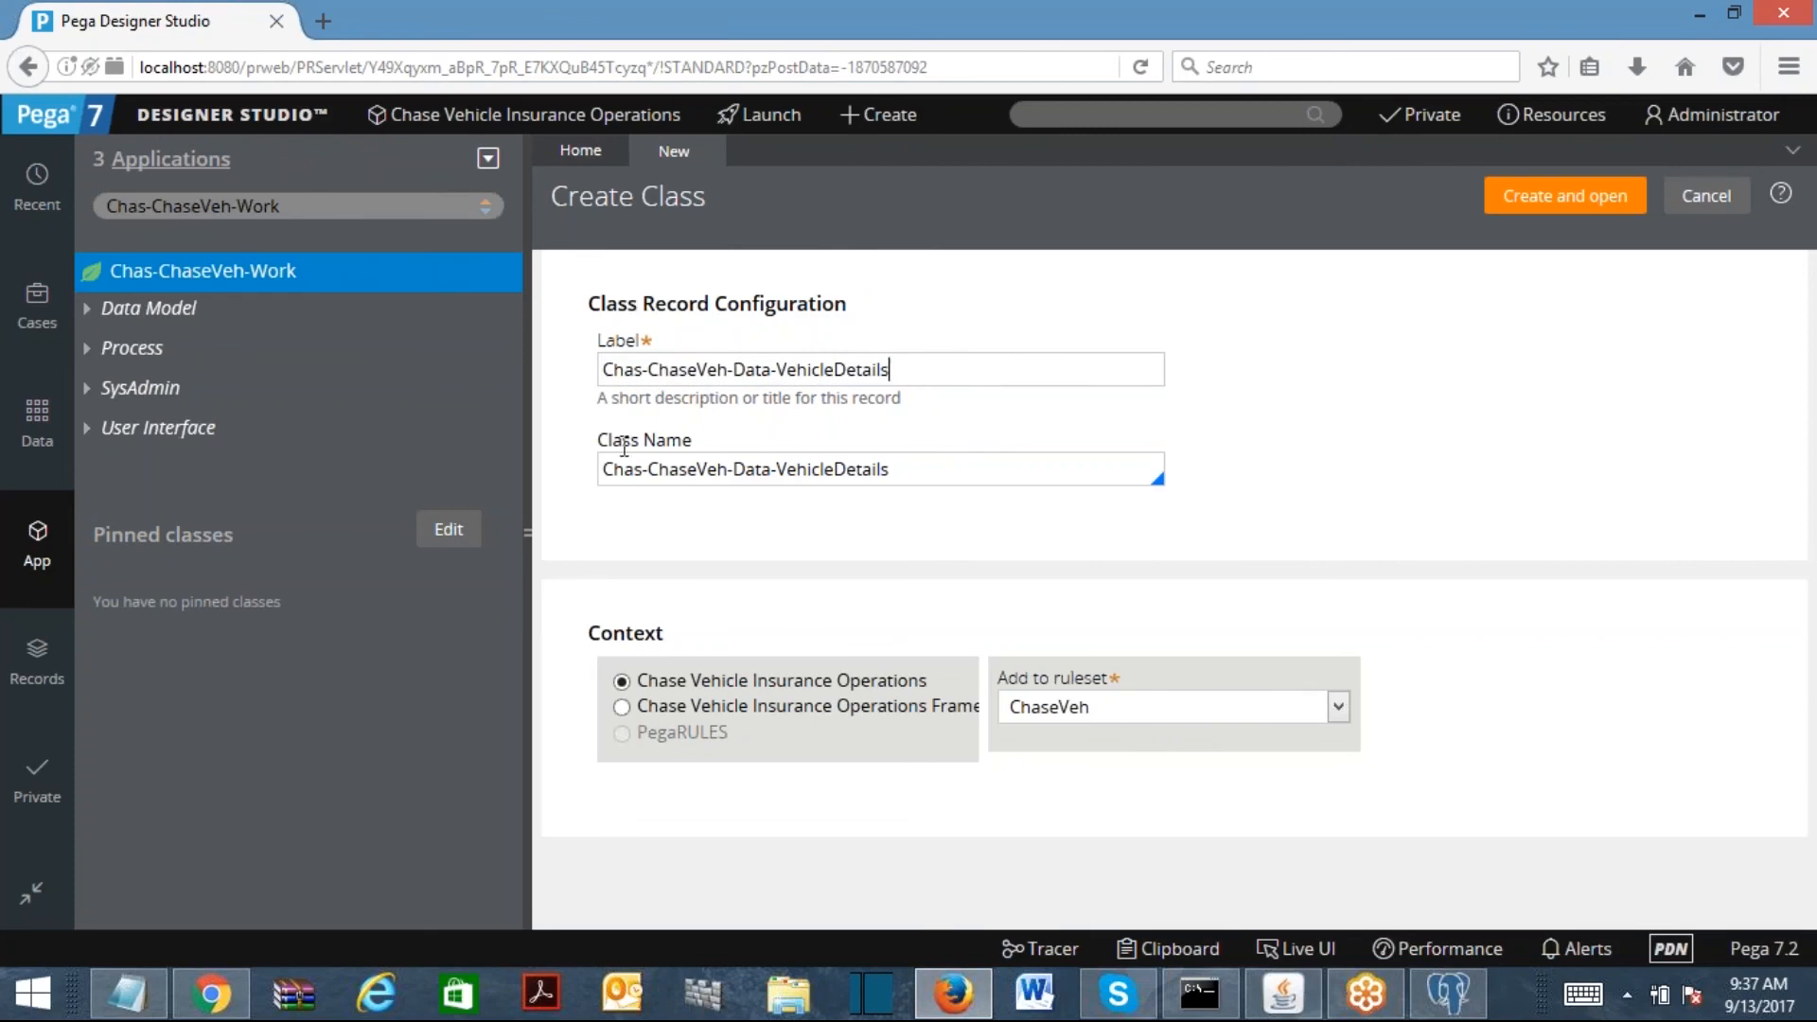
drag(606, 469, 770, 485)
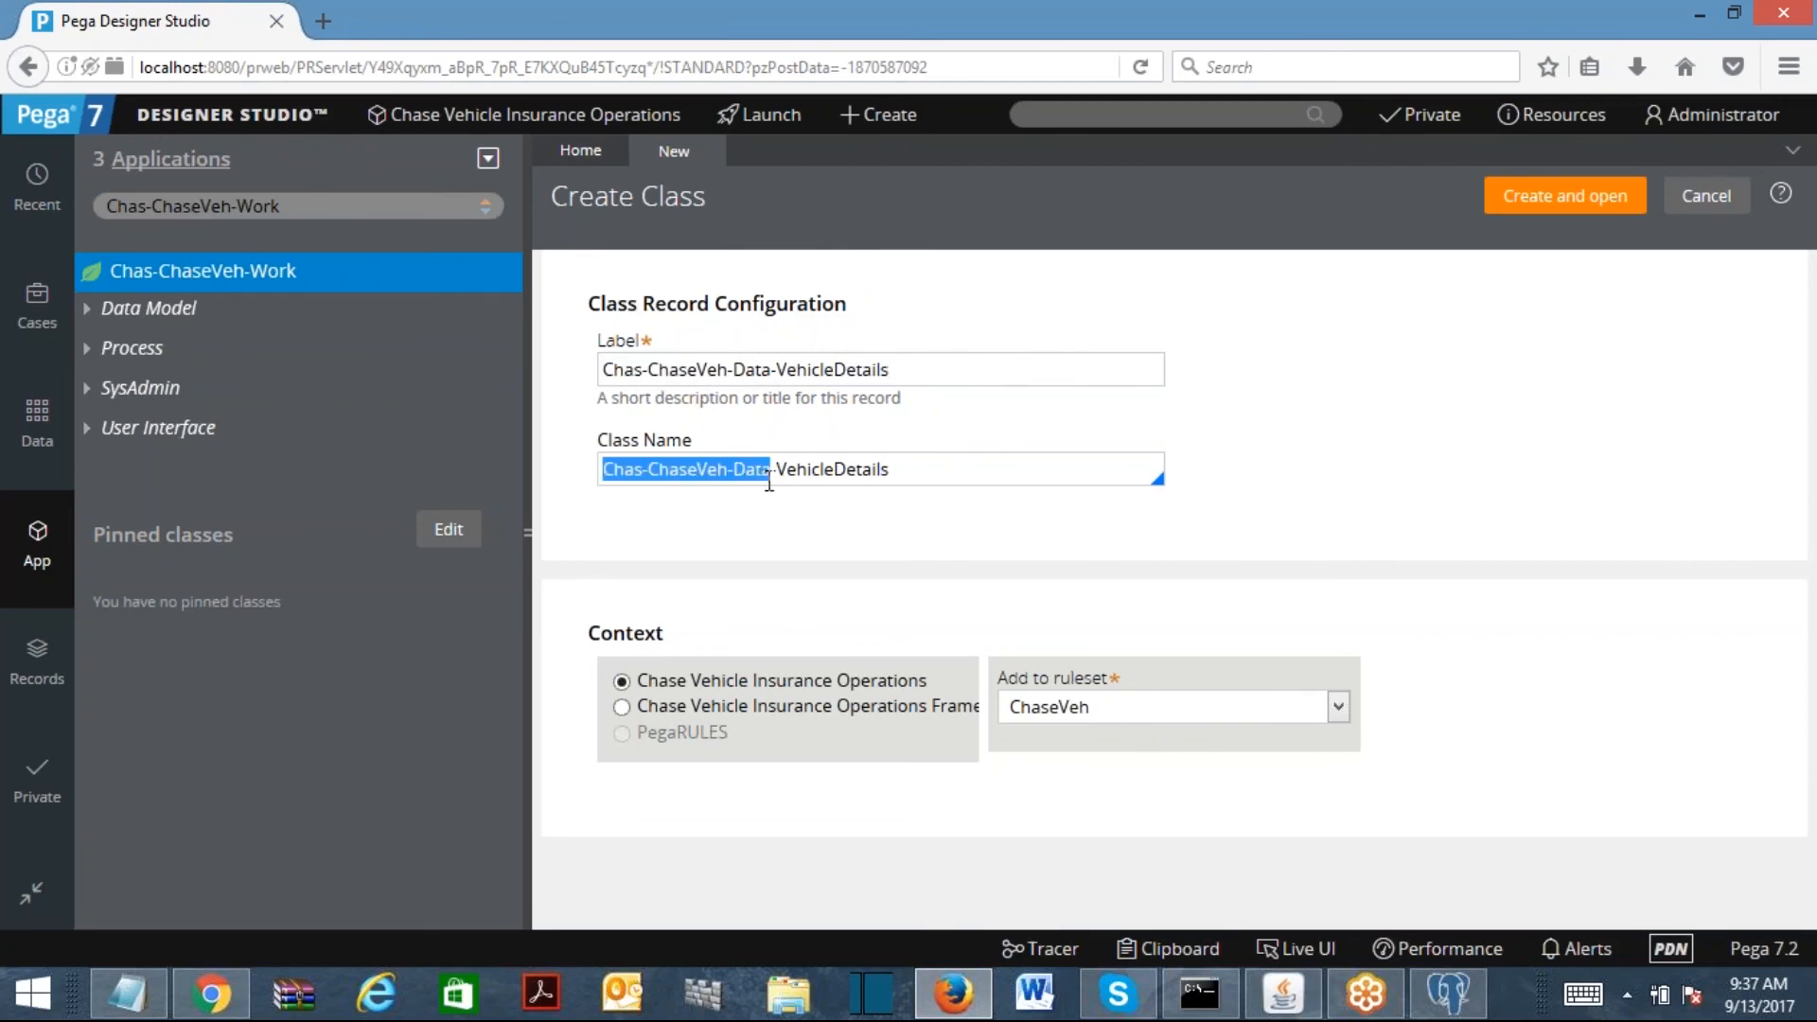
click(774, 479)
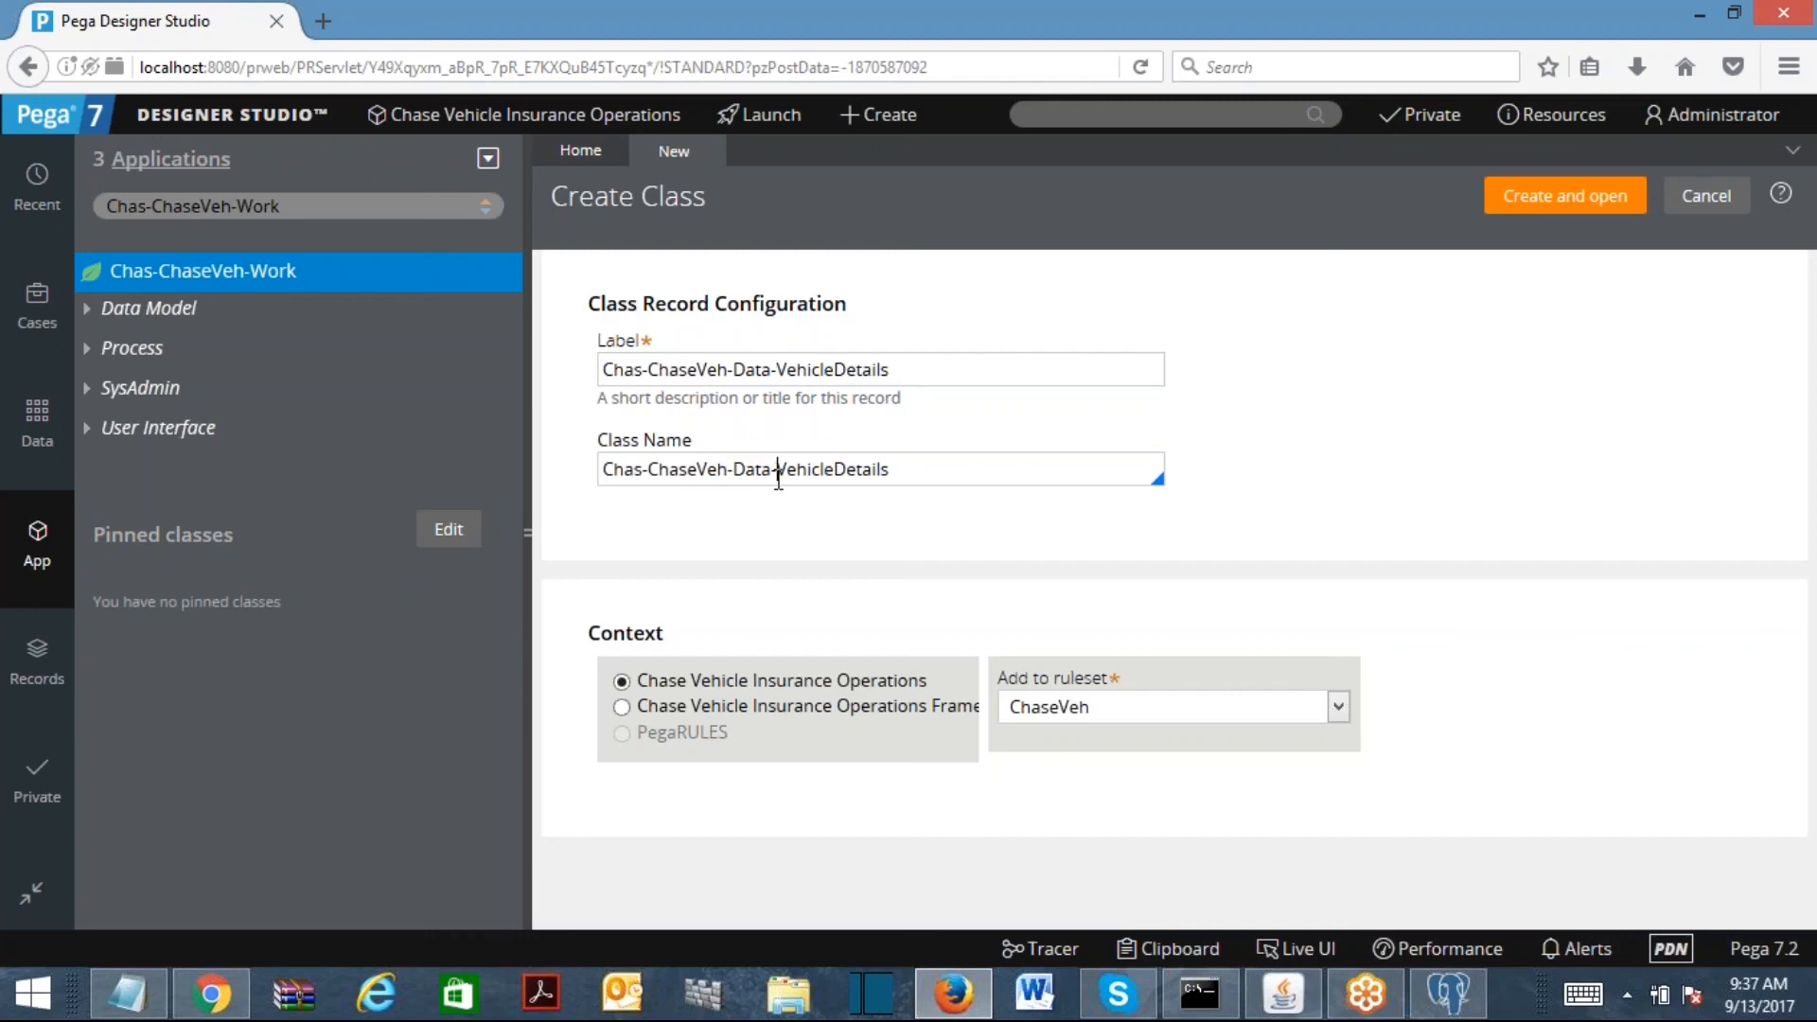
drag(980, 470, 590, 474)
click(956, 370)
Step: Create the class as Concrete, version 01-01-01, in no class group, and save
click(1535, 206)
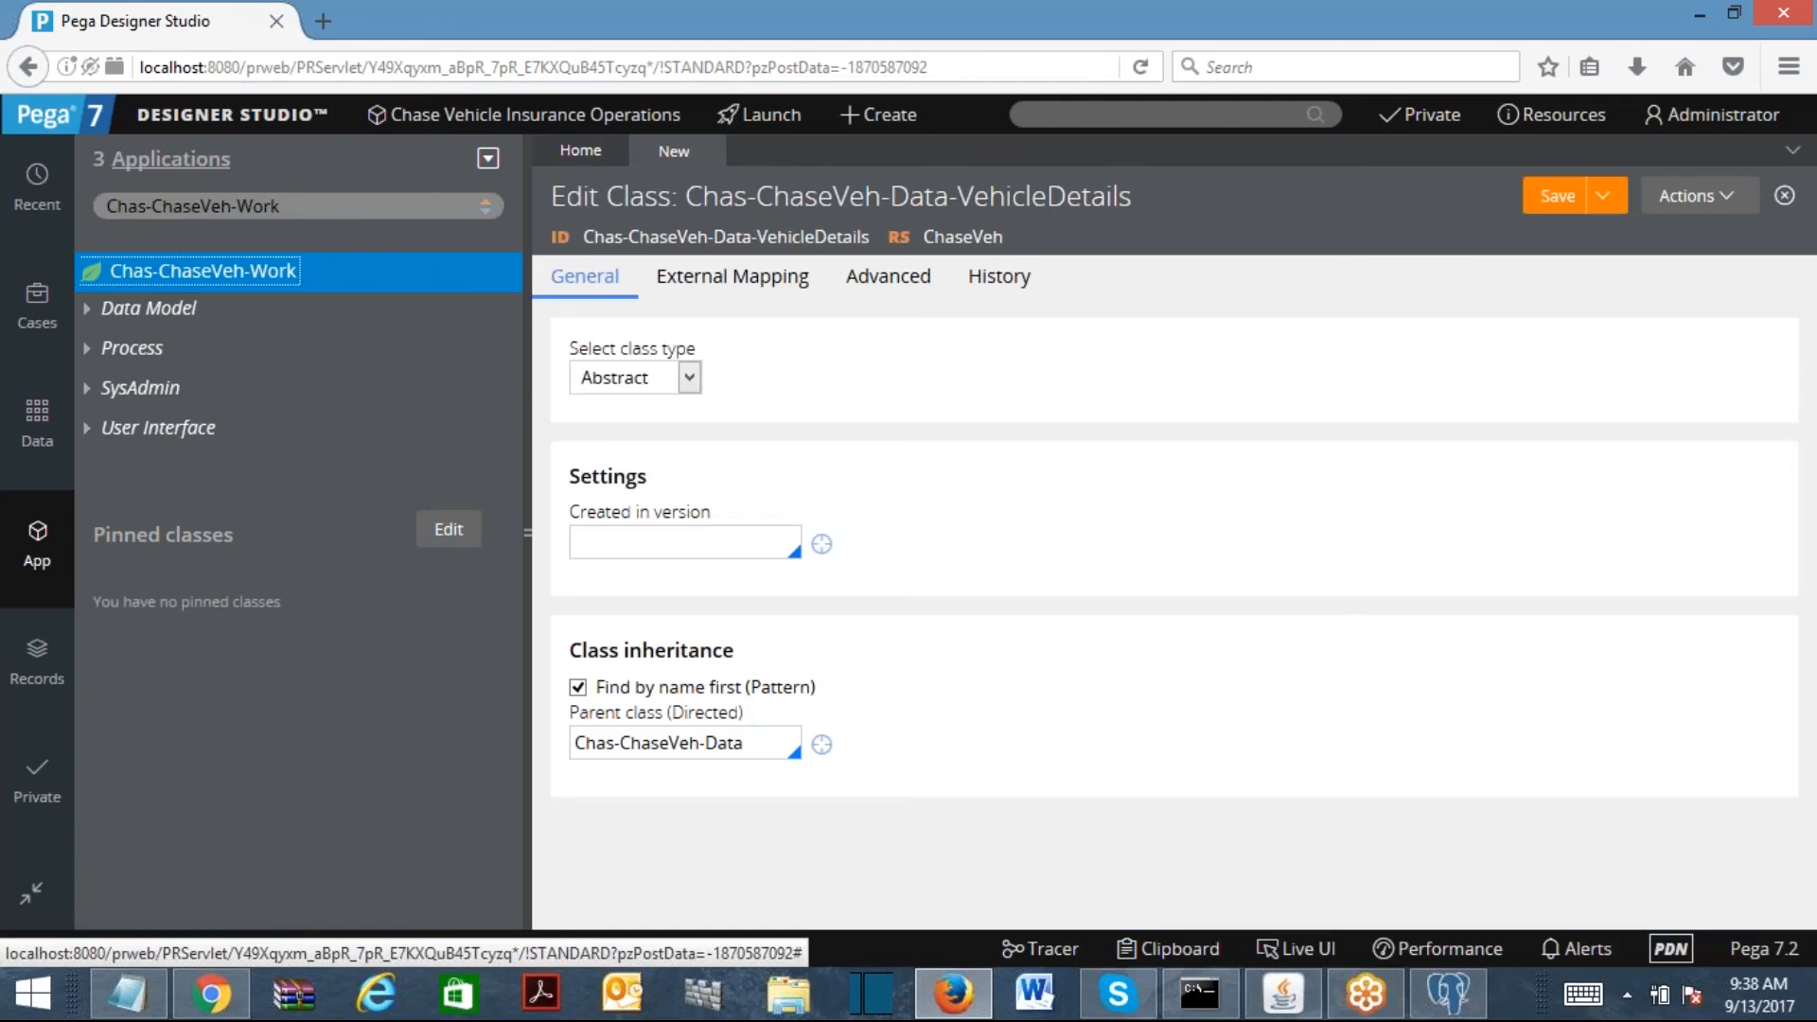
click(688, 378)
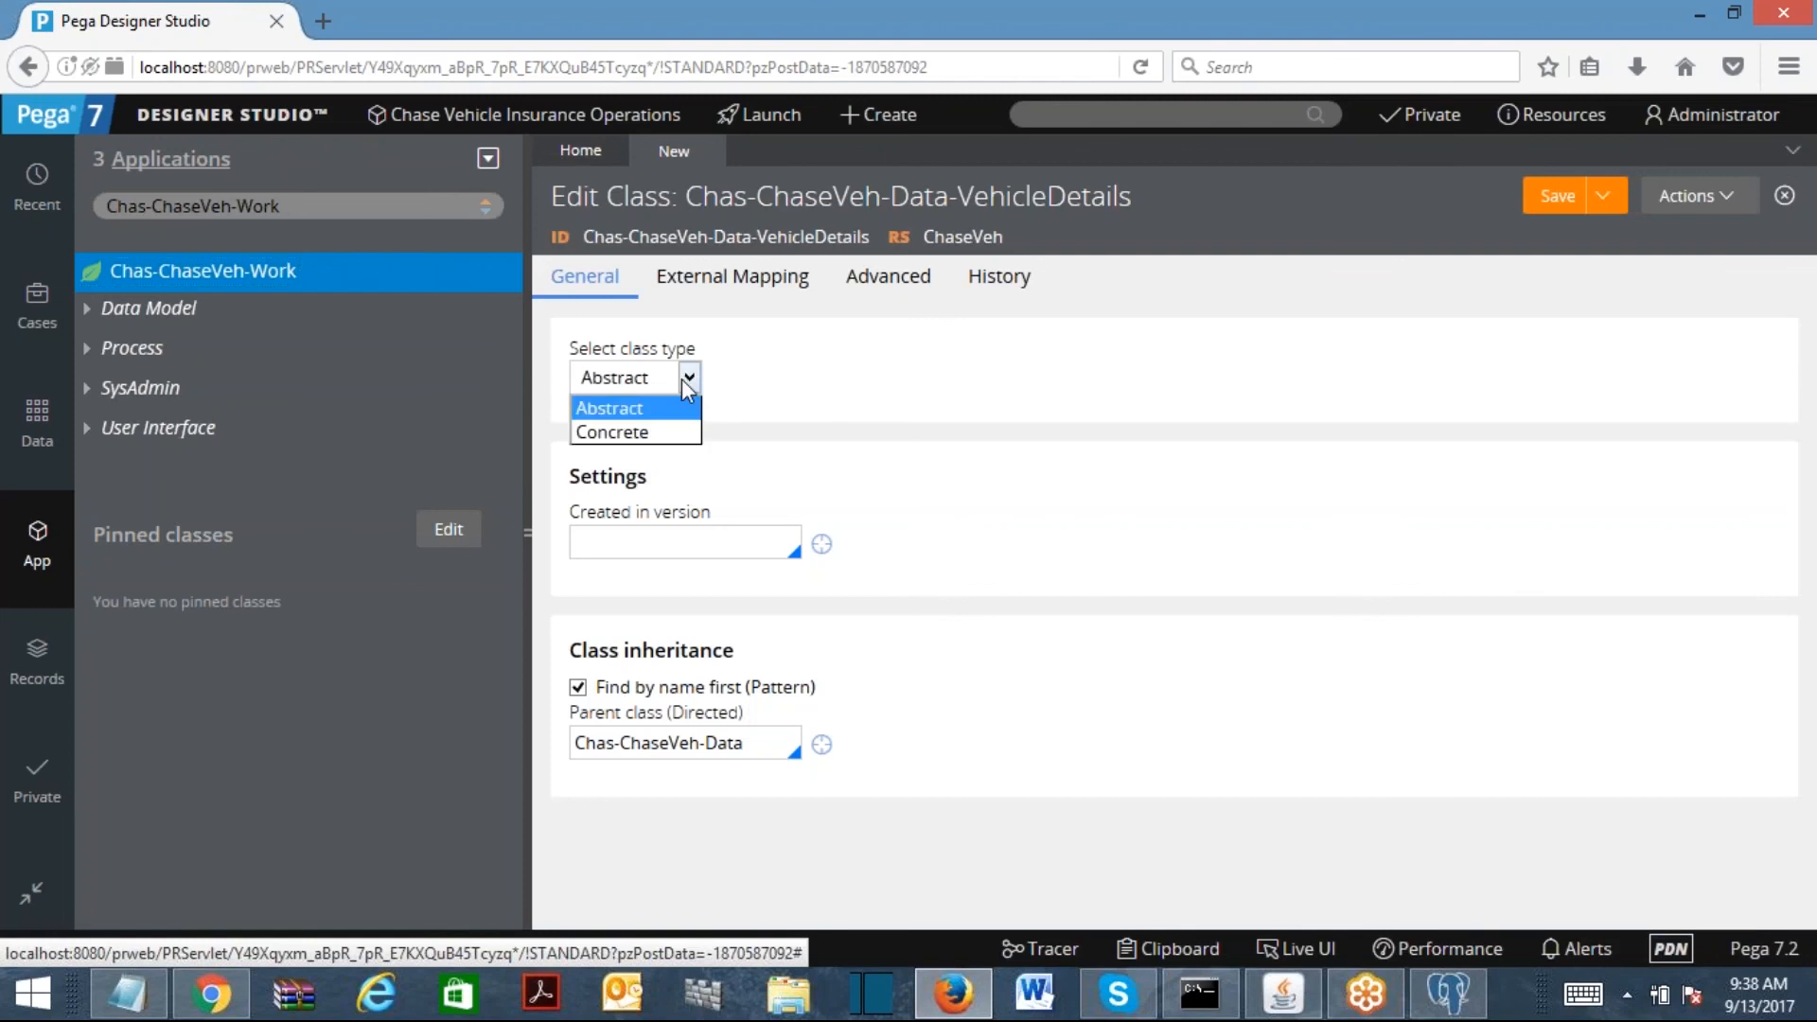
click(651, 433)
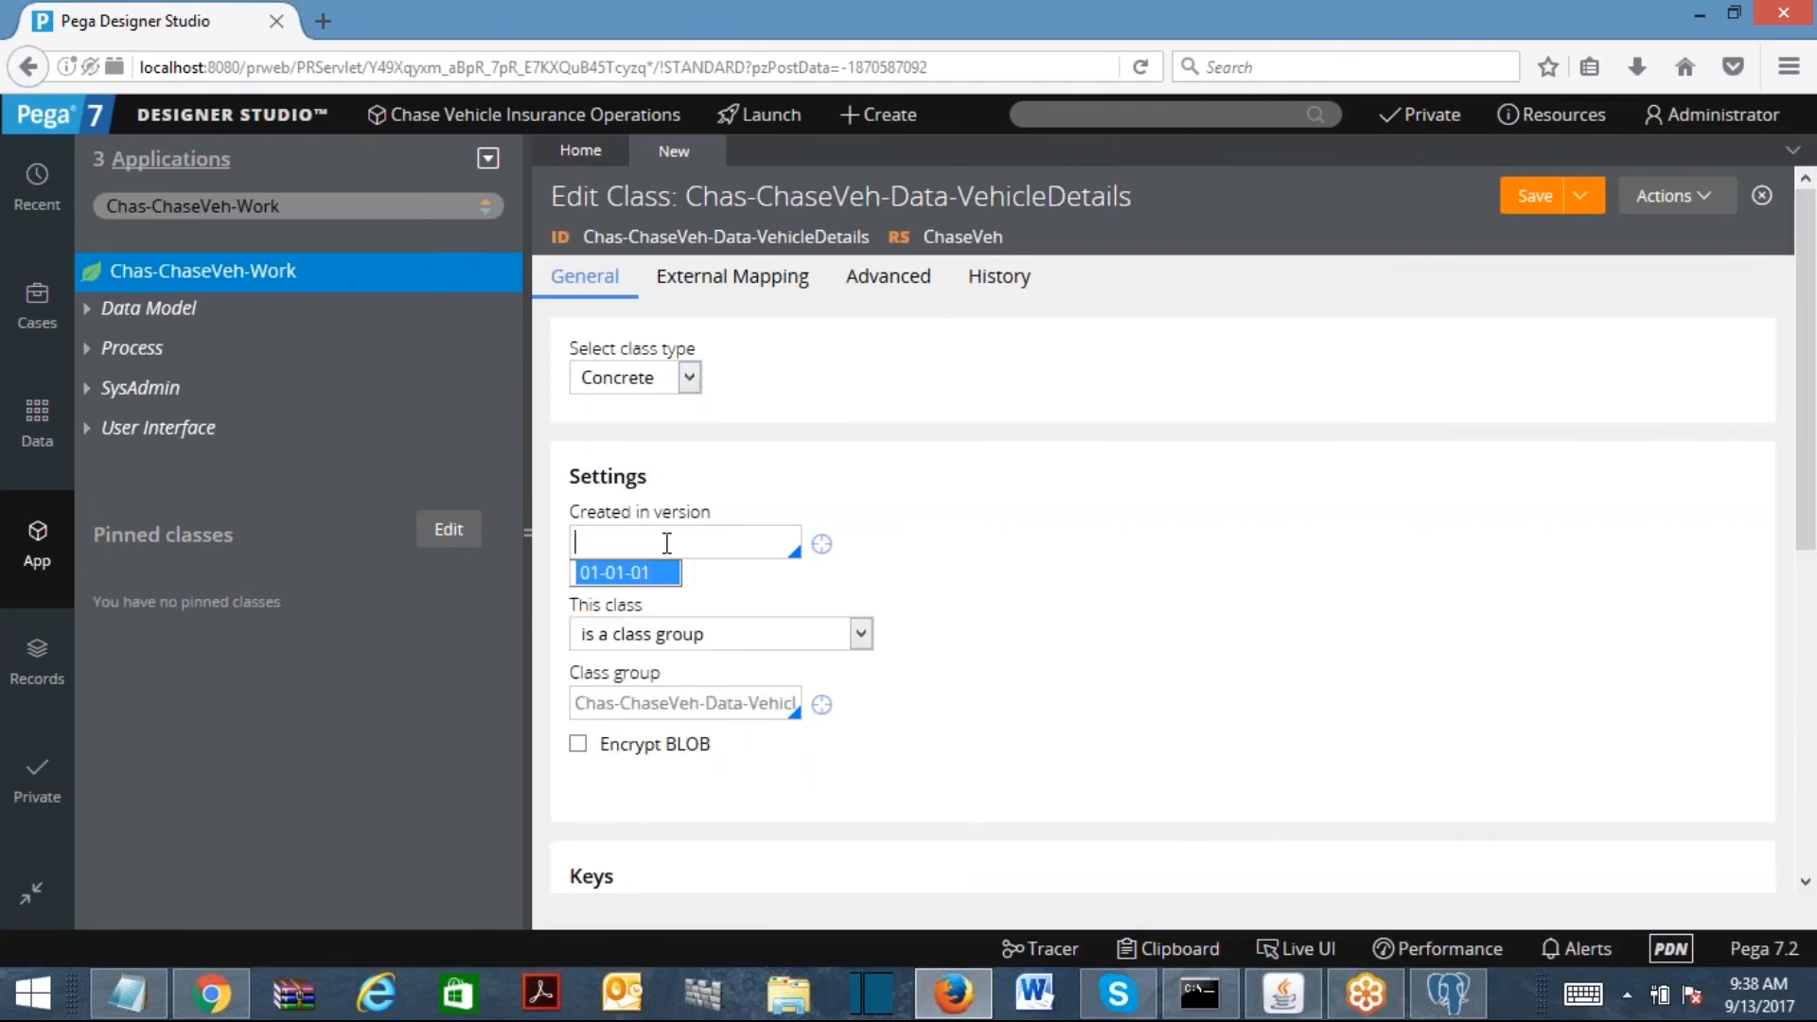
click(622, 573)
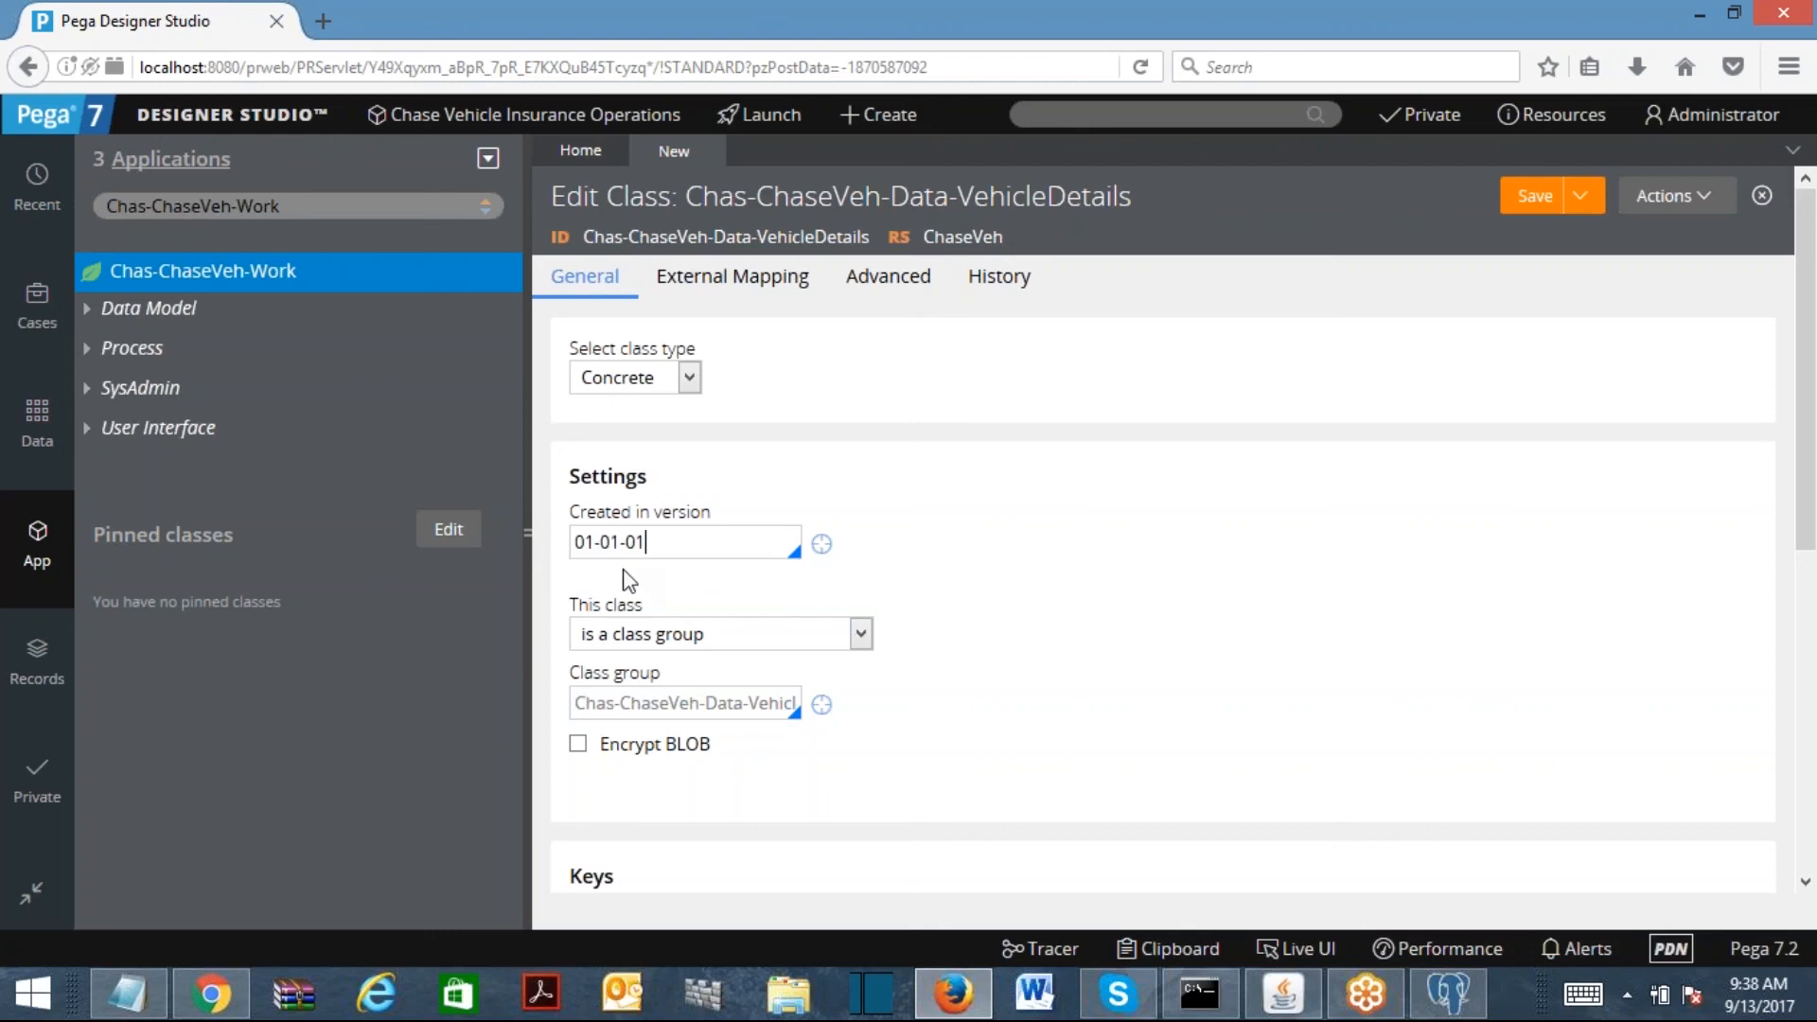
click(712, 634)
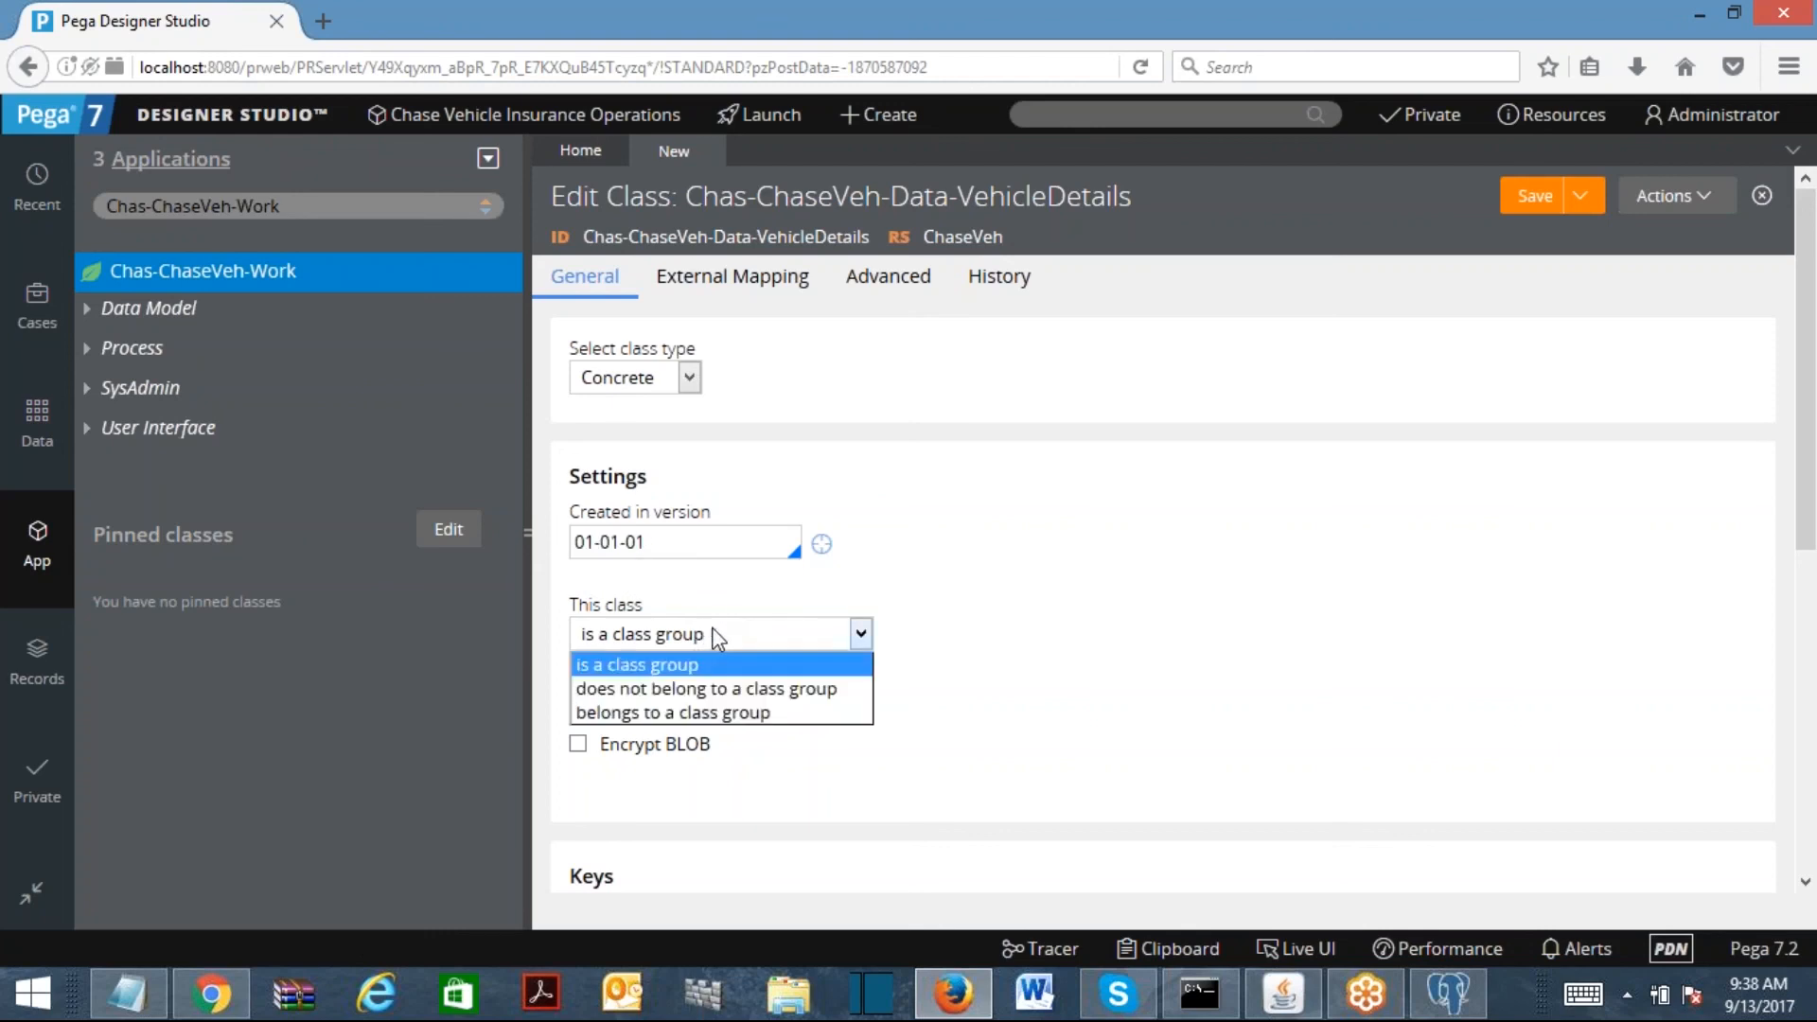
click(813, 691)
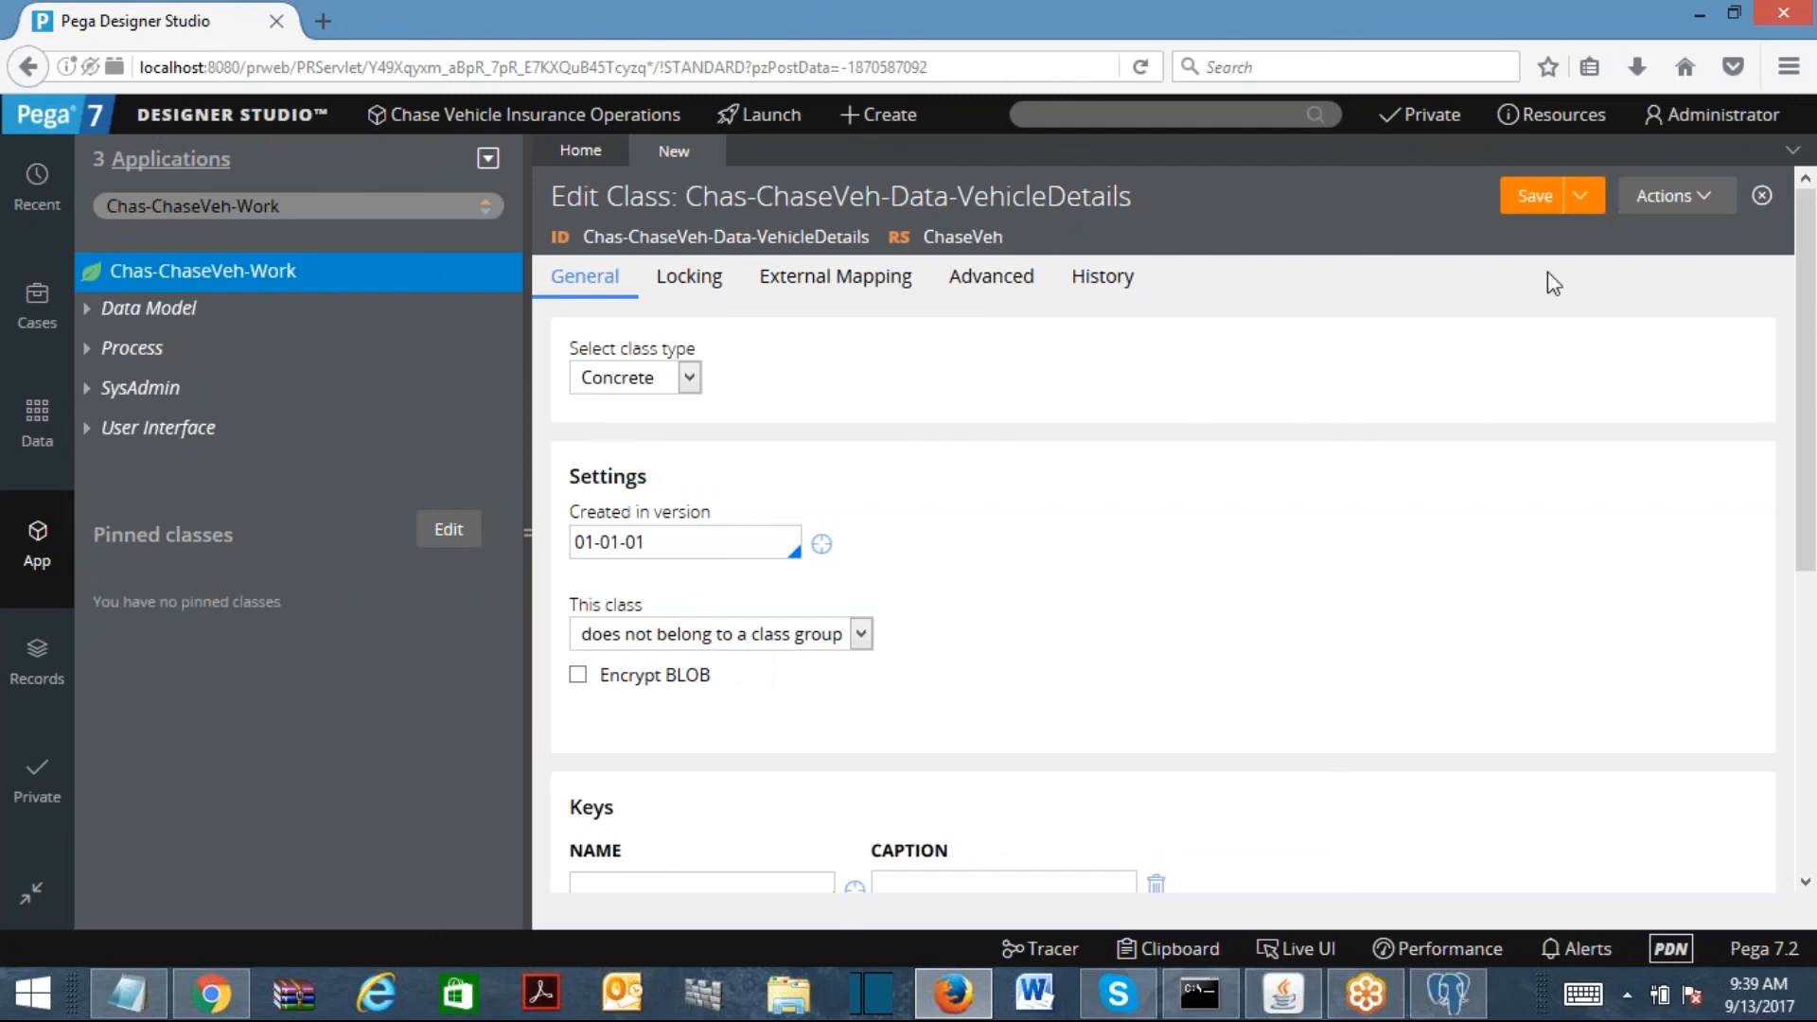
click(1537, 203)
drag(594, 312, 798, 304)
Step: Enter Description 'This is a Data Class For Vehicle Details.' plus a usage note about reusing vehicle details, then save
drag(633, 333, 843, 353)
double_click(1087, 611)
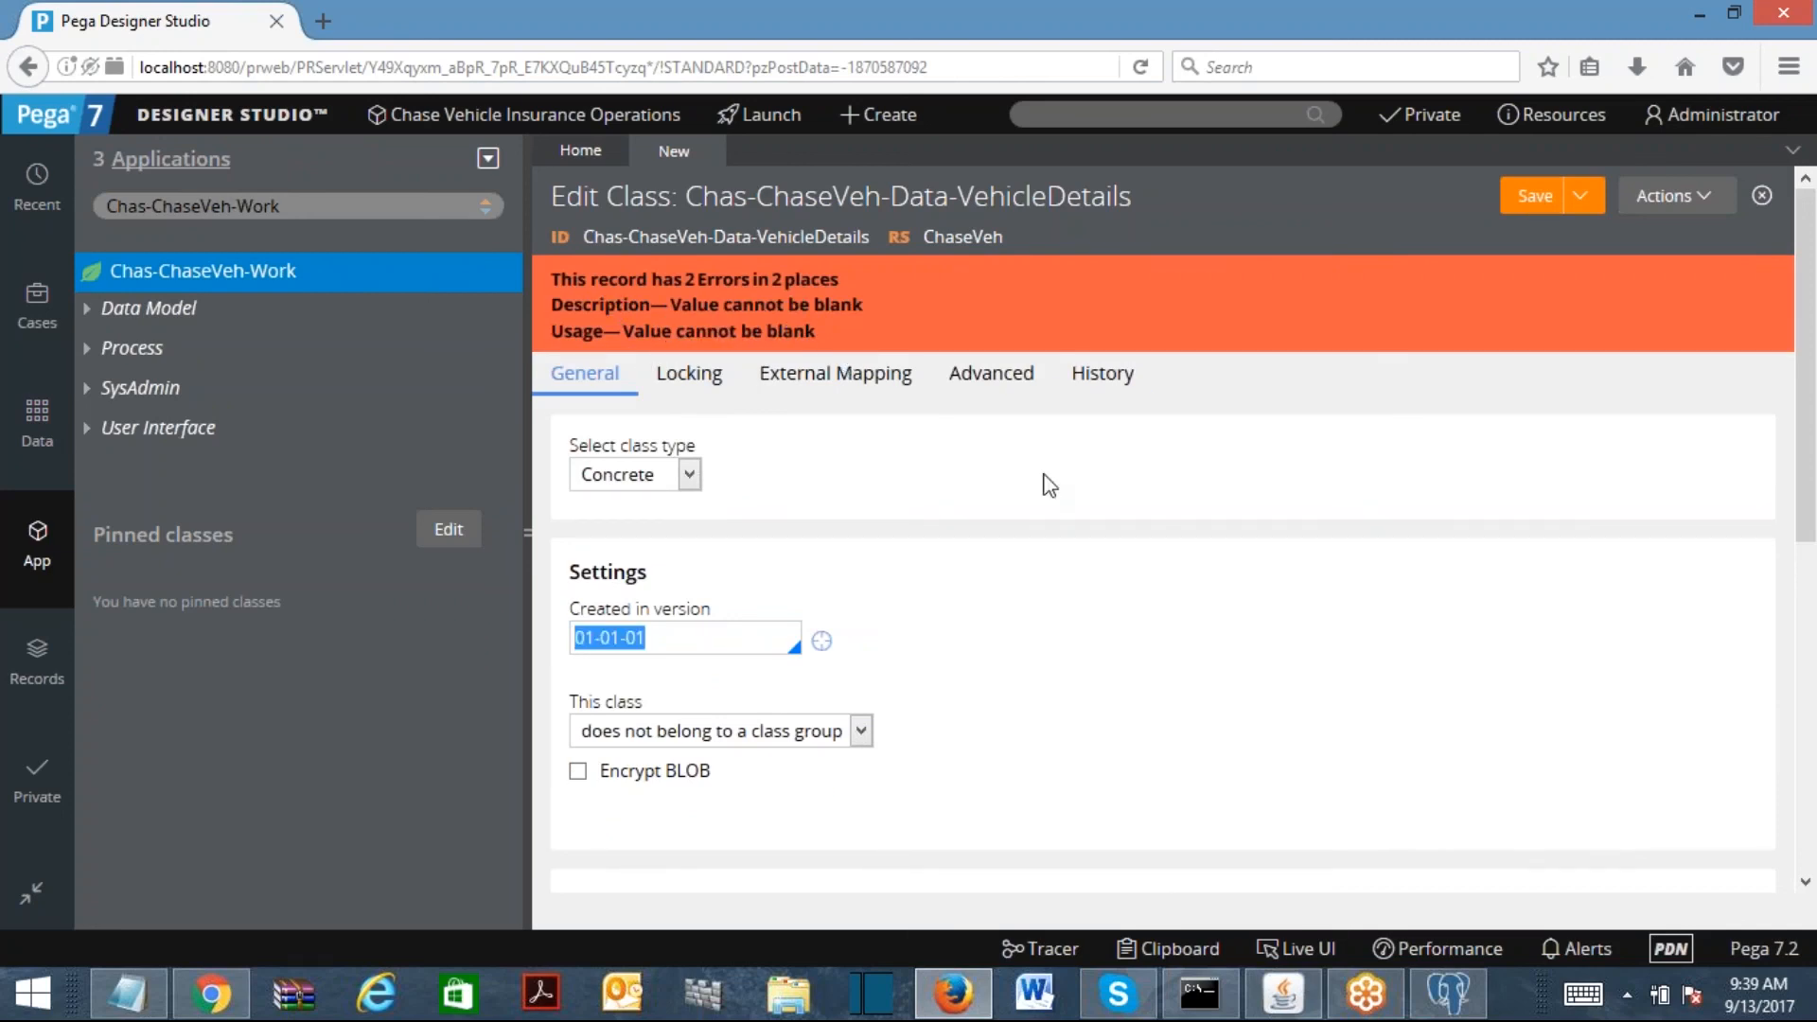
click(1118, 377)
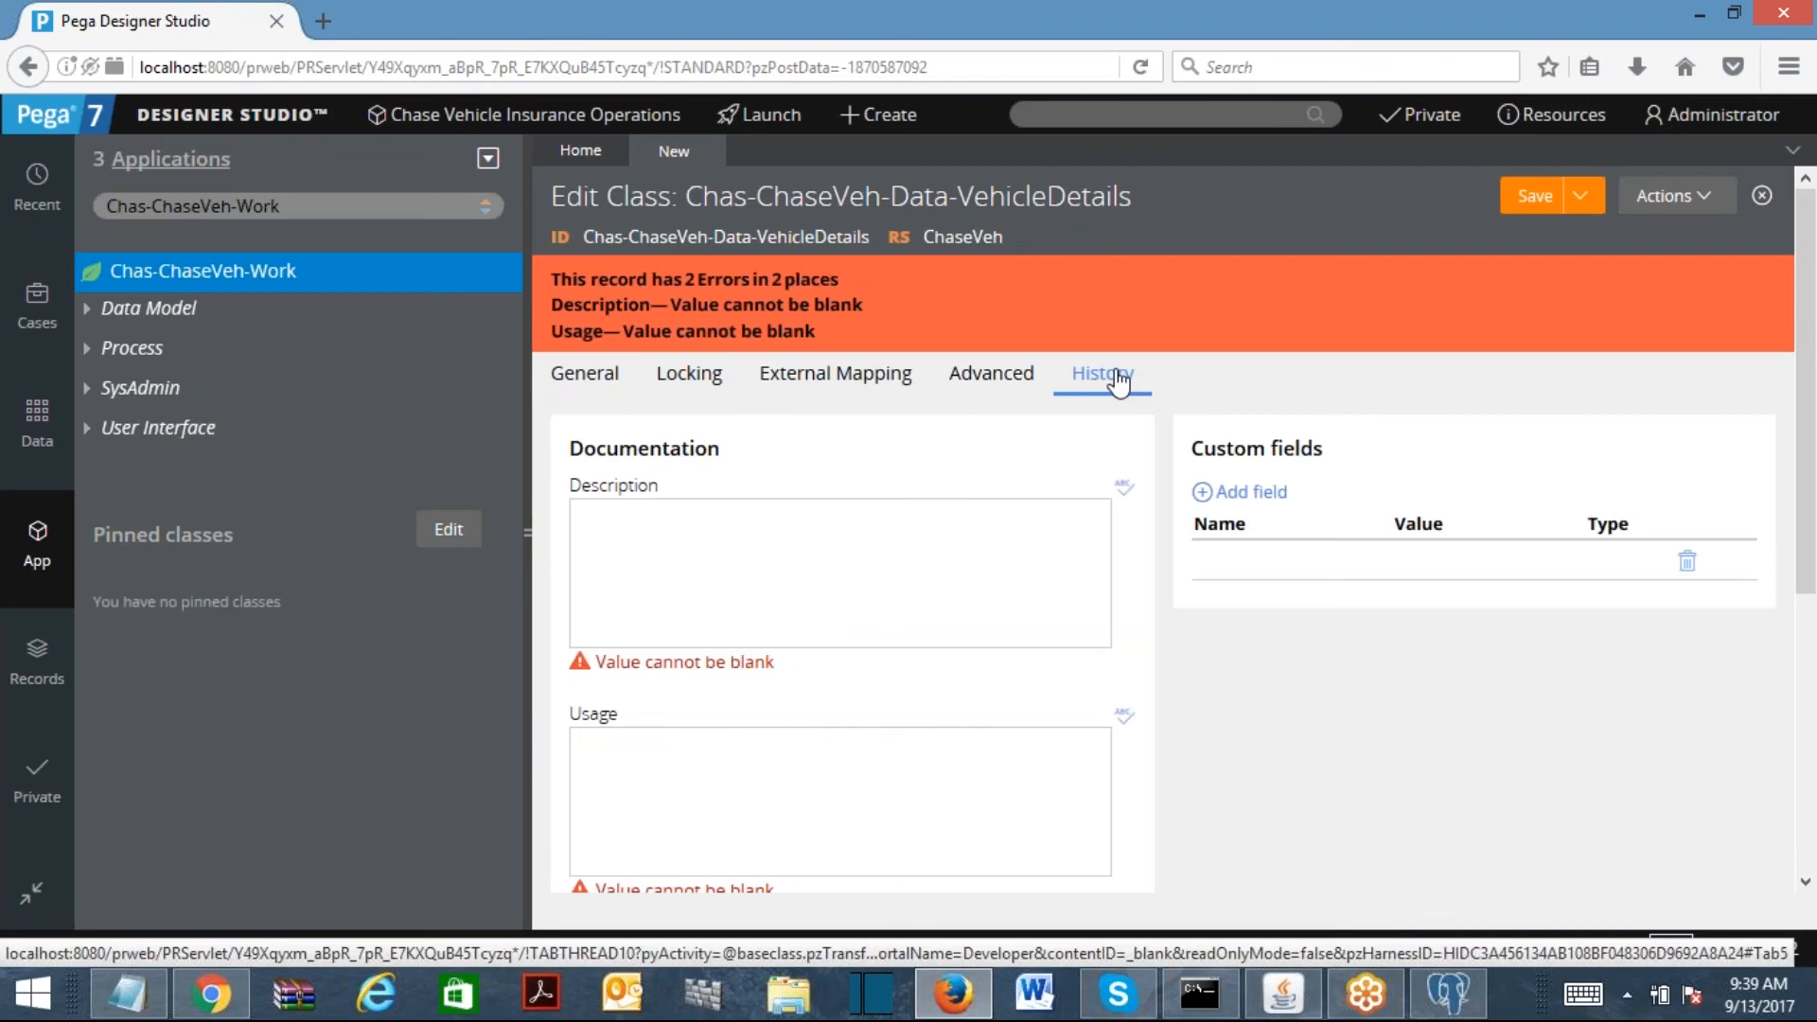
click(725, 544)
click(702, 802)
click(674, 556)
text(This is a Data Class)
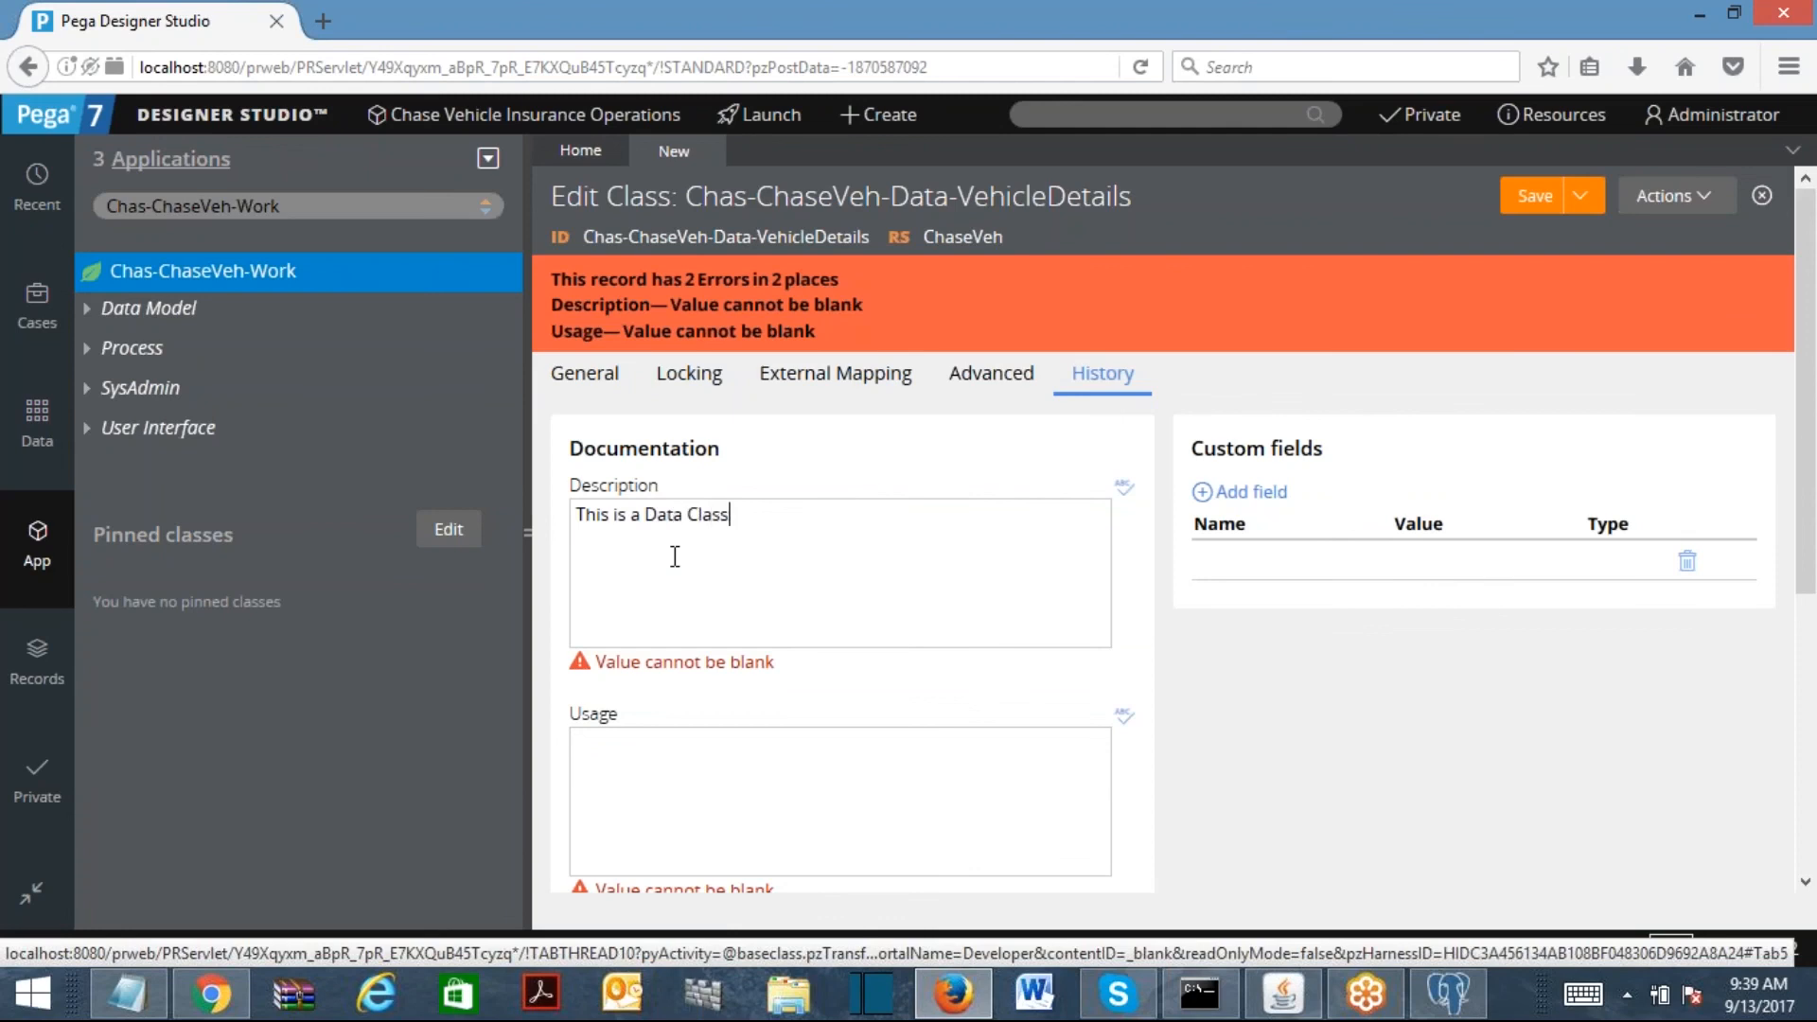
text( For Vehicle Details.)
click(637, 776)
text(This cla)
text(ss )
text(can be used t)
text(o reus)
text(e the vehicle )
text(details propertie)
text(s for dif)
text(ferent )
text(vehicle type)
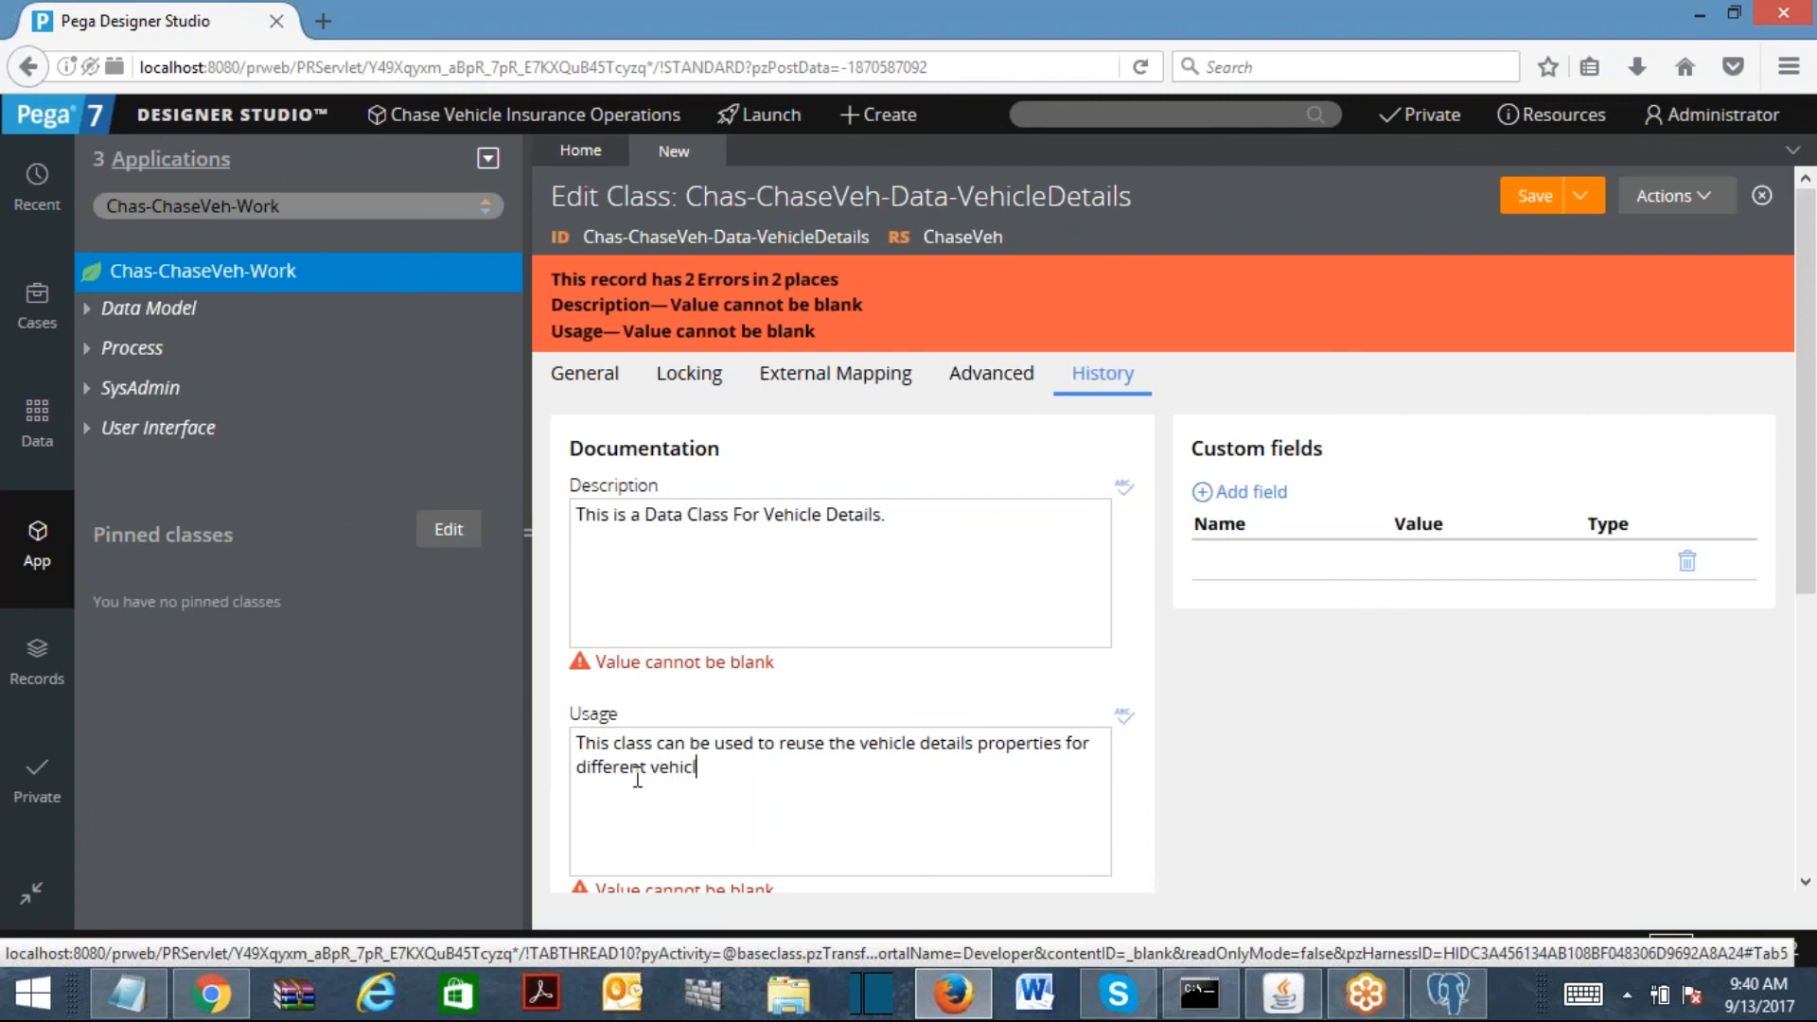
text(s.)
click(1533, 196)
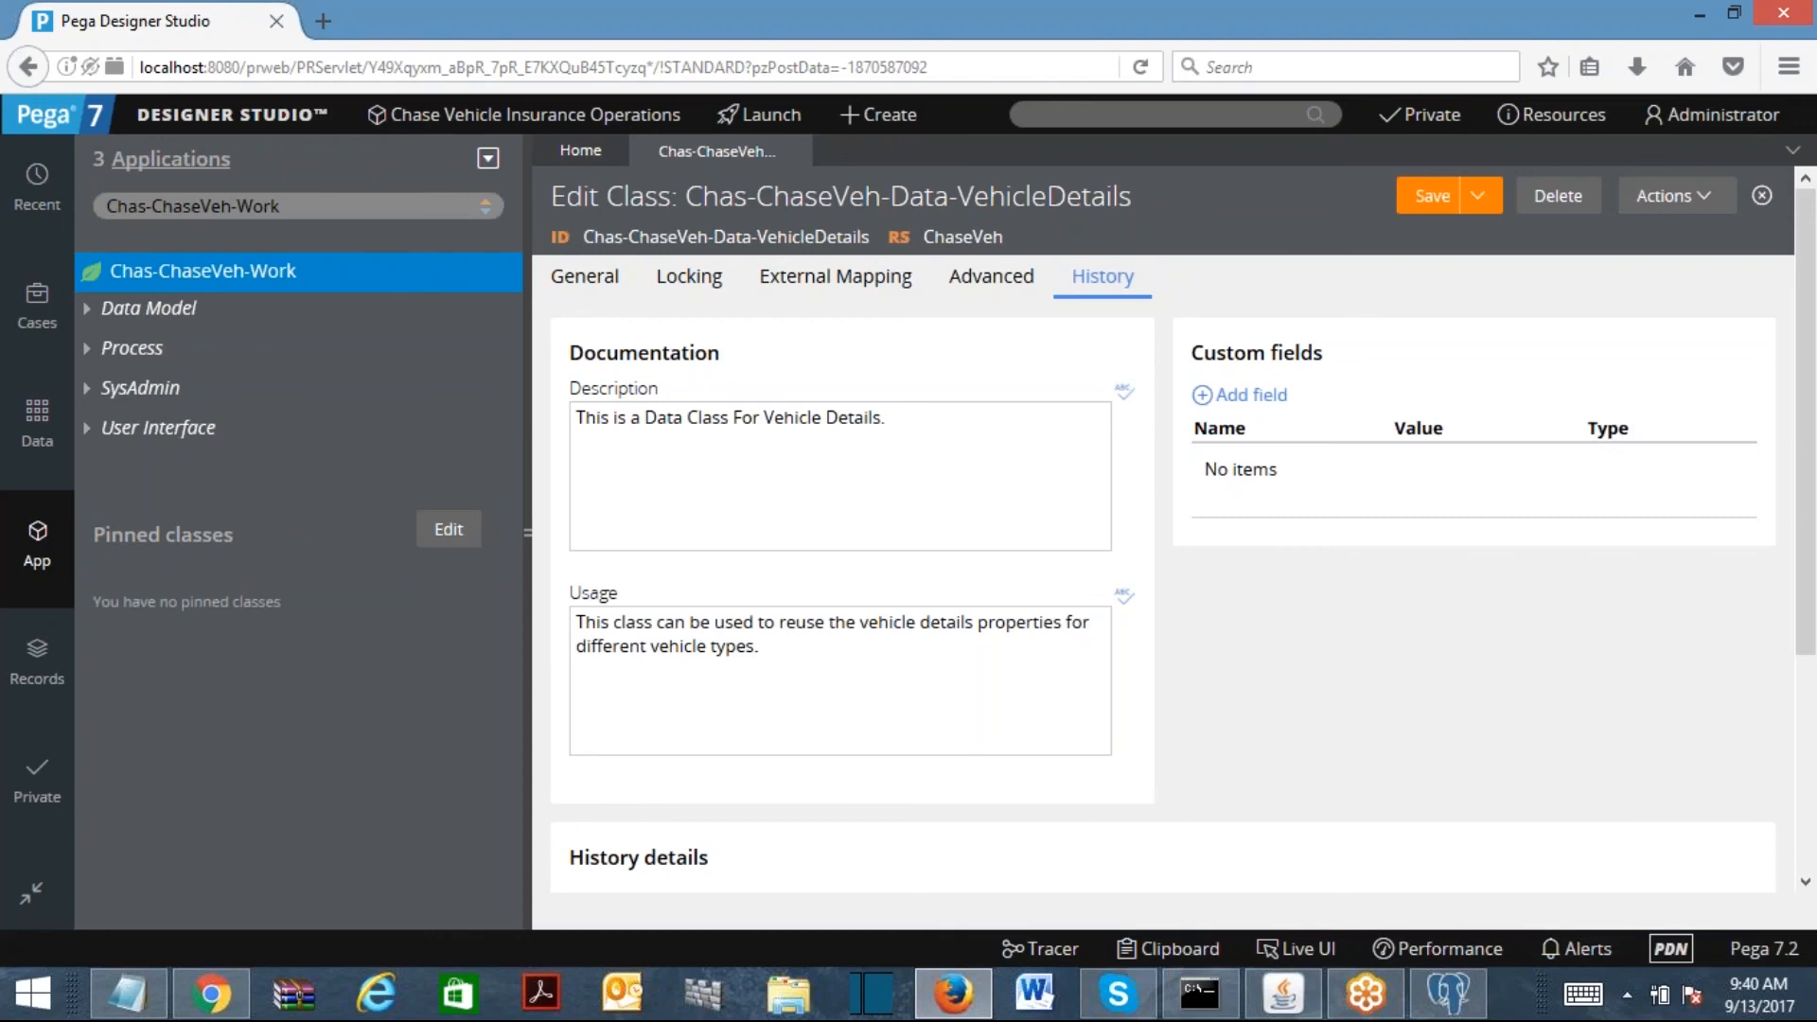
Step: Save and close the class, then point App Explorer at Chas-ChaseVeh-Data-VehicleDetails
click(1436, 199)
click(795, 150)
click(366, 206)
key(BackSpace)
key(BackSpace)
key(BackSpace)
key(BackSpace)
key(BackSpace)
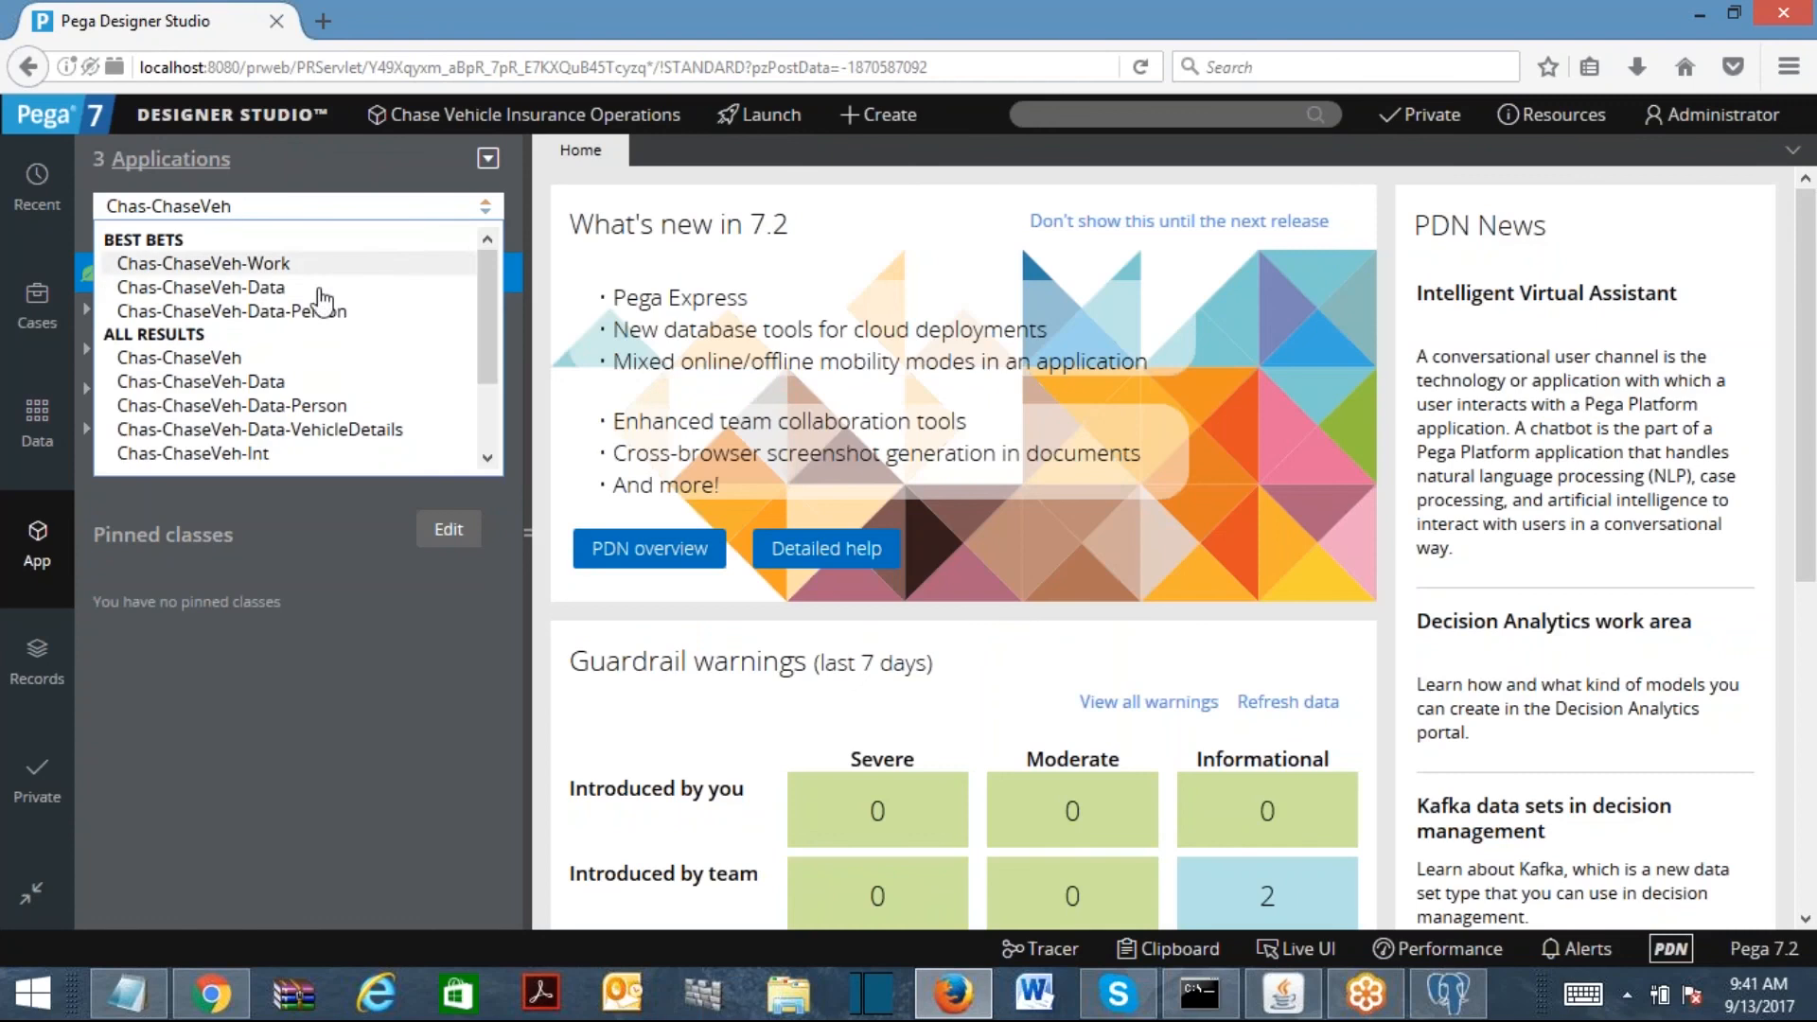
click(256, 381)
click(318, 206)
text(-Data-)
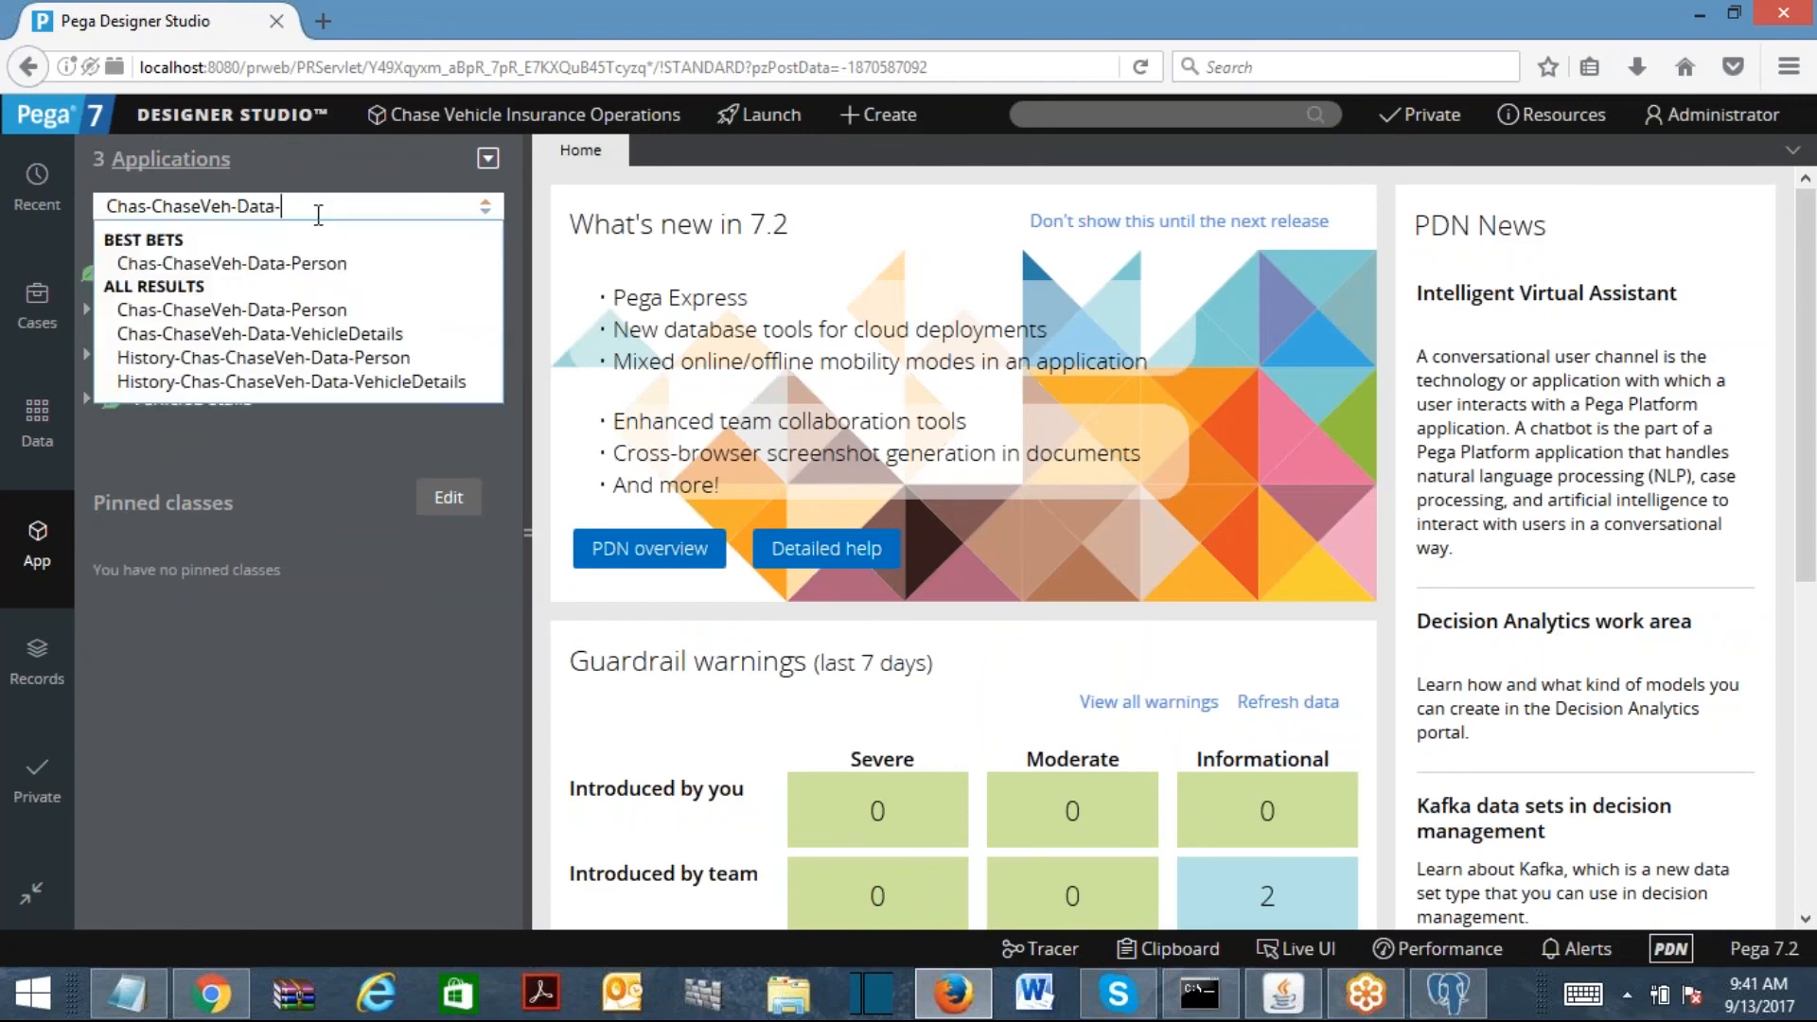
click(354, 335)
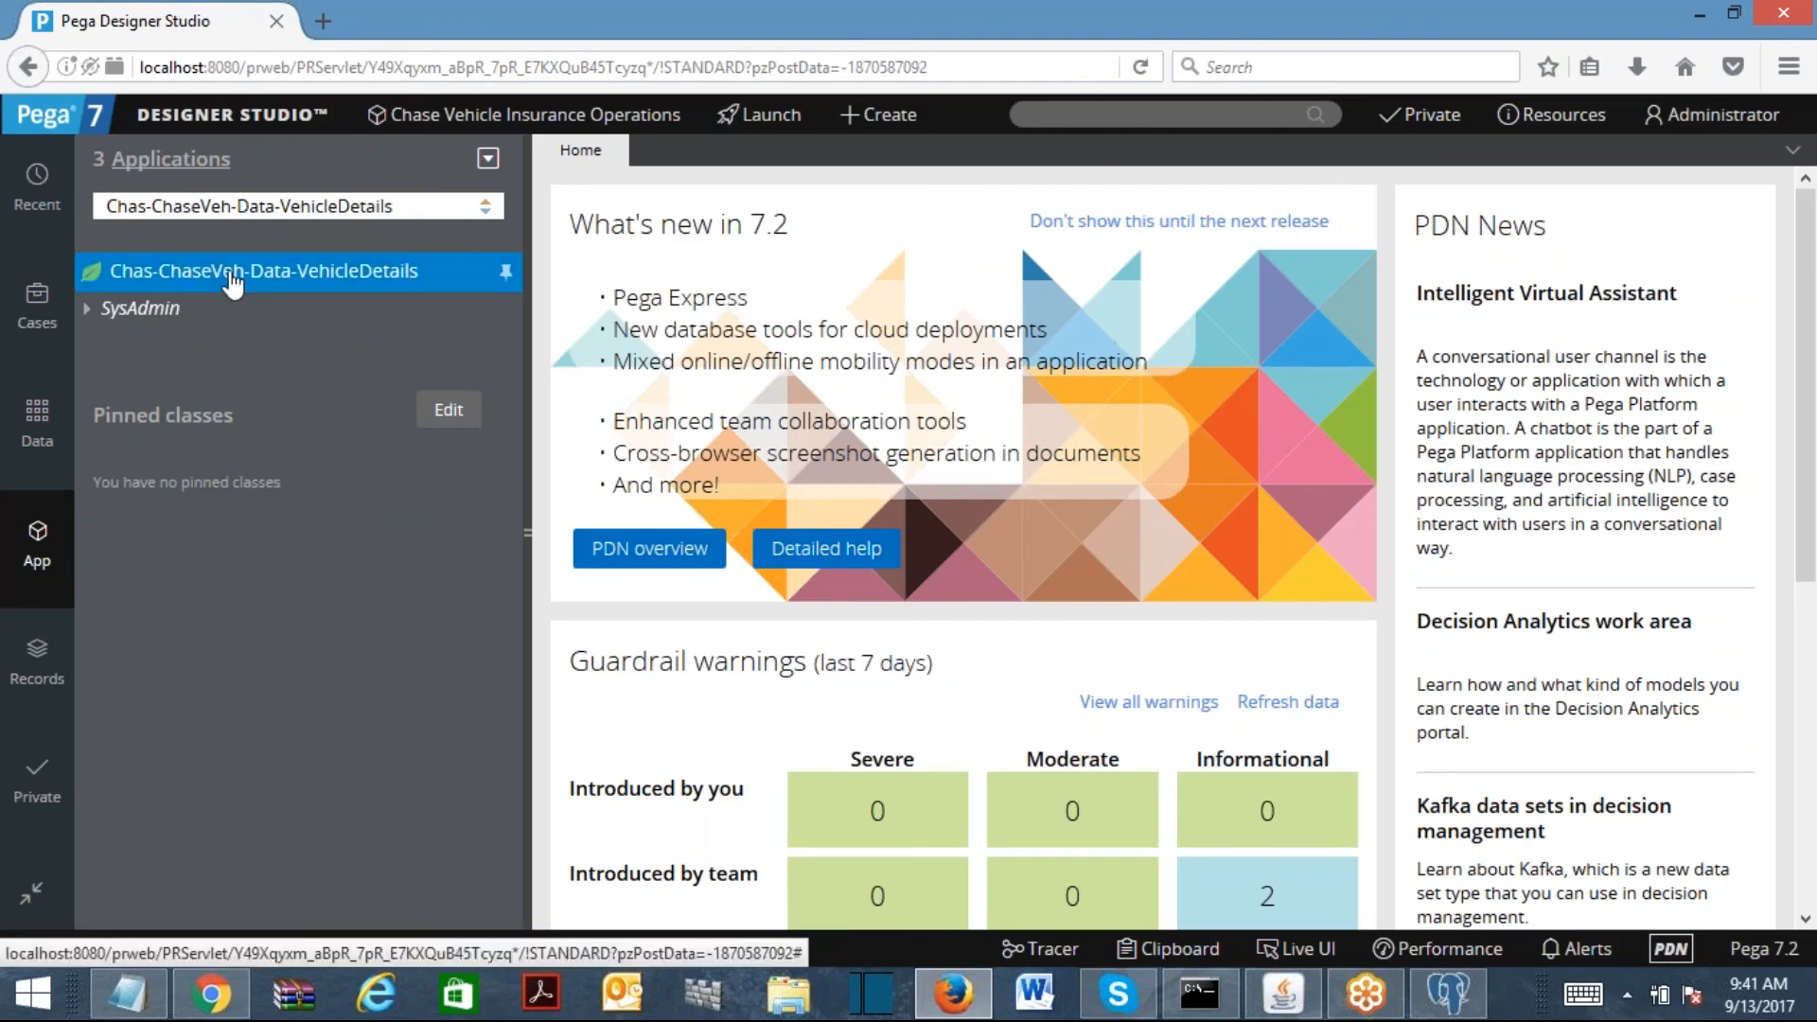
Step: Choose Create properties for the Chas-ChaseVeh-Data-VehicleDetails class in App Explorer
right_click(231, 281)
mouse_move(237, 305)
mouse_move(310, 318)
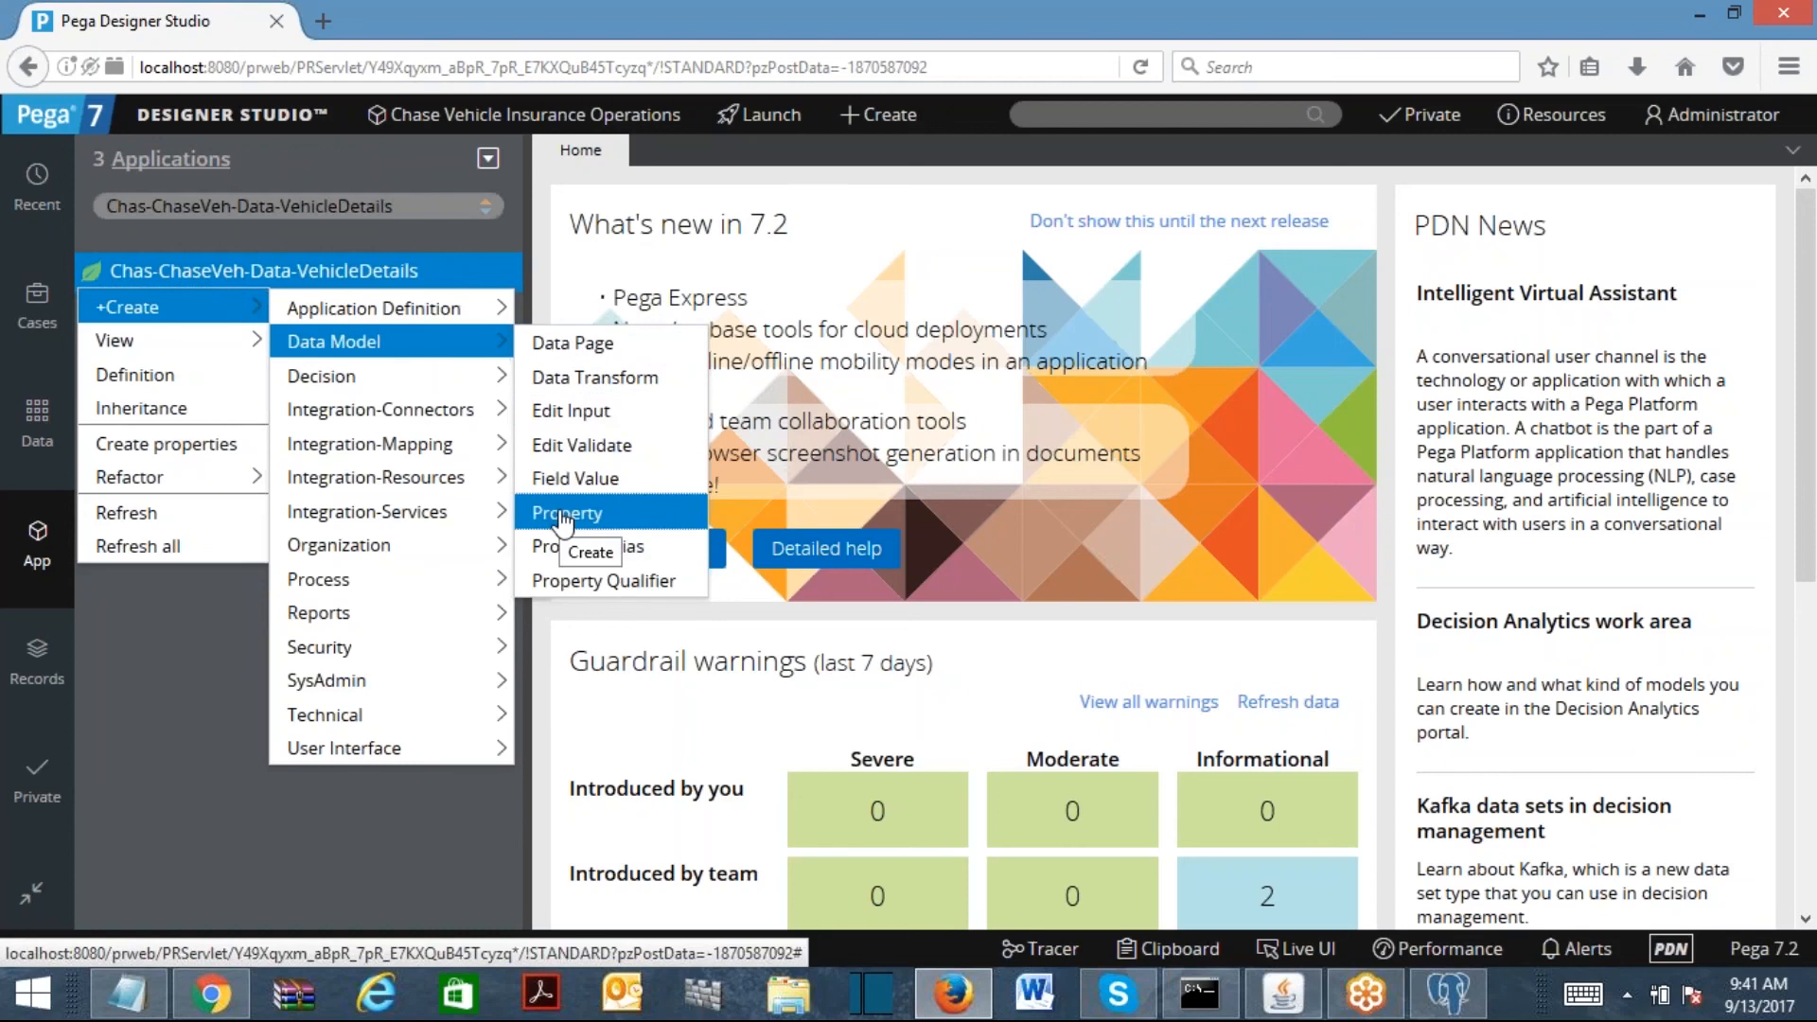
click(565, 516)
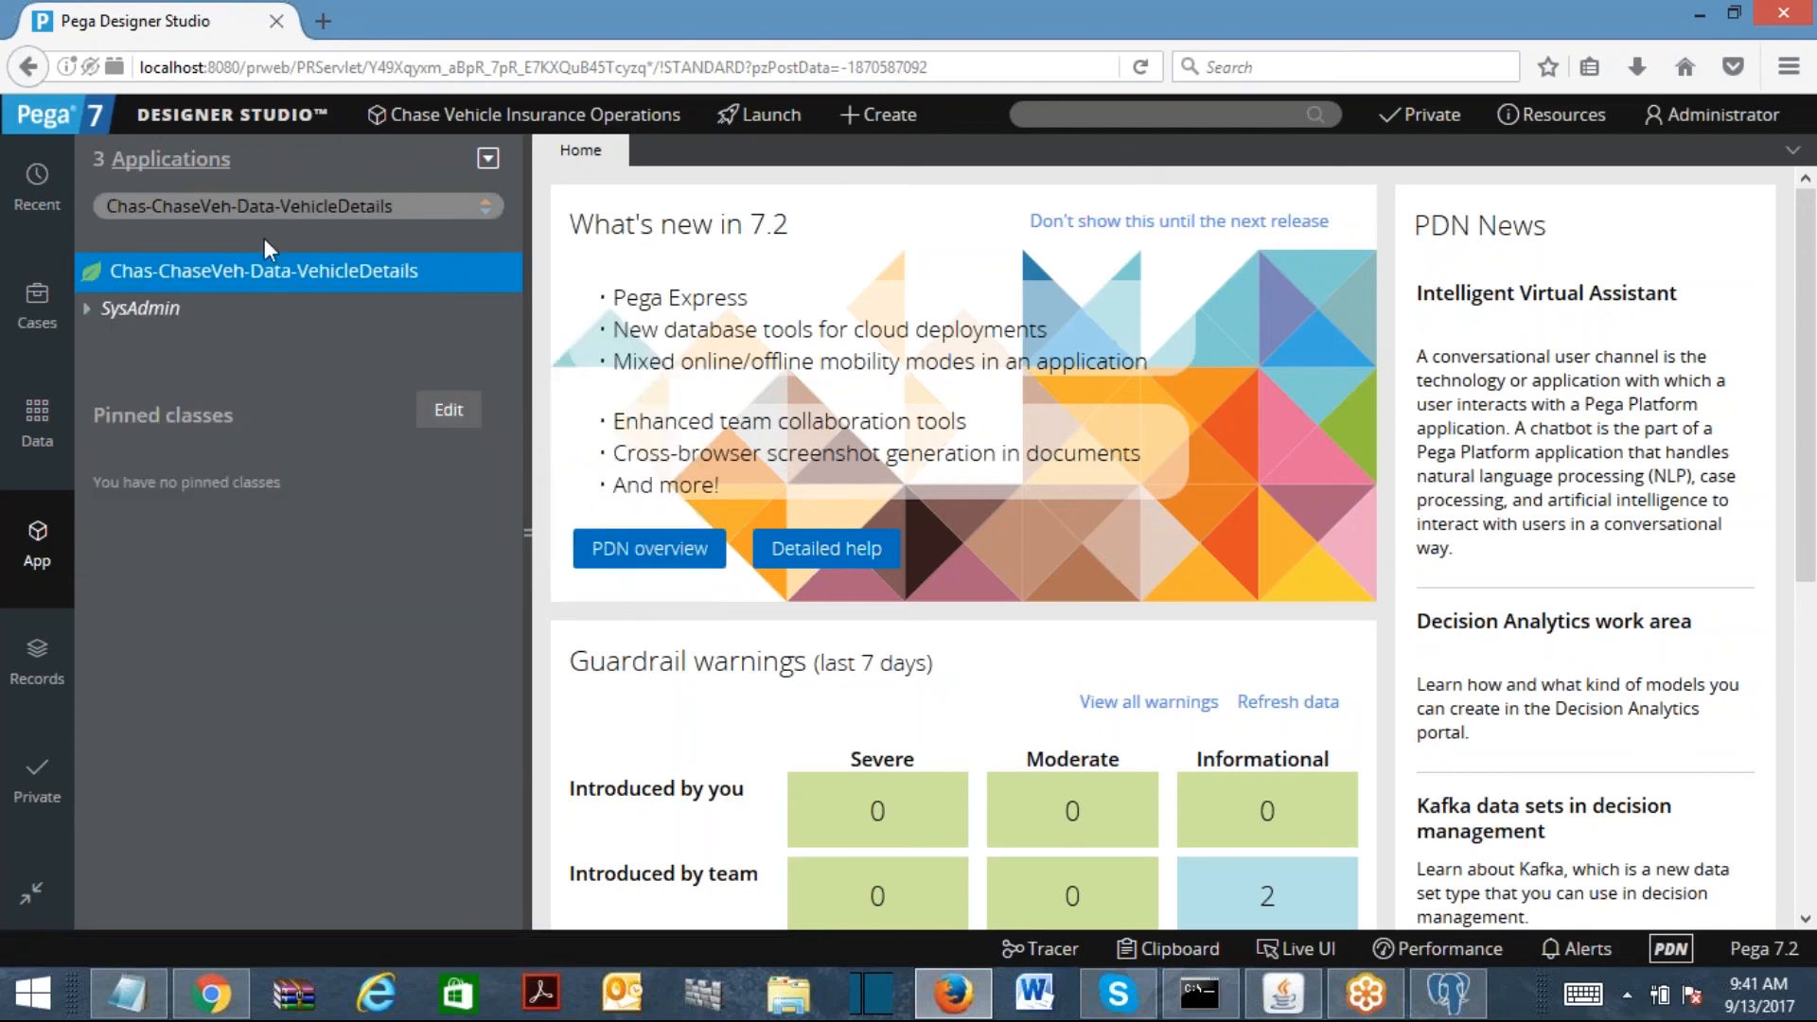
right_click(254, 274)
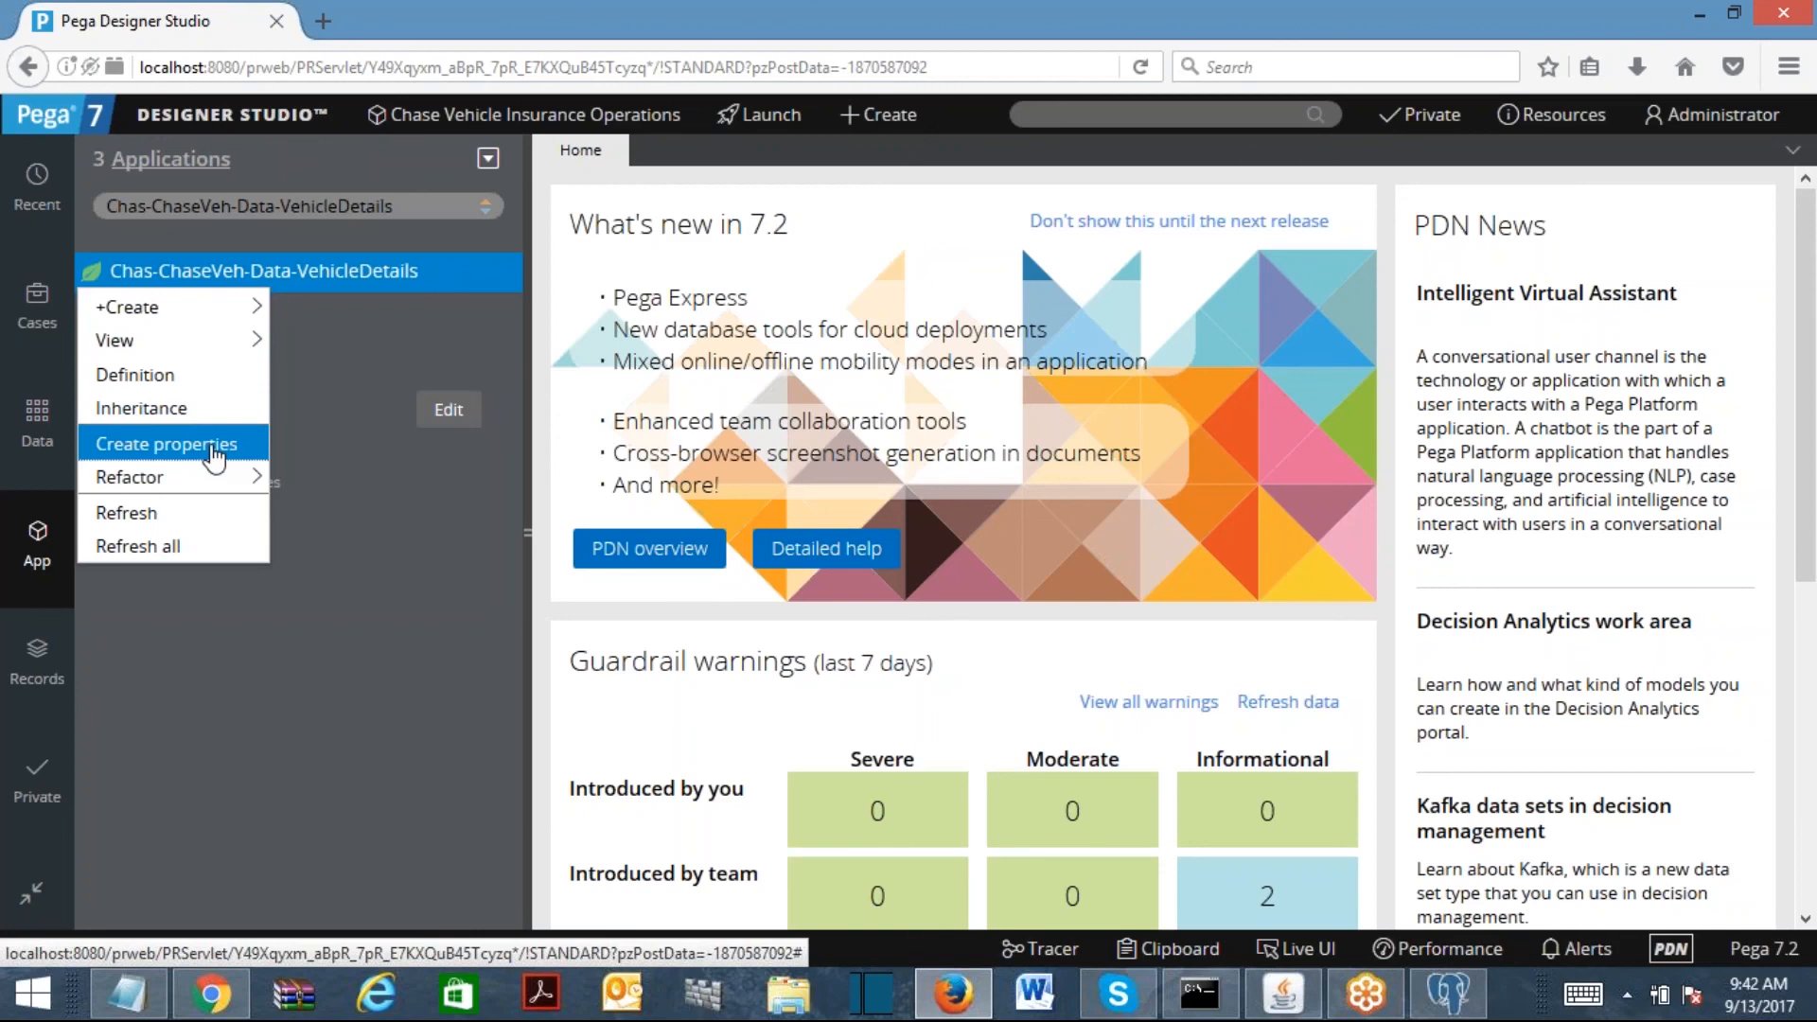
click(161, 459)
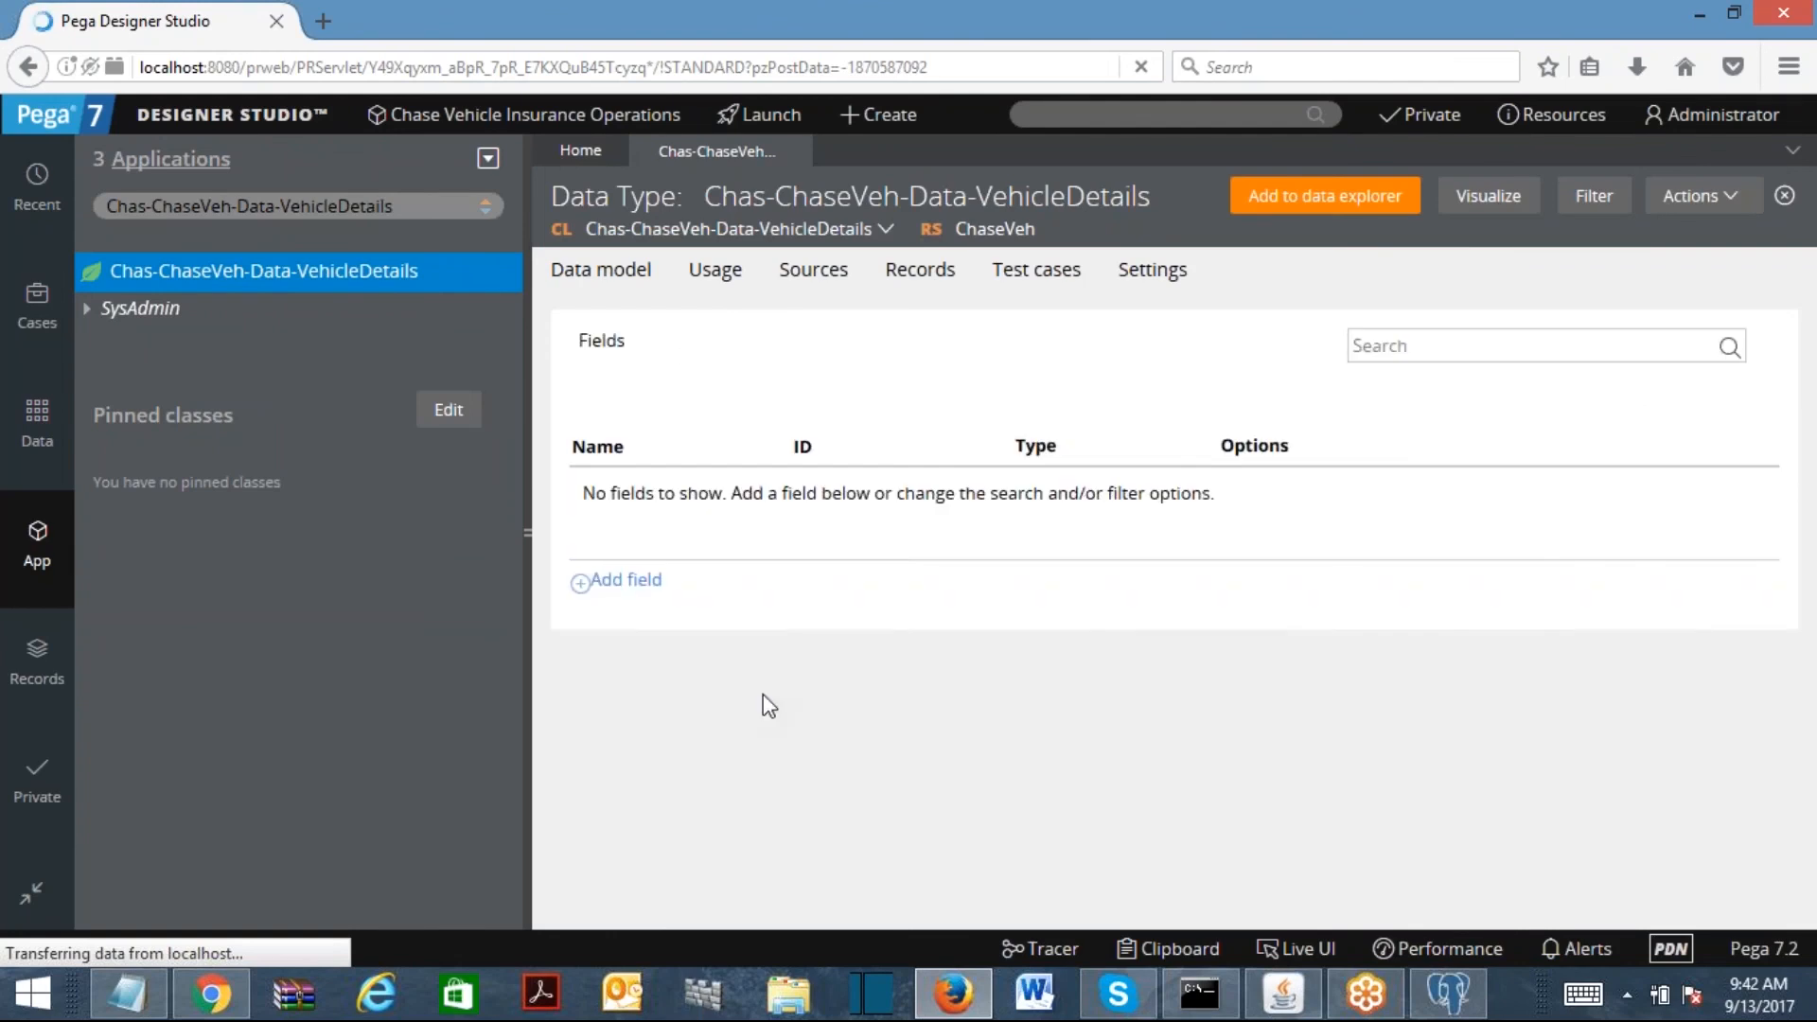
Step: Add a VIN field of type single-line text
click(617, 587)
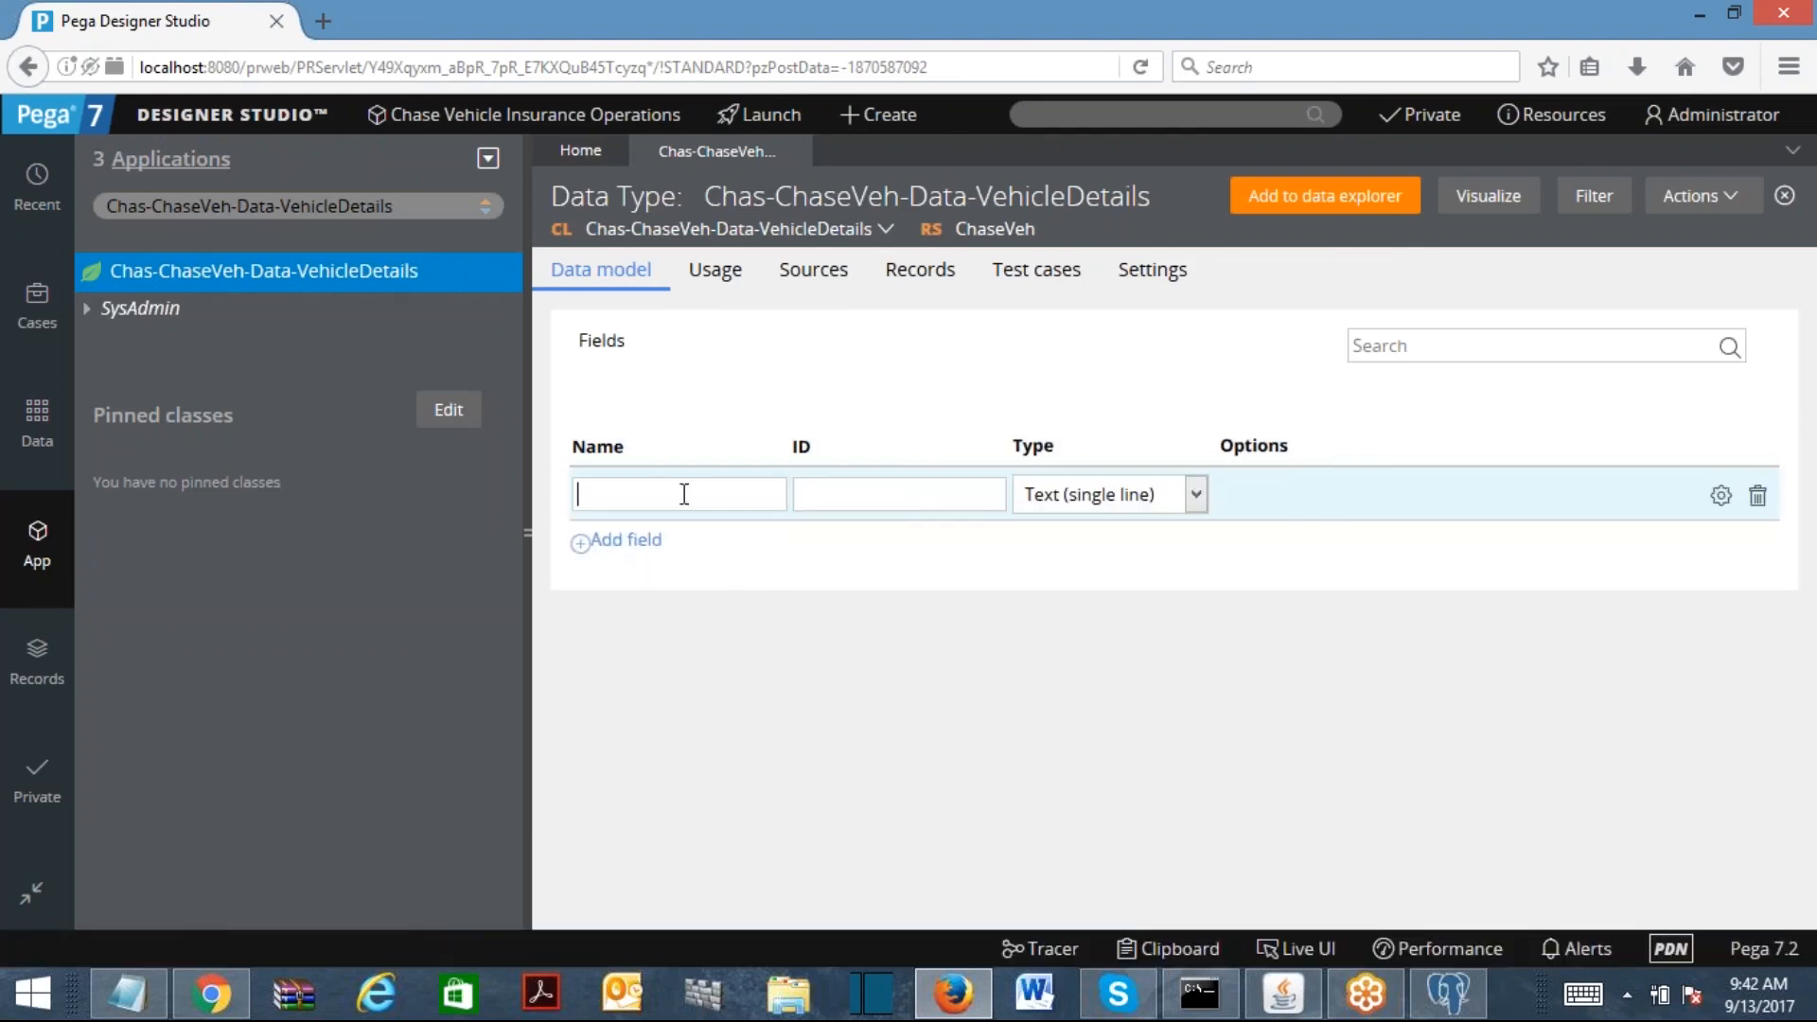
text(VIN)
click(900, 491)
click(1119, 501)
click(1121, 509)
Step: Add a second field named Company and look at its type choices
click(628, 549)
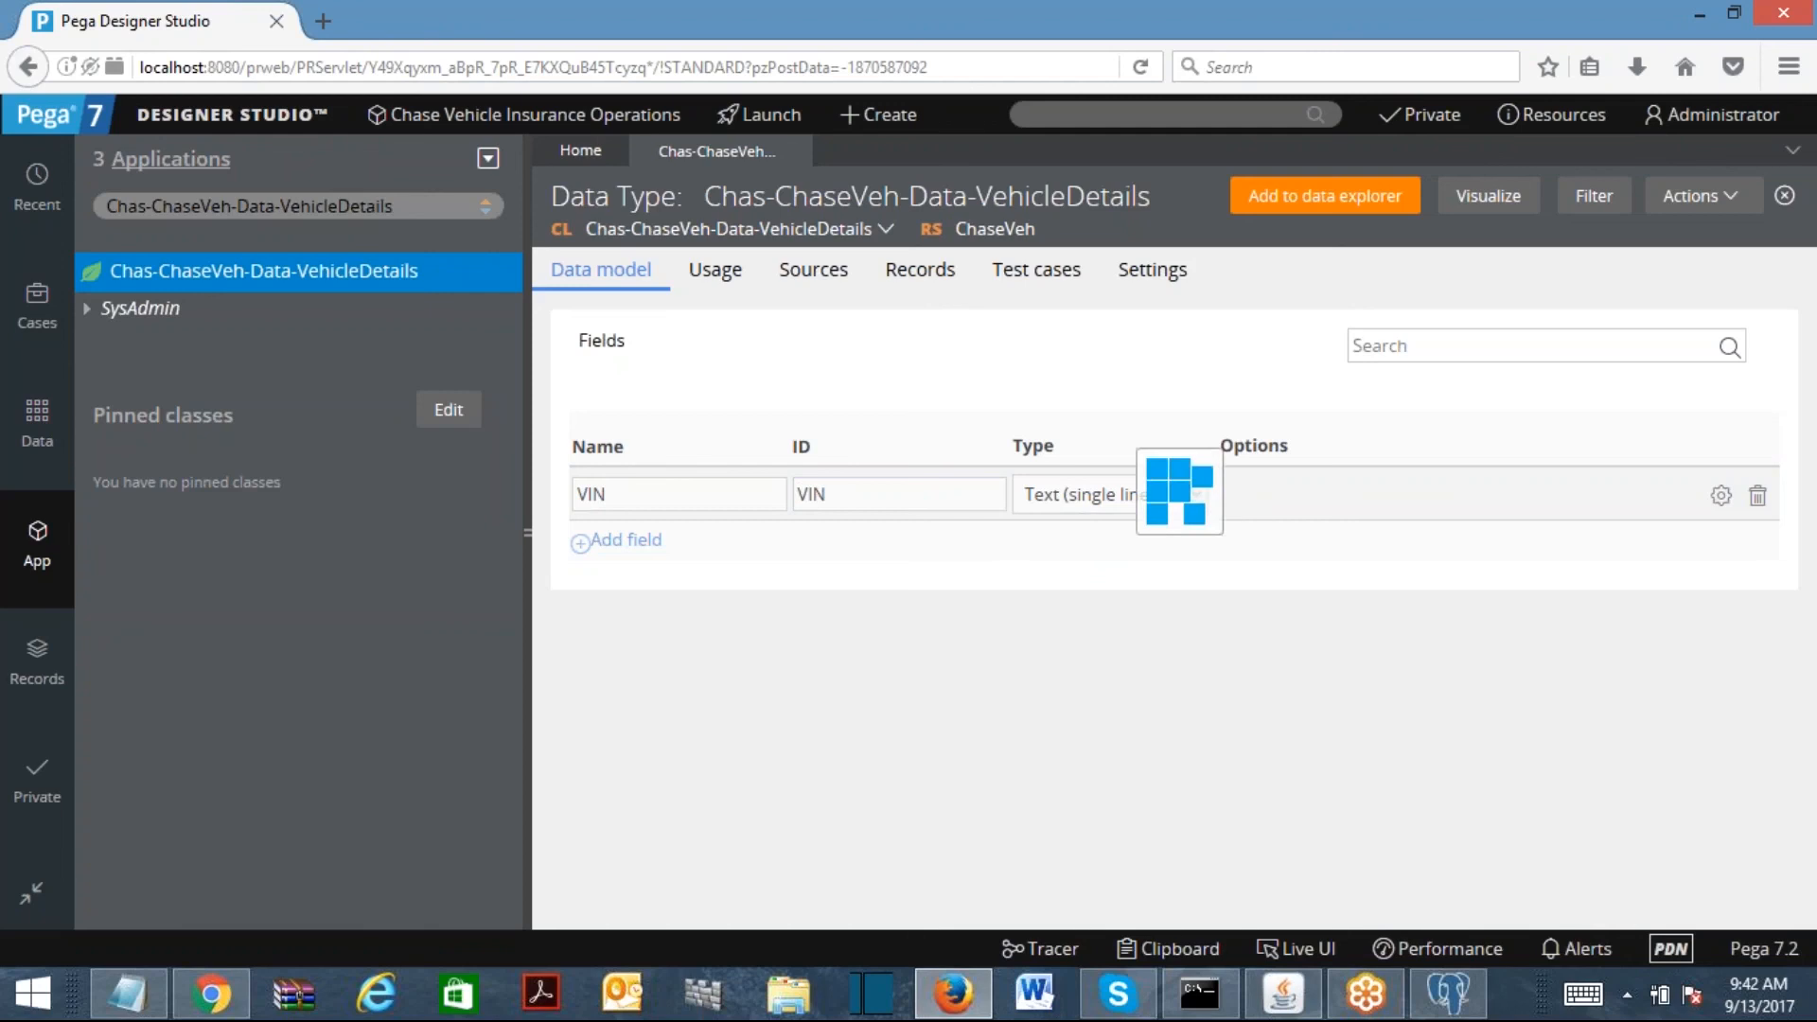
click(666, 559)
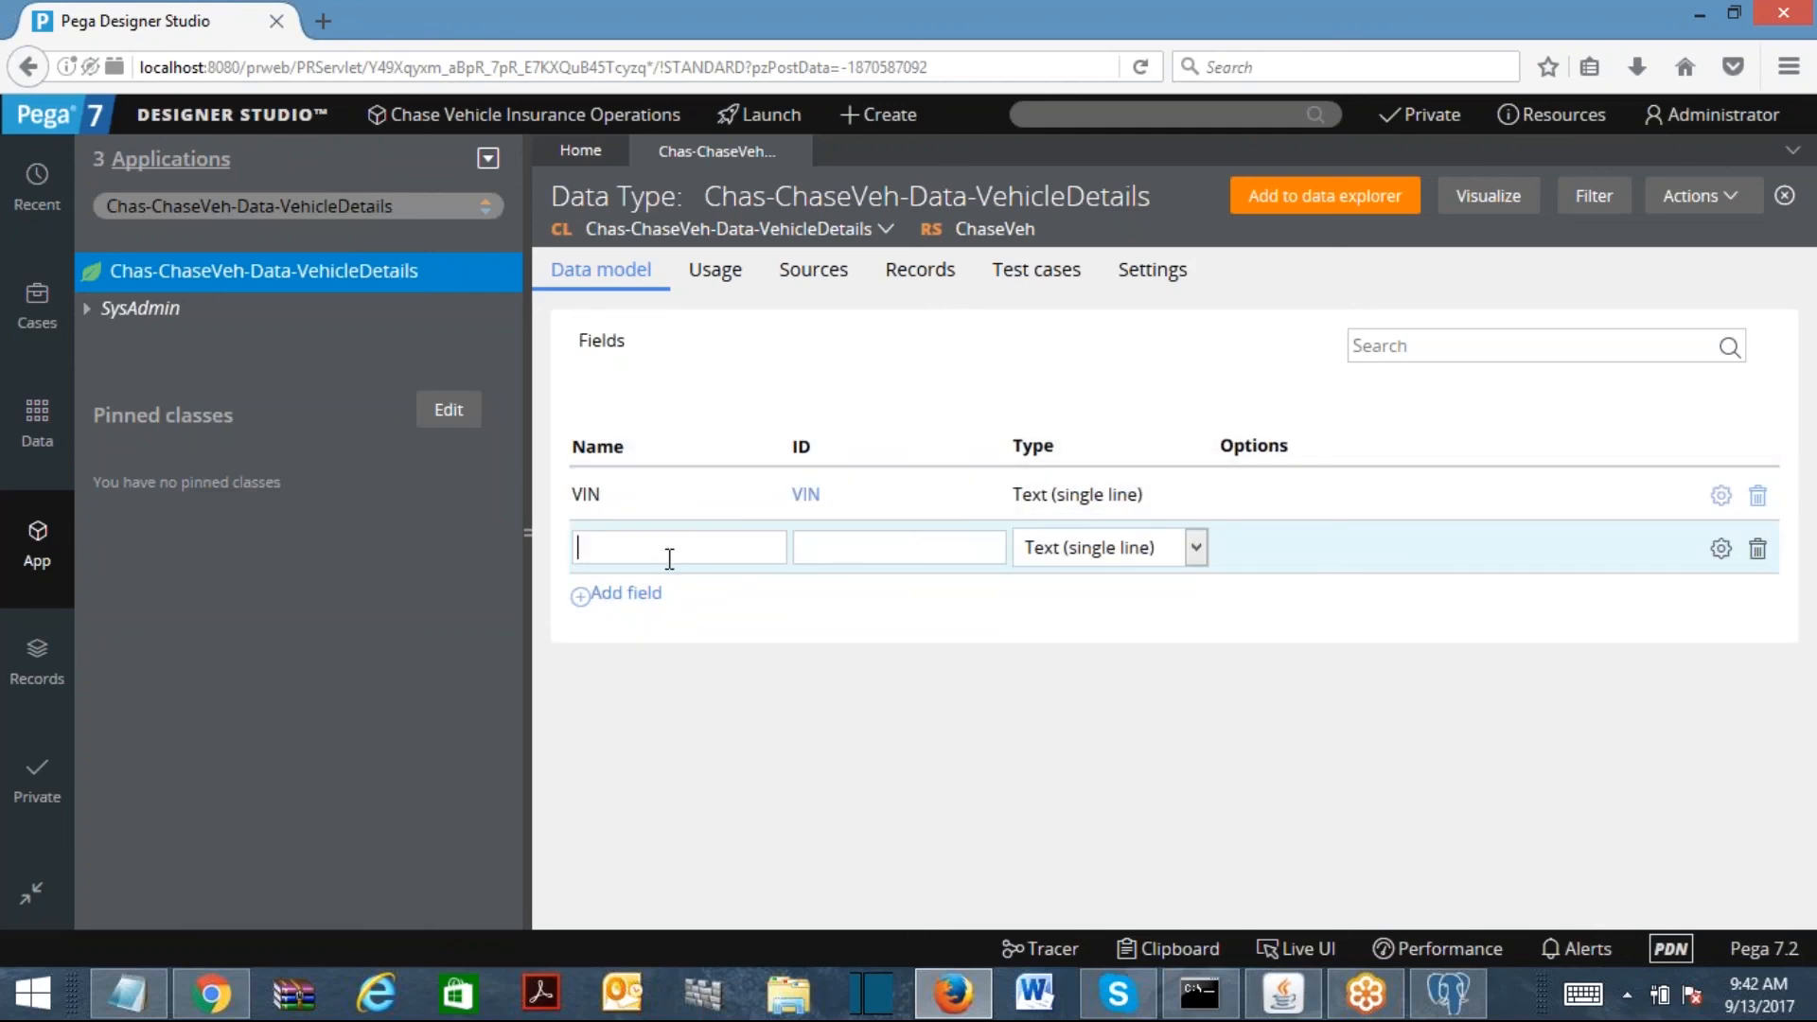
text(Company)
click(885, 557)
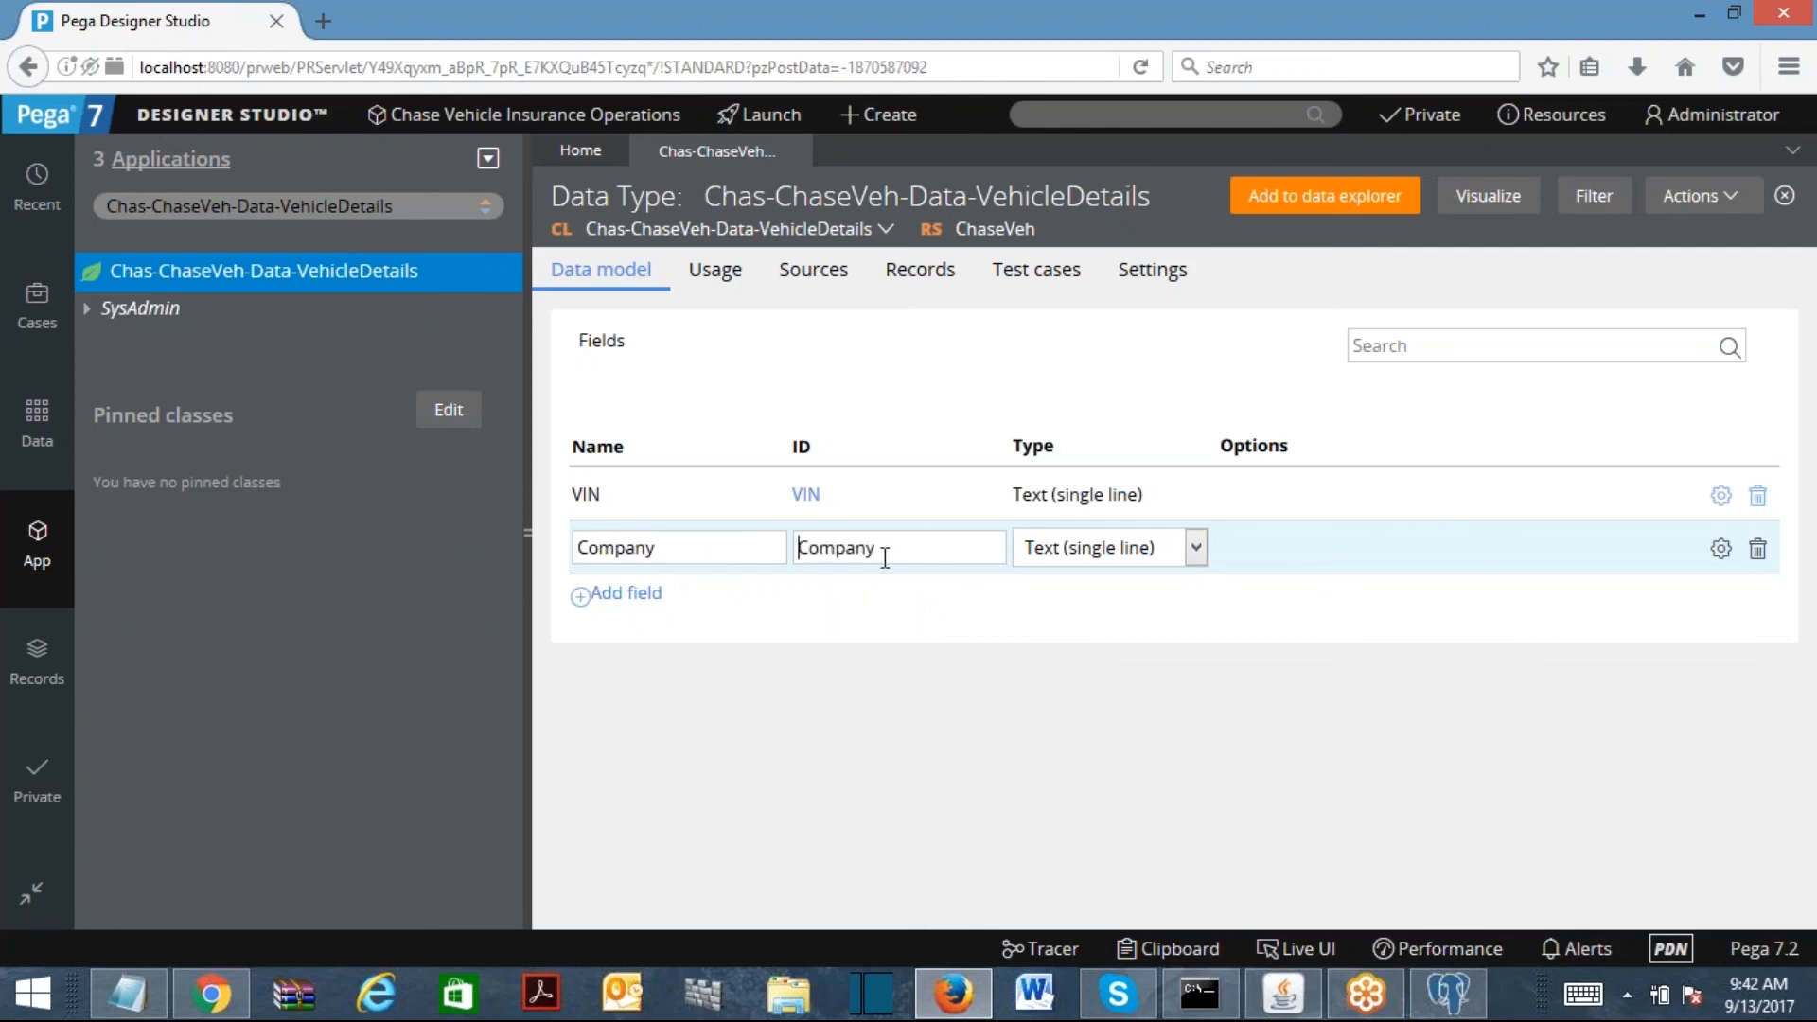
click(1094, 558)
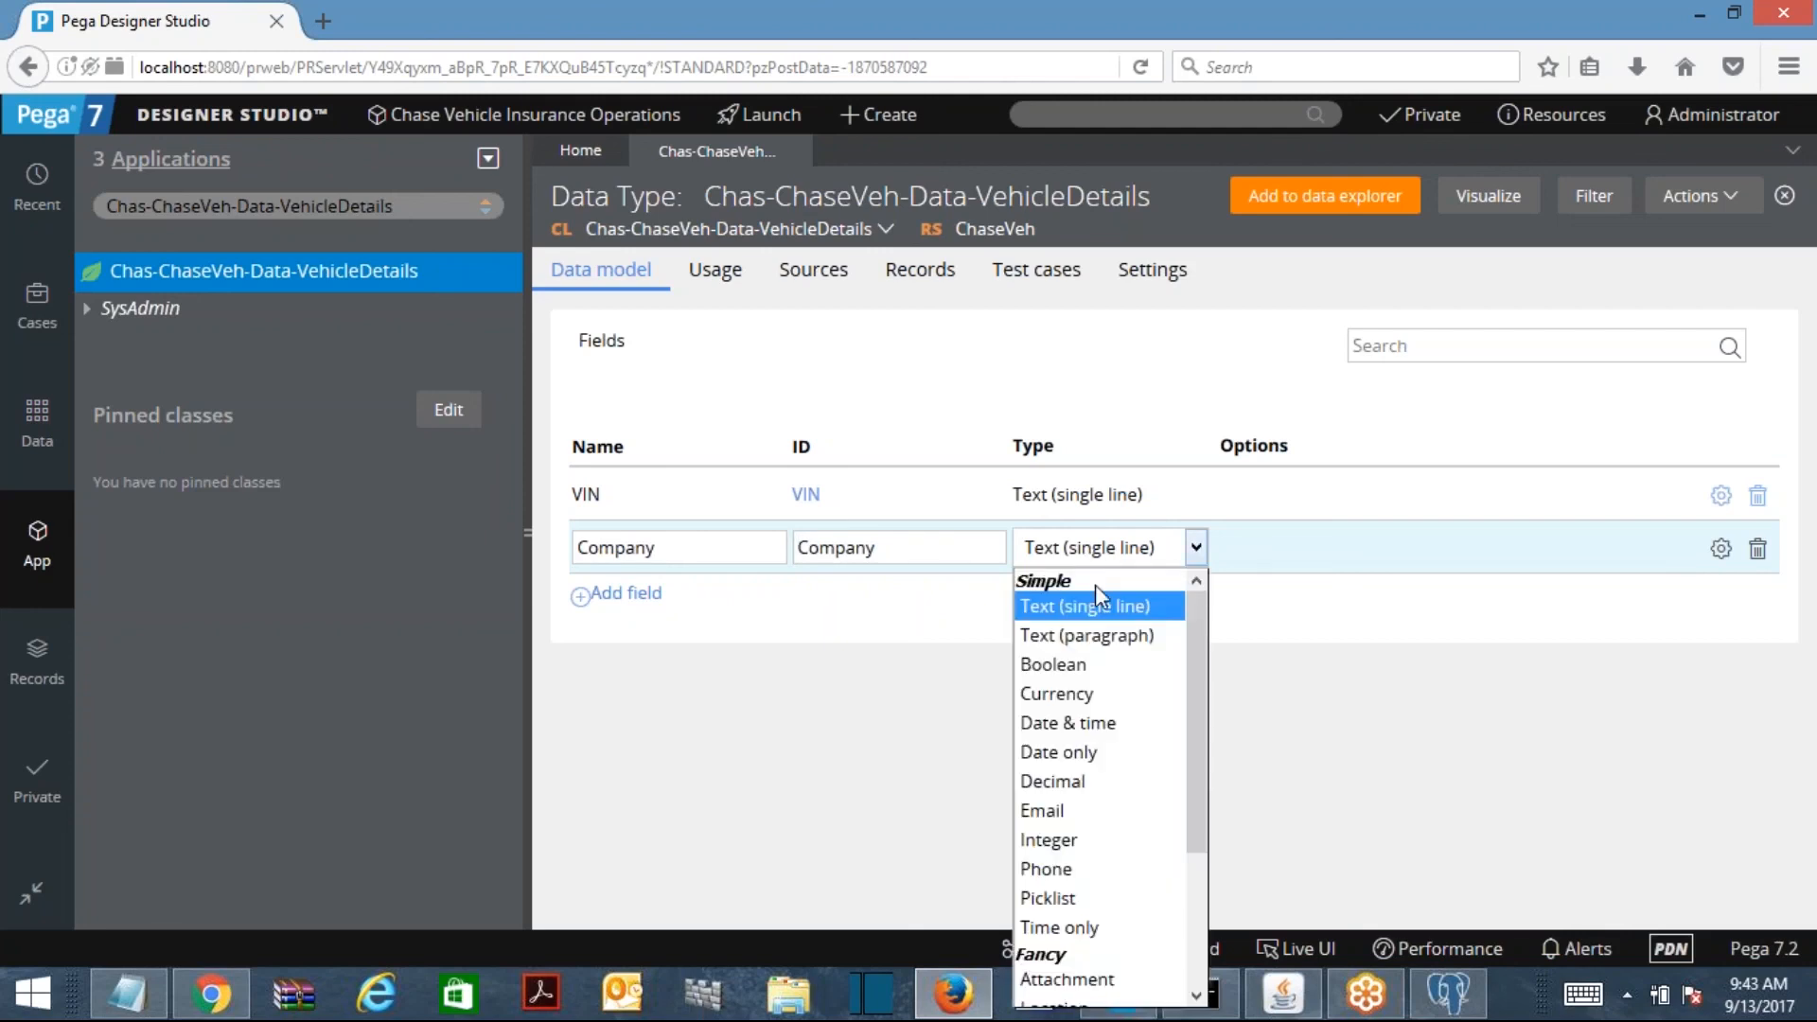
Step: Make Company a Picklist with first choice 'Select...'
click(1065, 899)
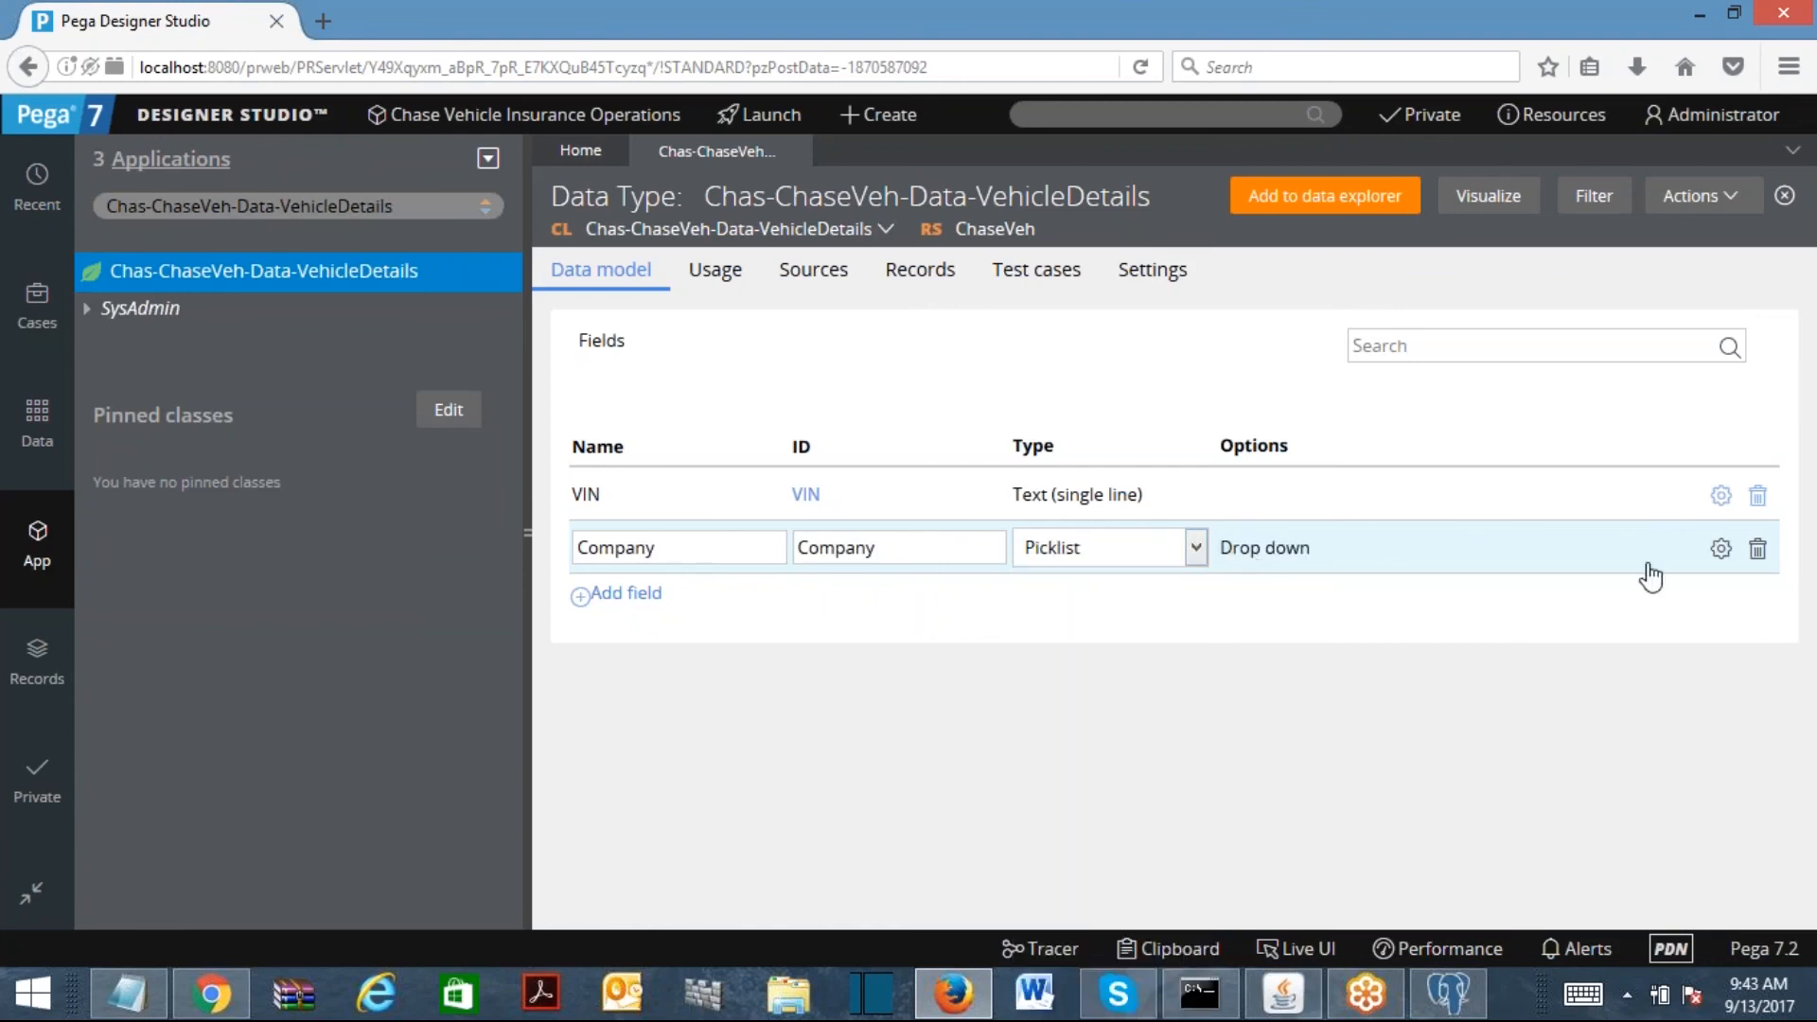
click(1721, 551)
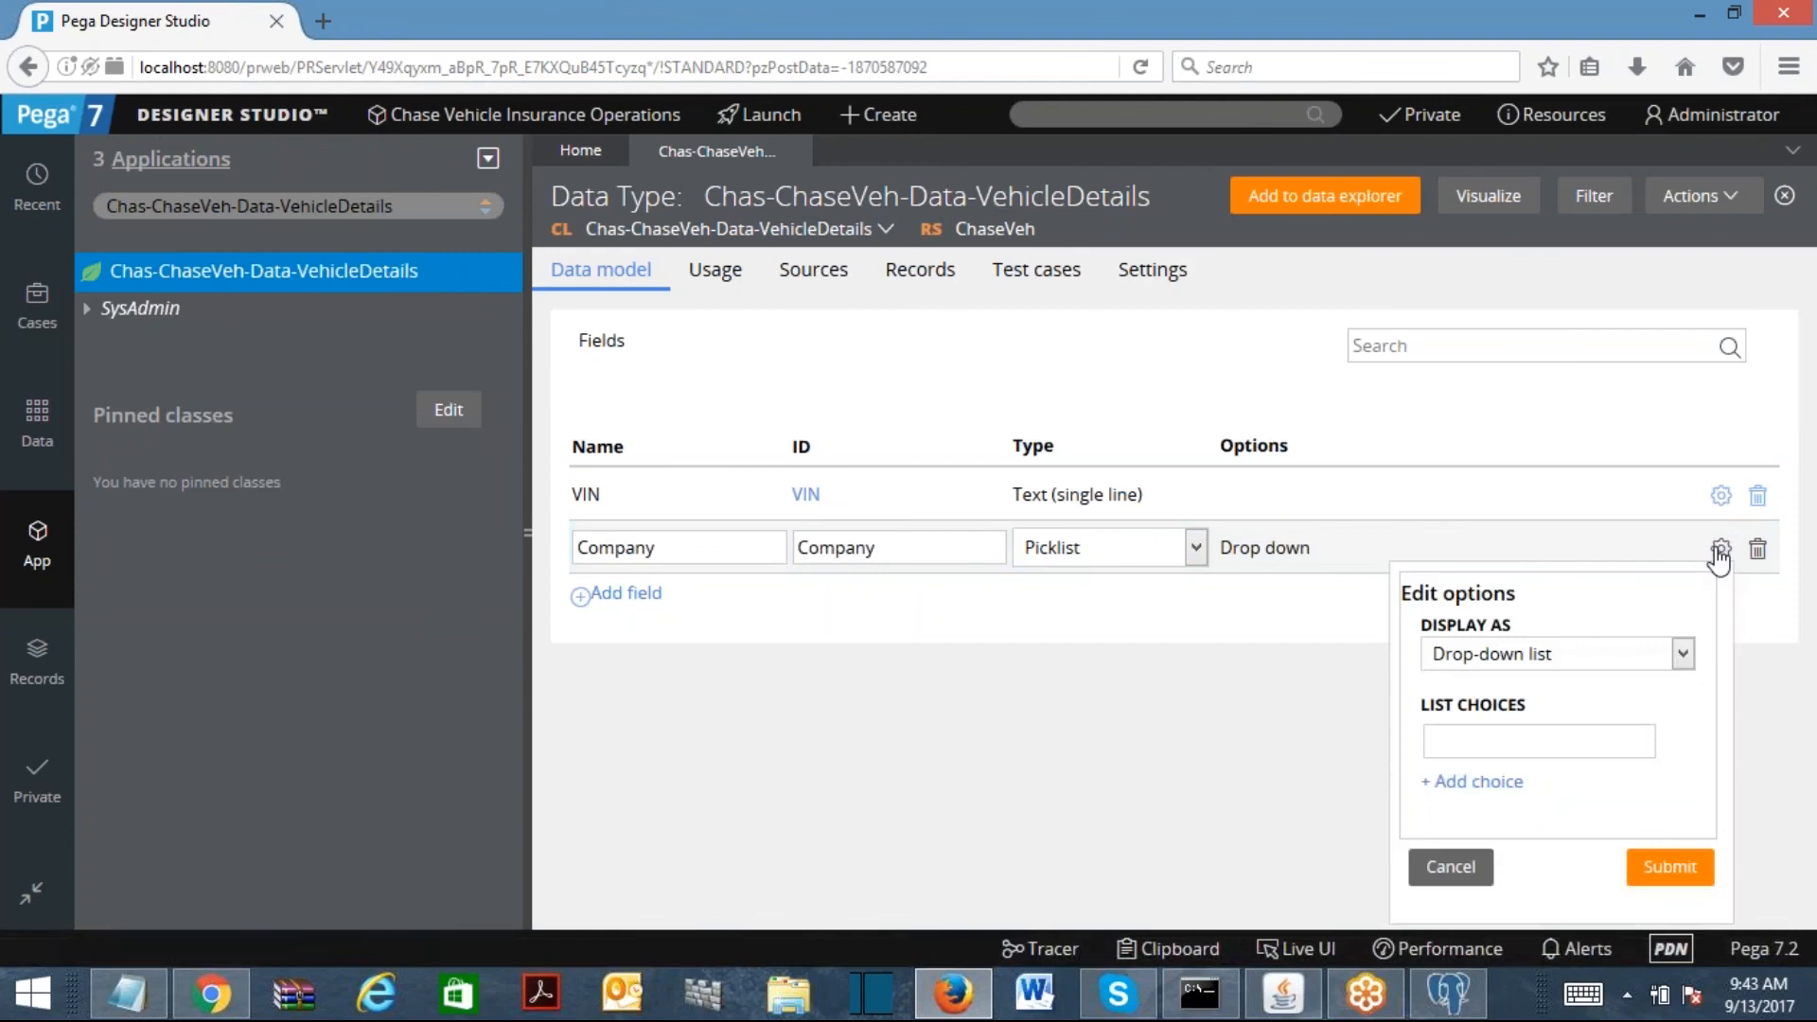
click(1539, 742)
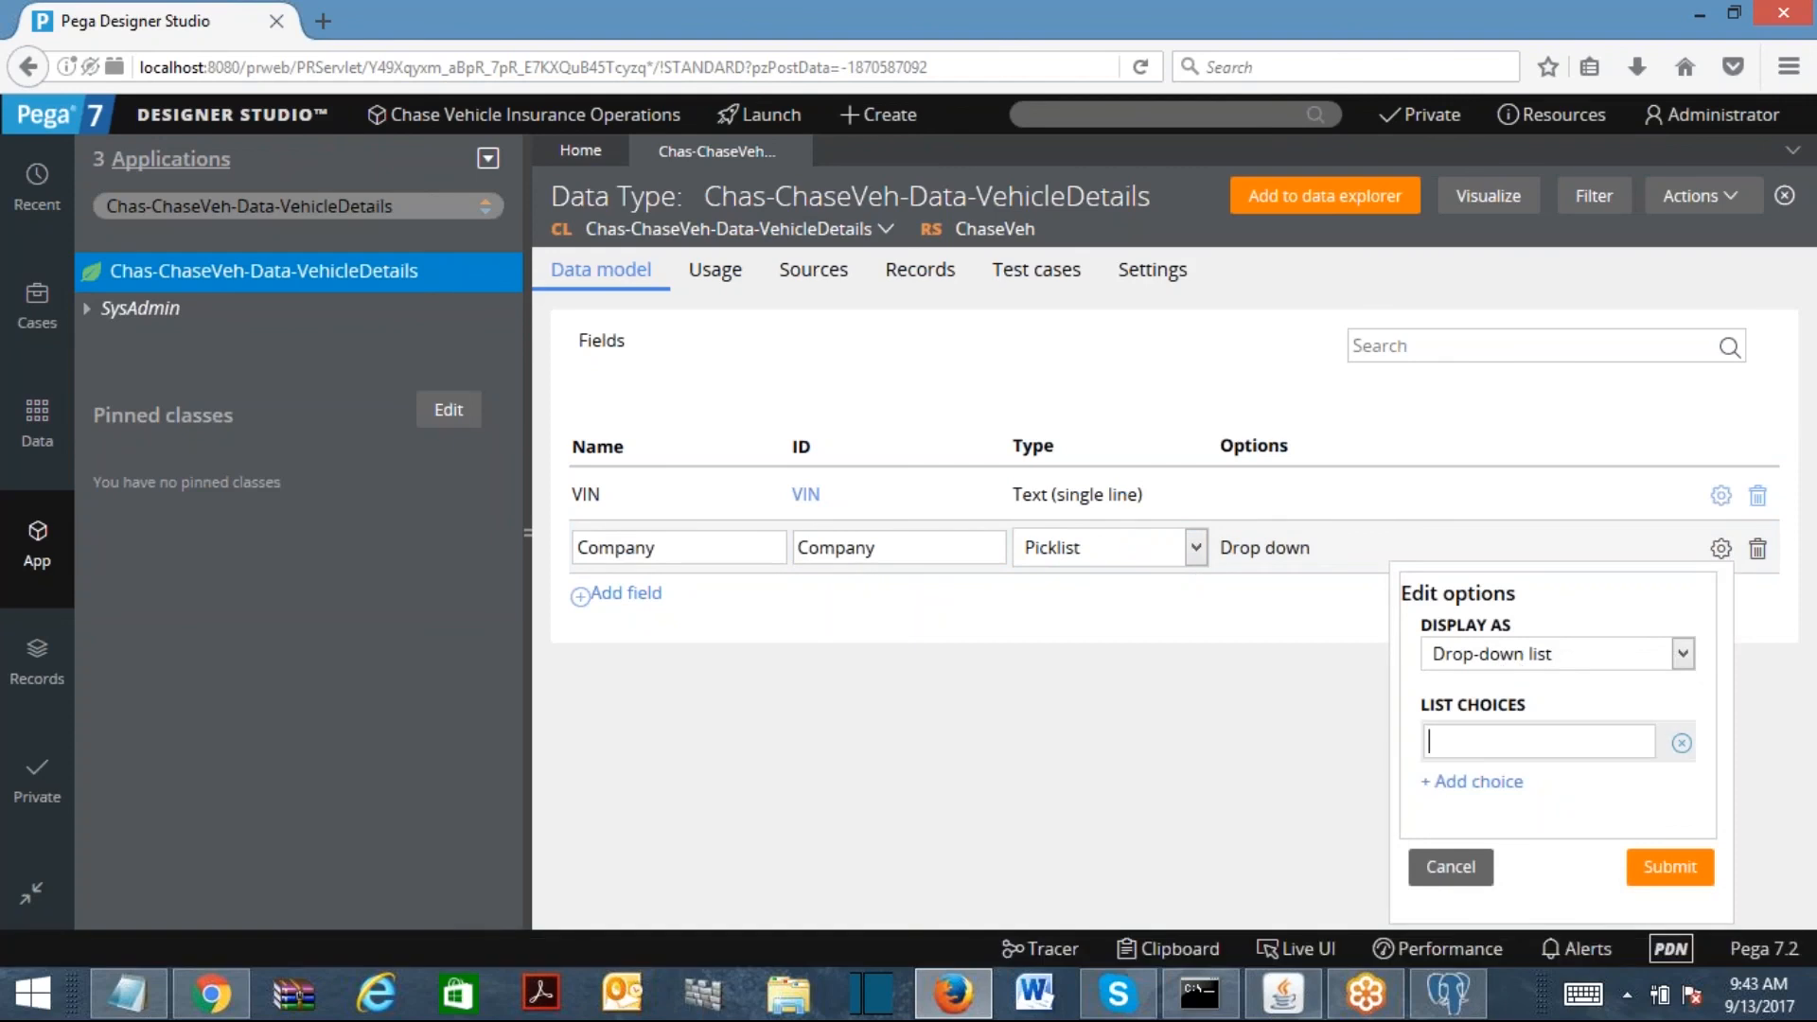
text(Select---)
key(BackSpace)
key(BackSpace)
key(BackSpace)
text(...)
Step: Add the choices TATA, AUDI and BENZE and submit the list
click(1500, 781)
text(TATA)
click(1473, 823)
text(AUDI)
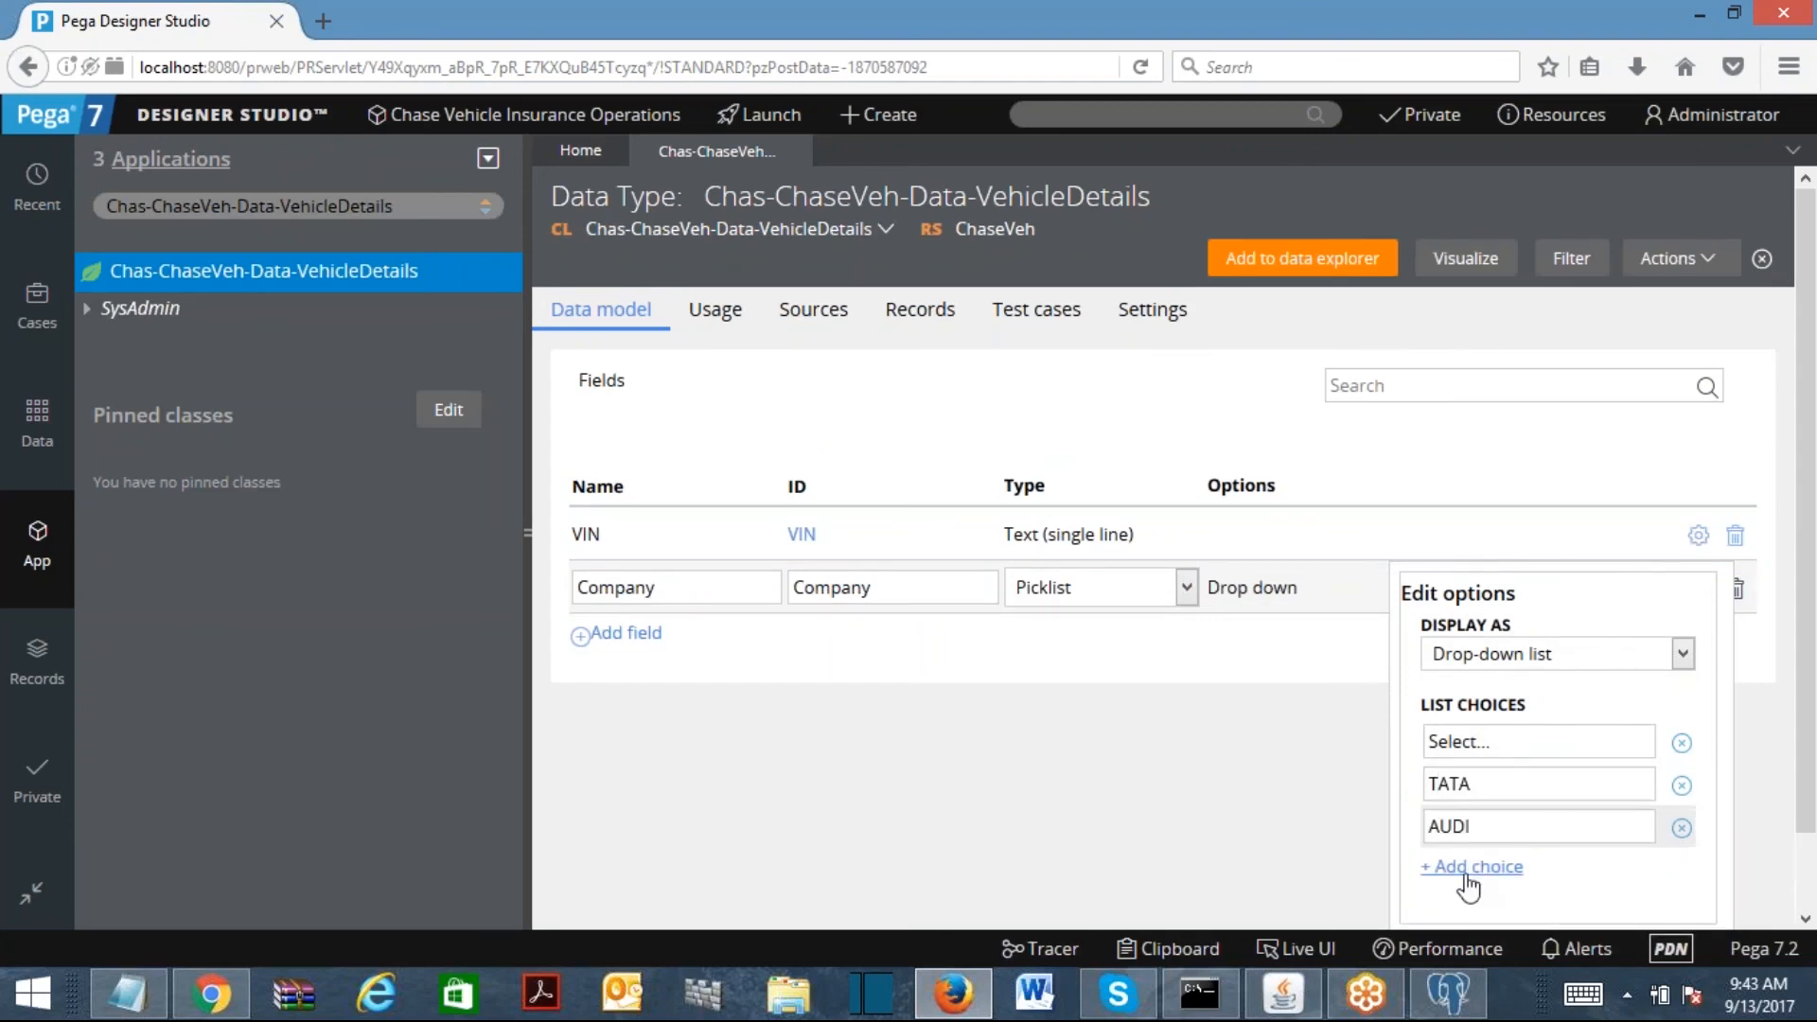
click(1467, 875)
text(BENZE)
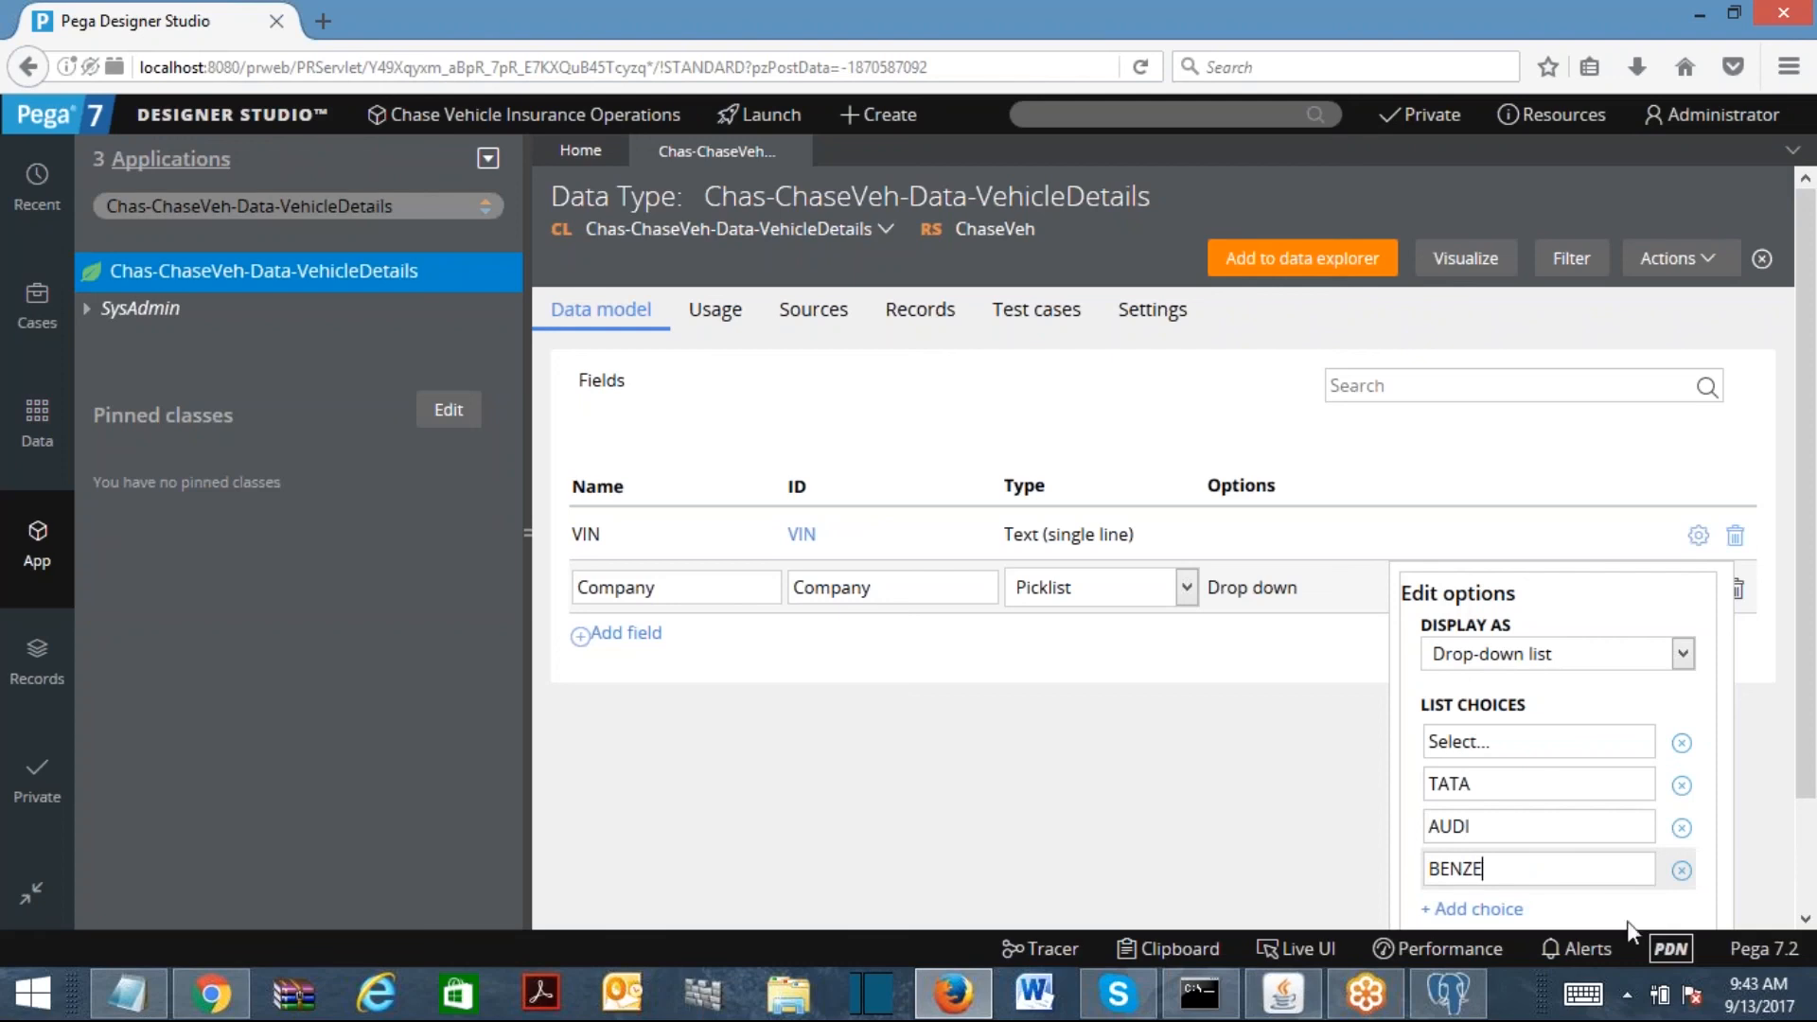
drag(1806, 729, 1815, 833)
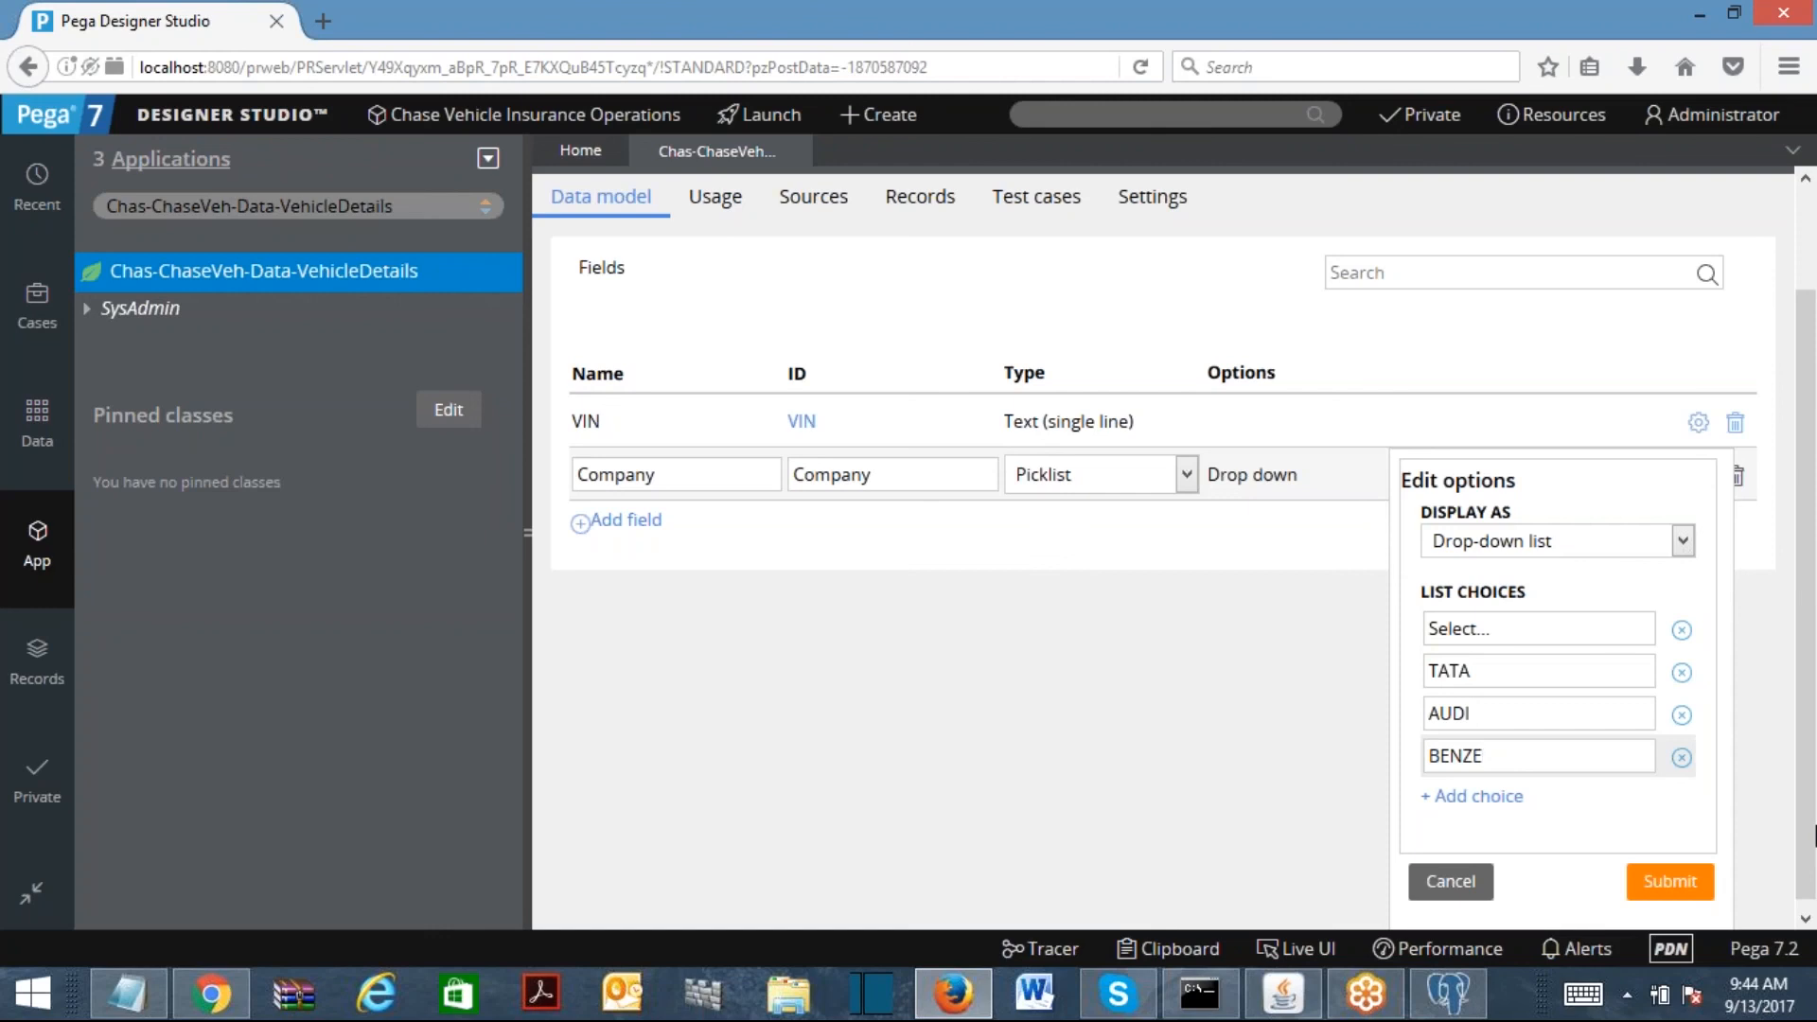
click(1667, 884)
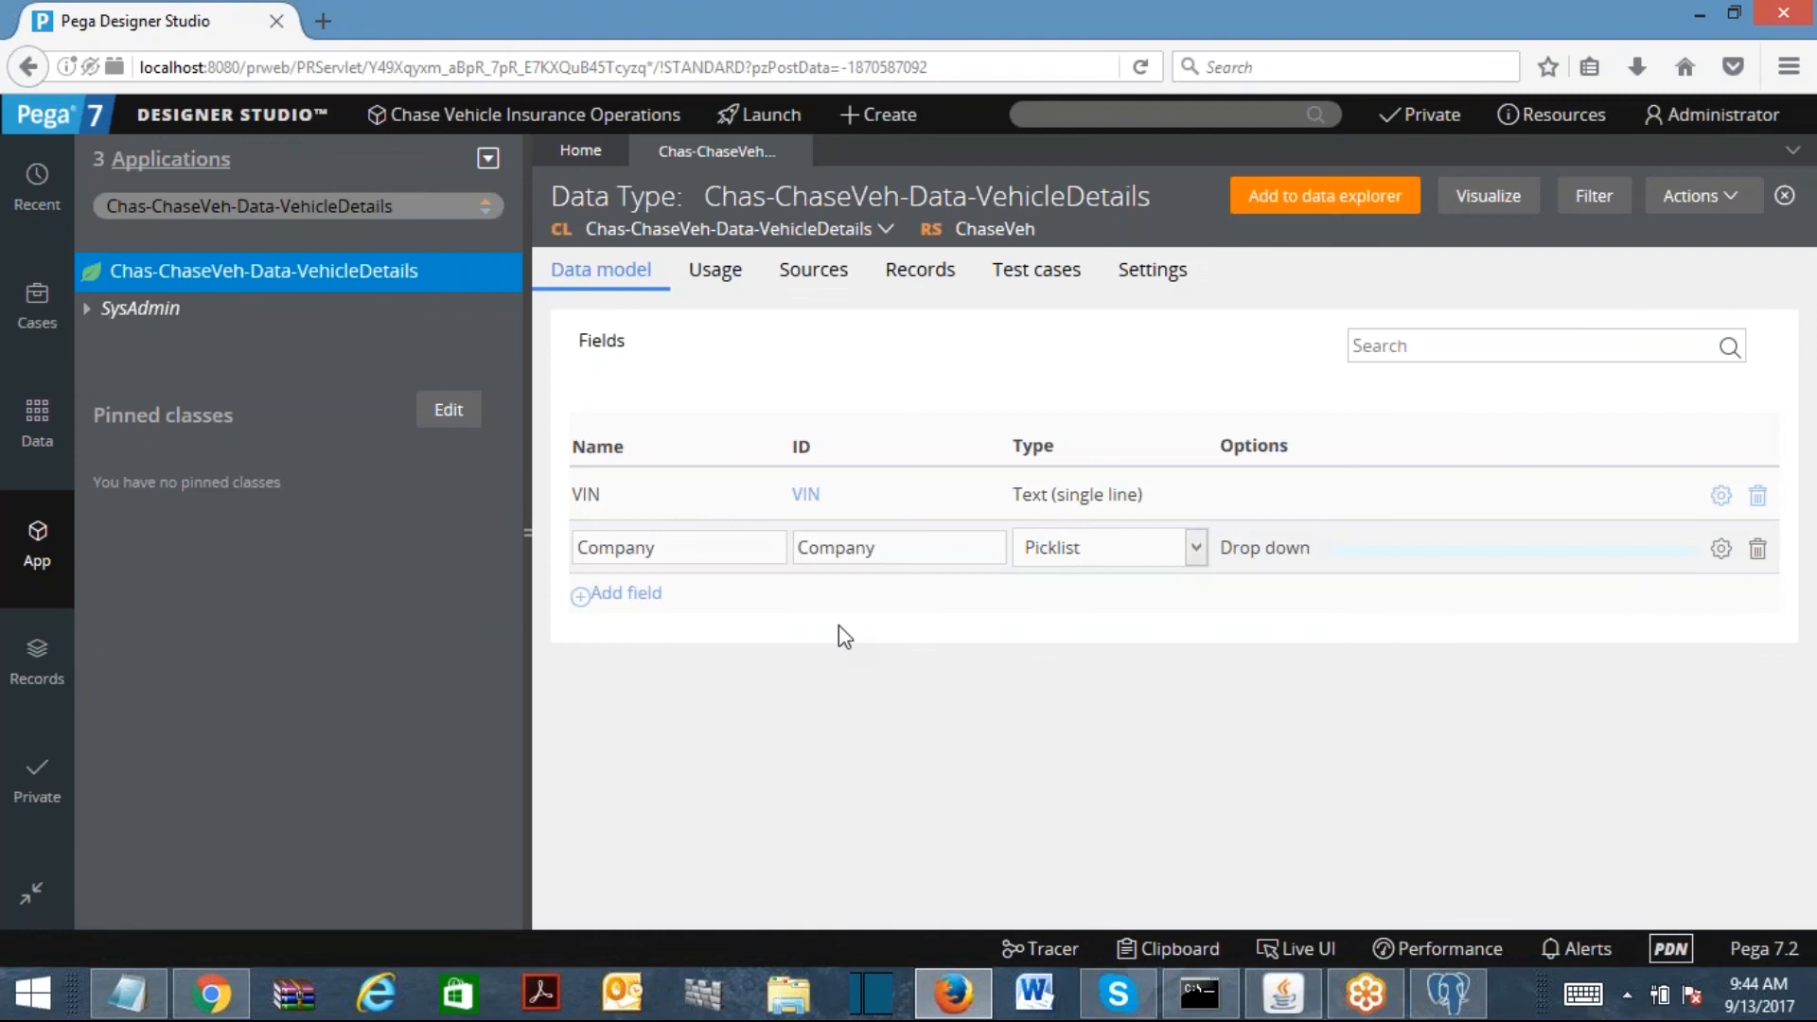
Step: Add a Model field to the VehicleDetails data model
click(658, 598)
text(Model)
click(857, 597)
Step: Add a Make Year field with type Integer
click(620, 649)
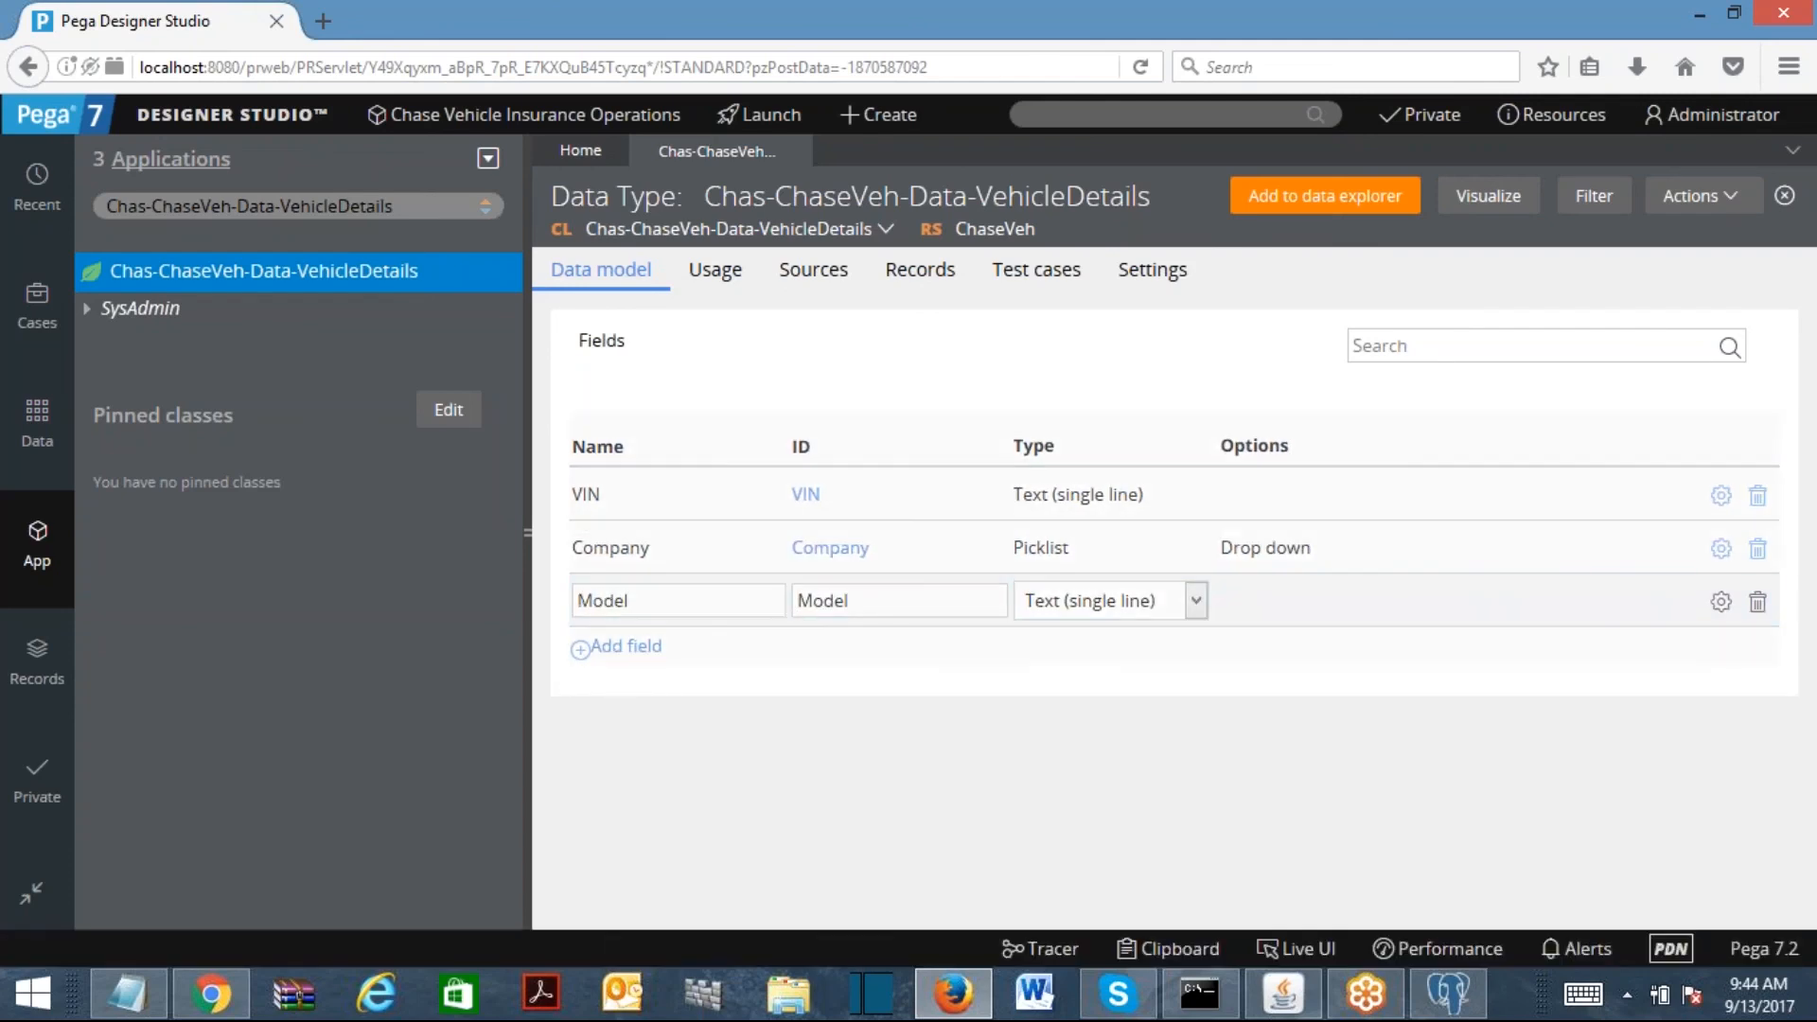
text(Ma)
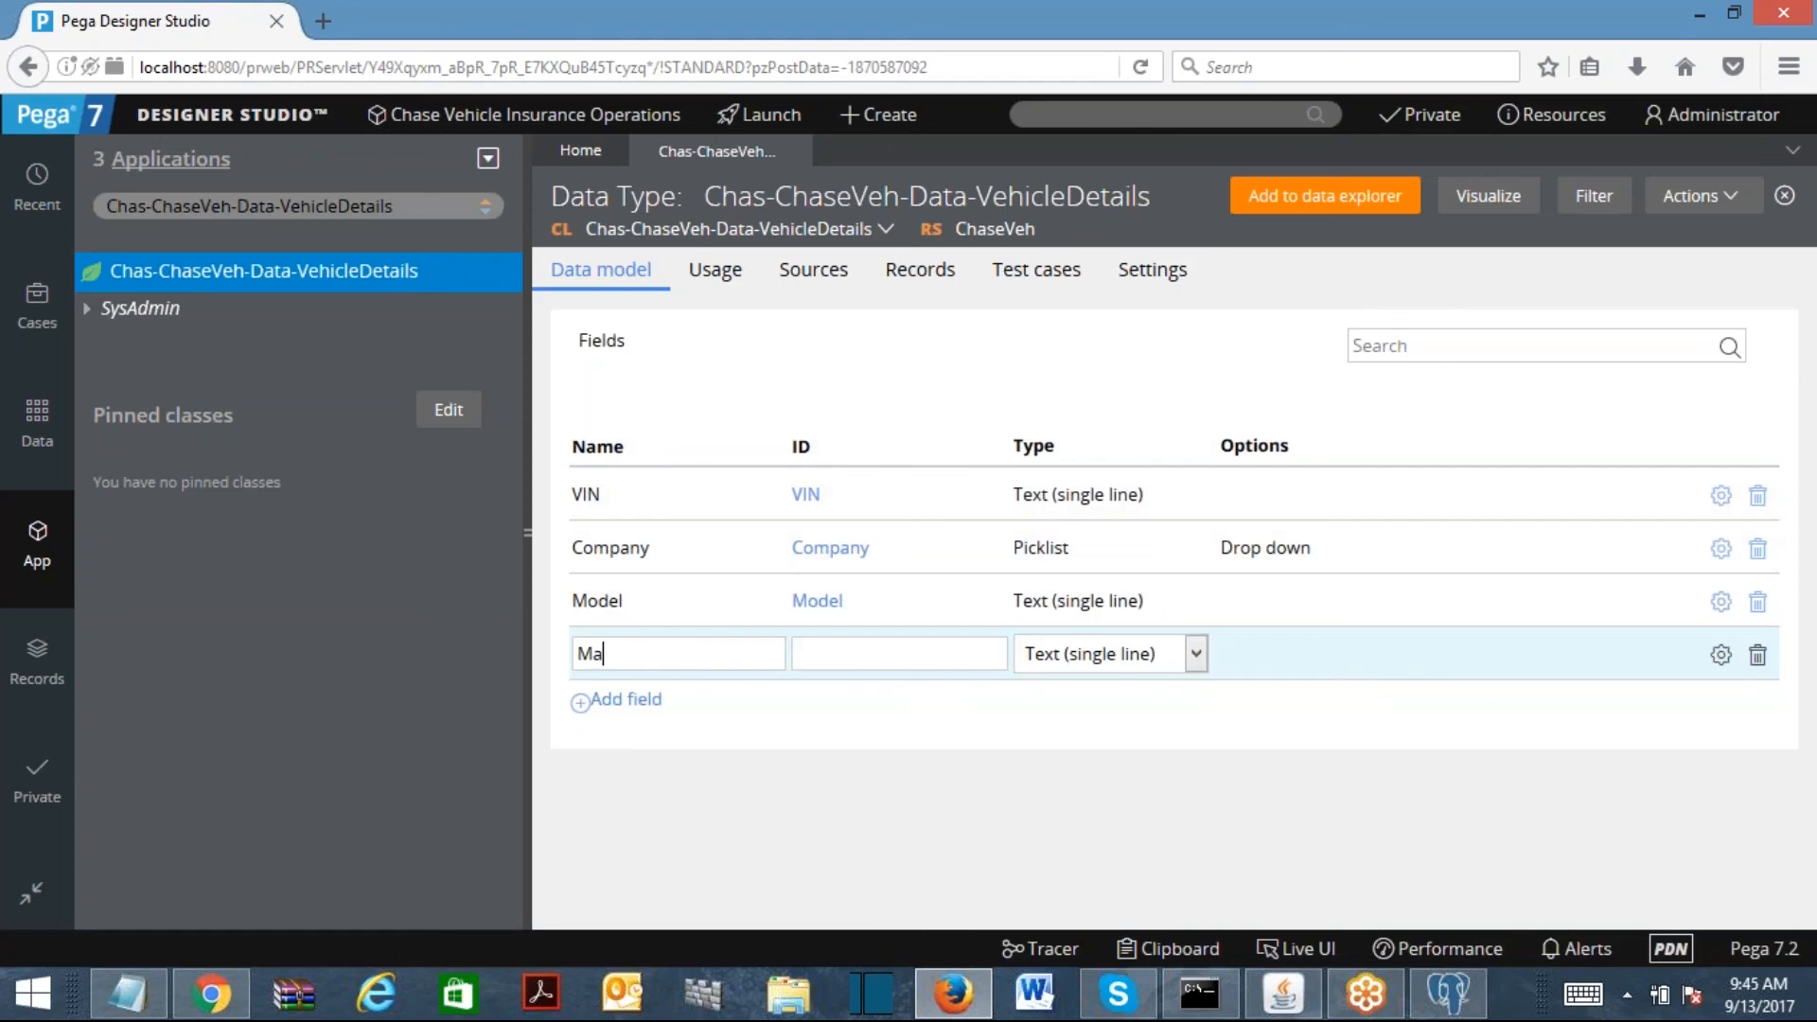
text(ke Year)
key(Tab)
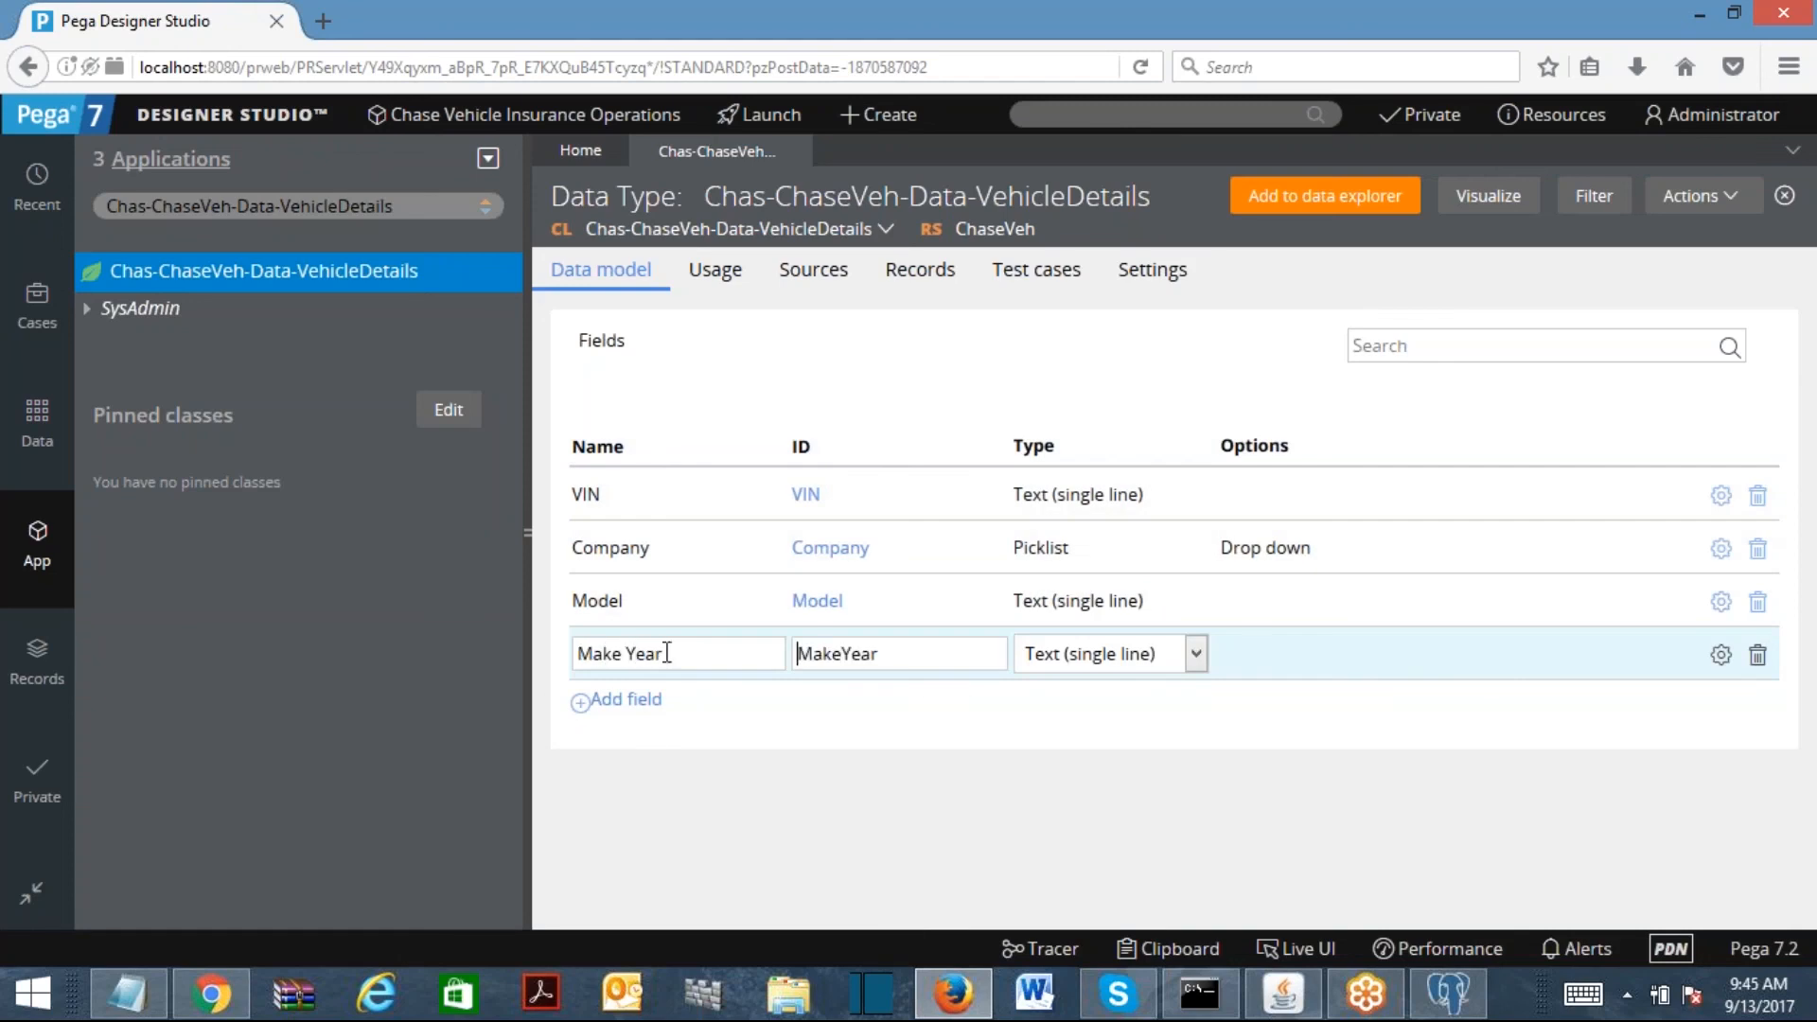
click(1103, 655)
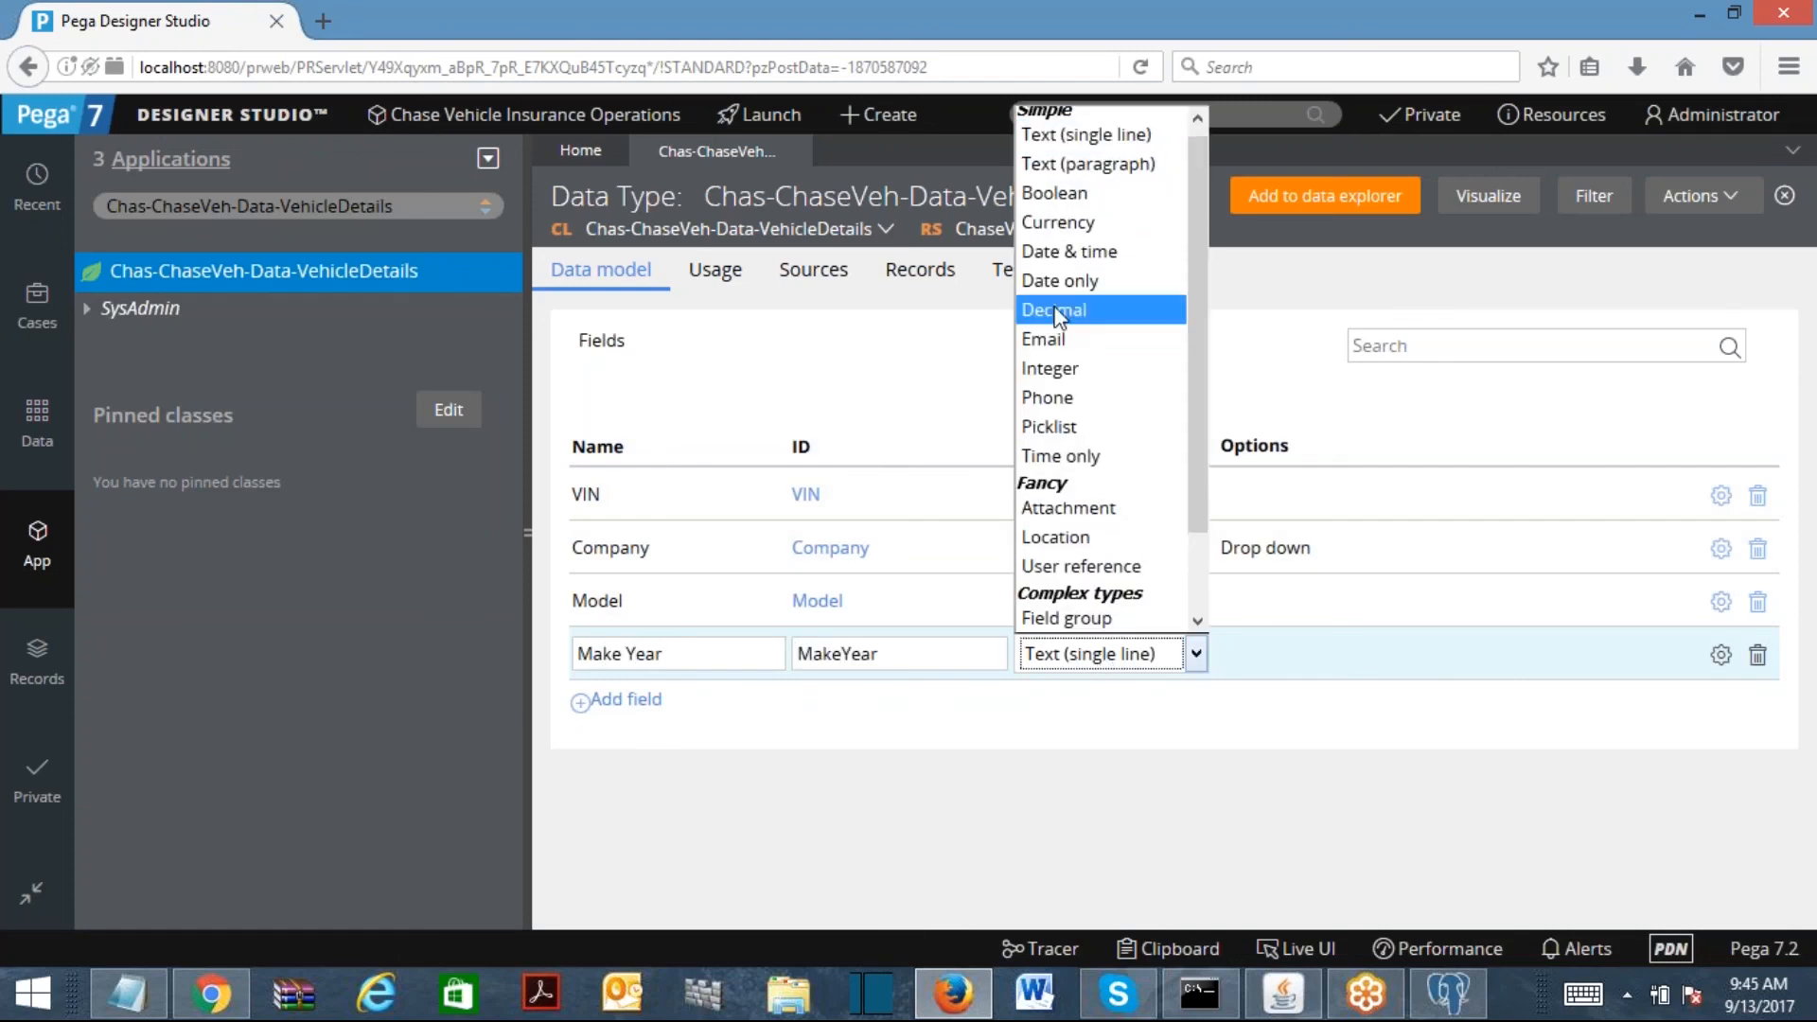
click(1057, 371)
Step: Add a Prior Insurance field row and bring up its type choices
click(615, 700)
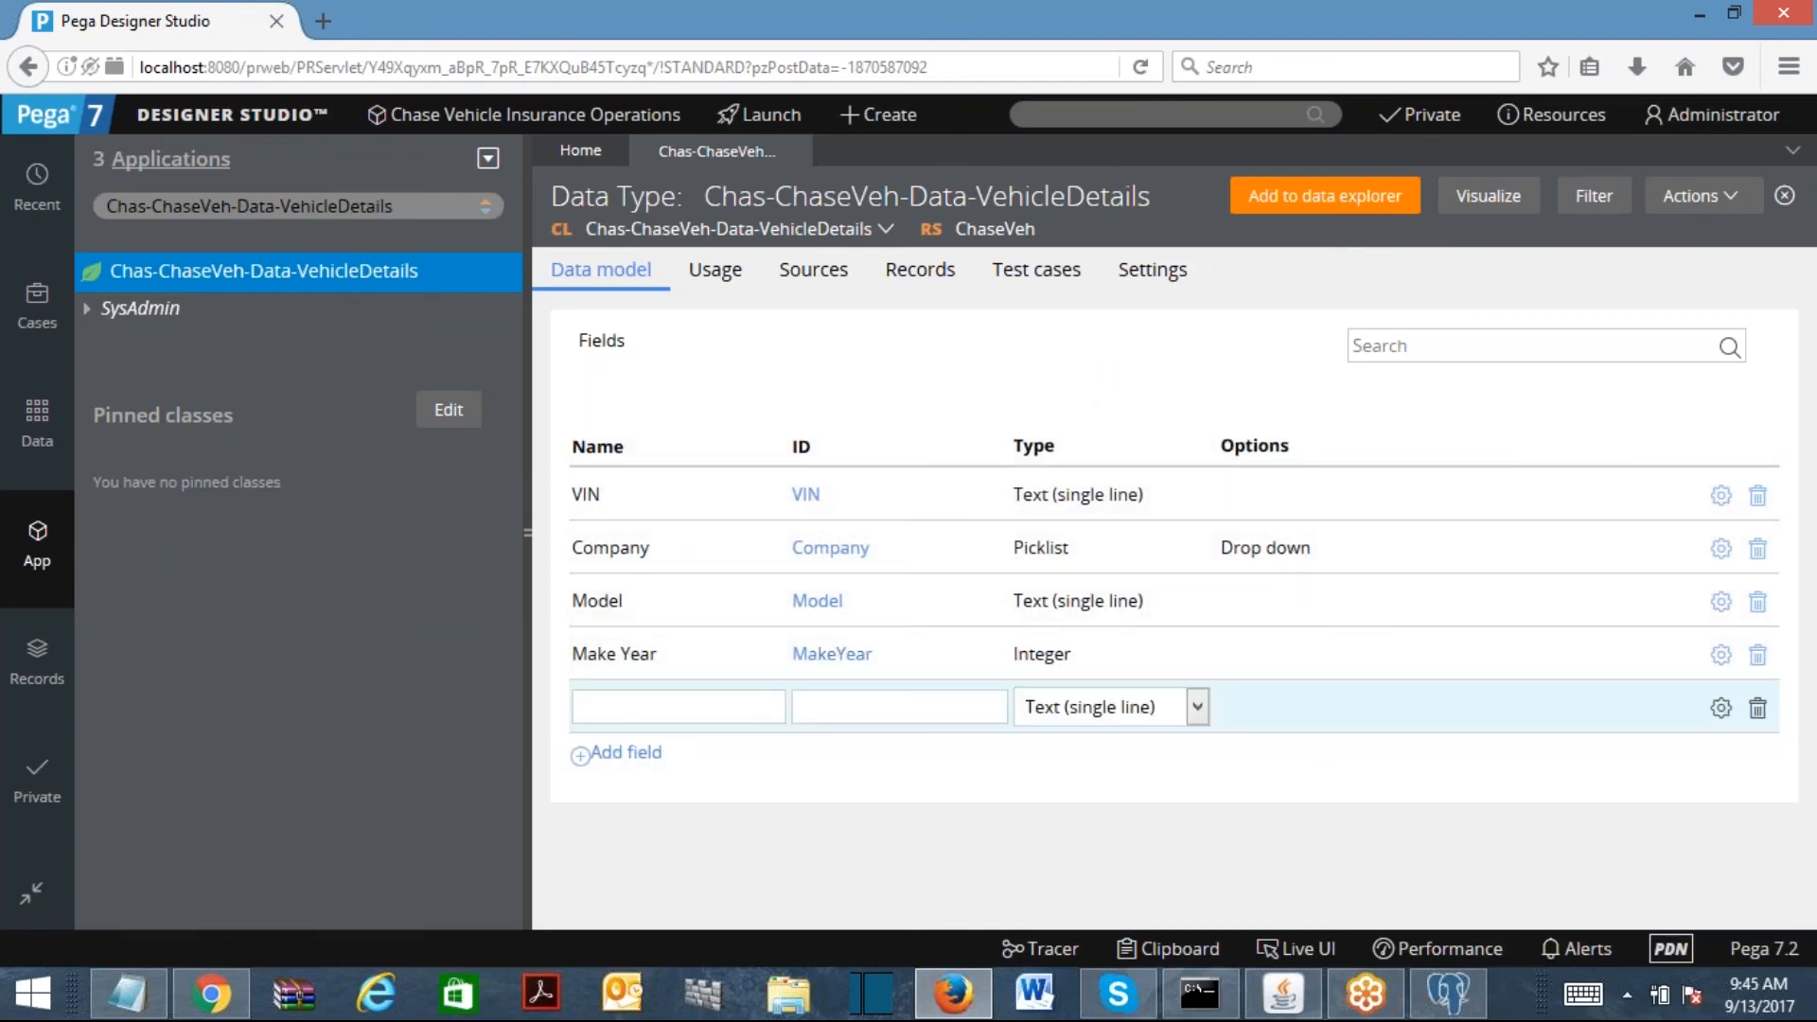
text(Prior Insurance)
key(Tab)
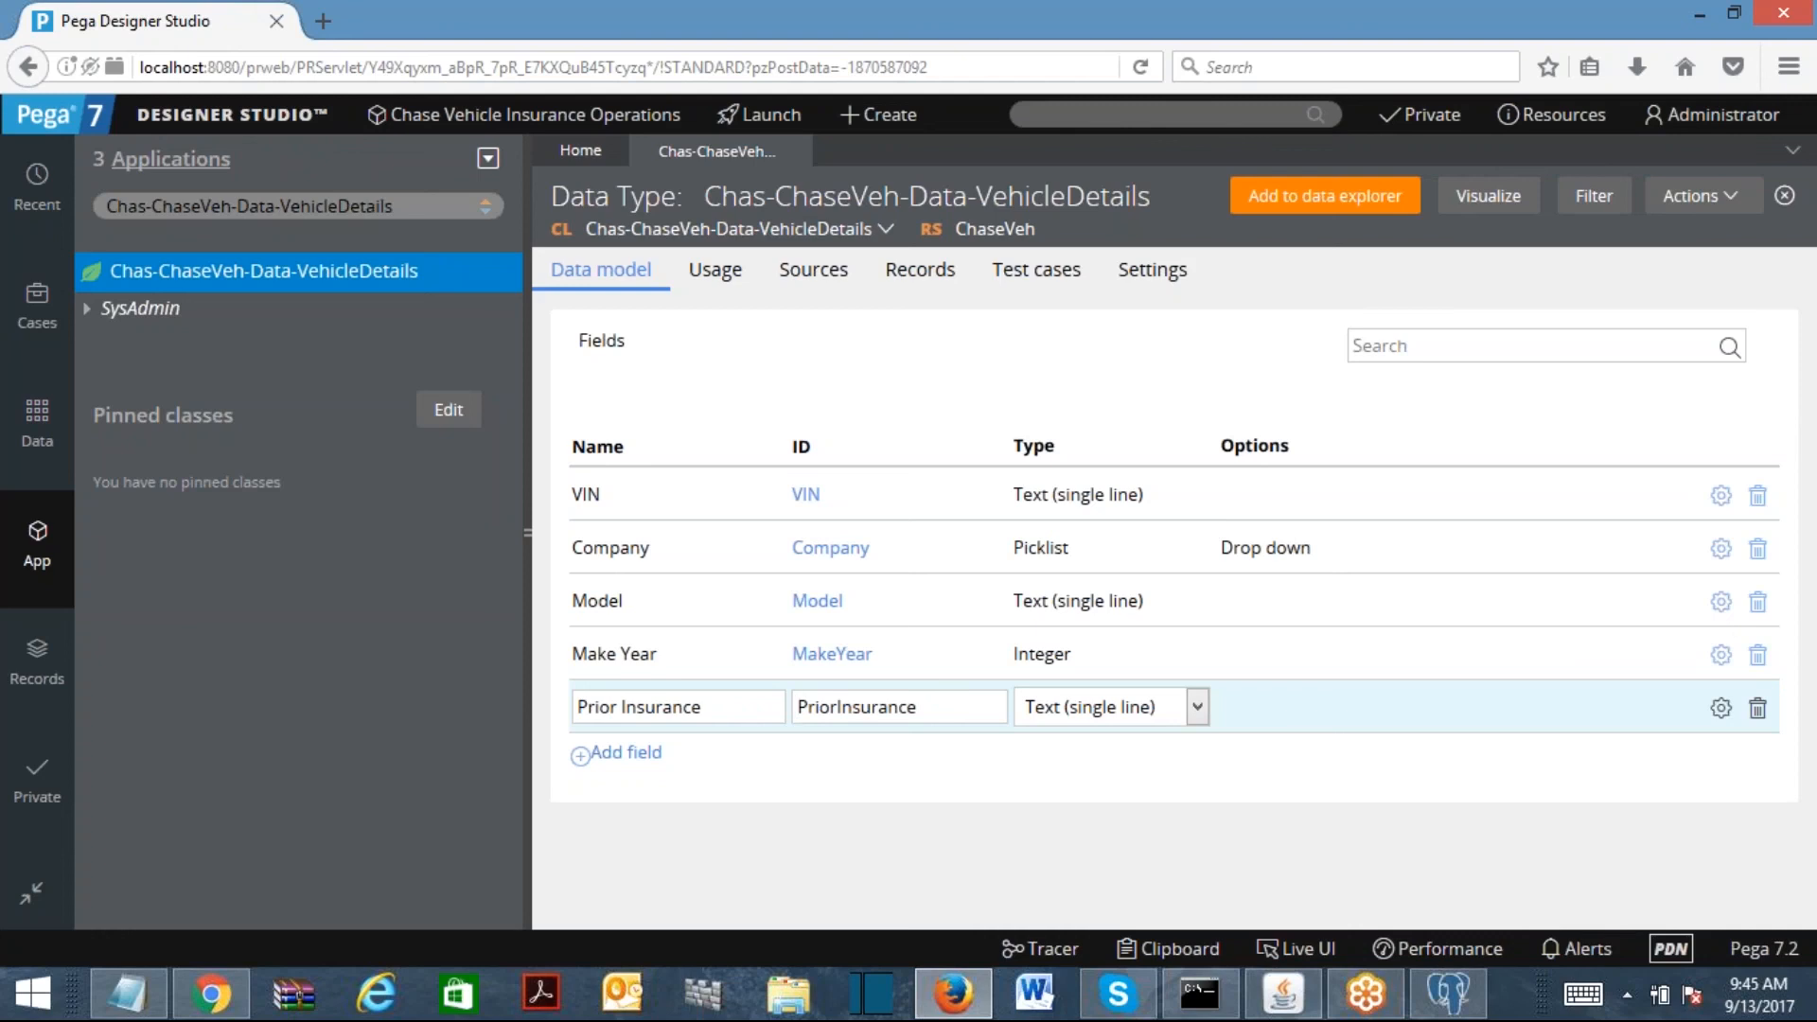
click(1076, 723)
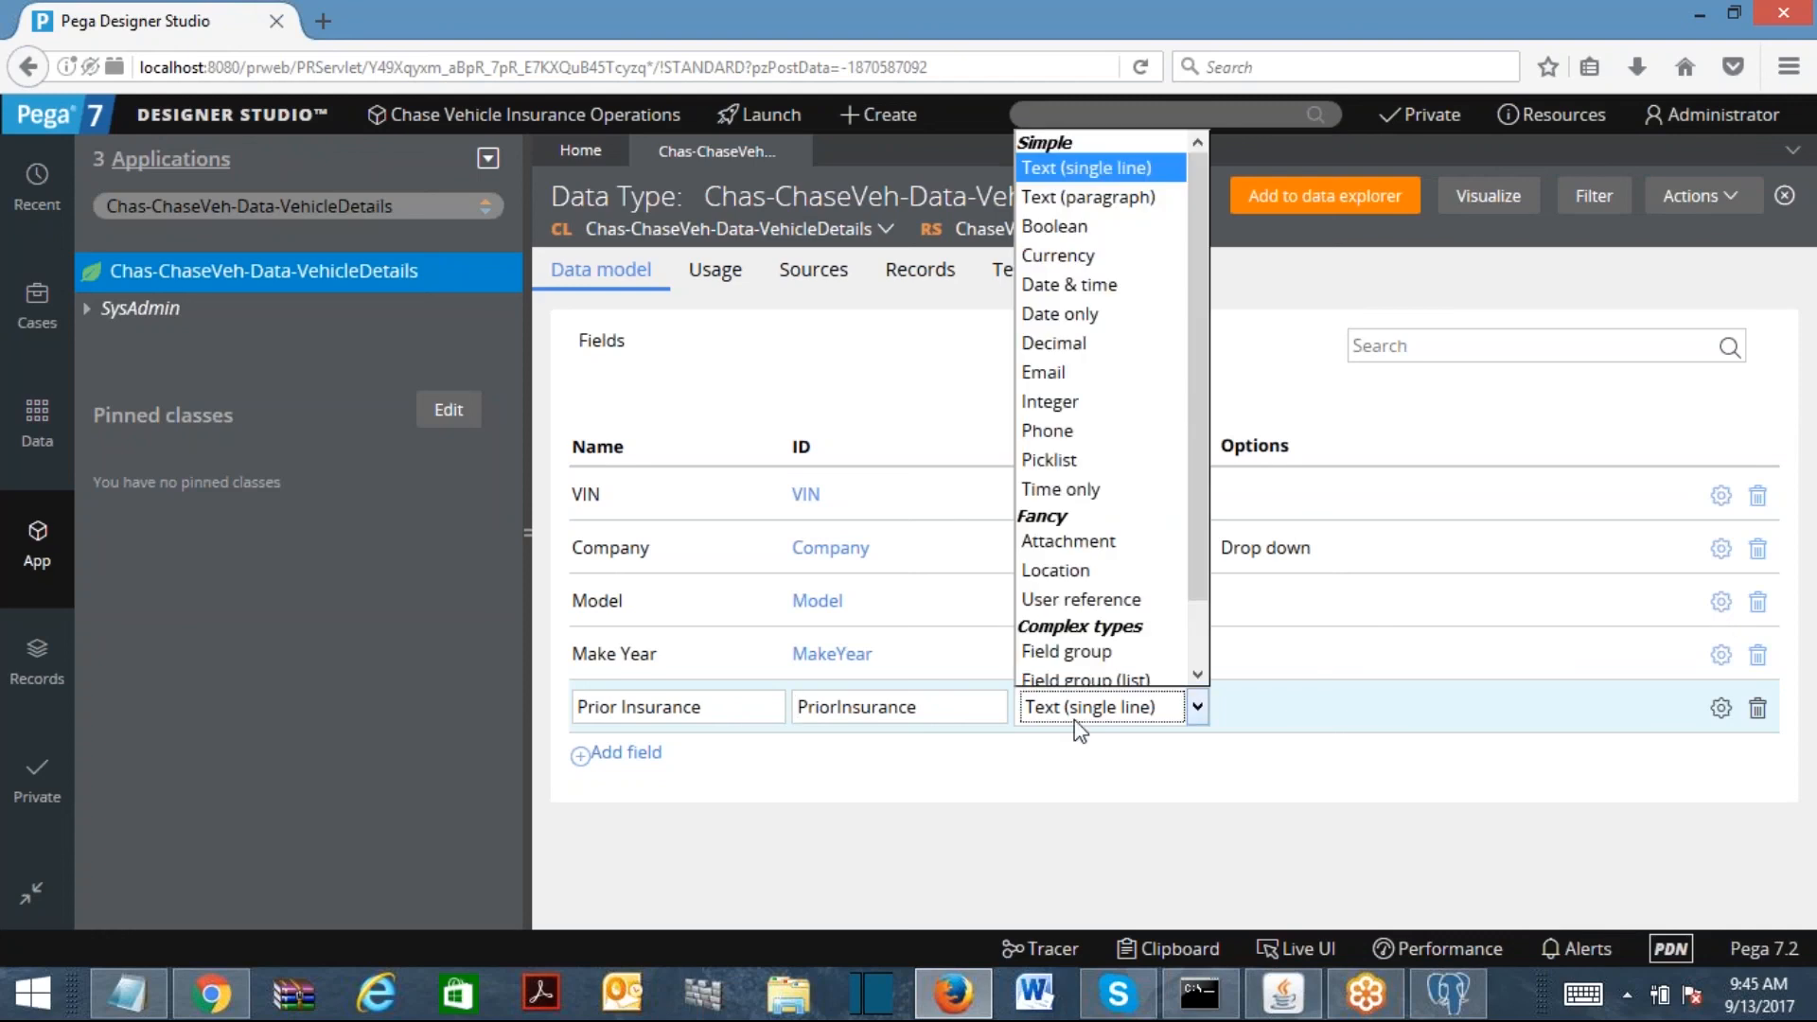
Step: Make Prior Insurance a Picklist displayed as radio buttons
click(1093, 461)
click(1720, 708)
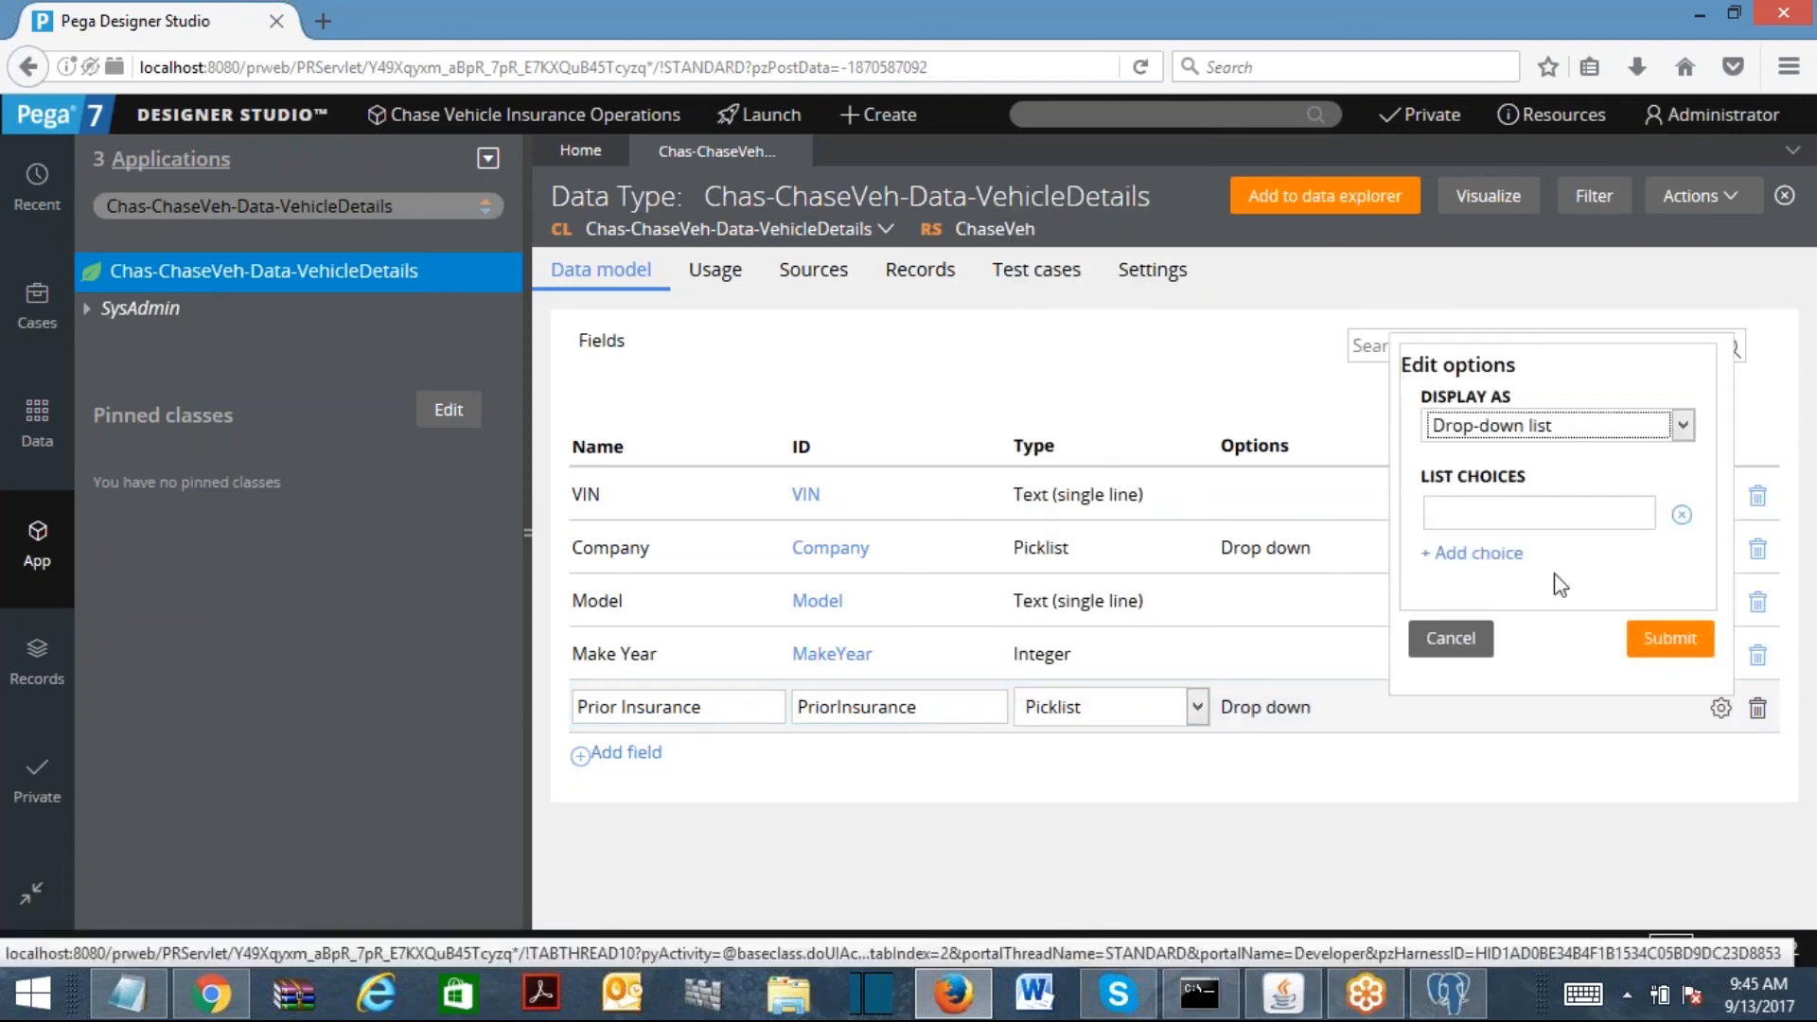
click(1566, 426)
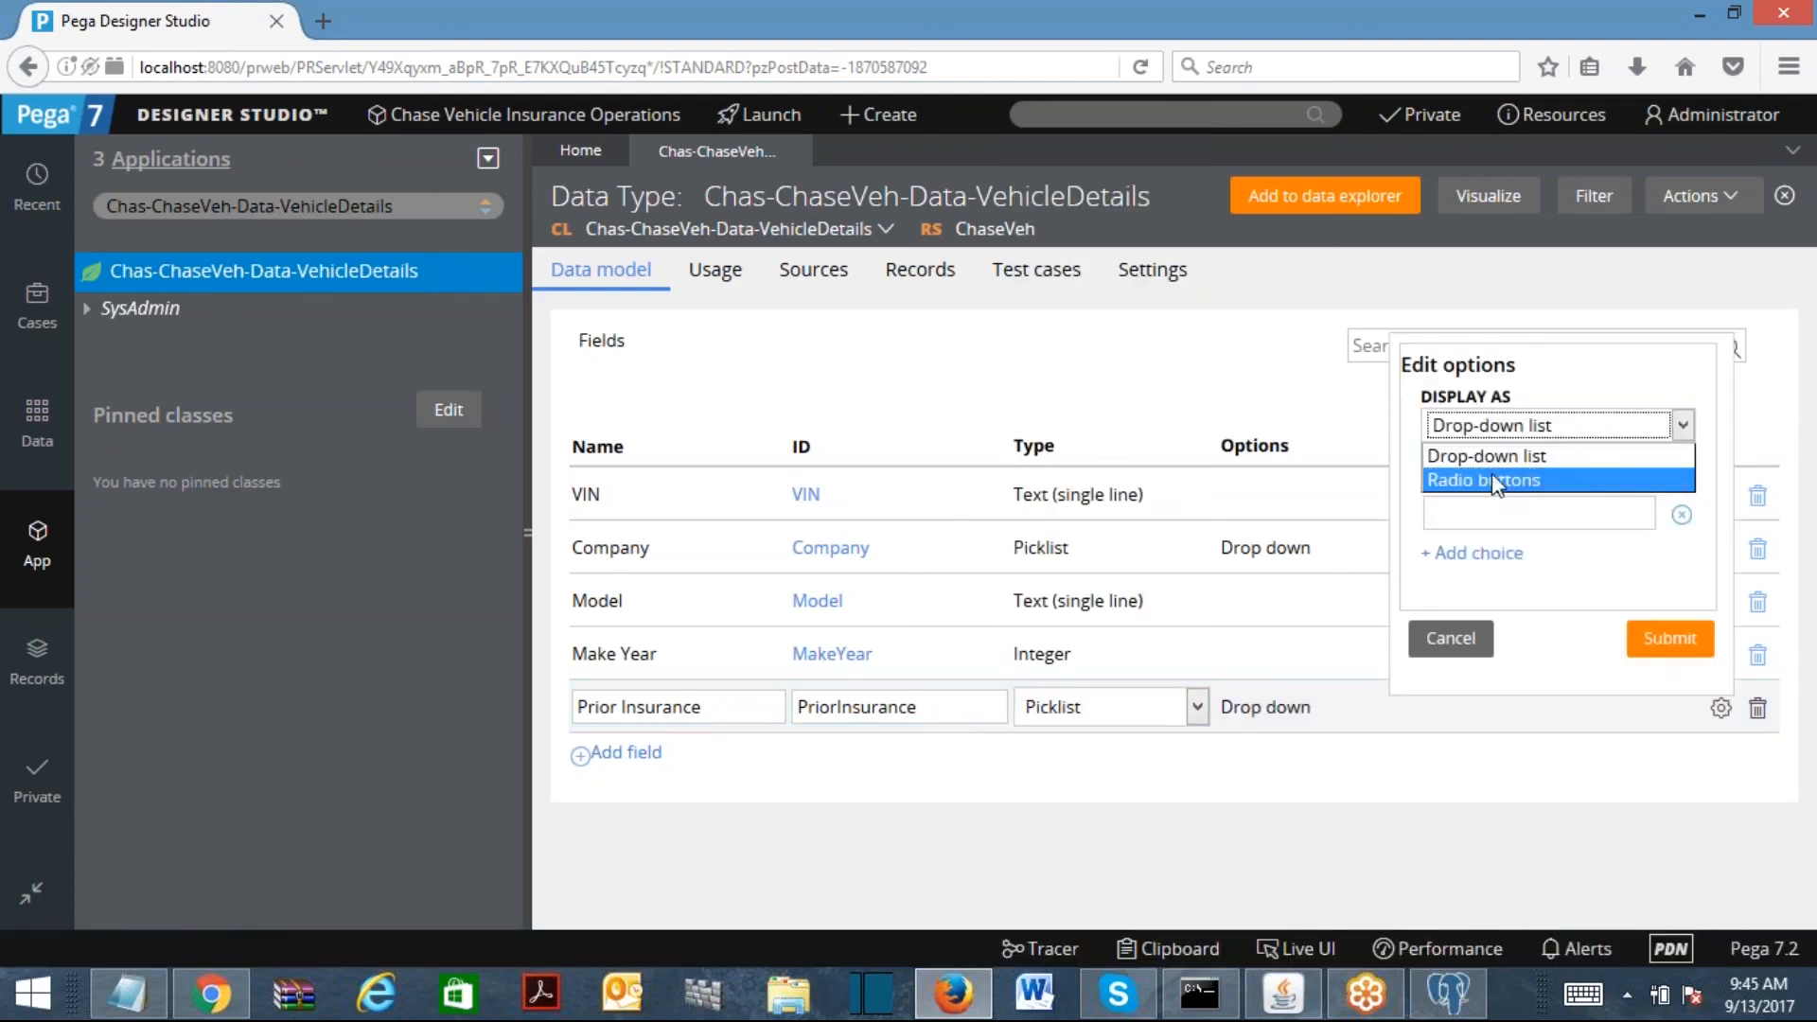
click(1492, 478)
Step: Enter Yes and No as the Prior Insurance choices
click(1506, 516)
text(Yes)
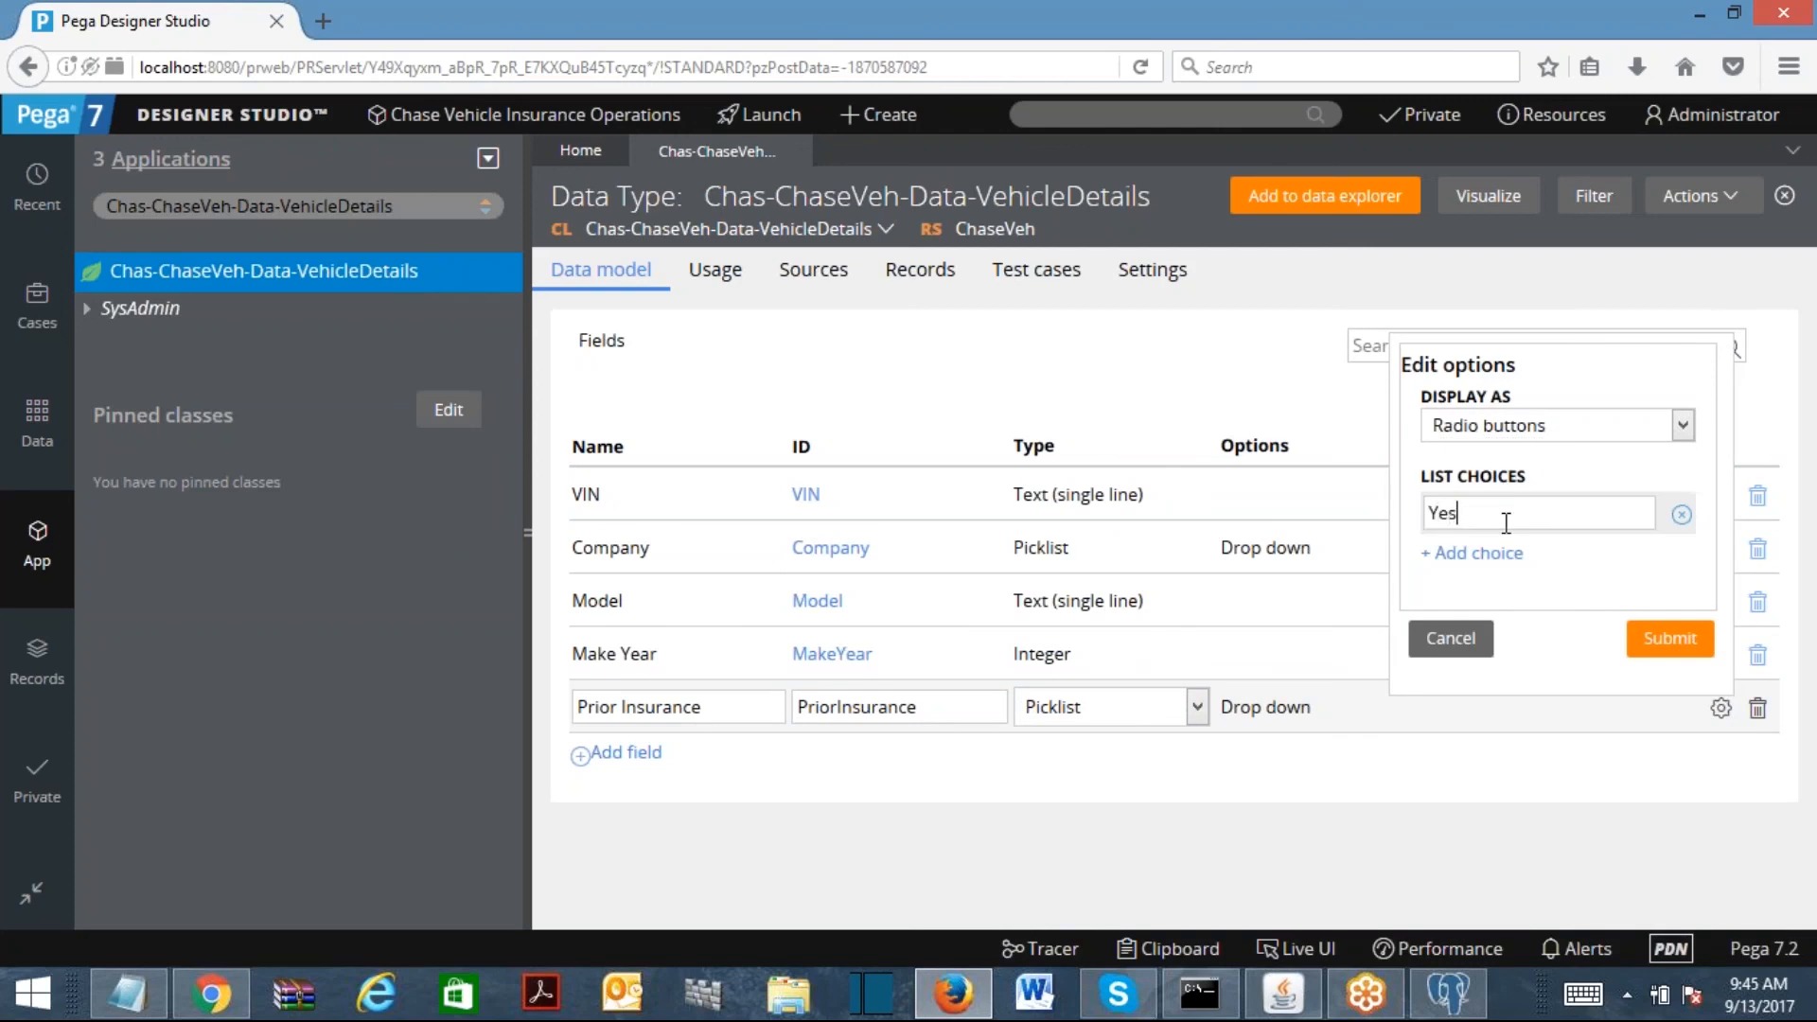
click(1474, 554)
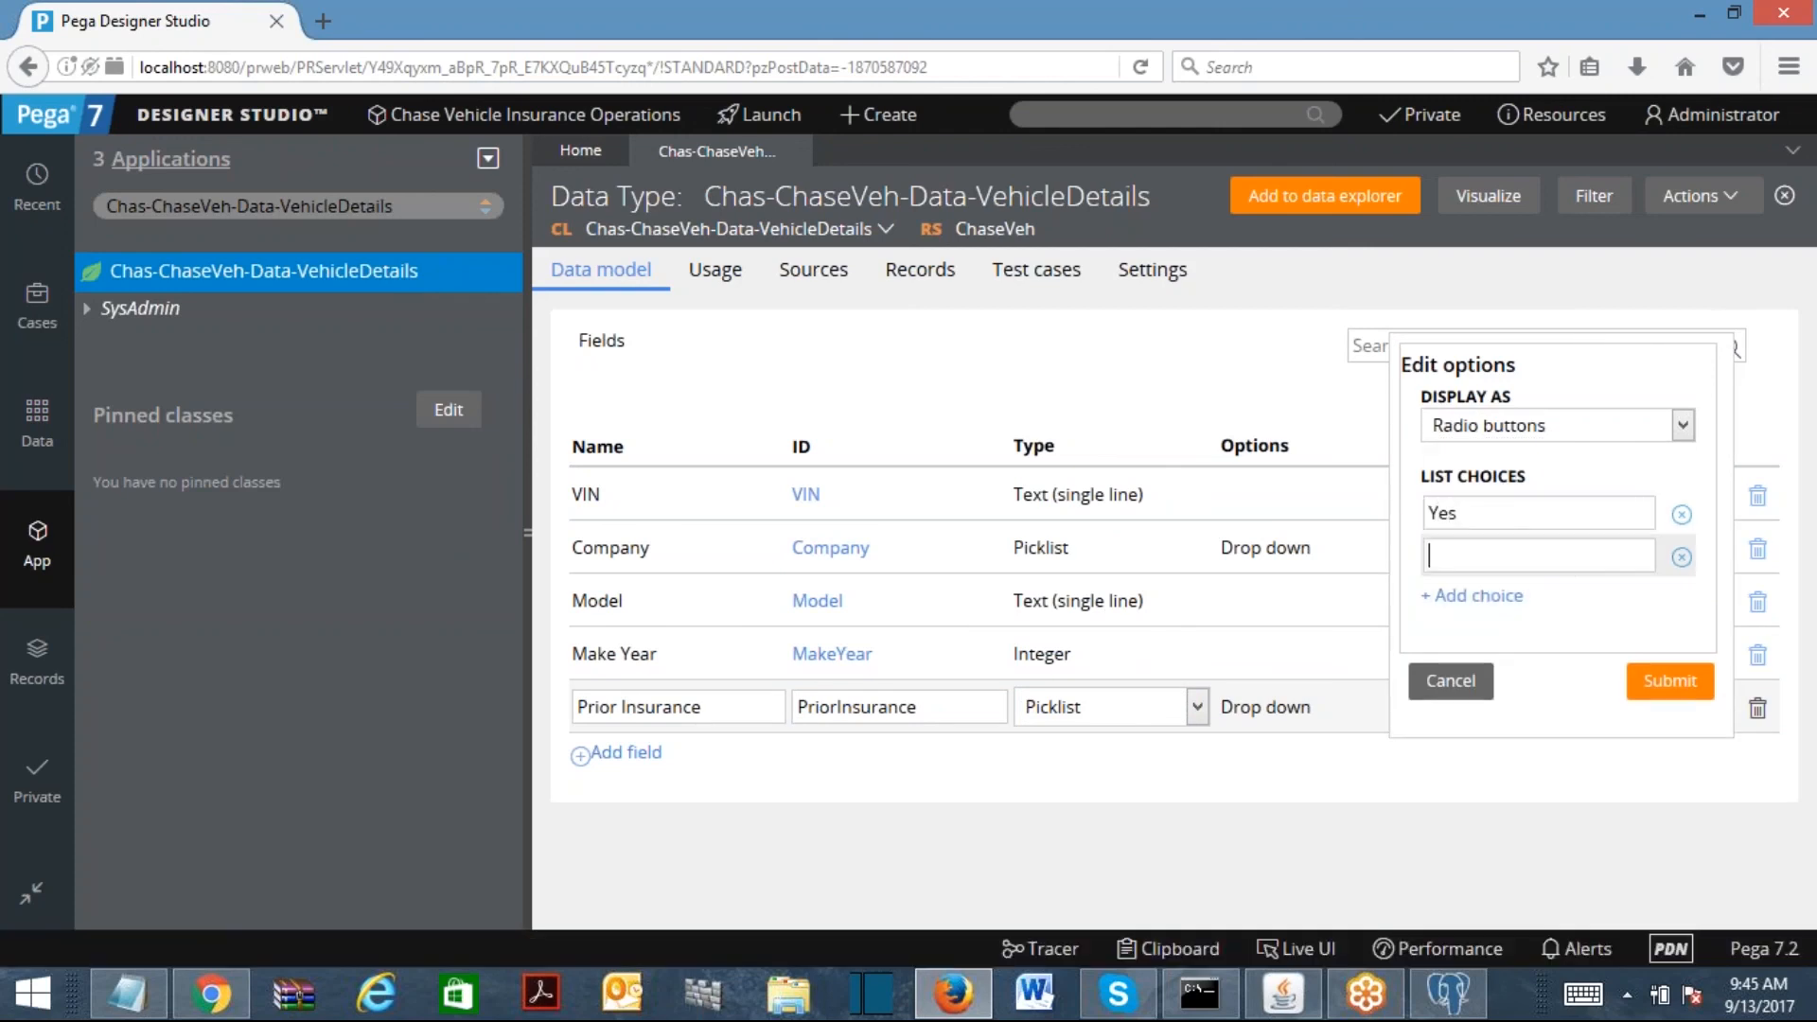
text(No)
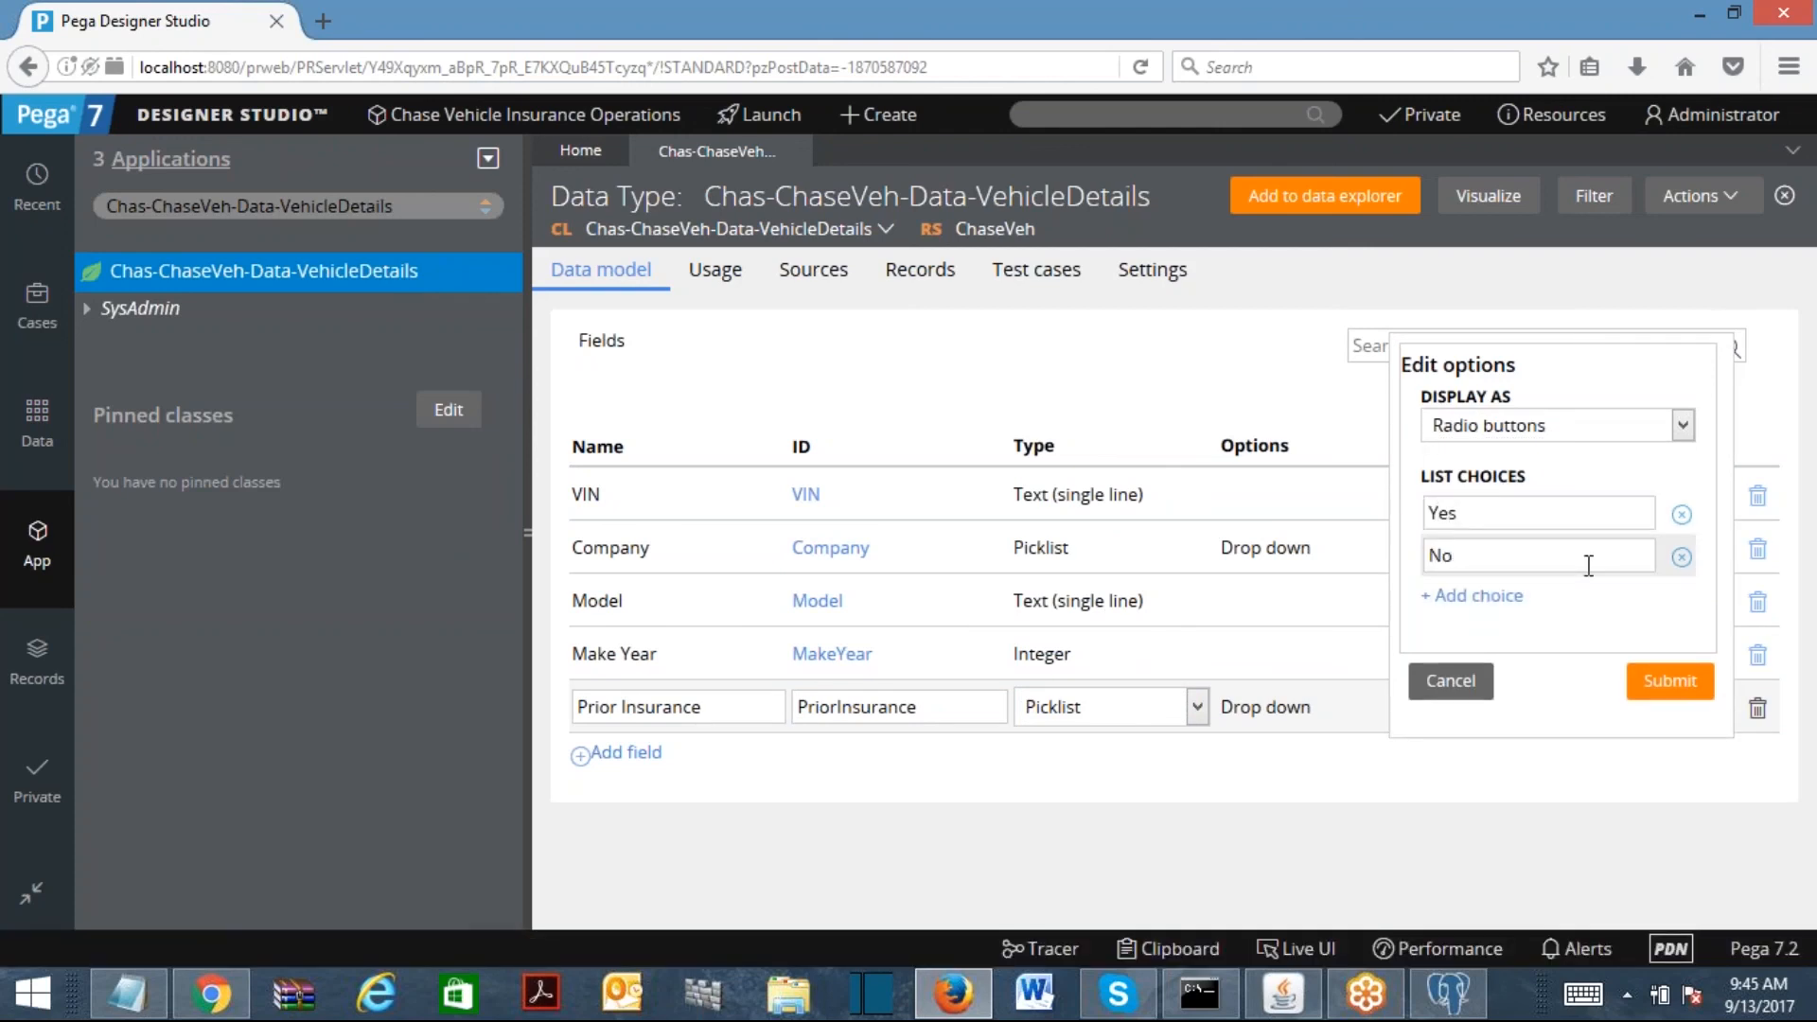
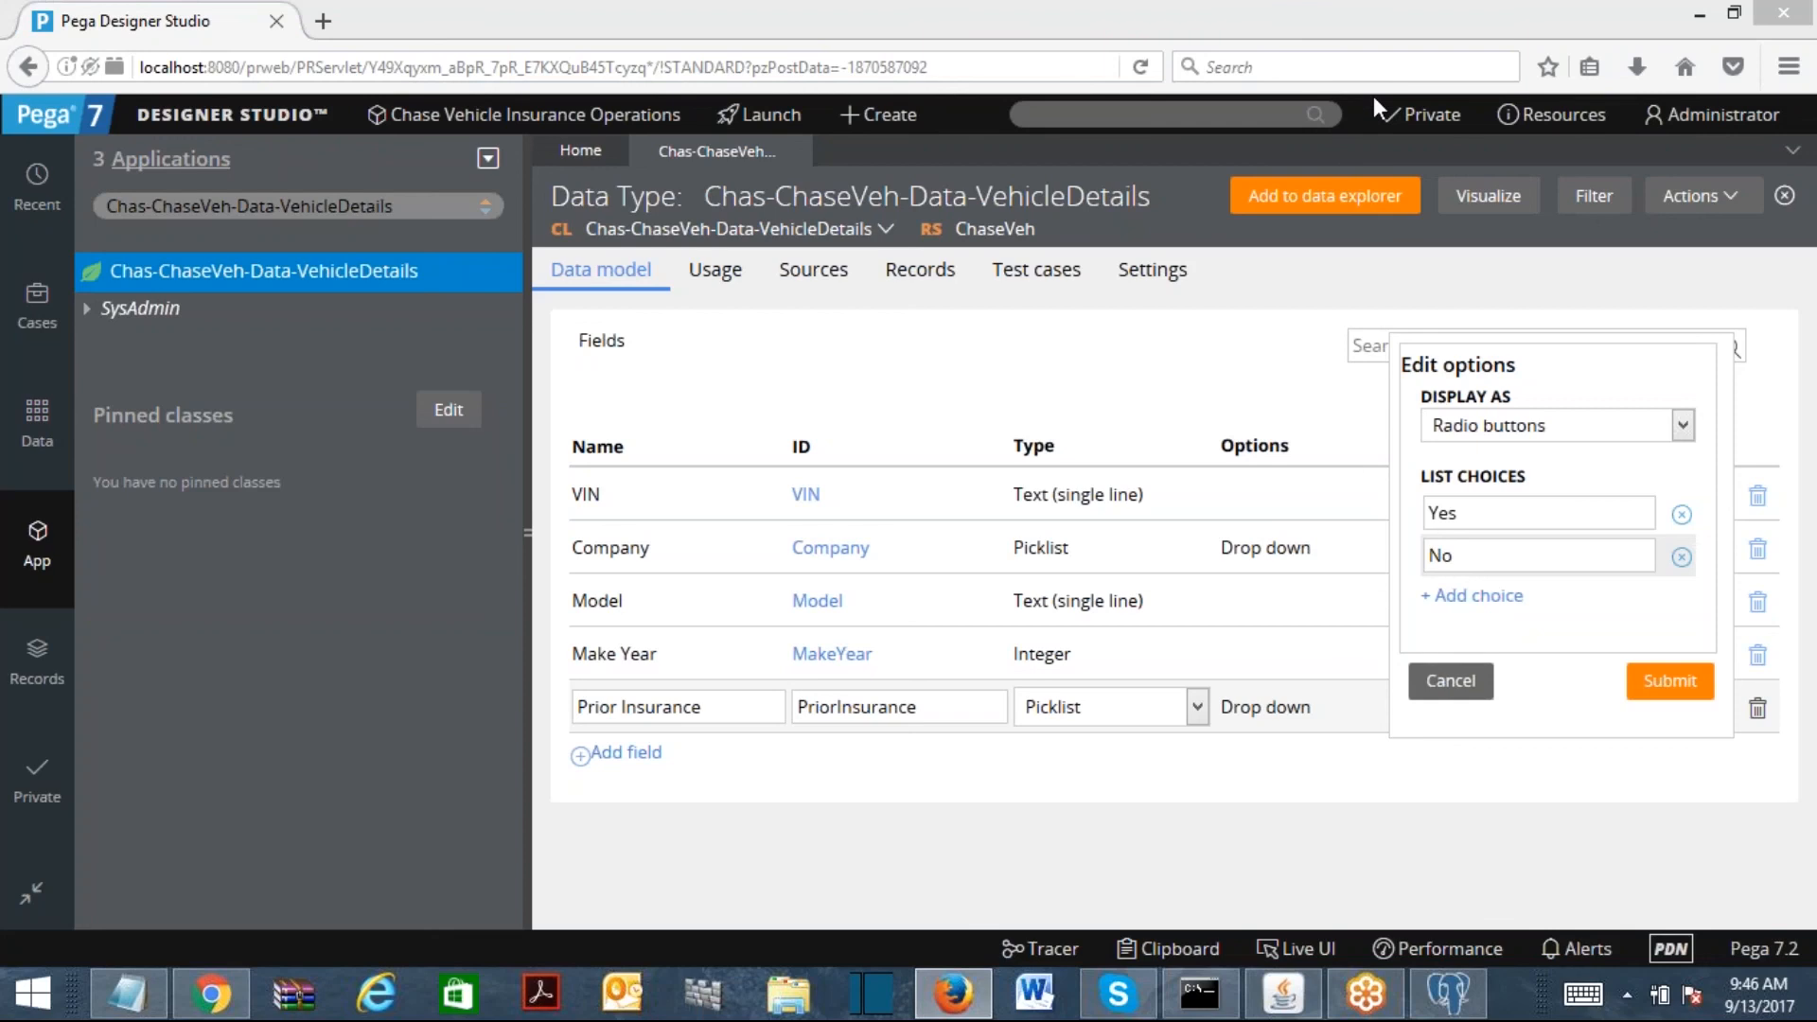
Step: Check the Yes and No choices and submit the Prior Insurance radio-button options
click(1518, 556)
click(1496, 522)
click(1484, 558)
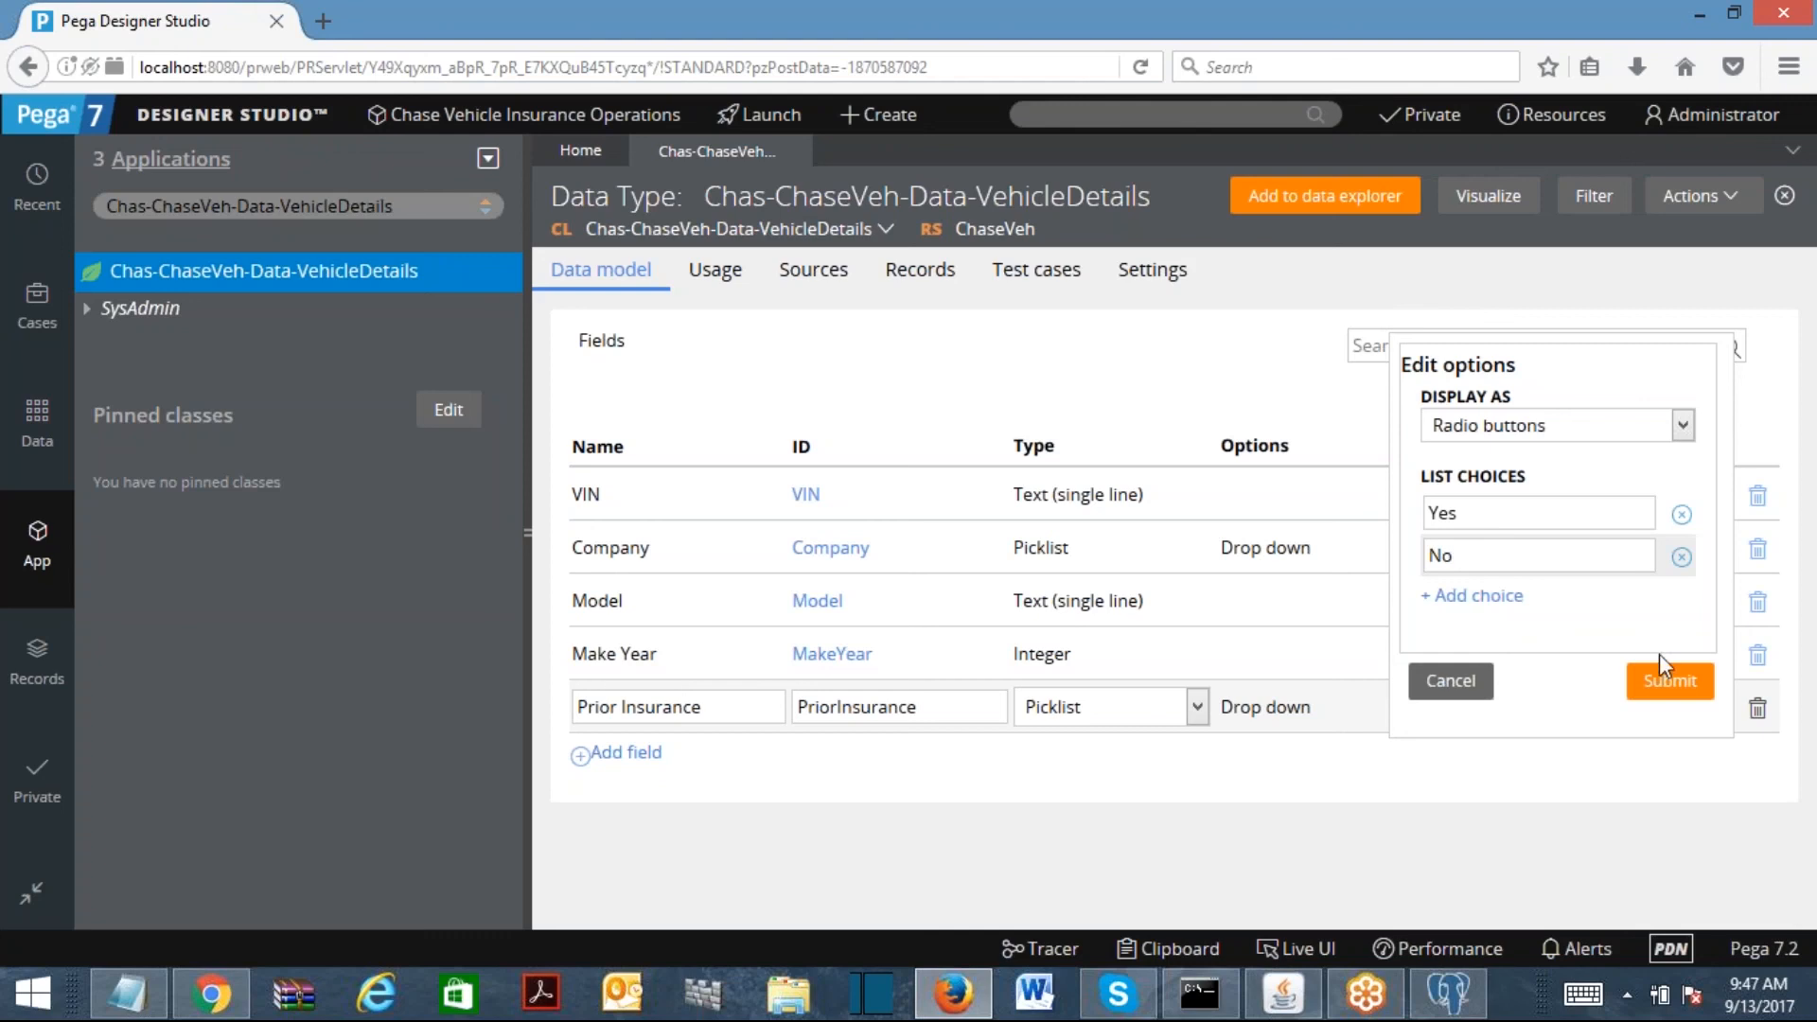
click(1683, 700)
Step: Add Prior Insurer and Other Insurer text fields to VehicleDetails, then close the data type
click(611, 761)
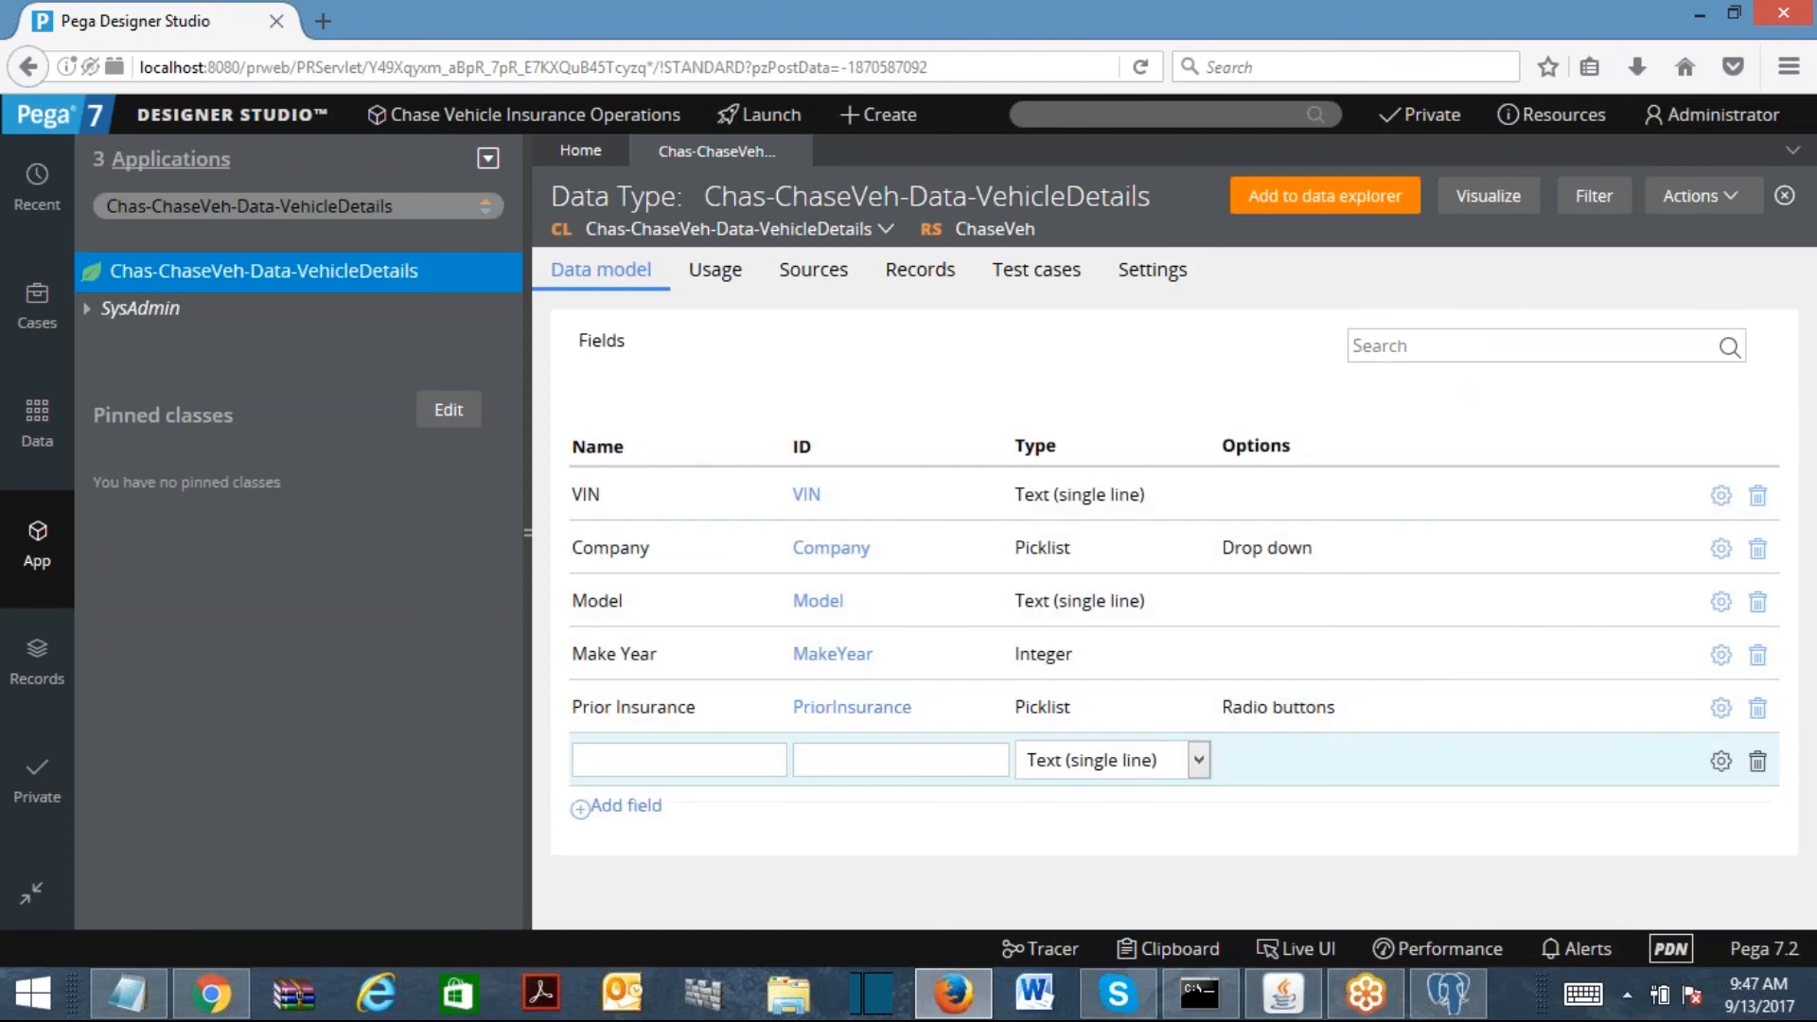
text(Prior Insurer)
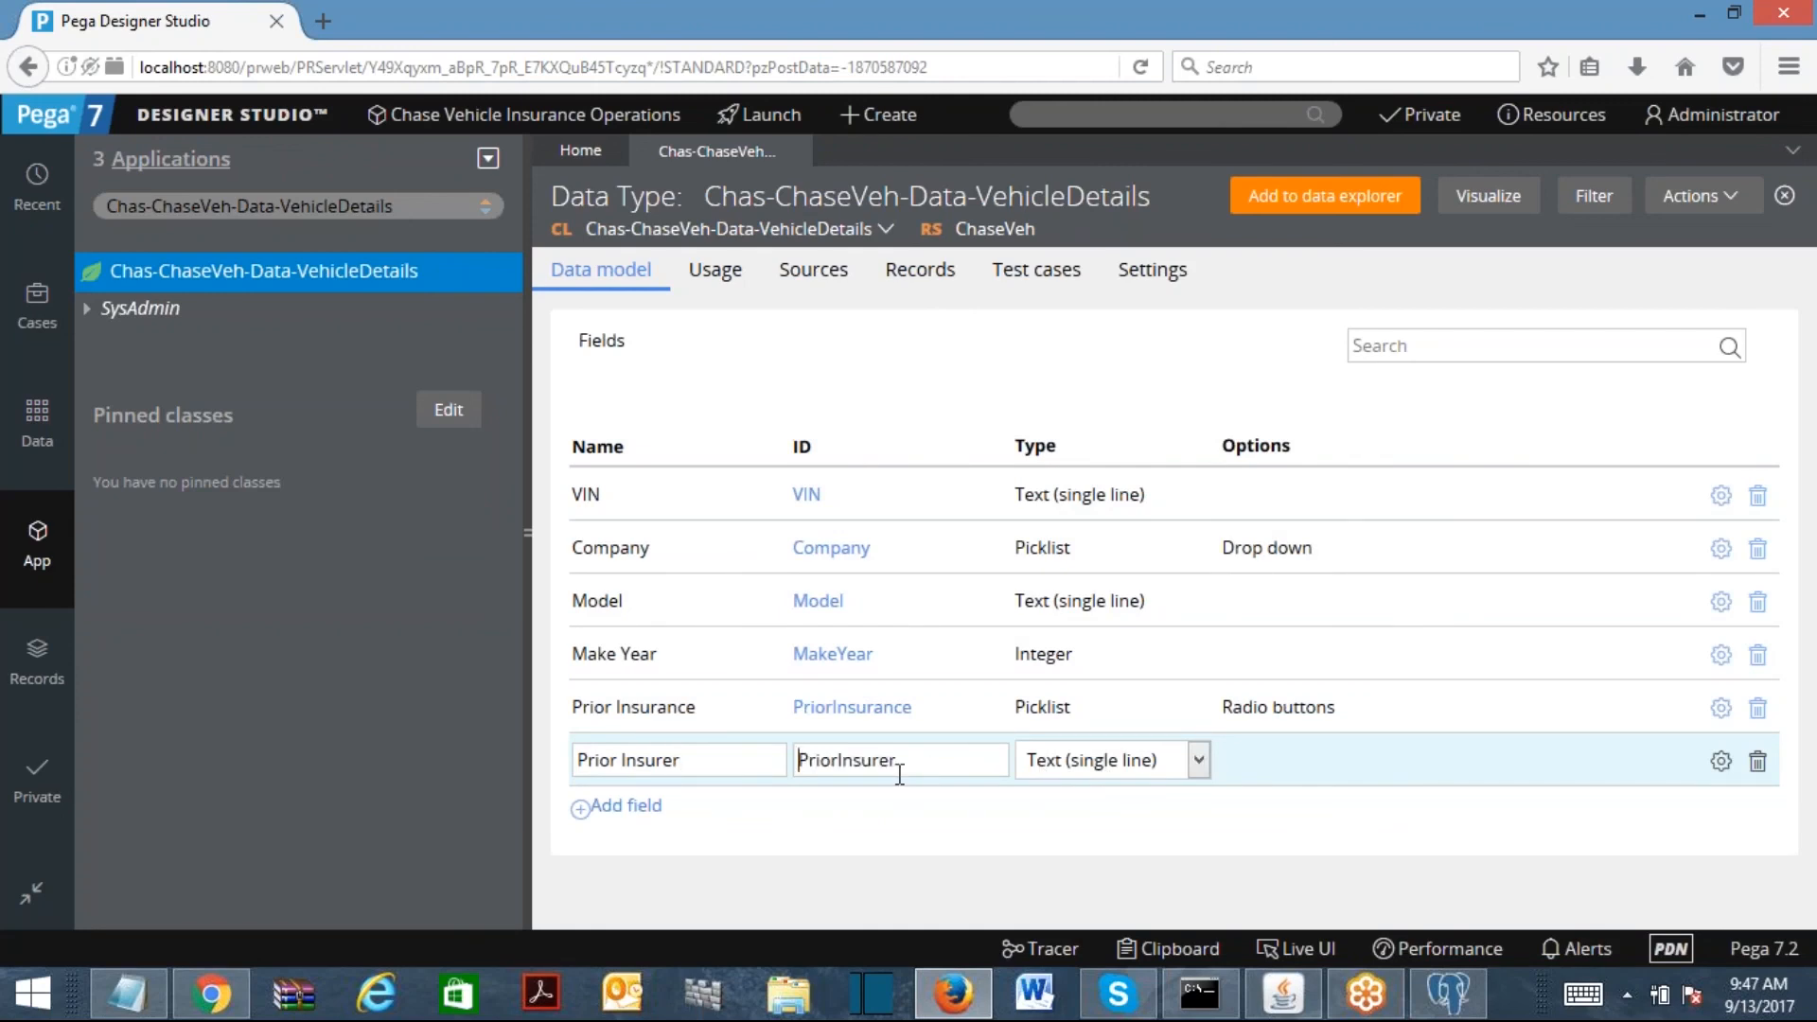
click(625, 806)
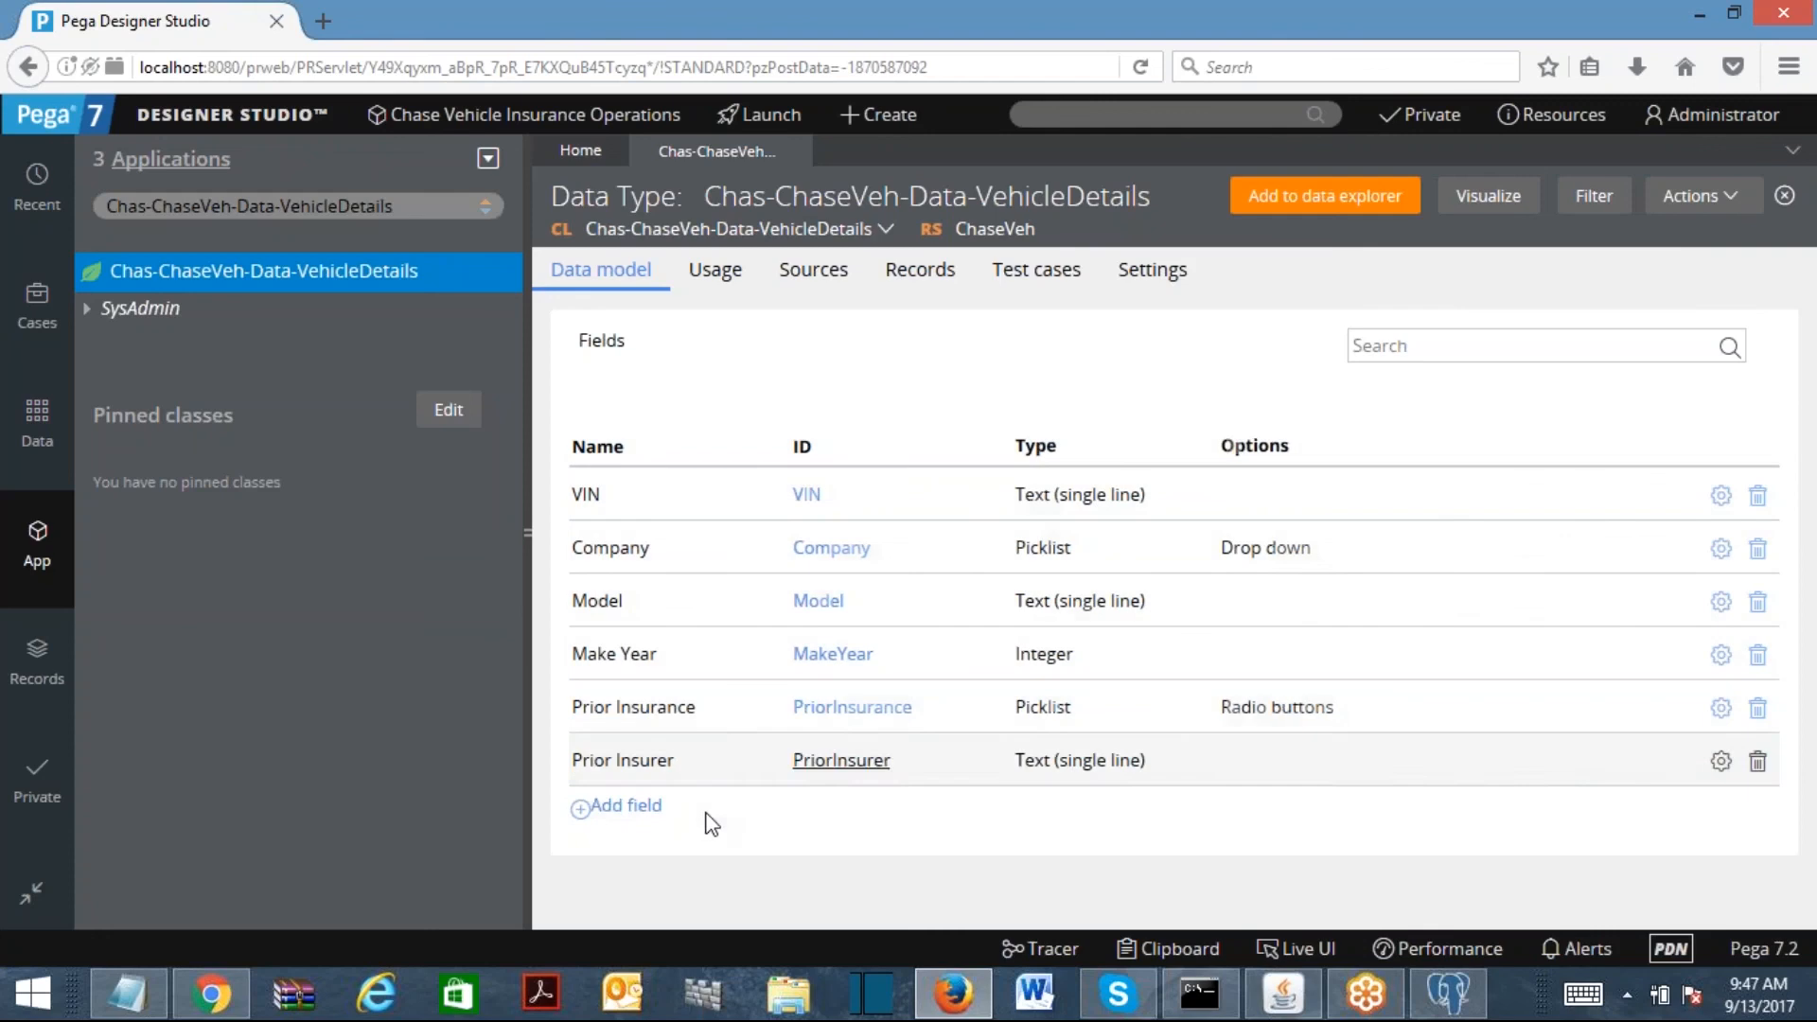
text(her Isnur)
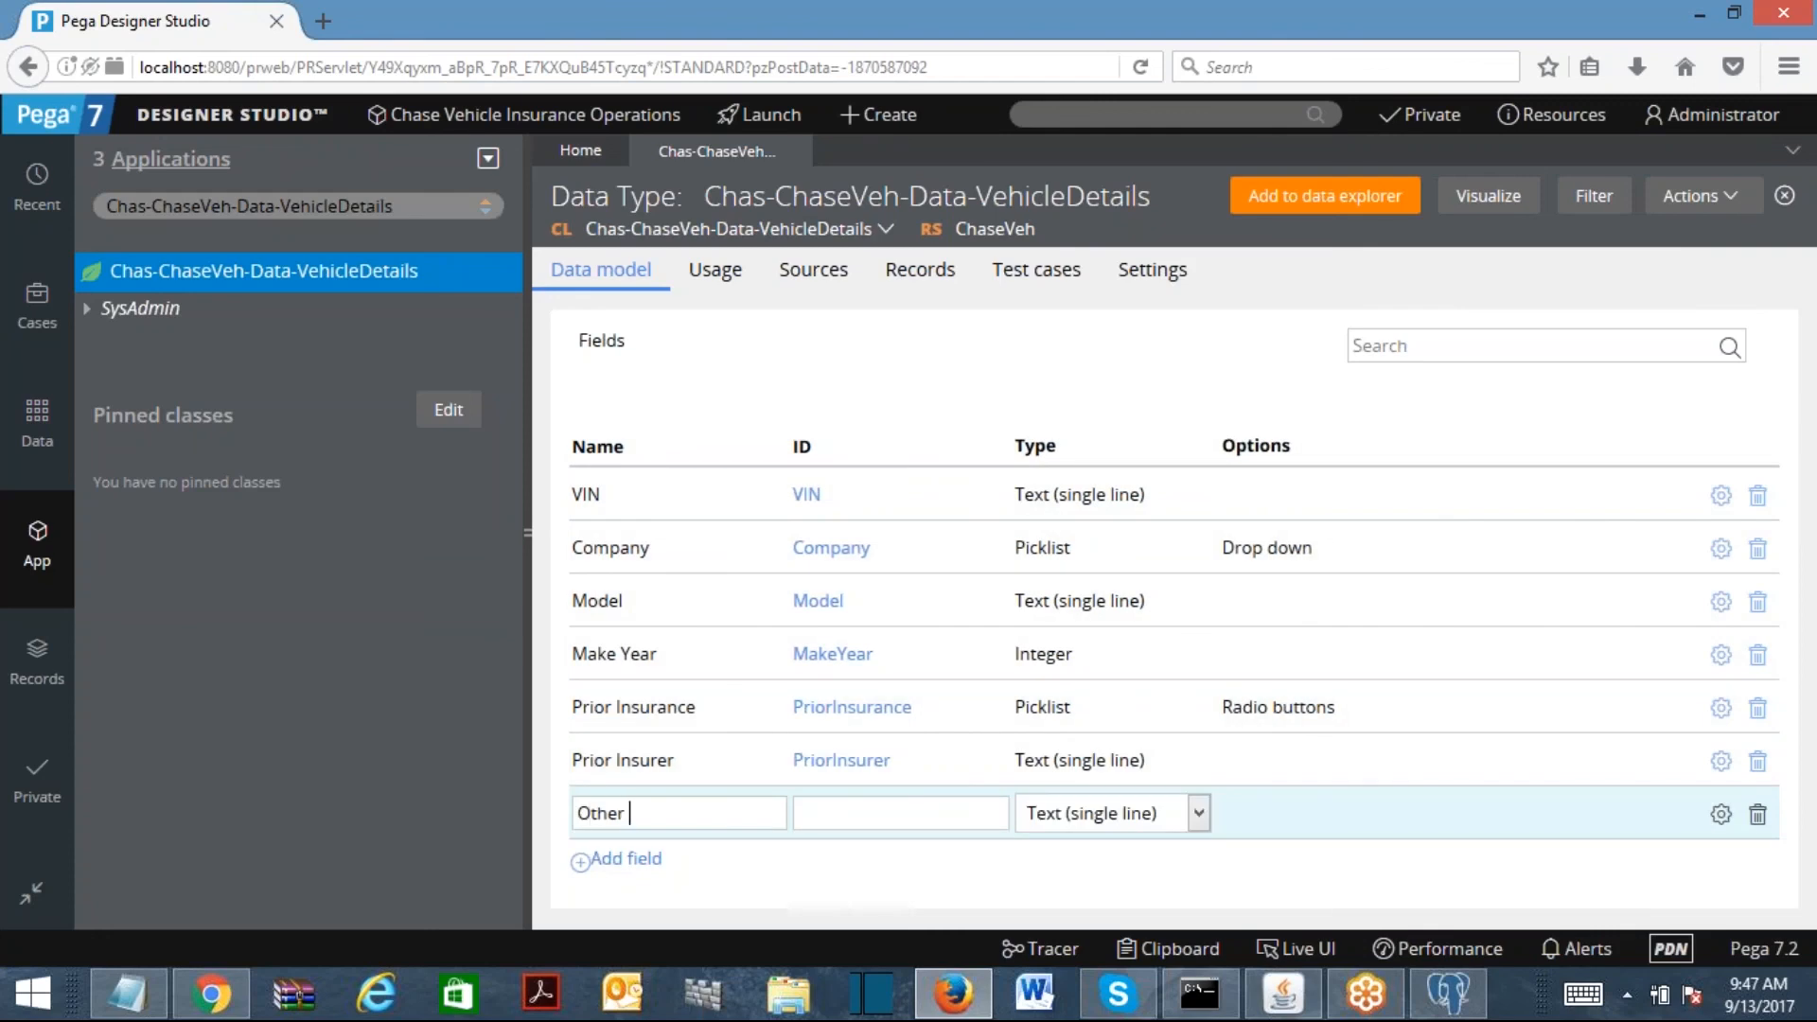
key(BackSpace)
key(BackSpace)
key(BackSpace)
key(BackSpace)
text(nsurer)
click(876, 815)
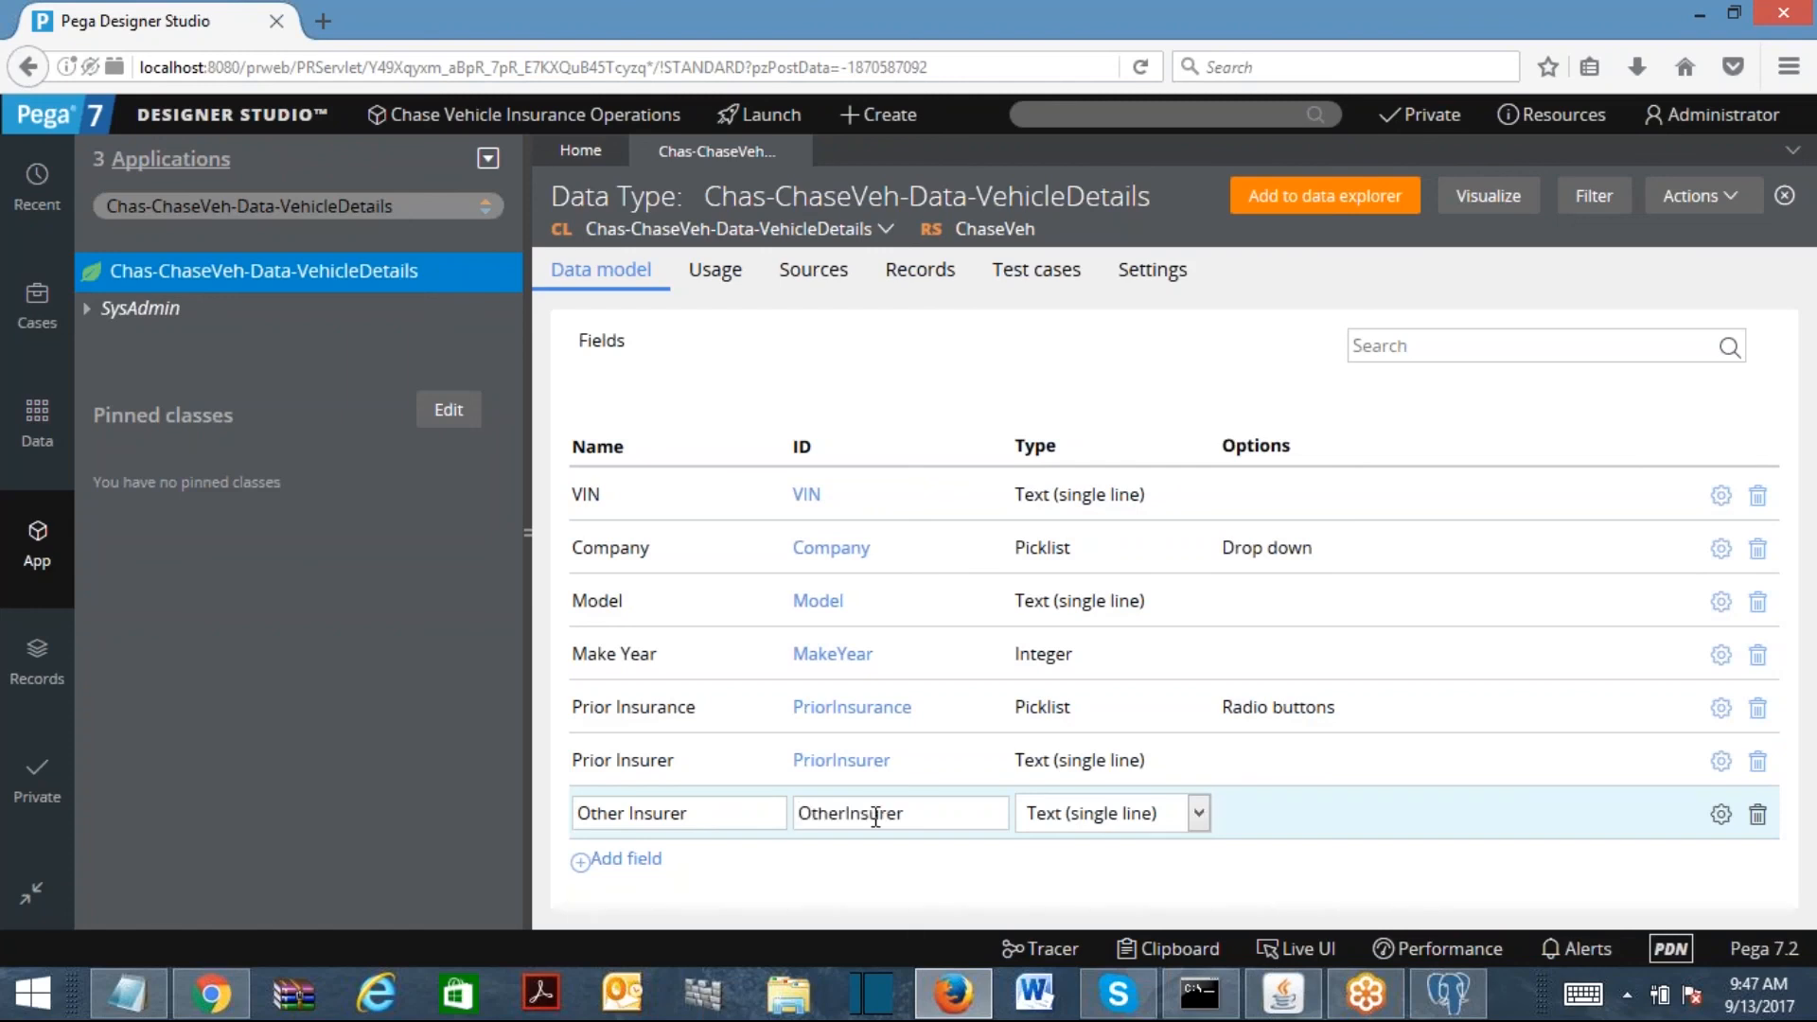
click(967, 890)
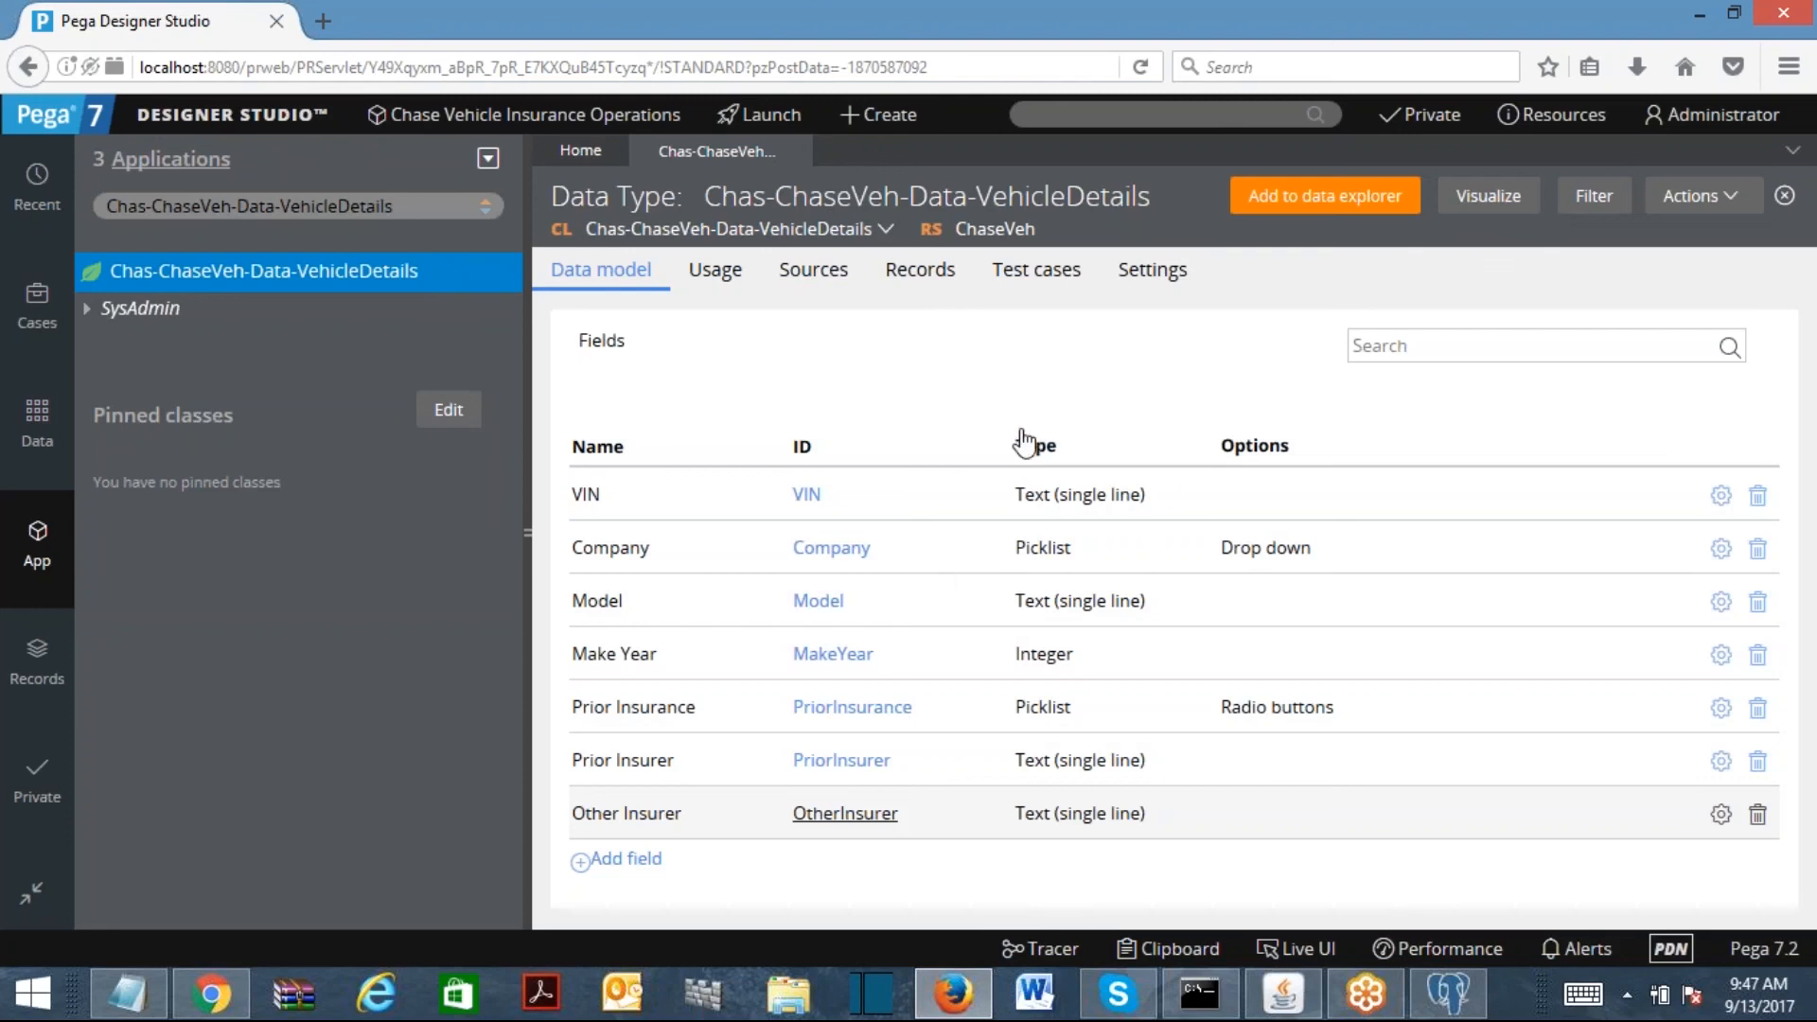
click(795, 151)
Step: Refresh App Explorer and list the Data Model properties to confirm the new fields
click(488, 158)
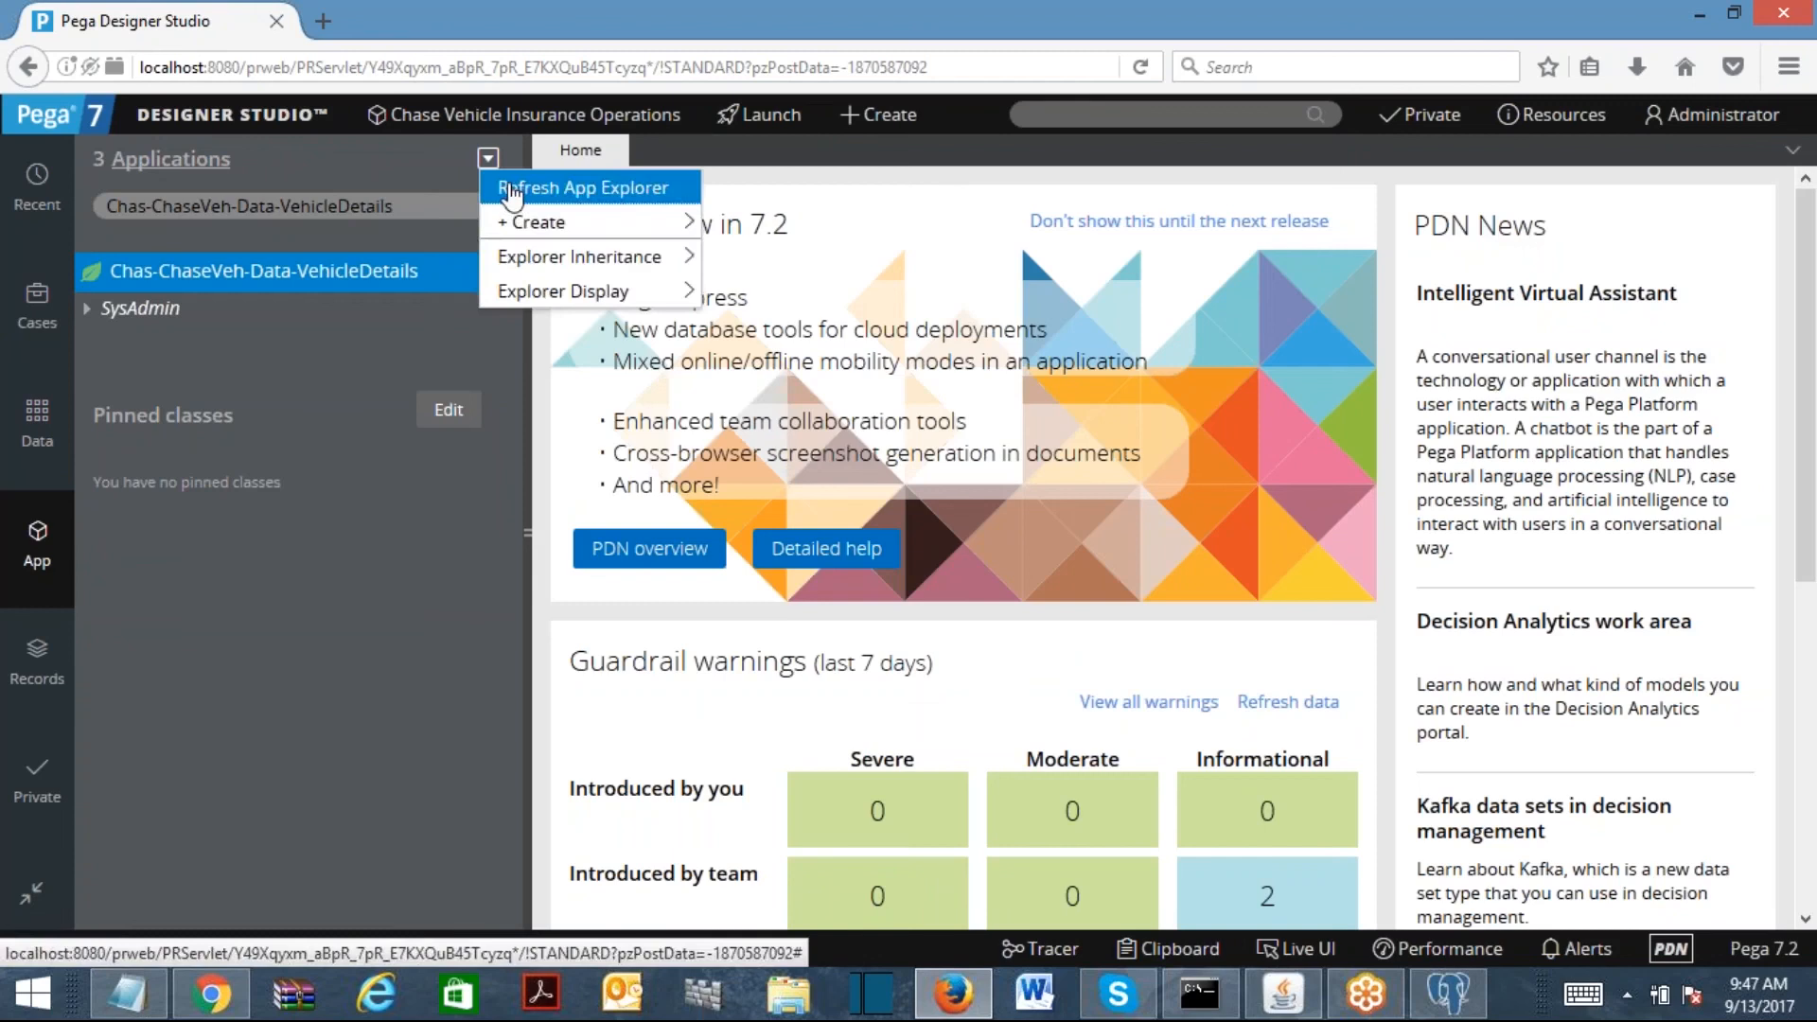
click(530, 189)
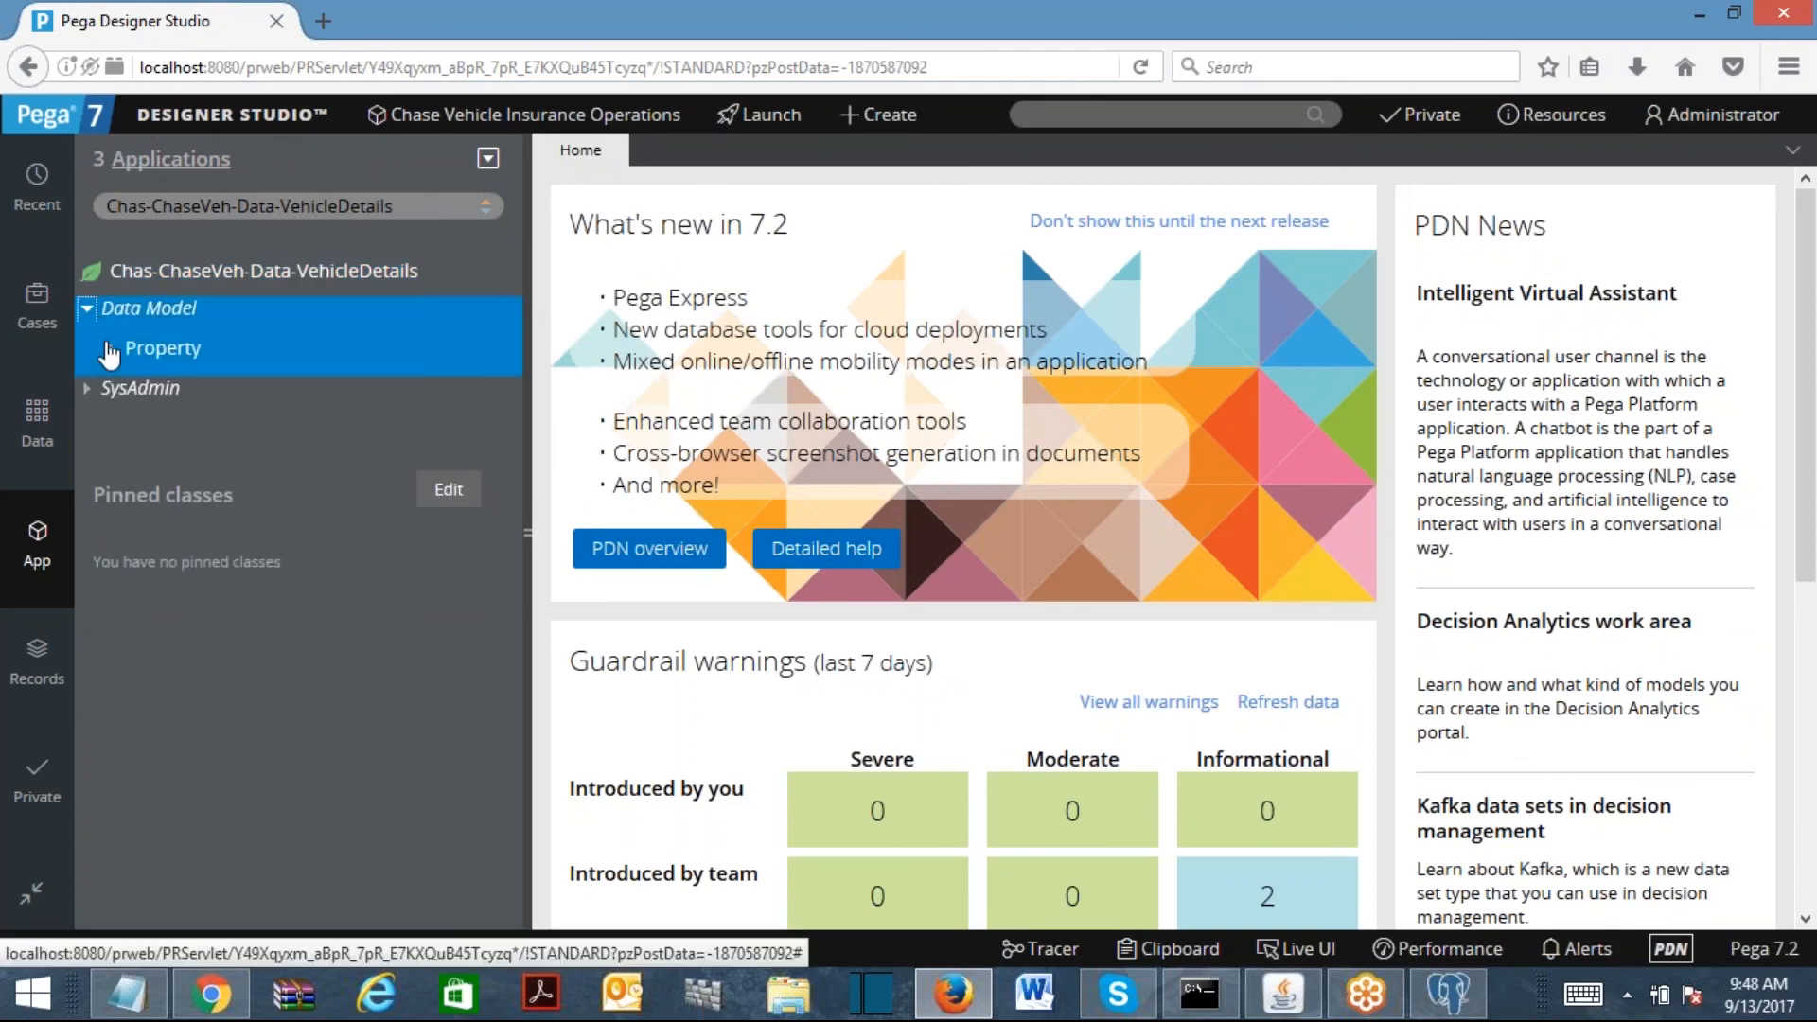
click(111, 352)
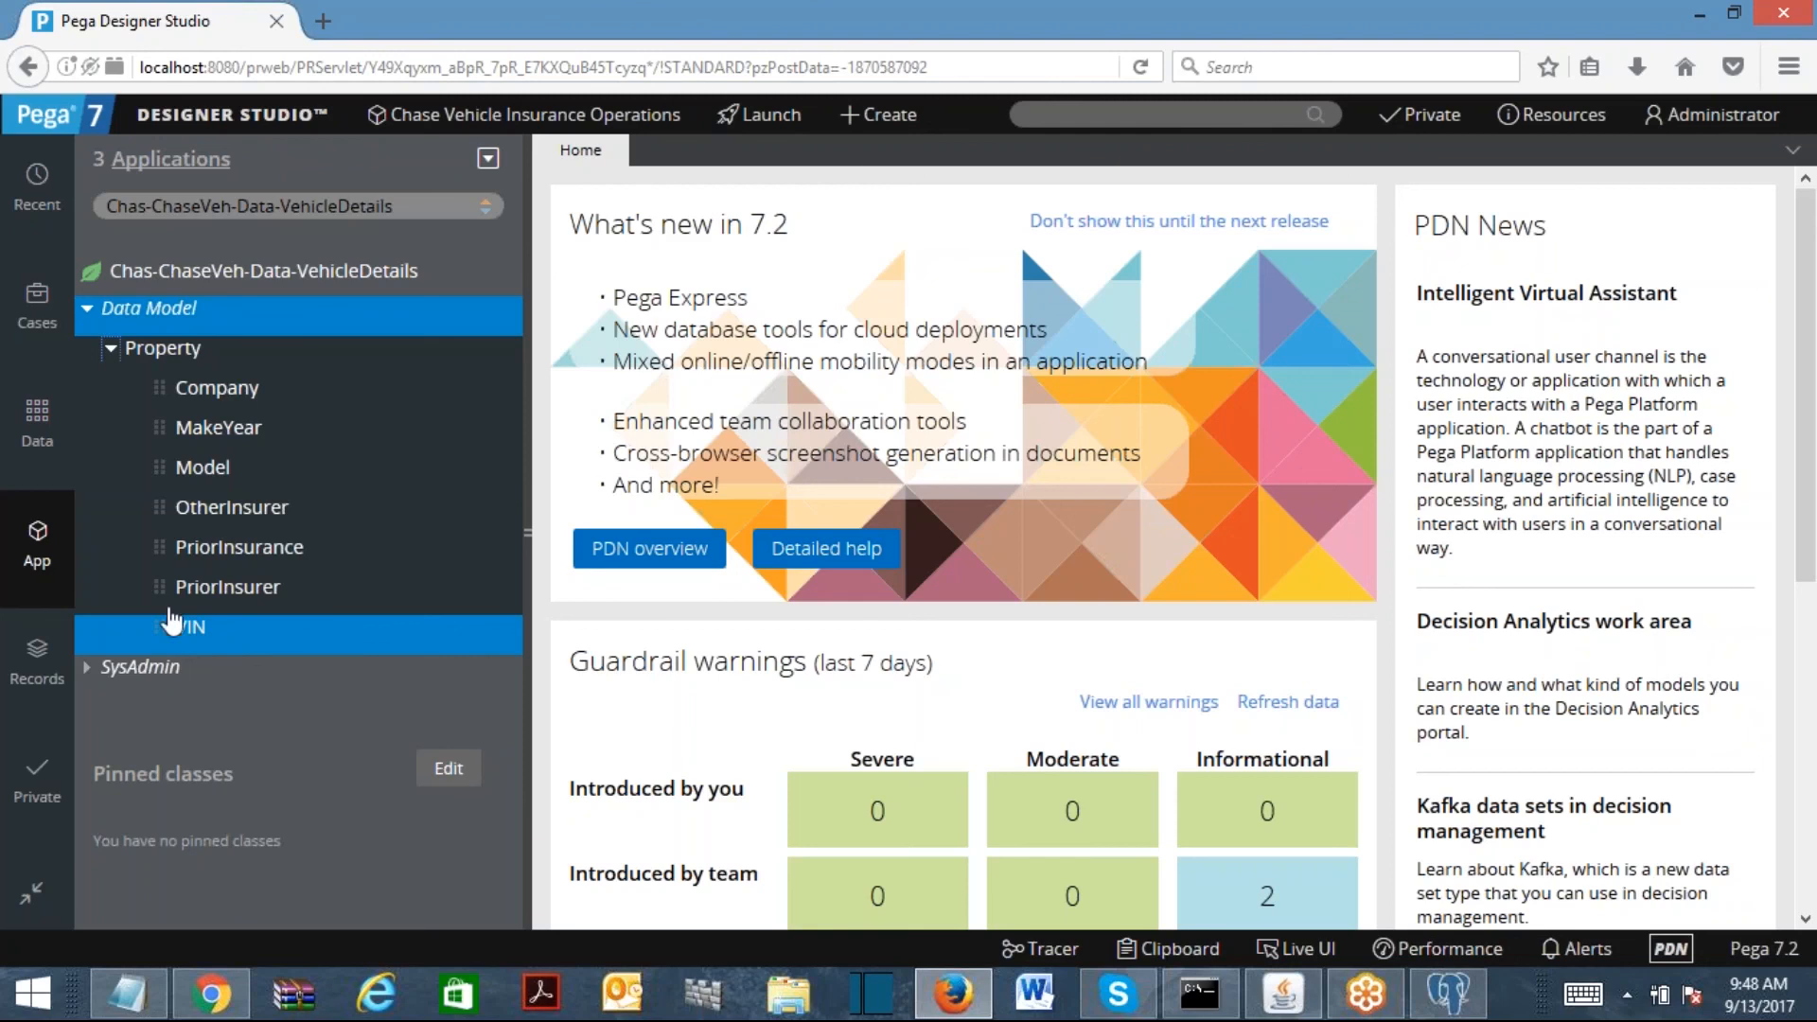
Step: Change the explorer class to Chas-ChaseVeh-Work and load it
drag(248, 205, 393, 206)
text(work)
key(Return)
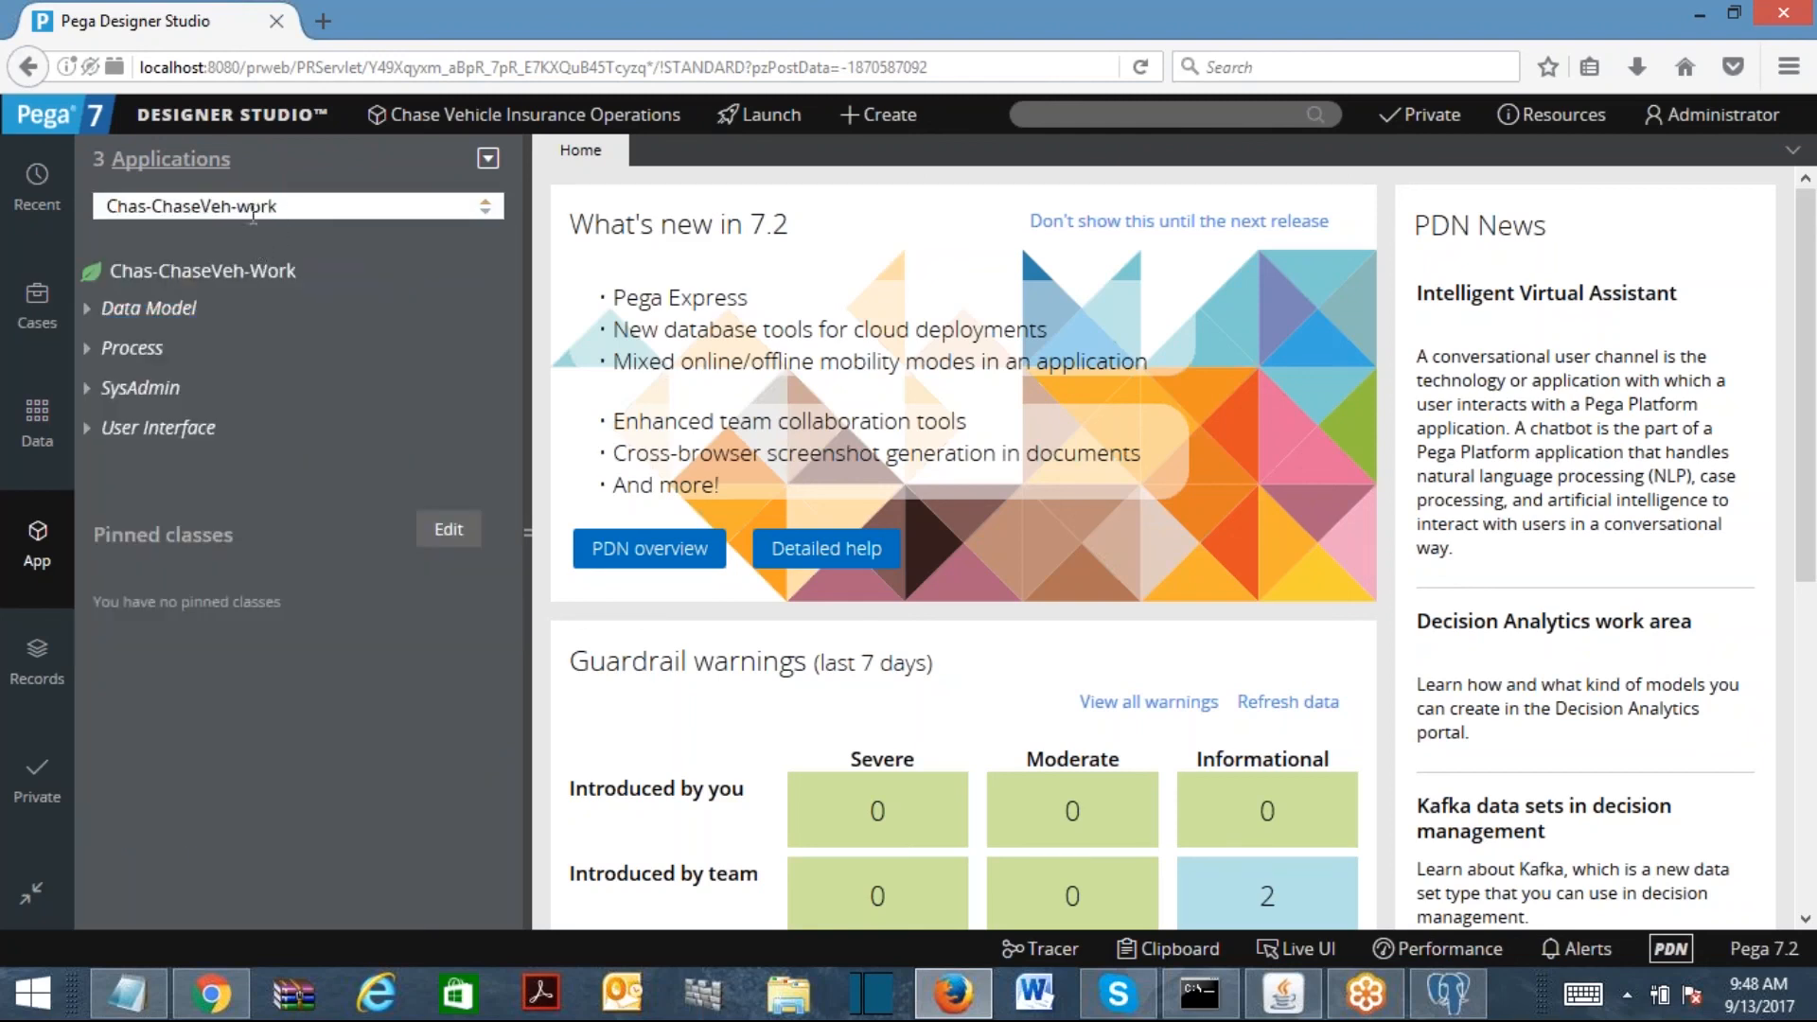
Step: Correct the class name to Chas-ChaseVeh-Work and reload its tree
text(W)
key(Return)
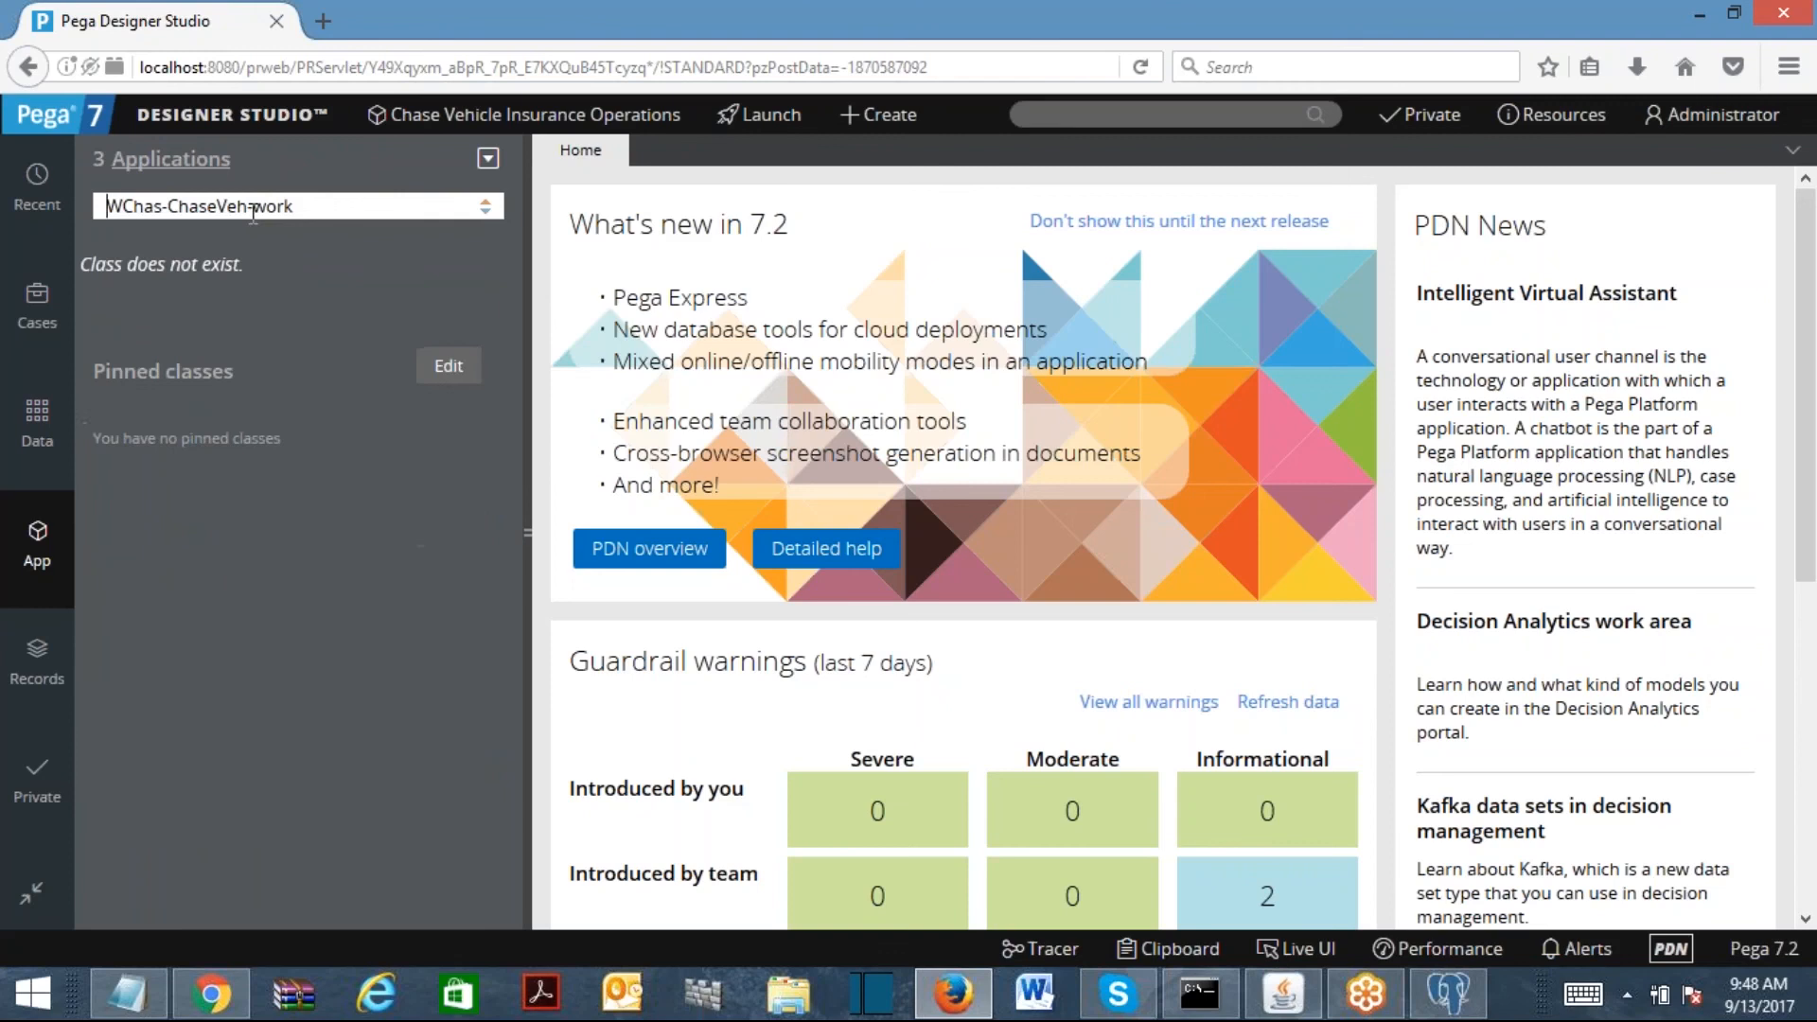
double_click(279, 207)
key(BackSpace)
key(BackSpace)
text(-Work)
key(Home)
key(Delete)
key(Return)
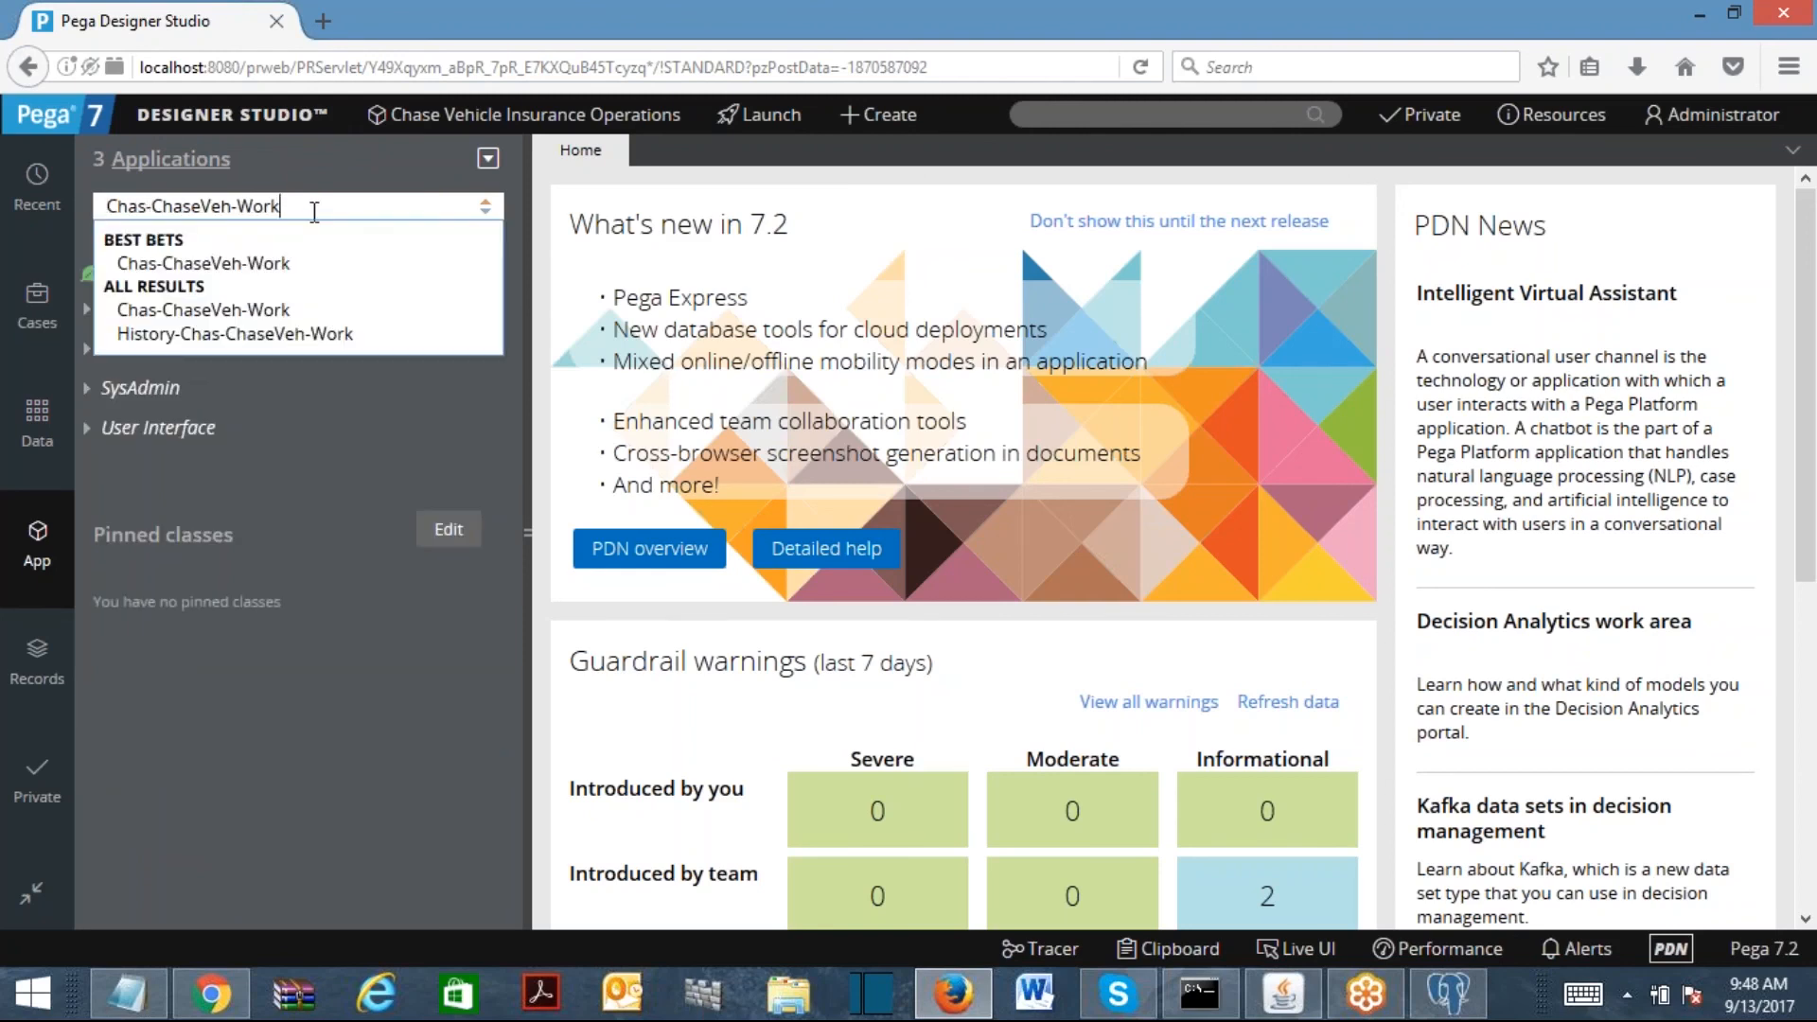
Step: Load Chas-ChaseVeh-Data-VehicleDetails and pin it in the explorer
key(BackSpace)
key(BackSpace)
key(BackSpace)
key(BackSpace)
text(Data)
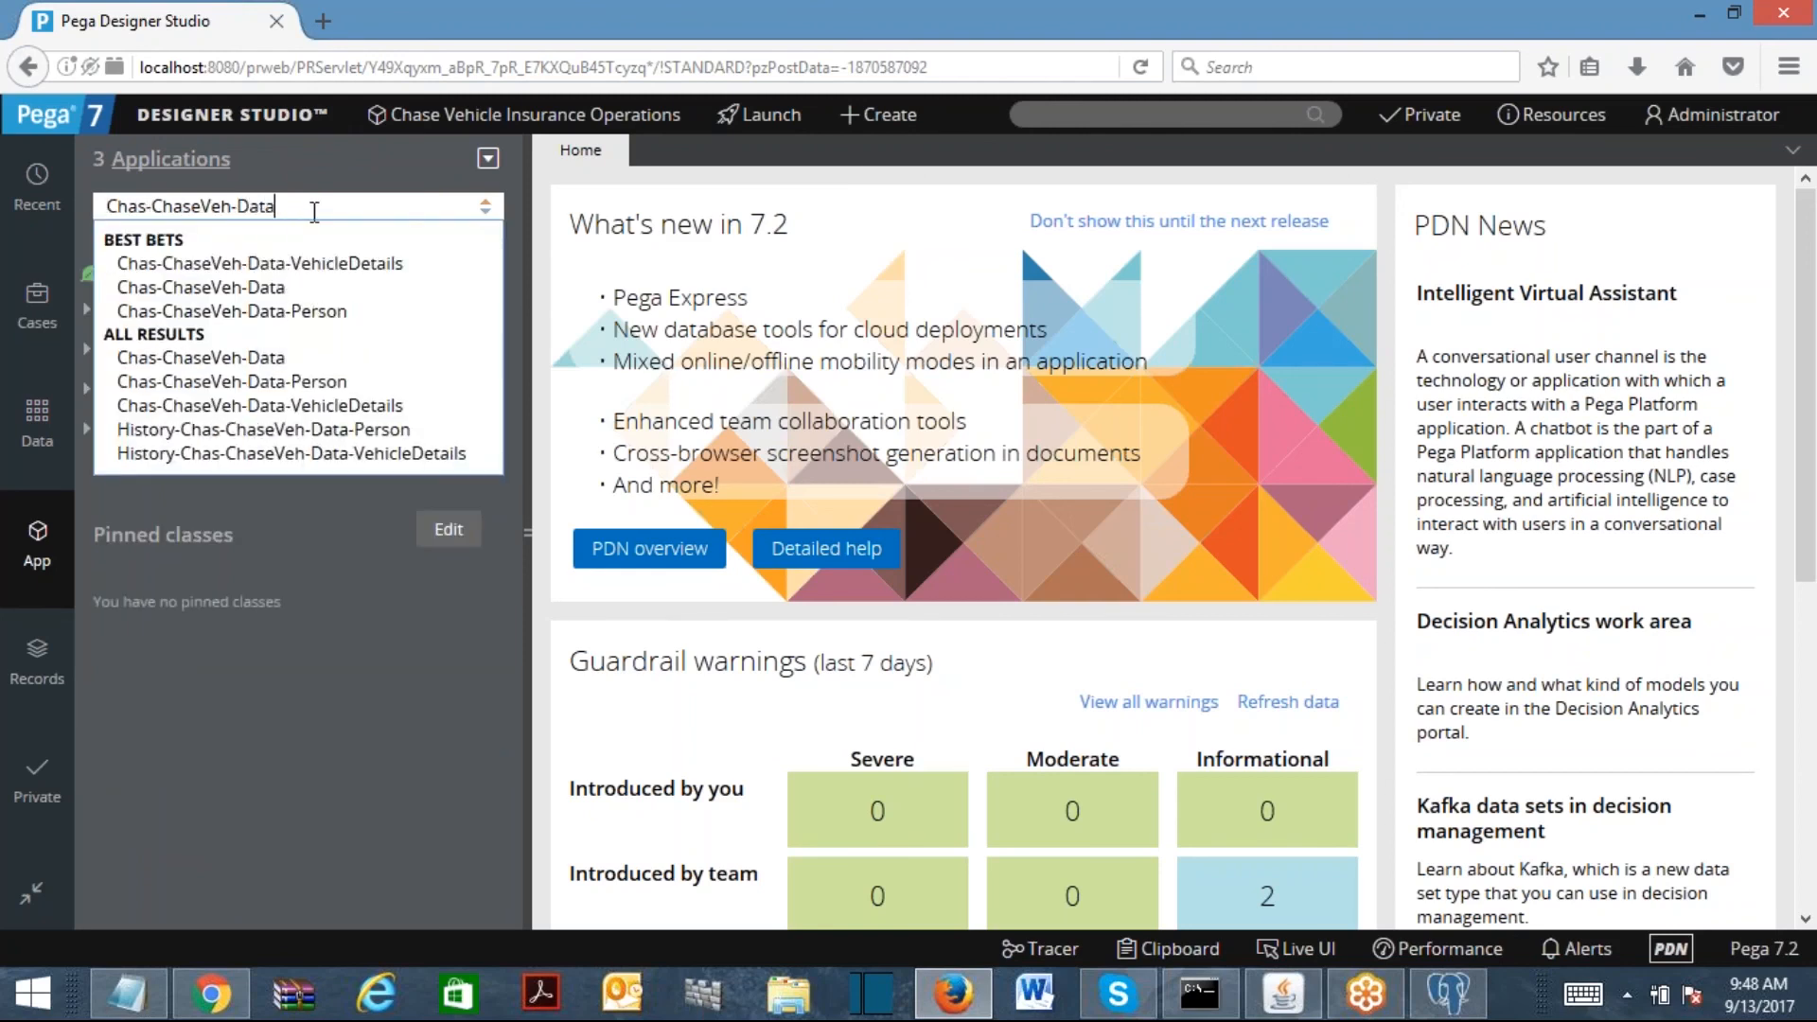
key(Down)
key(Return)
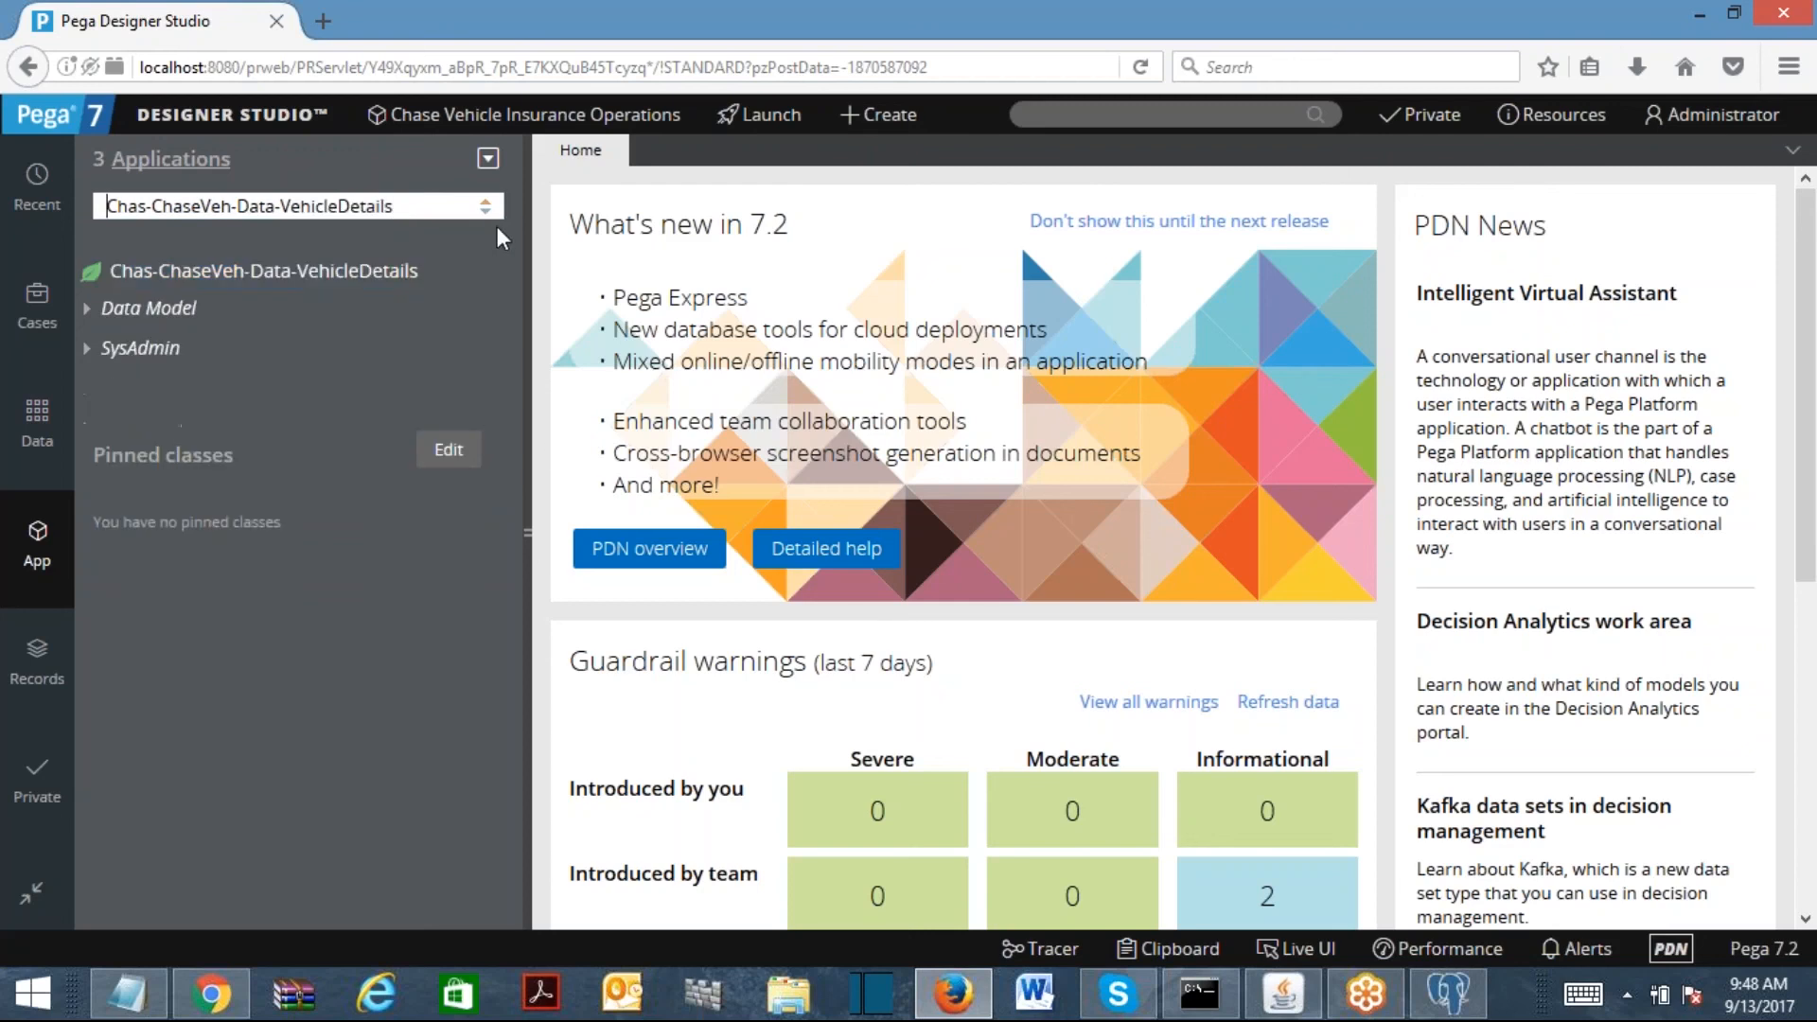
click(506, 273)
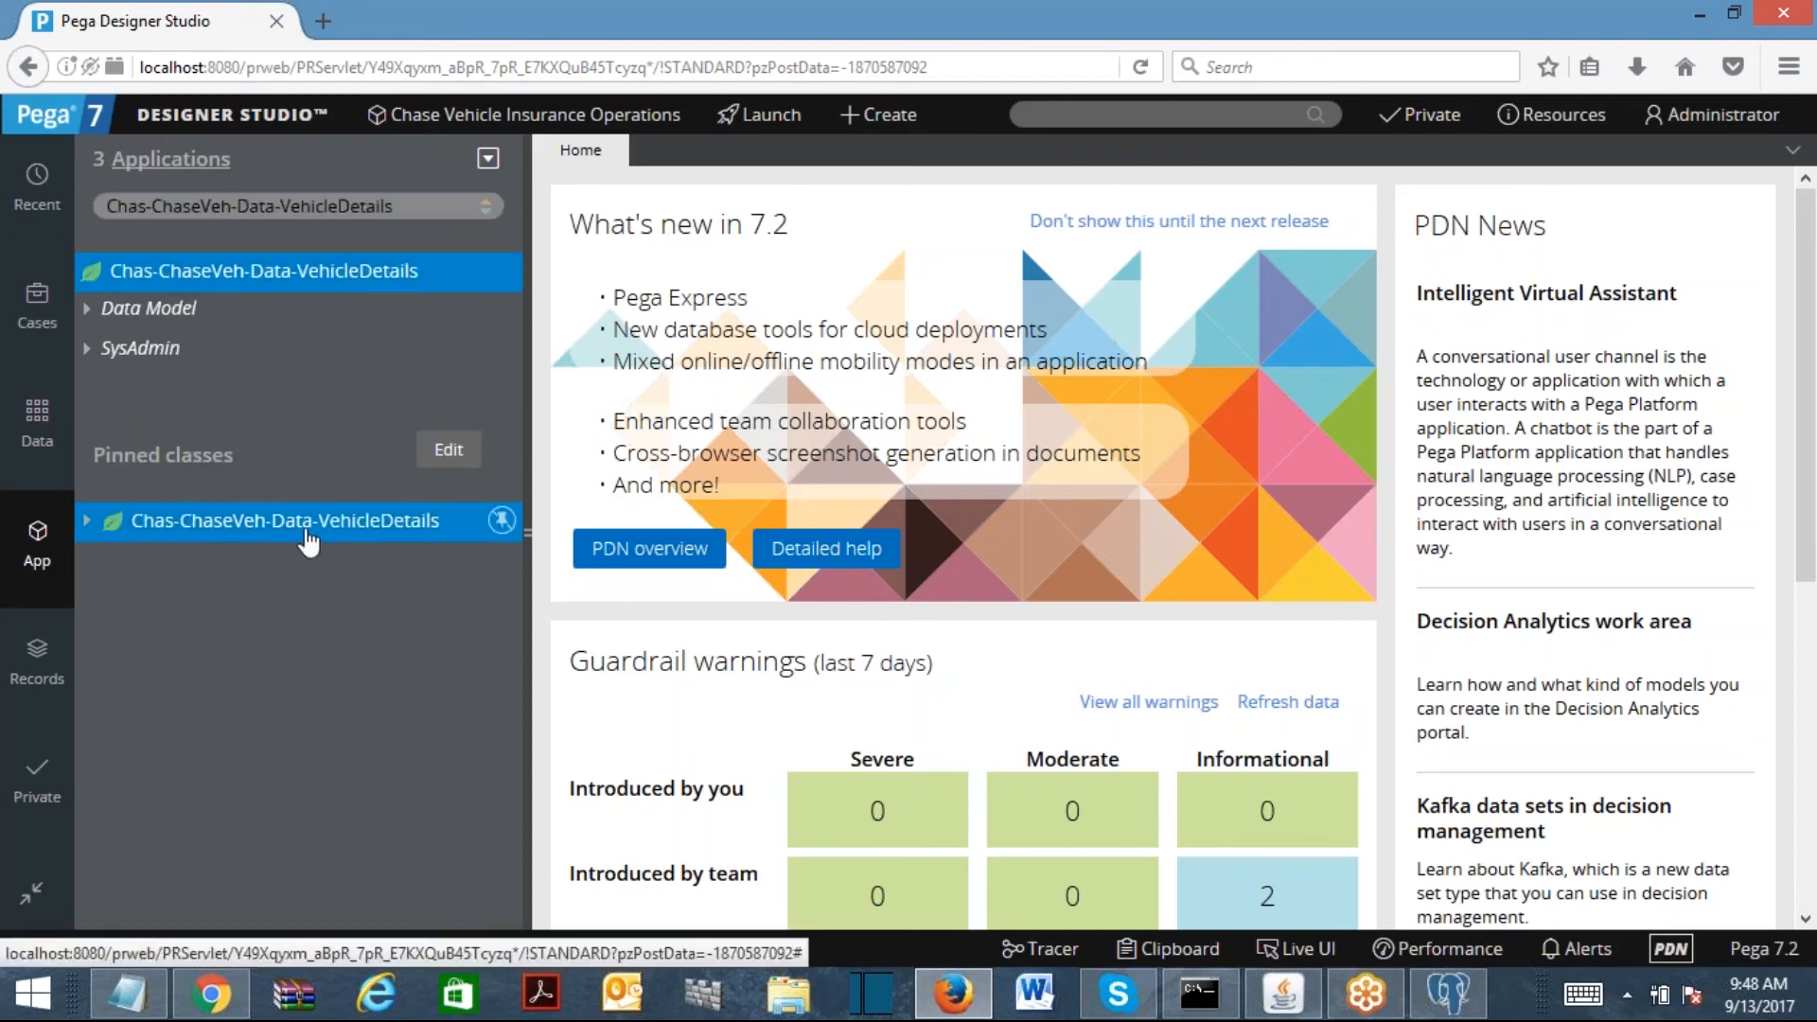
click(89, 519)
right_click(232, 560)
mouse_move(312, 589)
Step: Switch back to Chas-ChaseVeh-Work and bring up its +Create menu
click(396, 164)
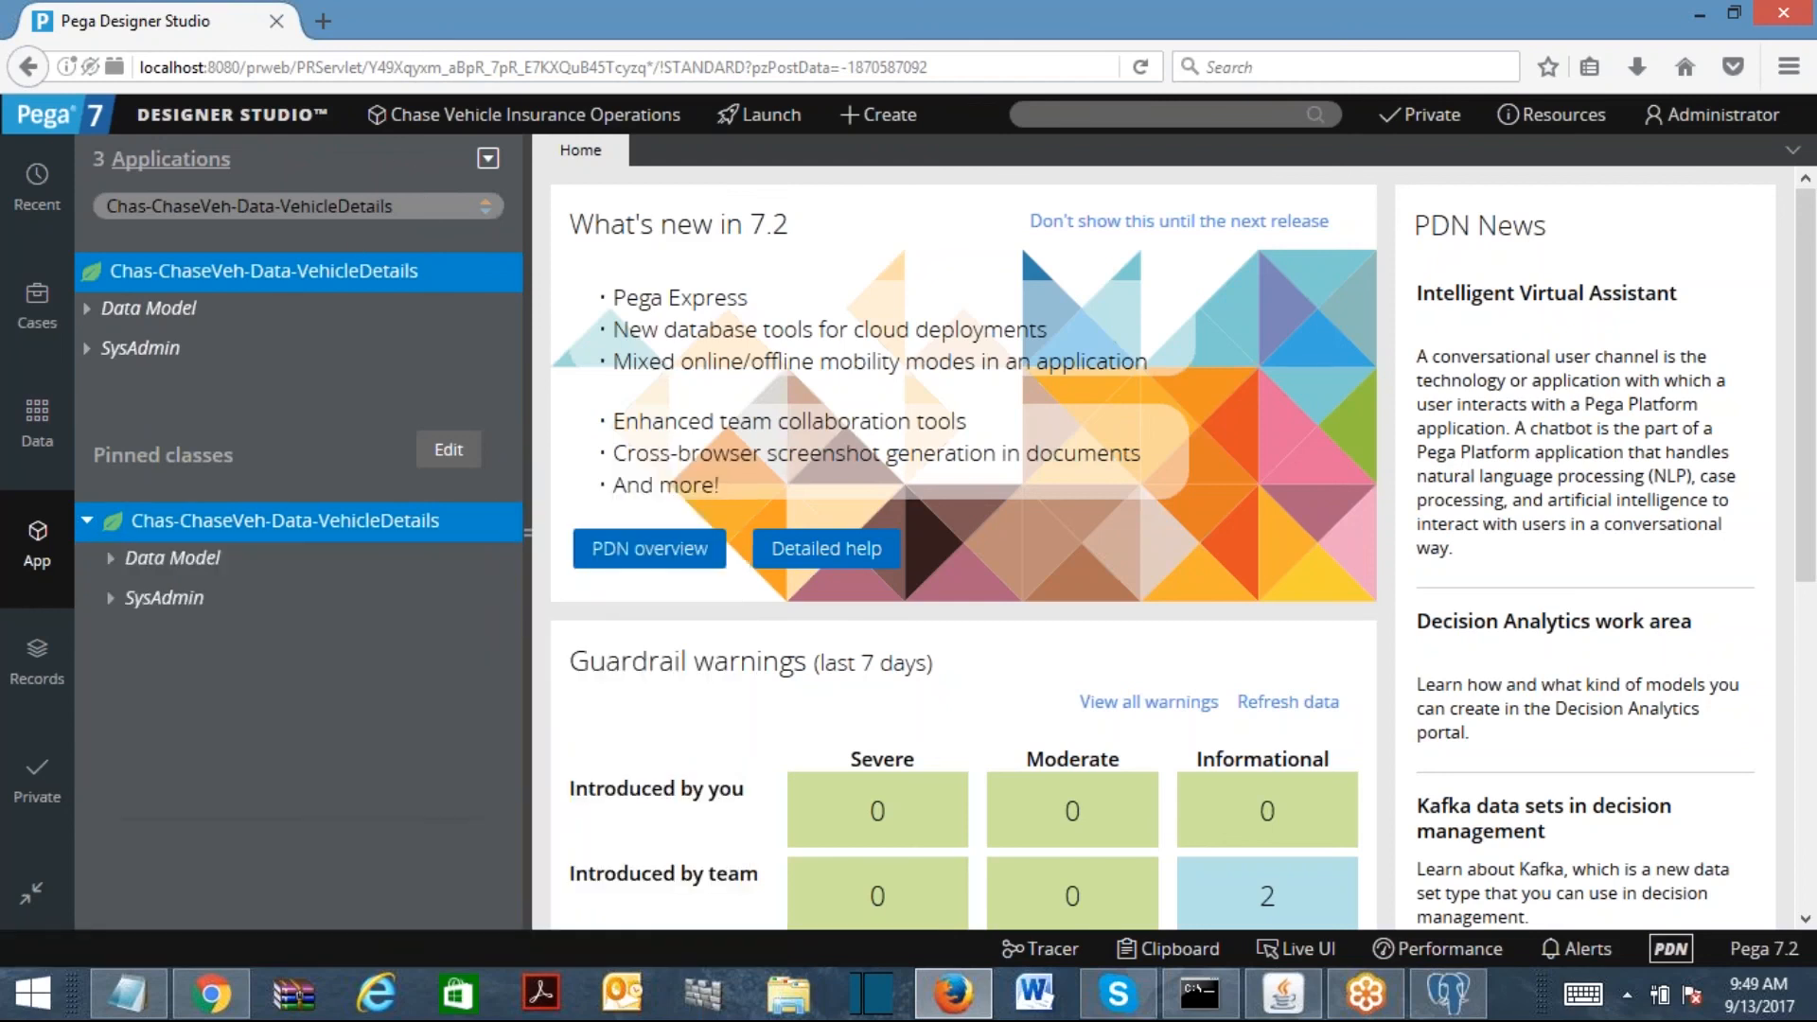
click(407, 207)
key(BackSpace)
key(BackSpace)
key(BackSpace)
key(BackSpace)
key(BackSpace)
key(BackSpace)
key(BackSpace)
key(BackSpace)
key(BackSpace)
key(BackSpace)
key(BackSpace)
key(BackSpace)
key(BackSpace)
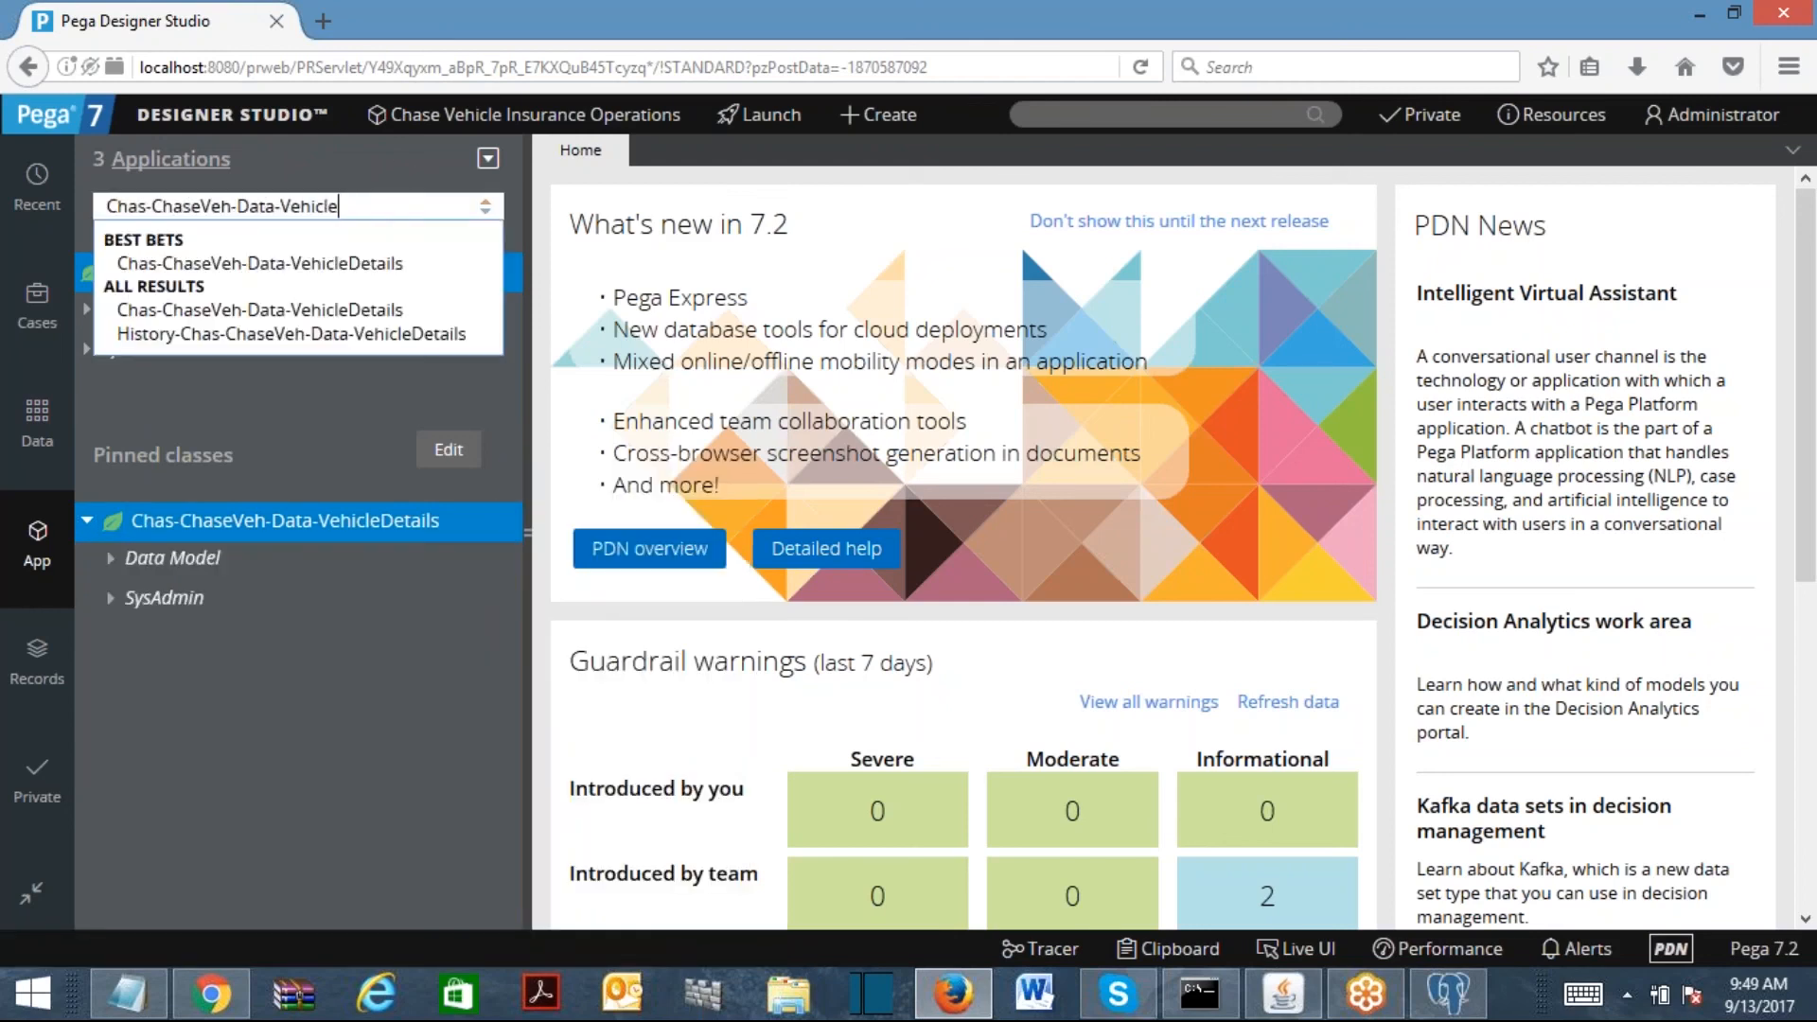
key(BackSpace)
key(BackSpace)
key(BackSpace)
key(BackSpace)
key(BackSpace)
key(BackSpace)
text(Work)
key(Return)
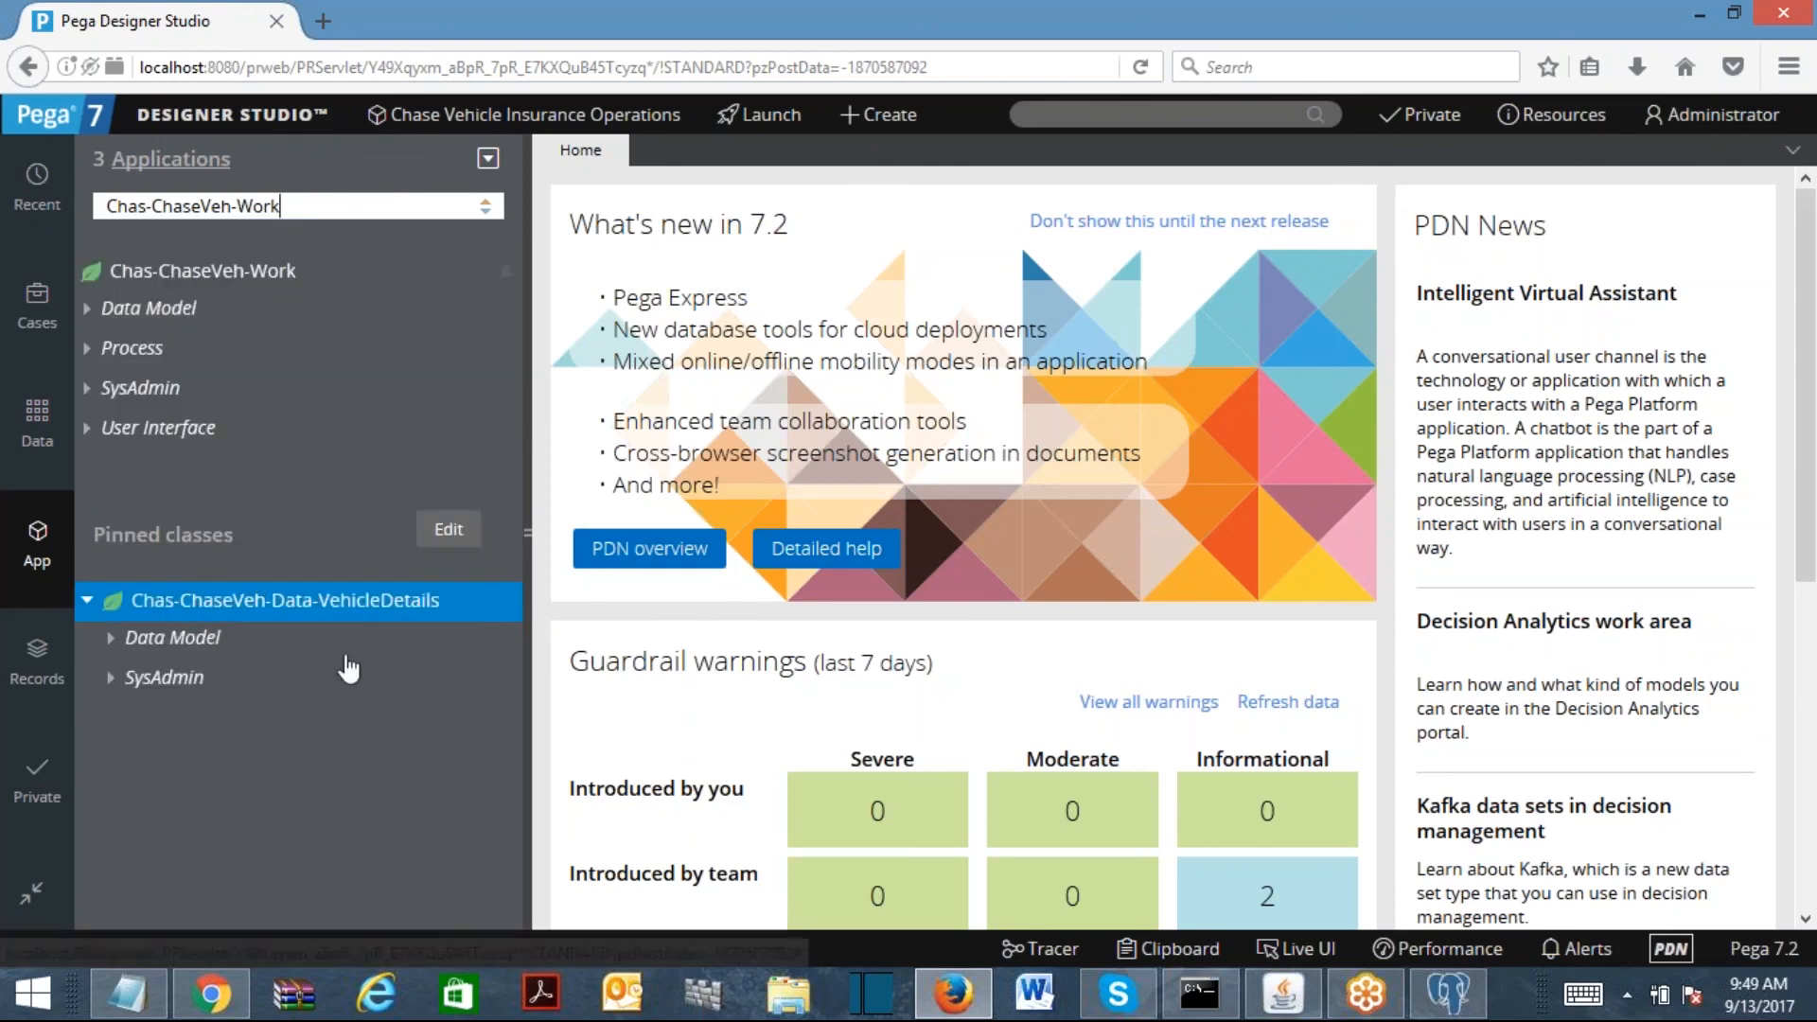
right_click(289, 620)
mouse_move(325, 653)
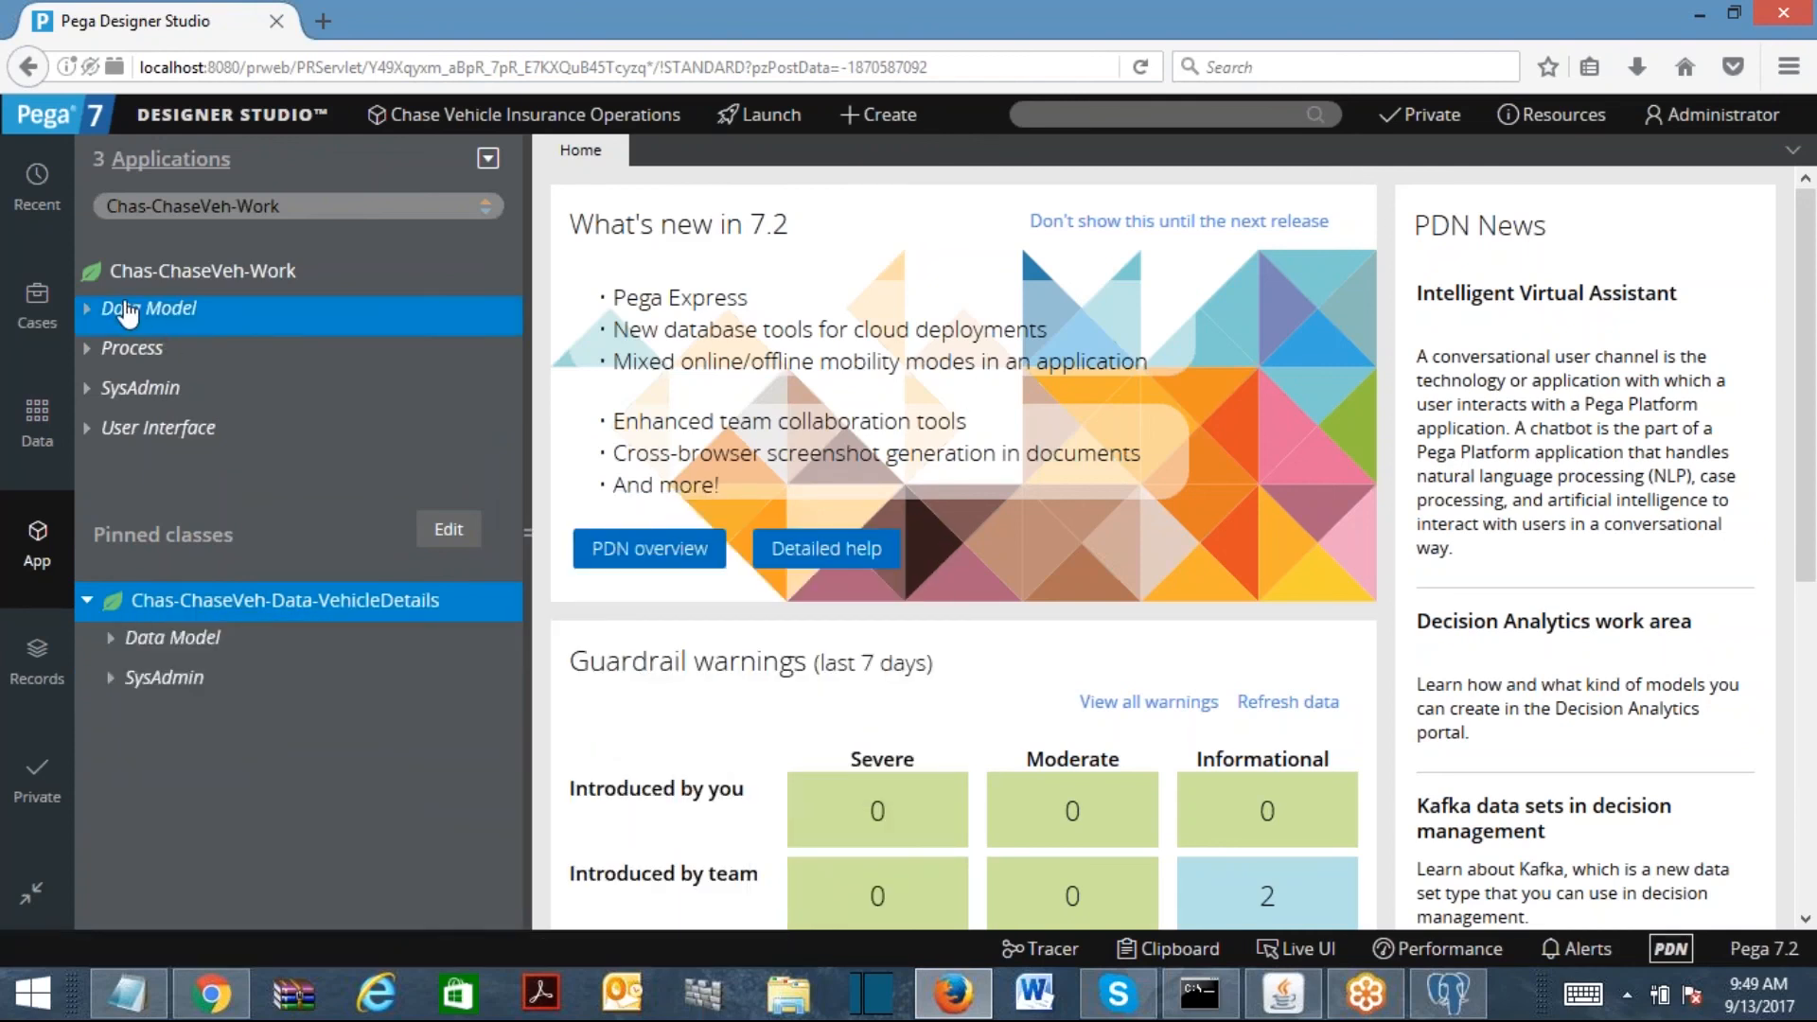
click(180, 282)
right_click(182, 292)
Step: Create a Data Model property labelled PersonalVehicle in ChaseVeh:01-01-01 and open it
mouse_move(181, 301)
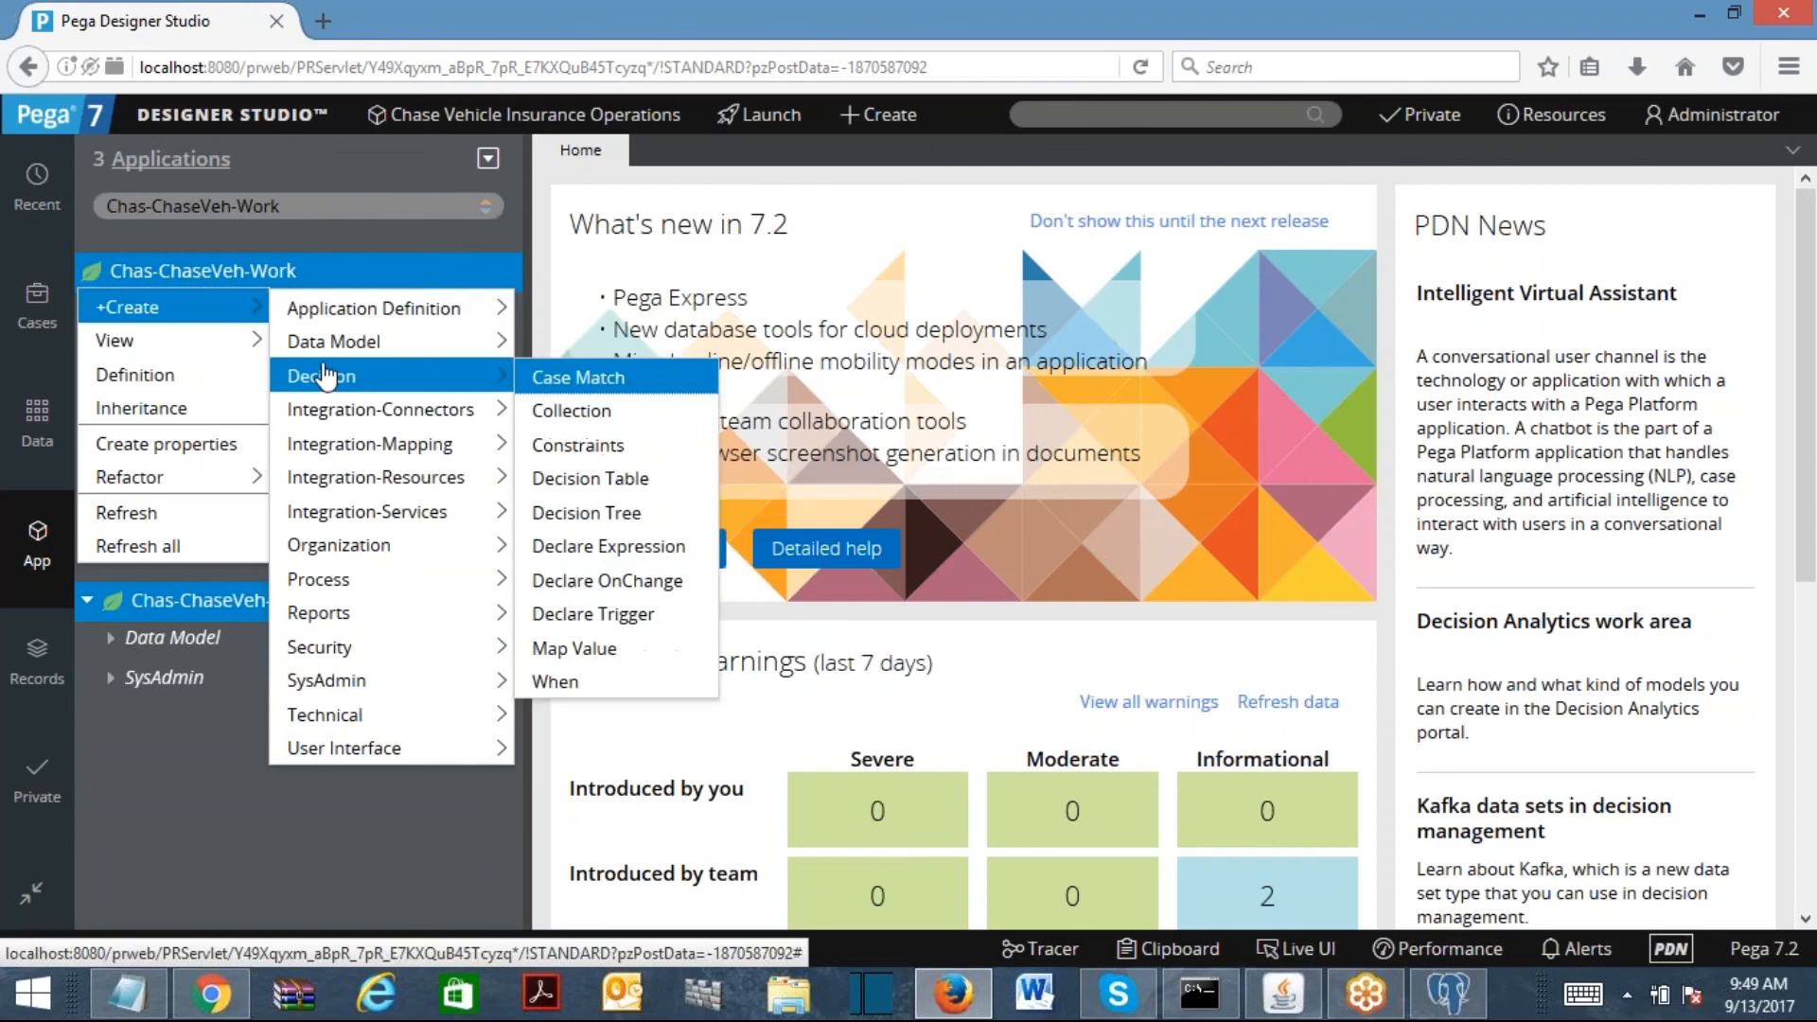
mouse_move(327, 343)
click(543, 526)
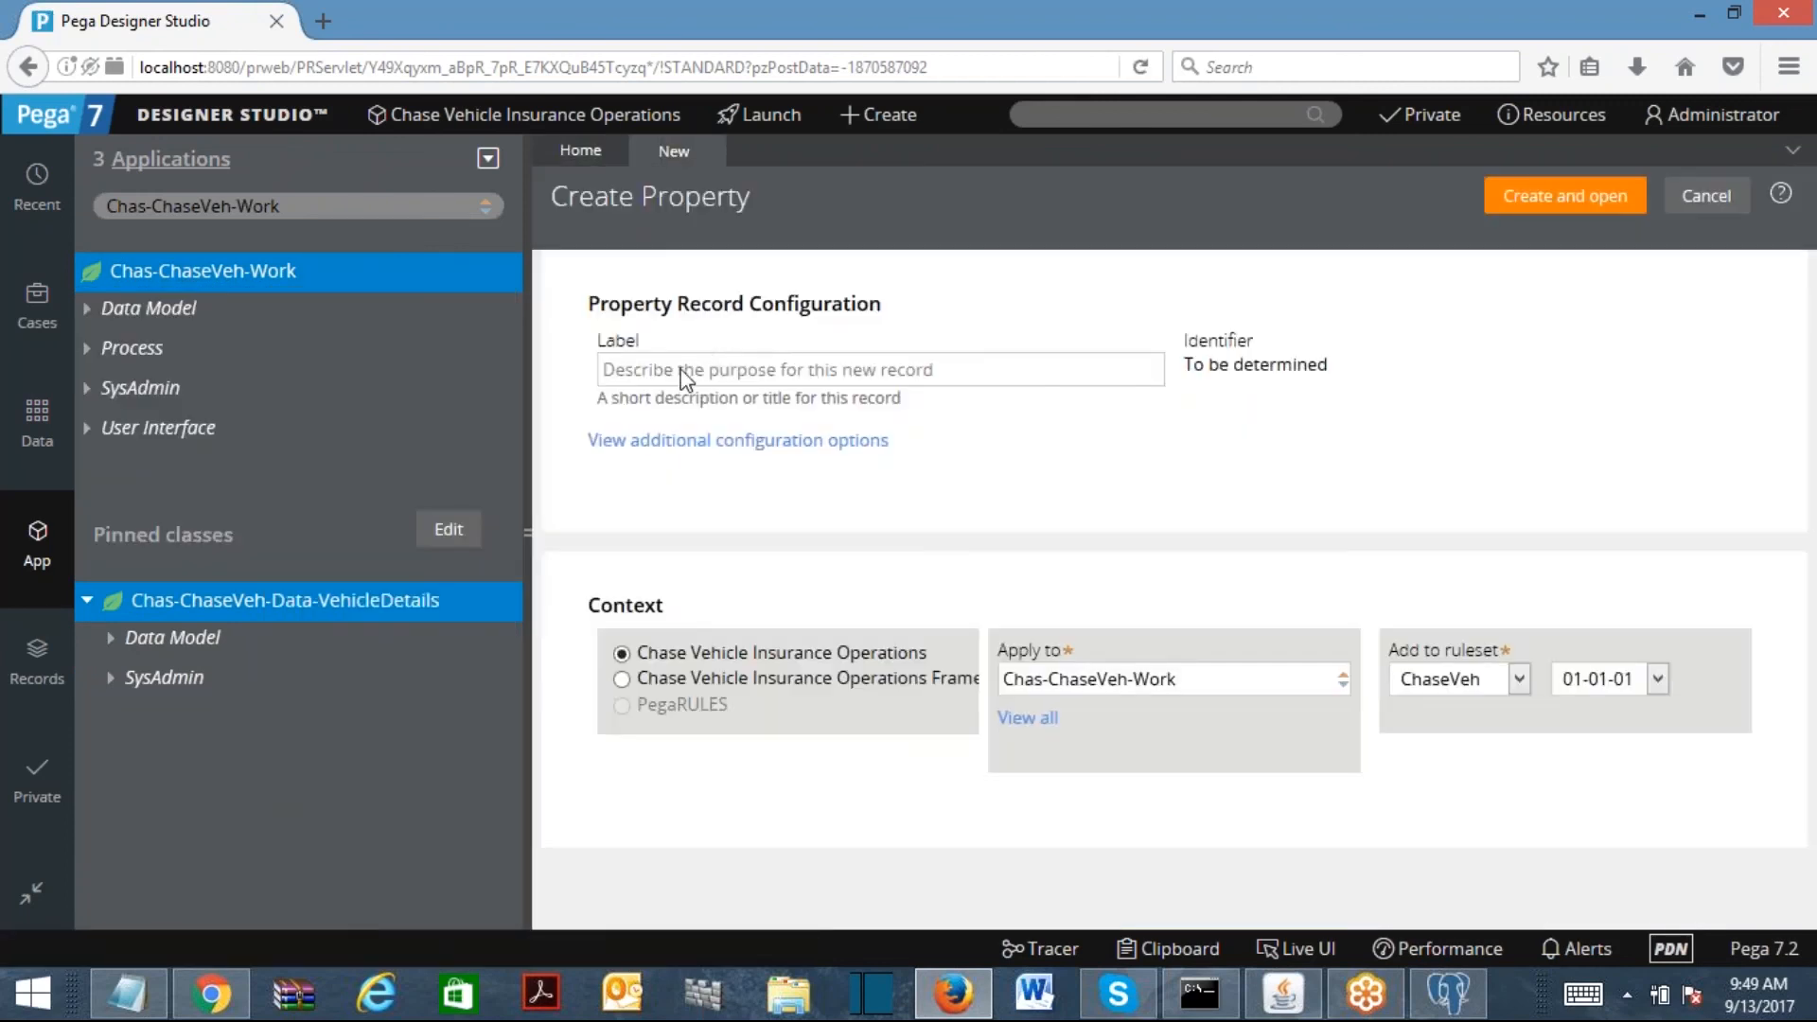
text(PersonalVehicle)
click(1277, 452)
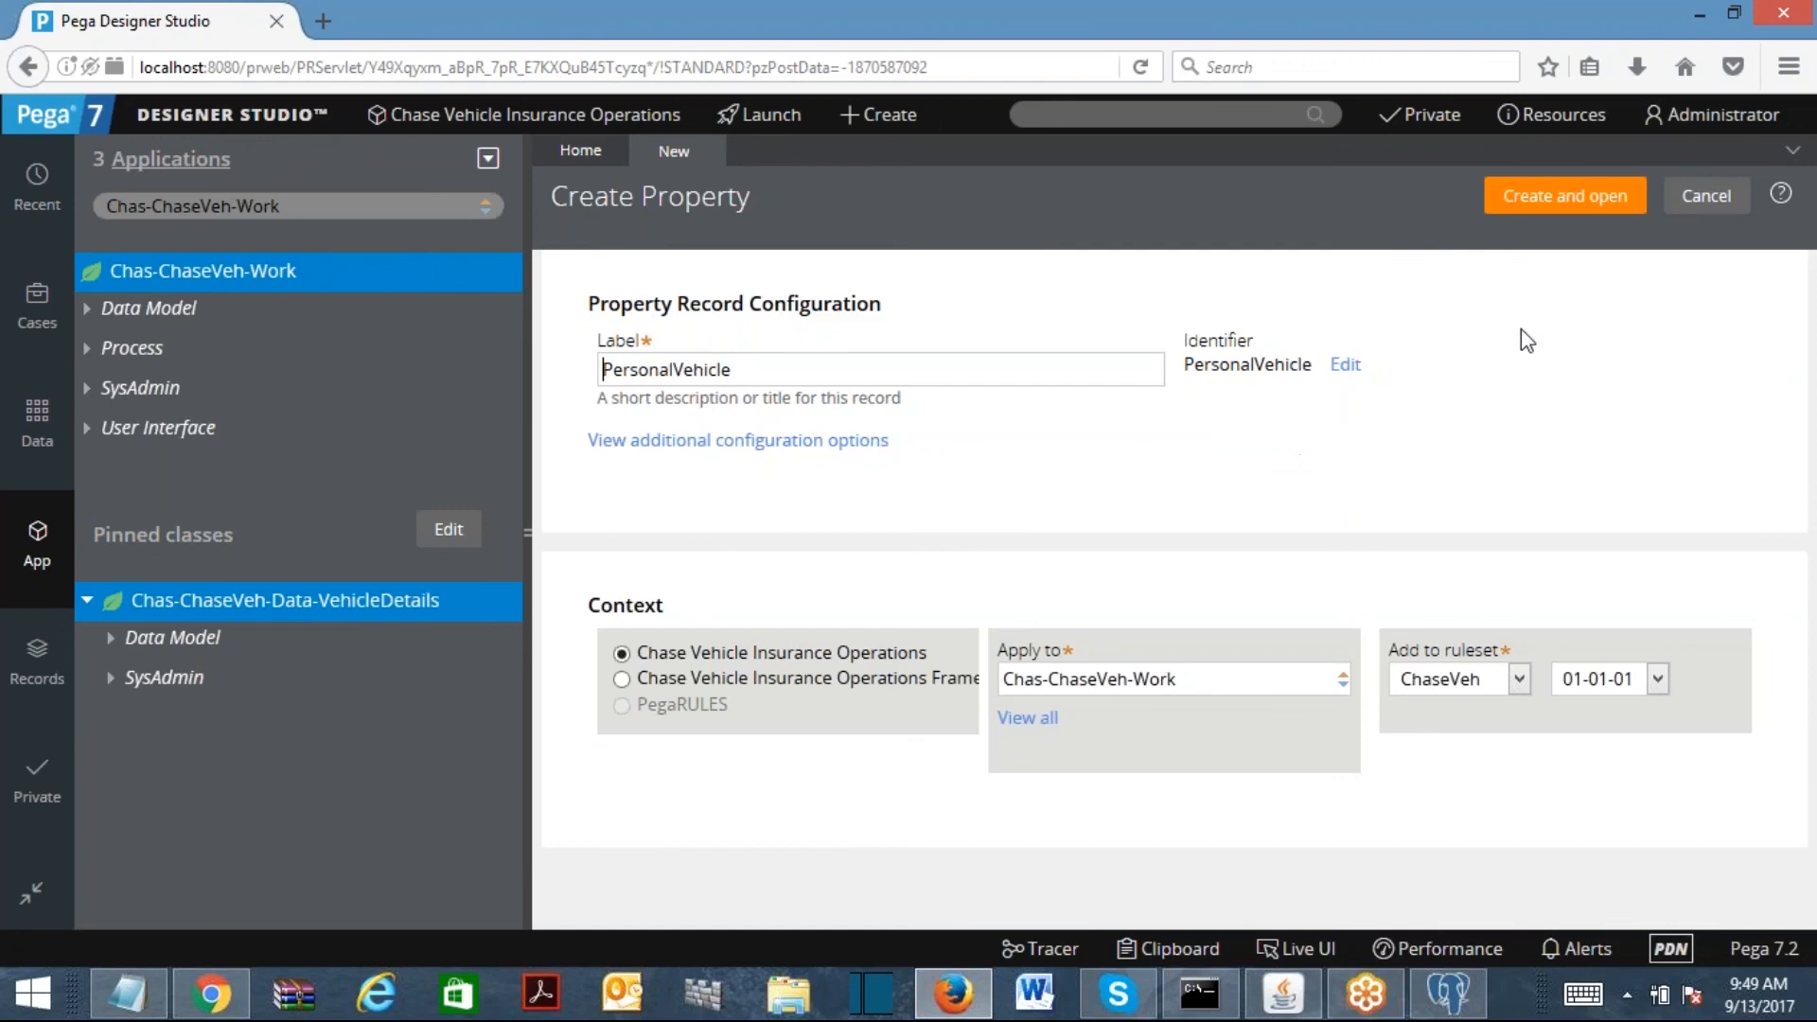
click(1537, 202)
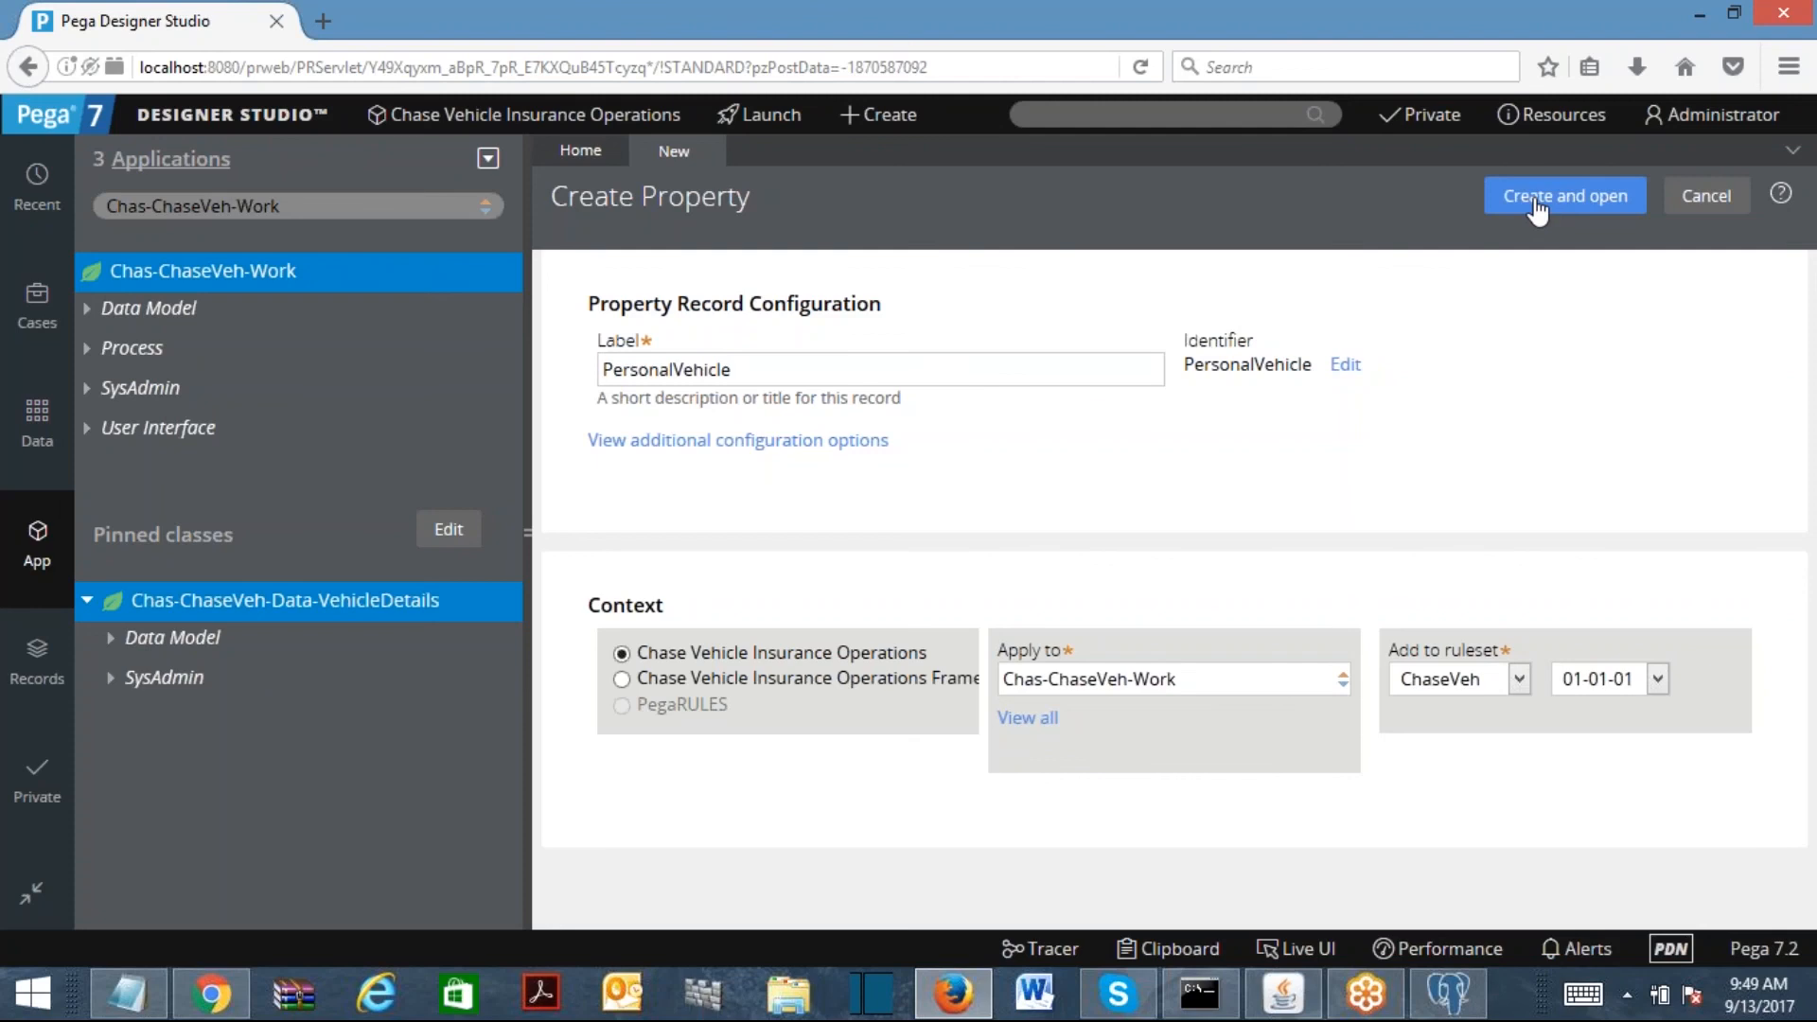
click(1537, 202)
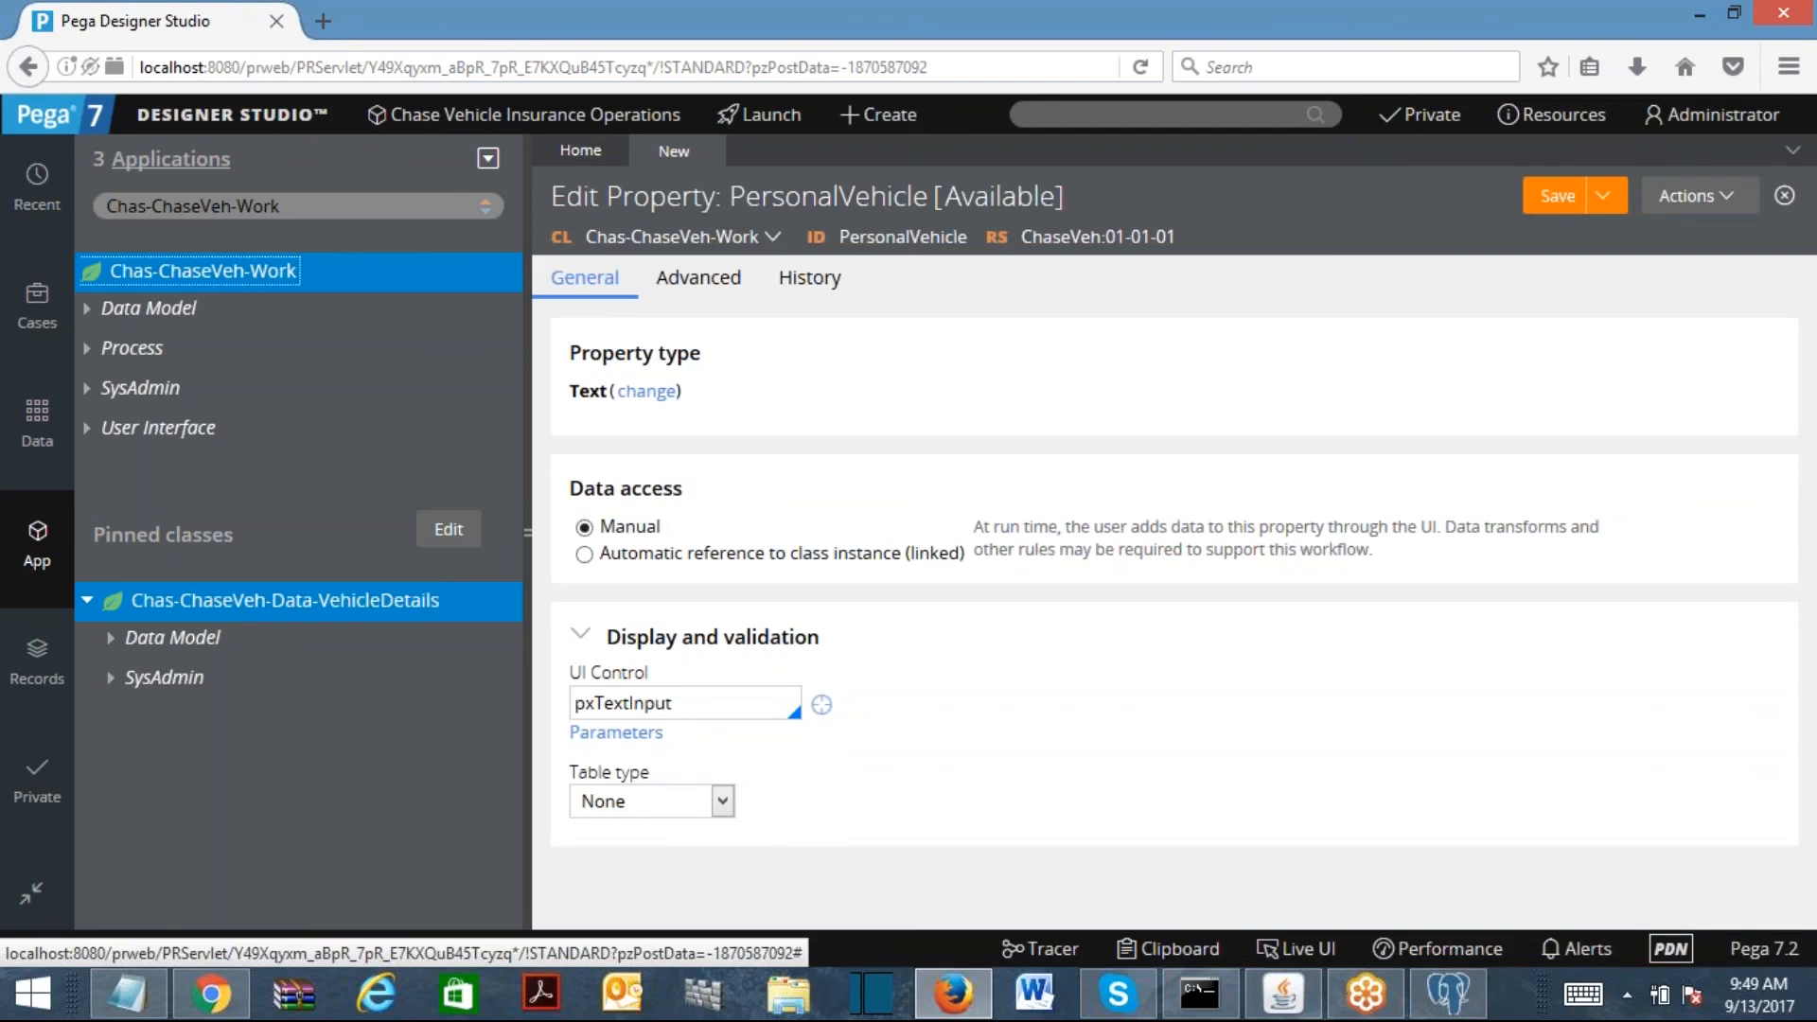
Step: Set PersonalVehicle to Single Page, page definition Chas-ChaseVeh-Data-VehicleDetails, and save
click(660, 393)
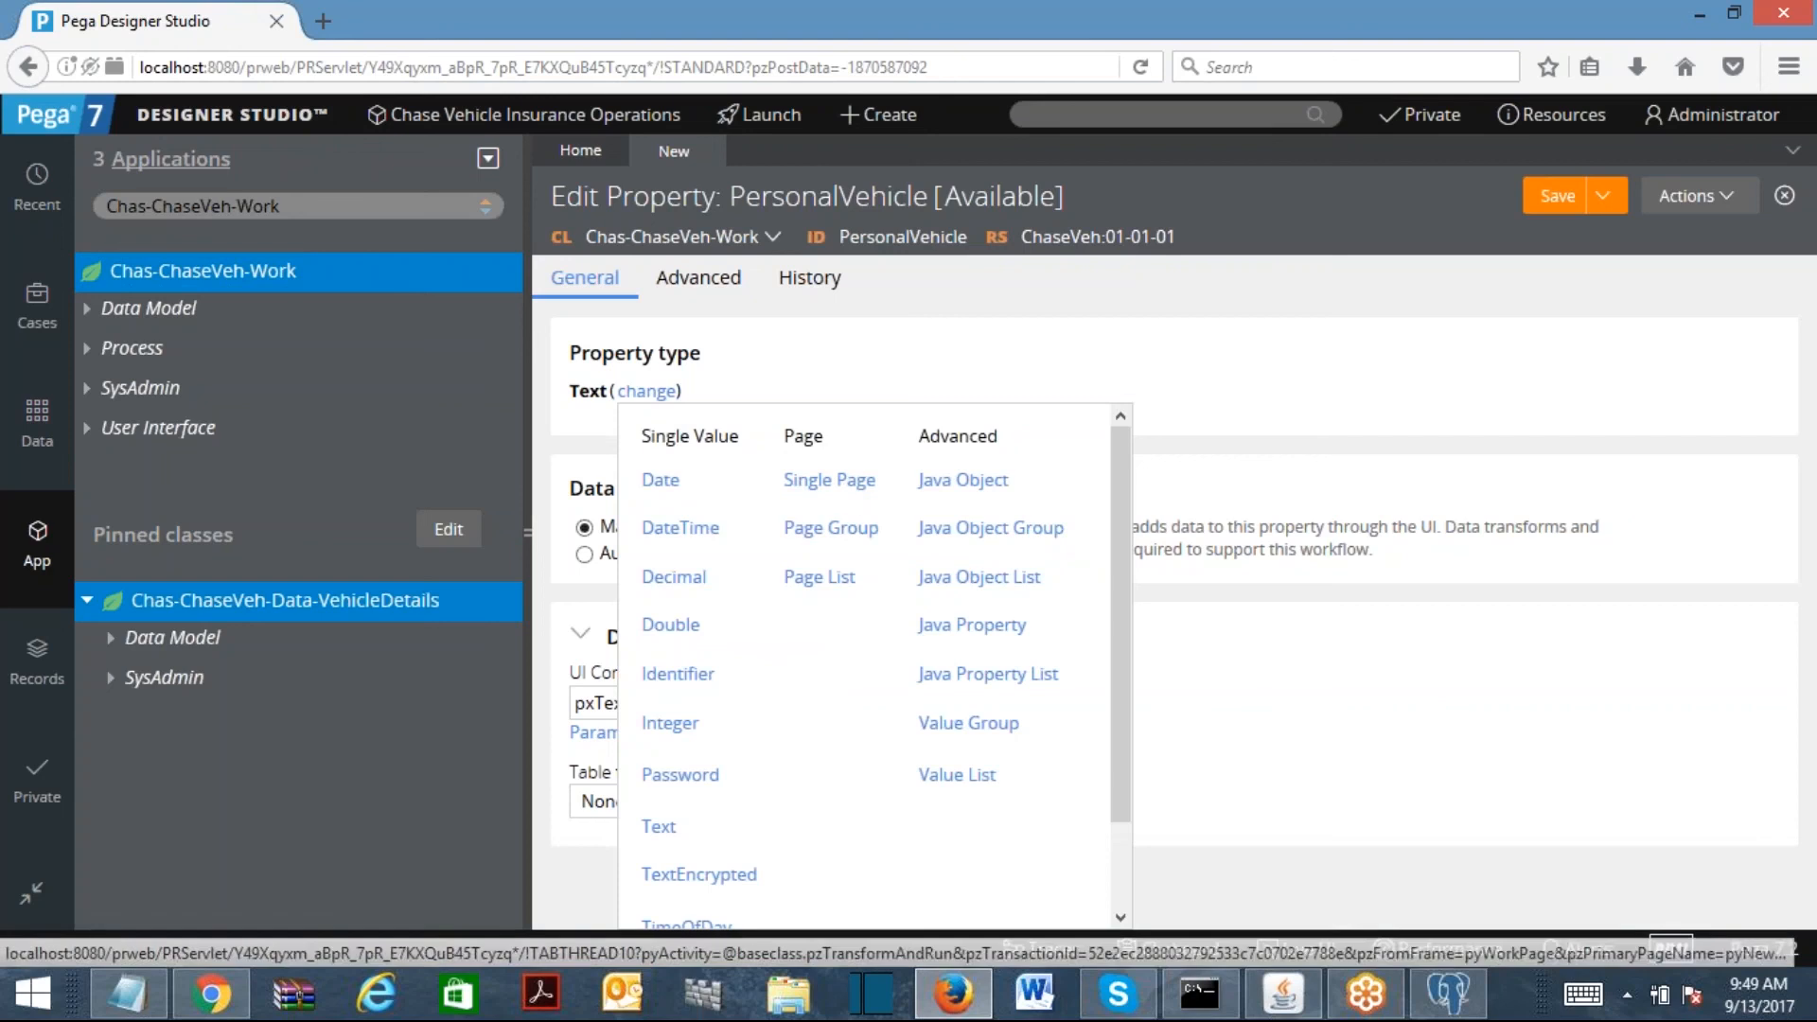
click(829, 480)
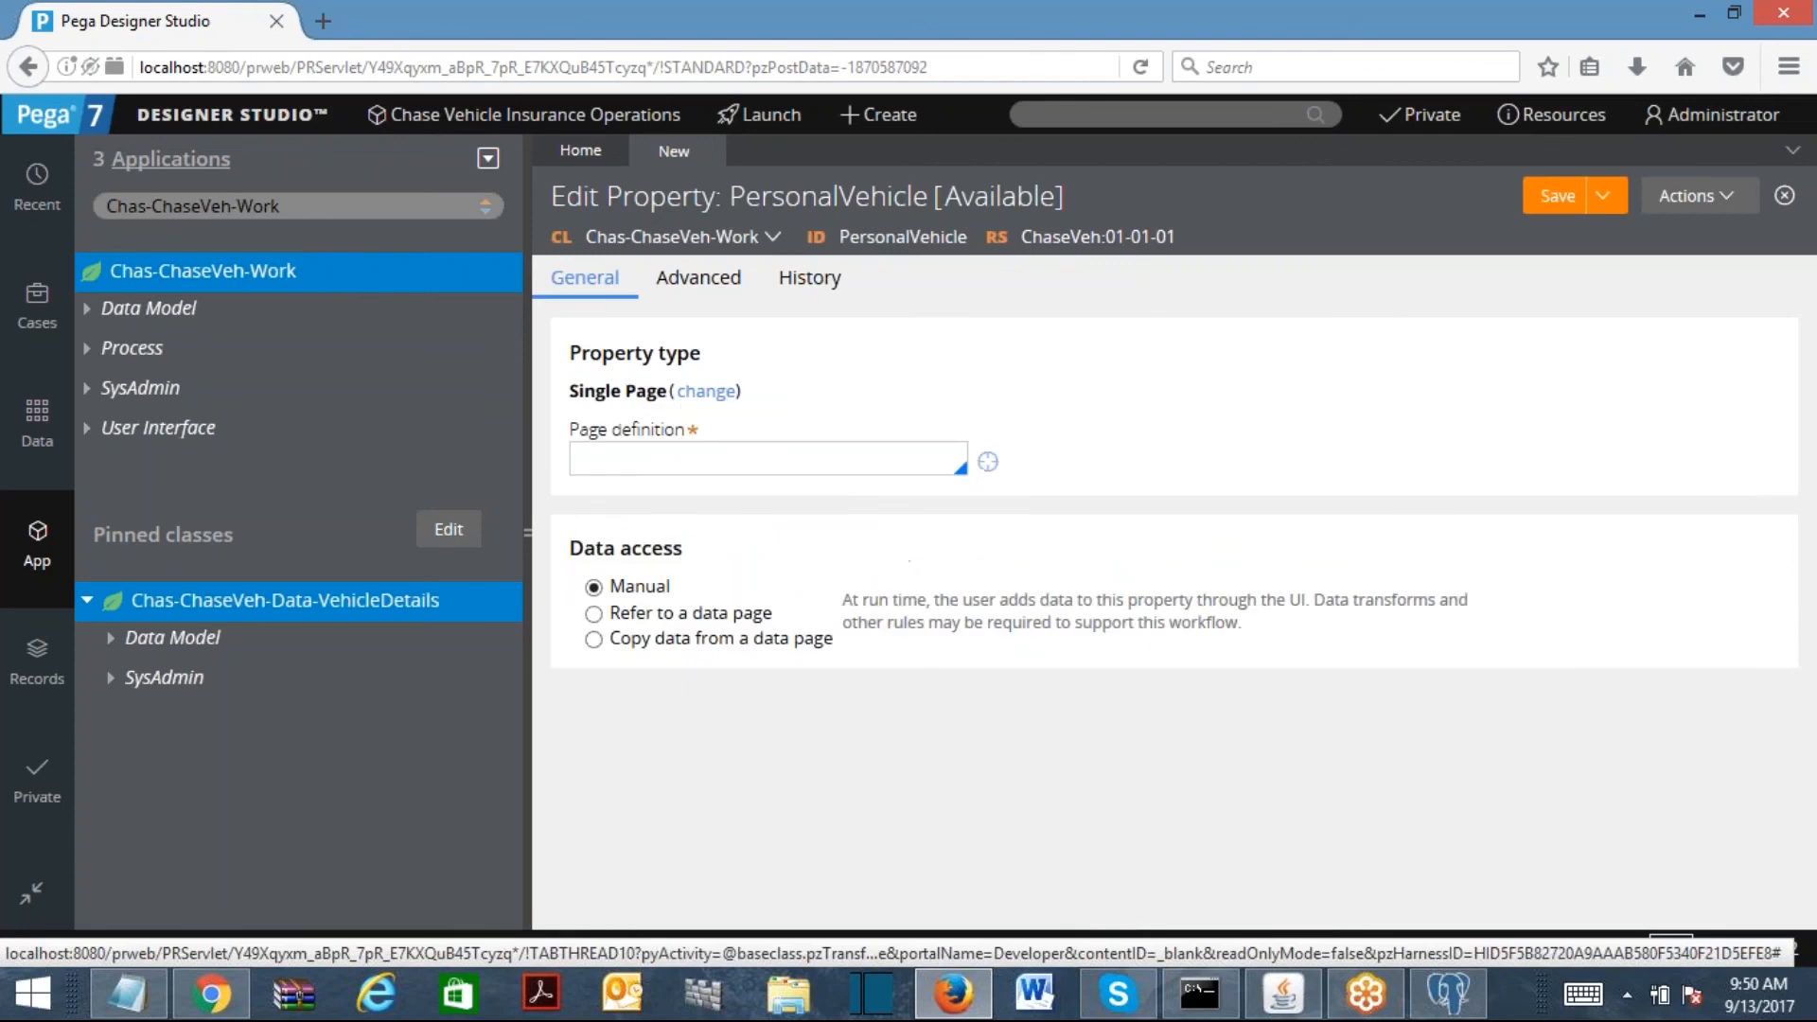
click(651, 463)
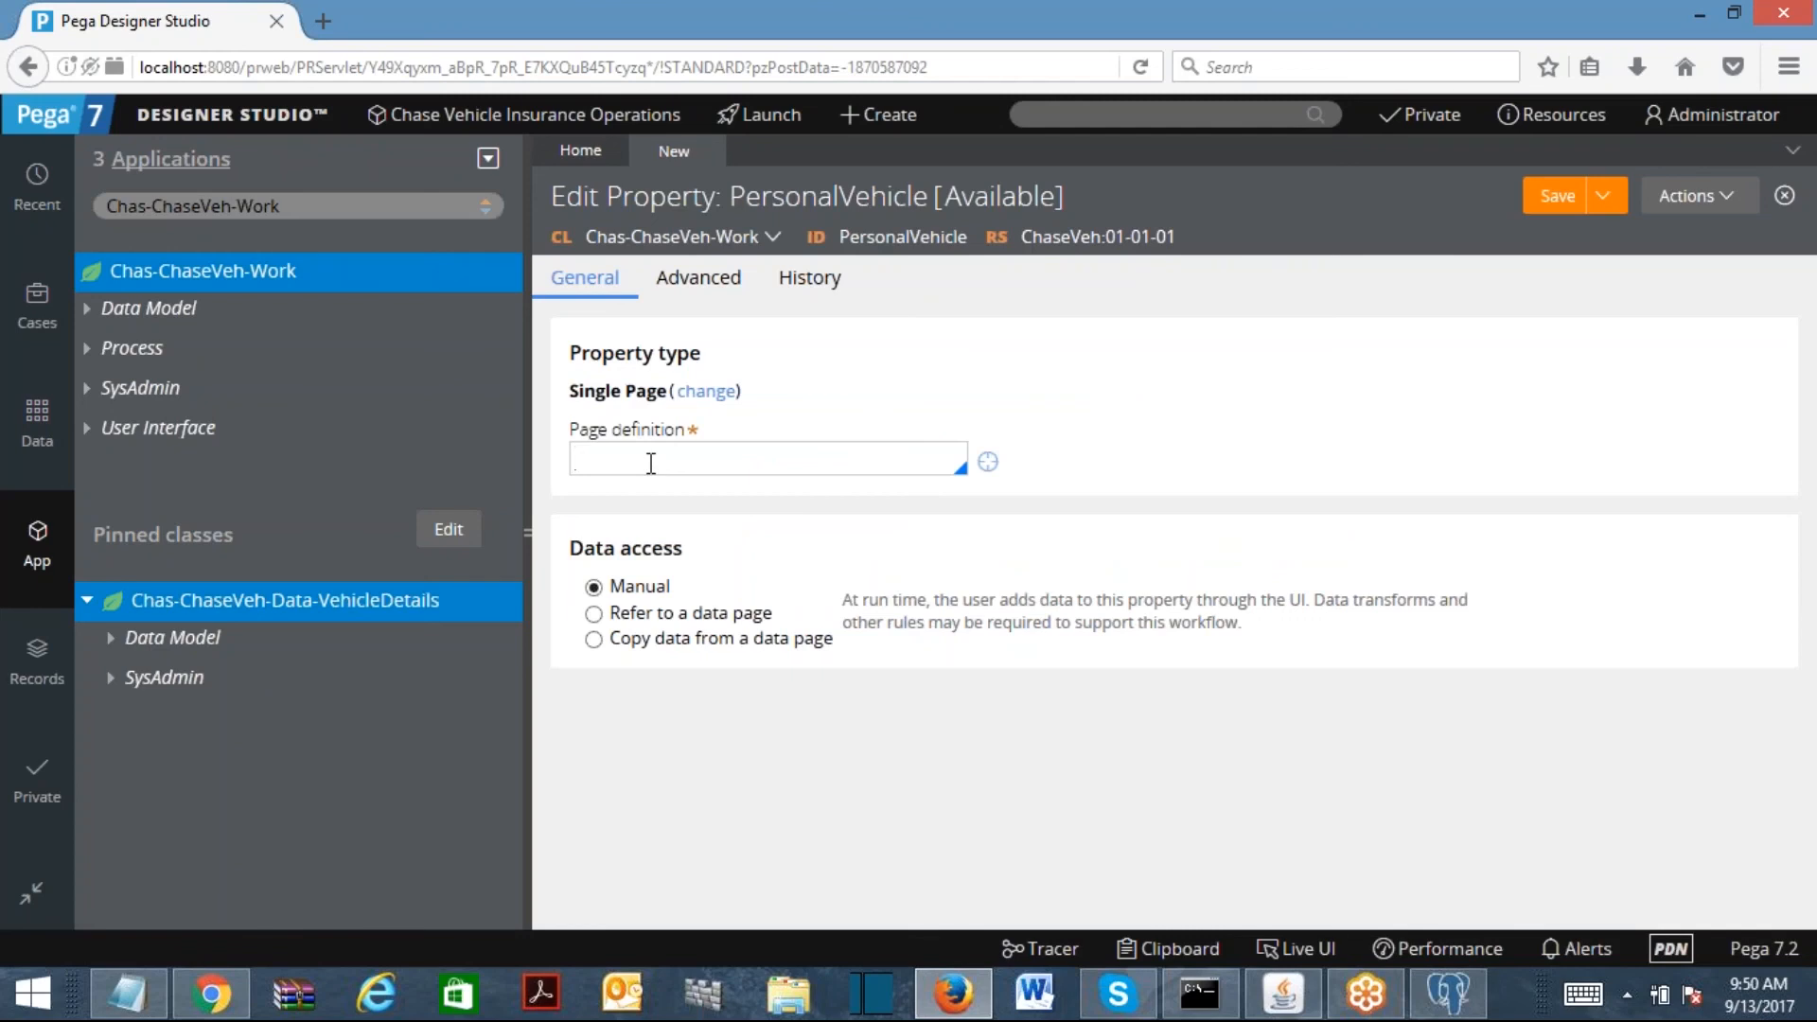
key(Down)
text(cahe)
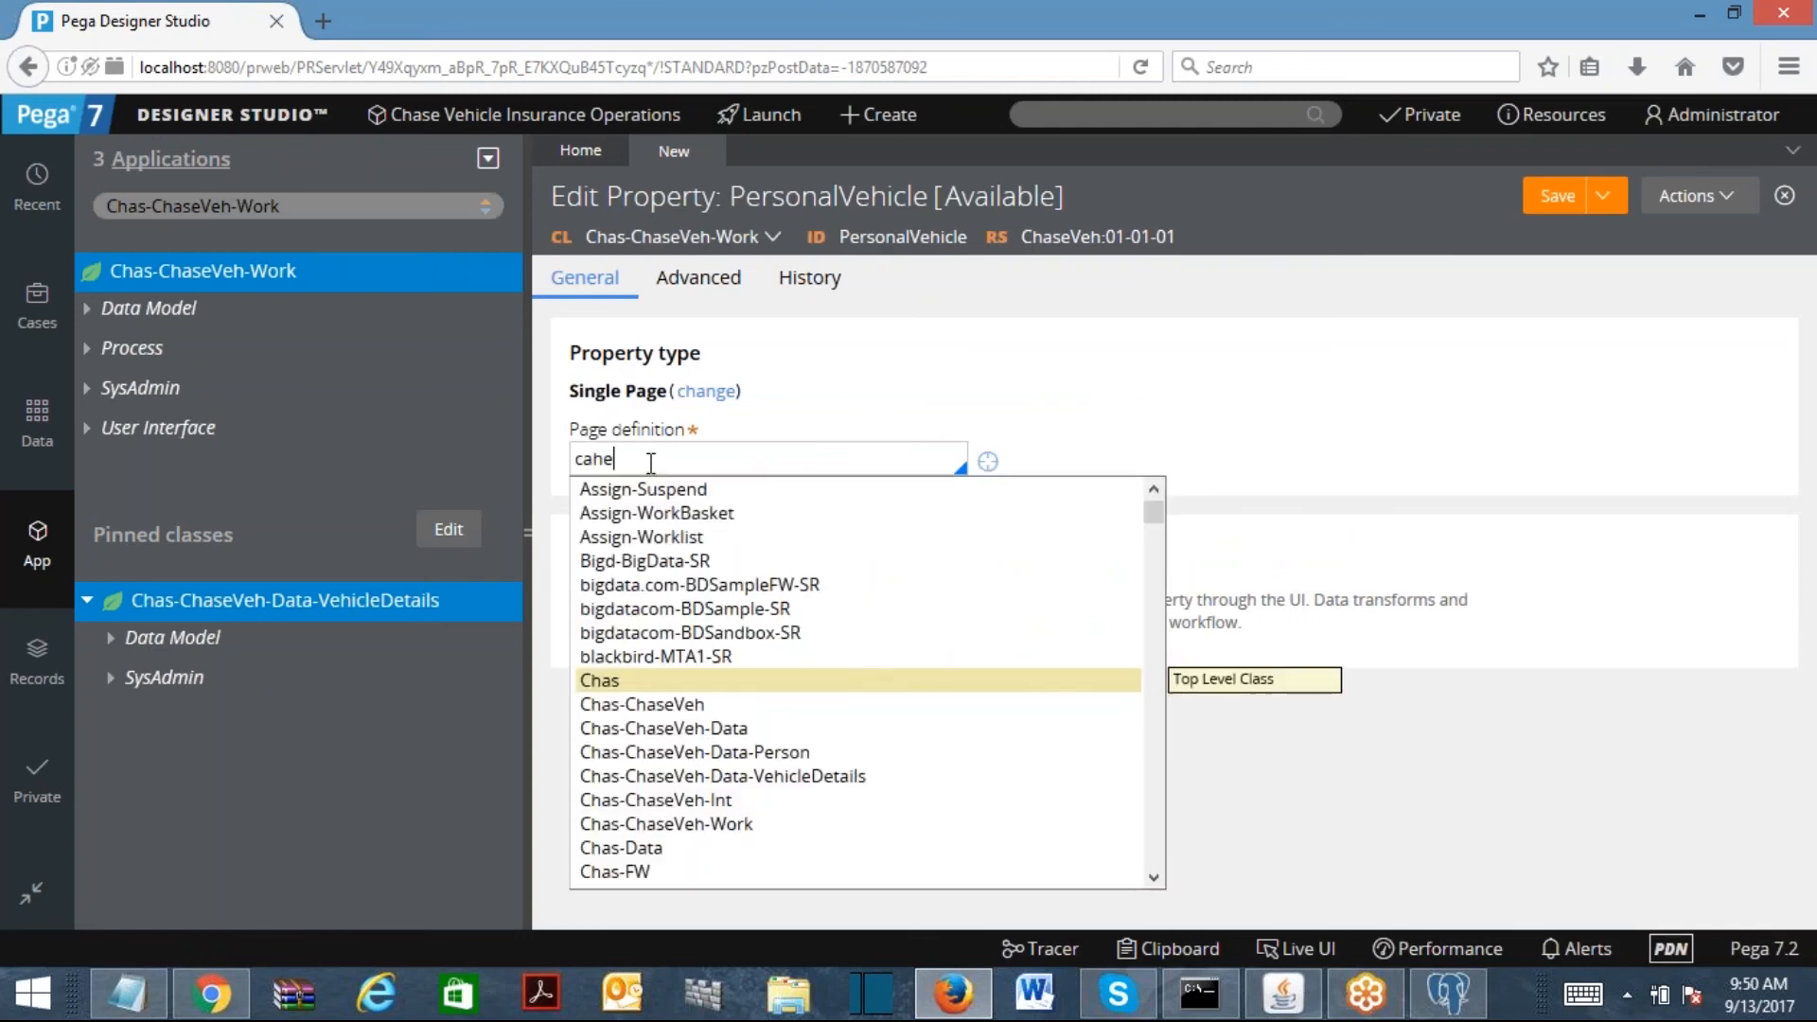
click(844, 779)
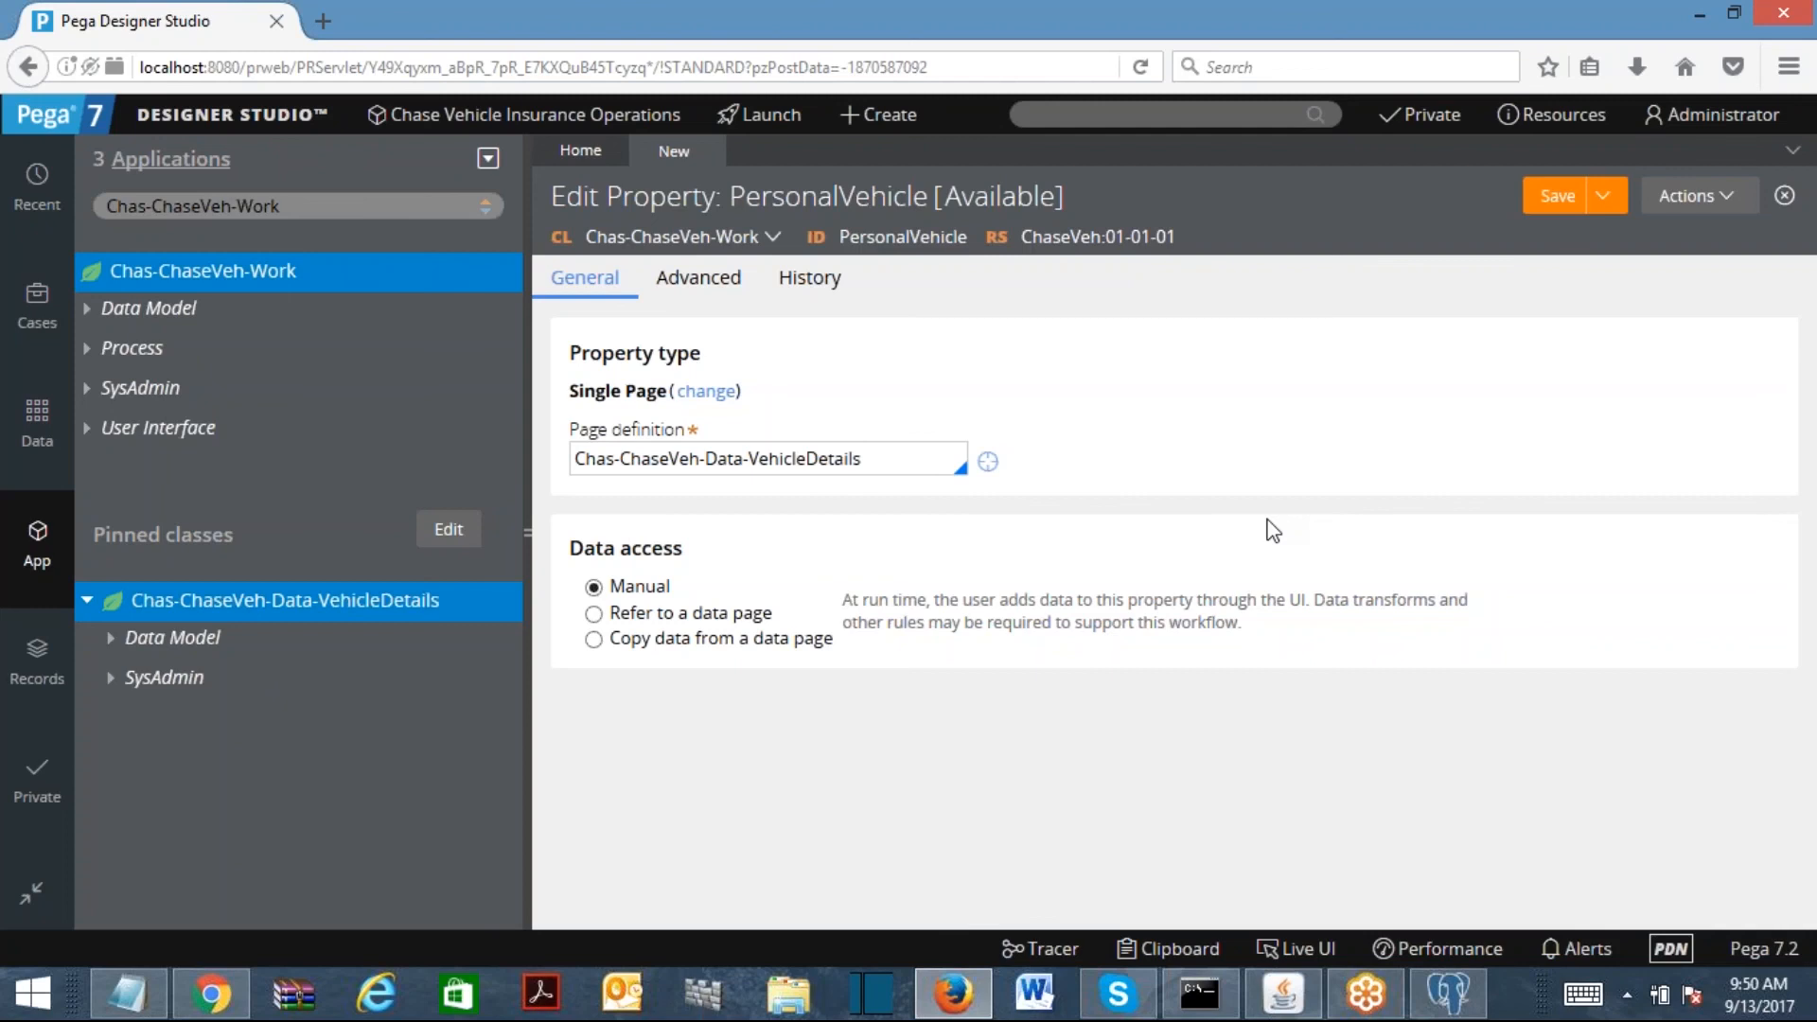
click(1561, 195)
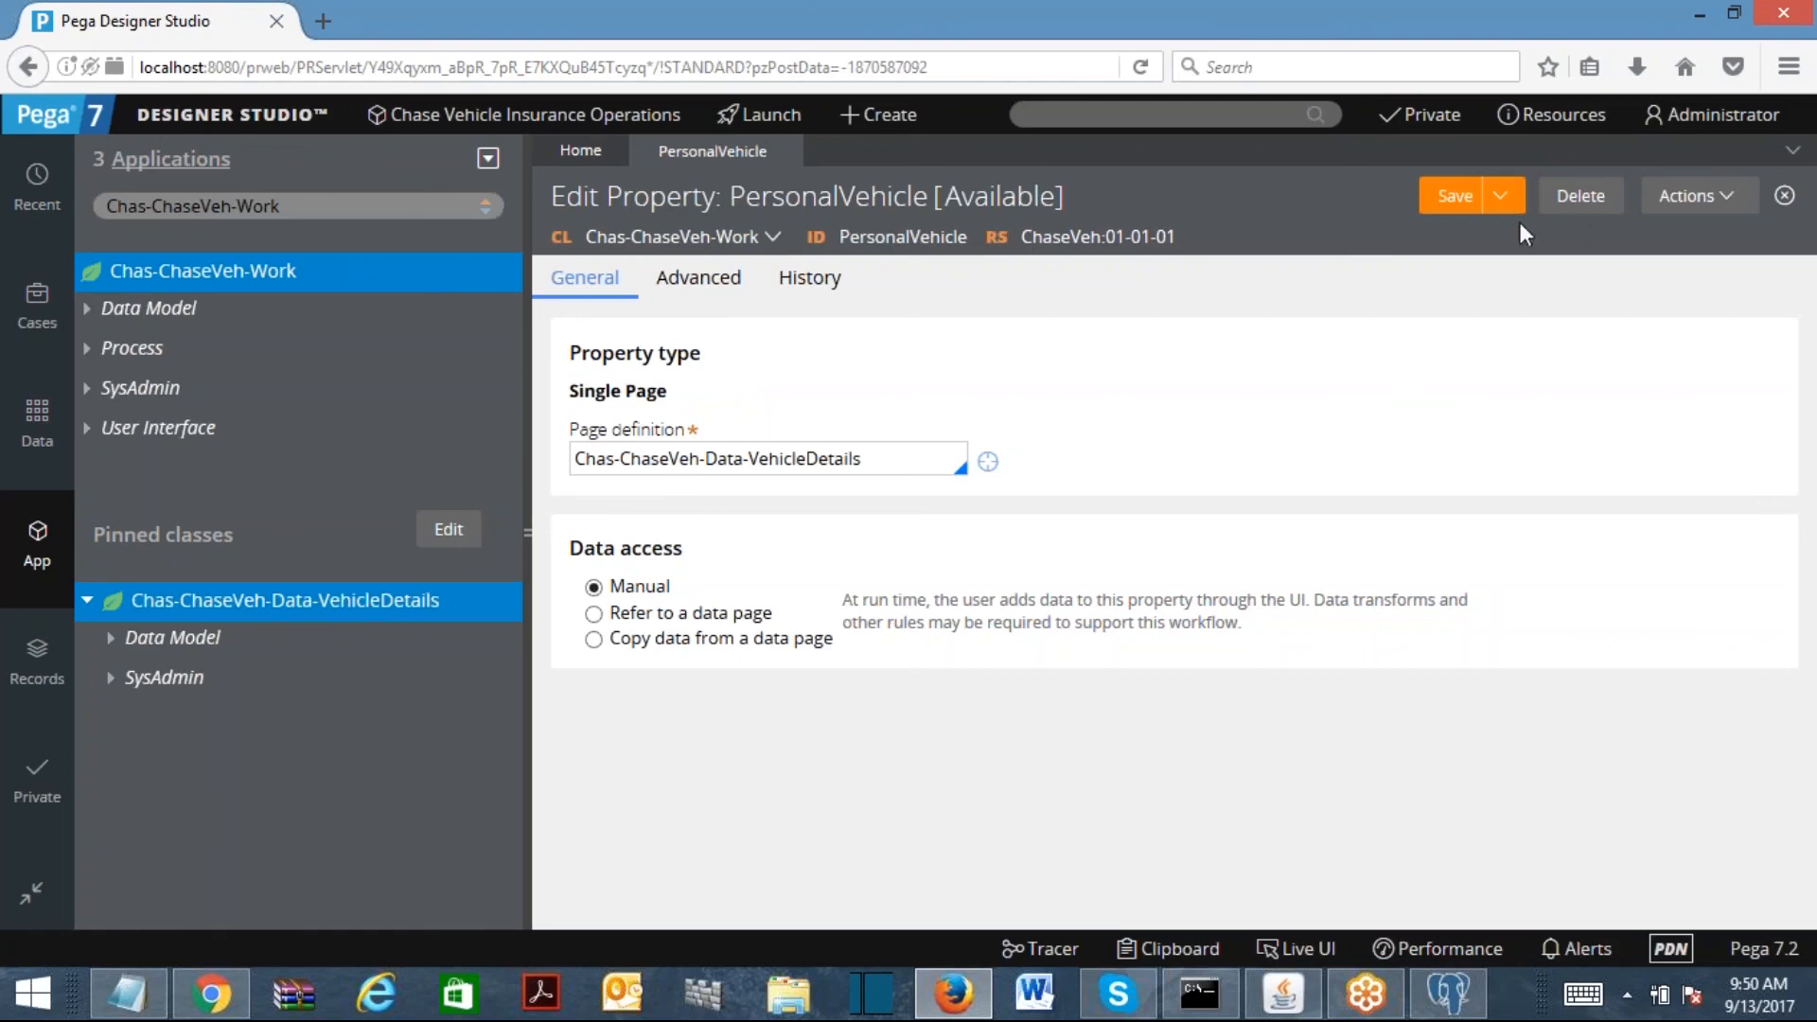
Step: Show the Save As / Specialize options beside Save for PersonalVehicle
click(1501, 198)
click(1500, 196)
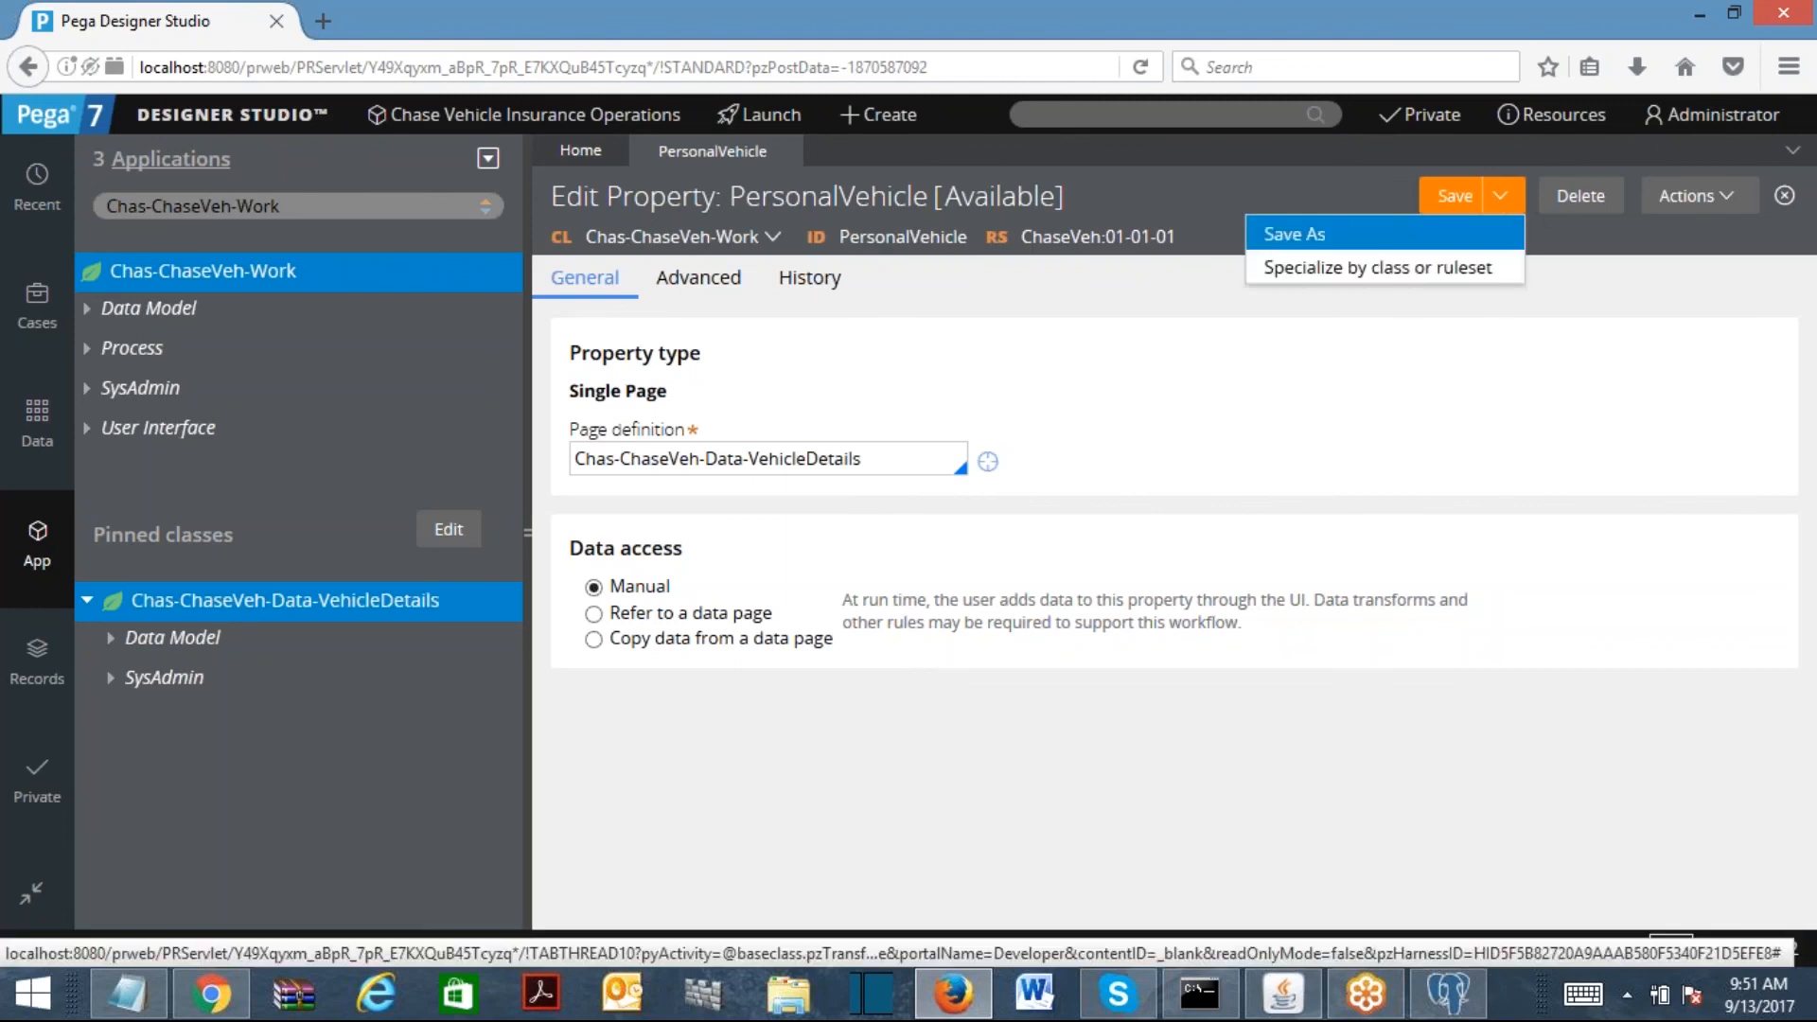
Step: Save PersonalVehicle as a new property labelled CommVehicle and save the copy
click(1322, 236)
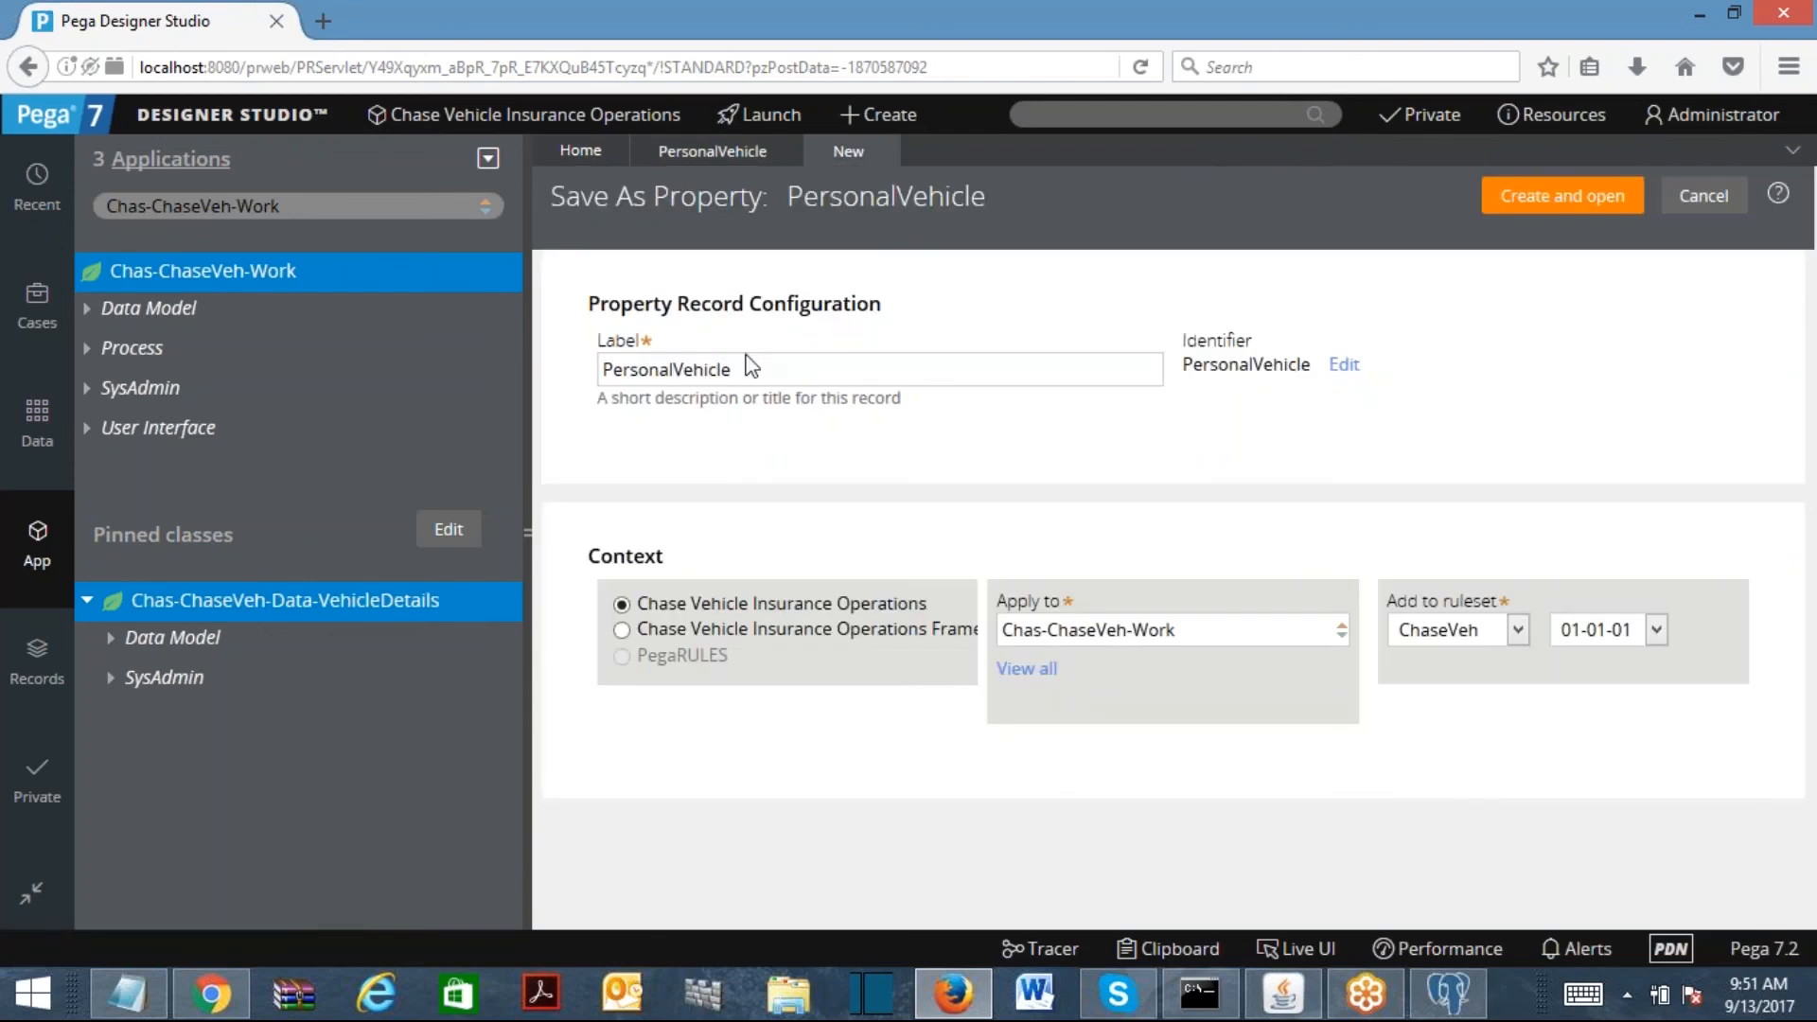
drag(673, 371, 602, 371)
text(CommVehicle)
click(1535, 204)
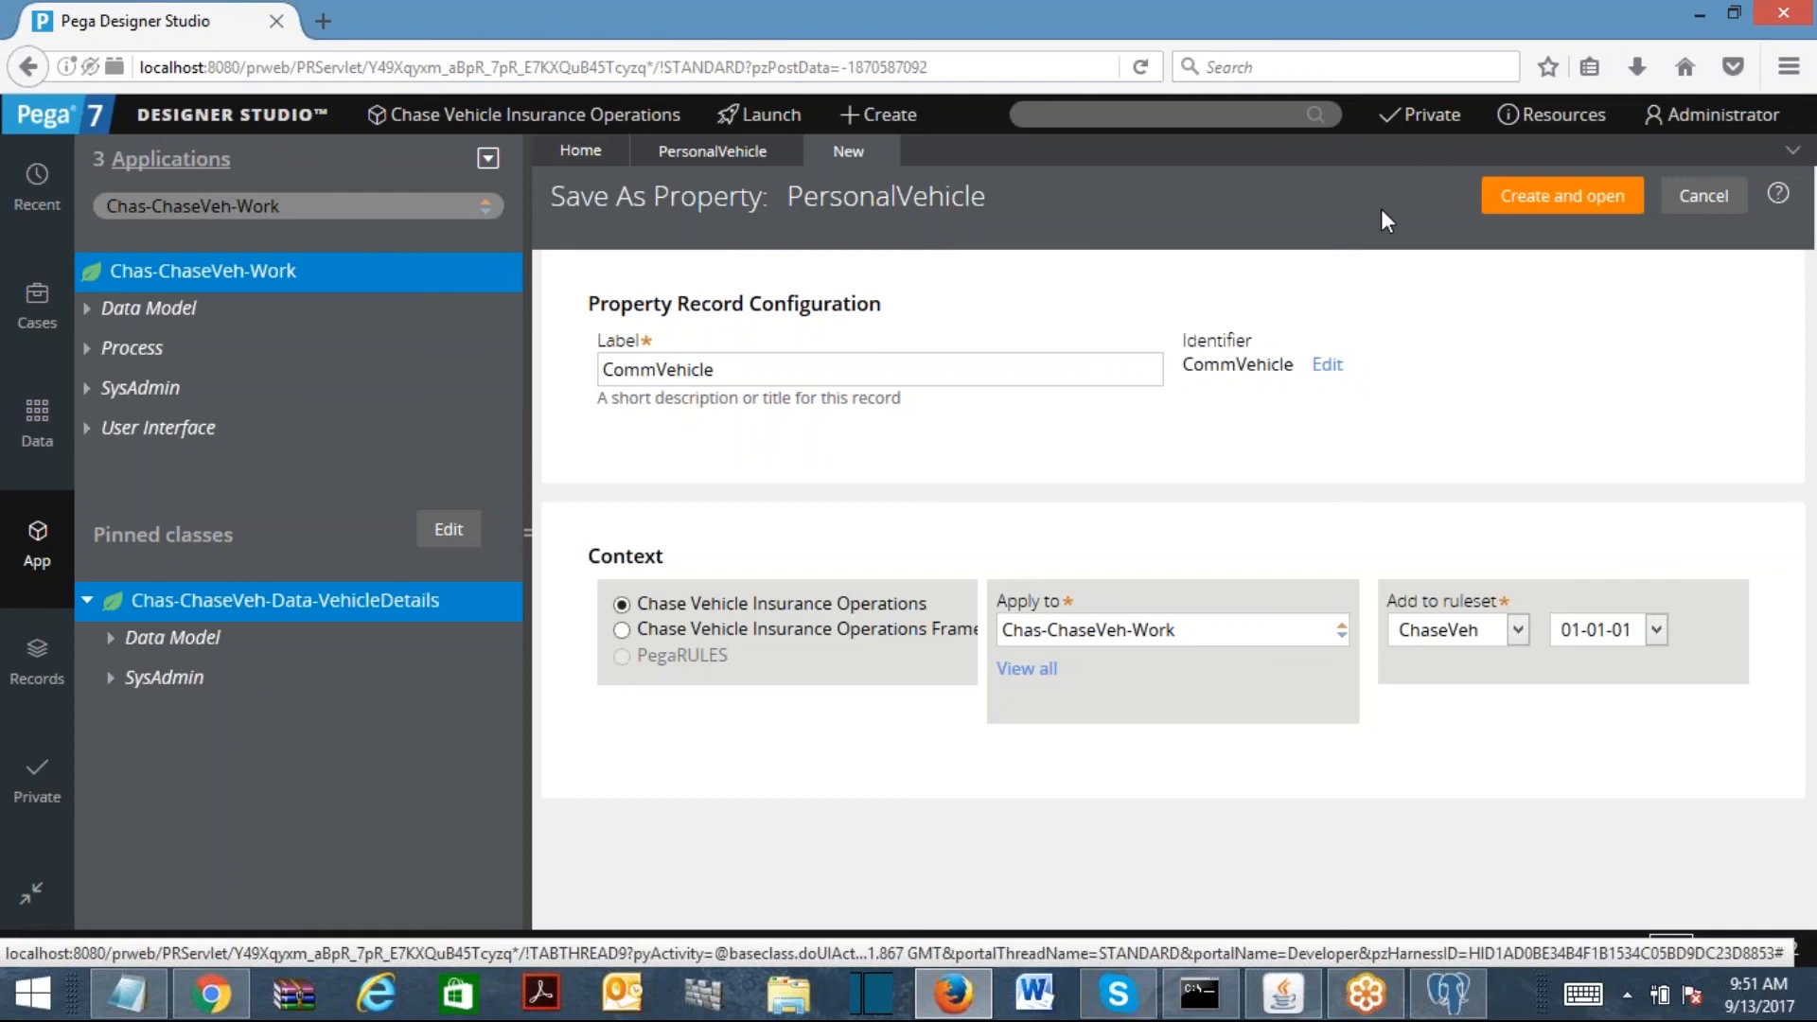
click(1589, 208)
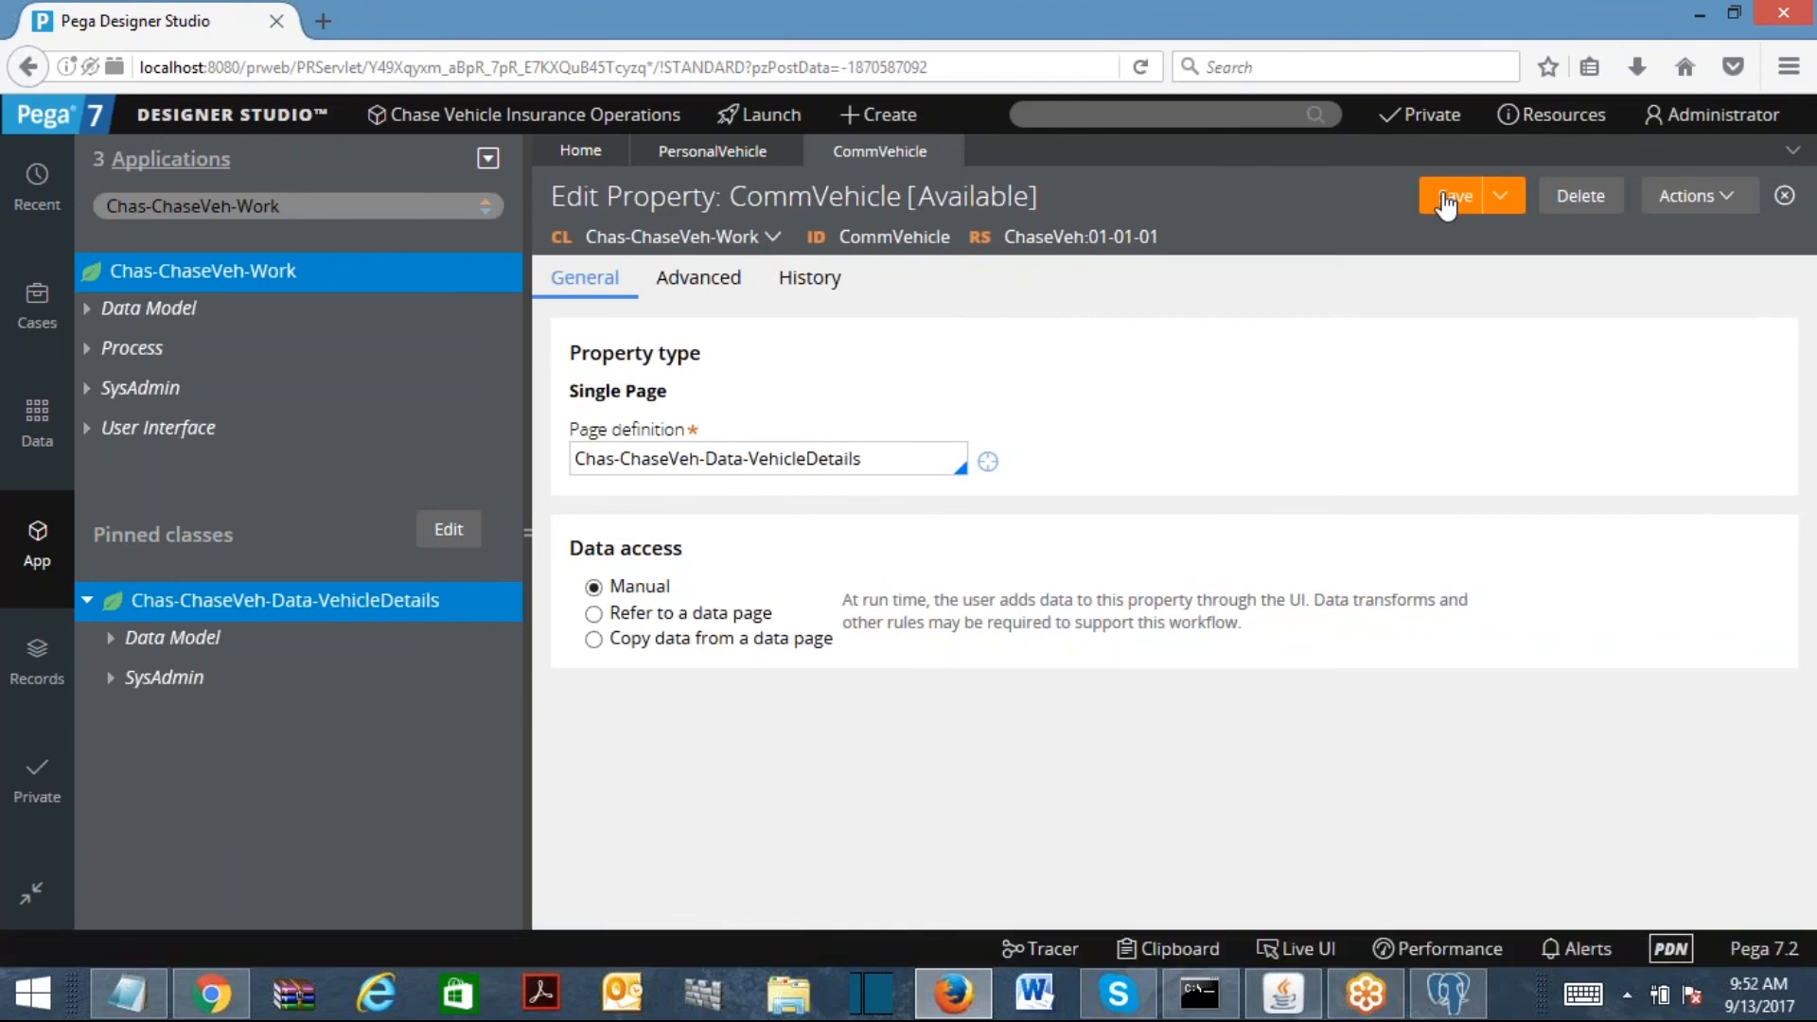
click(1445, 200)
Step: Refresh the explorer and expand PersonalVehicle and CommVehicle to check their vehicle fields
right_click(233, 281)
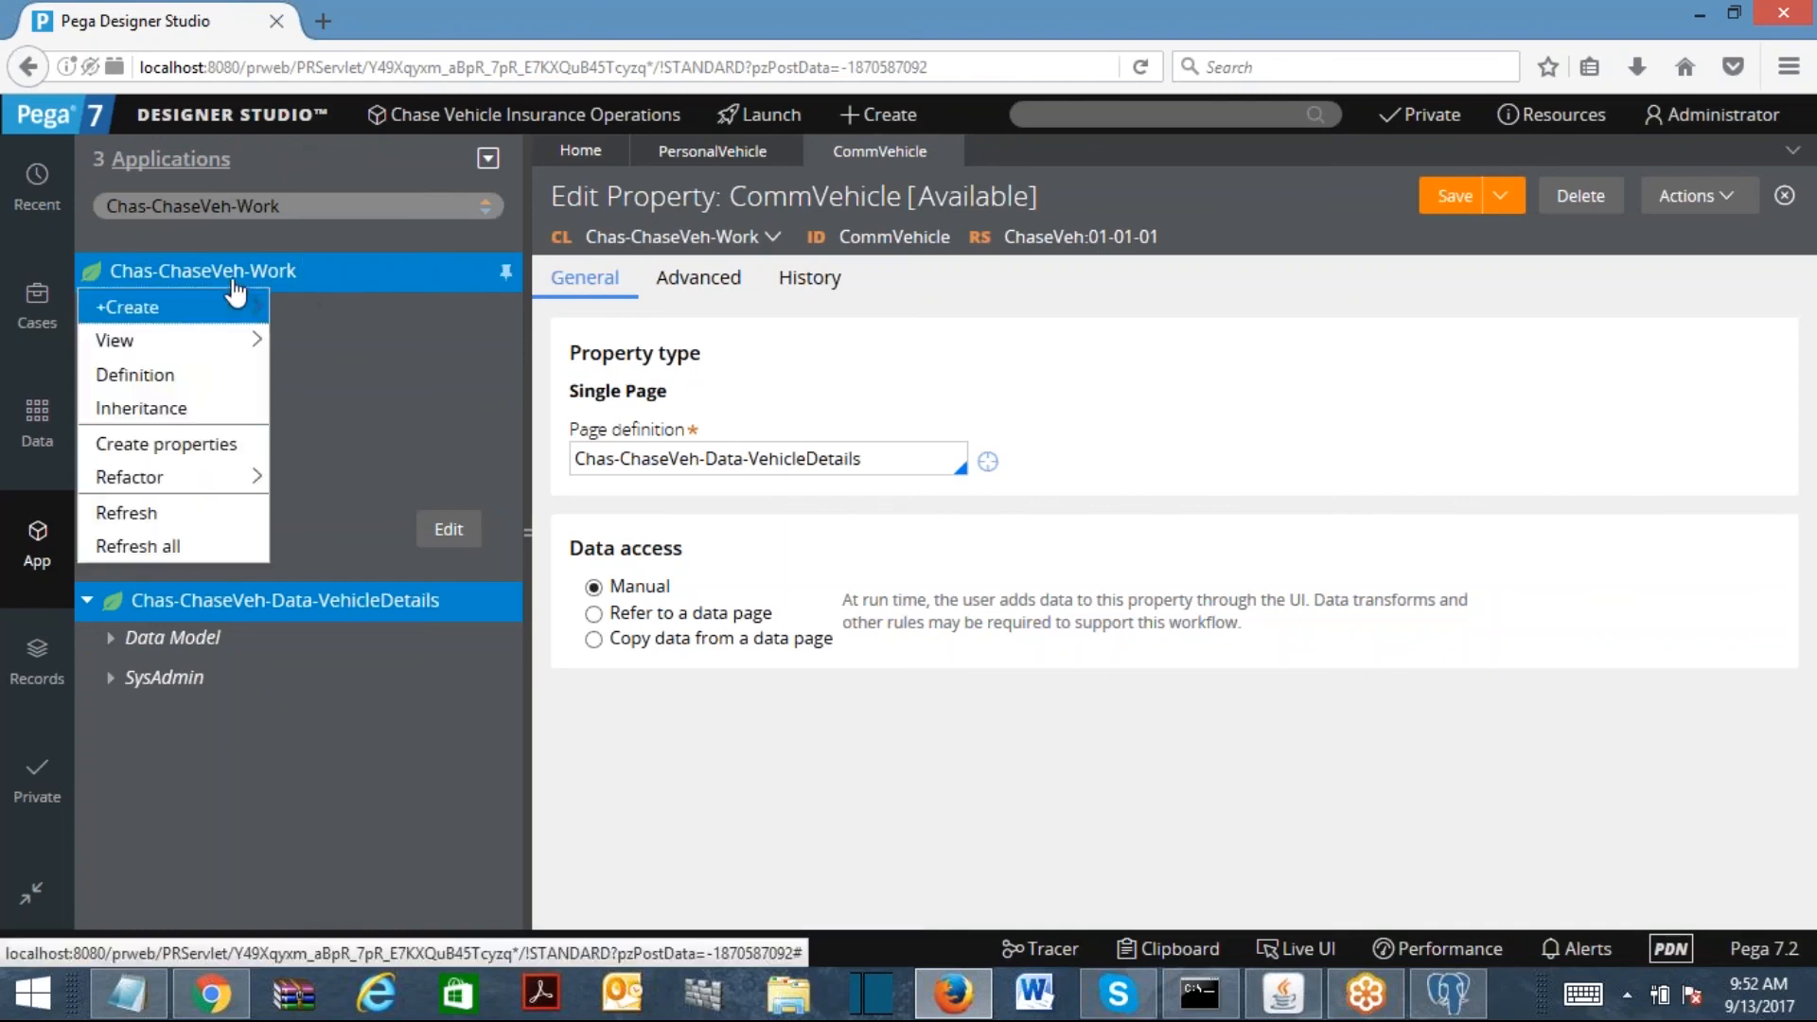
click(147, 546)
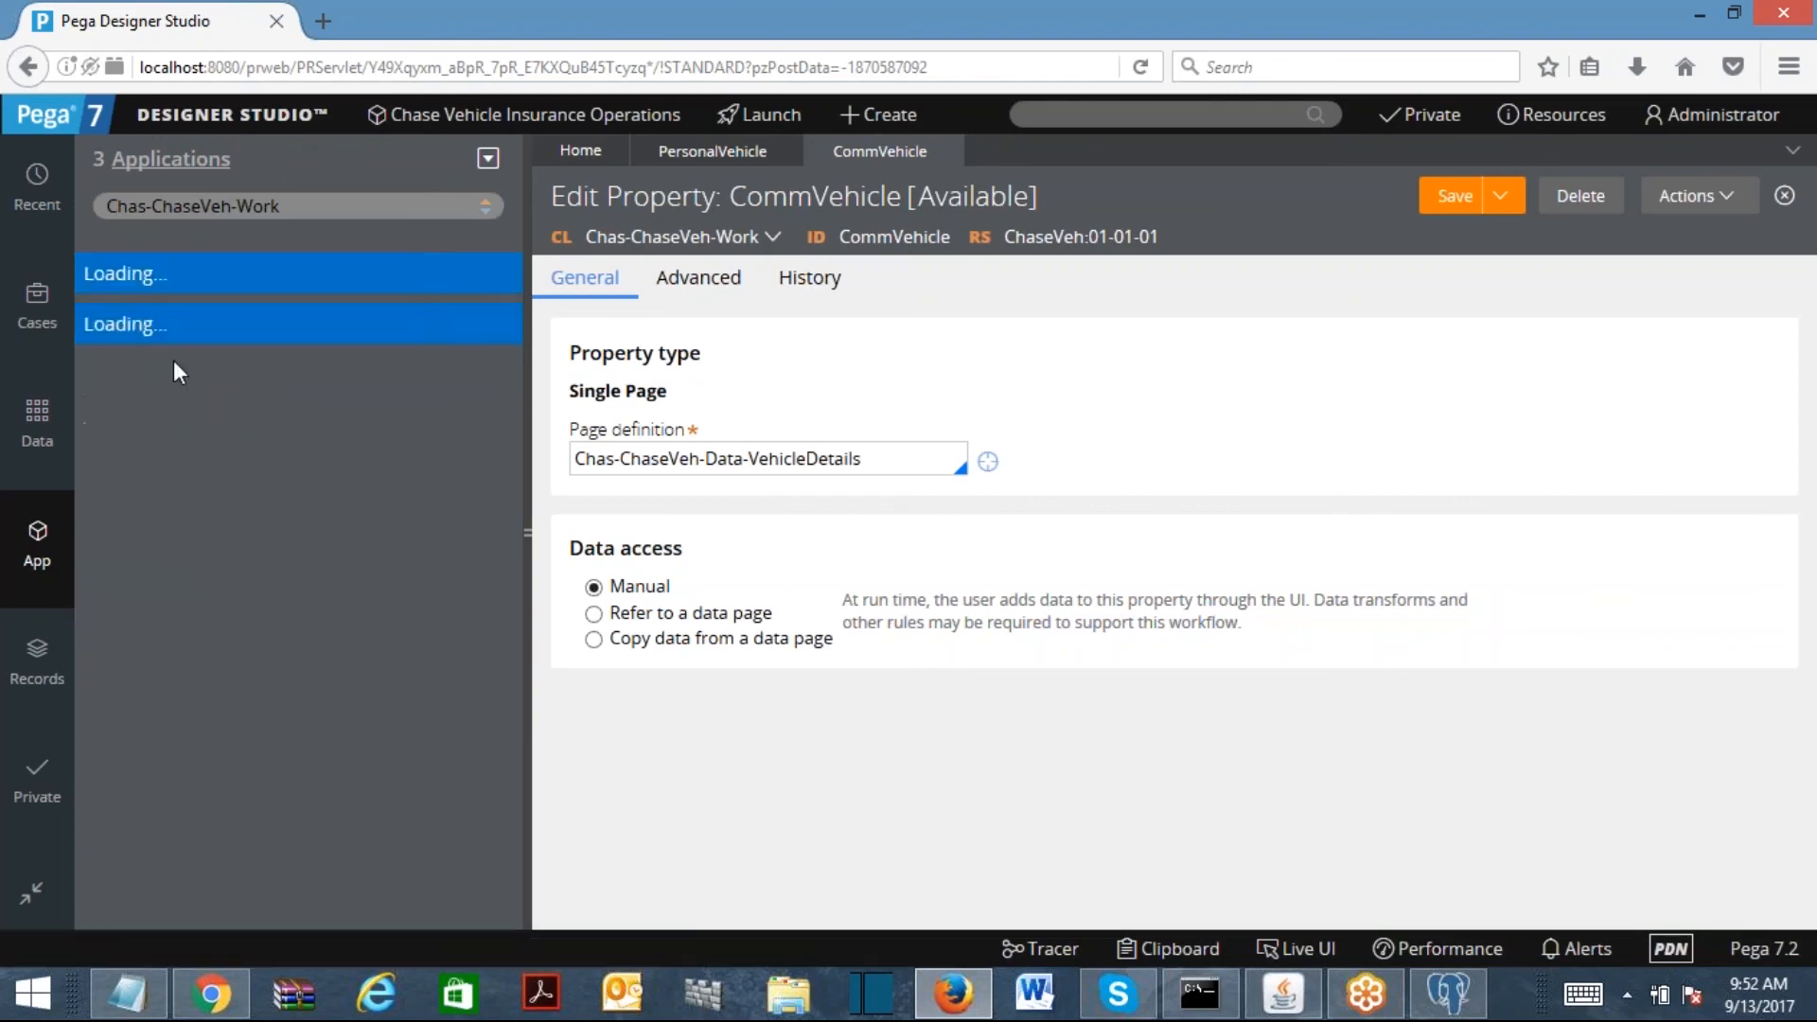
click(88, 312)
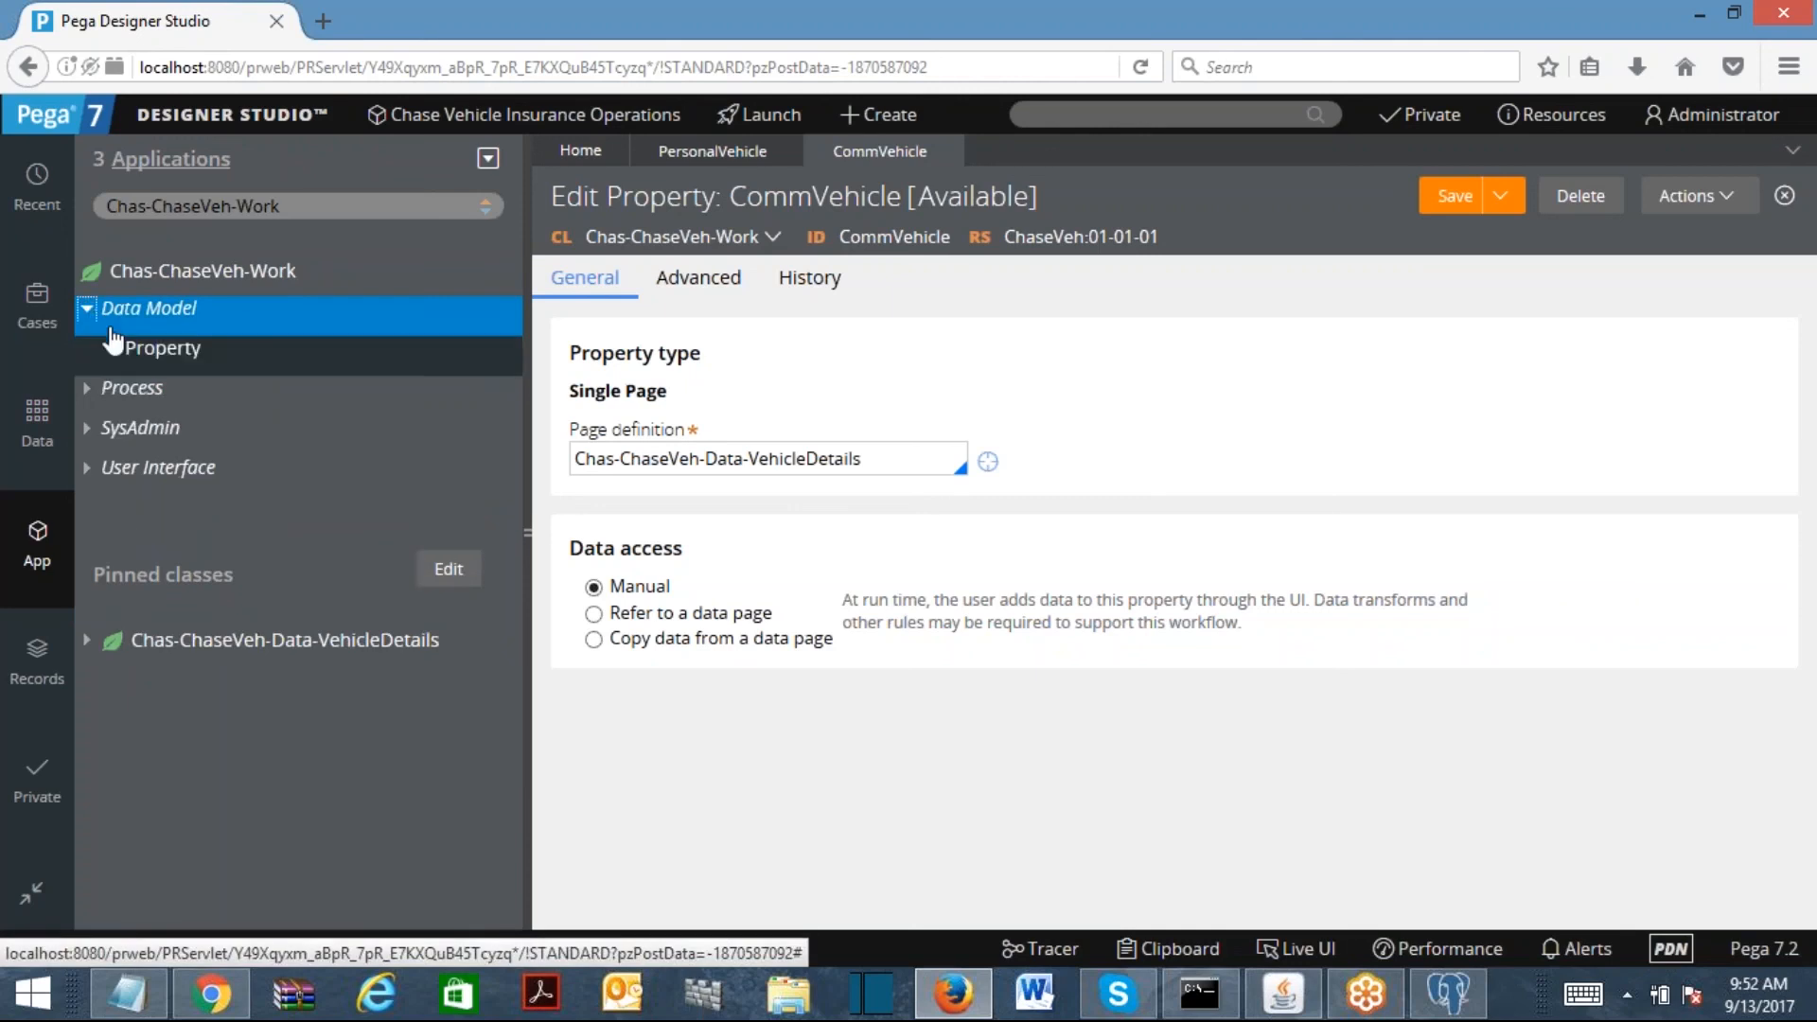
click(111, 349)
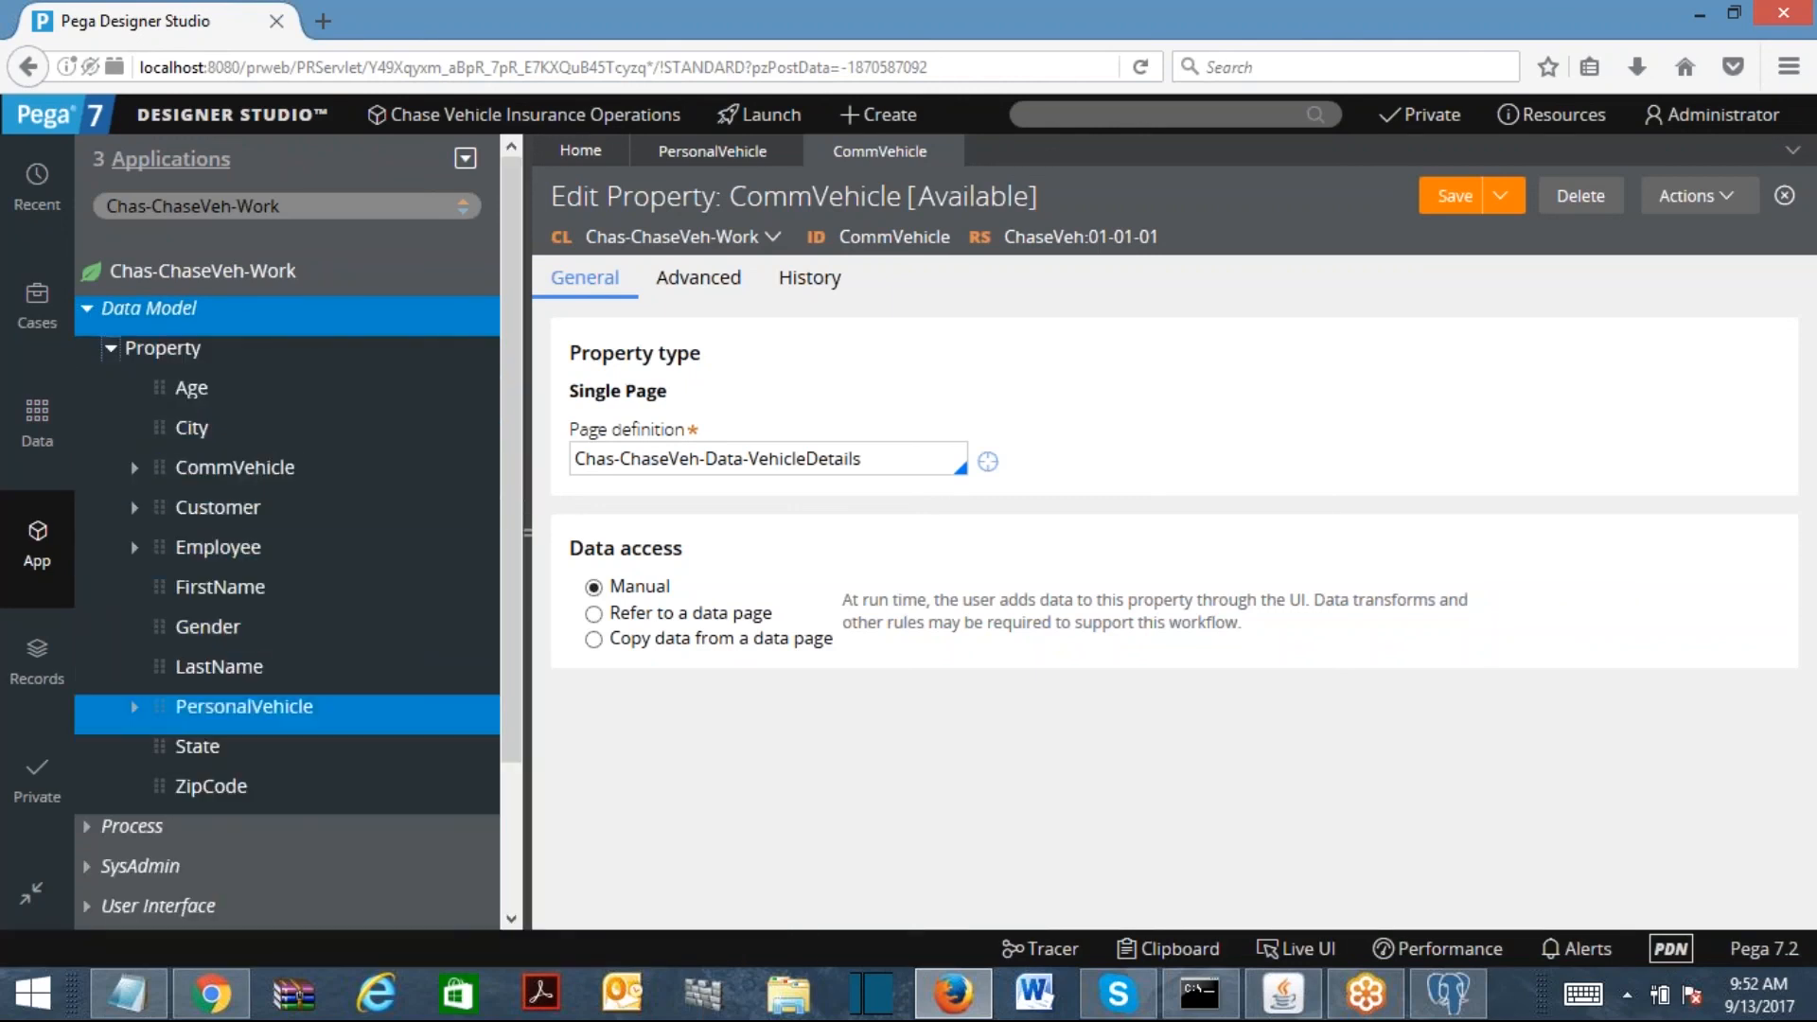
click(135, 706)
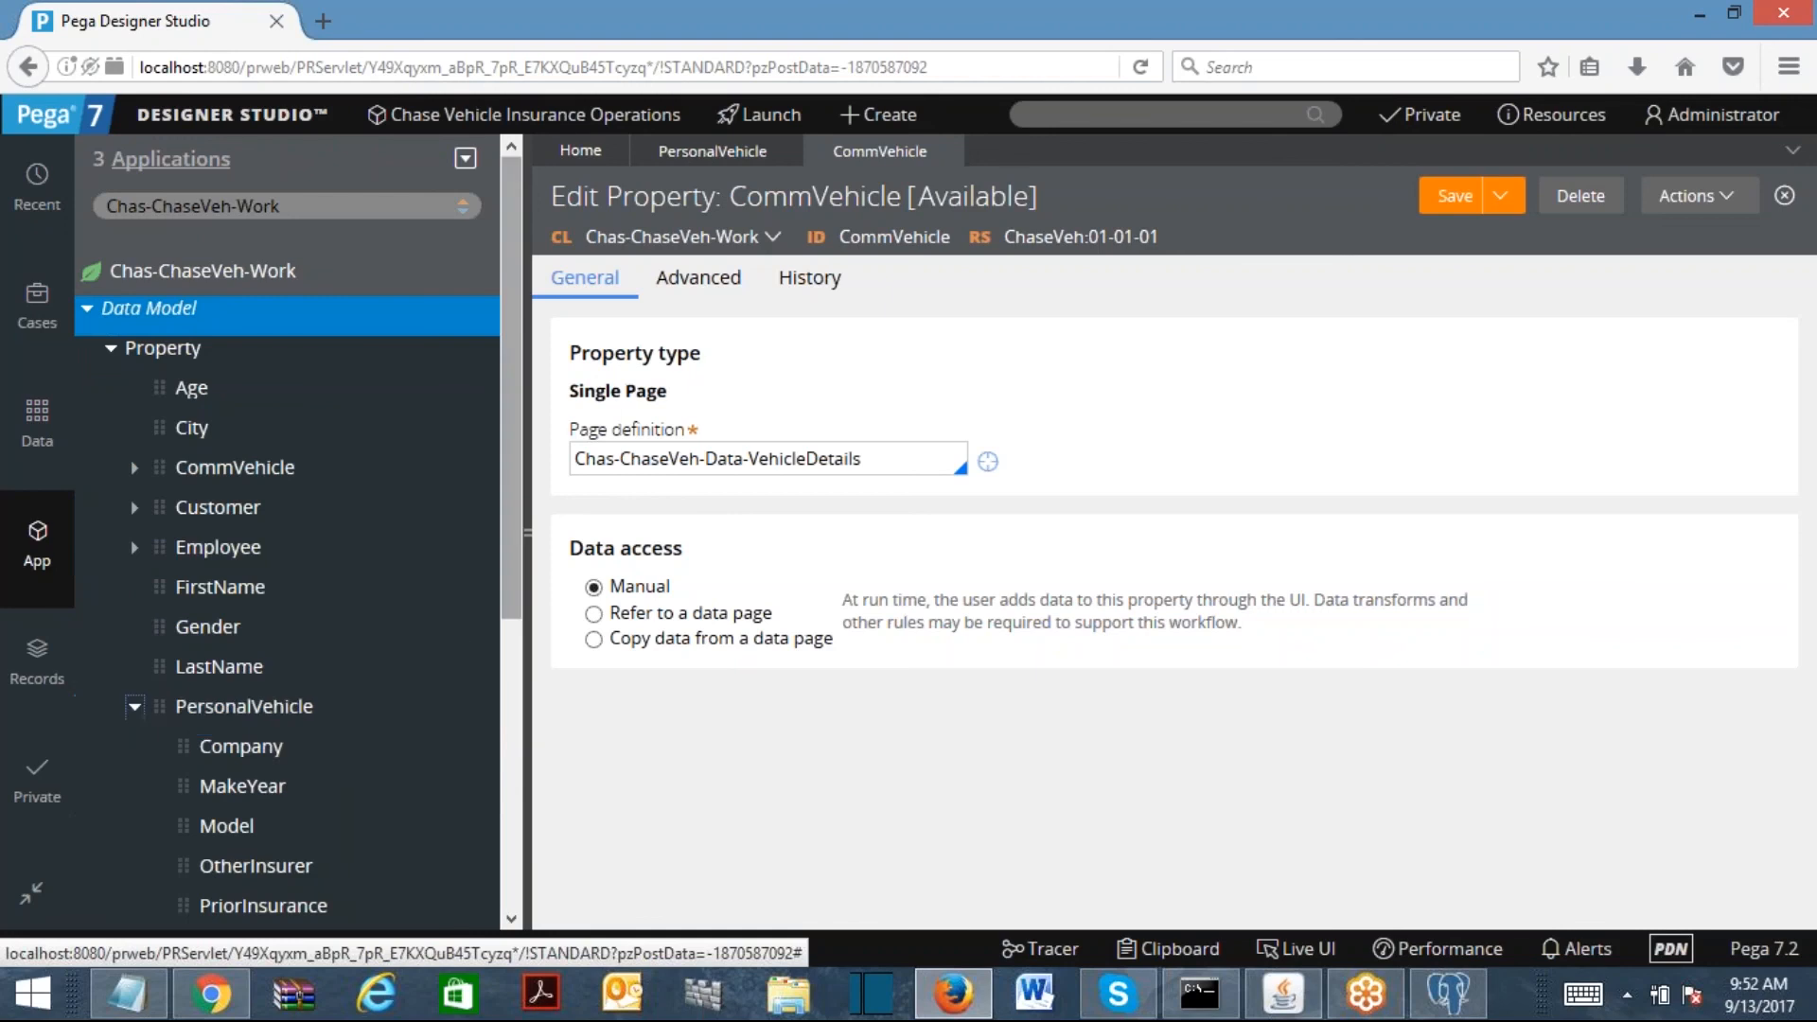
scroll(511, 587, down, 3)
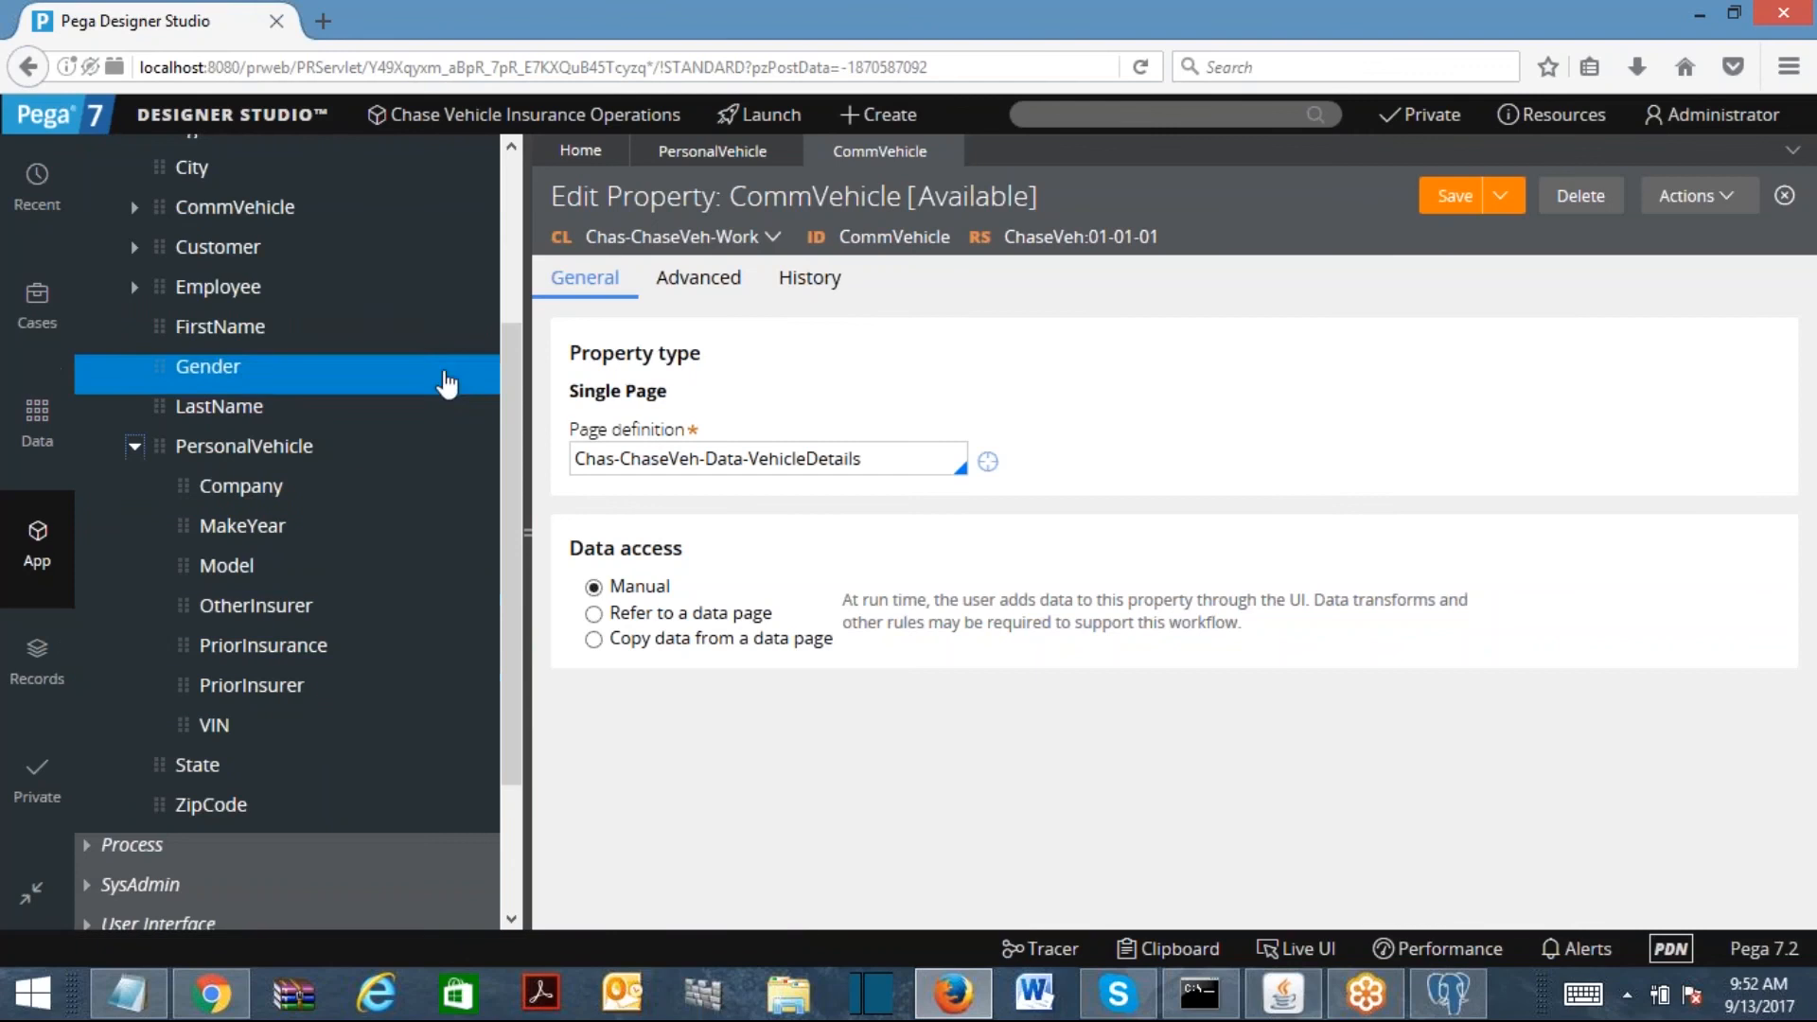
click(134, 207)
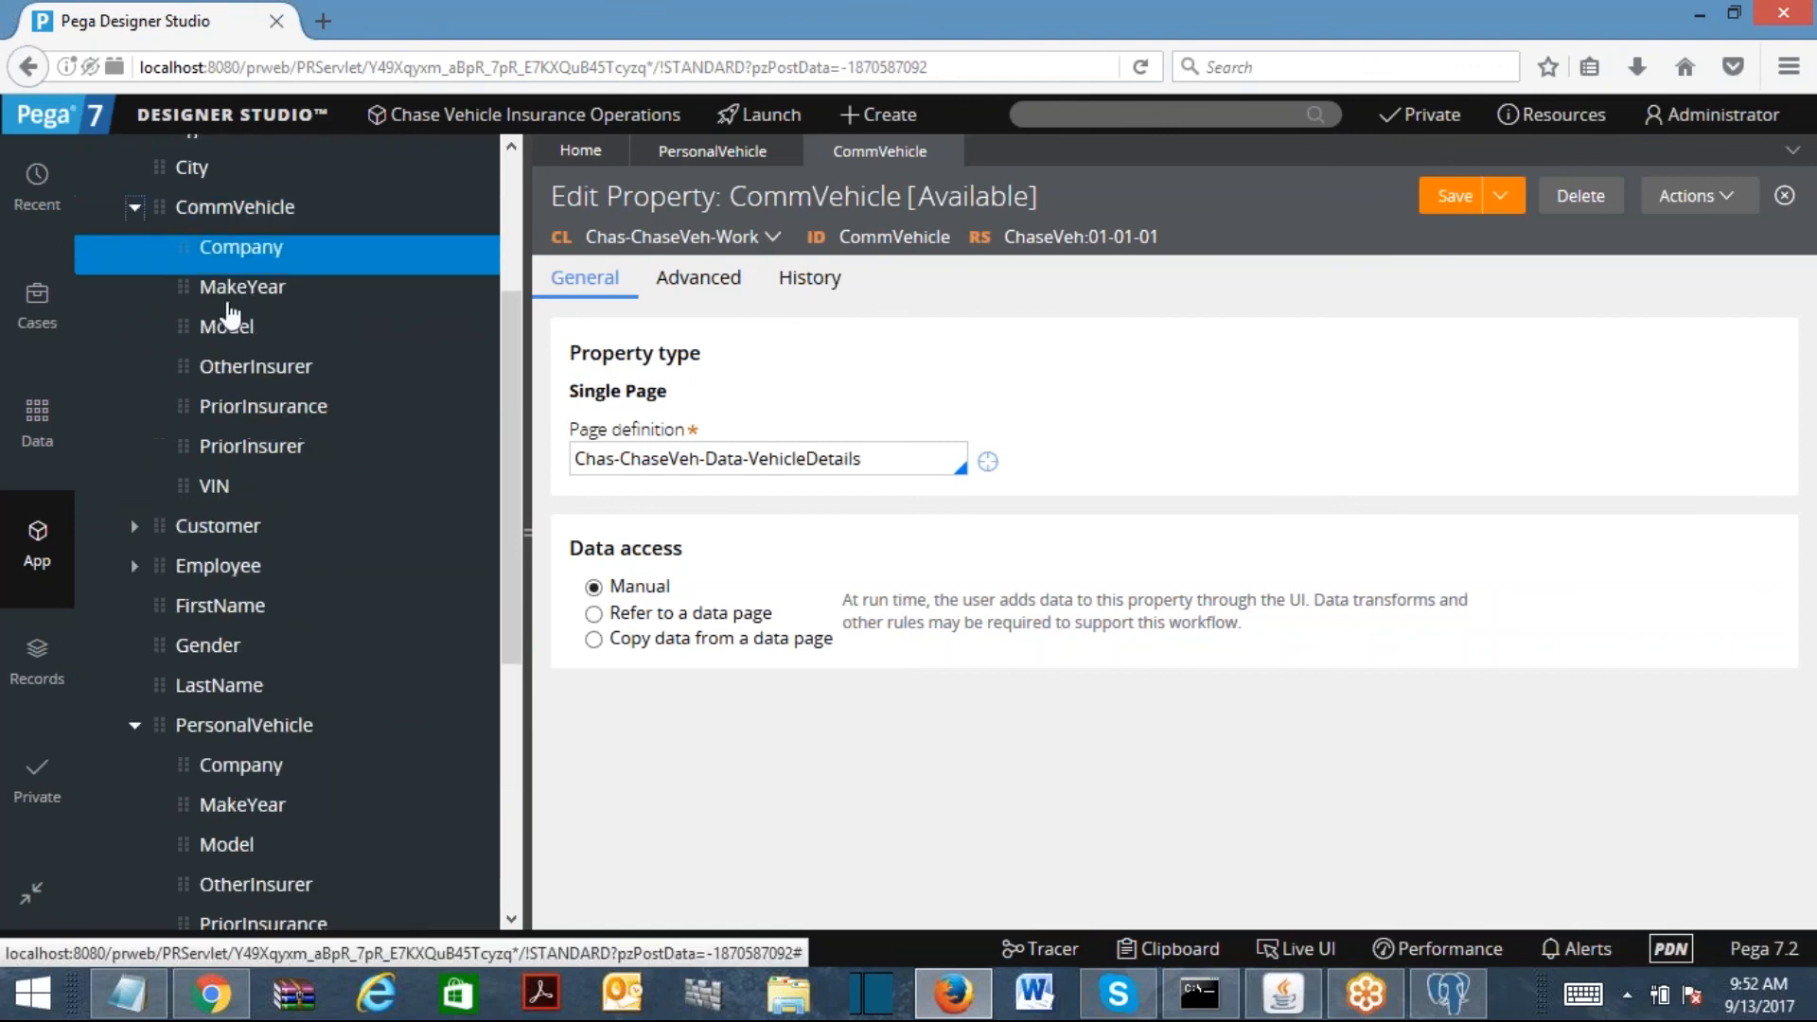
click(134, 207)
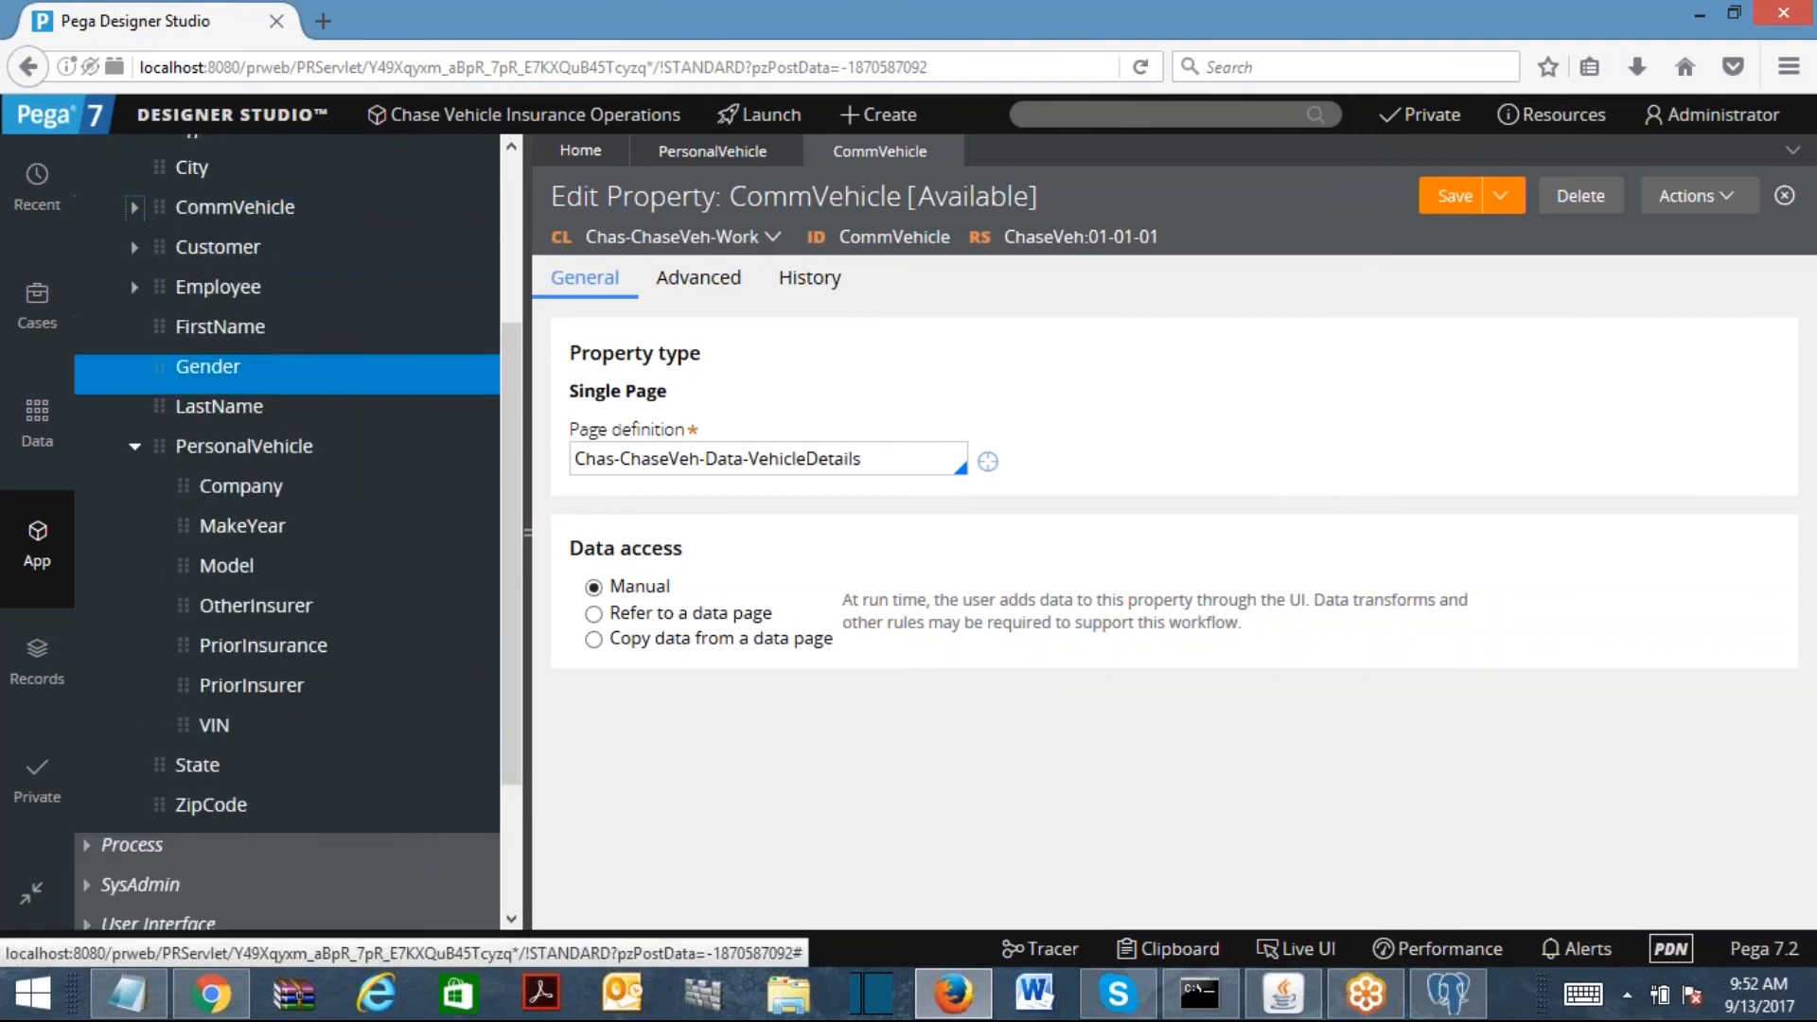
click(135, 448)
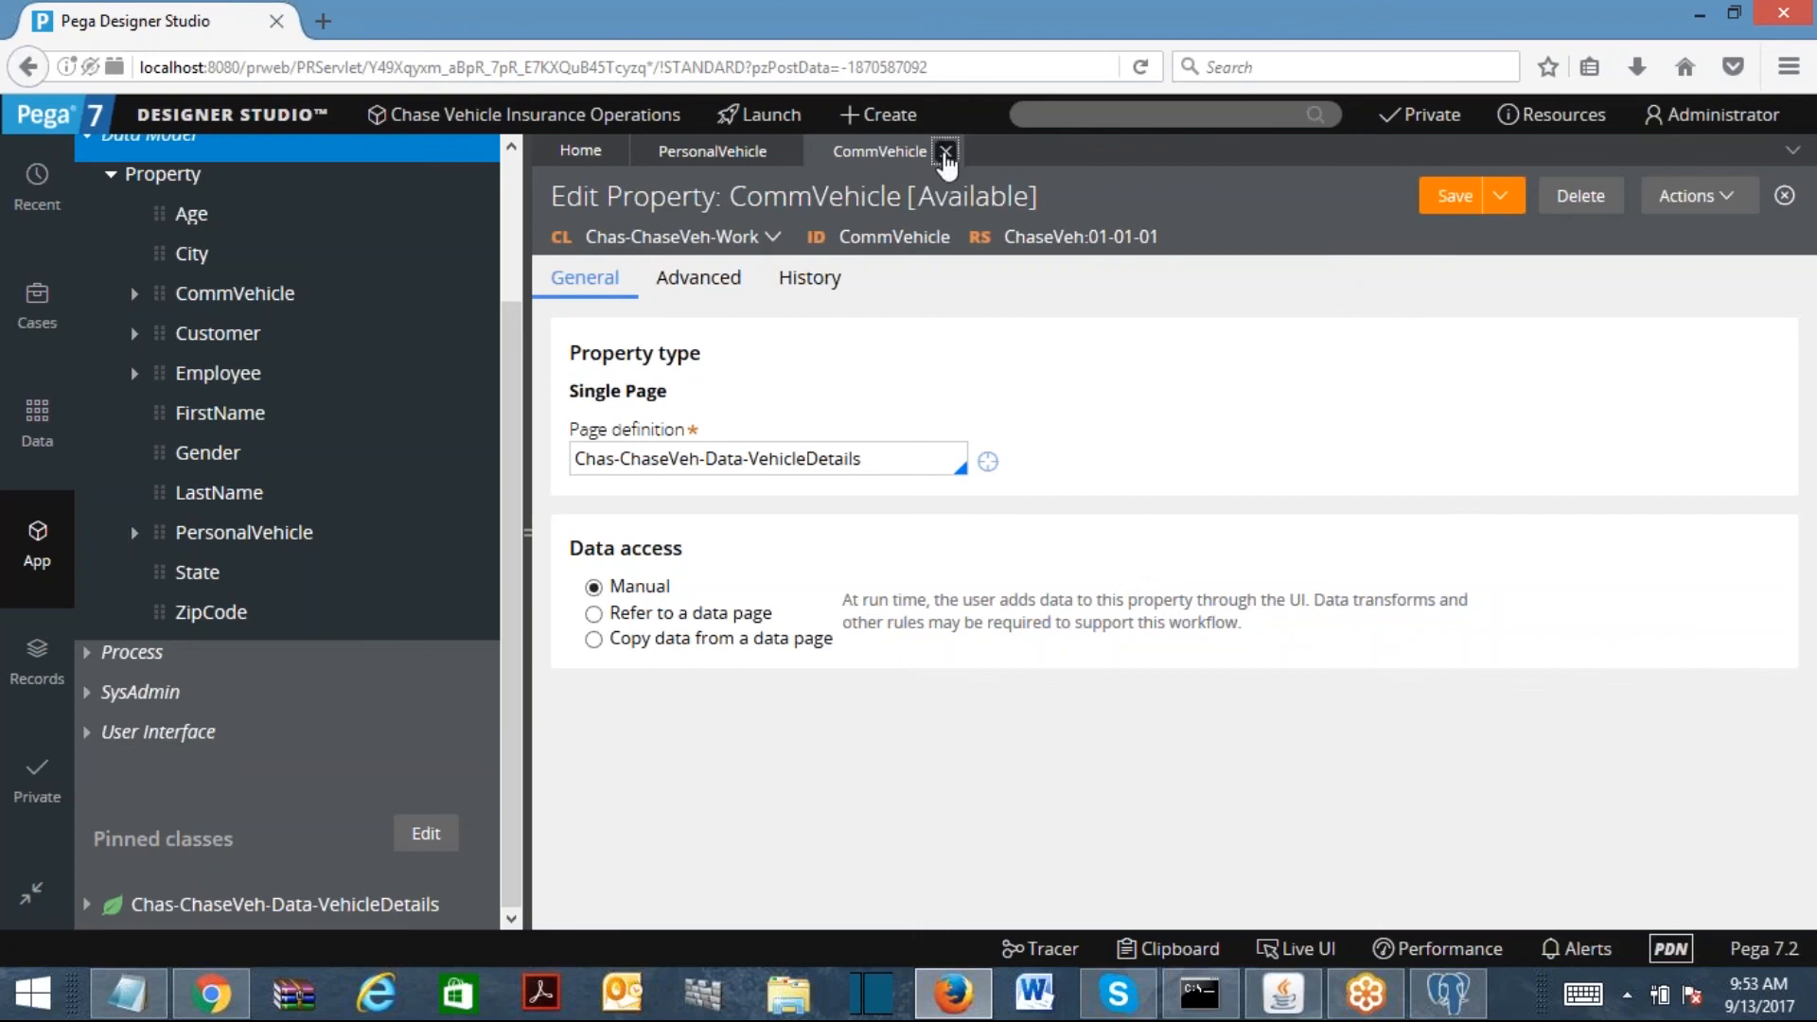
Step: Close both property tabs and bring up the User Interface create options
click(944, 153)
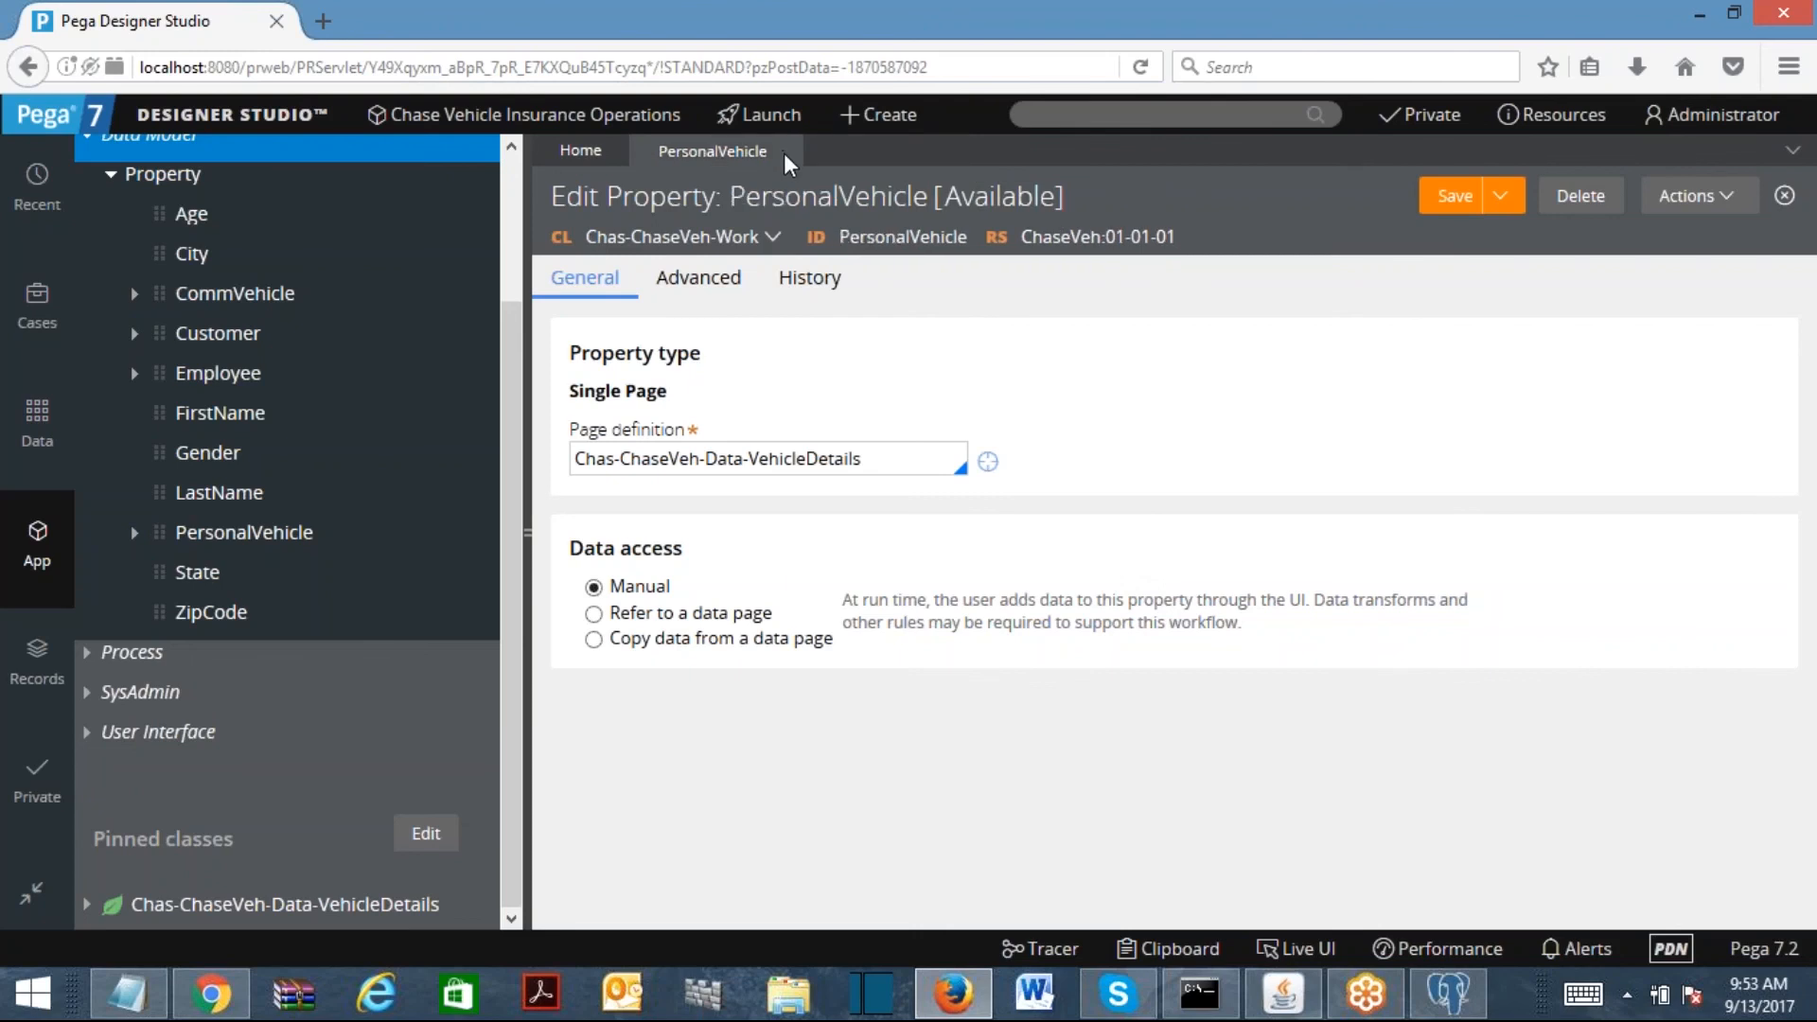
click(788, 152)
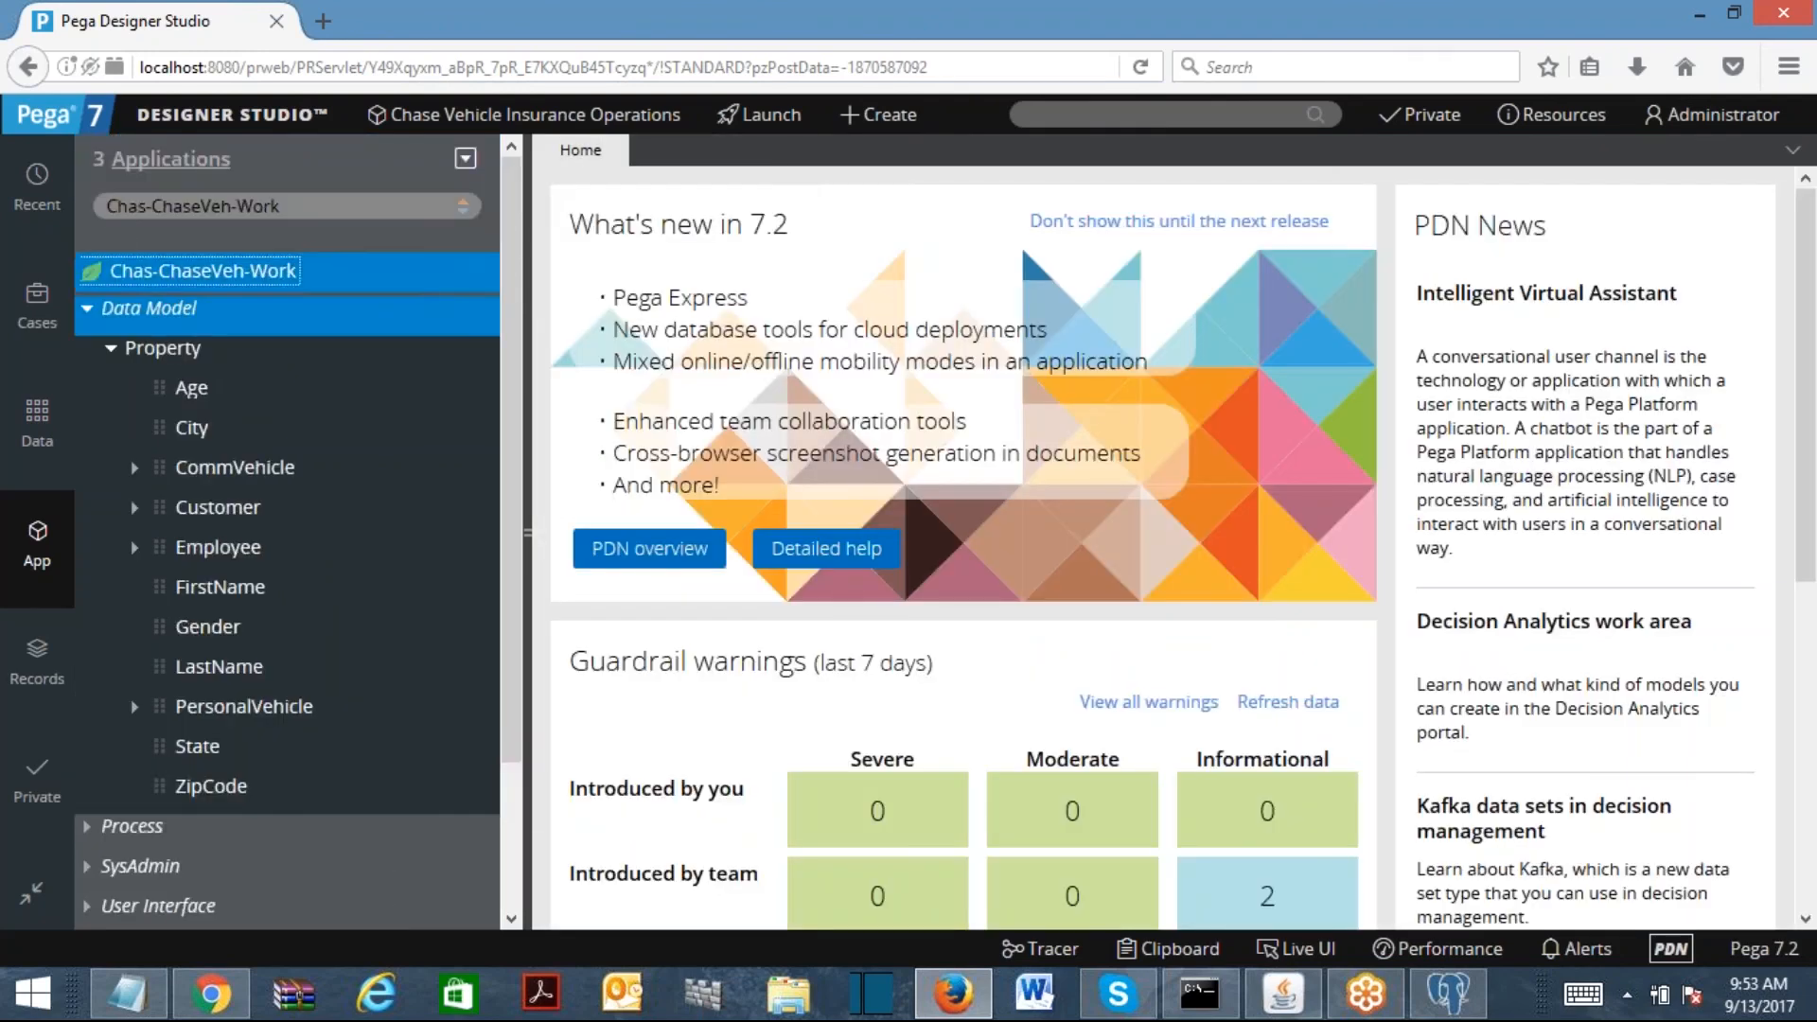
click(110, 347)
click(90, 321)
click(430, 205)
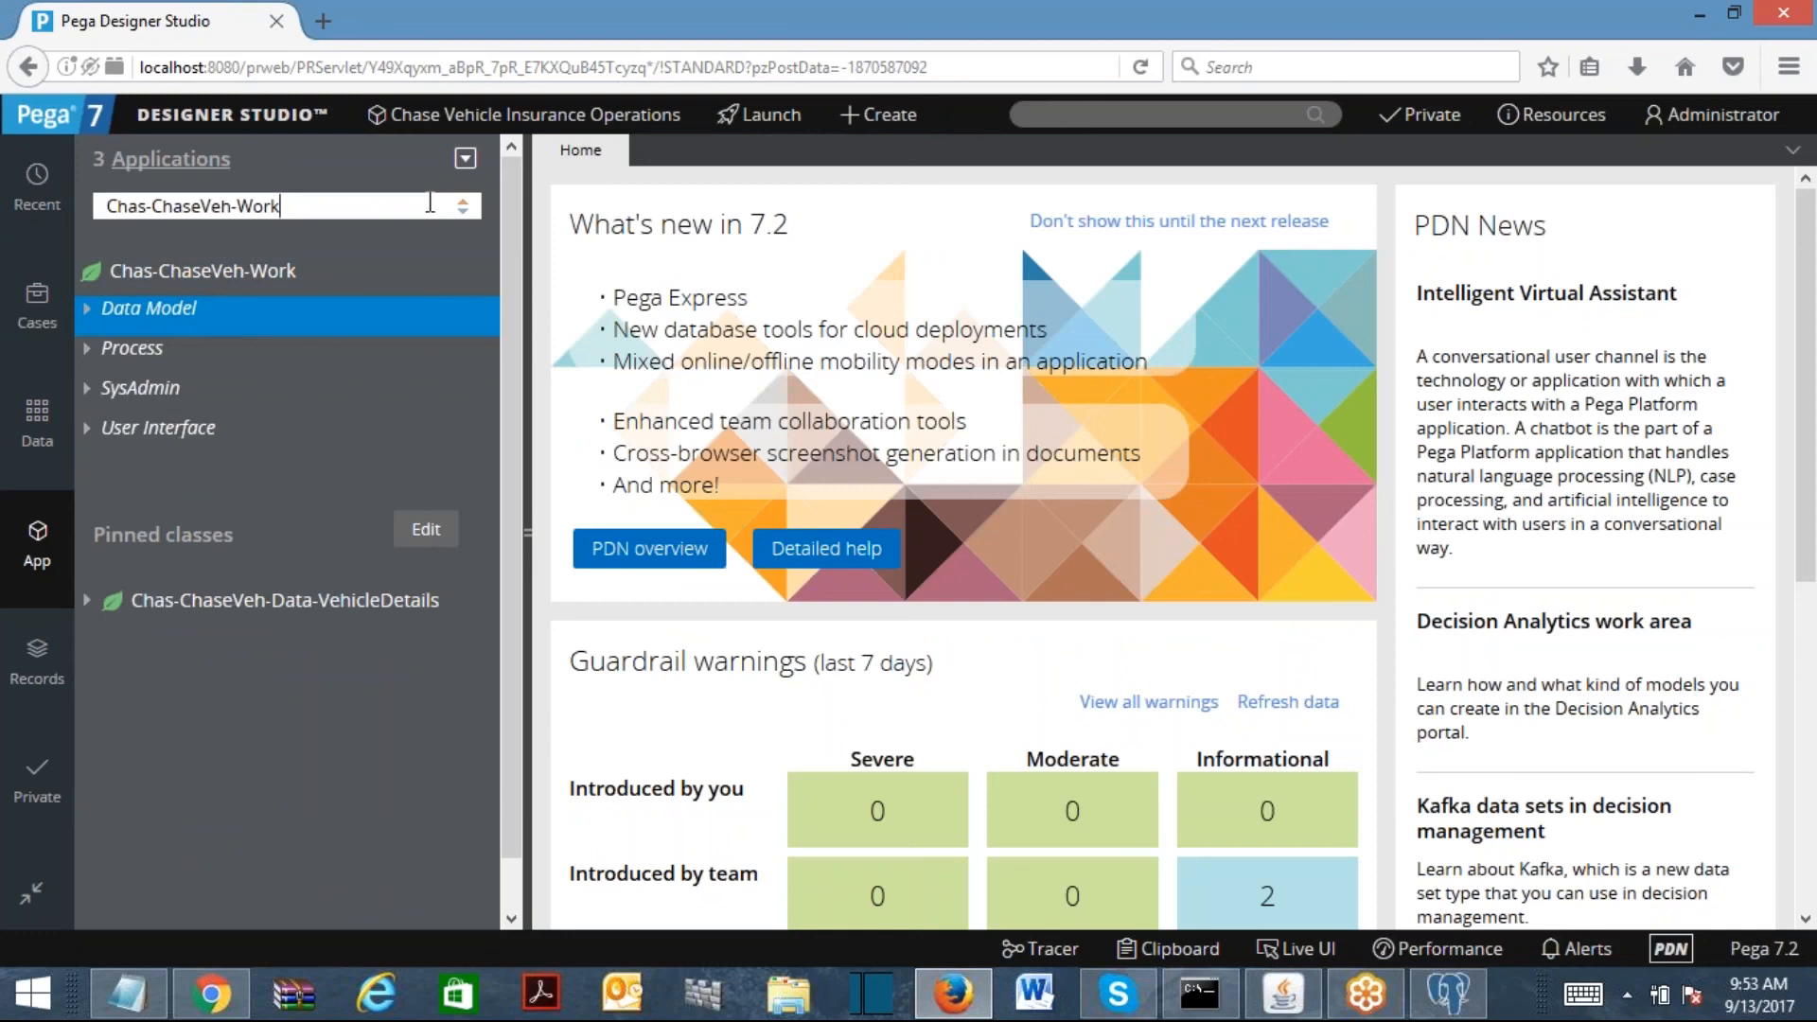
right_click(152, 431)
Step: Create a Section labelled PersonalVehicleDetailsSec in Chas-ChaseVeh-Work and open it
mouse_move(142, 475)
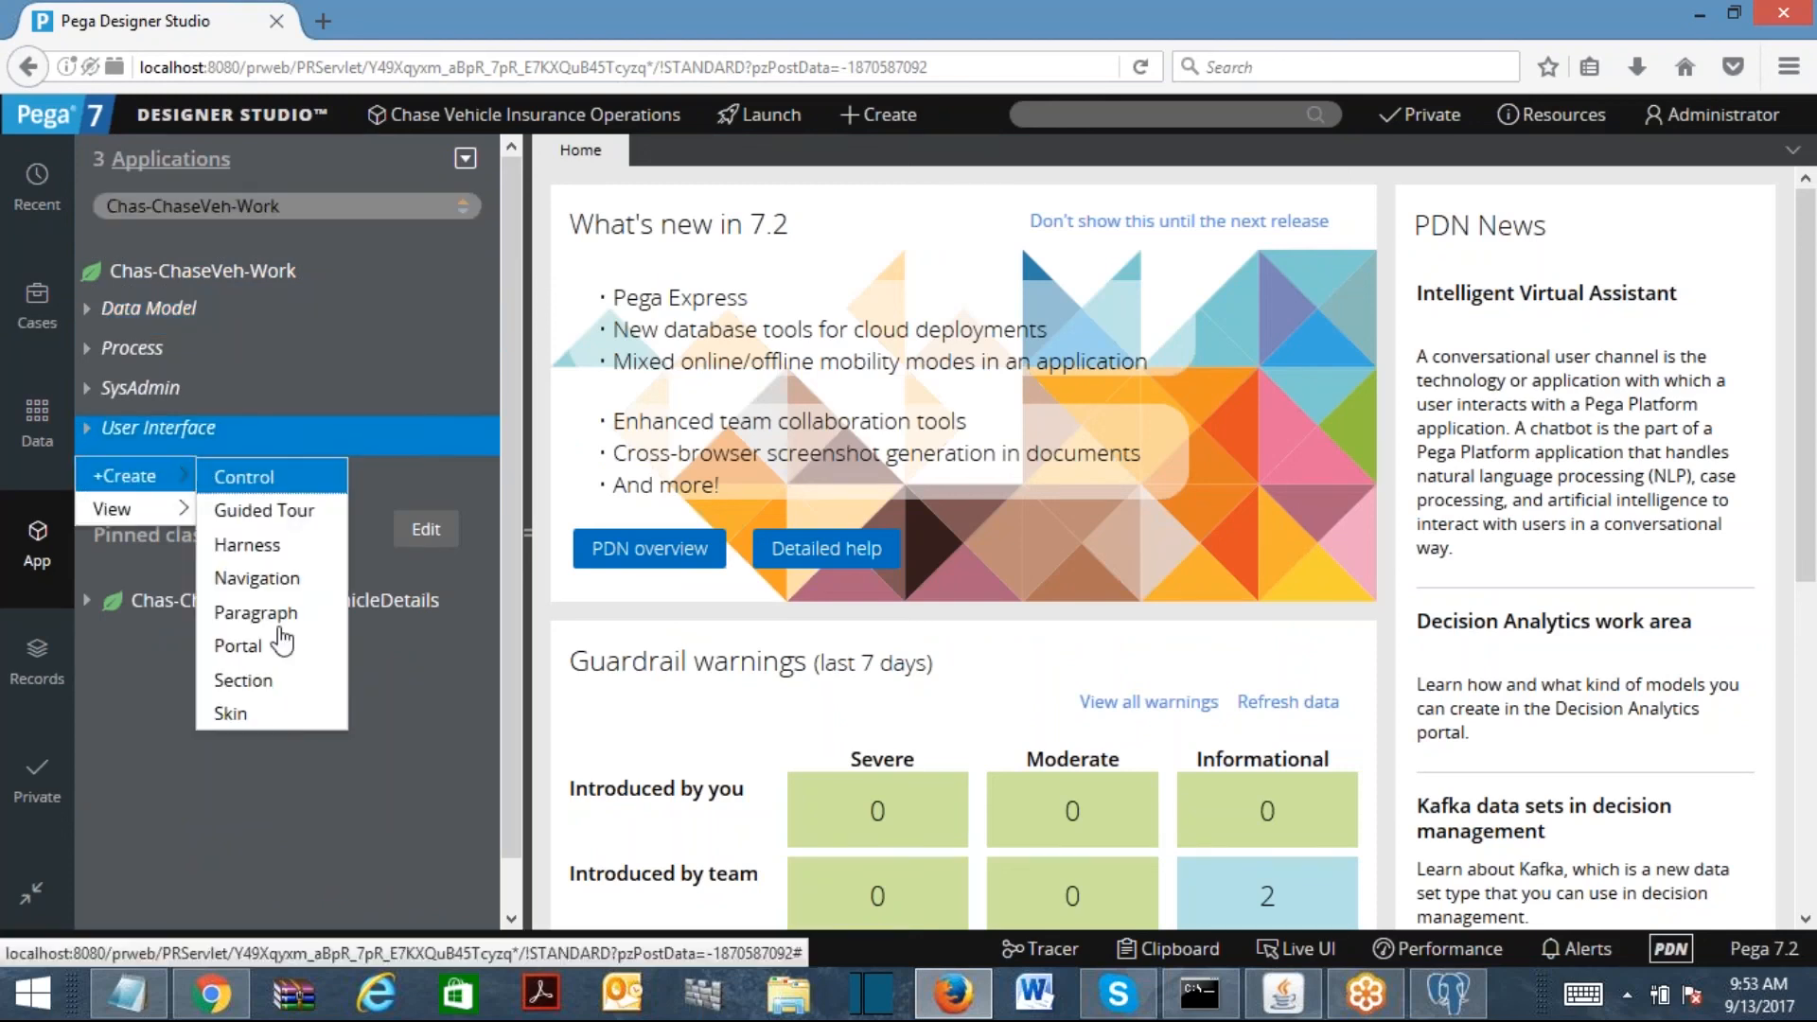
click(248, 680)
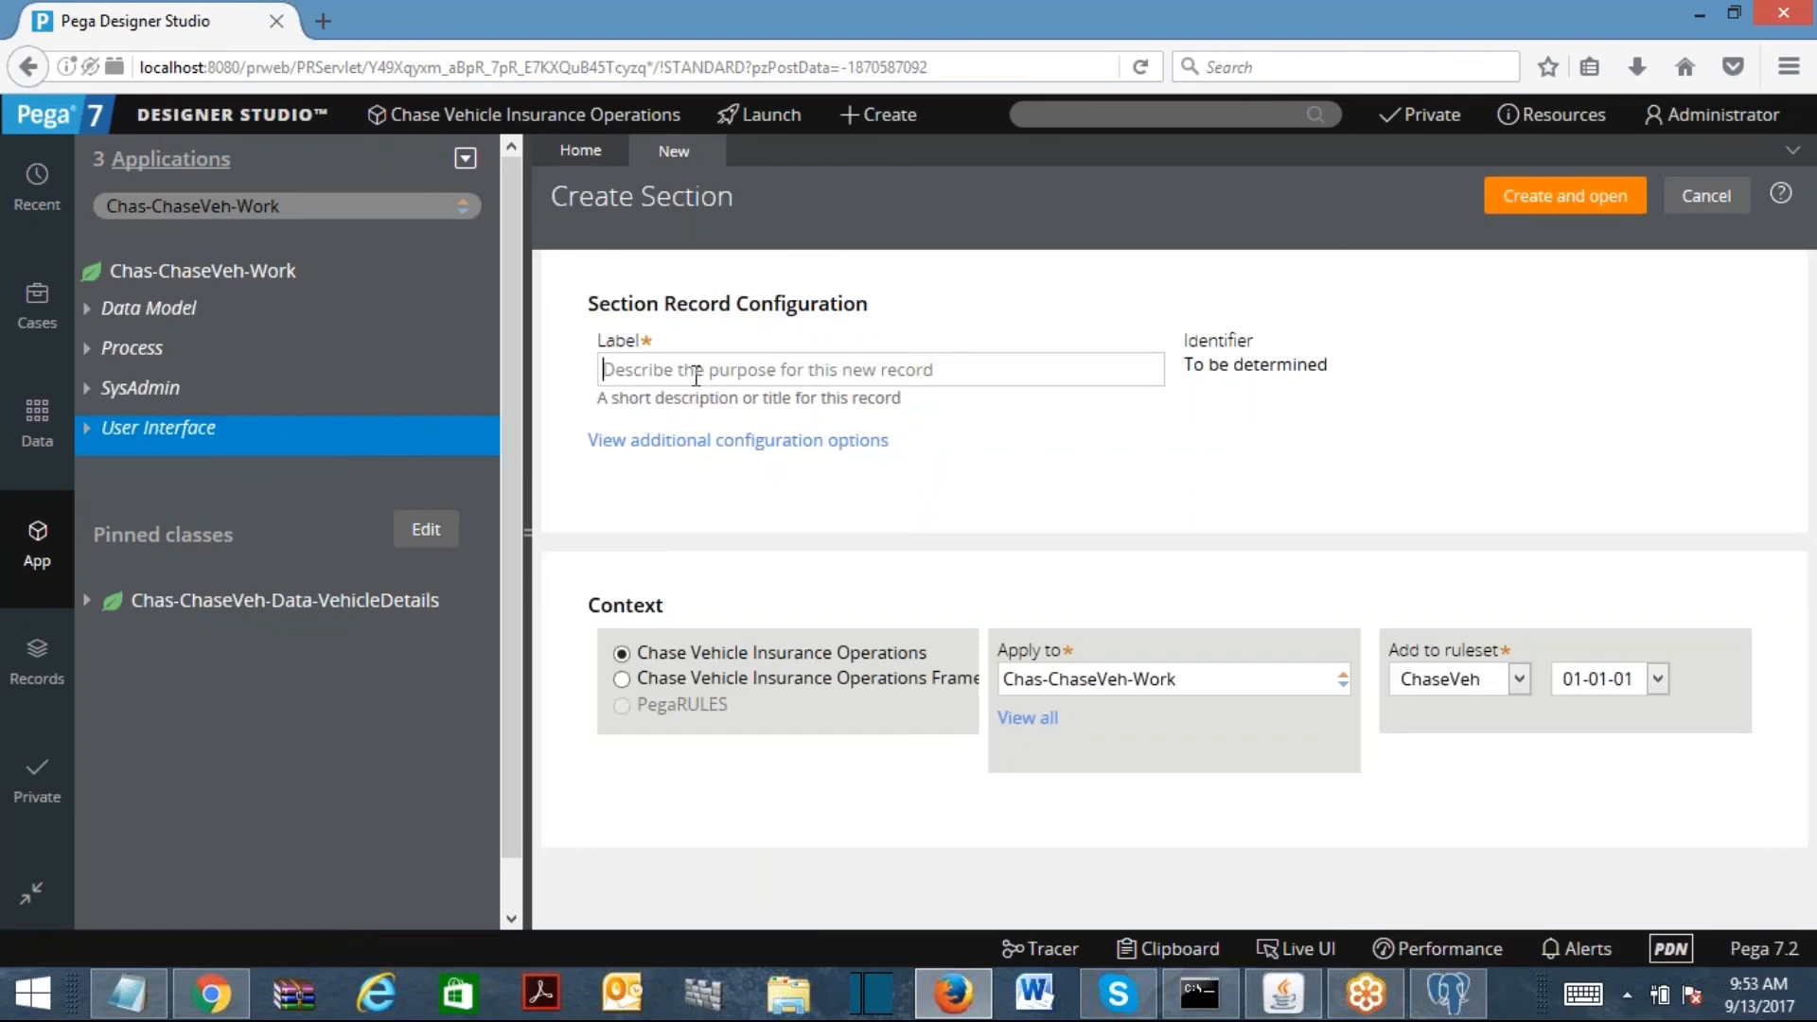
text(Persona)
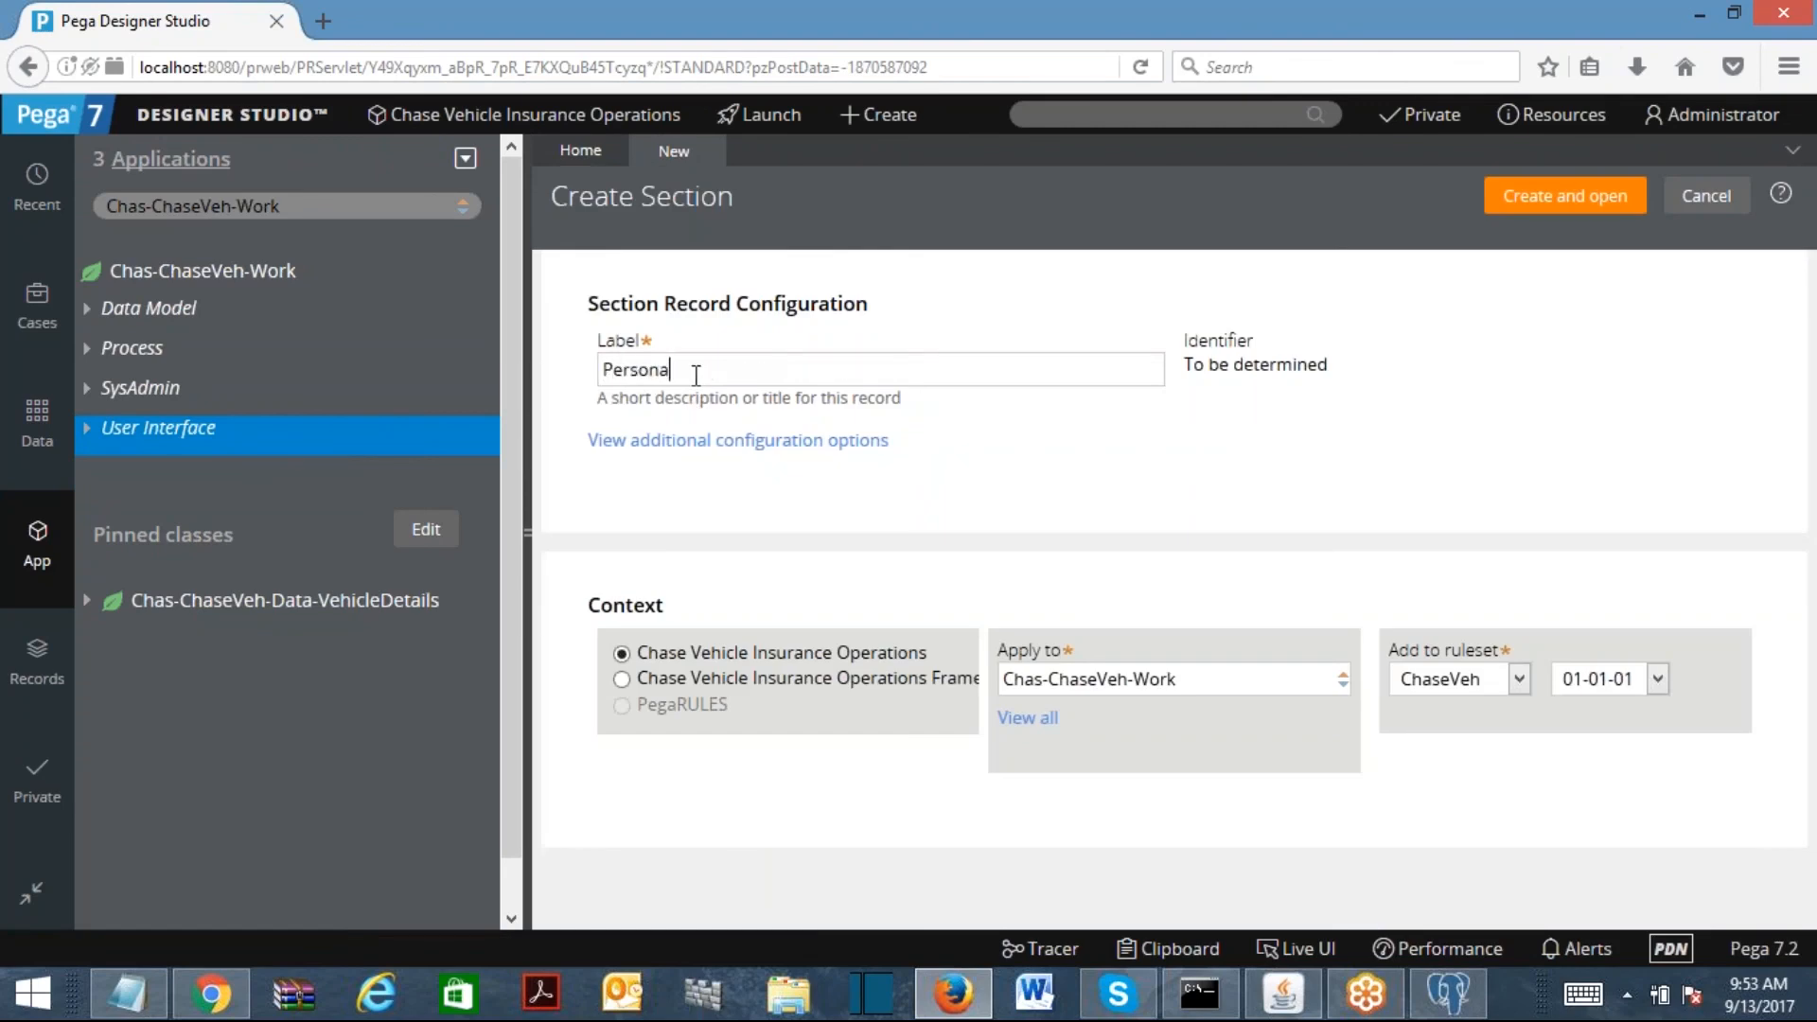
text(lVehicleDetailsSec)
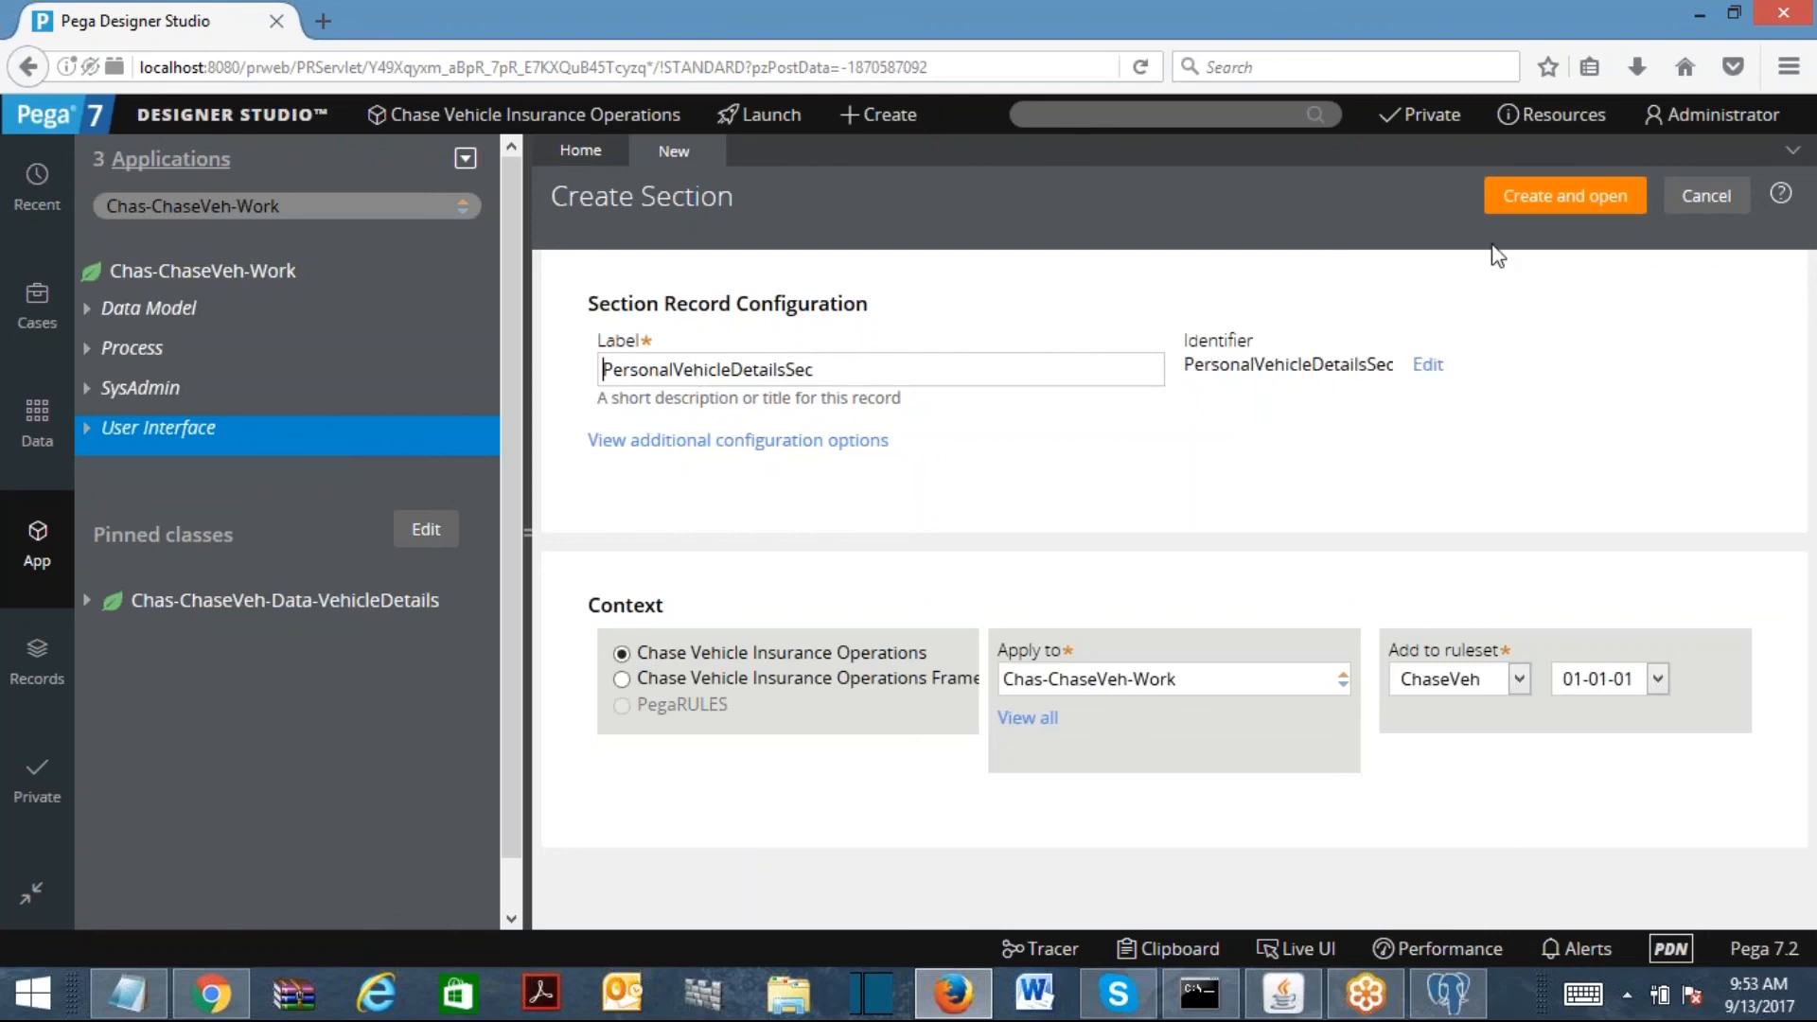
click(1585, 210)
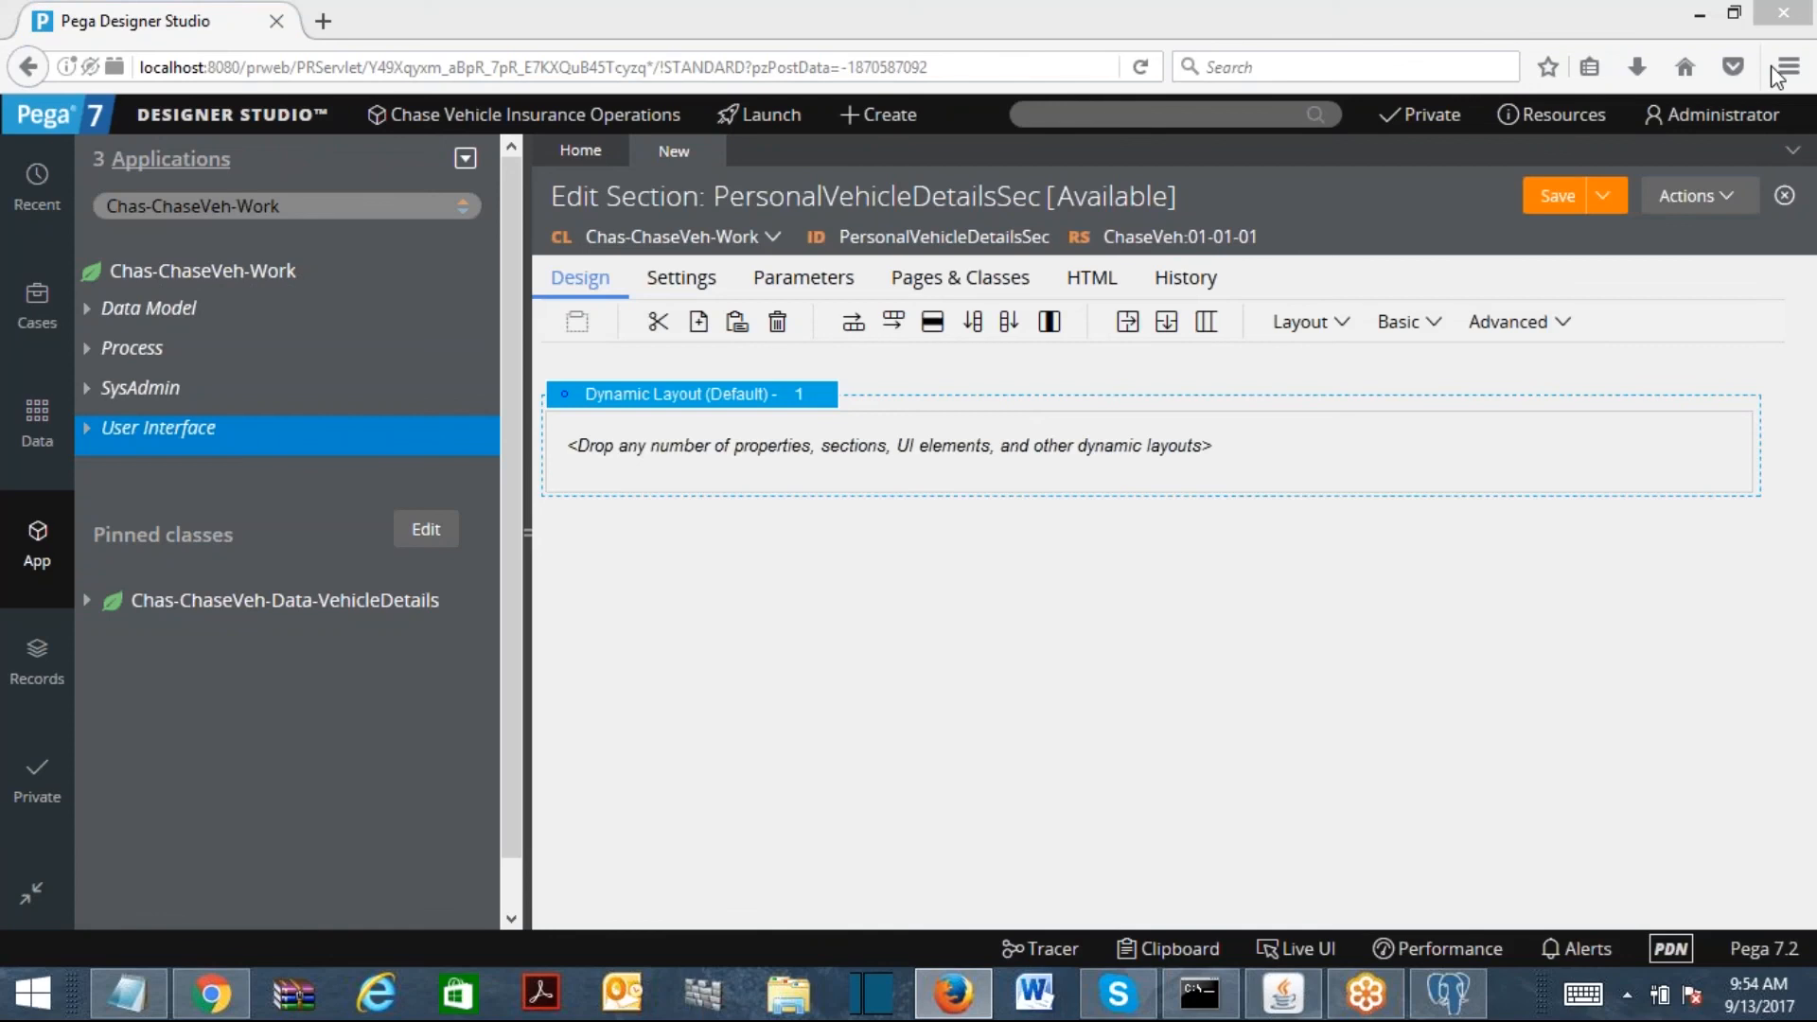
Step: Drop the Age property from the work class into the dynamic layout, then delete it
click(87, 310)
click(112, 349)
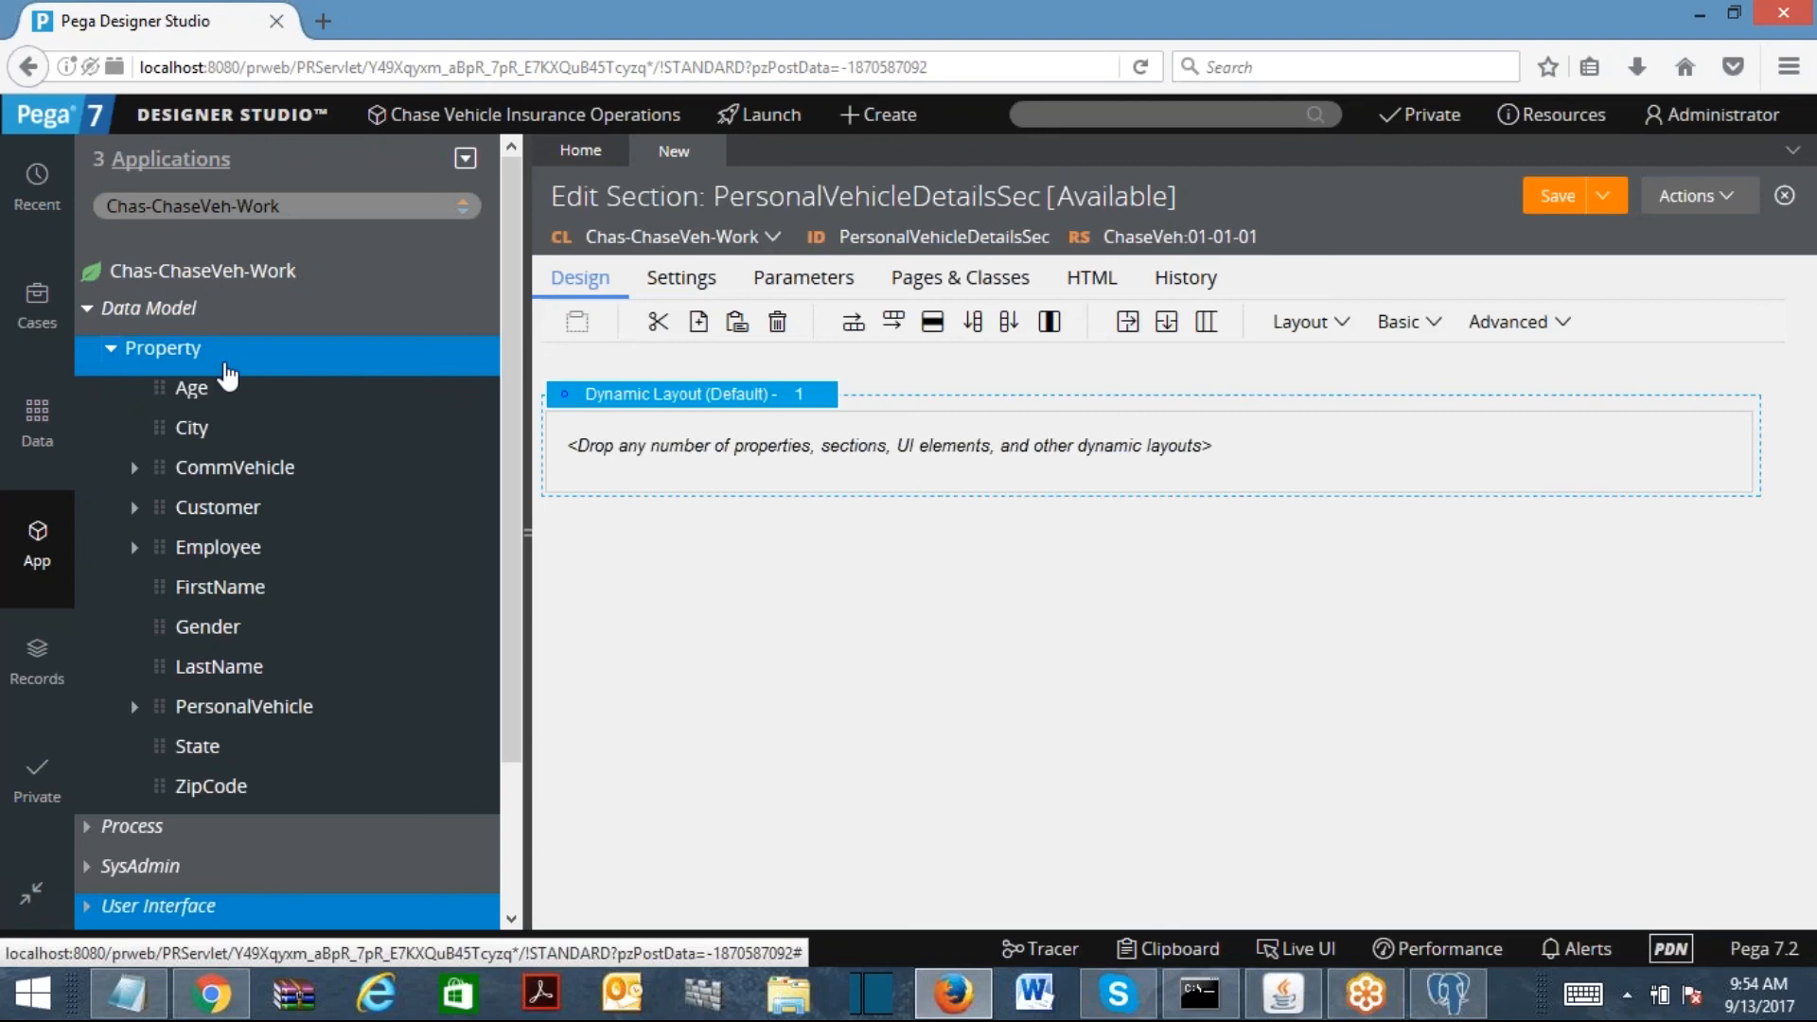
drag(175, 409, 747, 454)
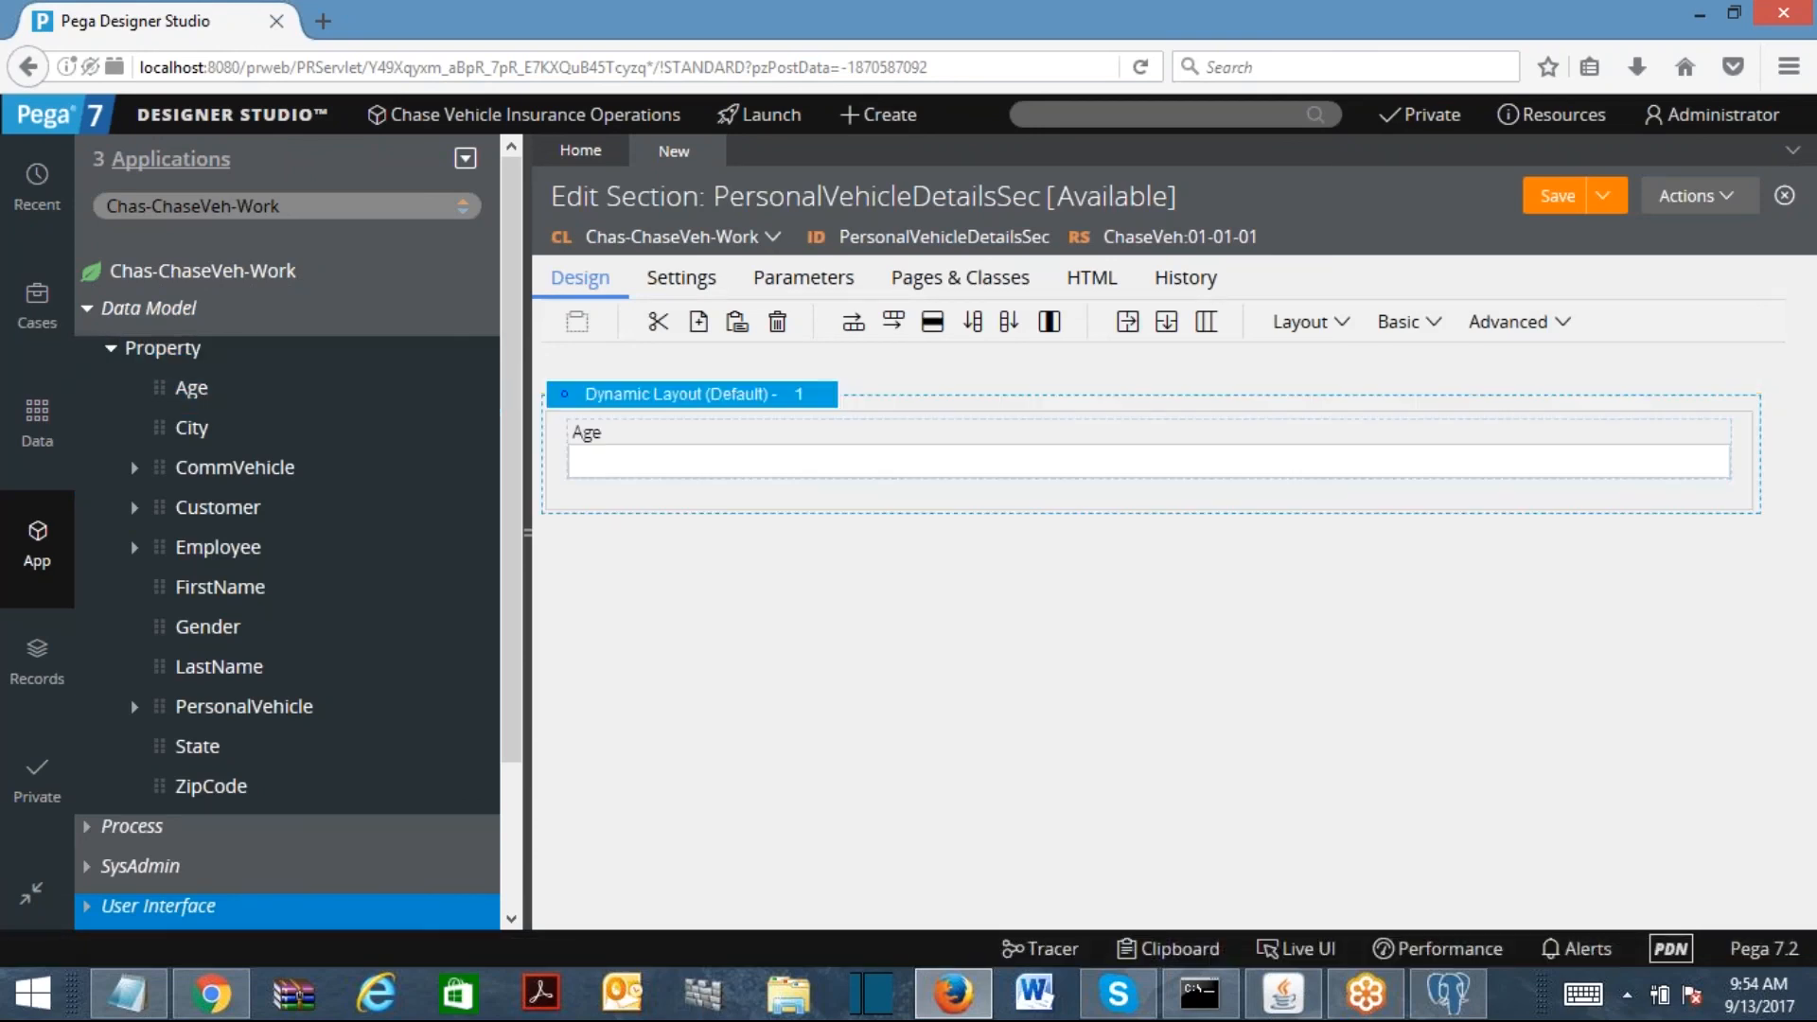
click(777, 323)
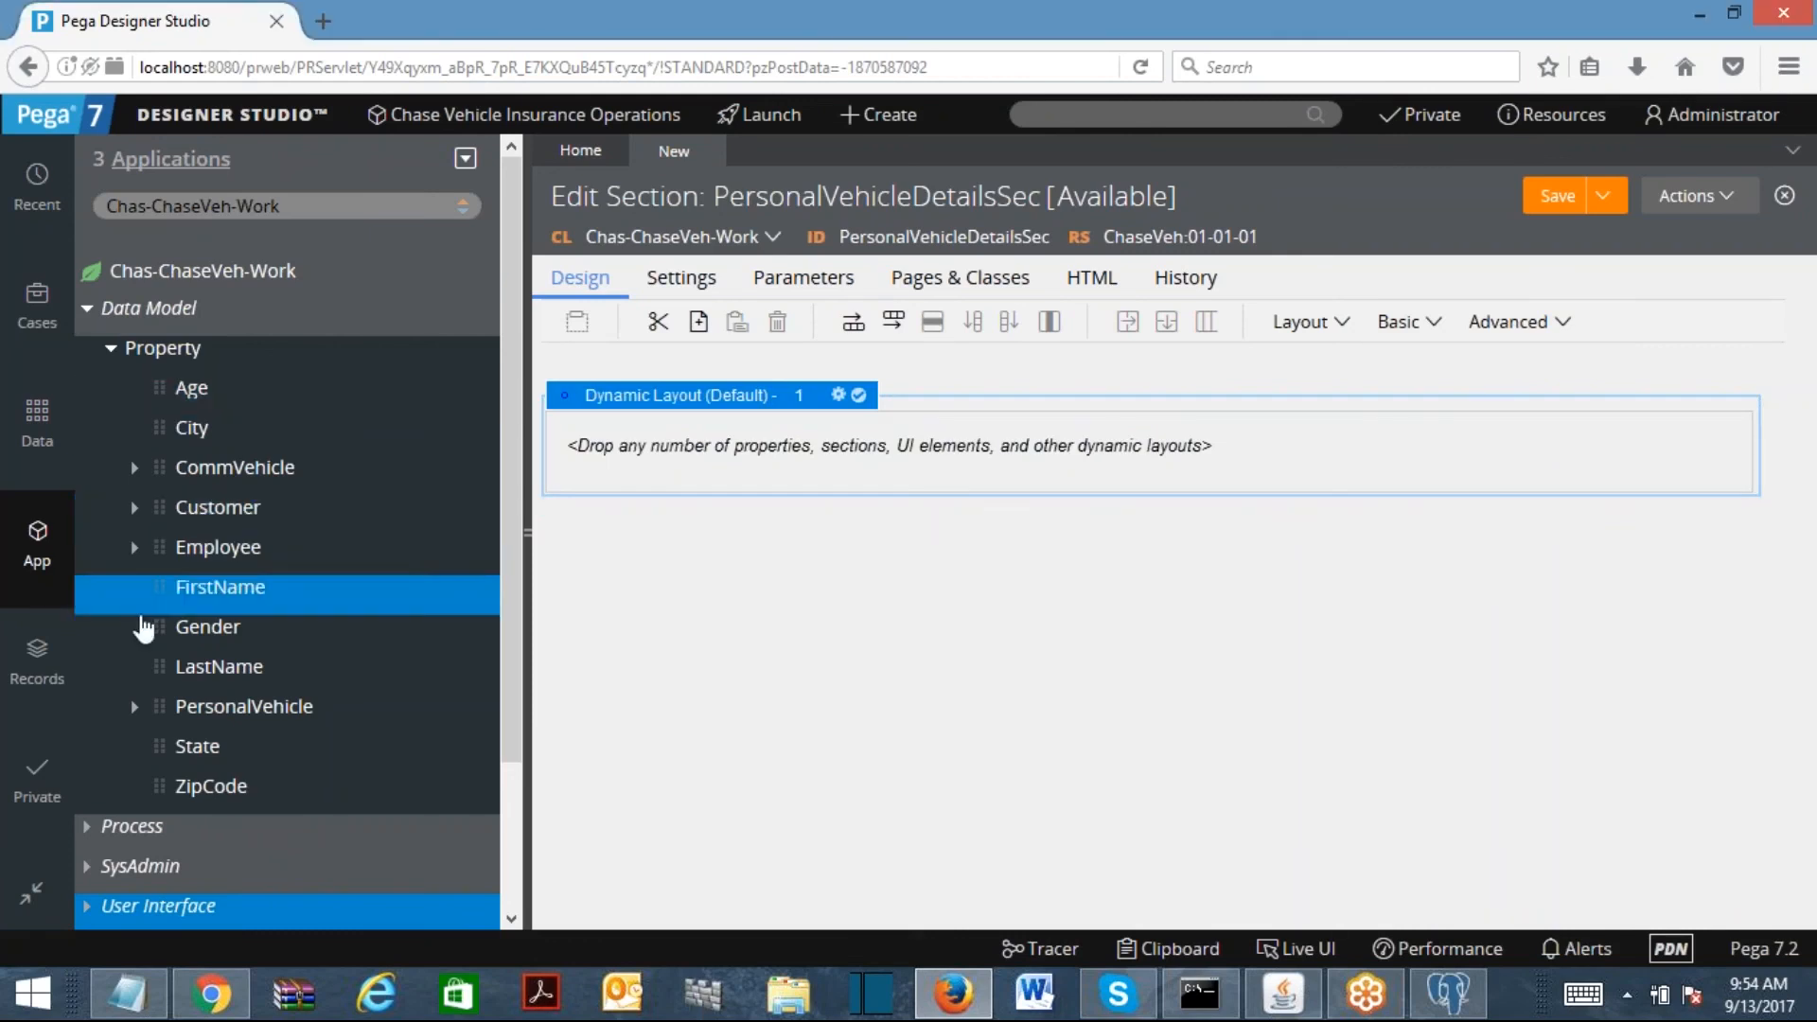
Step: Try adding PersonalVehicle's Company property, then cancel the page/class dialog
click(135, 716)
drag(241, 747, 693, 443)
click(853, 519)
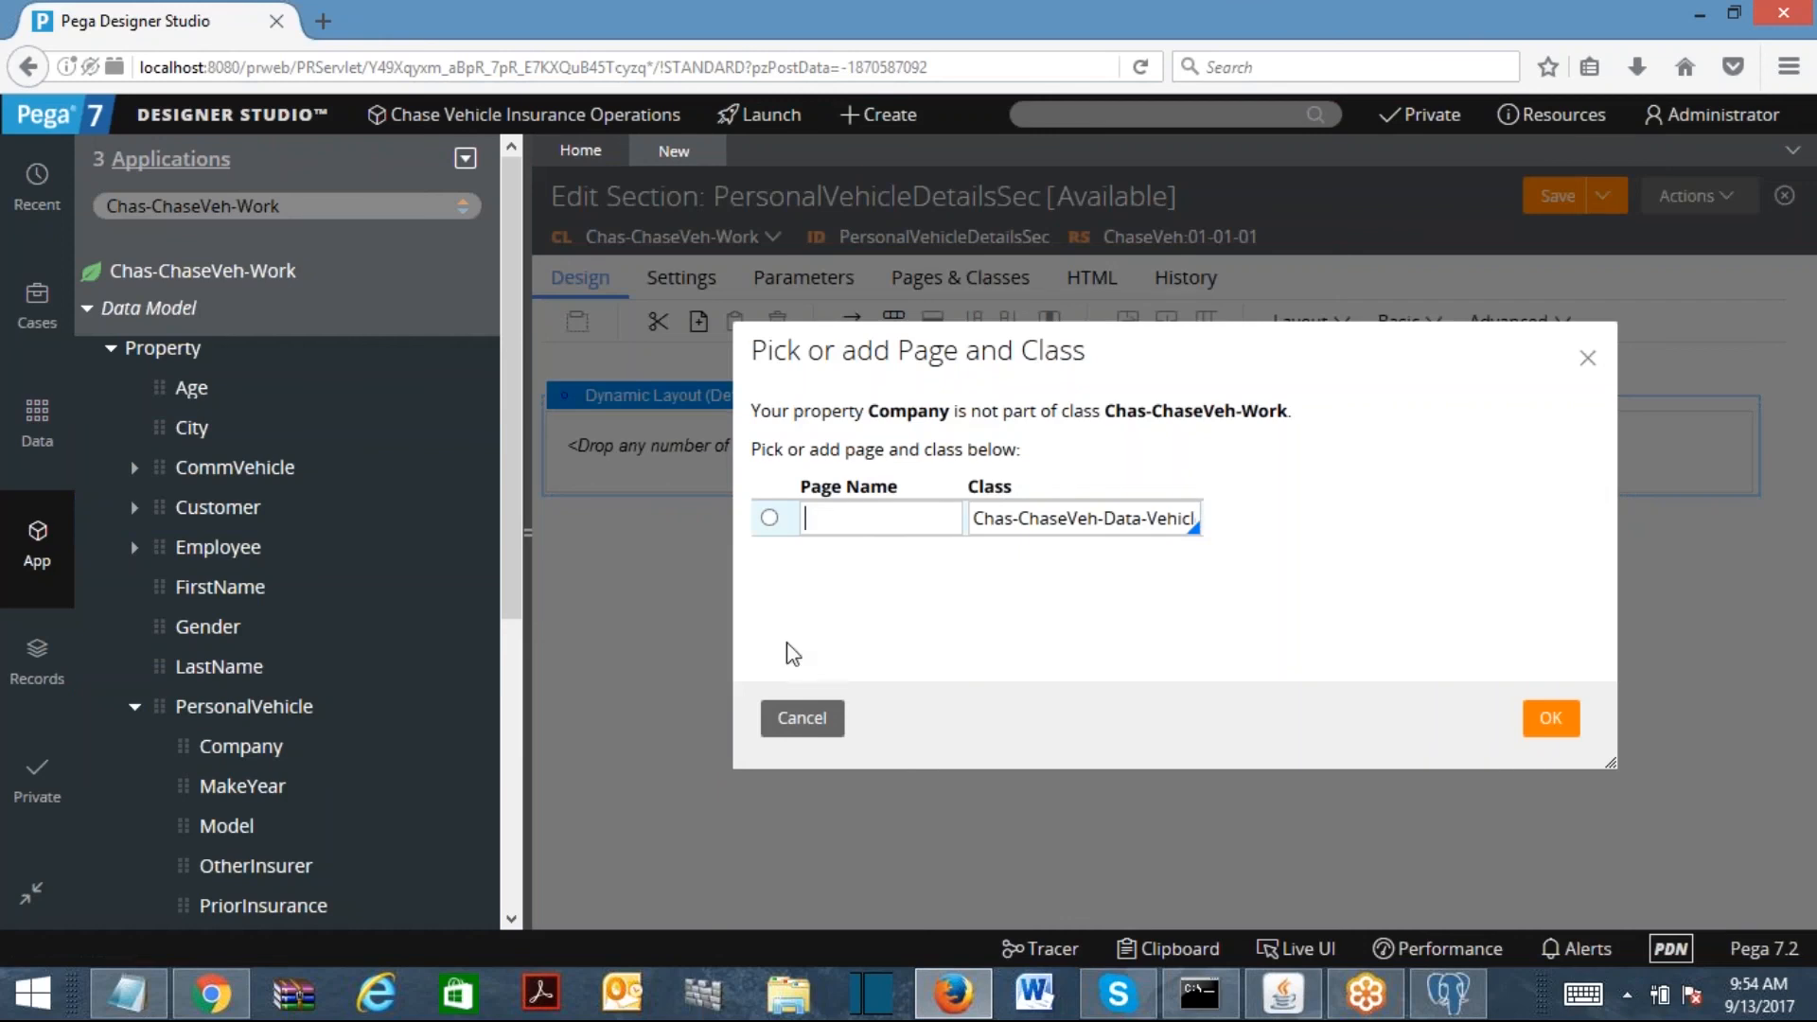
click(802, 717)
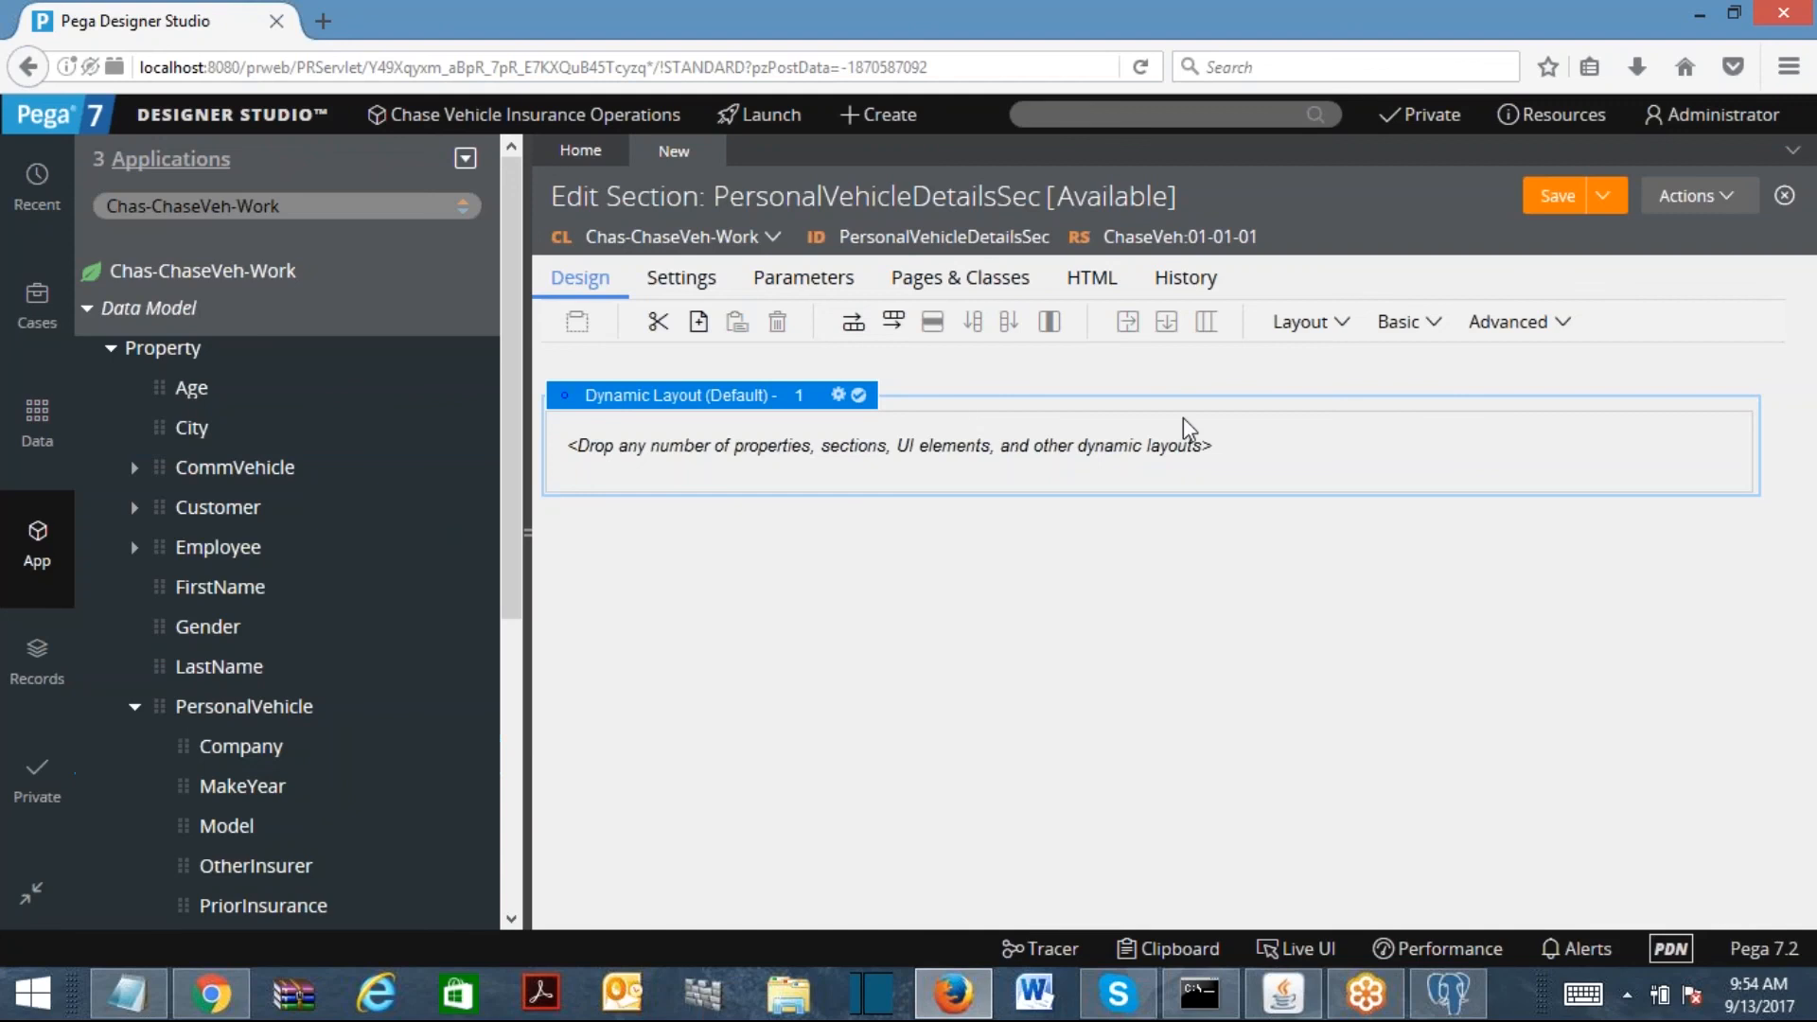
click(1418, 326)
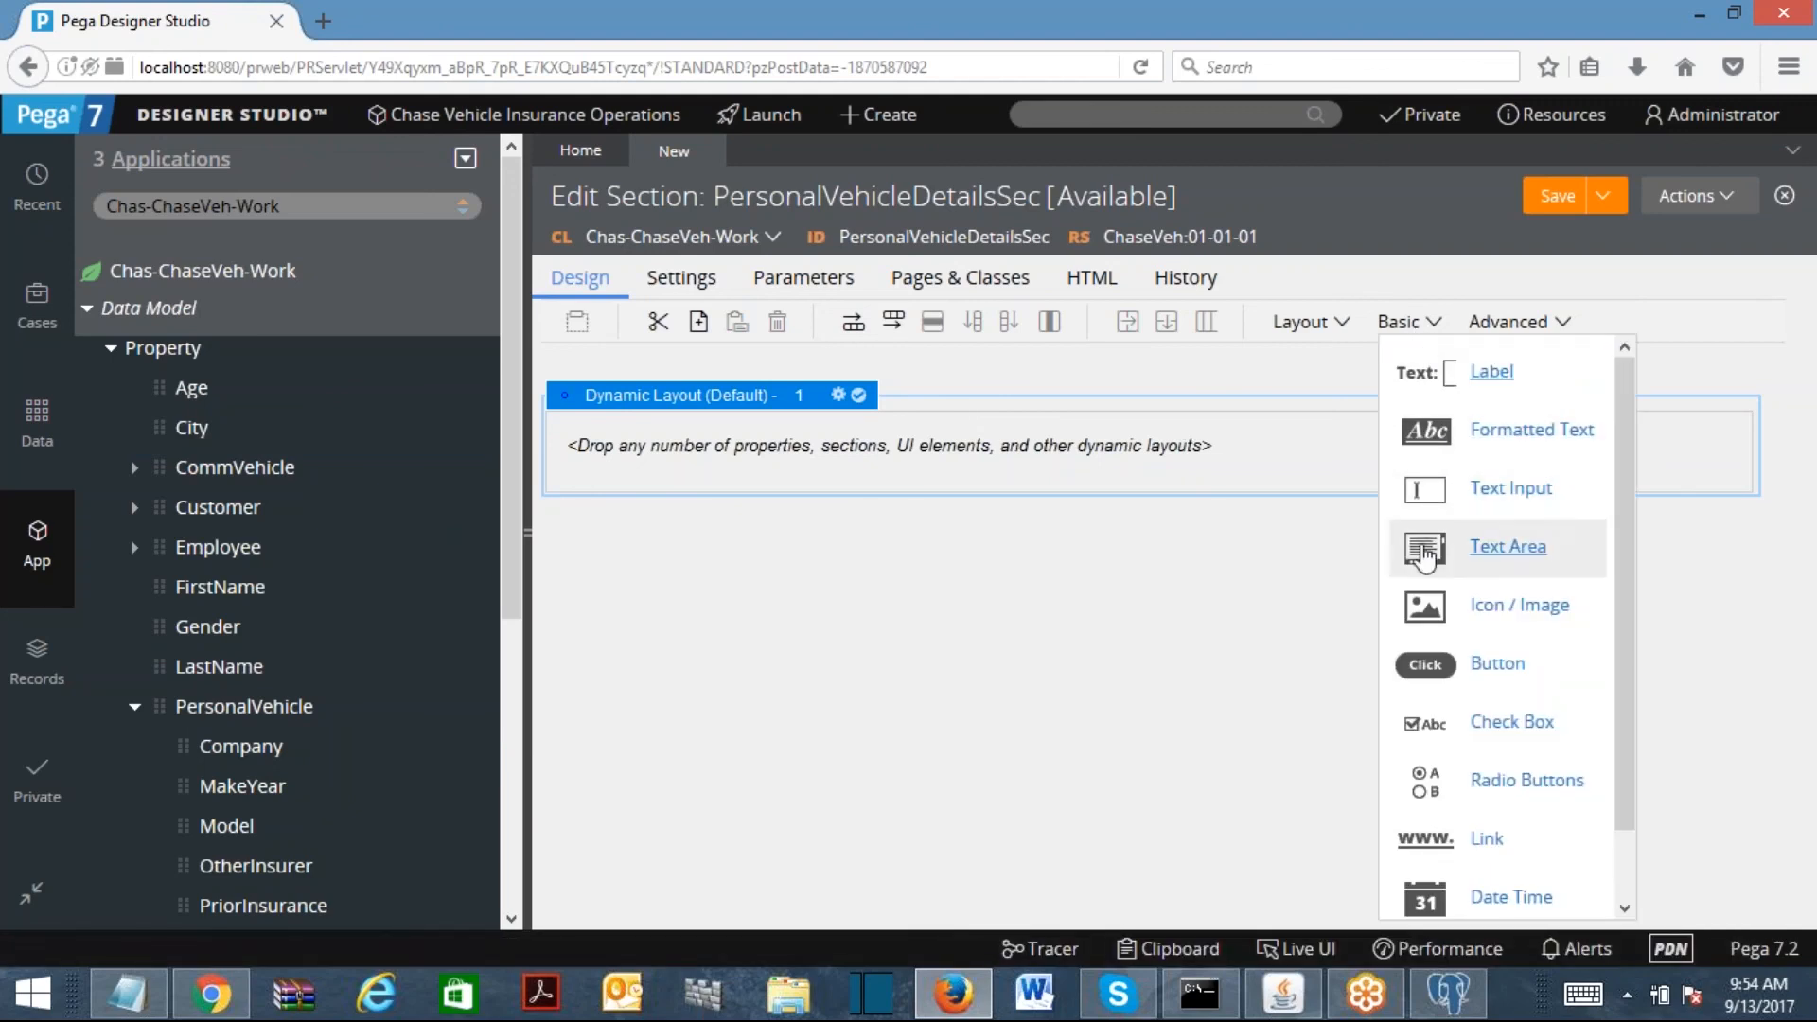
Step: Place a Text Input, a Dropdown, then two more Text Inputs into the layout
drag(1422, 499, 905, 463)
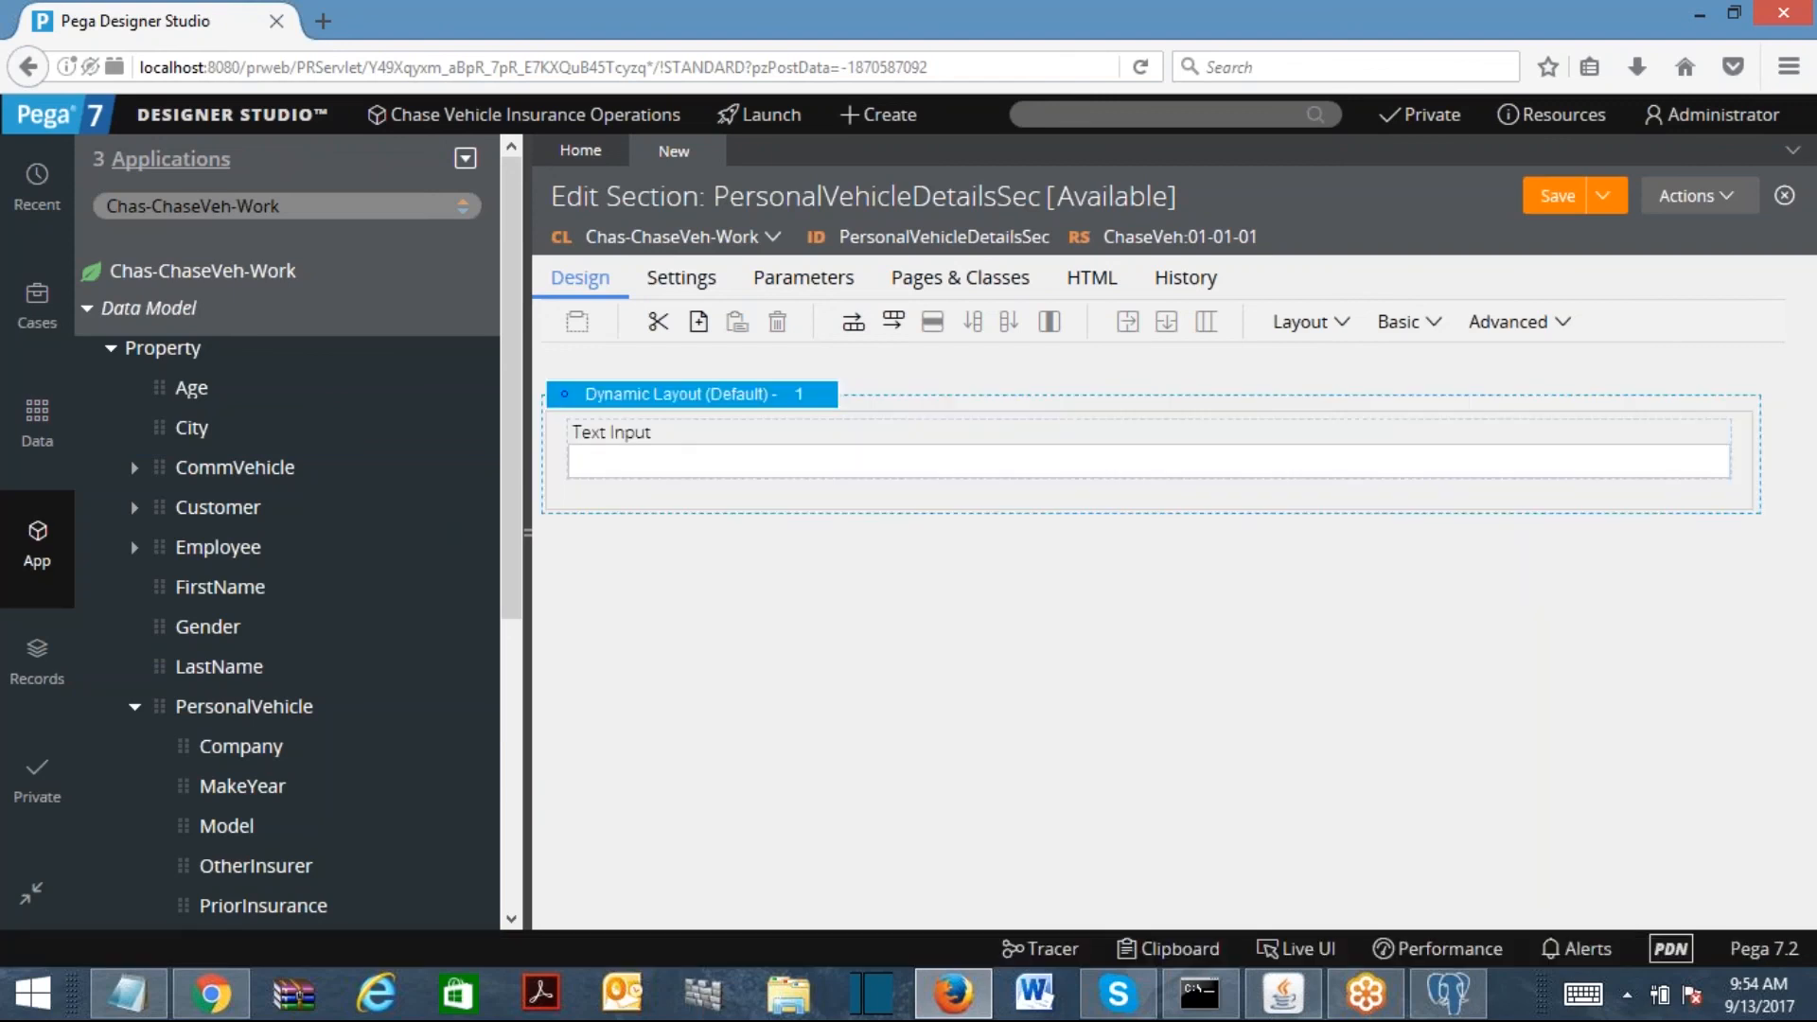
click(1398, 322)
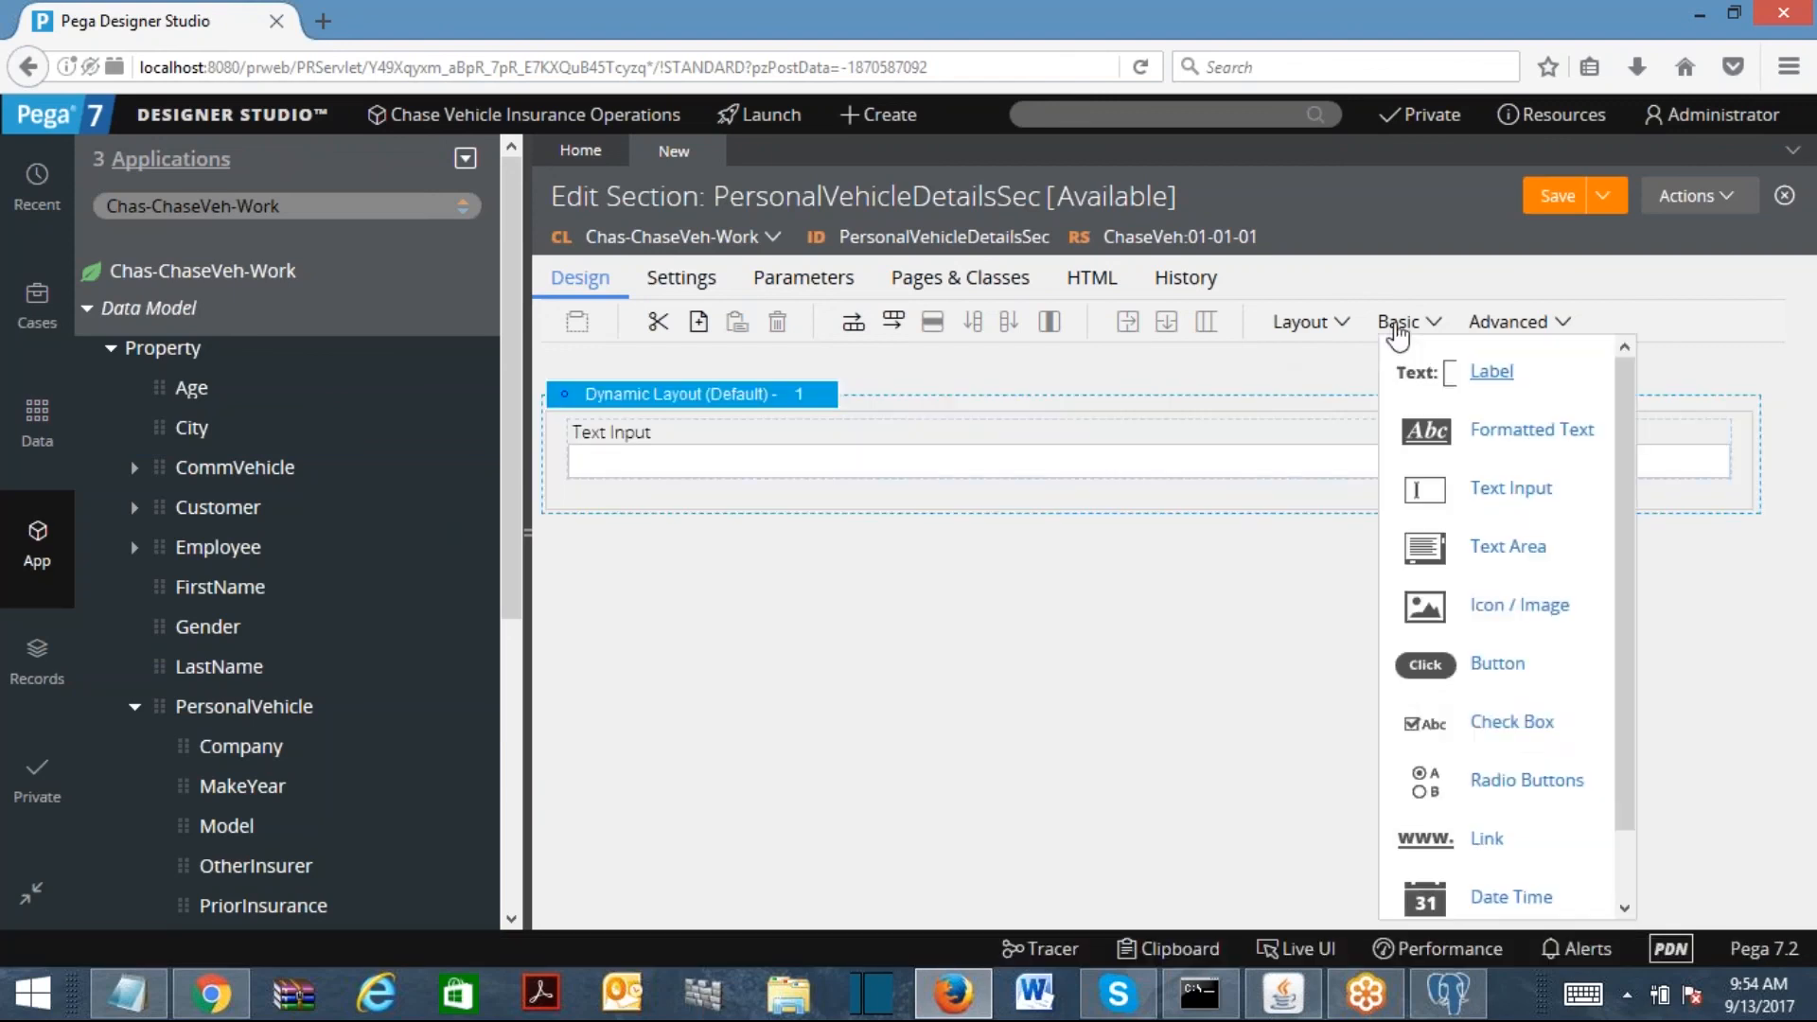
scroll(1616, 805, down, 1)
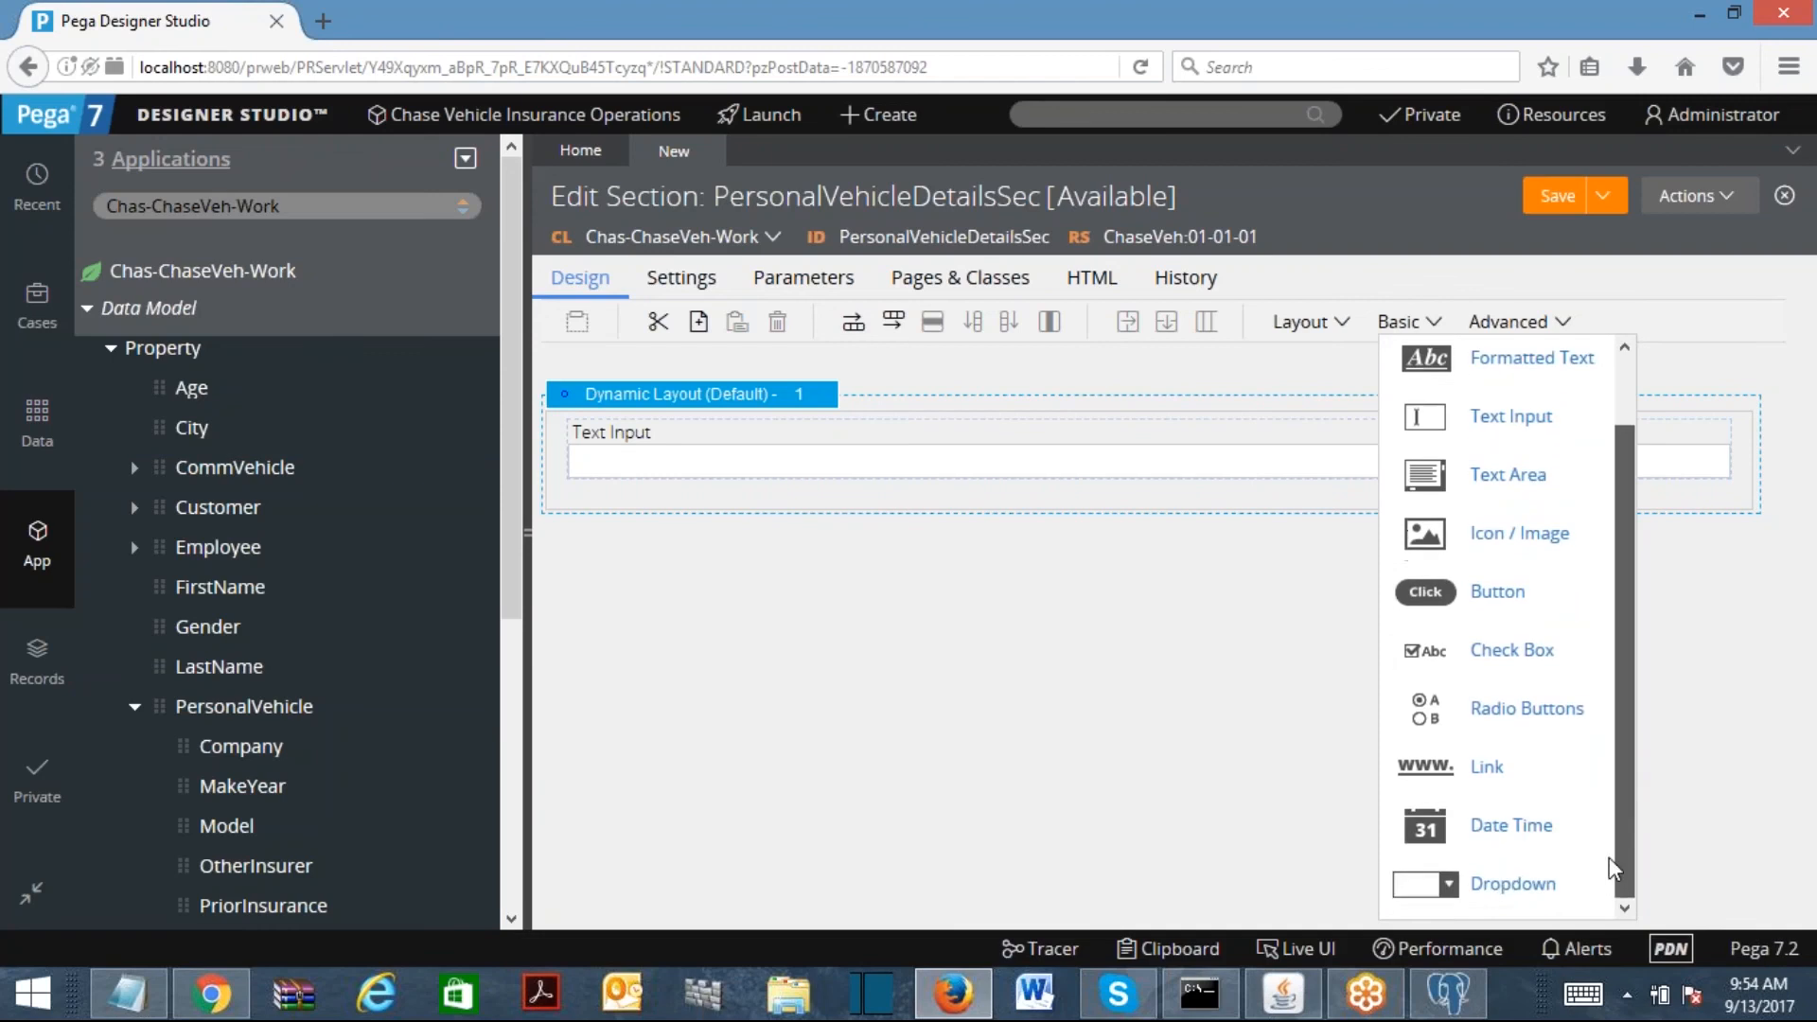
drag(1462, 885, 1089, 501)
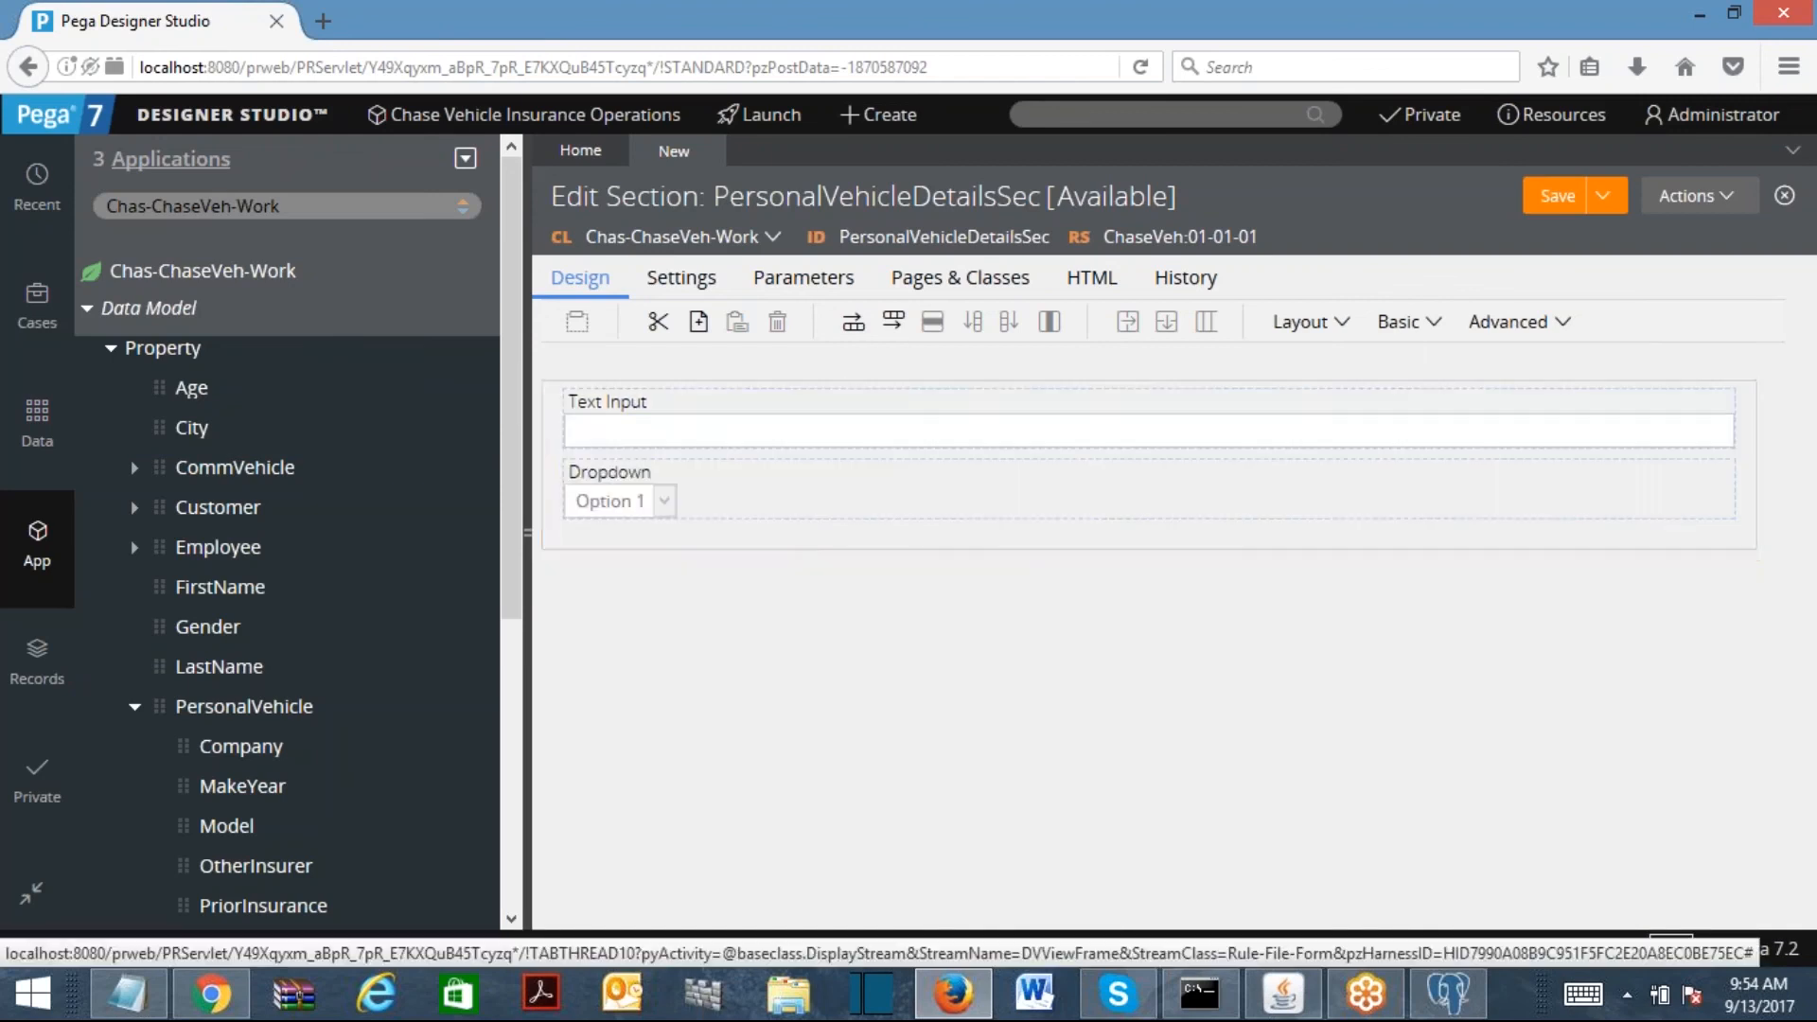
click(1401, 331)
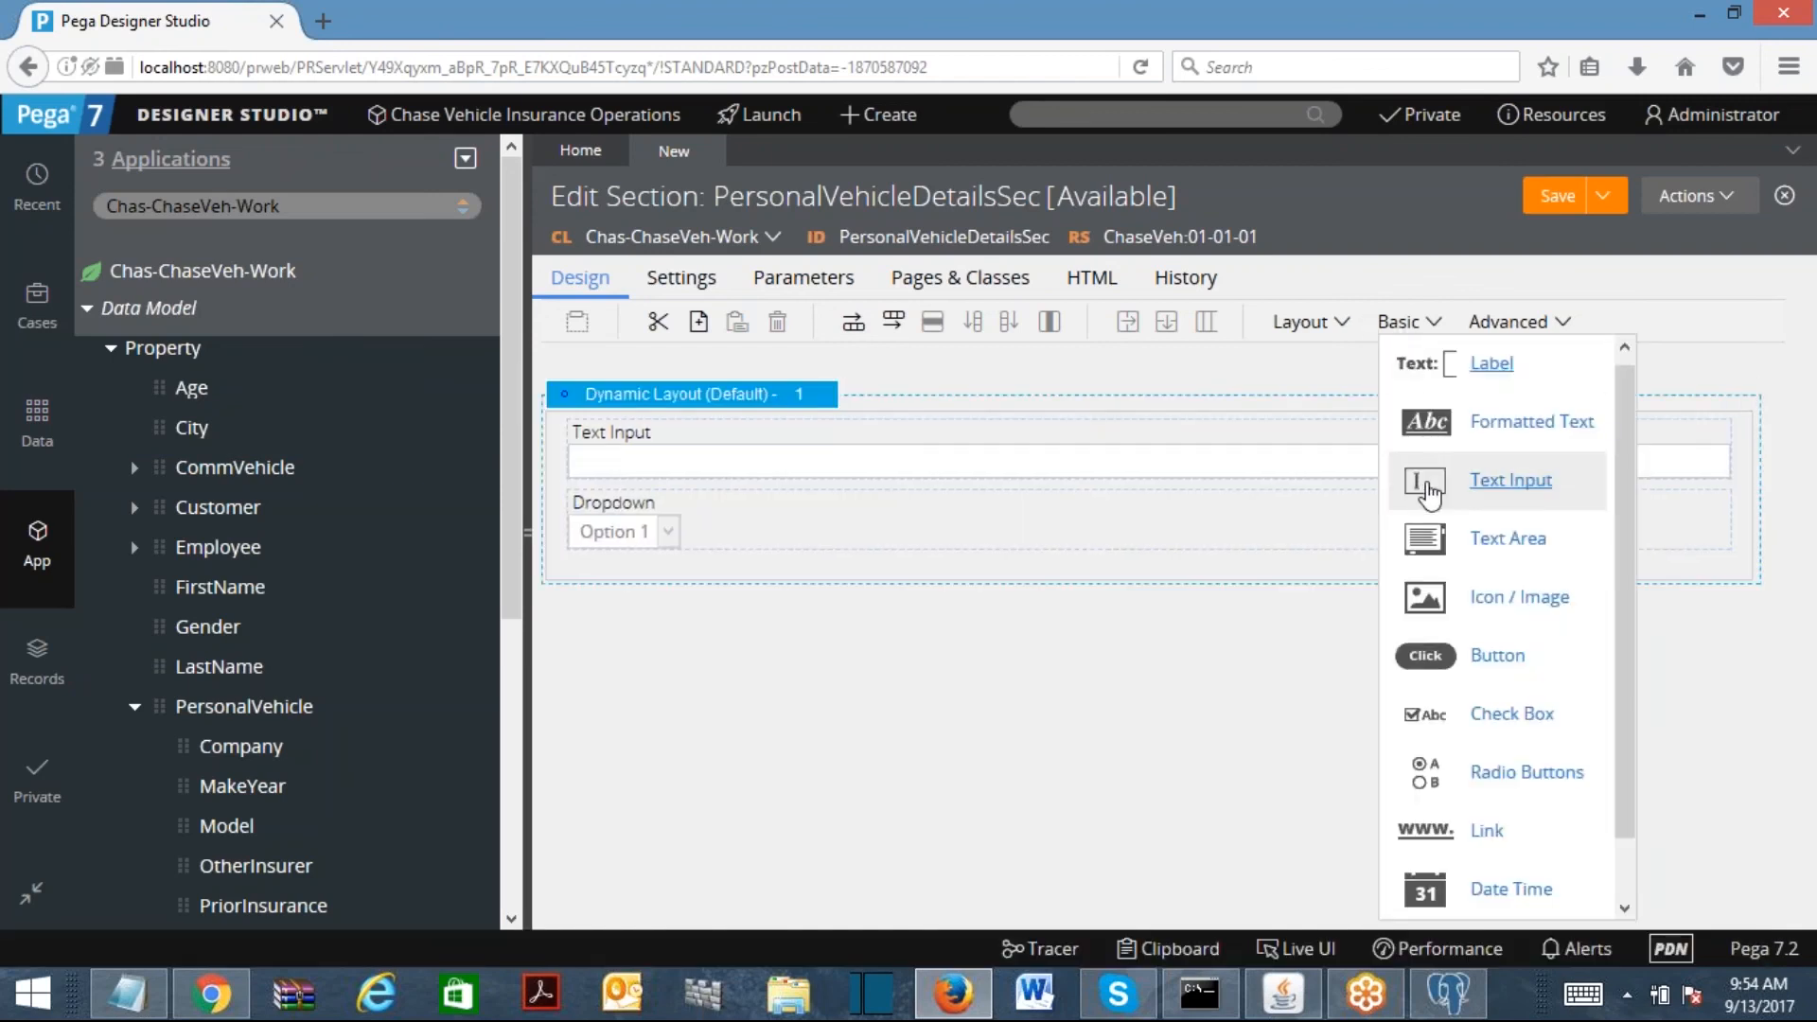
drag(1429, 492, 706, 570)
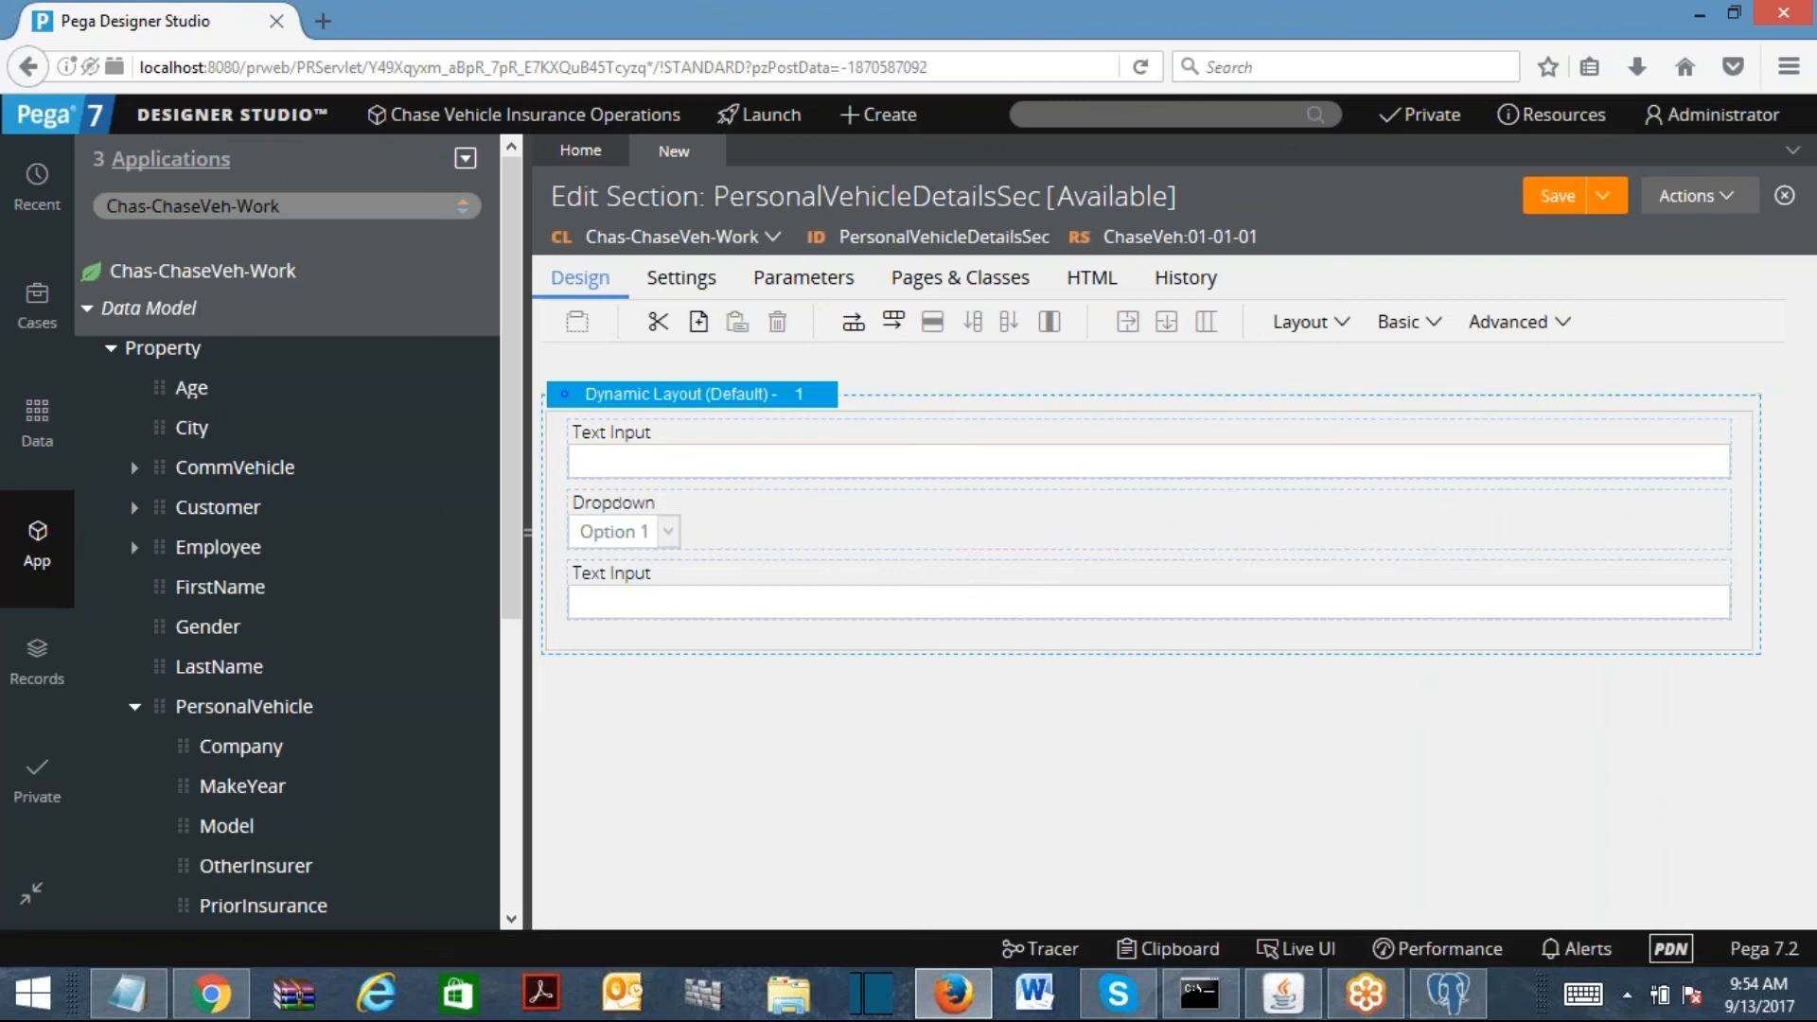
click(1410, 321)
drag(1433, 490, 823, 649)
Step: Add a Radio Buttons group and two more Text Inputs at the bottom of the layout
click(1396, 337)
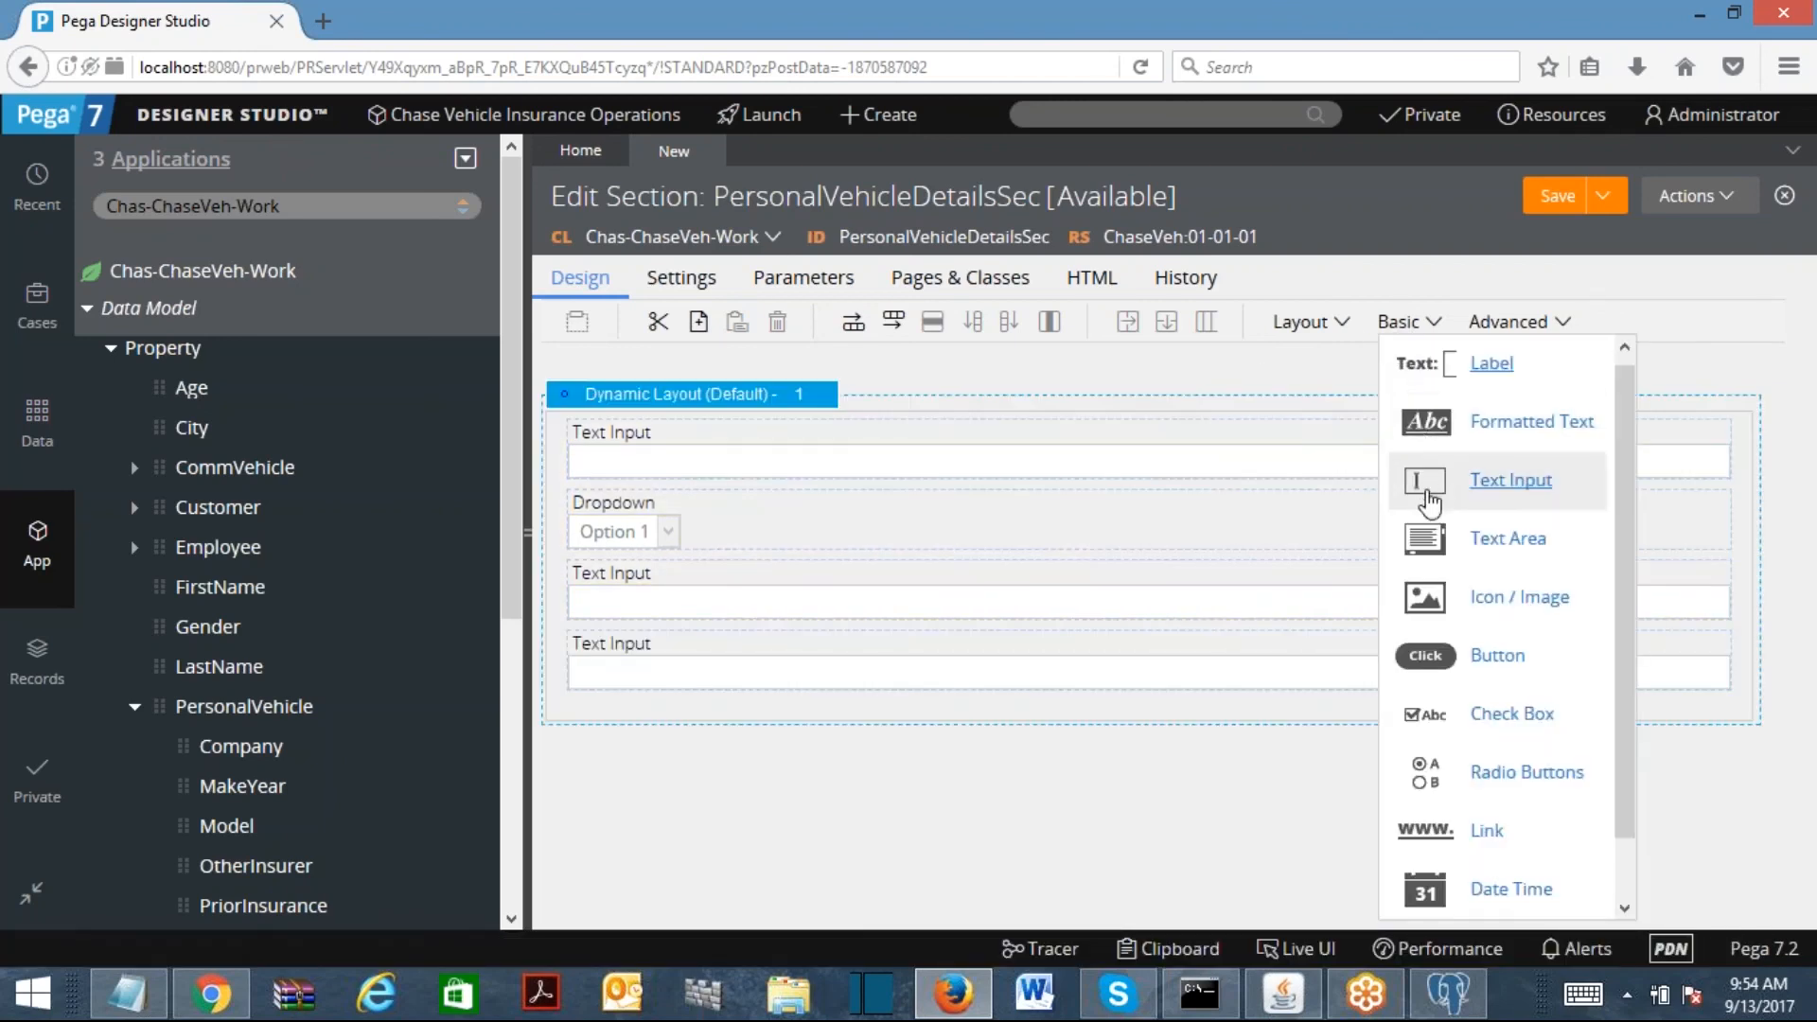
drag(1428, 772, 795, 734)
click(1405, 329)
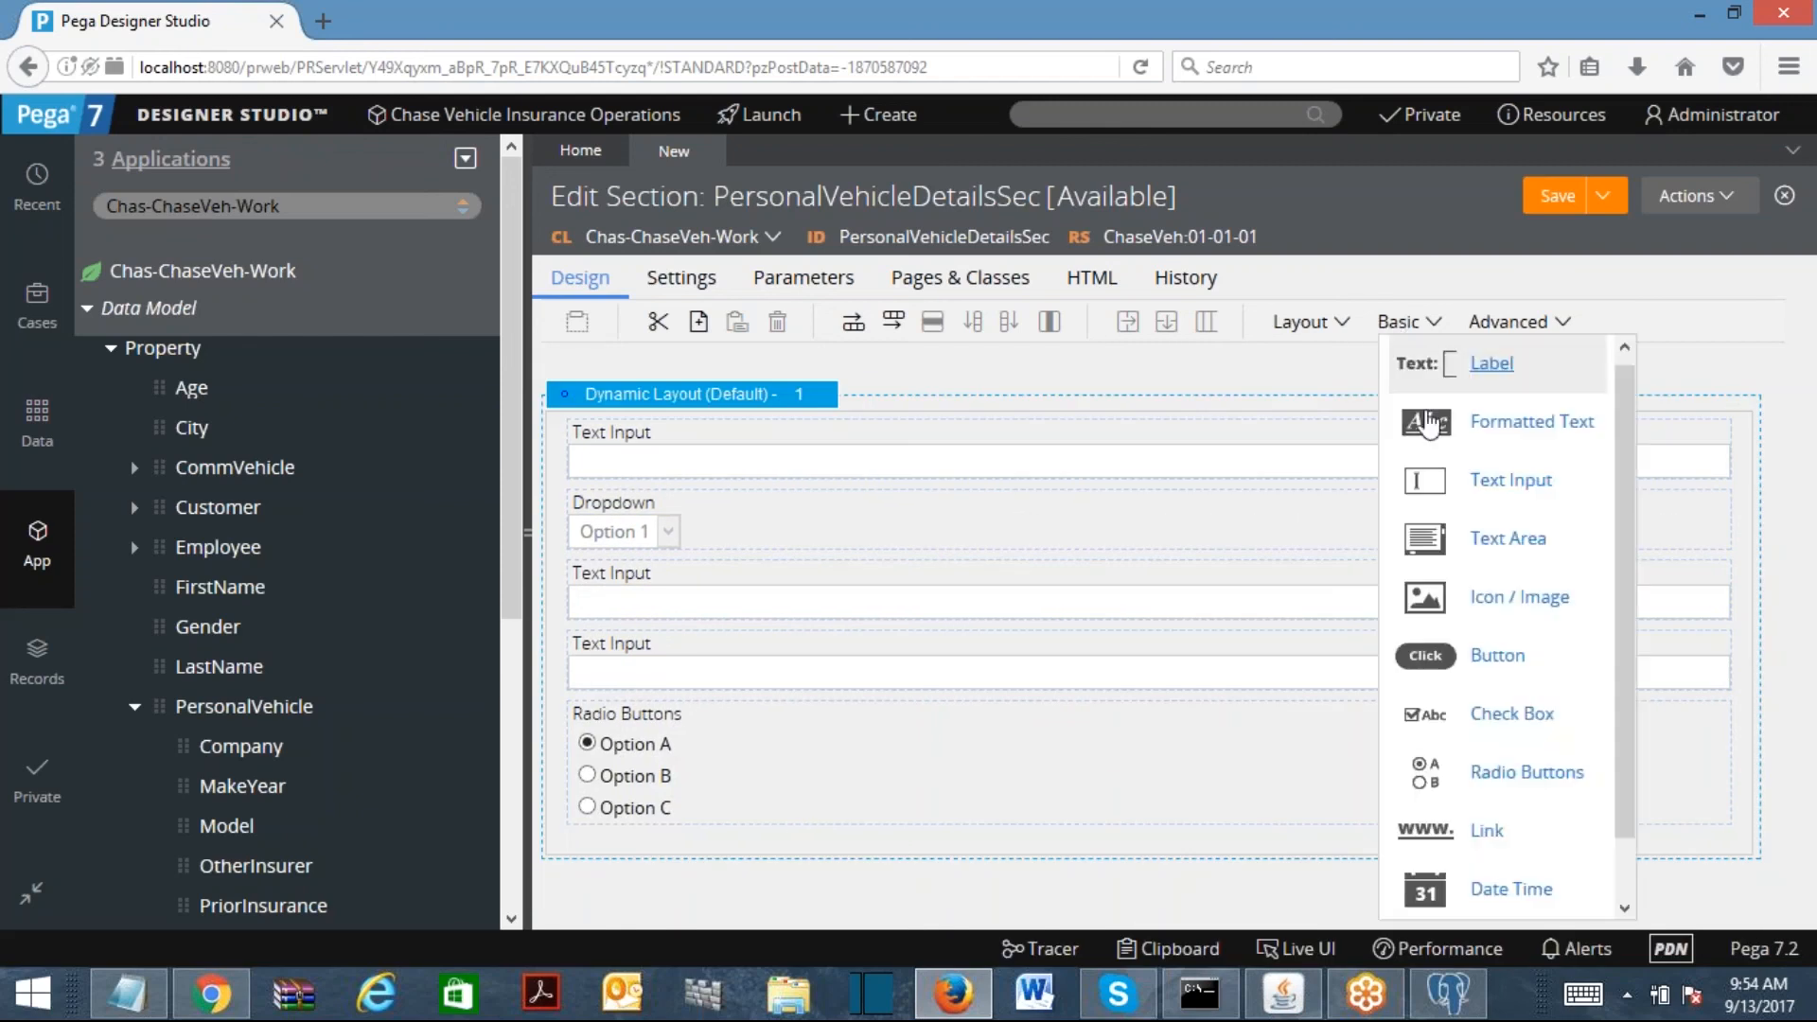
drag(1439, 499, 611, 829)
click(1386, 348)
drag(1416, 491, 1121, 884)
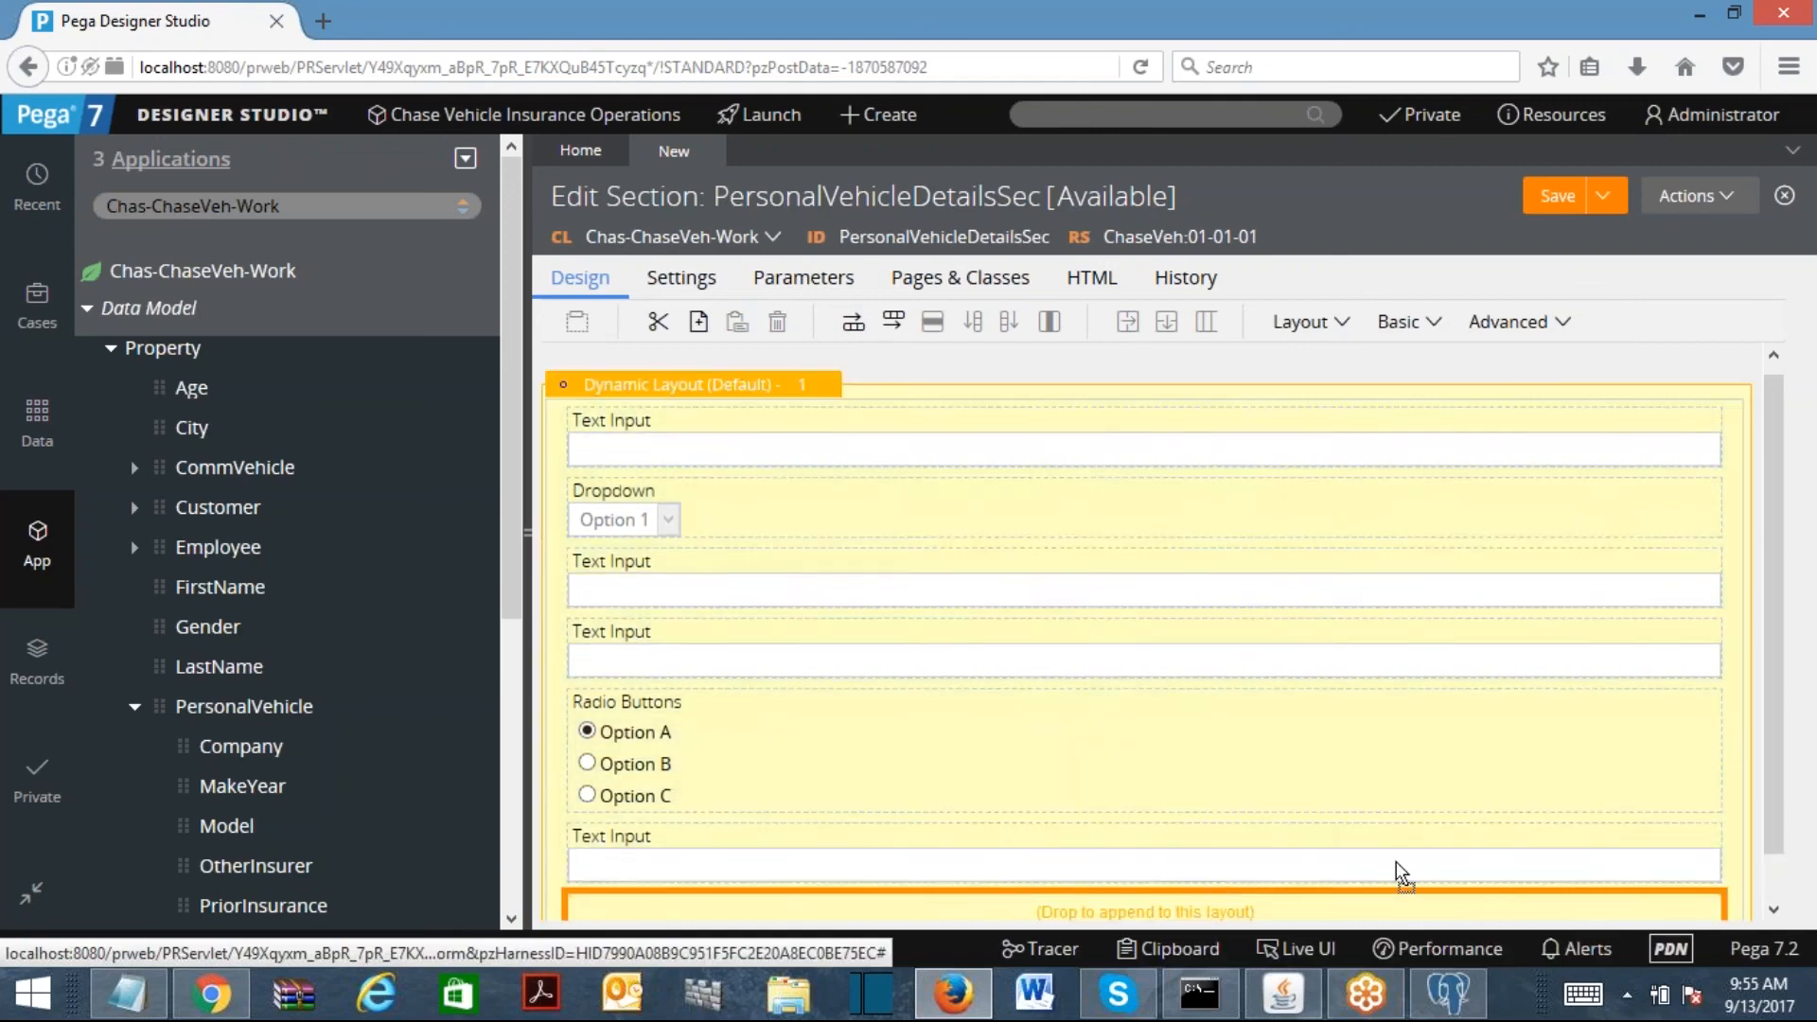
drag(1777, 620, 1764, 388)
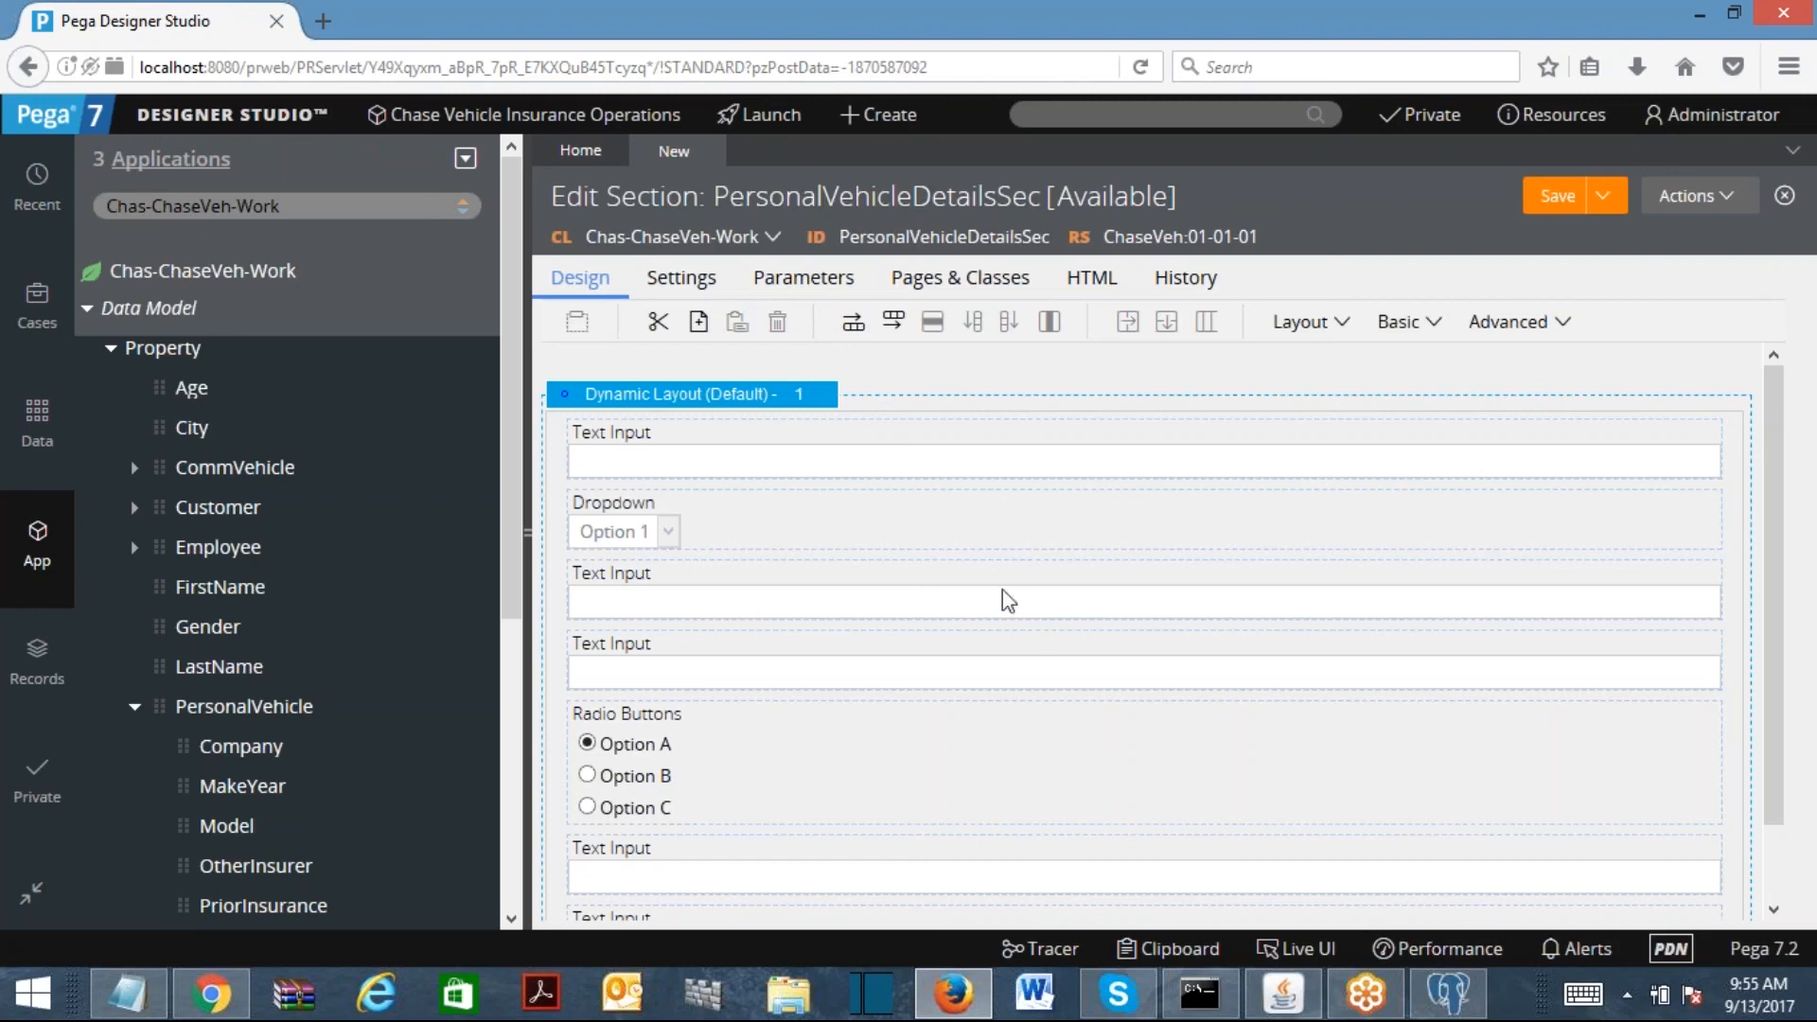
Step: Delete the Radio Buttons group and drop a new Text Input in its place
click(734, 471)
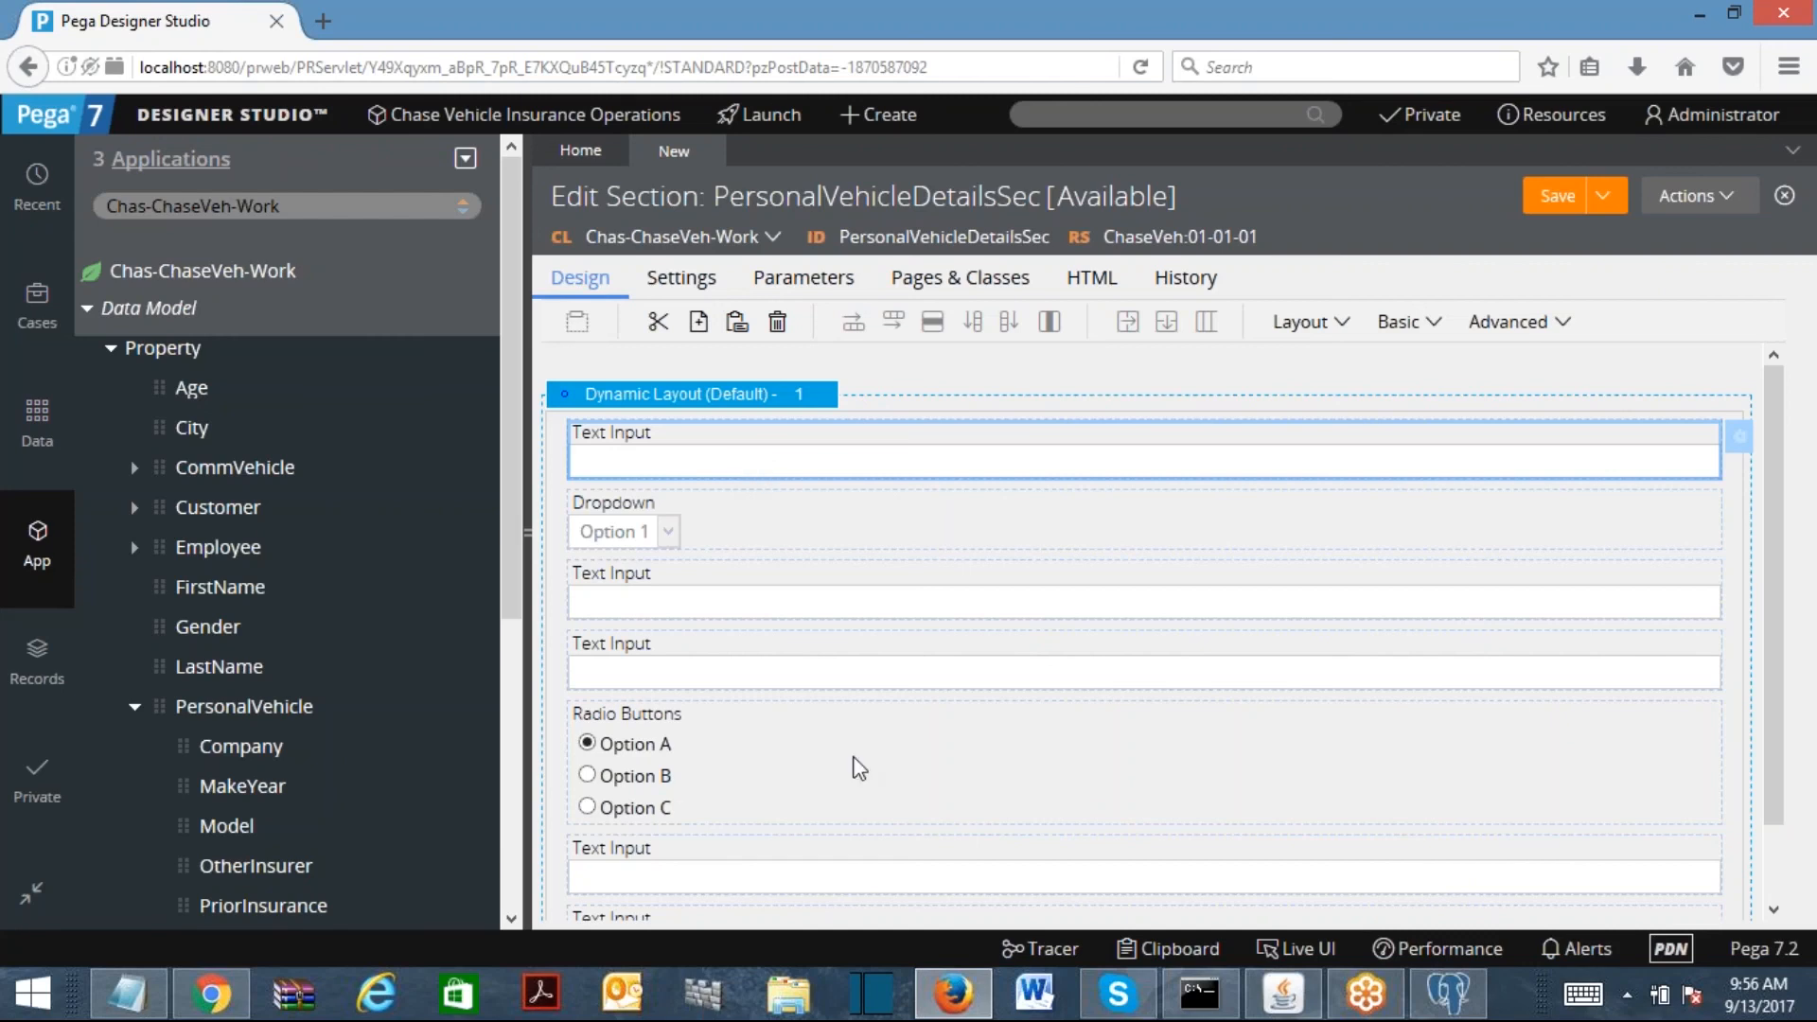
click(774, 780)
click(778, 322)
click(1342, 323)
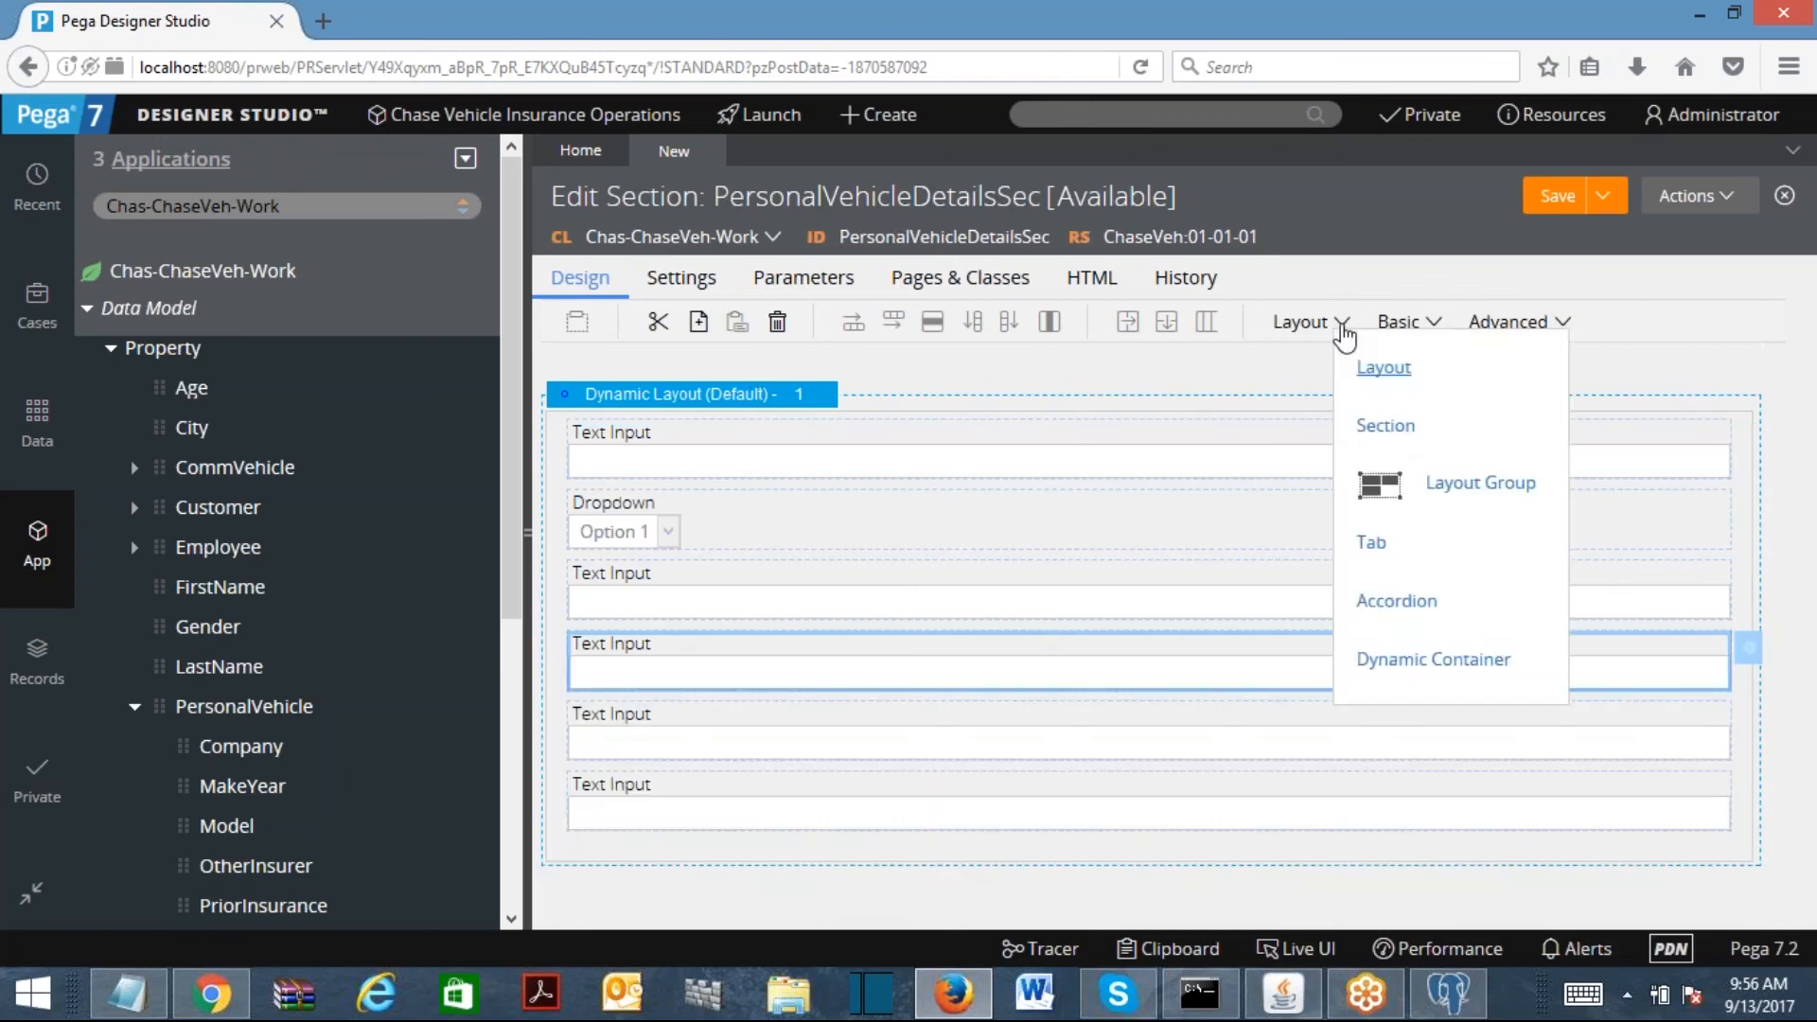
click(1417, 327)
mouse_move(1424, 494)
mouse_down()
mouse_move(704, 714)
mouse_move(781, 683)
mouse_up()
click(687, 454)
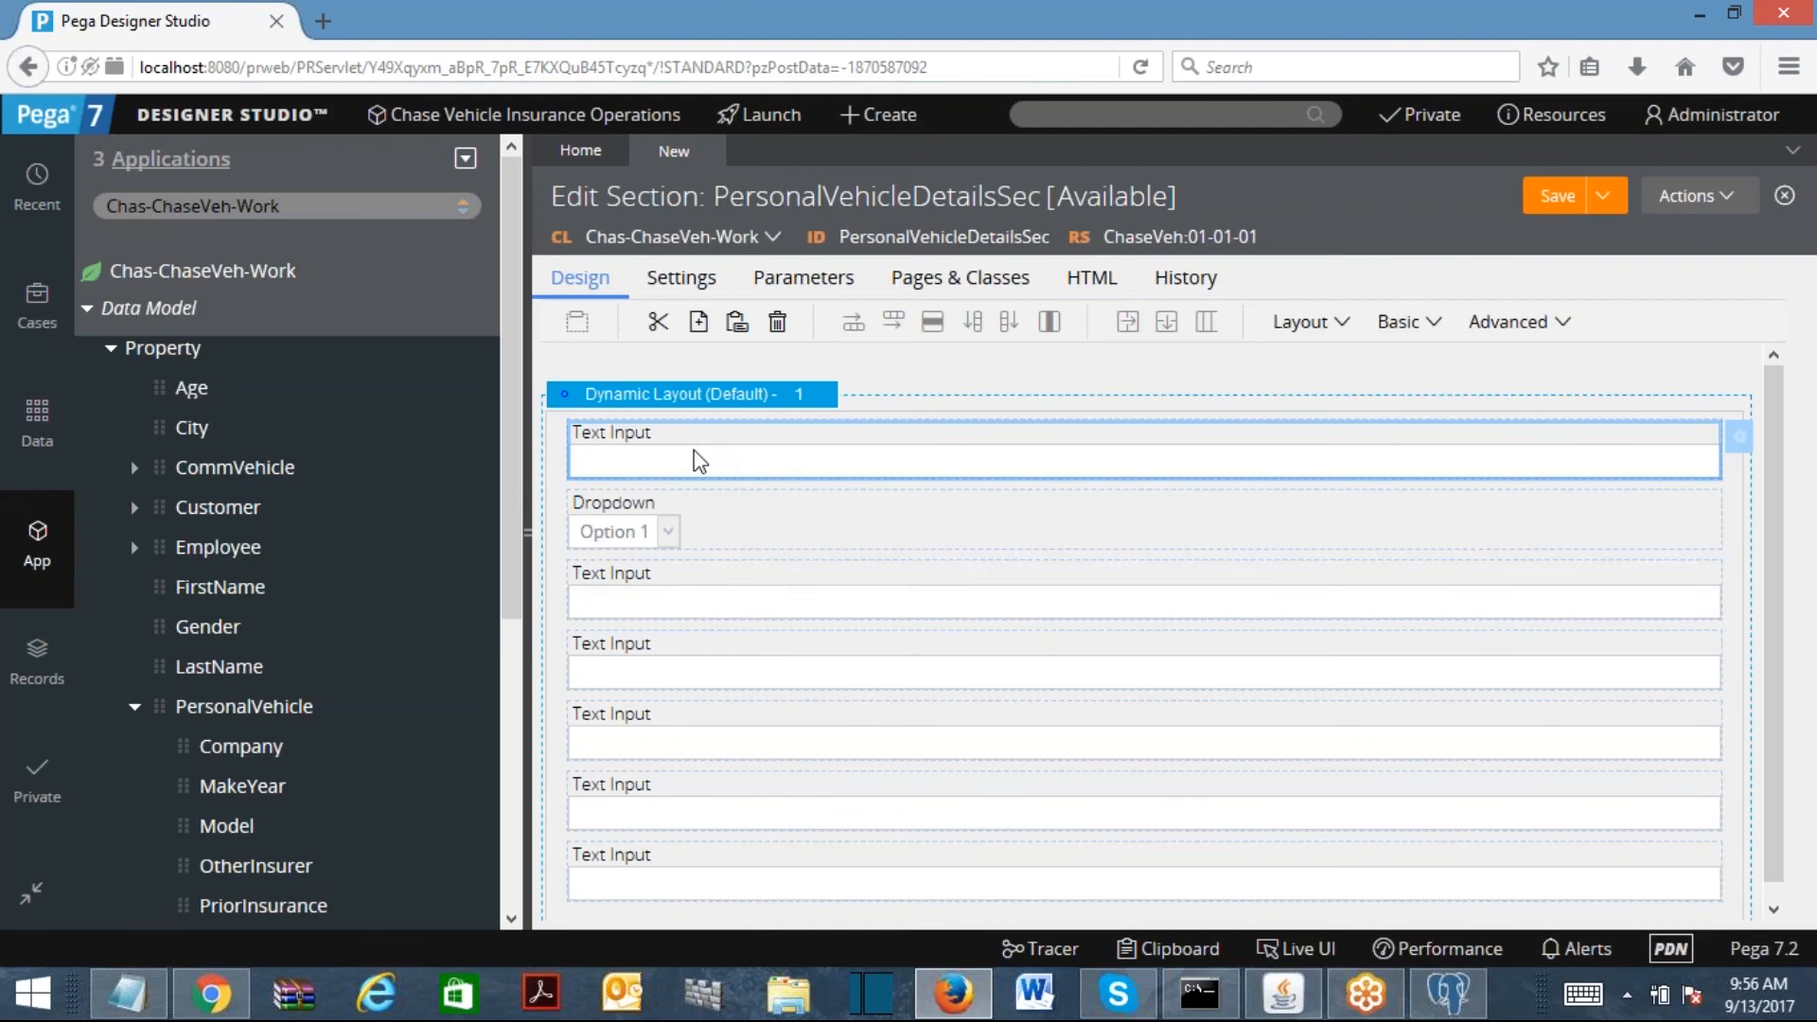
Step: Bind the first Text Input's Property to .PersonalVehicle.VIN and submit
double_click(698, 461)
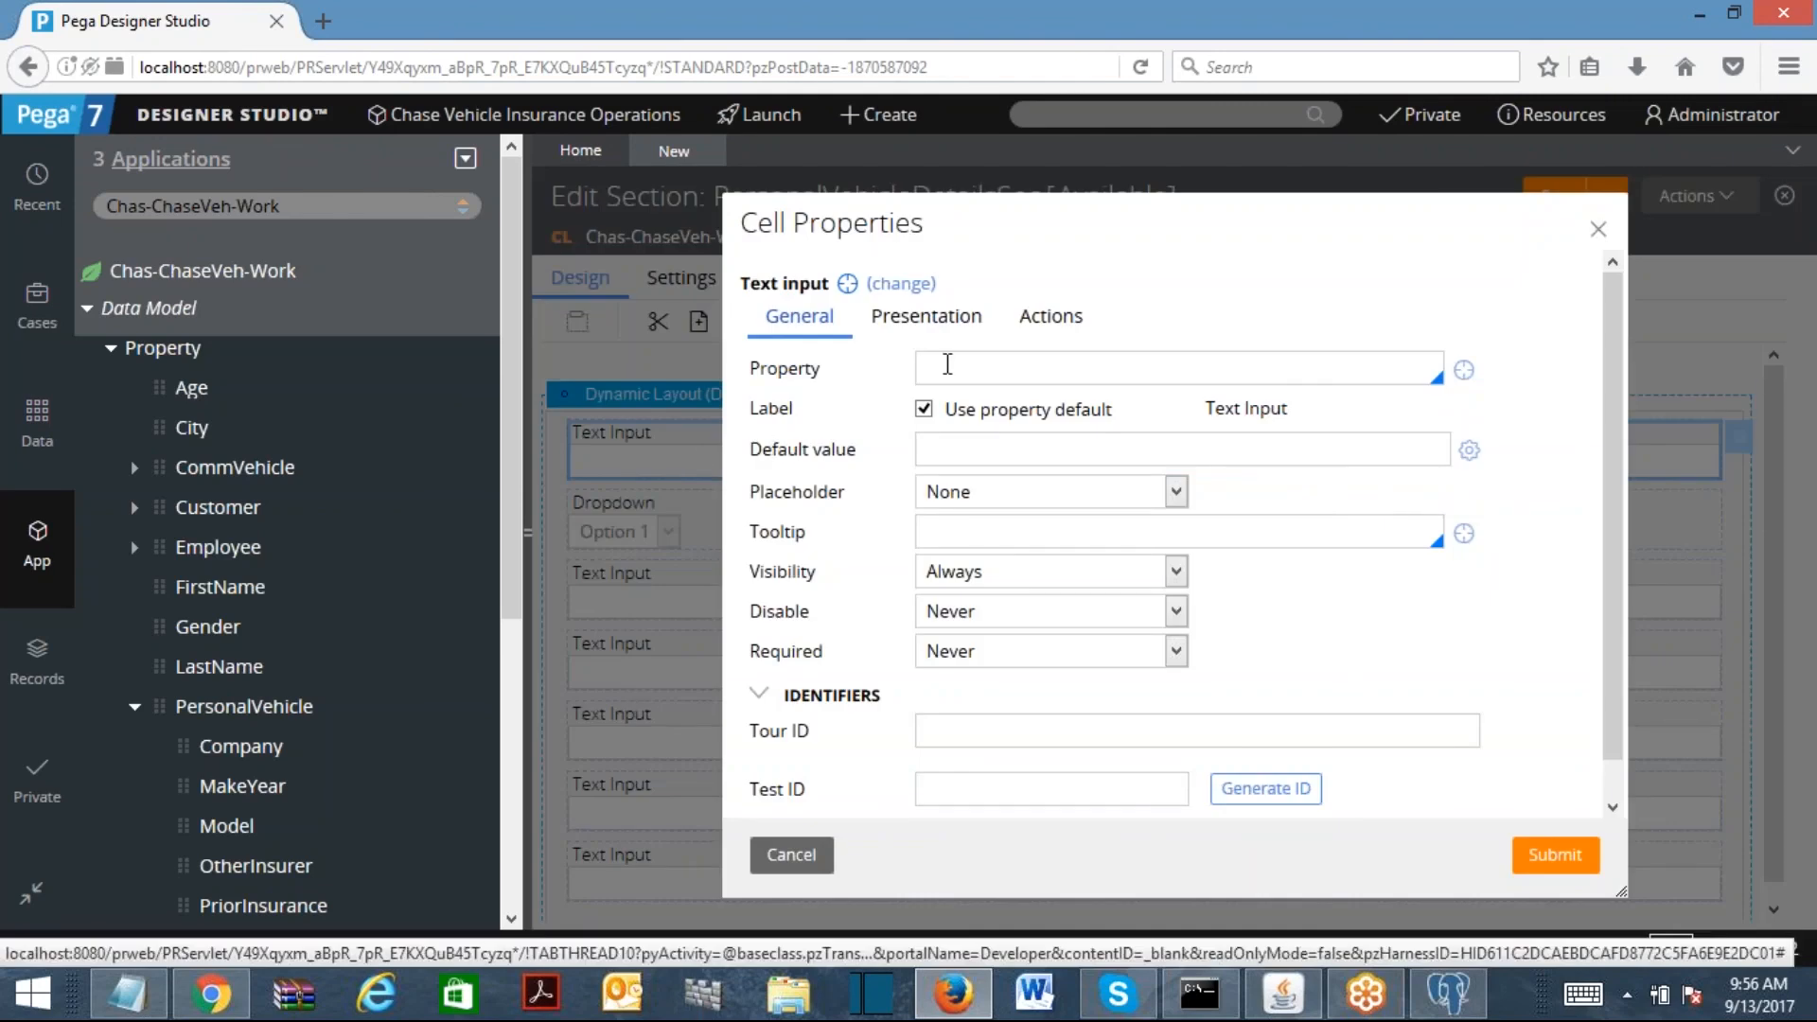
key(Down)
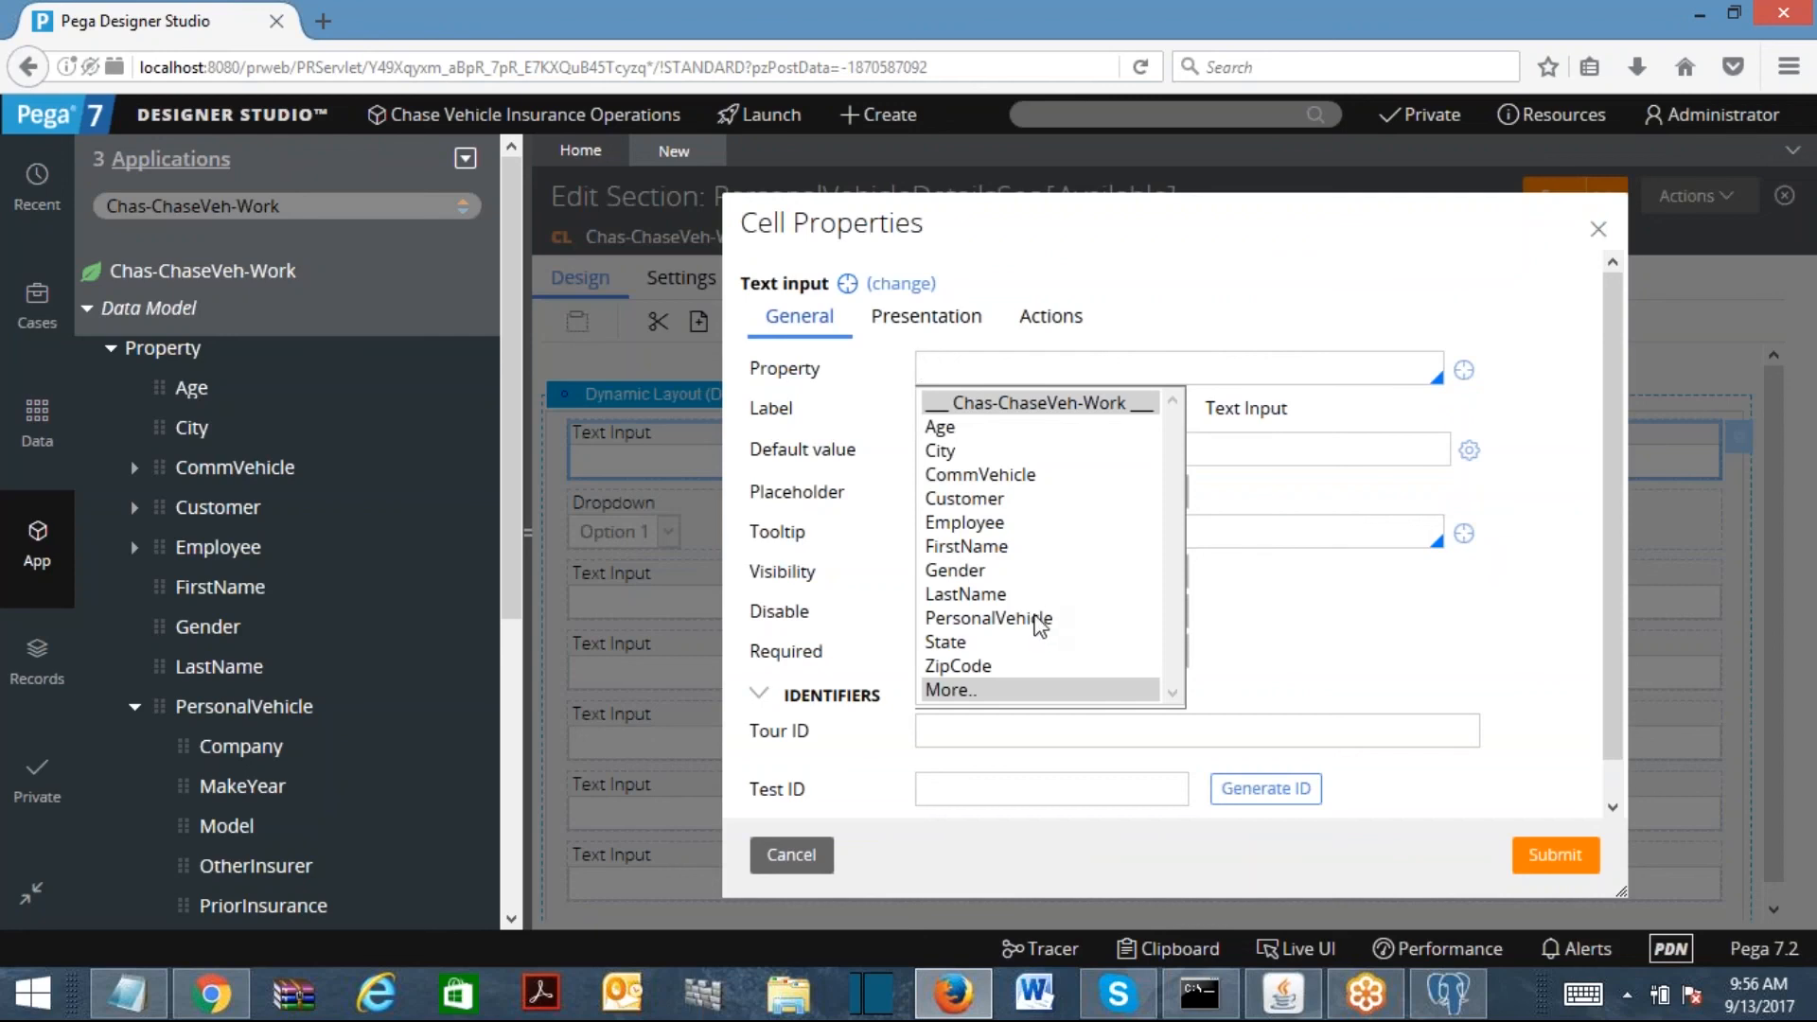
click(1040, 621)
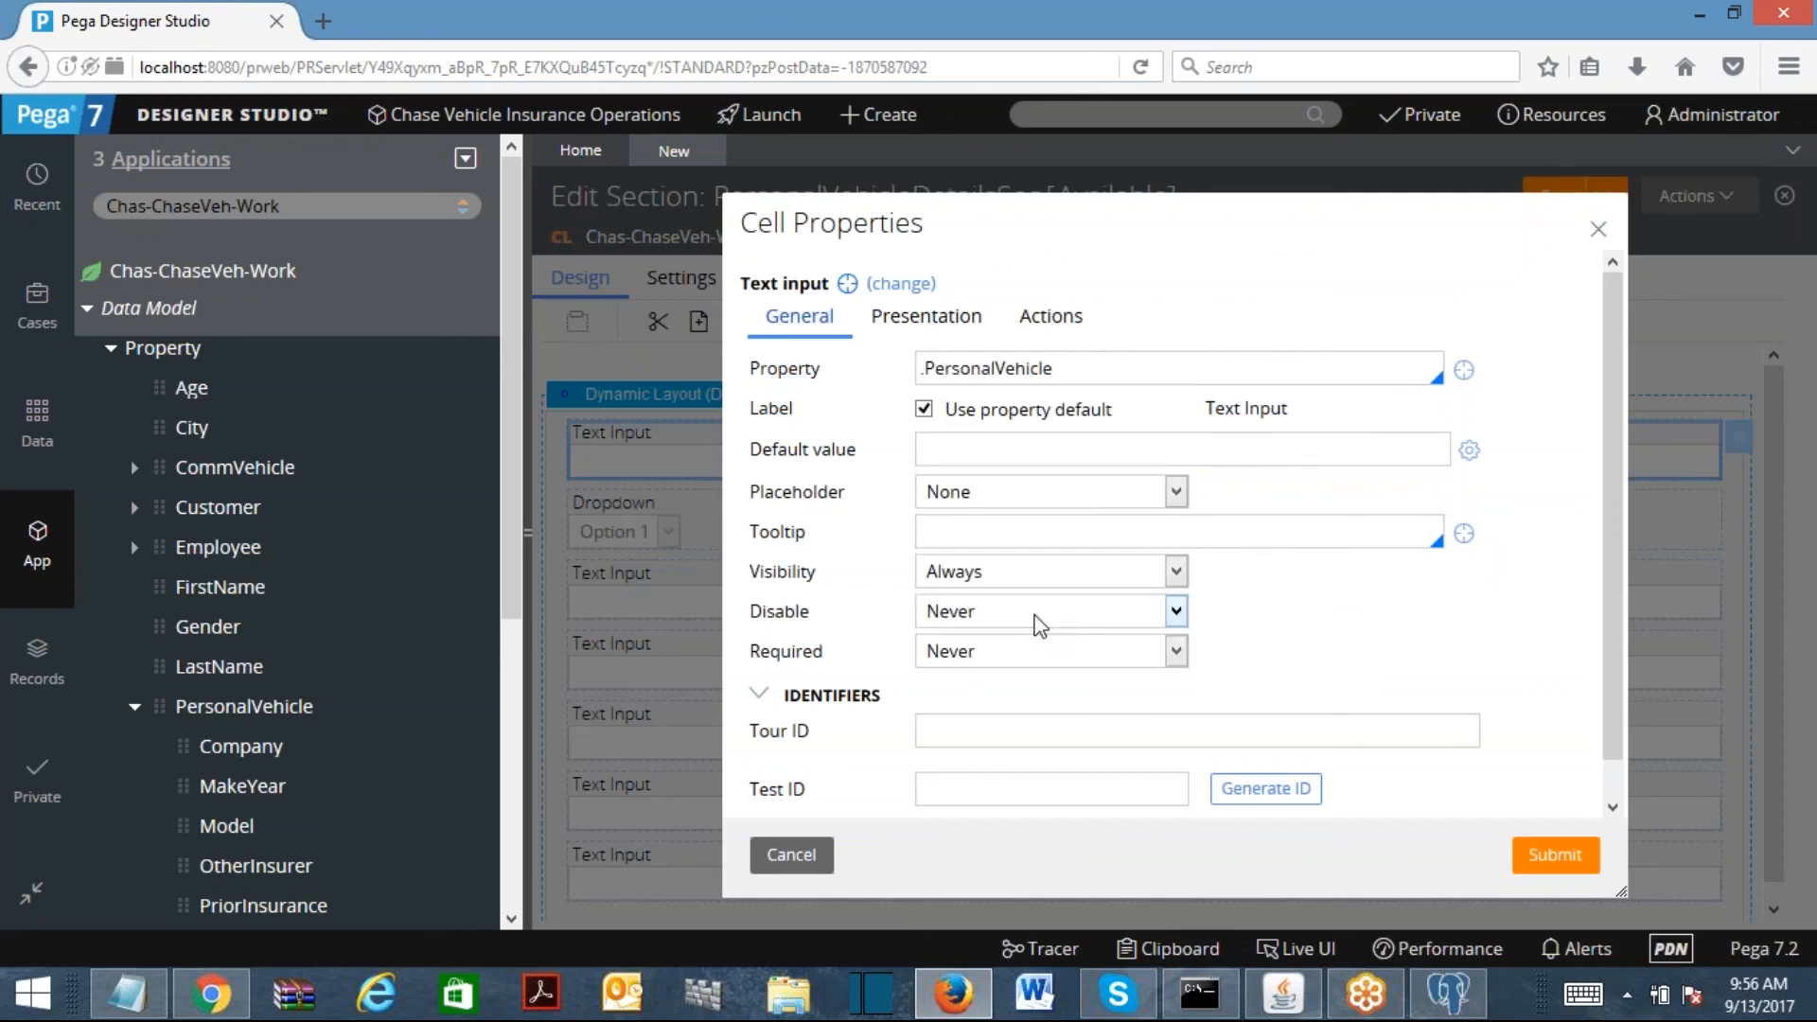
key(ctrl+a)
key(BackSpace)
key(Down)
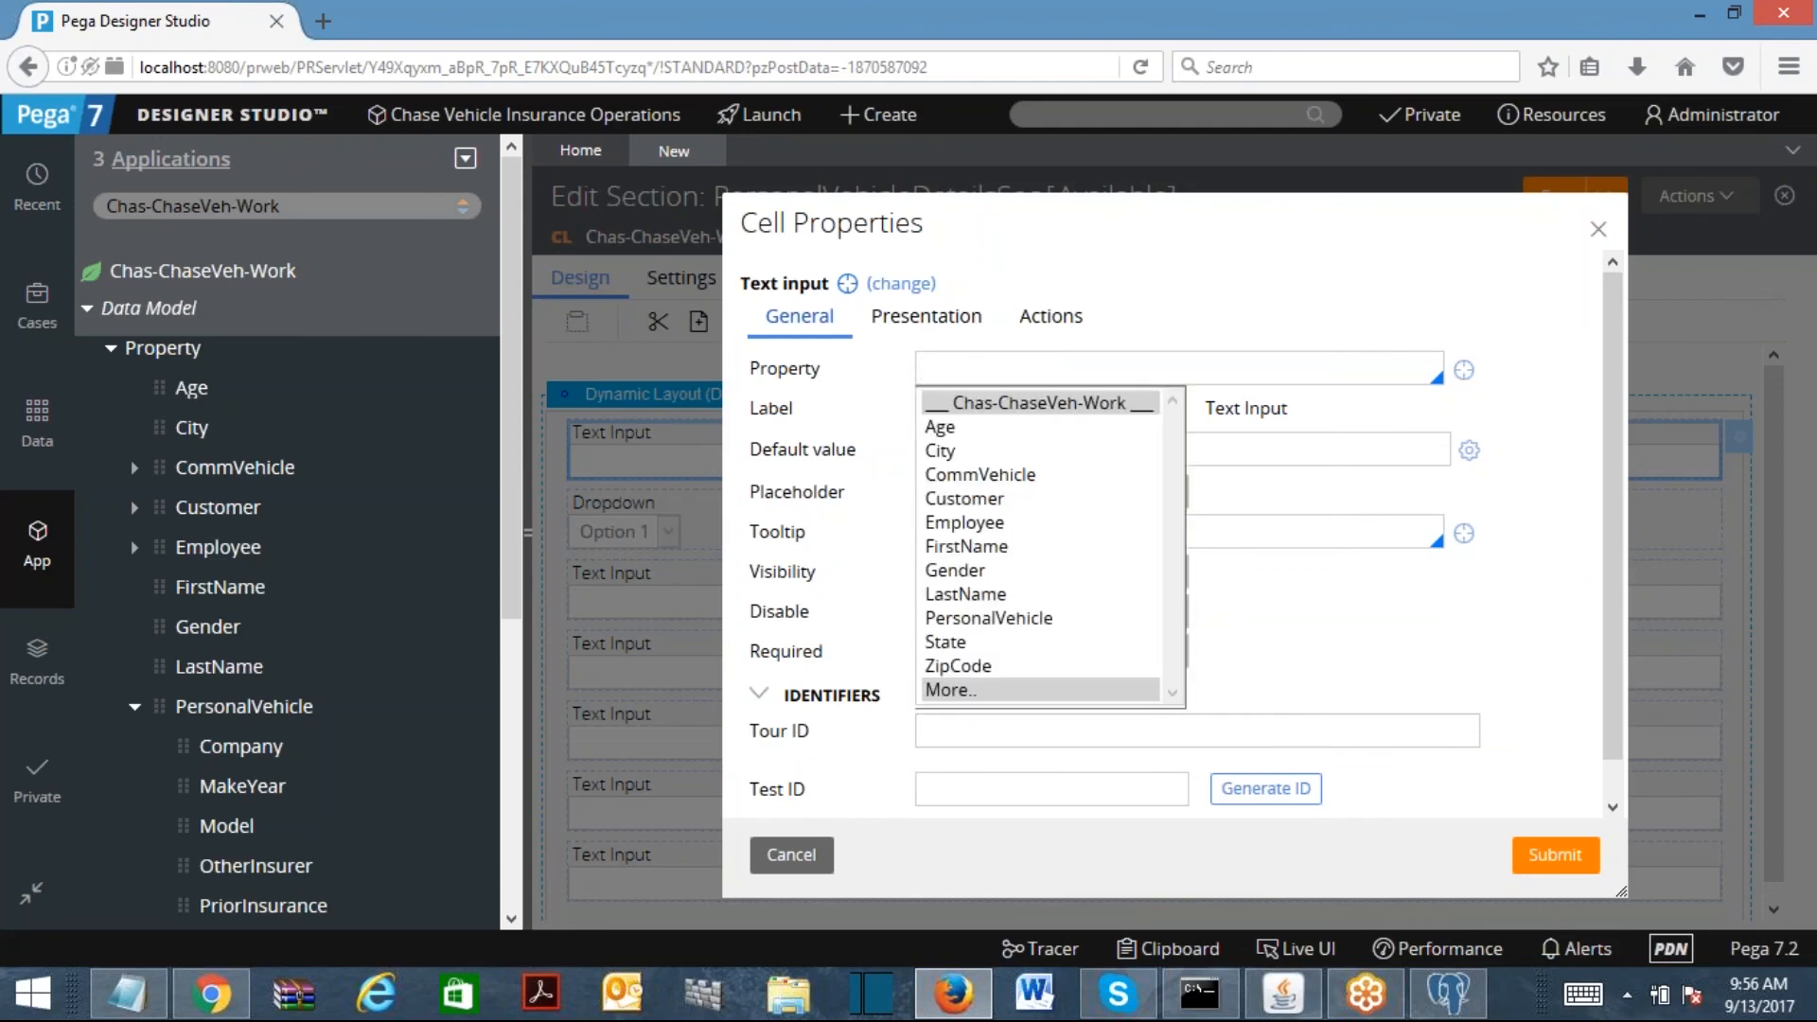
click(1015, 620)
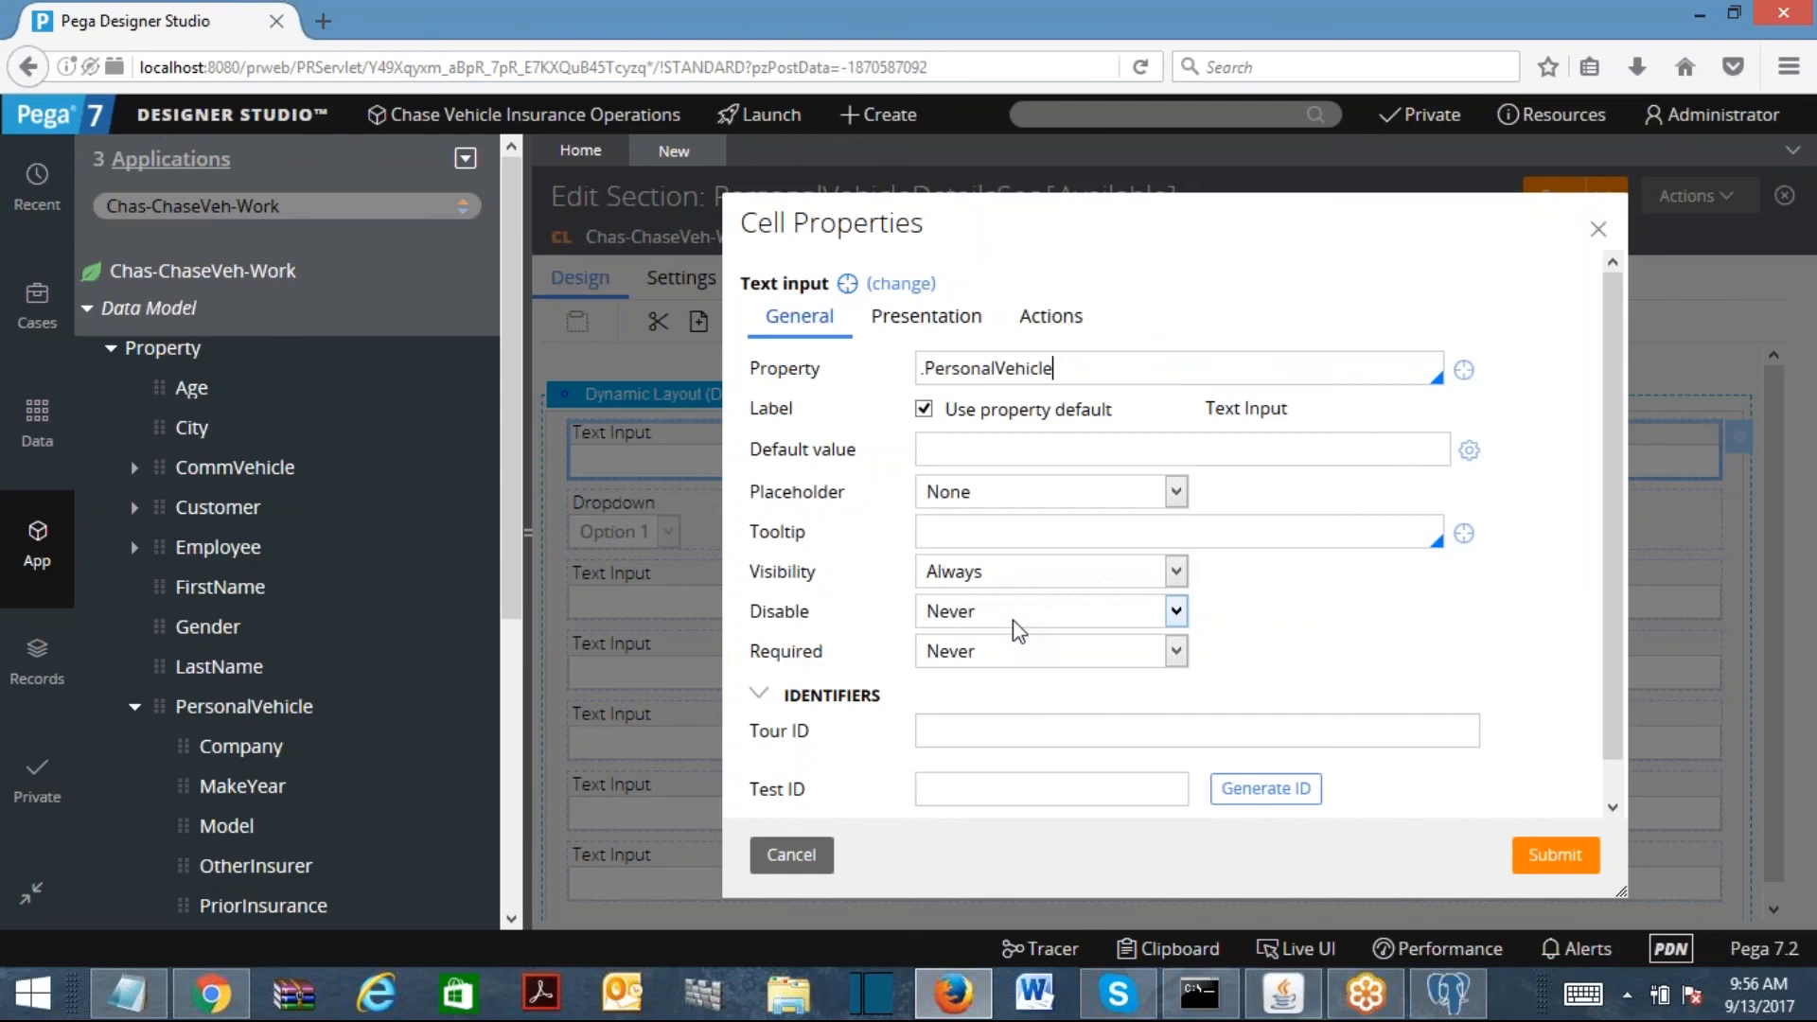
text(.)
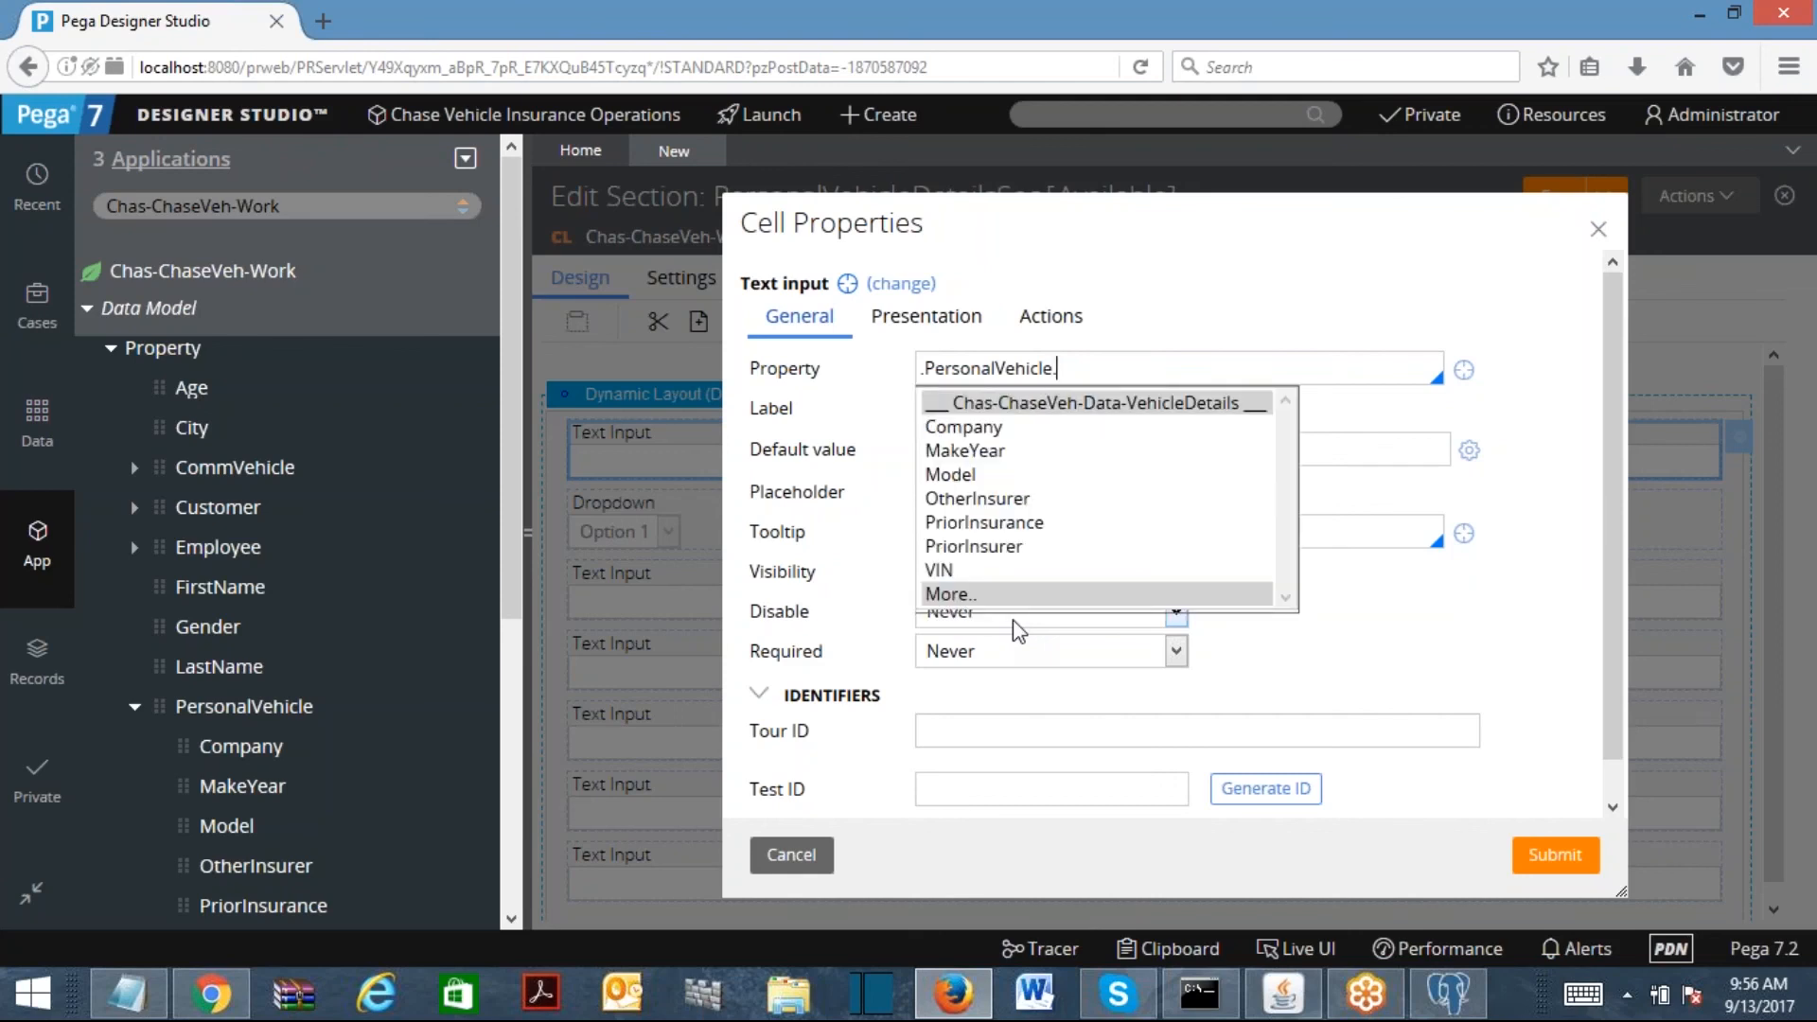
click(953, 571)
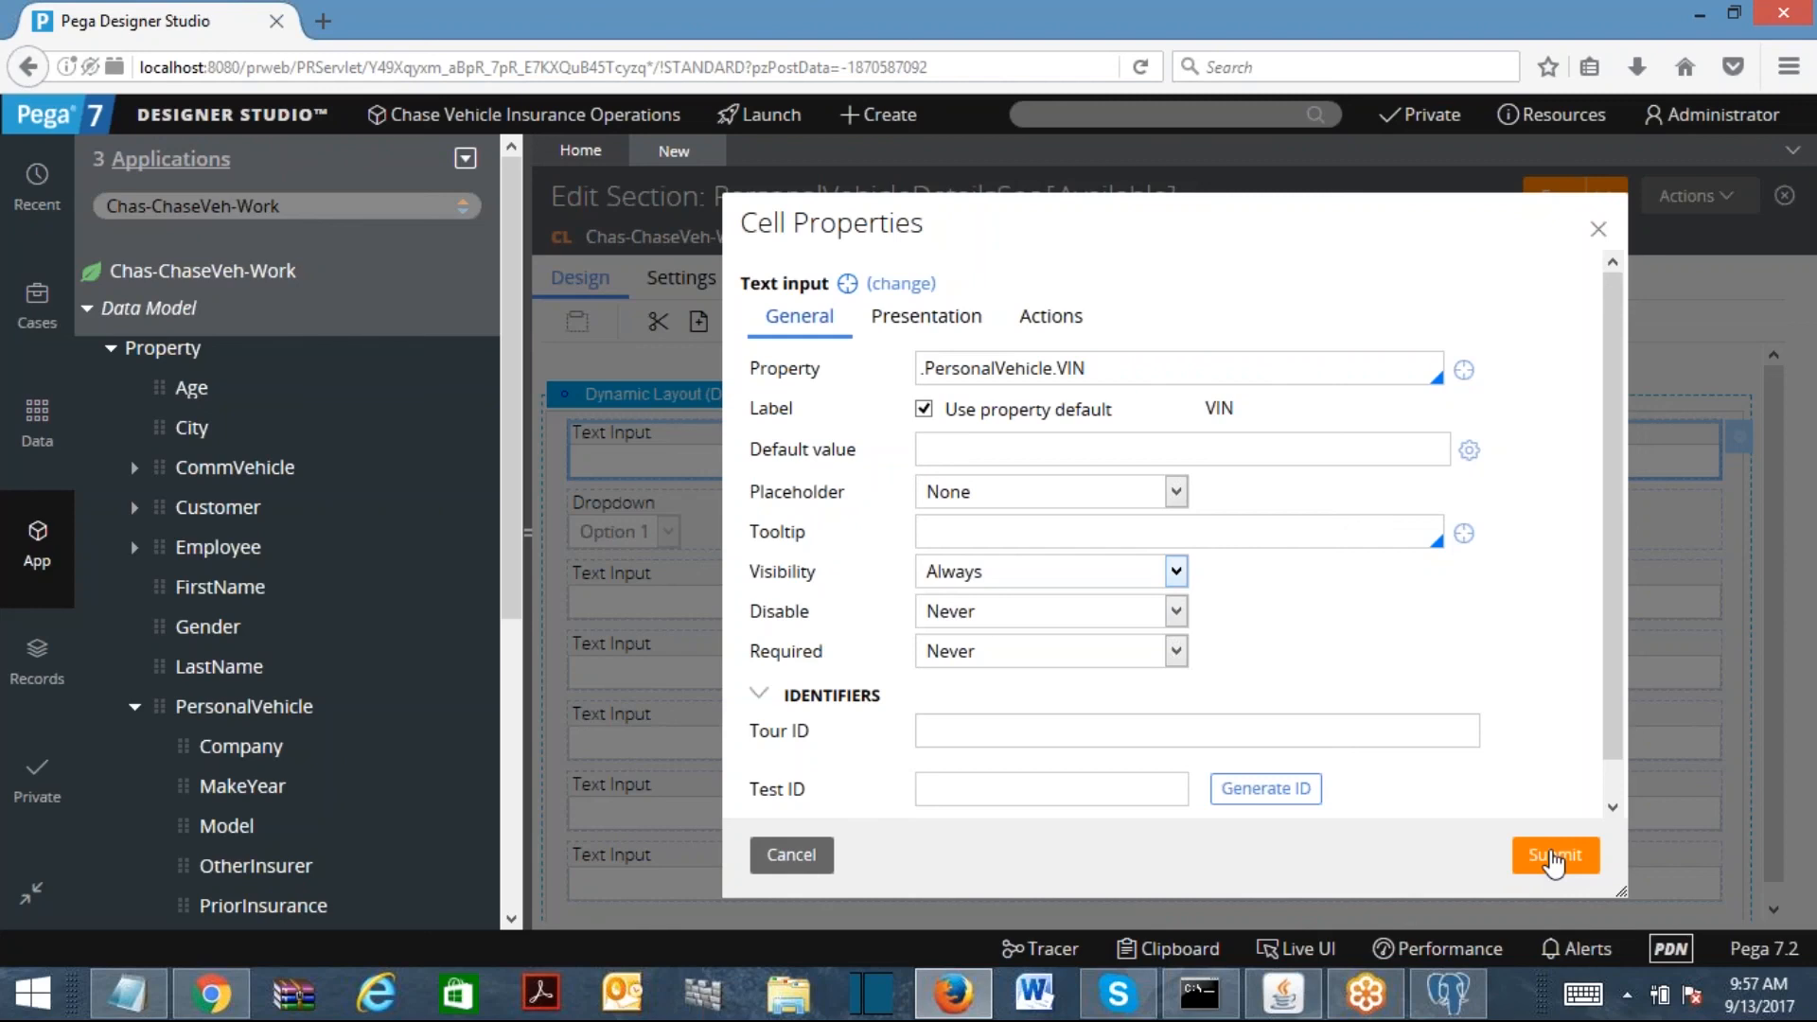
click(1115, 377)
click(1555, 856)
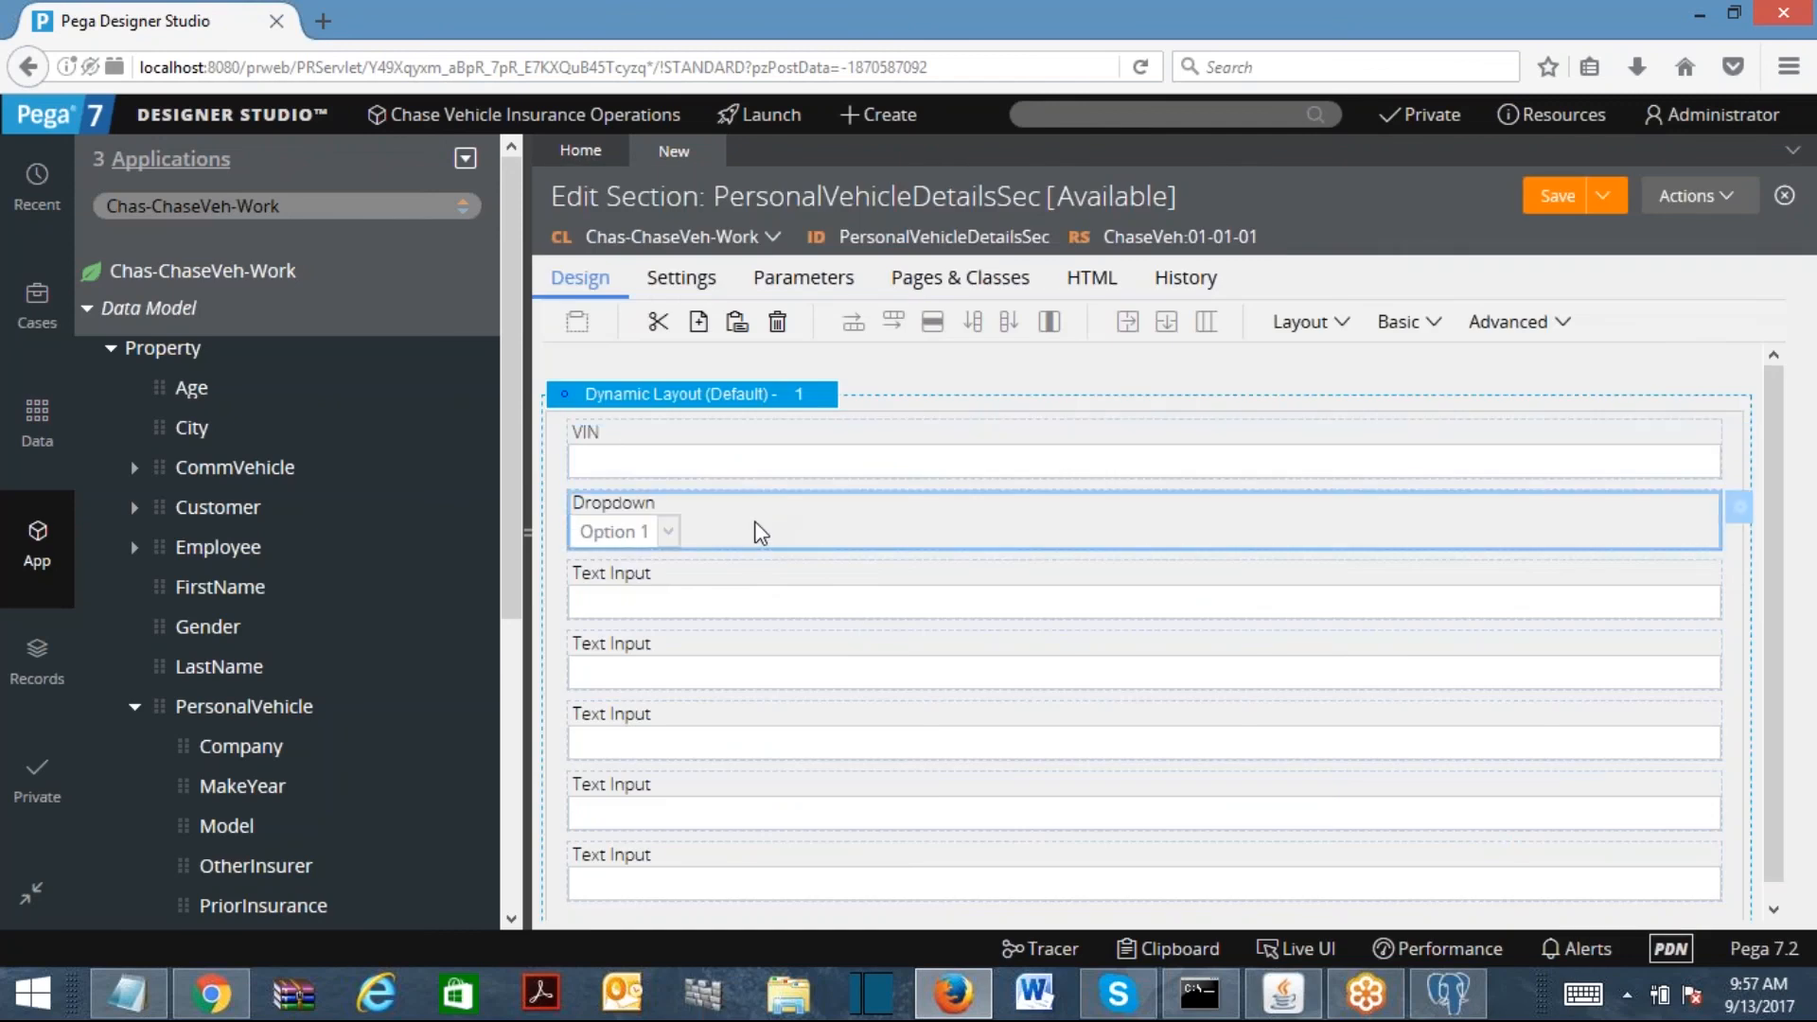
Step: Bind the Dropdown to .PersonalVehicle.Company and the next Text Input to .PersonalVehicle.Model
double_click(757, 532)
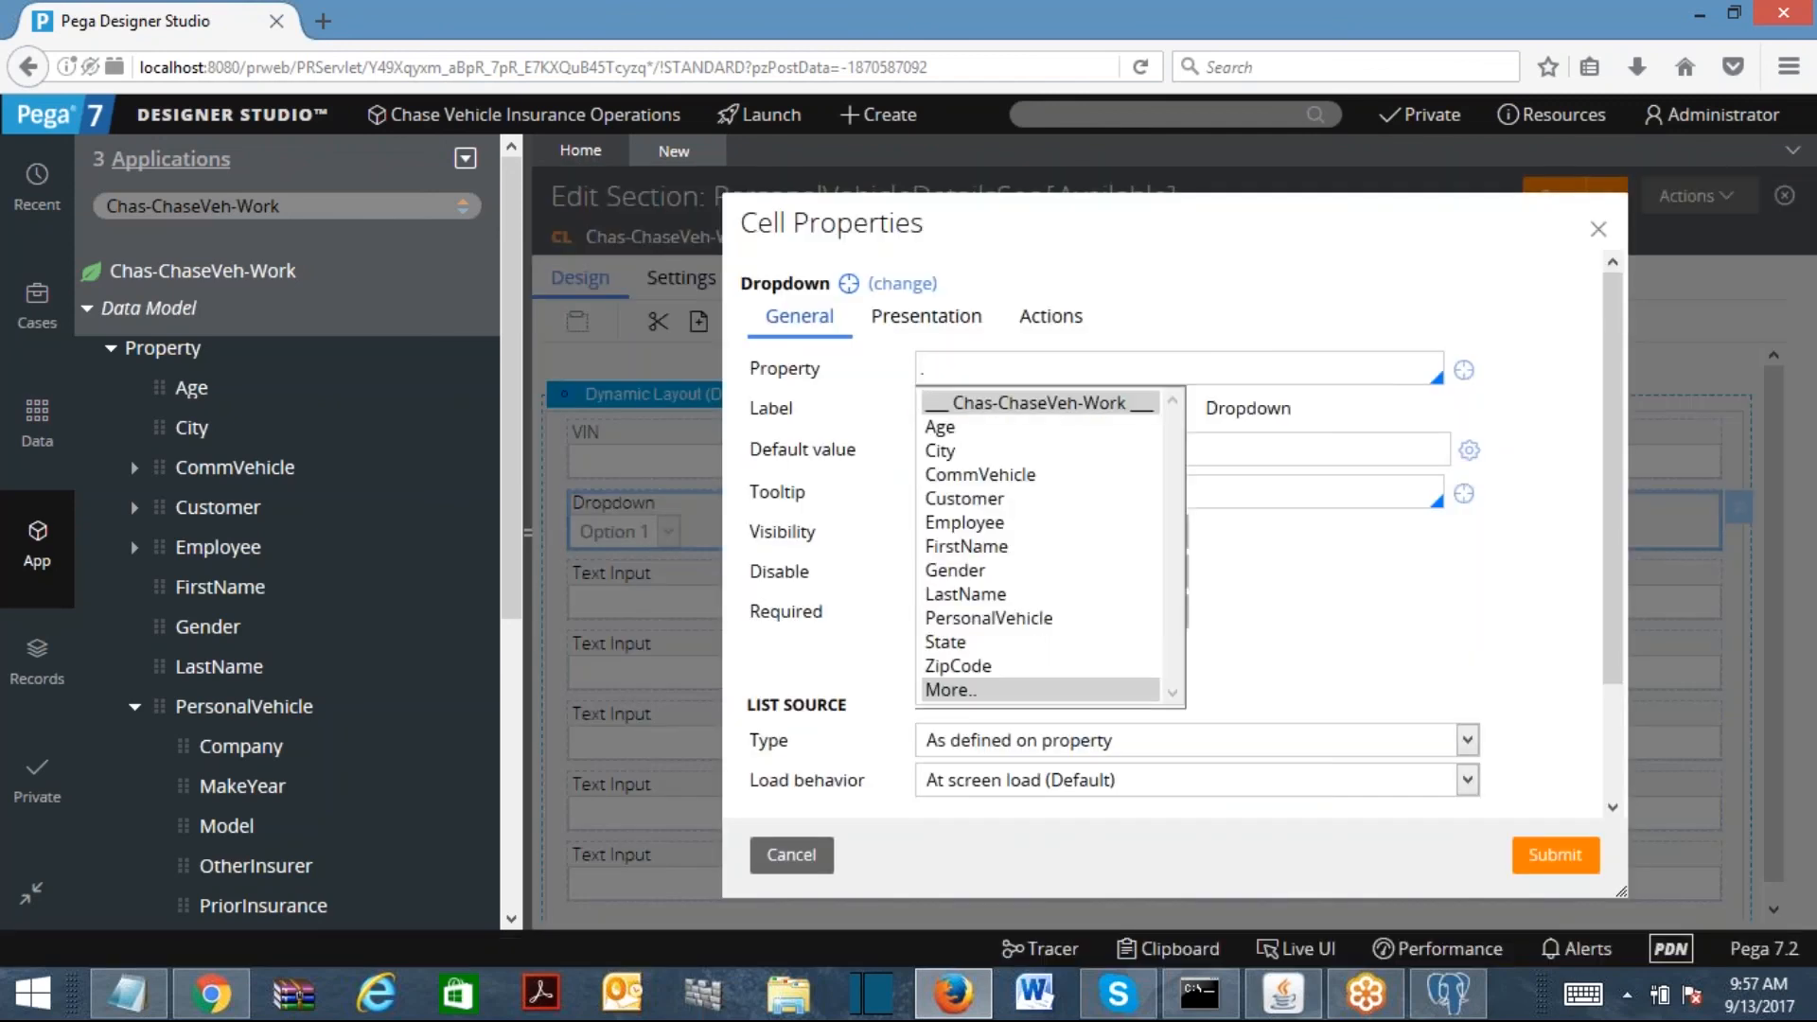
text(PersonalVehicle)
key(Return)
text(.)
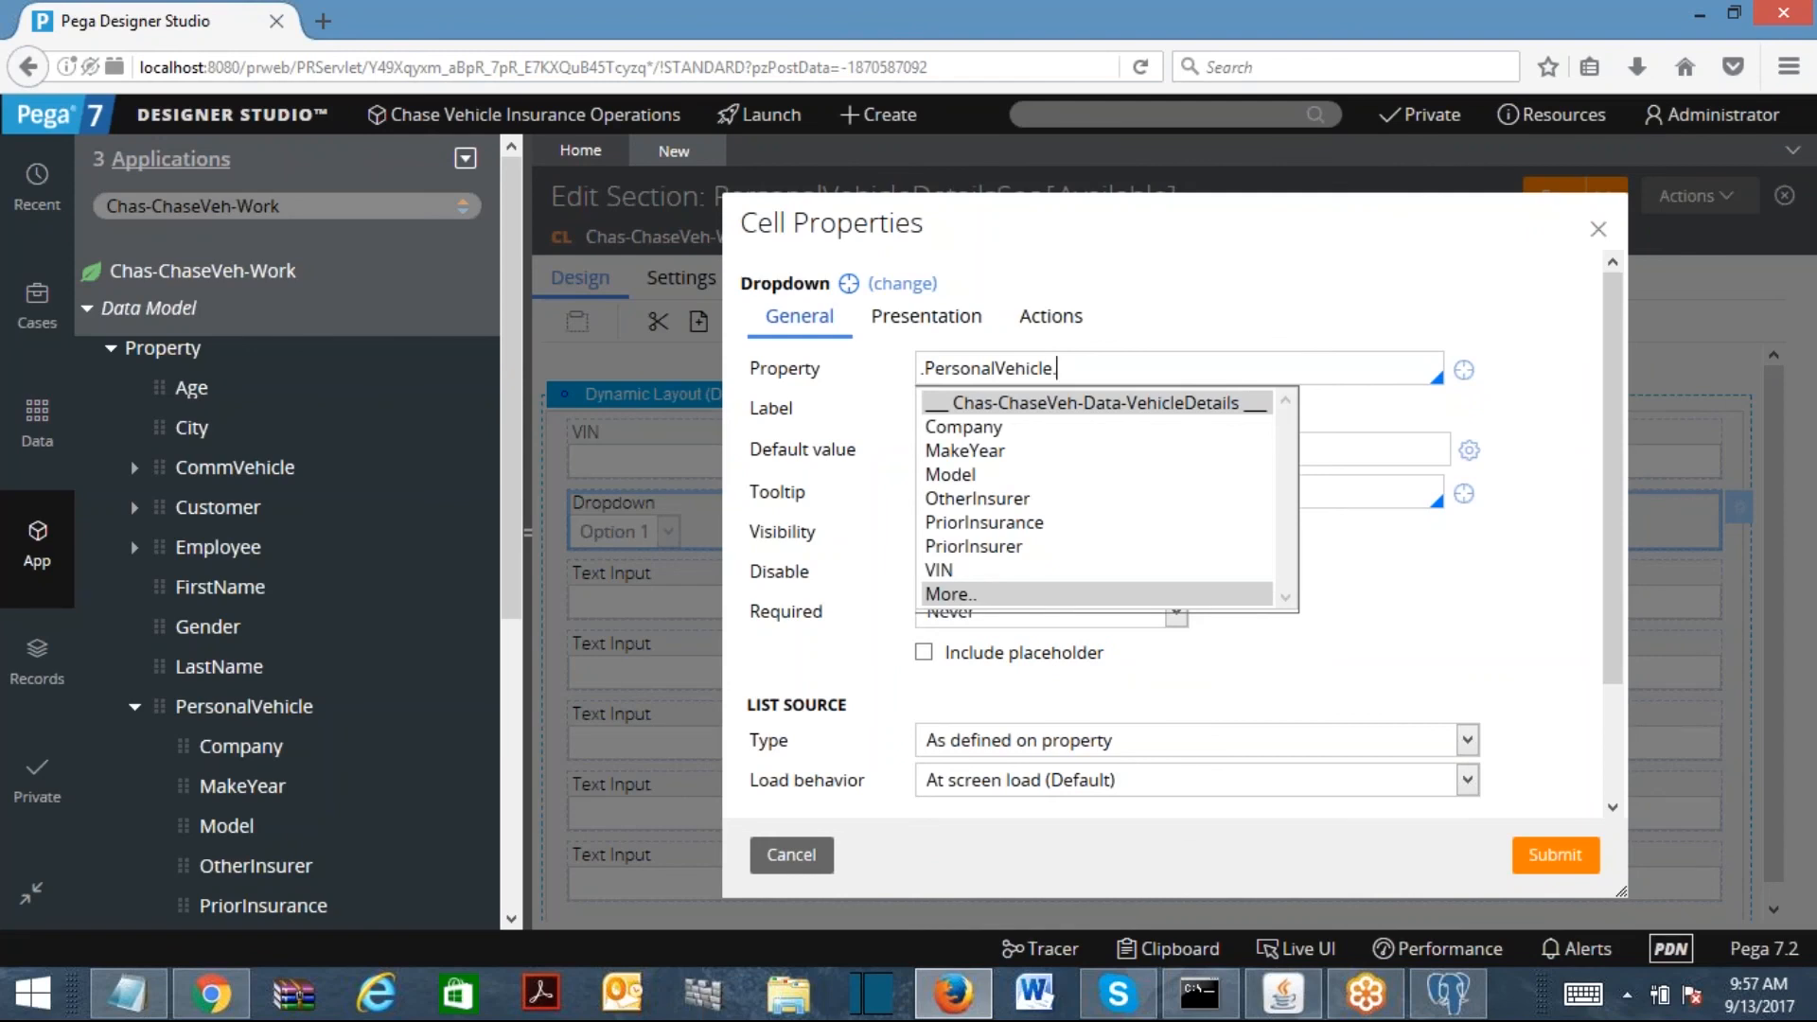
text(Company)
key(Return)
click(1552, 851)
double_click(736, 599)
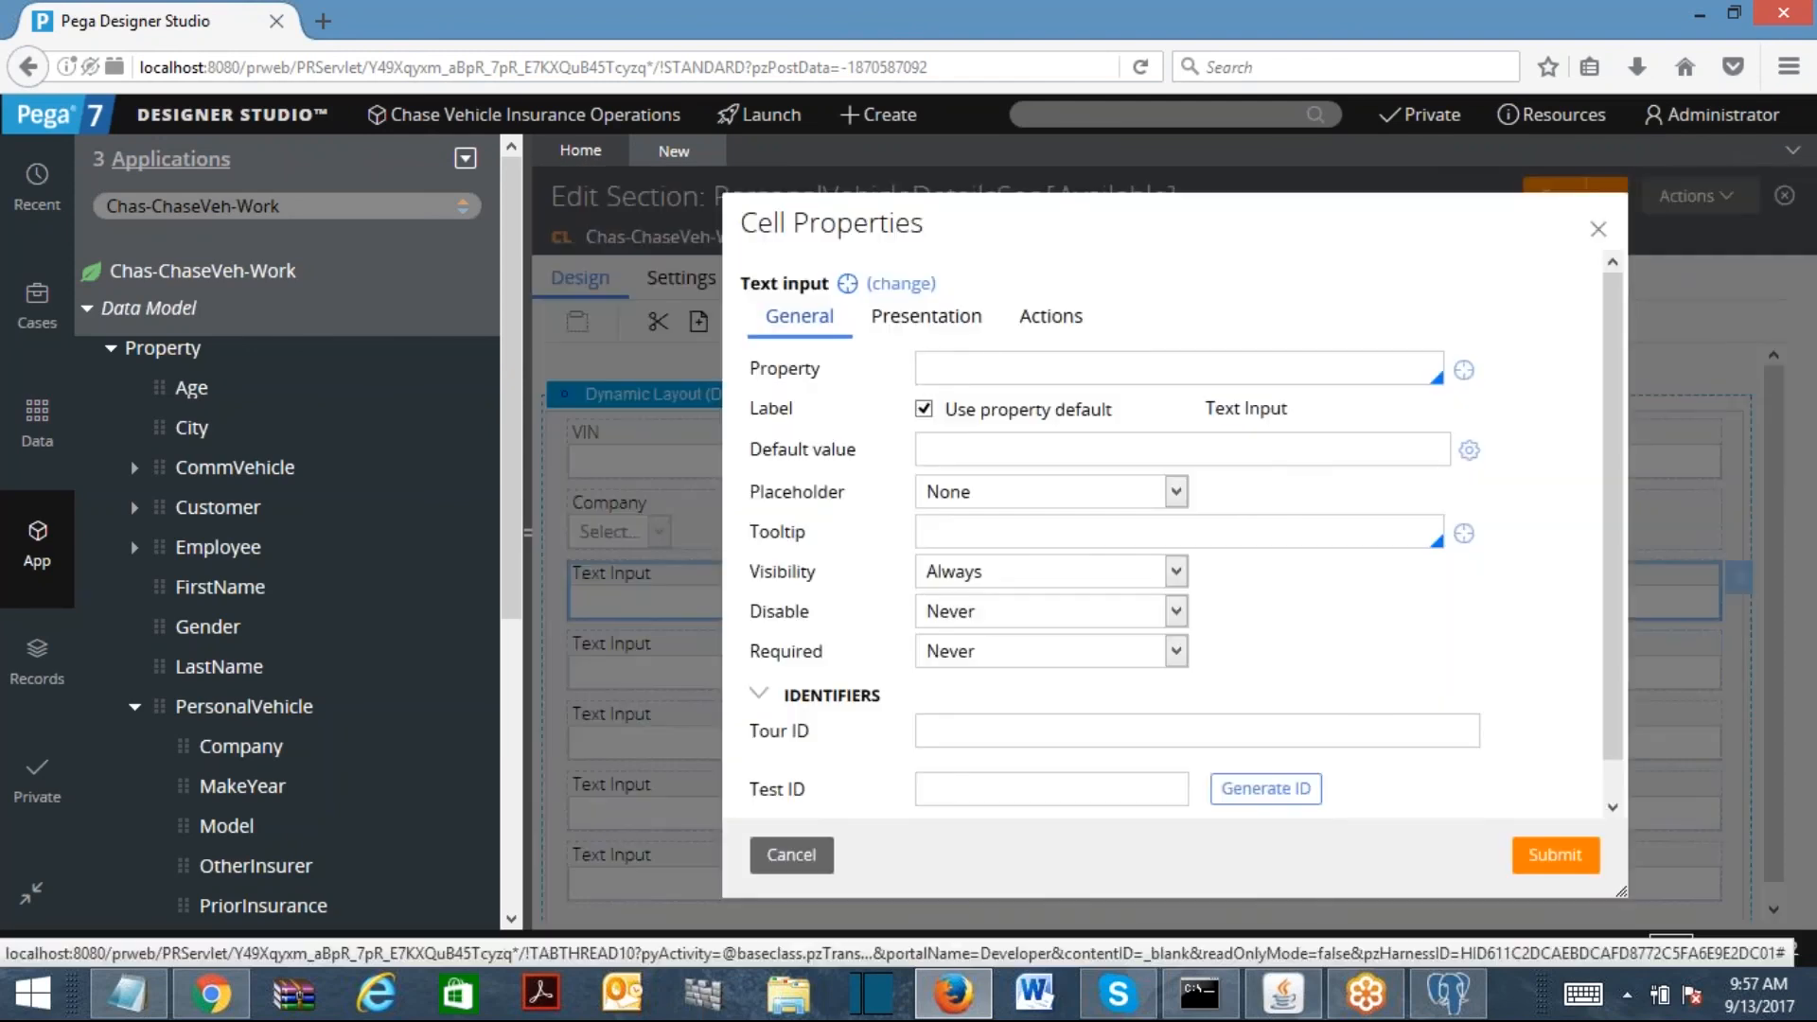
text(.PersonalVehicle)
key(Return)
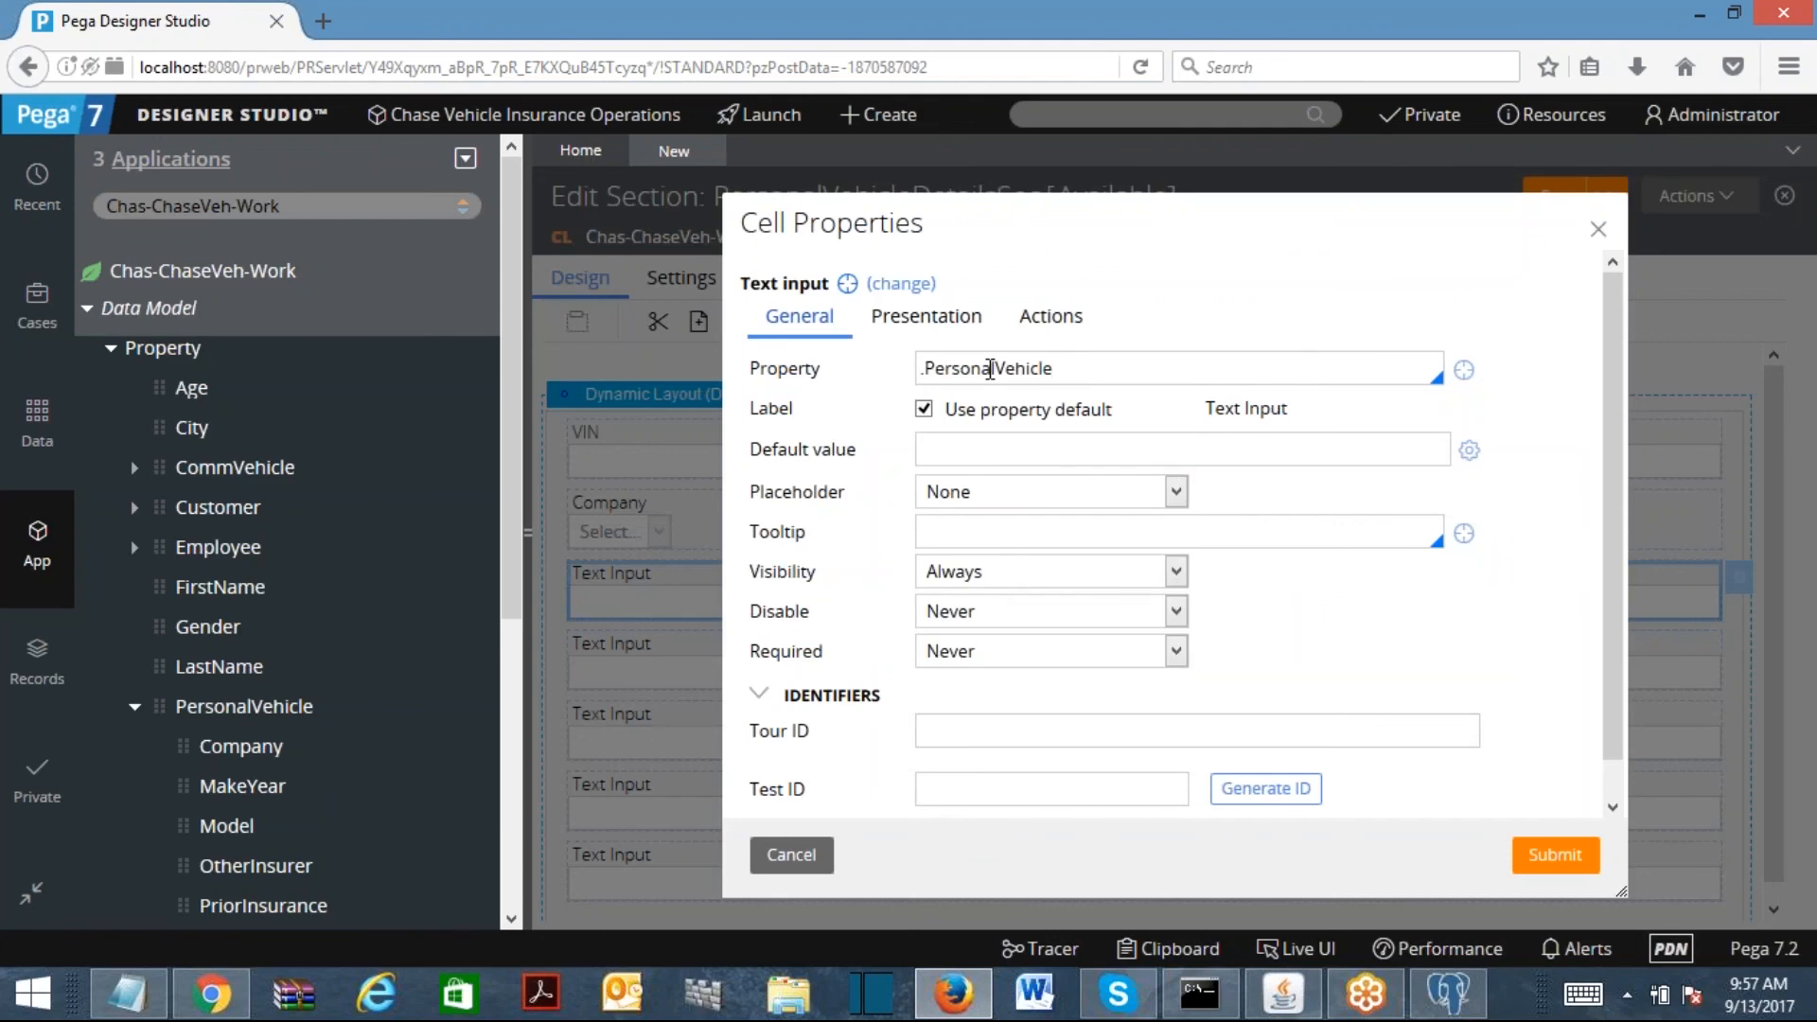
text(.)
key(Down)
key(Down)
key(Return)
click(1554, 854)
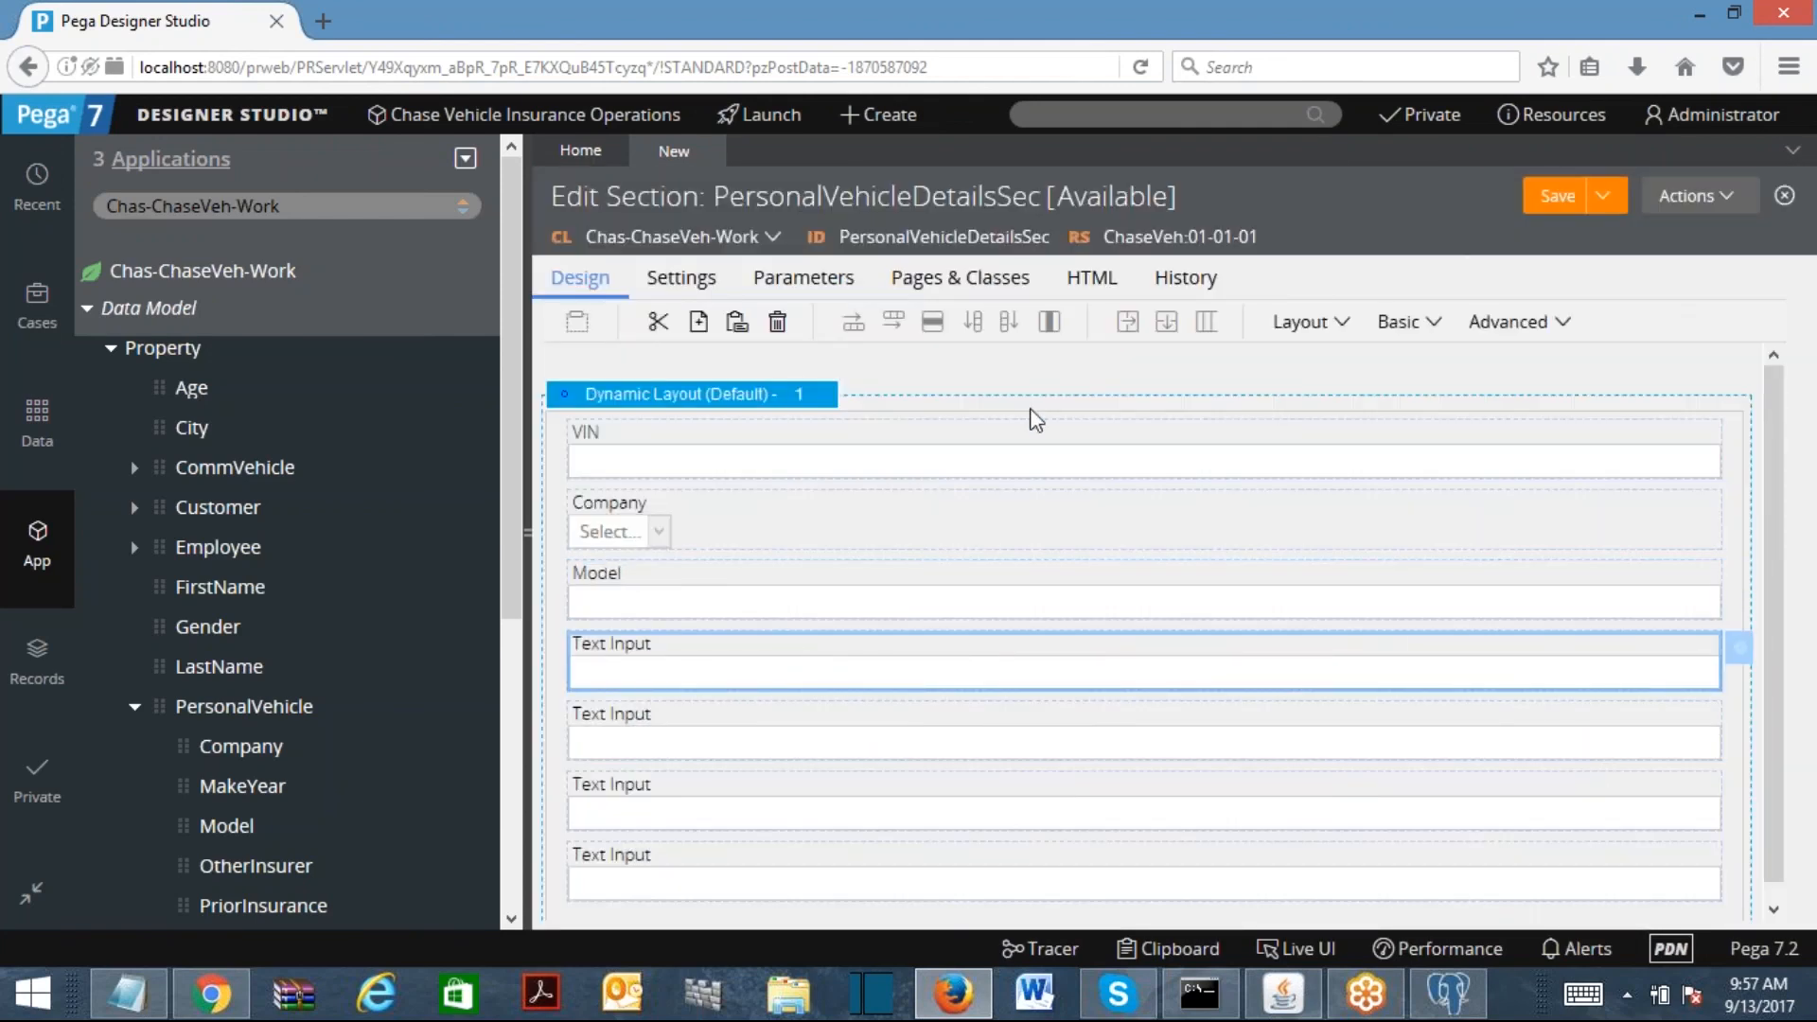
Step: Bind the next two Text Inputs to .PersonalVehicle.MakeYear and .PersonalVehicle.PriorInsurance
double_click(783, 645)
text(pe)
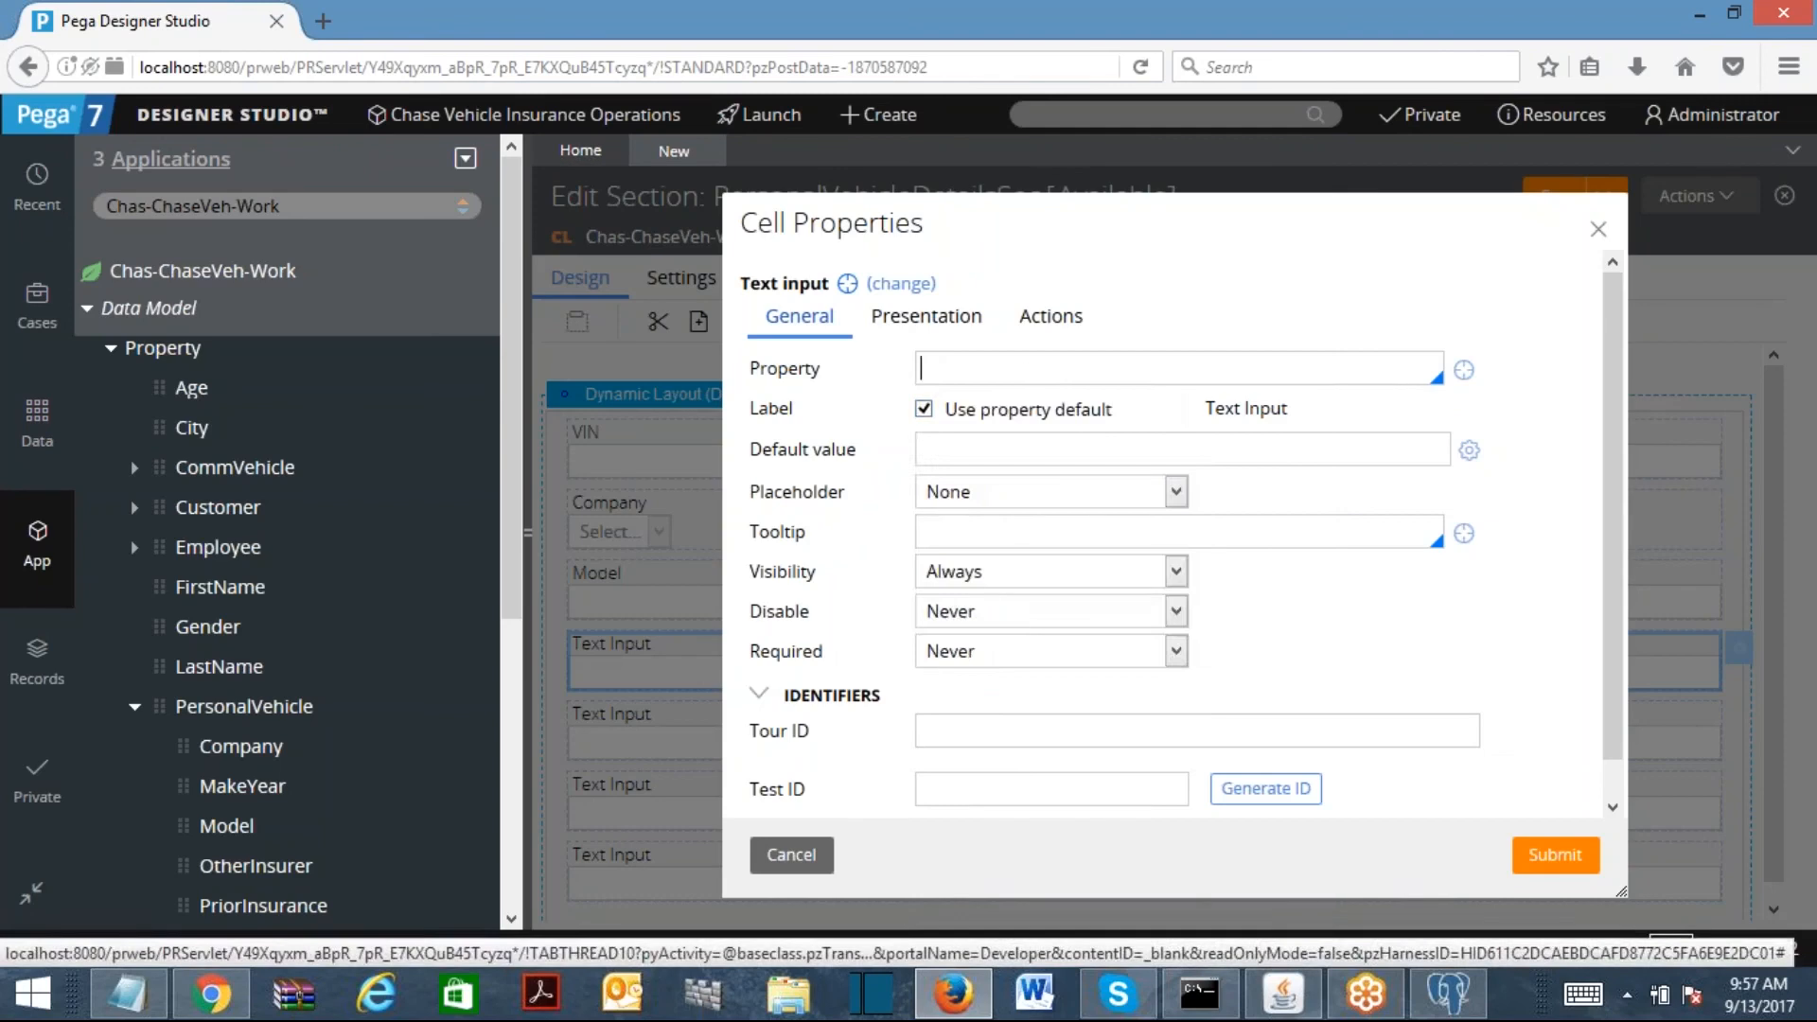
key(Return)
text(.make)
key(Return)
click(1554, 855)
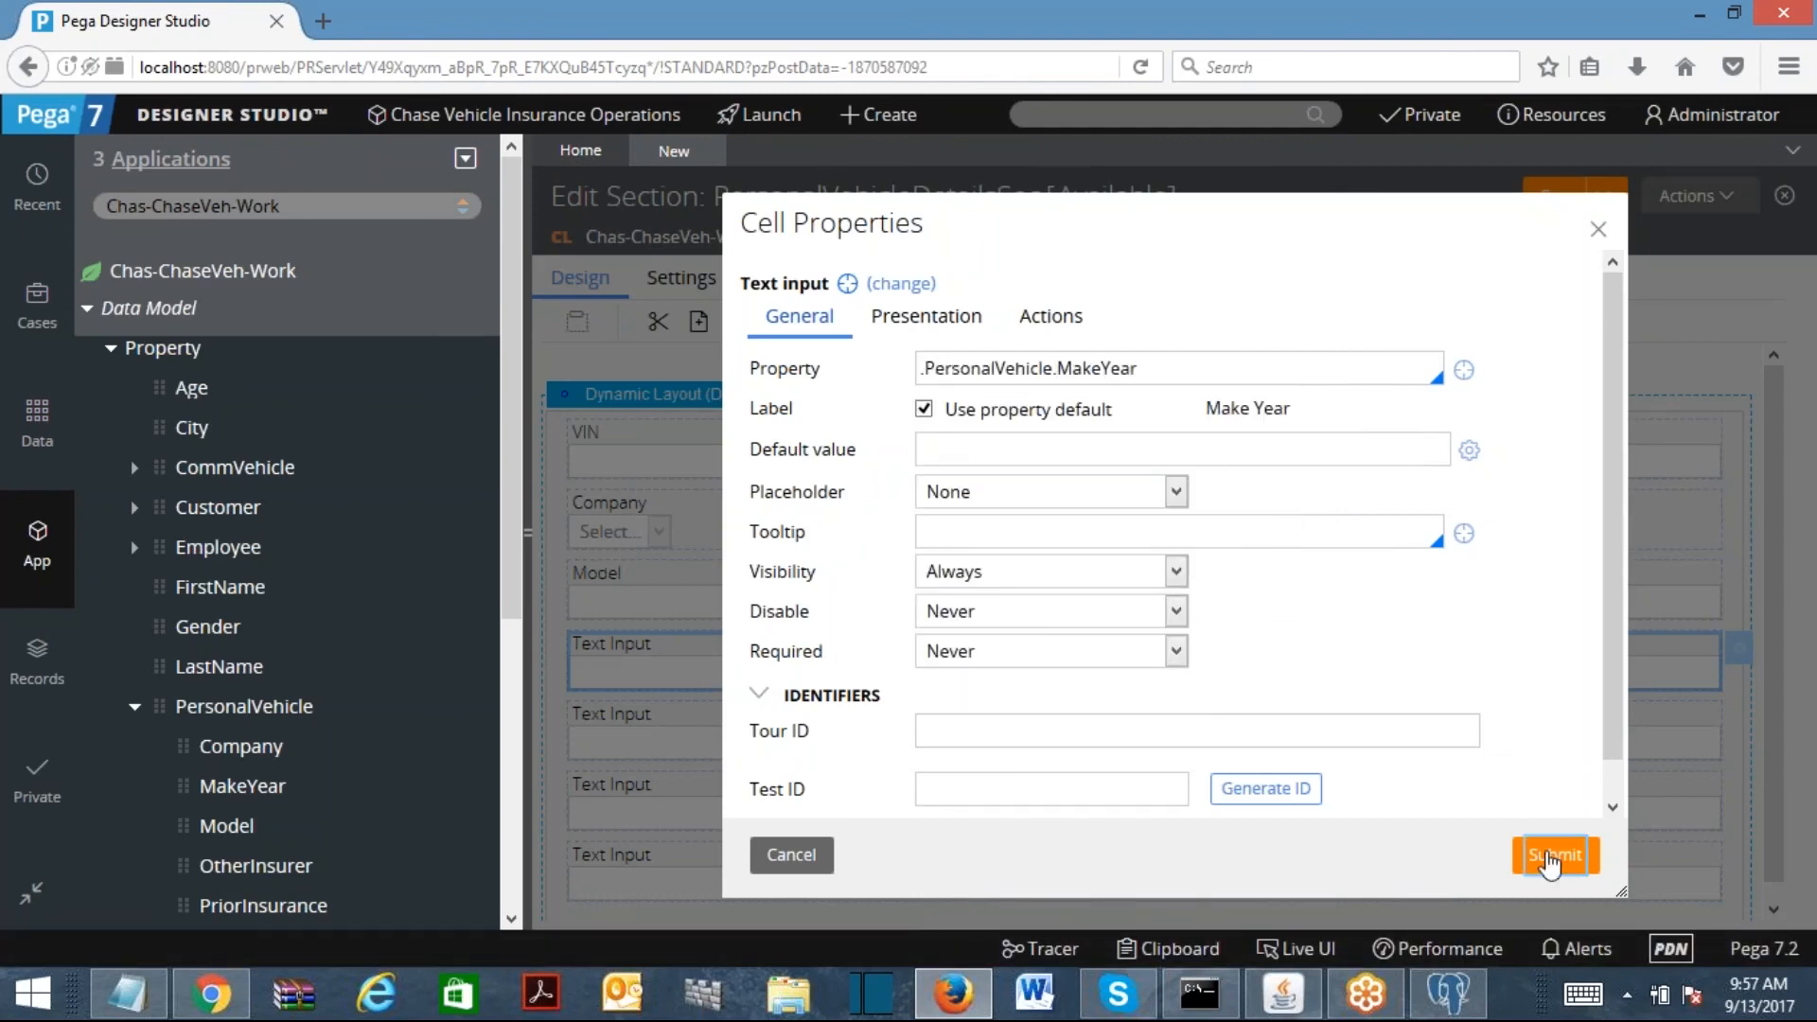
double_click(857, 754)
click(1041, 371)
text(pe)
key(Return)
text(.pri)
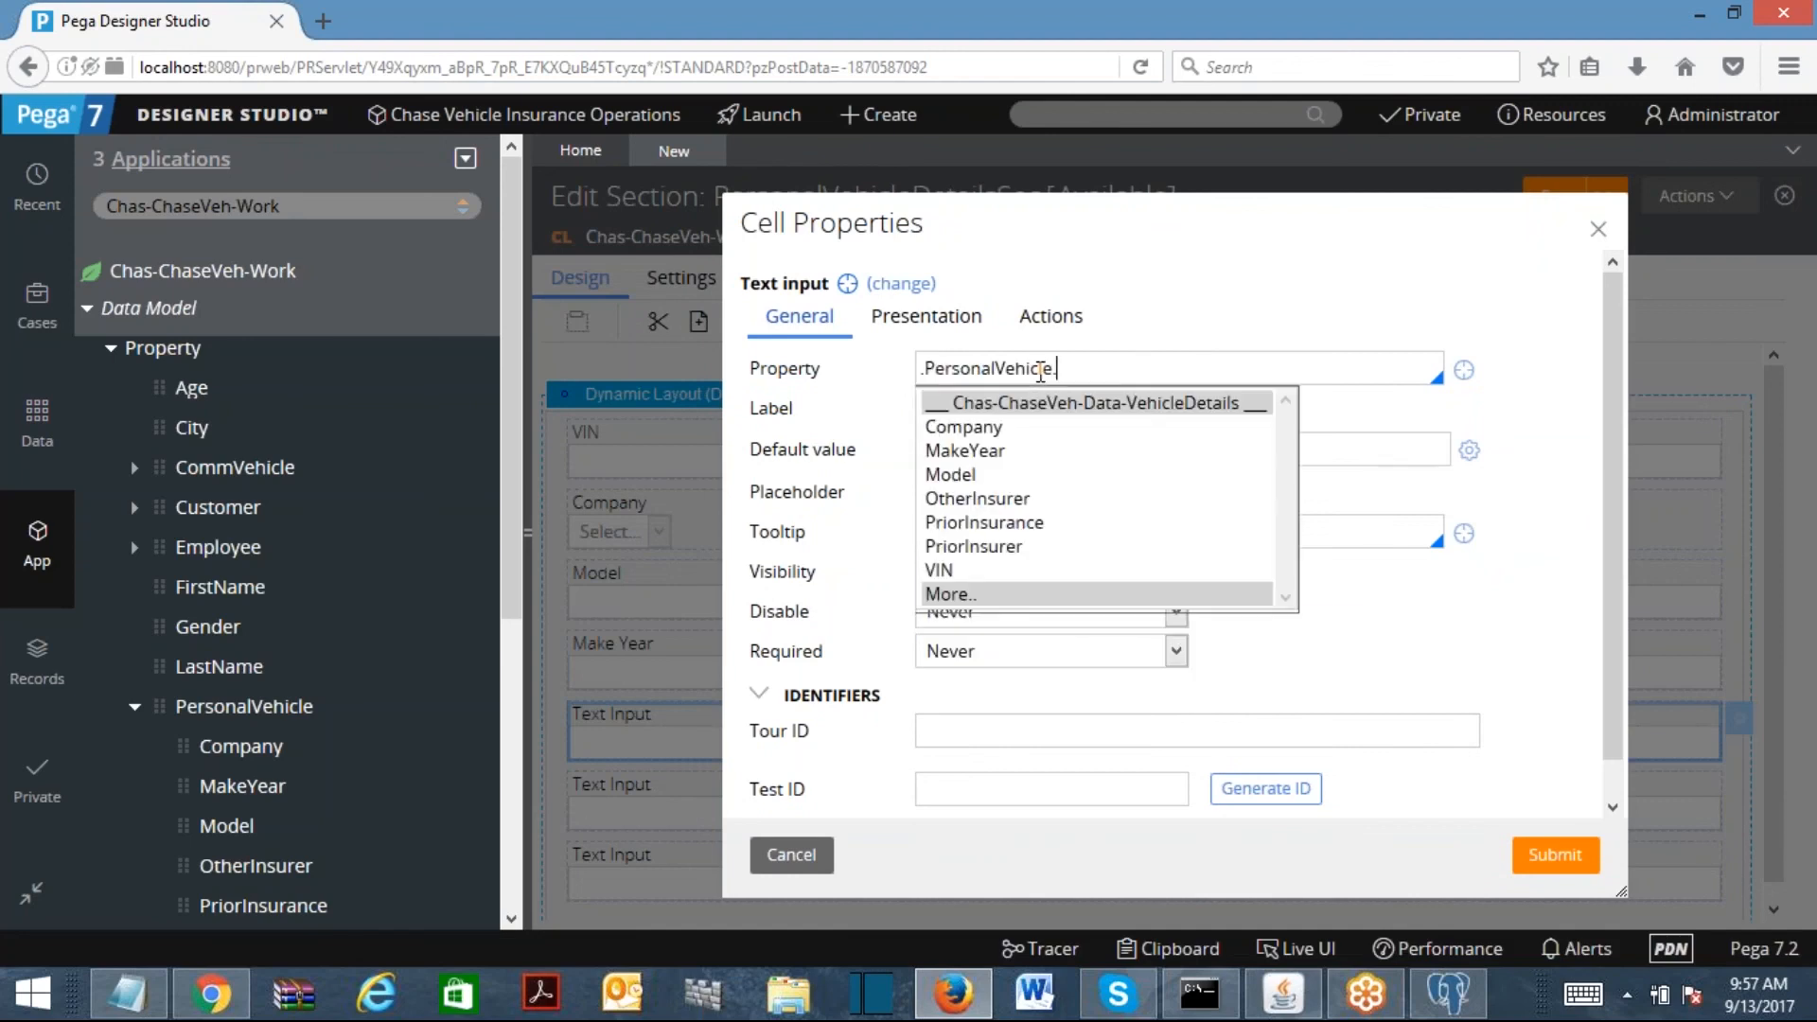
key(Return)
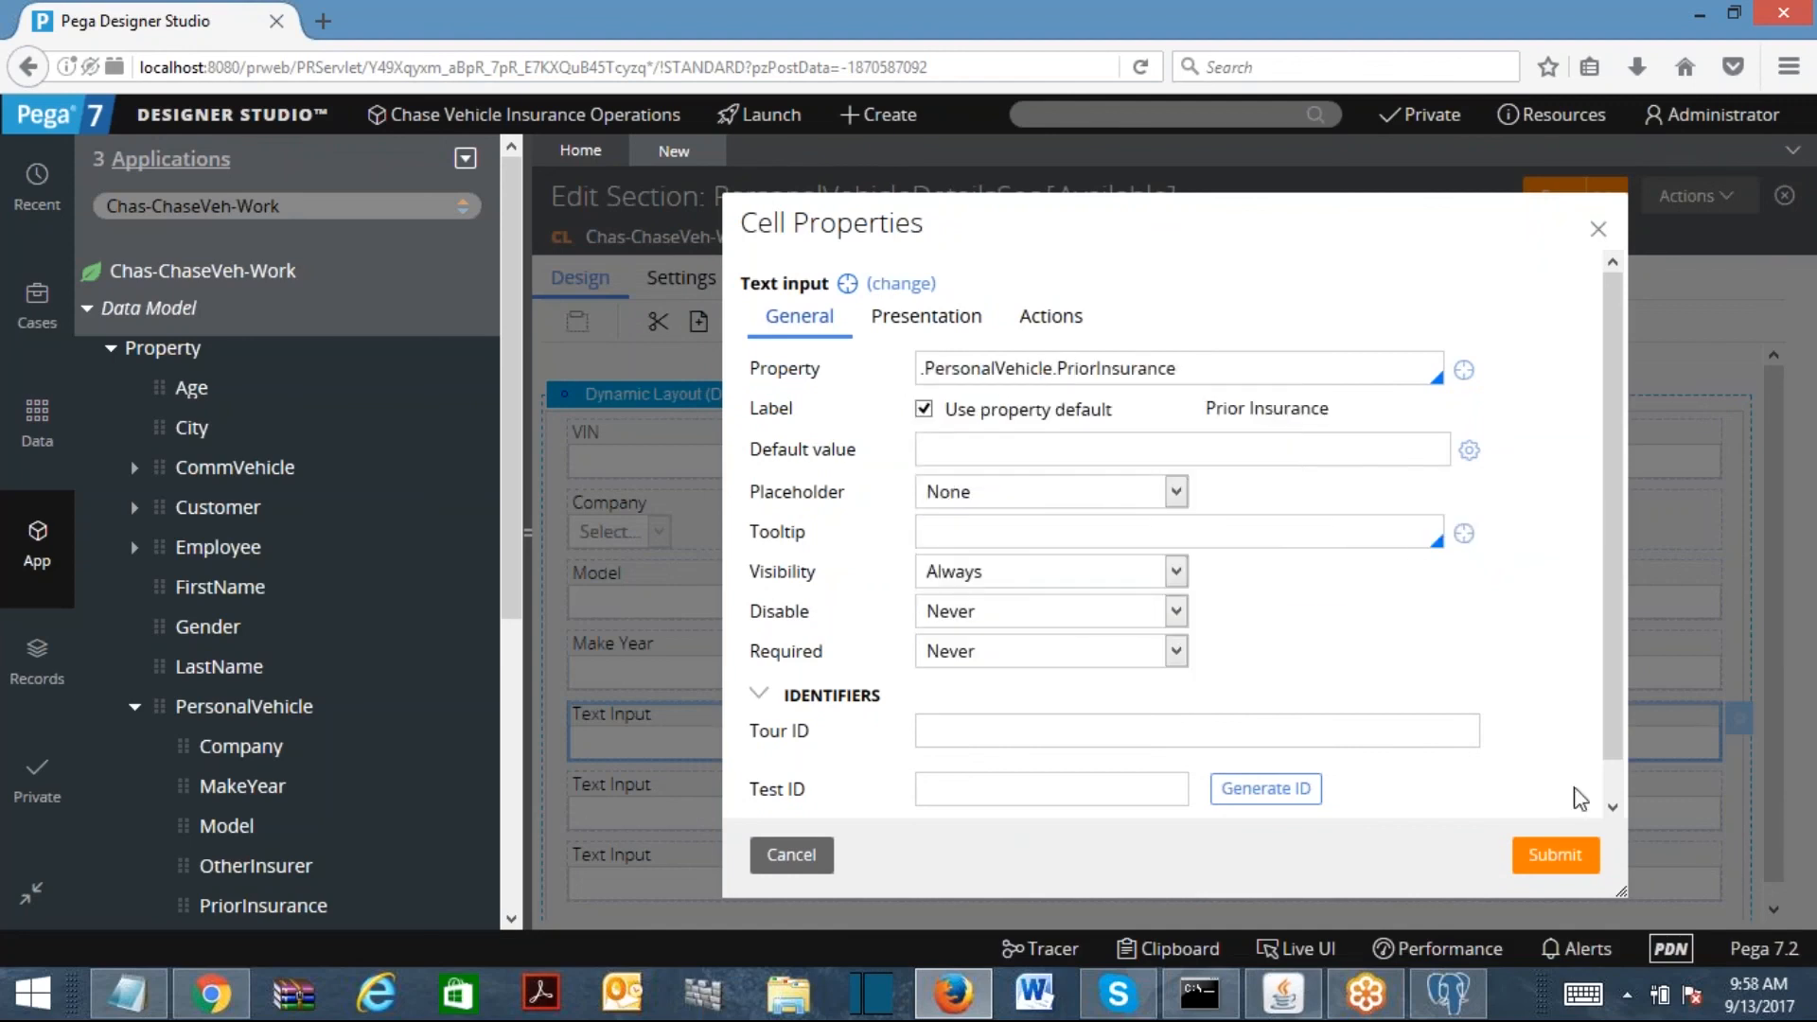
click(1555, 854)
Step: Bind the last two Text Inputs to .PersonalVehicle.PriorInsurer and .PersonalVehicle.OtherInsurer
double_click(791, 811)
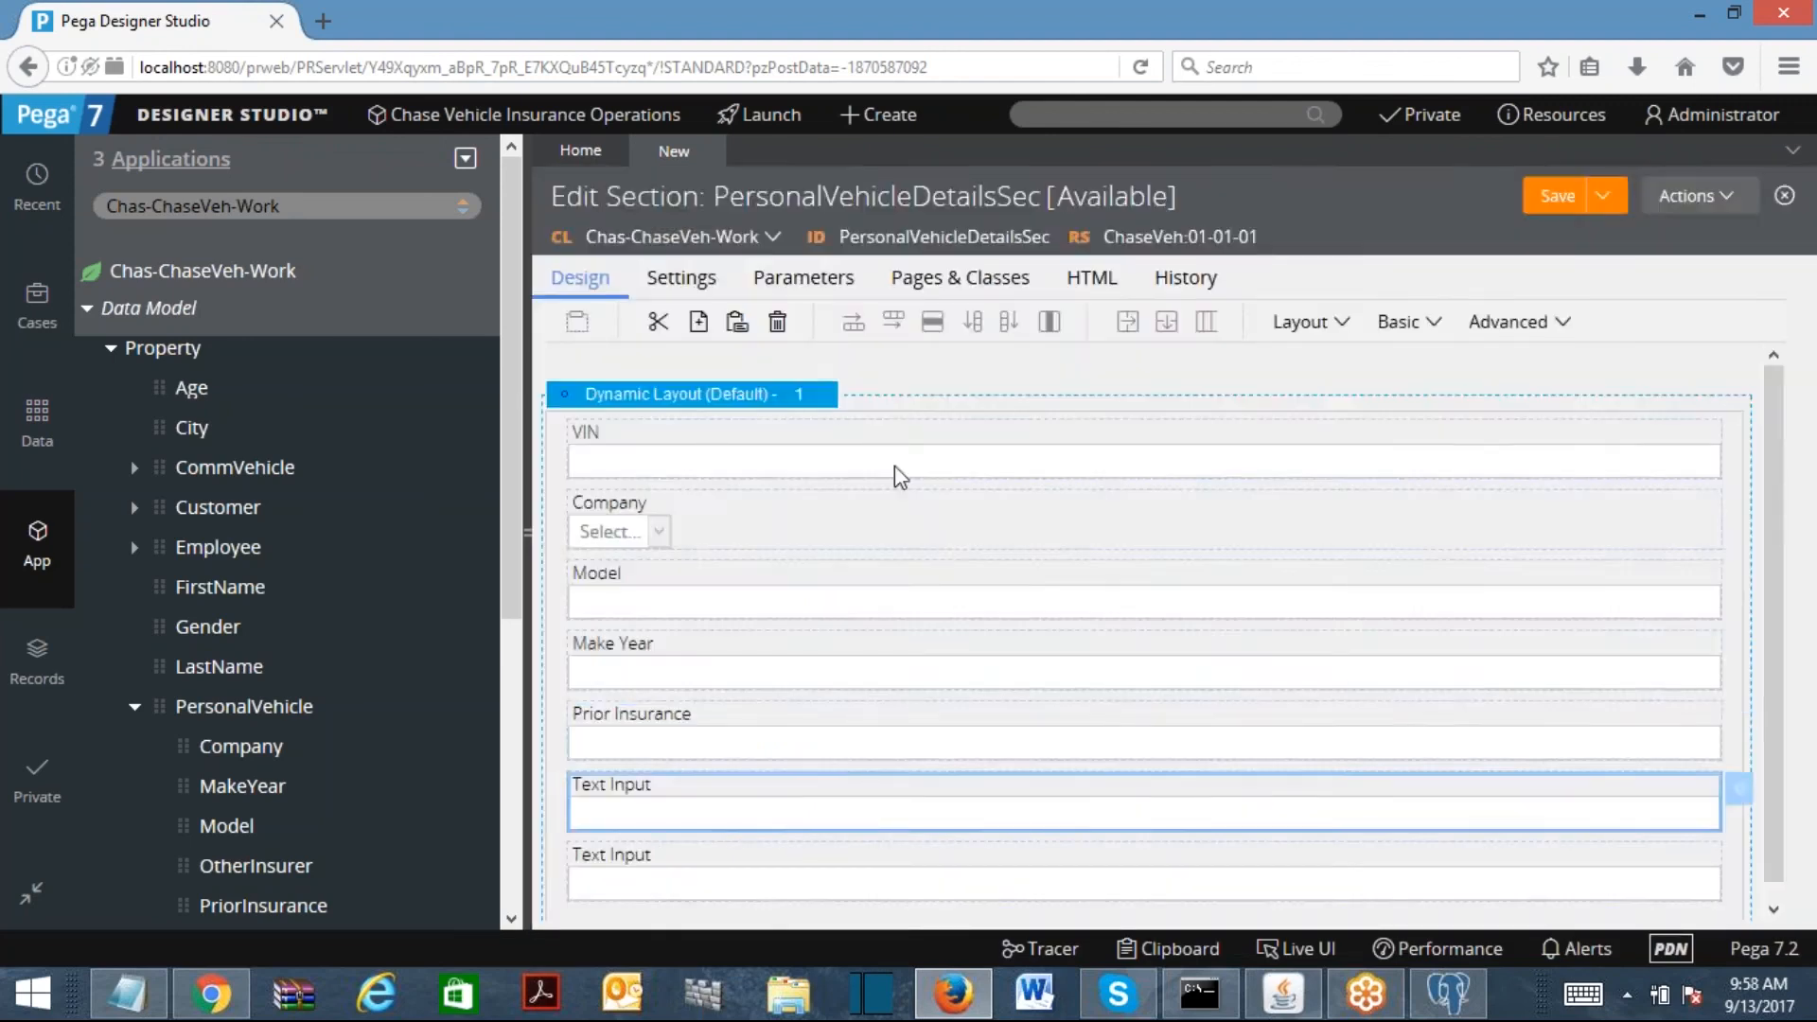
text(.p)
key(Return)
text(.PersonalVehicle.)
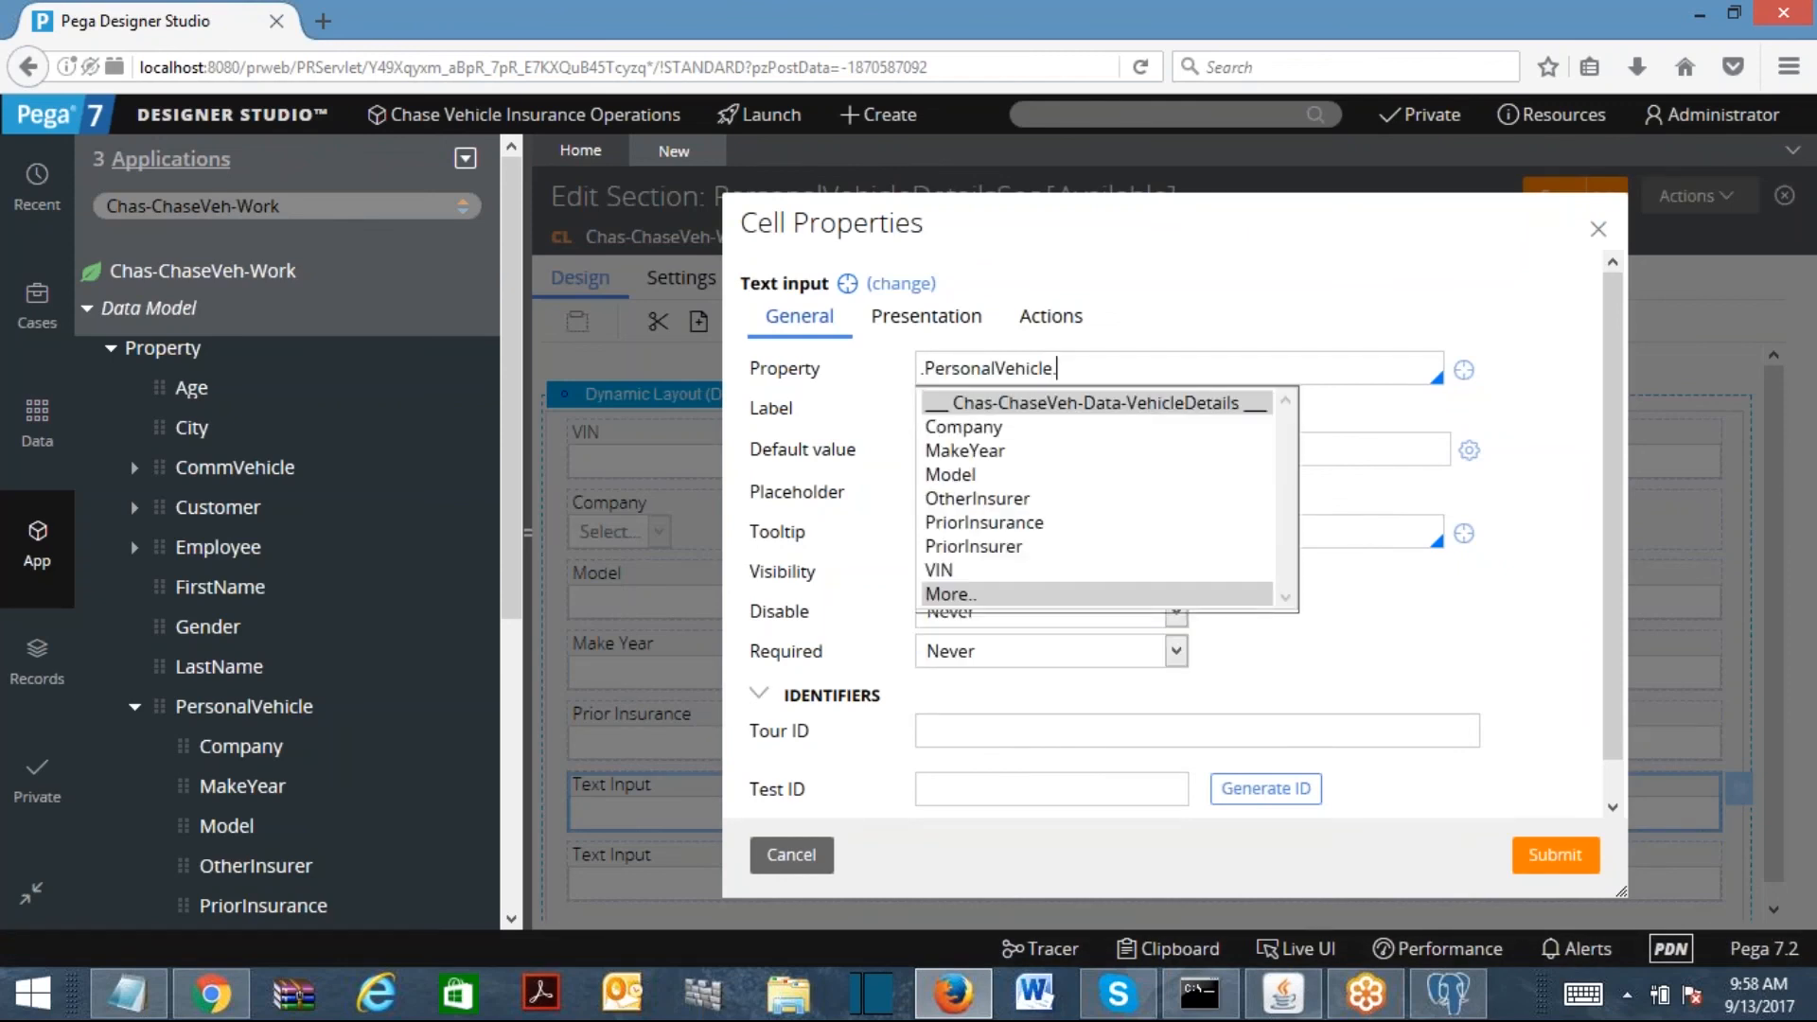
text(pr)
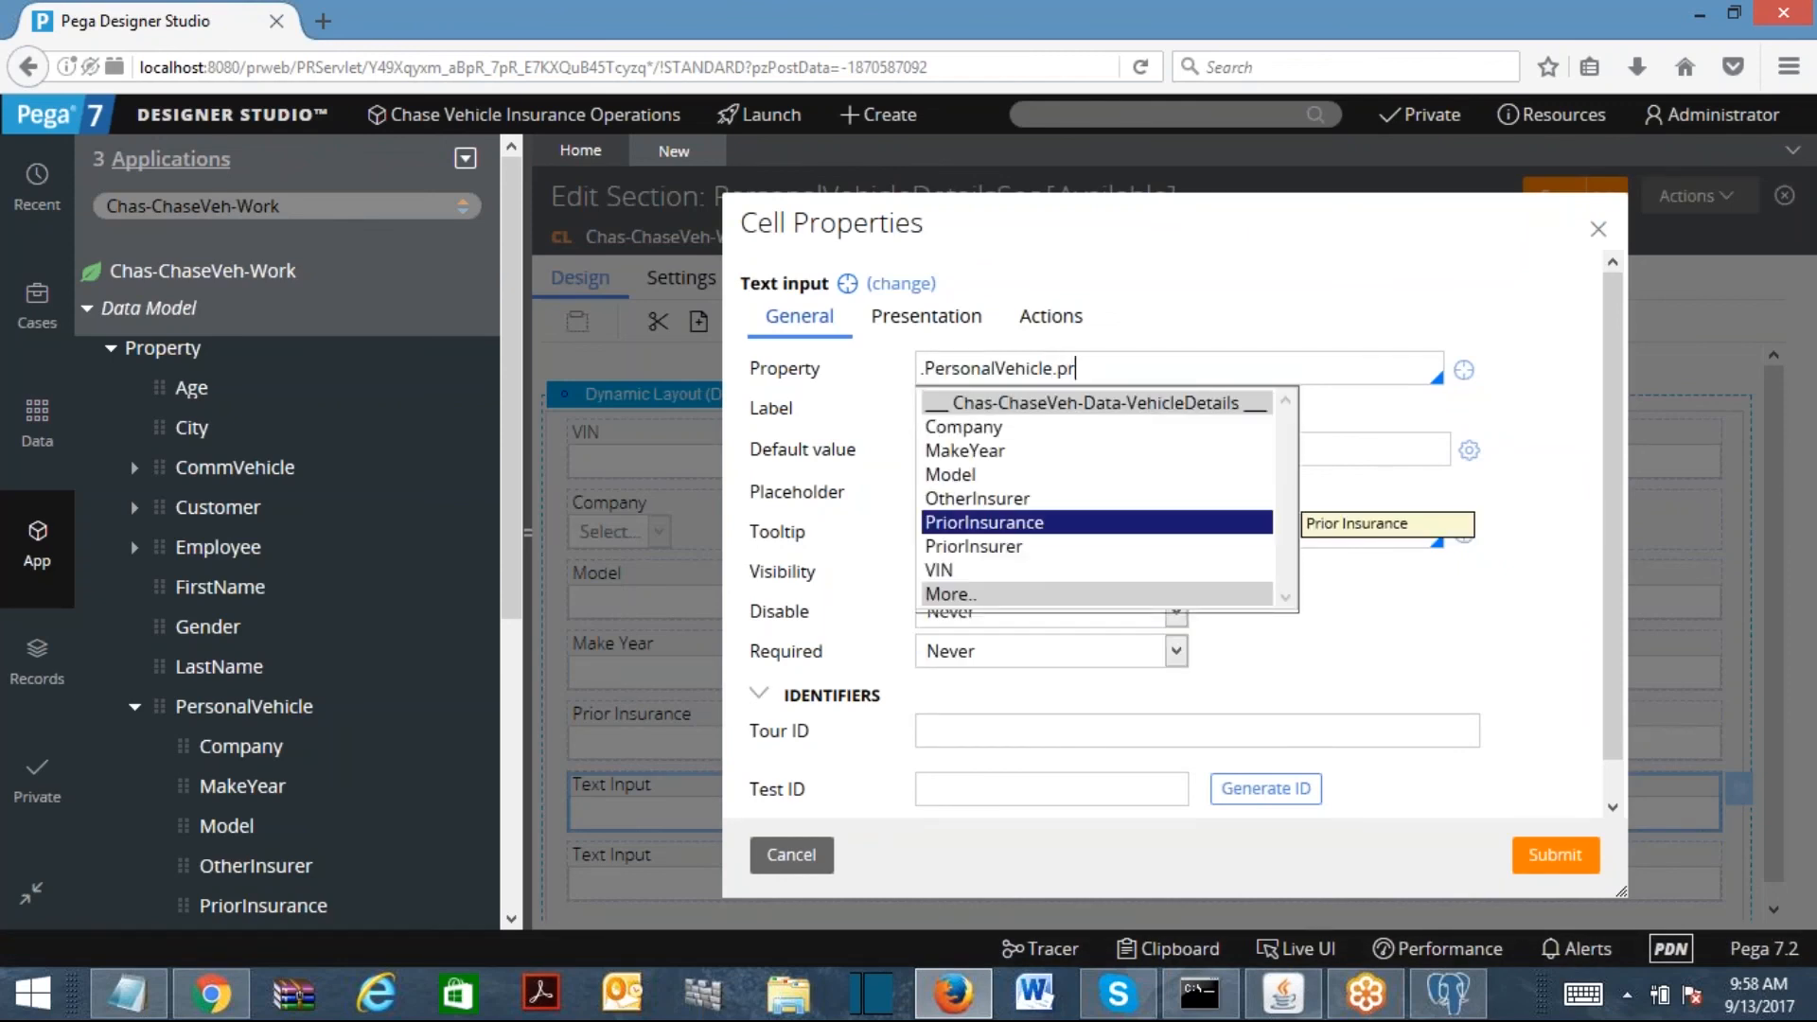
key(Down)
key(Return)
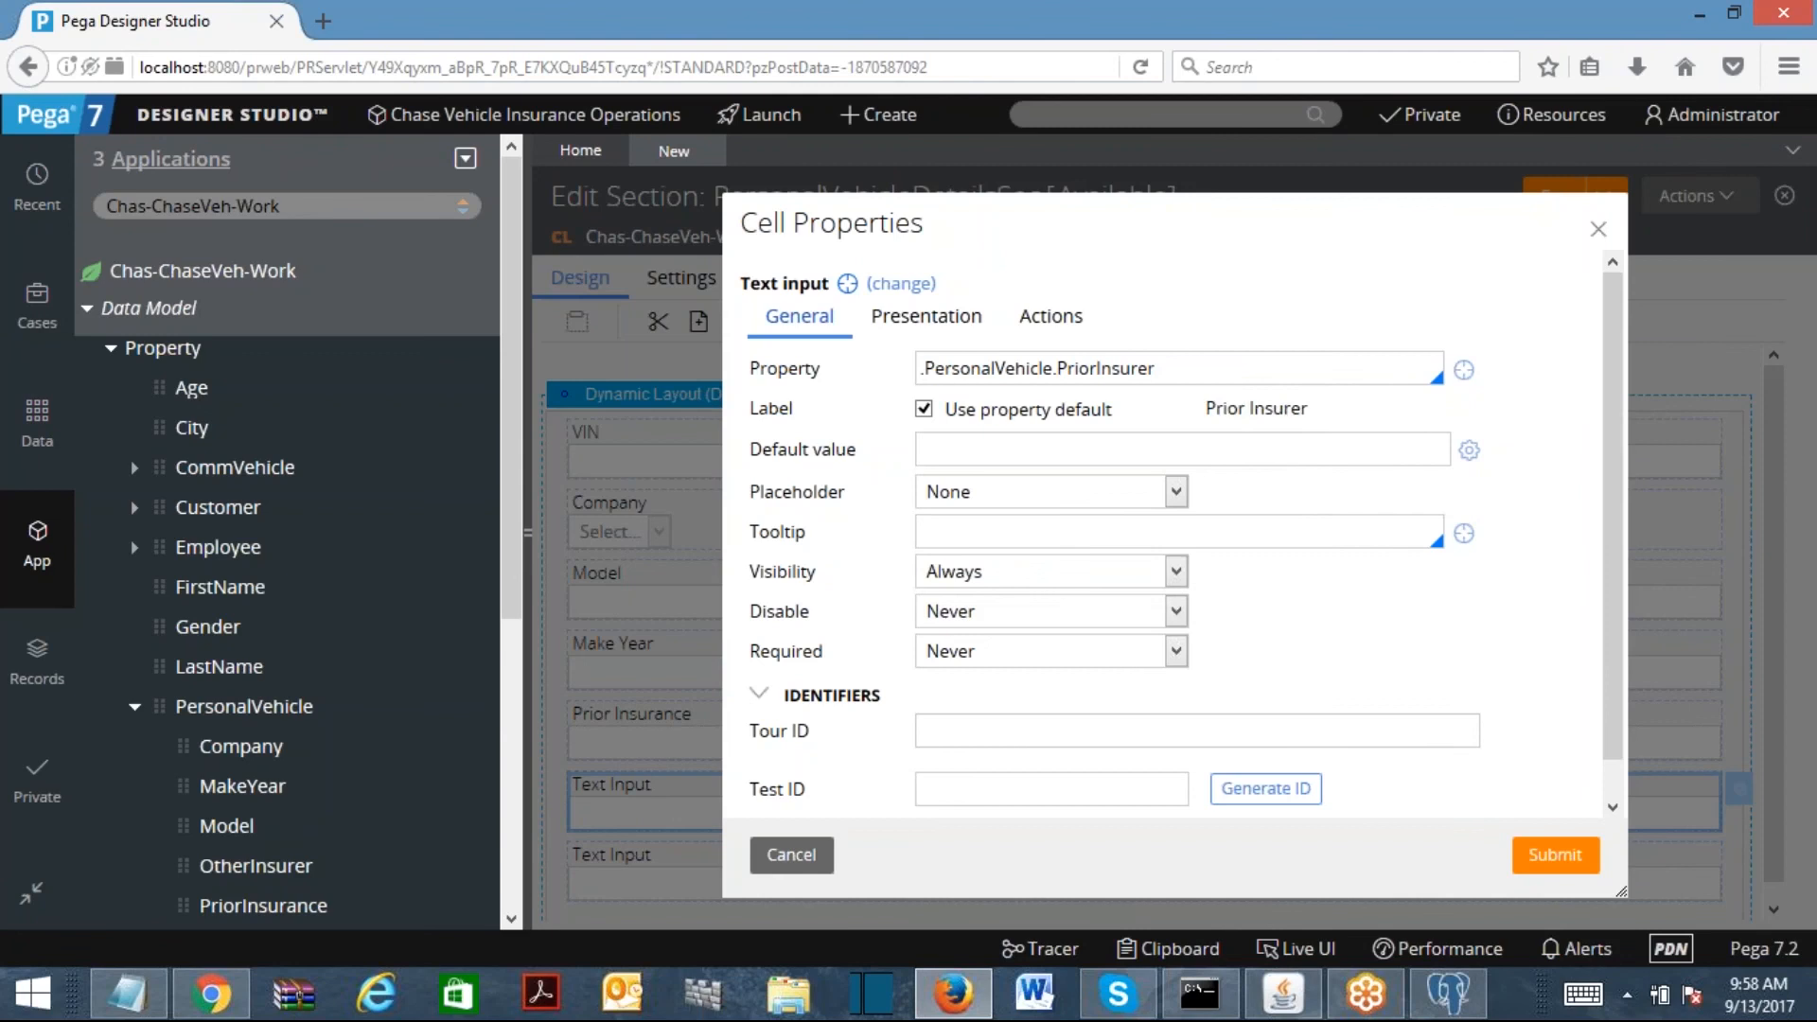
click(1556, 855)
double_click(754, 871)
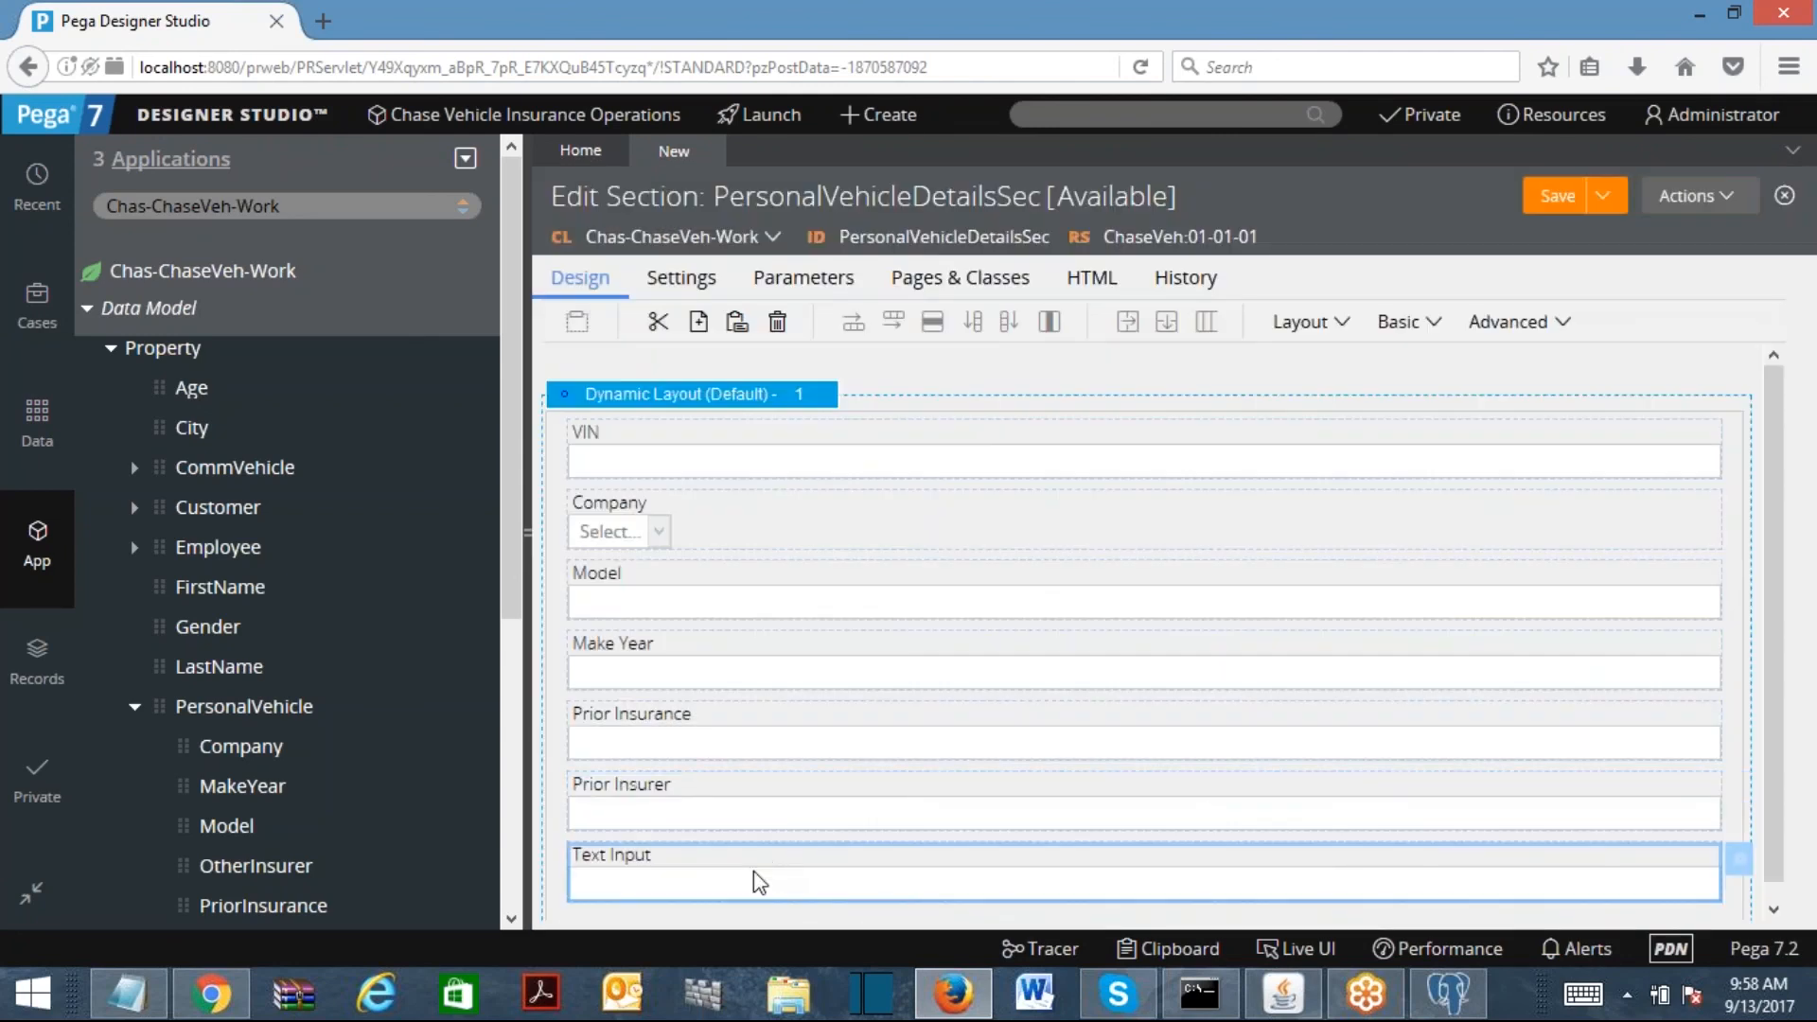
text(.P)
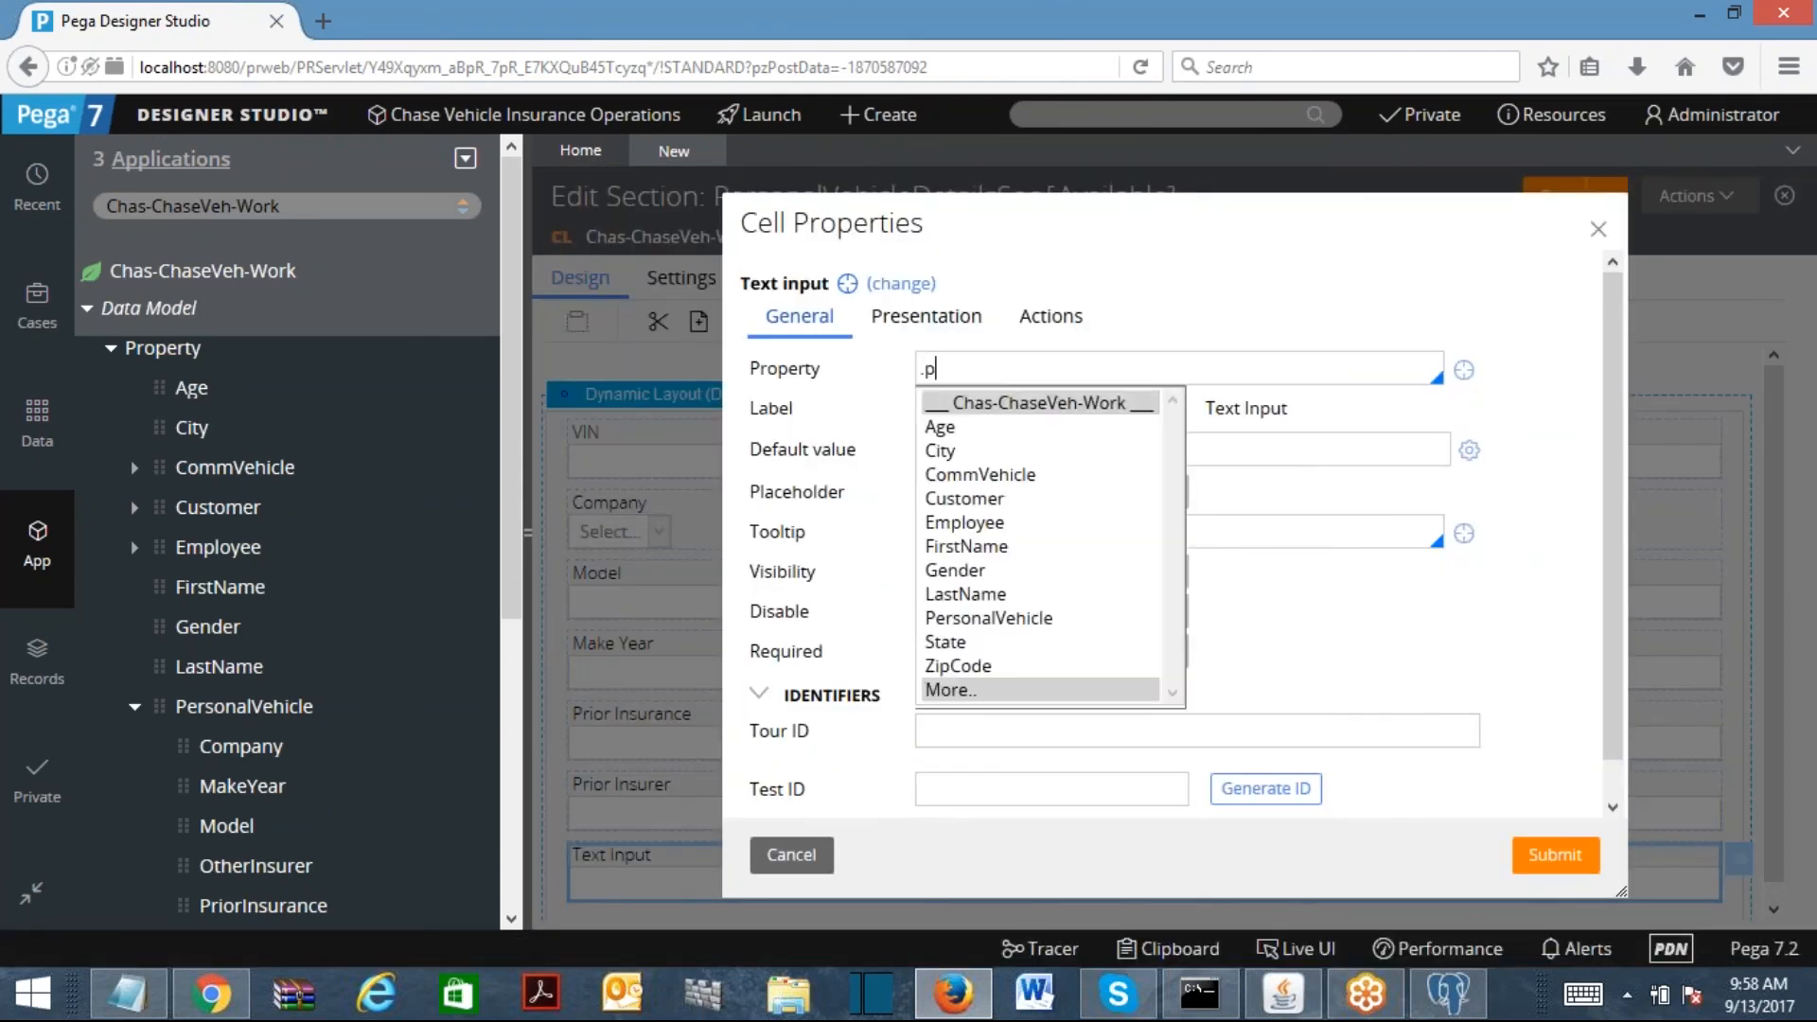
key(Return)
text(.oter)
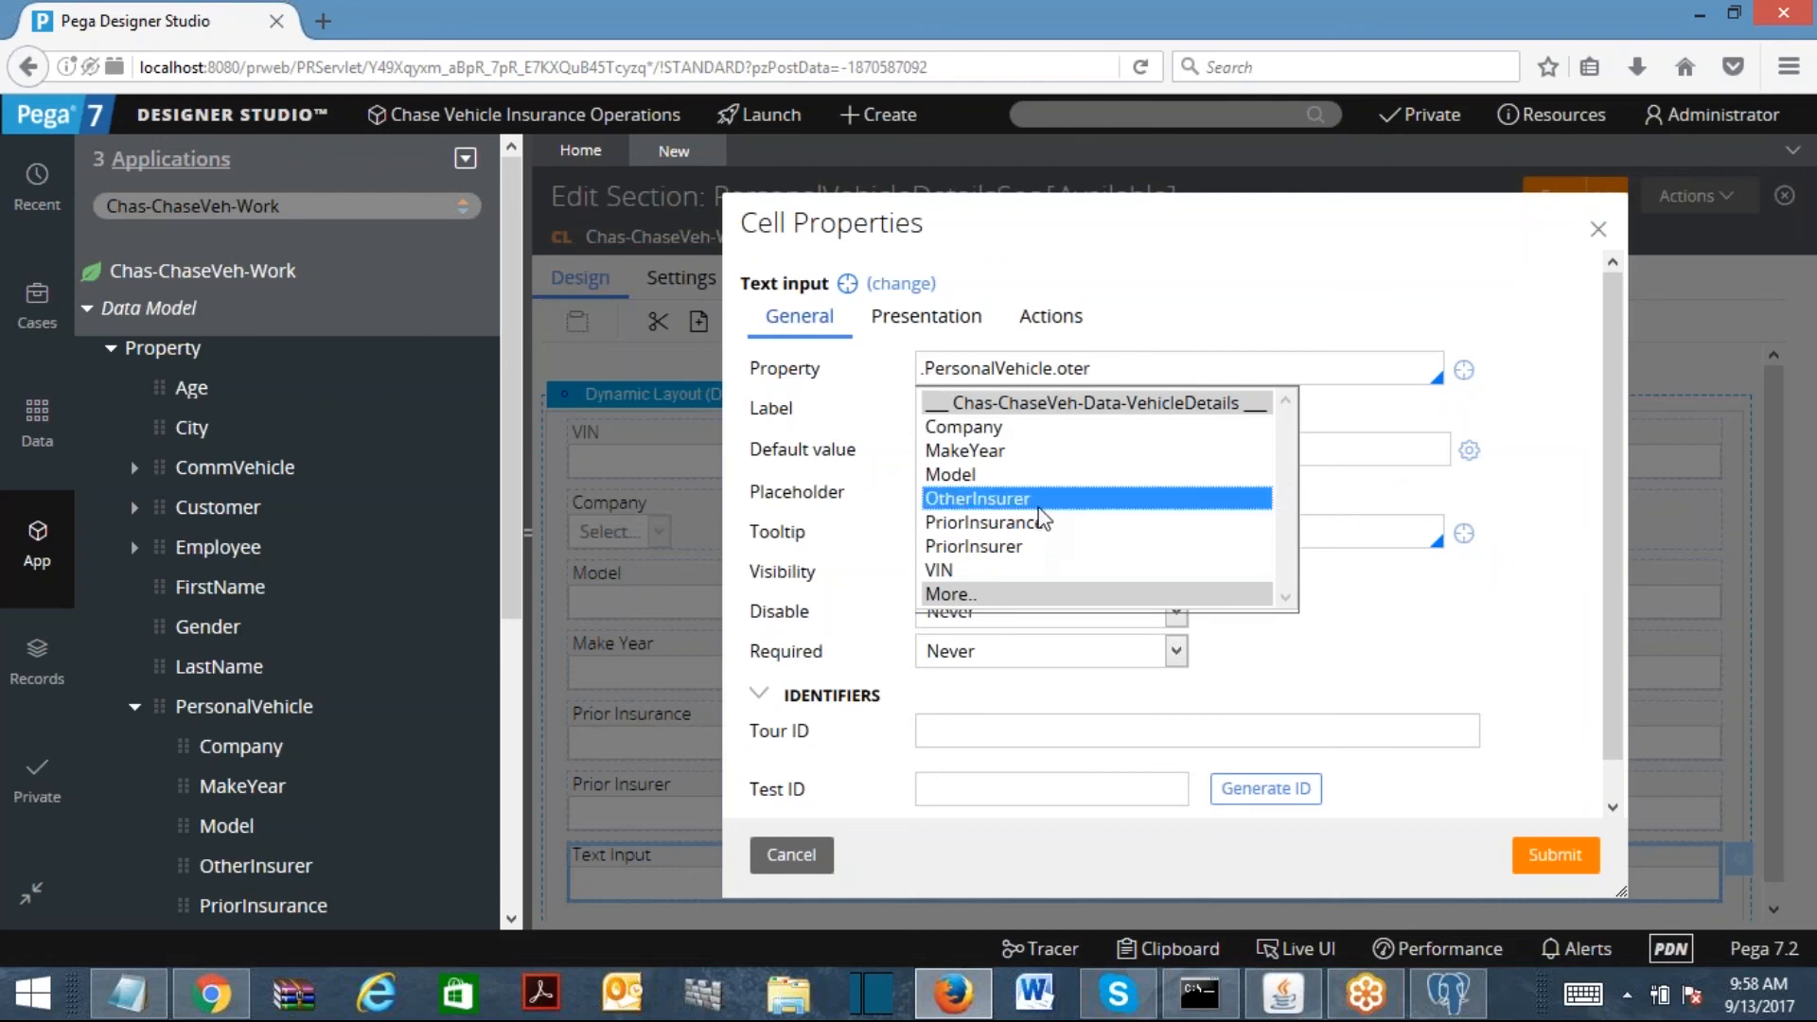
key(Return)
click(1564, 863)
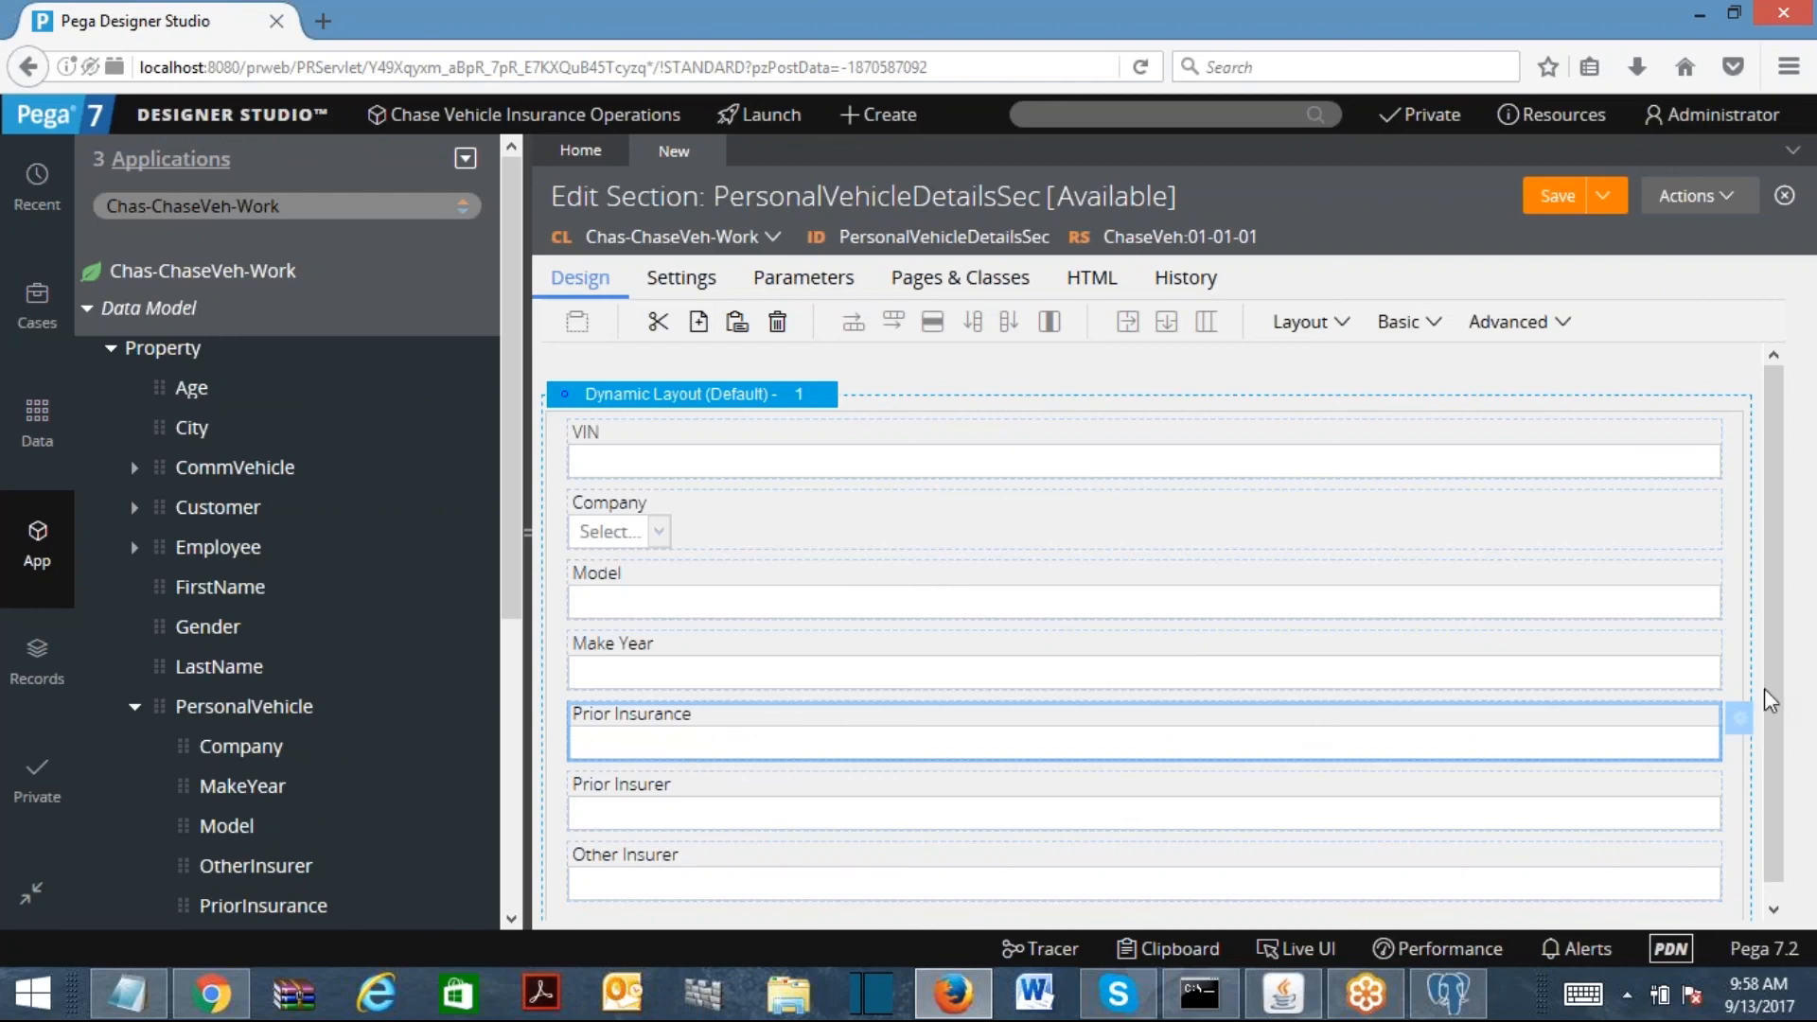
click(1739, 725)
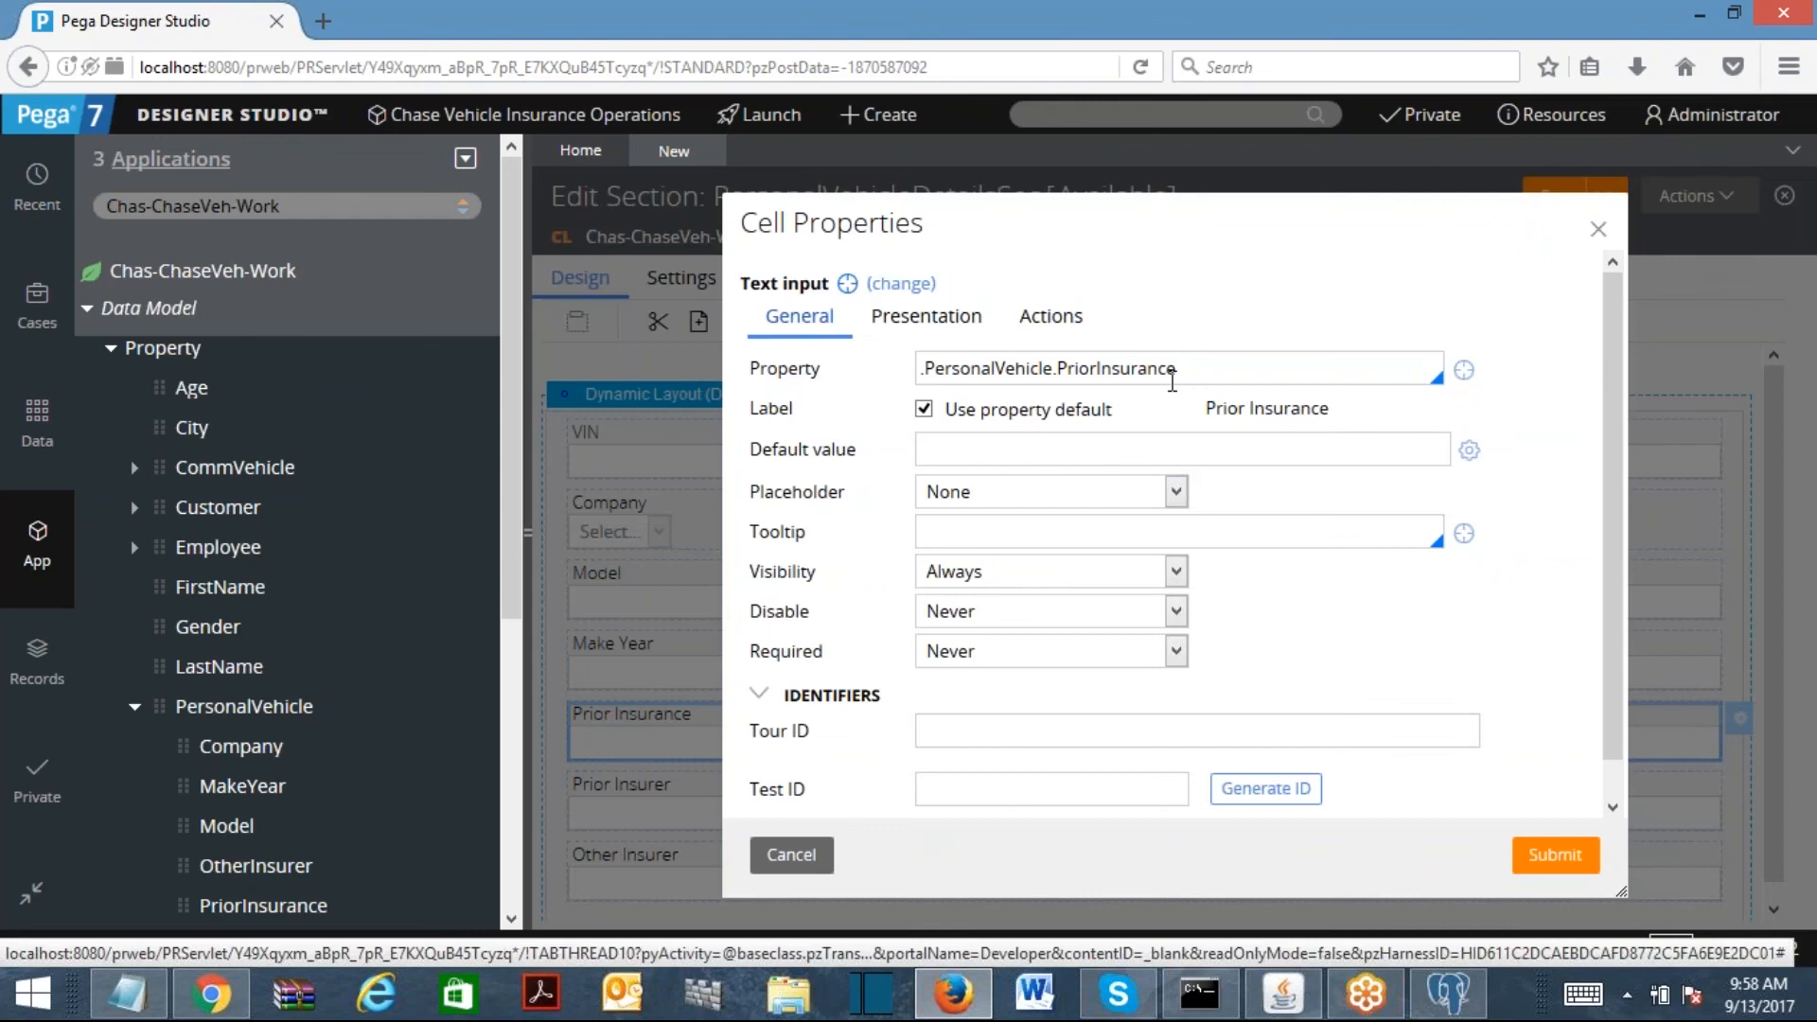
Step: Change the Prior Insurance cell's control to Advanced > Inherit from property
drag(746, 284, 827, 283)
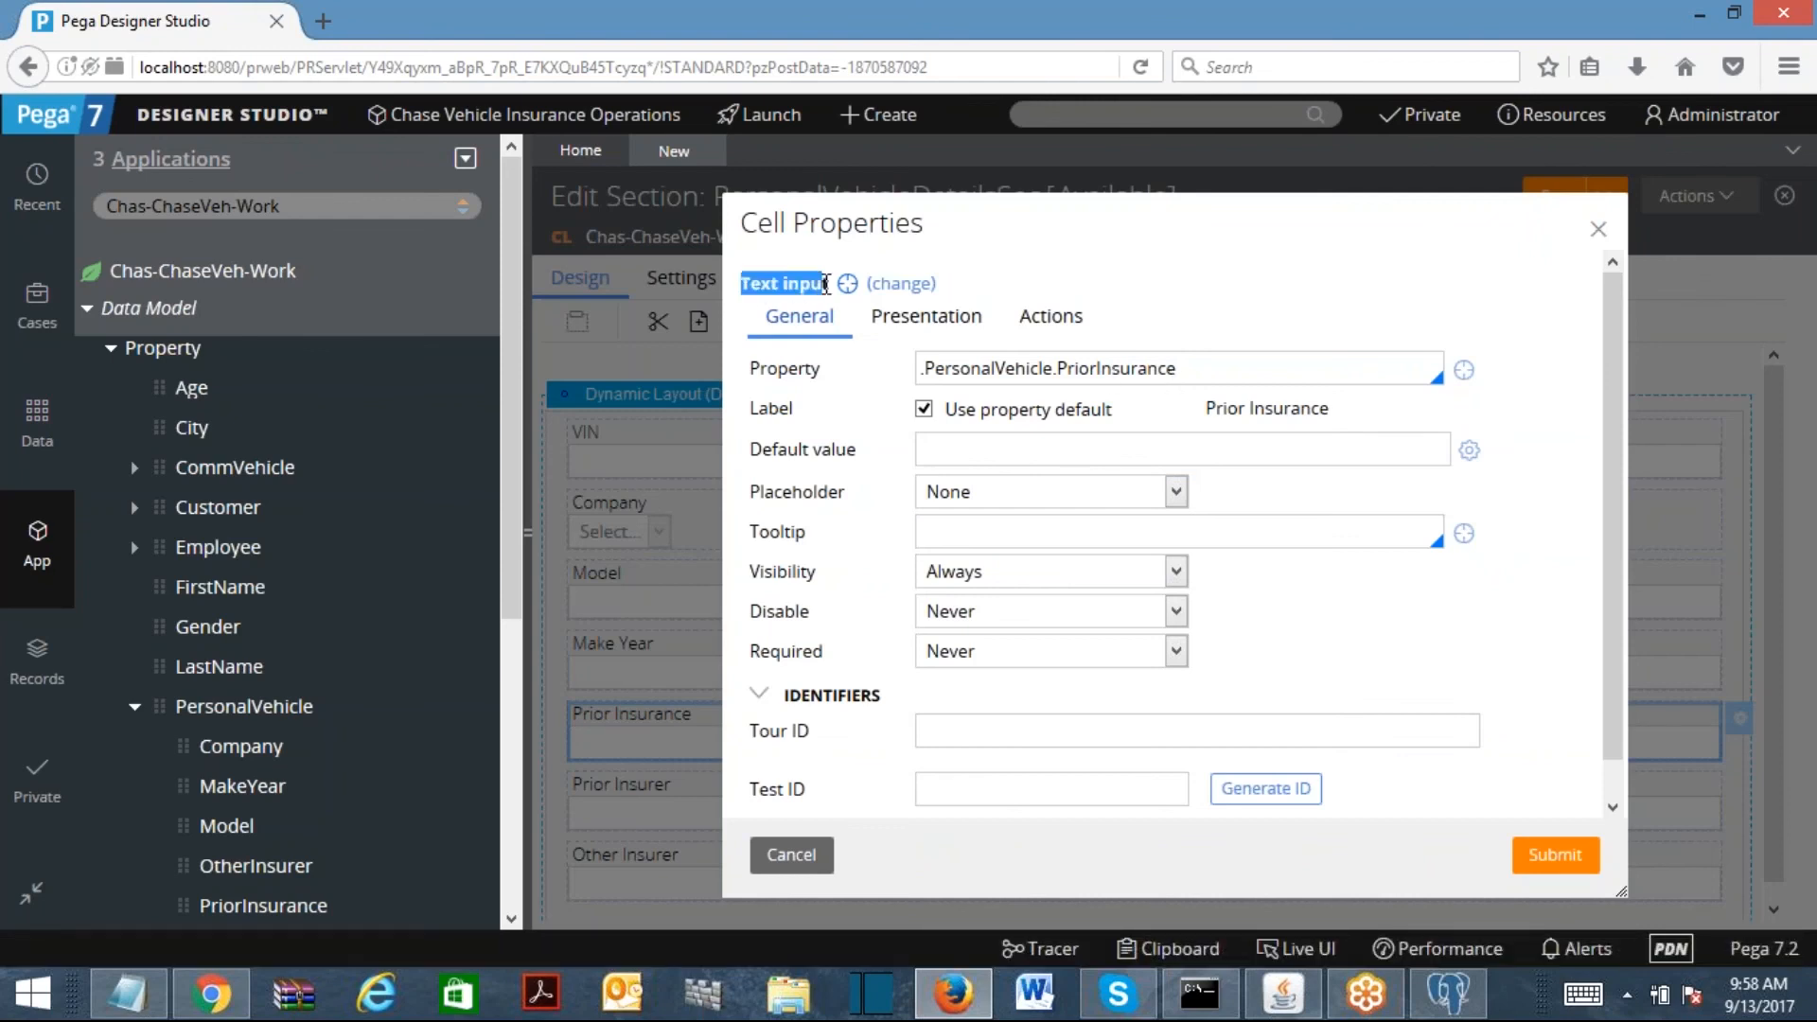
click(904, 287)
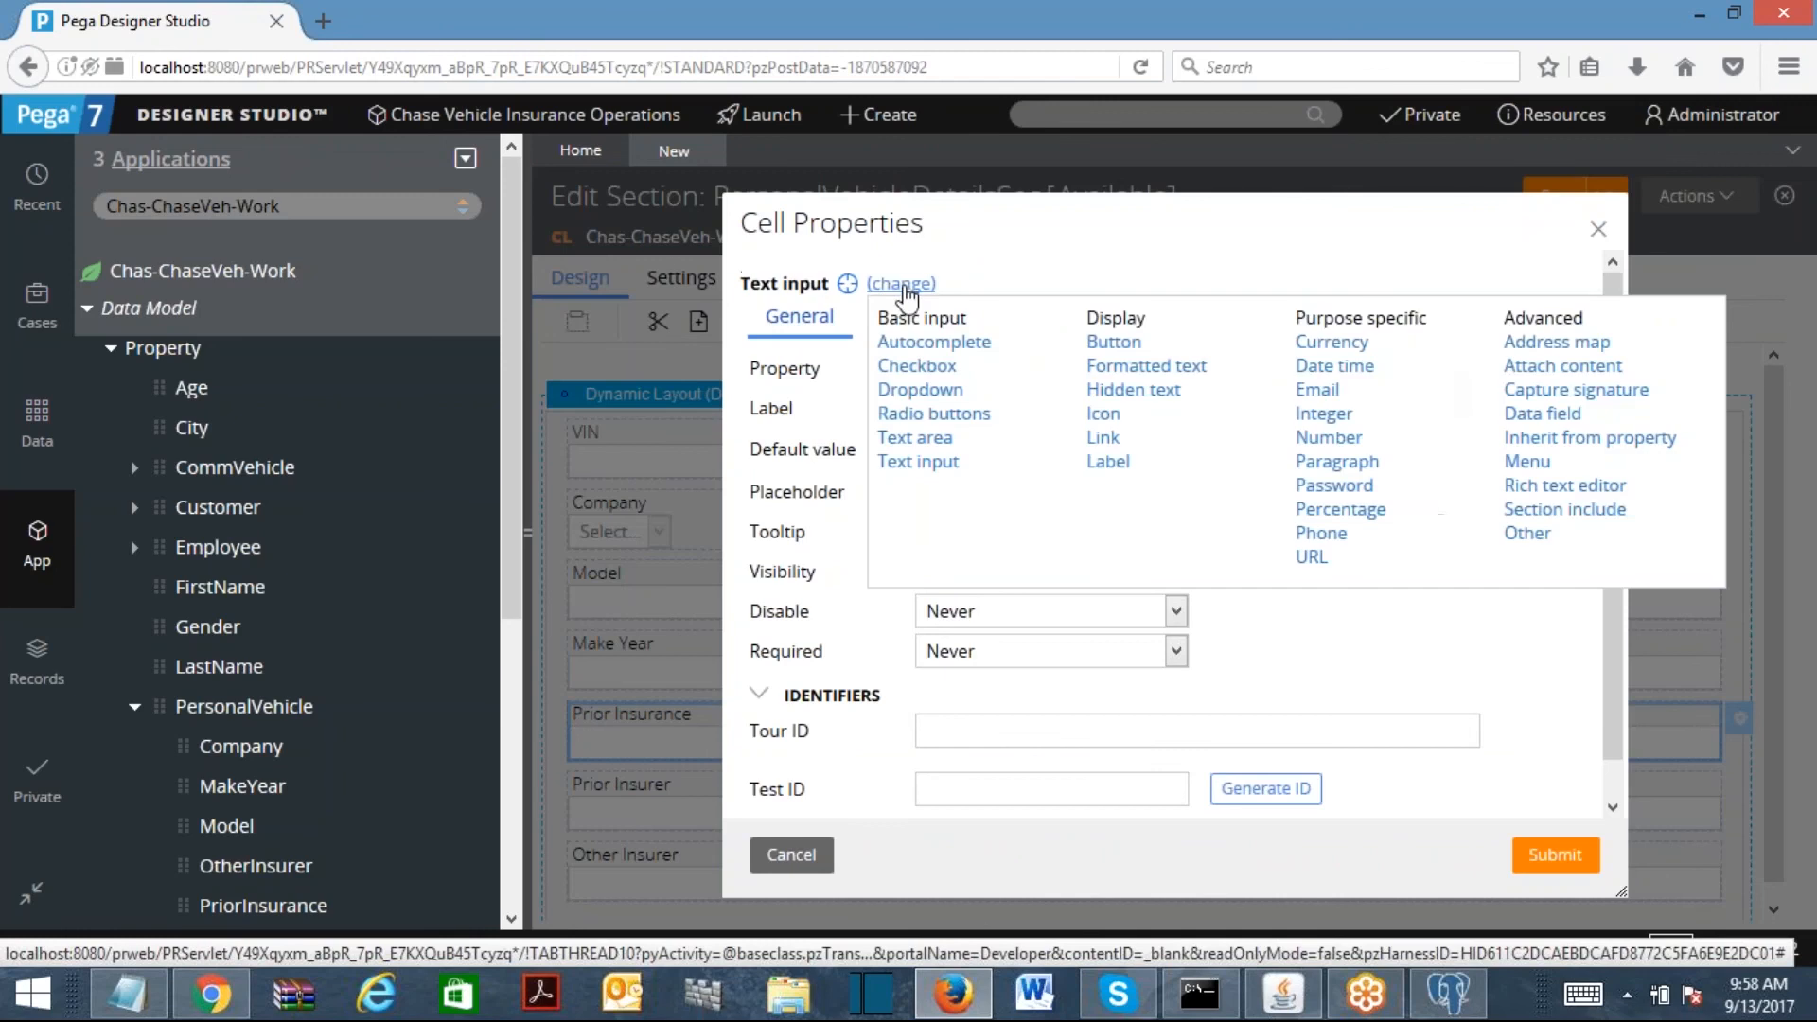
click(1538, 438)
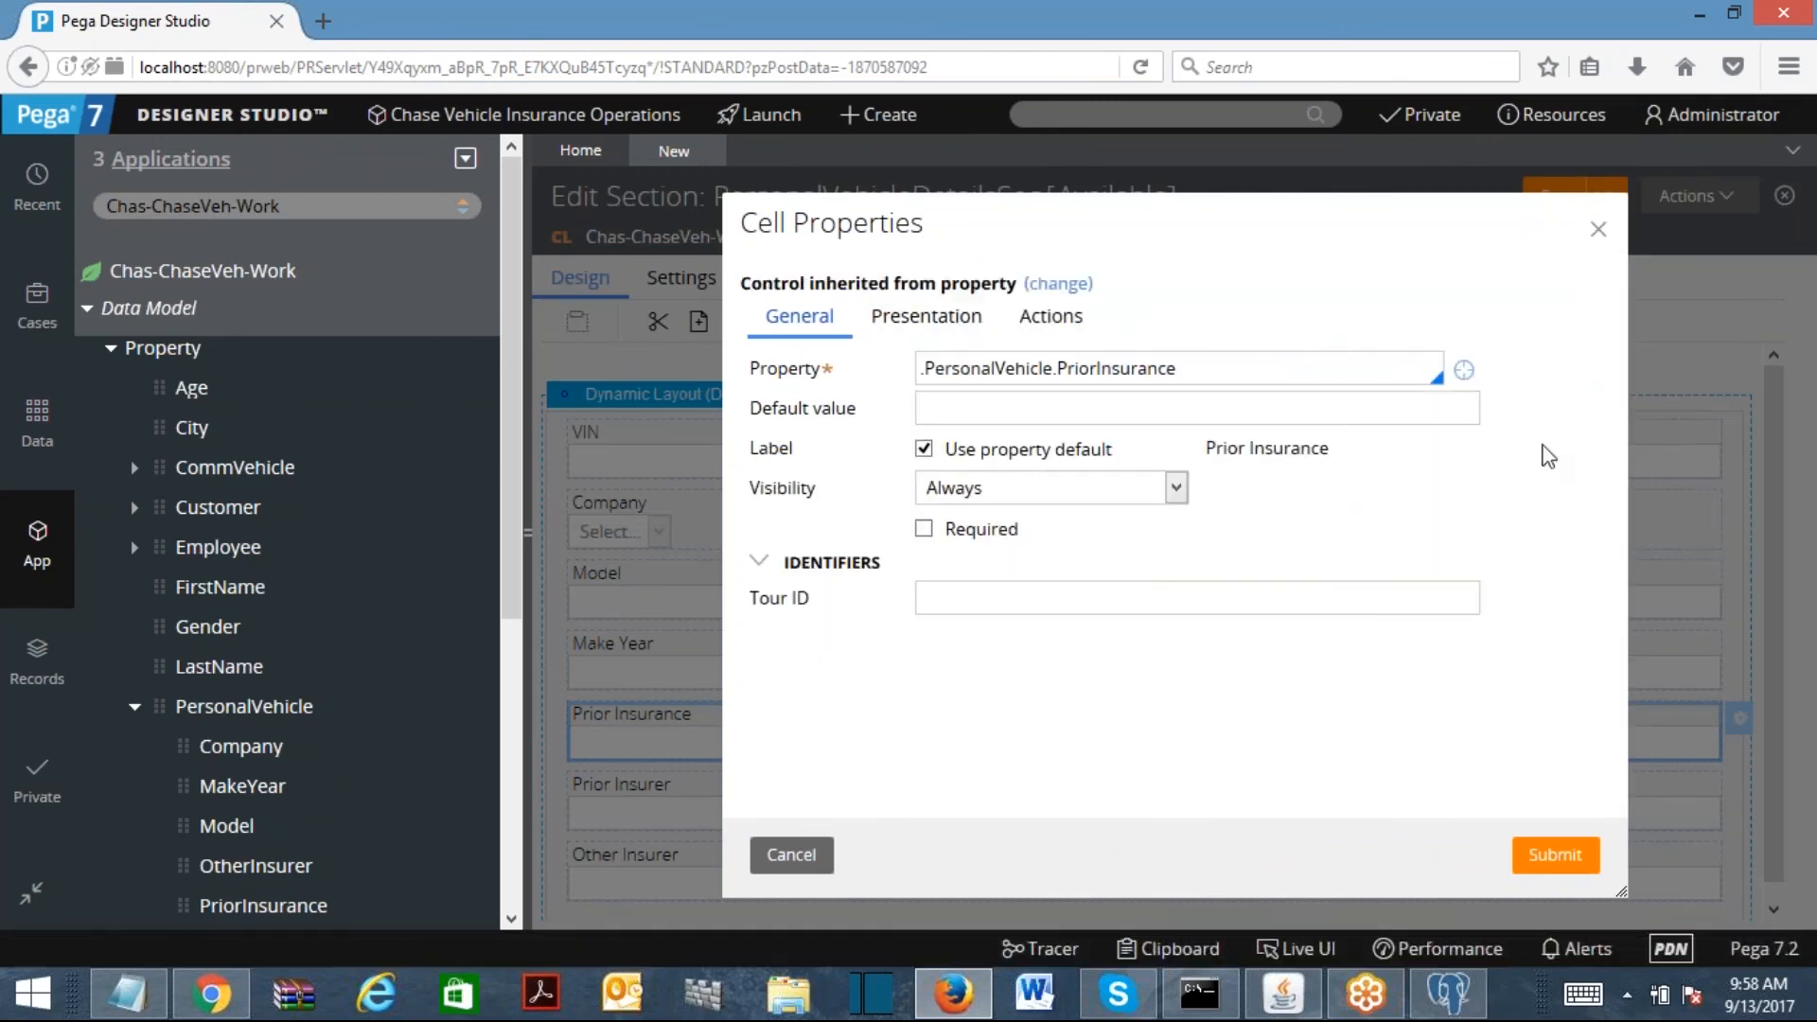
click(1593, 857)
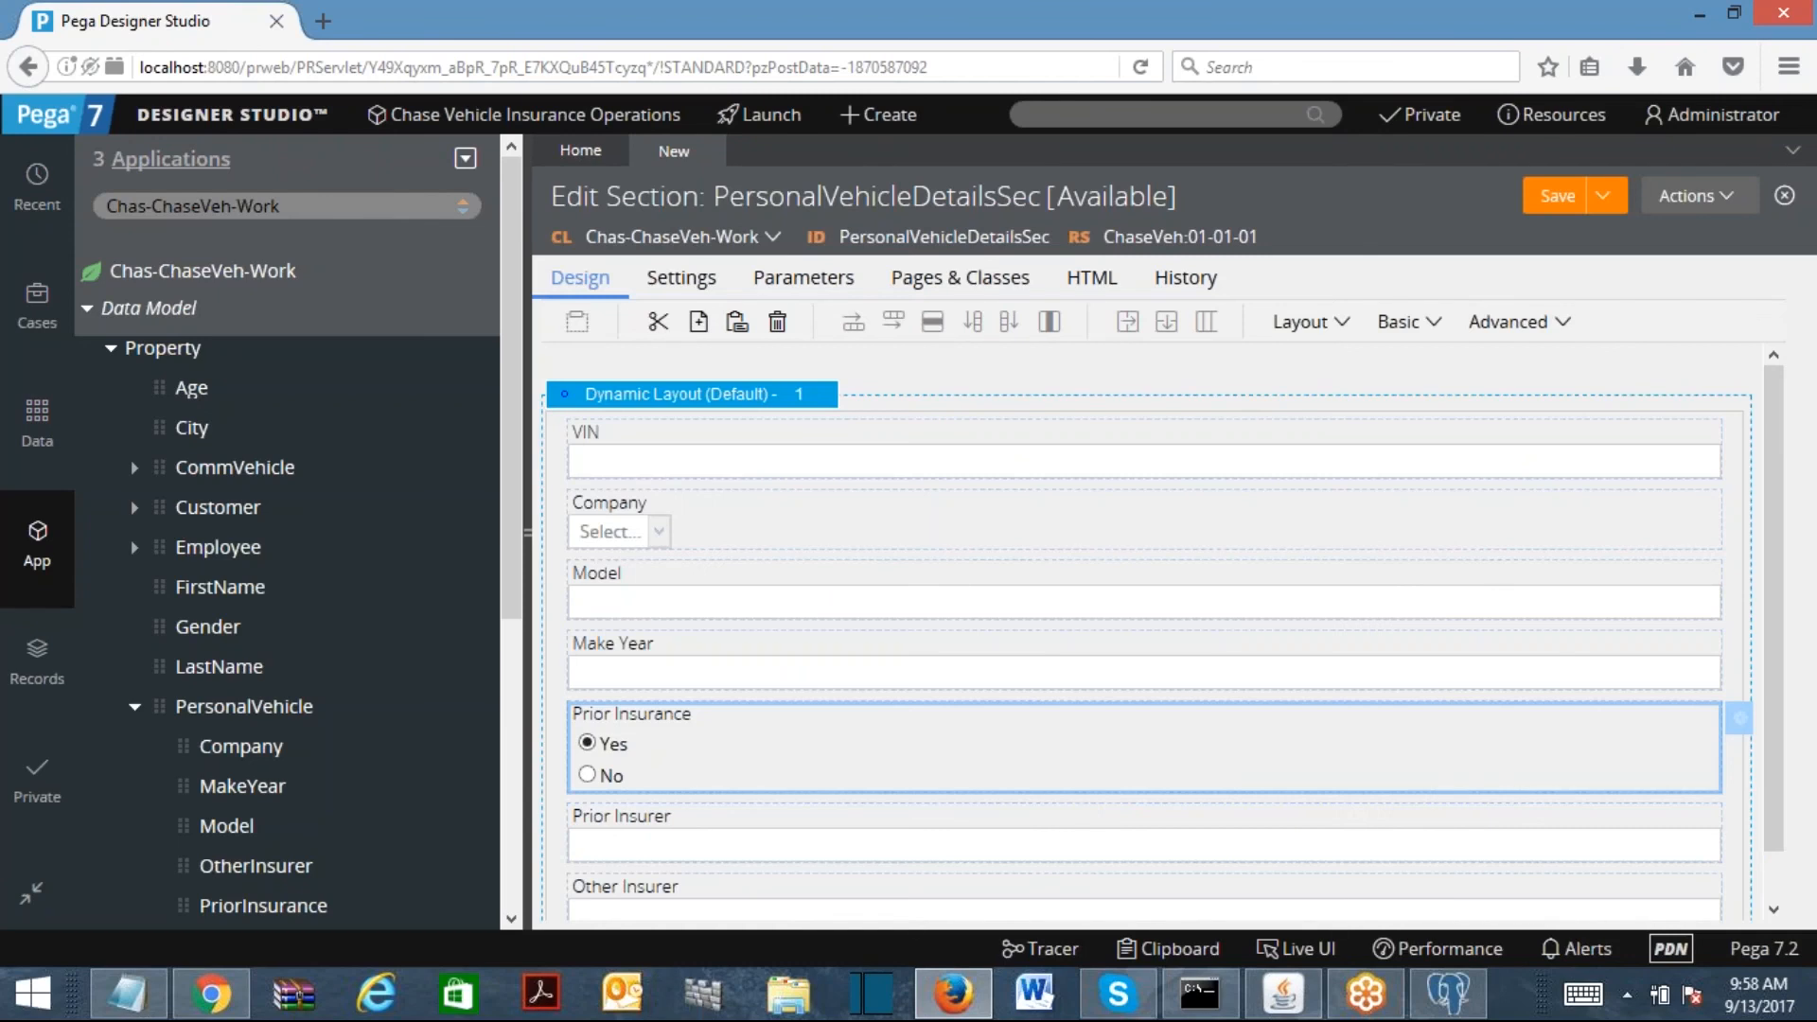
Step: Recheck the Prior Insurance cell settings, keeping the inherited Yes/No radio control
double_click(816, 752)
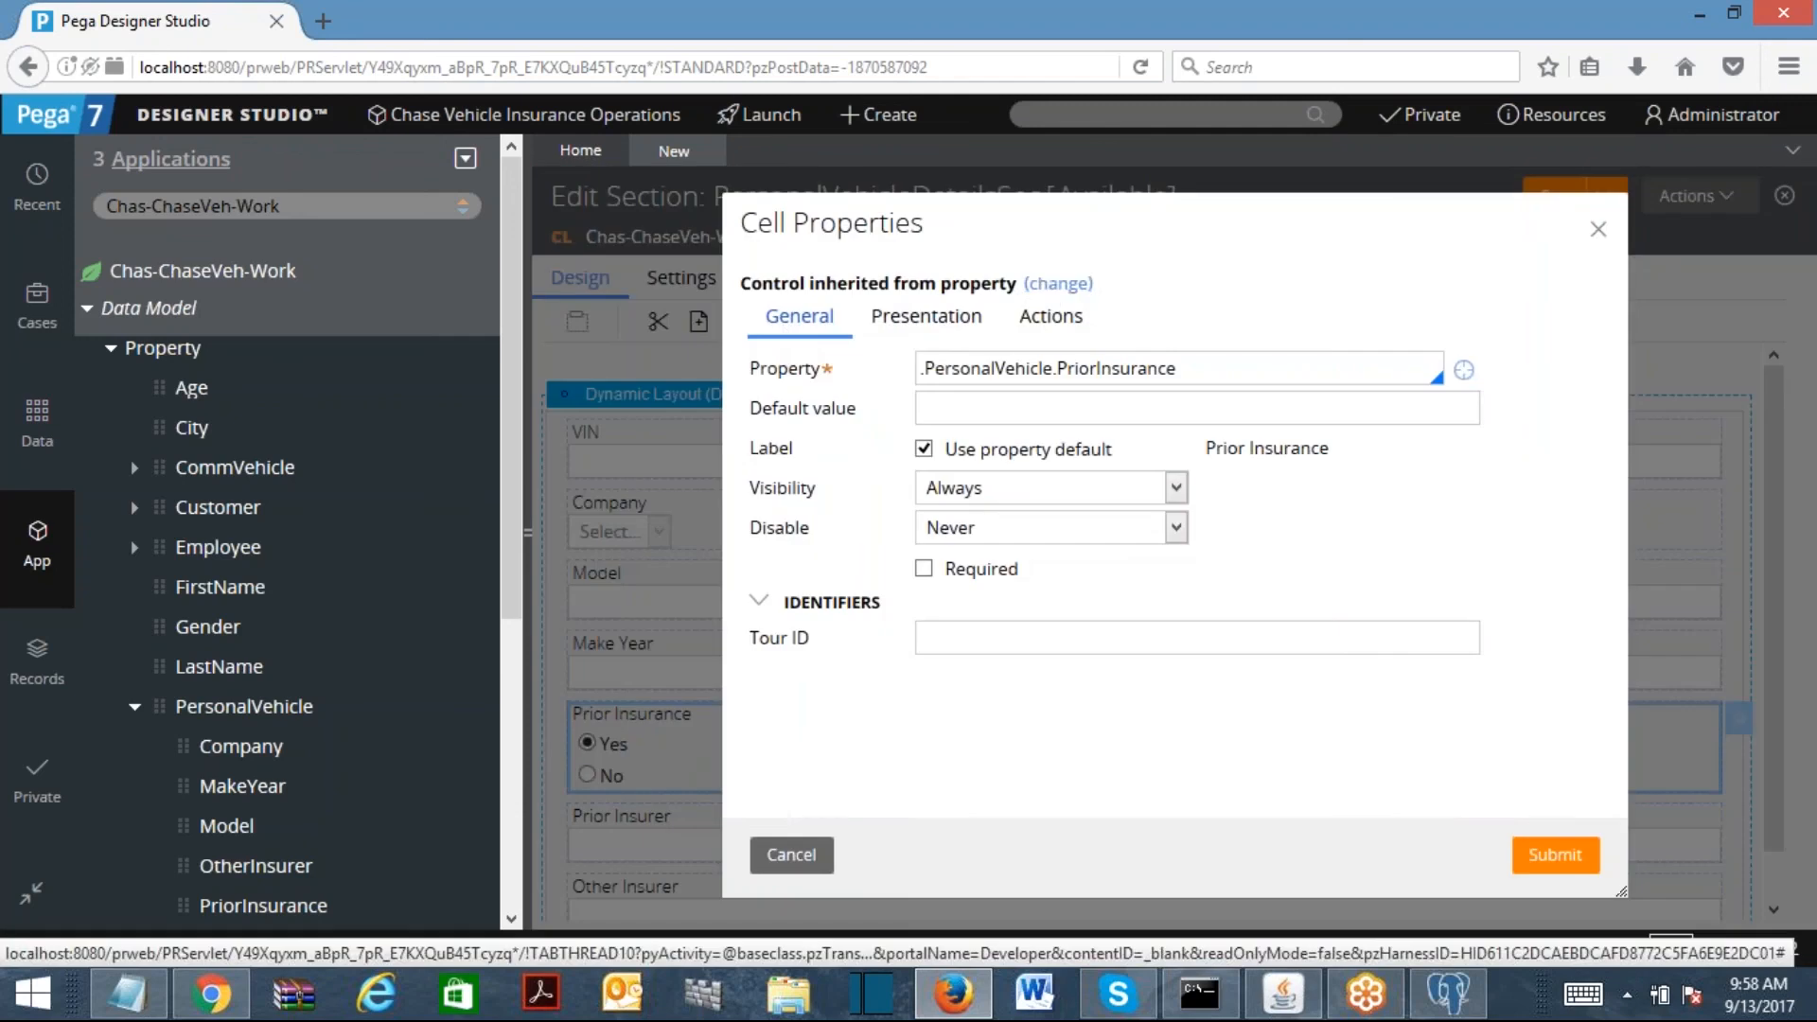
click(1052, 285)
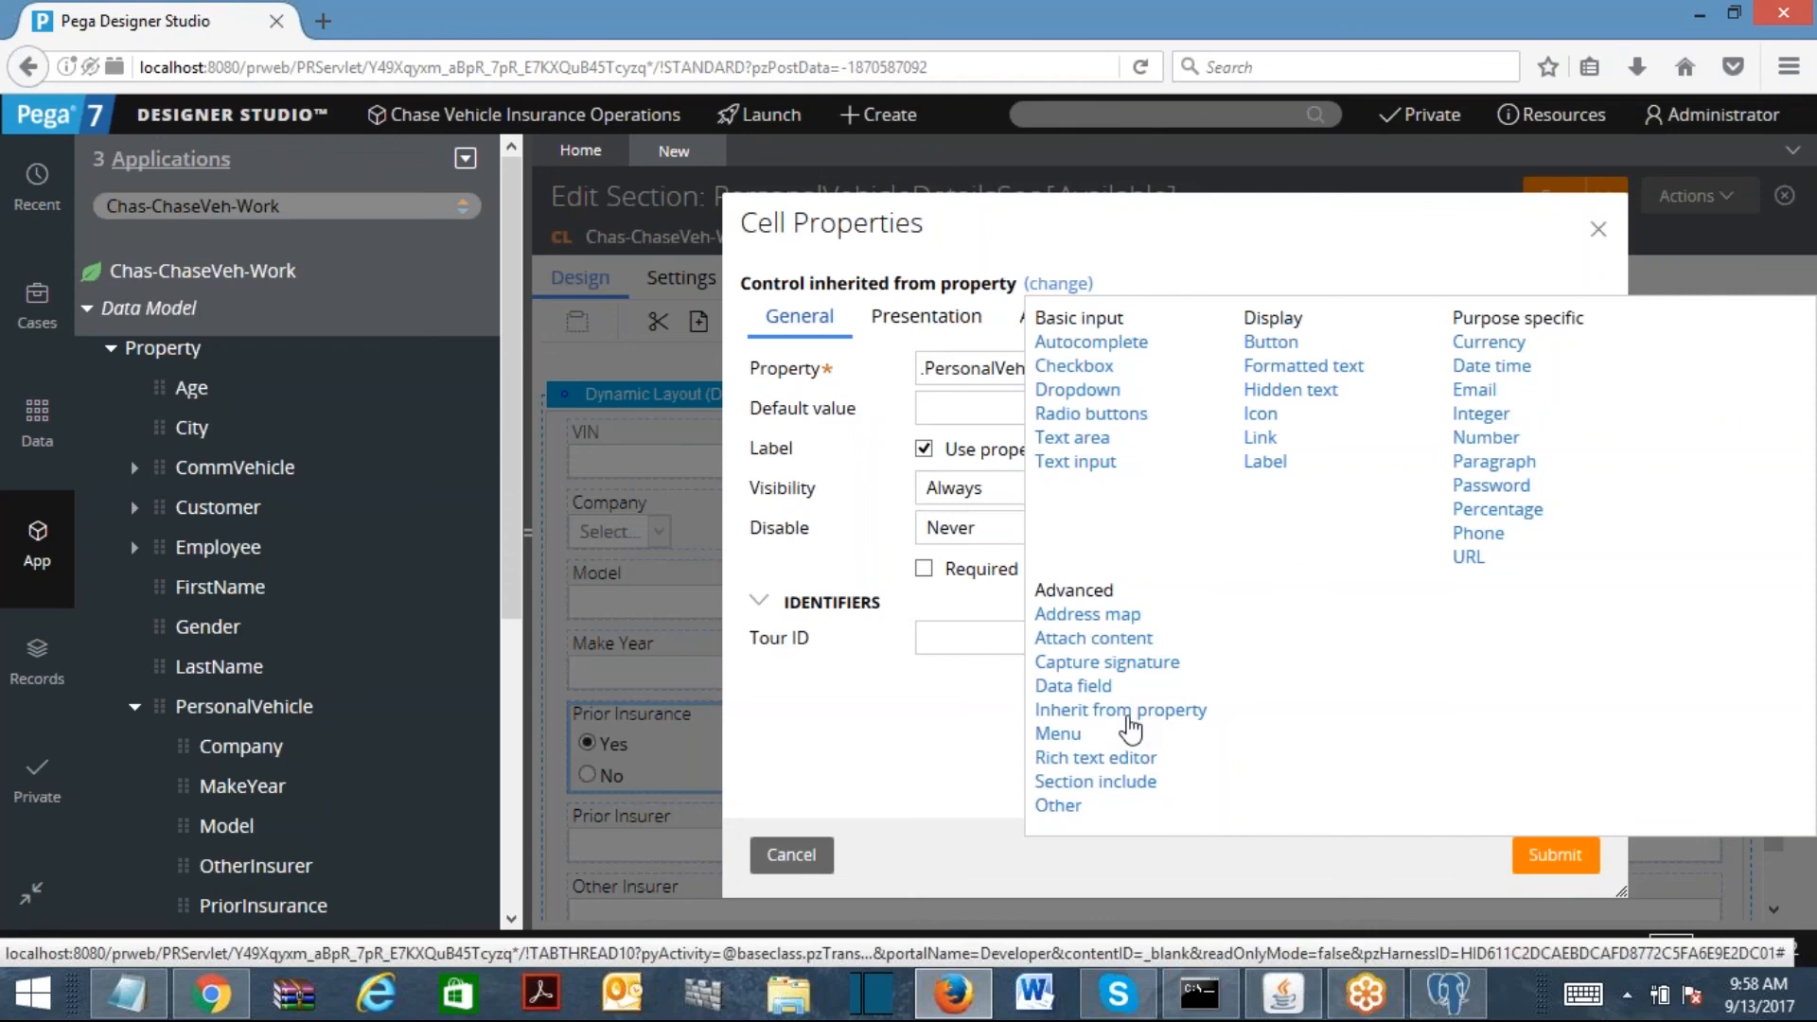
click(779, 316)
click(791, 855)
double_click(653, 729)
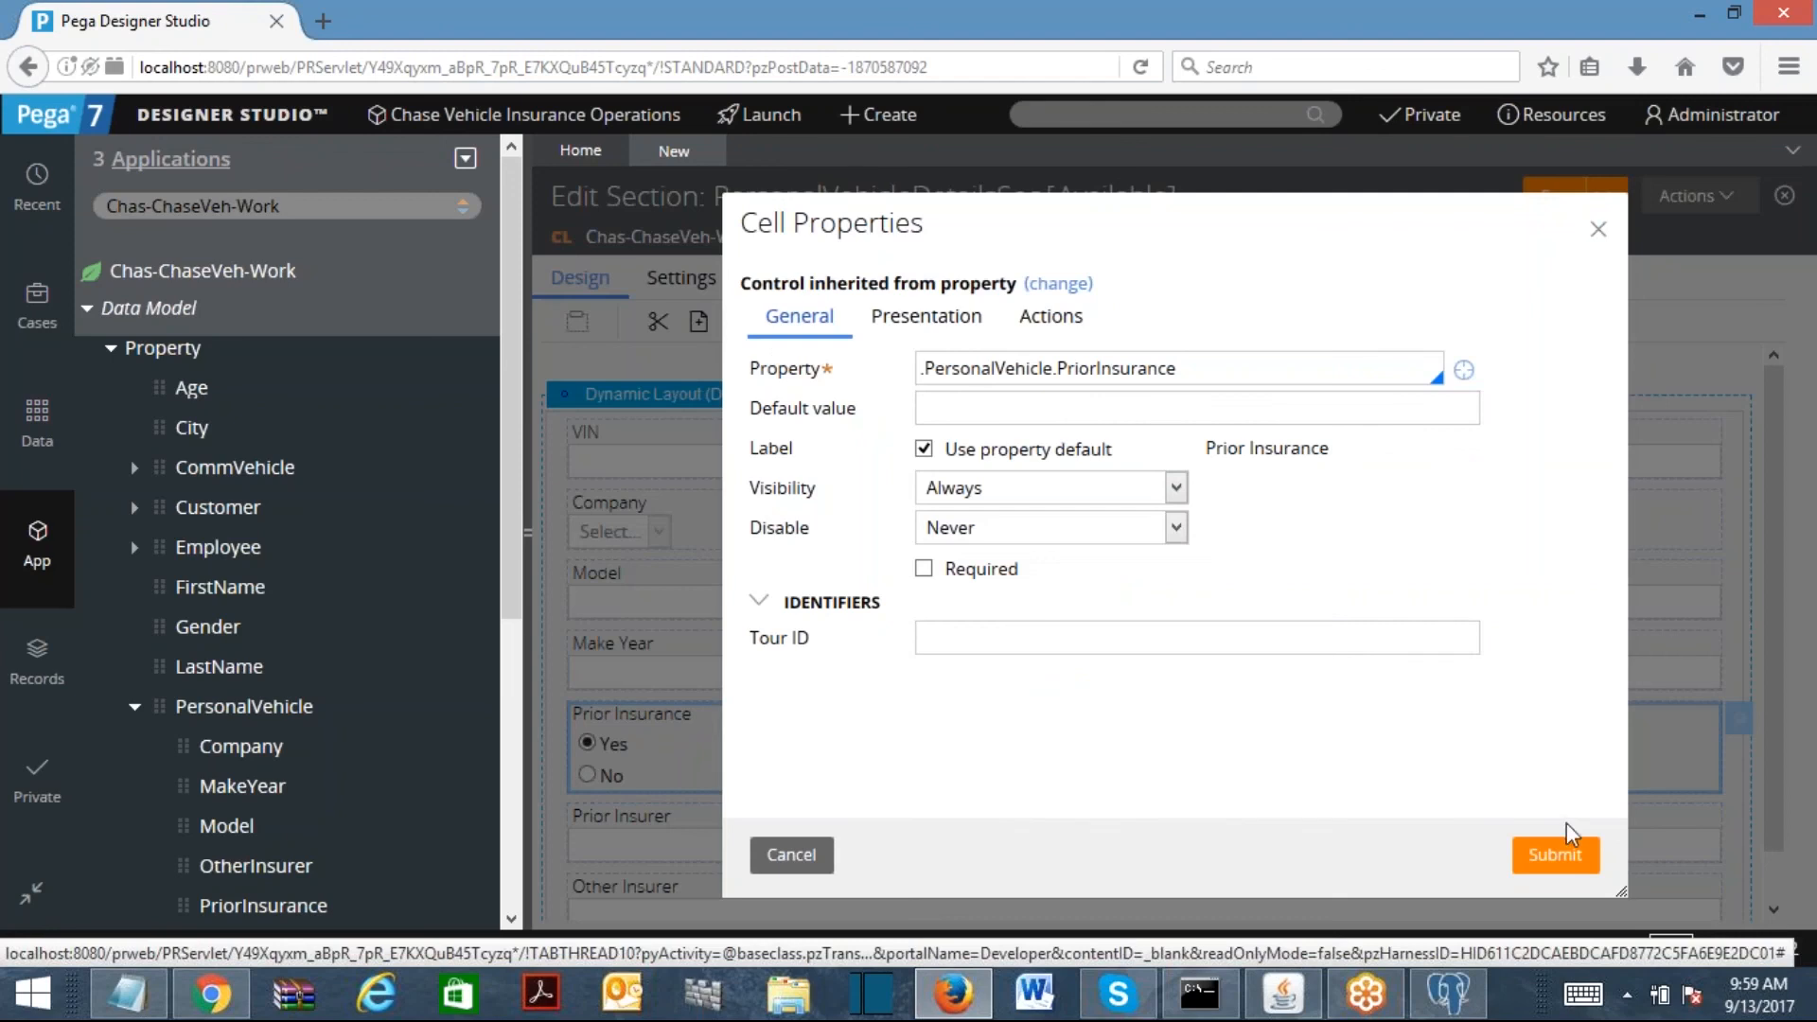
click(1555, 854)
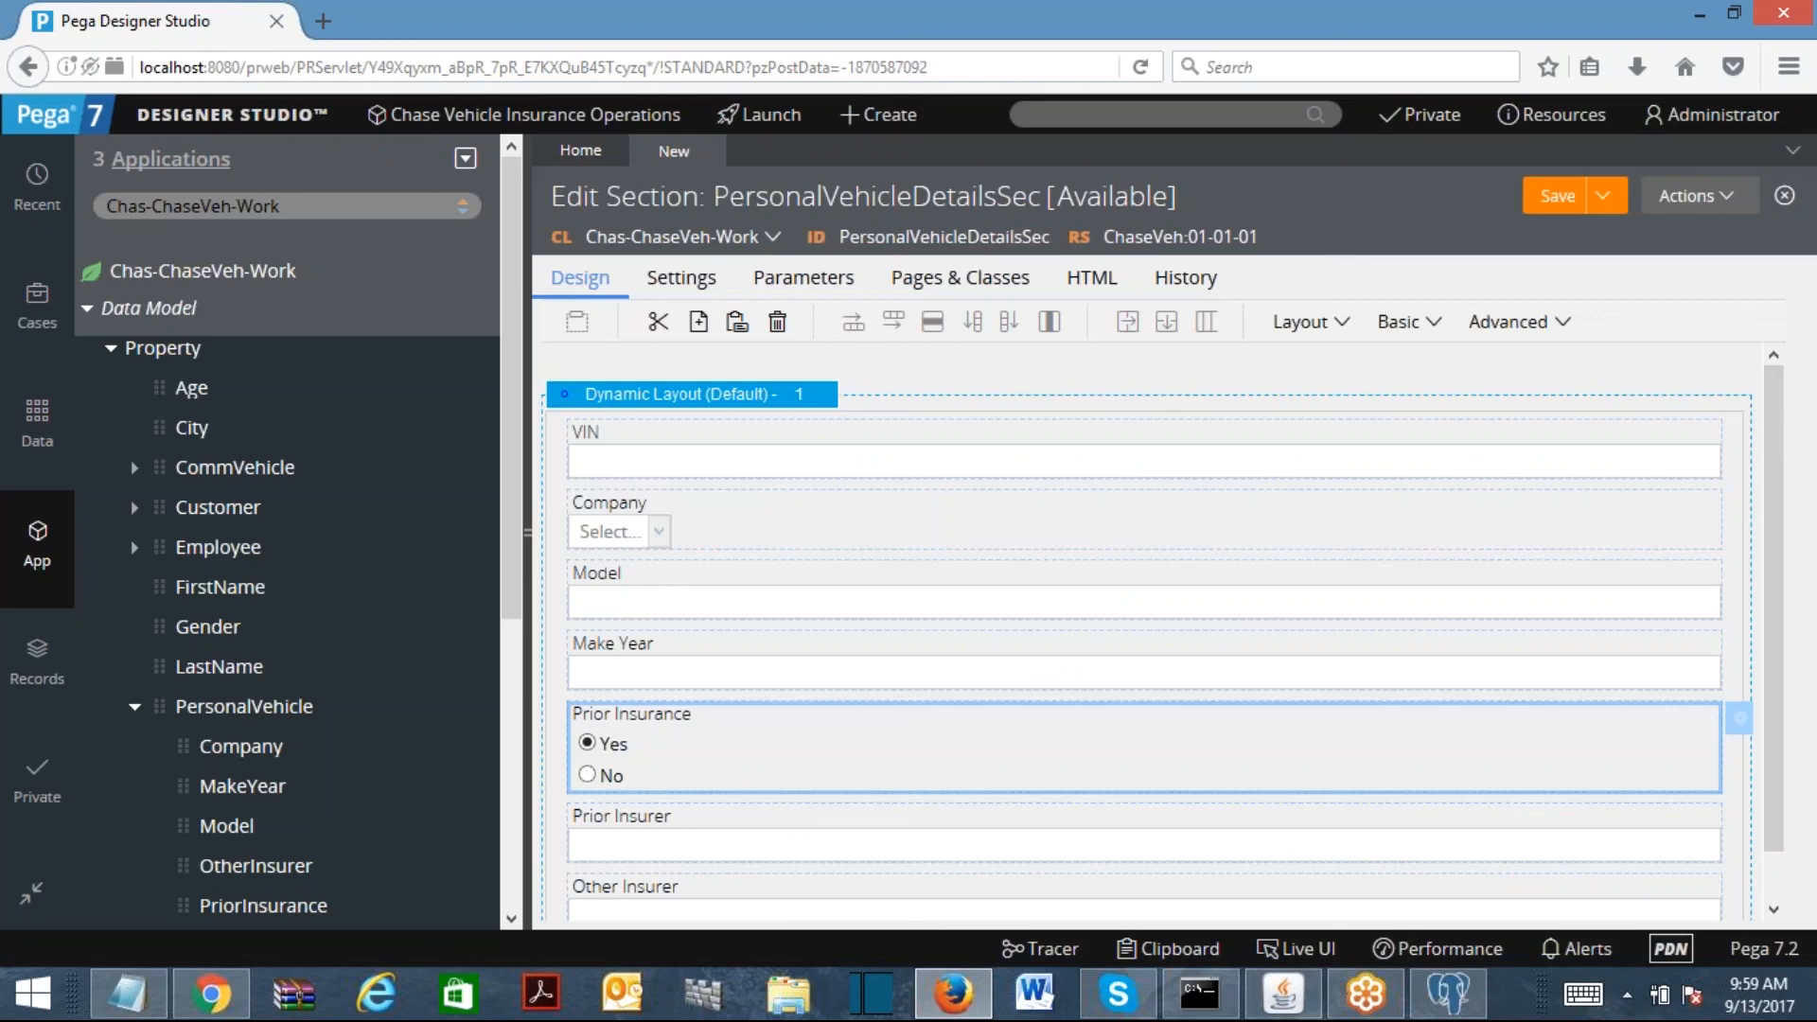
Step: Format the dynamic layout as Stacked with labels left, titled 'Provide Your Personal Vehicle Details'
click(791, 396)
click(838, 396)
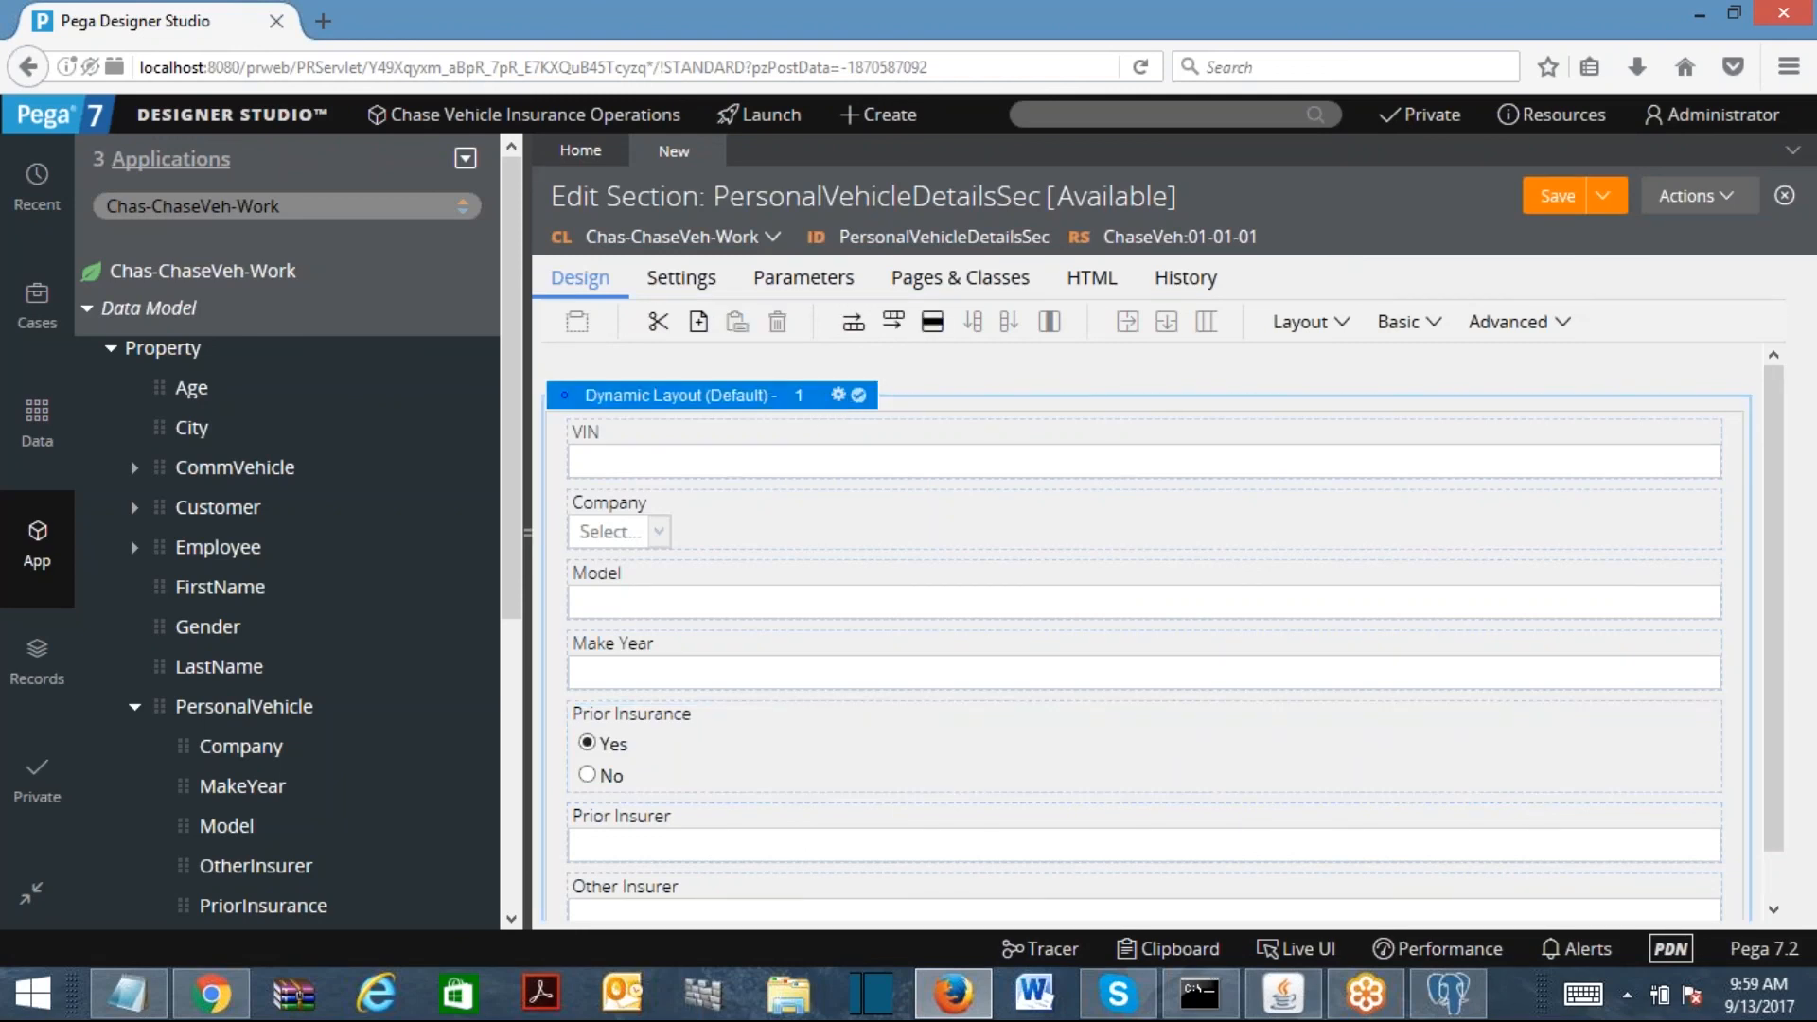
click(1012, 361)
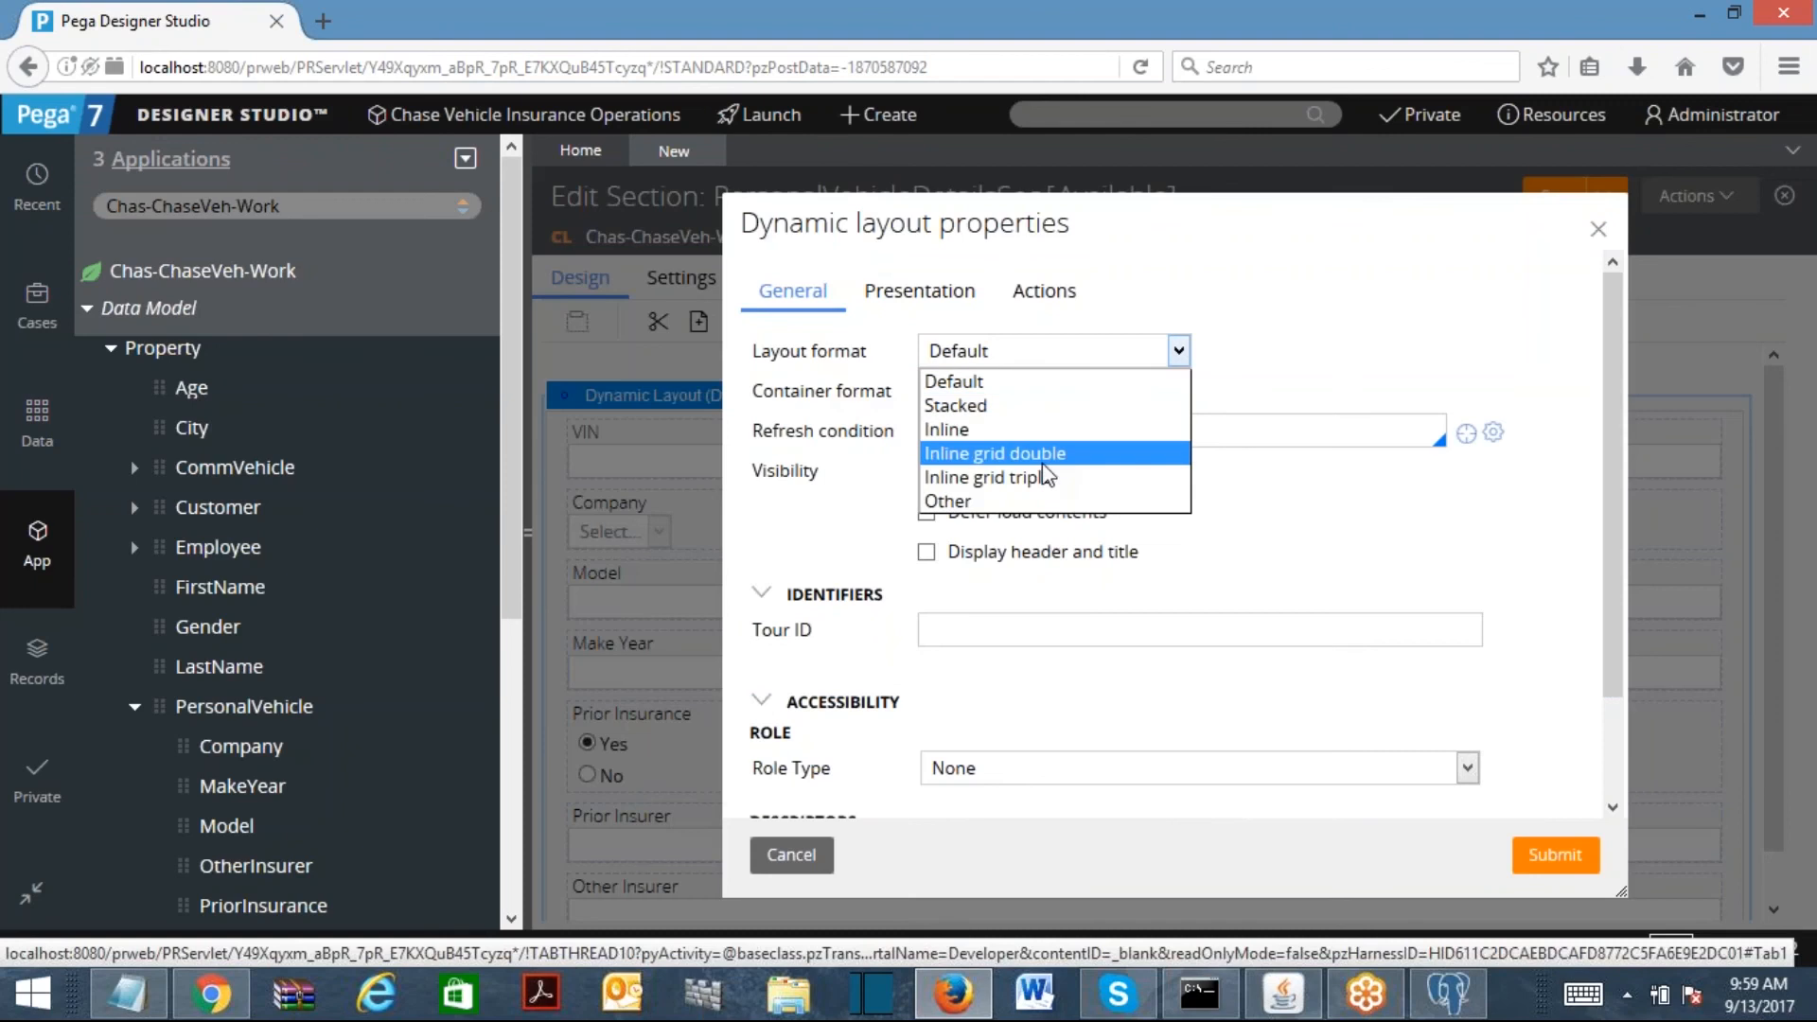
click(1075, 504)
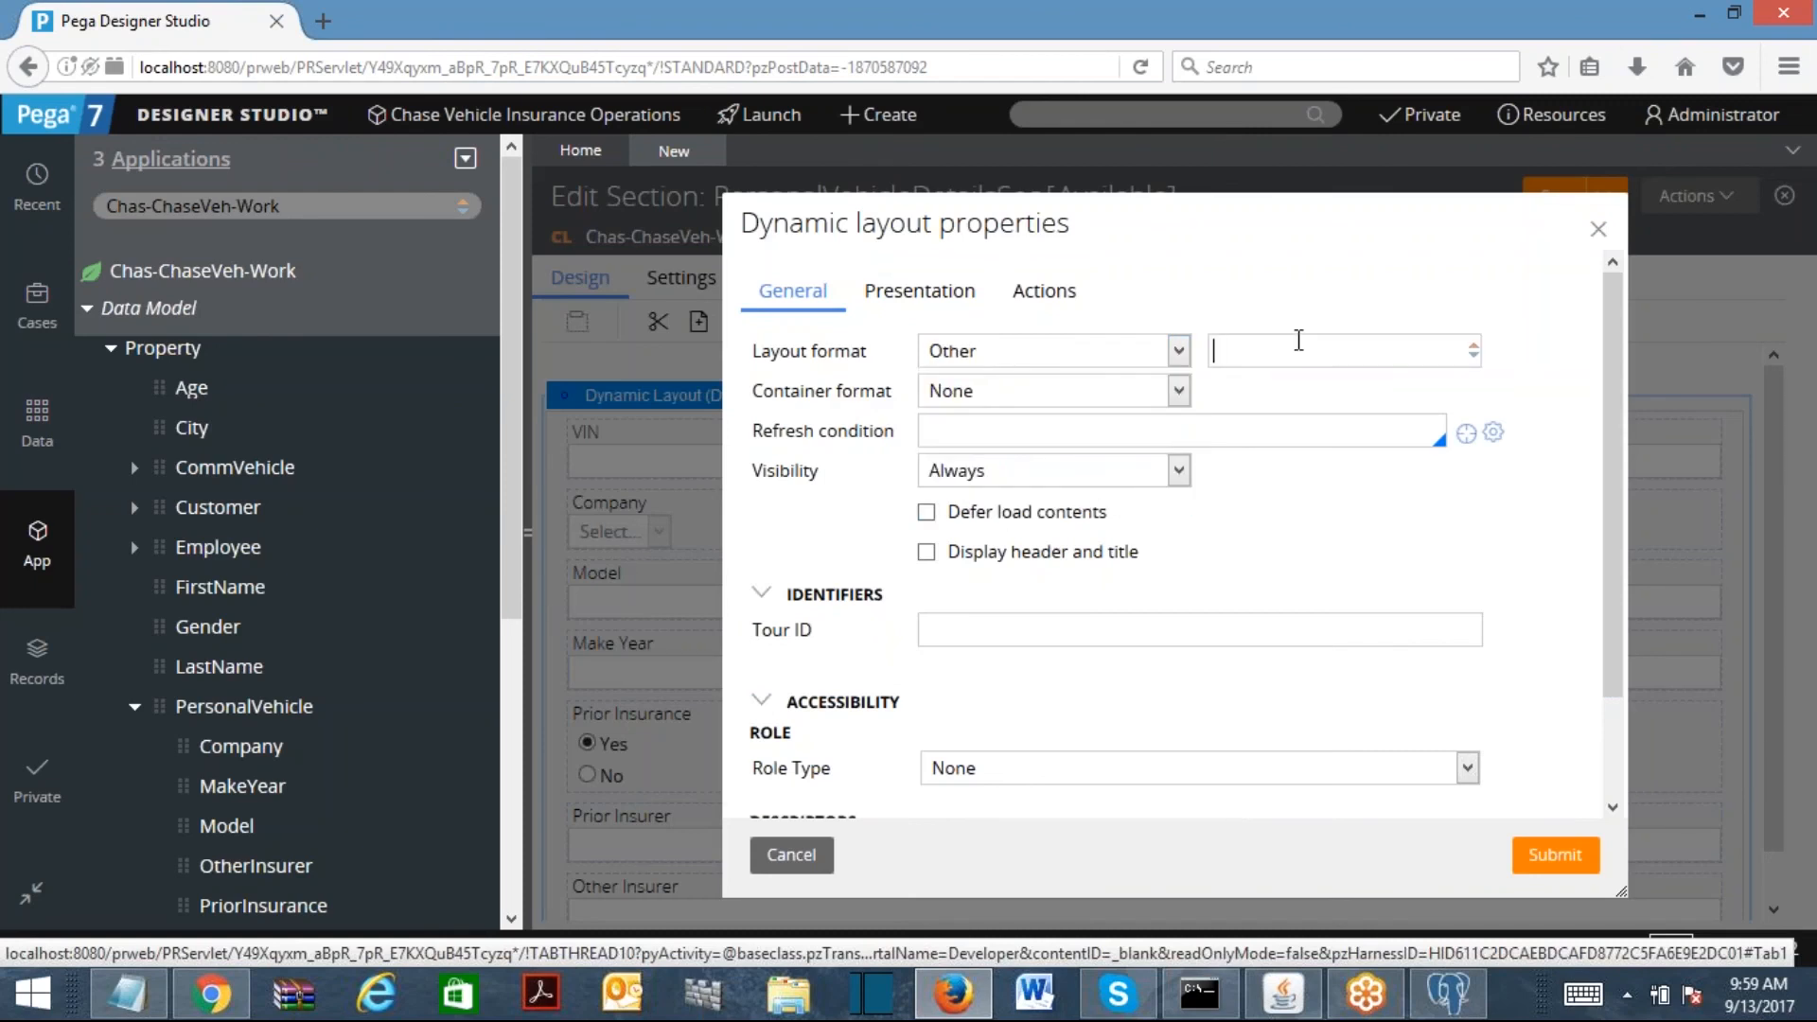
click(1299, 349)
text(stav)
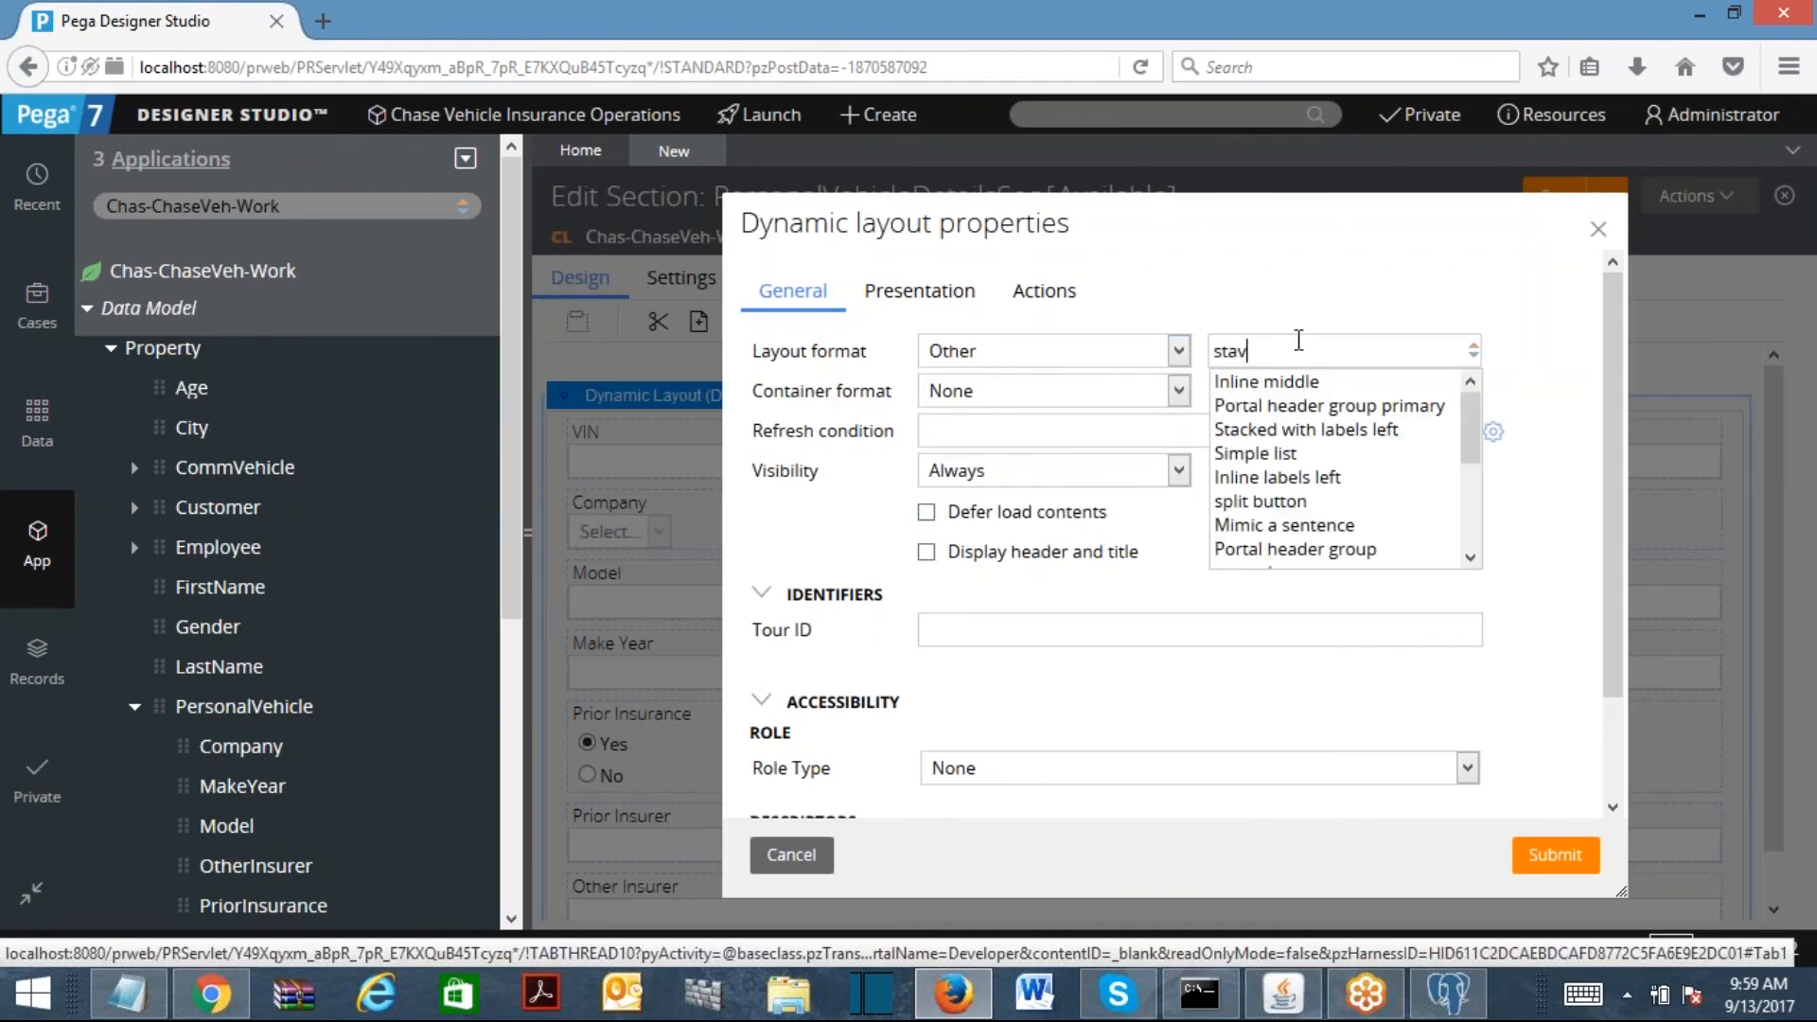
key(BackSpace)
text(cke)
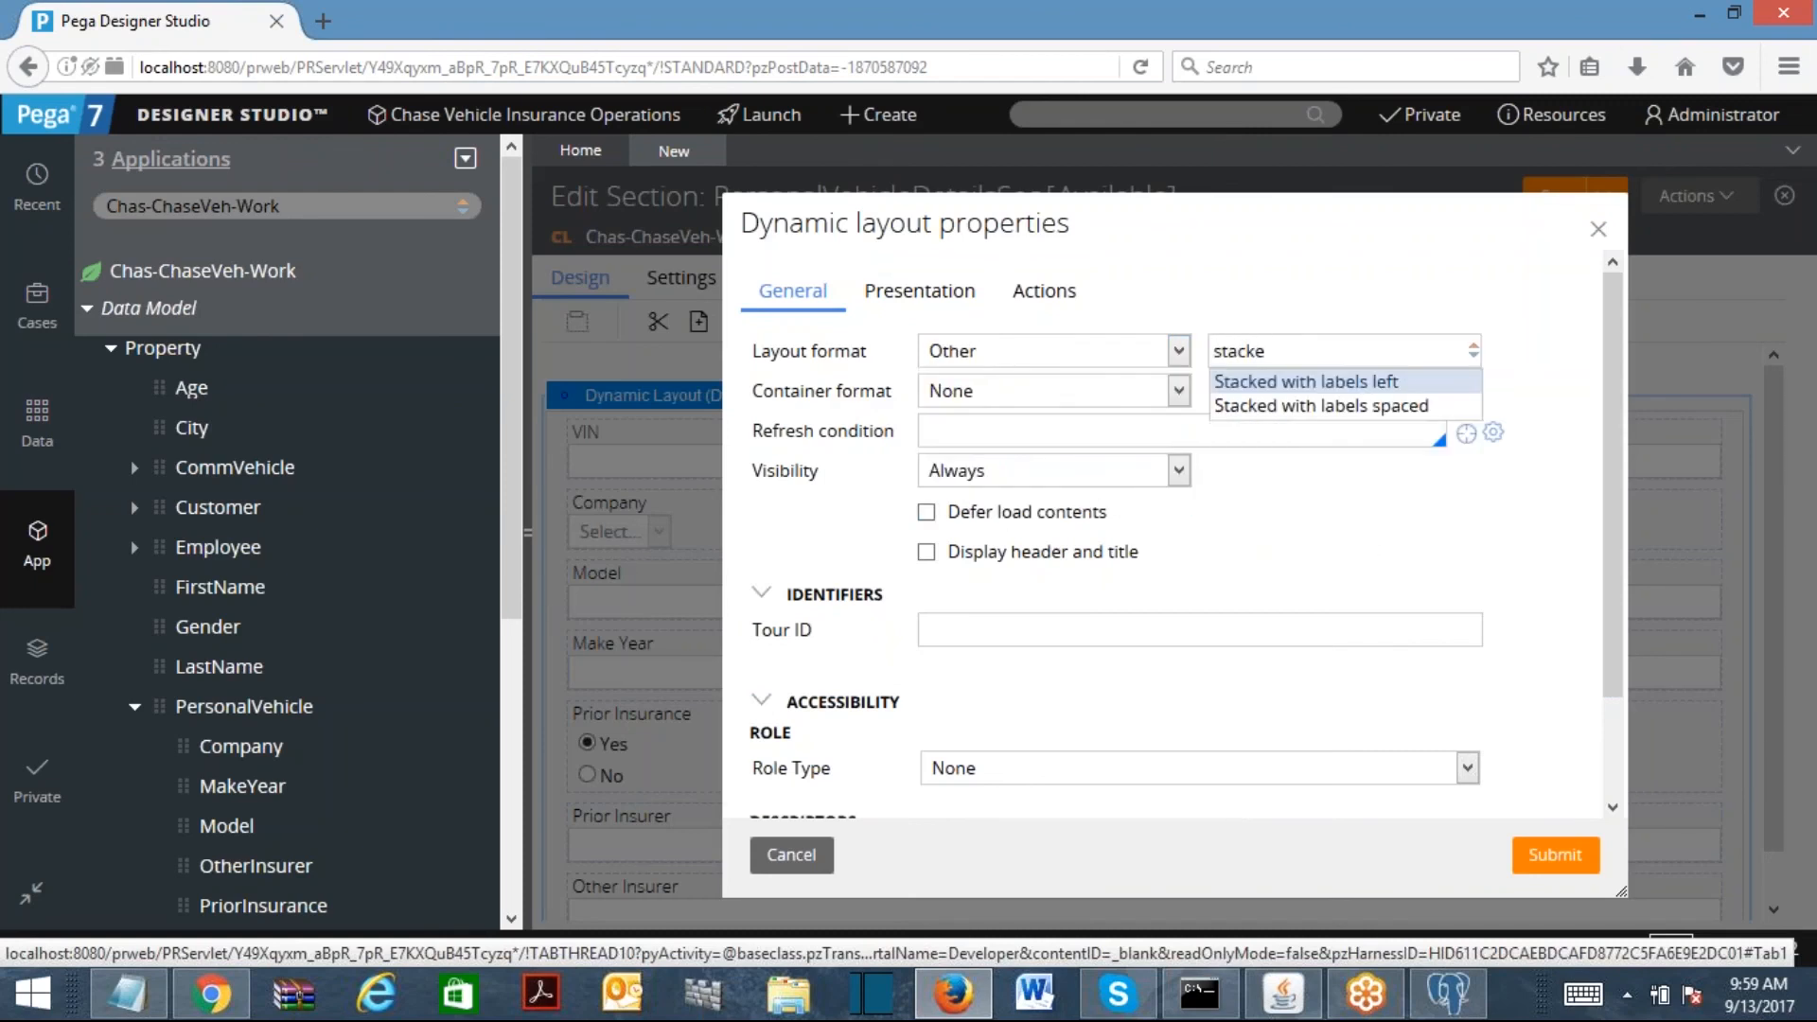
click(1322, 382)
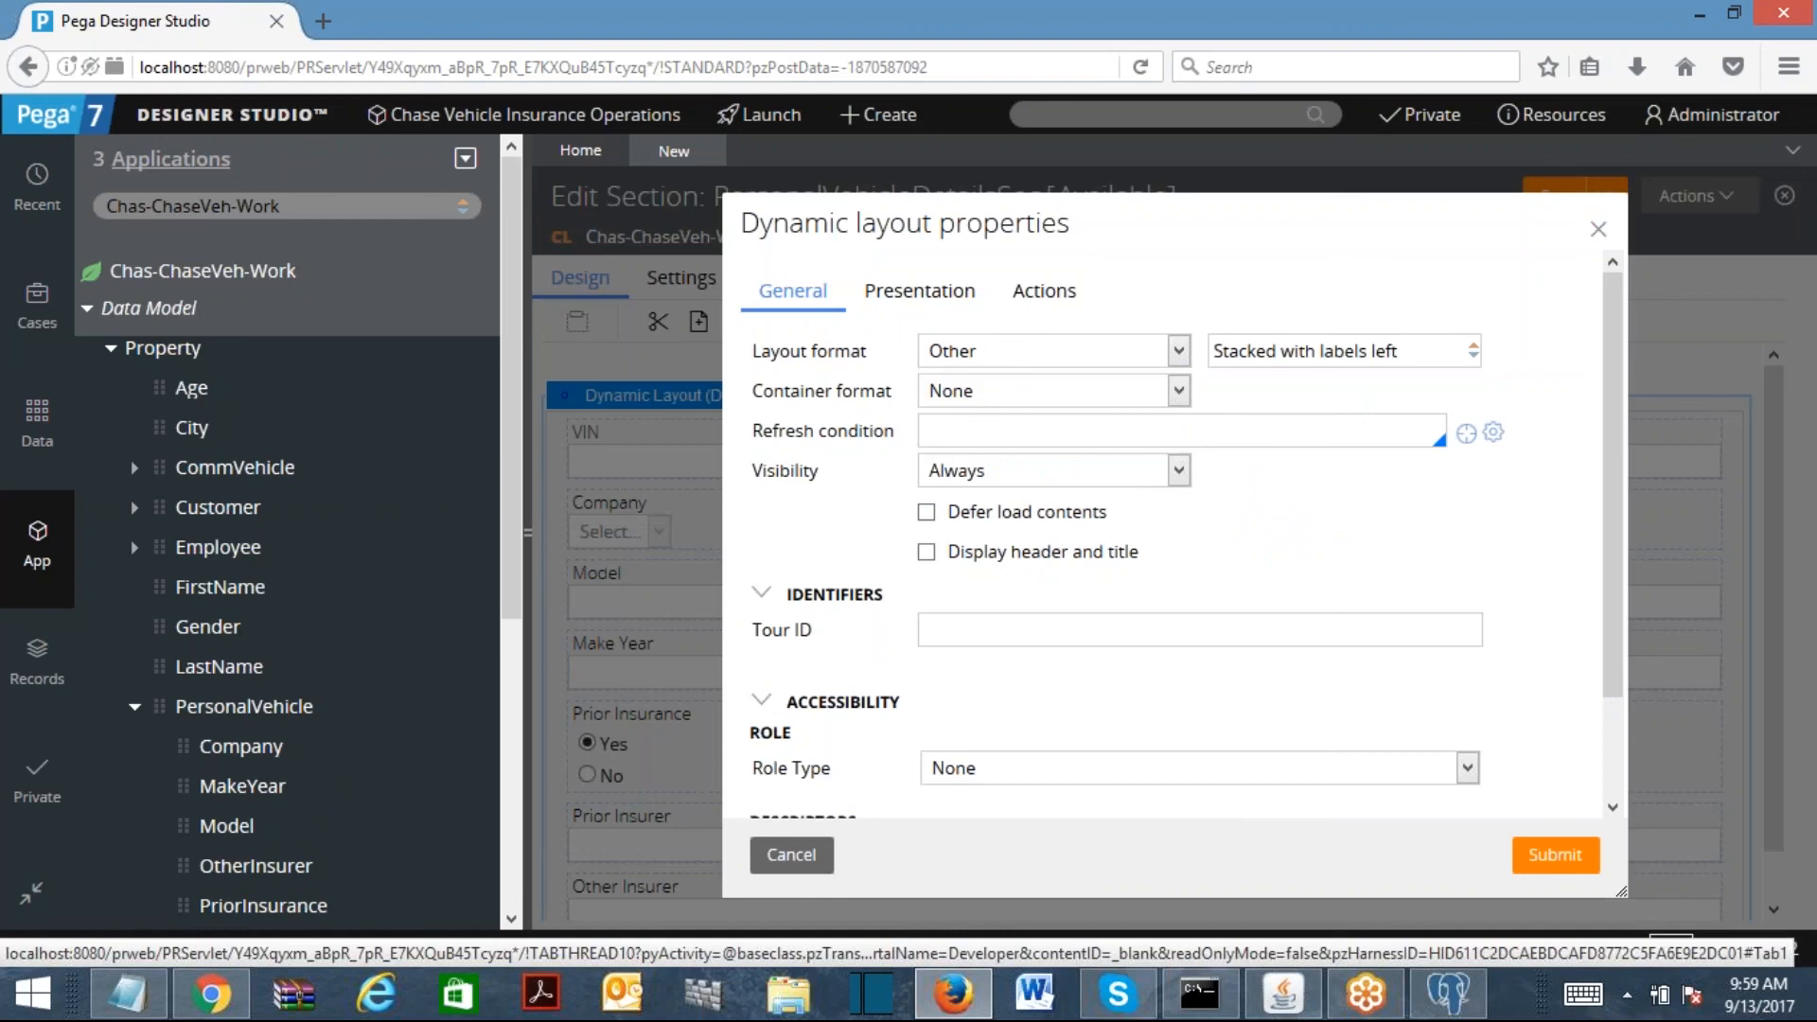
click(927, 553)
key(ctrl+a)
text(Provide Your )
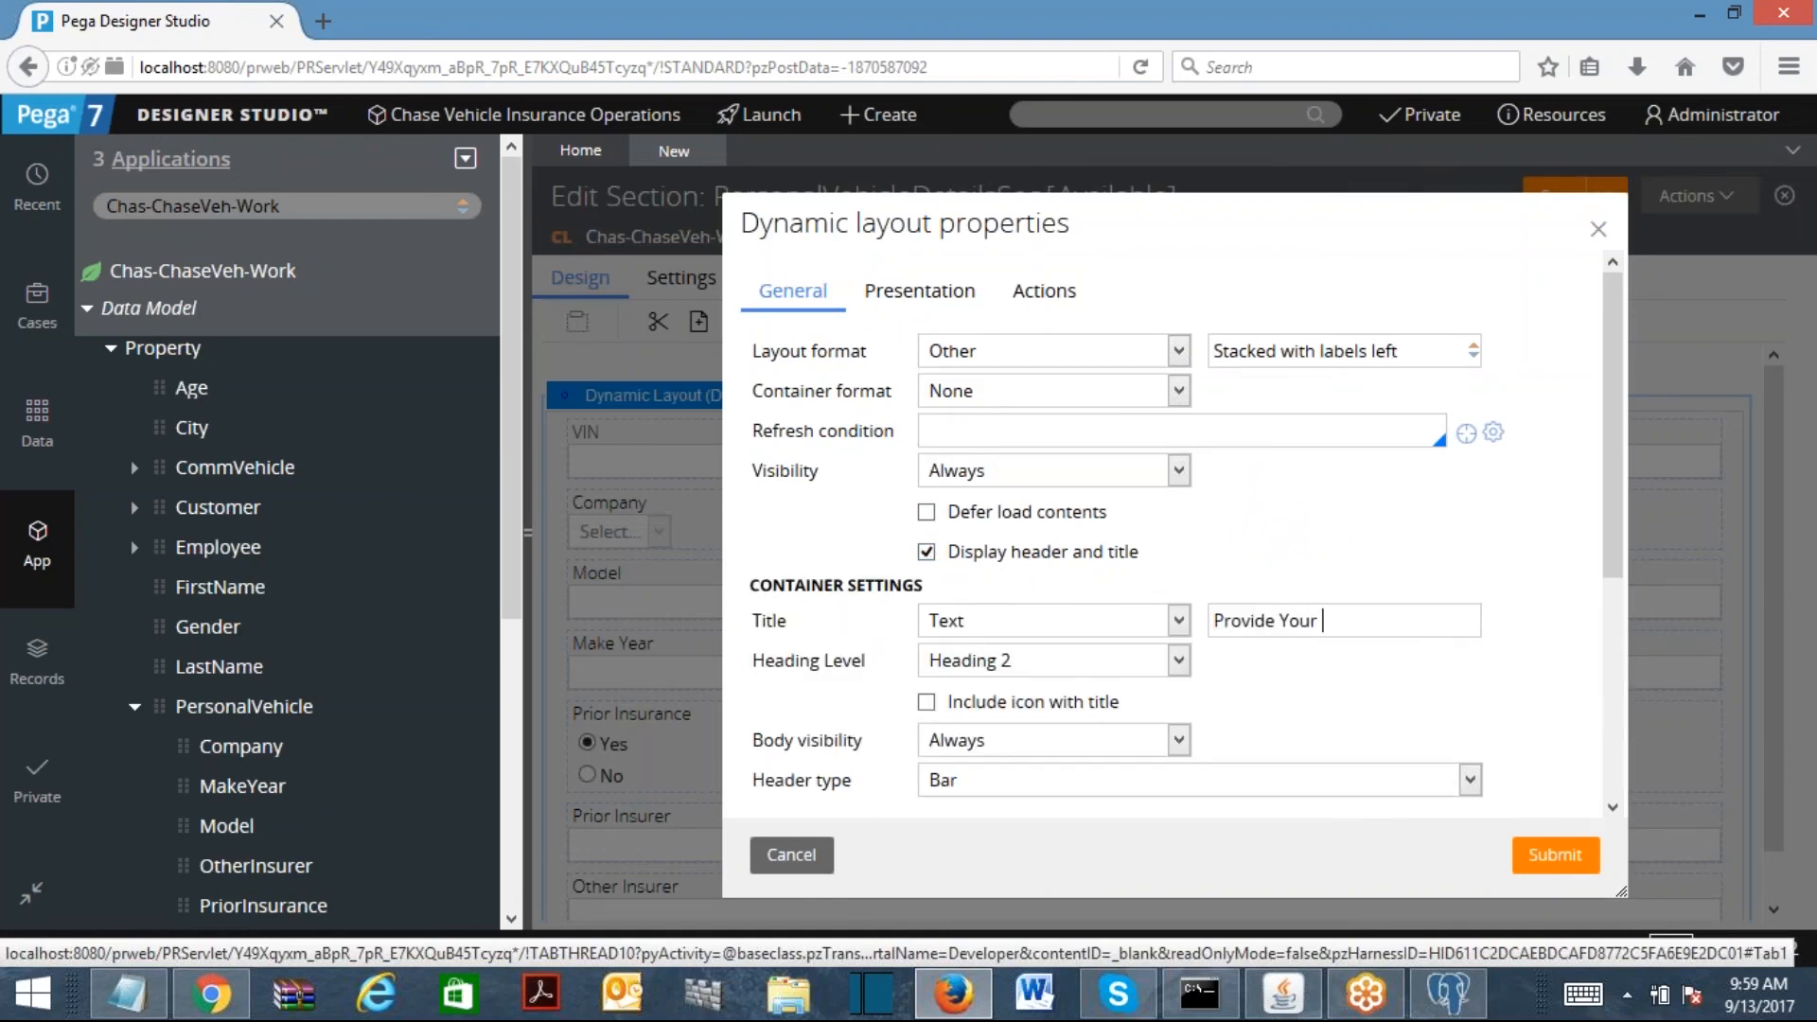
text(Personal Vehicle Details)
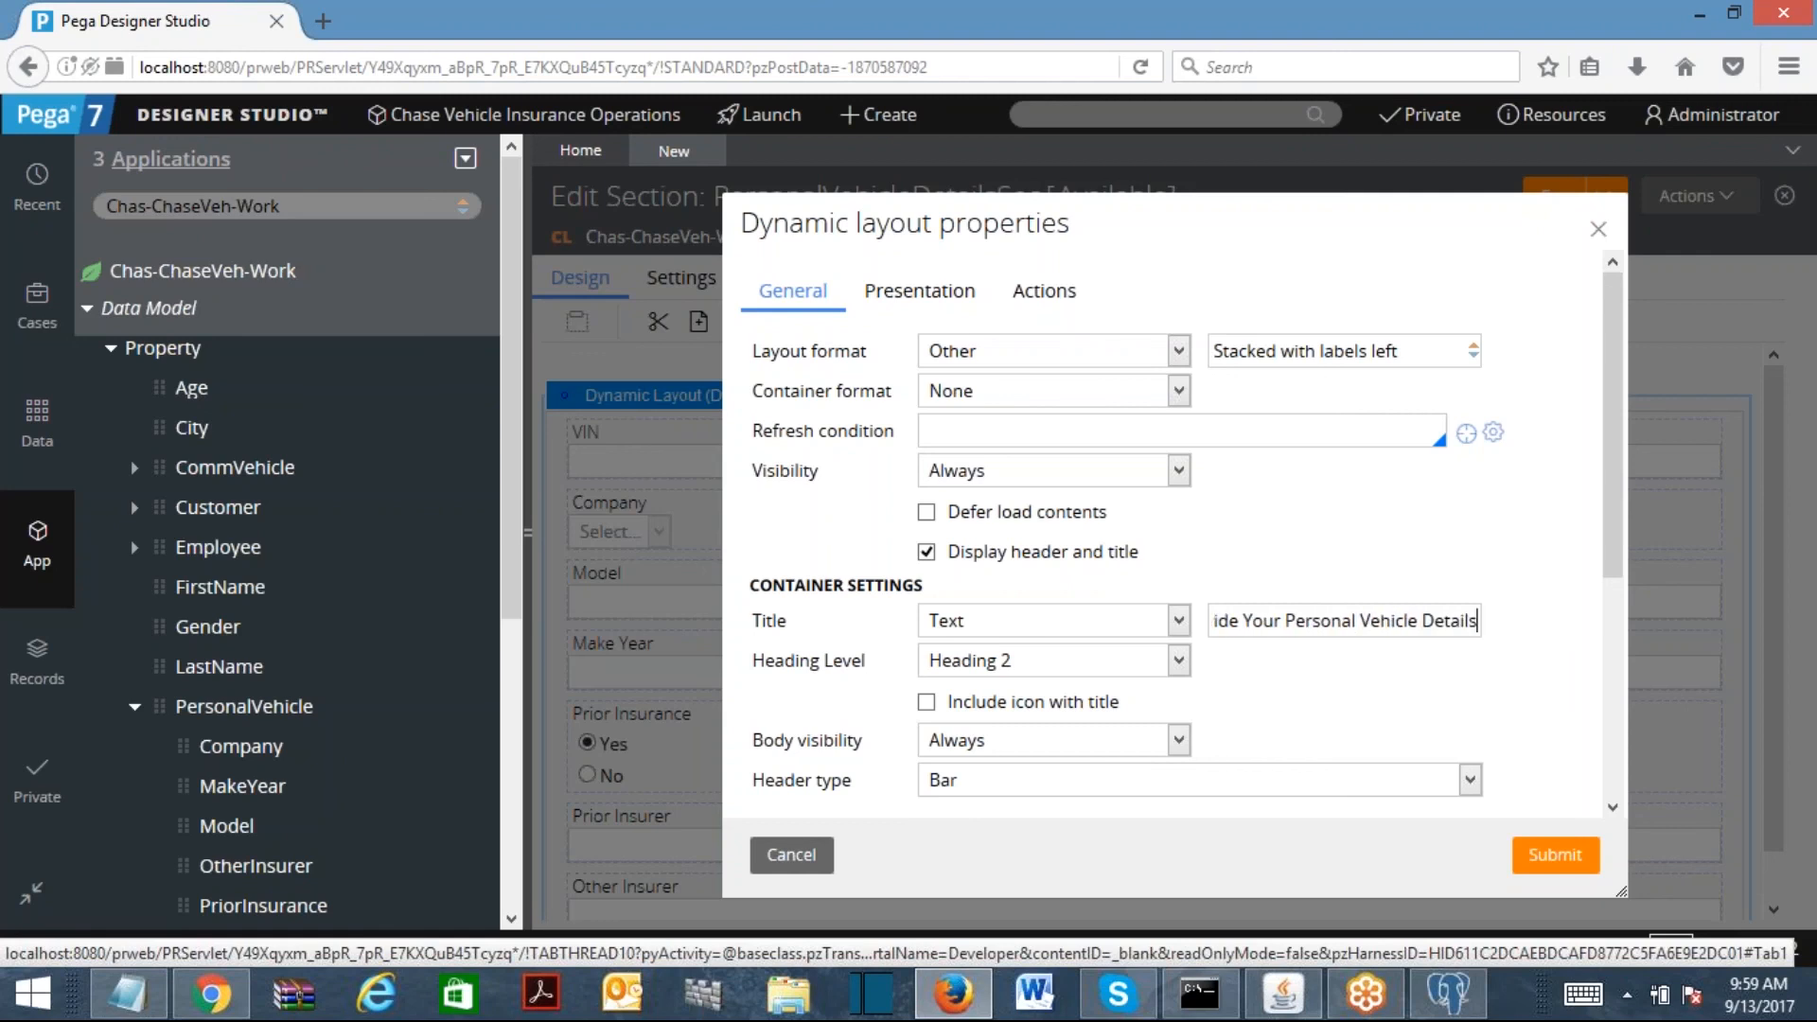
click(1537, 854)
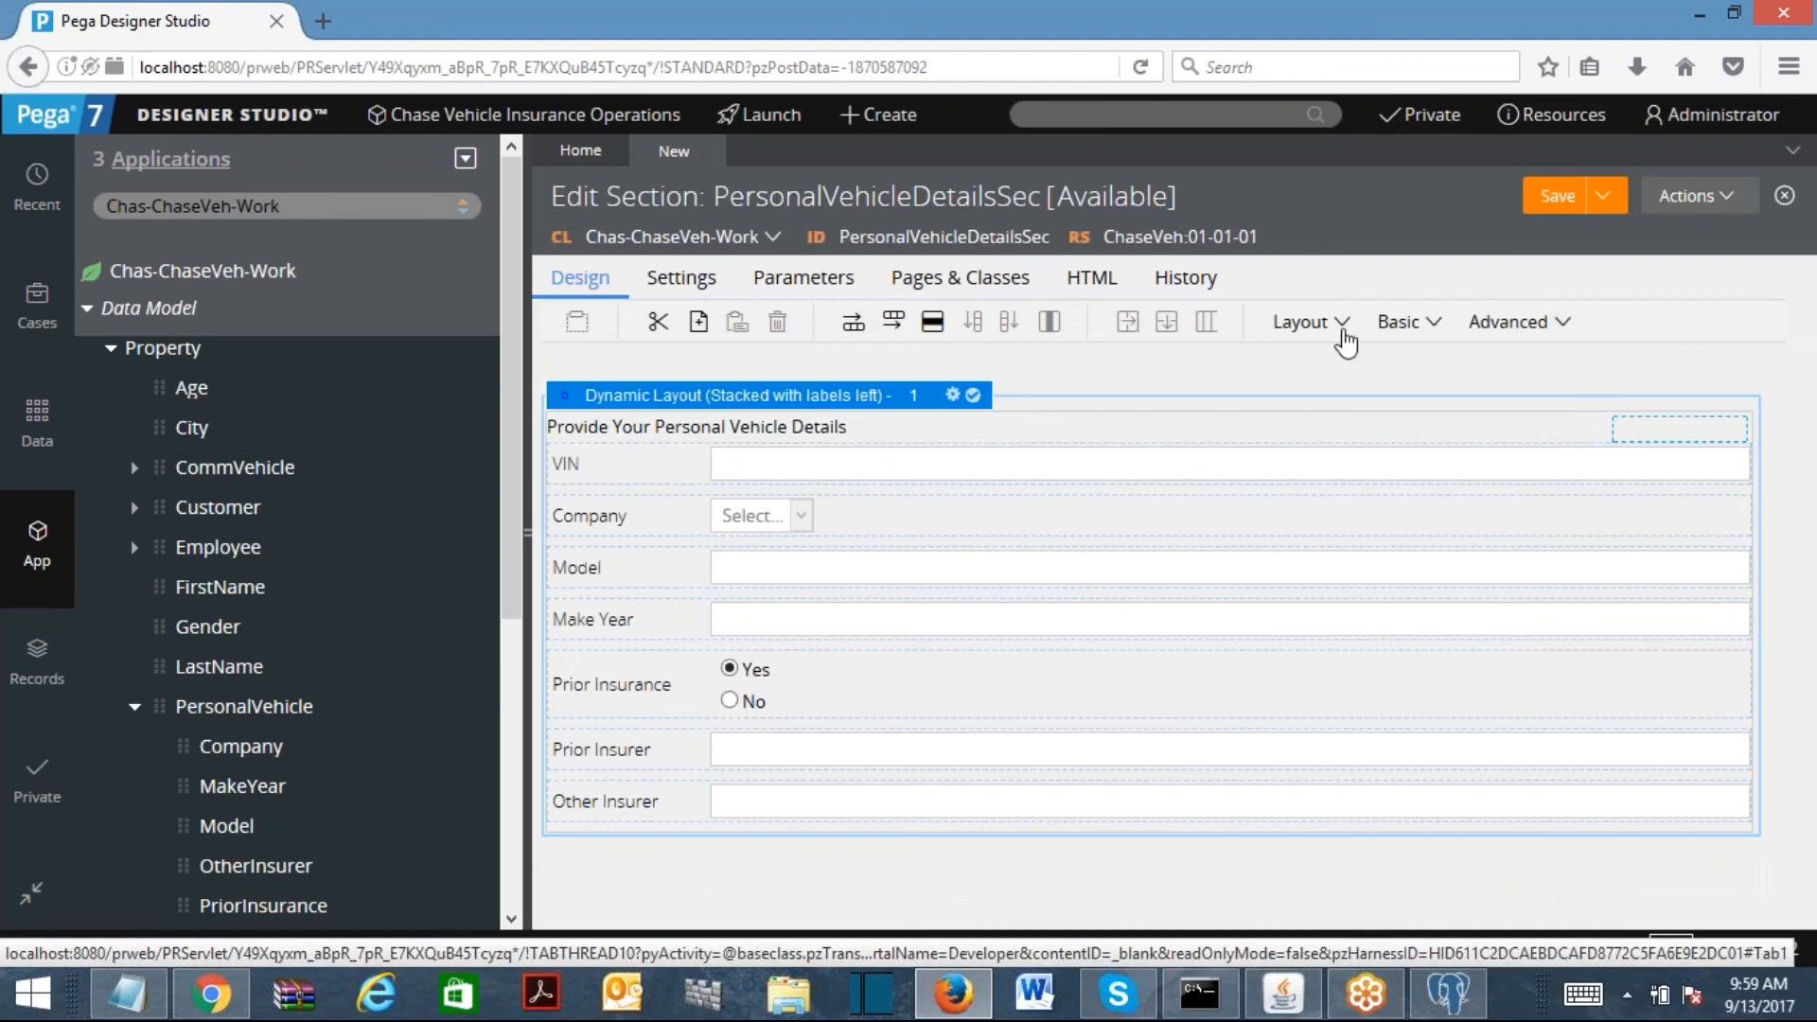
click(1341, 324)
drag(1377, 369, 1166, 396)
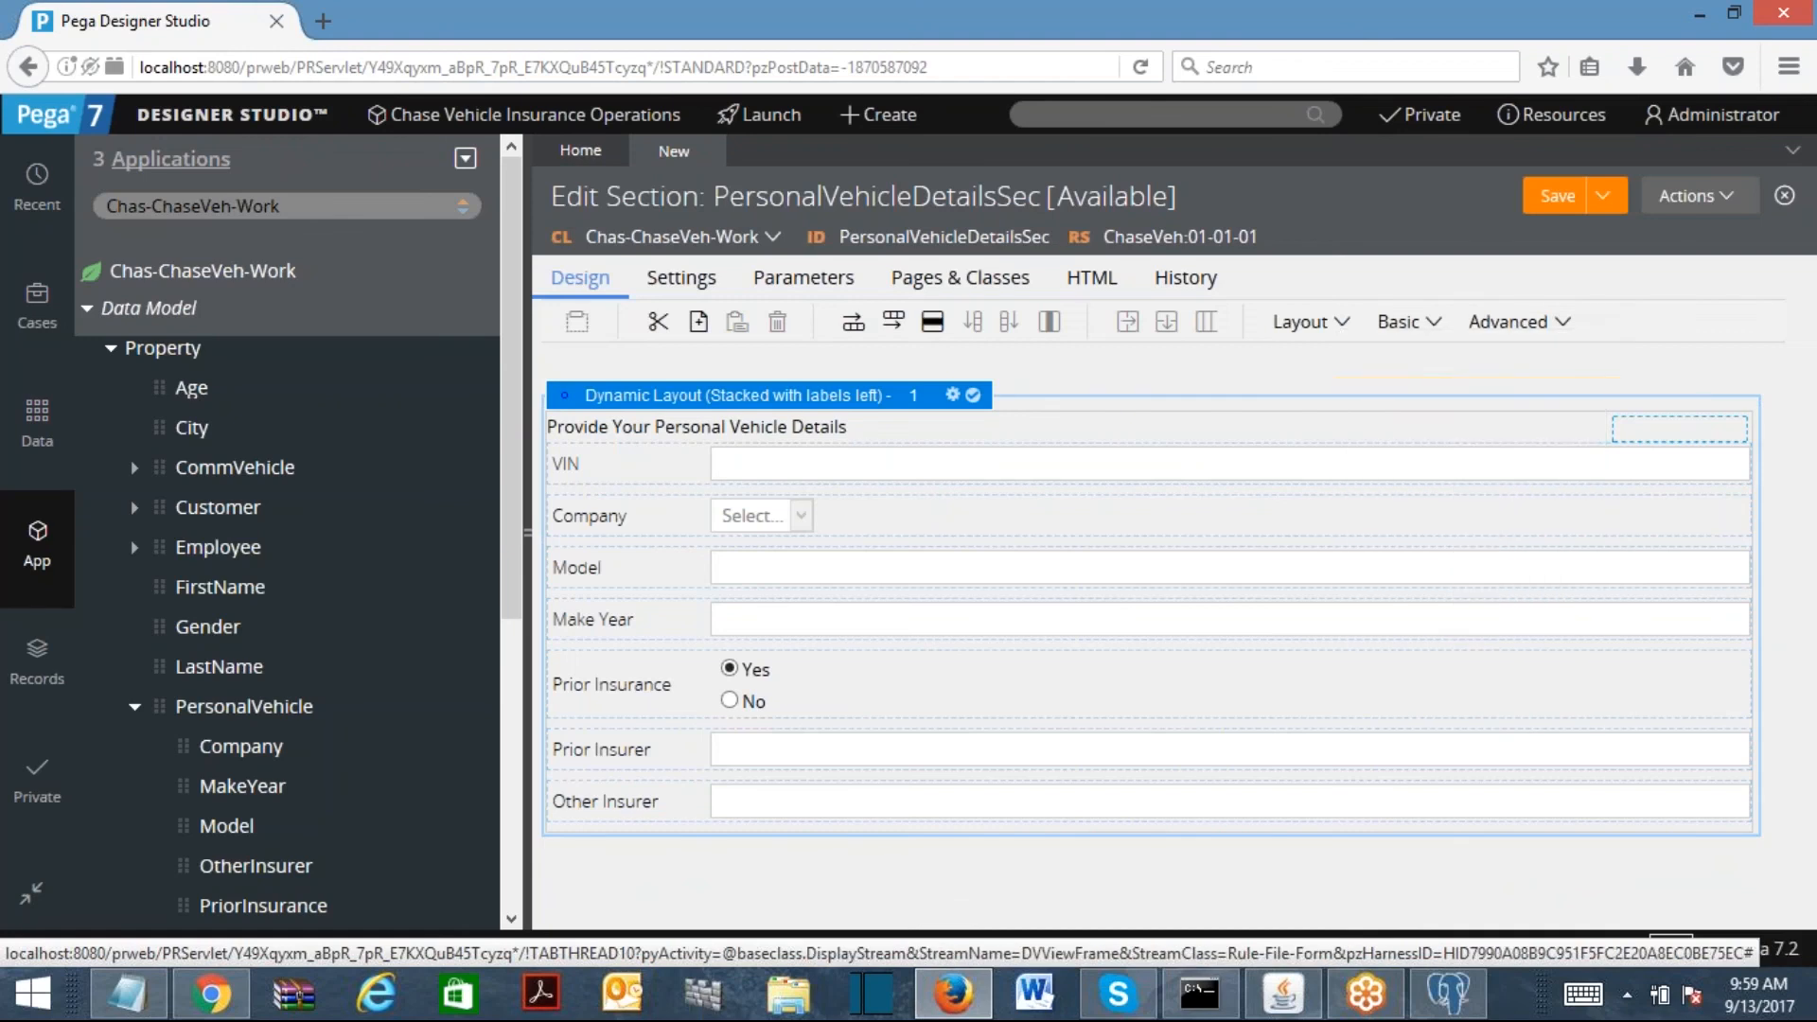
Step: Confirm the new layout, nest the stacked layout inside it, and format it Inline grid double
click(1550, 683)
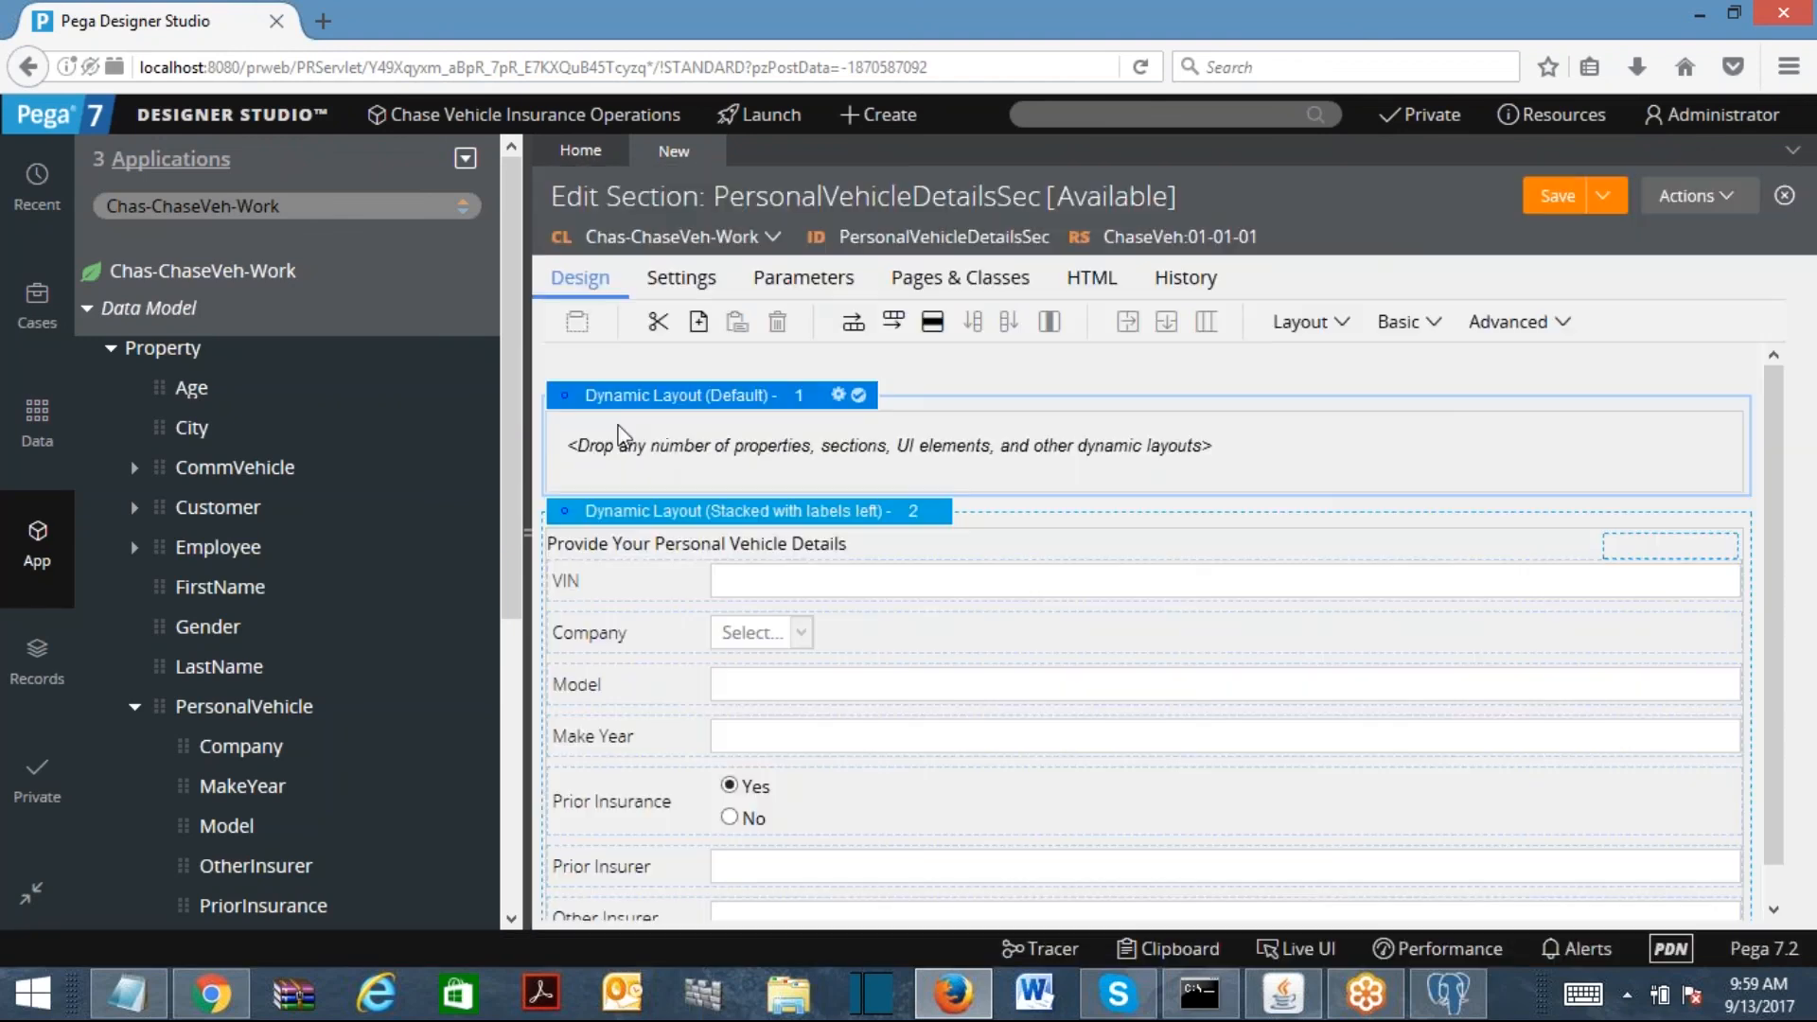
drag(565, 520, 596, 447)
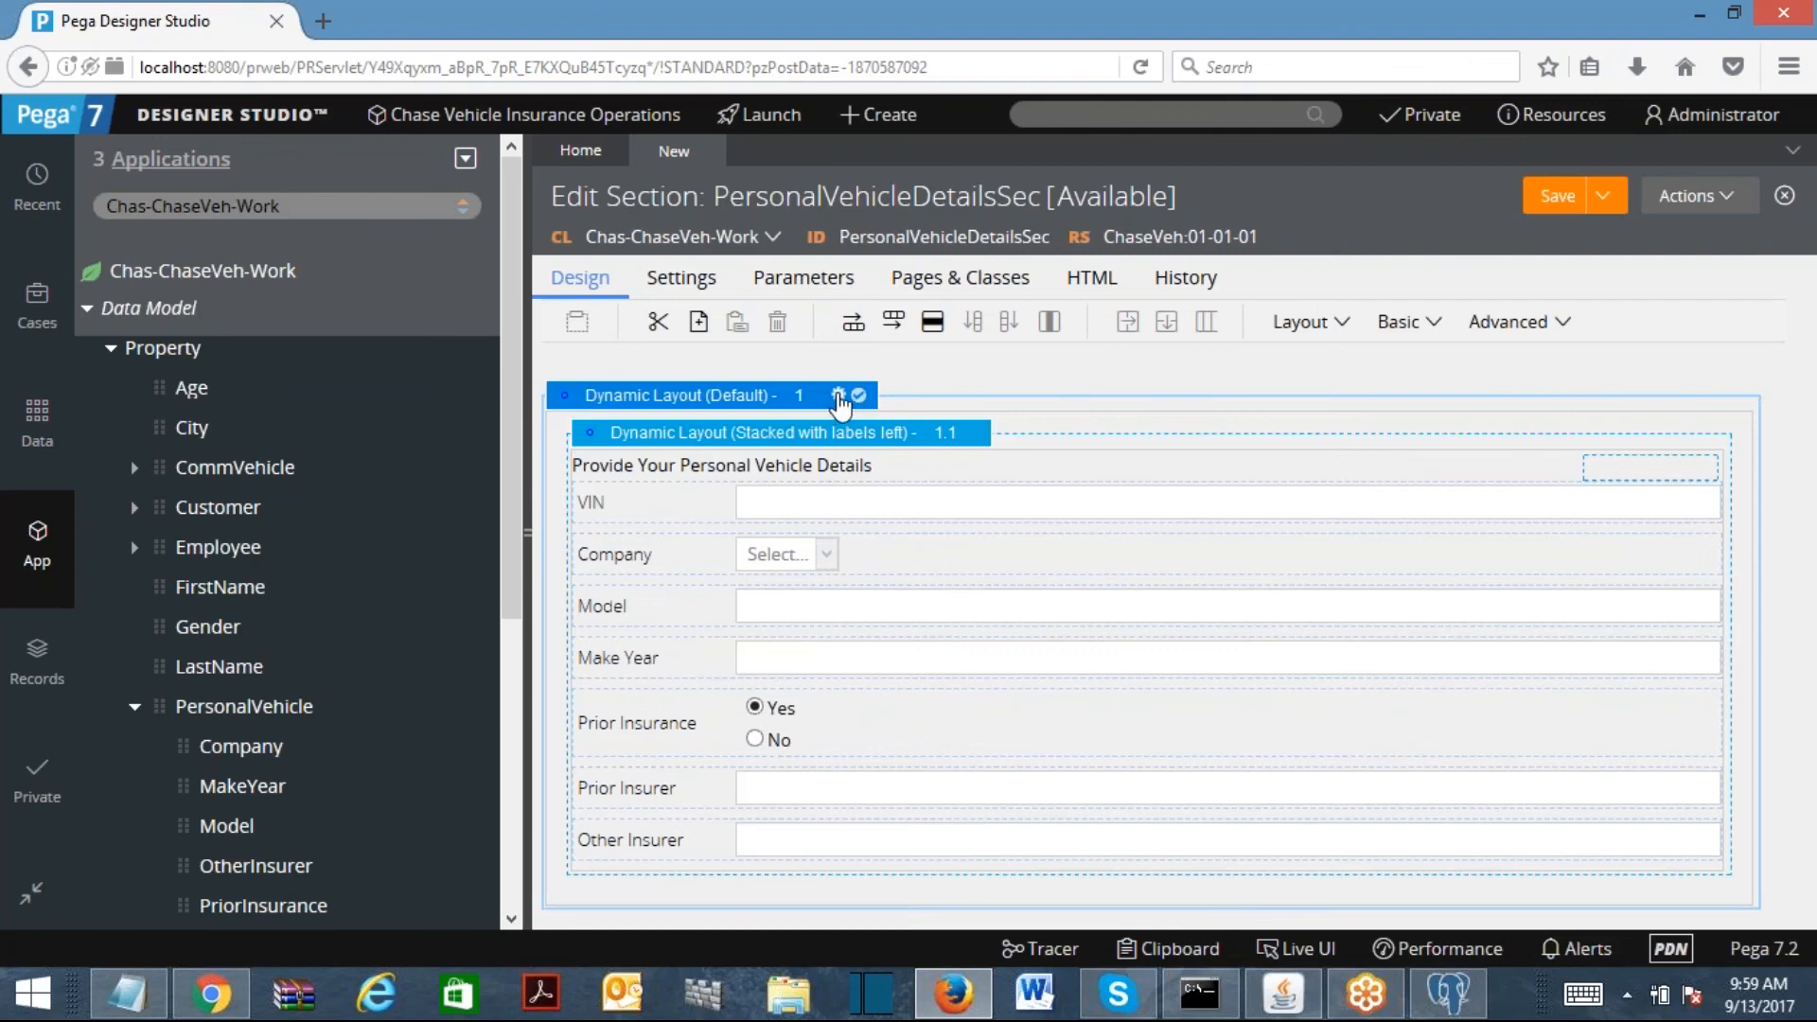
click(839, 395)
click(1098, 360)
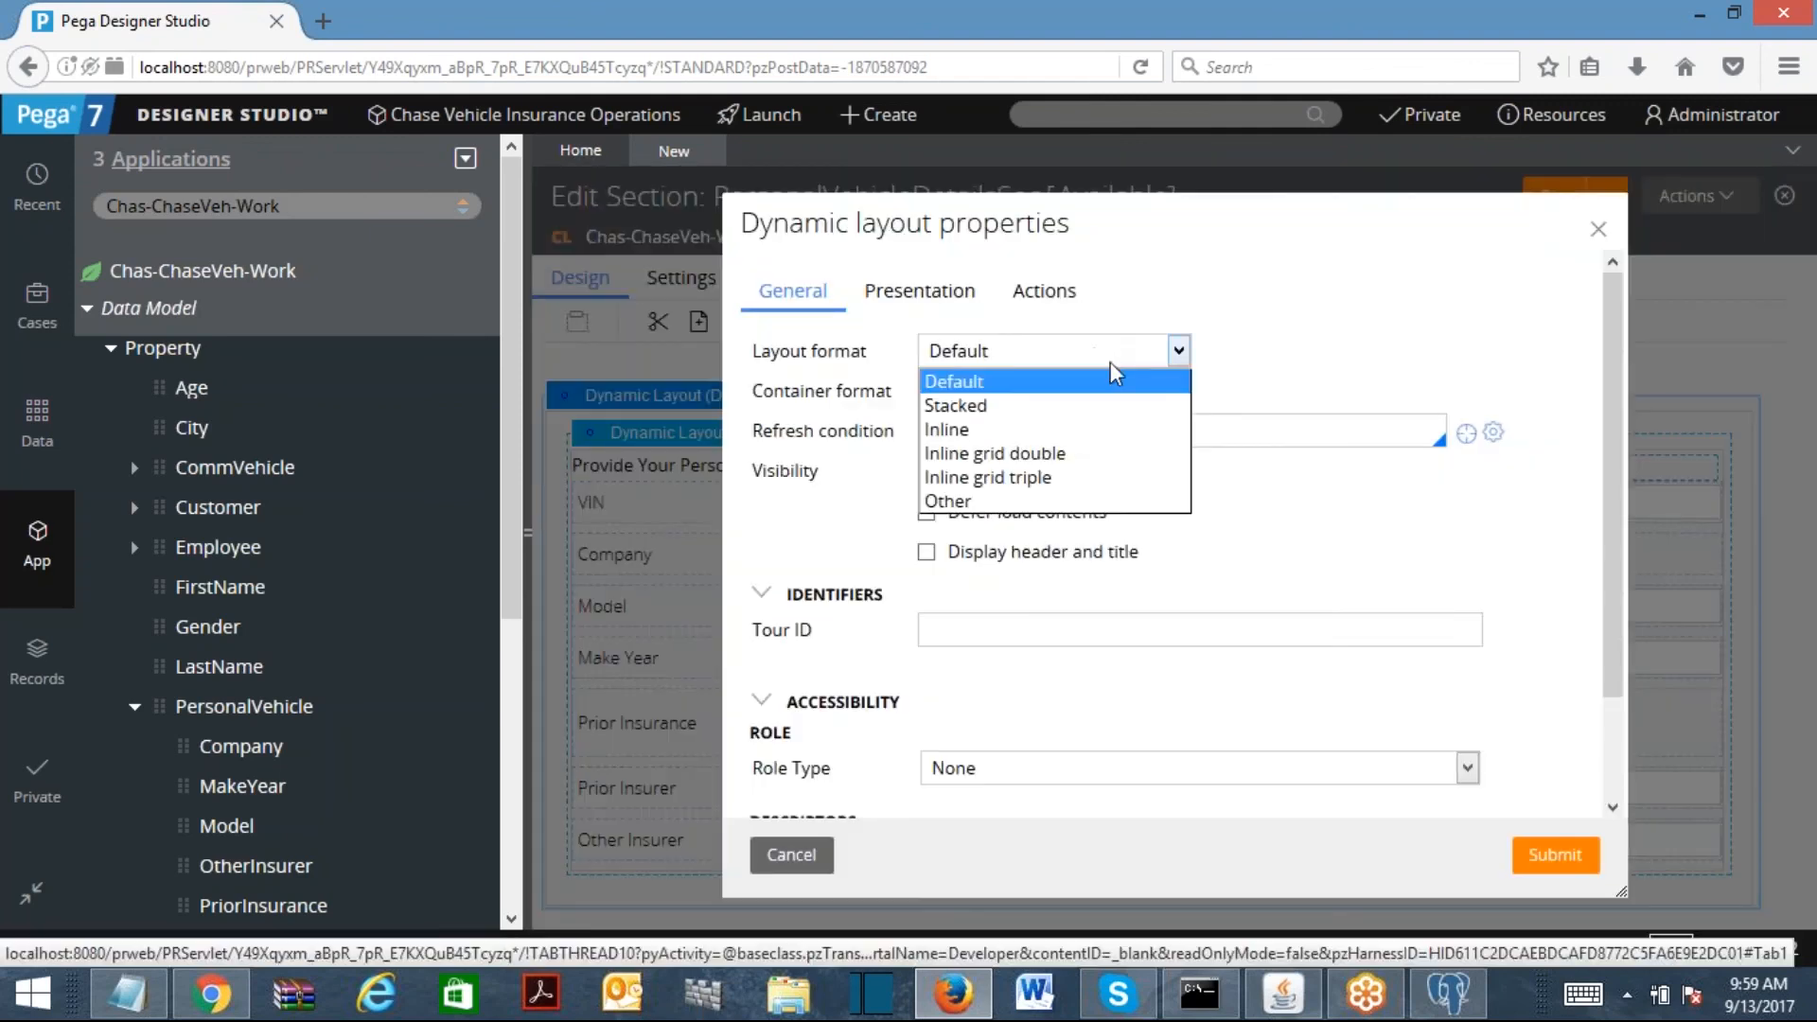
click(1041, 454)
click(1561, 857)
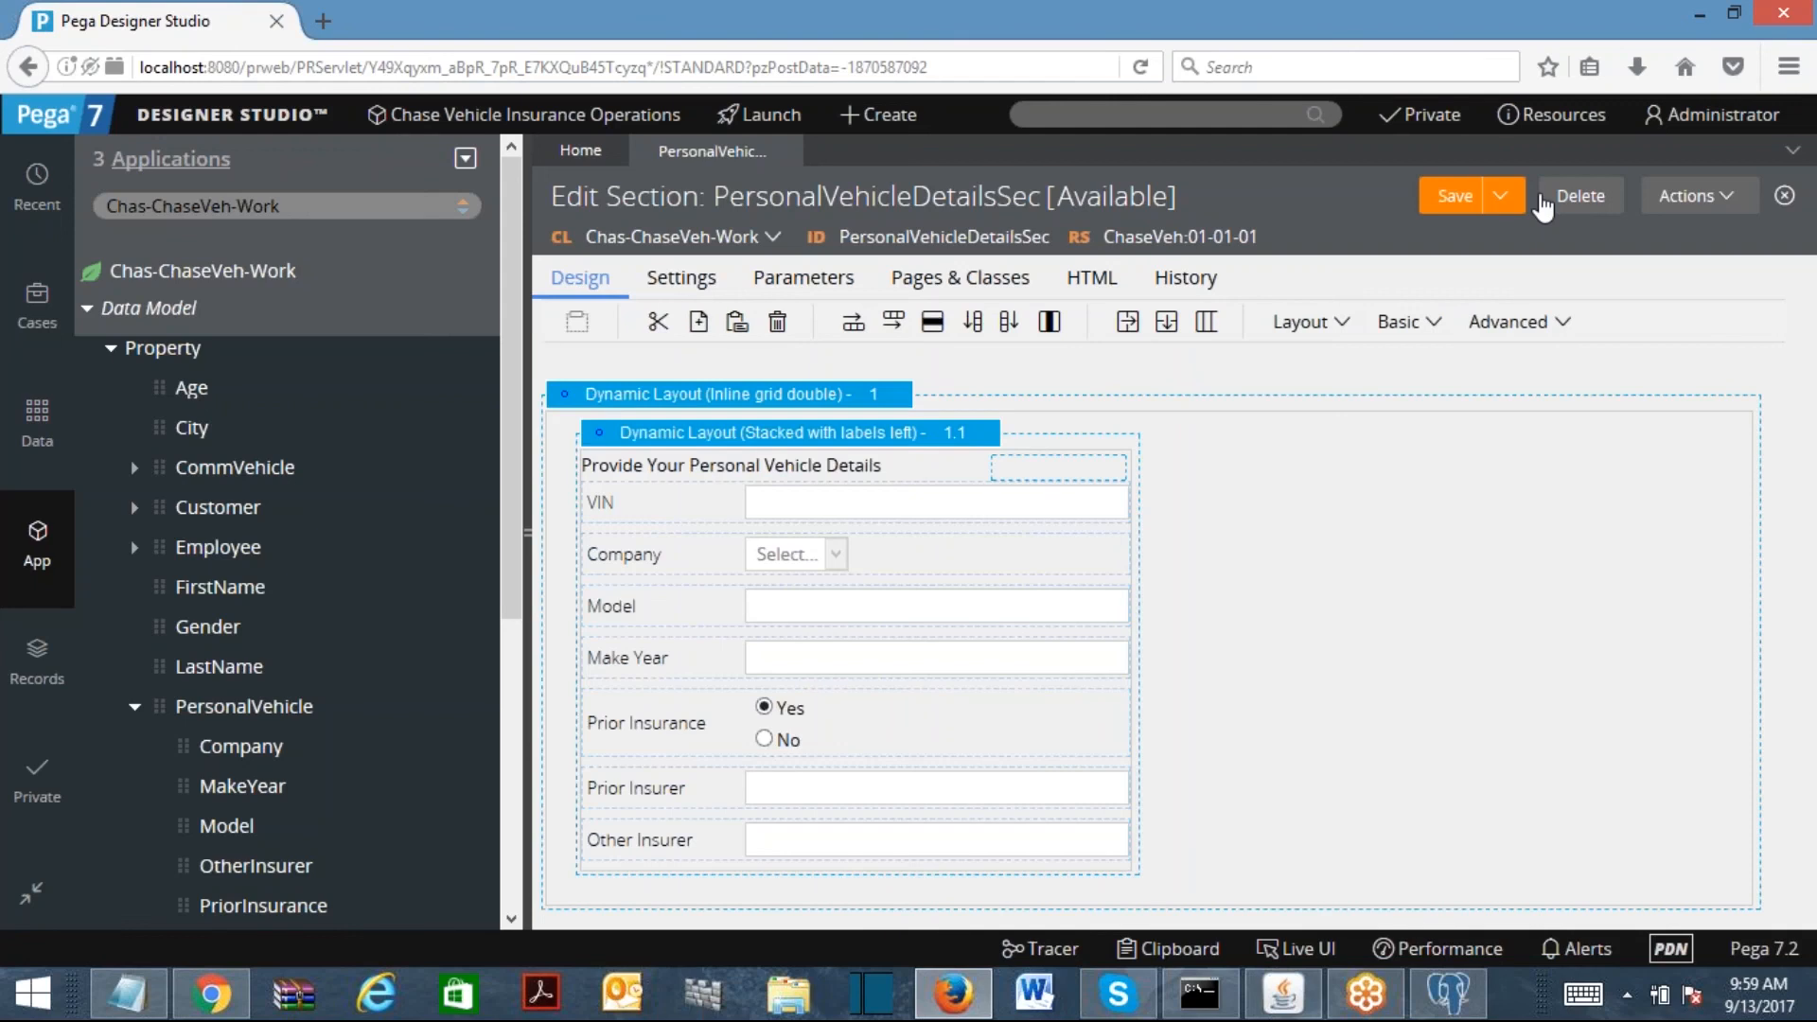
Step: Save the section, review the Prior Insurer, Prior Insurance and Other Insurer rows, then save again
click(1462, 201)
click(1463, 207)
click(774, 788)
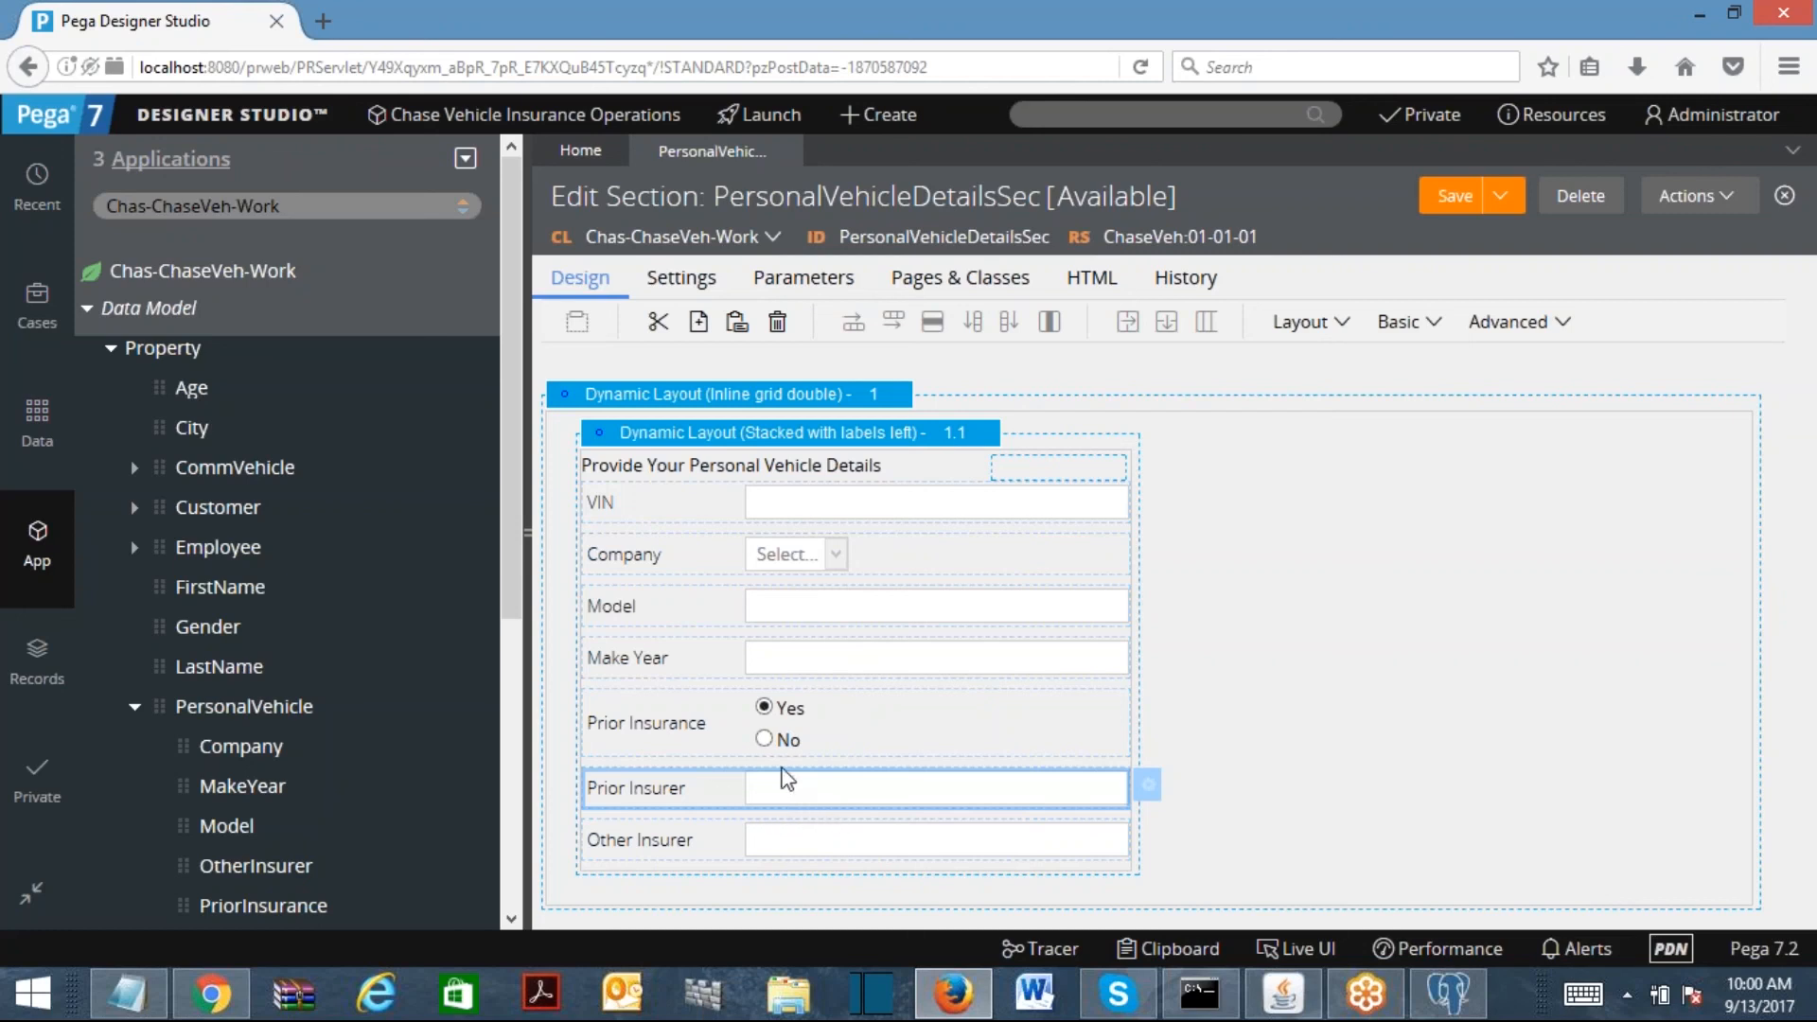
click(774, 746)
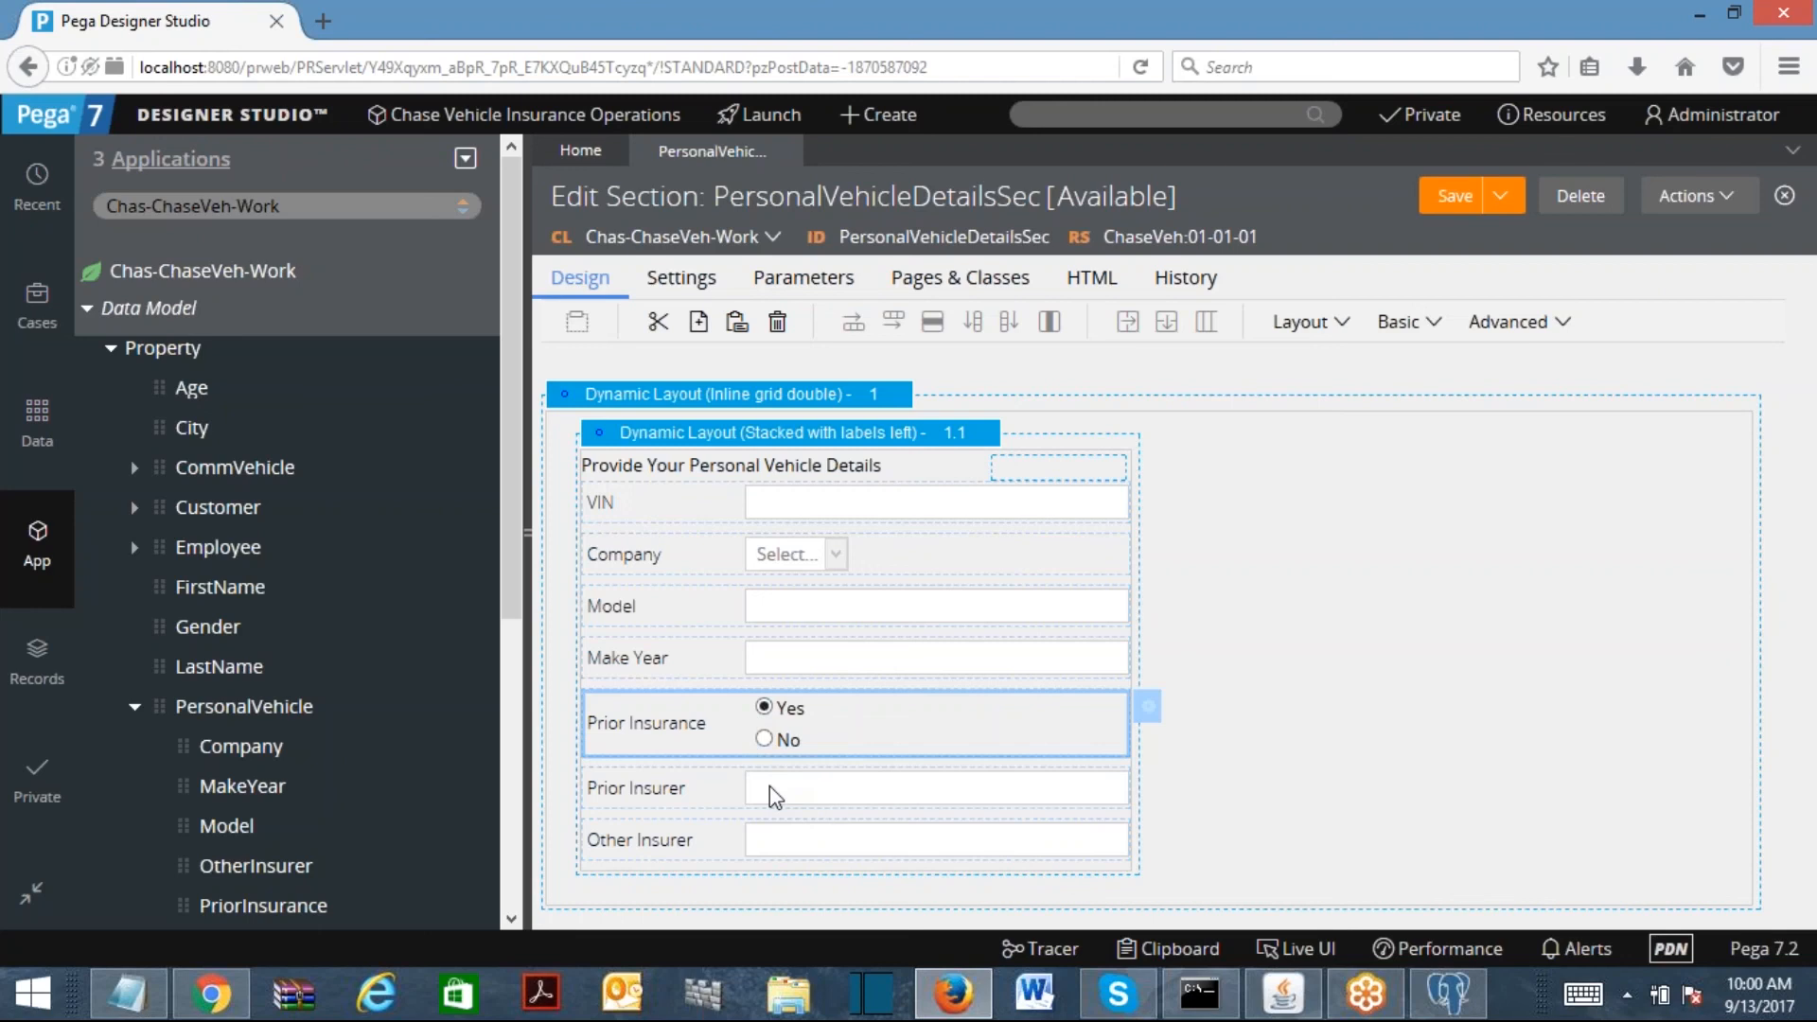
click(818, 789)
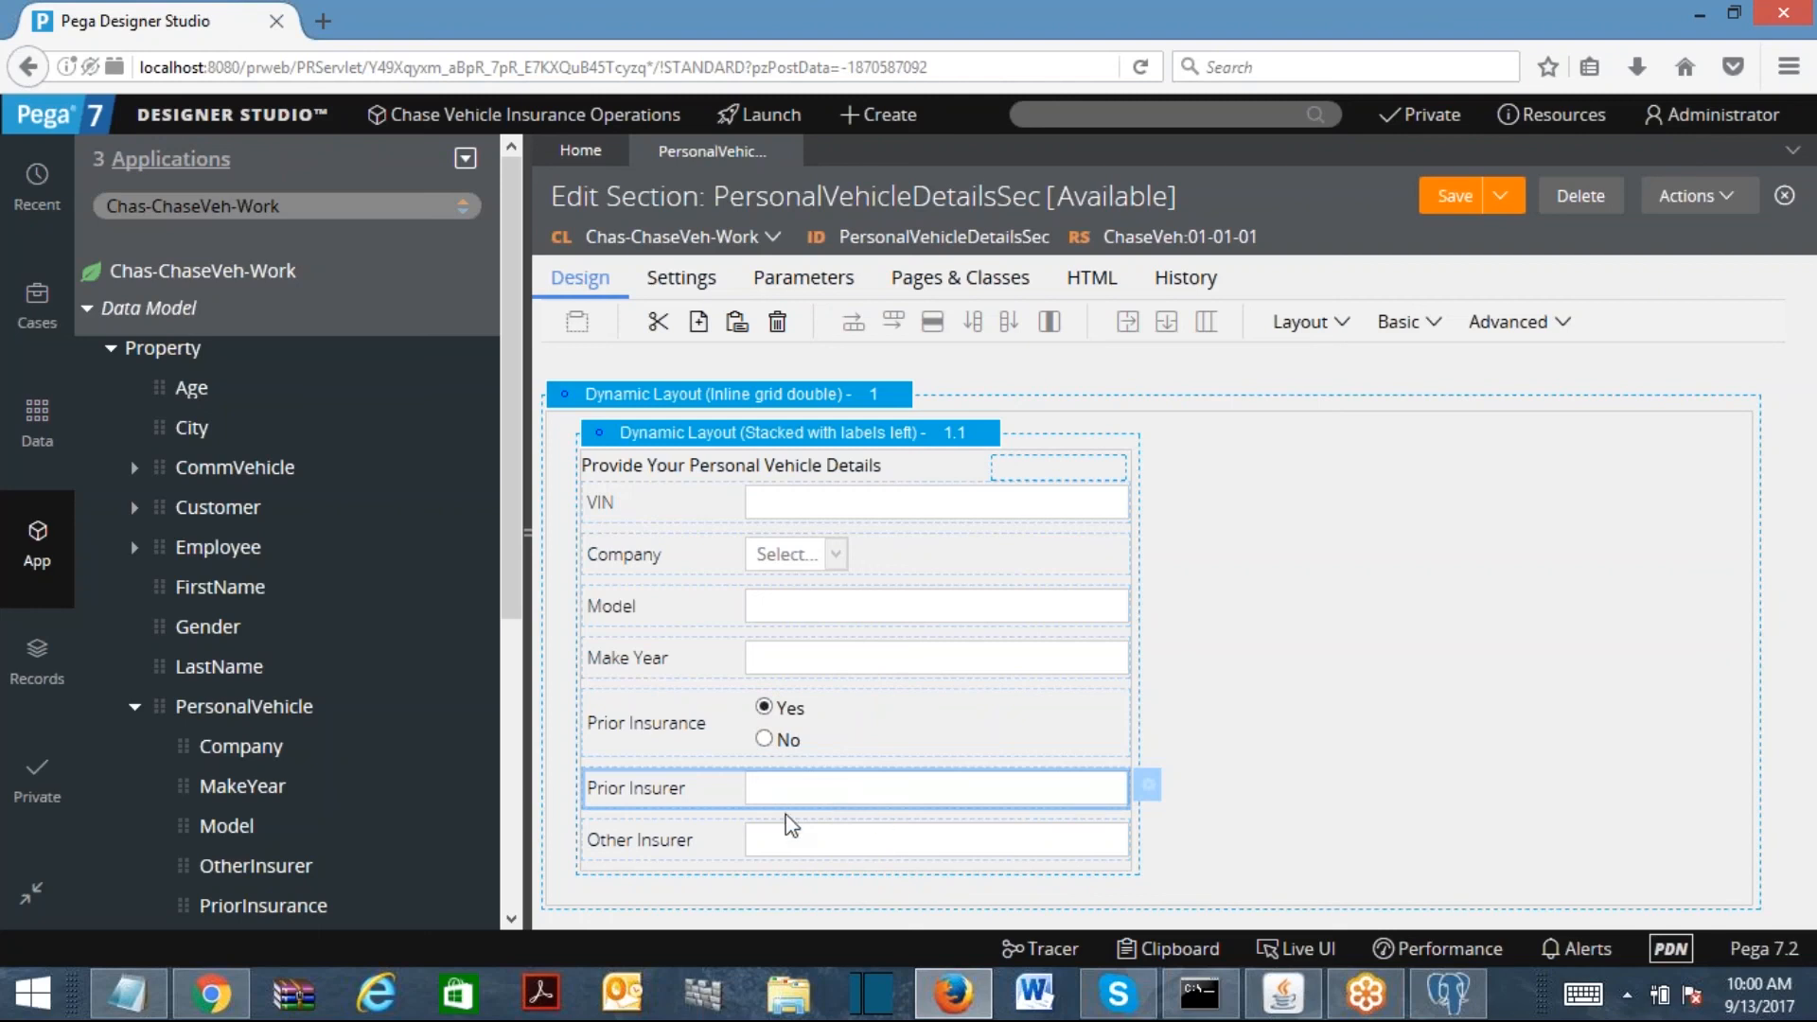
click(780, 852)
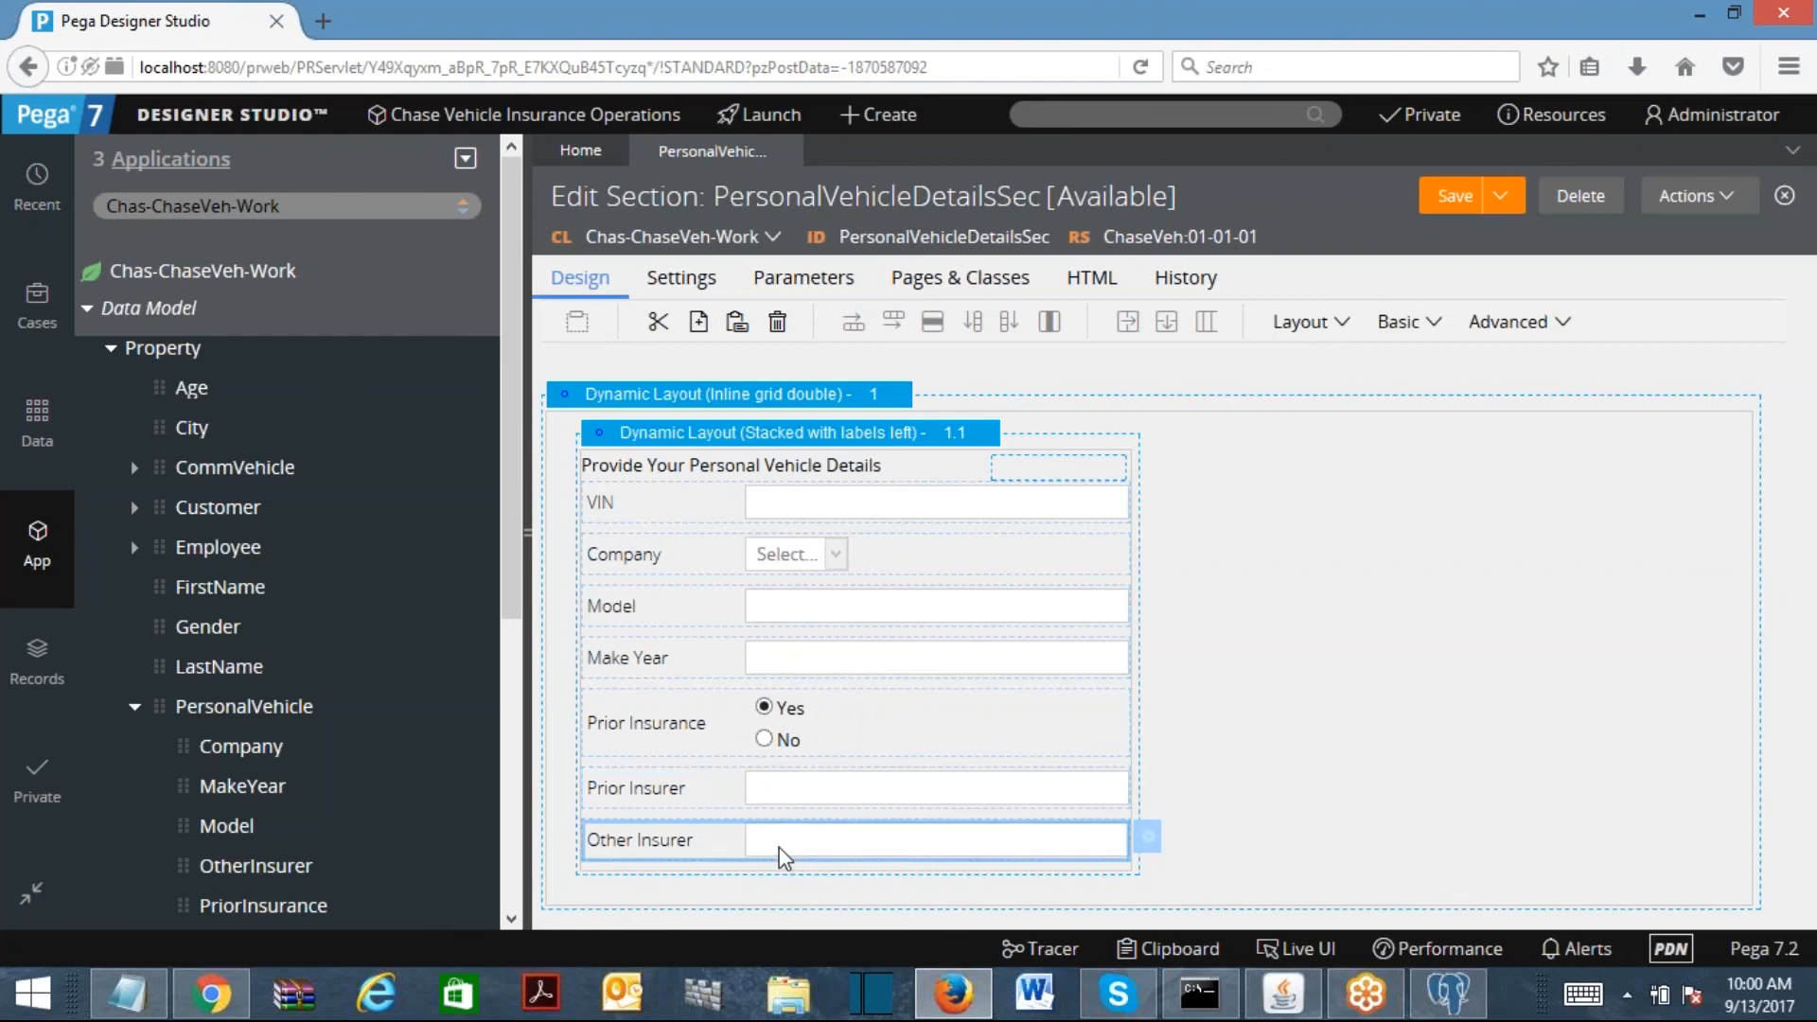
click(1455, 195)
Step: Inspect the Model field's cell properties and control types, closing without changes
click(869, 610)
double_click(869, 609)
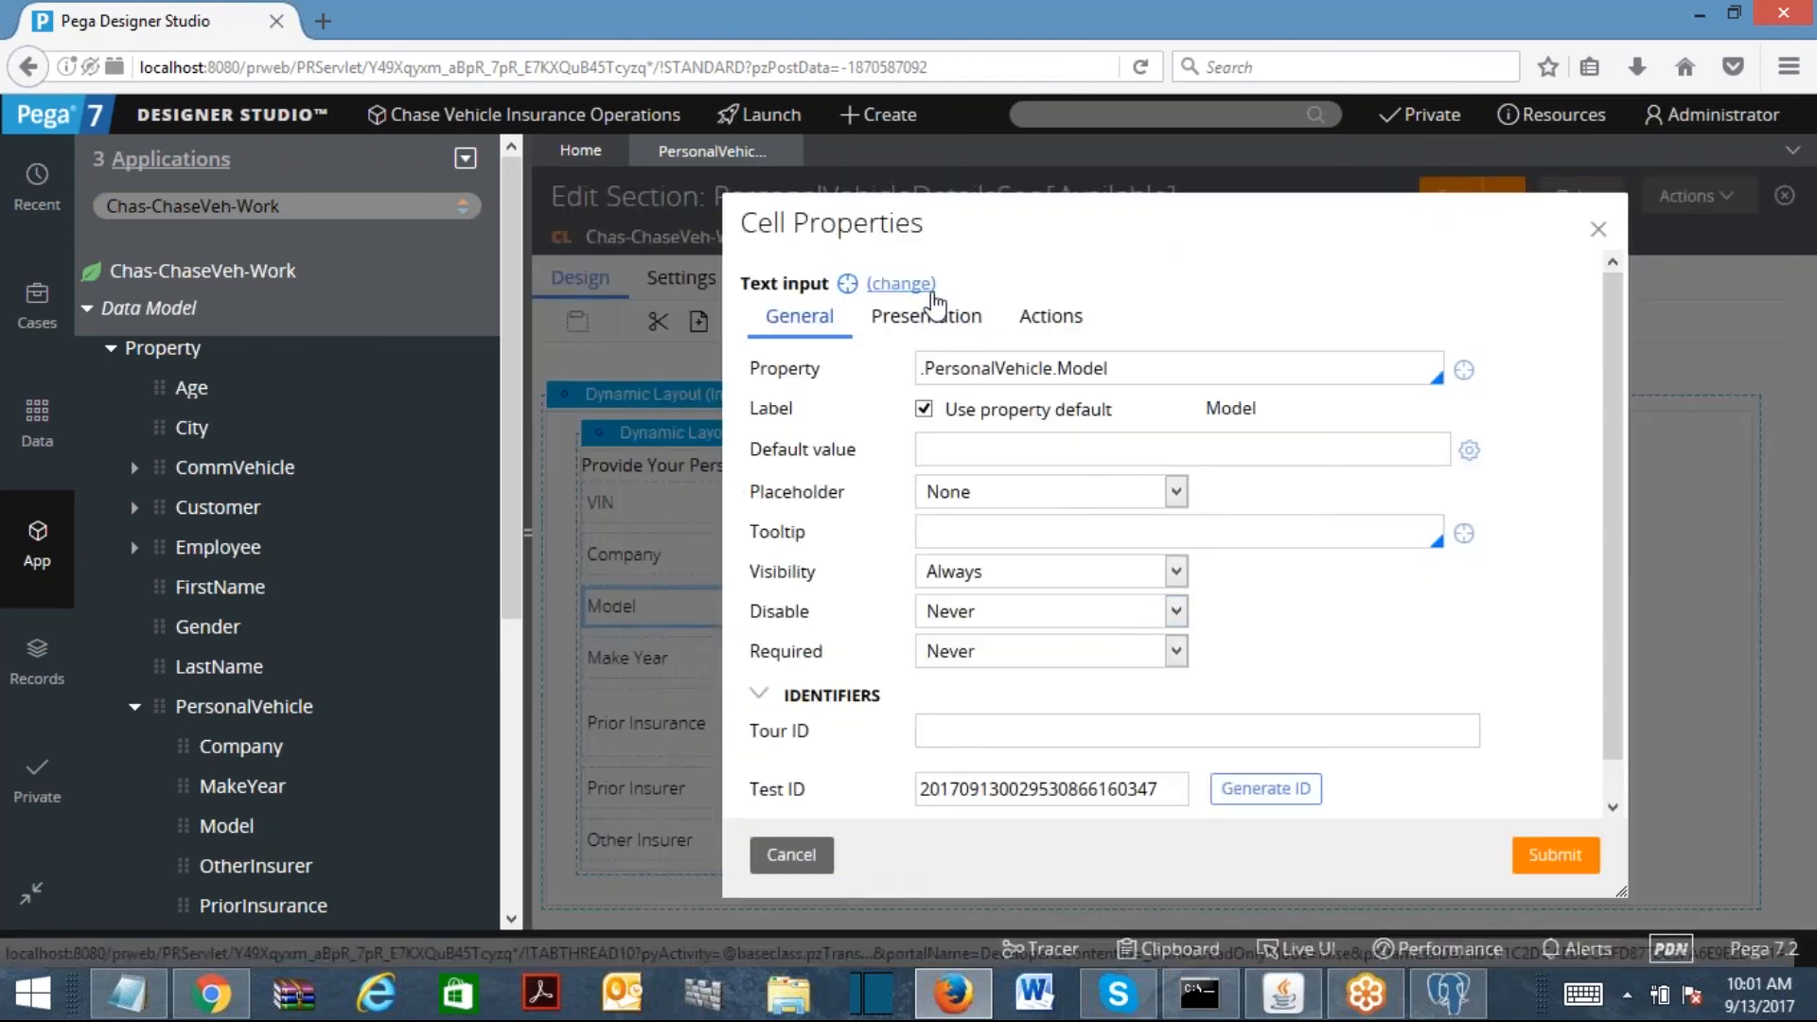
click(903, 283)
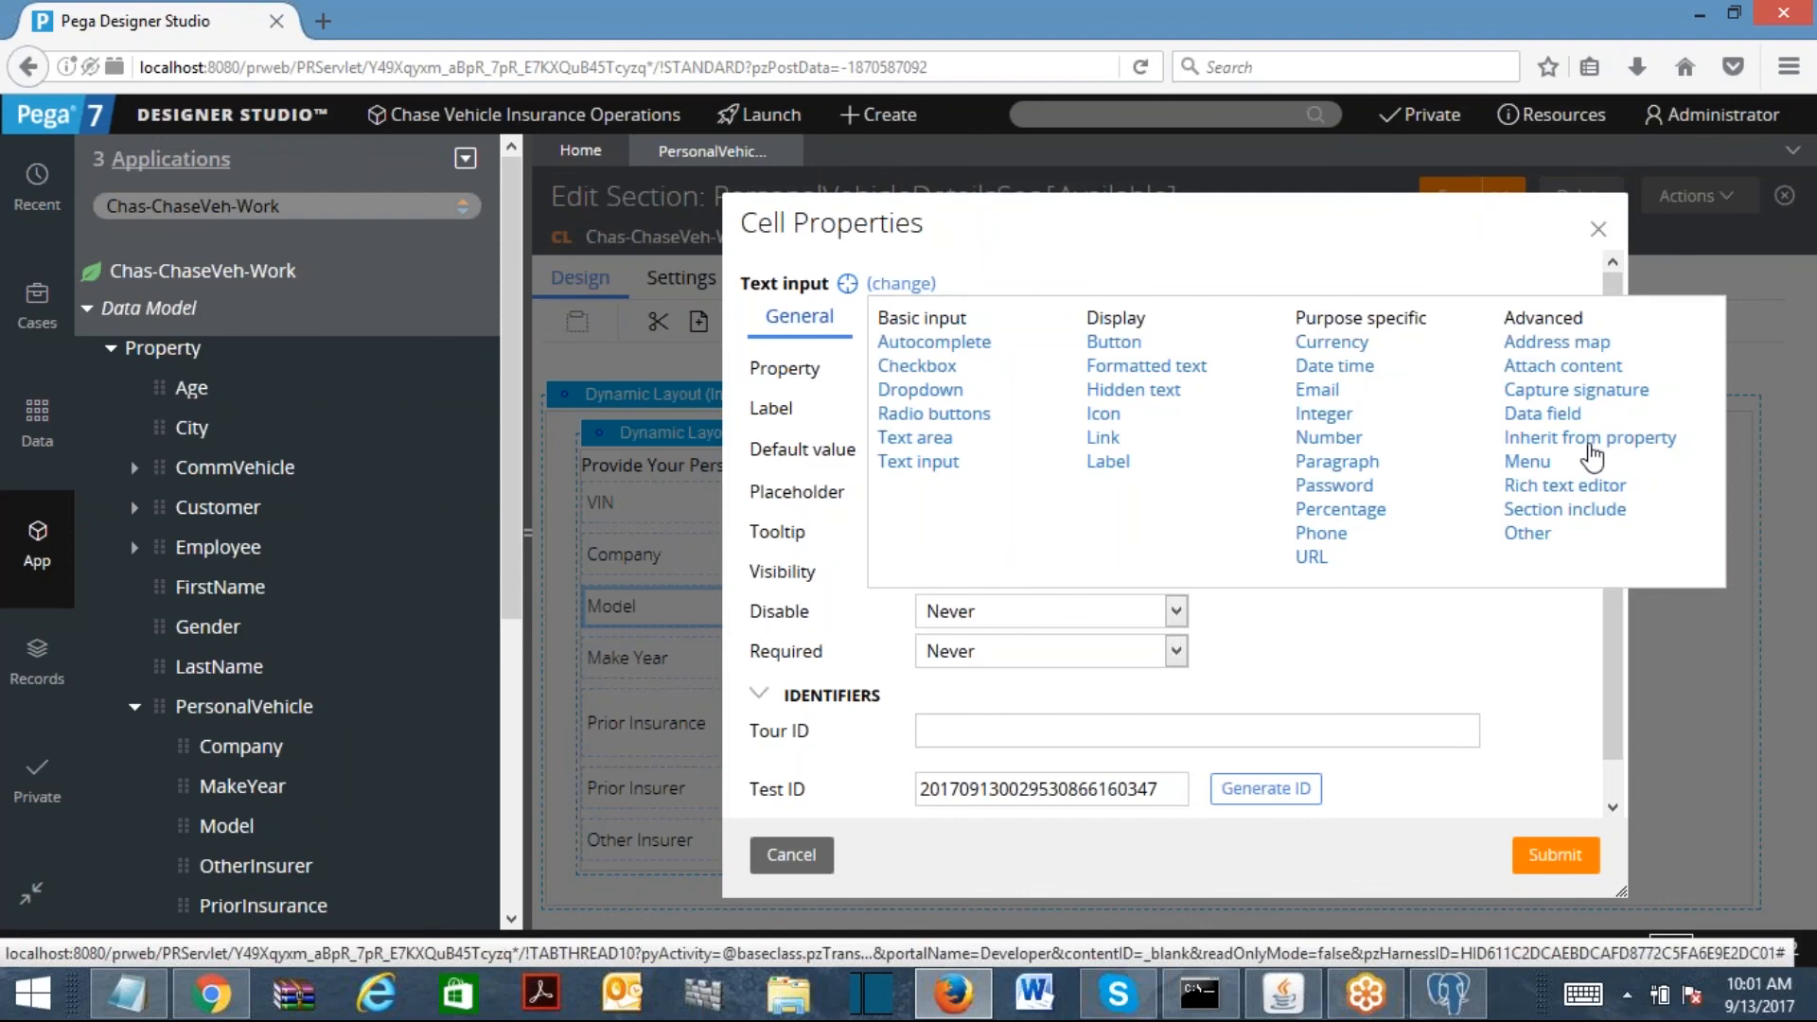
click(1254, 235)
click(1601, 233)
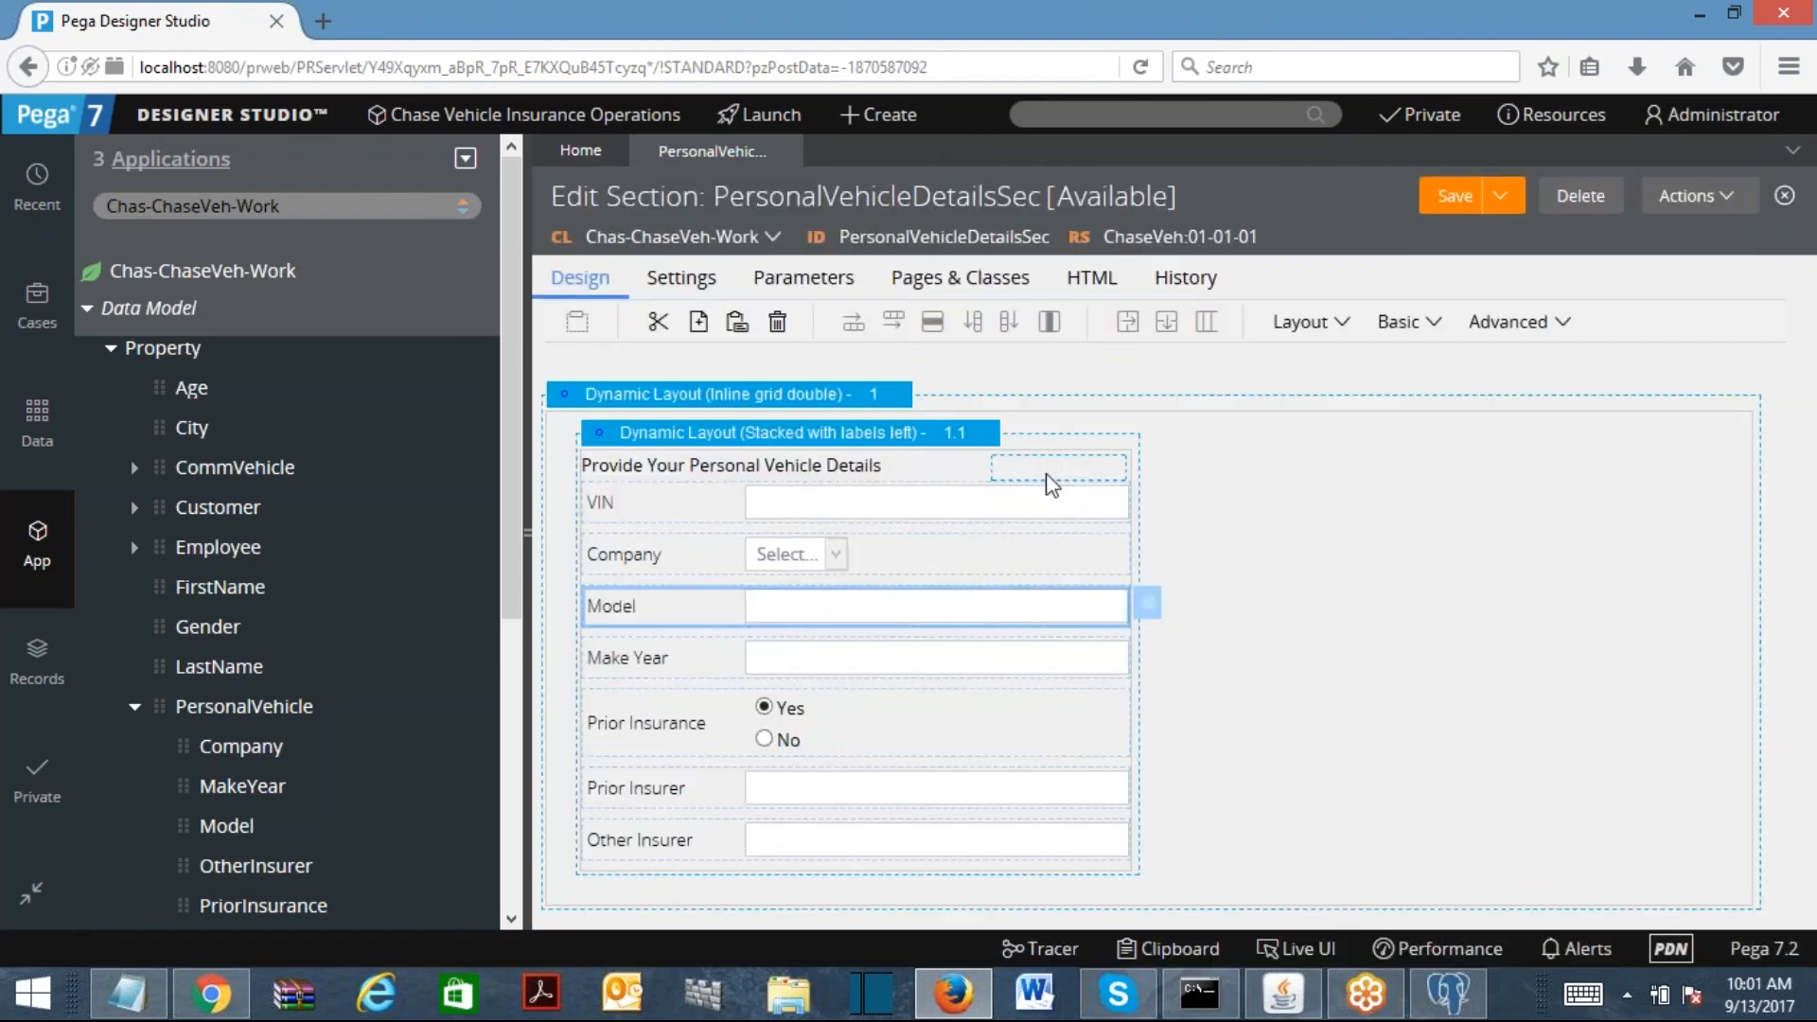
Step: Set the VIN cell's Required option to Always and submit
click(825, 513)
double_click(825, 513)
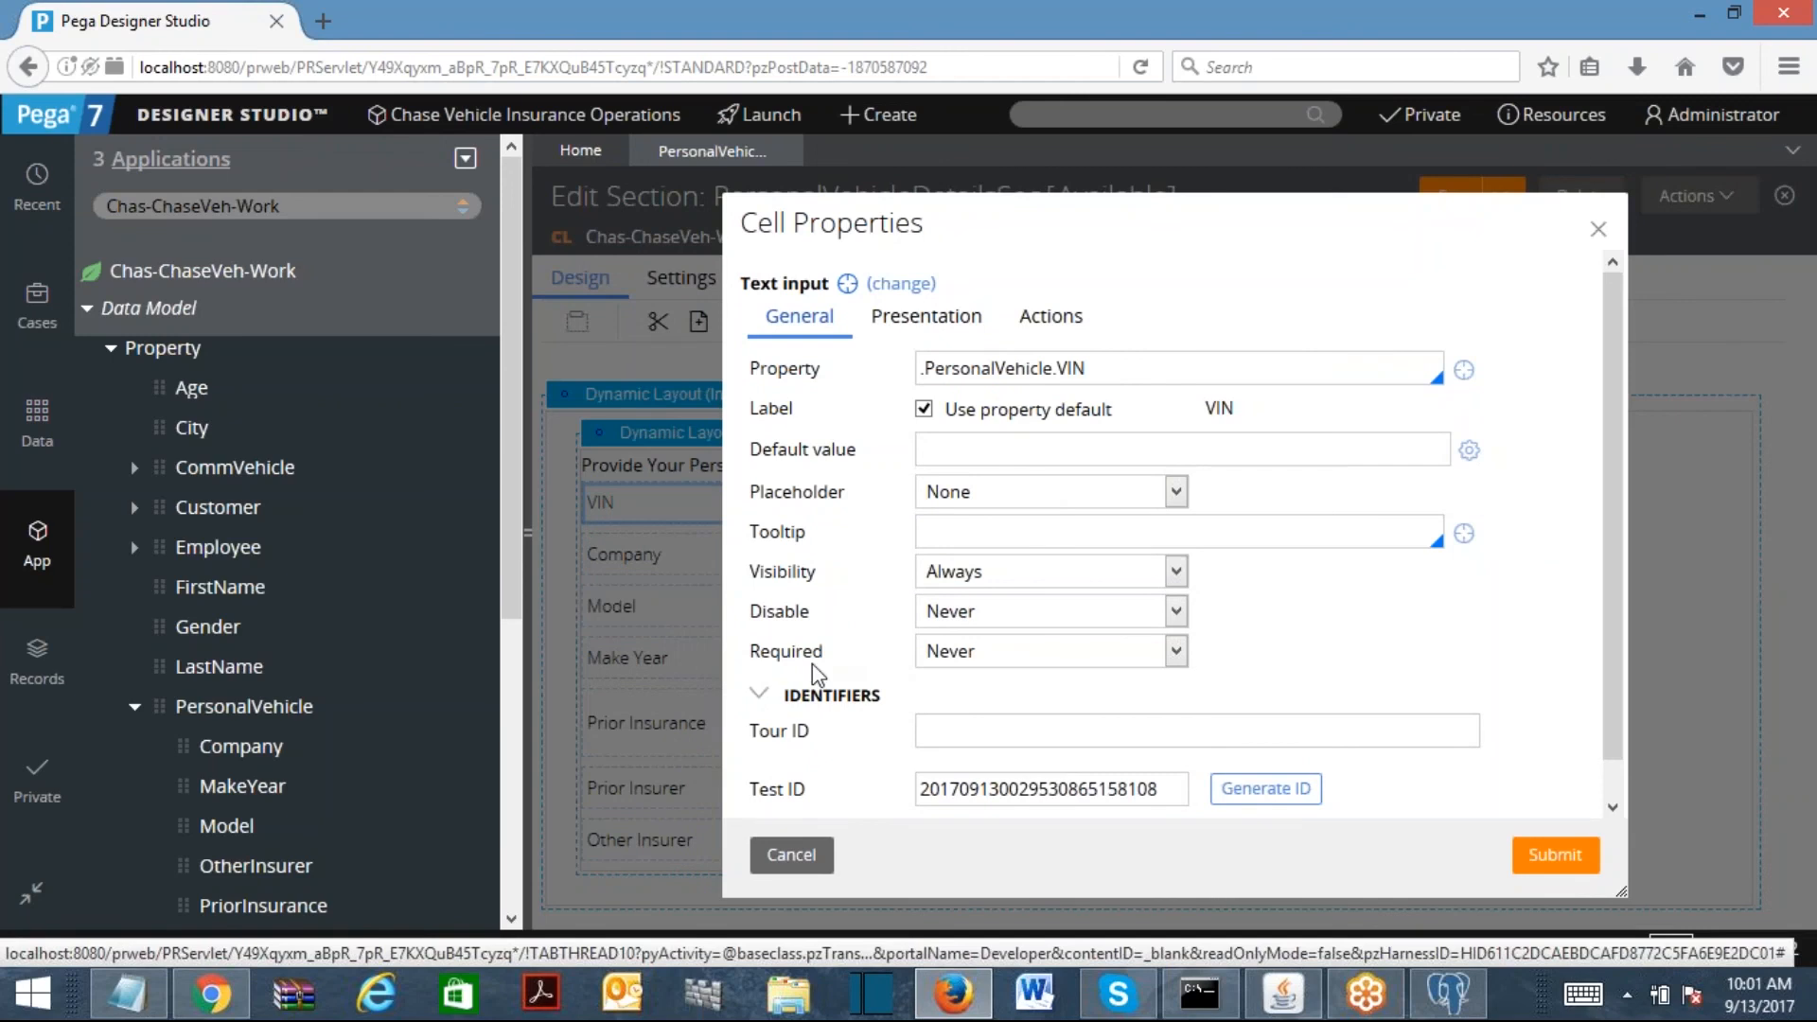
click(1005, 651)
click(1022, 702)
click(1555, 866)
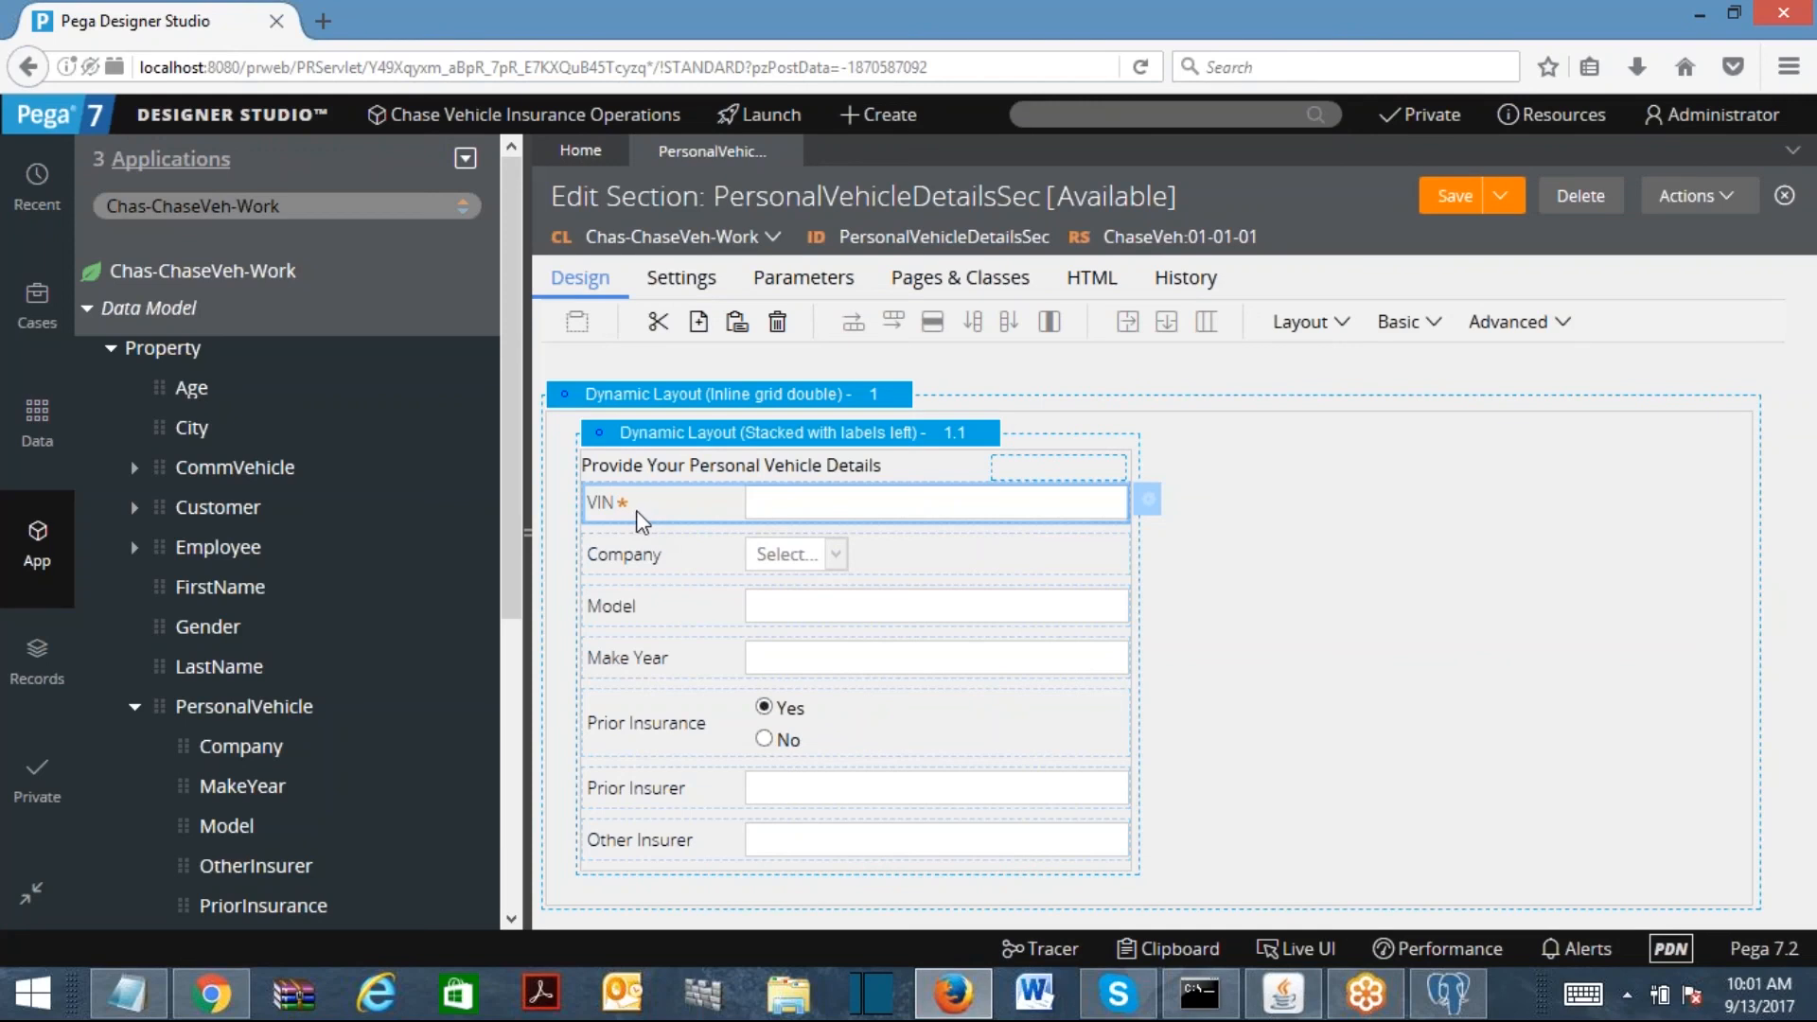
double_click(809, 520)
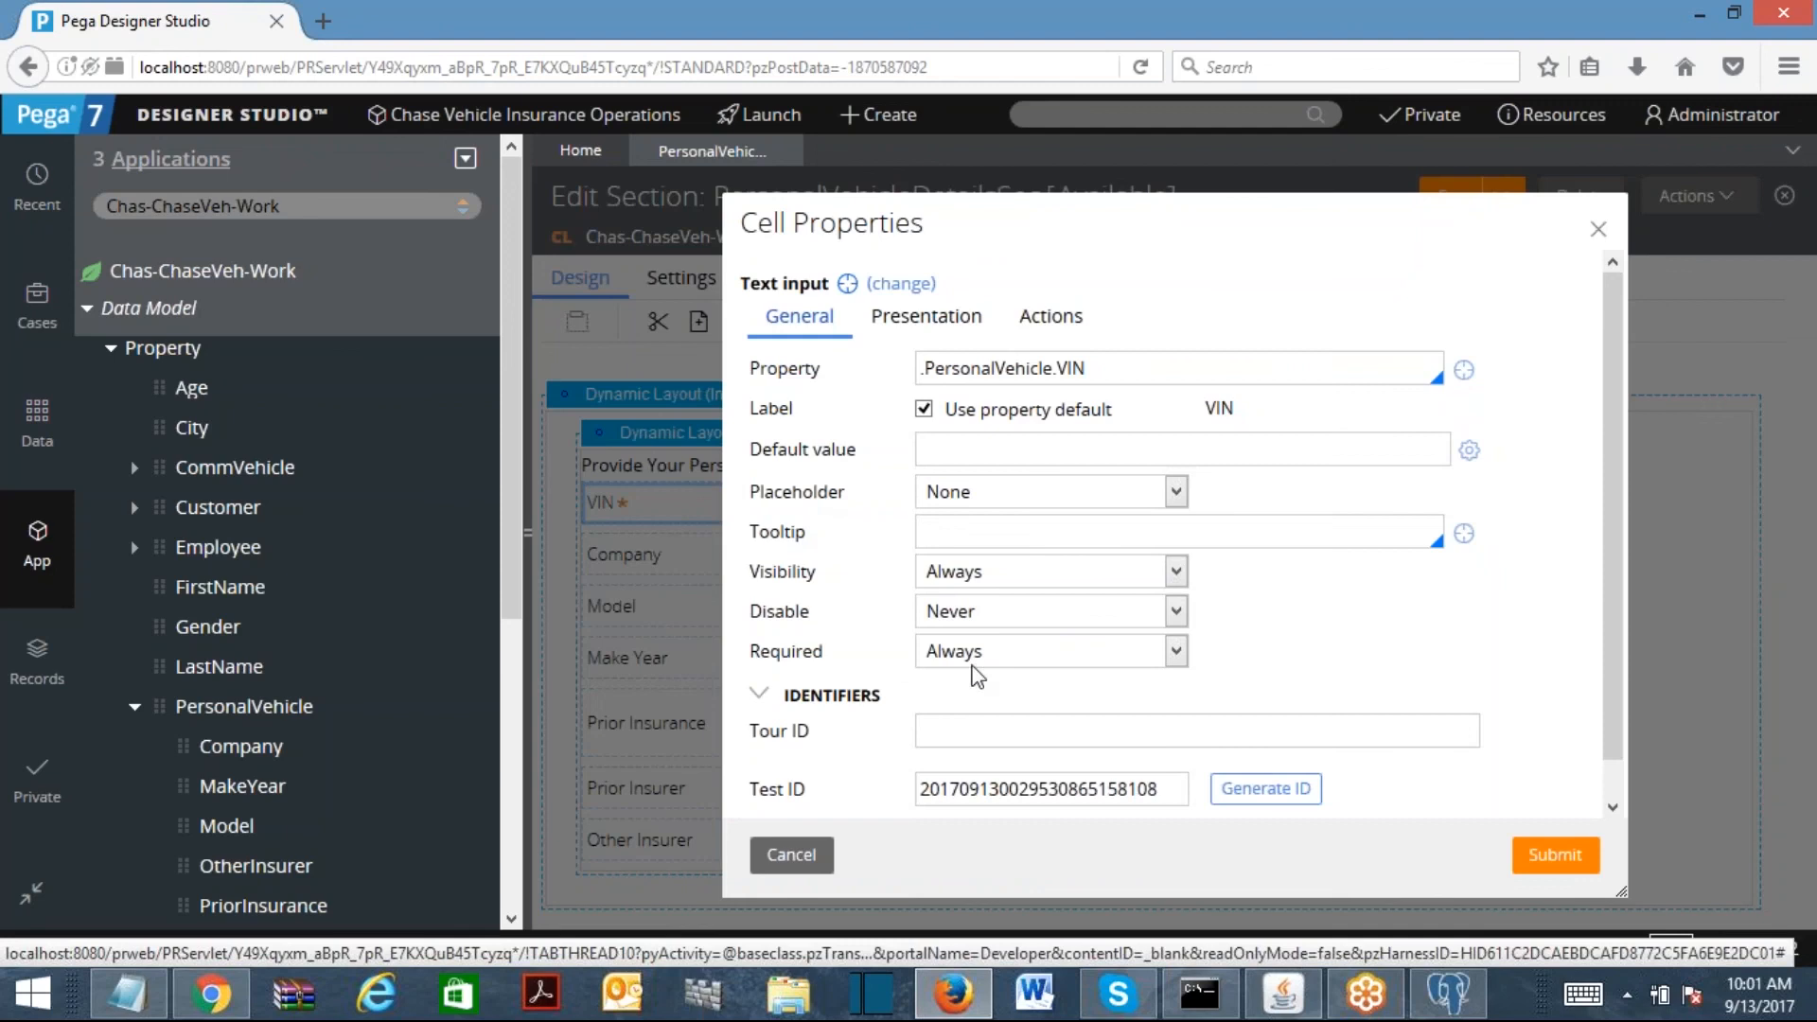
click(944, 619)
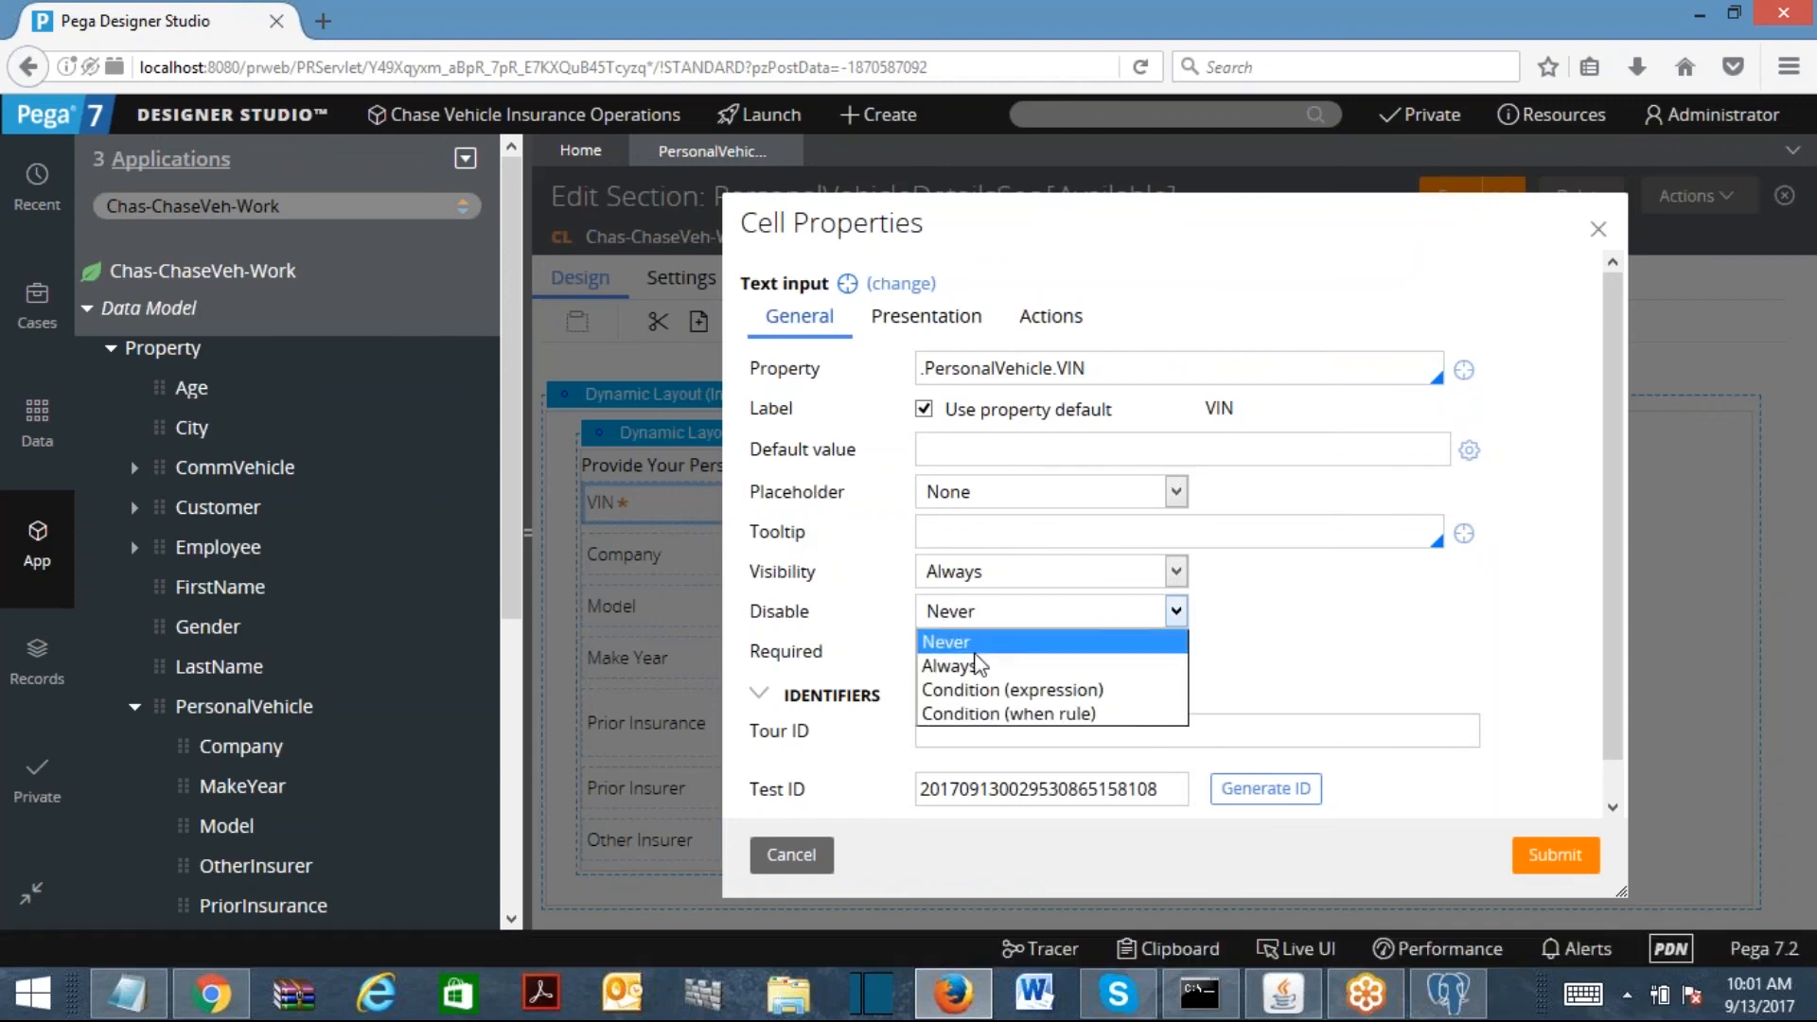
click(1327, 676)
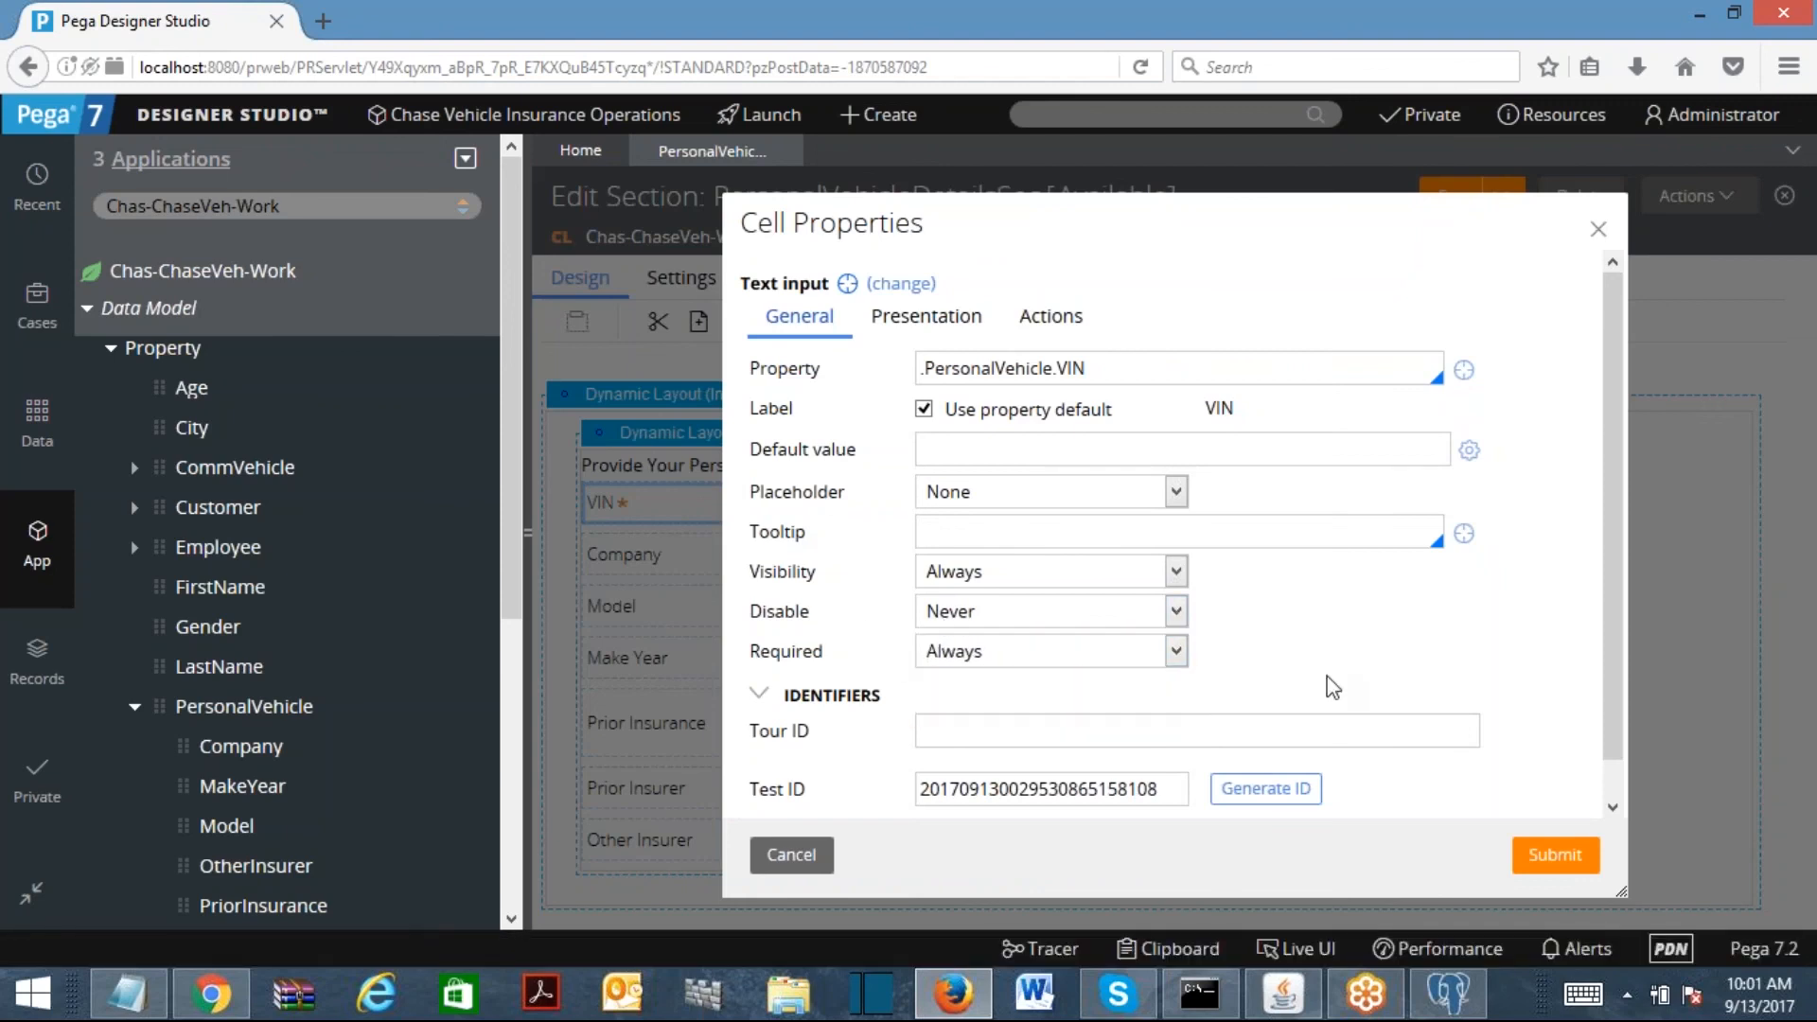
click(947, 320)
click(963, 368)
click(1293, 401)
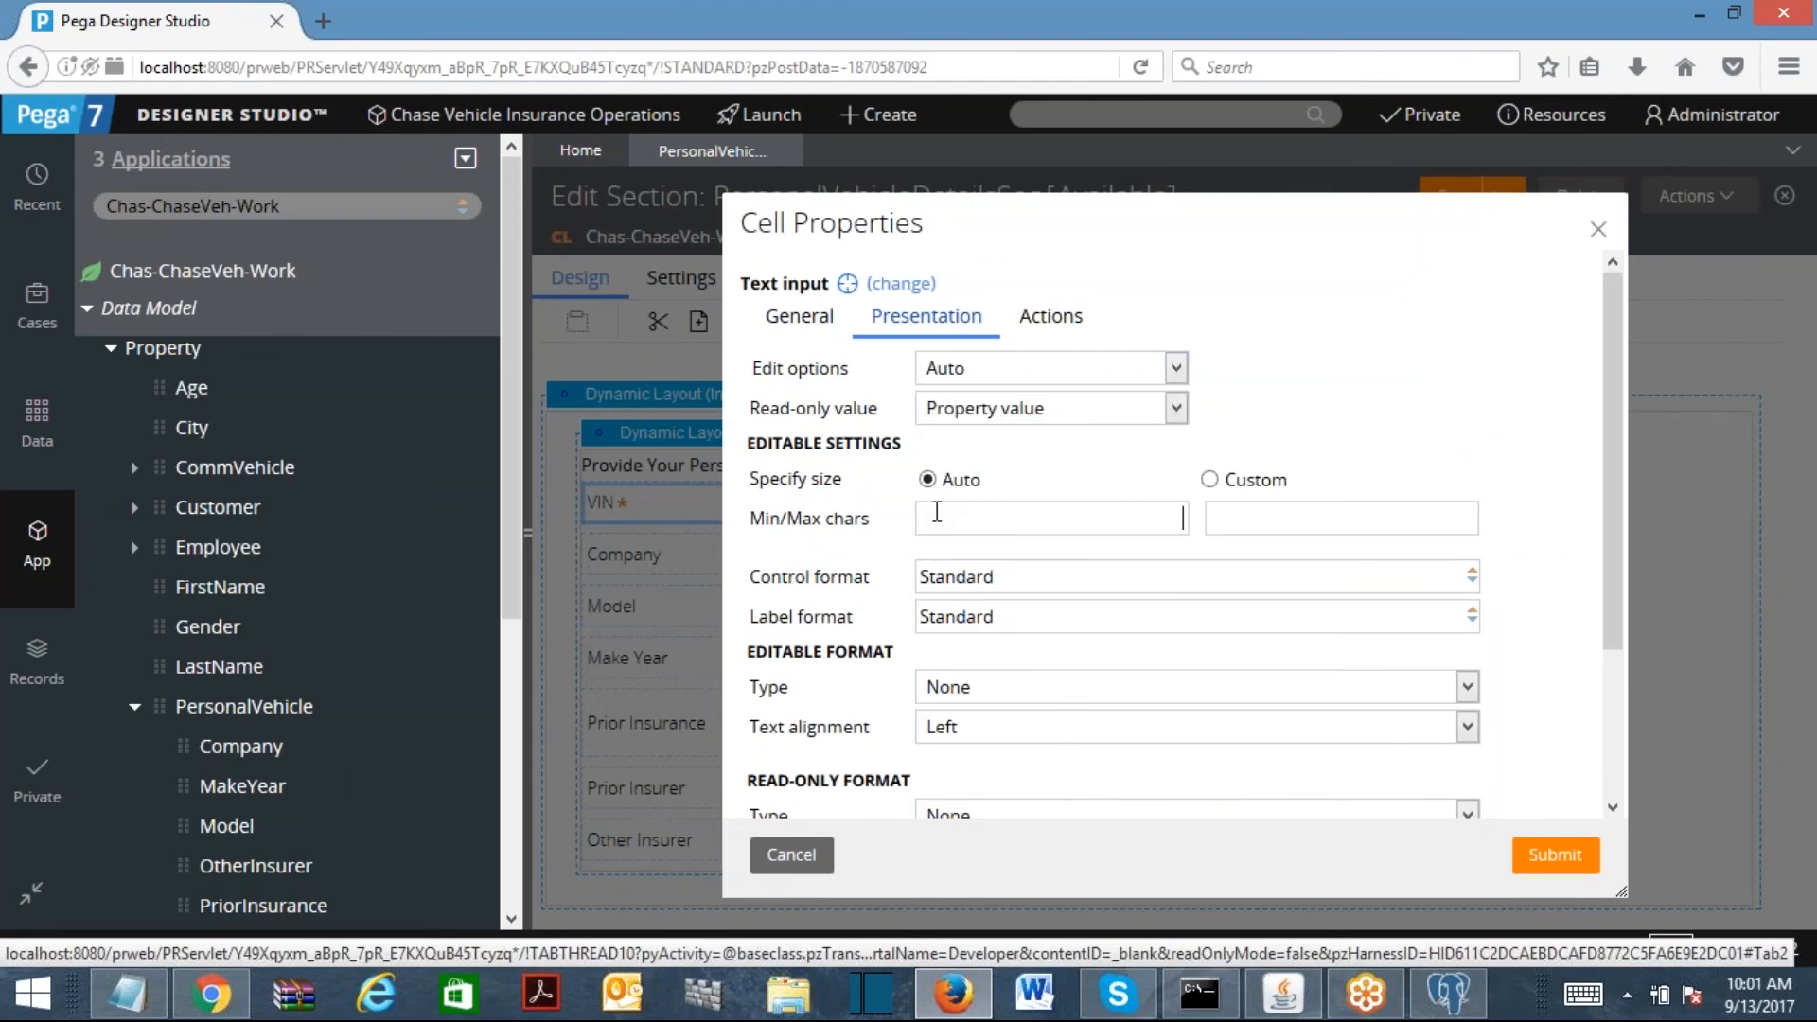
click(1210, 479)
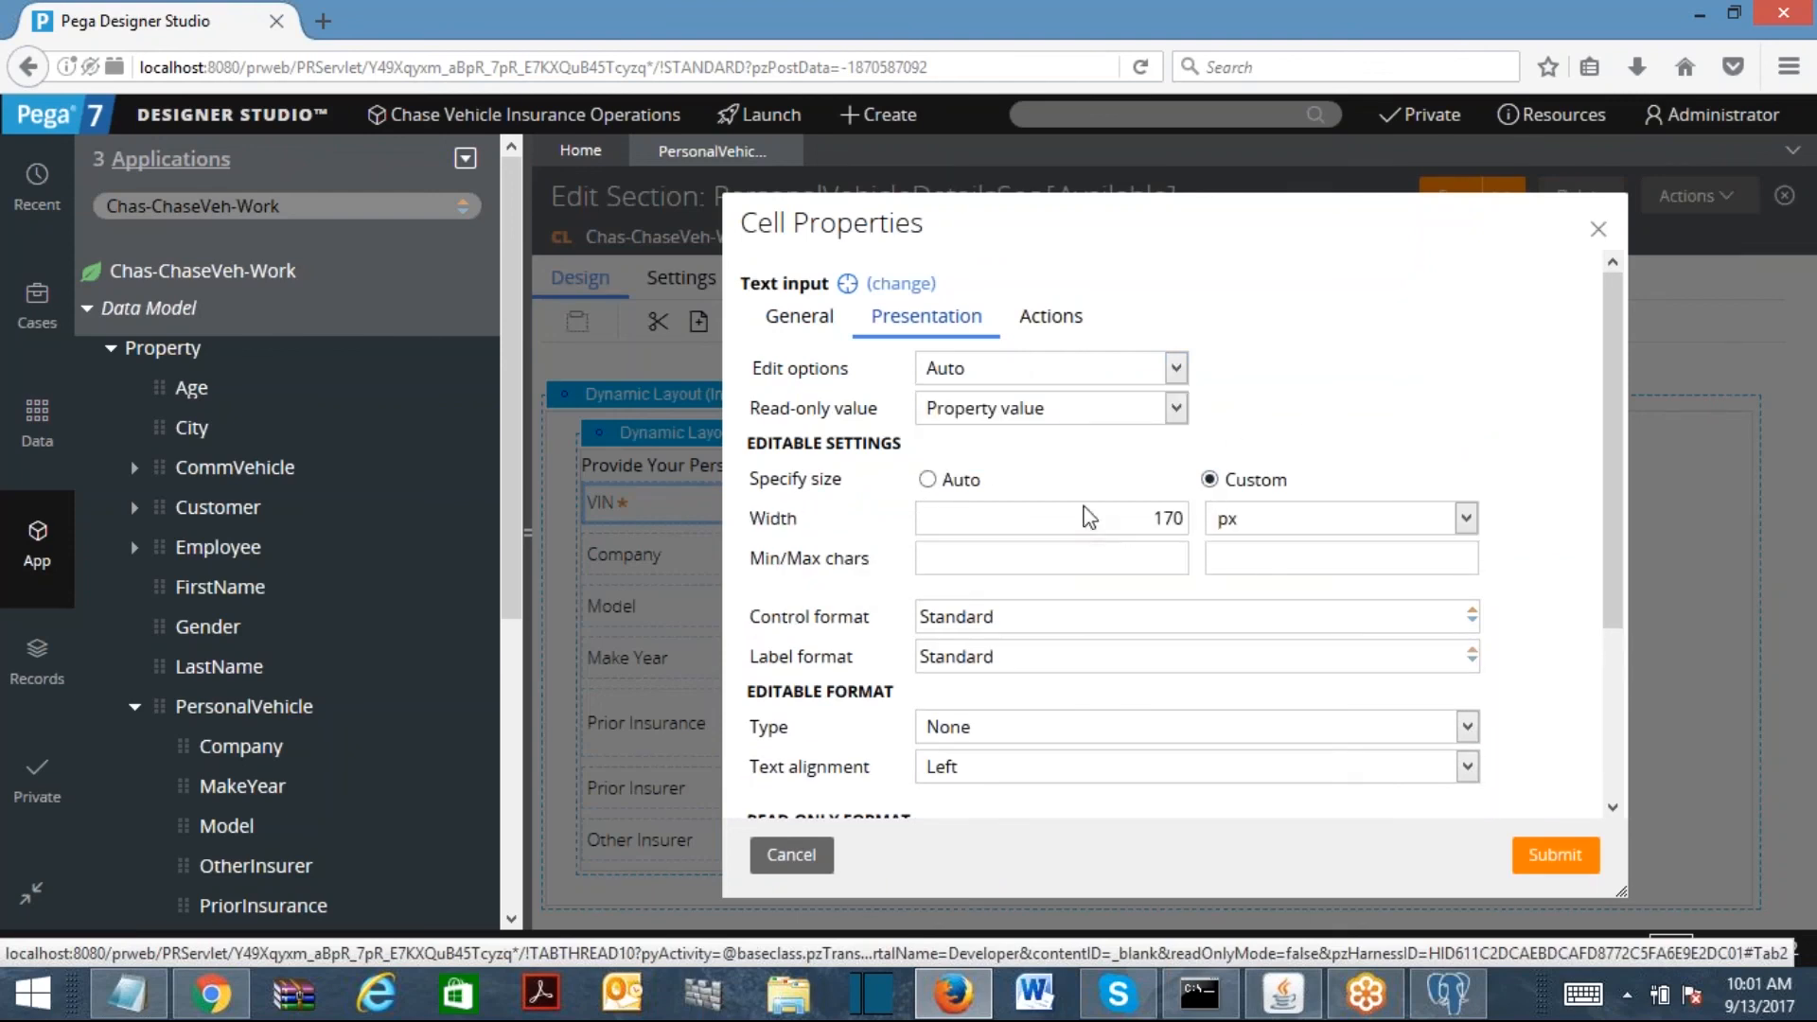
double_click(1167, 519)
text(50)
click(1541, 845)
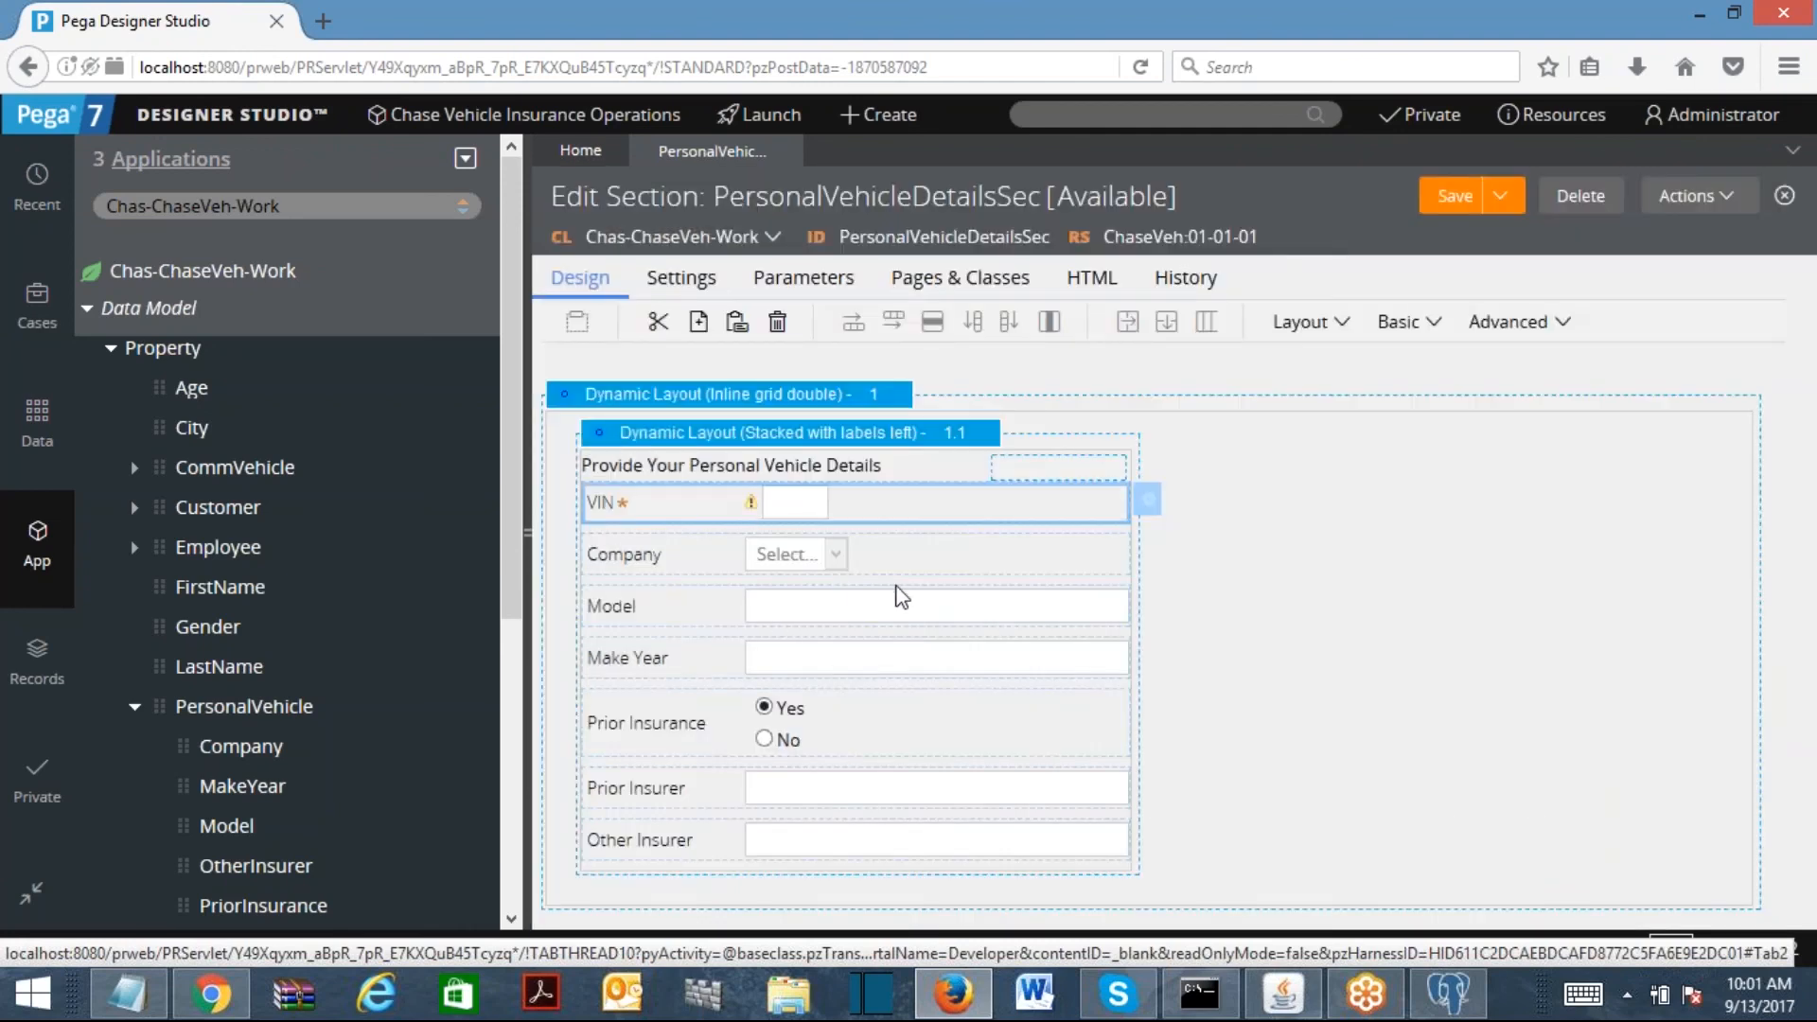
click(1147, 499)
click(936, 318)
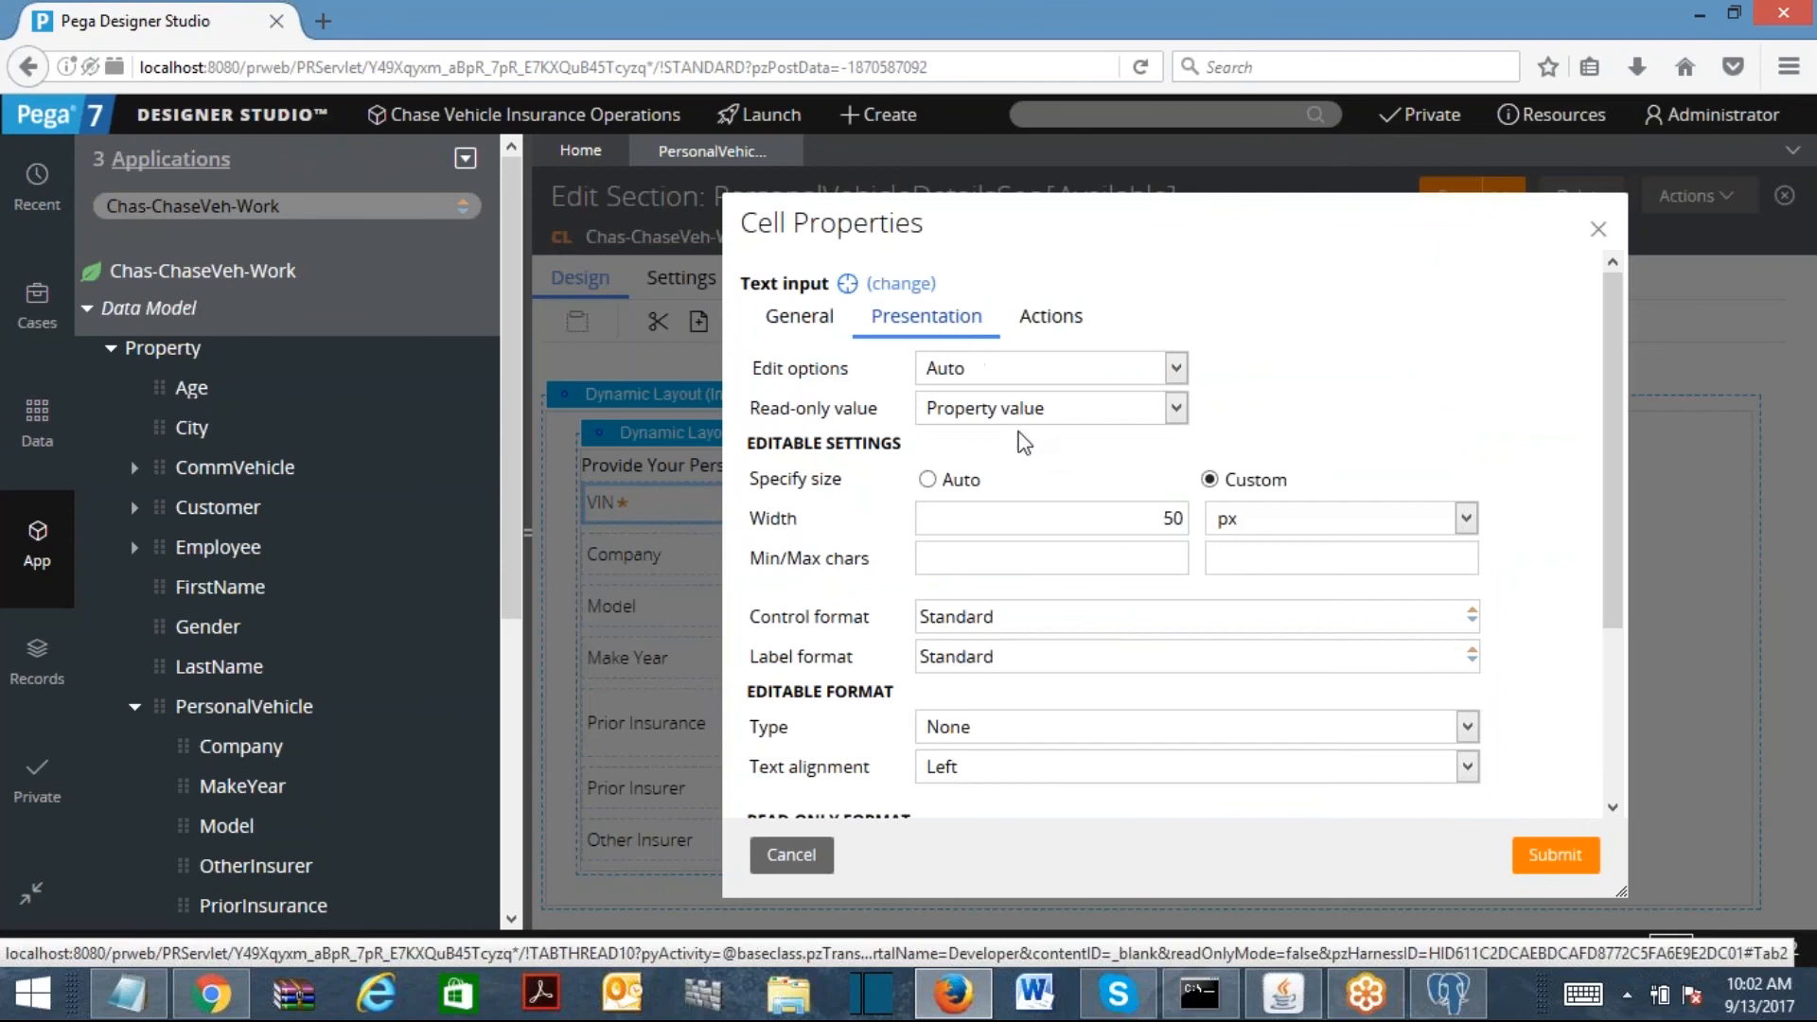
double_click(1166, 519)
text(170)
click(927, 479)
click(1552, 854)
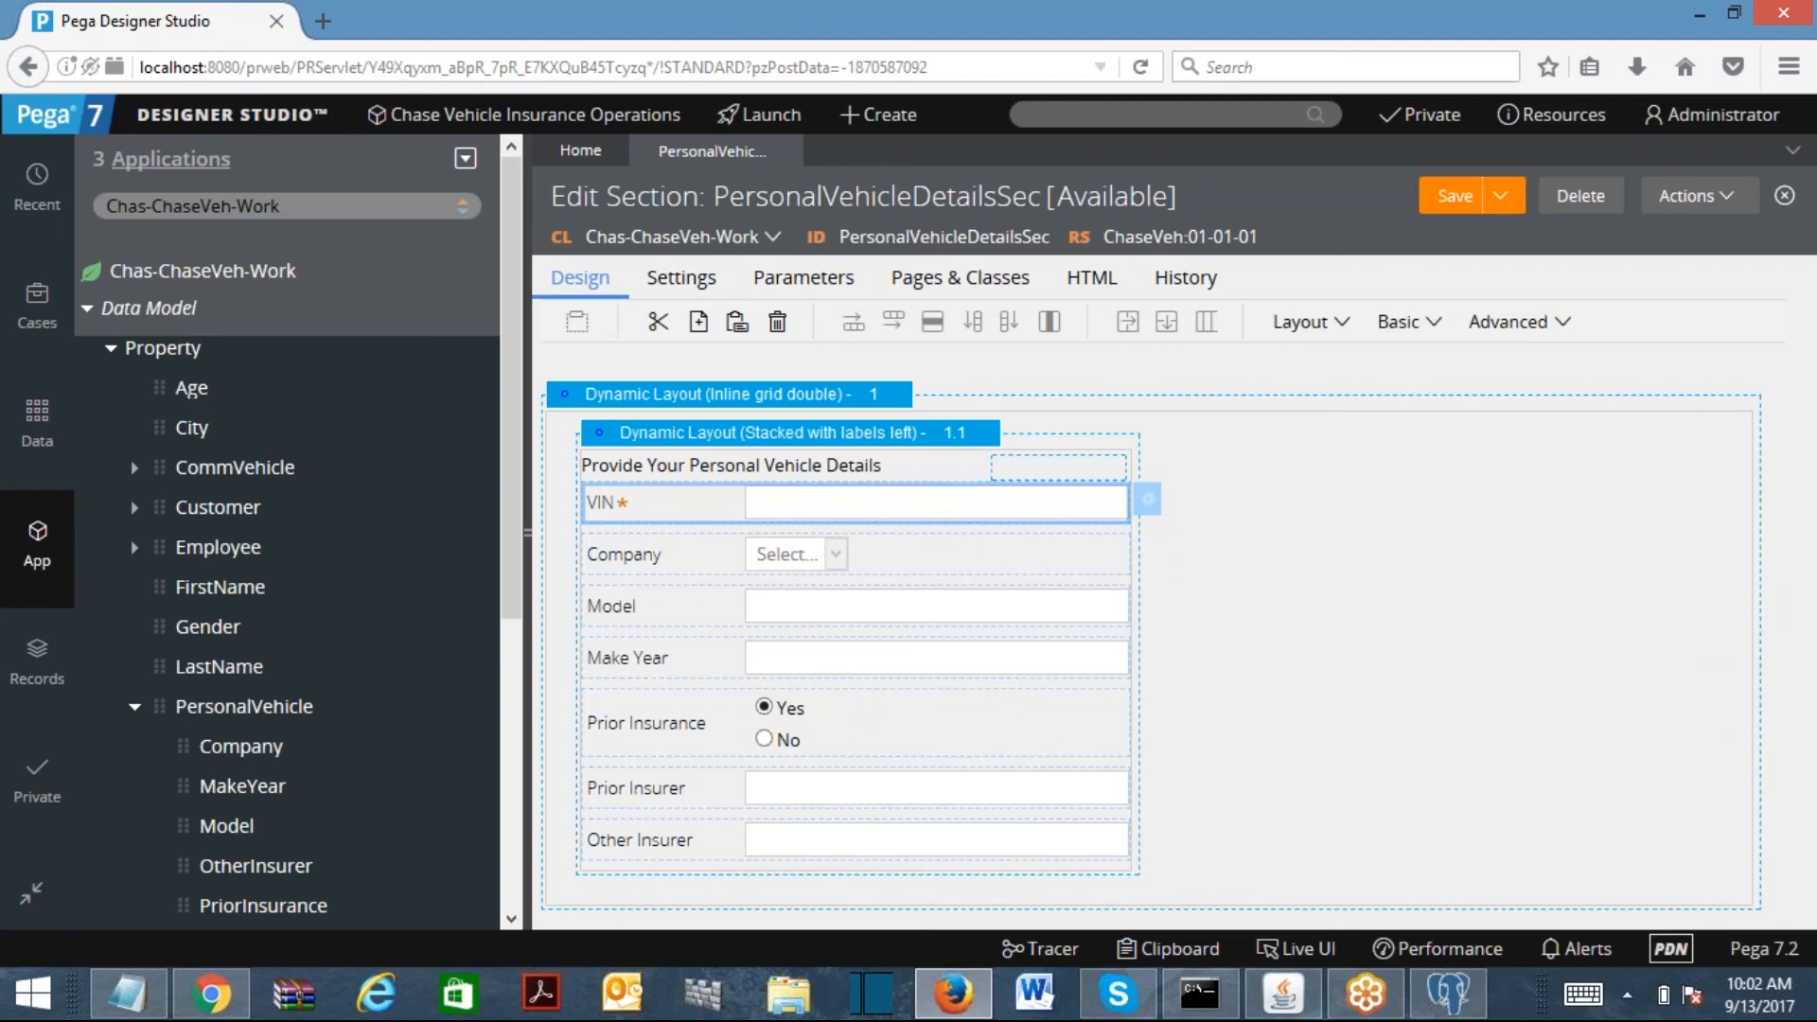
click(1803, 57)
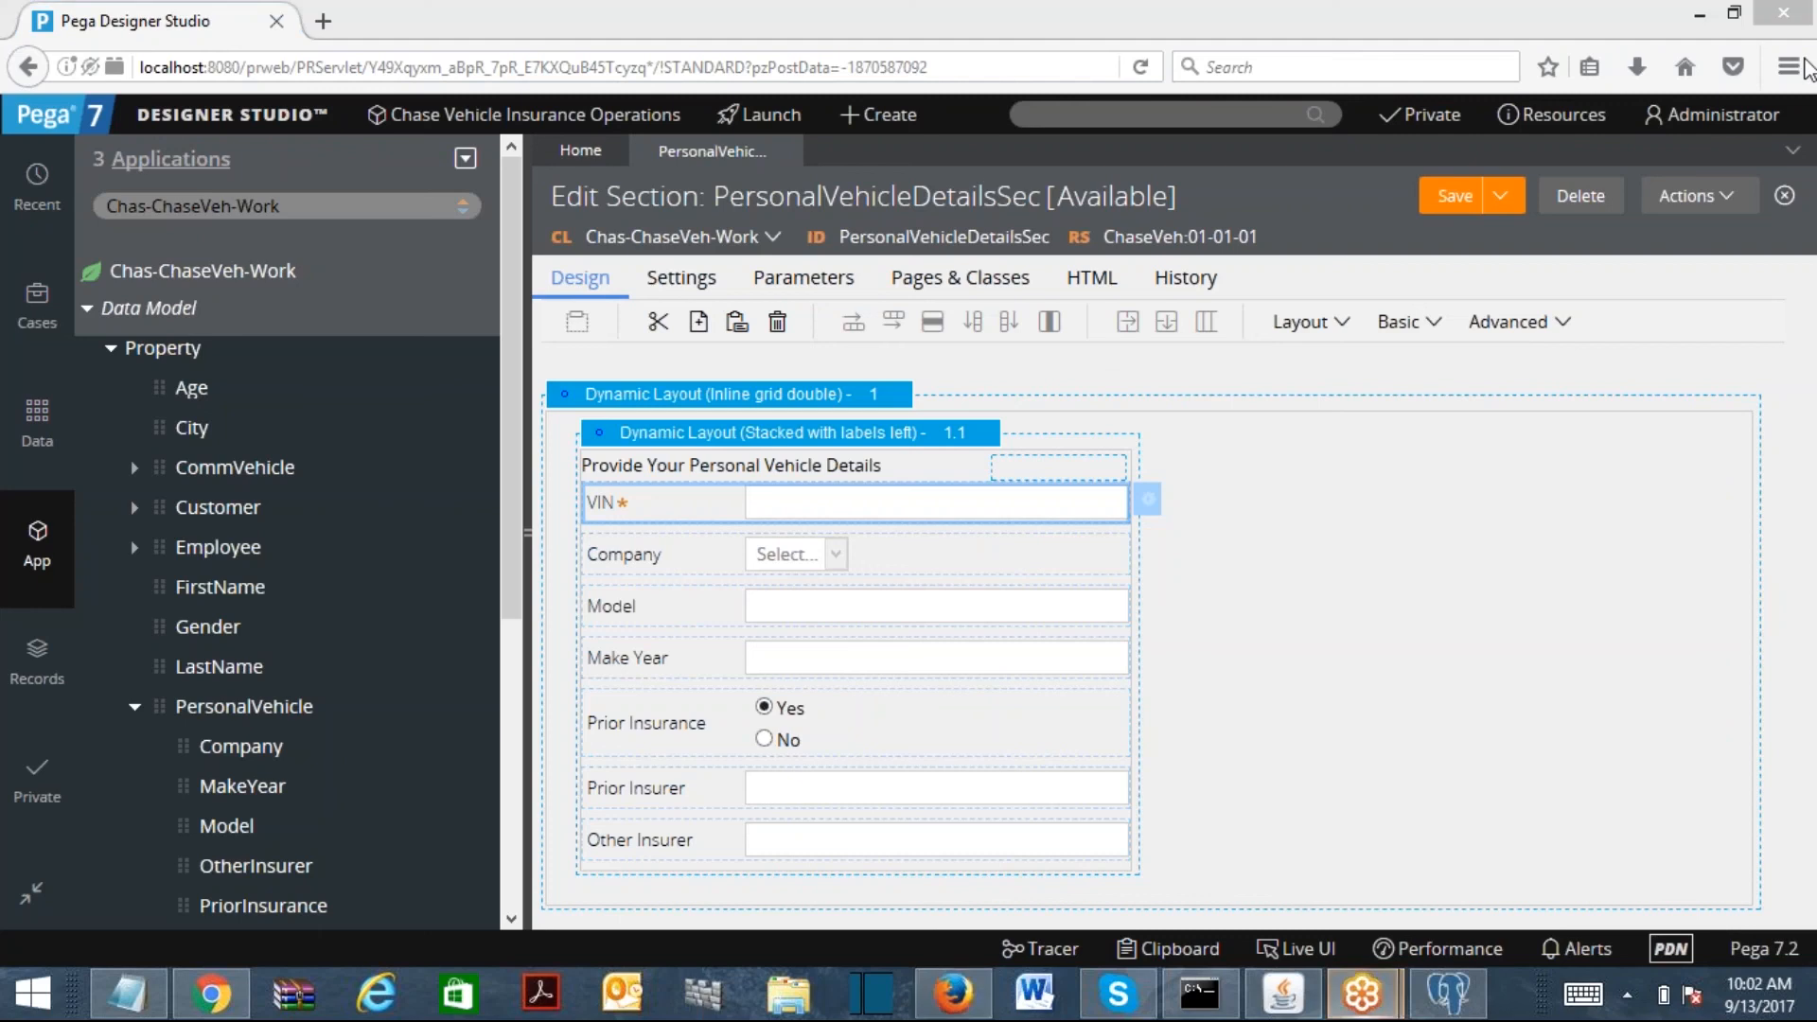